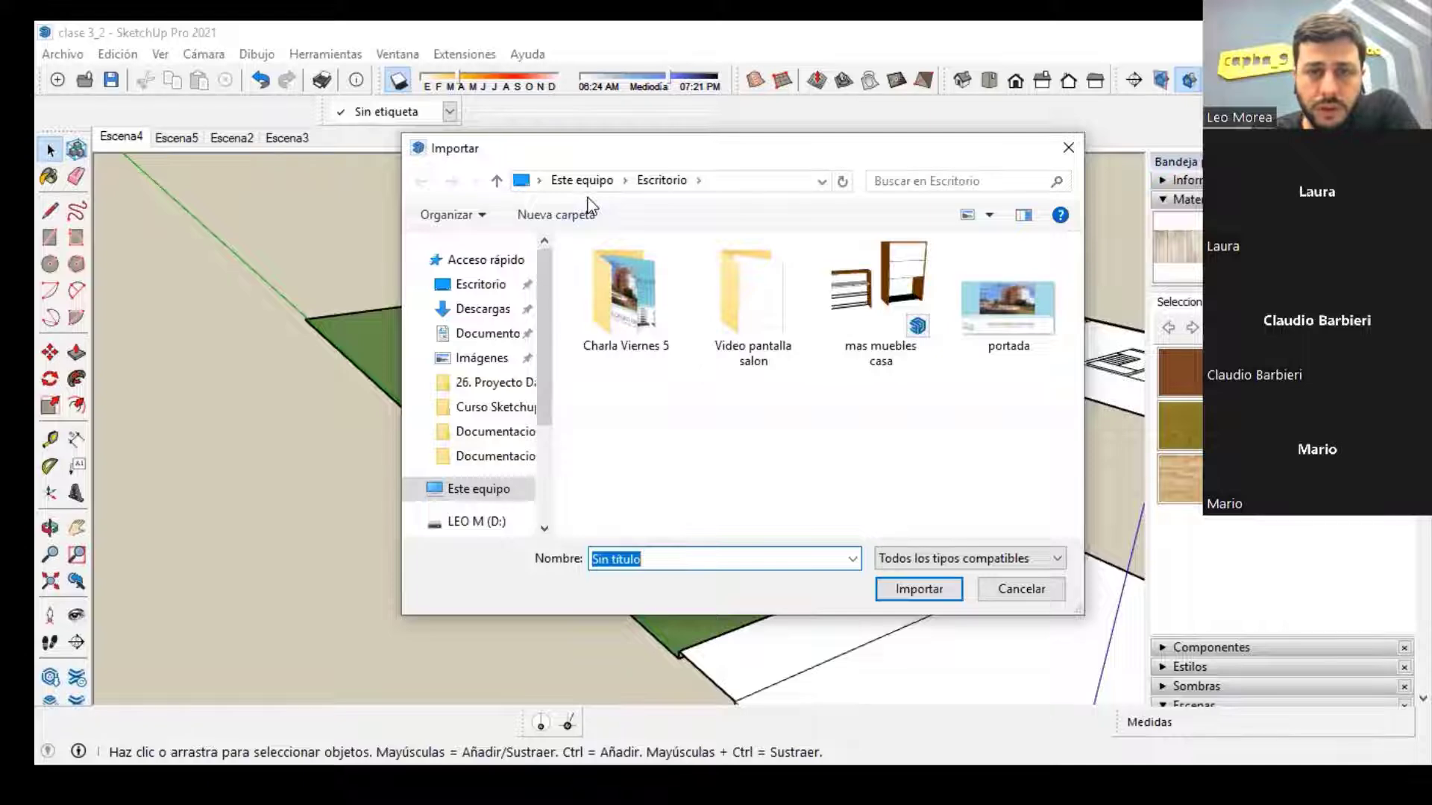
Step: Check the file formats offered for import and close the Import dialog without bringing in a file
{"action": "key", "text": "alt+Tab"}
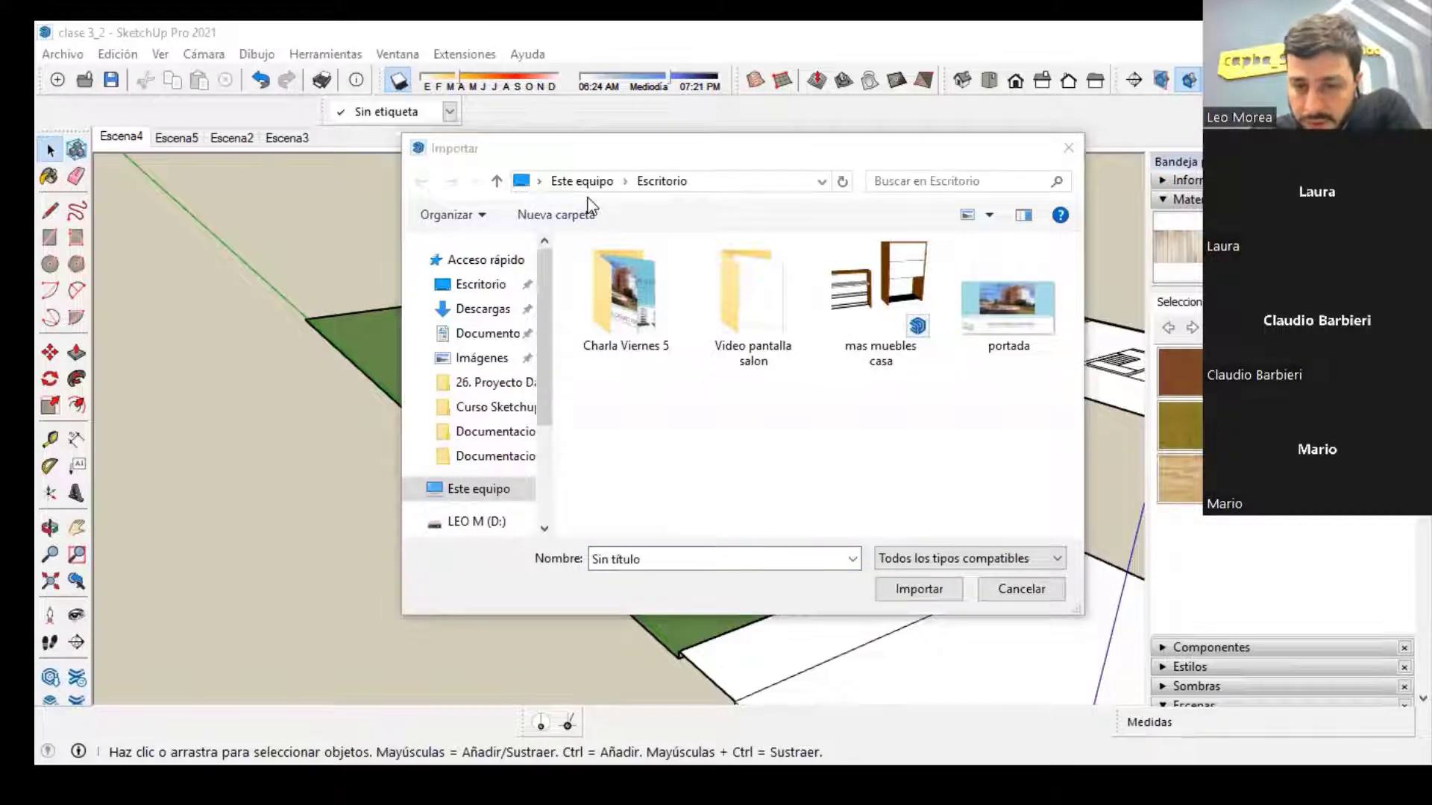
{"action": "left_click", "coordinate": [973, 560]}
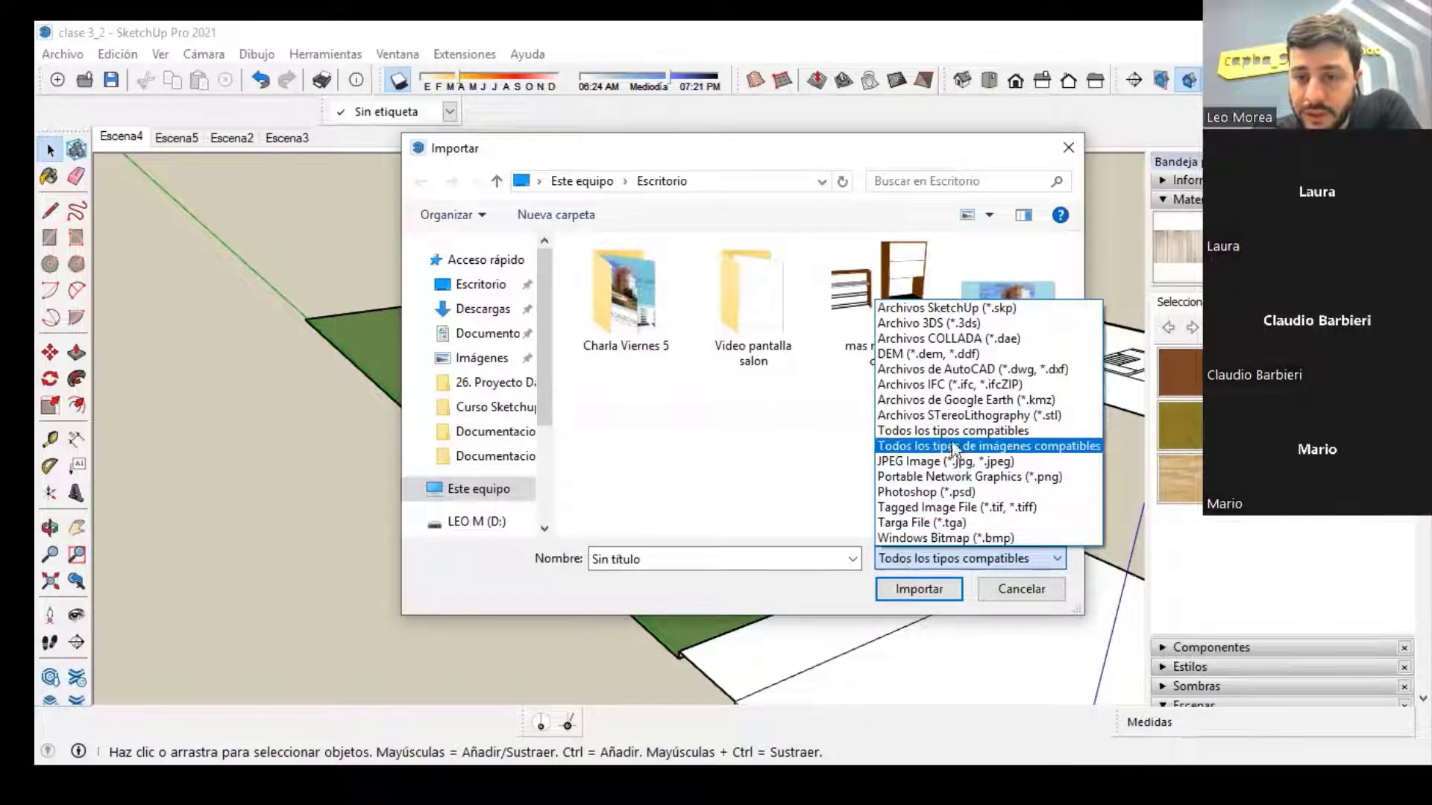
{"action": "left_click", "coordinate": [784, 463]}
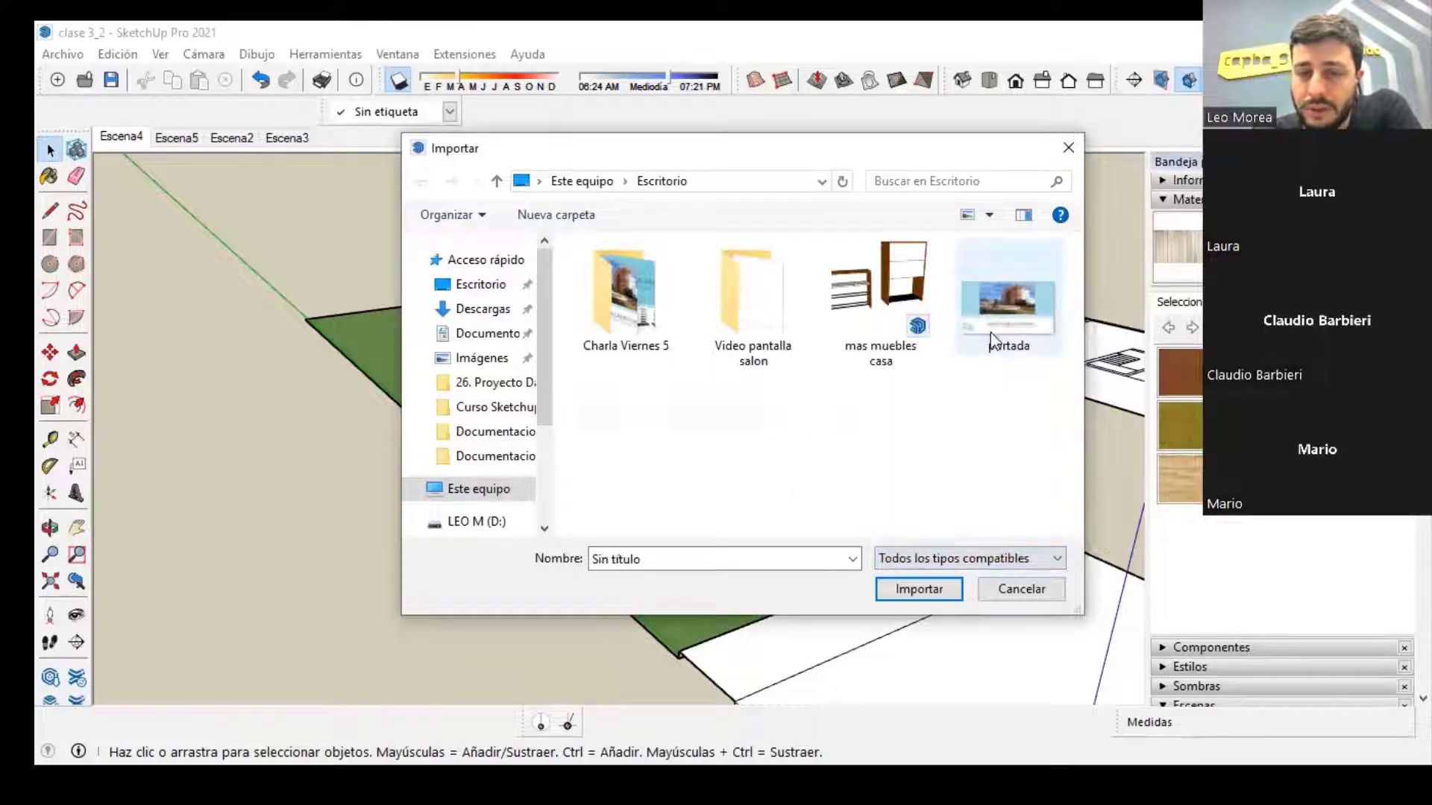
{"action": "left_click", "coordinate": [1067, 149]}
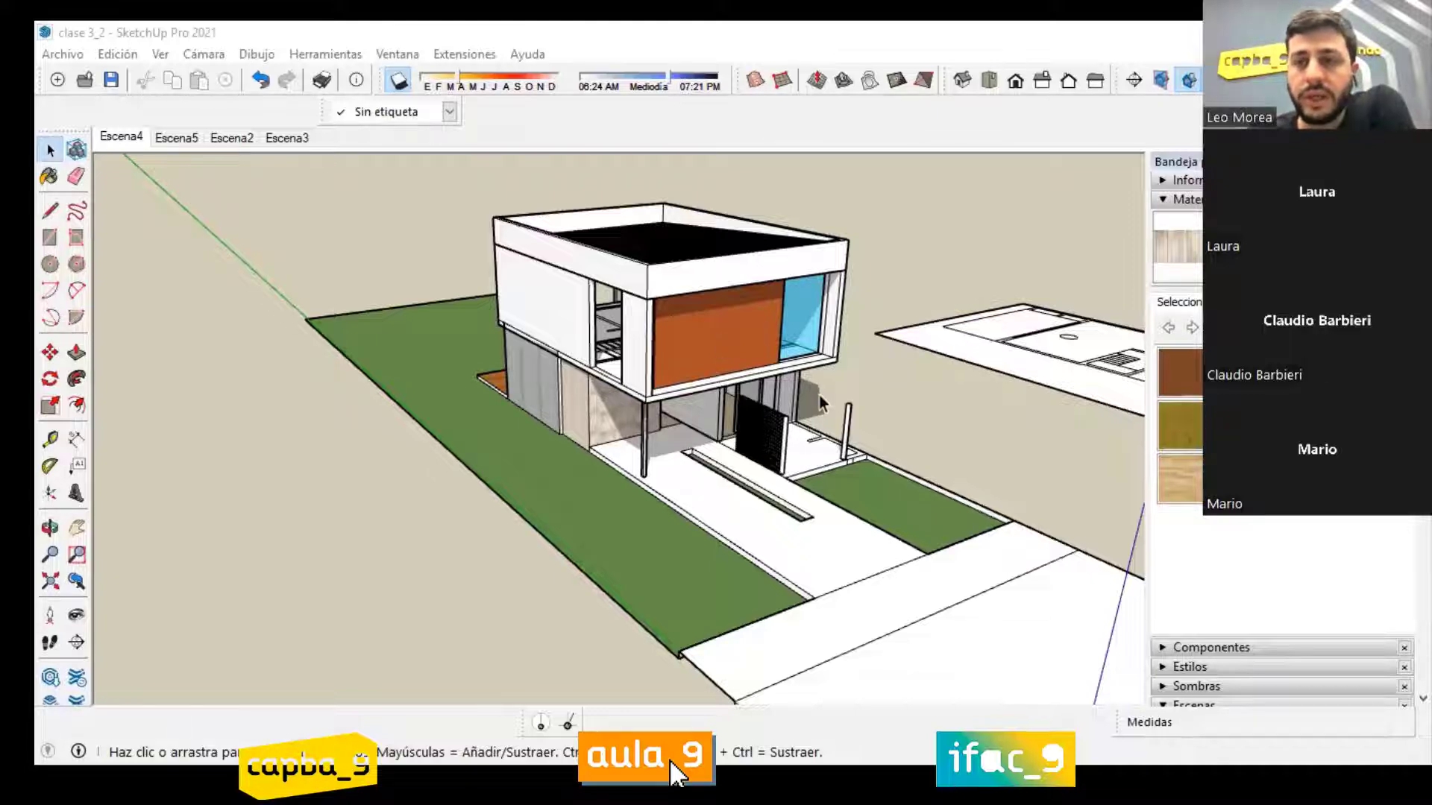
Step: Examine the two-storey house model from several angles, switching to Microsoft Office Picture Manager for the curved wooden lattice photo and back to SketchUp
{"action": "middle_click_drag", "start_coordinate": [823, 390], "coordinate": [724, 392]}
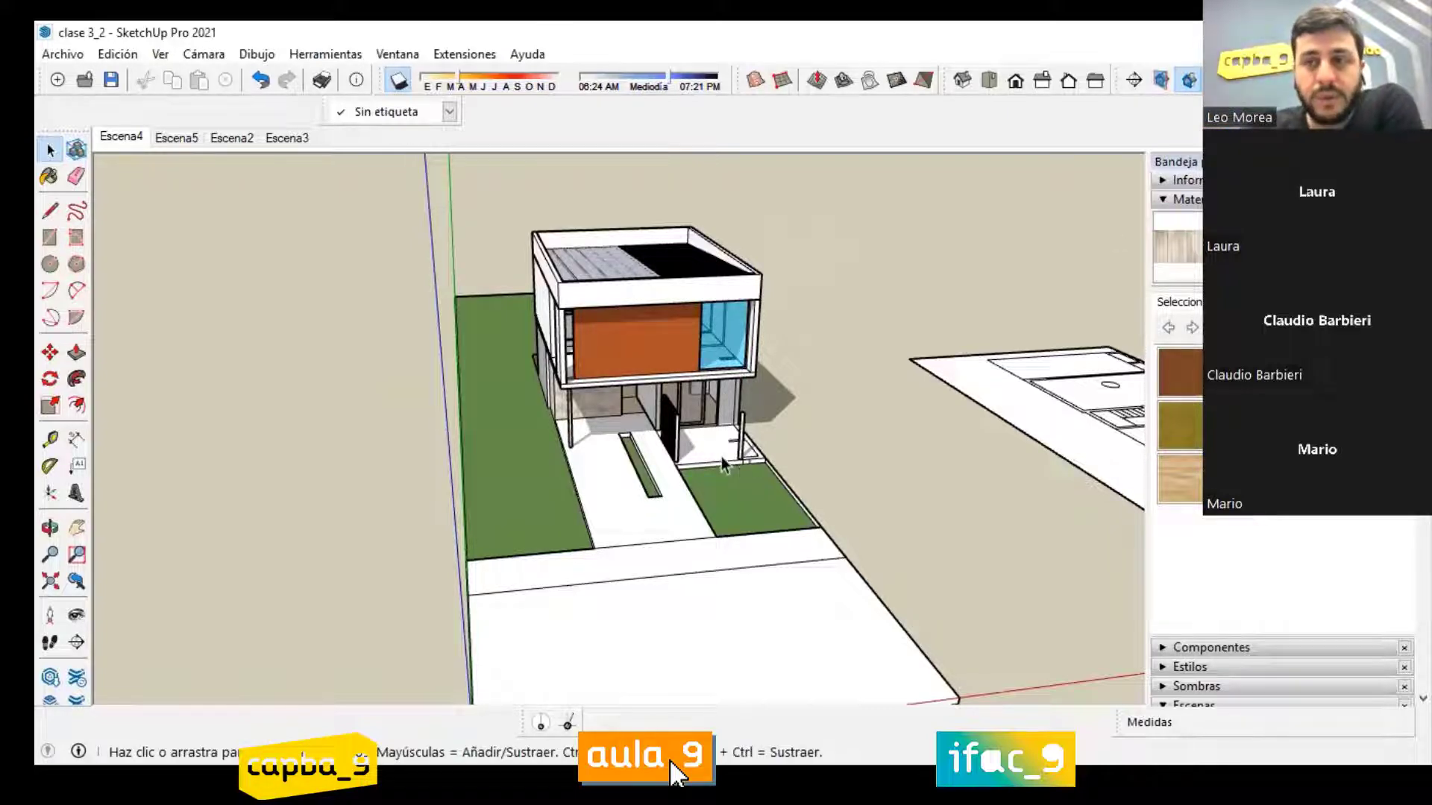
{"action": "mouse_move", "coordinate": [671, 404]}
{"action": "middle_mouse_down"}
{"action": "mouse_move", "coordinate": [690, 405]}
{"action": "mouse_move", "coordinate": [558, 409]}
{"action": "mouse_move", "coordinate": [707, 444]}
{"action": "middle_mouse_up"}
{"action": "scroll", "coordinate": [557, 409], "scroll_direction": "down", "scroll_amount": 4}
{"action": "scroll", "coordinate": [789, 381], "scroll_direction": "up", "scroll_amount": 3}
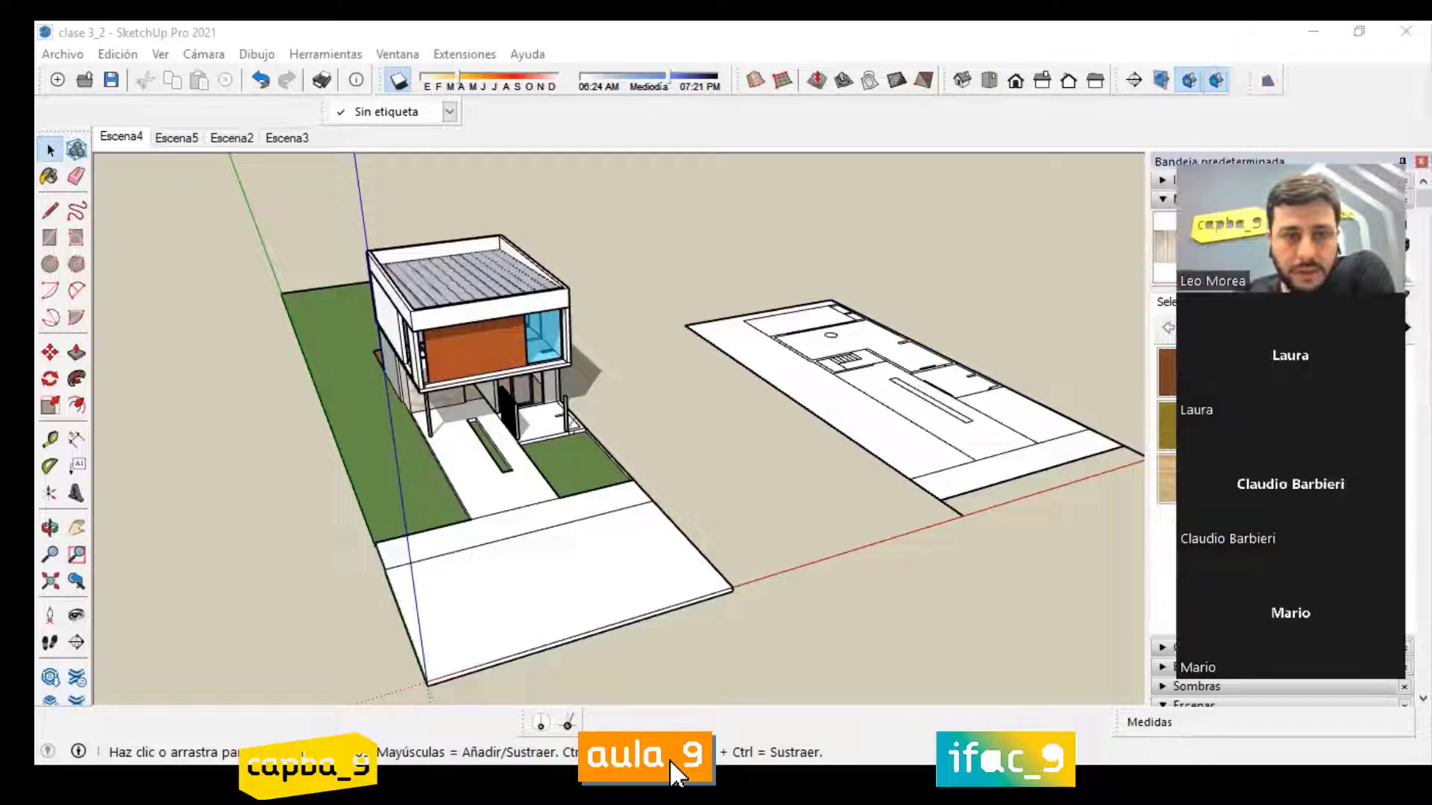
{"action": "left_click", "coordinate": [671, 764]}
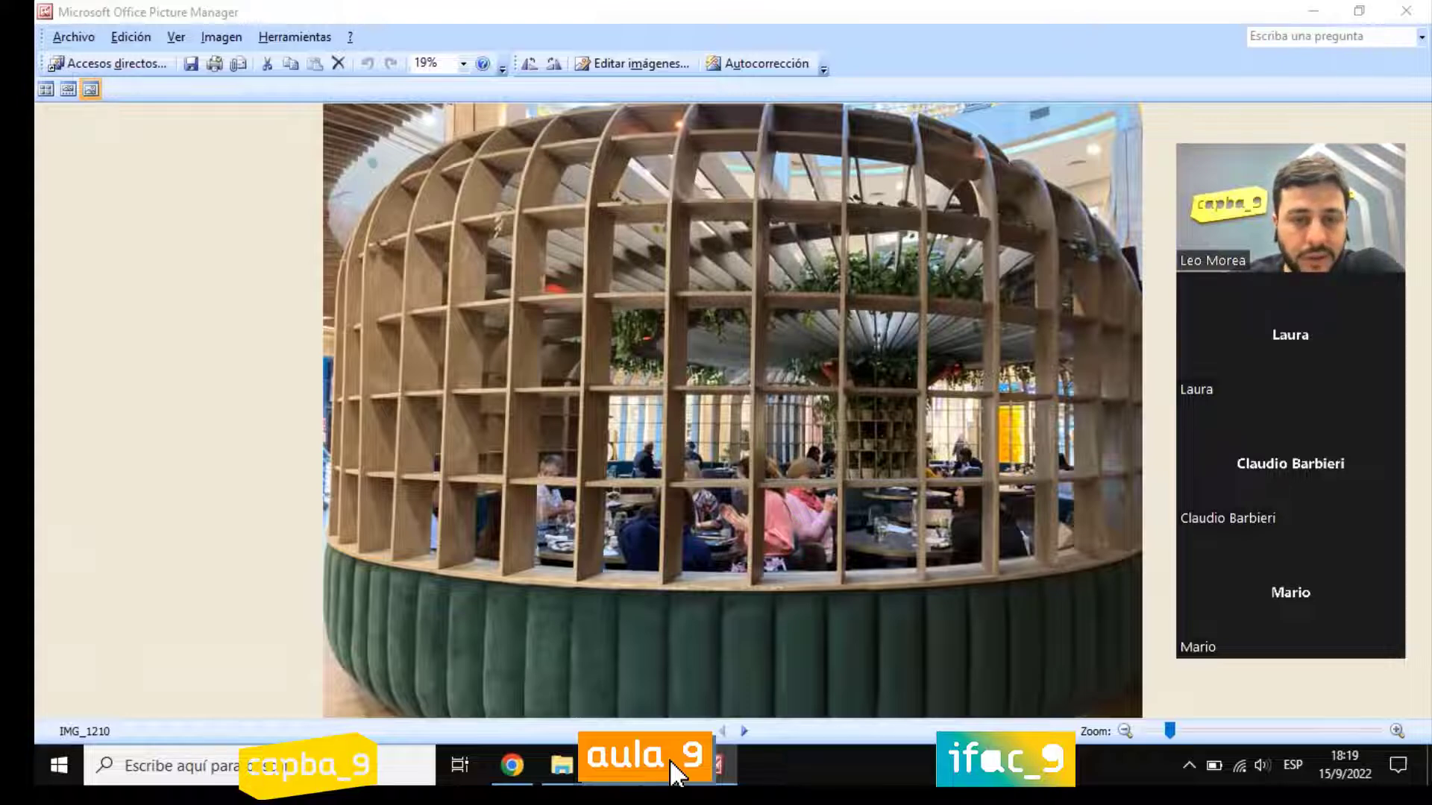
{"action": "left_click", "coordinate": [663, 765]}
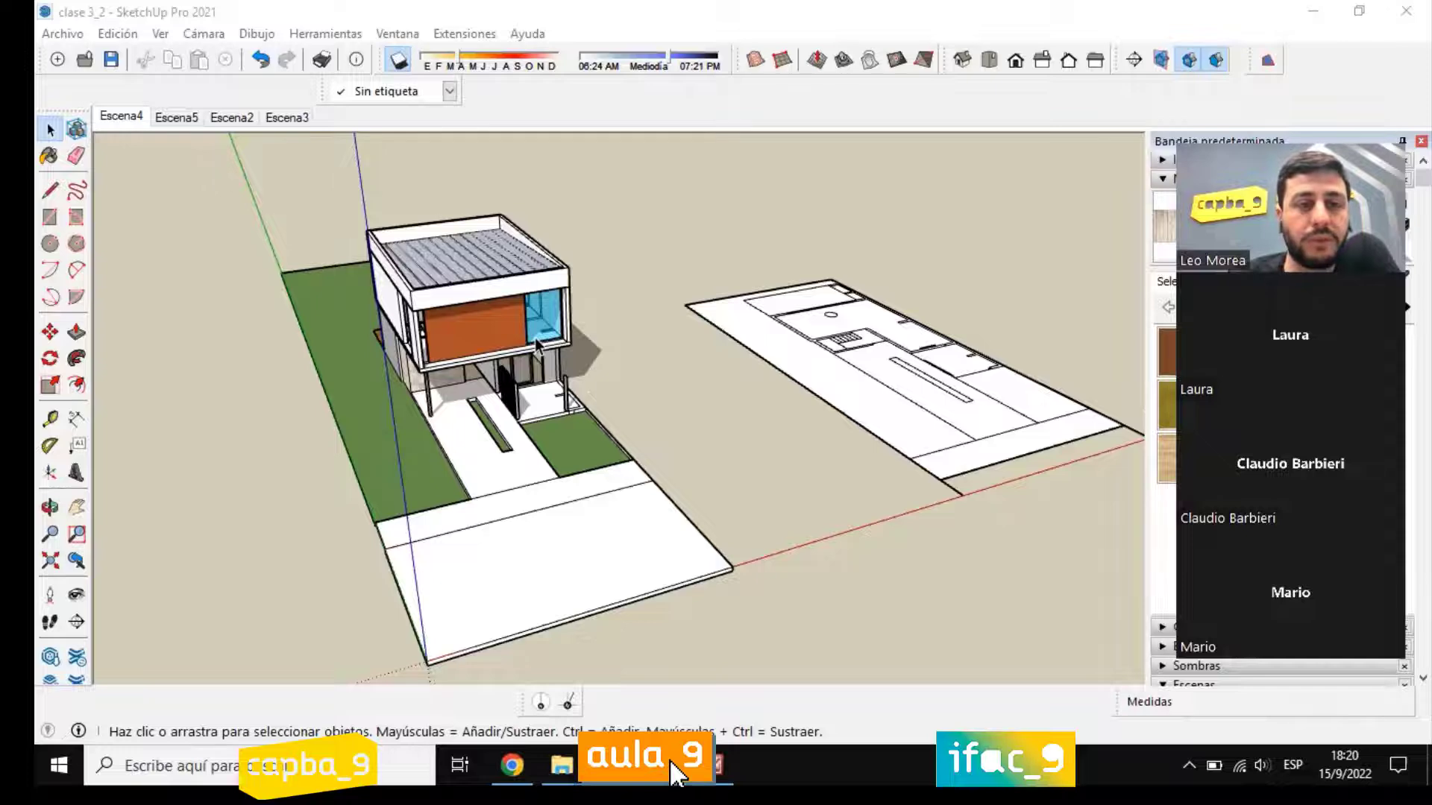
{"action": "middle_click_drag", "start_coordinate": [536, 344], "coordinate": [348, 203]}
{"action": "scroll", "coordinate": [512, 146], "scroll_direction": "up", "scroll_amount": 3}
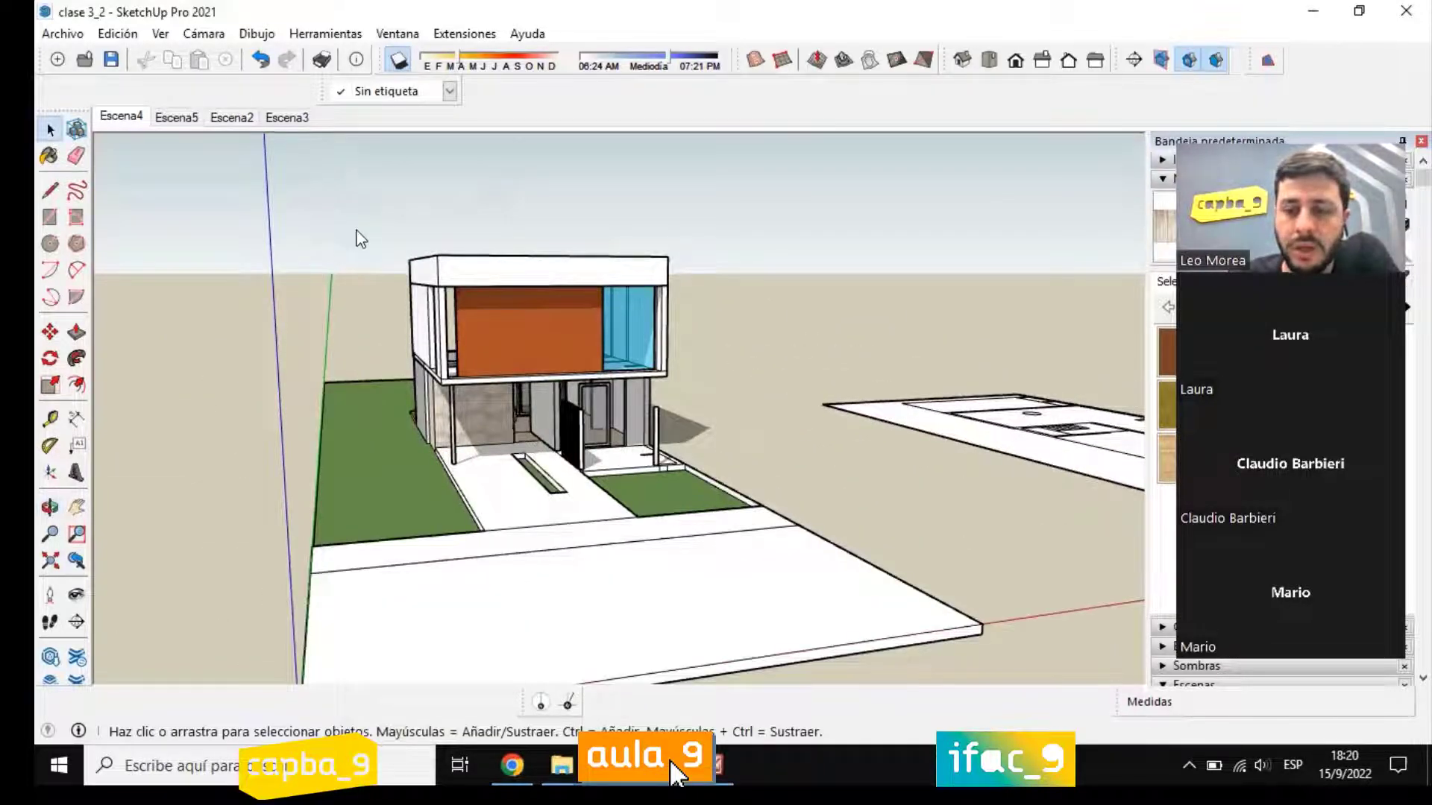
{"action": "middle_click_drag", "start_coordinate": [358, 236], "coordinate": [322, 205]}
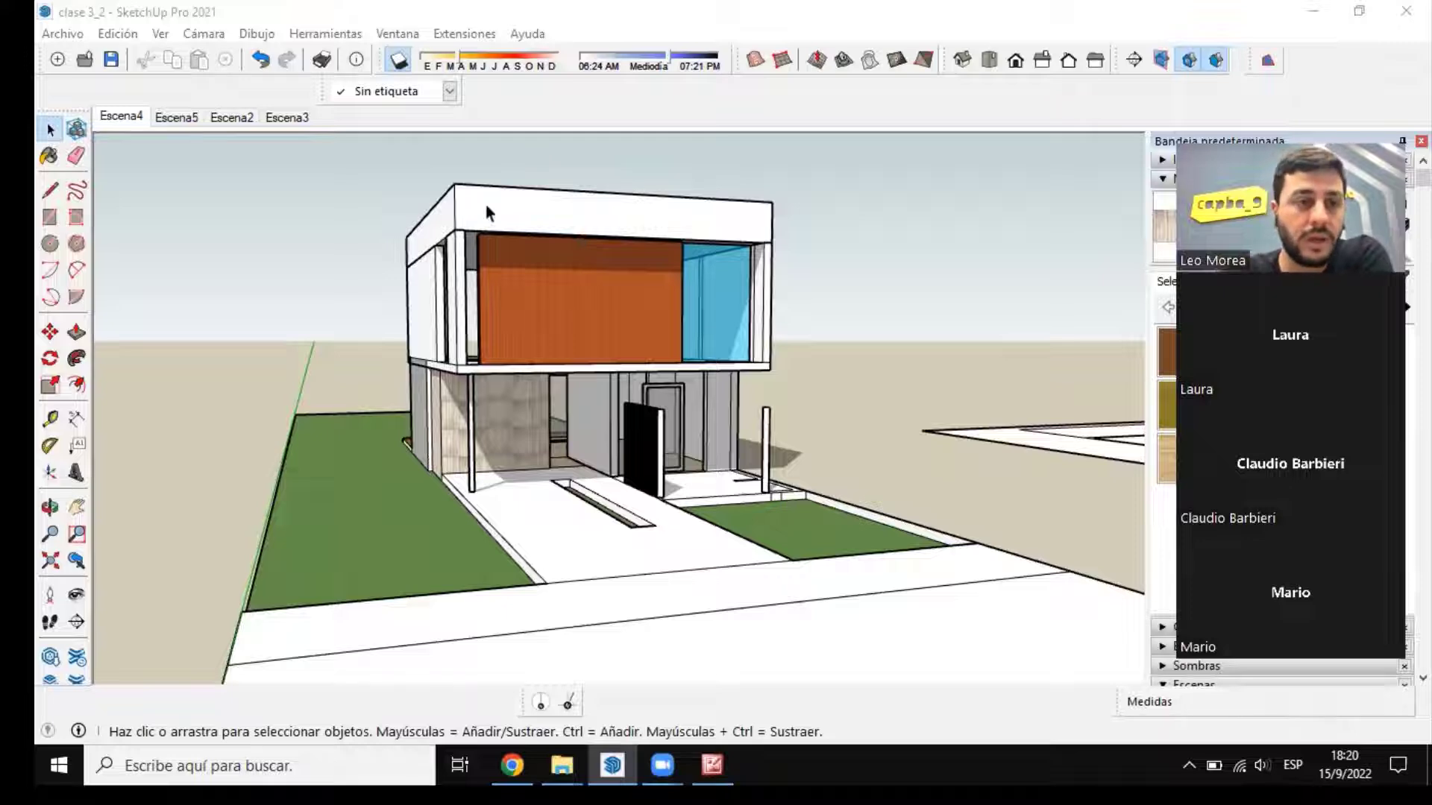
{"action": "left_click", "coordinate": [715, 762]}
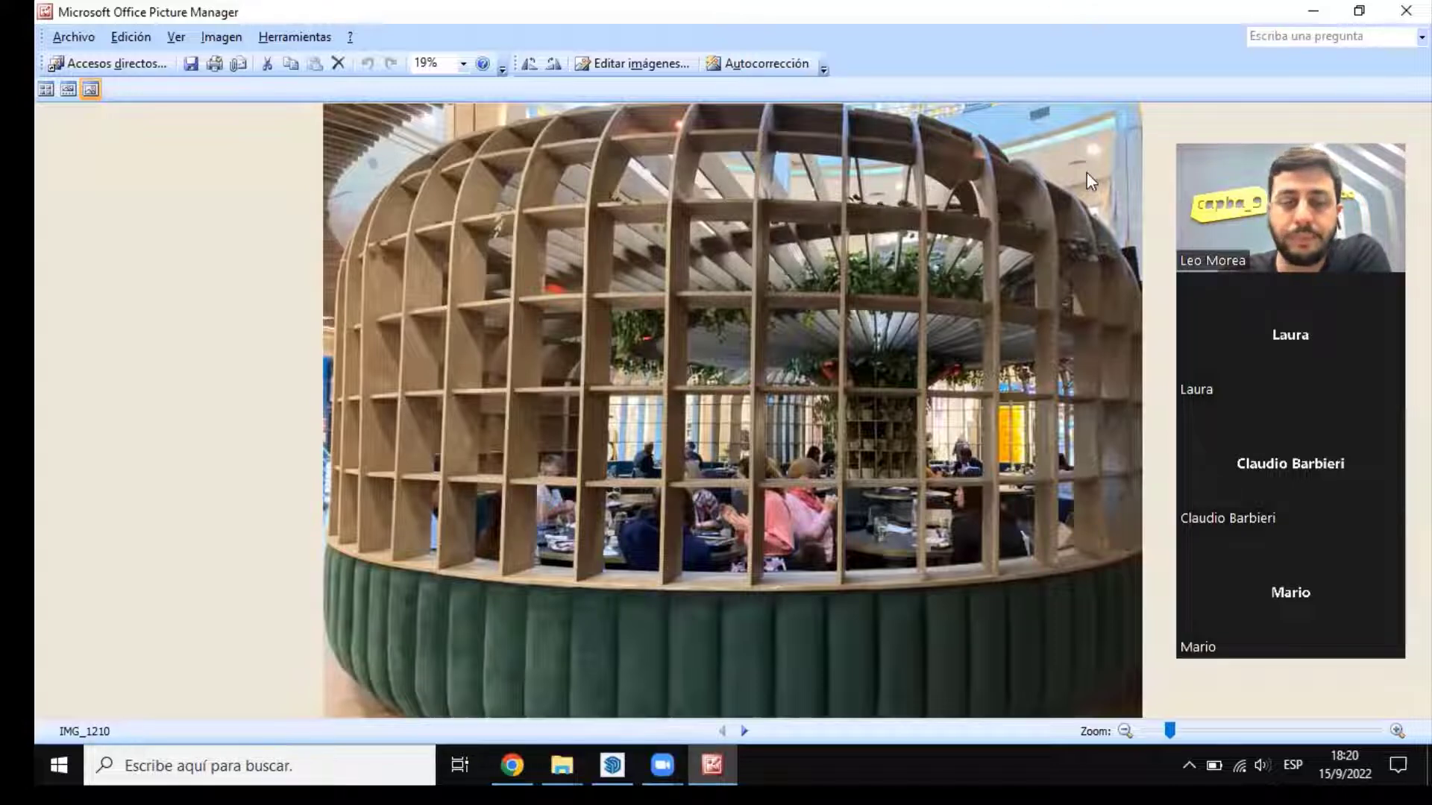
{"action": "key", "text": "alt+Tab"}
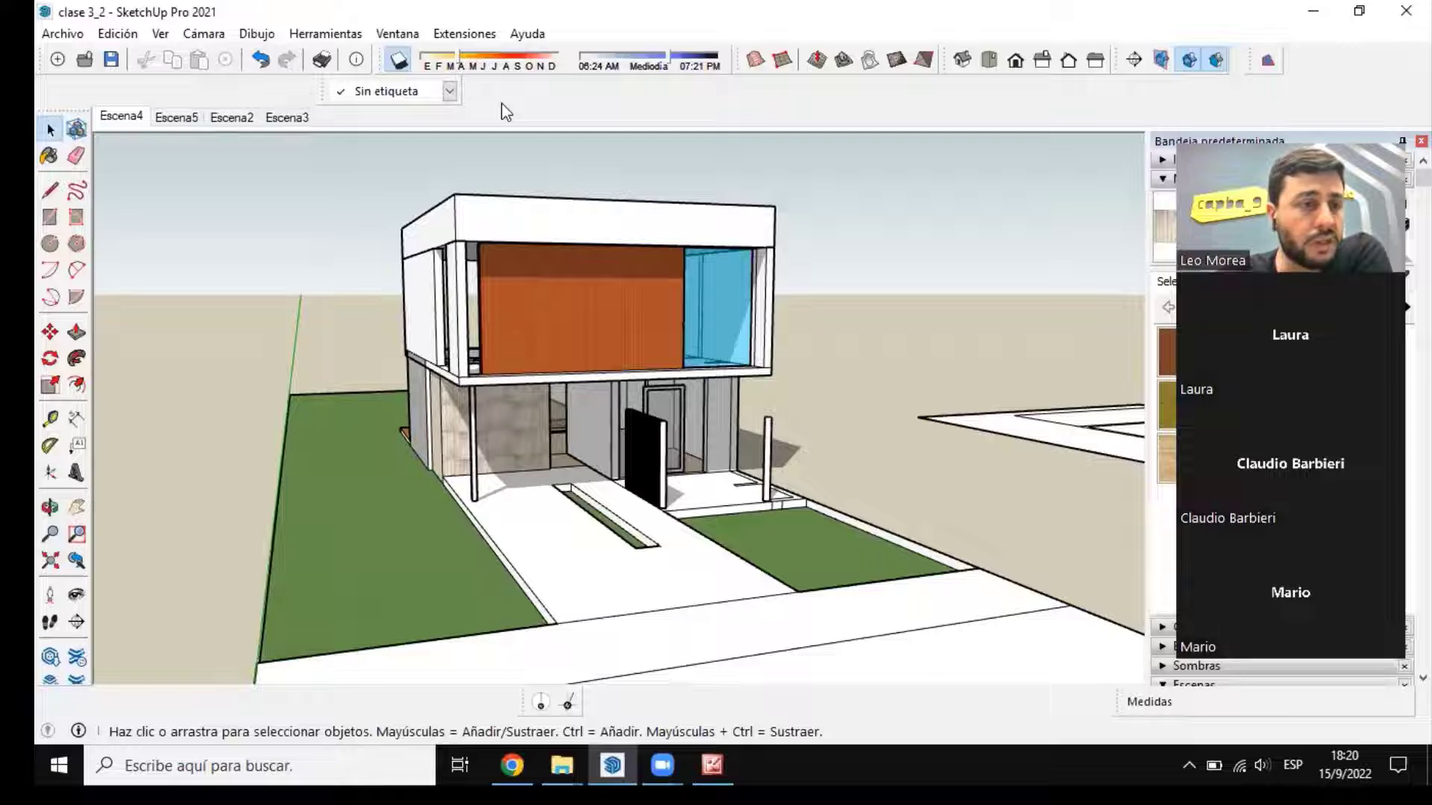
{"action": "key", "text": "alt+Tab"}
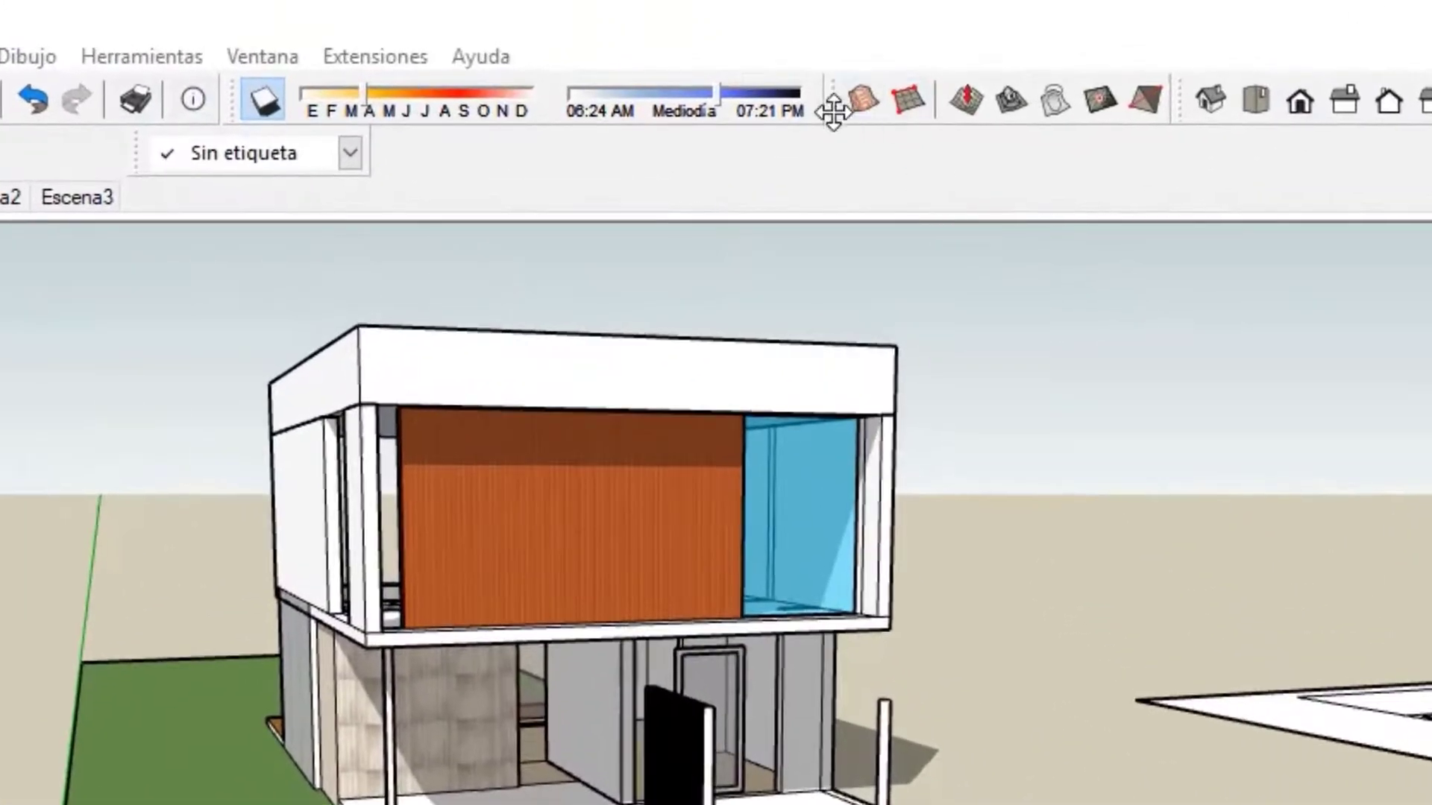
Step: Undock the Caja de arena toolbar over the model and dock it back beside the shadow settings
{"action": "left_click_drag", "start_coordinate": [808, 106], "coordinate": [400, 593]}
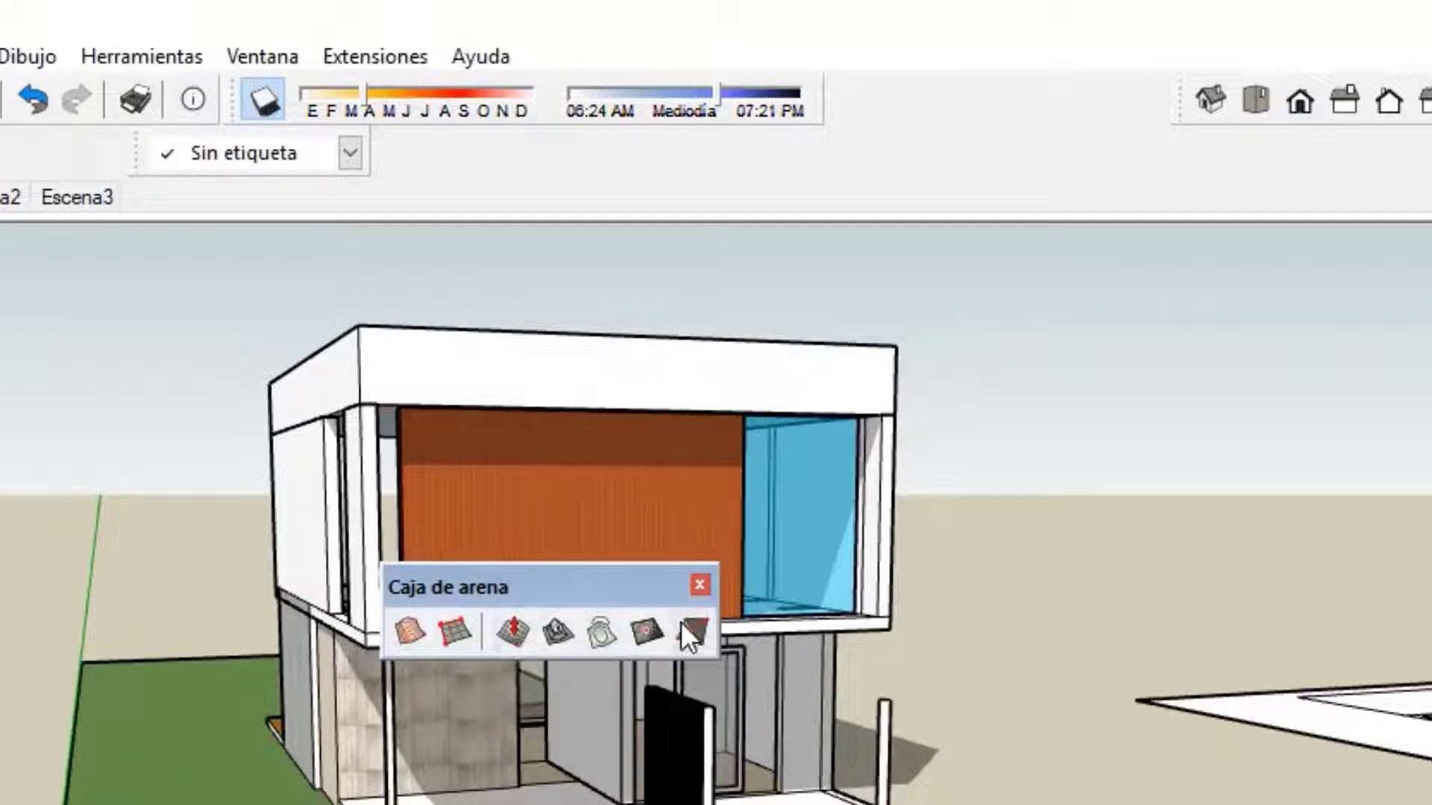
{"action": "left_click_drag", "start_coordinate": [523, 588], "coordinate": [968, 121]}
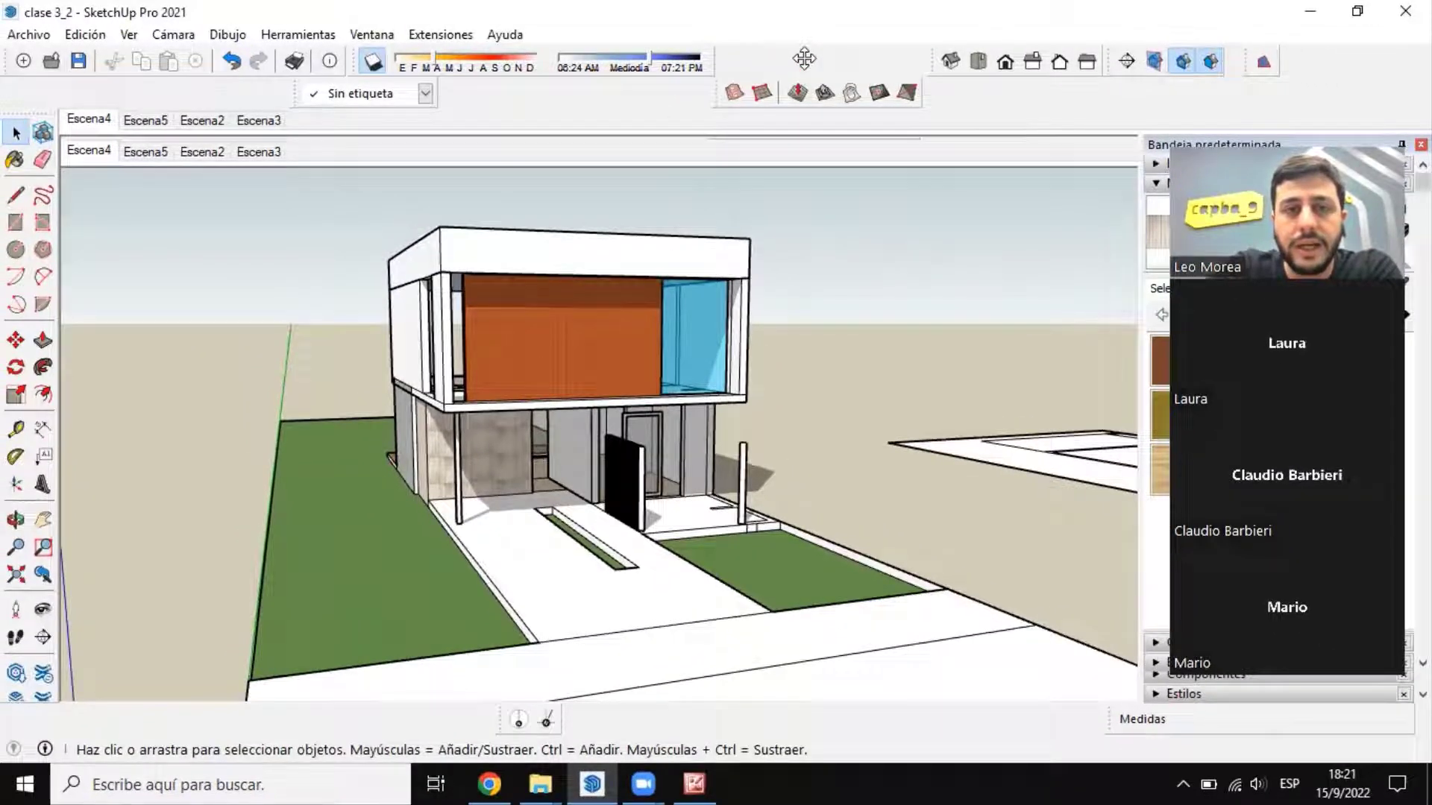
{"action": "left_click_drag", "start_coordinate": [804, 58], "coordinate": [730, 65]}
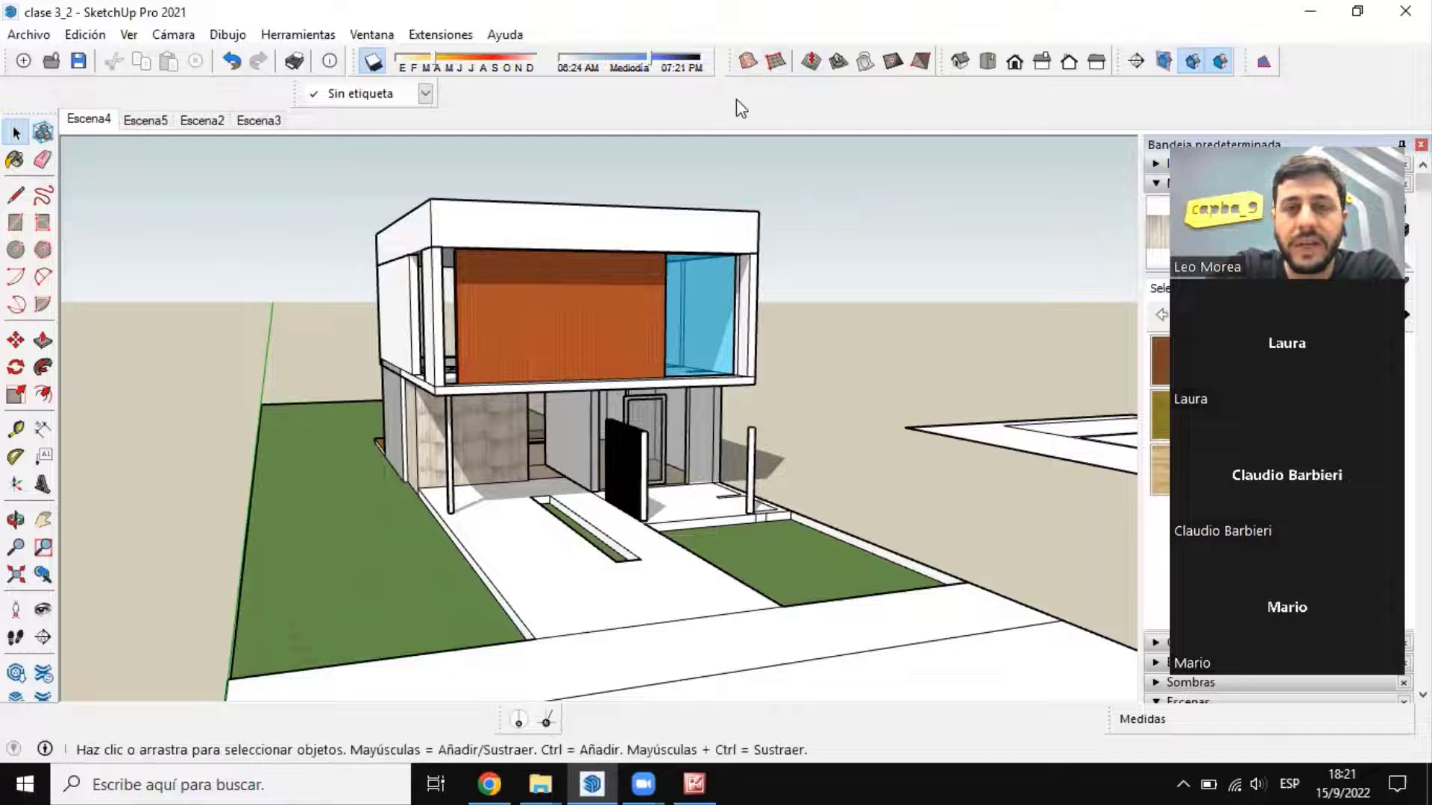
Step: Check the list of available toolbars, including Caja de arena, and close it without changing any
{"action": "right_click", "coordinate": [714, 95]}
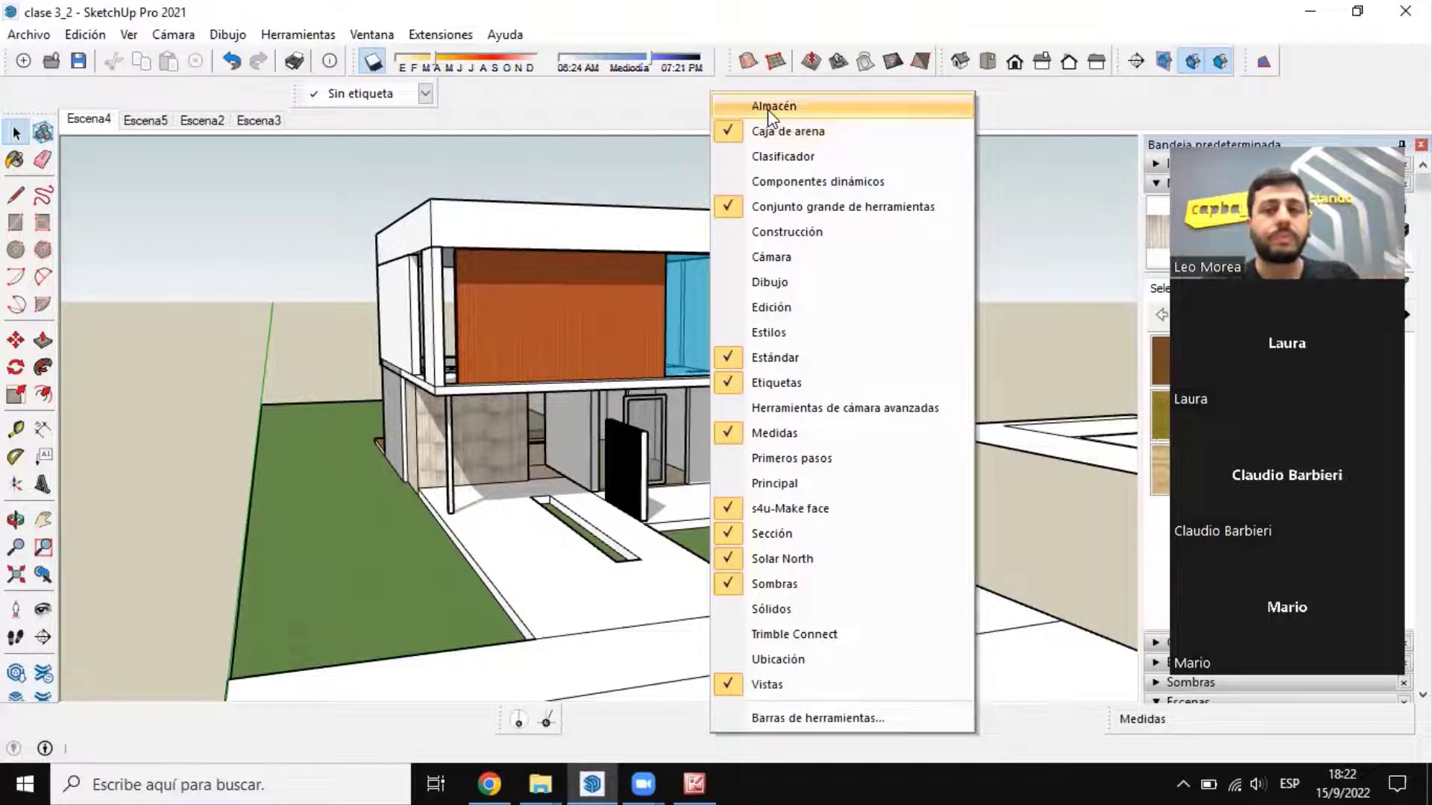
{"action": "left_click", "coordinate": [1012, 109]}
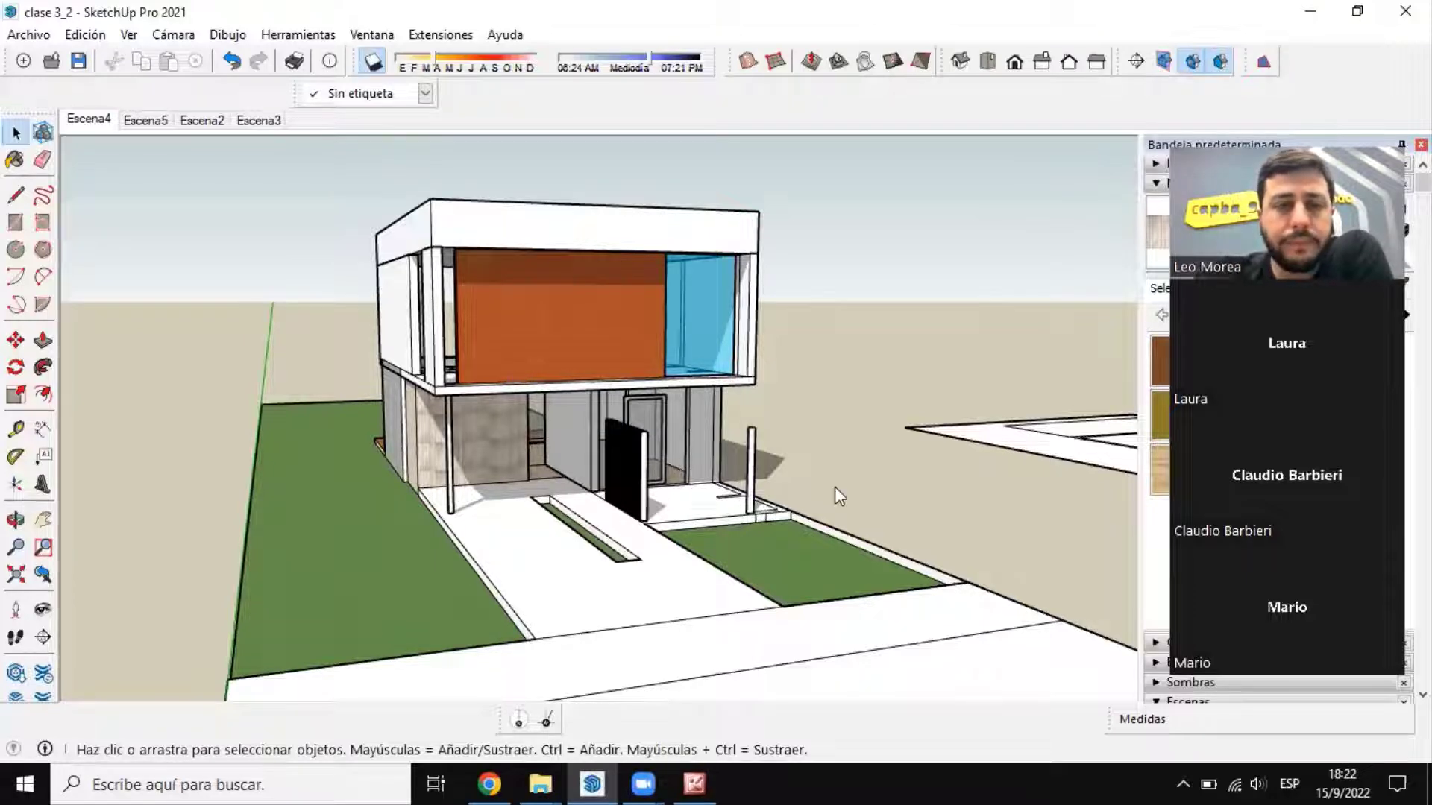
{"action": "key", "text": "alt+Tab"}
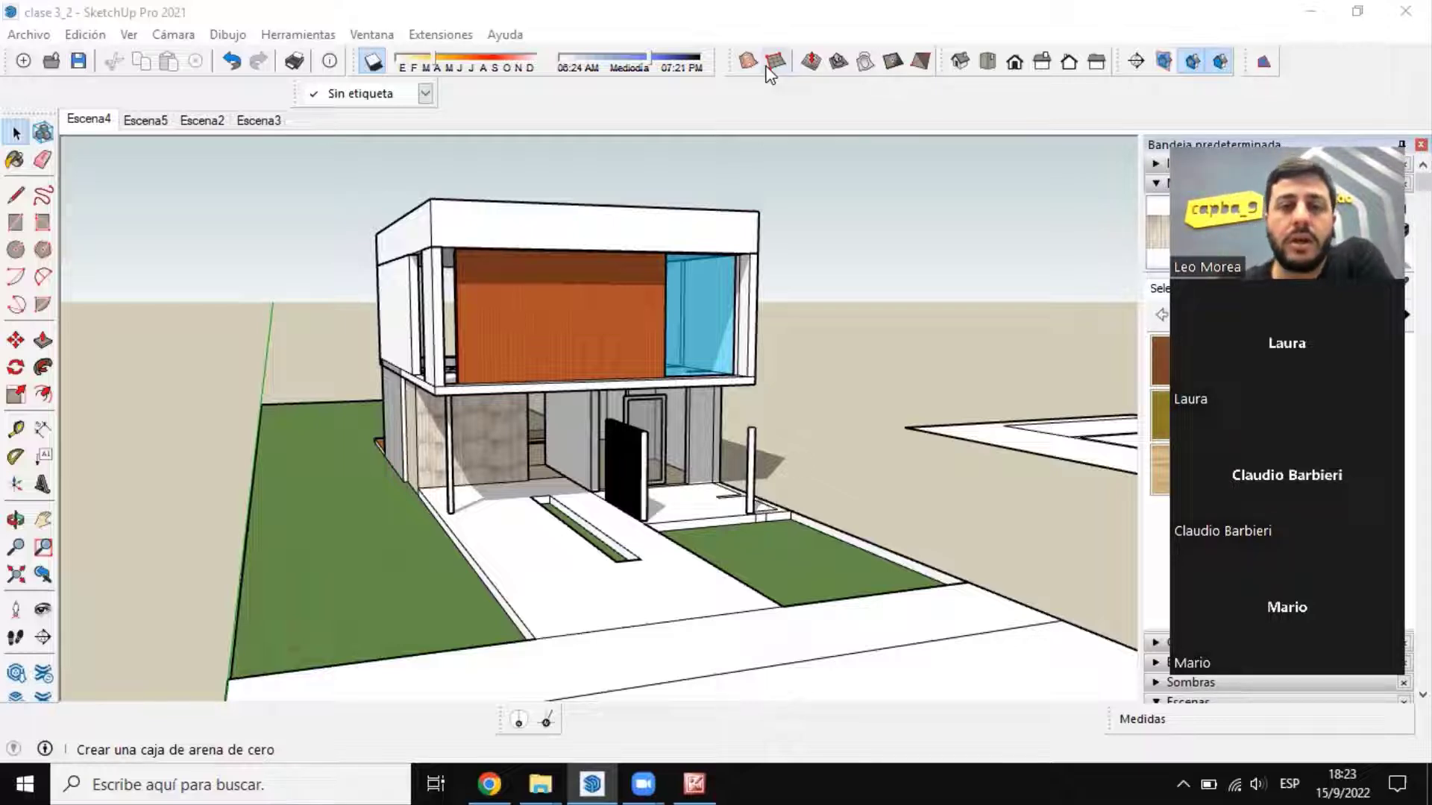
Step: Draw a vertical line with the Line tool on the empty ground beyond the separate floor plan
{"action": "scroll", "coordinate": [248, 544], "scroll_direction": "down", "scroll_amount": 5}
{"action": "middle_click_drag", "start_coordinate": [293, 463], "coordinate": [797, 521]}
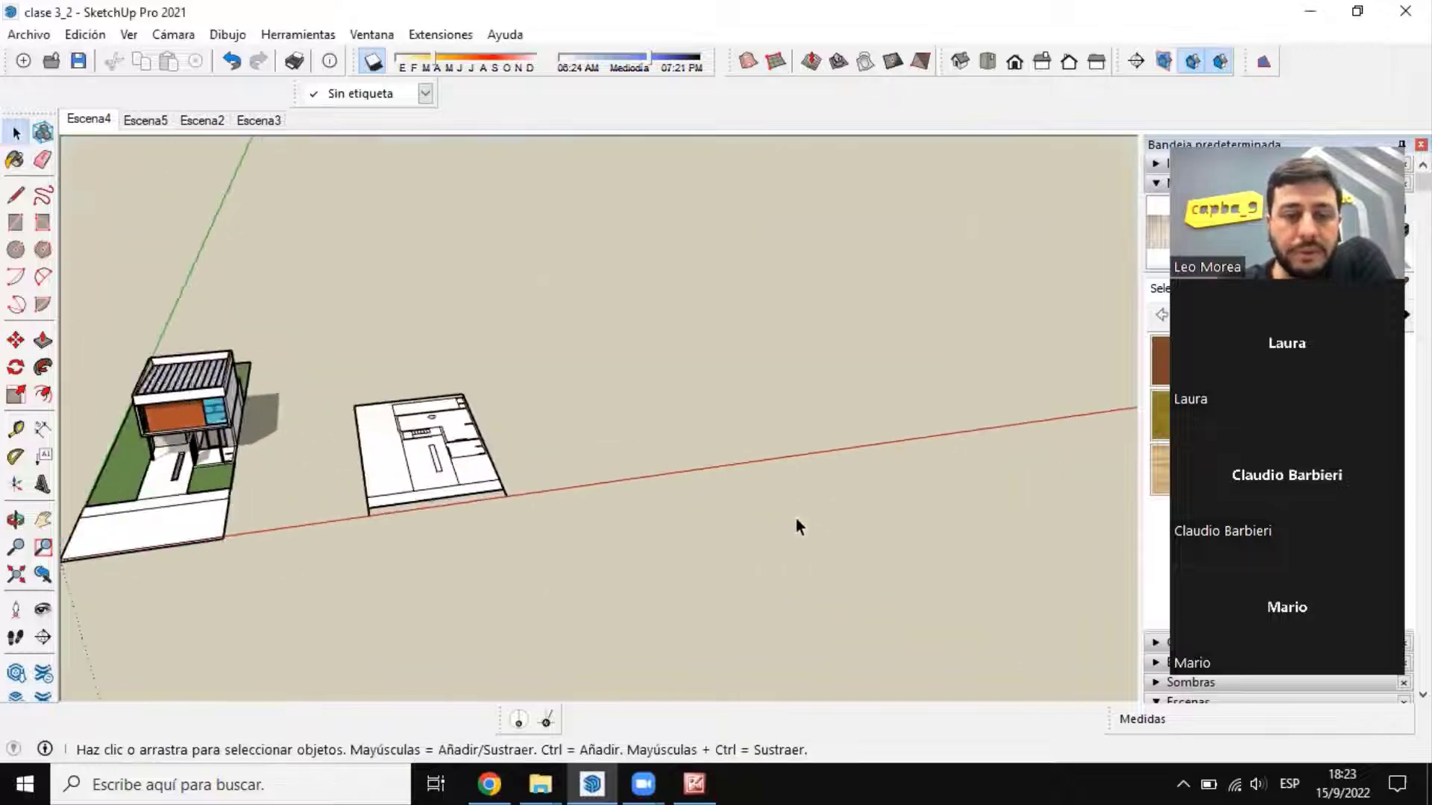
{"action": "scroll", "coordinate": [797, 521], "scroll_direction": "up", "scroll_amount": 1}
{"action": "scroll", "coordinate": [270, 428], "scroll_direction": "down", "scroll_amount": 2}
{"action": "scroll", "coordinate": [704, 319], "scroll_direction": "up", "scroll_amount": 5}
{"action": "middle_click_drag", "start_coordinate": [664, 389], "coordinate": [662, 382]}
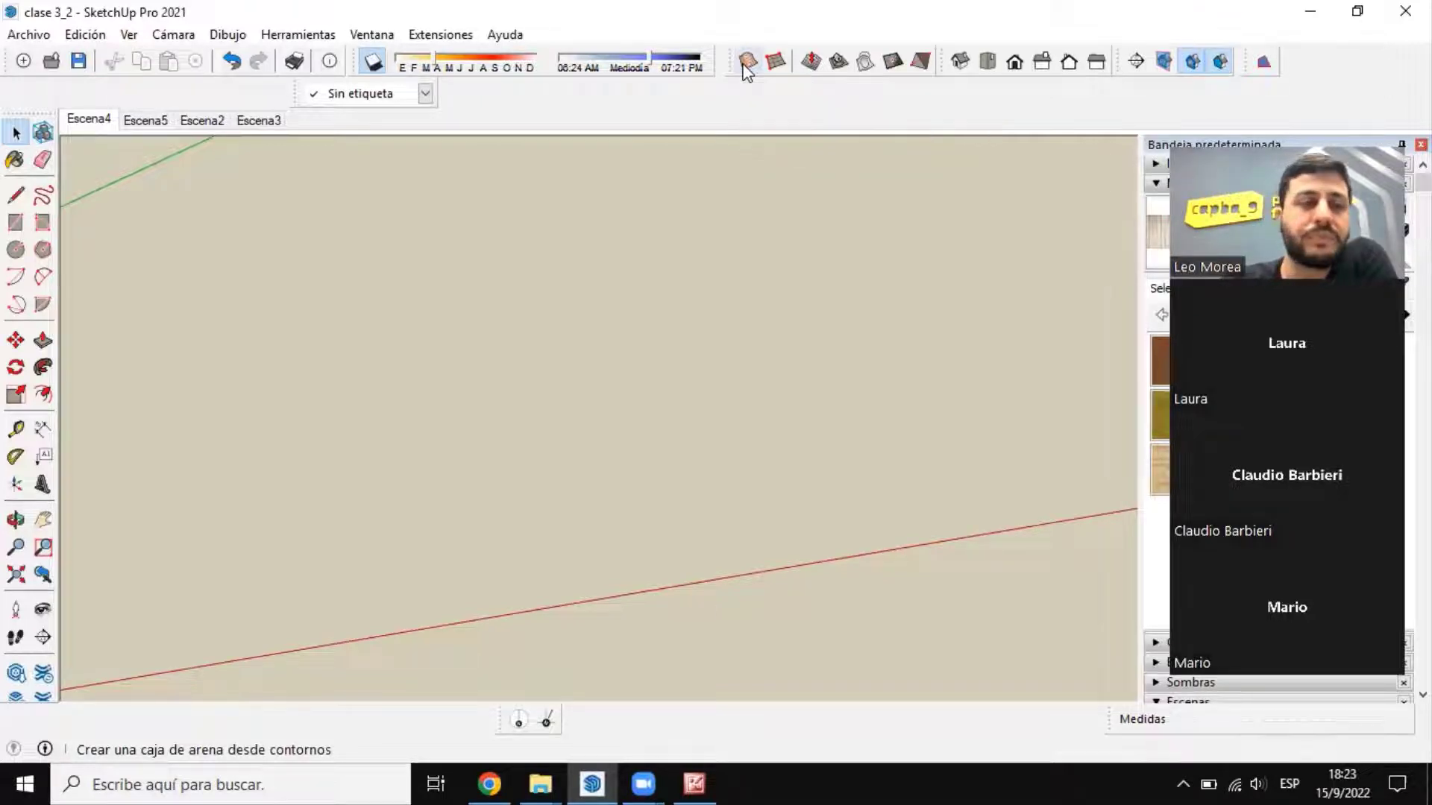
{"action": "left_click", "coordinate": [16, 195]}
{"action": "left_click", "coordinate": [462, 597]}
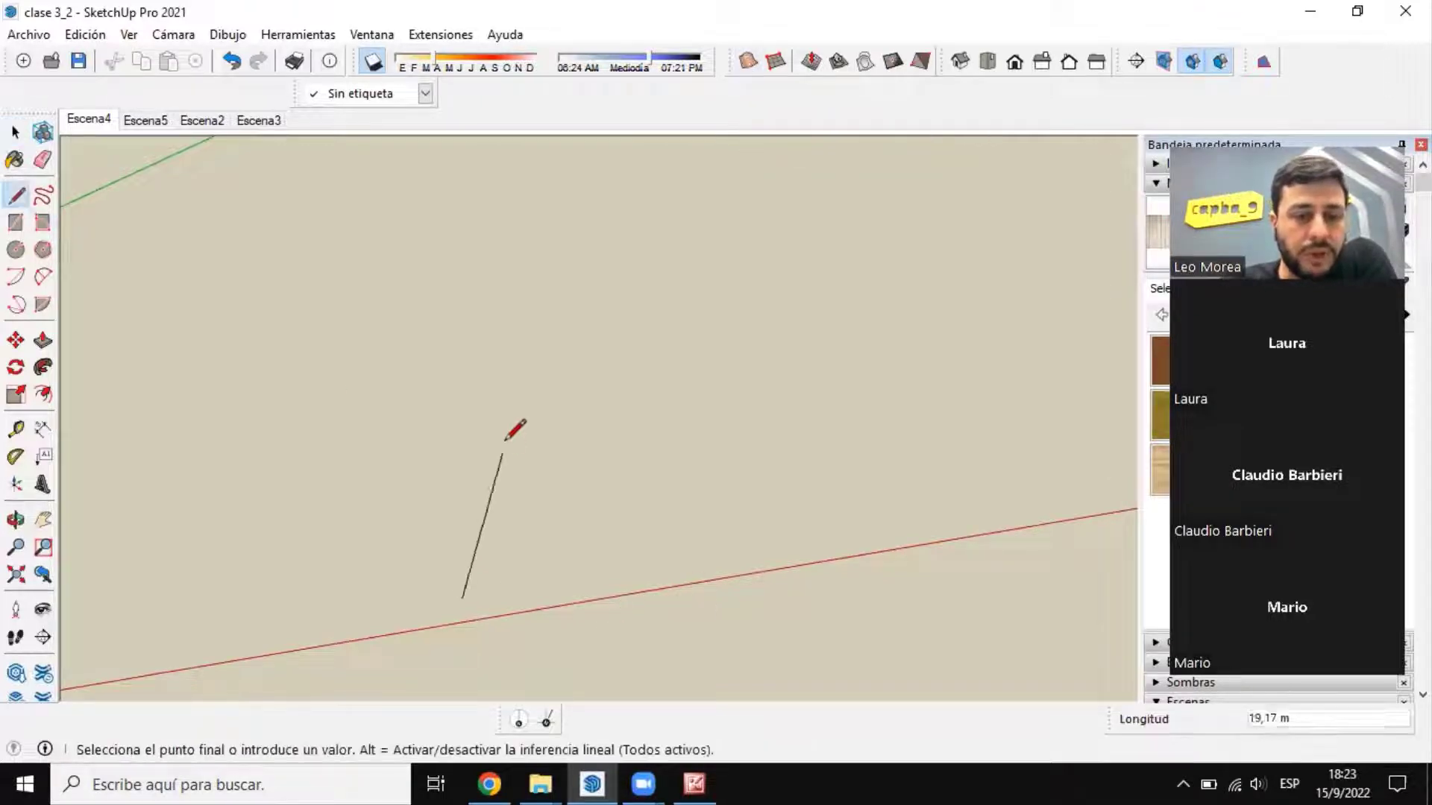
{"action": "left_click", "coordinate": [452, 437]}
{"action": "left_click", "coordinate": [669, 414]}
{"action": "middle_click_drag", "start_coordinate": [694, 419], "coordinate": [831, 473]}
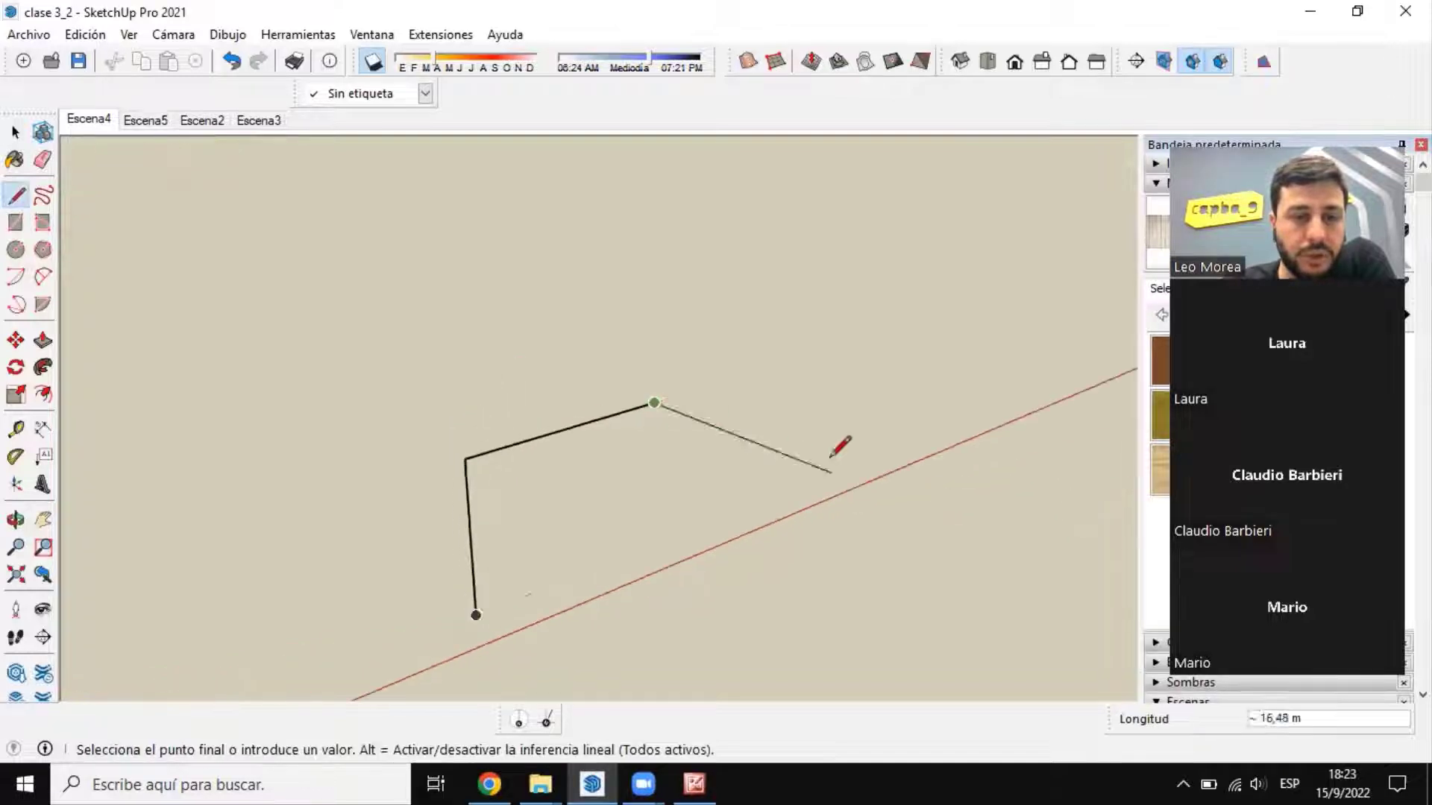
{"action": "scroll", "coordinate": [750, 427], "scroll_direction": "down", "scroll_amount": 2}
{"action": "key", "text": "ctrl+z"}
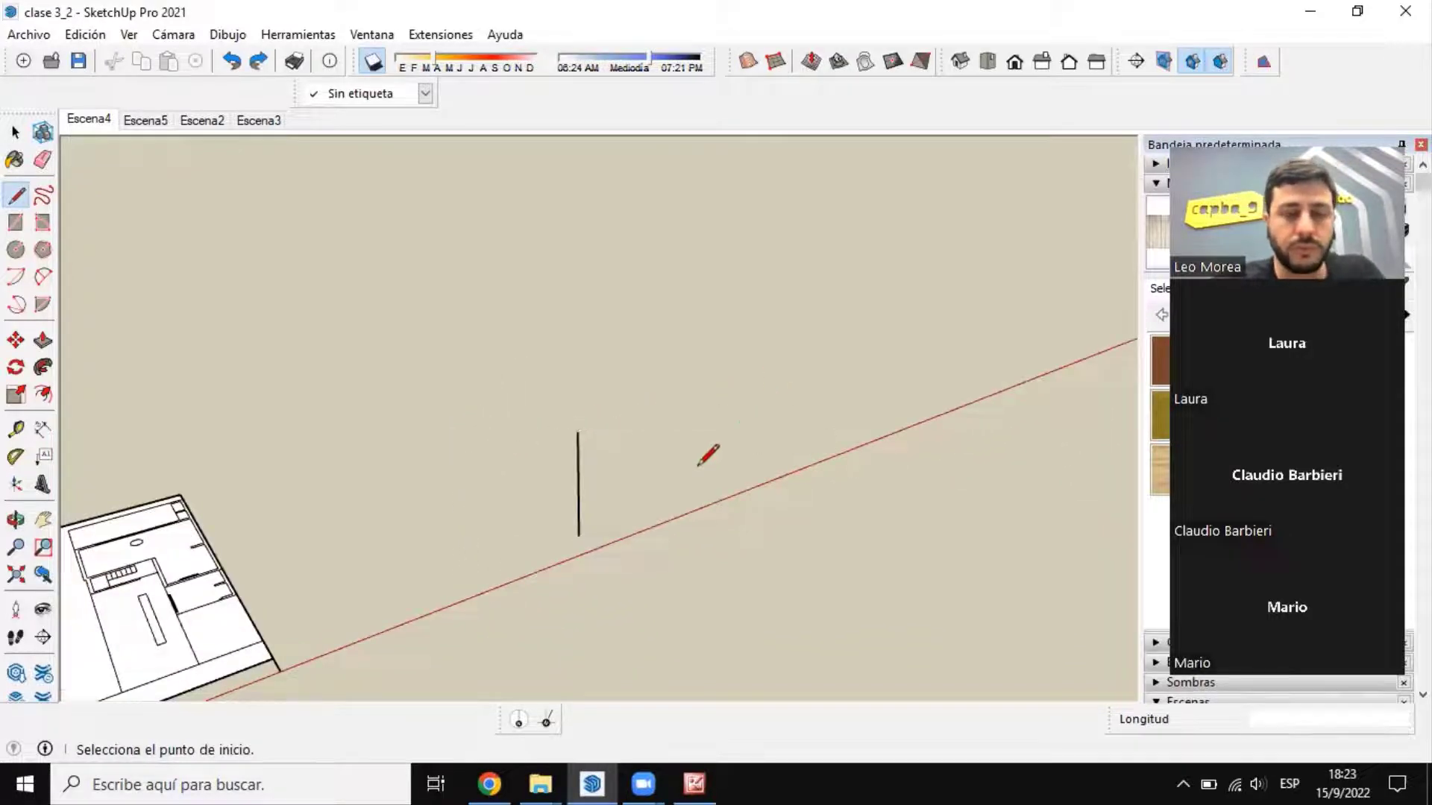
Step: Draw the remaining edges of a vertical four-sided face from the line, with the far upright about 12.2 m high
{"action": "left_click", "coordinate": [579, 535]}
{"action": "left_click", "coordinate": [485, 463]}
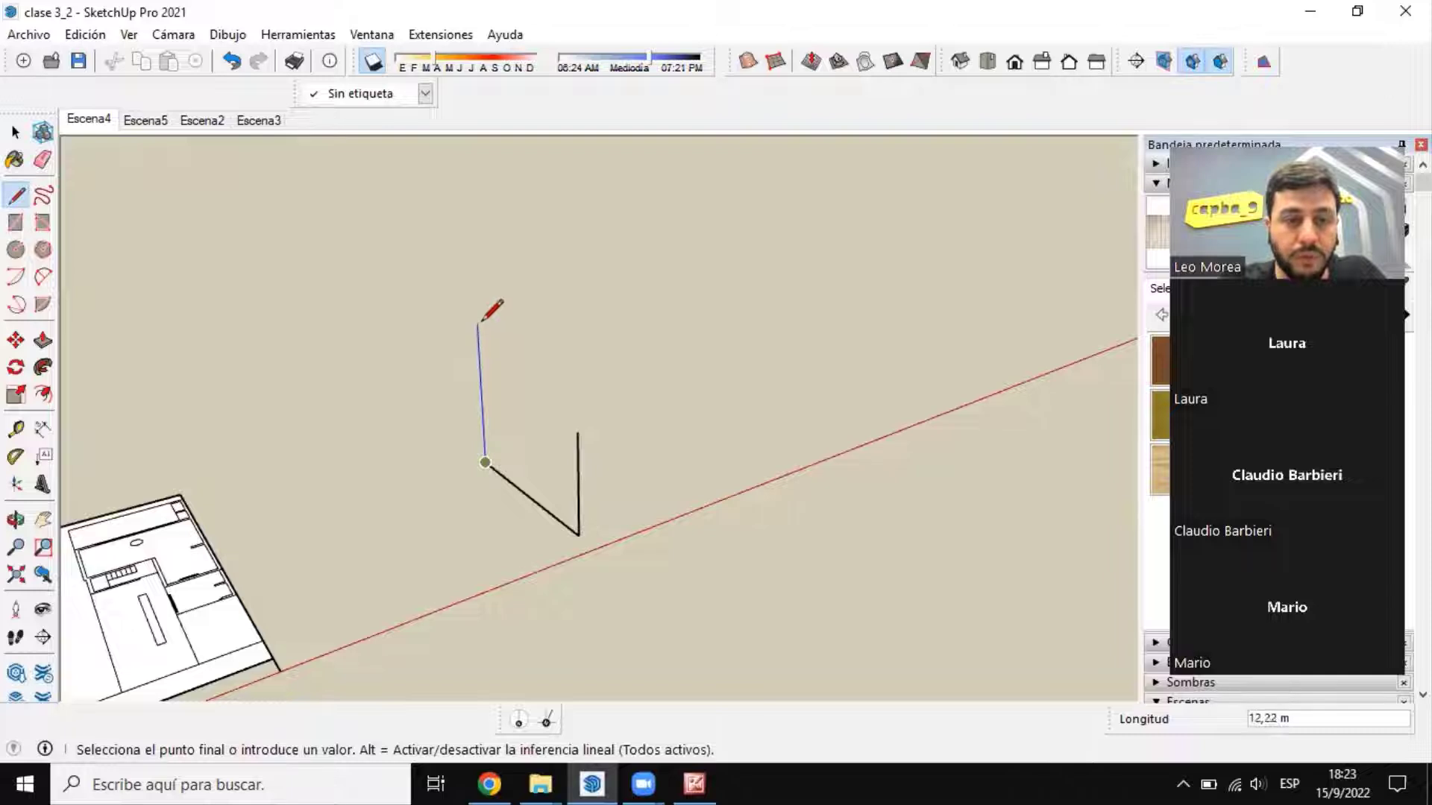
{"action": "left_click", "coordinate": [478, 325]}
{"action": "left_click", "coordinate": [577, 432]}
{"action": "left_click", "coordinate": [579, 535]}
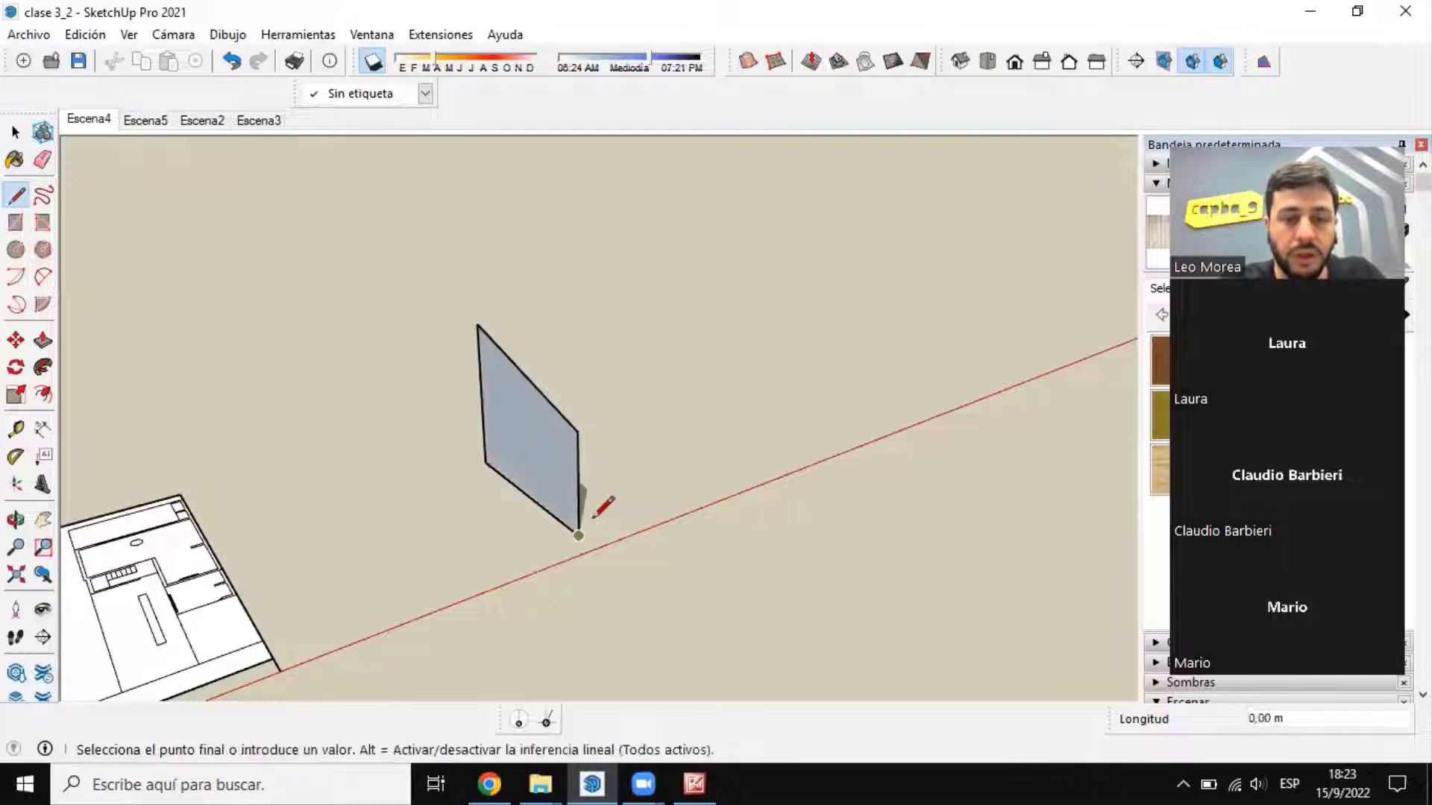
Step: Draw a front base edge from the face's lower corner parallel to the red axis, and a vertical edge at its end
{"action": "left_click", "coordinate": [755, 470]}
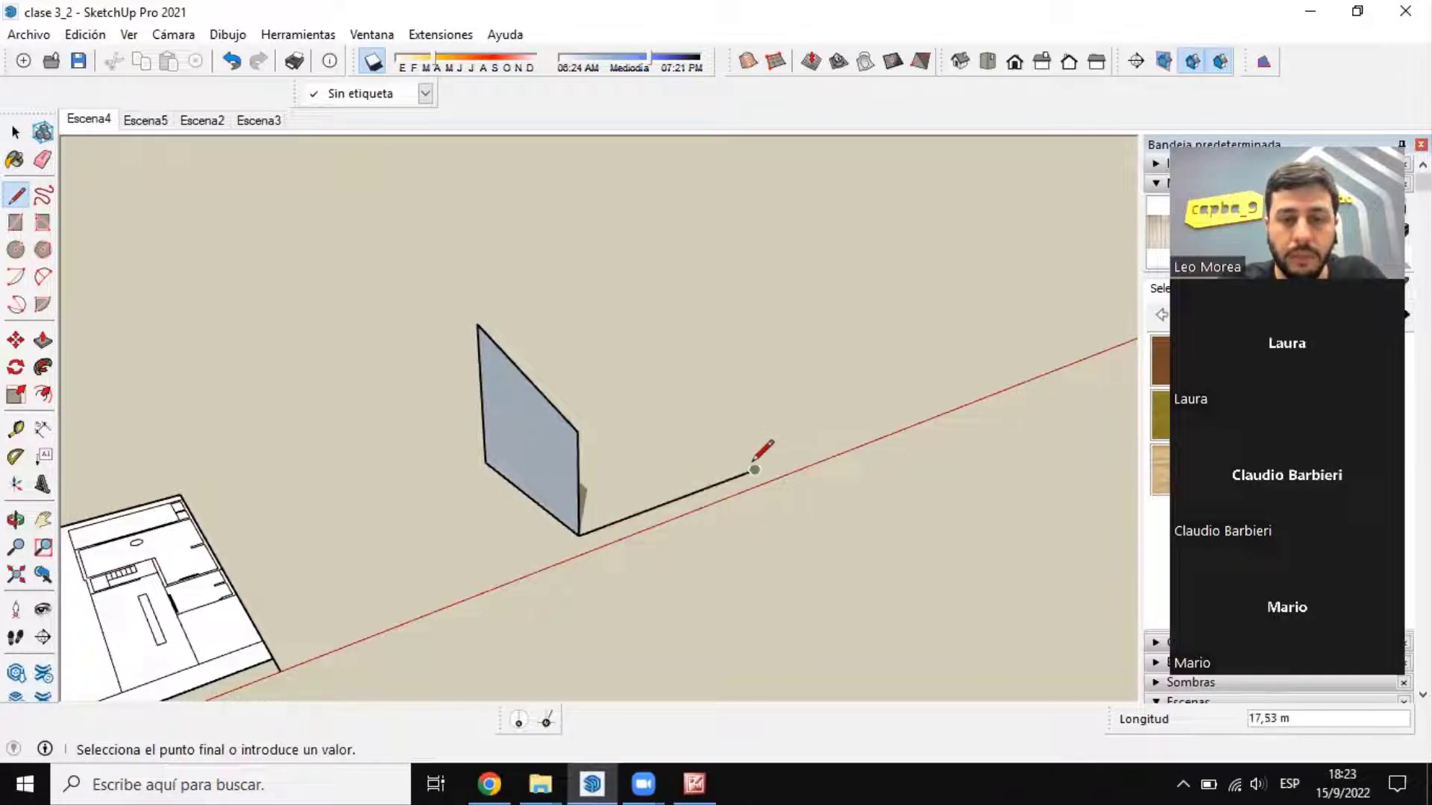
{"action": "left_click", "coordinate": [763, 347]}
{"action": "key", "text": "Escape"}
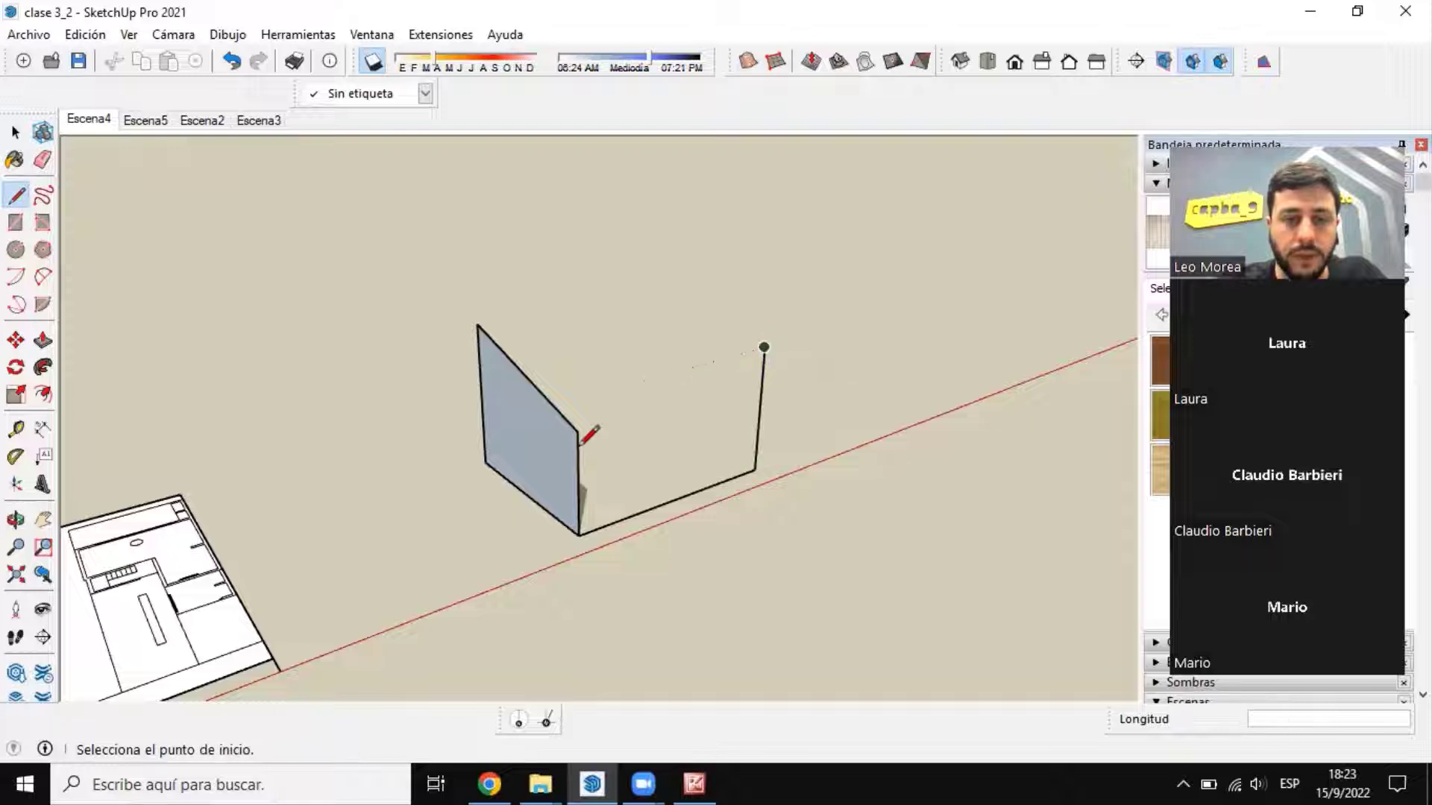
Step: Draw the rear base edge with an upright about 4.8 m high, and join its top to the front upright's top
{"action": "mouse_move", "coordinate": [585, 425]}
{"action": "middle_mouse_down"}
{"action": "mouse_move", "coordinate": [588, 488]}
{"action": "mouse_move", "coordinate": [482, 422]}
{"action": "mouse_move", "coordinate": [594, 406]}
{"action": "middle_mouse_up"}
{"action": "left_click", "coordinate": [585, 414]}
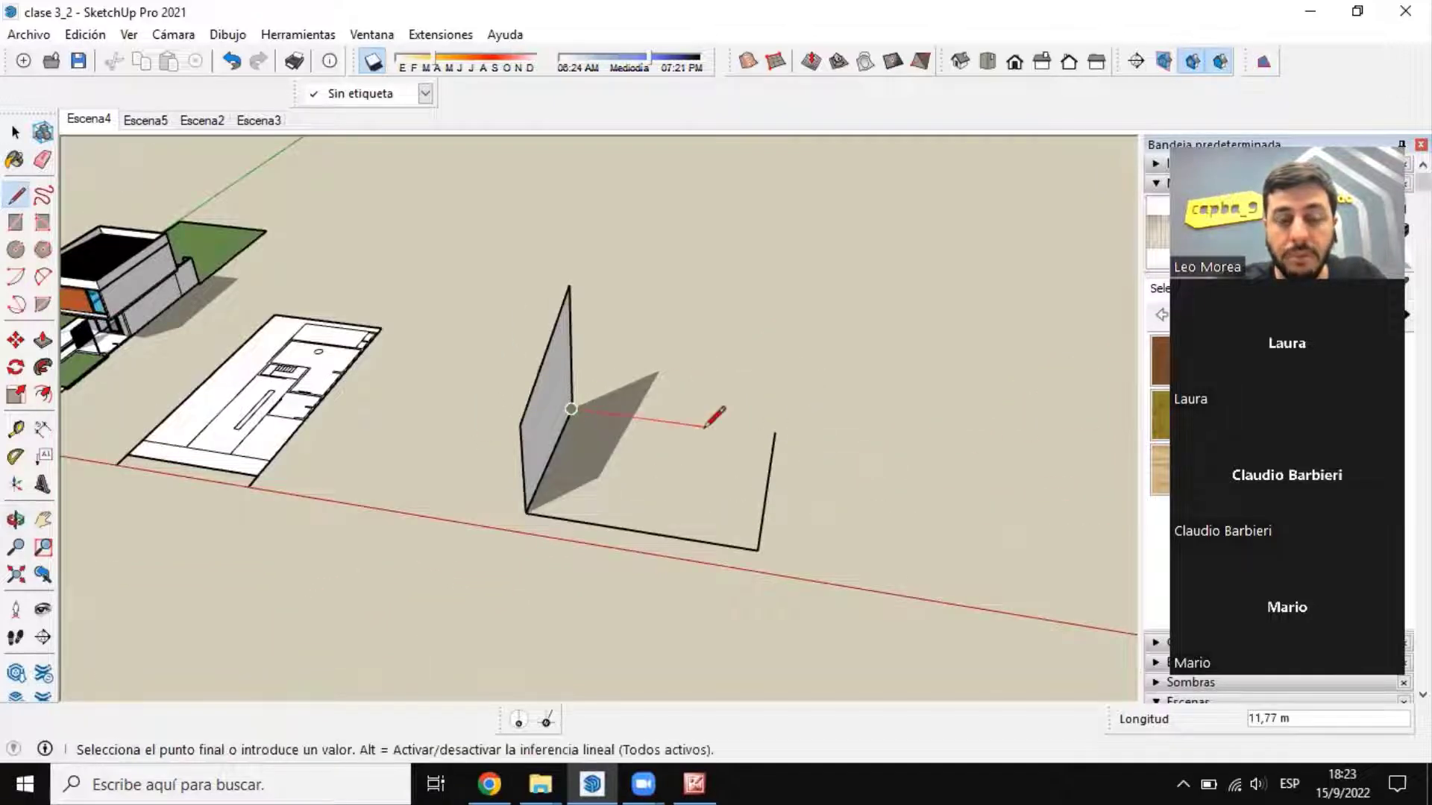
{"action": "middle_click_drag", "start_coordinate": [759, 538], "coordinate": [710, 440]}
{"action": "left_click", "coordinate": [710, 441]}
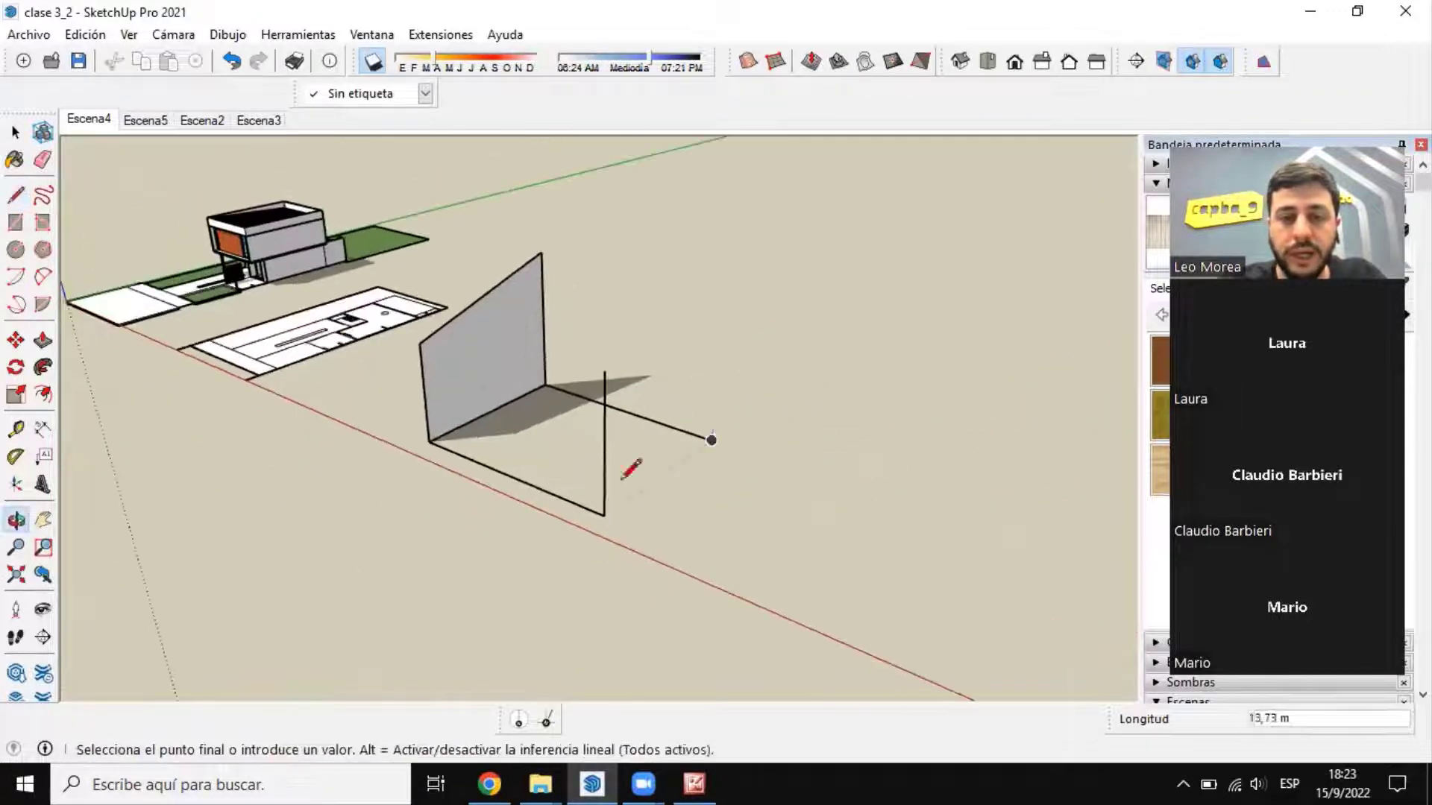
{"action": "left_click", "coordinate": [715, 386]}
{"action": "left_click", "coordinate": [604, 371]}
{"action": "key", "text": "Escape"}
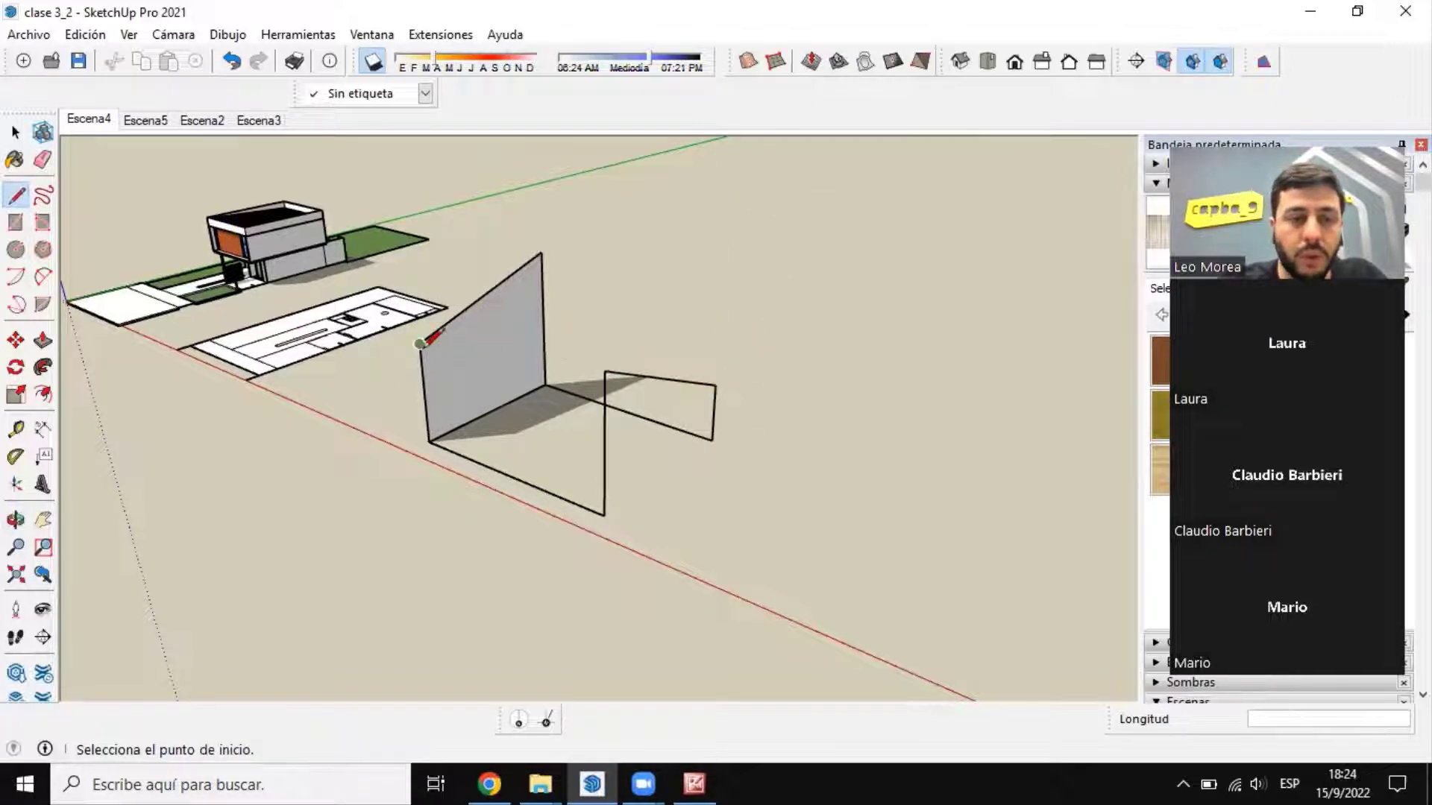
Step: Close the front and rear walls with sloping top edges and join the open end's base corners, forming an open-topped box
{"action": "left_click", "coordinate": [420, 344]}
{"action": "left_click", "coordinate": [604, 371]}
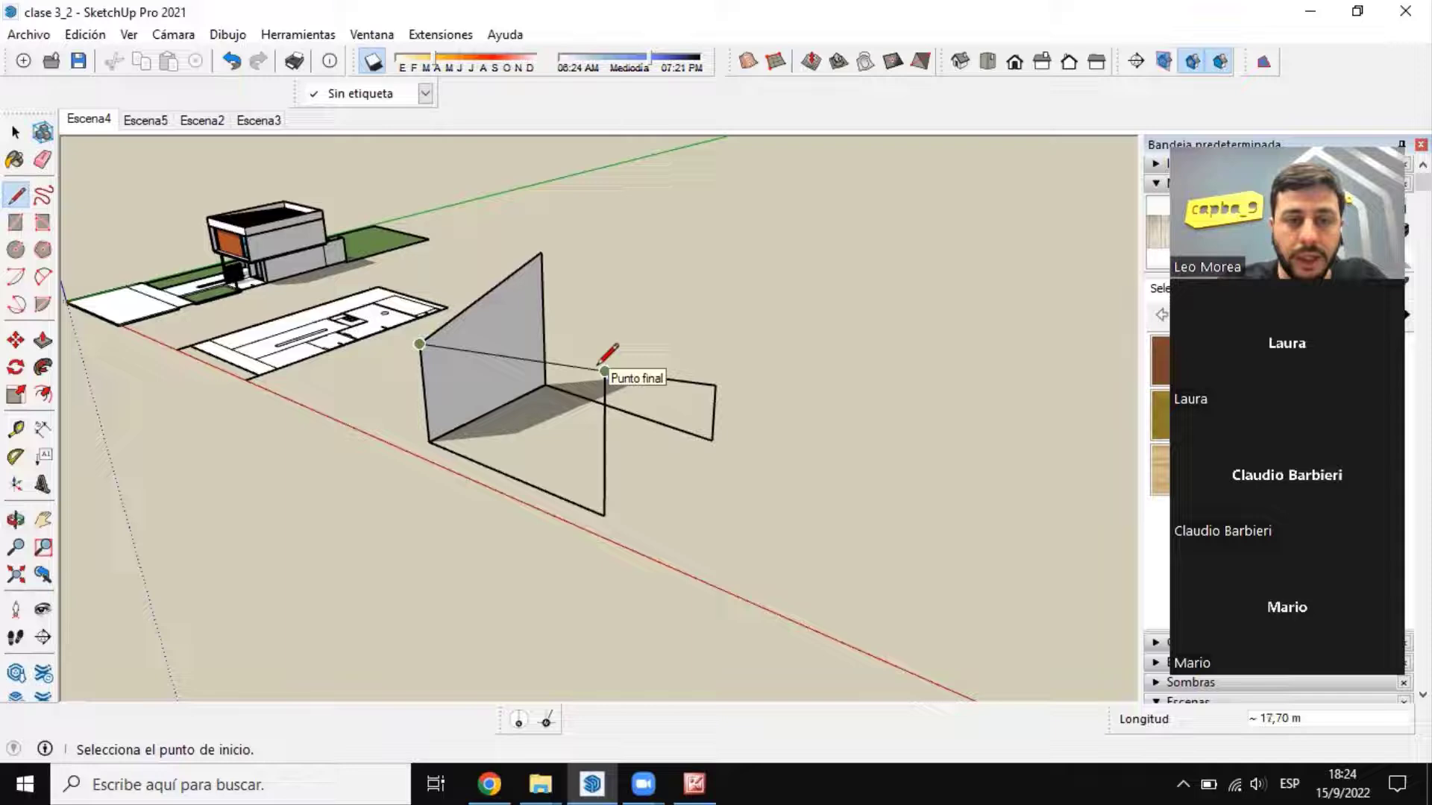
{"action": "left_click", "coordinate": [542, 254]}
{"action": "left_click", "coordinate": [715, 386]}
{"action": "left_click", "coordinate": [711, 441]}
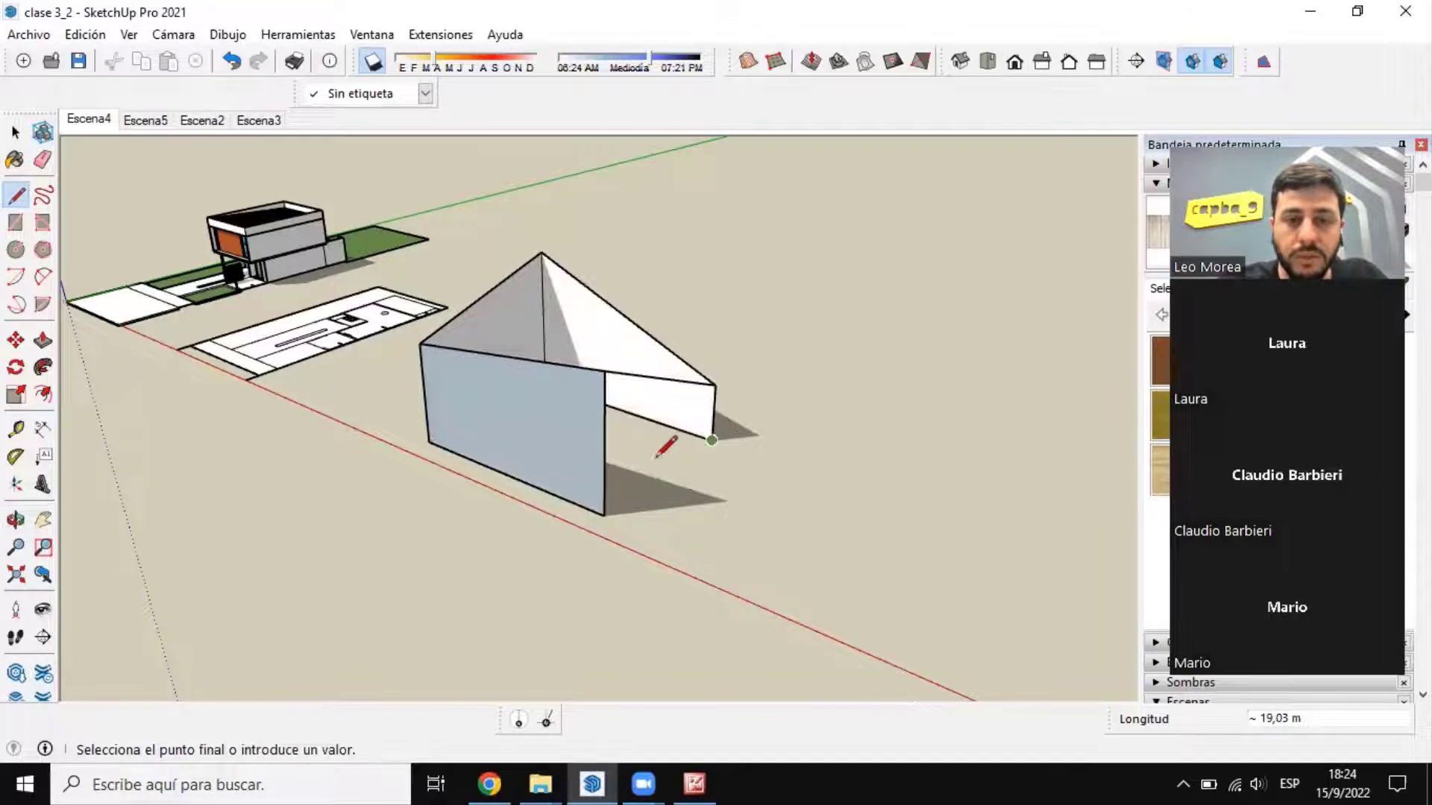
{"action": "left_click", "coordinate": [604, 514]}
{"action": "key", "text": "space"}
{"action": "middle_click_drag", "start_coordinate": [624, 501], "coordinate": [656, 432]}
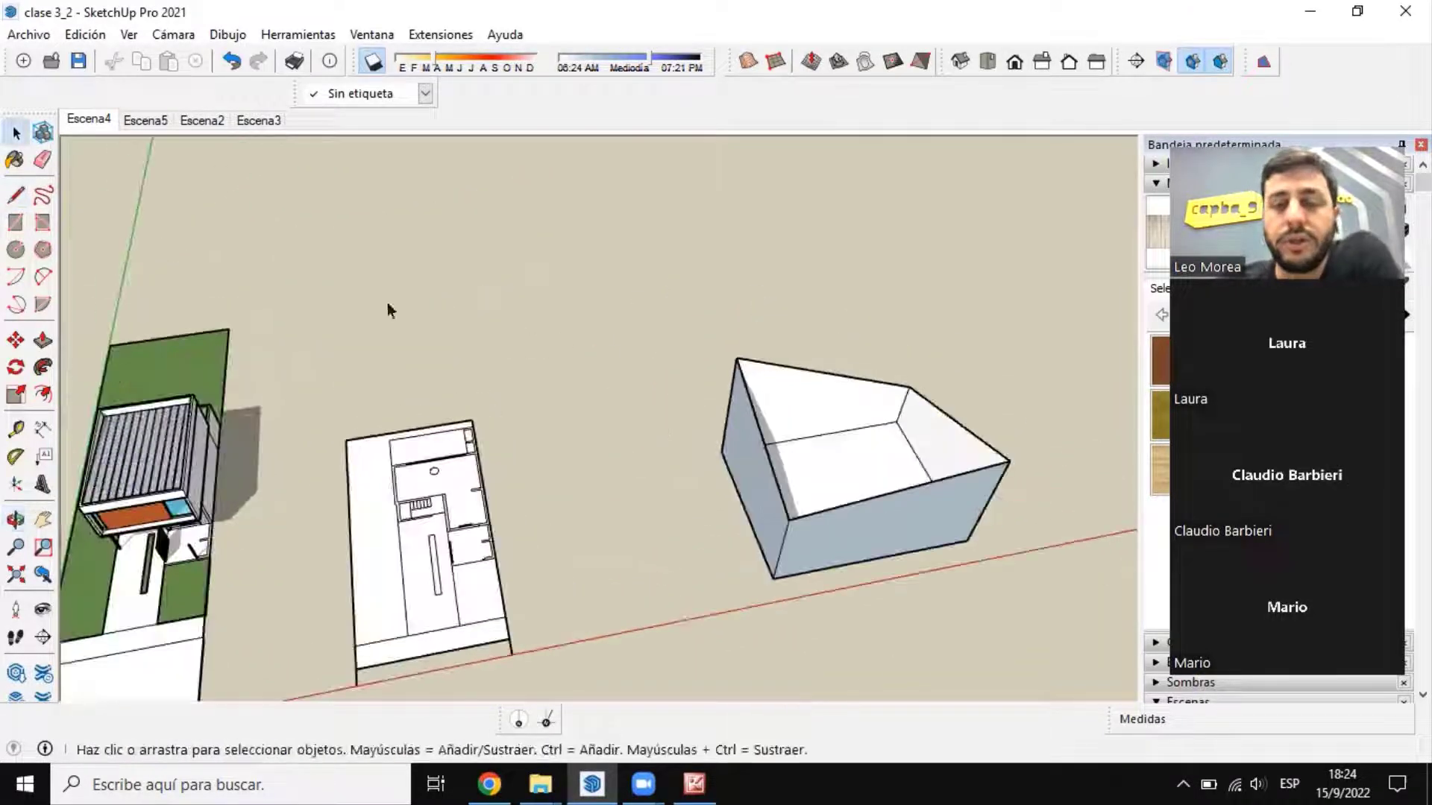
{"action": "middle_click_drag", "start_coordinate": [387, 305], "coordinate": [217, 231], "text": "shift"}
{"action": "scroll", "coordinate": [749, 451], "scroll_direction": "up", "scroll_amount": 4}
{"action": "middle_click_drag", "start_coordinate": [522, 456], "coordinate": [714, 259]}
{"action": "scroll", "coordinate": [714, 258], "scroll_direction": "up", "scroll_amount": 5}
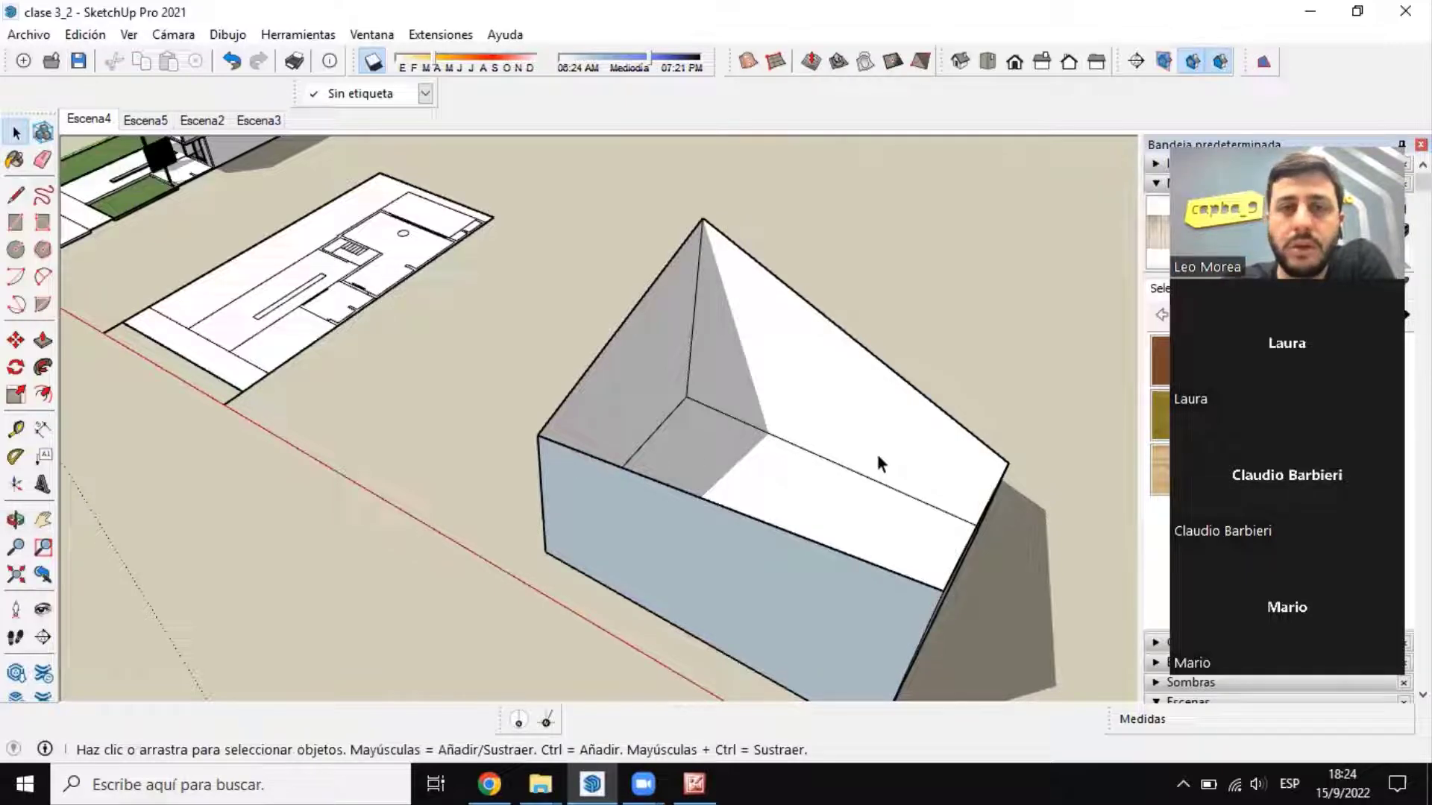
Step: Examine the irregular open-topped box from several sides and above, checking its walls and the four sloping top edges
{"action": "middle_click_drag", "start_coordinate": [713, 352], "coordinate": [607, 315]}
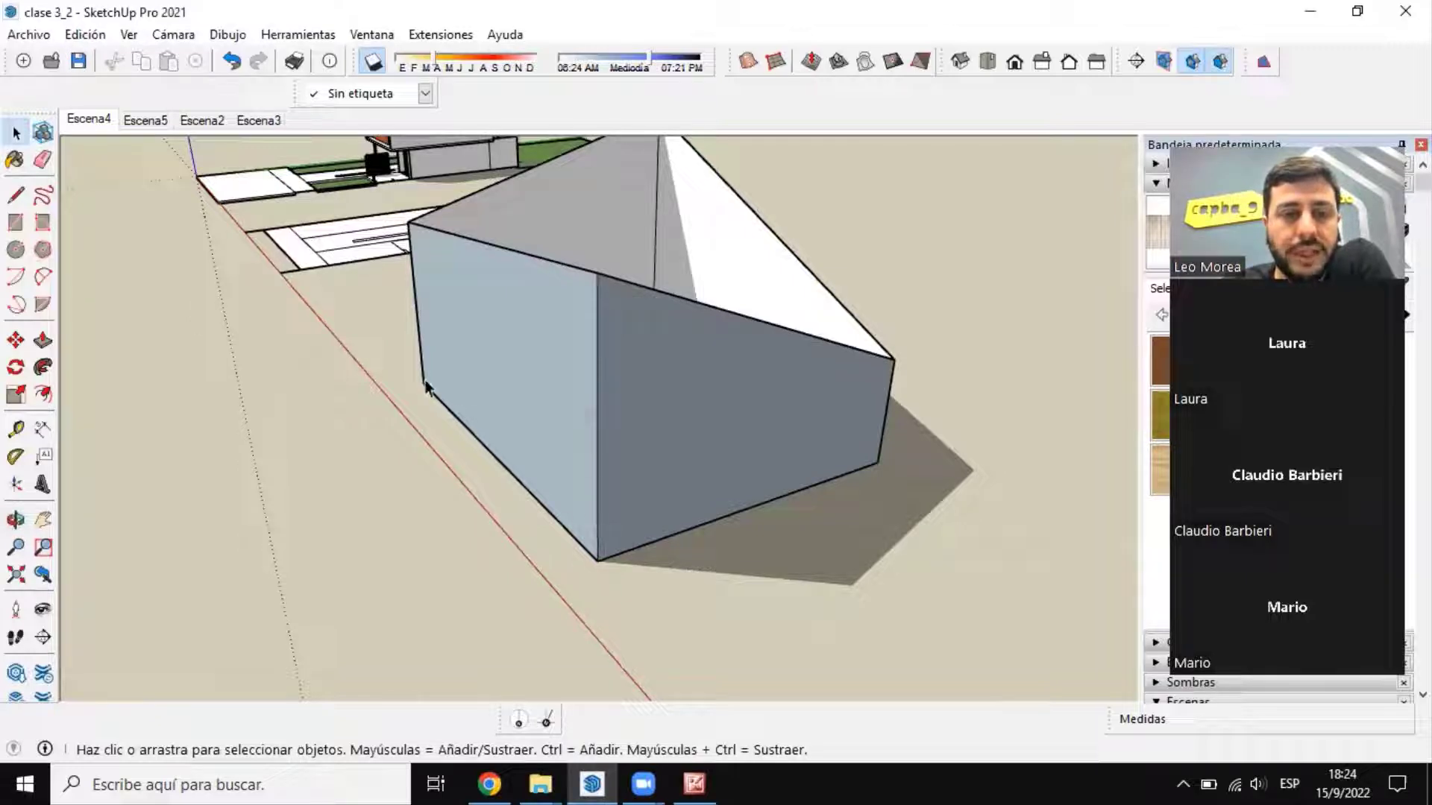
{"action": "middle_click_drag", "start_coordinate": [414, 265], "coordinate": [439, 319]}
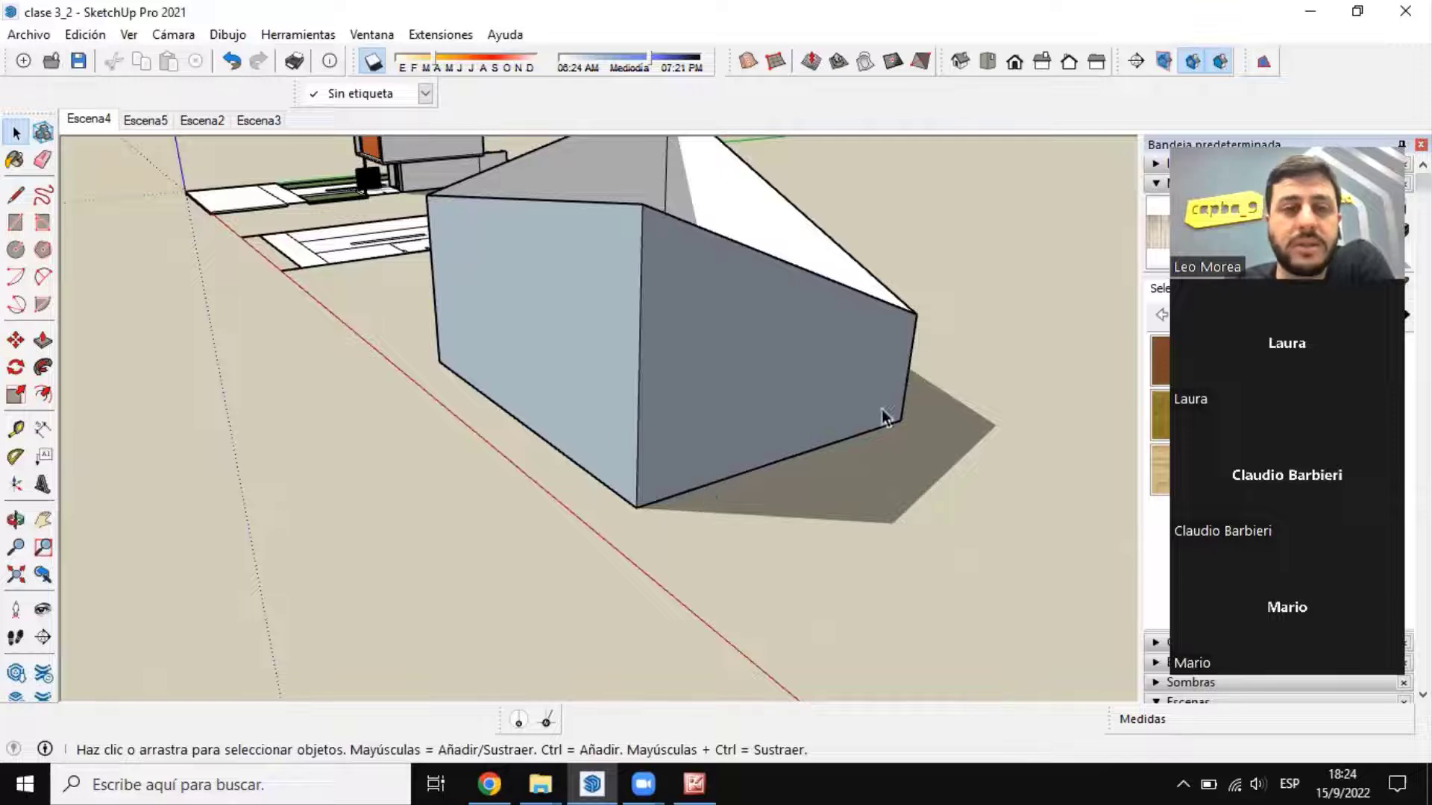
{"action": "middle_click_drag", "start_coordinate": [880, 414], "coordinate": [716, 358]}
{"action": "left_click", "coordinate": [592, 293]}
{"action": "middle_click_drag", "start_coordinate": [582, 287], "coordinate": [365, 237]}
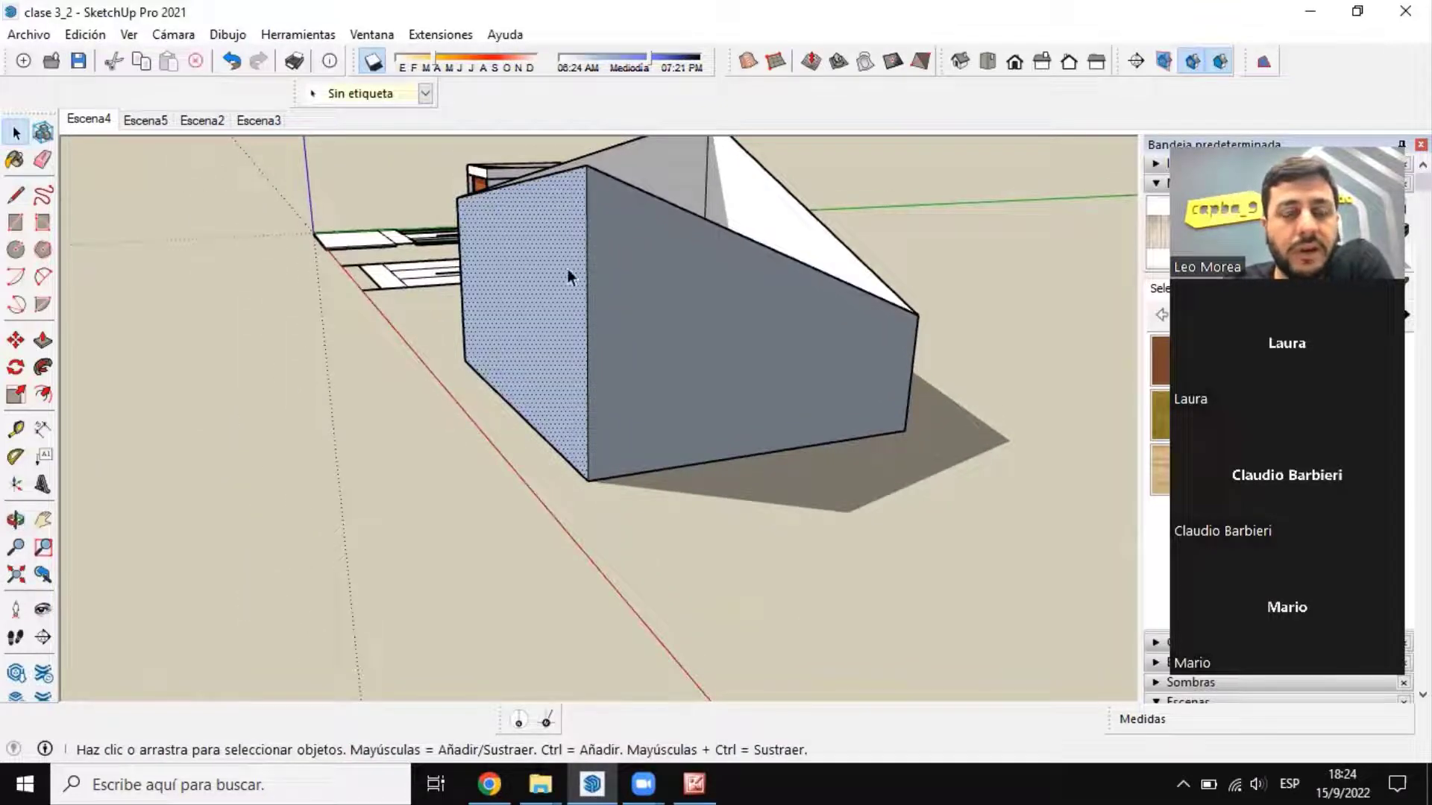
{"action": "middle_click_drag", "start_coordinate": [568, 271], "coordinate": [732, 382]}
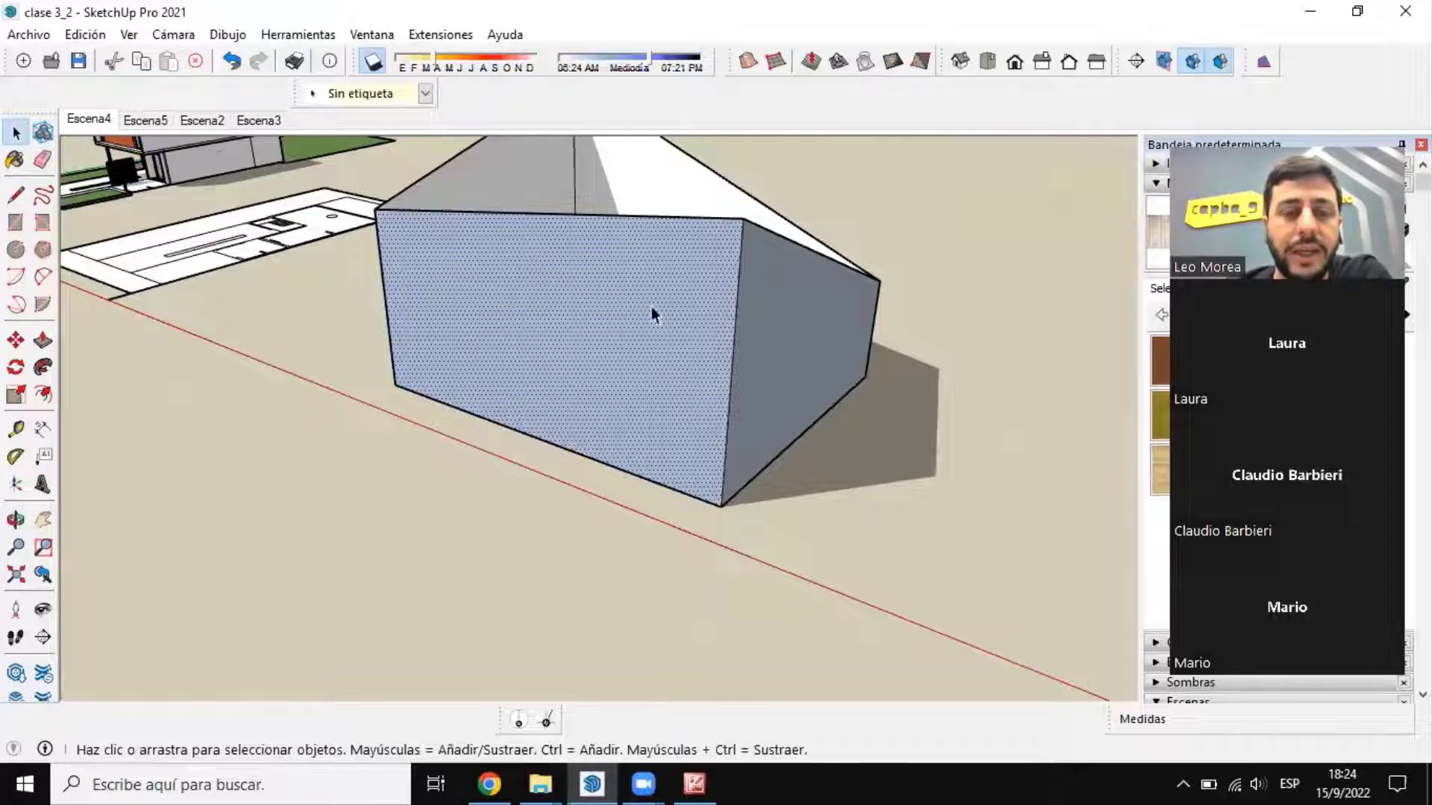
{"action": "middle_click_drag", "start_coordinate": [652, 311], "coordinate": [783, 477]}
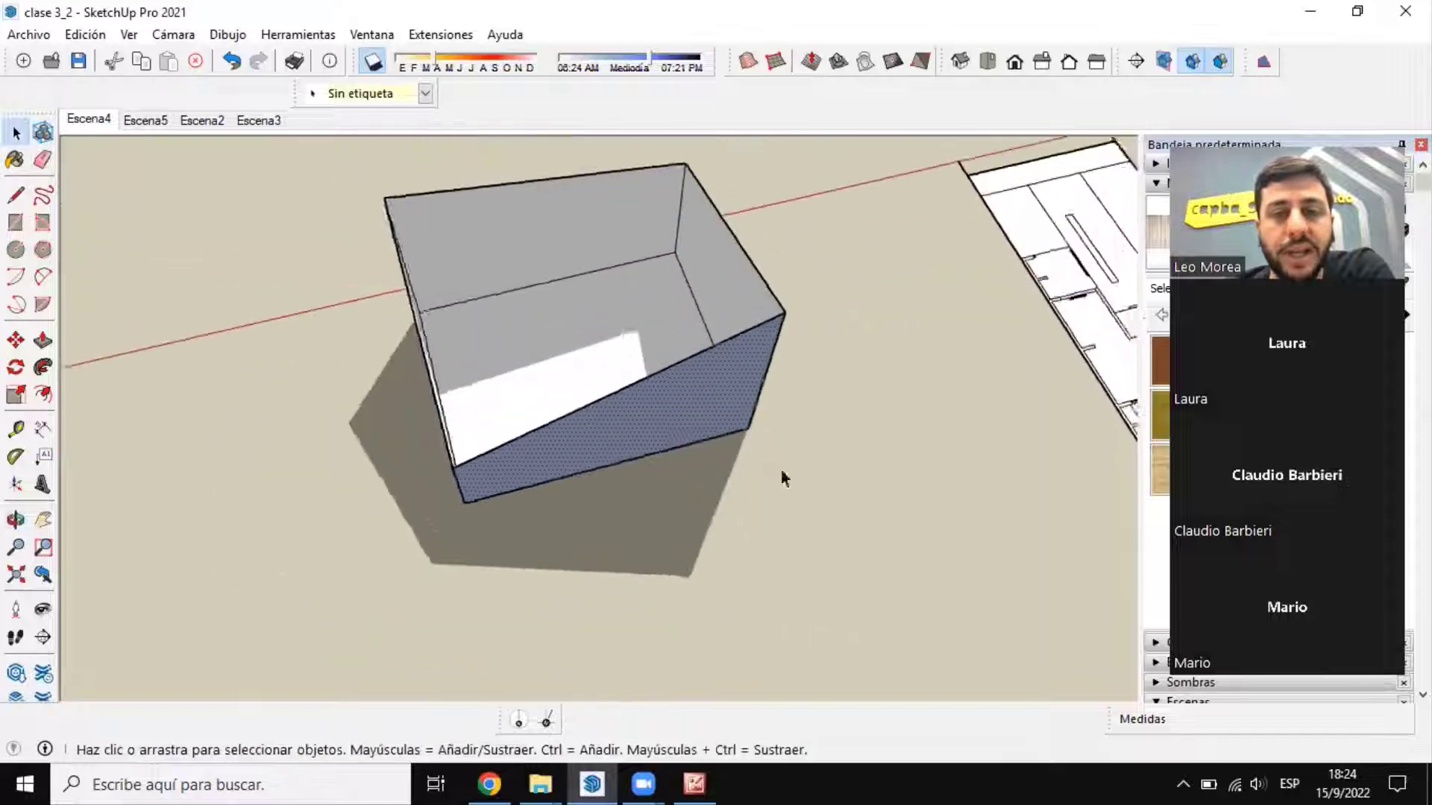
{"action": "middle_click_drag", "start_coordinate": [553, 112], "coordinate": [691, 196]}
{"action": "scroll", "coordinate": [692, 194], "scroll_direction": "up", "scroll_amount": 3}
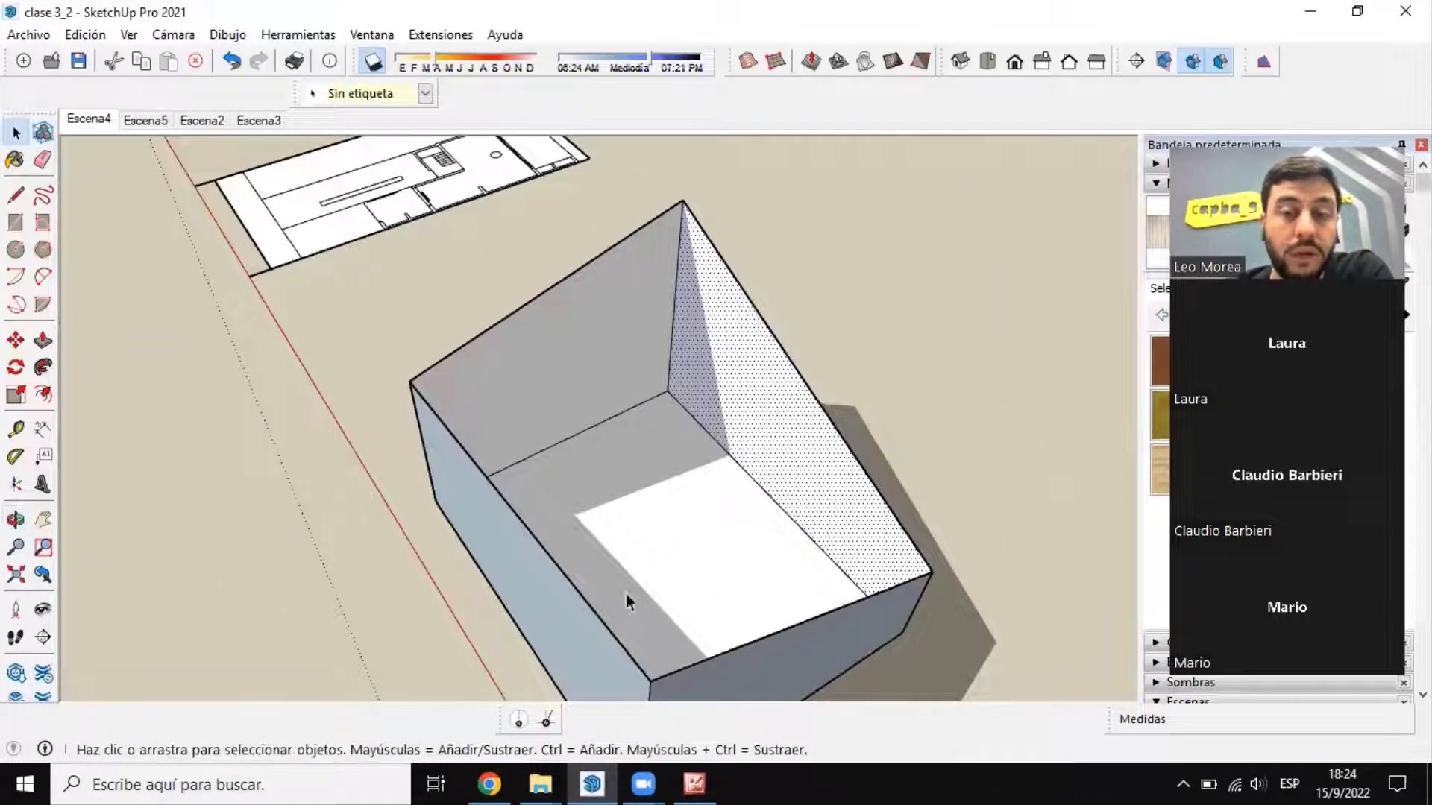
{"action": "middle_click_drag", "start_coordinate": [625, 593], "coordinate": [648, 537]}
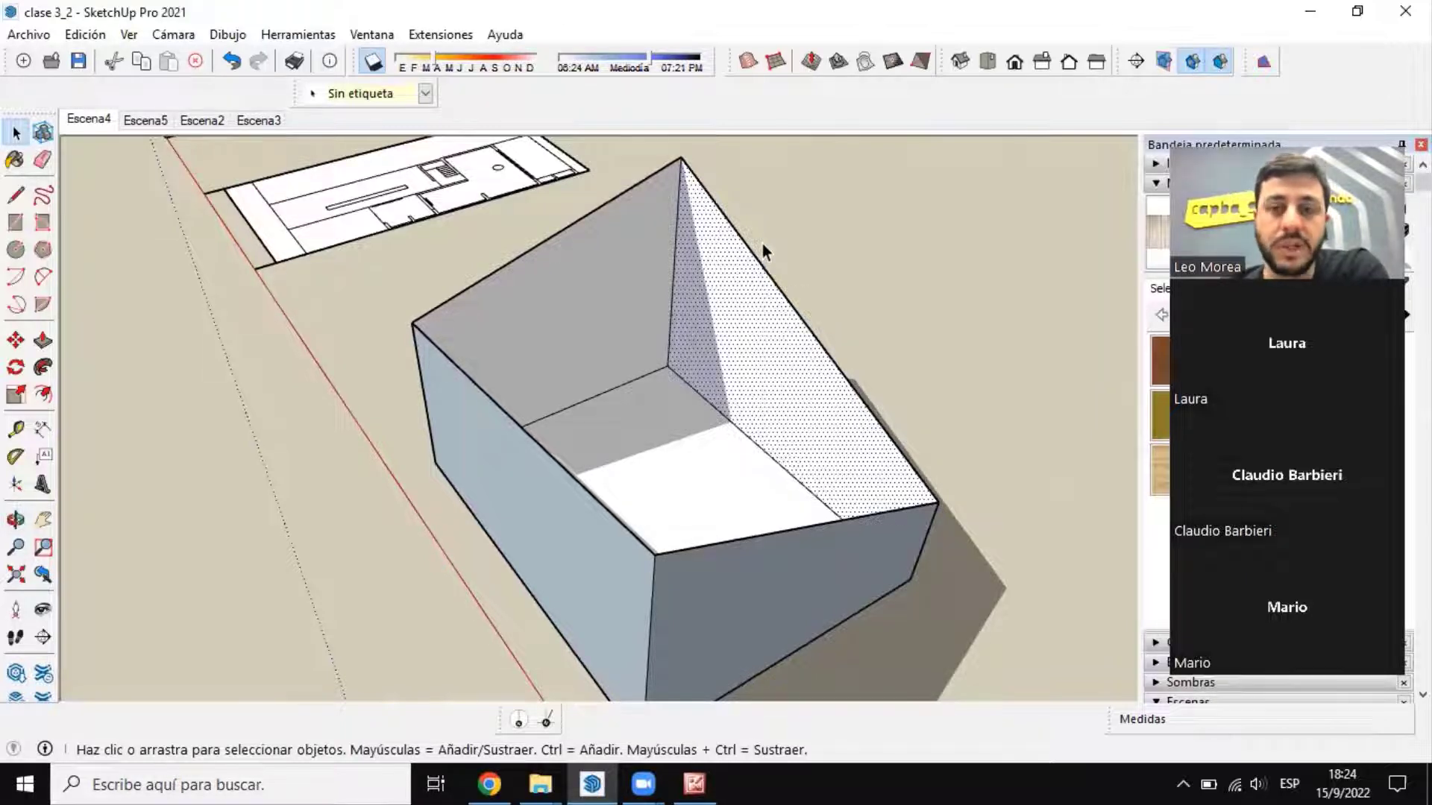
{"action": "scroll", "coordinate": [990, 355], "scroll_direction": "down", "scroll_amount": 3}
{"action": "middle_click_drag", "start_coordinate": [990, 355], "coordinate": [695, 268]}
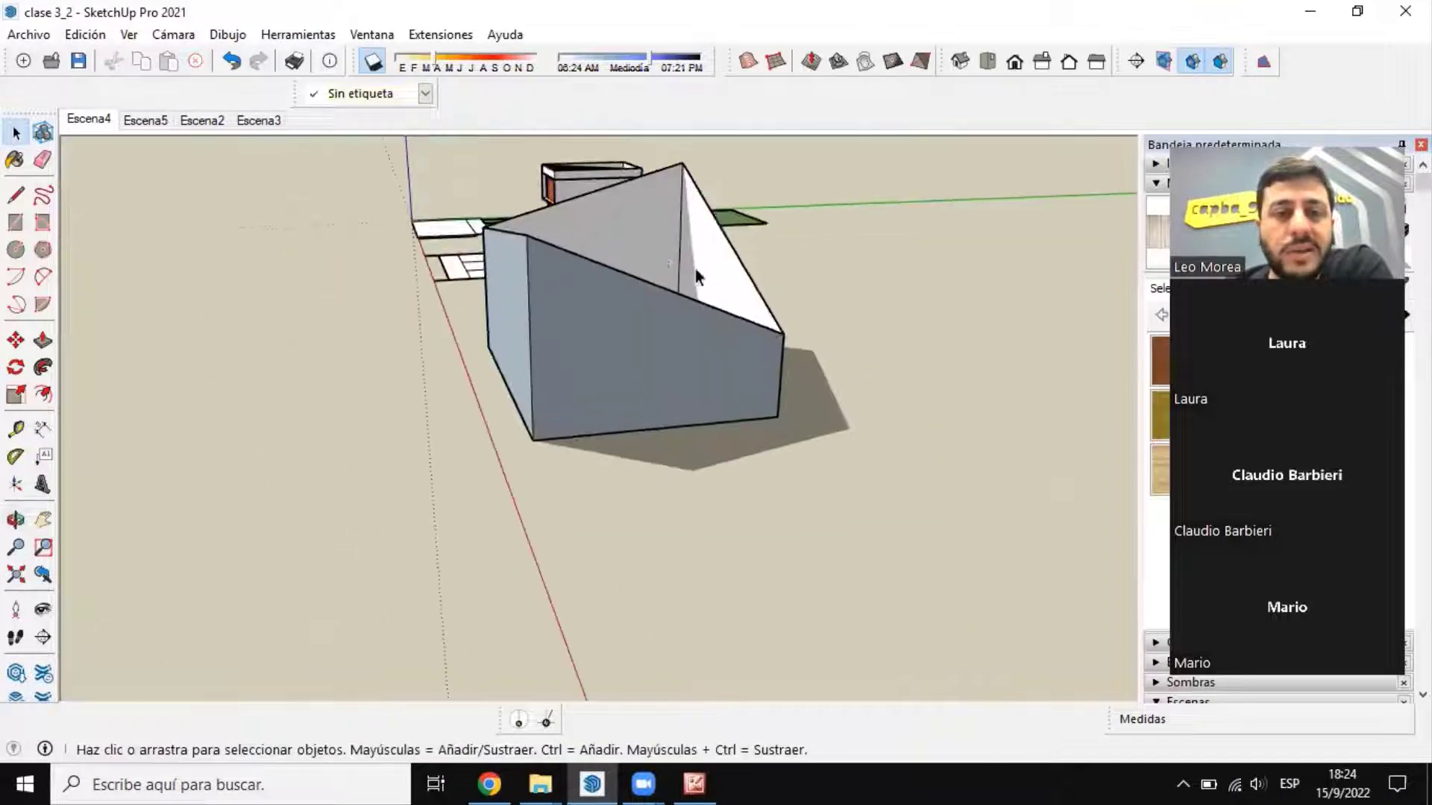
{"action": "scroll", "coordinate": [696, 268], "scroll_direction": "up", "scroll_amount": 2}
{"action": "mouse_move", "coordinate": [691, 215]}
{"action": "middle_mouse_down"}
{"action": "mouse_move", "coordinate": [485, 208]}
{"action": "mouse_move", "coordinate": [661, 224]}
{"action": "mouse_move", "coordinate": [678, 255]}
{"action": "middle_mouse_up"}
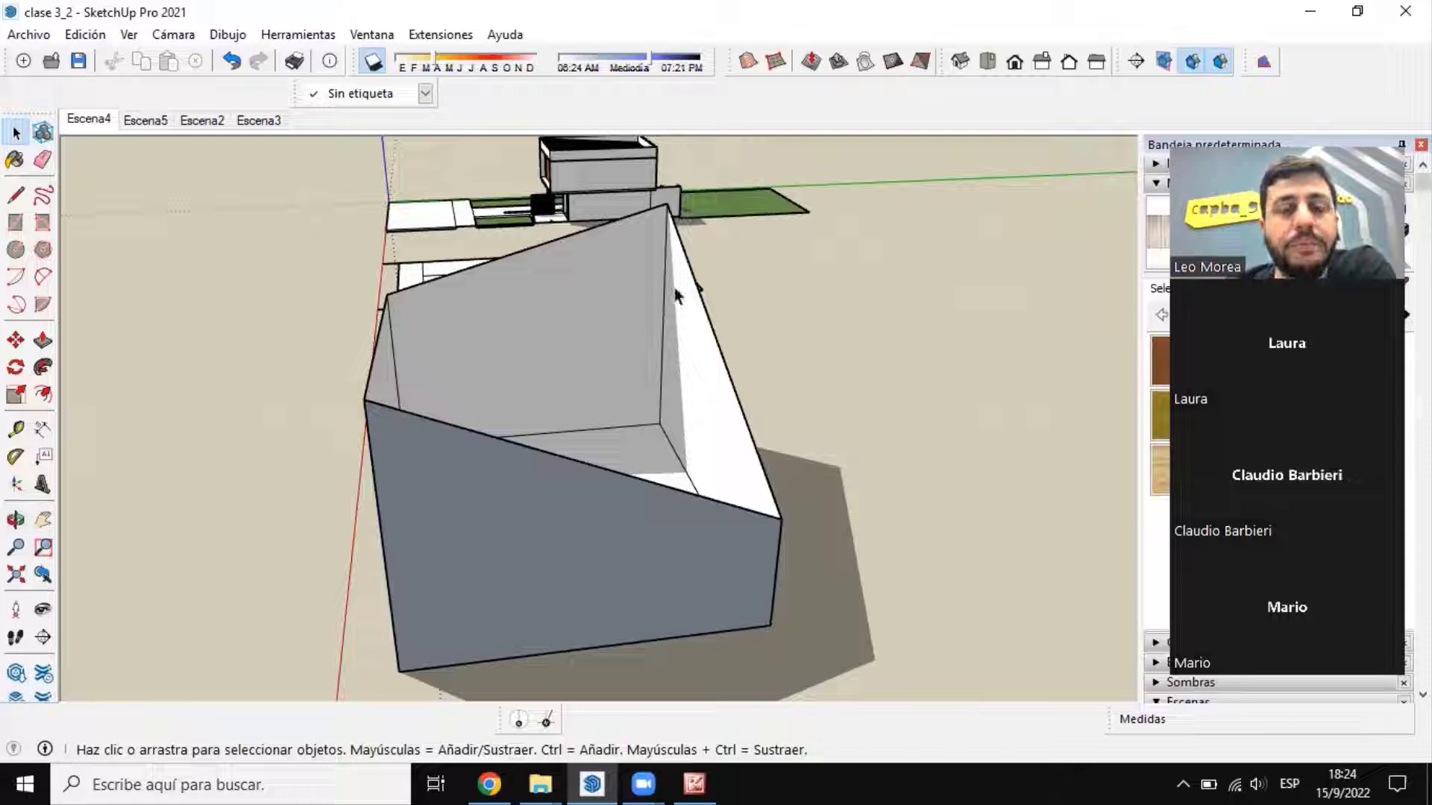
{"action": "middle_click_drag", "start_coordinate": [661, 329], "coordinate": [713, 329]}
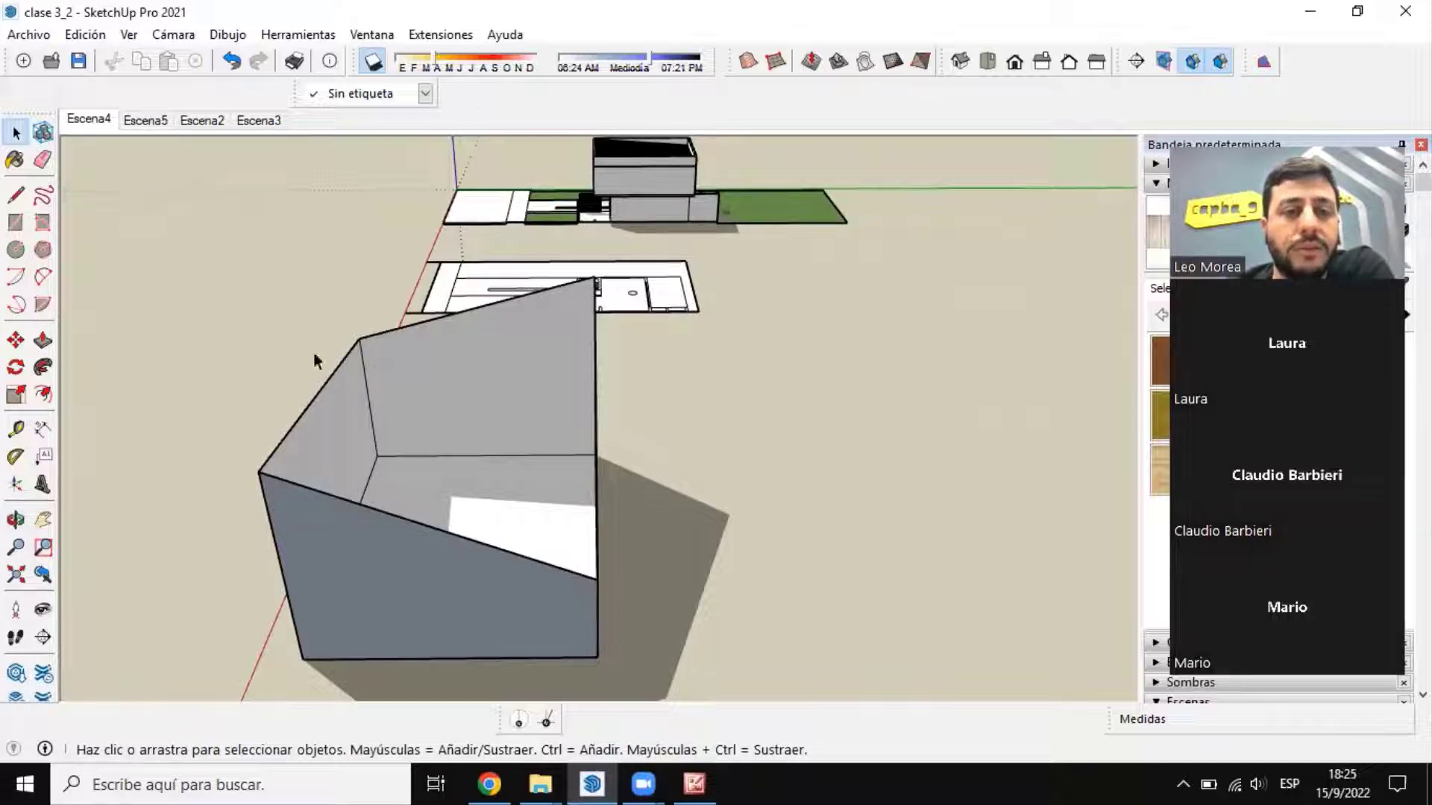
{"action": "middle_click_drag", "start_coordinate": [313, 354], "coordinate": [930, 201]}
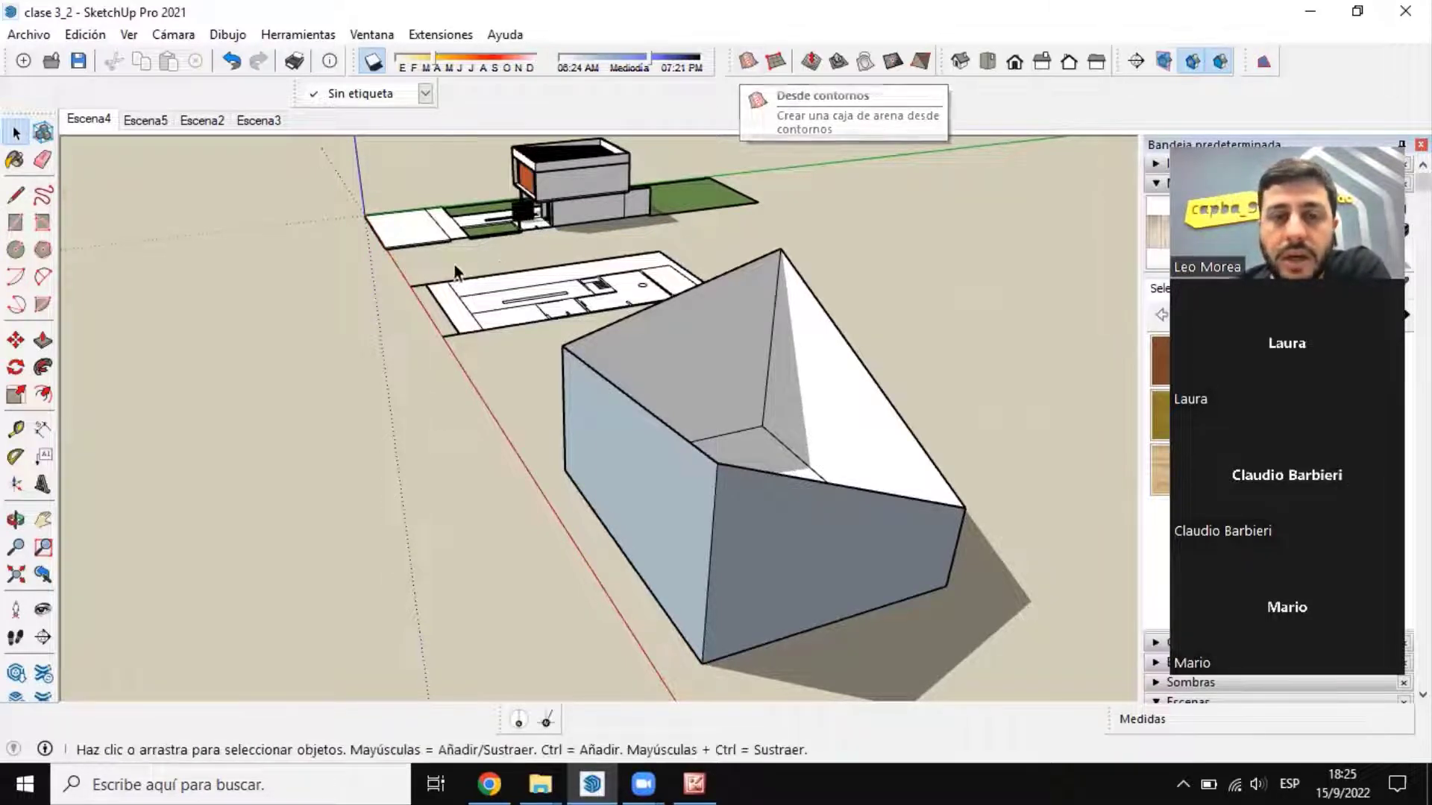
{"action": "scroll", "coordinate": [453, 270], "scroll_direction": "down", "scroll_amount": 2}
{"action": "scroll", "coordinate": [612, 196], "scroll_direction": "up", "scroll_amount": 2}
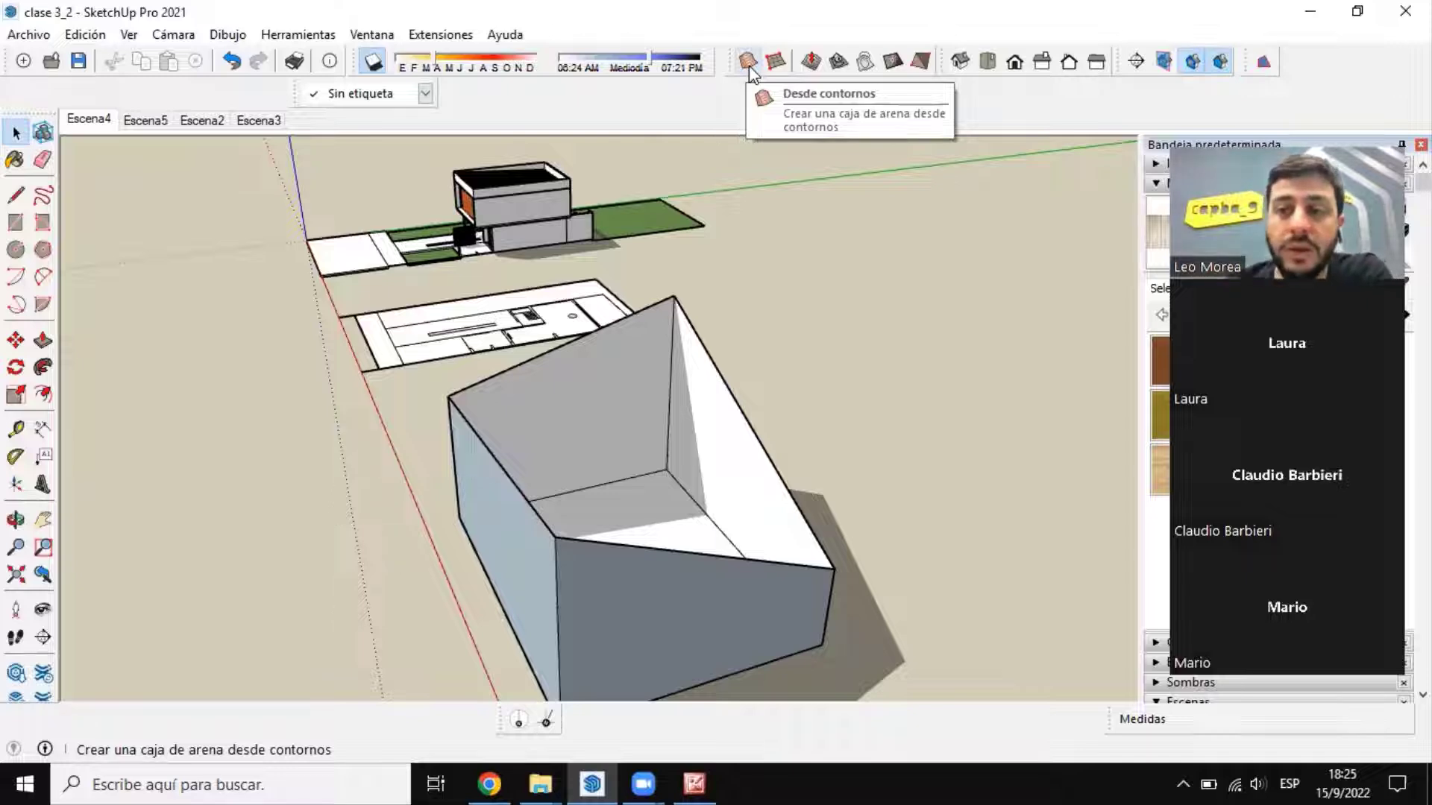
Step: Select the box's four sloping top edges and create a sandbox surface across them with Desde contornos
{"action": "middle_click_drag", "start_coordinate": [773, 346], "coordinate": [807, 364]}
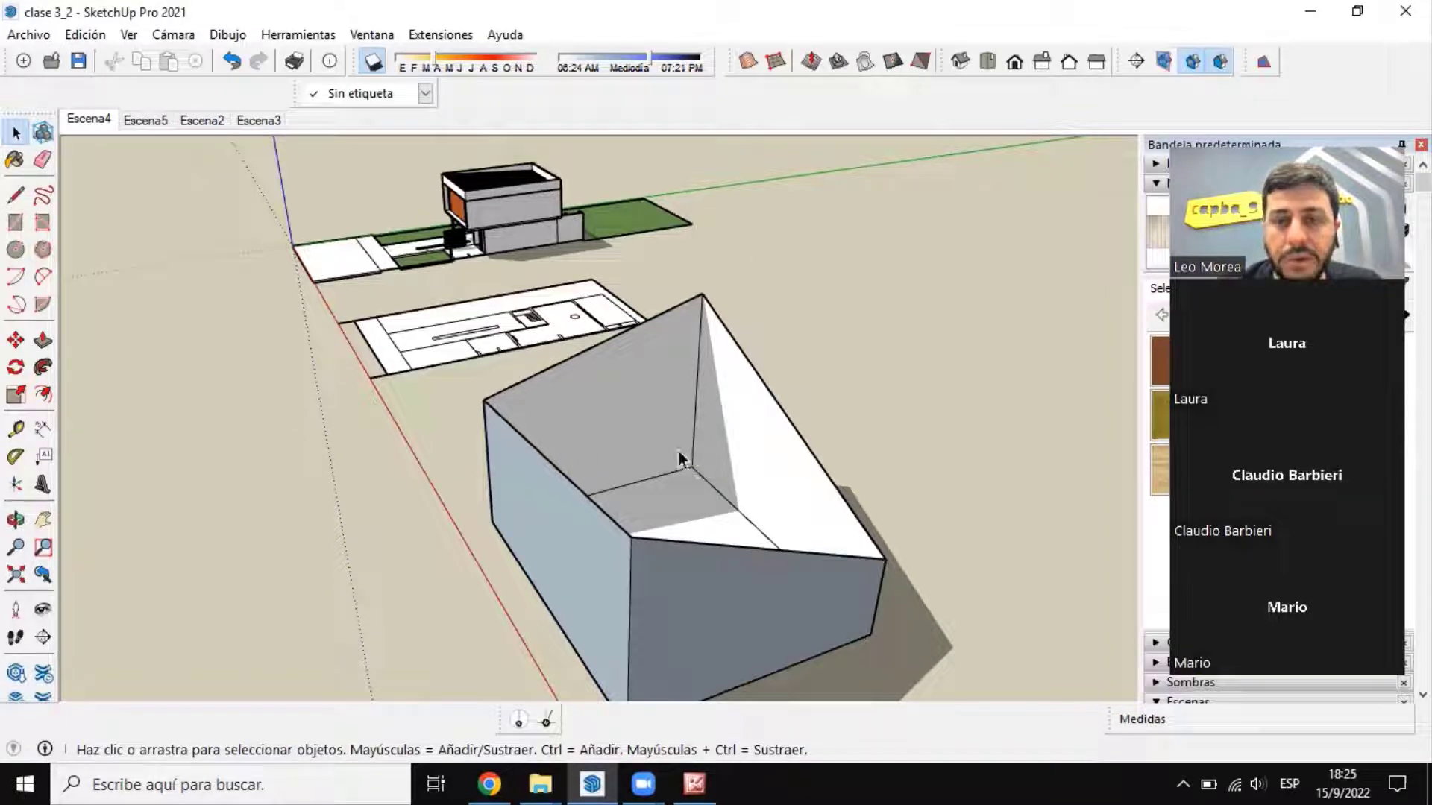
{"action": "left_click", "coordinate": [602, 340]}
{"action": "middle_click_drag", "start_coordinate": [603, 340], "coordinate": [778, 410]}
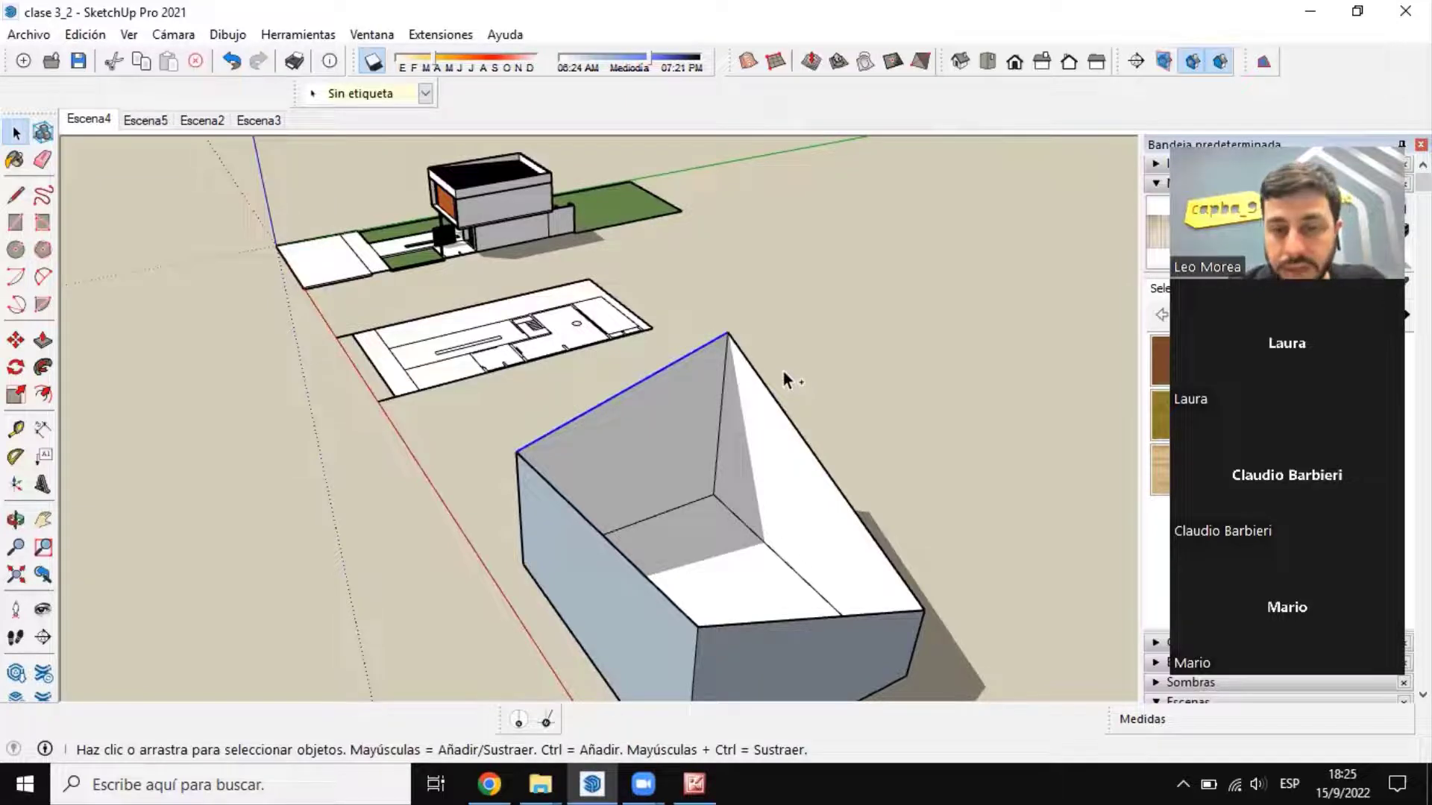
{"action": "left_click", "coordinate": [761, 381], "text": "ctrl"}
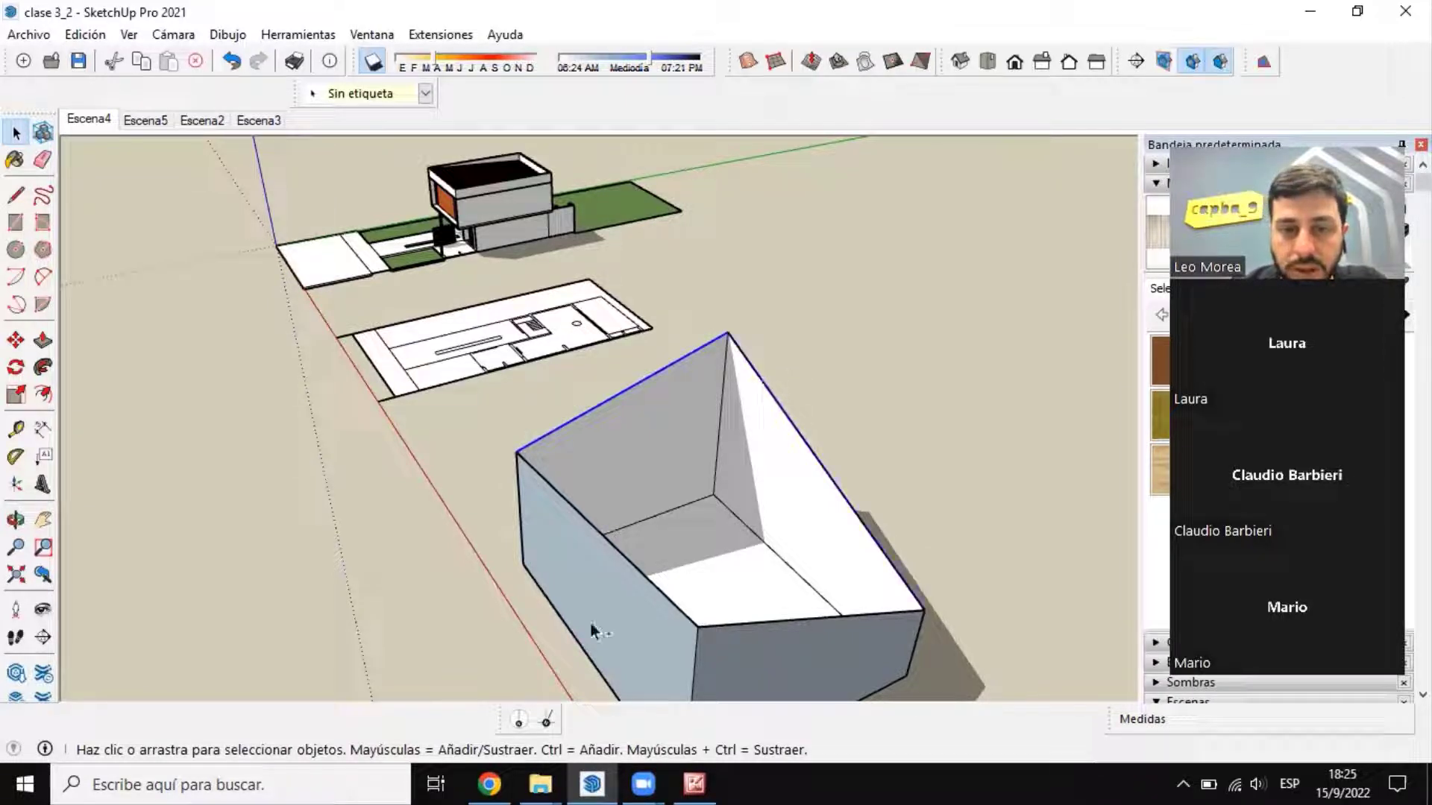
{"action": "left_click", "coordinate": [671, 602], "text": "ctrl"}
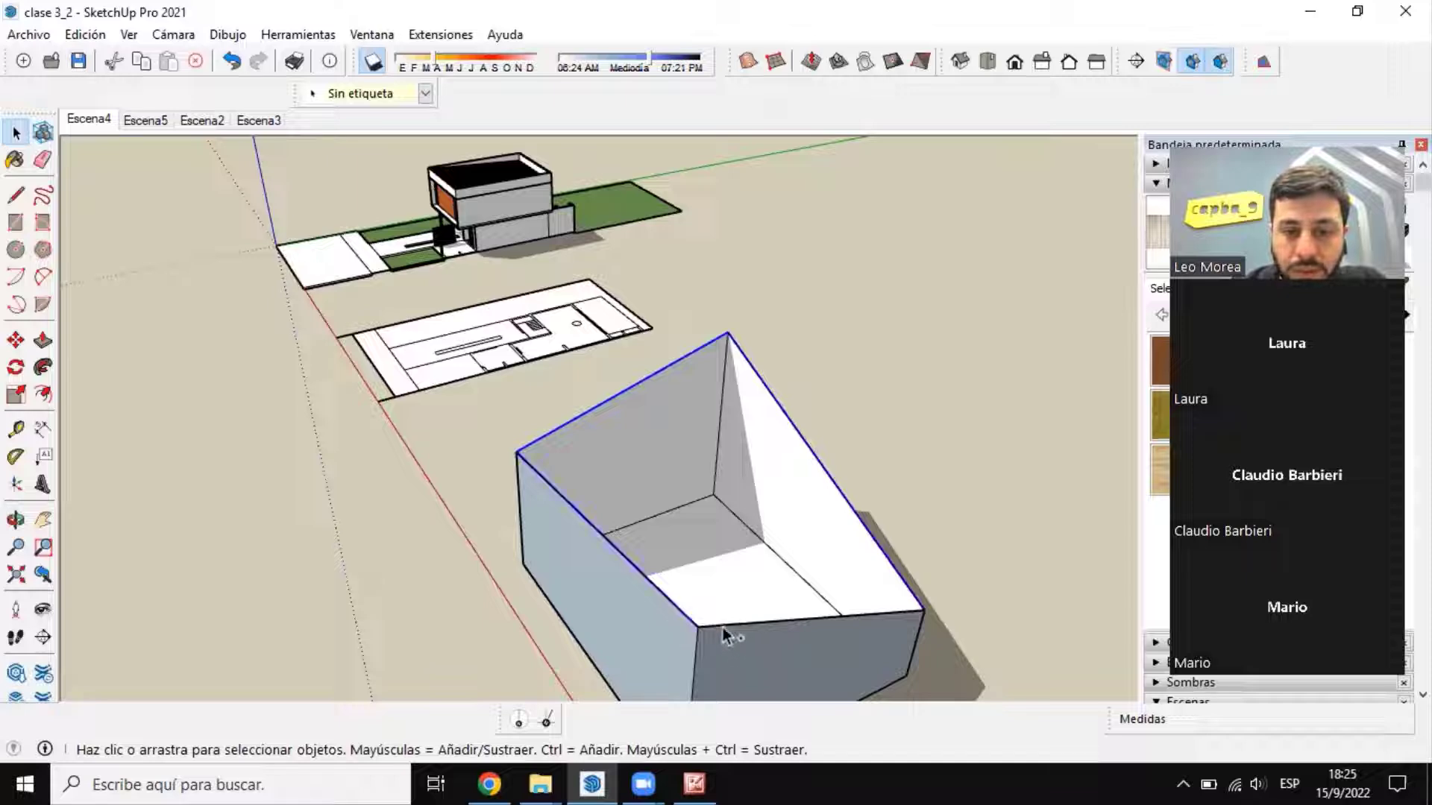
{"action": "middle_click_drag", "start_coordinate": [732, 636], "coordinate": [629, 537]}
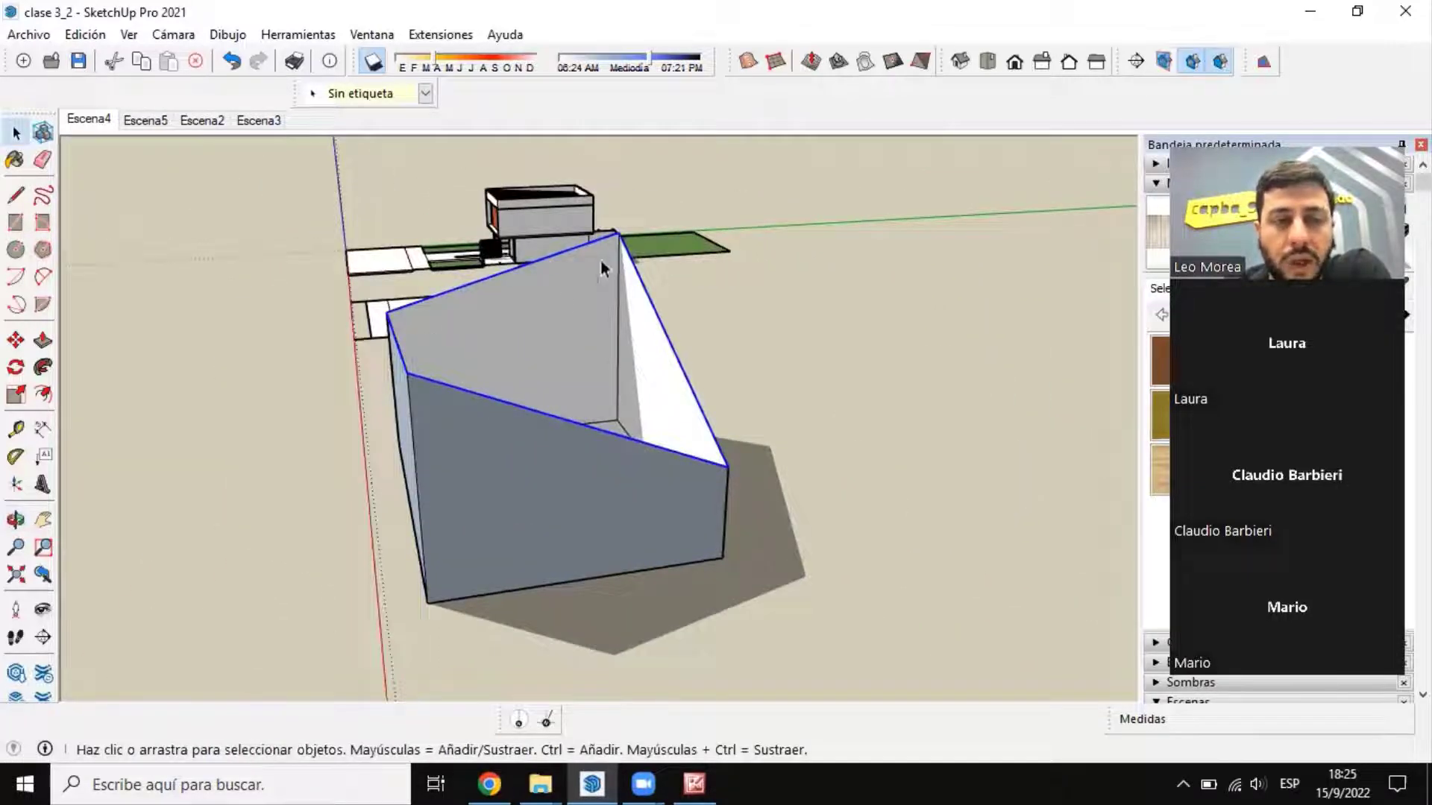
{"action": "middle_click_drag", "start_coordinate": [608, 266], "coordinate": [626, 408]}
{"action": "middle_click_drag", "start_coordinate": [446, 531], "coordinate": [825, 363]}
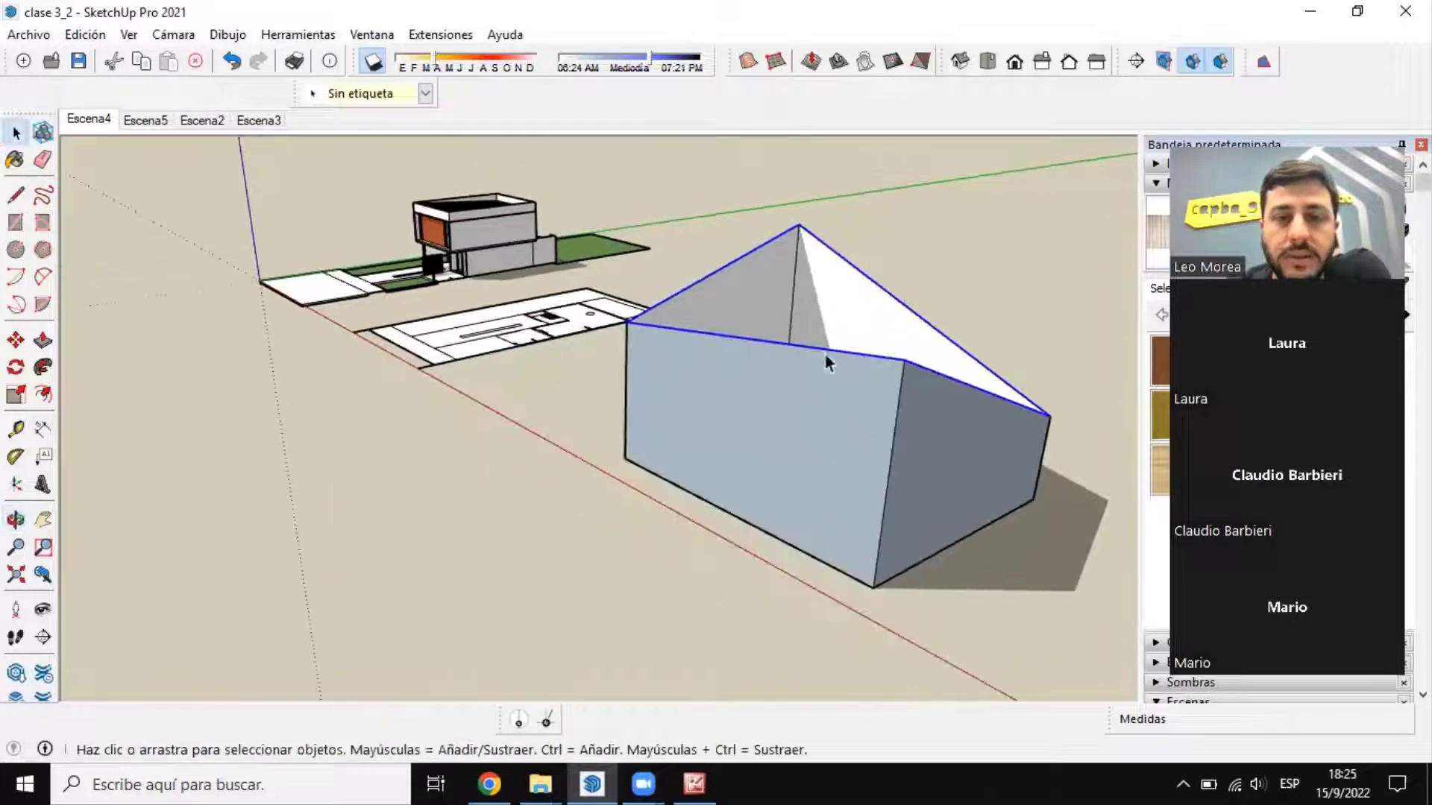
{"action": "middle_click_drag", "start_coordinate": [648, 311], "coordinate": [696, 450]}
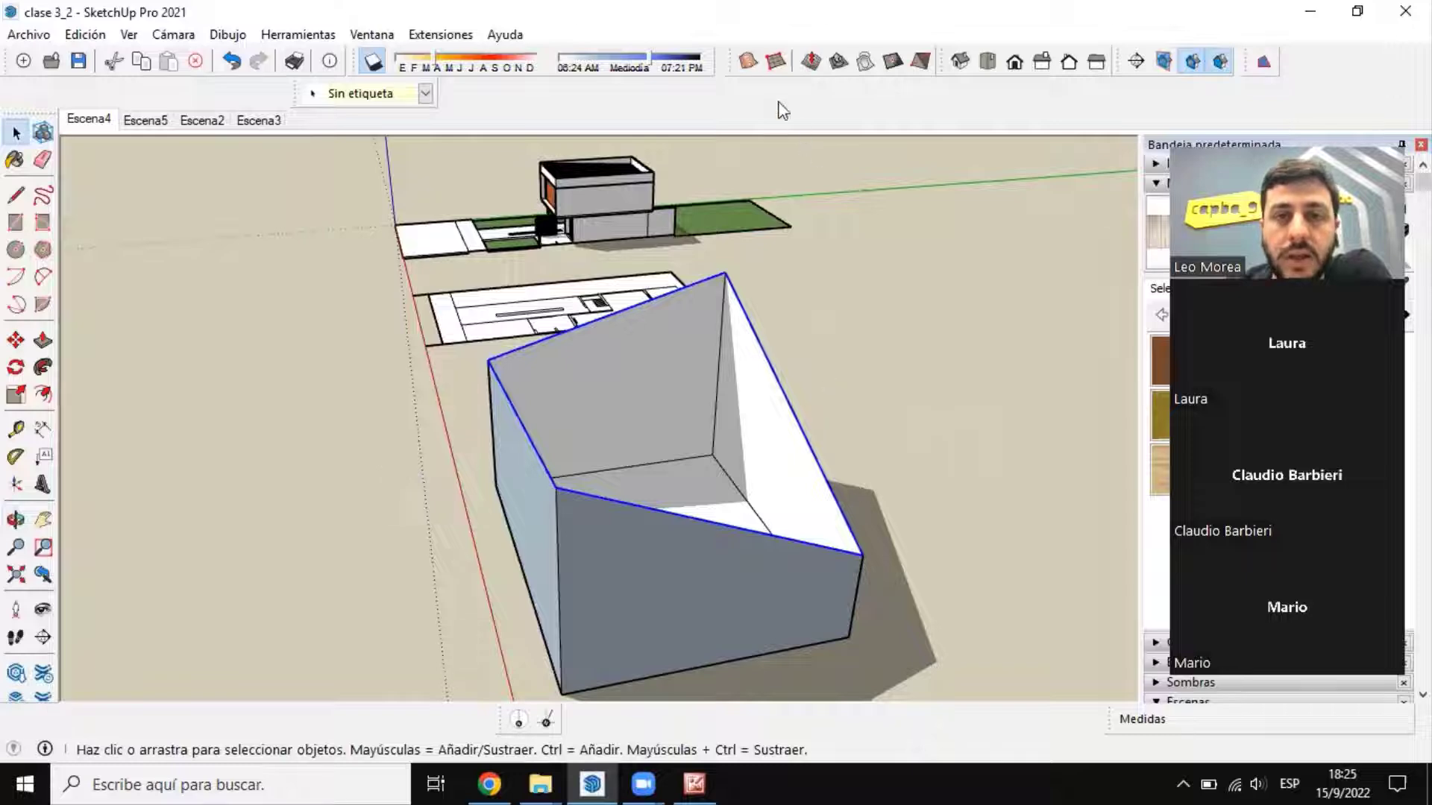
{"action": "left_click", "coordinate": [746, 61]}
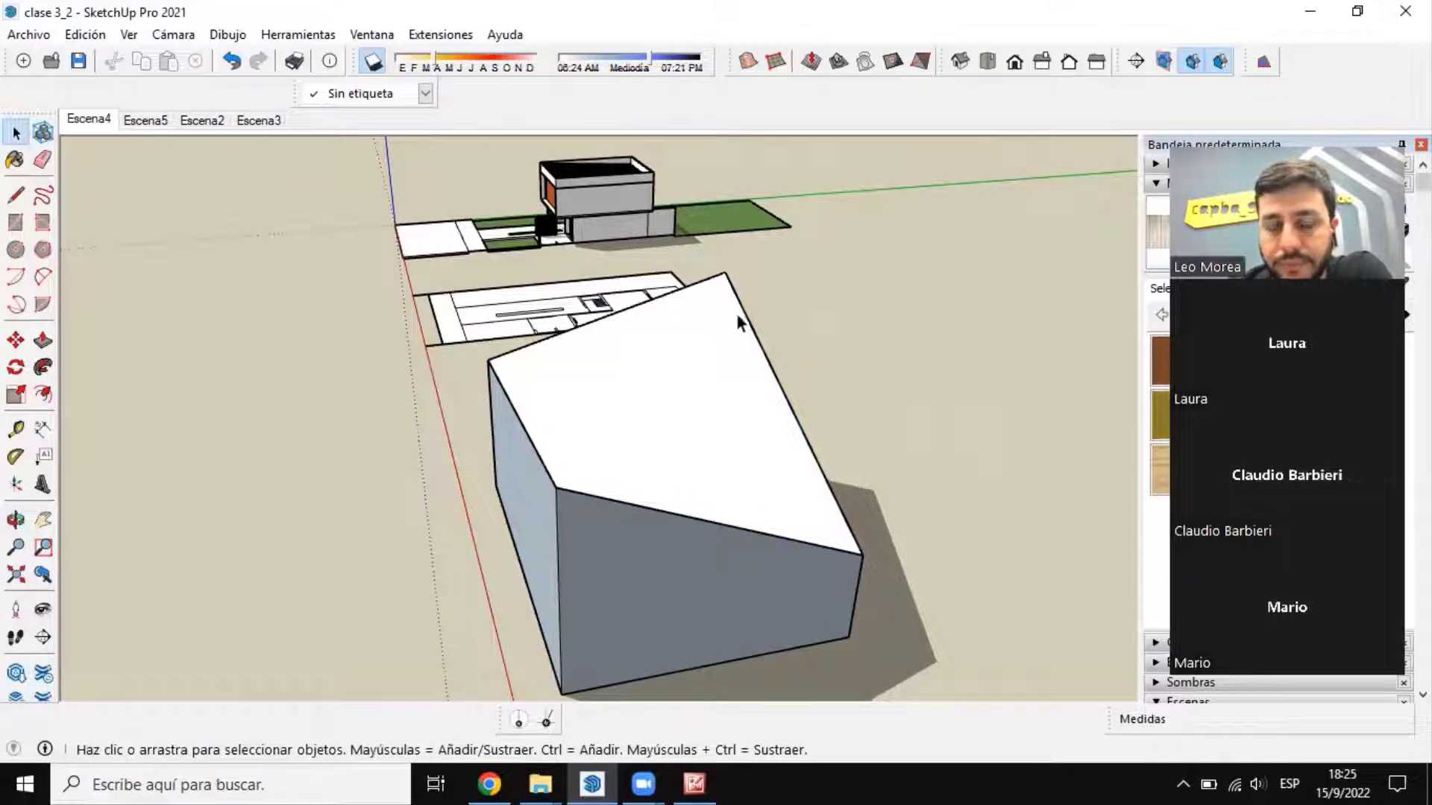
Step: Inspect the new sandbox surface over the box from several angles and select it to check its extents as a group
{"action": "middle_click_drag", "start_coordinate": [736, 313], "coordinate": [255, 246]}
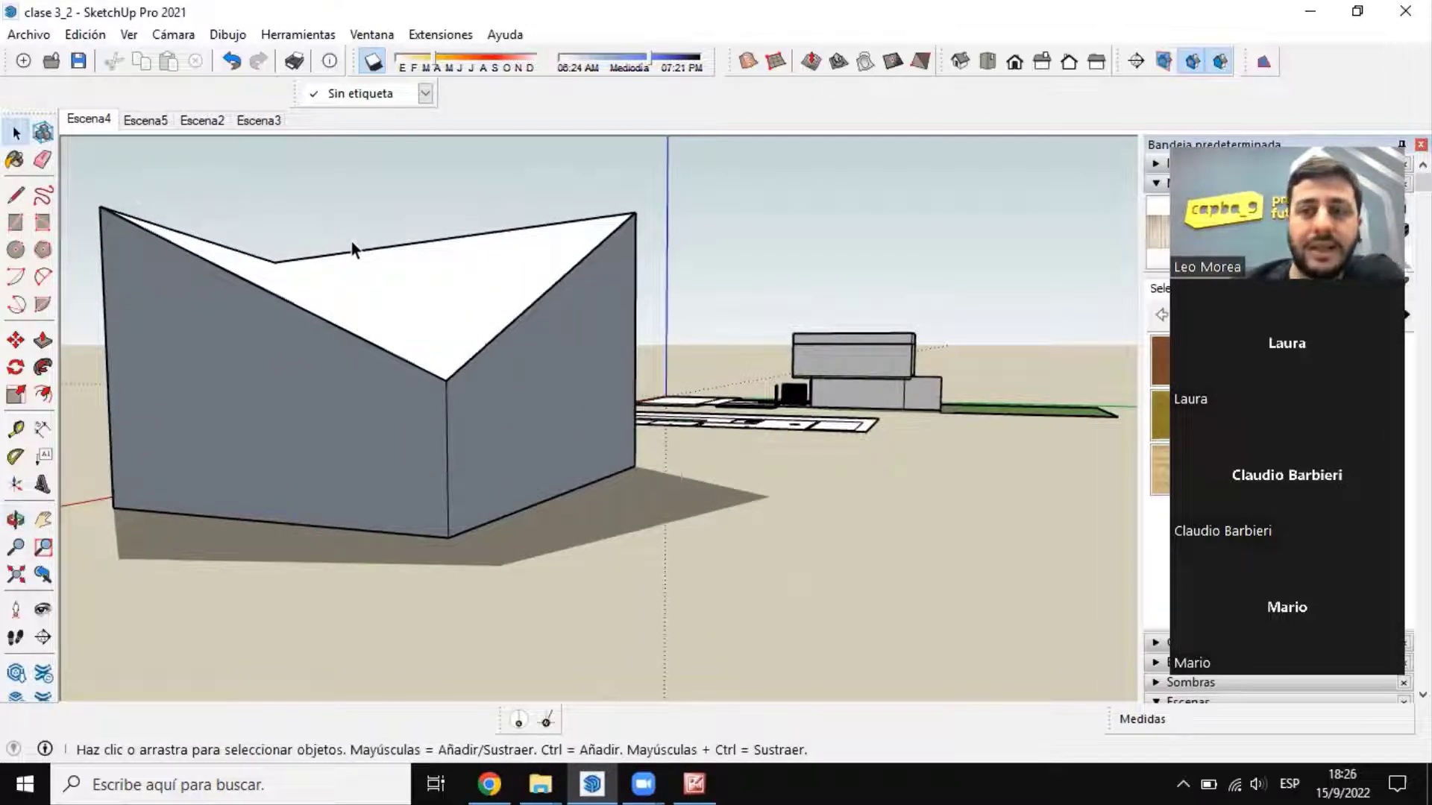
{"action": "middle_click_drag", "start_coordinate": [455, 337], "coordinate": [743, 397]}
{"action": "scroll", "coordinate": [743, 397], "scroll_direction": "up", "scroll_amount": 3}
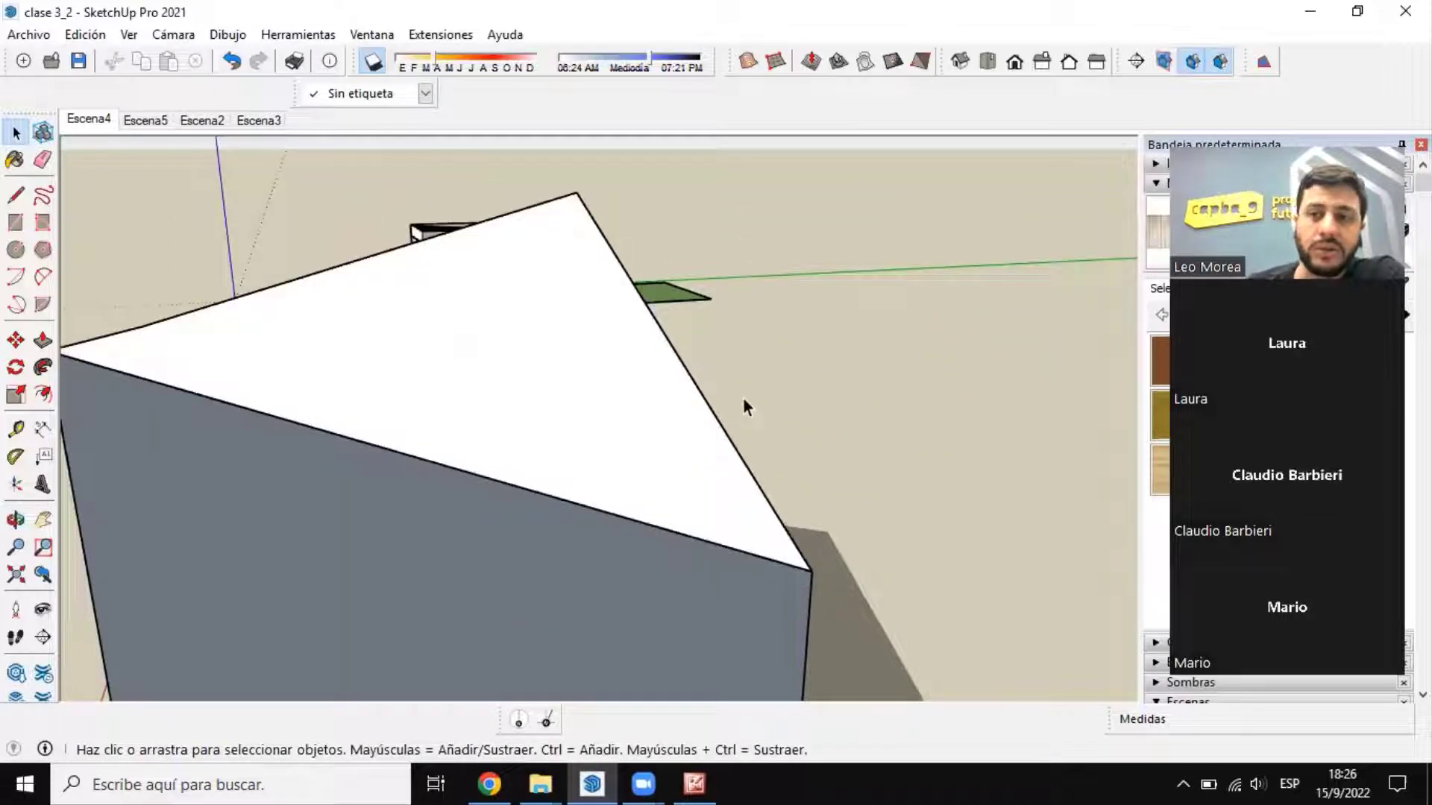
{"action": "scroll", "coordinate": [744, 400], "scroll_direction": "down", "scroll_amount": 3}
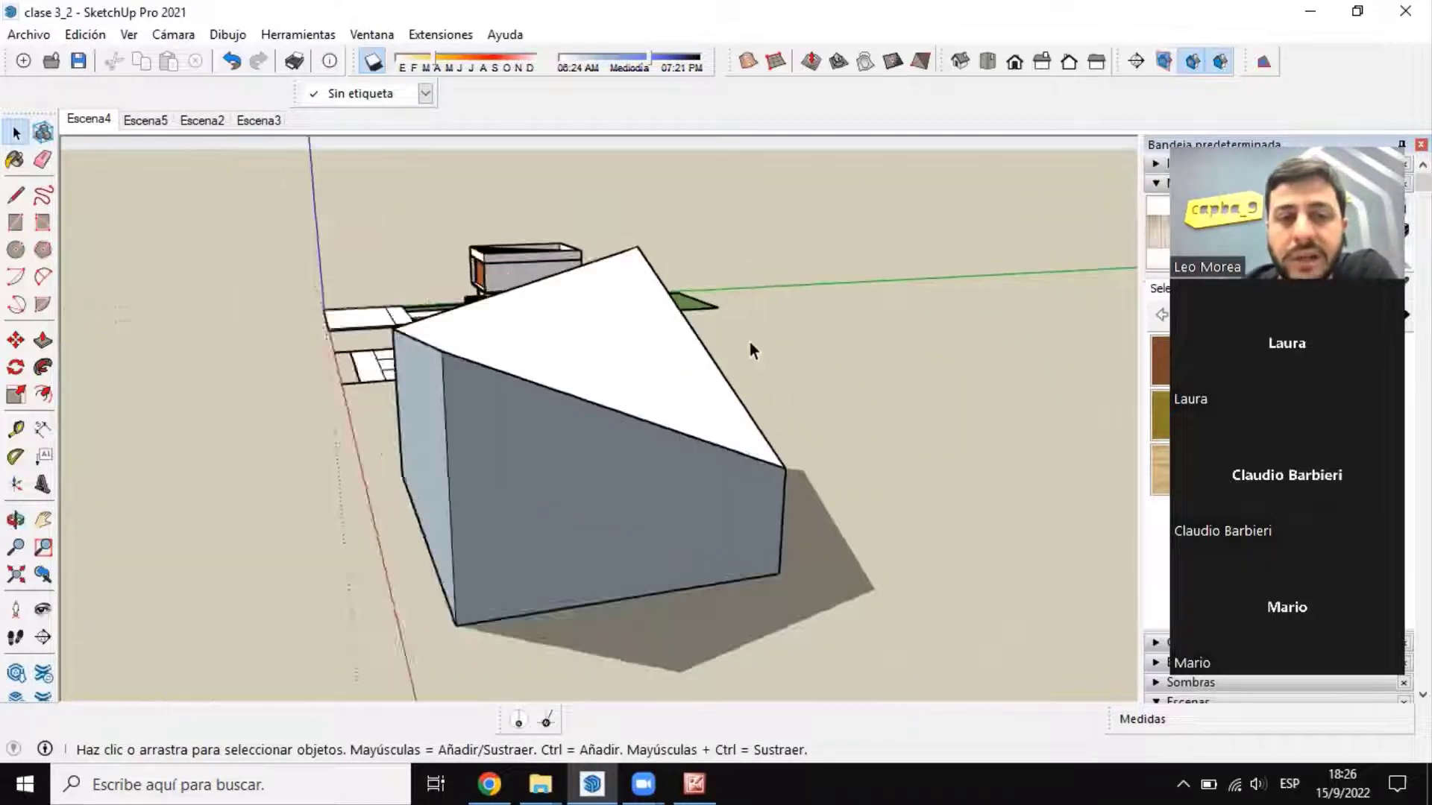
{"action": "middle_click_drag", "start_coordinate": [750, 344], "coordinate": [332, 301]}
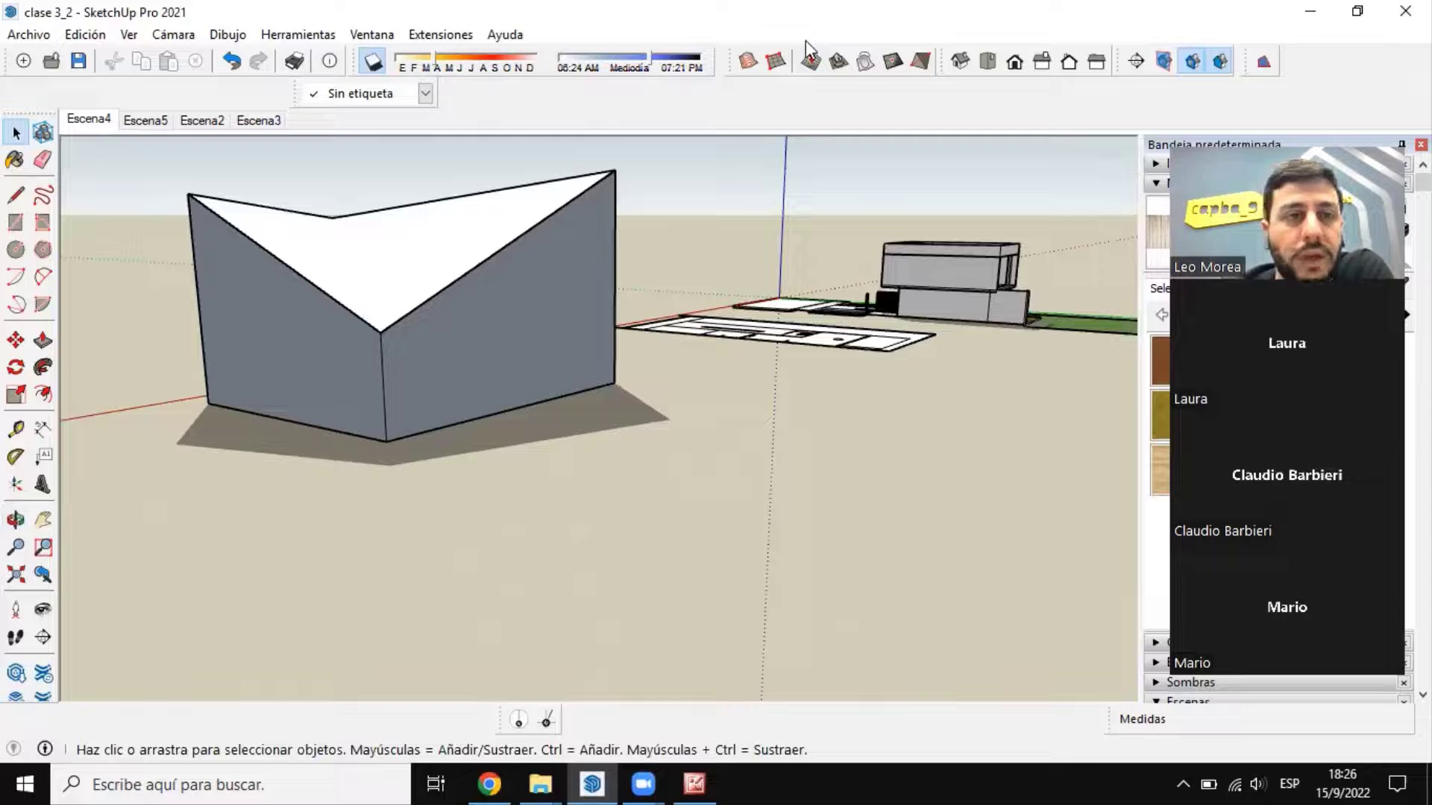
{"action": "scroll", "coordinate": [400, 291], "scroll_direction": "up", "scroll_amount": 3}
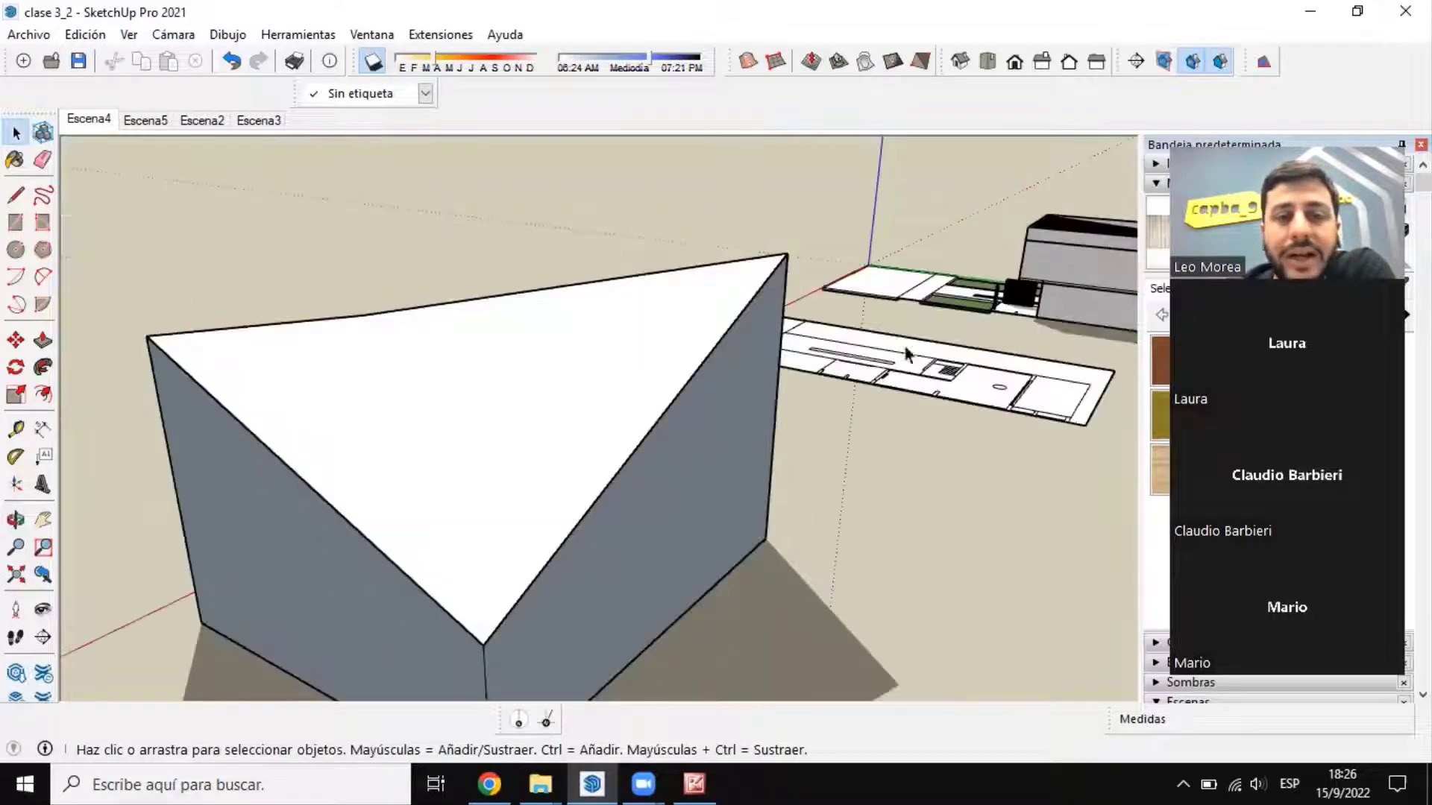
{"action": "middle_click_drag", "start_coordinate": [627, 437], "coordinate": [771, 386]}
{"action": "scroll", "coordinate": [526, 367], "scroll_direction": "down", "scroll_amount": 5}
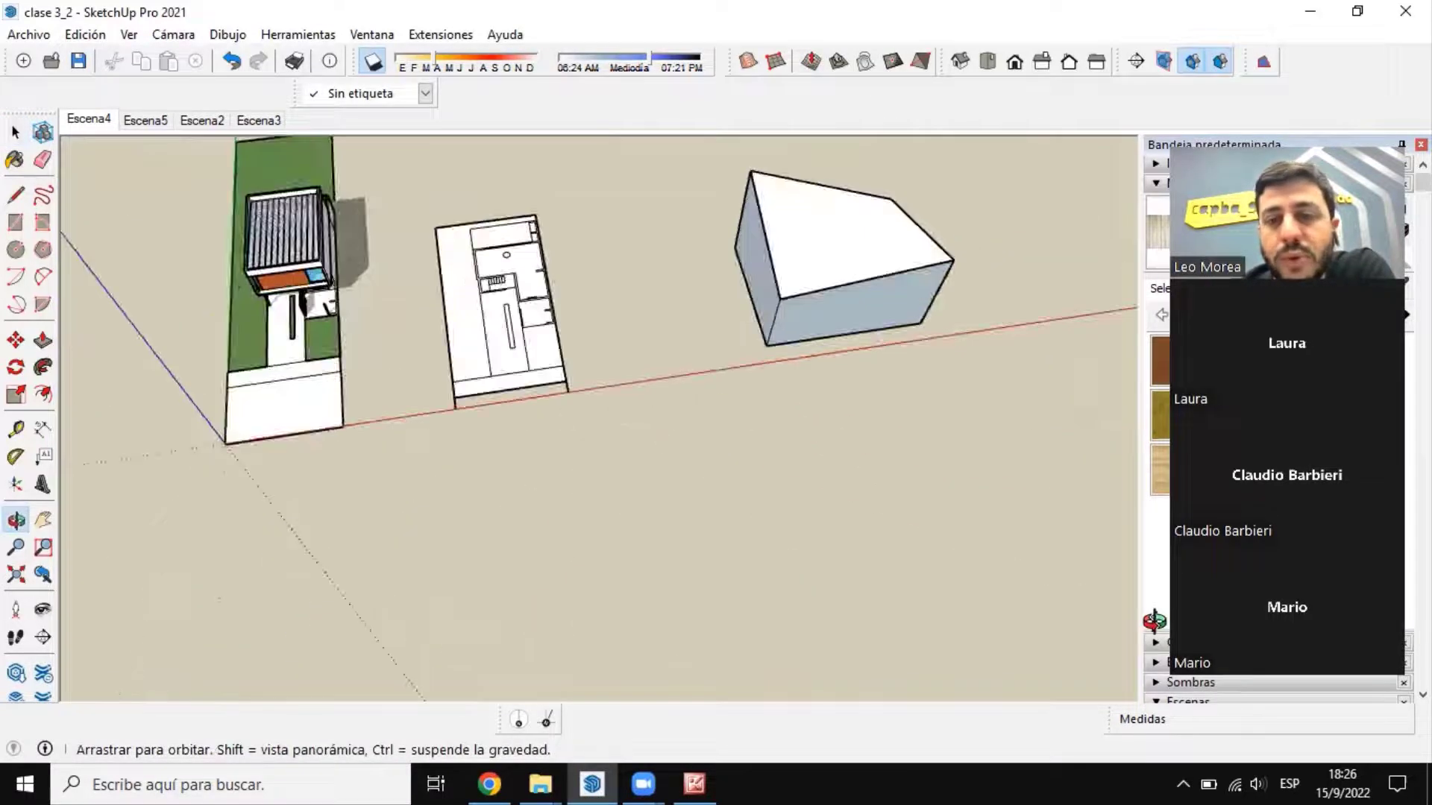
{"action": "scroll", "coordinate": [888, 237], "scroll_direction": "up", "scroll_amount": 4}
{"action": "middle_click_drag", "start_coordinate": [887, 237], "coordinate": [463, 332], "text": "shift"}
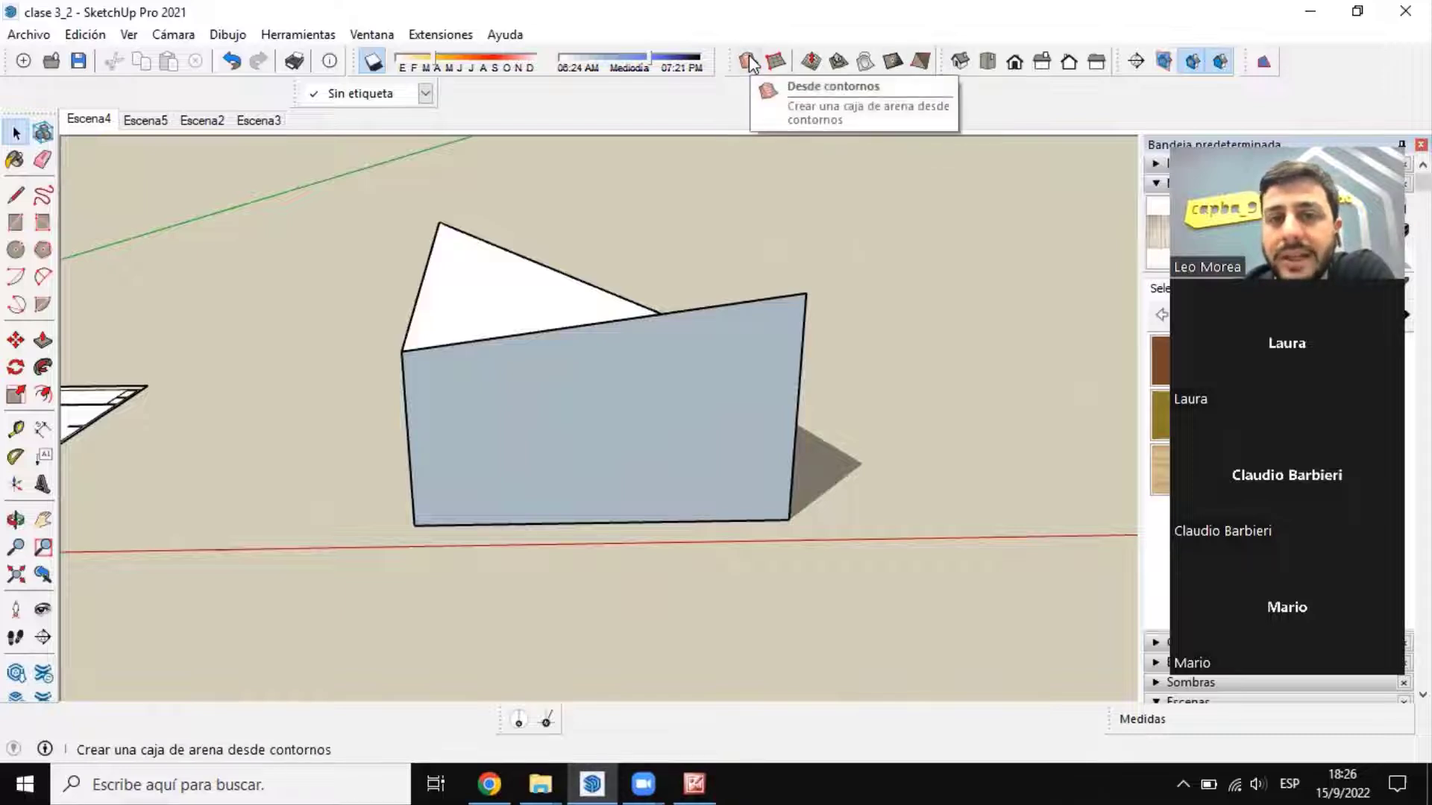
{"action": "middle_click_drag", "start_coordinate": [693, 283], "coordinate": [505, 223]}
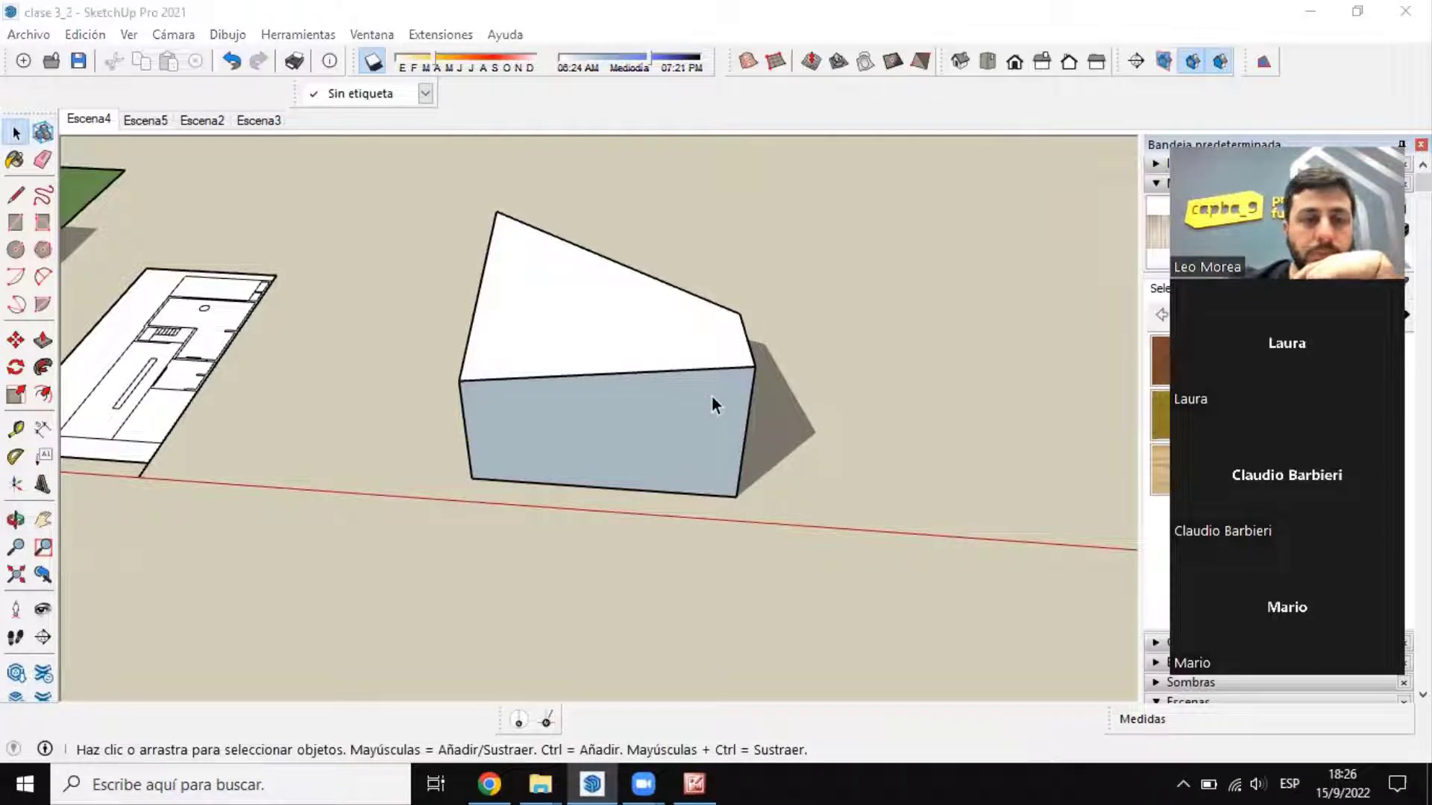
{"action": "left_click", "coordinate": [463, 338]}
{"action": "middle_click_drag", "start_coordinate": [462, 338], "coordinate": [637, 270]}
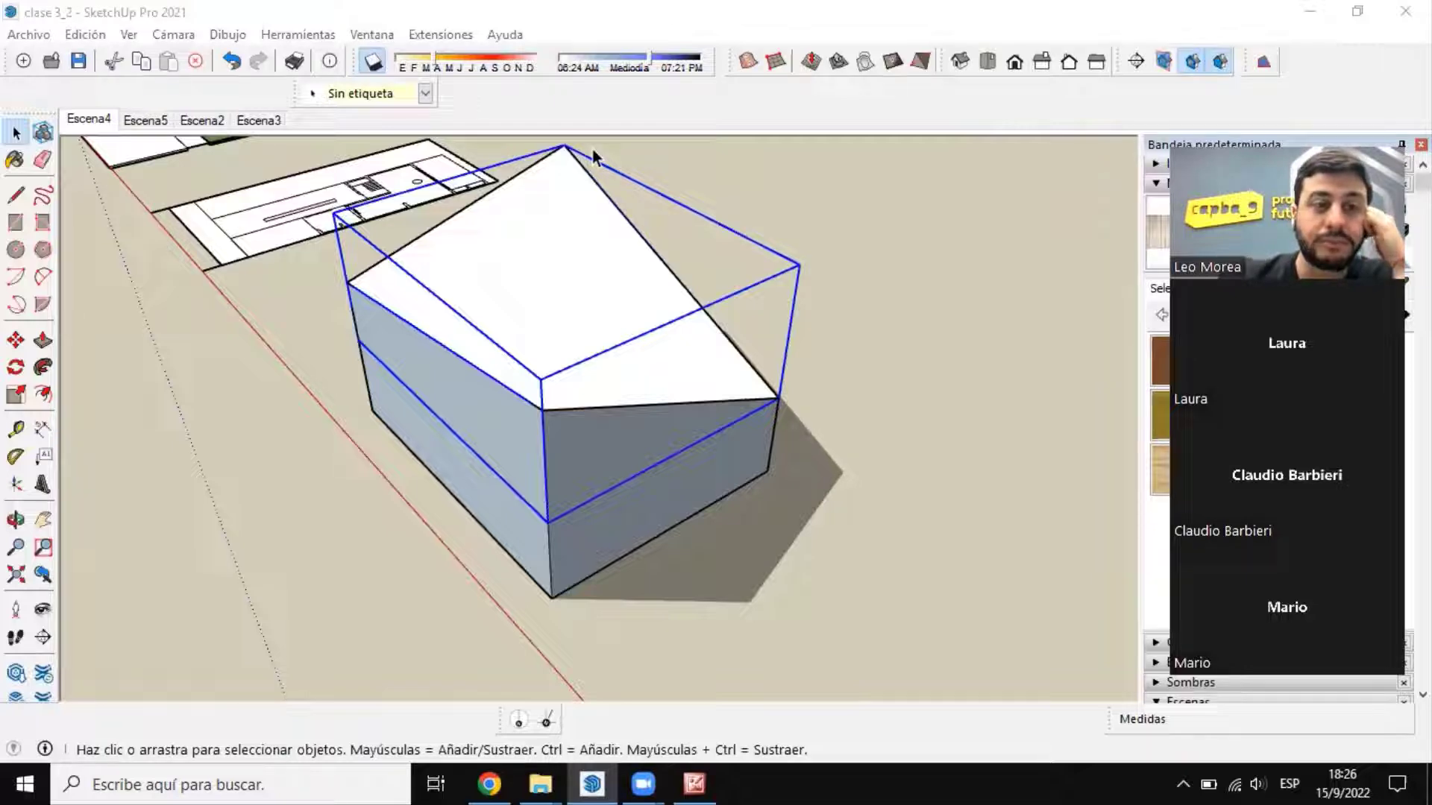
Step: Place a section plane on the box's wall along the red axis, keeping the name Sección 1 and symbol 1
{"action": "left_click", "coordinate": [1136, 61]}
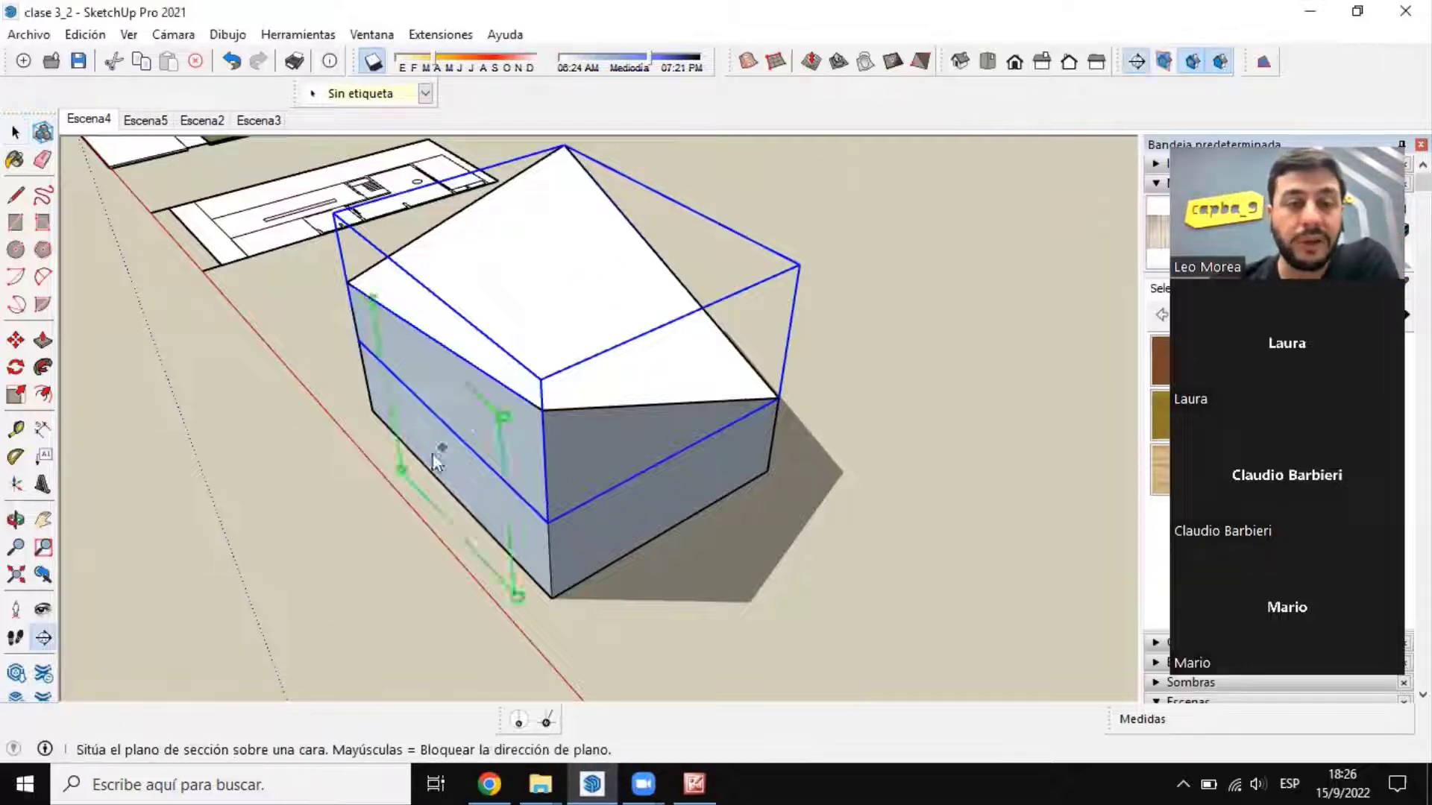
{"action": "middle_click", "coordinate": [425, 414]}
{"action": "middle_click_drag", "start_coordinate": [425, 414], "coordinate": [592, 330]}
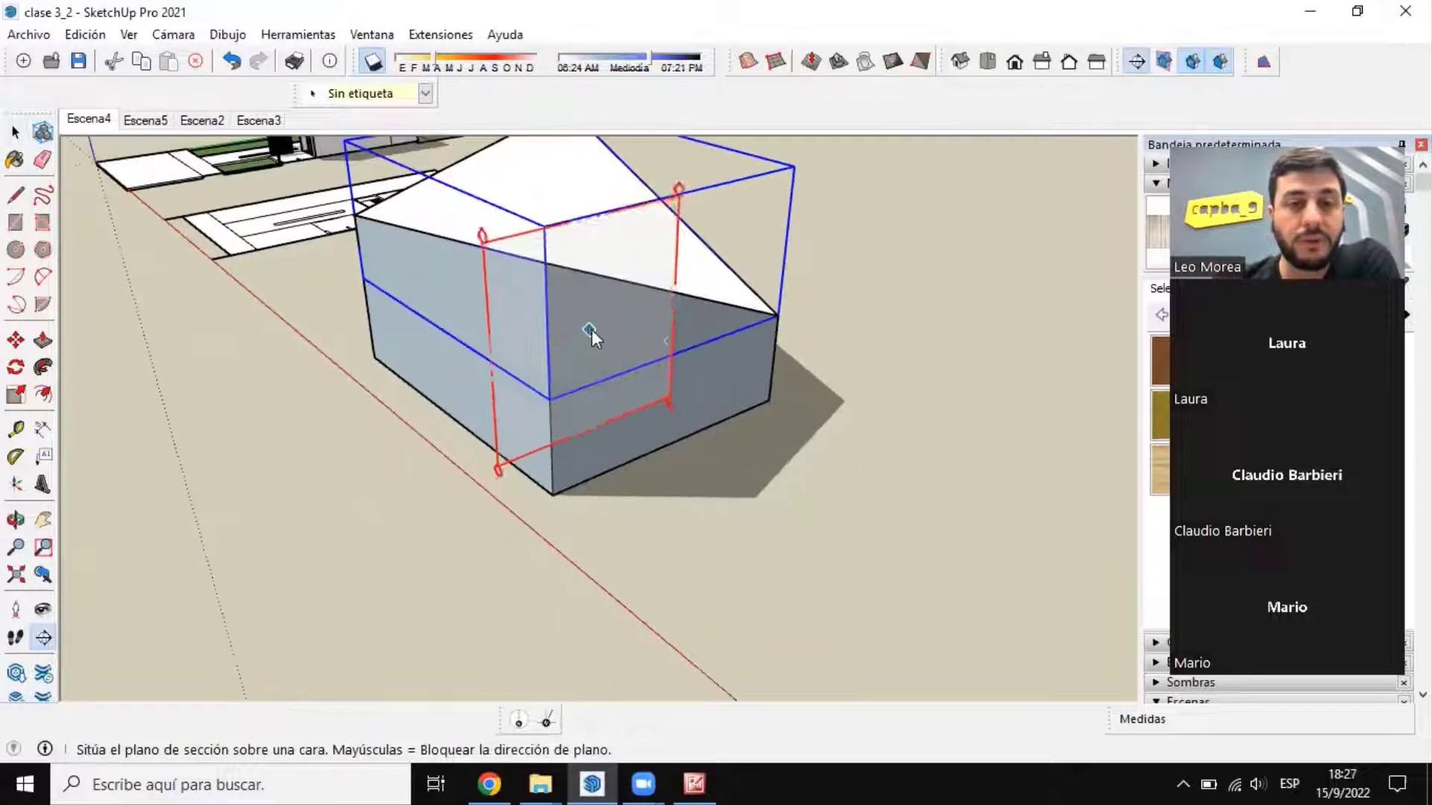
{"action": "left_click", "coordinate": [446, 330]}
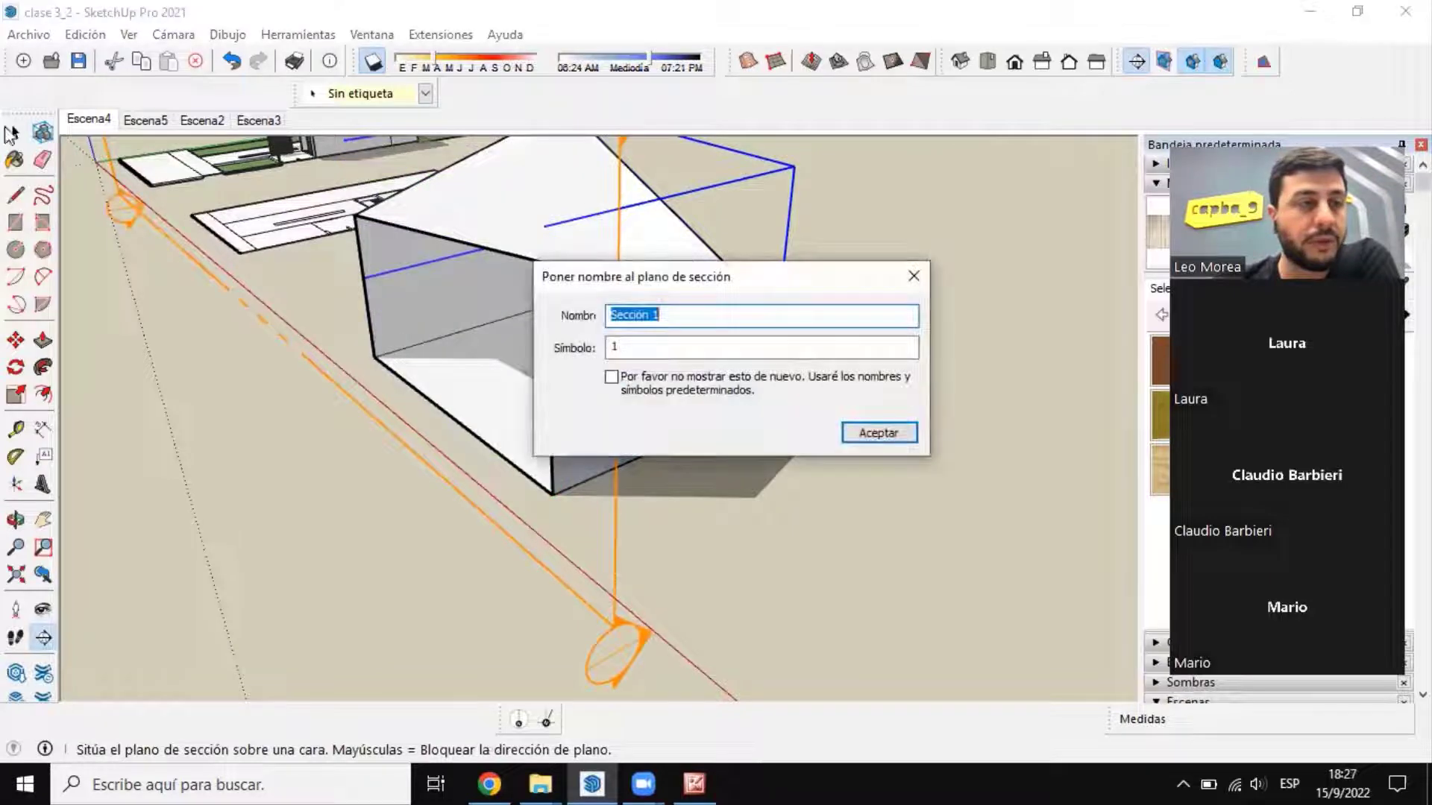
{"action": "left_click", "coordinate": [873, 434]}
Step: Move the section plane about 8.52 m through the box to examine how it cuts the walls and the sandbox surface
{"action": "left_click", "coordinate": [16, 343]}
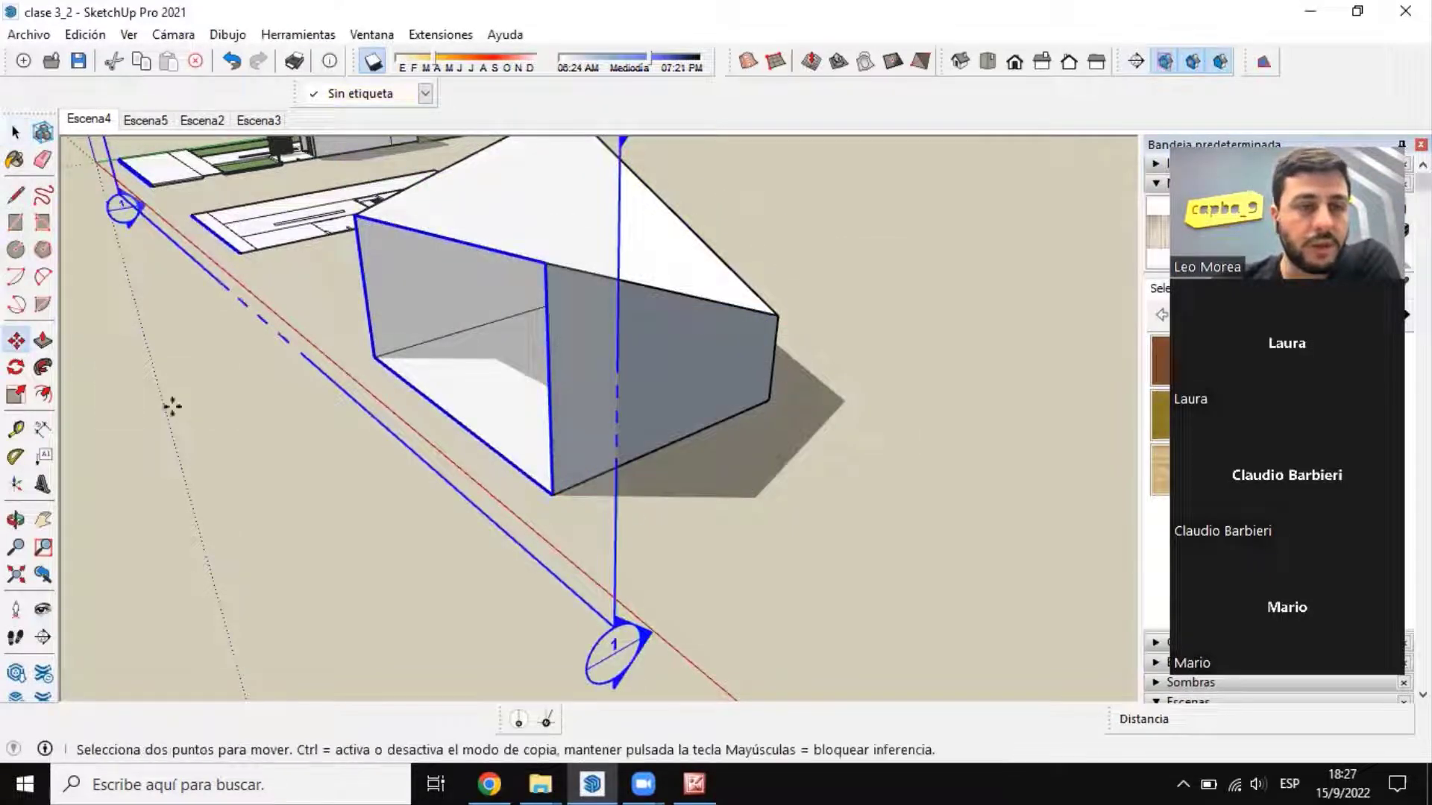
{"action": "middle_click_drag", "start_coordinate": [619, 556], "coordinate": [690, 321]}
{"action": "scroll", "coordinate": [540, 544], "scroll_direction": "down", "scroll_amount": 1}
{"action": "scroll", "coordinate": [746, 257], "scroll_direction": "down", "scroll_amount": 6}
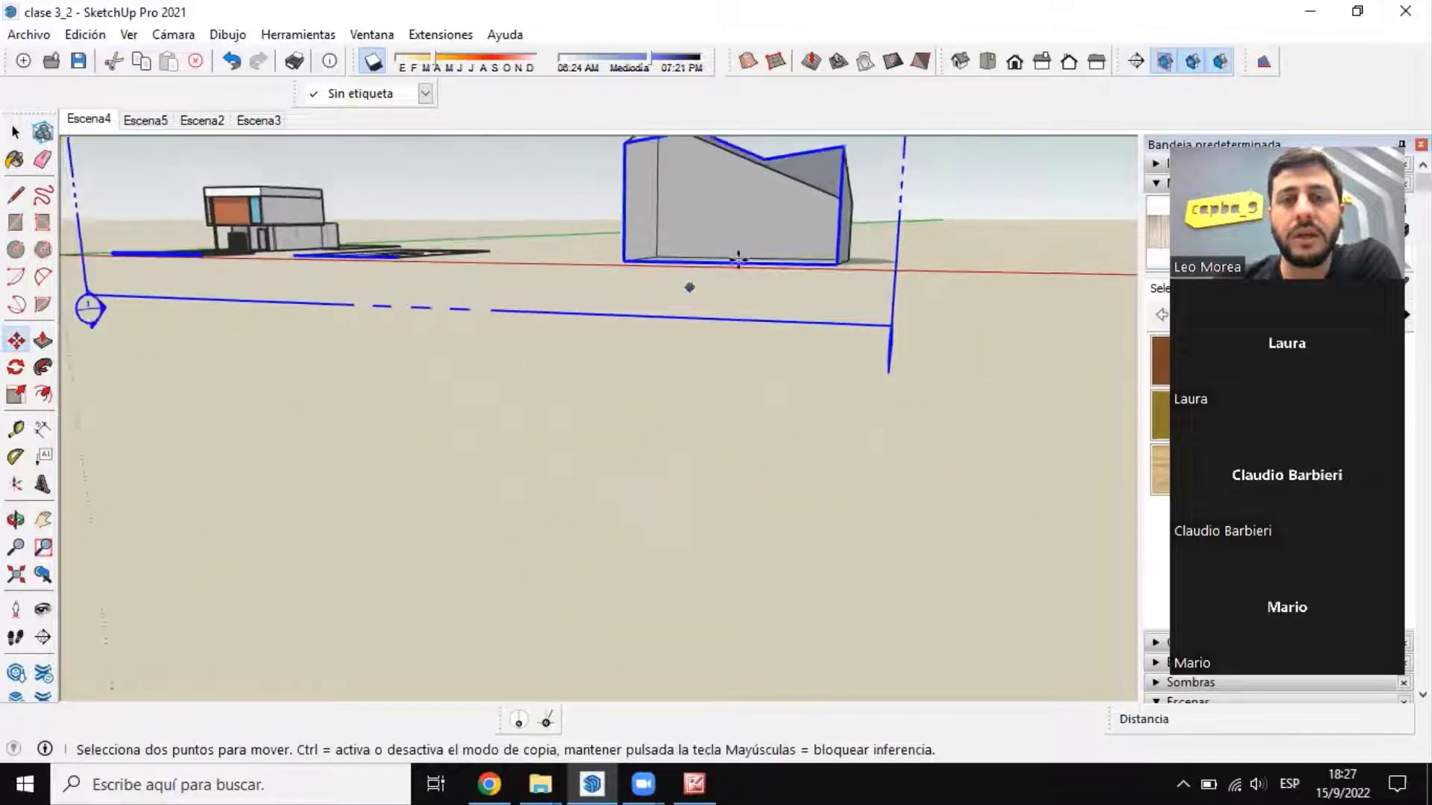
{"action": "scroll", "coordinate": [752, 211], "scroll_direction": "up", "scroll_amount": 4}
{"action": "middle_click_drag", "start_coordinate": [754, 217], "coordinate": [714, 418]}
{"action": "scroll", "coordinate": [580, 270], "scroll_direction": "down", "scroll_amount": 3}
{"action": "left_click", "coordinate": [729, 489]}
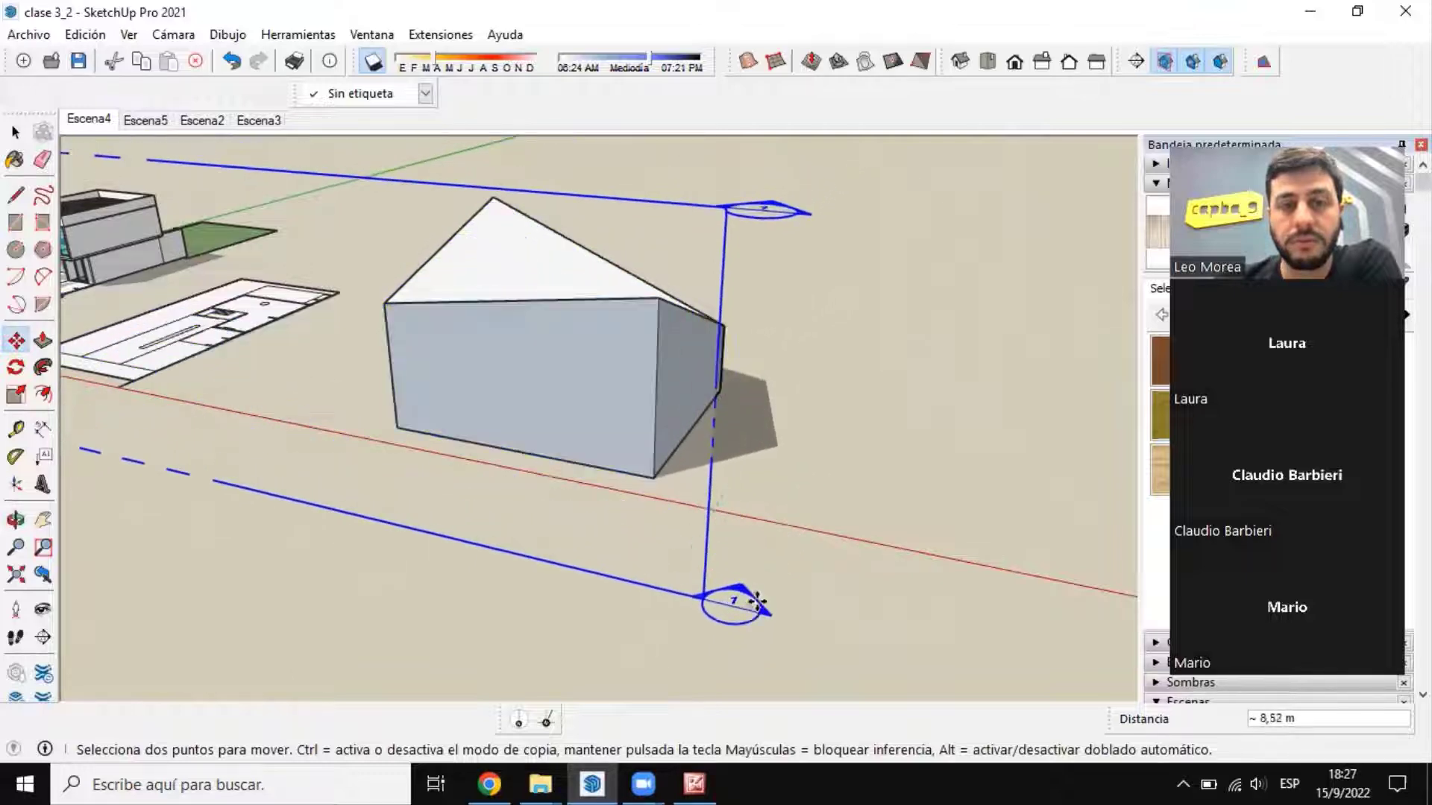
{"action": "left_click", "coordinate": [735, 602]}
Step: Delete the section plane from the model
{"action": "left_click", "coordinate": [12, 142]}
{"action": "left_click", "coordinate": [12, 142]}
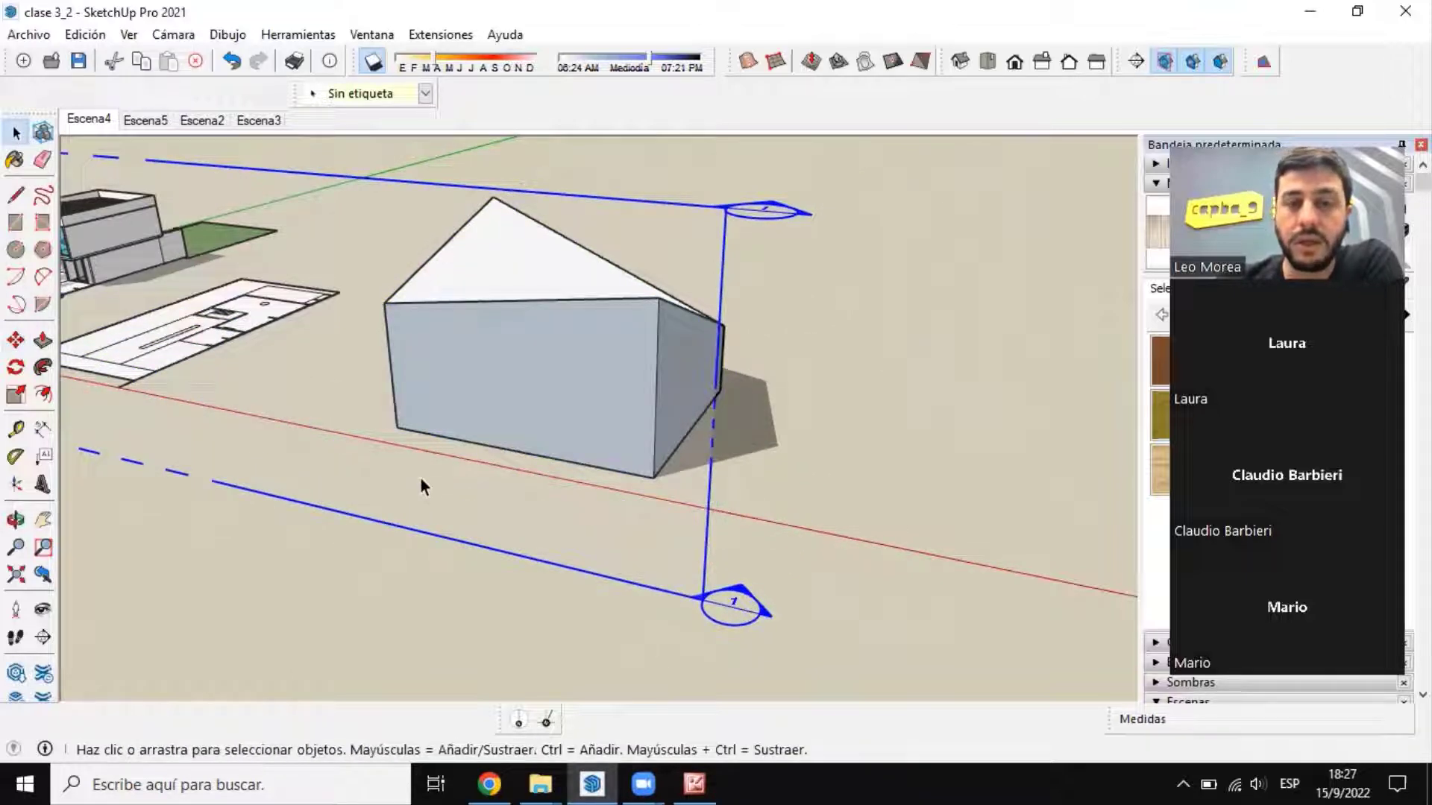
{"action": "key", "text": "Delete"}
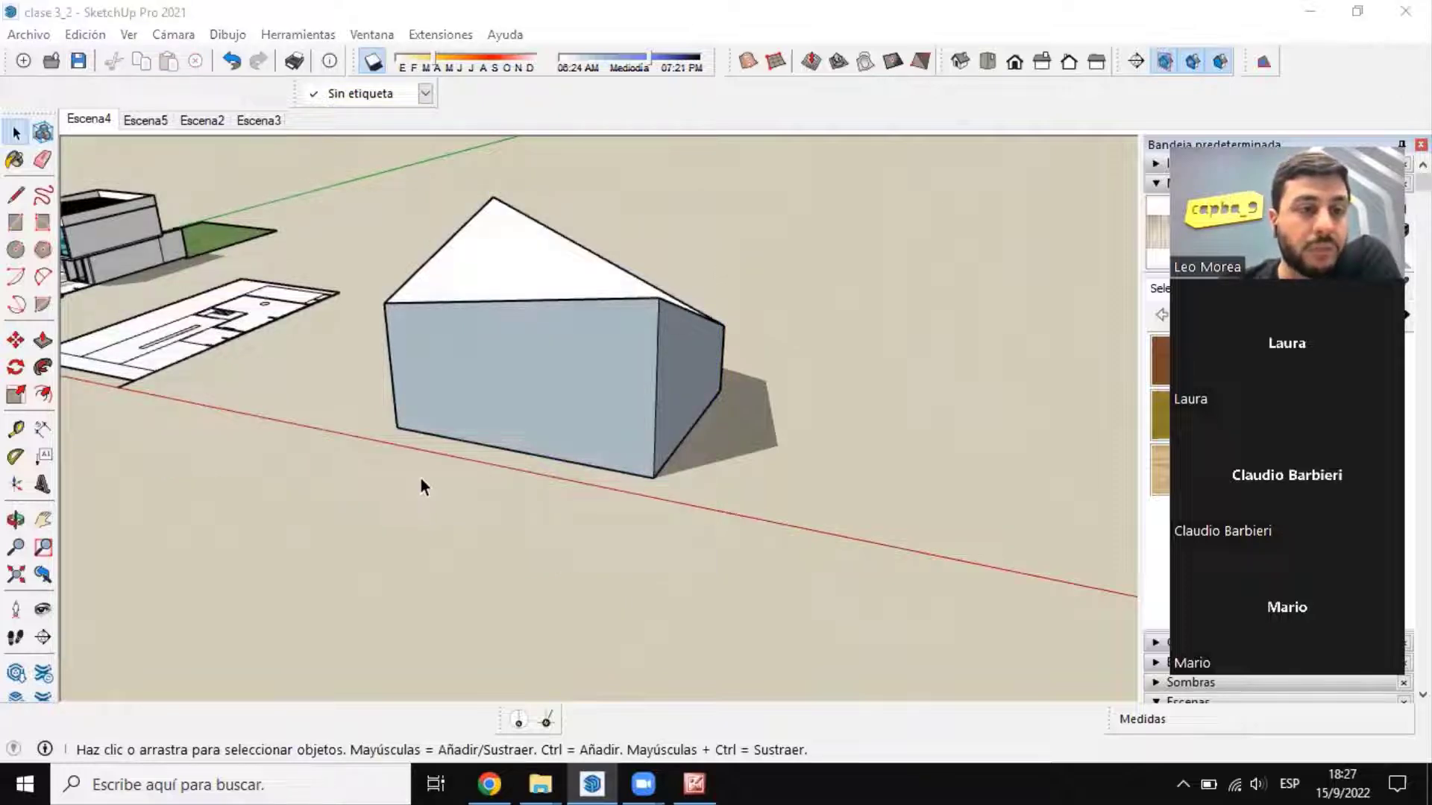
Step: Select the sandbox surface group on the box and examine its shape and sloping edges from several sides and above
{"action": "middle_click_drag", "start_coordinate": [589, 328], "coordinate": [486, 428]}
{"action": "scroll", "coordinate": [330, 365], "scroll_direction": "up", "scroll_amount": 4}
{"action": "left_click", "coordinate": [330, 362]}
{"action": "middle_click_drag", "start_coordinate": [329, 362], "coordinate": [194, 395]}
{"action": "scroll", "coordinate": [360, 337], "scroll_direction": "up", "scroll_amount": 3}
{"action": "scroll", "coordinate": [360, 337], "scroll_direction": "down", "scroll_amount": 3}
{"action": "scroll", "coordinate": [360, 361], "scroll_direction": "up", "scroll_amount": 3}
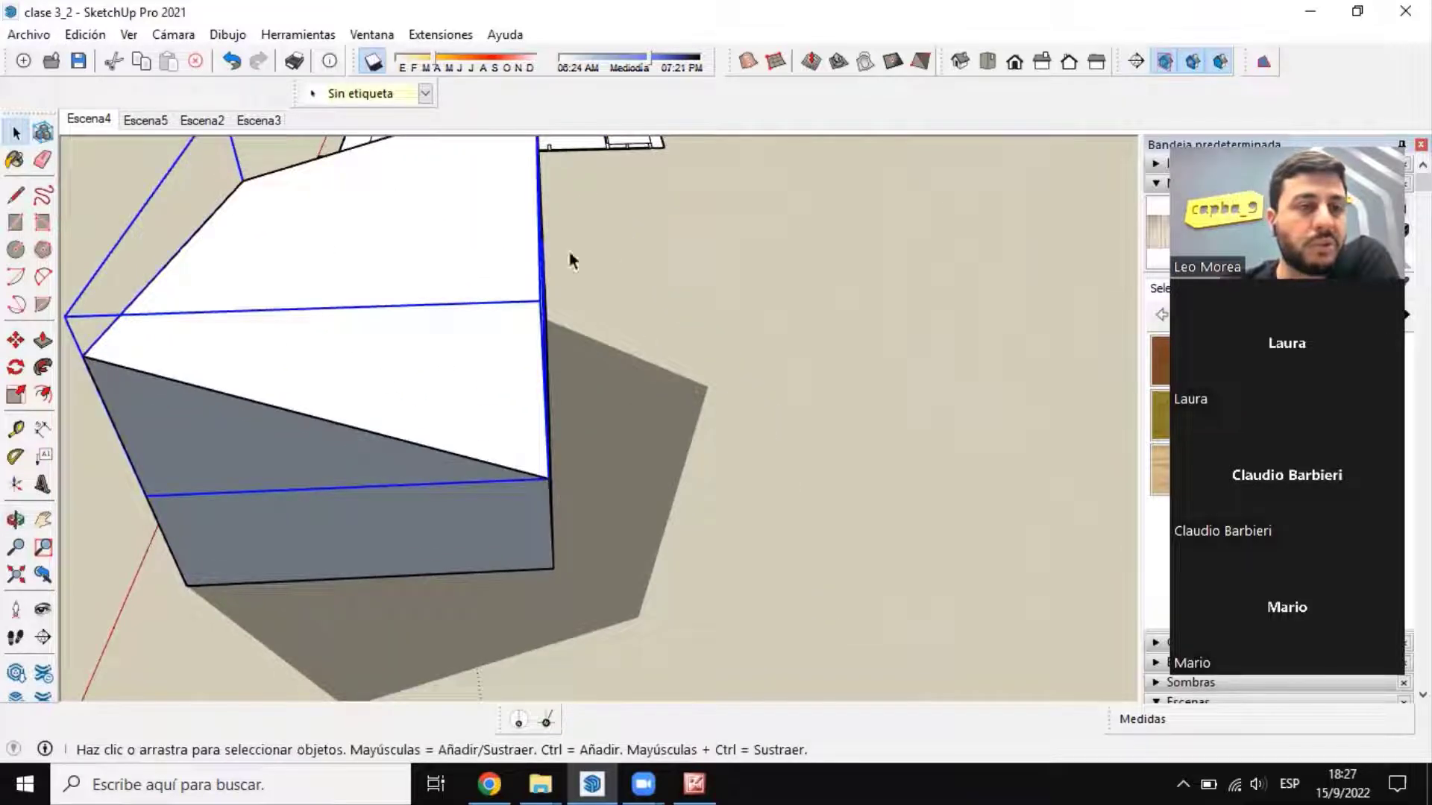
{"action": "middle_click_drag", "start_coordinate": [489, 364], "coordinate": [763, 466]}
{"action": "scroll", "coordinate": [506, 385], "scroll_direction": "down", "scroll_amount": 3}
{"action": "scroll", "coordinate": [692, 333], "scroll_direction": "up", "scroll_amount": 3}
{"action": "scroll", "coordinate": [526, 407], "scroll_direction": "down", "scroll_amount": 4}
{"action": "scroll", "coordinate": [764, 465], "scroll_direction": "up", "scroll_amount": 5}
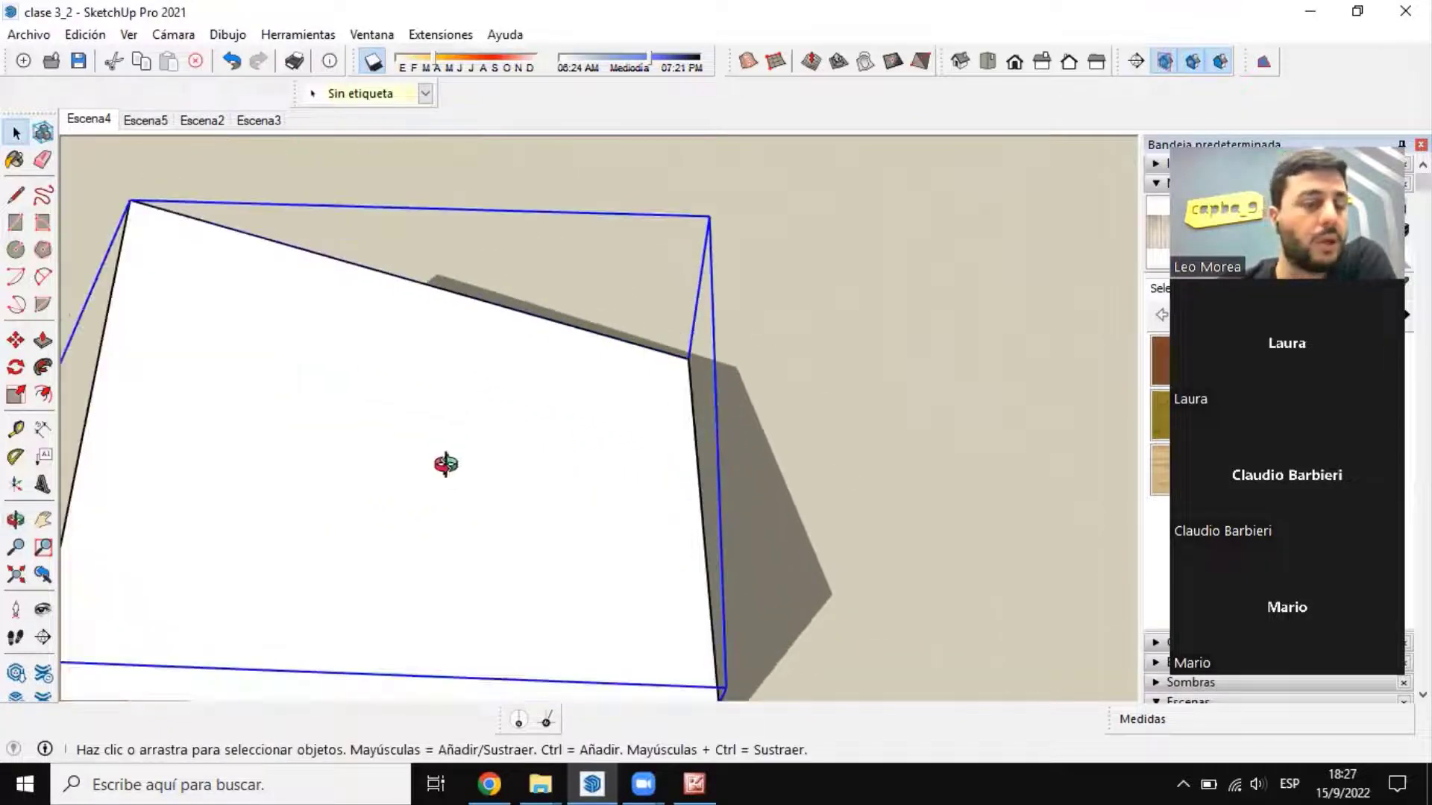
{"action": "middle_click_drag", "start_coordinate": [446, 464], "coordinate": [566, 419]}
{"action": "scroll", "coordinate": [562, 408], "scroll_direction": "down", "scroll_amount": 5}
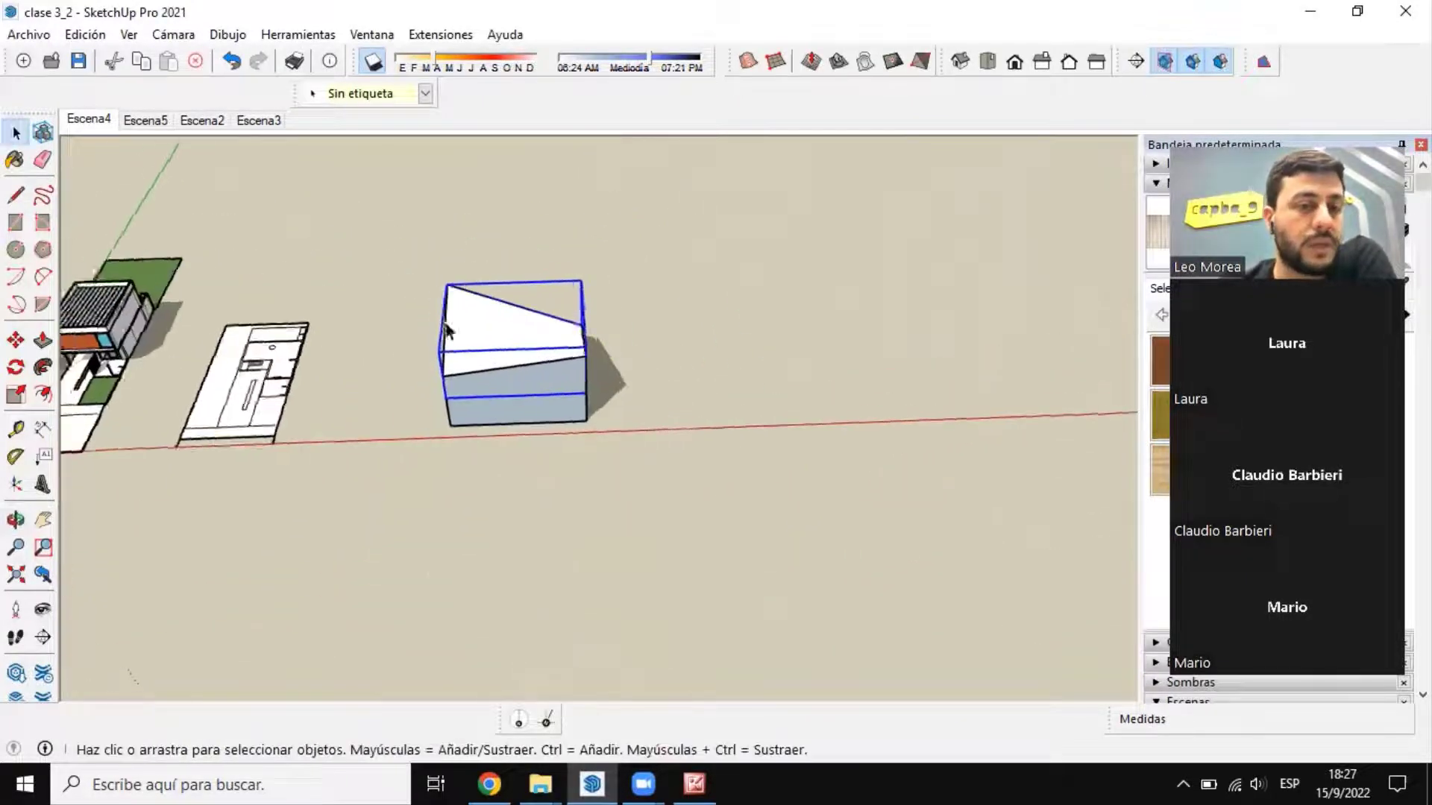
{"action": "scroll", "coordinate": [588, 342], "scroll_direction": "up", "scroll_amount": 4}
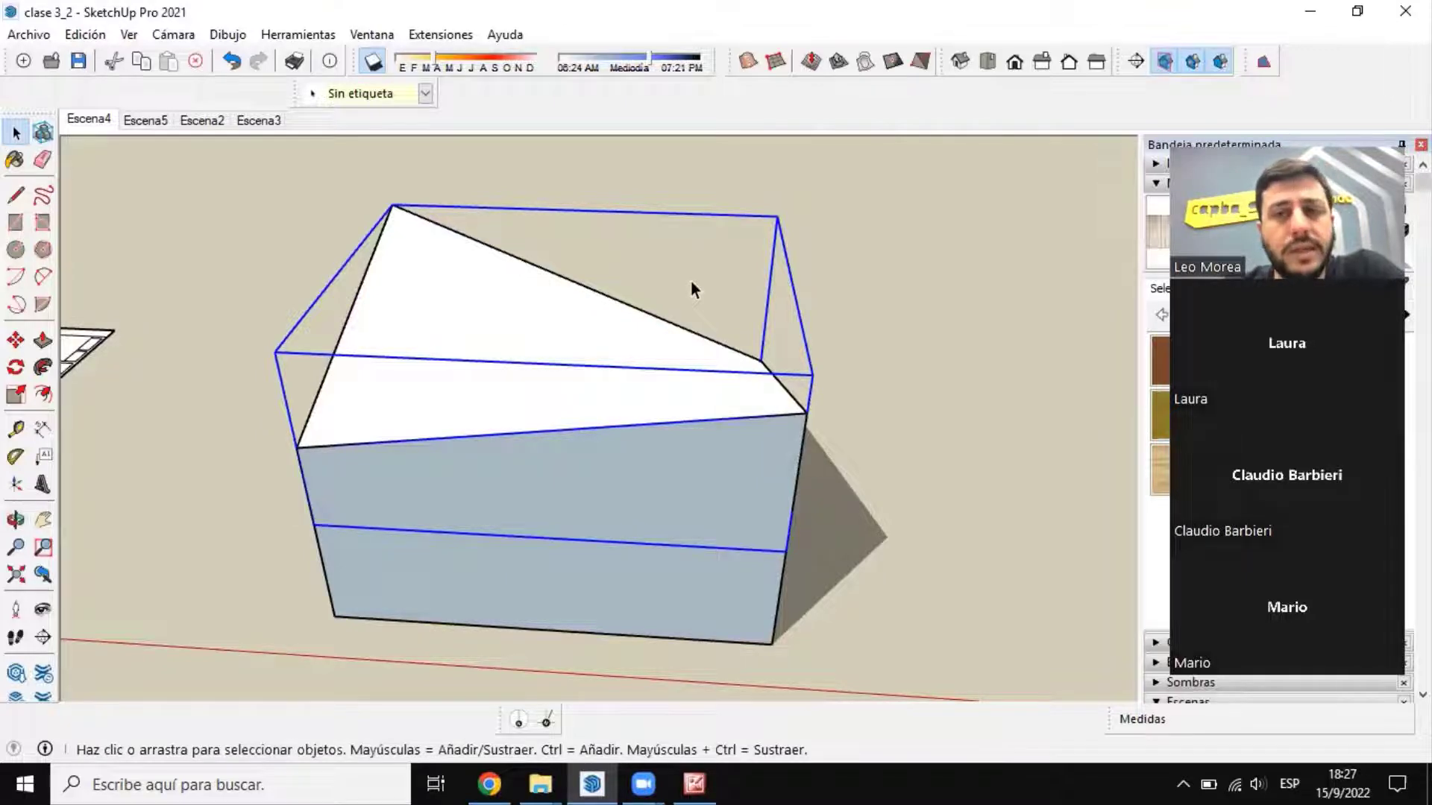
{"action": "middle_click_drag", "start_coordinate": [483, 128], "coordinate": [629, 133]}
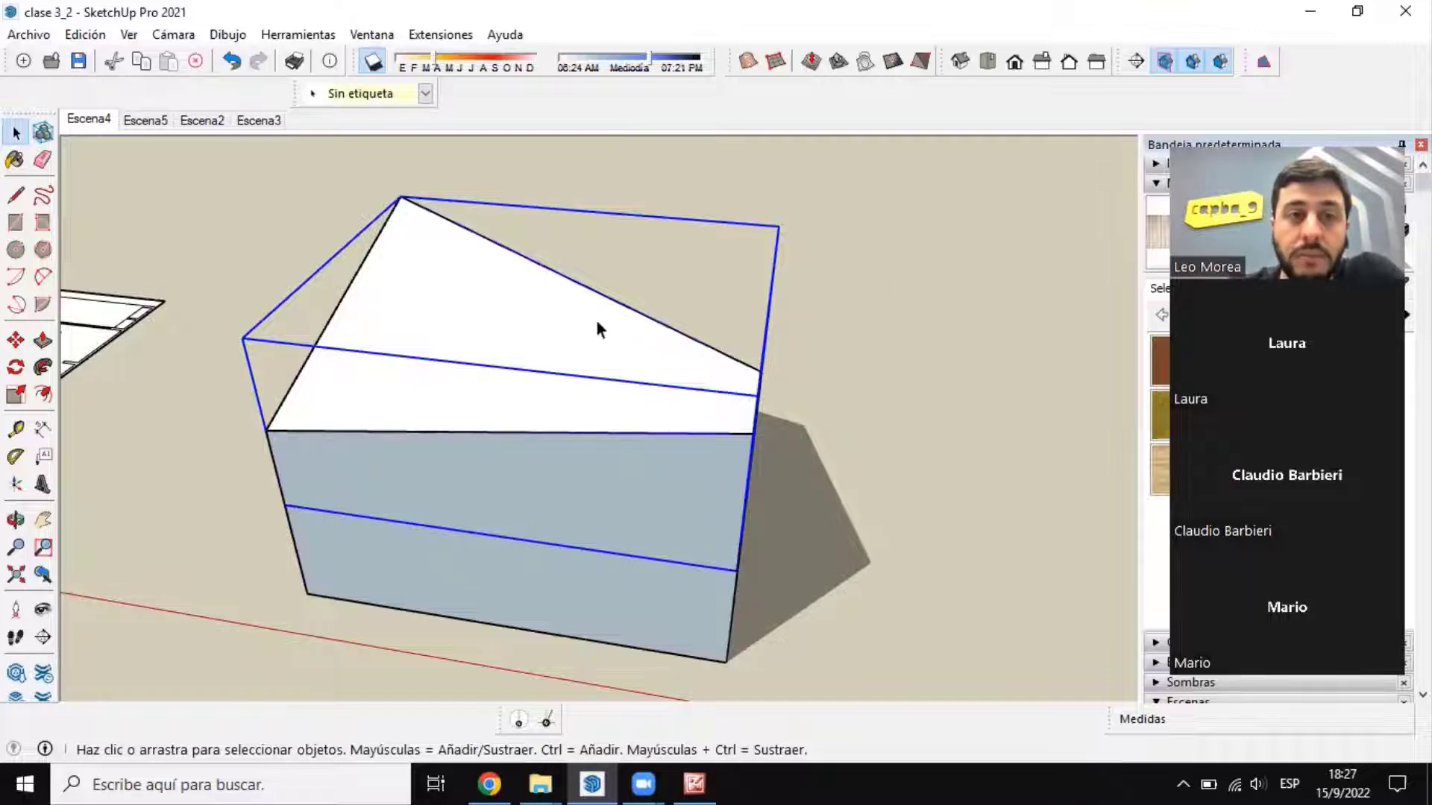
{"action": "middle_click_drag", "start_coordinate": [593, 316], "coordinate": [764, 133]}
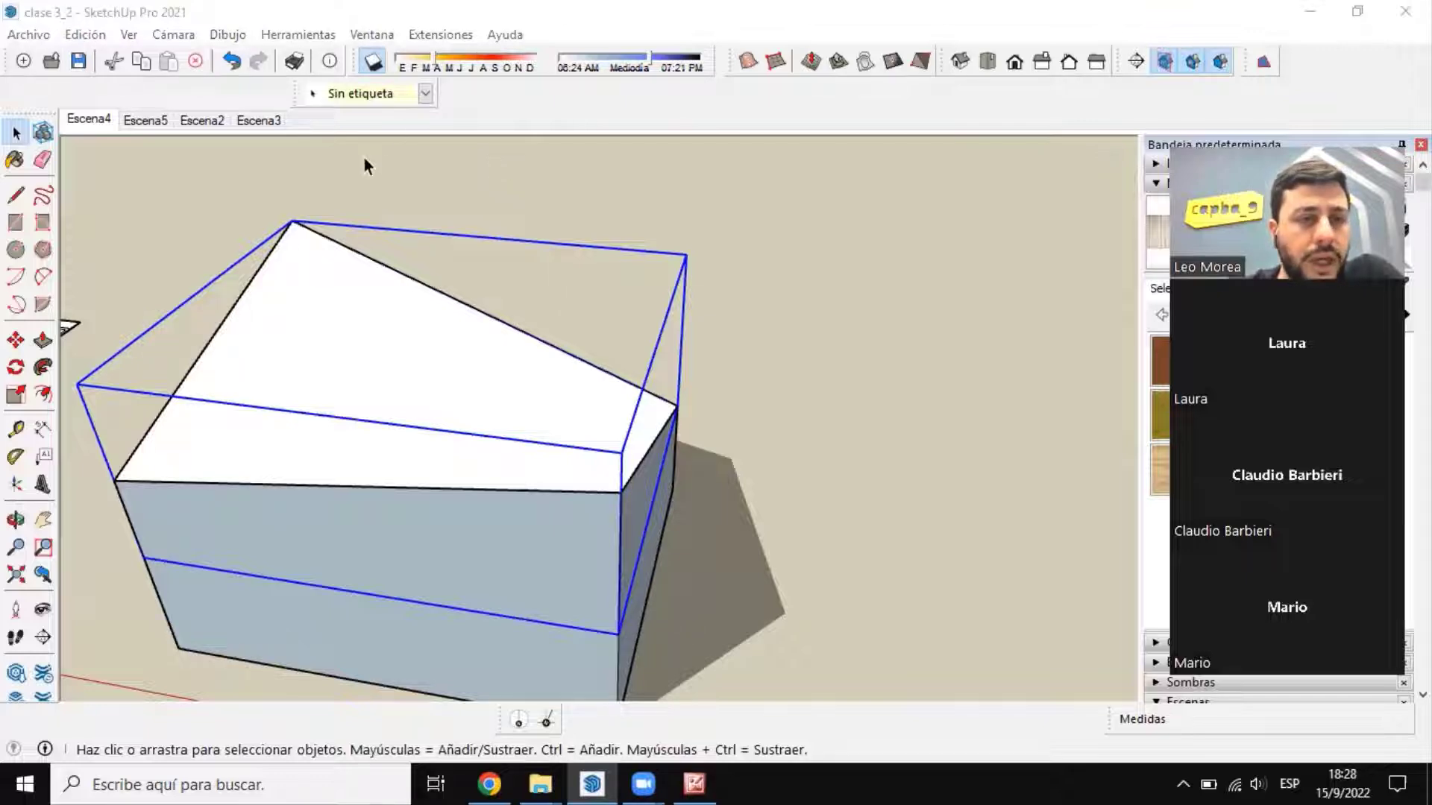
Step: Draw a ground rectangle of about 40.75 m by 100.20 m beside the box, with its short side along the red axis
{"action": "scroll", "coordinate": [656, 320], "scroll_direction": "down", "scroll_amount": 4}
{"action": "middle_click_drag", "start_coordinate": [646, 332], "coordinate": [613, 403]}
{"action": "scroll", "coordinate": [888, 450], "scroll_direction": "up", "scroll_amount": 1}
{"action": "scroll", "coordinate": [208, 385], "scroll_direction": "down", "scroll_amount": 2}
{"action": "left_click", "coordinate": [16, 224]}
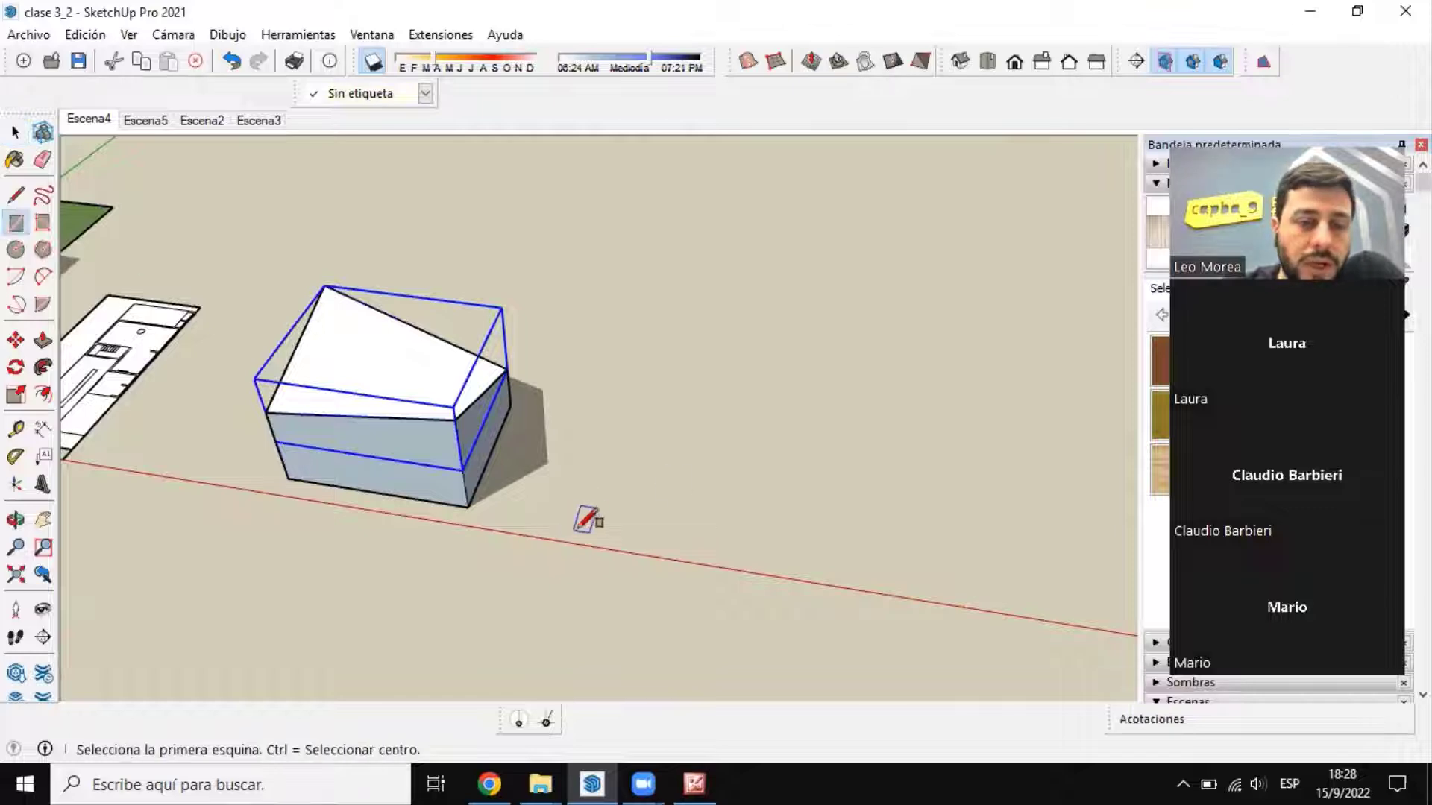
{"action": "left_click", "coordinate": [589, 522]}
{"action": "scroll", "coordinate": [593, 519], "scroll_direction": "down", "scroll_amount": 2}
{"action": "left_click", "coordinate": [878, 197]}
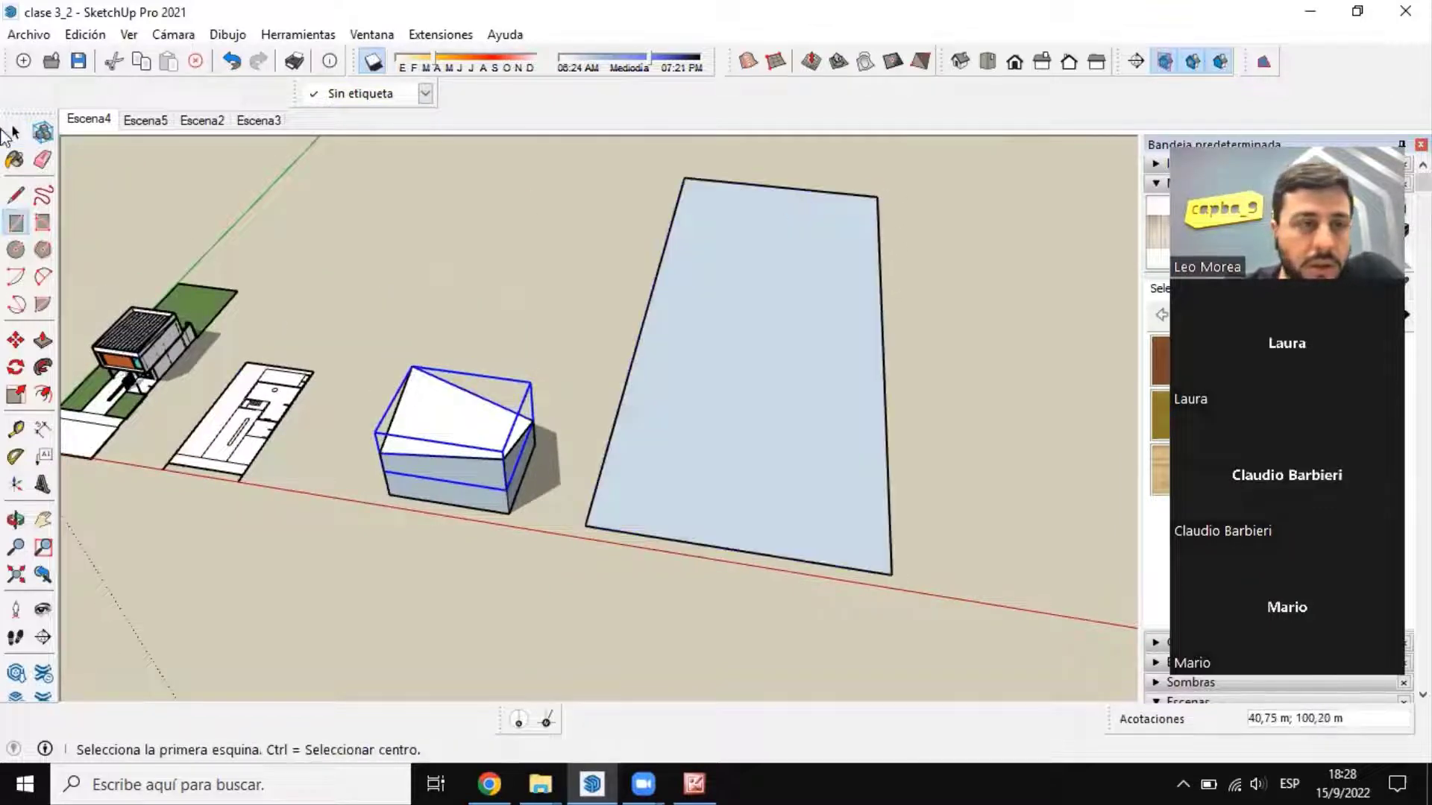
{"action": "left_click", "coordinate": [11, 133]}
{"action": "middle_click_drag", "start_coordinate": [821, 483], "coordinate": [748, 515]}
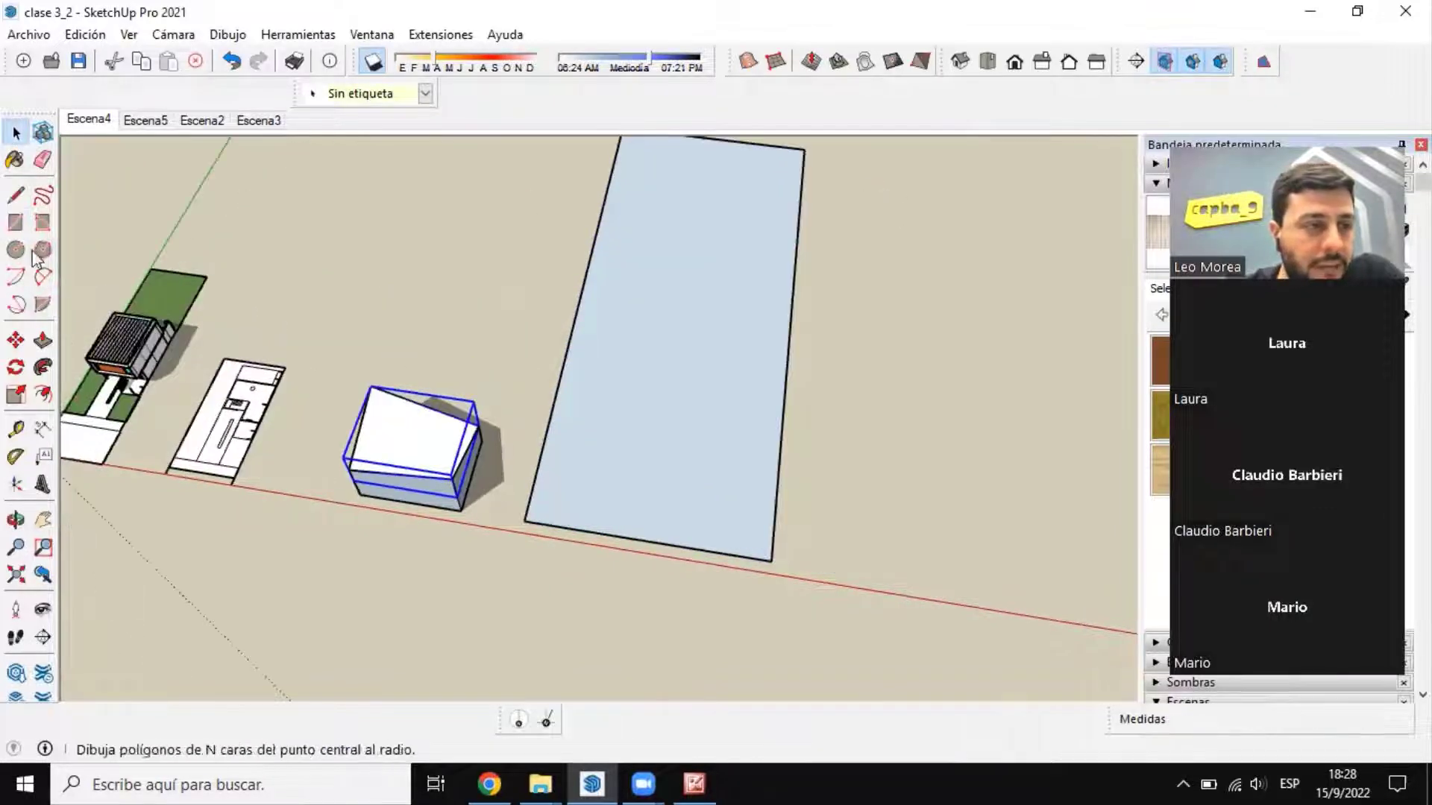
{"action": "left_click", "coordinate": [46, 279]}
{"action": "left_click", "coordinate": [538, 463]}
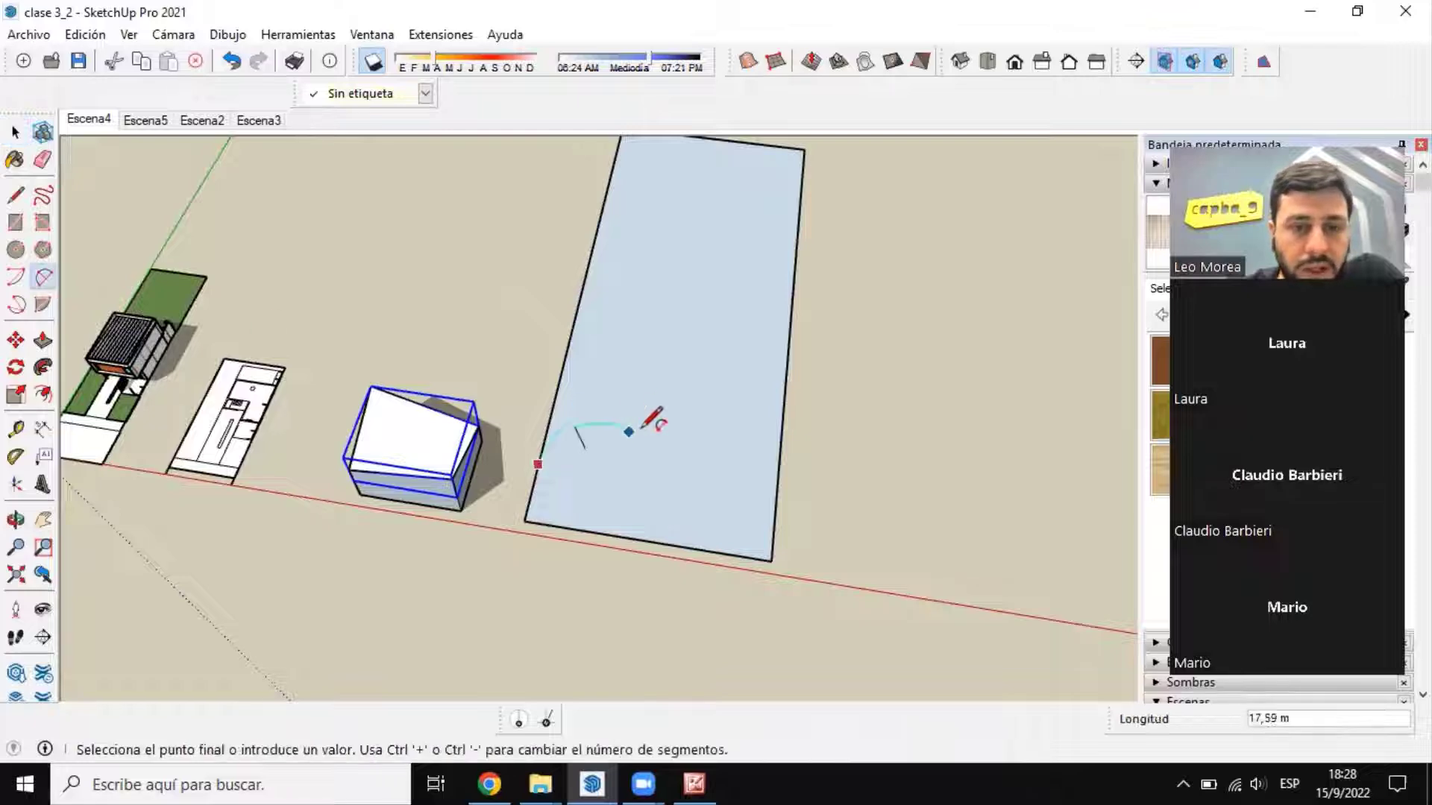
Step: Draw five wavy freehand contour lines across the rectangle's width, starting near the red axis and advancing along its length
{"action": "left_click", "coordinate": [46, 195]}
{"action": "middle_click_drag", "start_coordinate": [703, 427], "coordinate": [572, 436], "text": "shift"}
{"action": "scroll", "coordinate": [582, 431], "scroll_direction": "down", "scroll_amount": 3}
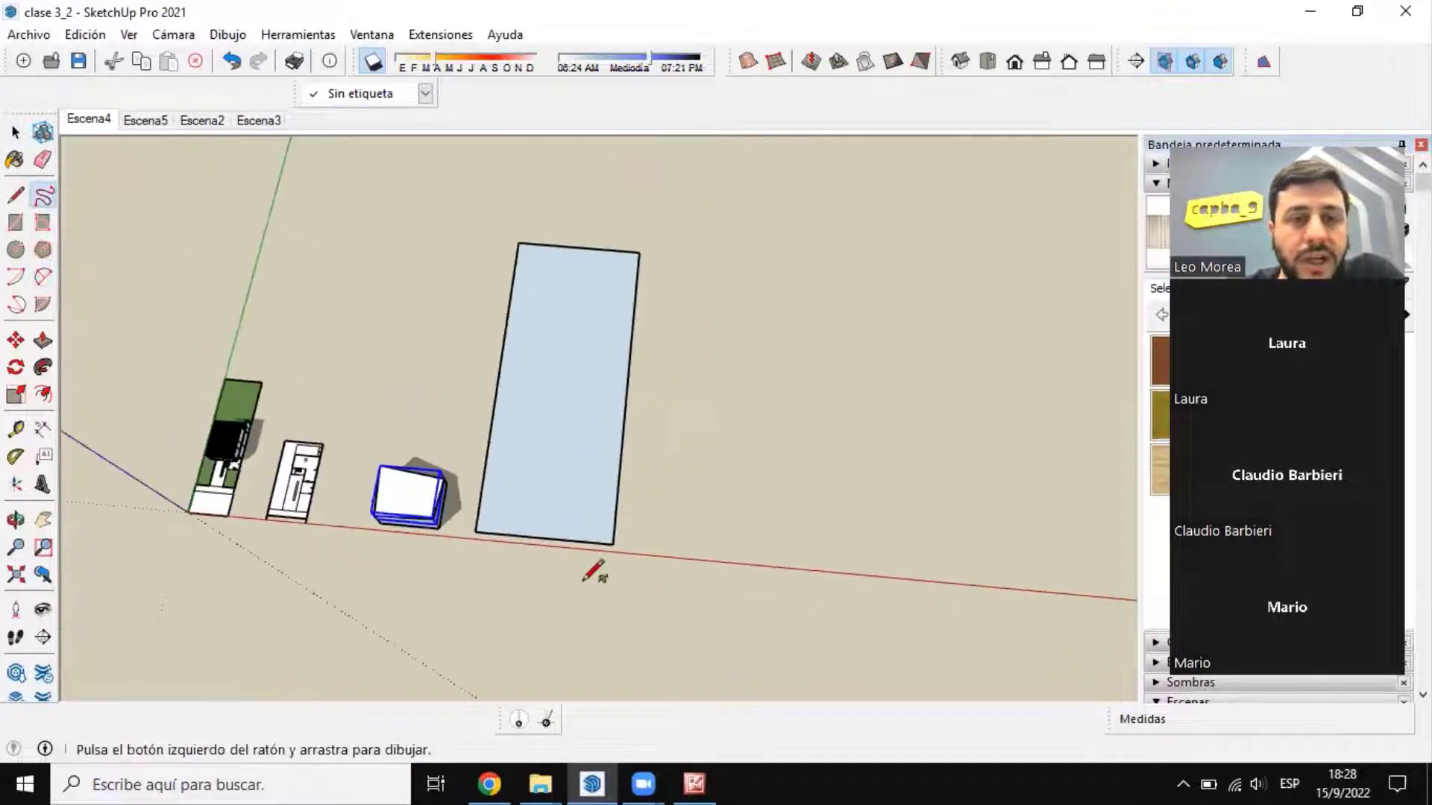
{"action": "scroll", "coordinate": [580, 431], "scroll_direction": "up", "scroll_amount": 2}
{"action": "scroll", "coordinate": [575, 437], "scroll_direction": "up", "scroll_amount": 1}
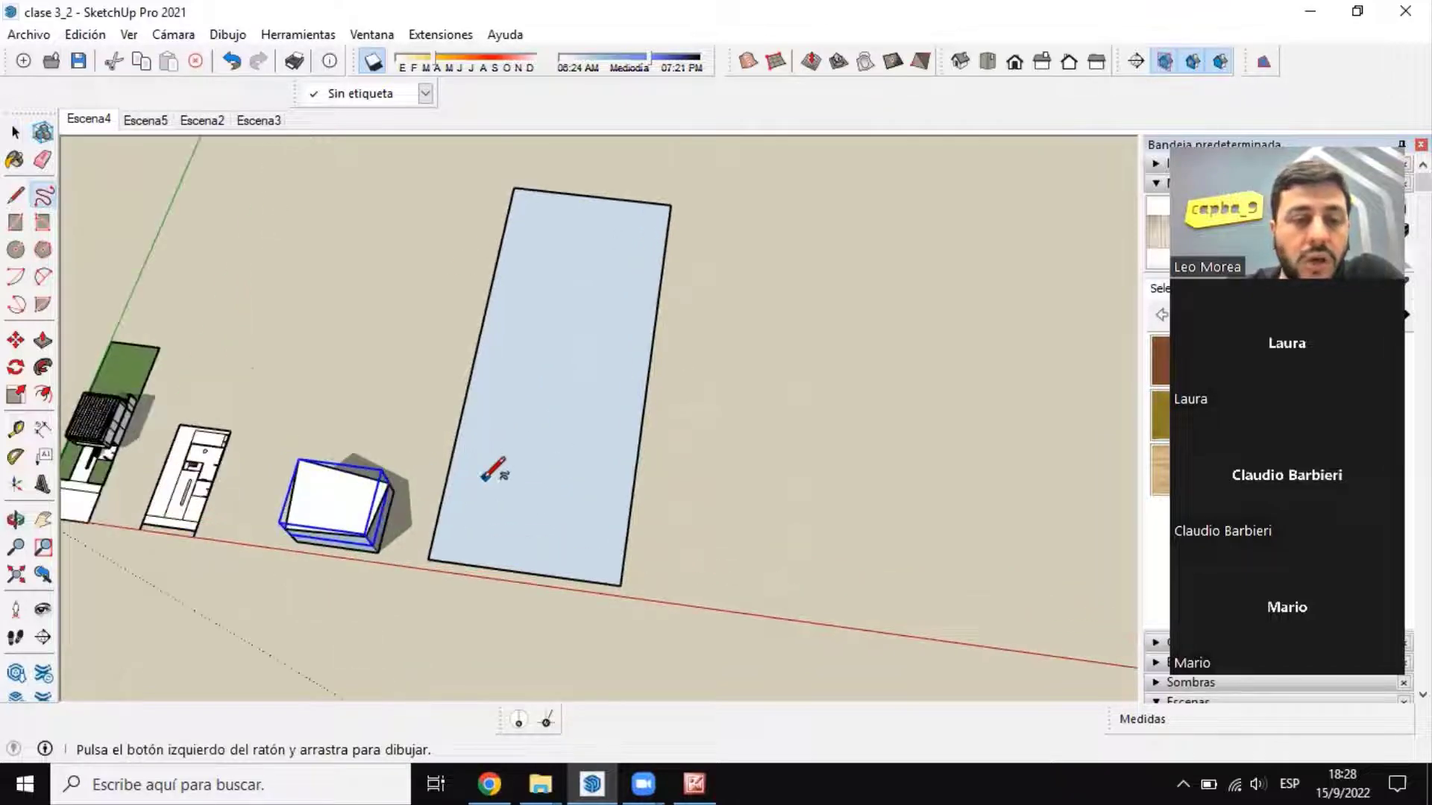
{"action": "mouse_move", "coordinate": [437, 525]}
{"action": "left_mouse_down"}
{"action": "mouse_move", "coordinate": [551, 489]}
{"action": "mouse_move", "coordinate": [619, 513]}
{"action": "left_mouse_up"}
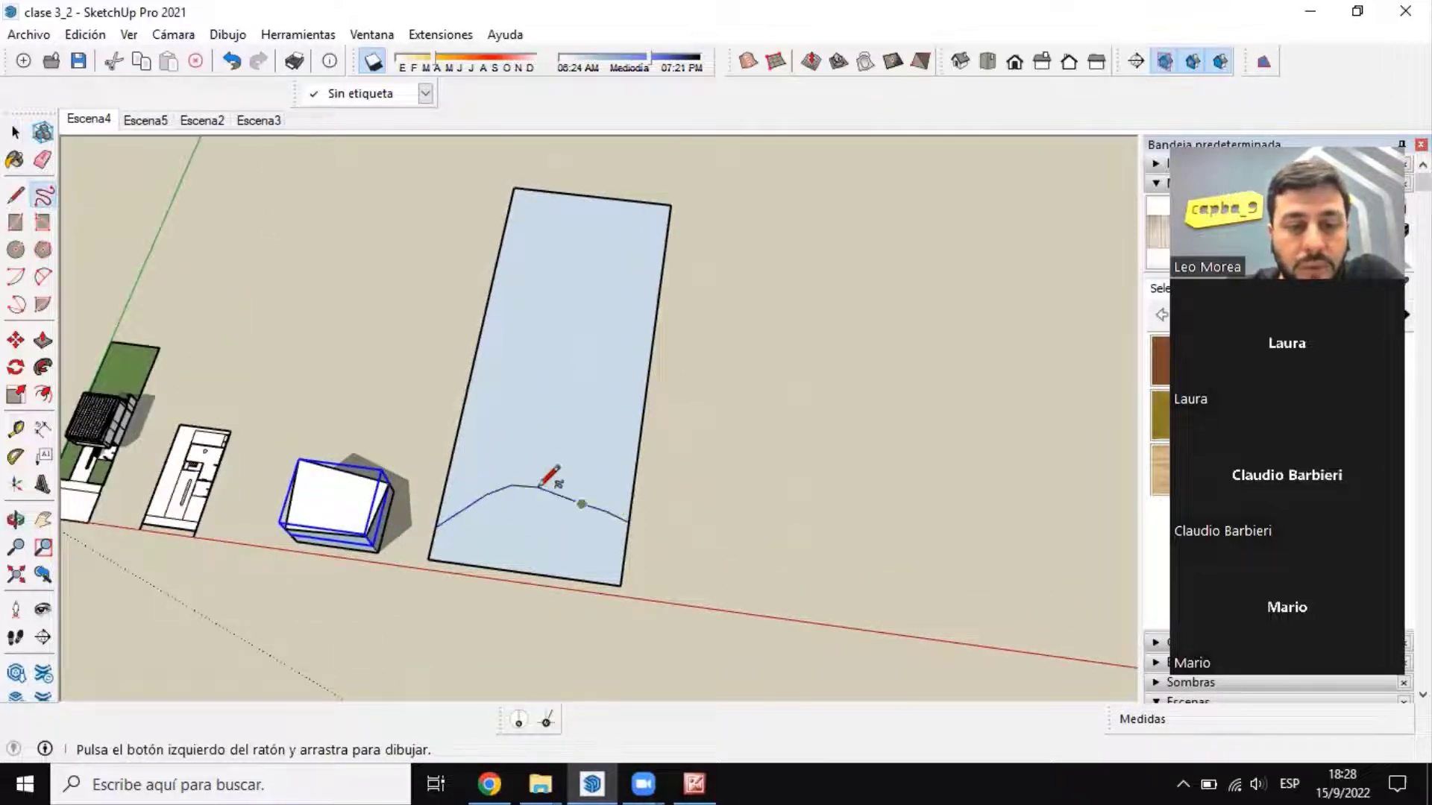
{"action": "left_click_drag", "start_coordinate": [450, 467], "coordinate": [631, 468]}
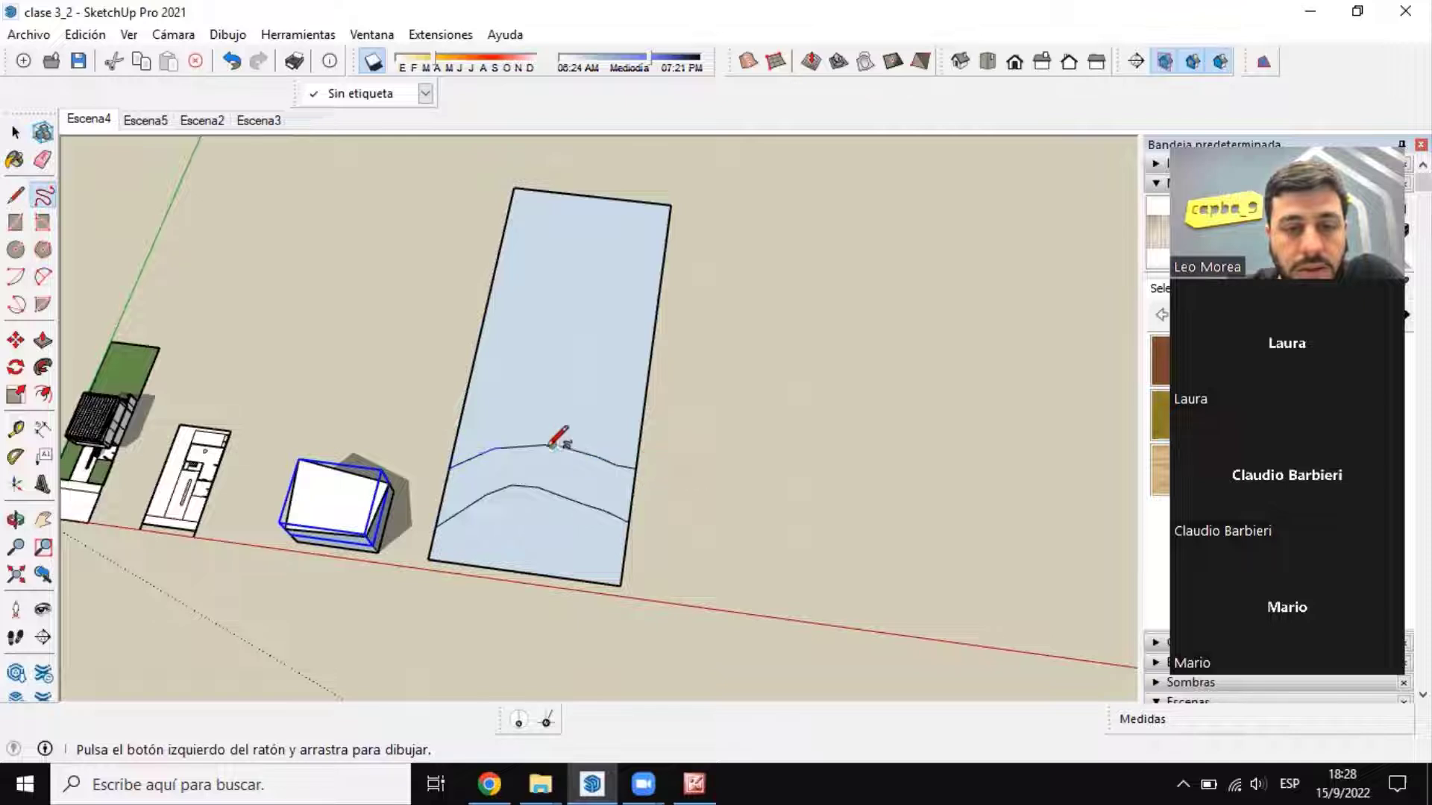
{"action": "mouse_move", "coordinate": [464, 411]}
{"action": "left_mouse_down"}
{"action": "mouse_move", "coordinate": [608, 395]}
{"action": "mouse_move", "coordinate": [646, 416]}
{"action": "left_mouse_up"}
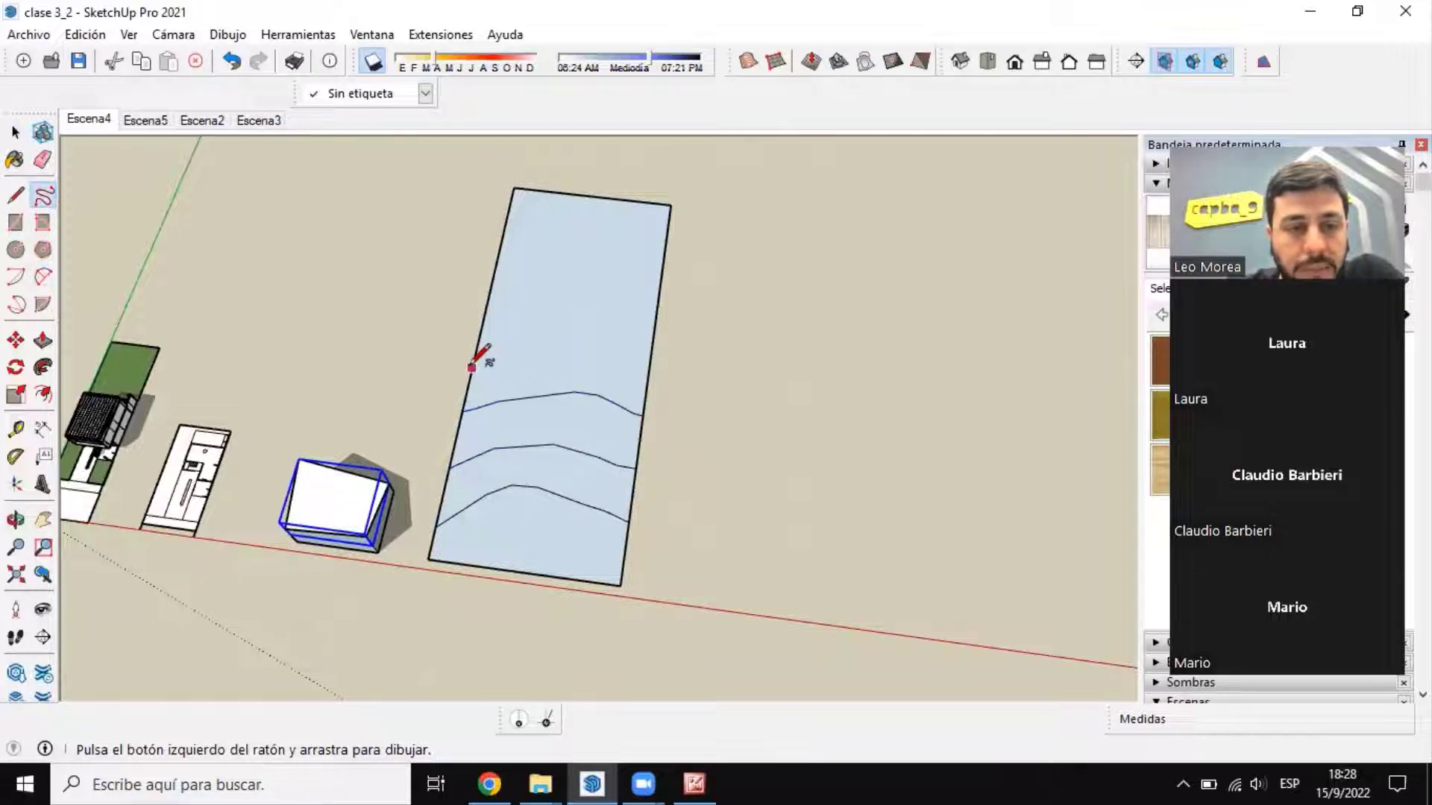
{"action": "left_click_drag", "start_coordinate": [475, 361], "coordinate": [649, 362]}
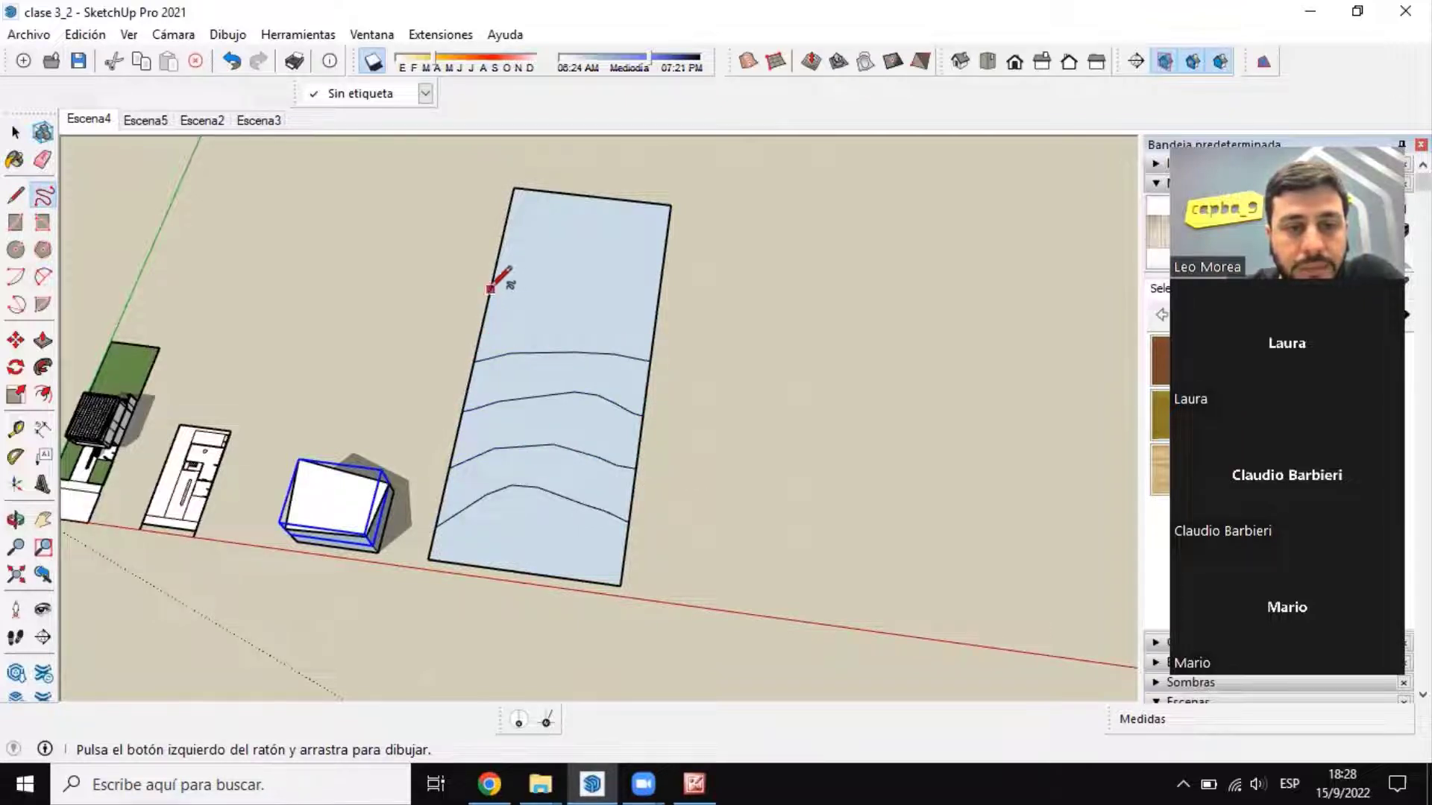
{"action": "left_click_drag", "start_coordinate": [492, 286], "coordinate": [654, 329]}
Step: Add a sixth freehand contour line across the rectangle, nearest the end farthest from the red axis
{"action": "scroll", "coordinate": [591, 367], "scroll_direction": "down", "scroll_amount": 3}
{"action": "middle_click_drag", "start_coordinate": [592, 367], "coordinate": [179, 376]}
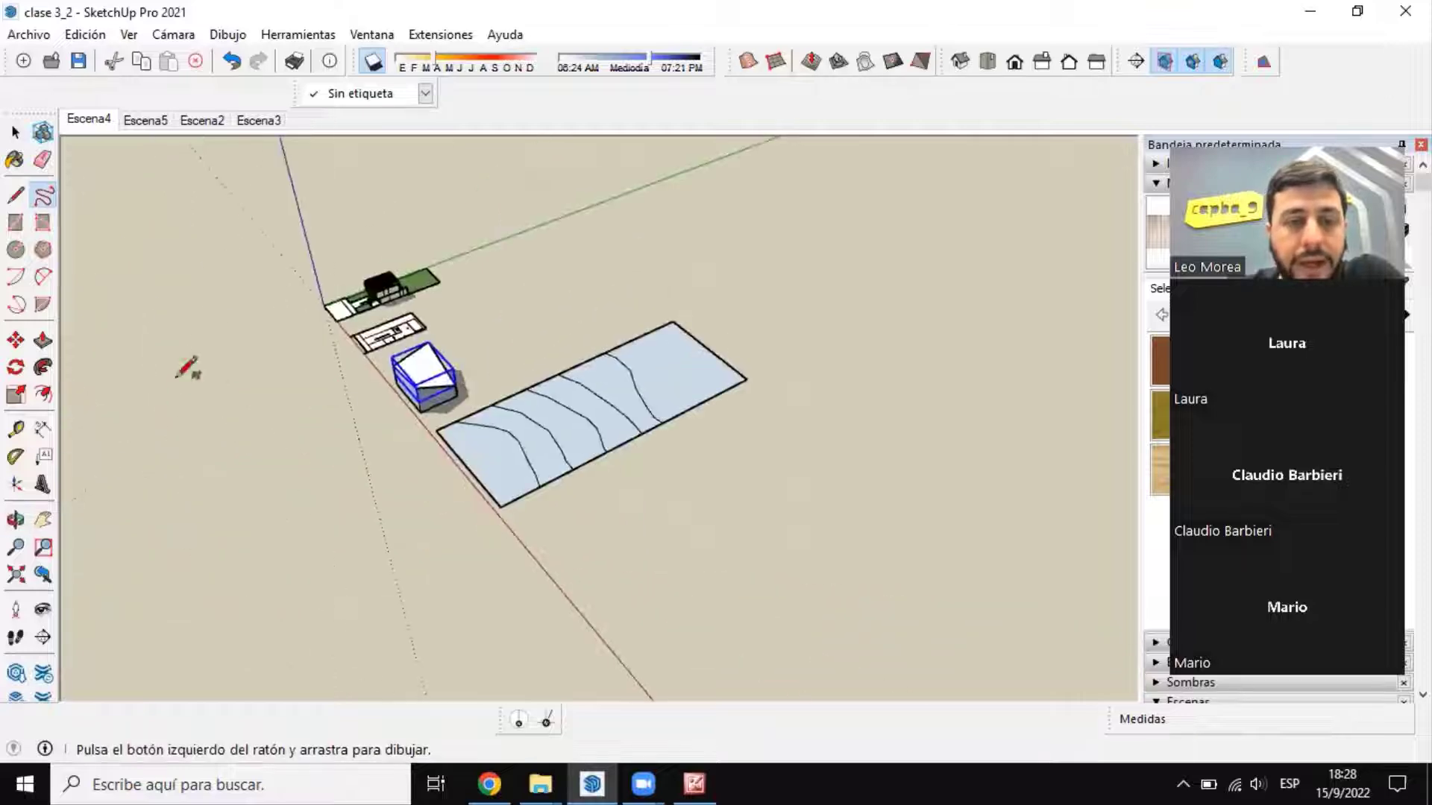
{"action": "scroll", "coordinate": [716, 403], "scroll_direction": "up", "scroll_amount": 2}
{"action": "middle_click_drag", "start_coordinate": [716, 403], "coordinate": [477, 388]}
{"action": "scroll", "coordinate": [595, 308], "scroll_direction": "up", "scroll_amount": 2}
{"action": "left_click_drag", "start_coordinate": [749, 247], "coordinate": [766, 491]}
{"action": "scroll", "coordinate": [723, 366], "scroll_direction": "down", "scroll_amount": 2}
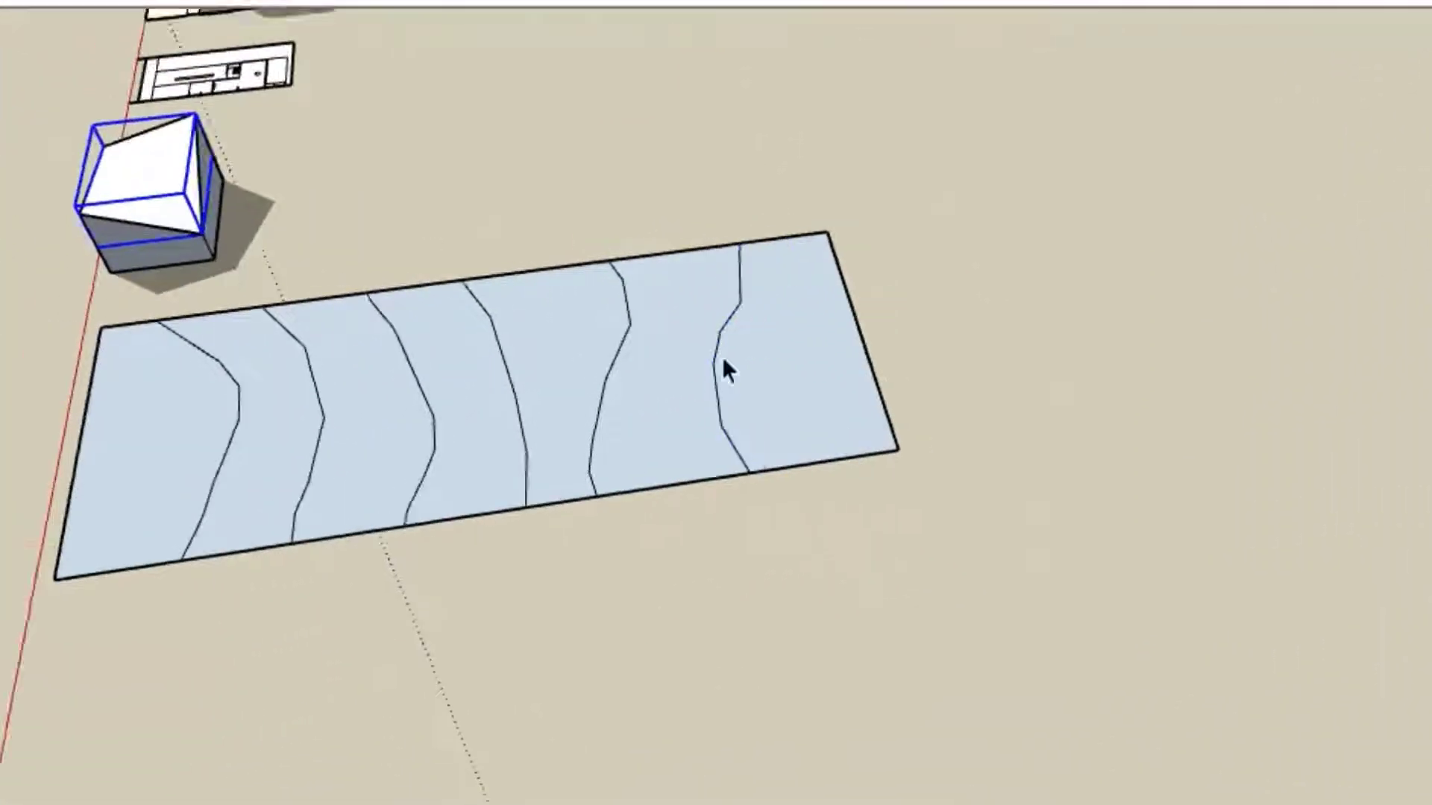
Step: Examine the strips between the contour lines from several sides and clear the selection of the surface group
{"action": "middle_click_drag", "start_coordinate": [723, 366], "coordinate": [649, 405]}
{"action": "scroll", "coordinate": [420, 369], "scroll_direction": "up", "scroll_amount": 3}
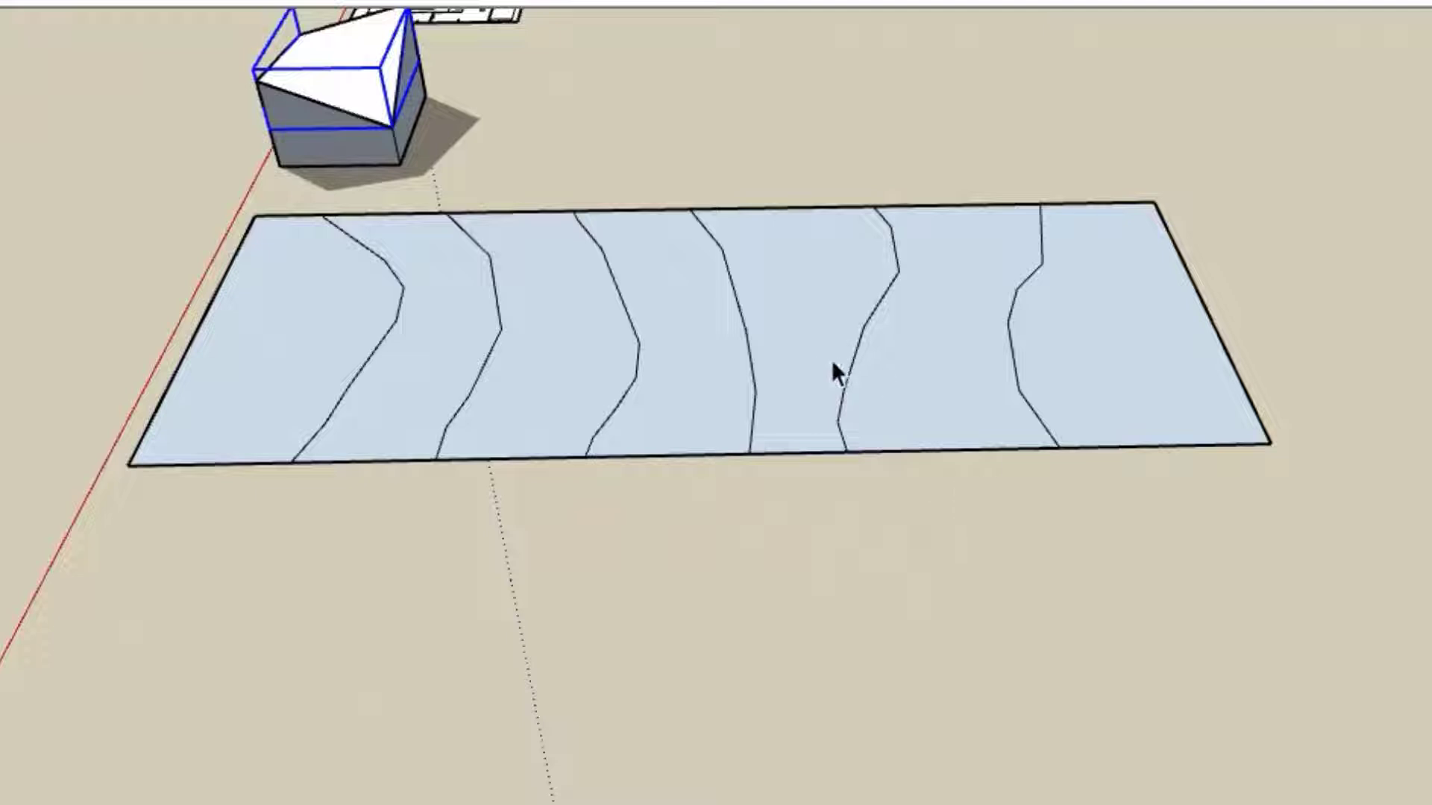
{"action": "middle_click_drag", "start_coordinate": [831, 360], "coordinate": [594, 465]}
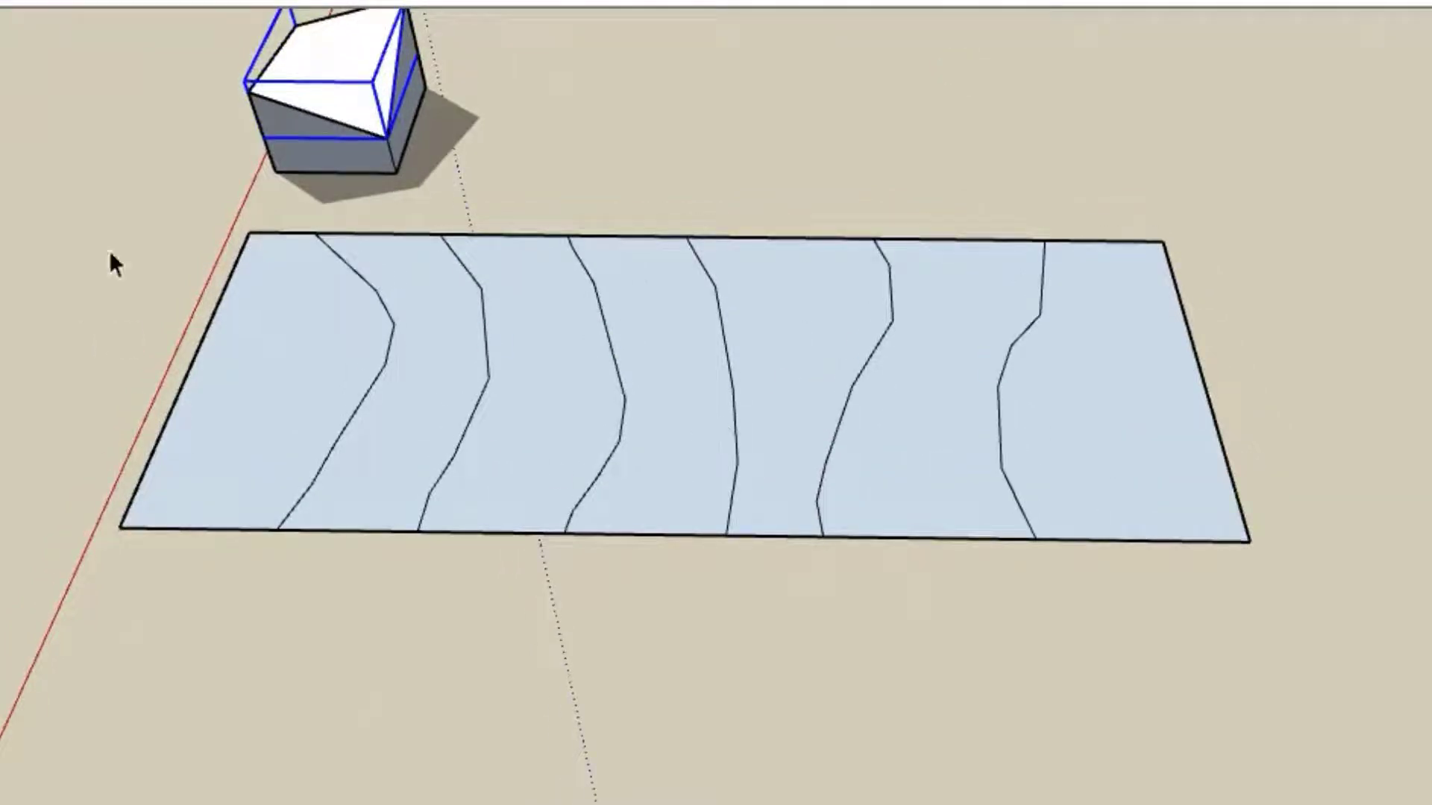
{"action": "middle_click_drag", "start_coordinate": [109, 253], "coordinate": [1186, 523]}
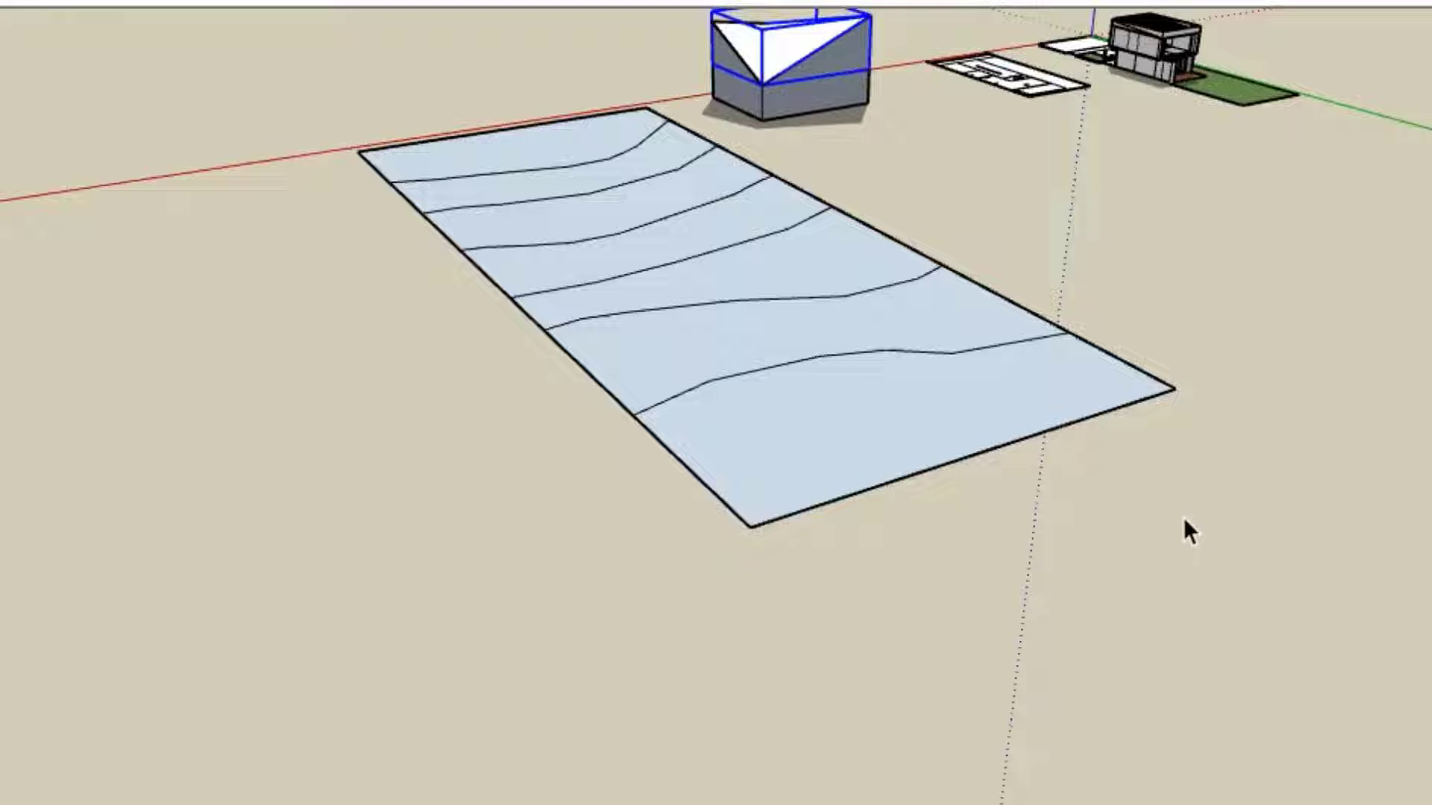
{"action": "middle_click_drag", "start_coordinate": [344, 358], "coordinate": [370, 428]}
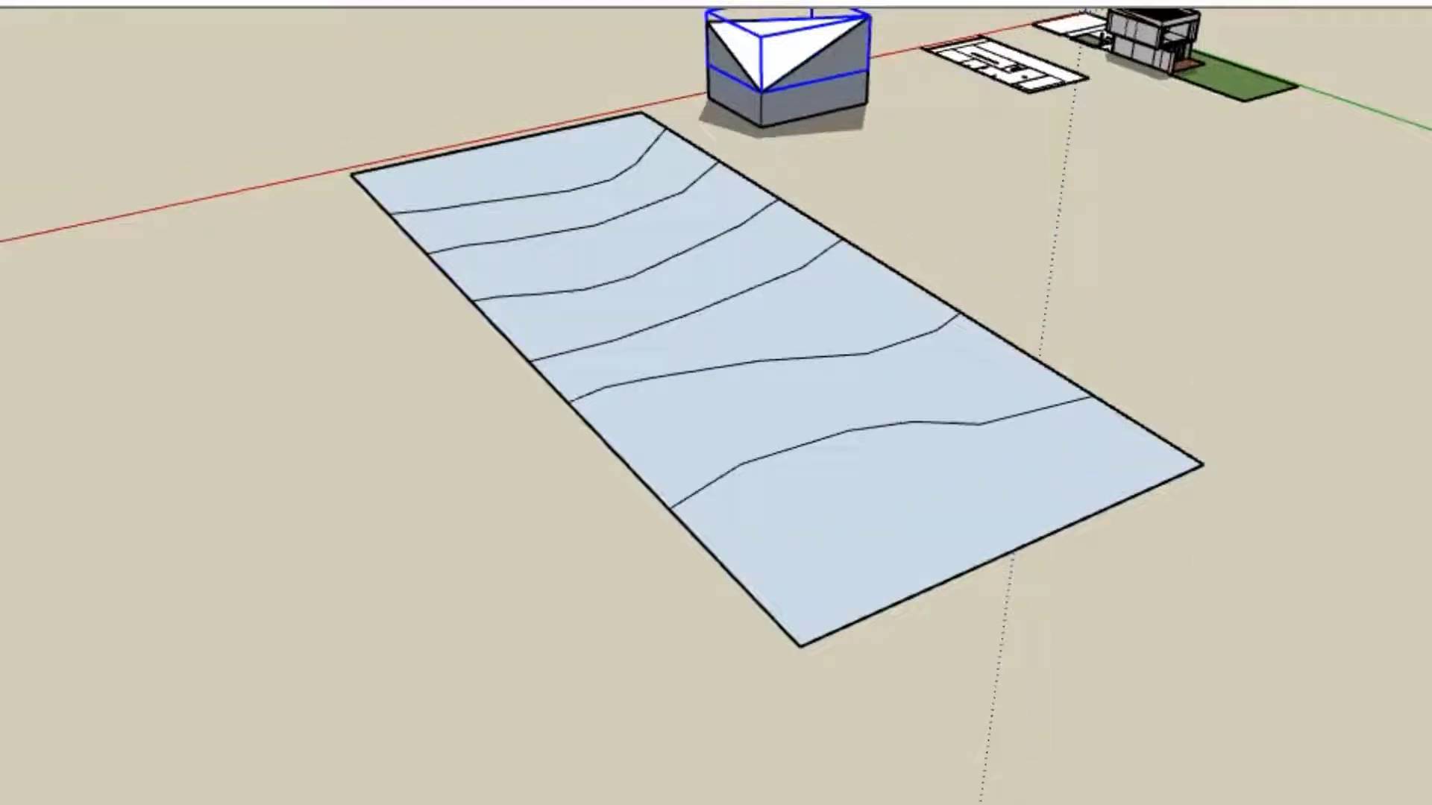
{"action": "key", "text": "ctrl+t"}
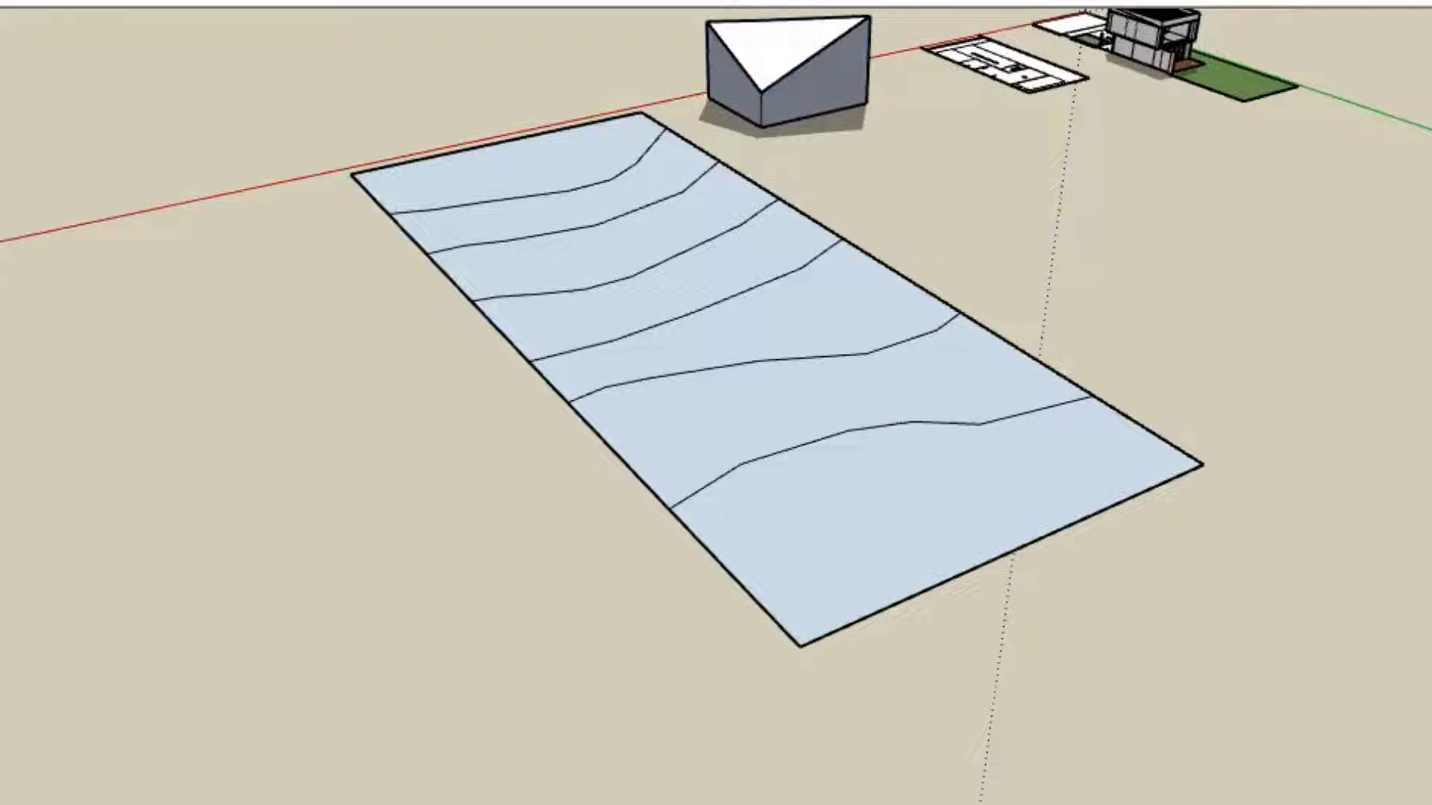
Step: Raise the strip at the rectangle's far end into a low slab with Push/Pull
{"action": "middle_click_drag", "start_coordinate": [321, 311], "coordinate": [417, 317]}
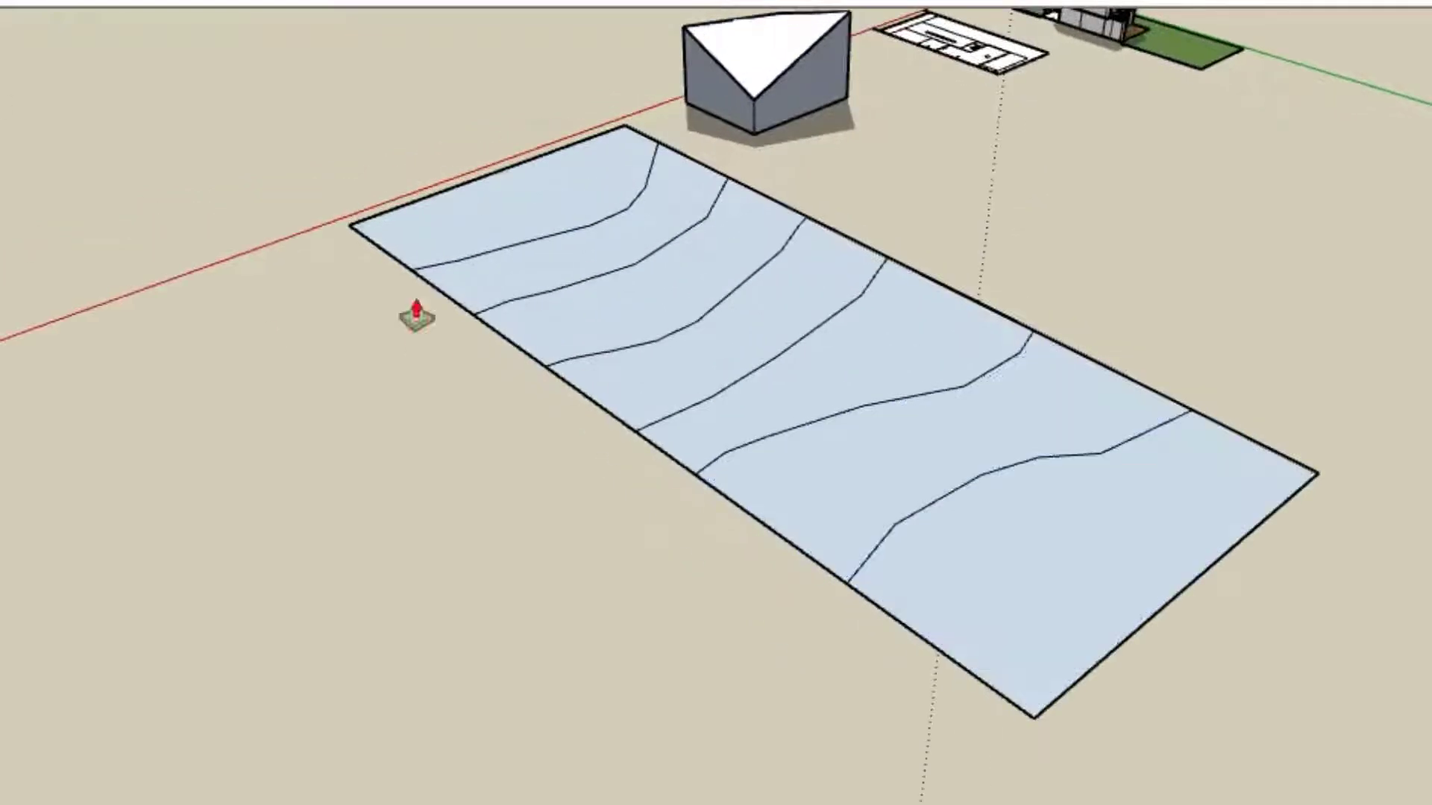
{"action": "middle_click_drag", "start_coordinate": [748, 298], "coordinate": [581, 216]}
{"action": "middle_click_drag", "start_coordinate": [851, 432], "coordinate": [933, 405]}
{"action": "scroll", "coordinate": [933, 393], "scroll_direction": "up", "scroll_amount": 1}
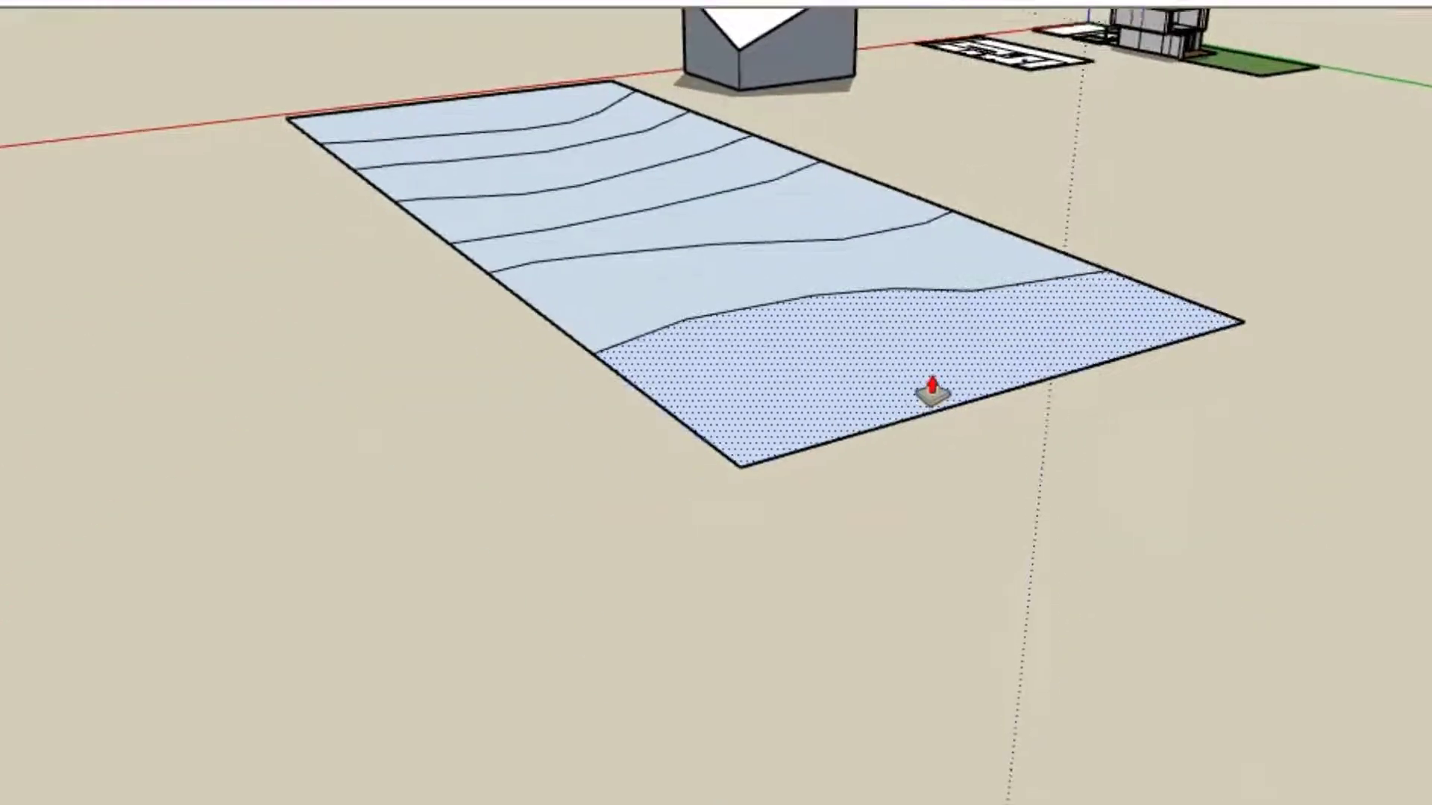
{"action": "left_click", "coordinate": [933, 393]}
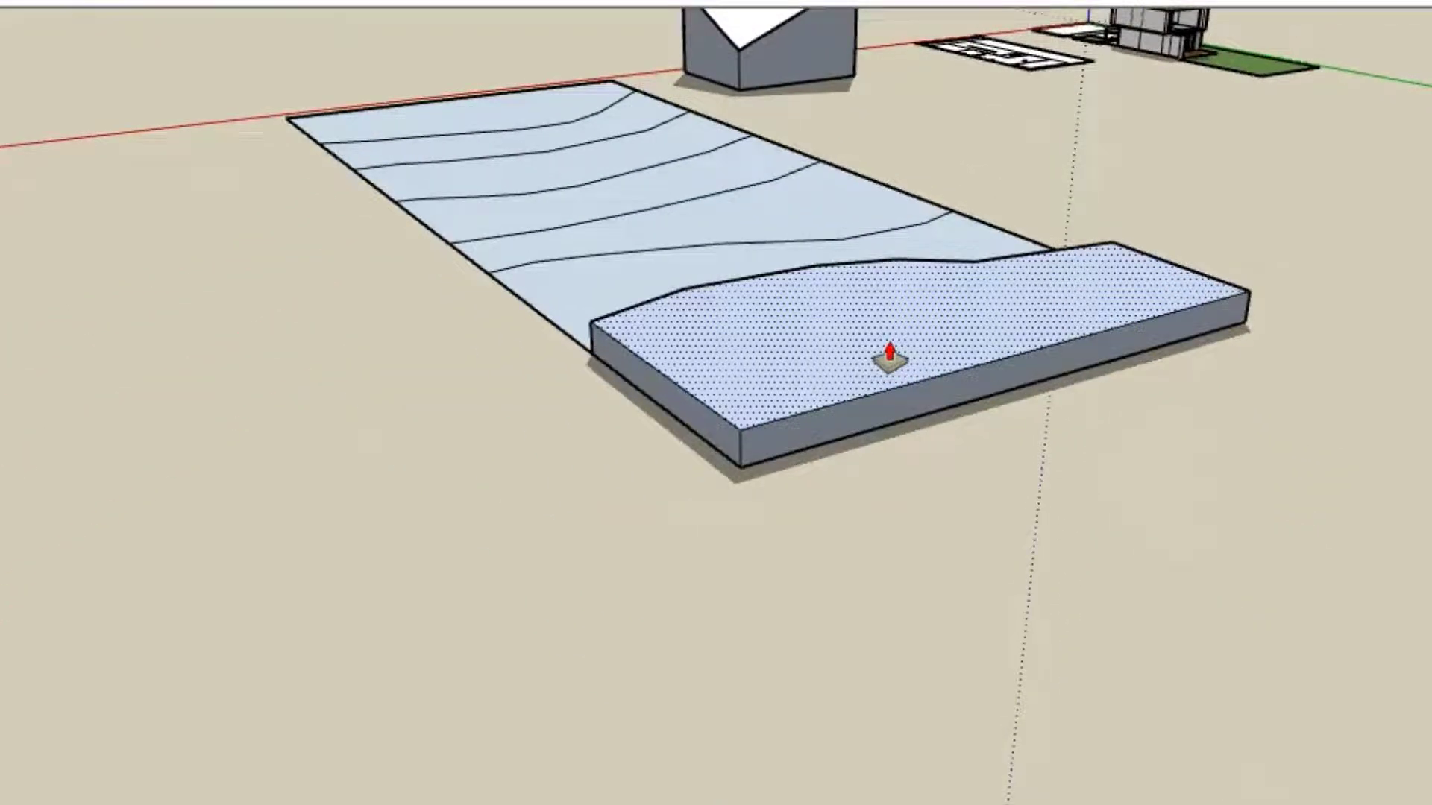
{"action": "left_click", "coordinate": [890, 358]}
Step: Push/Pull the second strip from the far end up to one level above the end slab
{"action": "middle_click_drag", "start_coordinate": [678, 182], "coordinate": [992, 390]}
{"action": "left_click", "coordinate": [992, 390]}
{"action": "left_click", "coordinate": [998, 321]}
{"action": "left_click", "coordinate": [1042, 358]}
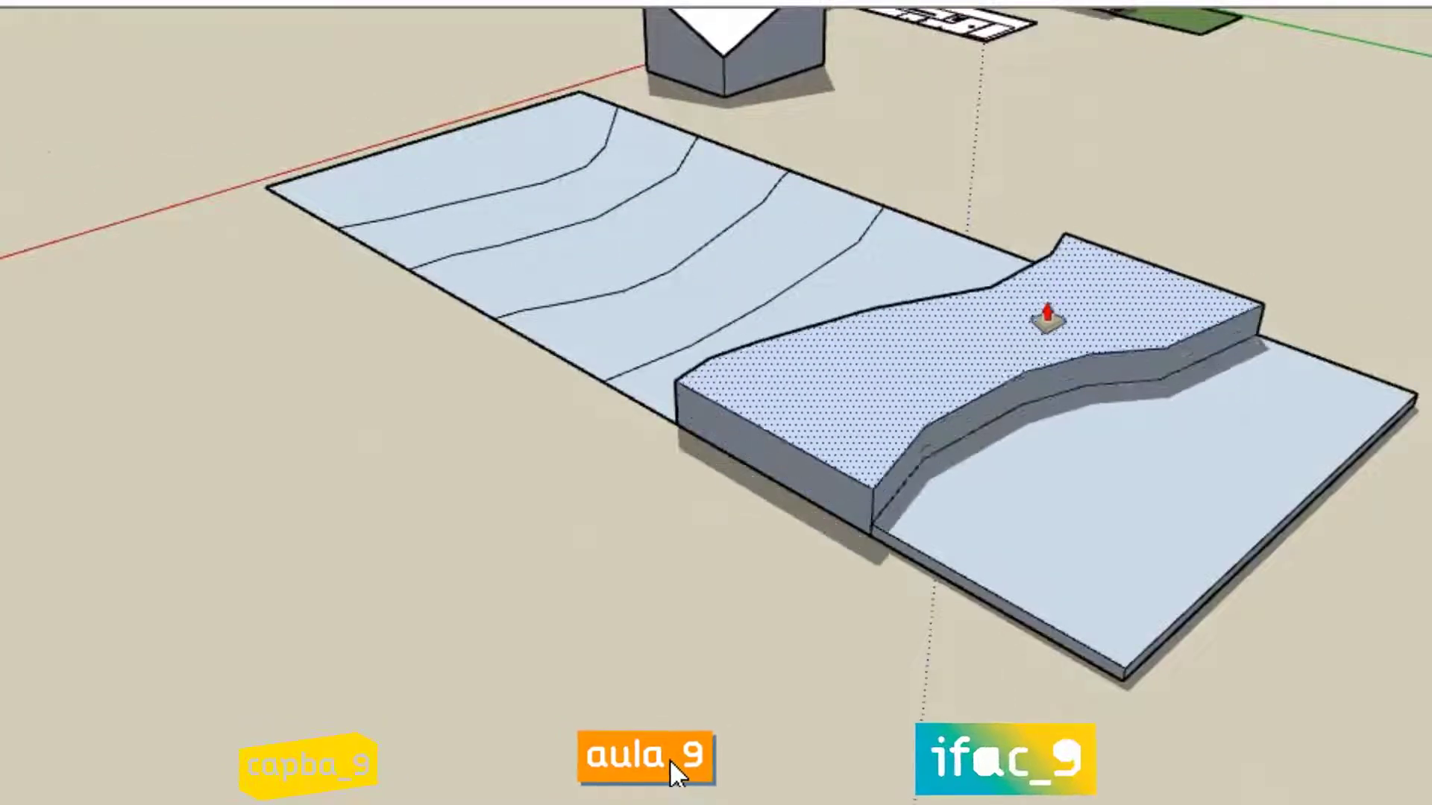
{"action": "left_click", "coordinate": [1044, 309]}
Step: Push/Pull the third strip from the far end to the second strip's height and raise it one more level
{"action": "middle_click_drag", "start_coordinate": [838, 361], "coordinate": [1146, 376]}
{"action": "left_click", "coordinate": [1063, 363]}
{"action": "left_click", "coordinate": [1158, 199]}
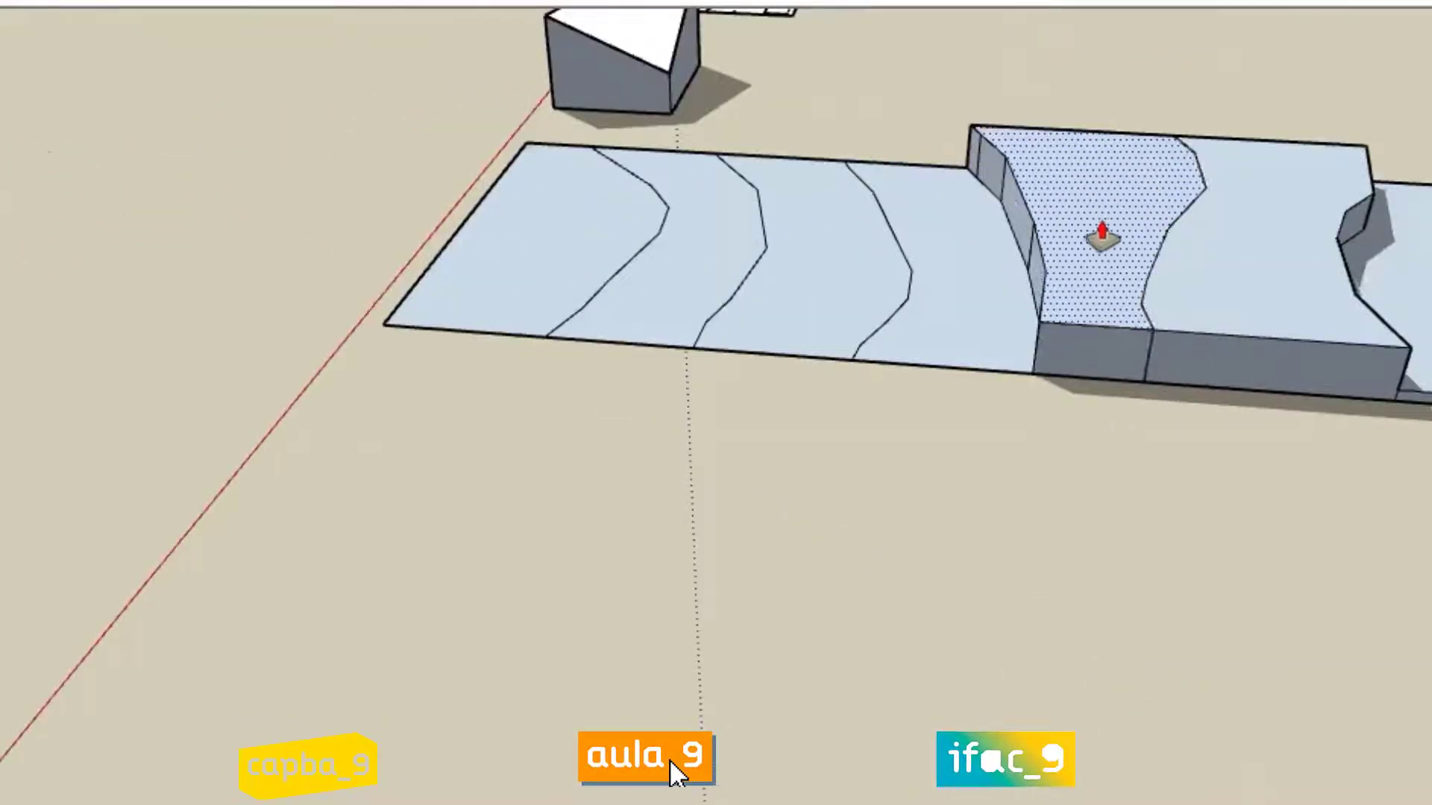
{"action": "left_click", "coordinate": [1103, 237]}
{"action": "left_click", "coordinate": [1102, 183]}
Step: Push/Pull the fourth strip from the far end to its neighbour's height and raise it one further terrace level
{"action": "left_click", "coordinate": [994, 320]}
{"action": "left_click", "coordinate": [1012, 188]}
{"action": "left_click", "coordinate": [964, 240]}
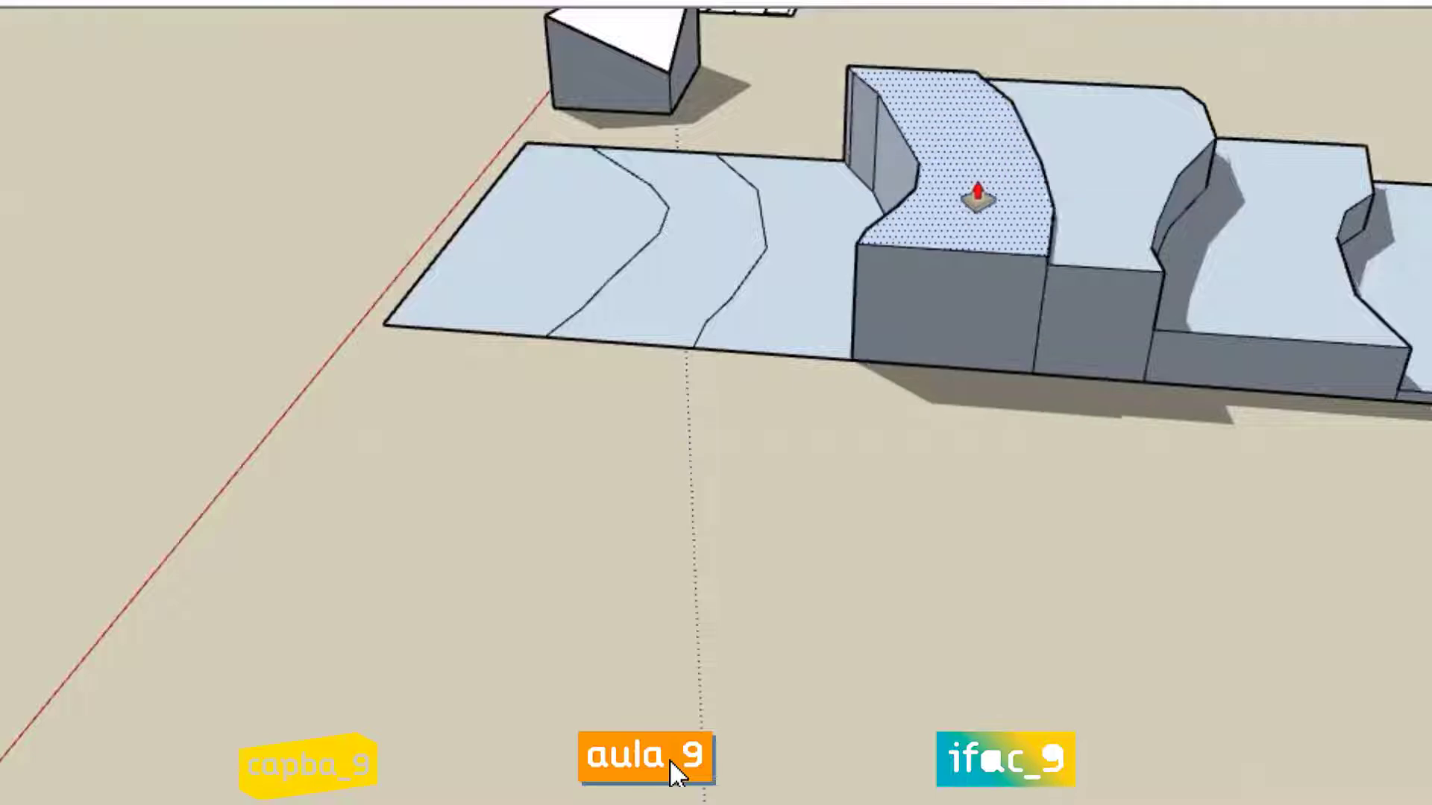
{"action": "left_click", "coordinate": [980, 188]}
Step: Push/Pull the fifth strip from the far end to its neighbour's height and raise it one further terrace level
{"action": "left_click", "coordinate": [821, 326]}
{"action": "left_click", "coordinate": [872, 137]}
{"action": "left_click", "coordinate": [848, 149]}
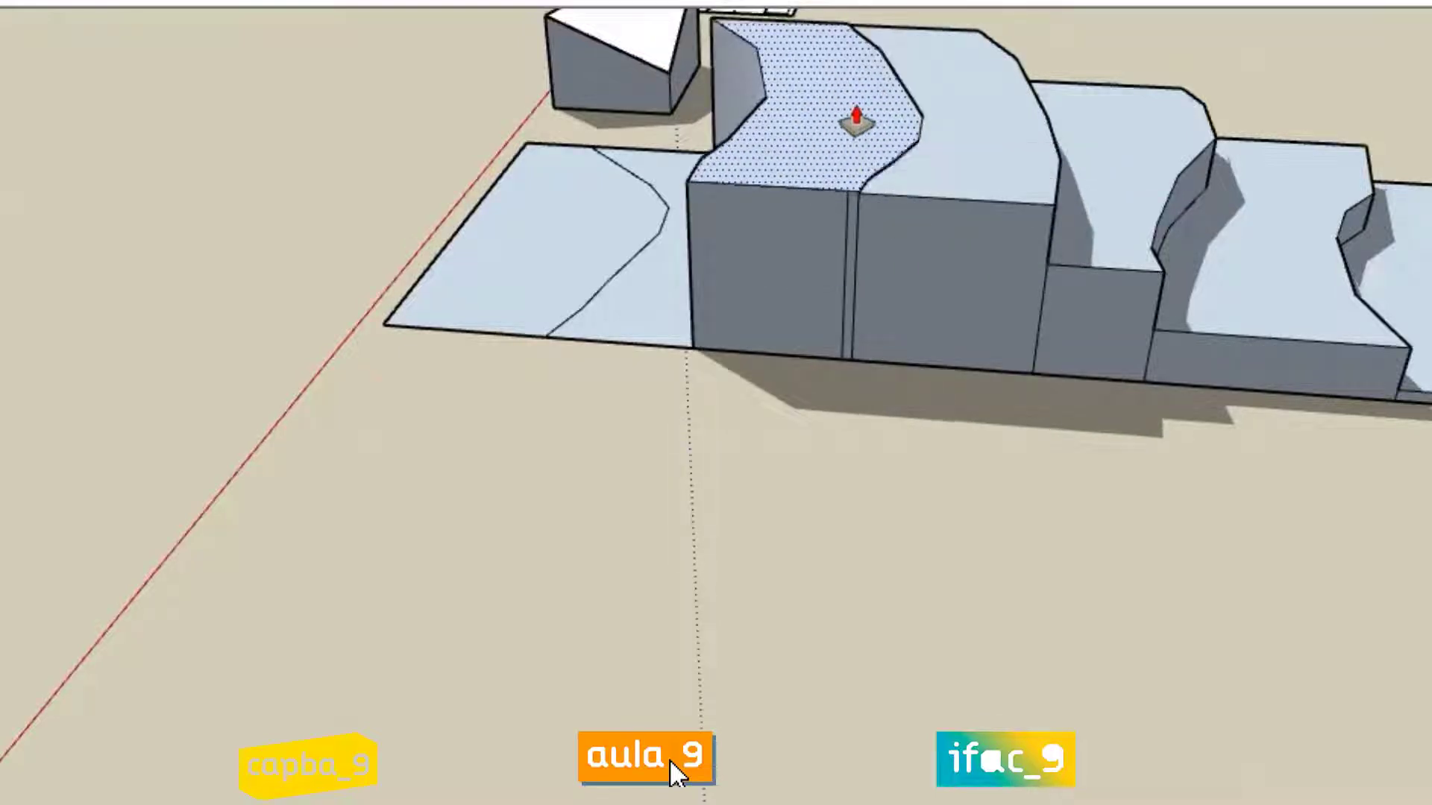
{"action": "left_click", "coordinate": [856, 116]}
Step: Push/Pull the sixth strip from the far end to the fifth strip's height and raise it one more level
{"action": "left_click", "coordinate": [658, 305]}
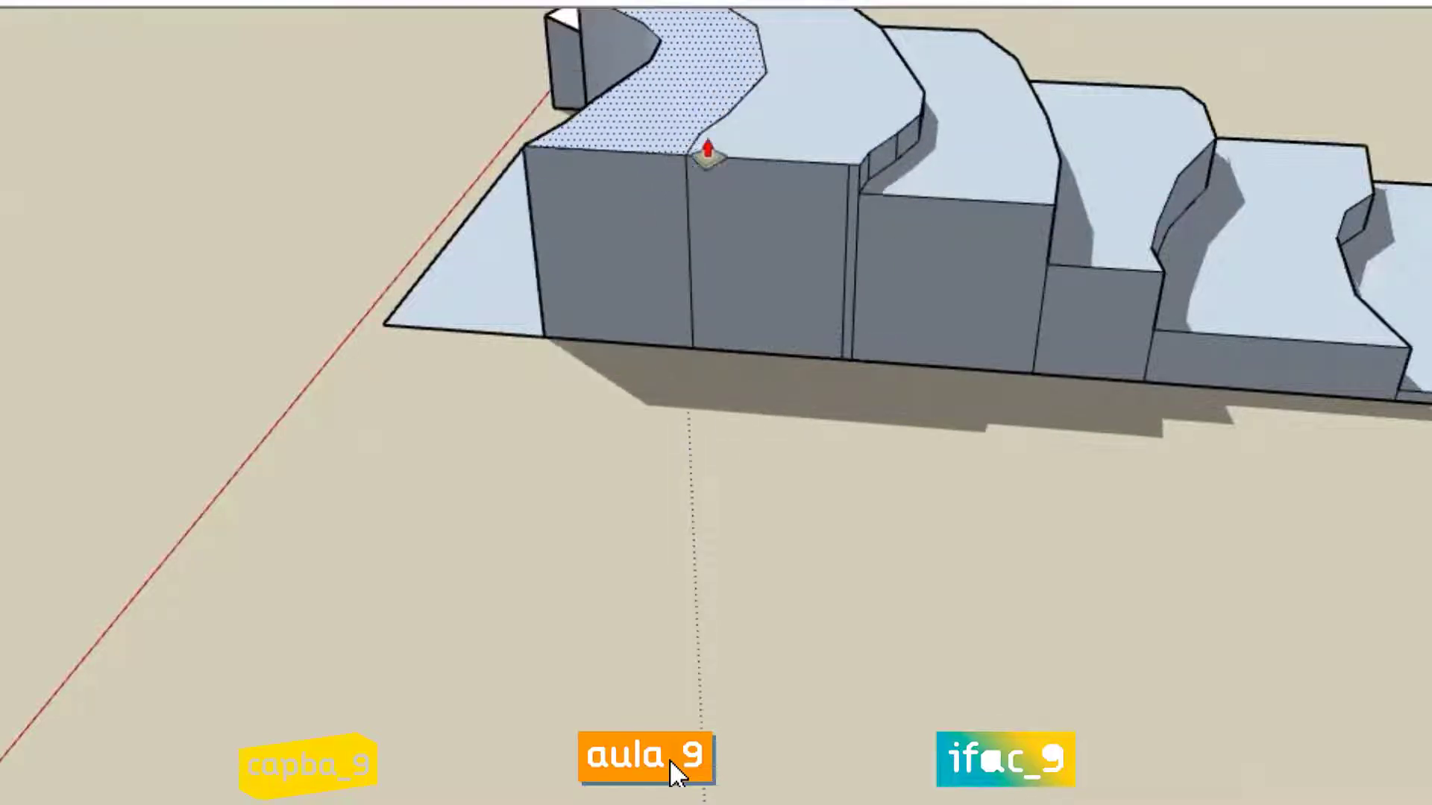
{"action": "scroll", "coordinate": [722, 153], "scroll_direction": "down", "scroll_amount": 2}
{"action": "left_click", "coordinate": [721, 152]}
{"action": "left_click", "coordinate": [723, 154]}
{"action": "left_click", "coordinate": [730, 108]}
Step: Push/Pull the last flat strip to the sixth strip's height and raise it one more level as the highest terrace
{"action": "left_click", "coordinate": [517, 262]}
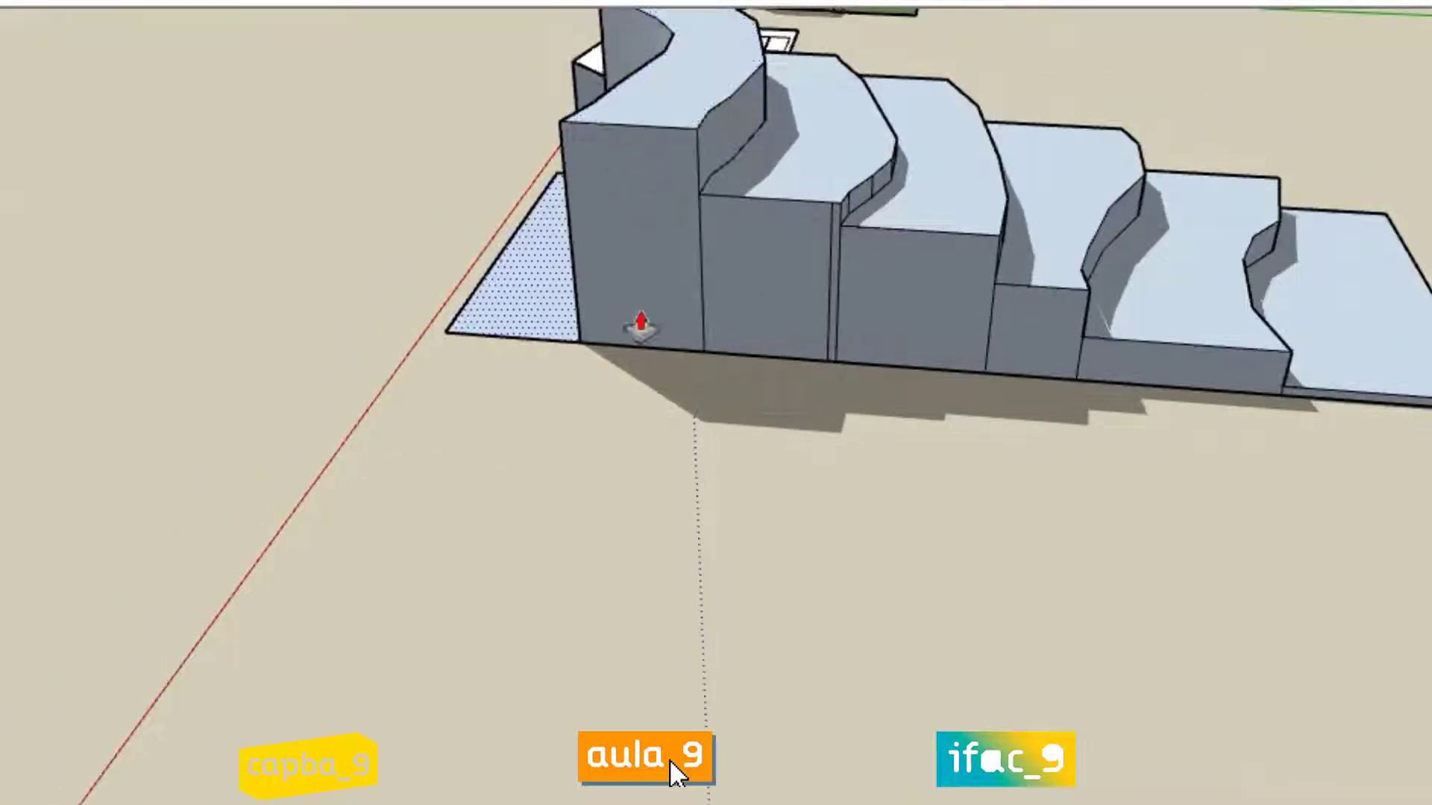
{"action": "scroll", "coordinate": [876, 599], "scroll_direction": "down", "scroll_amount": 1}
{"action": "left_click", "coordinate": [642, 108]}
{"action": "scroll", "coordinate": [644, 104], "scroll_direction": "up", "scroll_amount": 2}
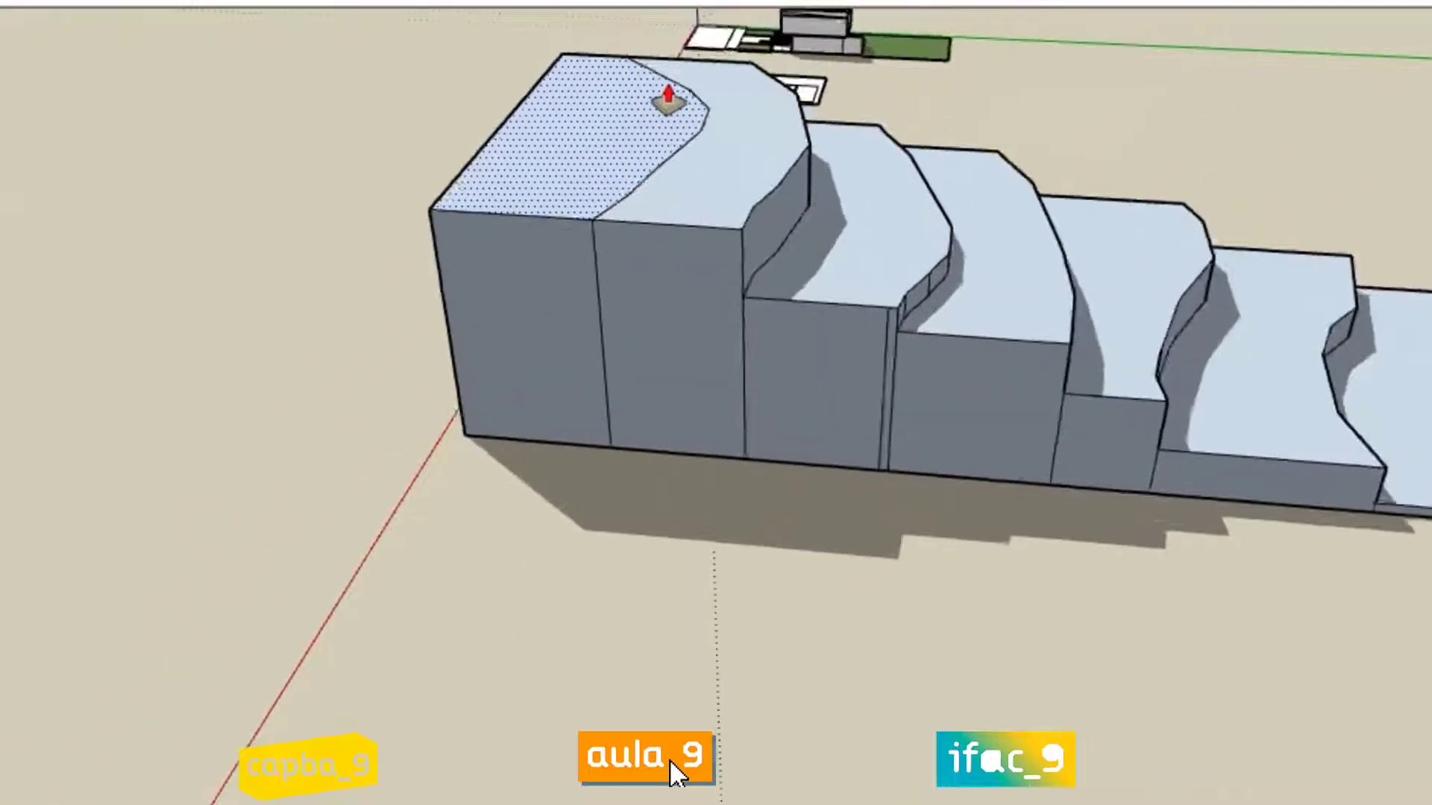
{"action": "left_click", "coordinate": [774, 158]}
{"action": "left_click", "coordinate": [772, 171]}
{"action": "key", "text": "space"}
{"action": "scroll", "coordinate": [479, 279], "scroll_direction": "down", "scroll_amount": 2}
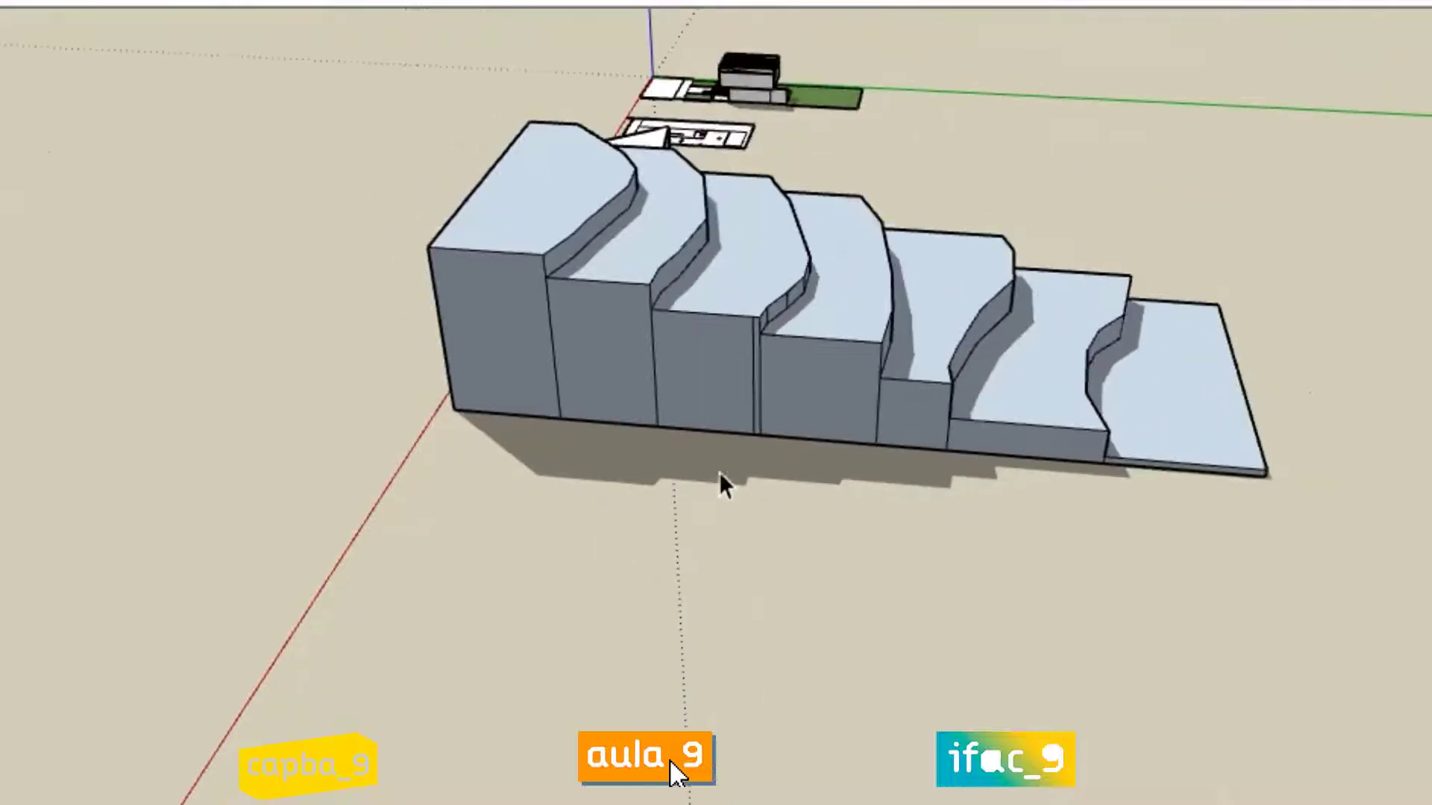
Step: Thicken the low end slab with Push/Pull and raise the adjacent second terrace by the same distance
{"action": "middle_click_drag", "start_coordinate": [919, 416], "coordinate": [789, 479]}
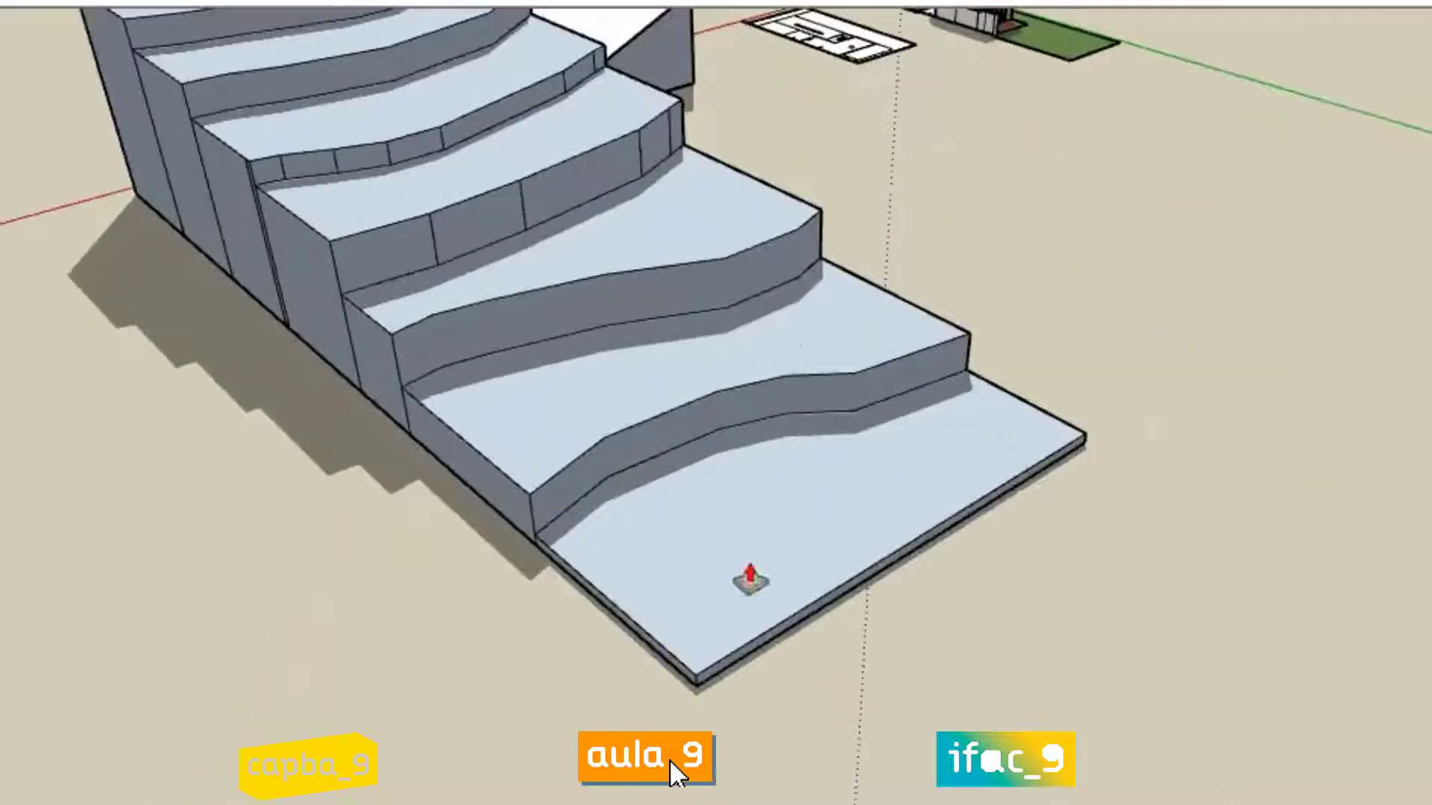
{"action": "left_click", "coordinate": [735, 521]}
{"action": "left_click", "coordinate": [732, 512]}
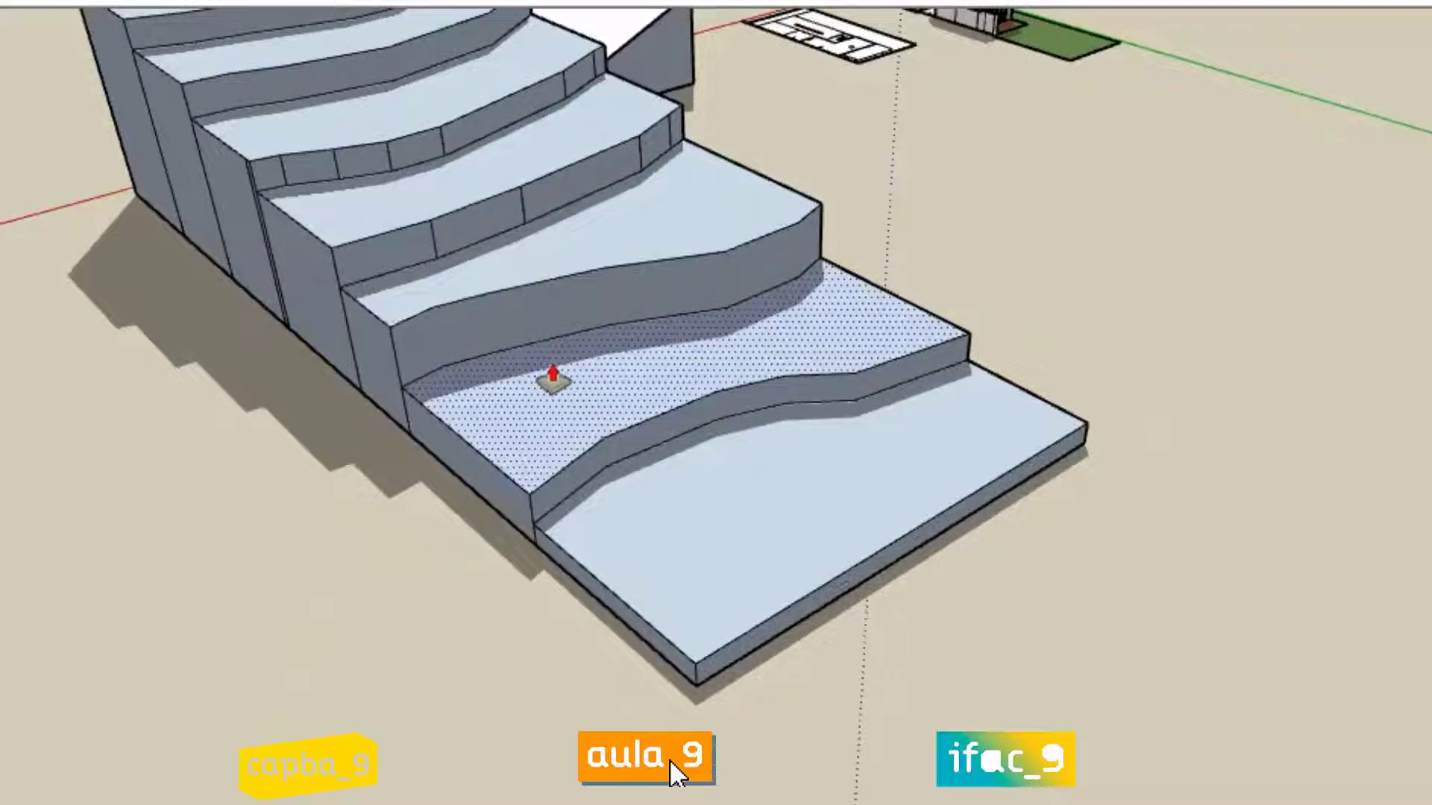
{"action": "double_click", "coordinate": [546, 379]}
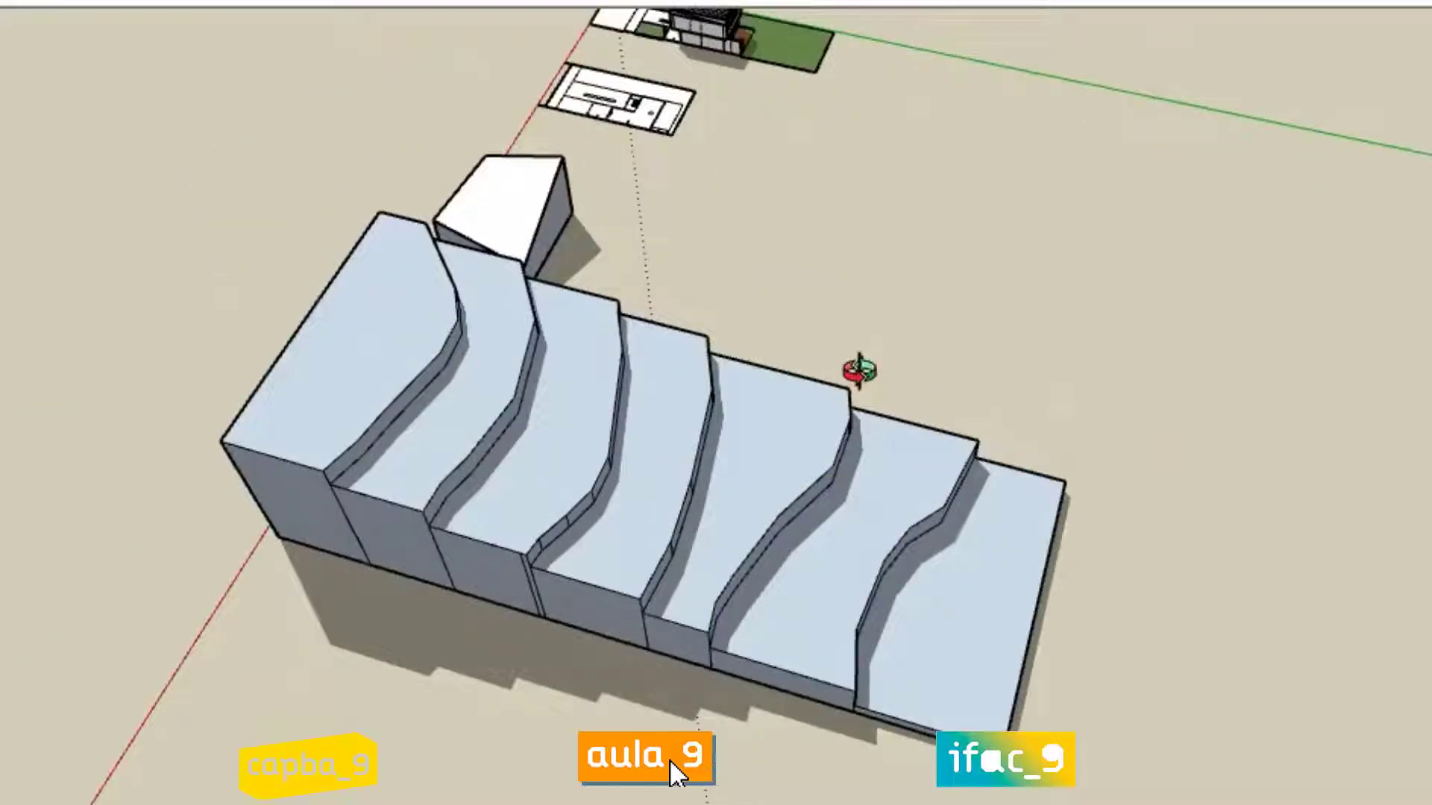
Step: Examine the stepped terrain from its high end, from above and from its low end to compare the terrace levels
{"action": "middle_click_drag", "start_coordinate": [853, 371], "coordinate": [1106, 394]}
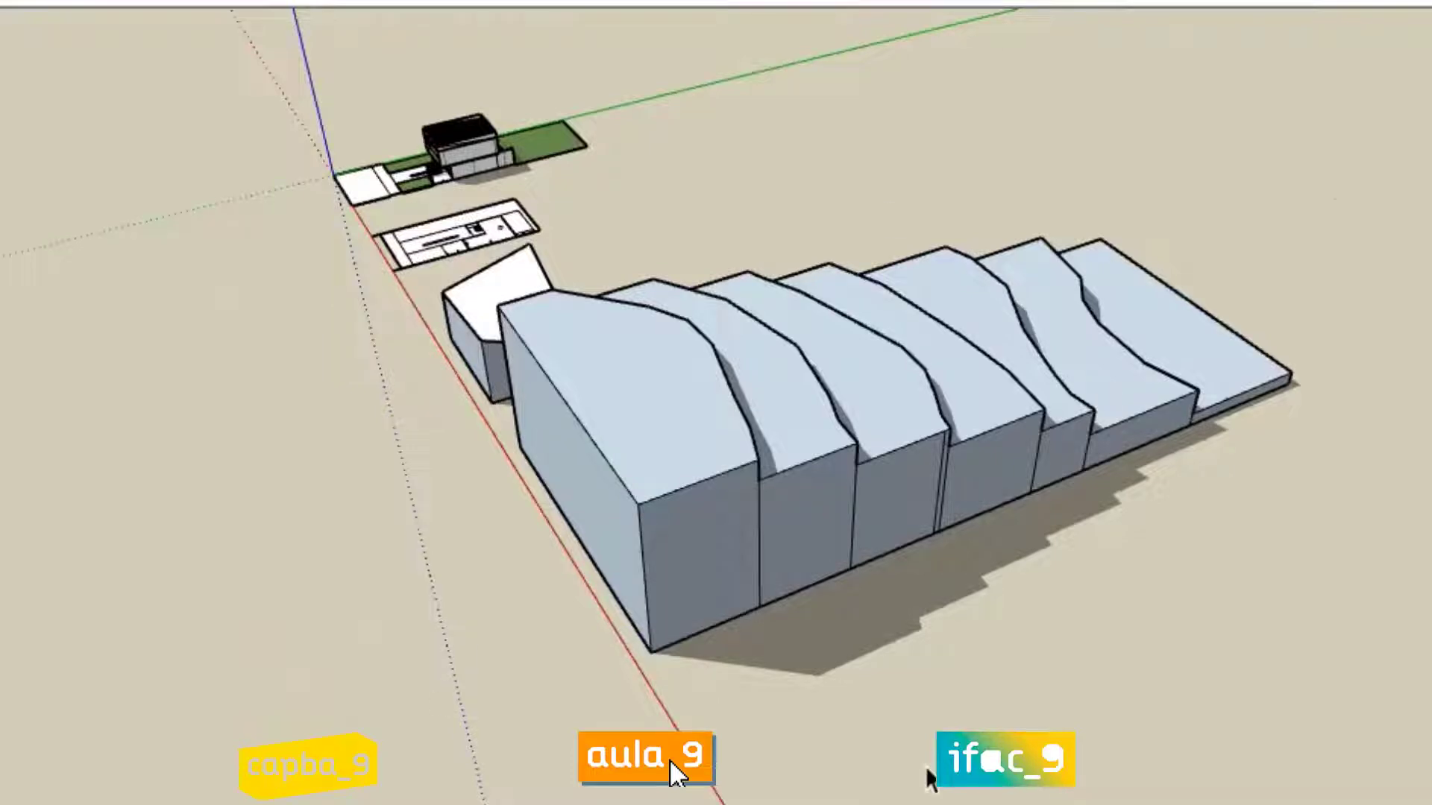
{"action": "mouse_move", "coordinate": [1126, 438]}
{"action": "middle_mouse_down"}
{"action": "mouse_move", "coordinate": [911, 437]}
{"action": "mouse_move", "coordinate": [1141, 480]}
{"action": "mouse_move", "coordinate": [1016, 522]}
{"action": "mouse_move", "coordinate": [1028, 539]}
{"action": "middle_mouse_up"}
{"action": "scroll", "coordinate": [1339, 324], "scroll_direction": "up", "scroll_amount": 3}
{"action": "scroll", "coordinate": [986, 274], "scroll_direction": "up", "scroll_amount": 1}
{"action": "scroll", "coordinate": [833, 686], "scroll_direction": "down", "scroll_amount": 1}
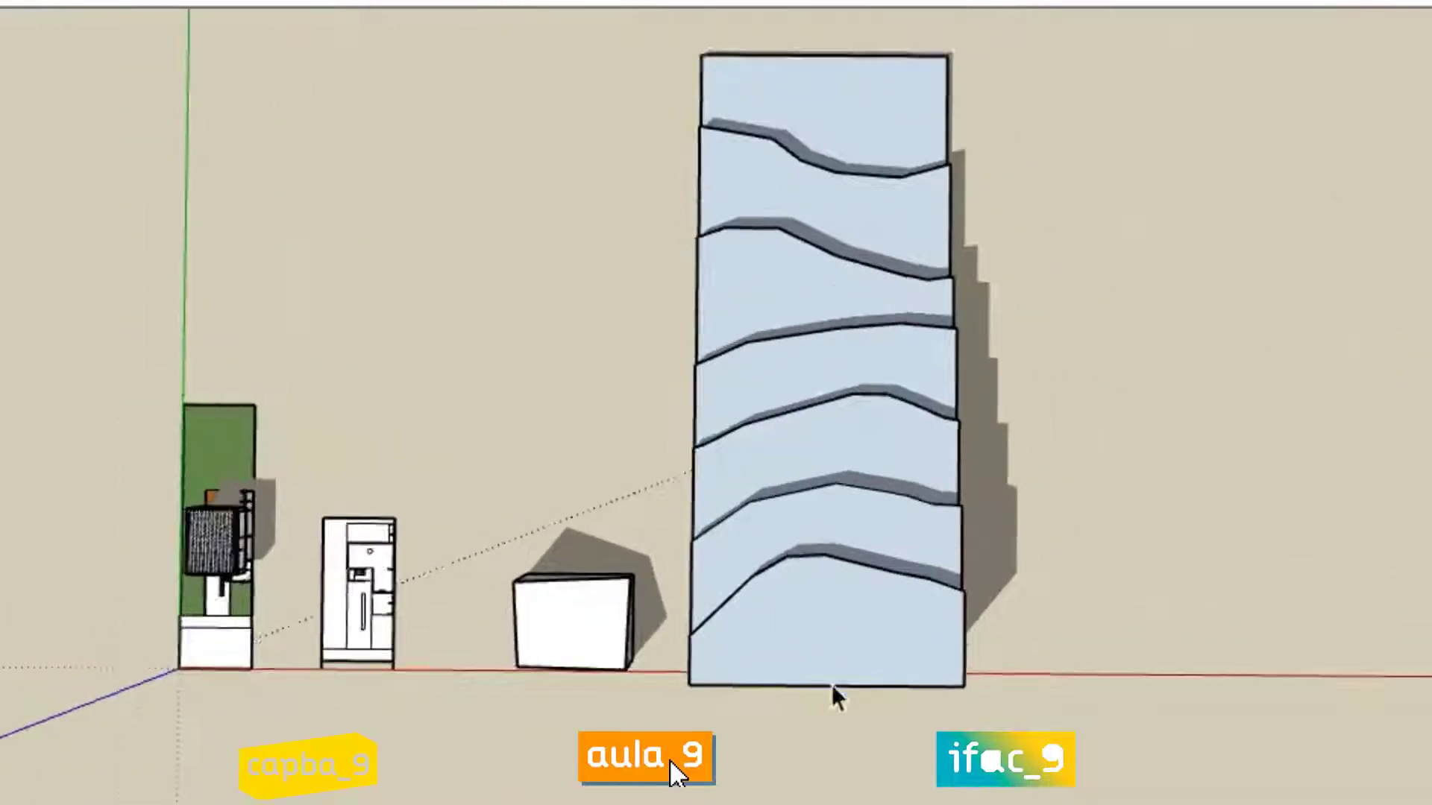
{"action": "scroll", "coordinate": [833, 697], "scroll_direction": "up", "scroll_amount": 1}
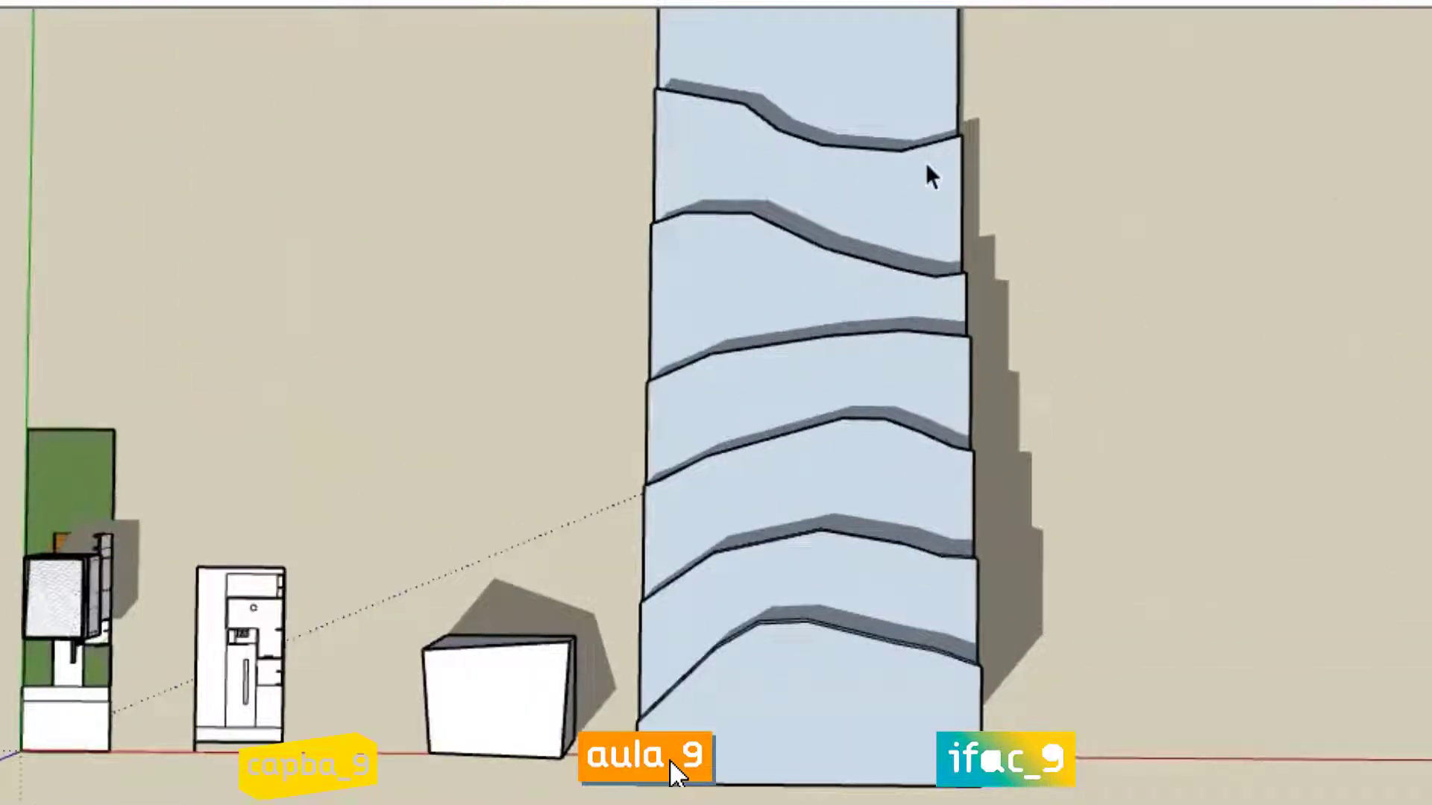
{"action": "scroll", "coordinate": [904, 368], "scroll_direction": "down", "scroll_amount": 3}
{"action": "mouse_move", "coordinate": [904, 367]}
{"action": "middle_mouse_down"}
{"action": "mouse_move", "coordinate": [991, 448]}
{"action": "mouse_move", "coordinate": [873, 479]}
{"action": "mouse_move", "coordinate": [660, 370]}
{"action": "mouse_move", "coordinate": [640, 333]}
{"action": "middle_mouse_up"}
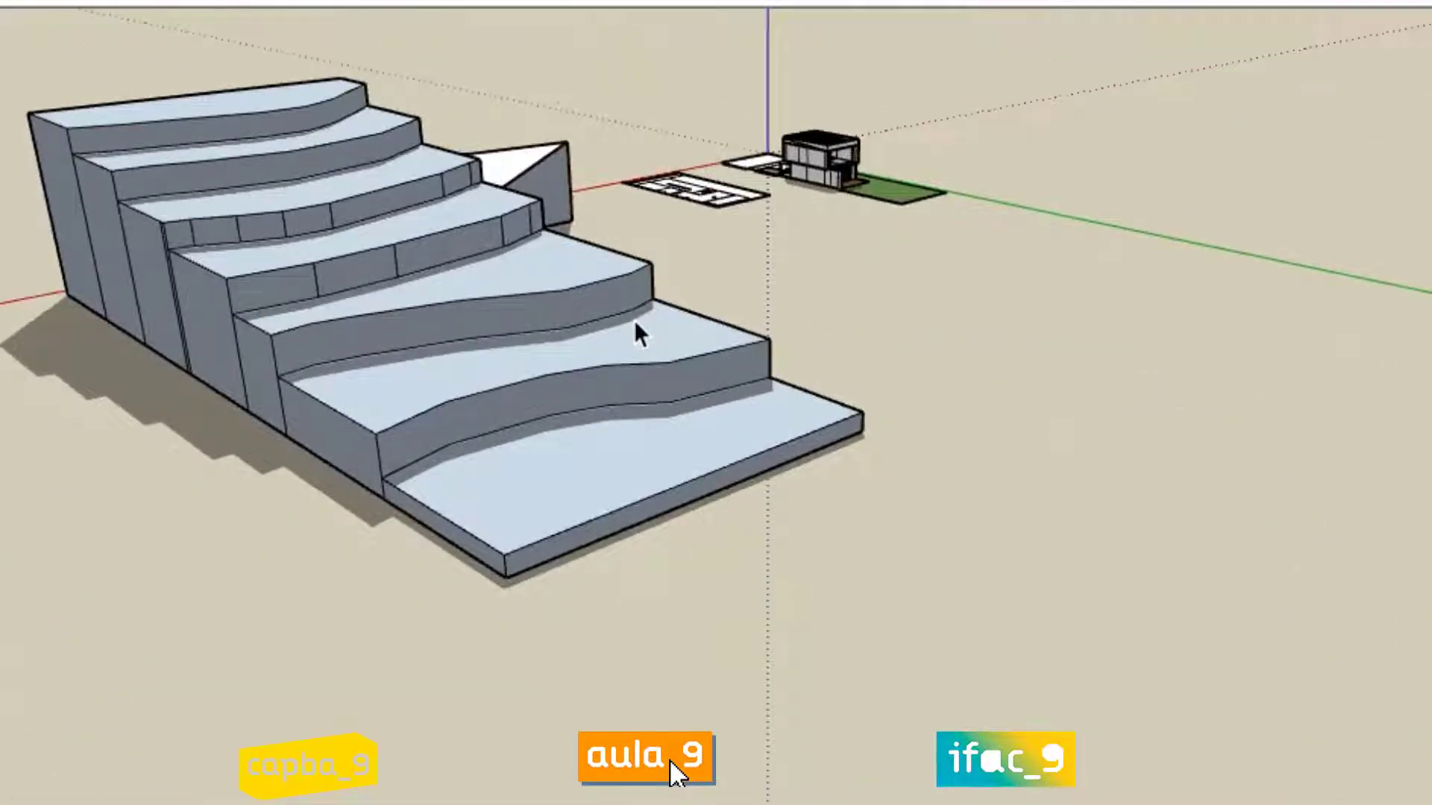
{"action": "scroll", "coordinate": [836, 453], "scroll_direction": "down", "scroll_amount": 3}
{"action": "middle_click_drag", "start_coordinate": [836, 454], "coordinate": [655, 433]}
{"action": "scroll", "coordinate": [444, 231], "scroll_direction": "up", "scroll_amount": 3}
{"action": "middle_click_drag", "start_coordinate": [501, 528], "coordinate": [240, 288]}
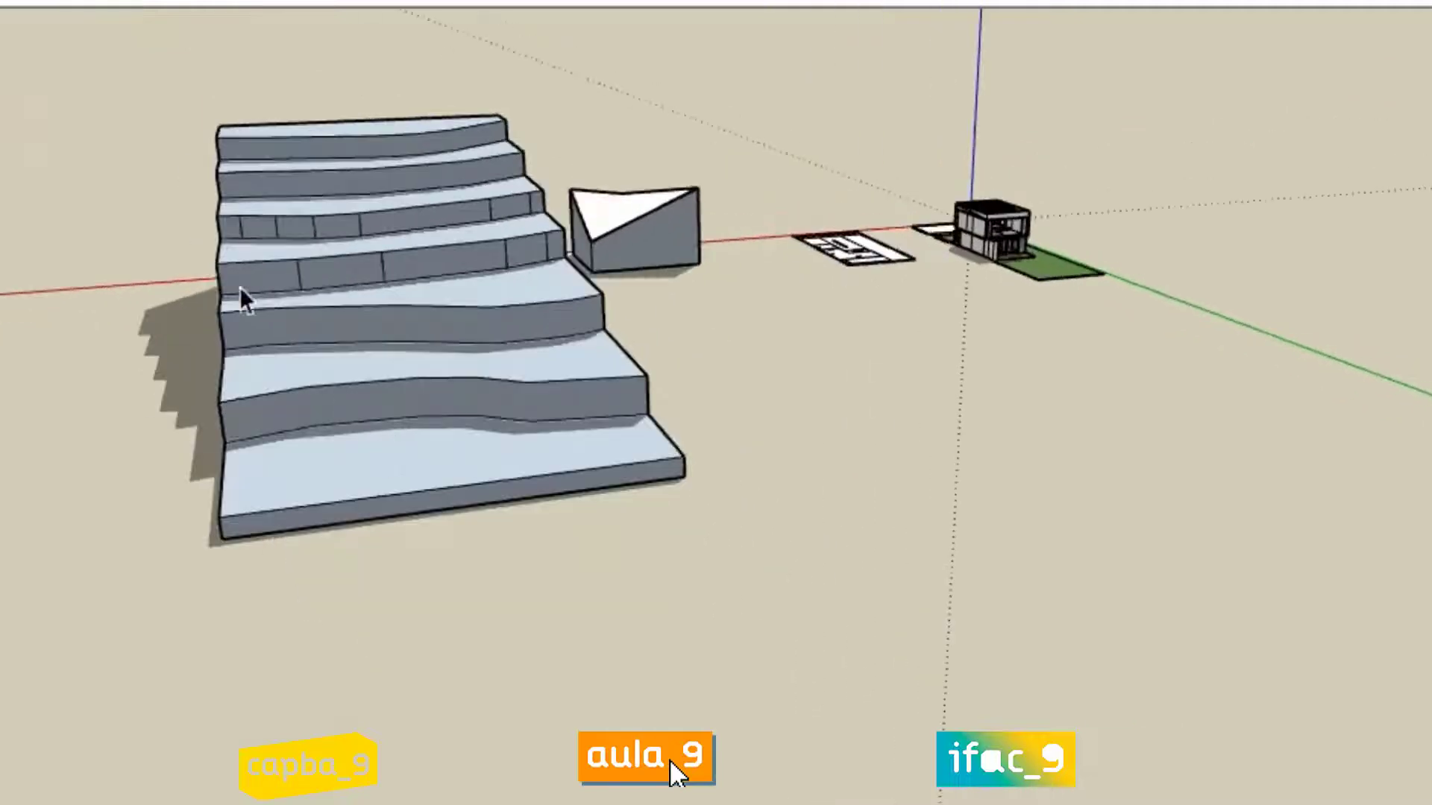
{"action": "scroll", "coordinate": [241, 289], "scroll_direction": "up", "scroll_amount": 3}
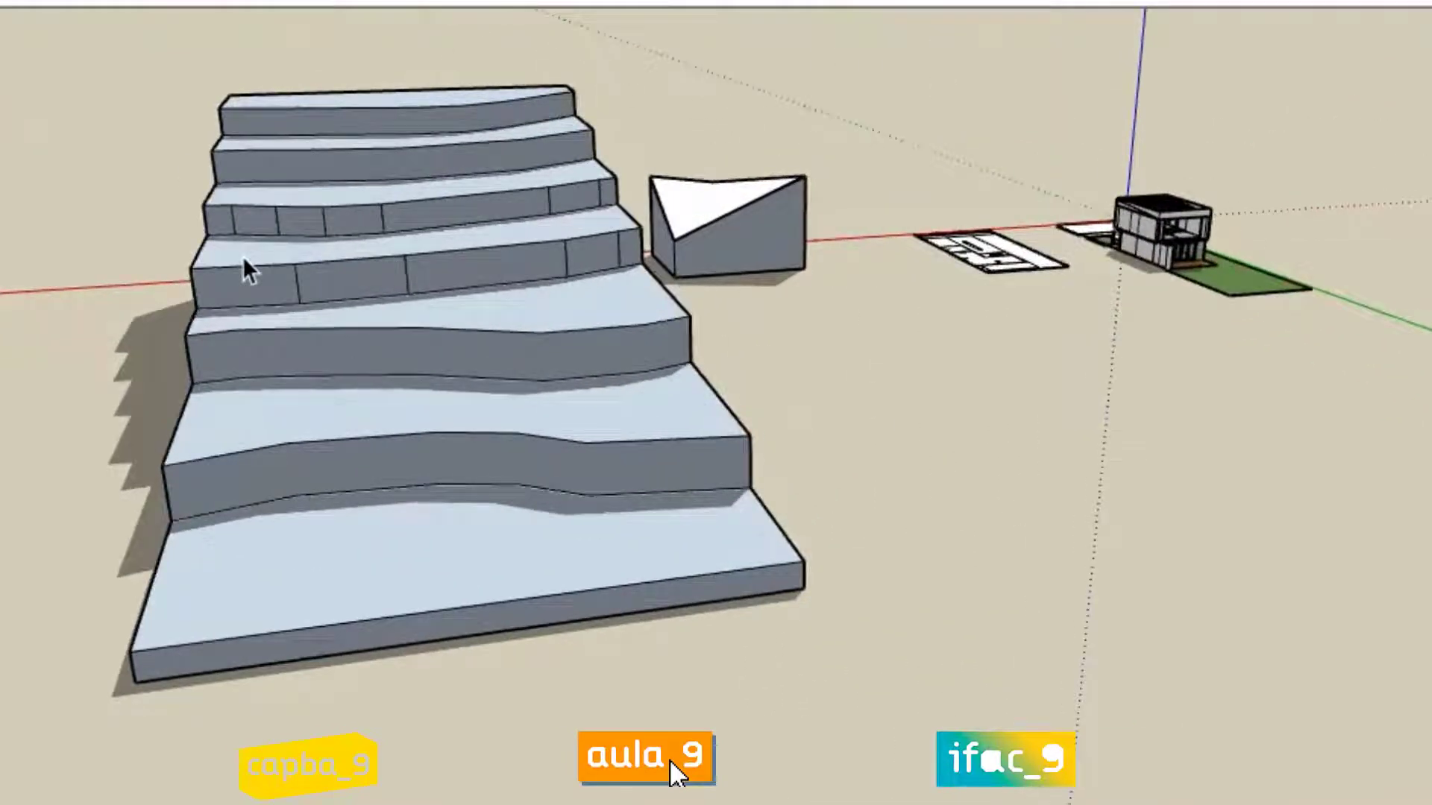
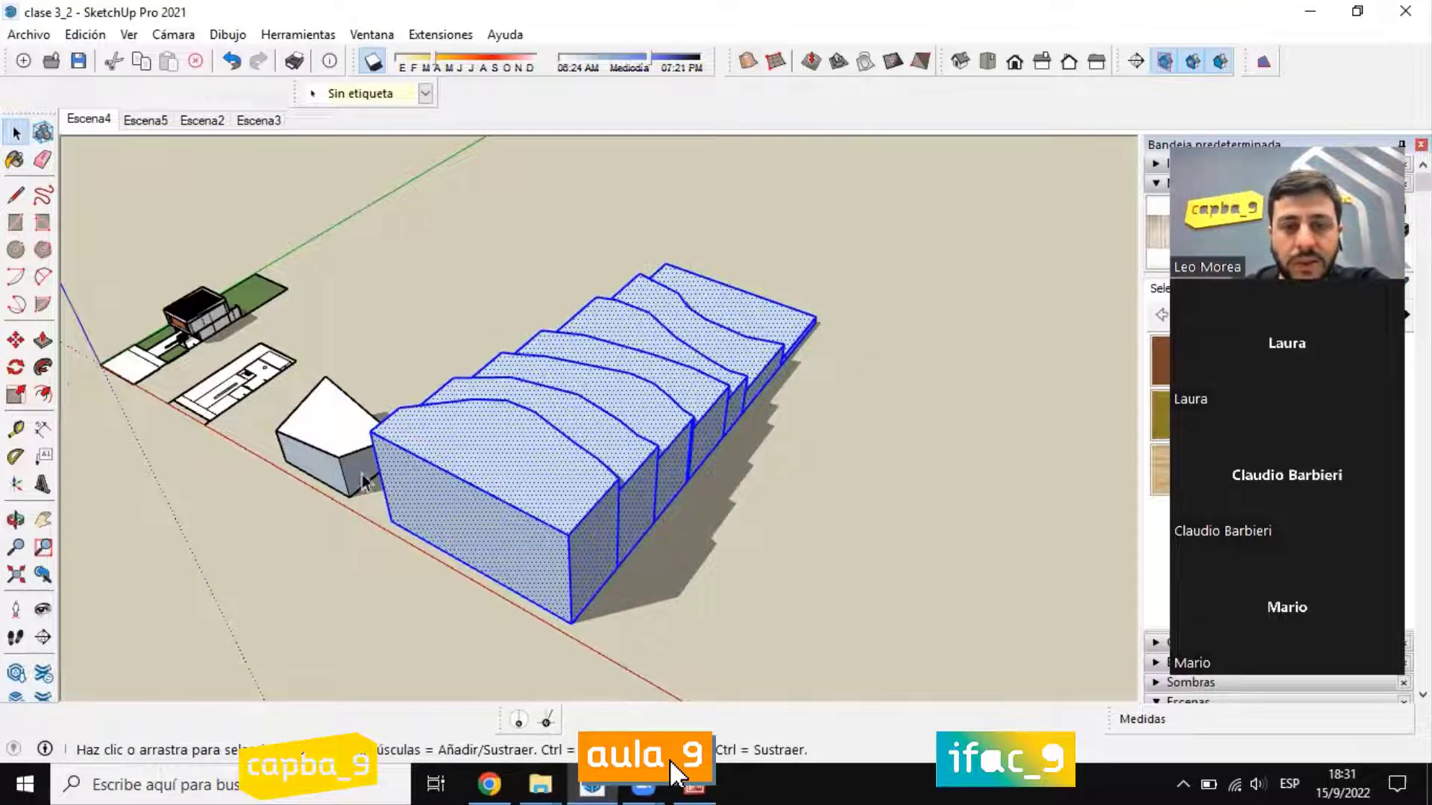
Step: Generate a sloping terrain surface over the selected stepped terraces with the Desde contornos (From Contours) tool
{"action": "middle_click_drag", "start_coordinate": [611, 492], "coordinate": [438, 419]}
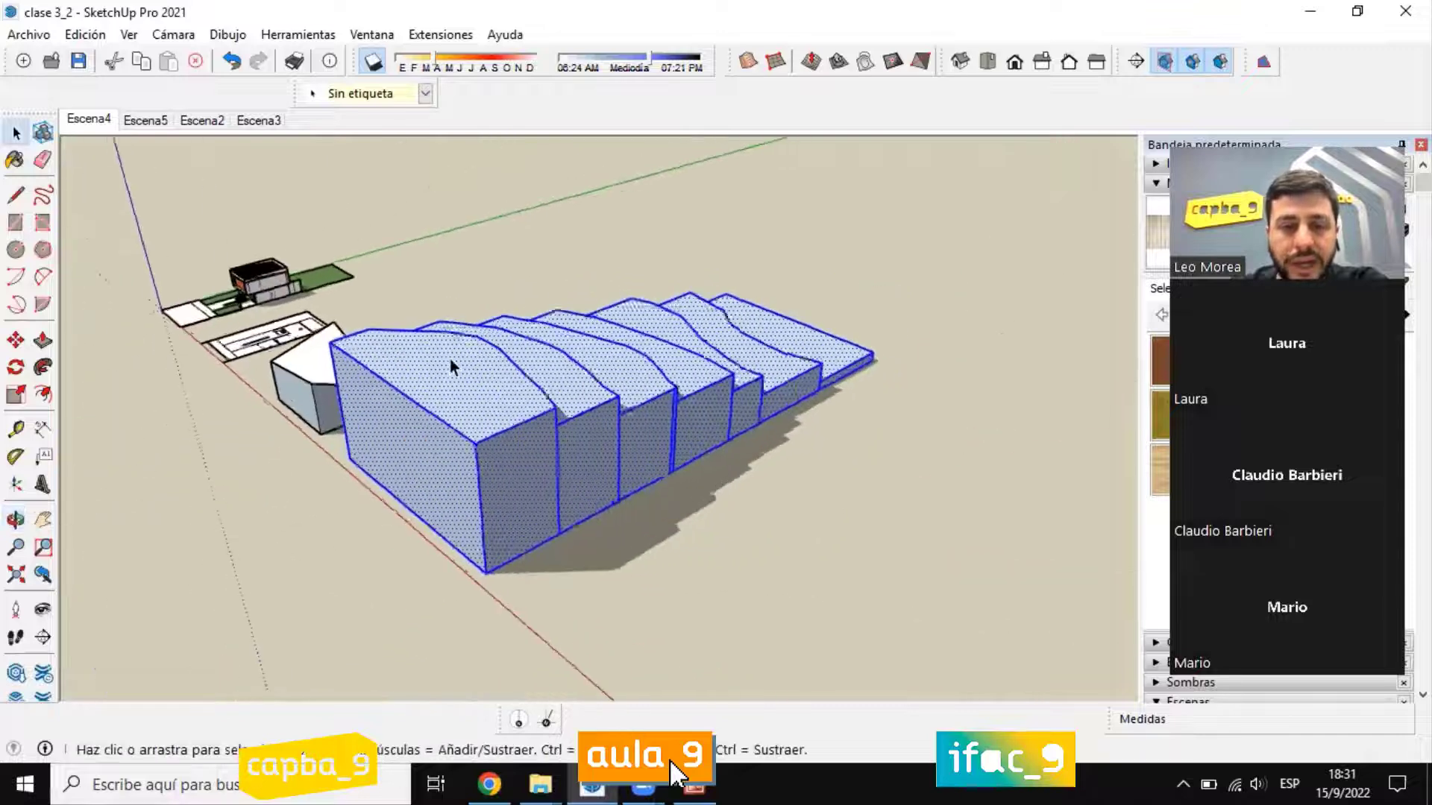
{"action": "scroll", "coordinate": [449, 360], "scroll_direction": "up", "scroll_amount": 1}
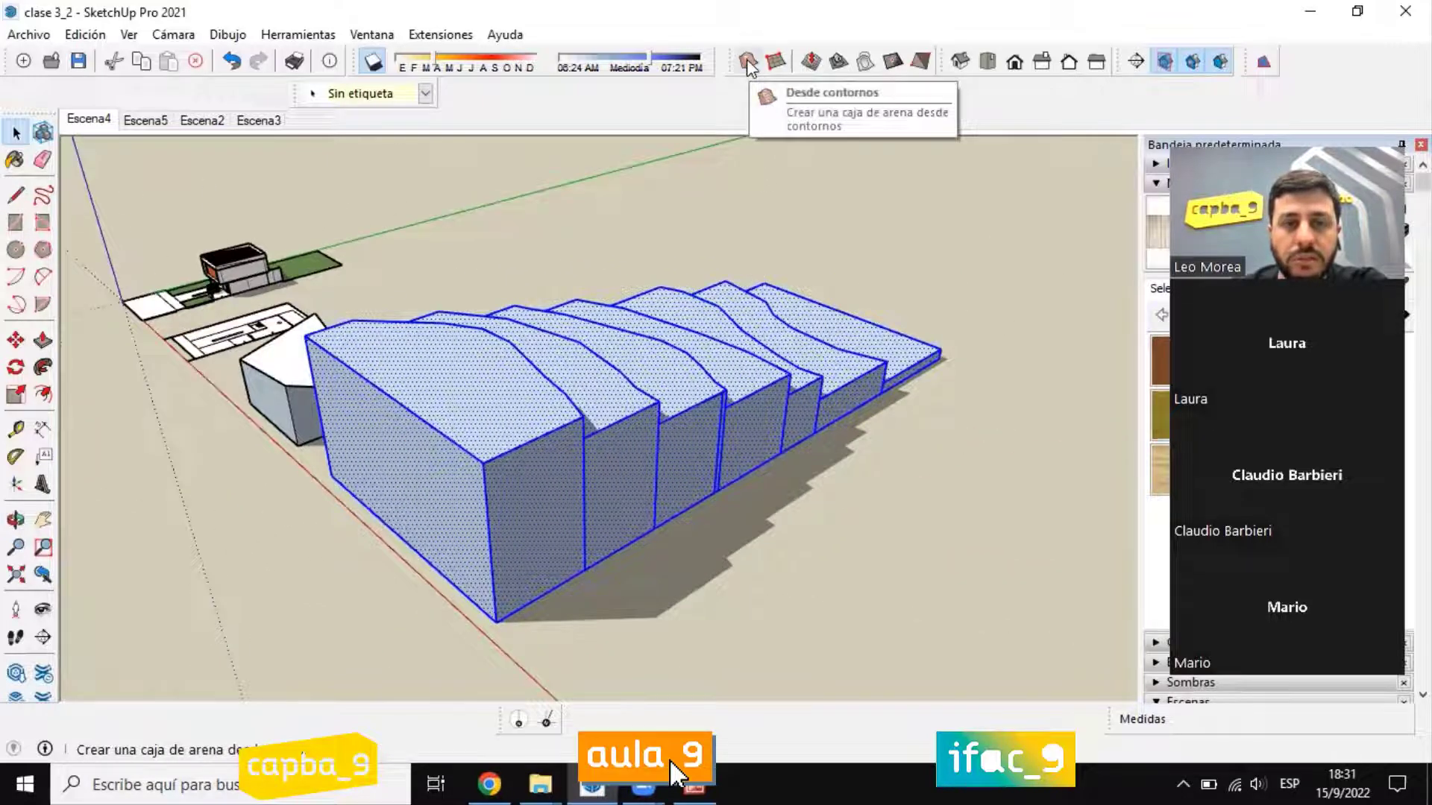
{"action": "left_click", "coordinate": [943, 406]}
{"action": "middle_click_drag", "start_coordinate": [947, 406], "coordinate": [328, 259]}
{"action": "scroll", "coordinate": [328, 259], "scroll_direction": "up", "scroll_amount": 2}
{"action": "left_click", "coordinate": [329, 259]}
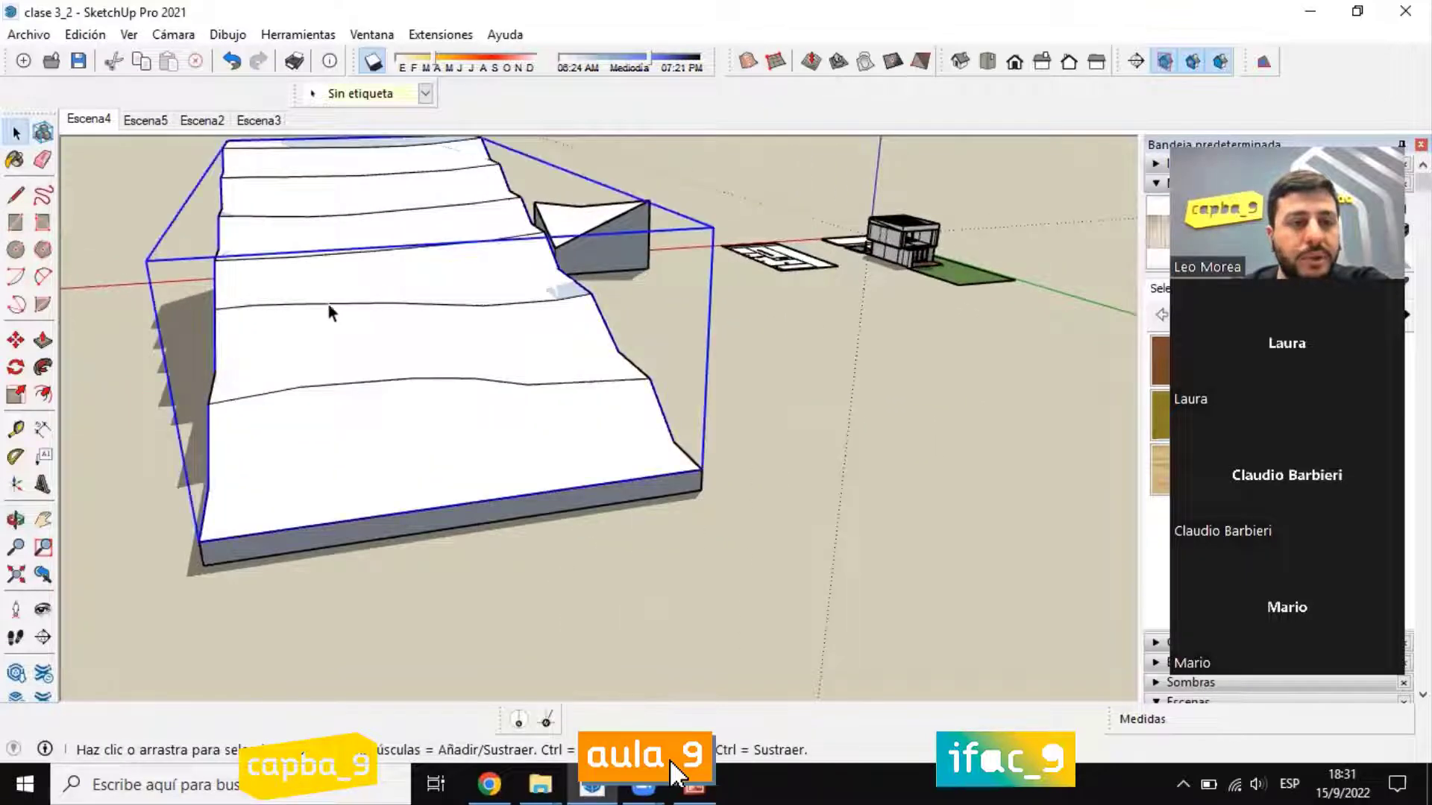
{"action": "middle_click_drag", "start_coordinate": [333, 308], "coordinate": [454, 525]}
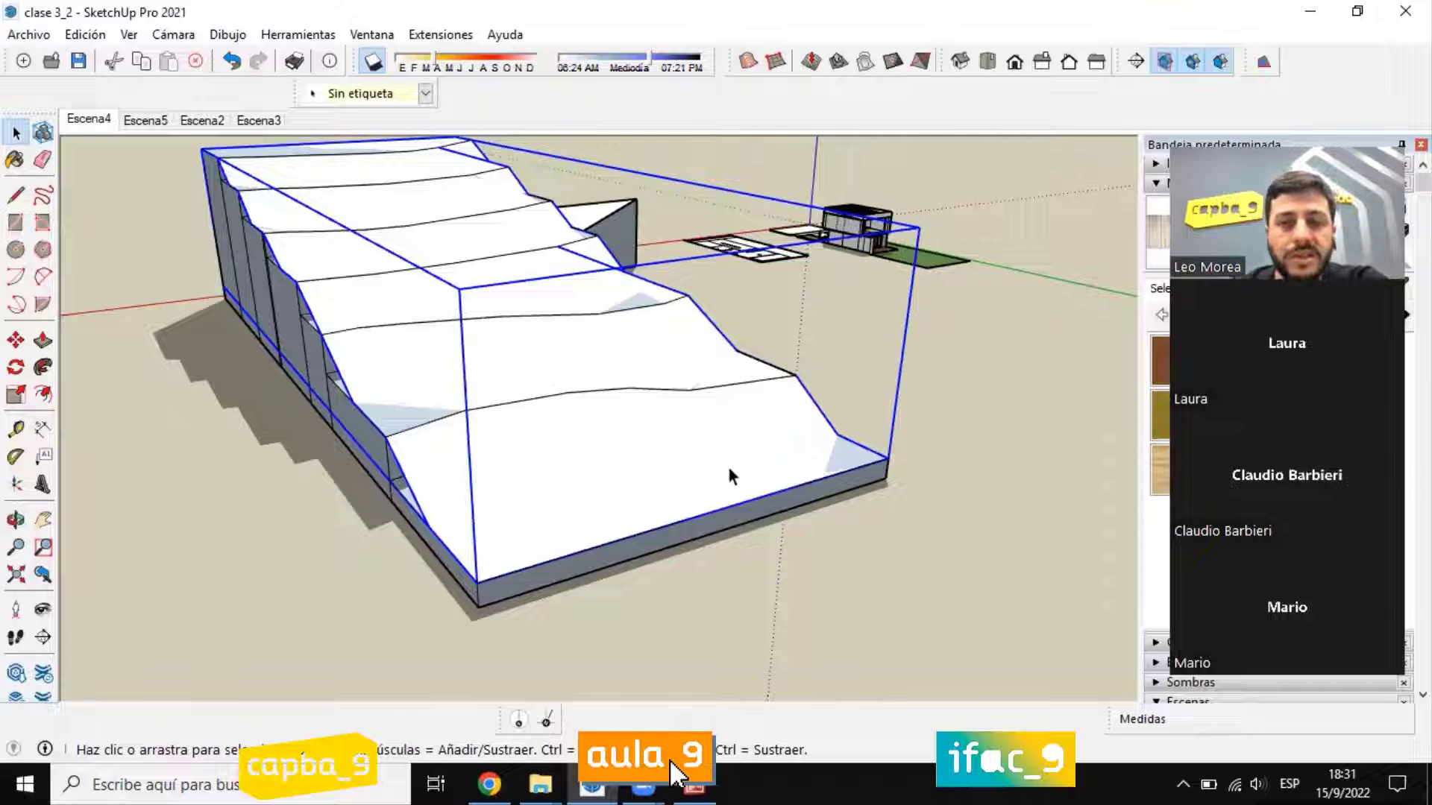
Step: Move the generated surface straight up by about 25.5 m, clear of the terraces, and deselect it
{"action": "left_click", "coordinate": [15, 340]}
{"action": "scroll", "coordinate": [585, 463], "scroll_direction": "down", "scroll_amount": 3}
{"action": "middle_click_drag", "start_coordinate": [585, 462], "coordinate": [432, 388]}
{"action": "scroll", "coordinate": [479, 320], "scroll_direction": "down", "scroll_amount": 2}
{"action": "scroll", "coordinate": [404, 189], "scroll_direction": "up", "scroll_amount": 4}
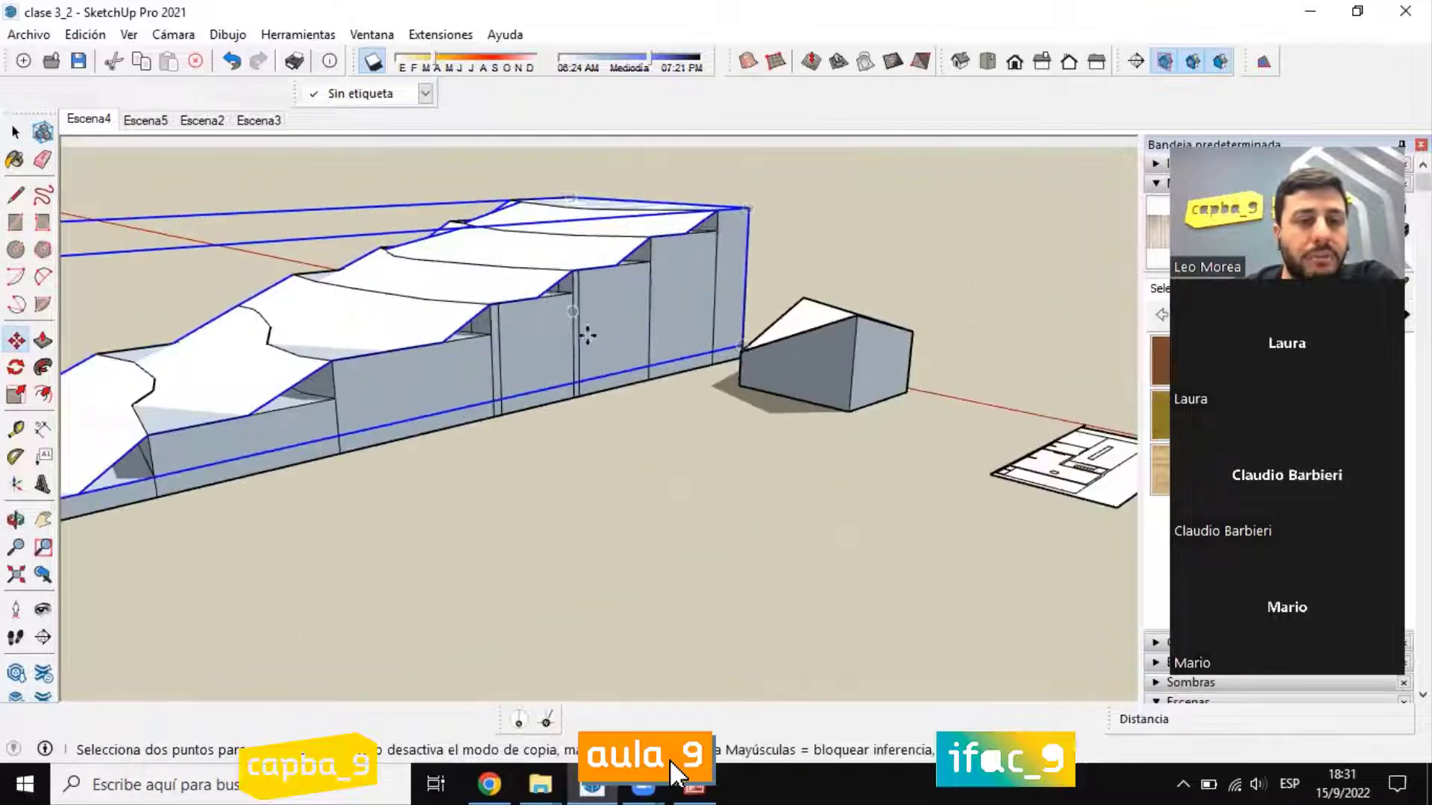
{"action": "left_click", "coordinate": [553, 354]}
{"action": "scroll", "coordinate": [553, 350], "scroll_direction": "down", "scroll_amount": 2}
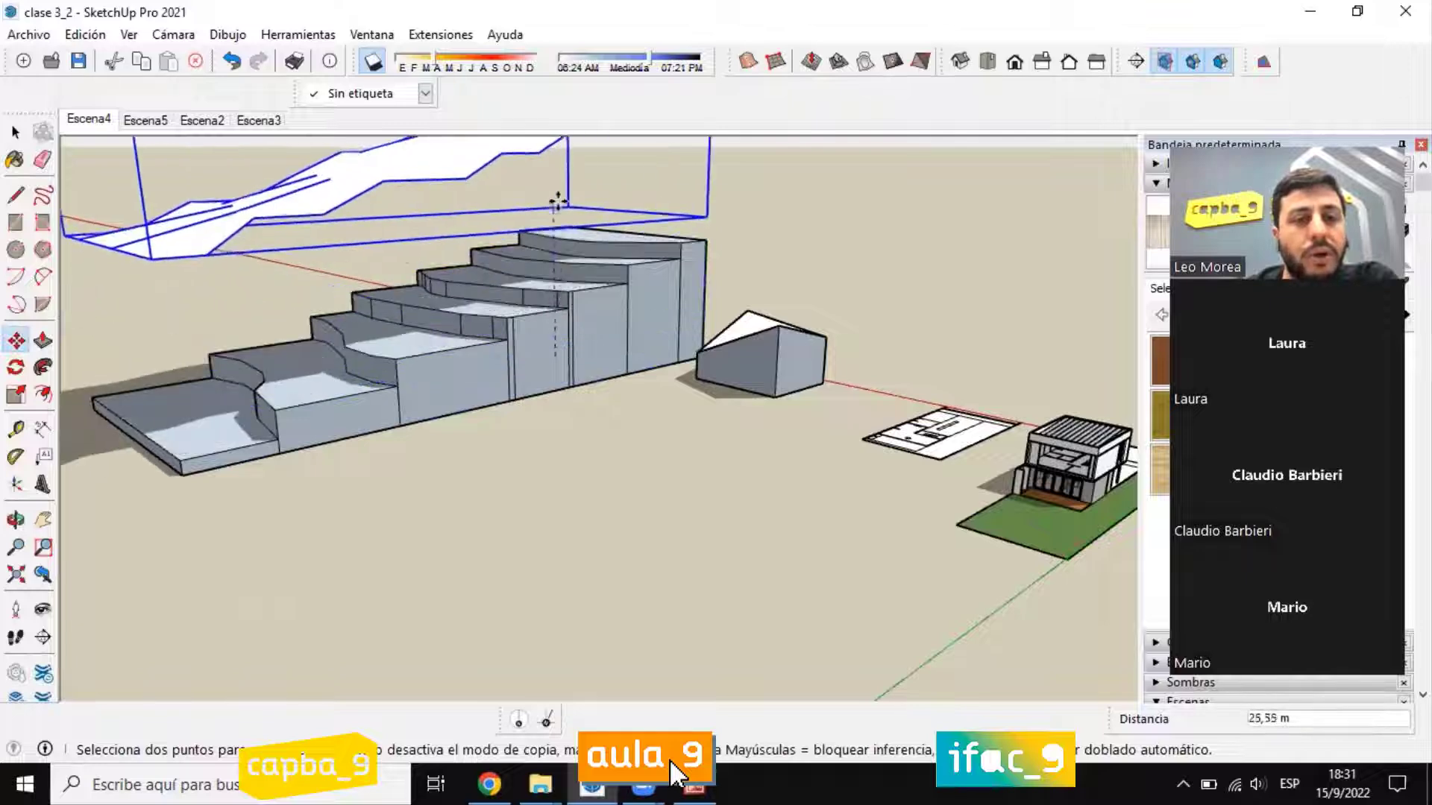
{"action": "left_click", "coordinate": [557, 196]}
{"action": "left_click", "coordinate": [15, 132]}
{"action": "left_click", "coordinate": [422, 477]}
Step: Examine the raised terrain surface from its low end and from above, checking its slope and irregular side edges
{"action": "middle_click_drag", "start_coordinate": [422, 478], "coordinate": [502, 141]}
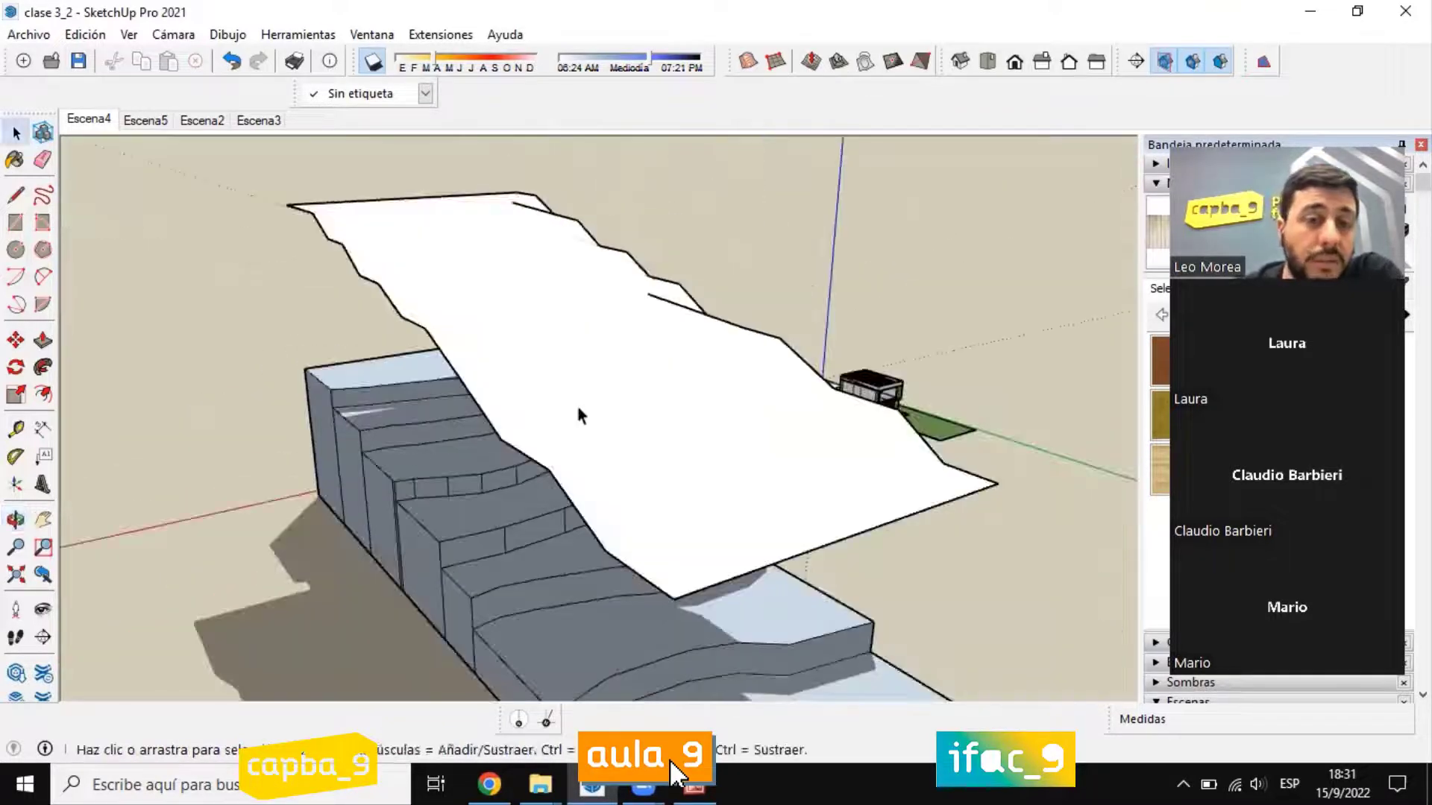
{"action": "middle_click_drag", "start_coordinate": [632, 457], "coordinate": [409, 271]}
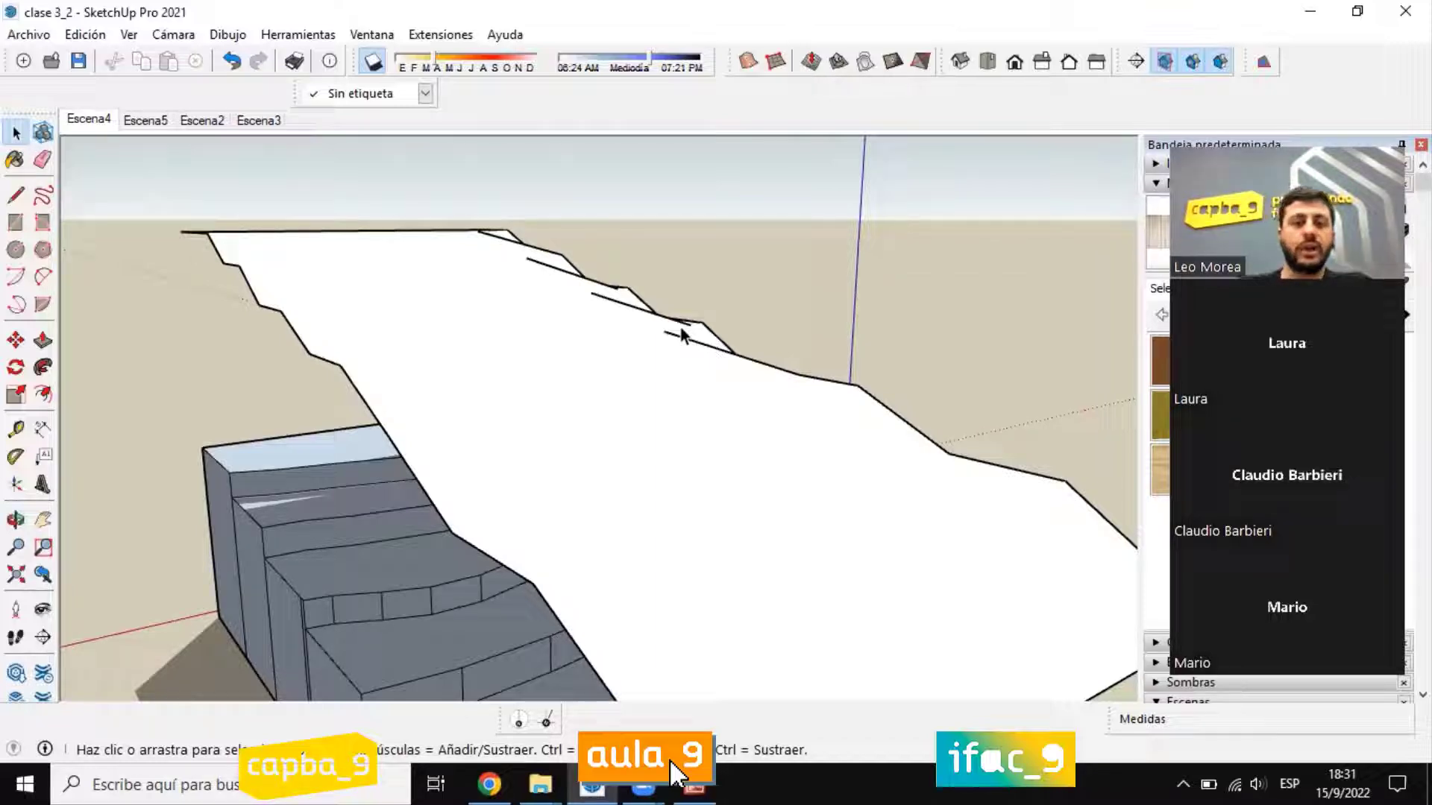
{"action": "scroll", "coordinate": [543, 433], "scroll_direction": "down", "scroll_amount": 4}
{"action": "mouse_move", "coordinate": [543, 433]}
{"action": "middle_mouse_down"}
{"action": "mouse_move", "coordinate": [696, 614]}
{"action": "mouse_move", "coordinate": [671, 641]}
{"action": "middle_mouse_up"}
{"action": "scroll", "coordinate": [656, 627], "scroll_direction": "down", "scroll_amount": 4}
{"action": "scroll", "coordinate": [655, 621], "scroll_direction": "up", "scroll_amount": 3}
{"action": "scroll", "coordinate": [654, 619], "scroll_direction": "up", "scroll_amount": 1}
{"action": "mouse_move", "coordinate": [615, 478]}
{"action": "middle_mouse_down"}
{"action": "mouse_move", "coordinate": [595, 435]}
{"action": "mouse_move", "coordinate": [395, 358]}
{"action": "middle_mouse_up"}
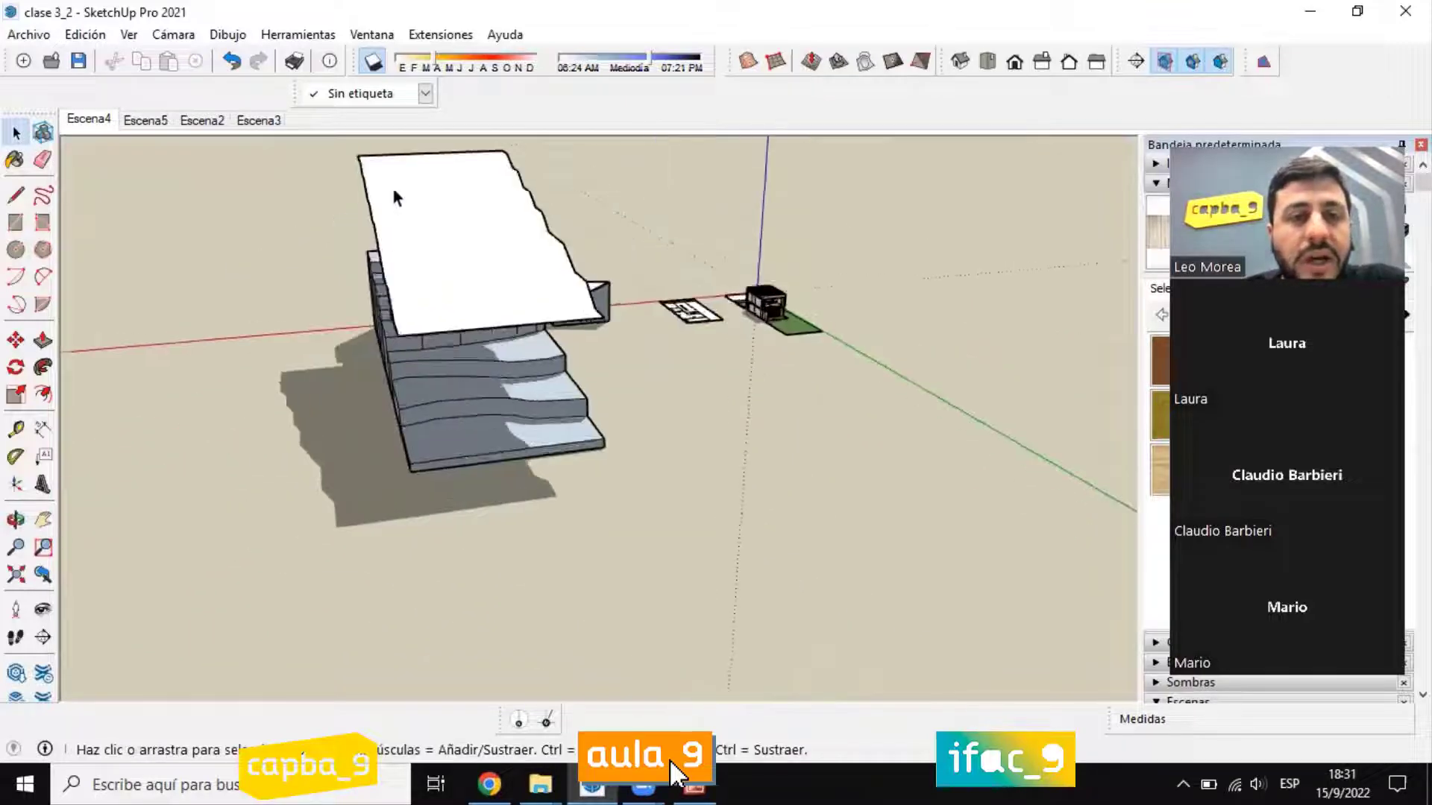
{"action": "scroll", "coordinate": [418, 175], "scroll_direction": "up", "scroll_amount": 5}
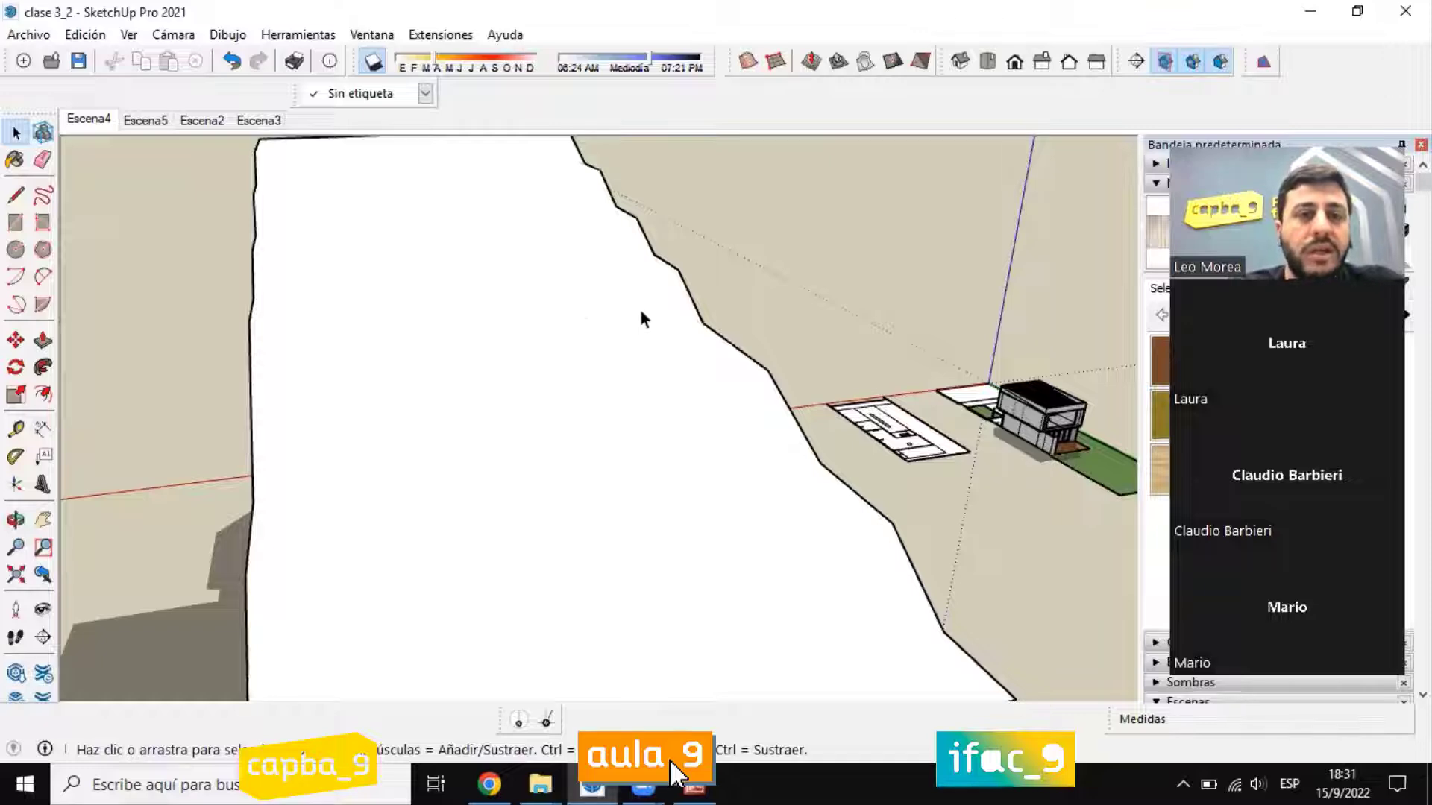
{"action": "scroll", "coordinate": [597, 395], "scroll_direction": "down", "scroll_amount": 5}
{"action": "mouse_move", "coordinate": [597, 395]}
{"action": "middle_mouse_down"}
{"action": "mouse_move", "coordinate": [457, 473]}
{"action": "mouse_move", "coordinate": [393, 473]}
{"action": "mouse_move", "coordinate": [536, 486]}
{"action": "mouse_move", "coordinate": [288, 440]}
{"action": "mouse_move", "coordinate": [254, 395]}
{"action": "middle_mouse_up"}
{"action": "scroll", "coordinate": [387, 249], "scroll_direction": "up", "scroll_amount": 3}
Step: Select the raised surface and compare its slope with the stepped terraces beneath it from the long side
{"action": "middle_click_drag", "start_coordinate": [387, 249], "coordinate": [477, 351]}
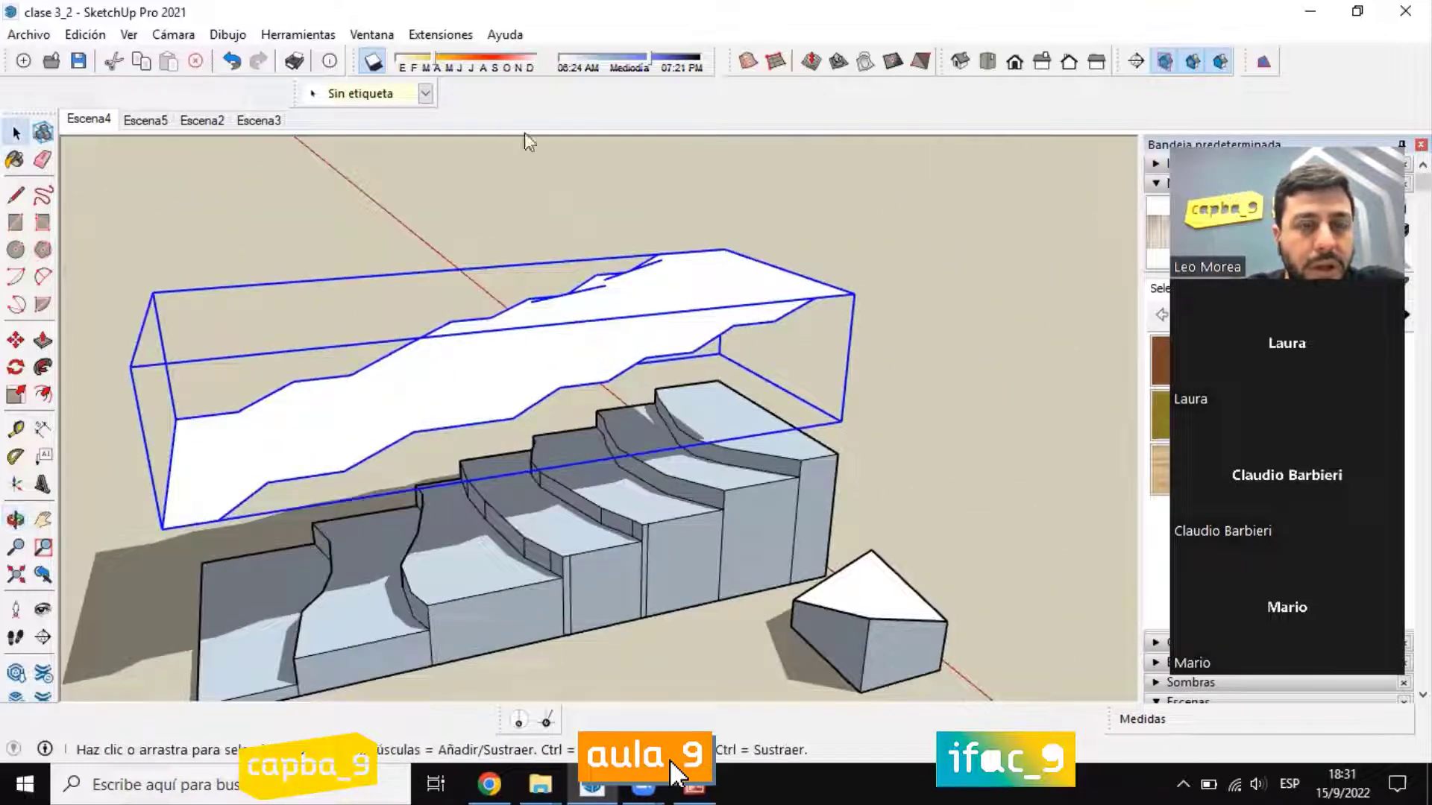
{"action": "middle_click_drag", "start_coordinate": [625, 470], "coordinate": [694, 452]}
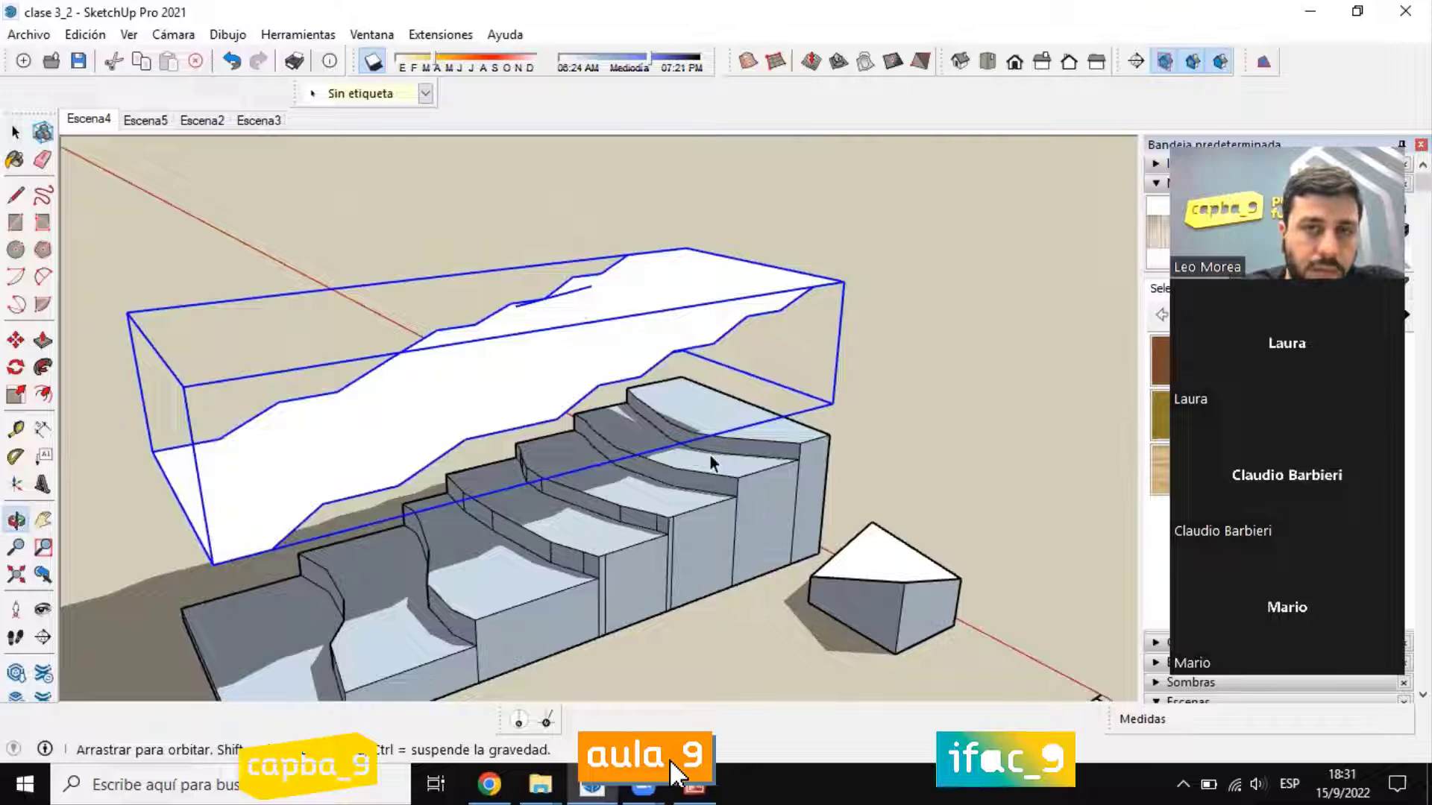
{"action": "middle_click_drag", "start_coordinate": [710, 455], "coordinate": [716, 456]}
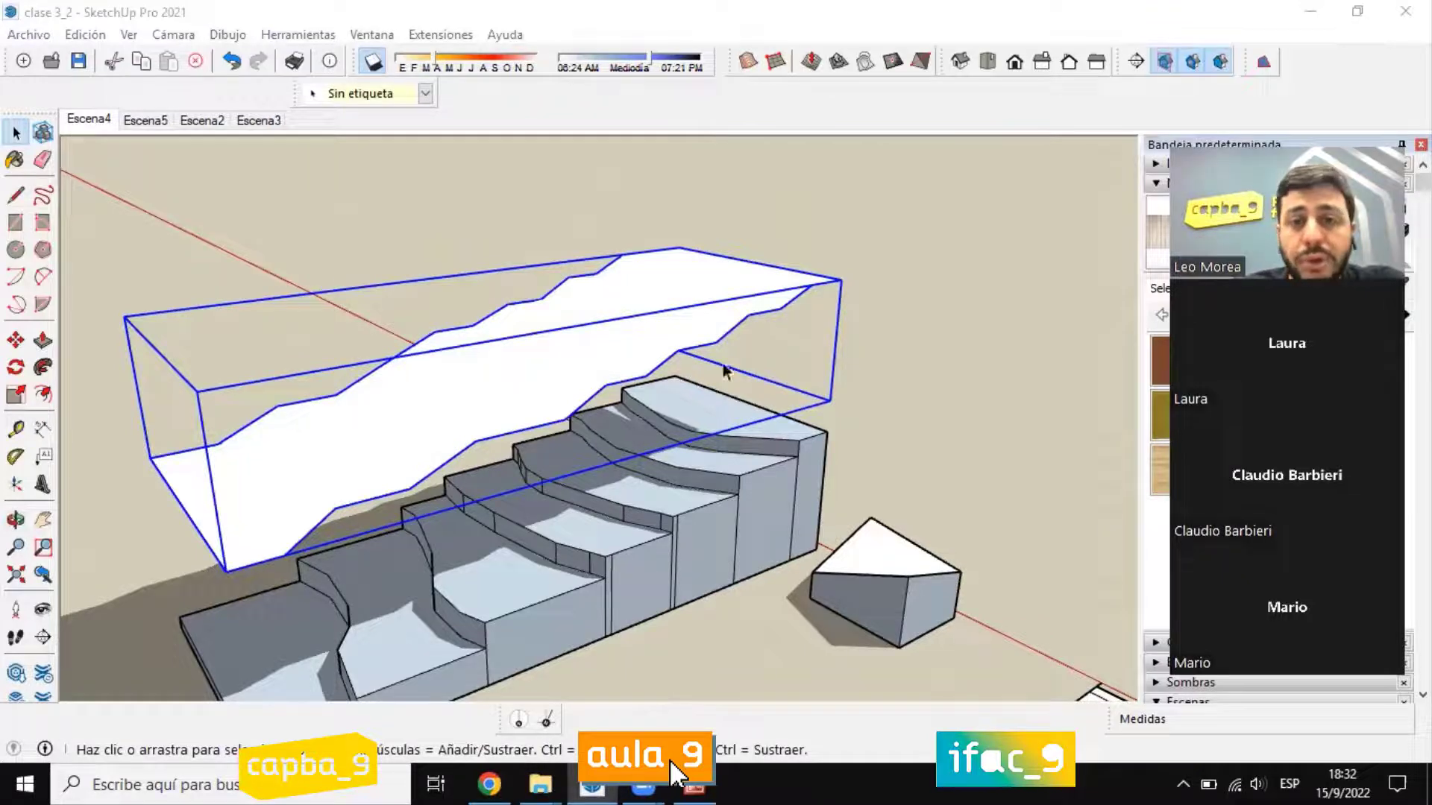
{"action": "scroll", "coordinate": [724, 371], "scroll_direction": "down", "scroll_amount": 2}
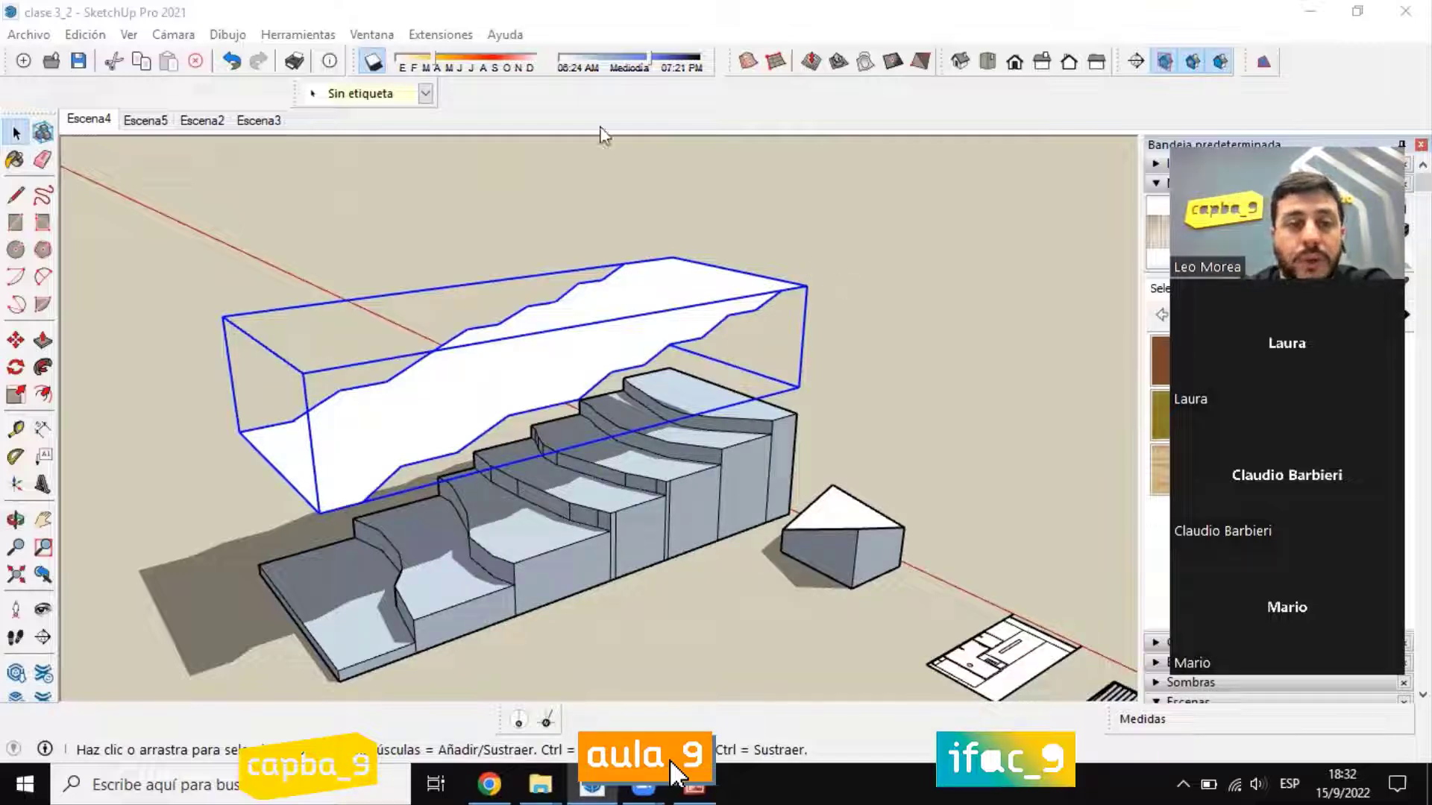
{"action": "middle_click_drag", "start_coordinate": [656, 444], "coordinate": [502, 585]}
{"action": "scroll", "coordinate": [377, 567], "scroll_direction": "up", "scroll_amount": 3}
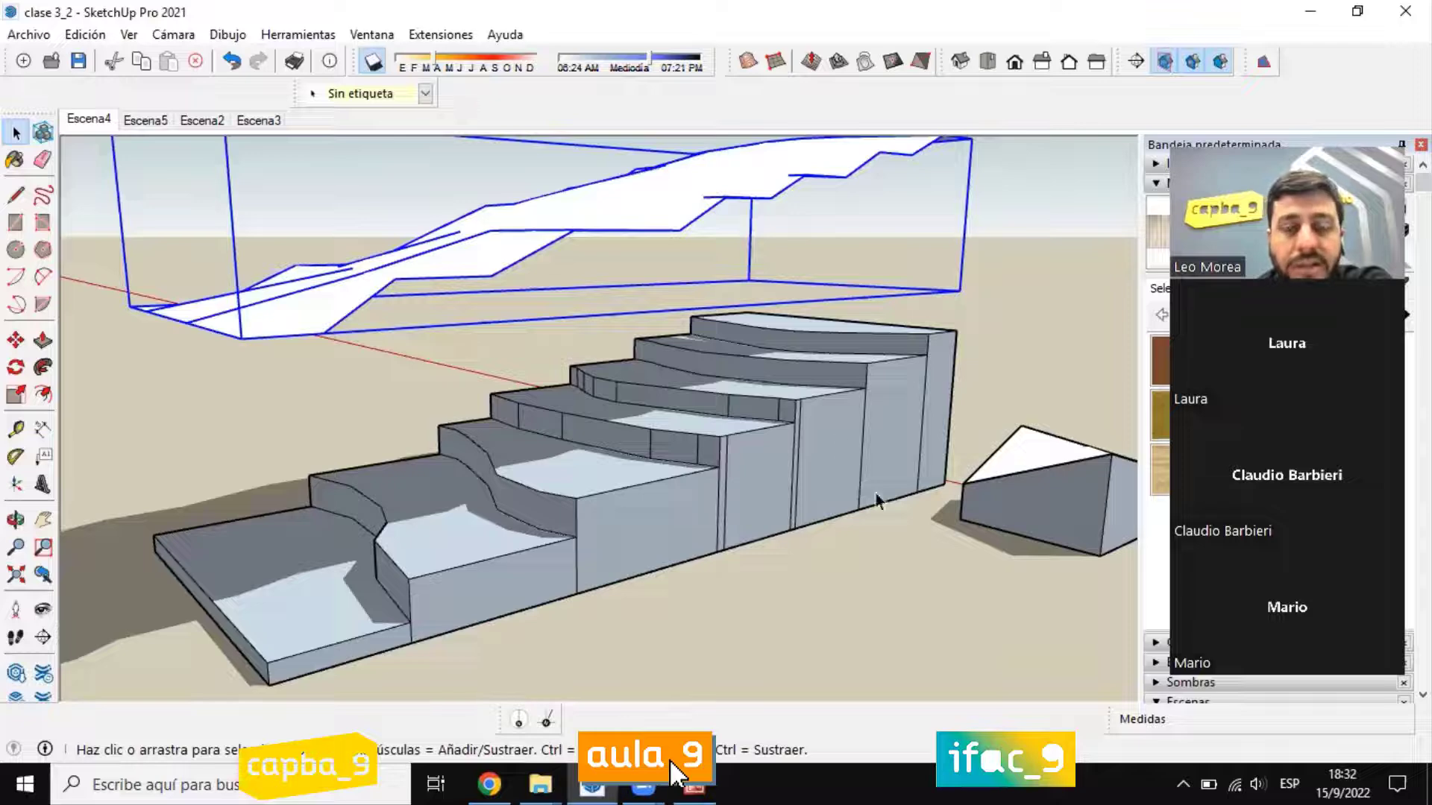
{"action": "scroll", "coordinate": [768, 419], "scroll_direction": "down", "scroll_amount": 4}
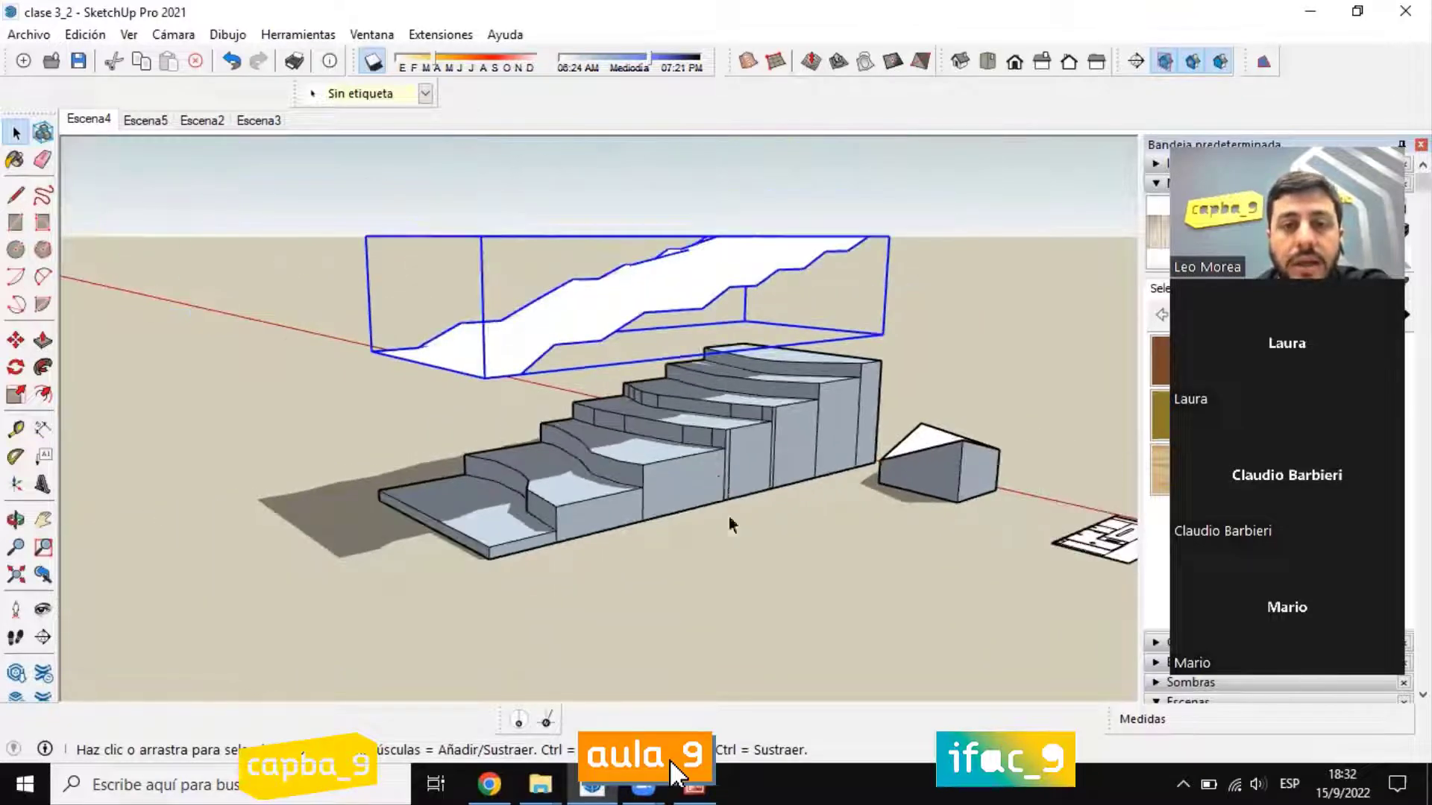
{"action": "middle_click_drag", "start_coordinate": [728, 516], "coordinate": [734, 578]}
{"action": "scroll", "coordinate": [736, 281], "scroll_direction": "up", "scroll_amount": 3}
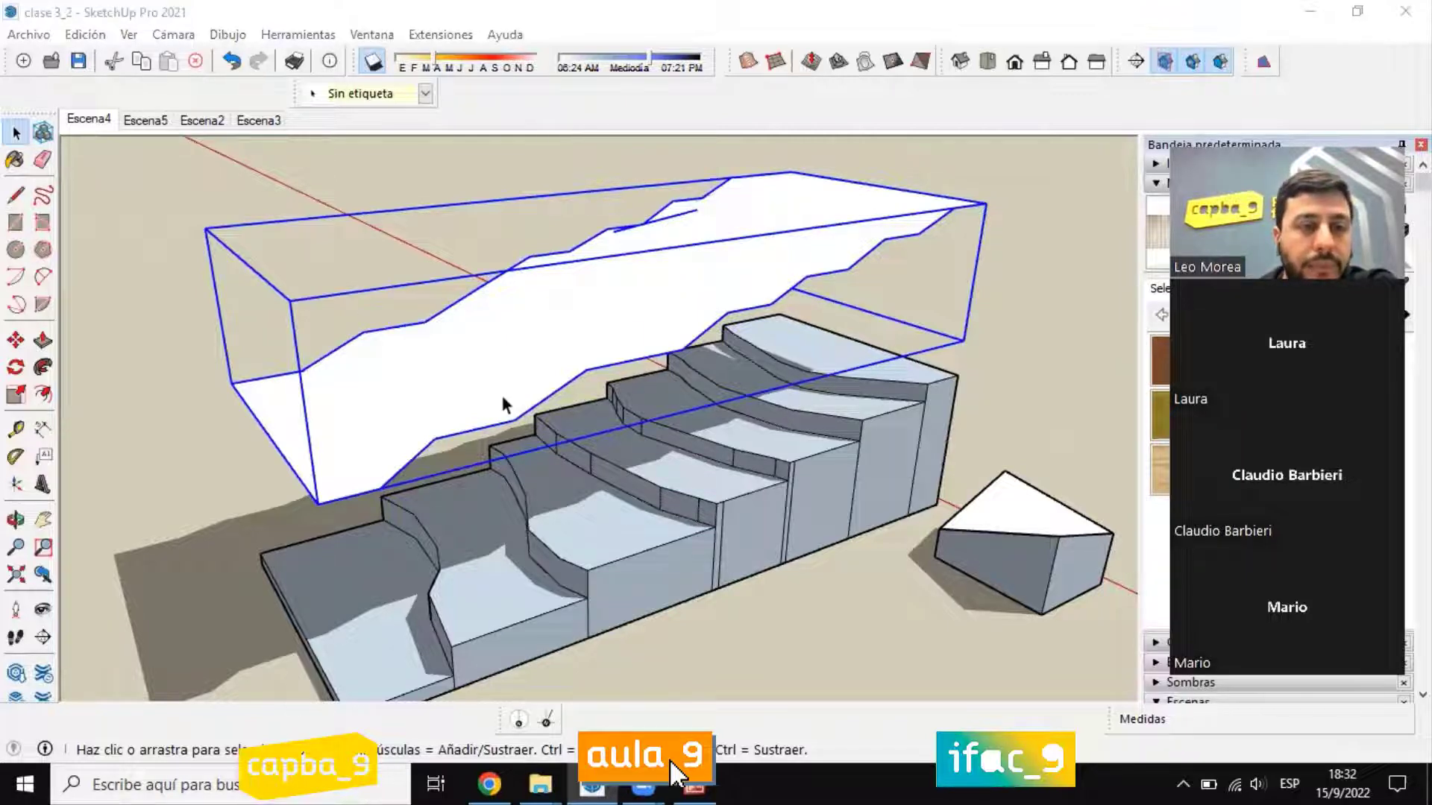
Step: Remove the raised terrain surface so that only the stepped terraces remain
{"action": "middle_click_drag", "start_coordinate": [503, 395], "coordinate": [485, 360]}
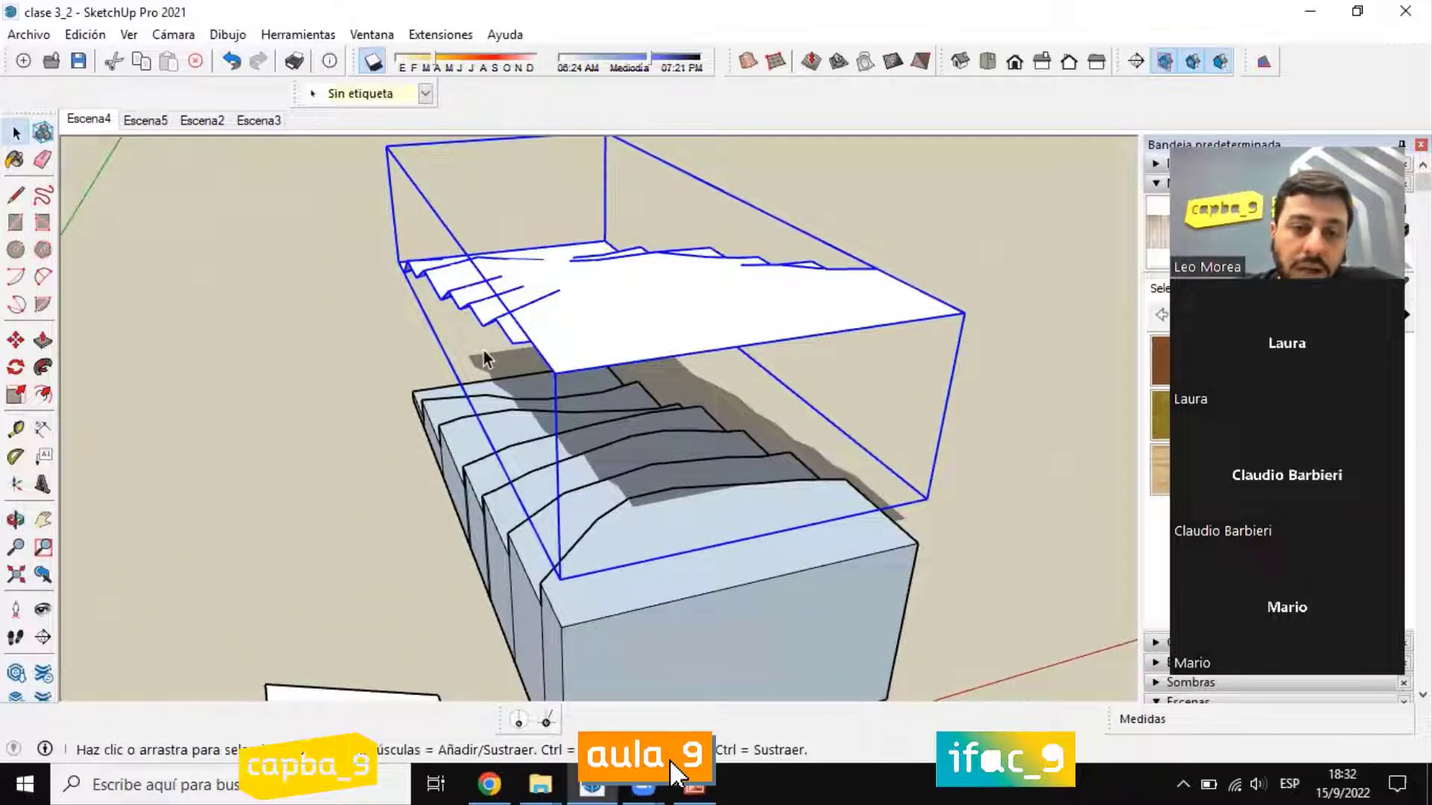
{"action": "scroll", "coordinate": [500, 373], "scroll_direction": "down", "scroll_amount": 5}
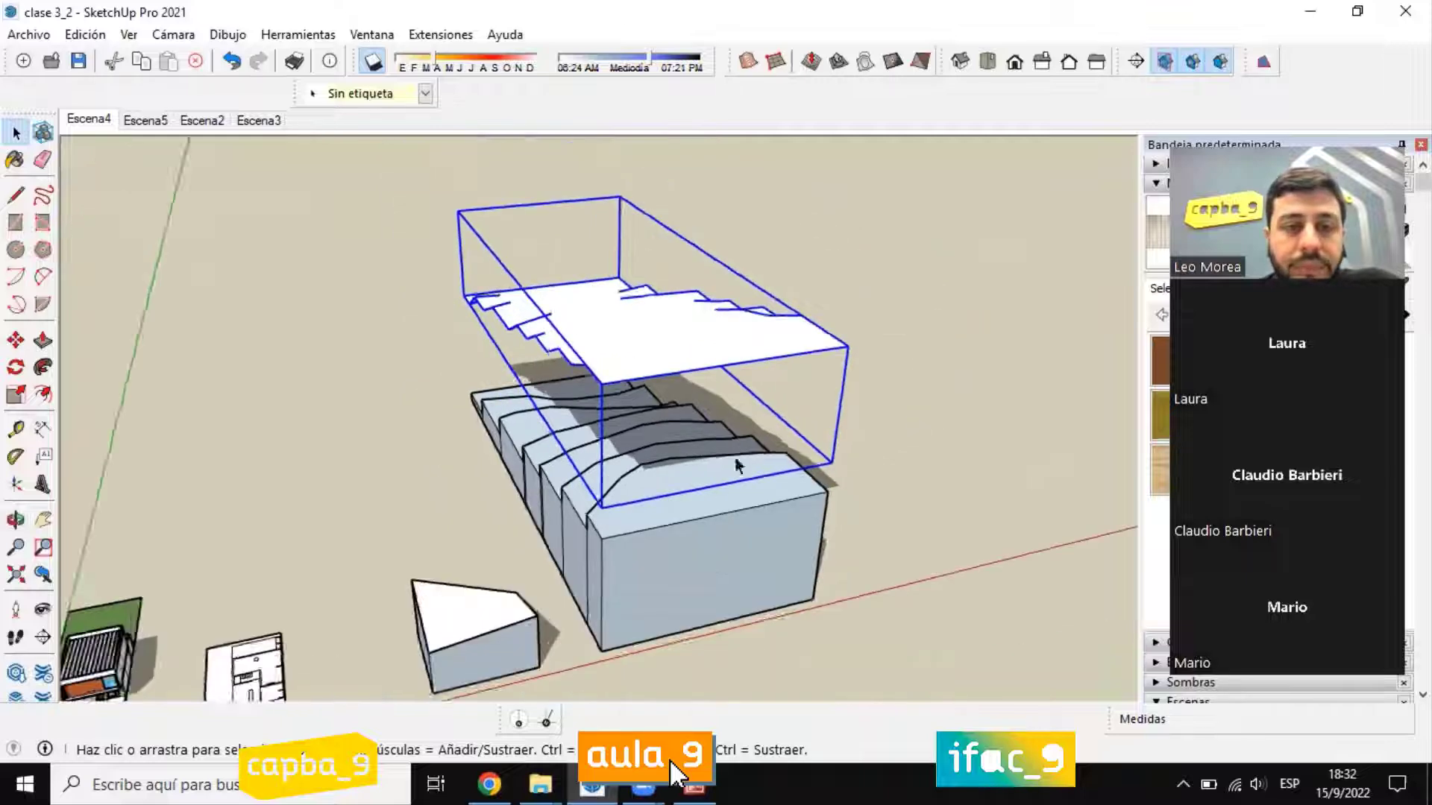
{"action": "middle_click_drag", "start_coordinate": [671, 391], "coordinate": [839, 376]}
{"action": "left_click", "coordinate": [838, 375]}
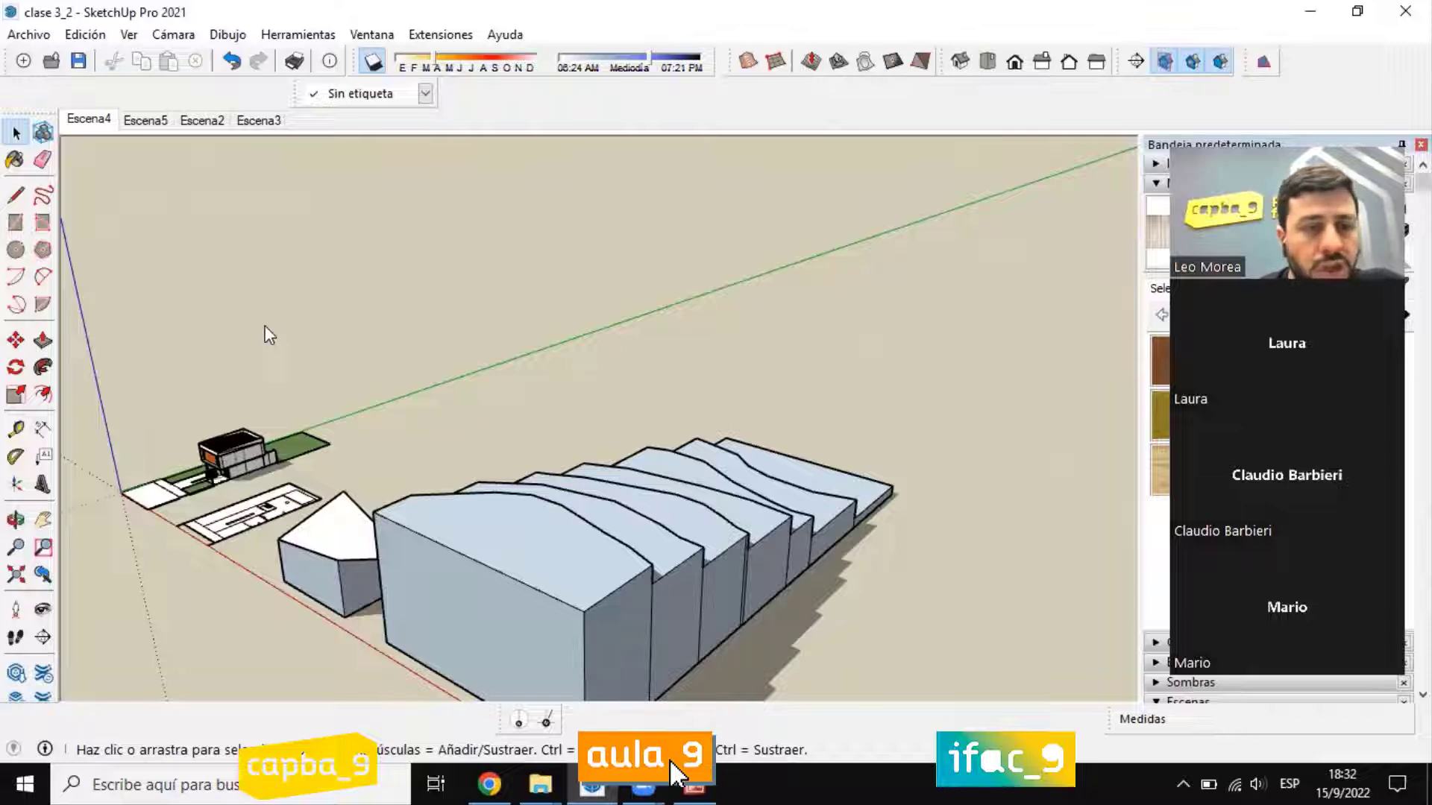
Step: Select the whole stepped terrain and generate a surface over it with Desde contornos (From Contours)
{"action": "scroll", "coordinate": [556, 390], "scroll_direction": "down", "scroll_amount": 2}
{"action": "middle_click_drag", "start_coordinate": [556, 390], "coordinate": [752, 644]}
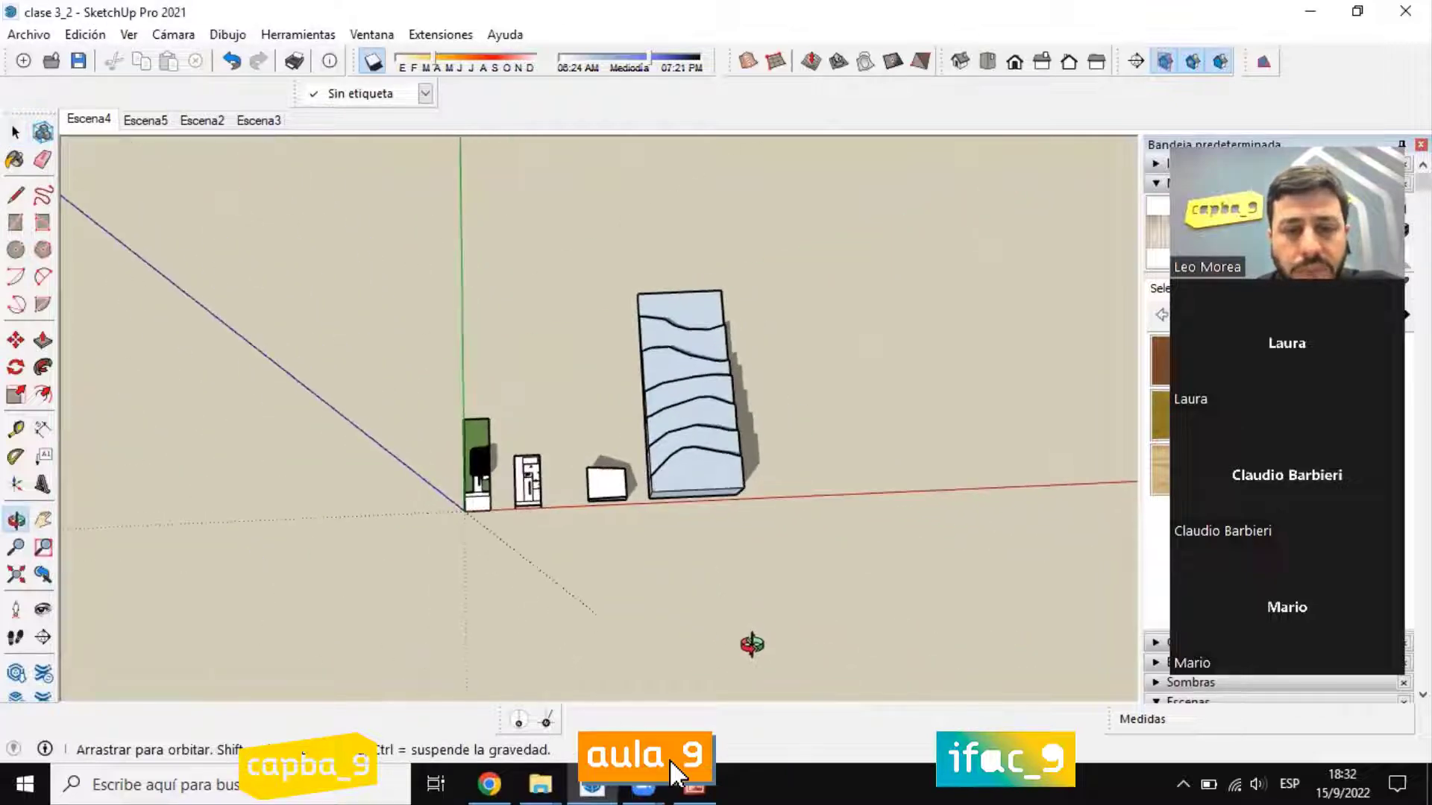
{"action": "middle_click_drag", "start_coordinate": [648, 317], "coordinate": [632, 276]}
{"action": "left_click", "coordinate": [654, 294]}
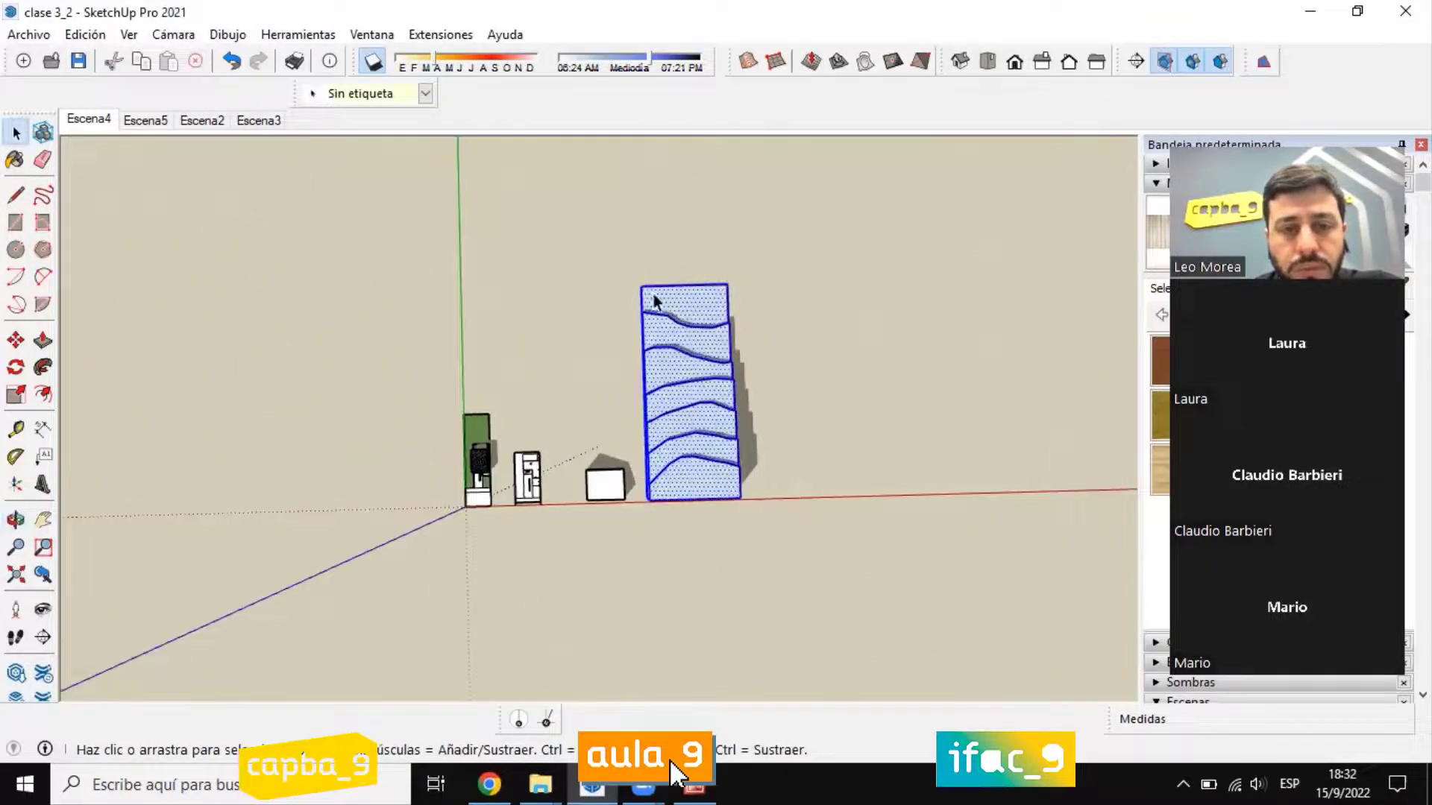
{"action": "middle_click_drag", "start_coordinate": [795, 589], "coordinate": [711, 429]}
{"action": "scroll", "coordinate": [710, 429], "scroll_direction": "up", "scroll_amount": 3}
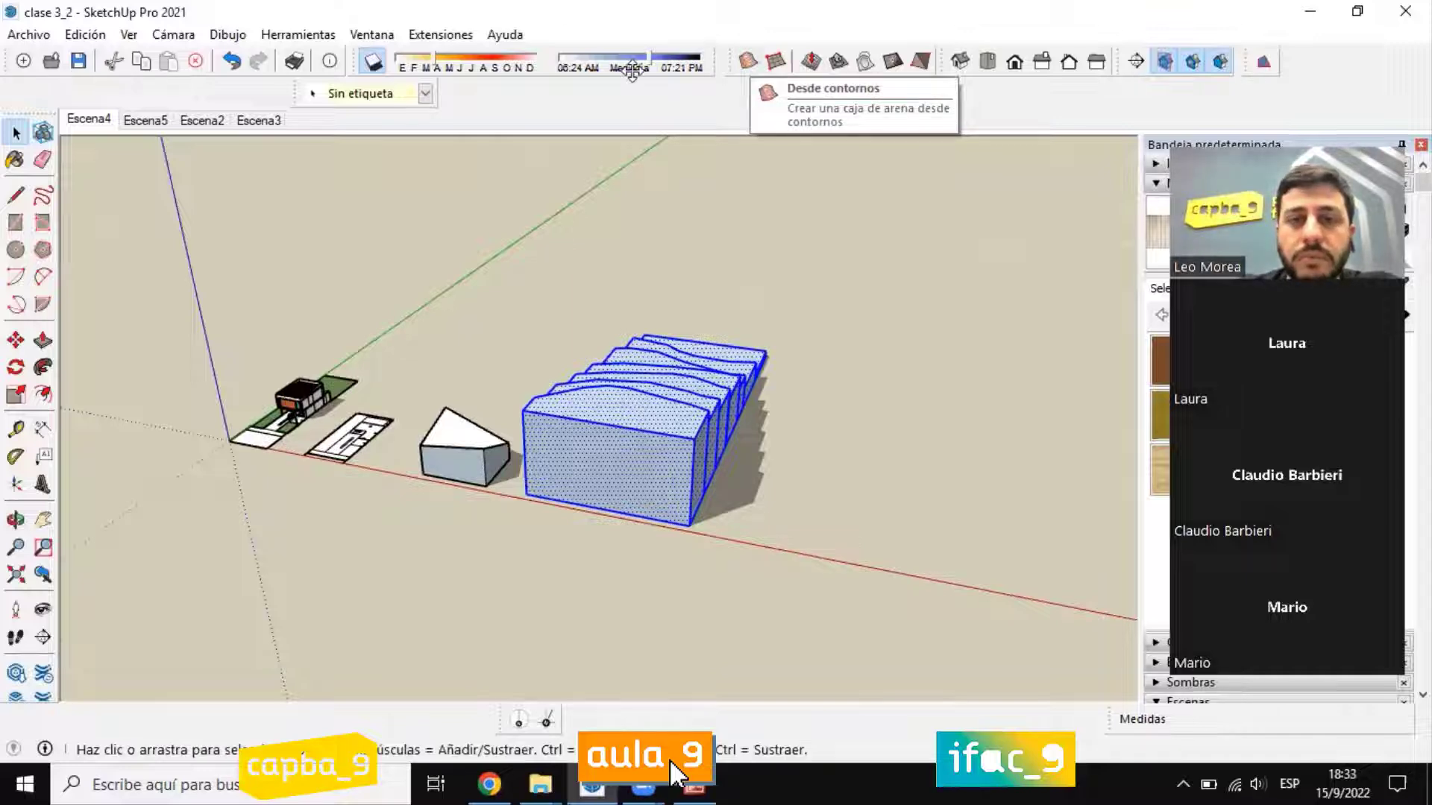
{"action": "left_click", "coordinate": [731, 336]}
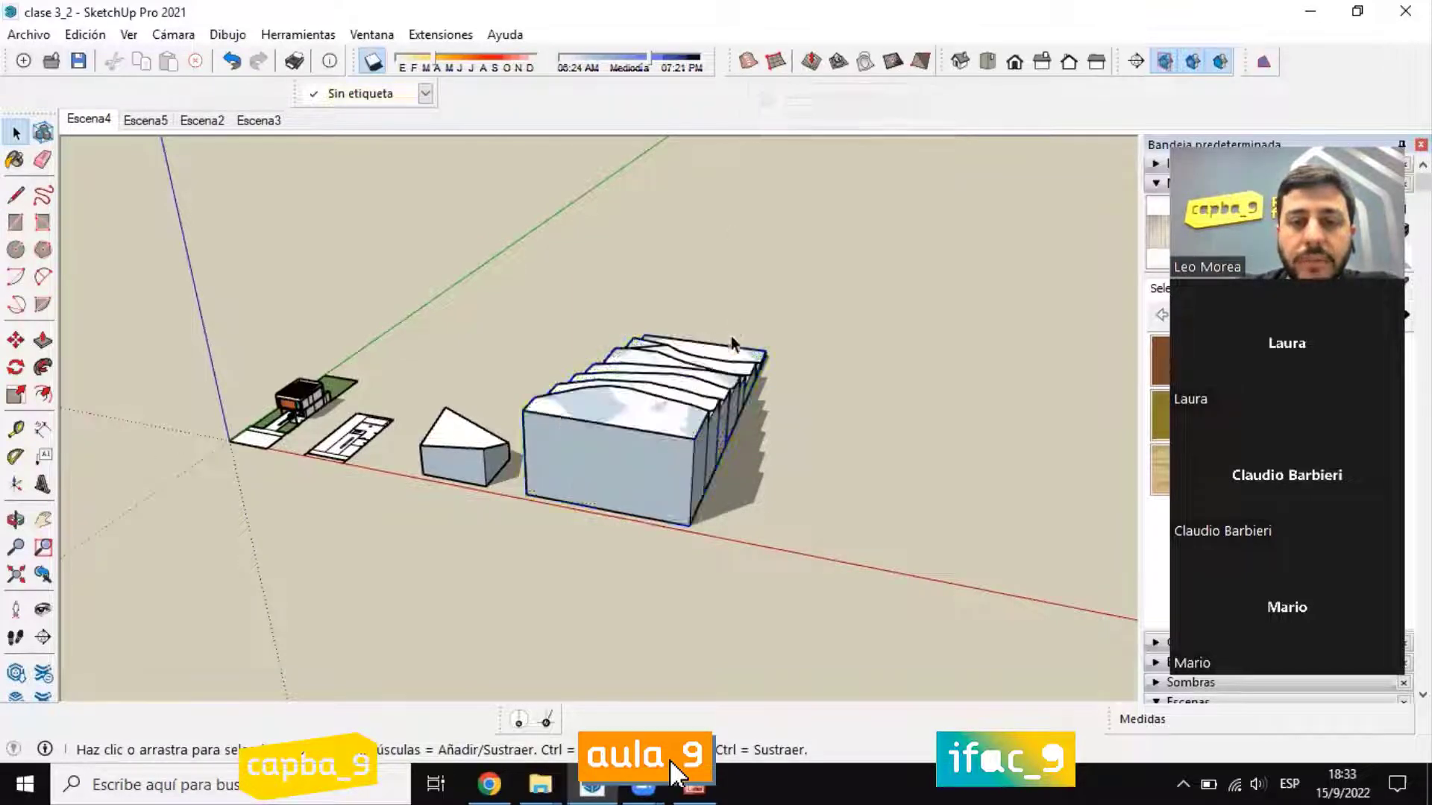
Step: Move the new terrain surface straight up by about 18.6 m above the terraces and deselect it
{"action": "scroll", "coordinate": [677, 441], "scroll_direction": "up", "scroll_amount": 5}
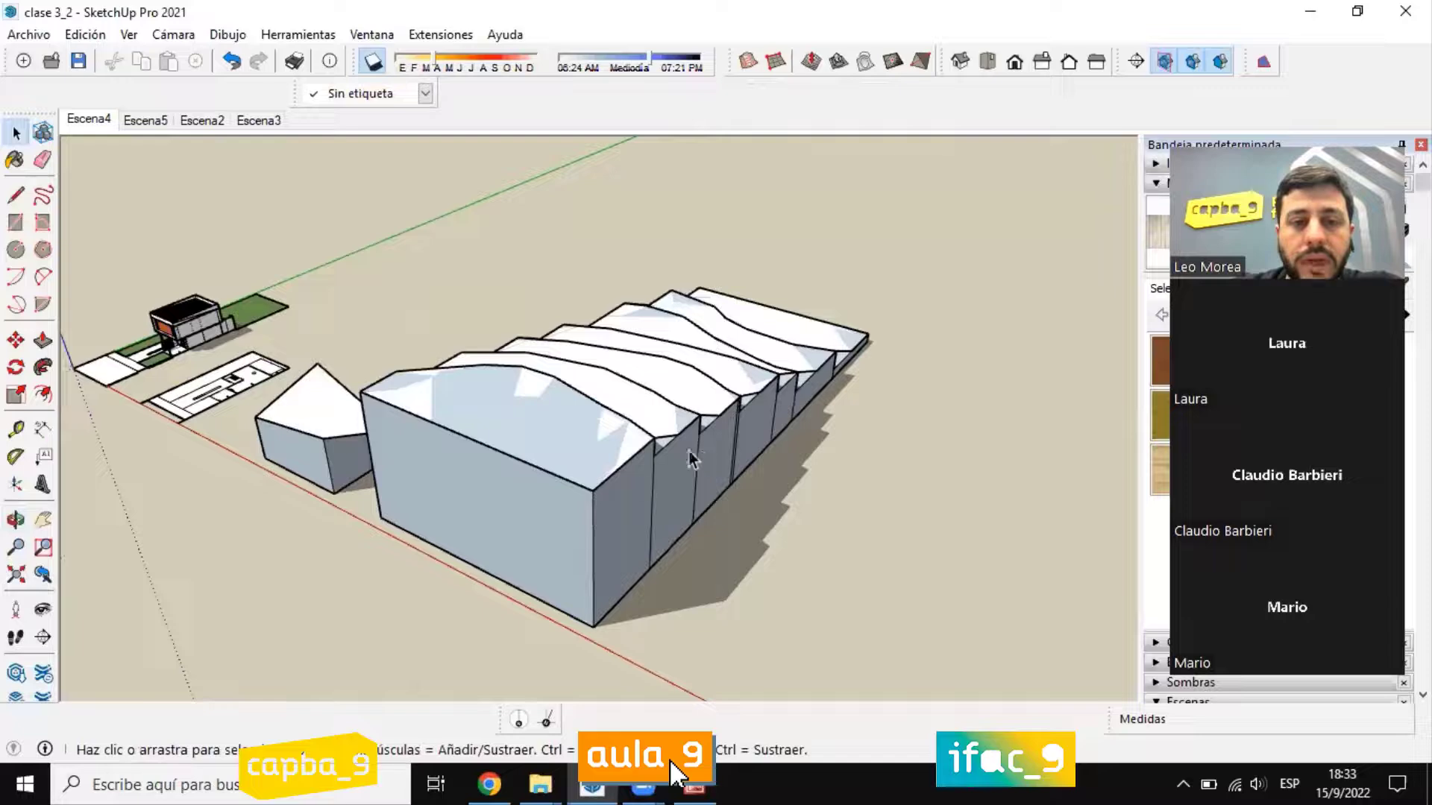
{"action": "left_click", "coordinate": [671, 403]}
{"action": "middle_click_drag", "start_coordinate": [672, 402], "coordinate": [319, 328]}
{"action": "left_click", "coordinate": [12, 342]}
{"action": "middle_click_drag", "start_coordinate": [651, 526], "coordinate": [578, 359]}
{"action": "left_click", "coordinate": [574, 373]}
{"action": "left_click", "coordinate": [575, 251]}
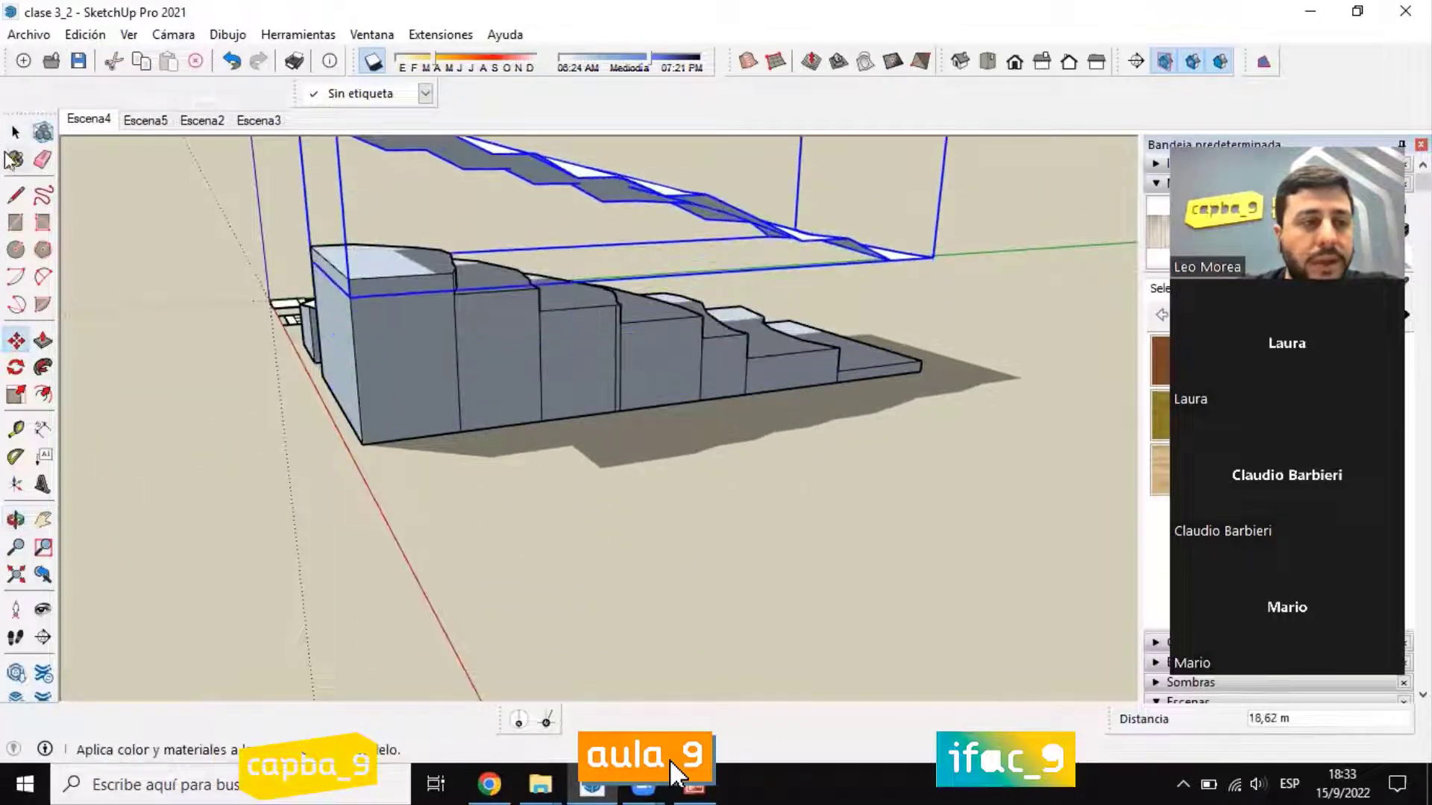
{"action": "left_click", "coordinate": [15, 133]}
{"action": "middle_click_drag", "start_coordinate": [648, 302], "coordinate": [835, 365]}
{"action": "left_click", "coordinate": [942, 512]}
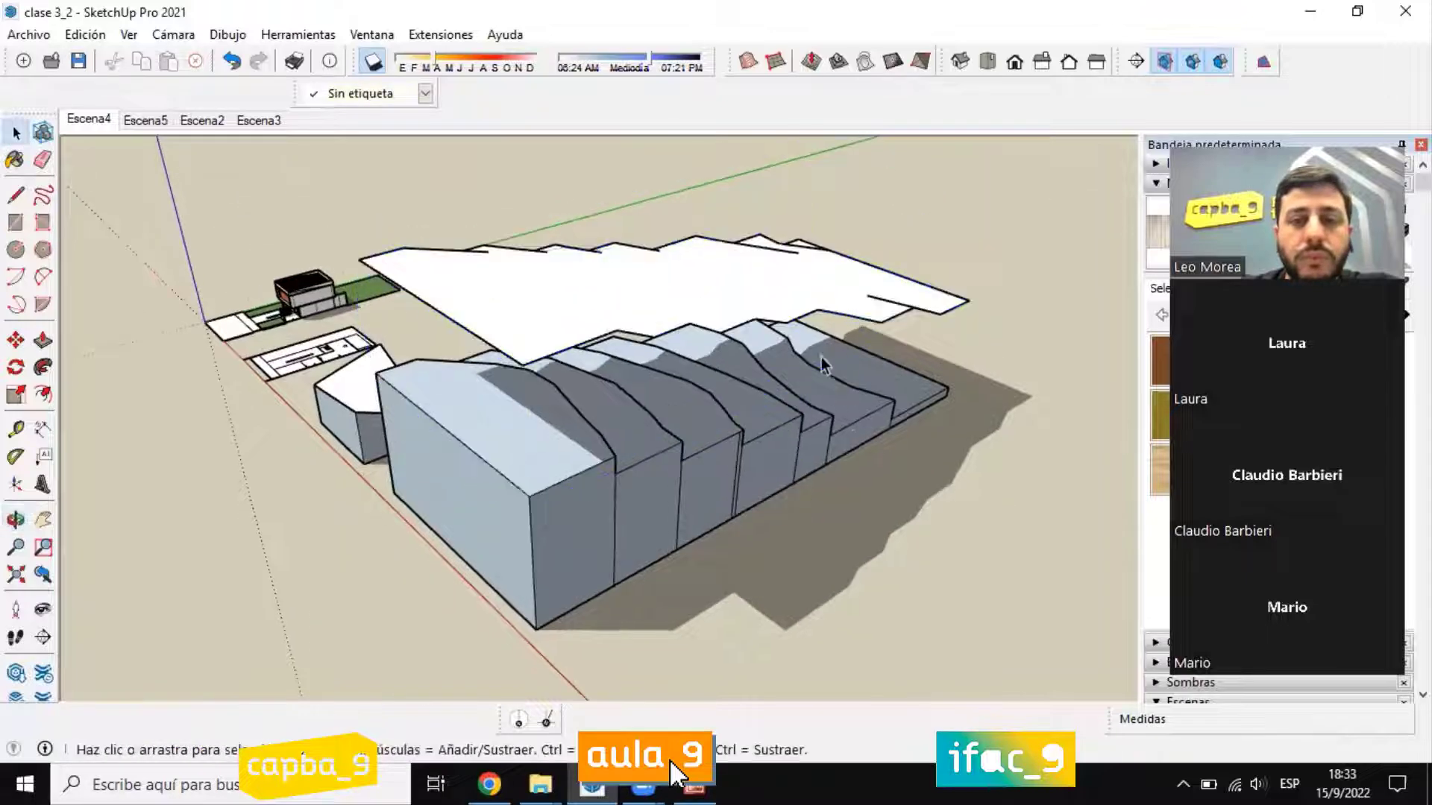
Step: Examine the raised surface and the stepped terraces together from above, from the high end and from both sides
{"action": "scroll", "coordinate": [821, 355], "scroll_direction": "up", "scroll_amount": 2}
{"action": "middle_click_drag", "start_coordinate": [617, 319], "coordinate": [757, 325]}
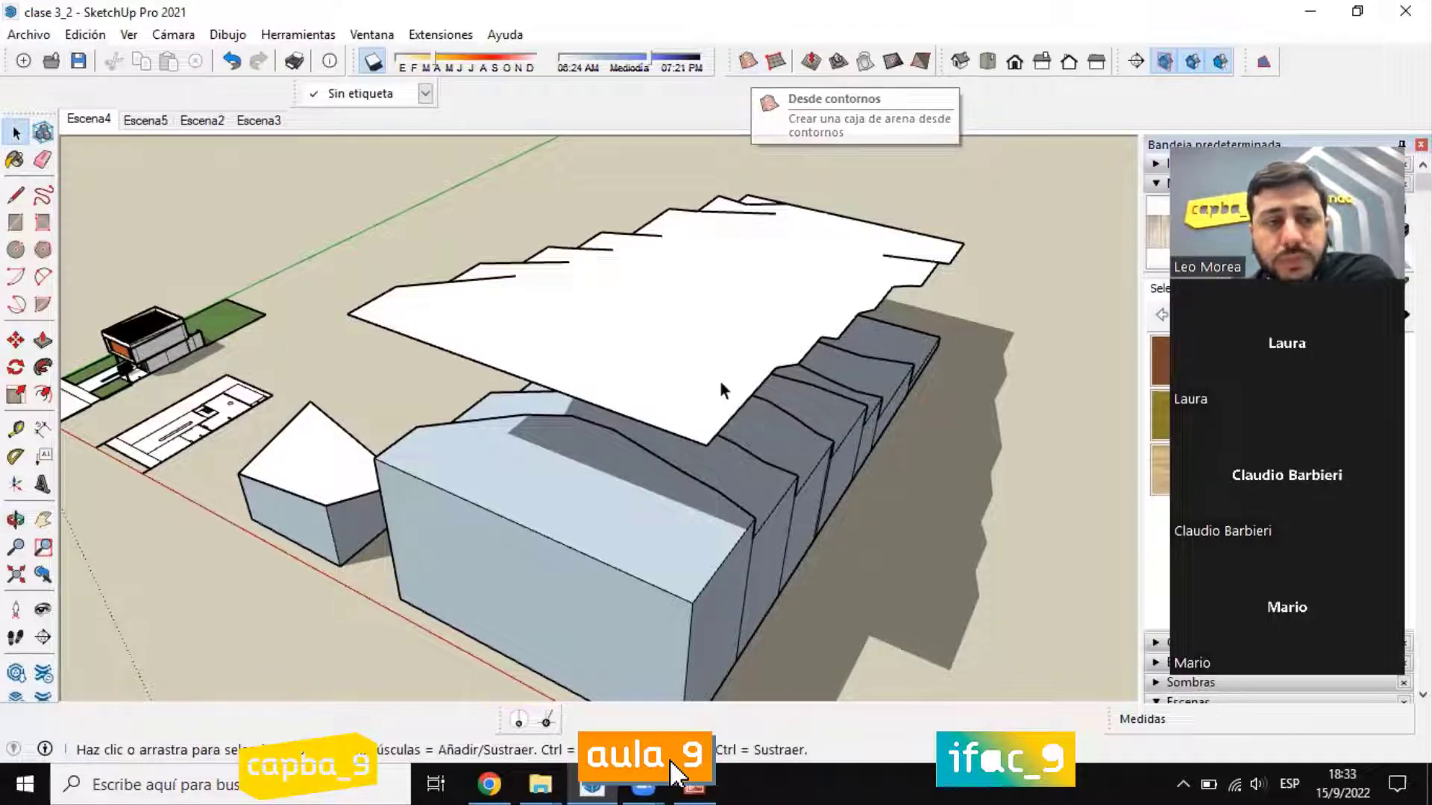
{"action": "scroll", "coordinate": [721, 388], "scroll_direction": "down", "scroll_amount": 3}
{"action": "middle_click_drag", "start_coordinate": [721, 388], "coordinate": [697, 502]}
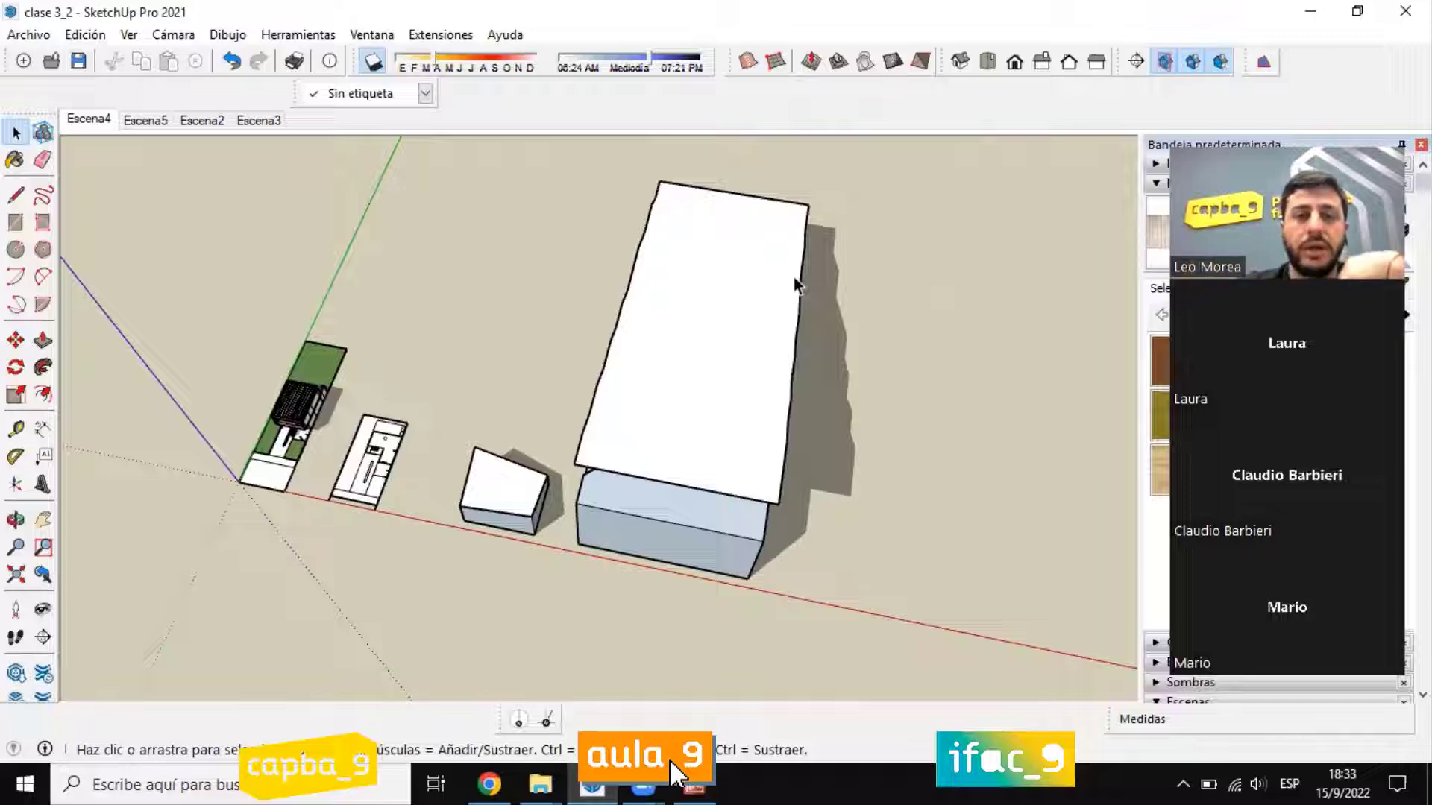
{"action": "scroll", "coordinate": [493, 560], "scroll_direction": "up", "scroll_amount": 5}
{"action": "middle_click_drag", "start_coordinate": [587, 342], "coordinate": [492, 182]}
{"action": "scroll", "coordinate": [418, 448], "scroll_direction": "down", "scroll_amount": 5}
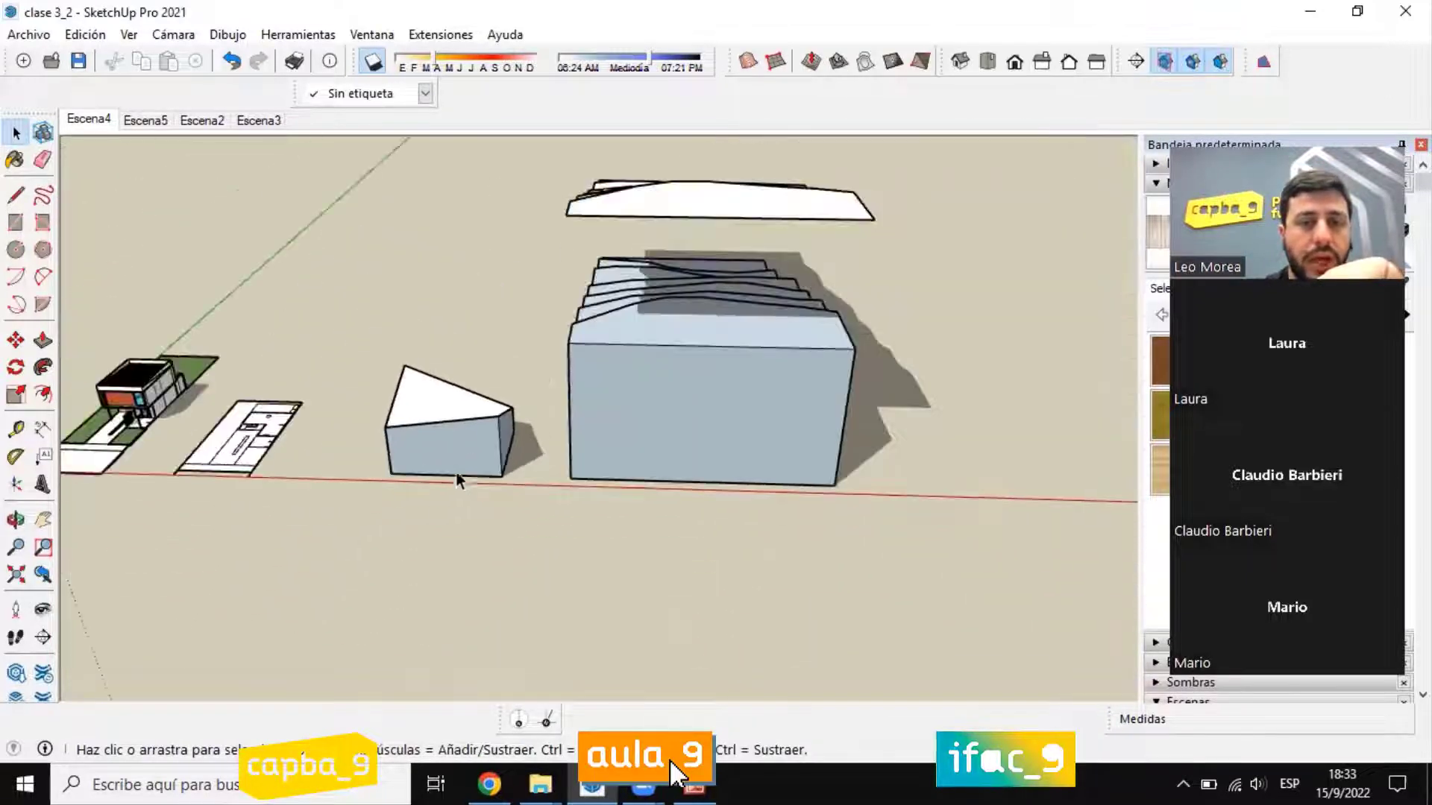
{"action": "middle_click_drag", "start_coordinate": [457, 473], "coordinate": [559, 203]}
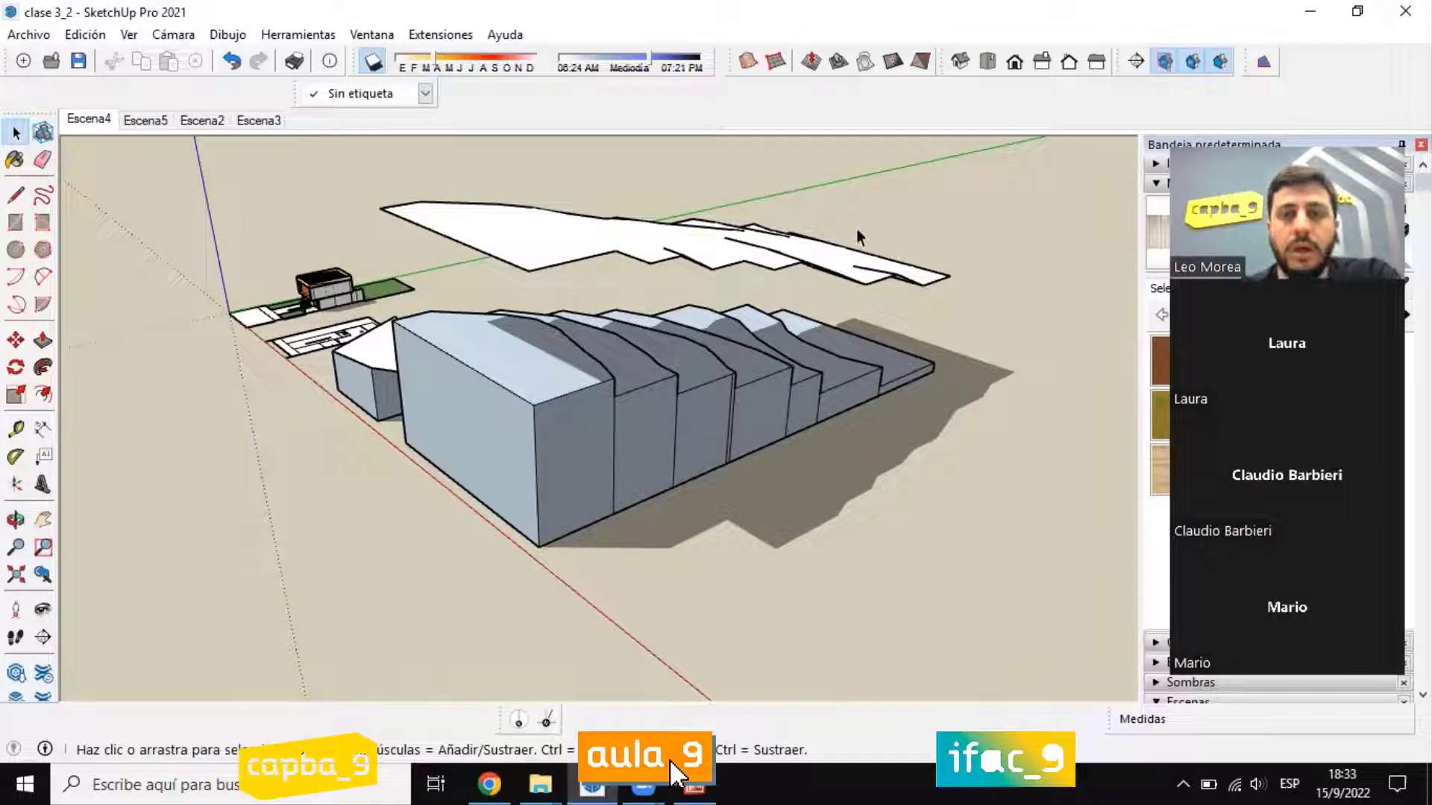
{"action": "middle_click_drag", "start_coordinate": [856, 231], "coordinate": [865, 306]}
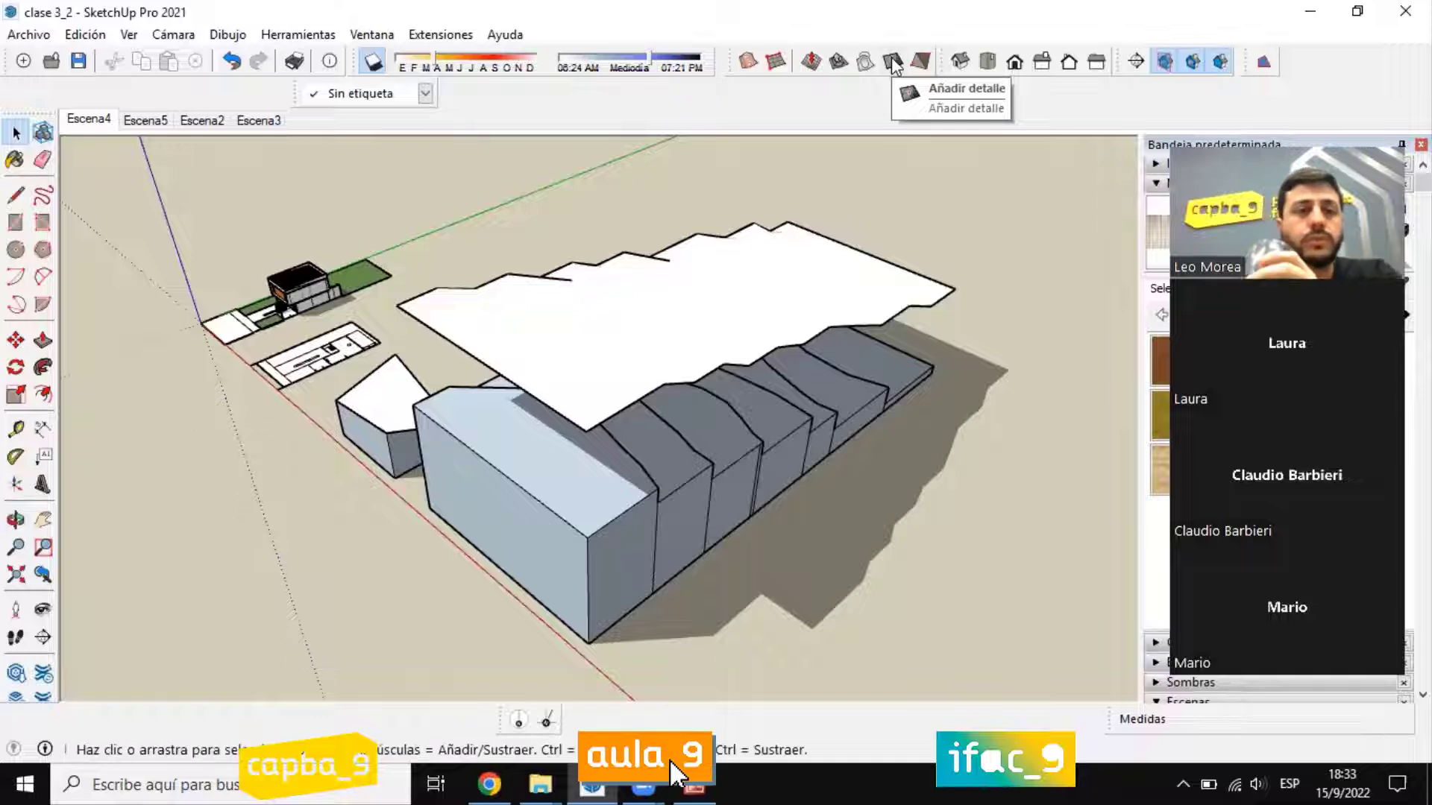
{"action": "middle_click_drag", "start_coordinate": [544, 193], "coordinate": [852, 412]}
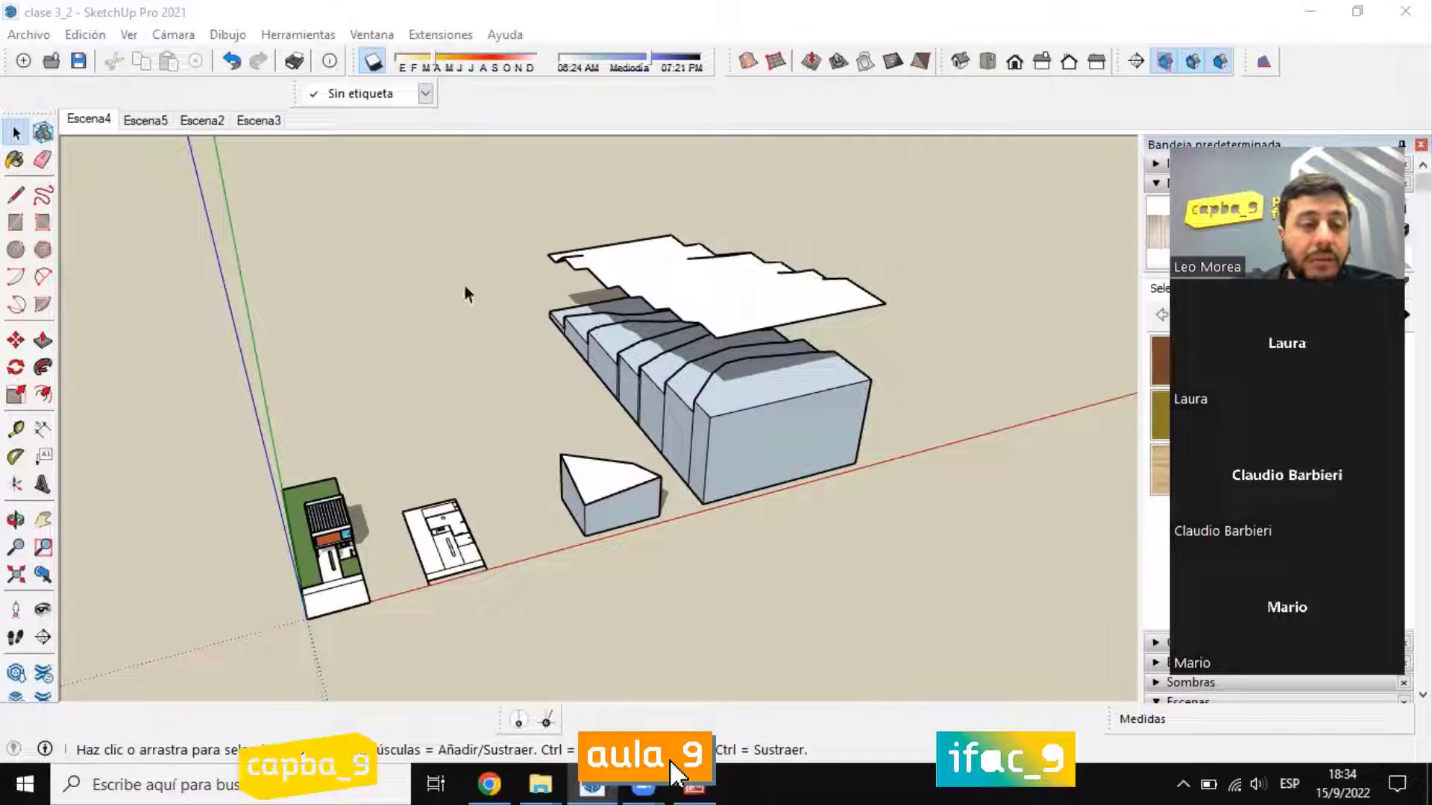
{"action": "middle_click_drag", "start_coordinate": [464, 285], "coordinate": [474, 343]}
{"action": "scroll", "coordinate": [783, 332], "scroll_direction": "up", "scroll_amount": 3}
Step: Select the raised terrain surface and inspect it from the terrain's low end
{"action": "left_click", "coordinate": [795, 320]}
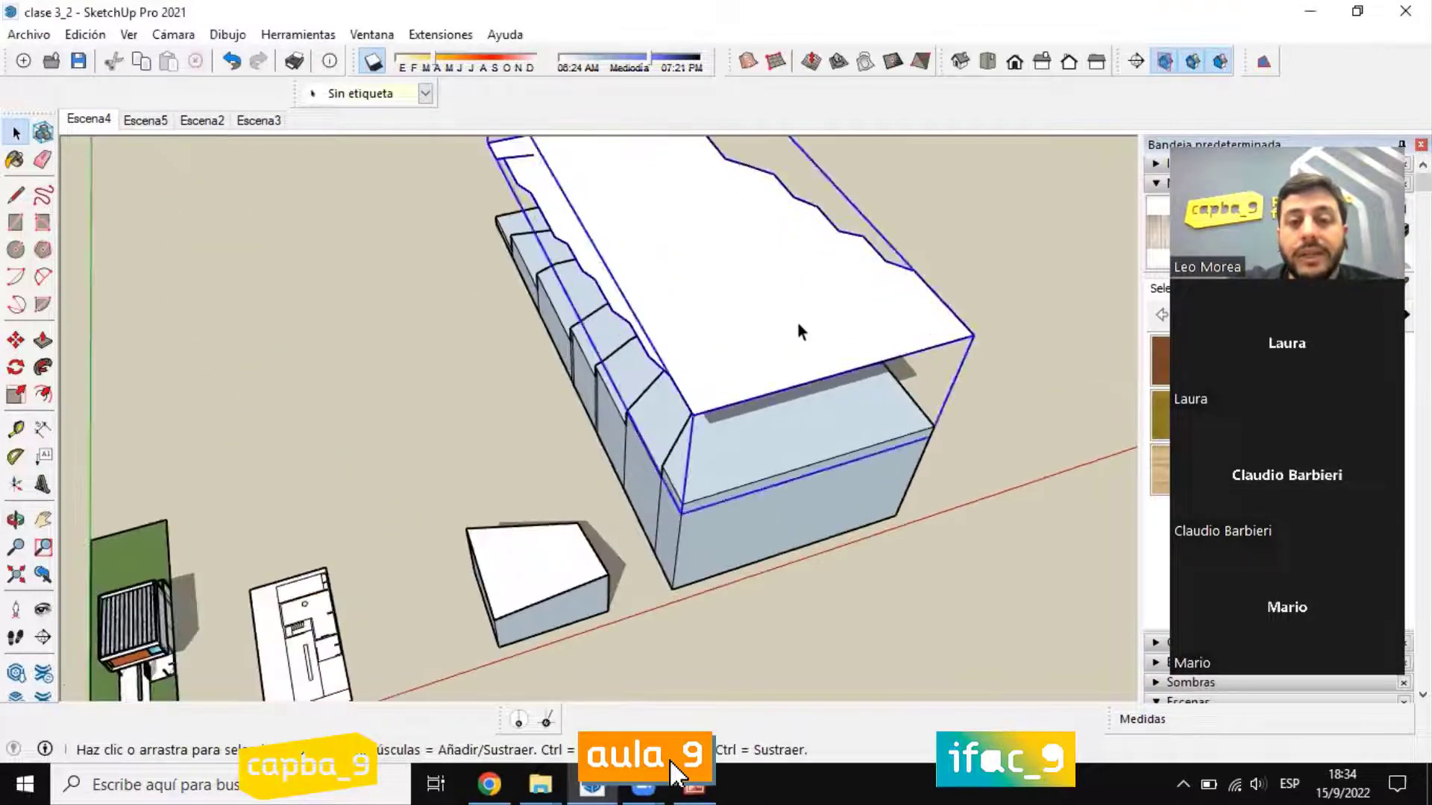
{"action": "middle_click_drag", "start_coordinate": [795, 319], "coordinate": [273, 199]}
{"action": "middle_click_drag", "start_coordinate": [725, 409], "coordinate": [622, 428]}
{"action": "scroll", "coordinate": [576, 437], "scroll_direction": "down", "scroll_amount": 3}
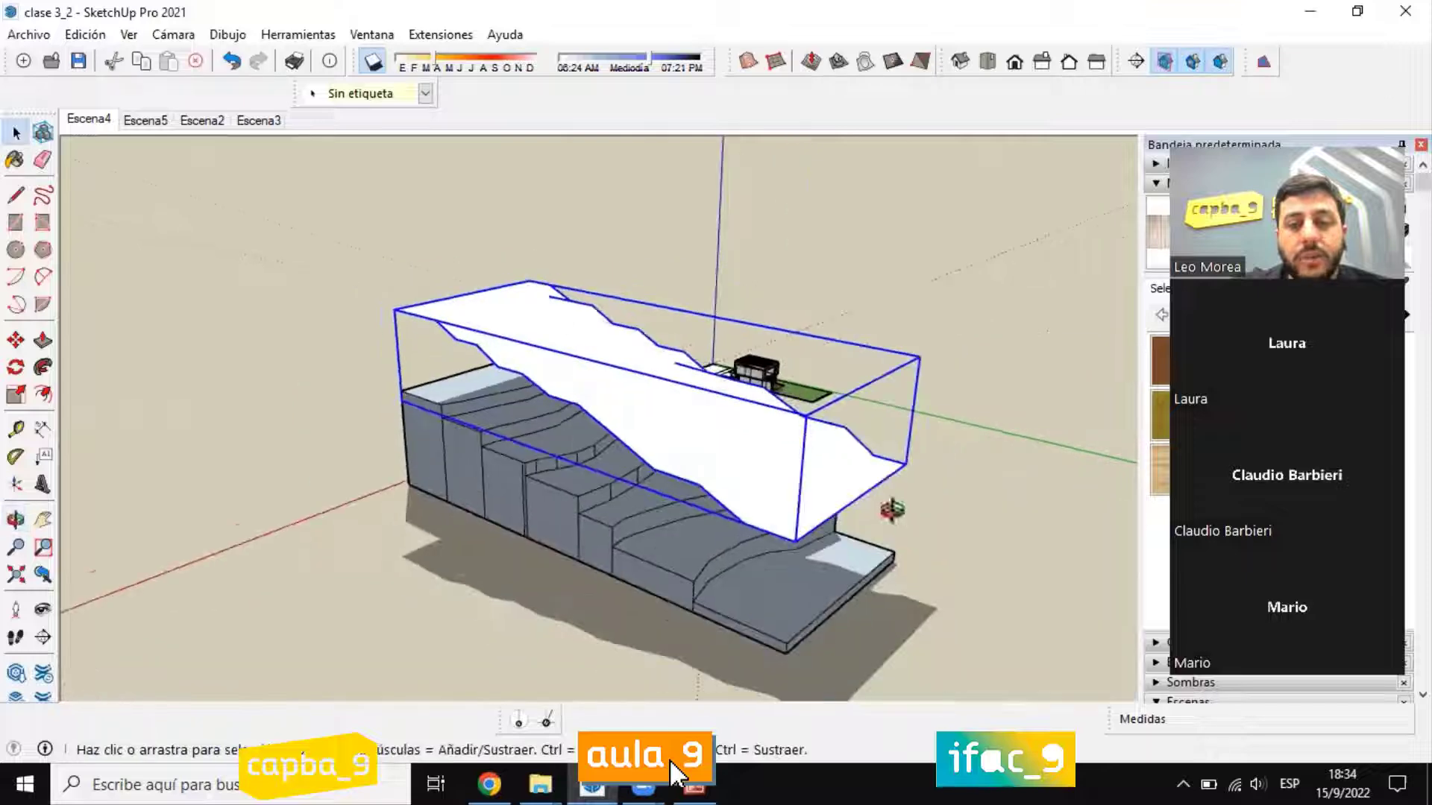
Step: Open the raised terrain surface's group for editing and examine the surface inside it from the low end and the side
{"action": "scroll", "coordinate": [704, 464], "scroll_direction": "up", "scroll_amount": 2}
{"action": "middle_click_drag", "start_coordinate": [892, 510], "coordinate": [470, 355]}
{"action": "double_click", "coordinate": [585, 414]}
{"action": "left_click", "coordinate": [627, 429]}
{"action": "scroll", "coordinate": [469, 355], "scroll_direction": "up", "scroll_amount": 2}
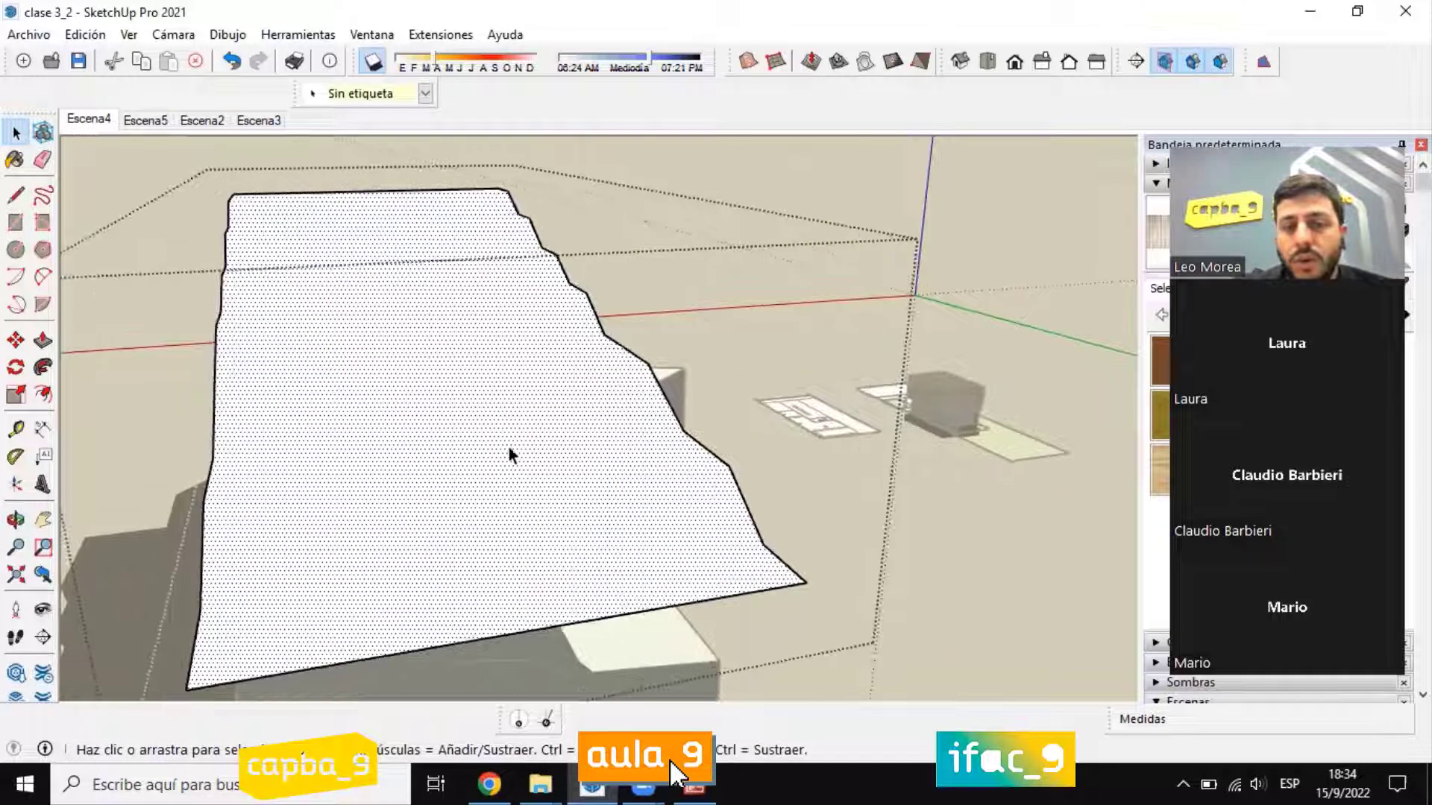
{"action": "middle_click_drag", "start_coordinate": [508, 445], "coordinate": [646, 378]}
{"action": "left_click_drag", "start_coordinate": [483, 255], "coordinate": [619, 361]}
{"action": "left_click", "coordinate": [688, 347]}
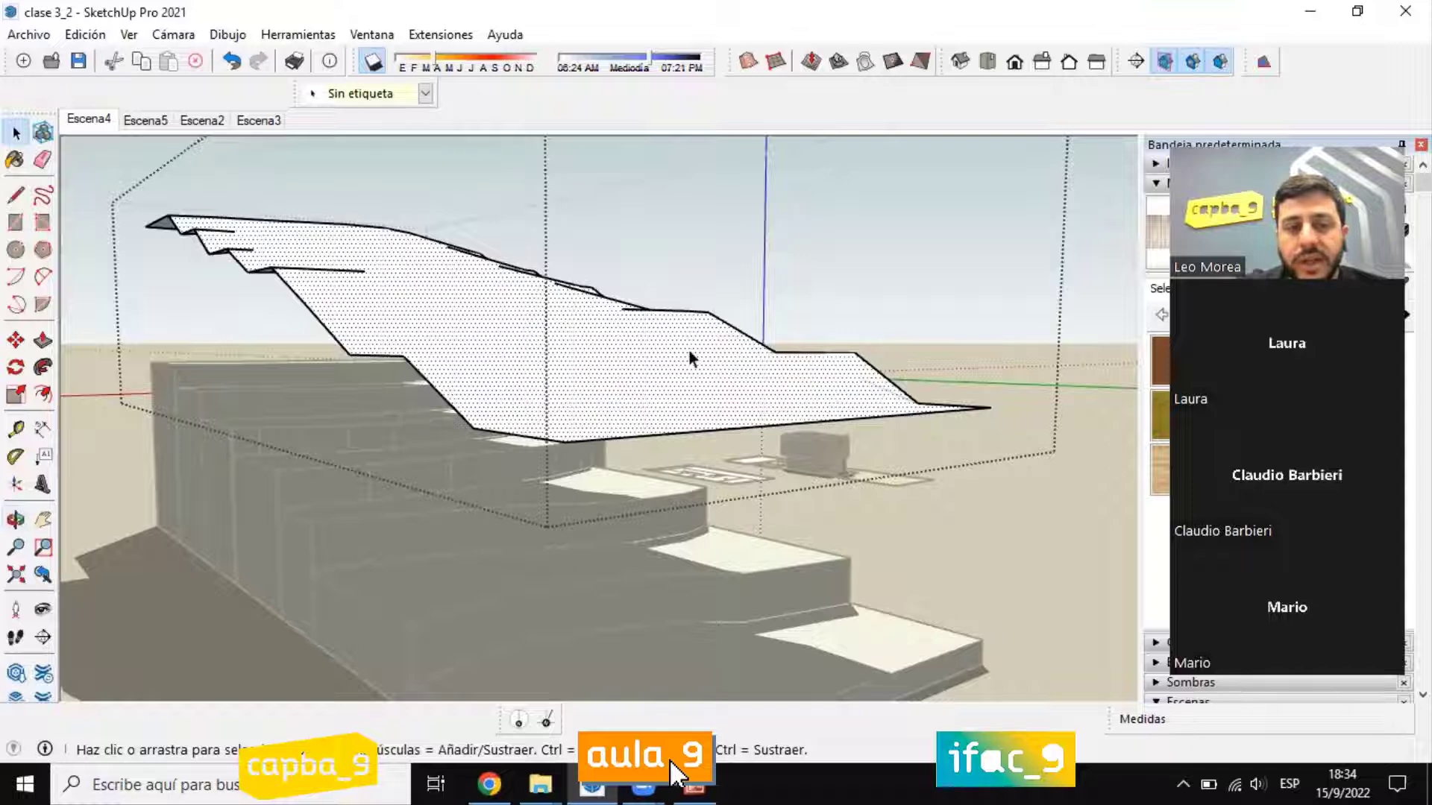
Step: Try deleting one border edge along the far side of the surface, and undo the deletion
{"action": "left_click_drag", "start_coordinate": [693, 302], "coordinate": [744, 362]}
{"action": "left_click", "coordinate": [711, 316]}
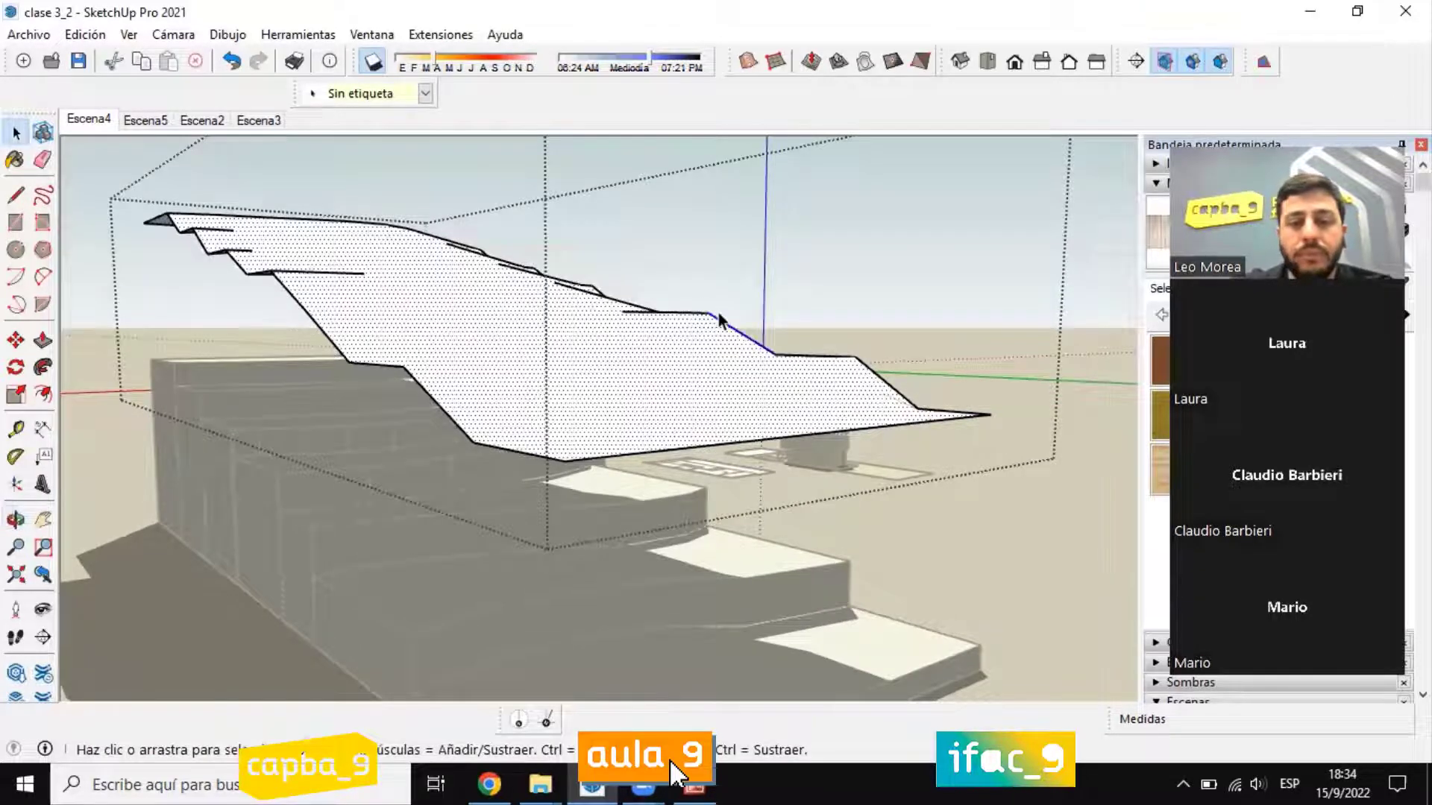
{"action": "key", "text": "Delete"}
{"action": "middle_click_drag", "start_coordinate": [720, 319], "coordinate": [719, 371]}
{"action": "key", "text": "ctrl+z"}
{"action": "middle_click_drag", "start_coordinate": [633, 351], "coordinate": [722, 460]}
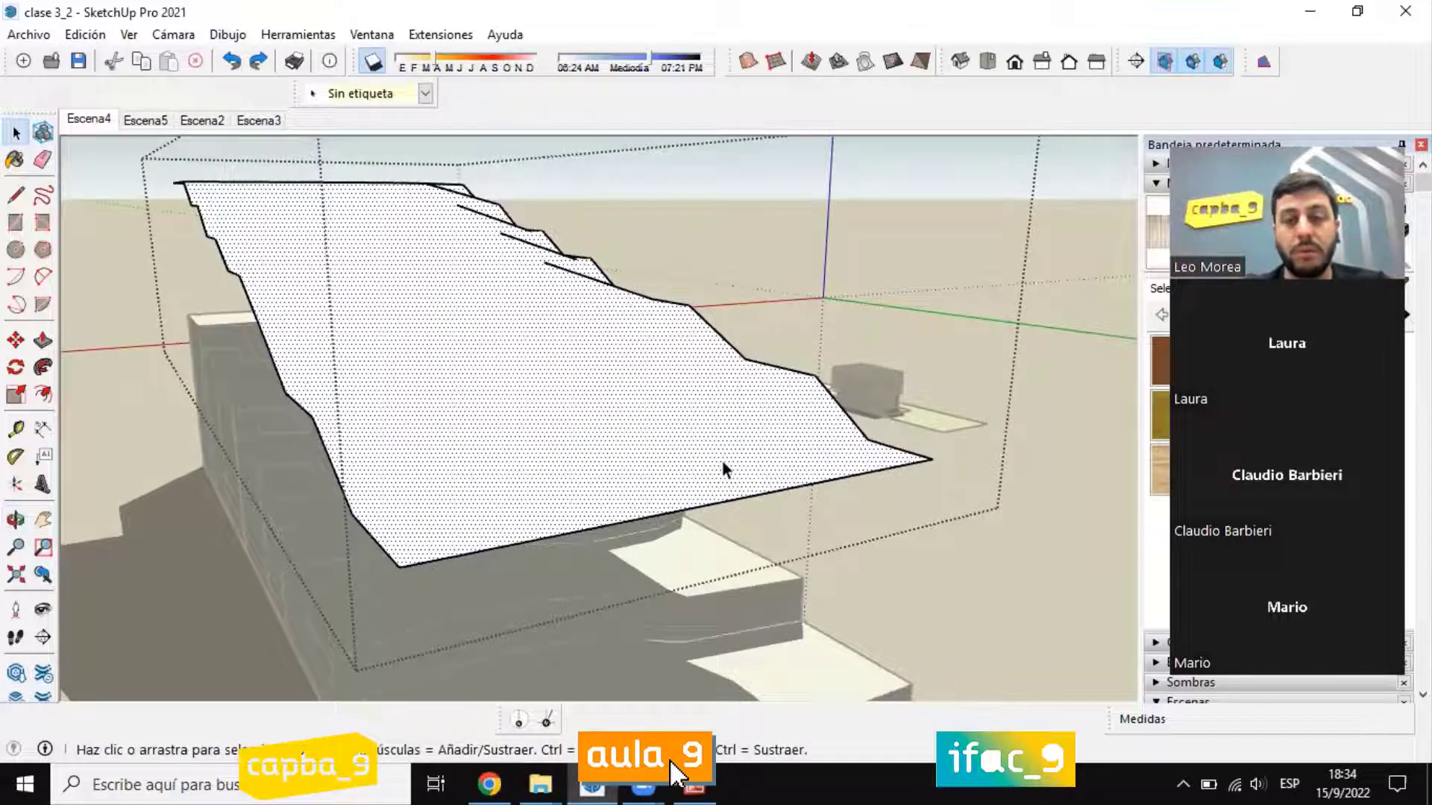
Step: Close the group, select the raised terrain surface and explode it into loose geometry
{"action": "scroll", "coordinate": [722, 459], "scroll_direction": "down", "scroll_amount": 3}
{"action": "left_click", "coordinate": [943, 559]}
{"action": "left_click", "coordinate": [521, 358]}
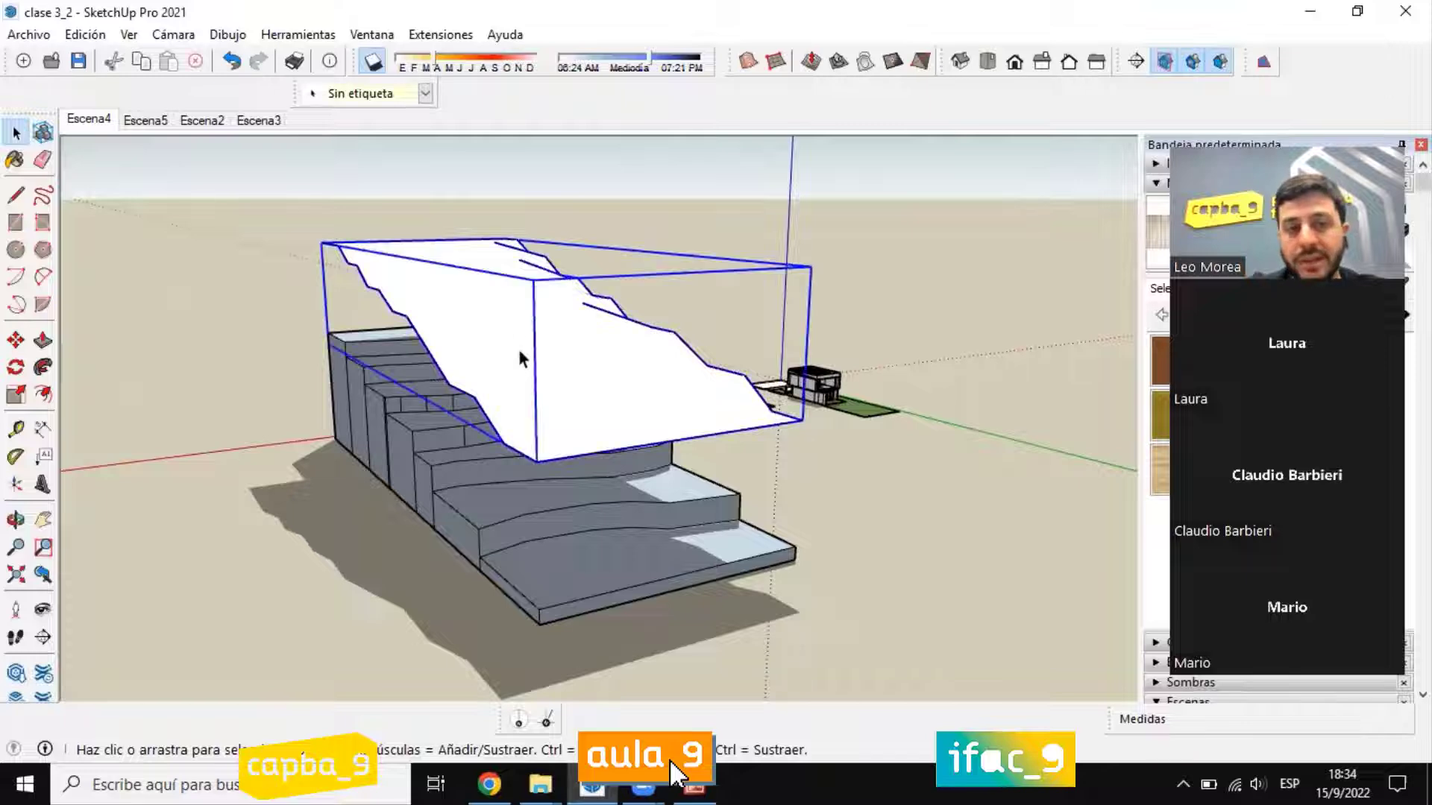
{"action": "right_click", "coordinate": [593, 373]}
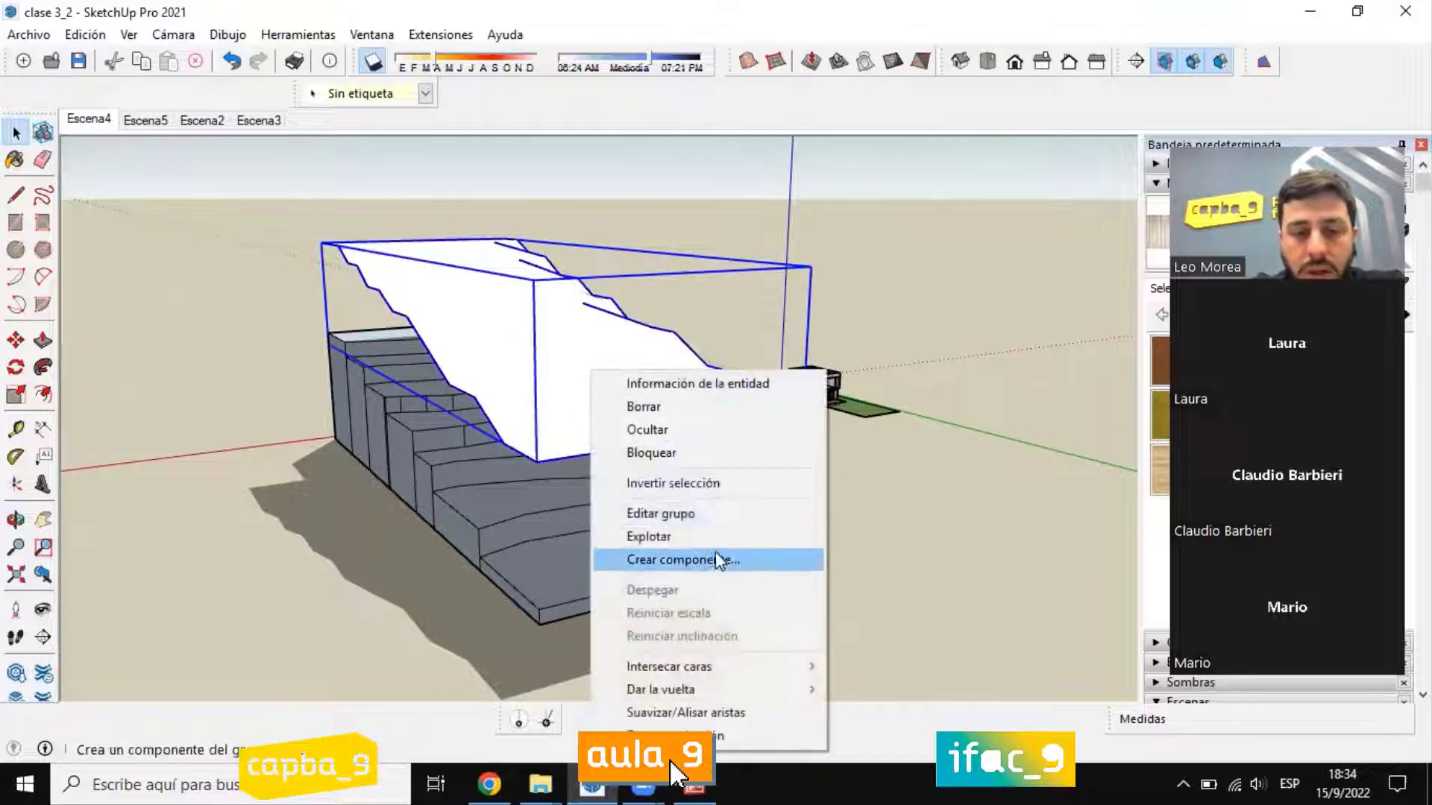
{"action": "left_click", "coordinate": [682, 537]}
{"action": "left_click", "coordinate": [511, 345]}
{"action": "scroll", "coordinate": [624, 462], "scroll_direction": "up", "scroll_amount": 4}
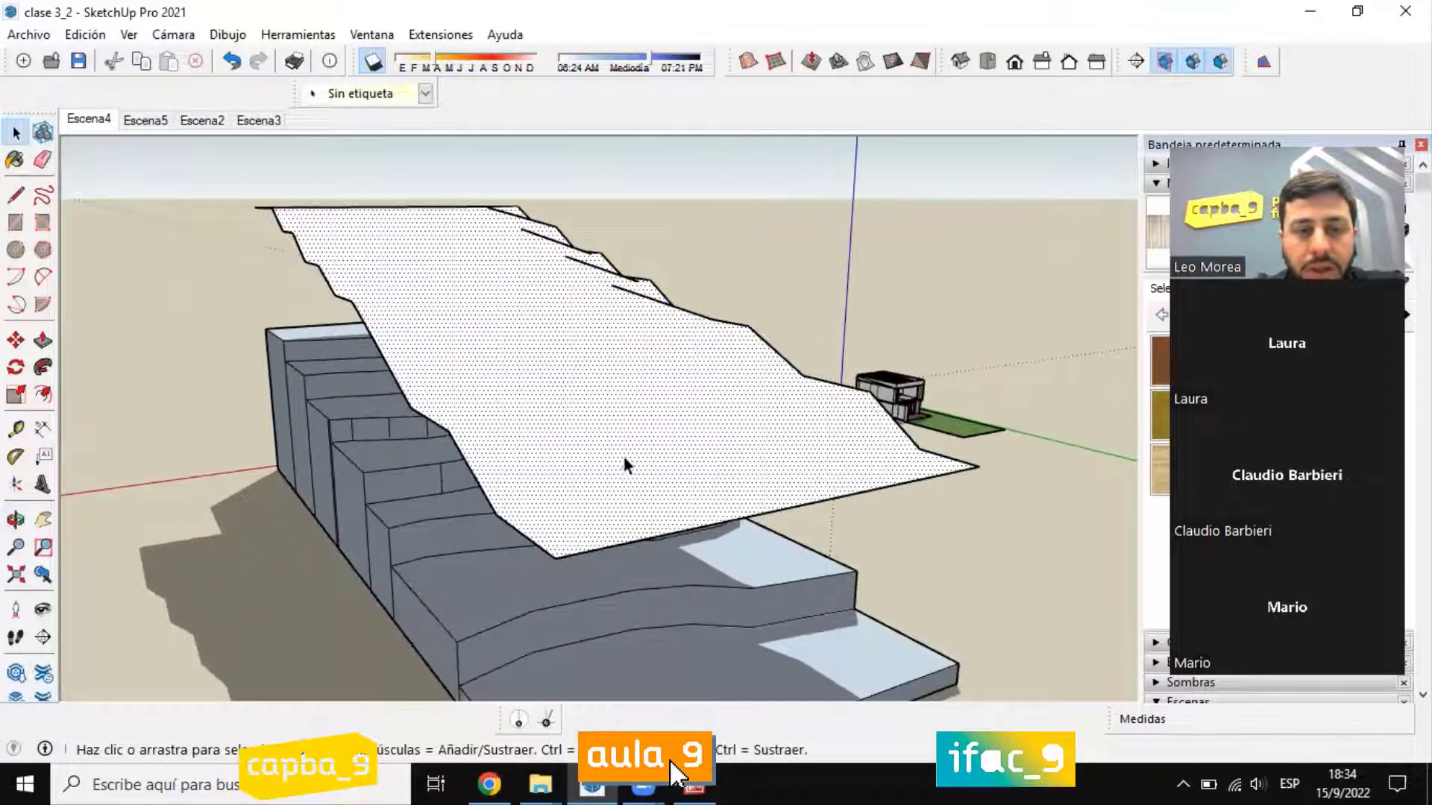
{"action": "middle_click_drag", "start_coordinate": [509, 409], "coordinate": [609, 440]}
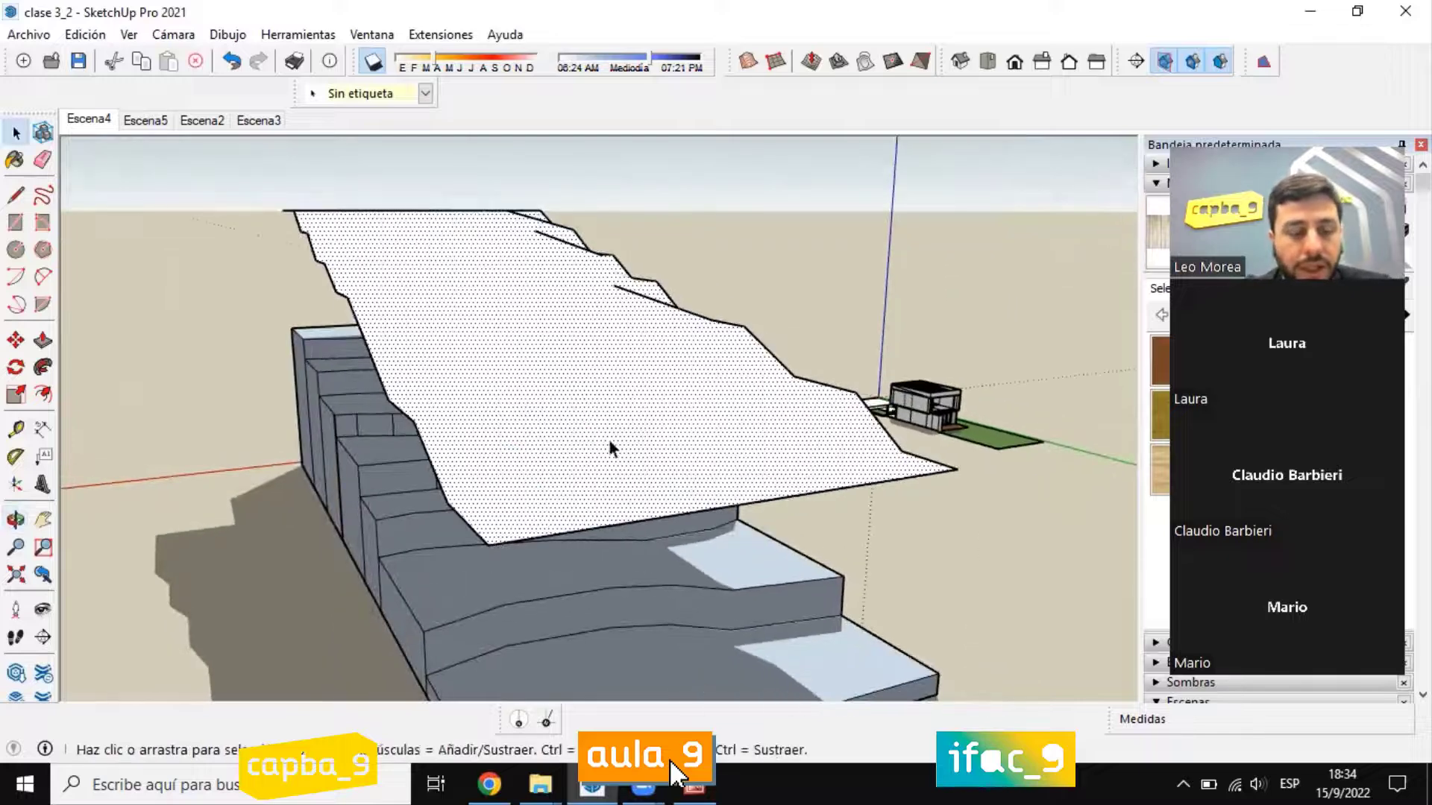
Step: Show hidden geometry with Geometría oculta and examine the surface's triangulation from the side and the low end
{"action": "left_click", "coordinate": [129, 35]}
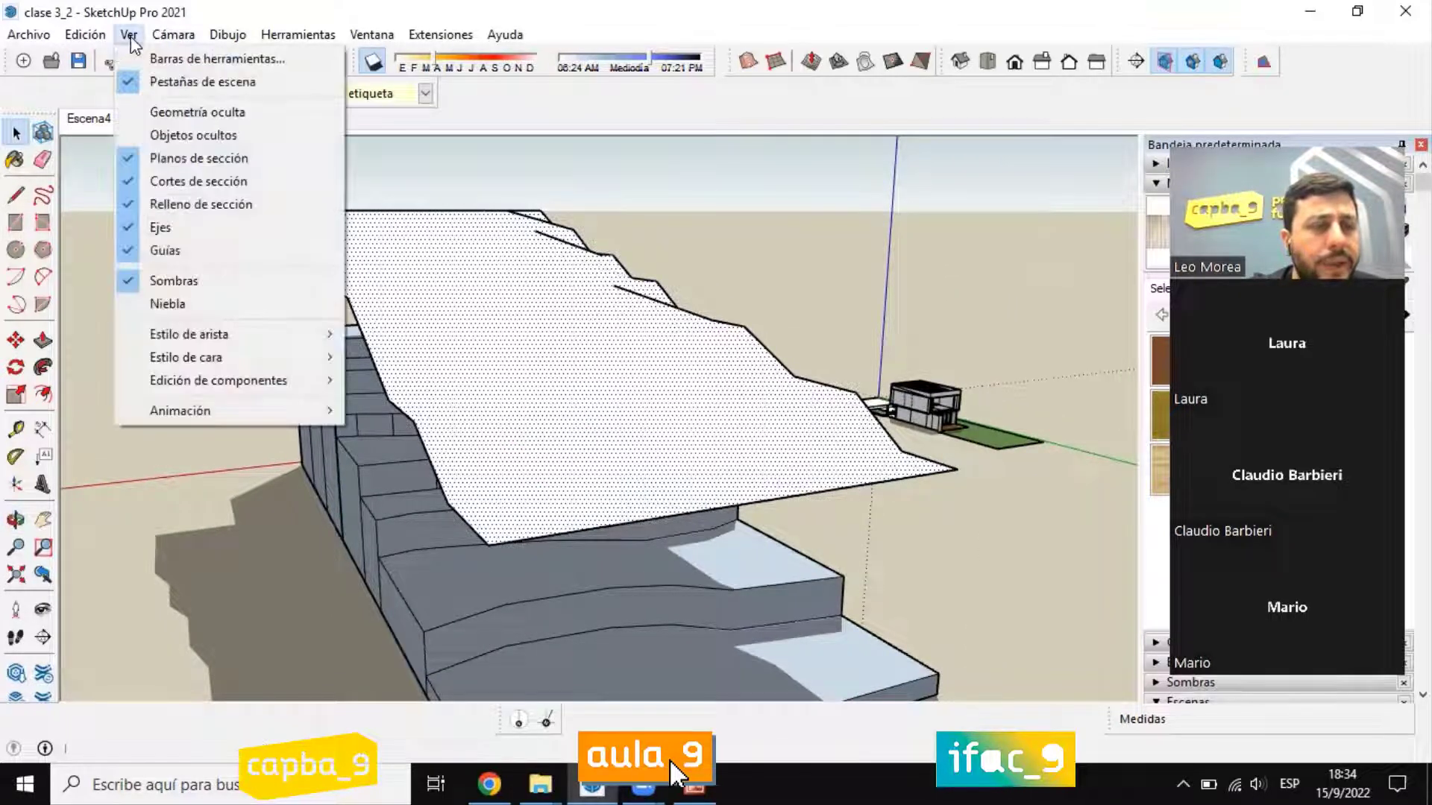
{"action": "mouse_move", "coordinate": [266, 344]}
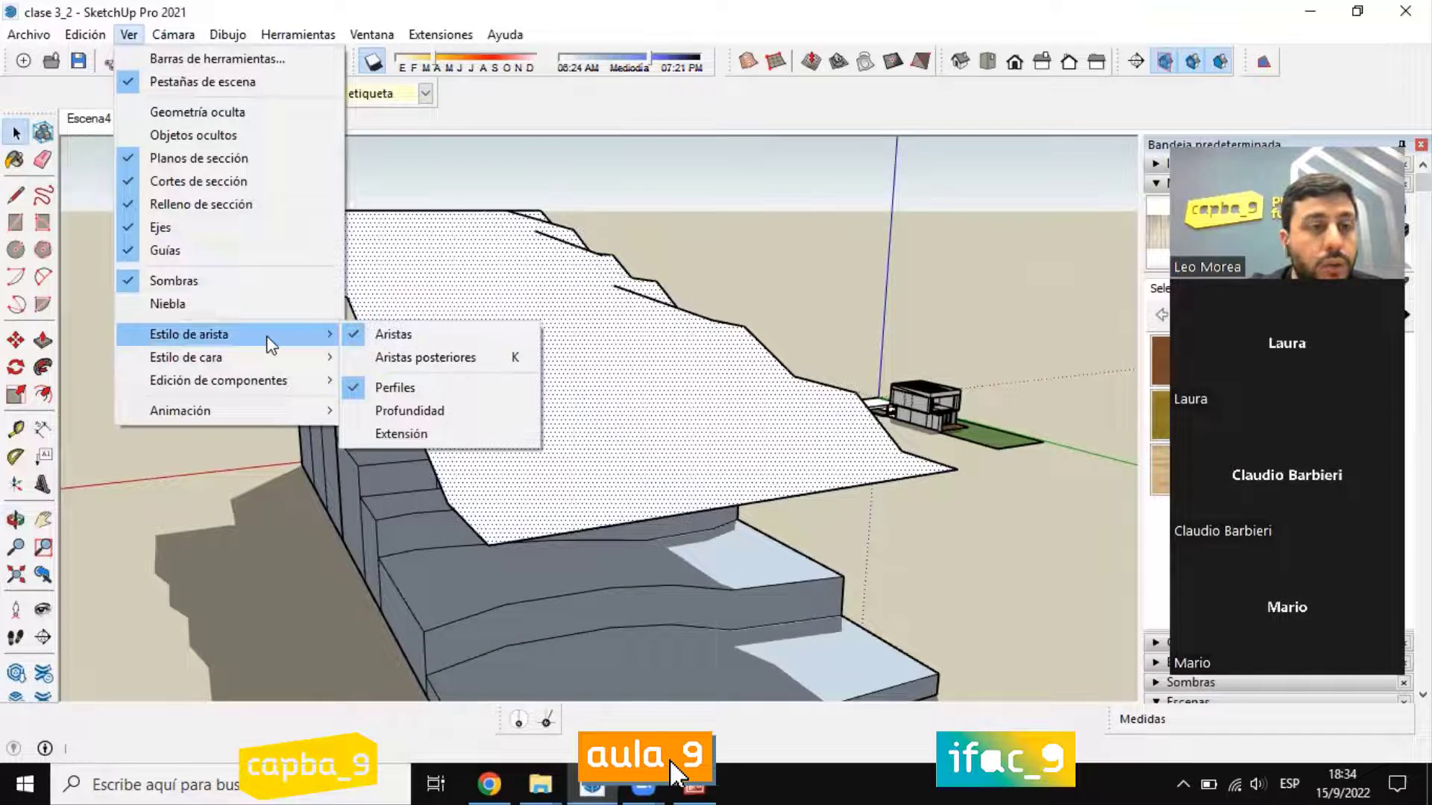
{"action": "left_click", "coordinate": [223, 119]}
{"action": "middle_click_drag", "start_coordinate": [662, 335], "coordinate": [268, 351]}
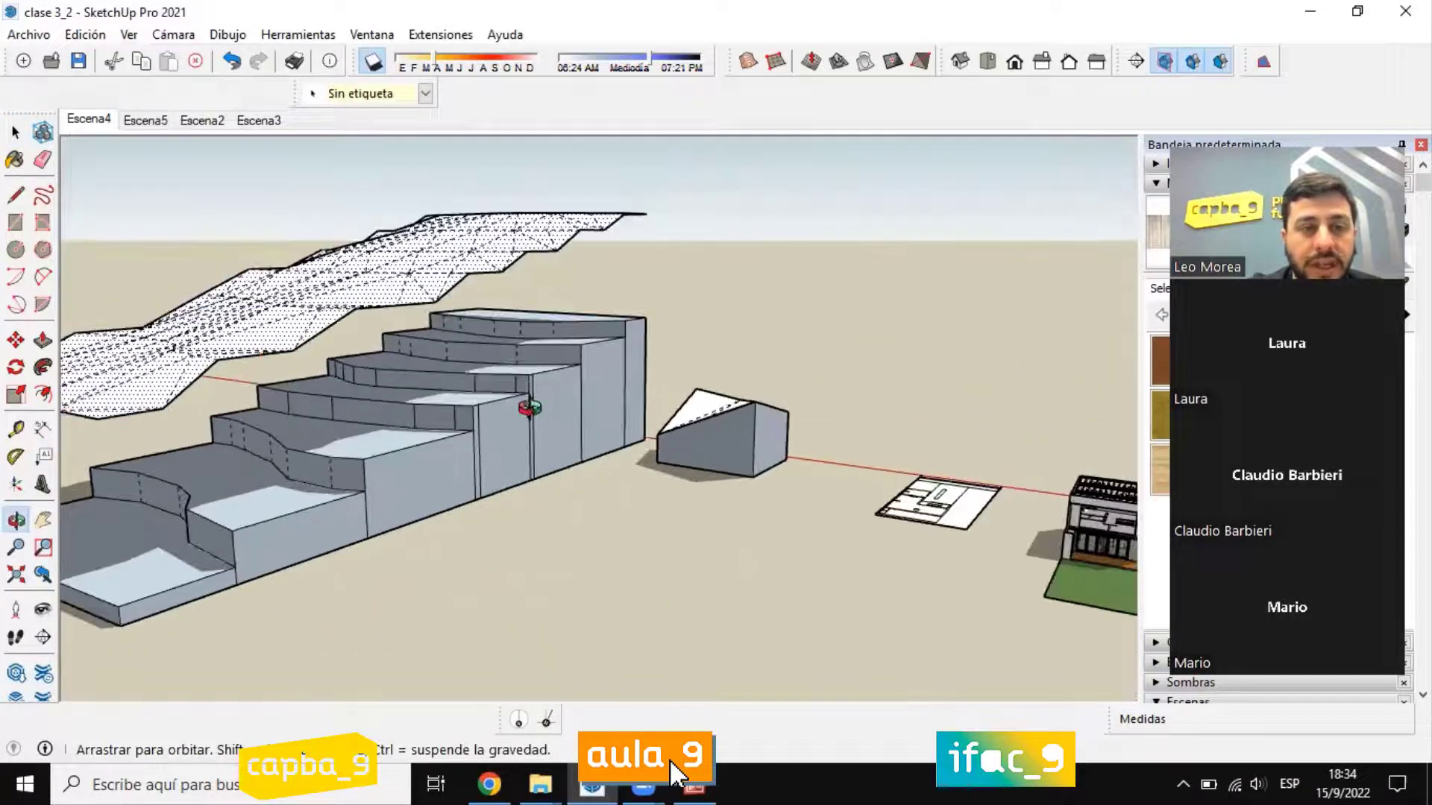
{"action": "middle_click_drag", "start_coordinate": [529, 408], "coordinate": [531, 408]}
{"action": "scroll", "coordinate": [534, 553], "scroll_direction": "up", "scroll_amount": 4}
{"action": "middle_click_drag", "start_coordinate": [534, 553], "coordinate": [456, 383]}
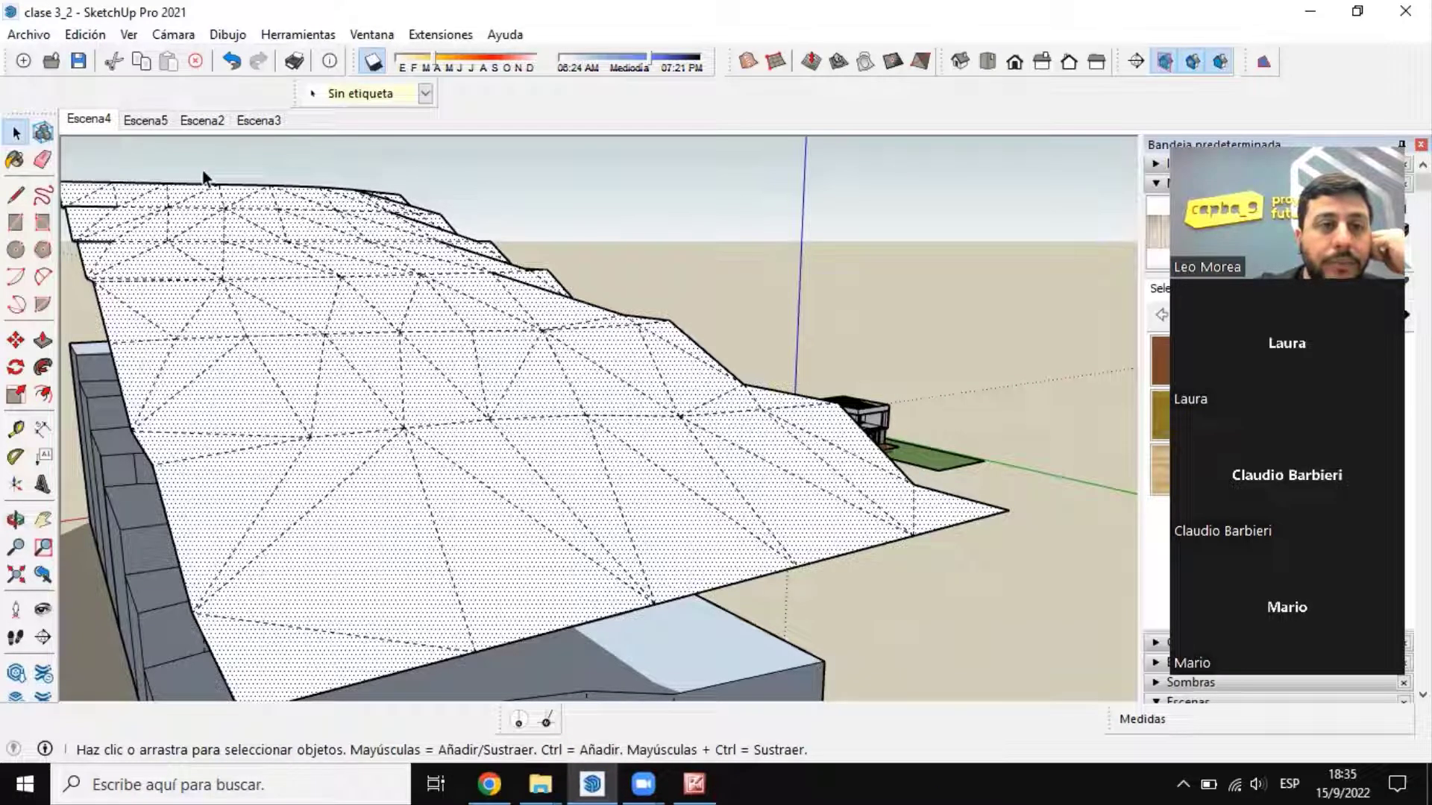
{"action": "middle_click_drag", "start_coordinate": [498, 343], "coordinate": [503, 343]}
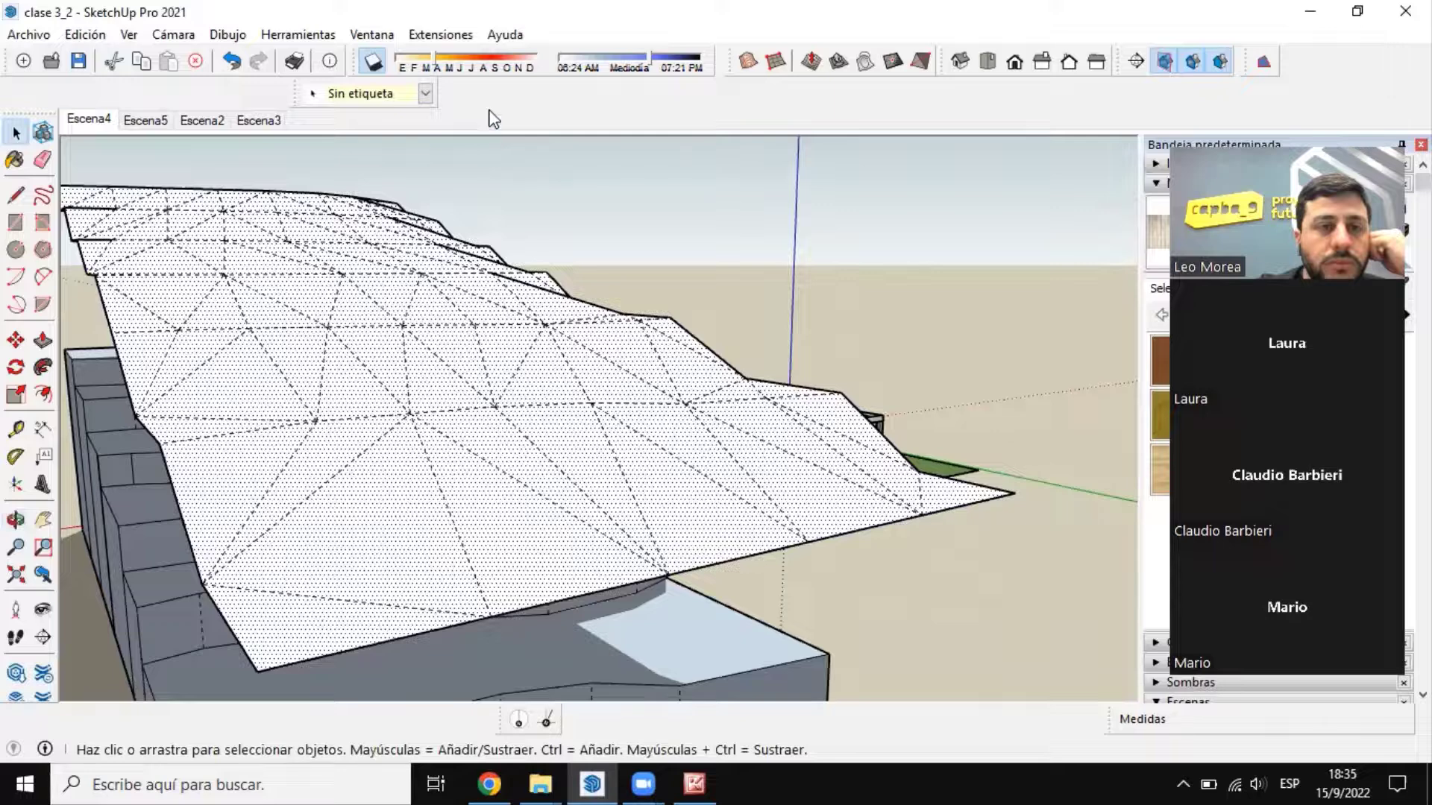
Step: Switch off the display of hidden geometry (Geometría oculta) on the terrain surface
{"action": "scroll", "coordinate": [433, 294], "scroll_direction": "up", "scroll_amount": 2}
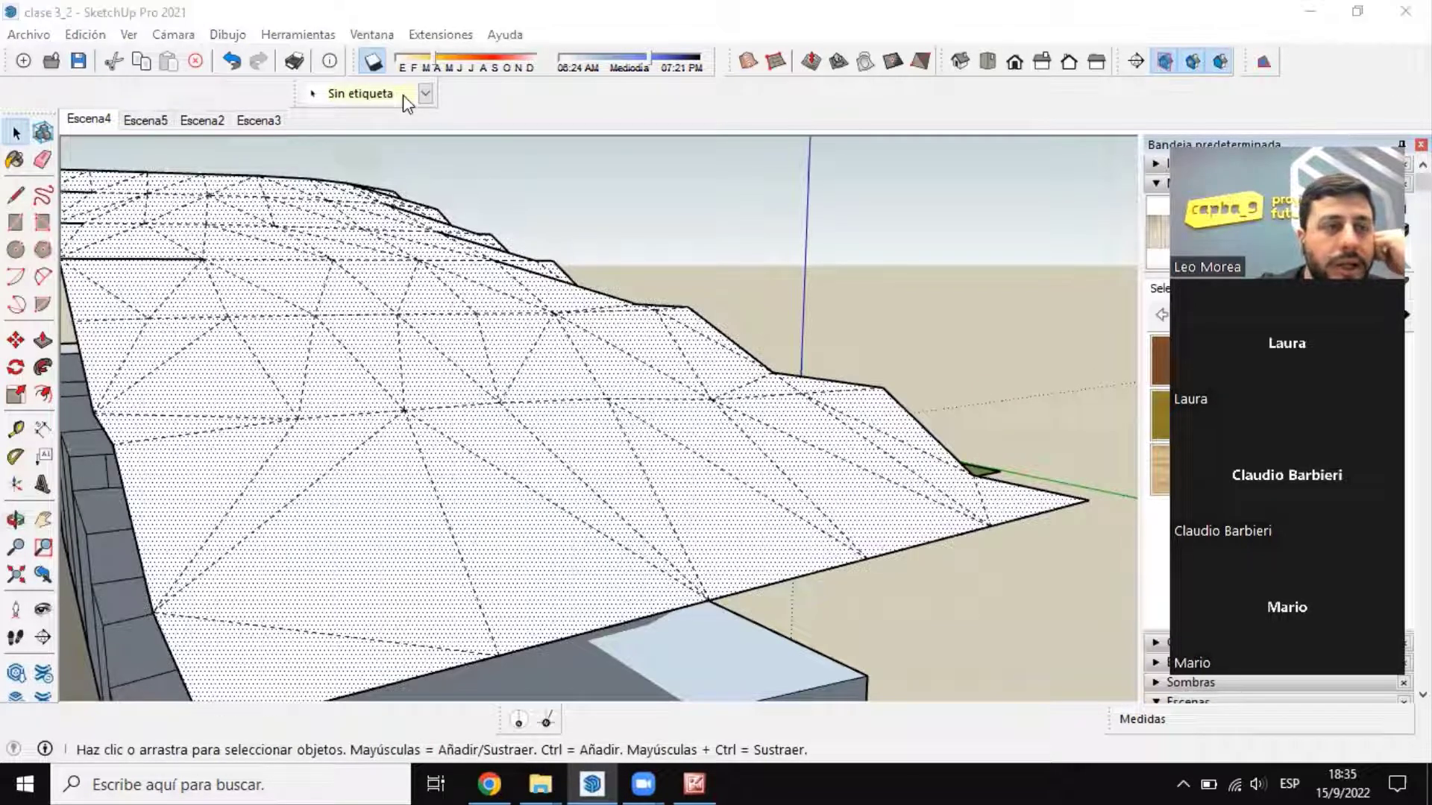
{"action": "left_click", "coordinate": [129, 35]}
{"action": "left_click", "coordinate": [206, 118]}
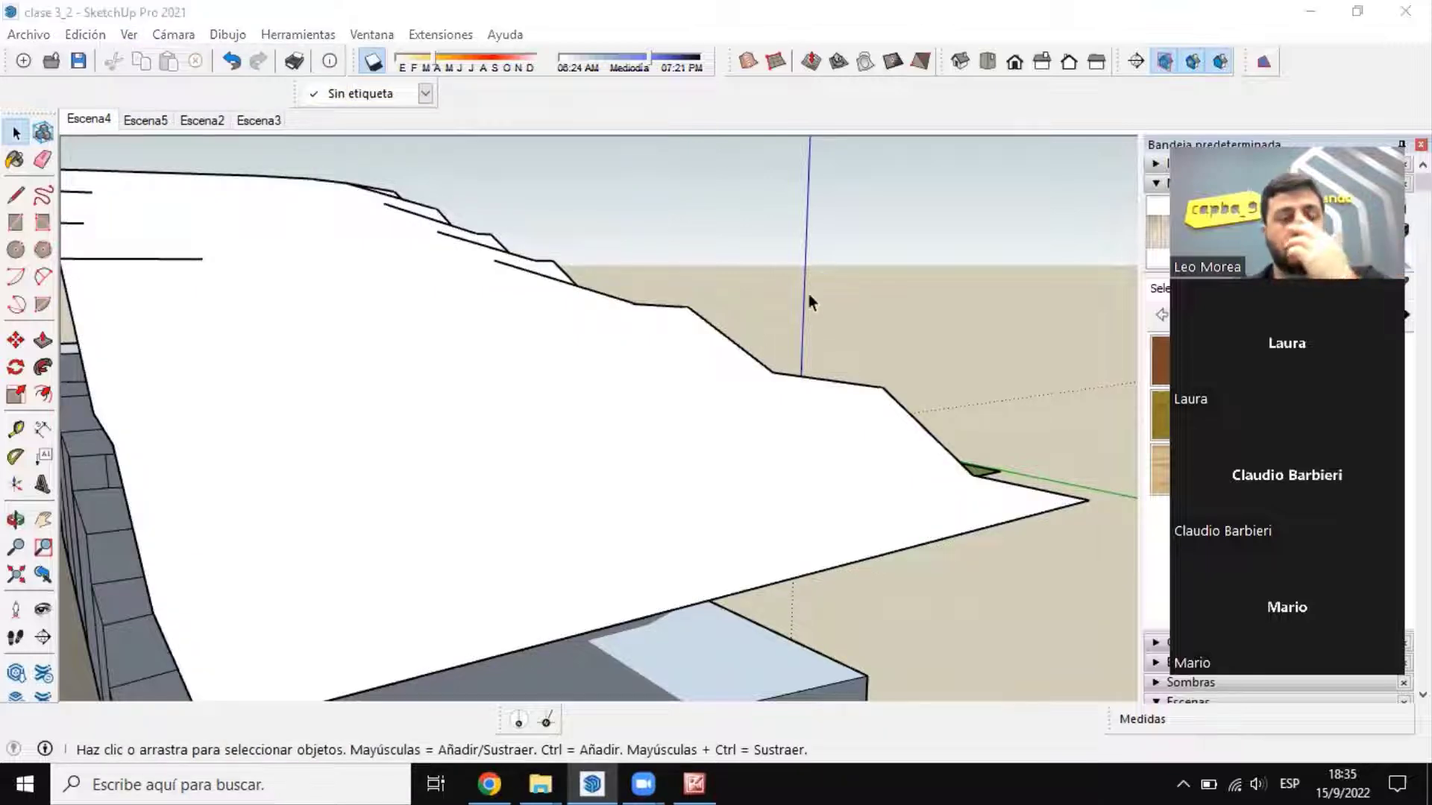
Step: Examine the raised surface, the stepped terrain and the neighbouring house model from several sides and distances
{"action": "middle_click_drag", "start_coordinate": [562, 294], "coordinate": [612, 120]}
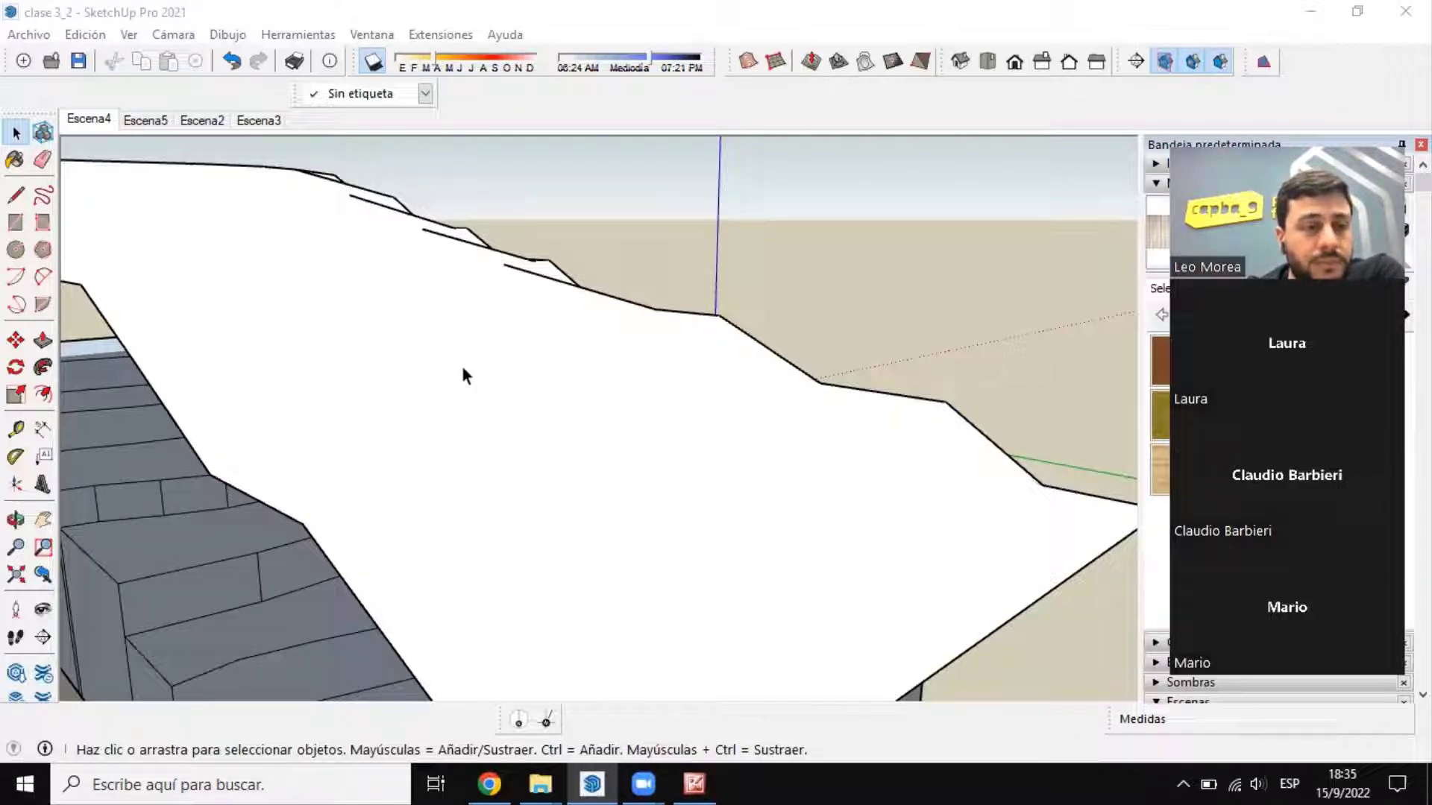
{"action": "scroll", "coordinate": [592, 203], "scroll_direction": "down", "scroll_amount": 10}
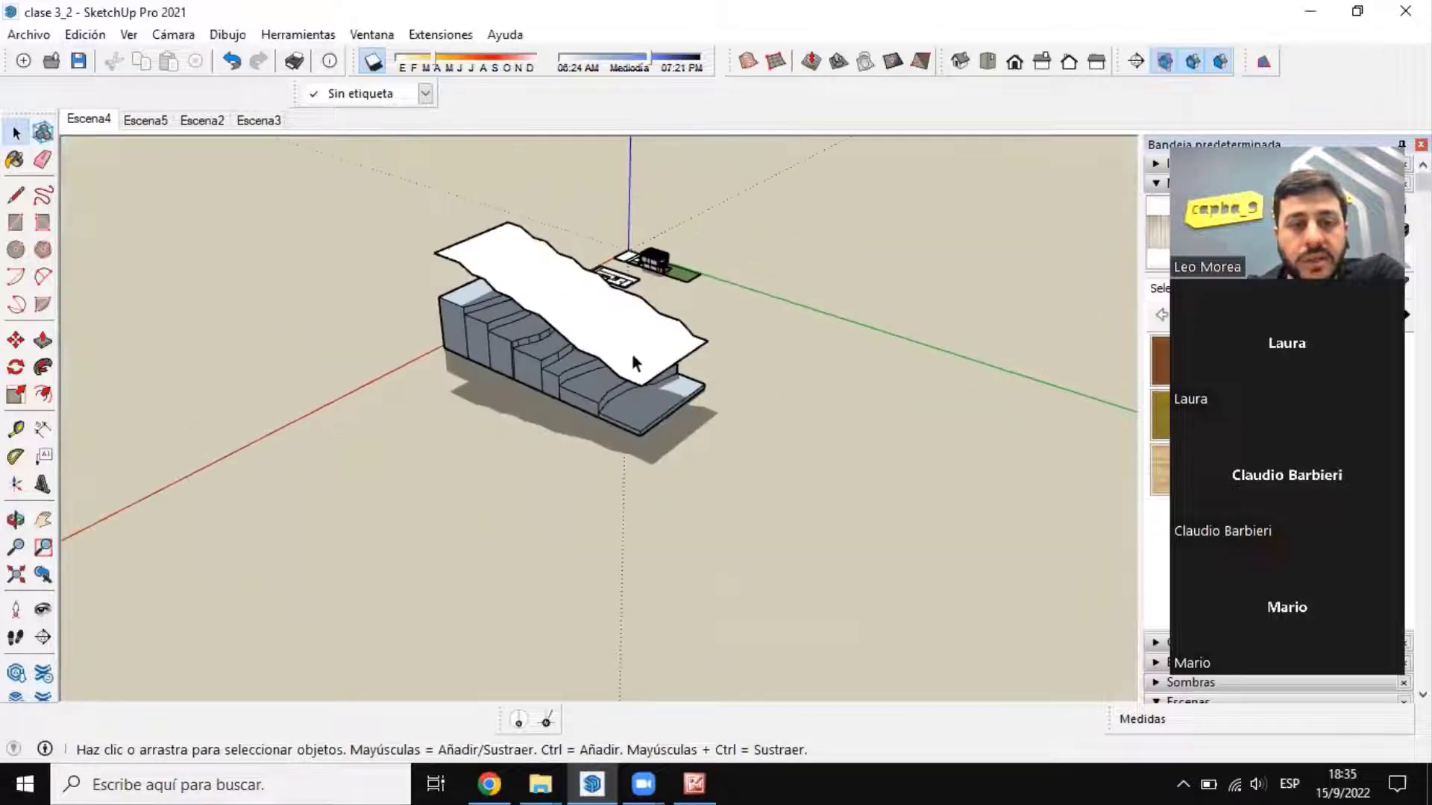
{"action": "middle_click_drag", "start_coordinate": [630, 350], "coordinate": [1114, 485]}
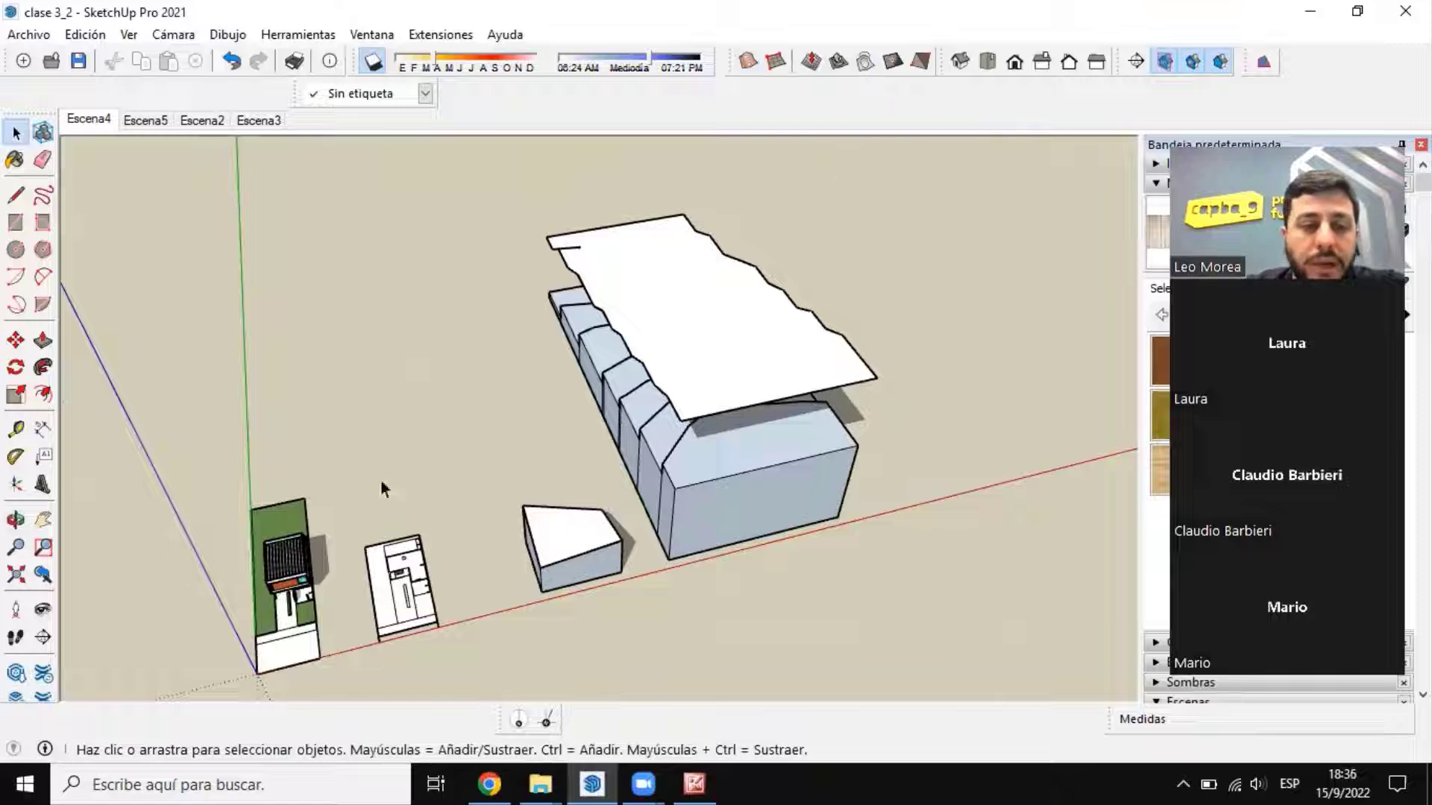
{"action": "middle_click_drag", "start_coordinate": [384, 485], "coordinate": [256, 419]}
{"action": "scroll", "coordinate": [256, 448], "scroll_direction": "up", "scroll_amount": 8}
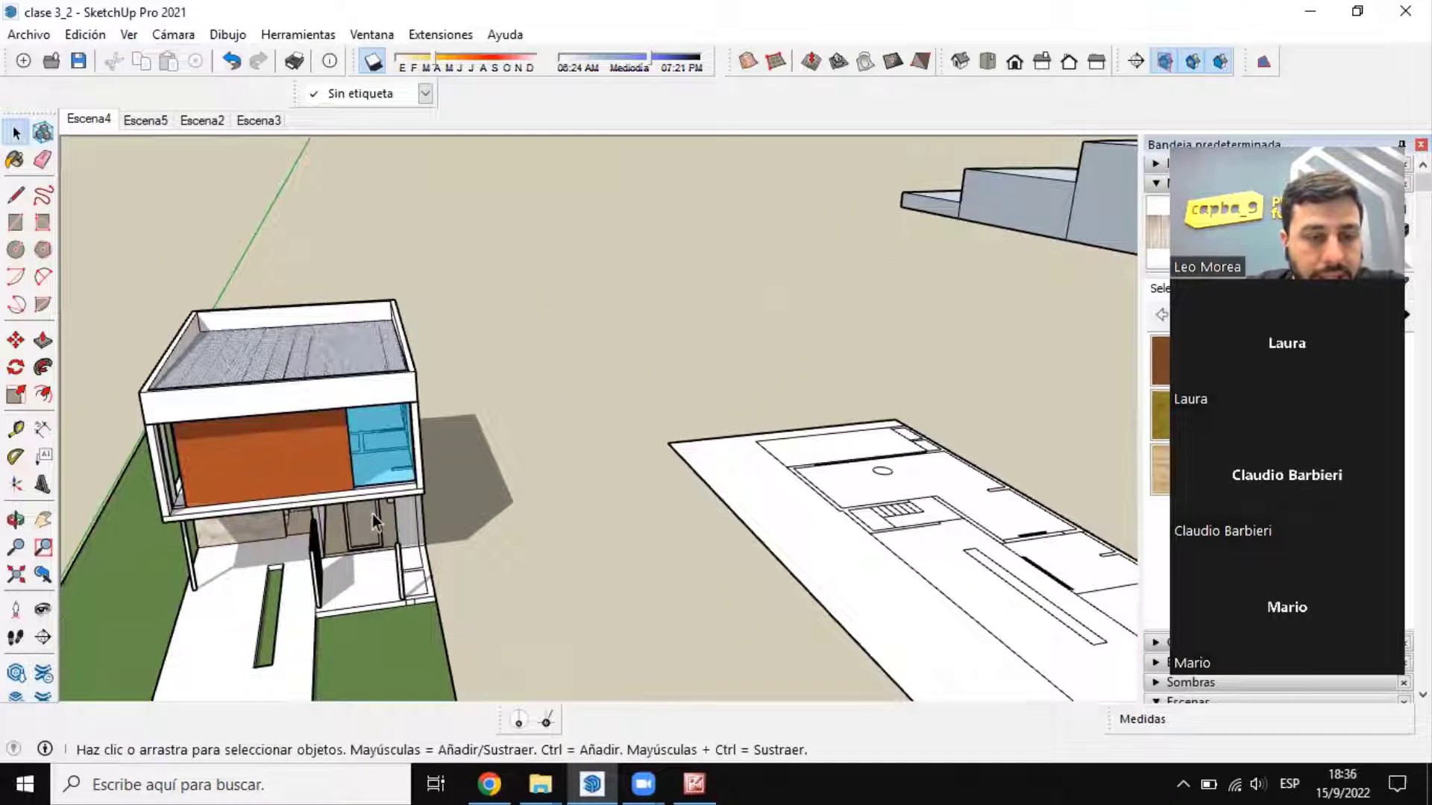
{"action": "scroll", "coordinate": [373, 513], "scroll_direction": "down", "scroll_amount": 6}
{"action": "scroll", "coordinate": [528, 535], "scroll_direction": "down", "scroll_amount": 2}
{"action": "scroll", "coordinate": [528, 535], "scroll_direction": "down", "scroll_amount": 1}
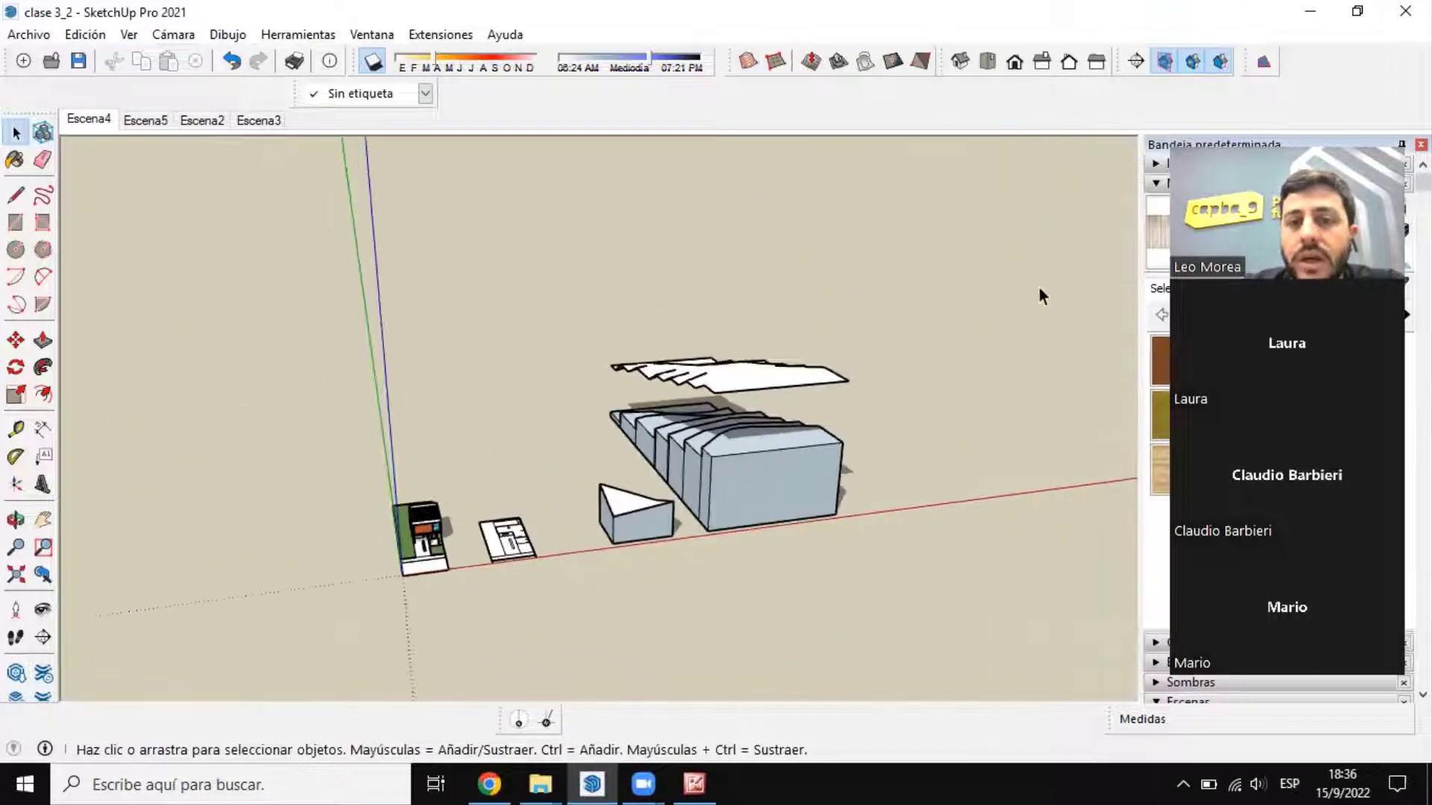
{"action": "scroll", "coordinate": [695, 434], "scroll_direction": "up", "scroll_amount": 4}
{"action": "middle_click_drag", "start_coordinate": [695, 434], "coordinate": [513, 493]}
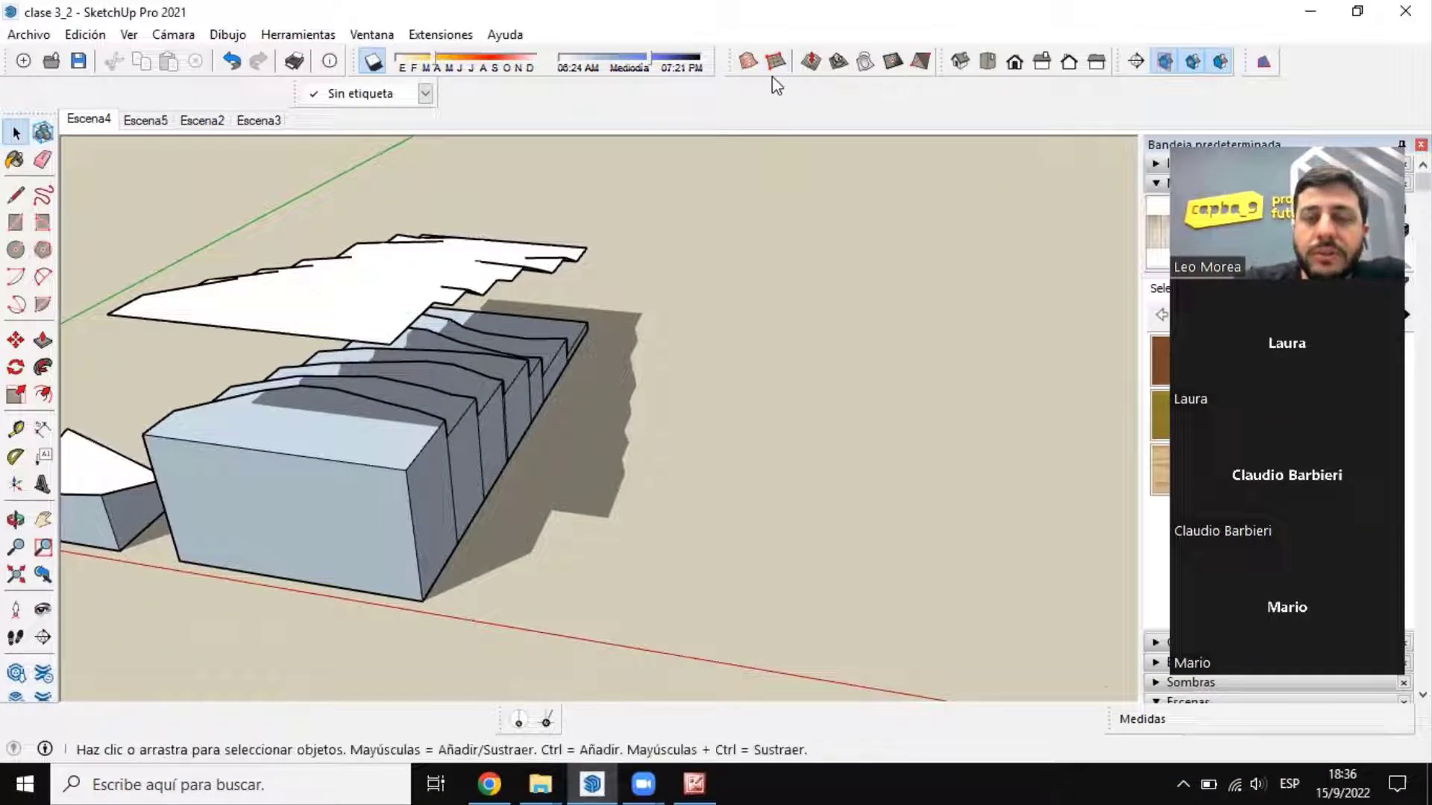
{"action": "scroll", "coordinate": [483, 374], "scroll_direction": "down", "scroll_amount": 3}
{"action": "middle_click_drag", "start_coordinate": [481, 376], "coordinate": [526, 457]}
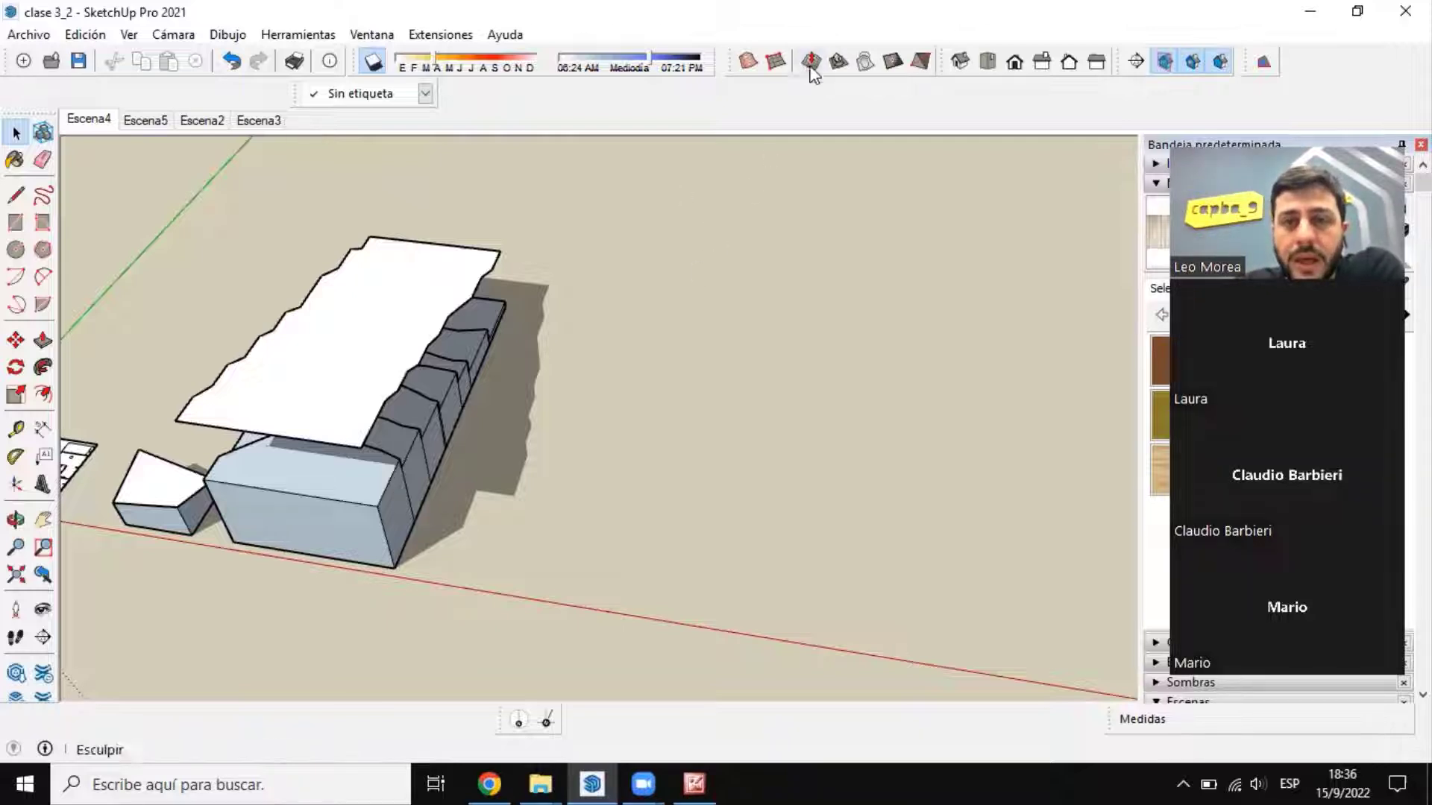
Step: Start the From Scratch sandbox grid tool and inspect the house lot up close as a scale reference
{"action": "left_click", "coordinate": [775, 62]}
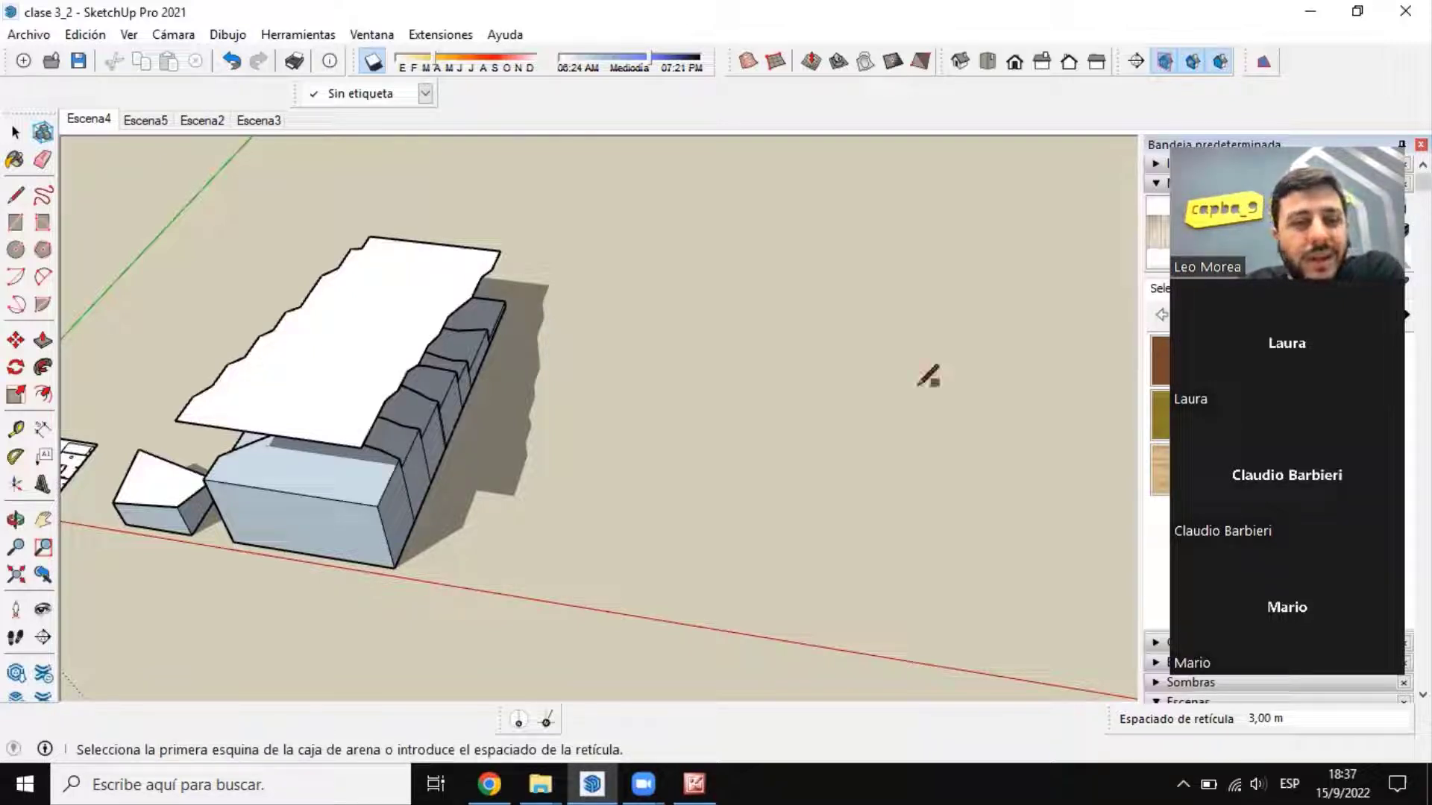
{"action": "scroll", "coordinate": [924, 379], "scroll_direction": "down", "scroll_amount": 3}
{"action": "scroll", "coordinate": [201, 423], "scroll_direction": "up", "scroll_amount": 6}
{"action": "scroll", "coordinate": [493, 425], "scroll_direction": "up", "scroll_amount": 5}
{"action": "scroll", "coordinate": [881, 362], "scroll_direction": "up", "scroll_amount": 2}
{"action": "scroll", "coordinate": [835, 515], "scroll_direction": "down", "scroll_amount": 5}
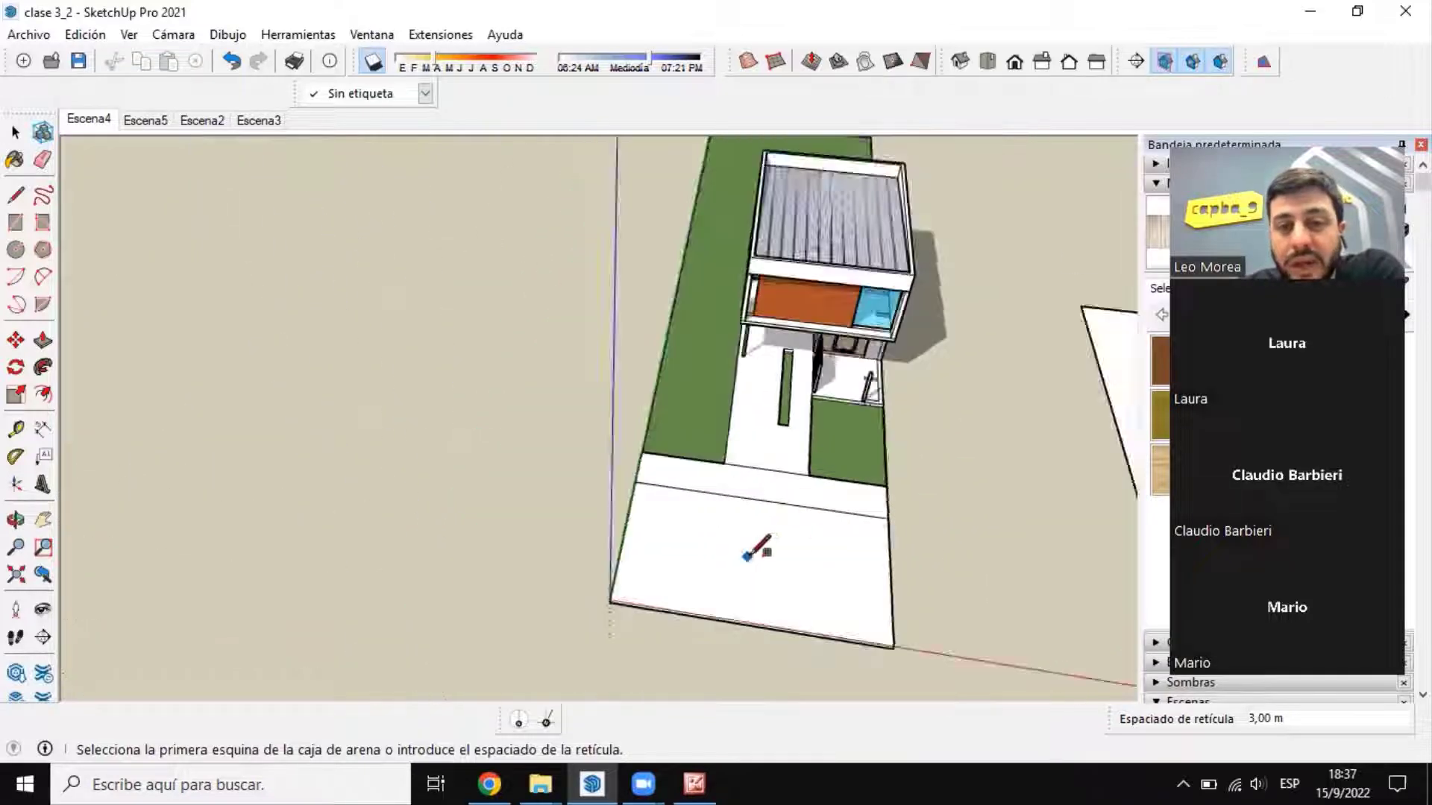
{"action": "mouse_move", "coordinate": [745, 565]}
{"action": "middle_mouse_down"}
{"action": "mouse_move", "coordinate": [922, 366]}
{"action": "mouse_move", "coordinate": [874, 422]}
{"action": "middle_mouse_up"}
{"action": "scroll", "coordinate": [858, 403], "scroll_direction": "up", "scroll_amount": 3}
{"action": "scroll", "coordinate": [653, 429], "scroll_direction": "down", "scroll_amount": 2}
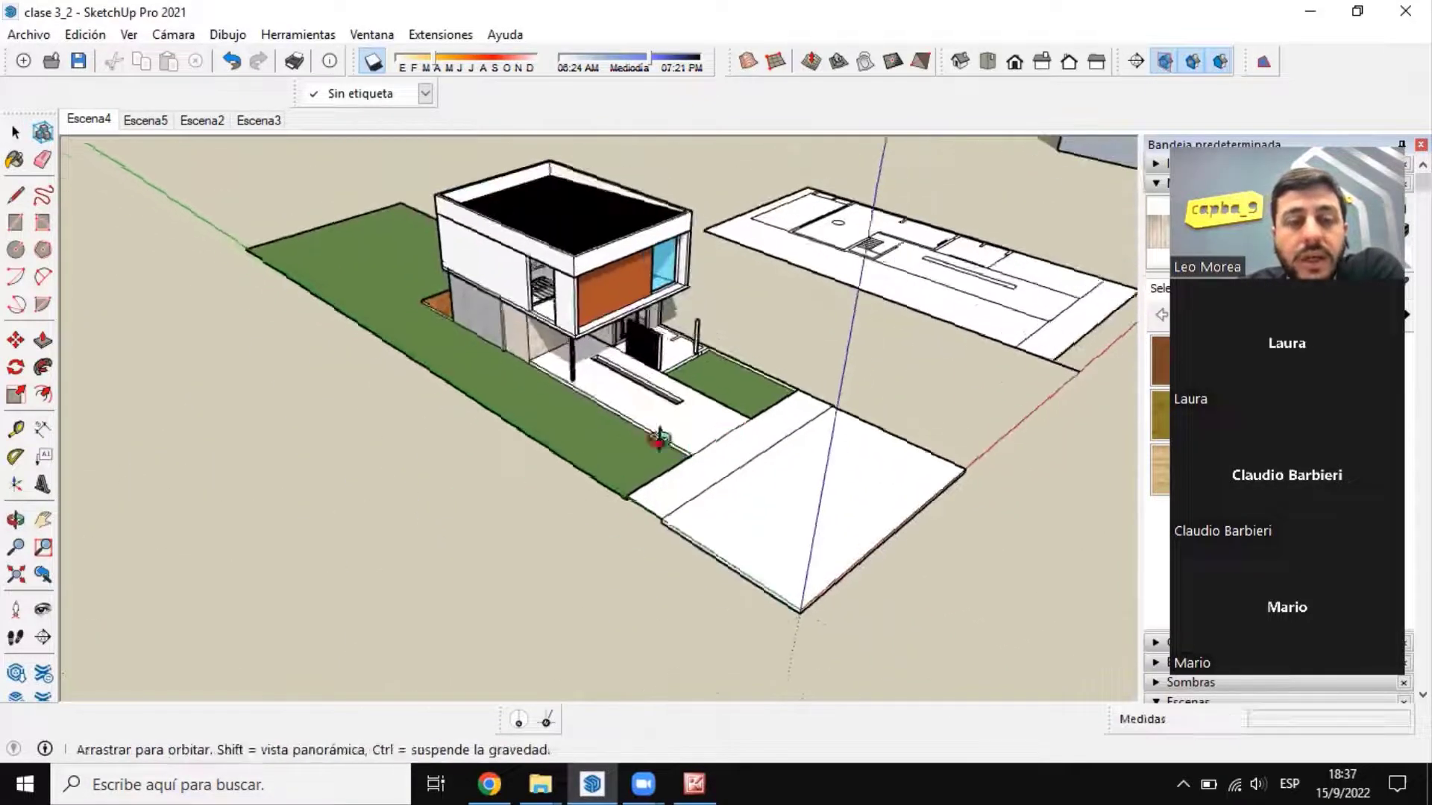
{"action": "scroll", "coordinate": [596, 418], "scroll_direction": "up", "scroll_amount": 3}
{"action": "middle_click_drag", "start_coordinate": [659, 441], "coordinate": [565, 393]}
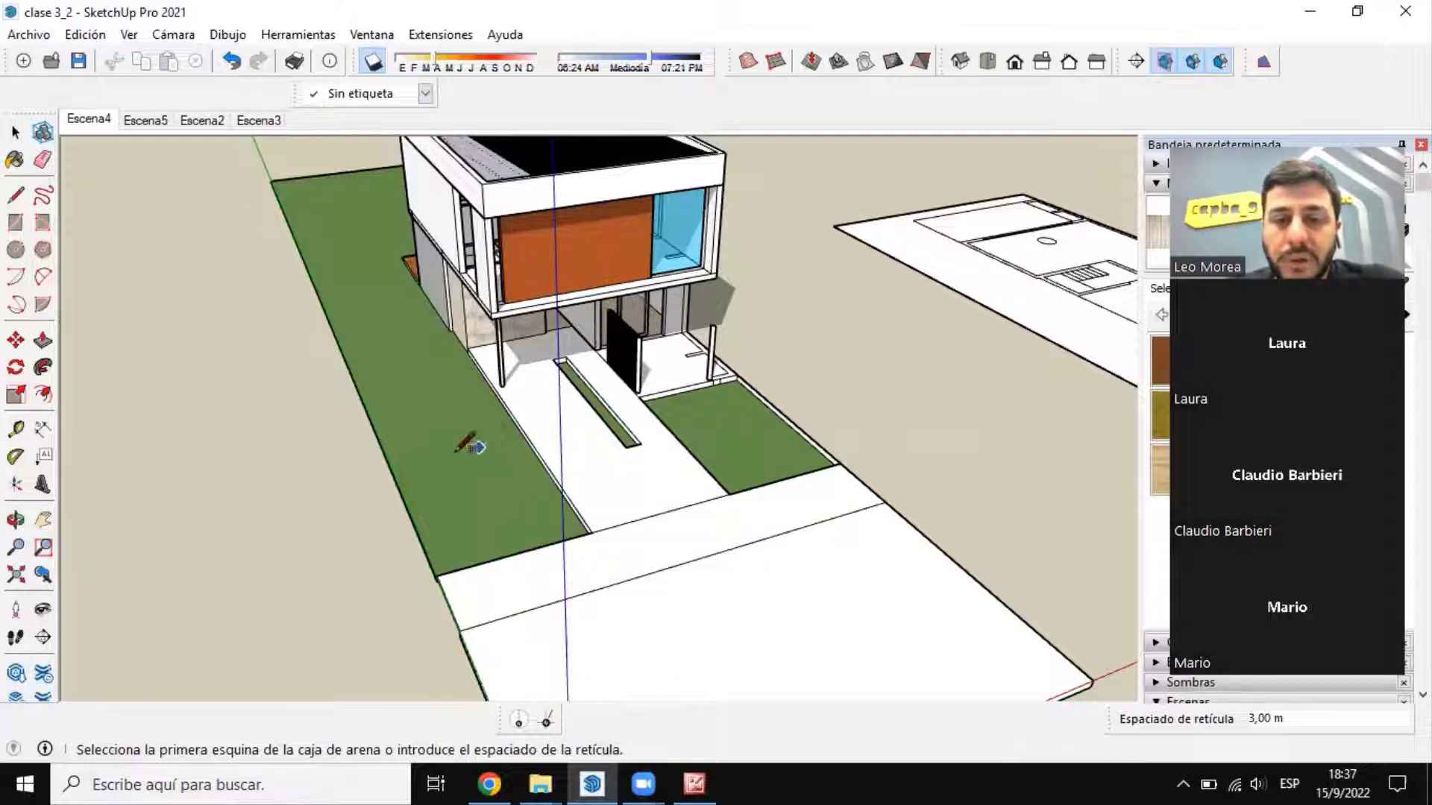
{"action": "scroll", "coordinate": [473, 443], "scroll_direction": "down", "scroll_amount": 5}
{"action": "scroll", "coordinate": [578, 489], "scroll_direction": "up", "scroll_amount": 6}
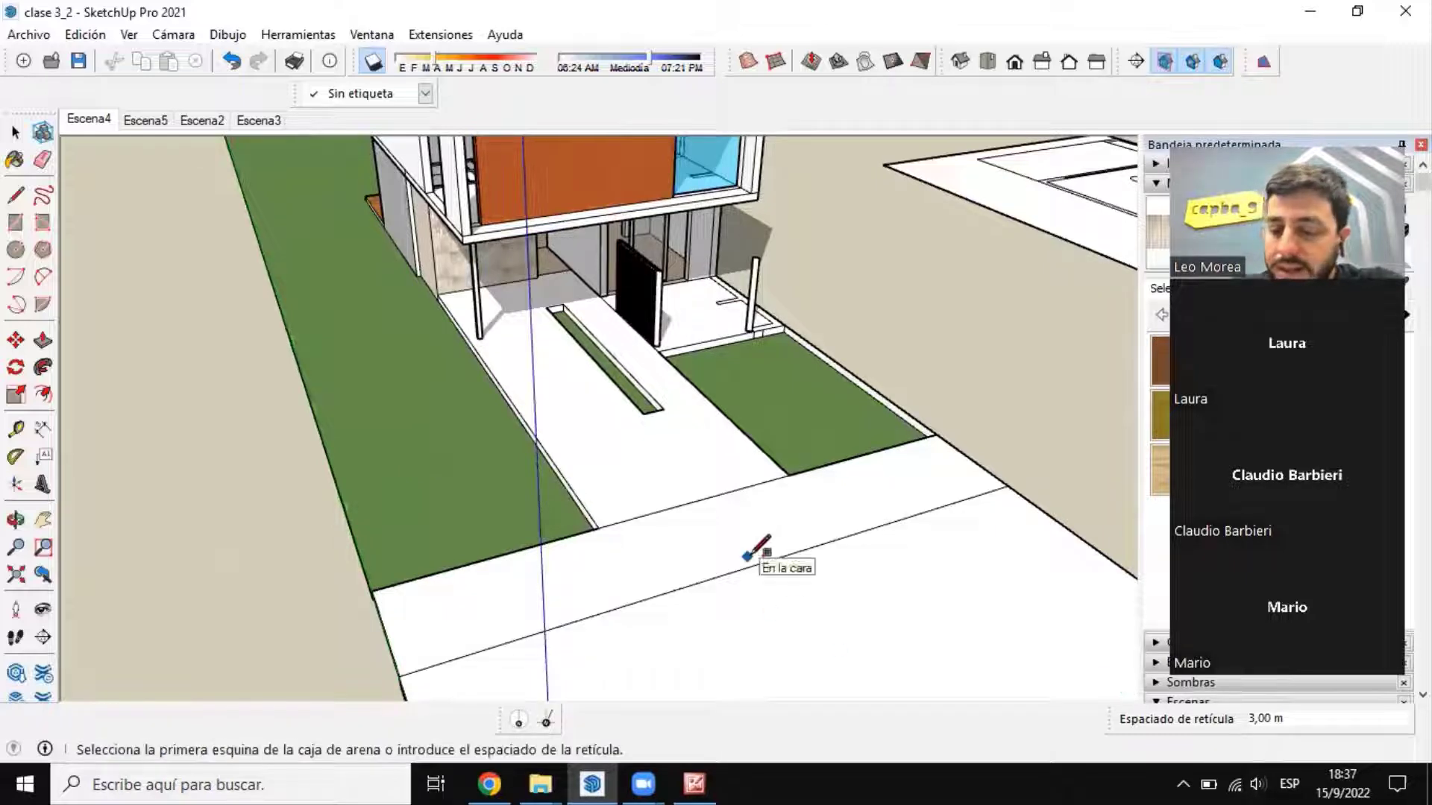
Step: Set the sandbox grid spacing to 0,5 m and compare that size with the house lot
{"action": "type", "text": "0,5"}
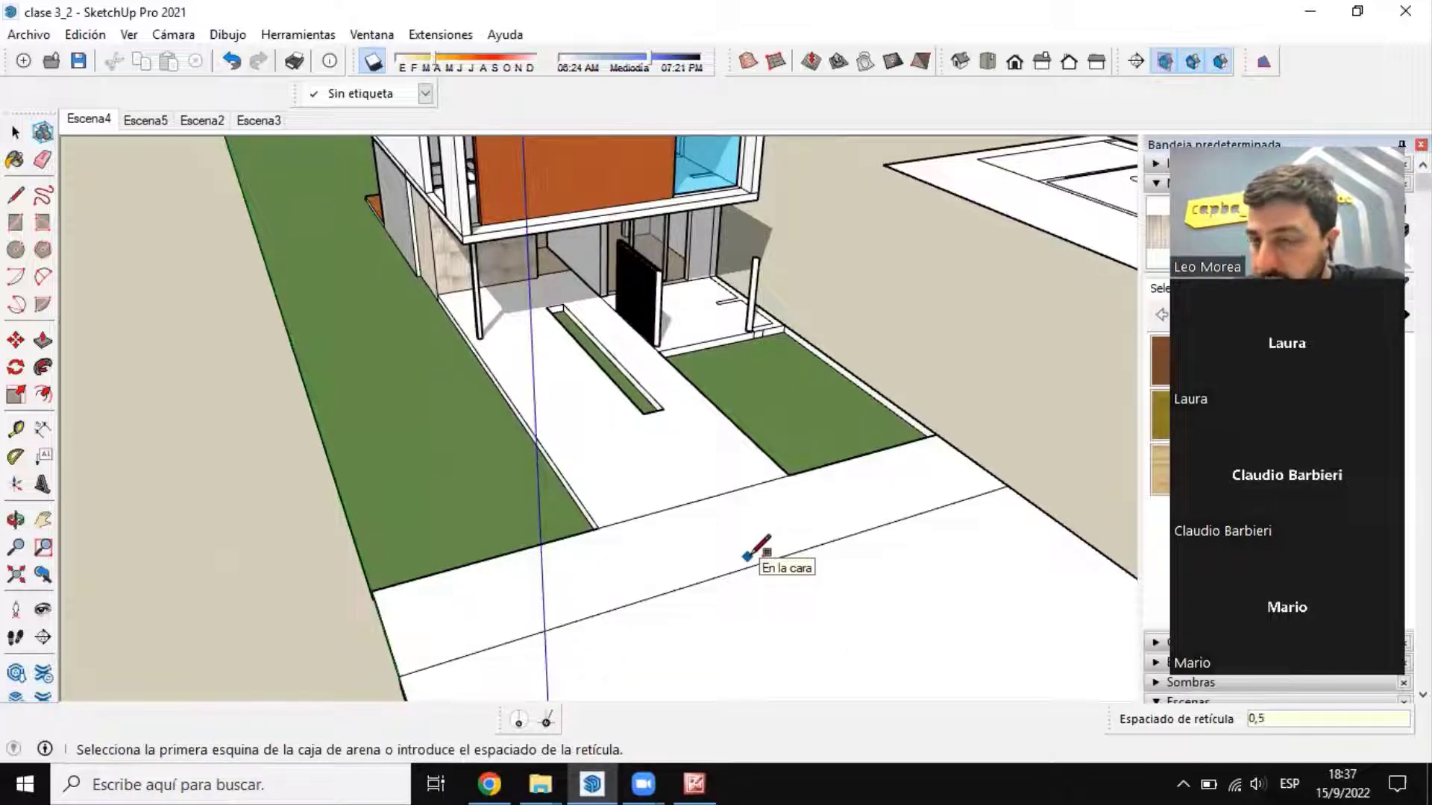
{"action": "key", "text": "Return"}
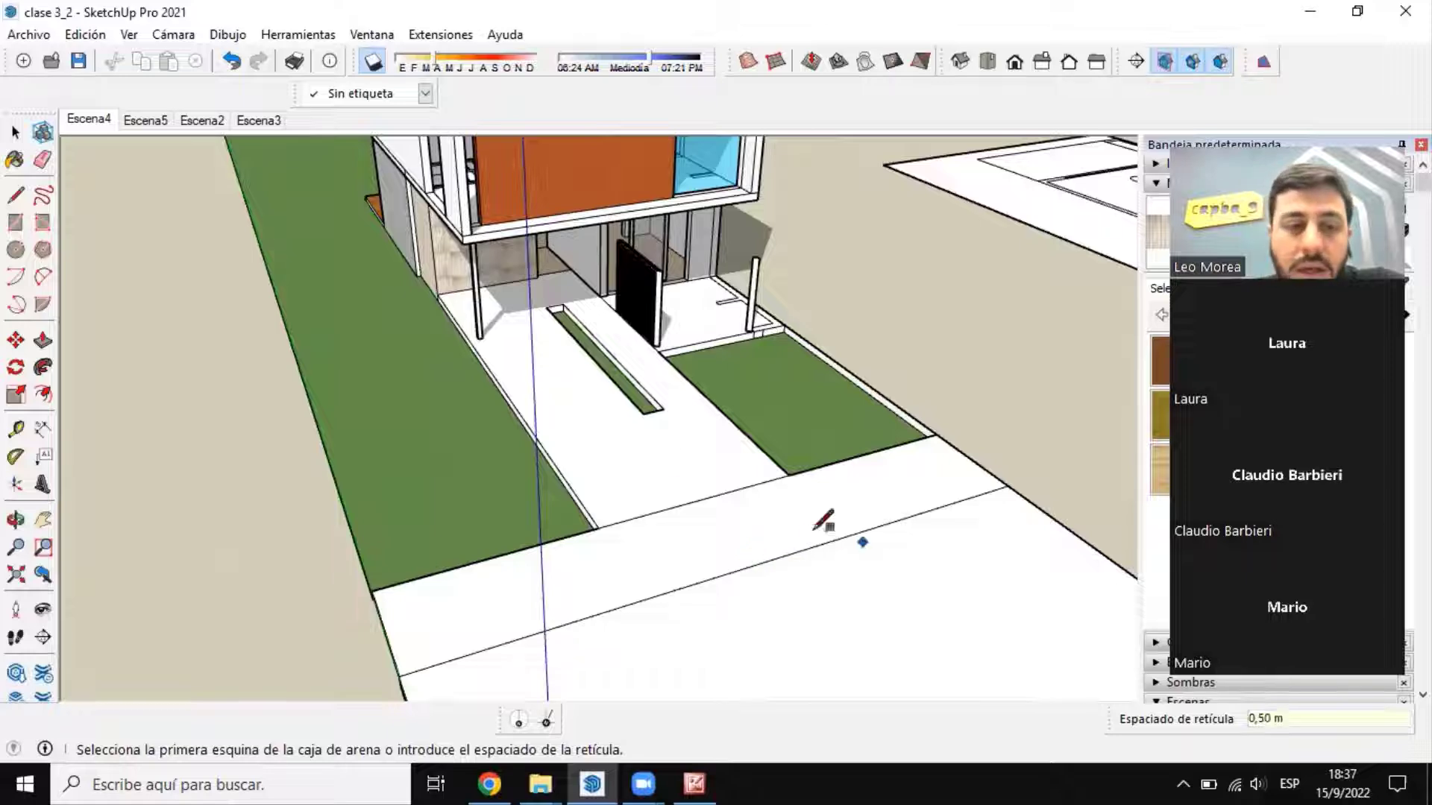
{"action": "scroll", "coordinate": [825, 518], "scroll_direction": "down", "scroll_amount": 3}
{"action": "scroll", "coordinate": [815, 432], "scroll_direction": "down", "scroll_amount": 3}
{"action": "scroll", "coordinate": [759, 473], "scroll_direction": "up", "scroll_amount": 2}
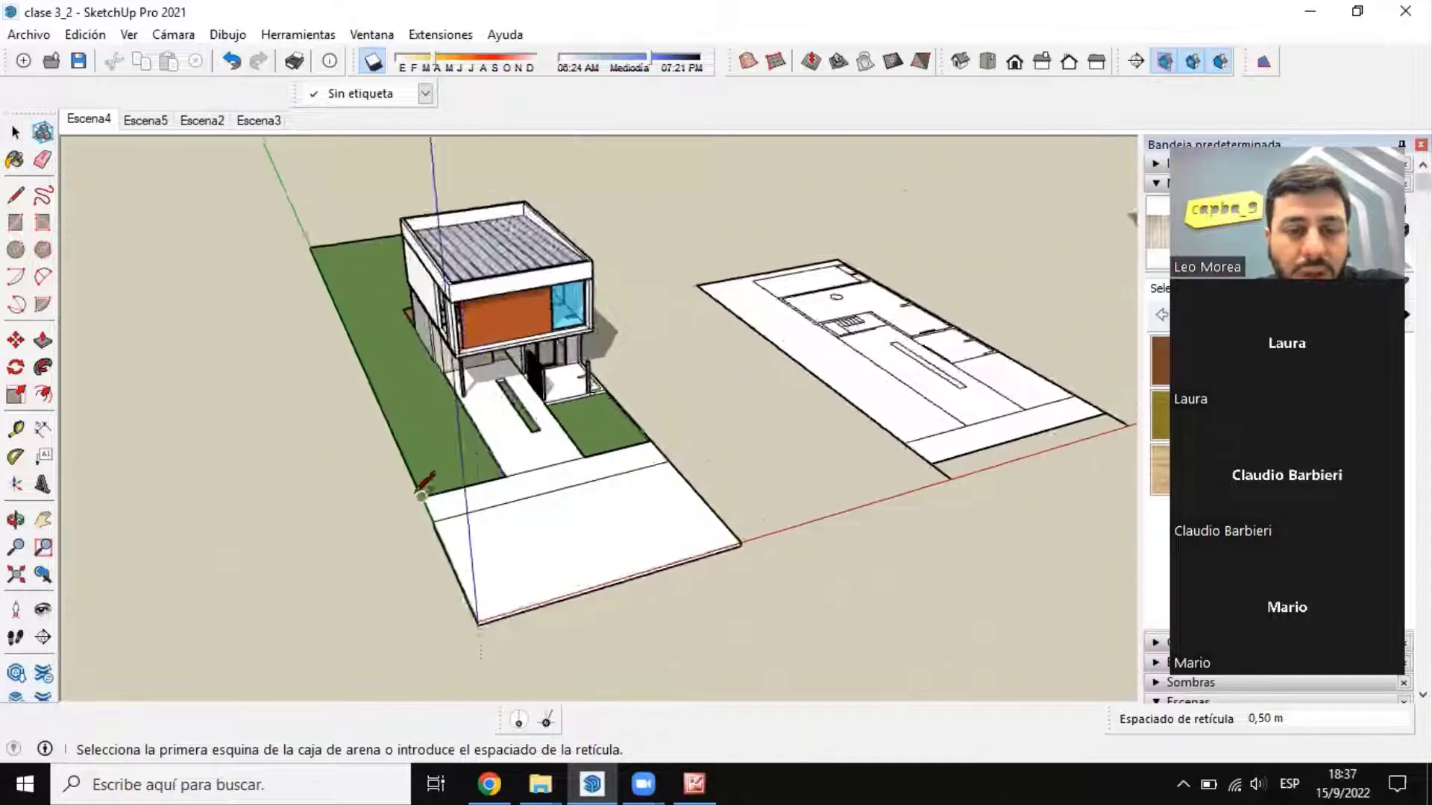
{"action": "scroll", "coordinate": [495, 473], "scroll_direction": "up", "scroll_amount": 3}
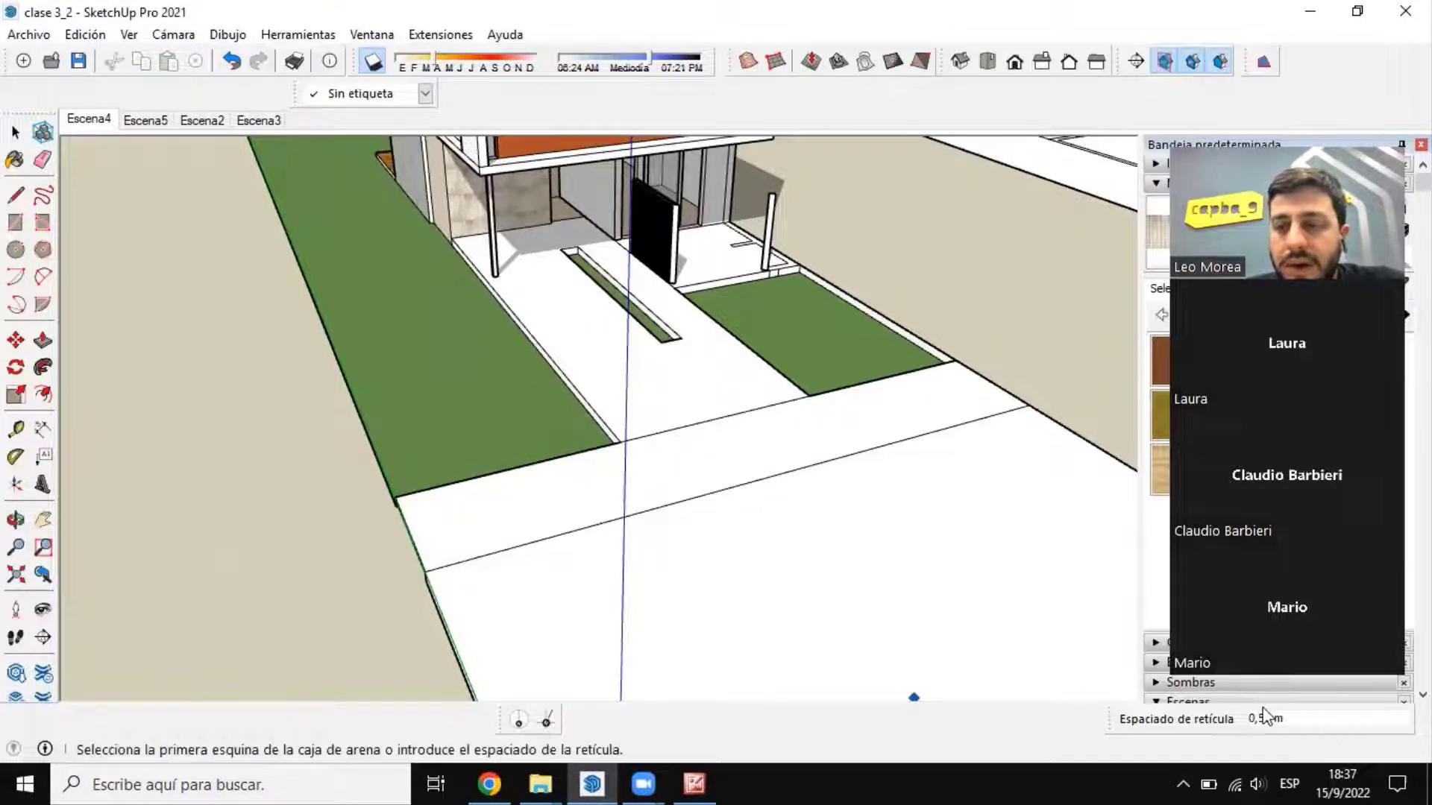
{"action": "scroll", "coordinate": [611, 490], "scroll_direction": "down", "scroll_amount": 3}
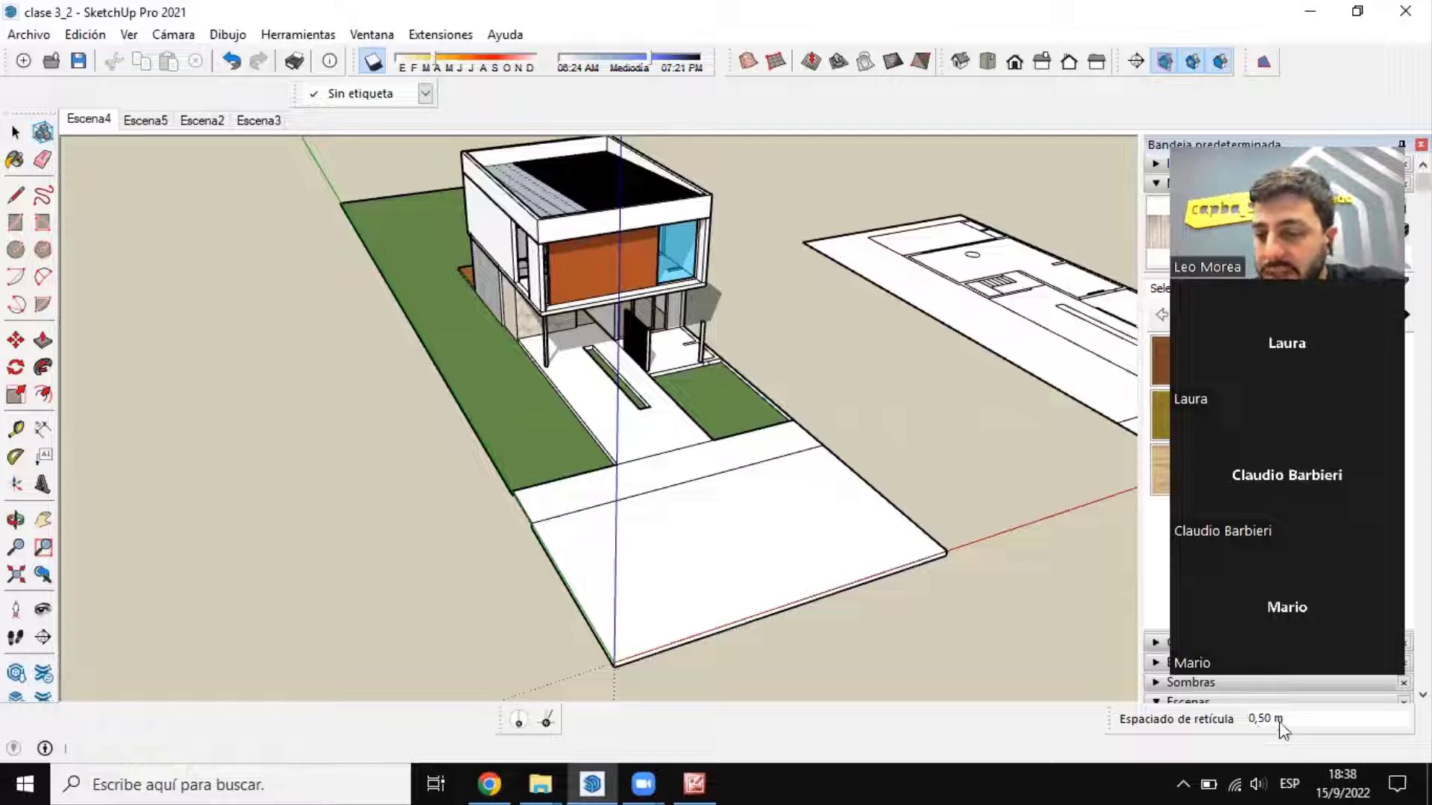
Step: Set the sandbox grid spacing to 5 m for a grid on the empty ground beyond the stepped terrain
{"action": "type", "text": "3"}
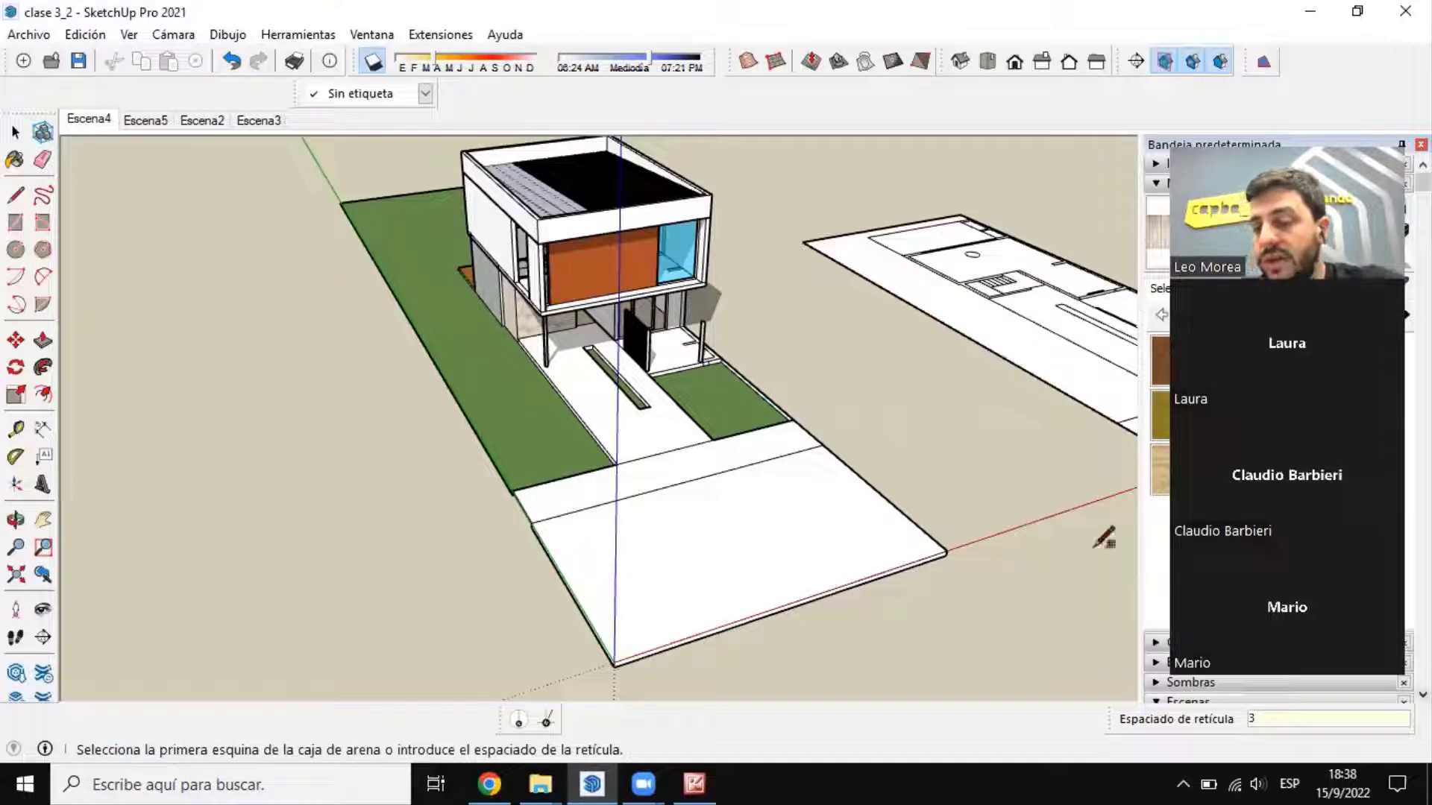
{"action": "key", "text": "Return"}
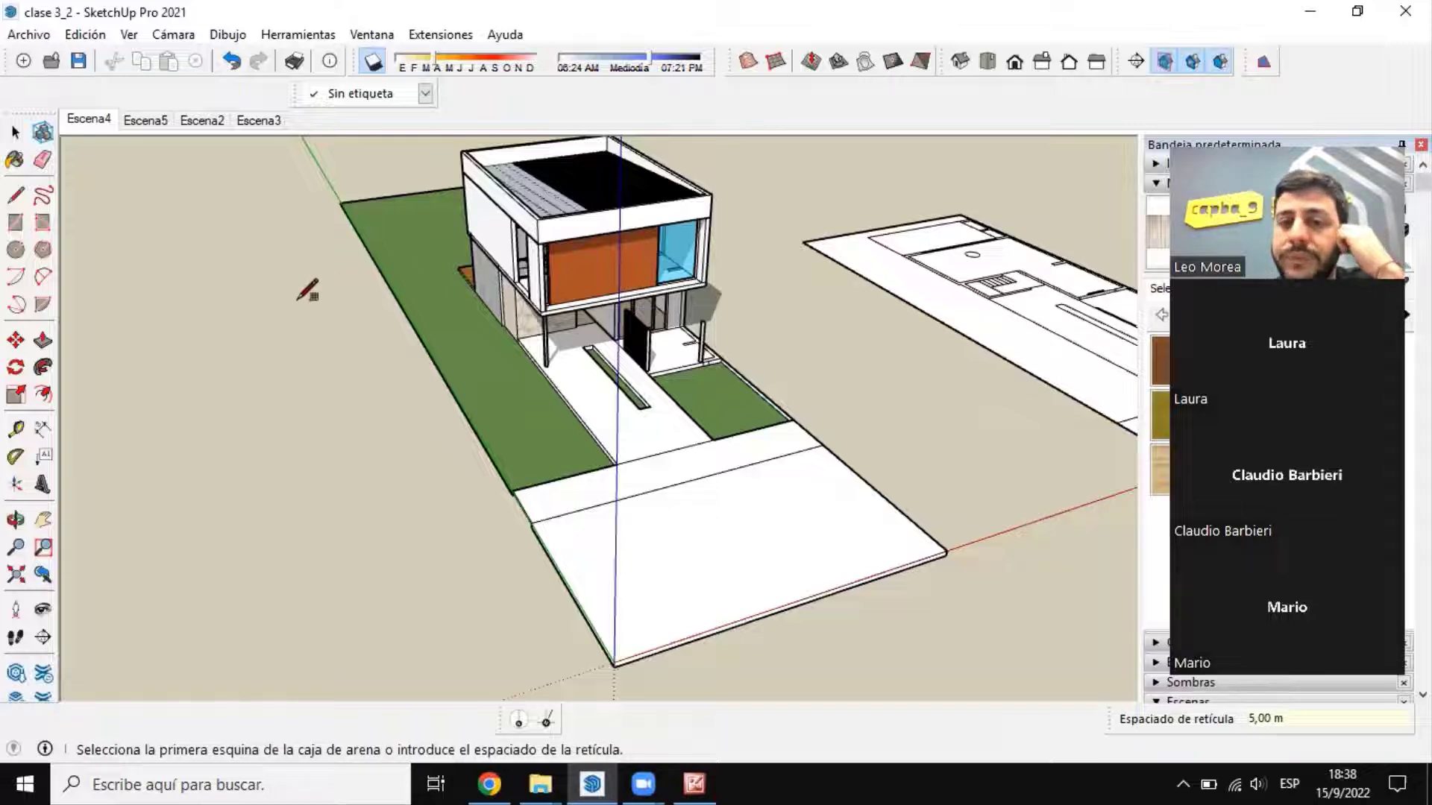
{"action": "scroll", "coordinate": [240, 410], "scroll_direction": "down", "scroll_amount": 10}
{"action": "scroll", "coordinate": [880, 284], "scroll_direction": "up", "scroll_amount": 5}
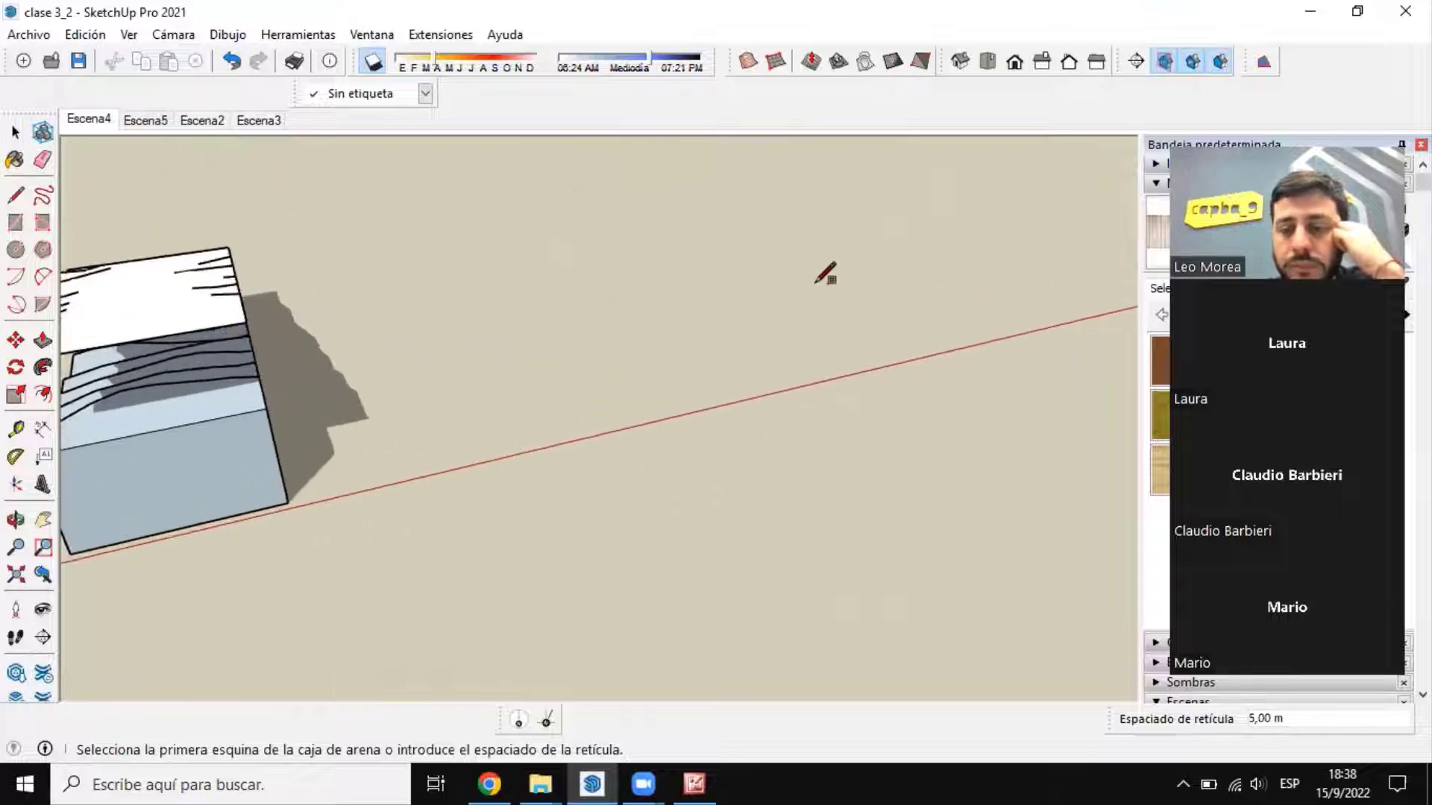
{"action": "middle_click_drag", "start_coordinate": [739, 373], "coordinate": [562, 476]}
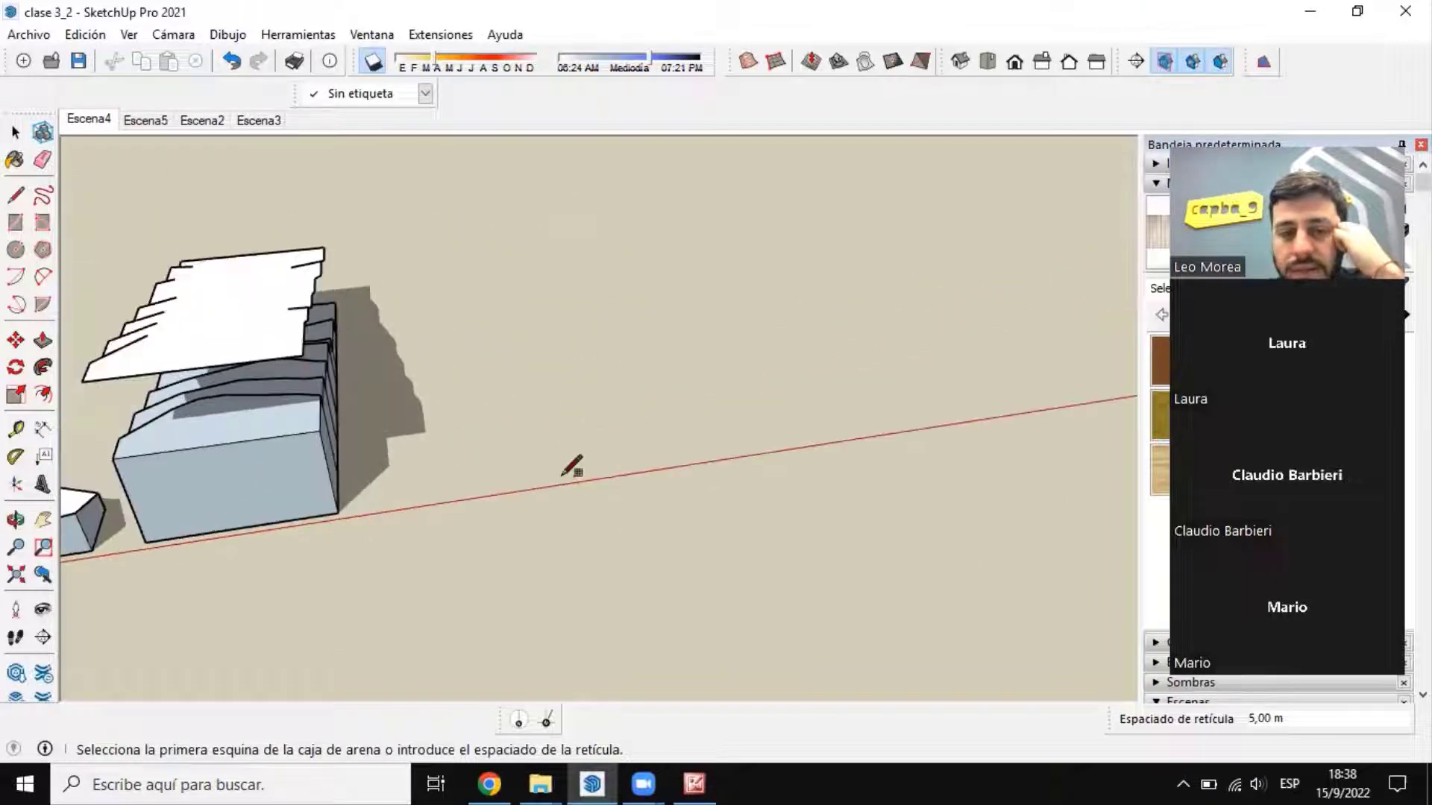
{"action": "left_click", "coordinate": [555, 475]}
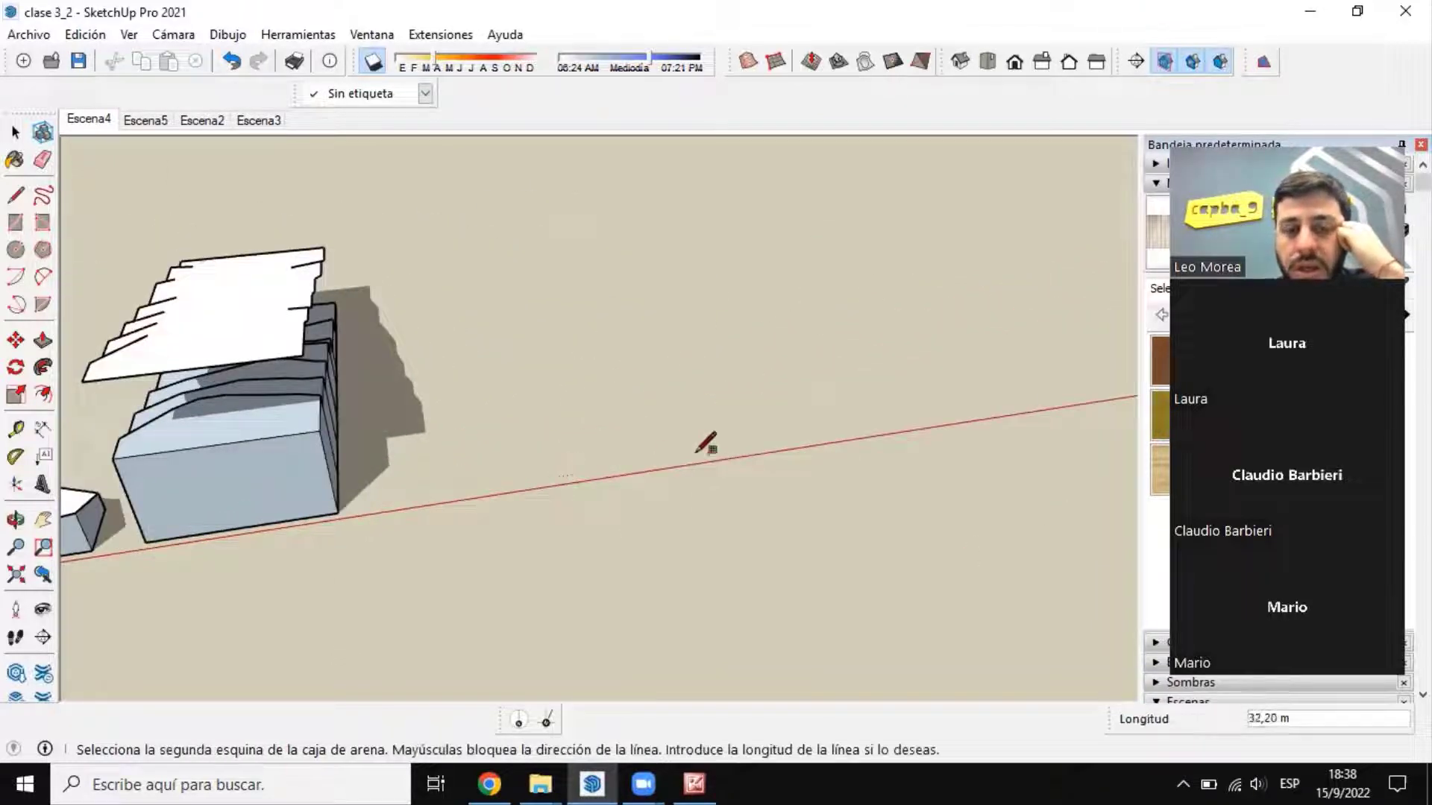
{"action": "middle_click_drag", "start_coordinate": [957, 403], "coordinate": [838, 569]}
{"action": "scroll", "coordinate": [554, 489], "scroll_direction": "up", "scroll_amount": 5}
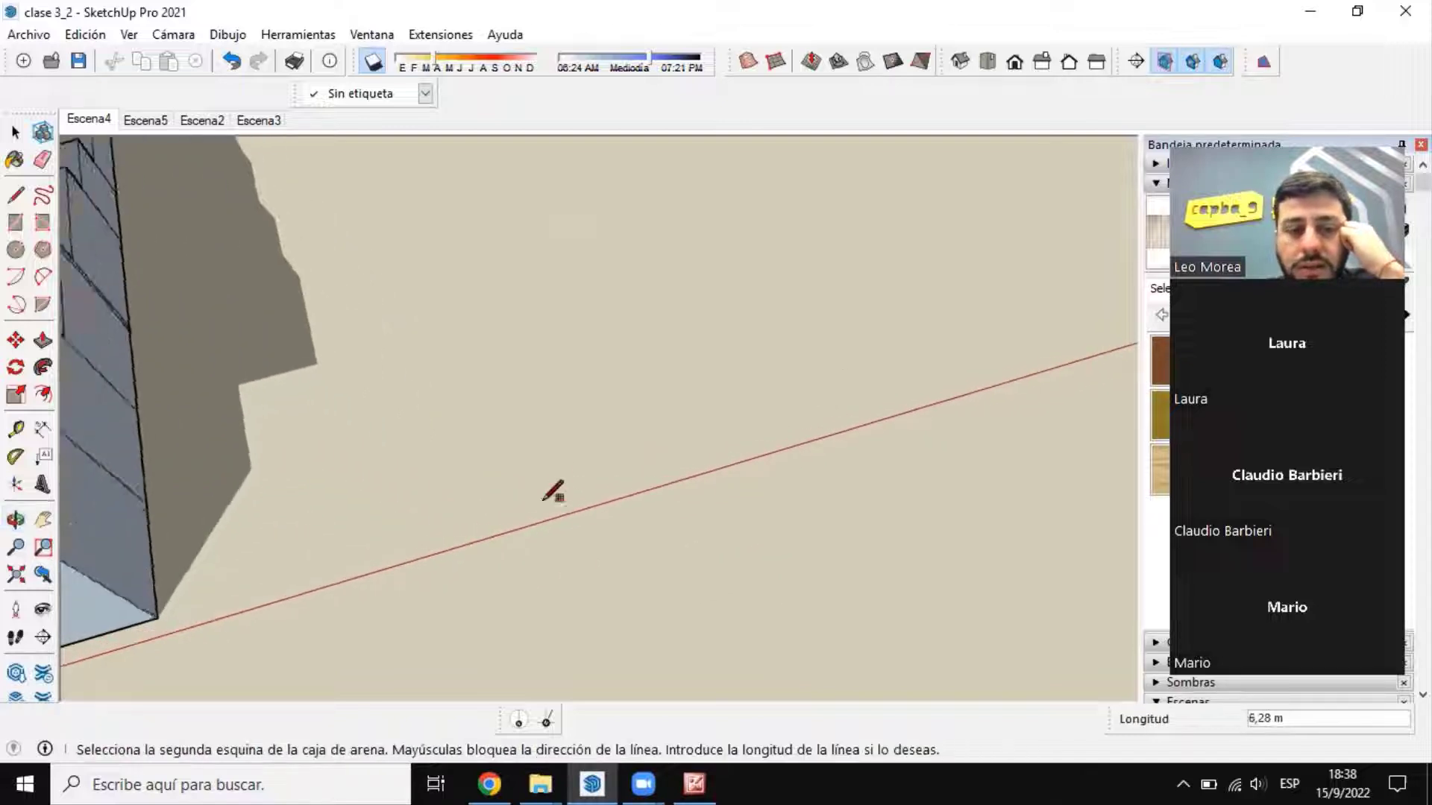
{"action": "scroll", "coordinate": [654, 508], "scroll_direction": "up", "scroll_amount": 2}
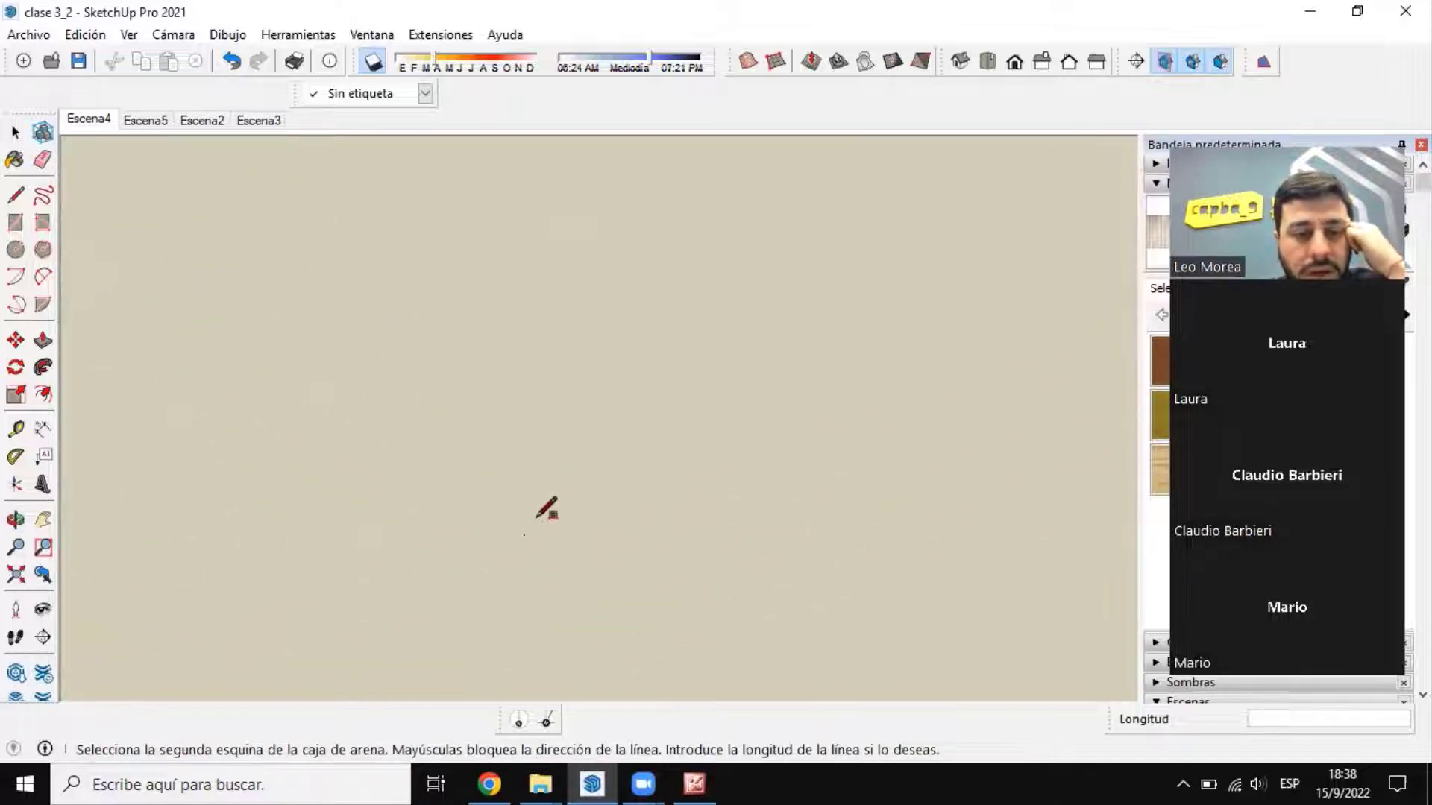
{"action": "key", "text": "Escape"}
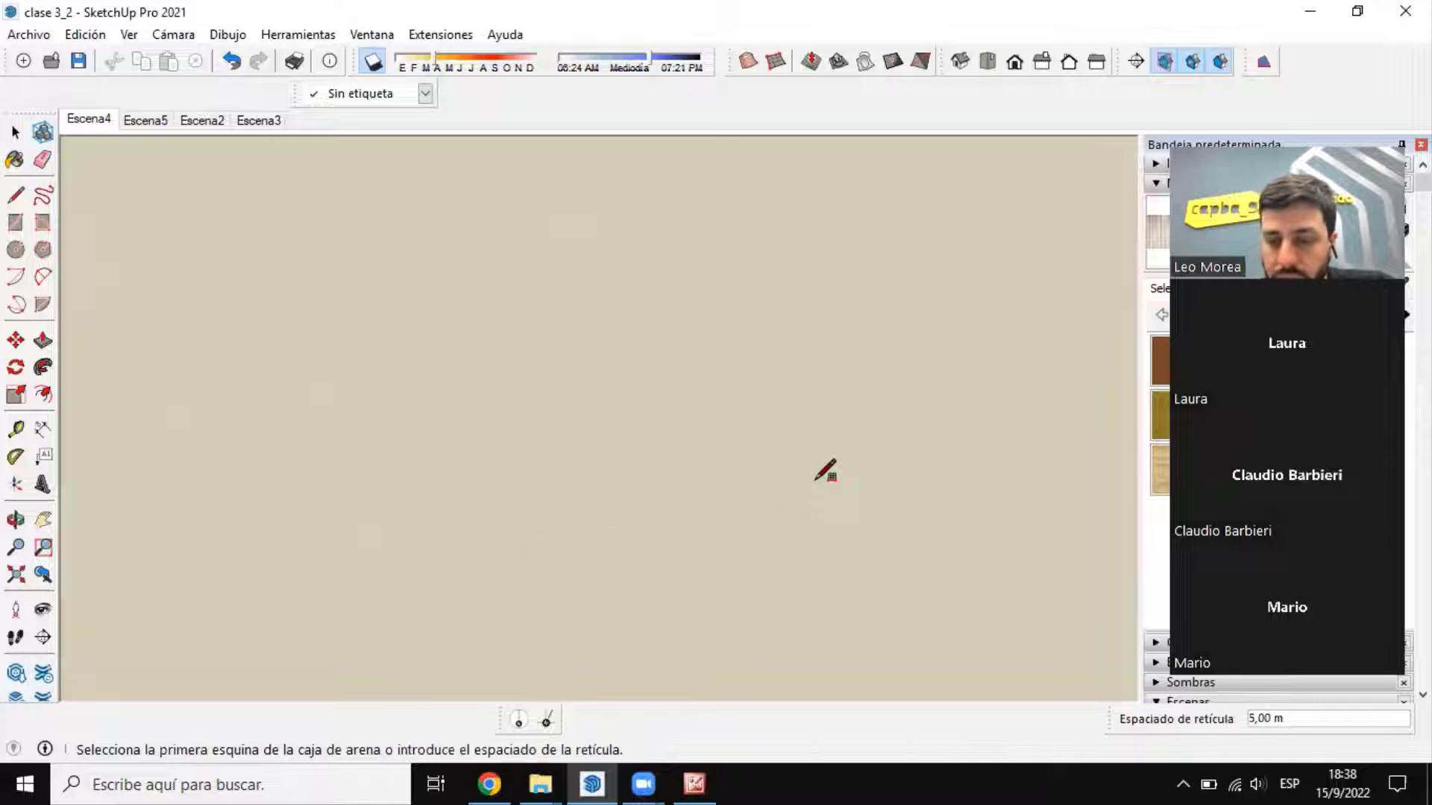
{"action": "key", "text": "Return"}
{"action": "scroll", "coordinate": [456, 386], "scroll_direction": "down", "scroll_amount": 4}
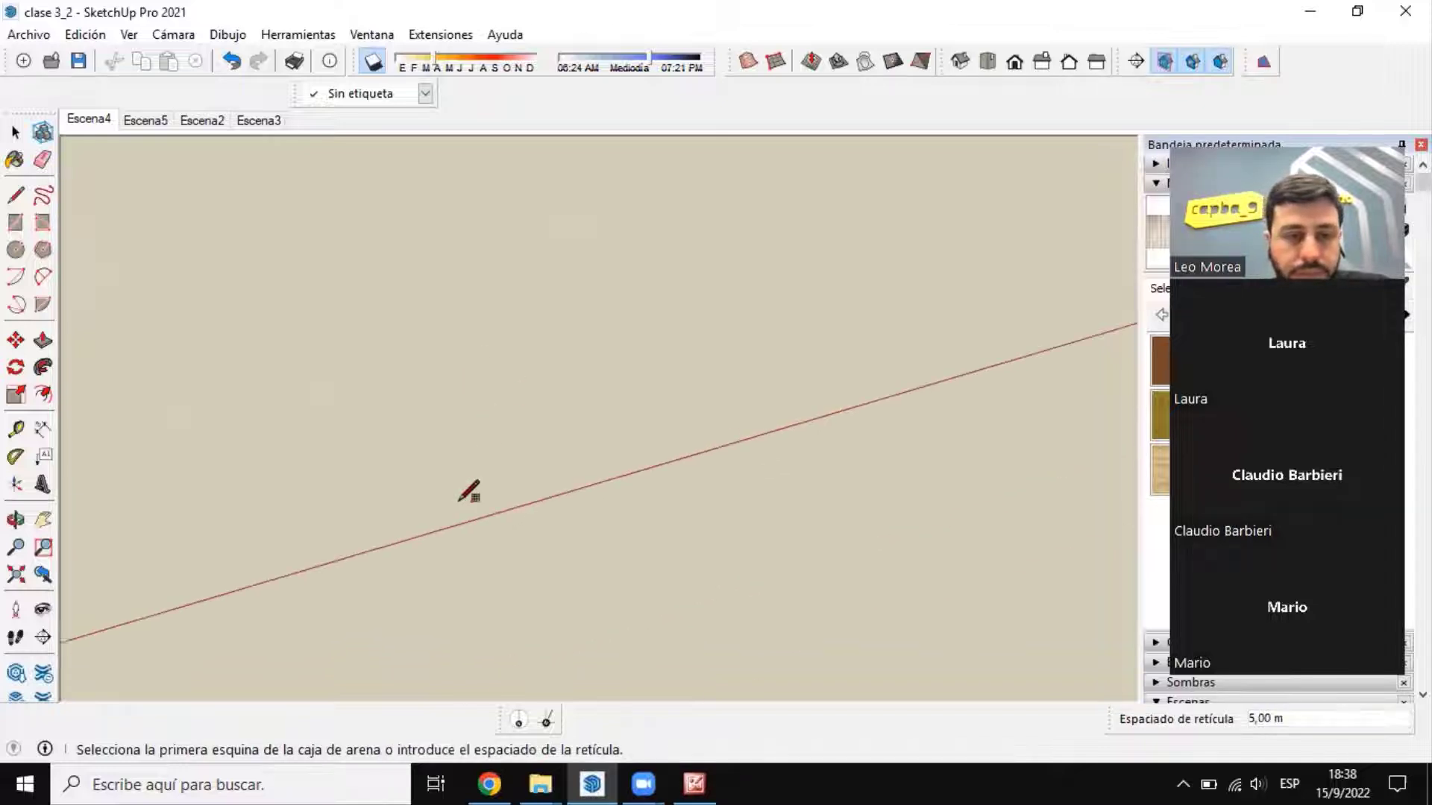
{"action": "left_click", "coordinate": [404, 505]}
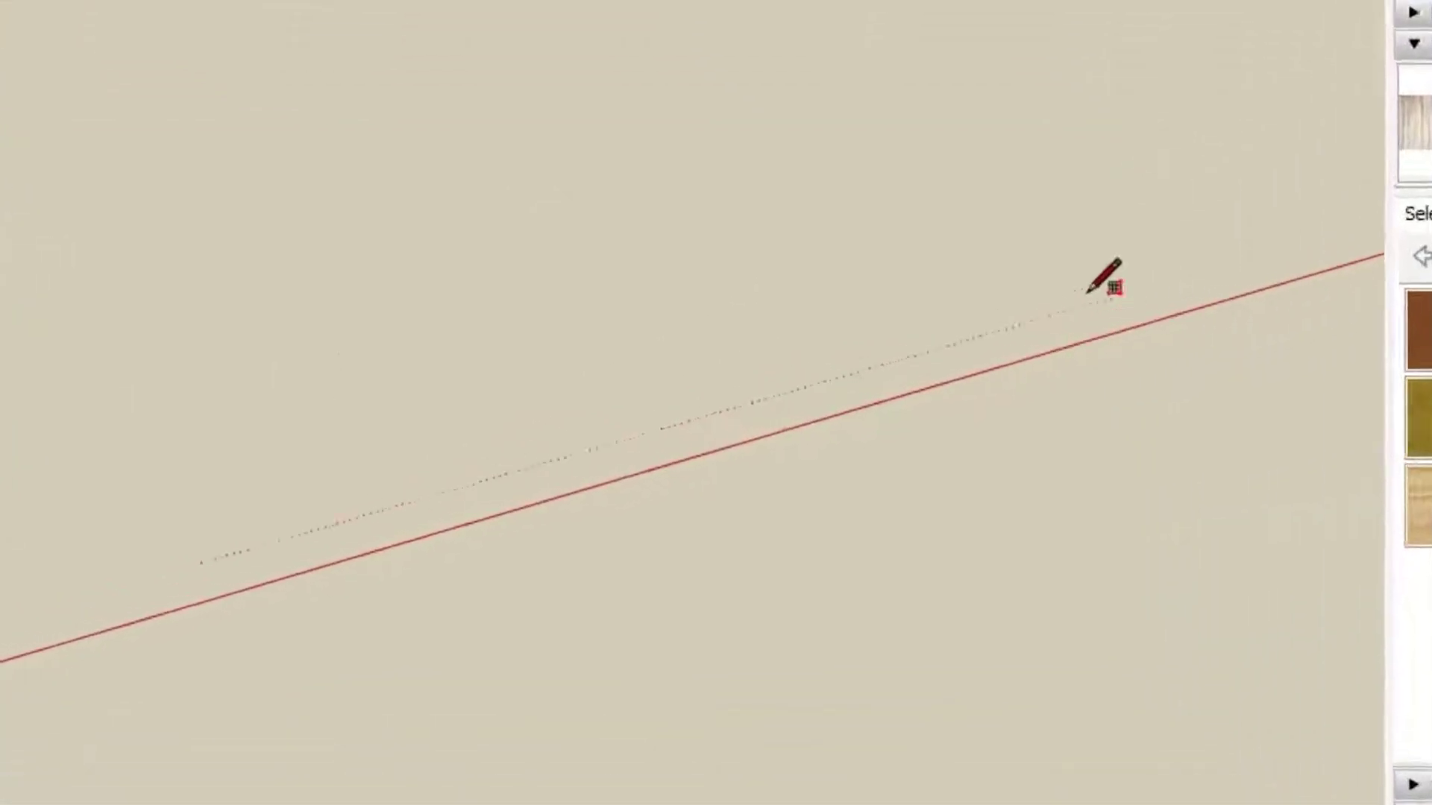
{"action": "left_click", "coordinate": [1089, 293]}
{"action": "left_click", "coordinate": [601, 45]}
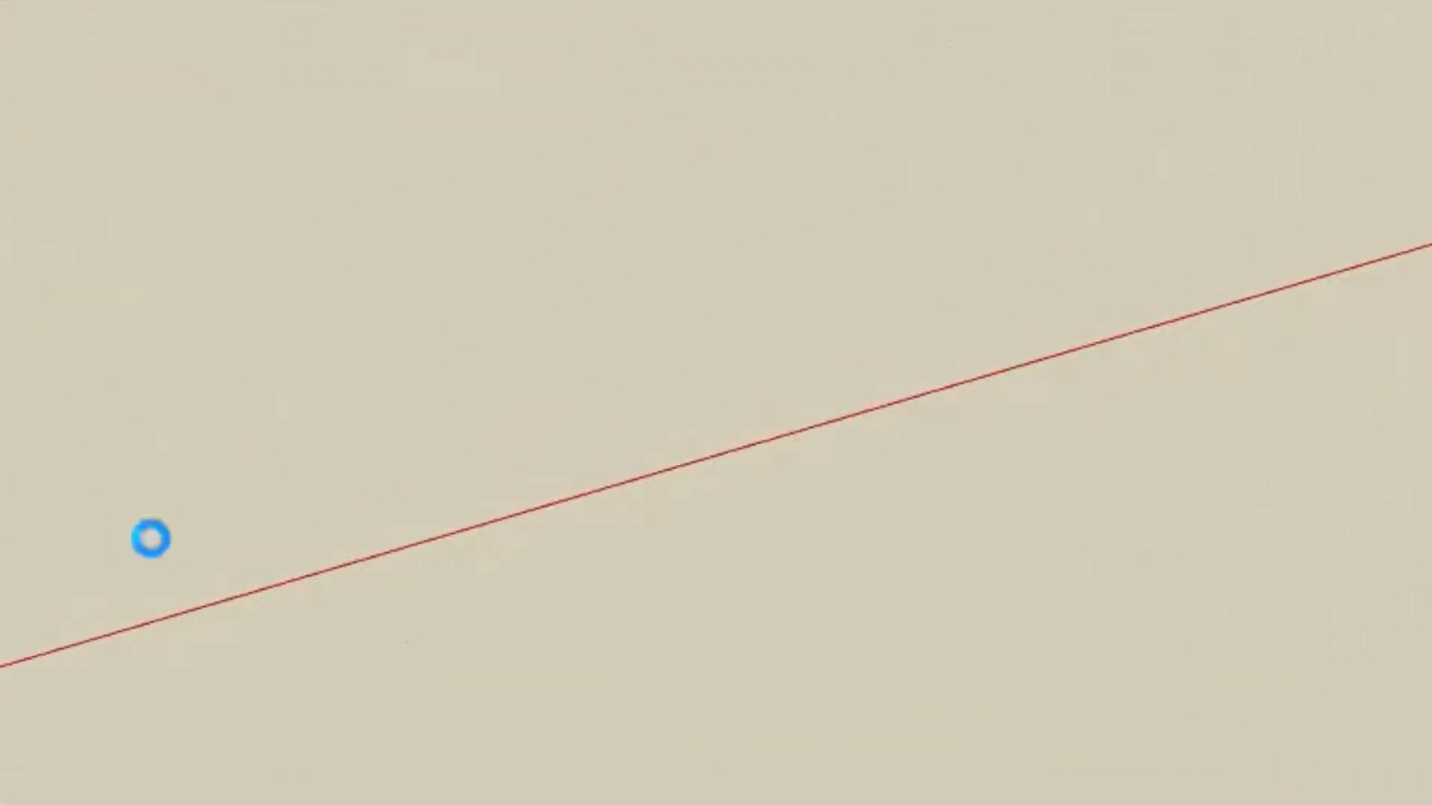
Step: Create a roughly square sandbox grid along the red axis on the empty ground beside the stepped terrain
{"action": "left_click", "coordinate": [112, 576]}
{"action": "scroll", "coordinate": [287, 560], "scroll_direction": "down", "scroll_amount": 2}
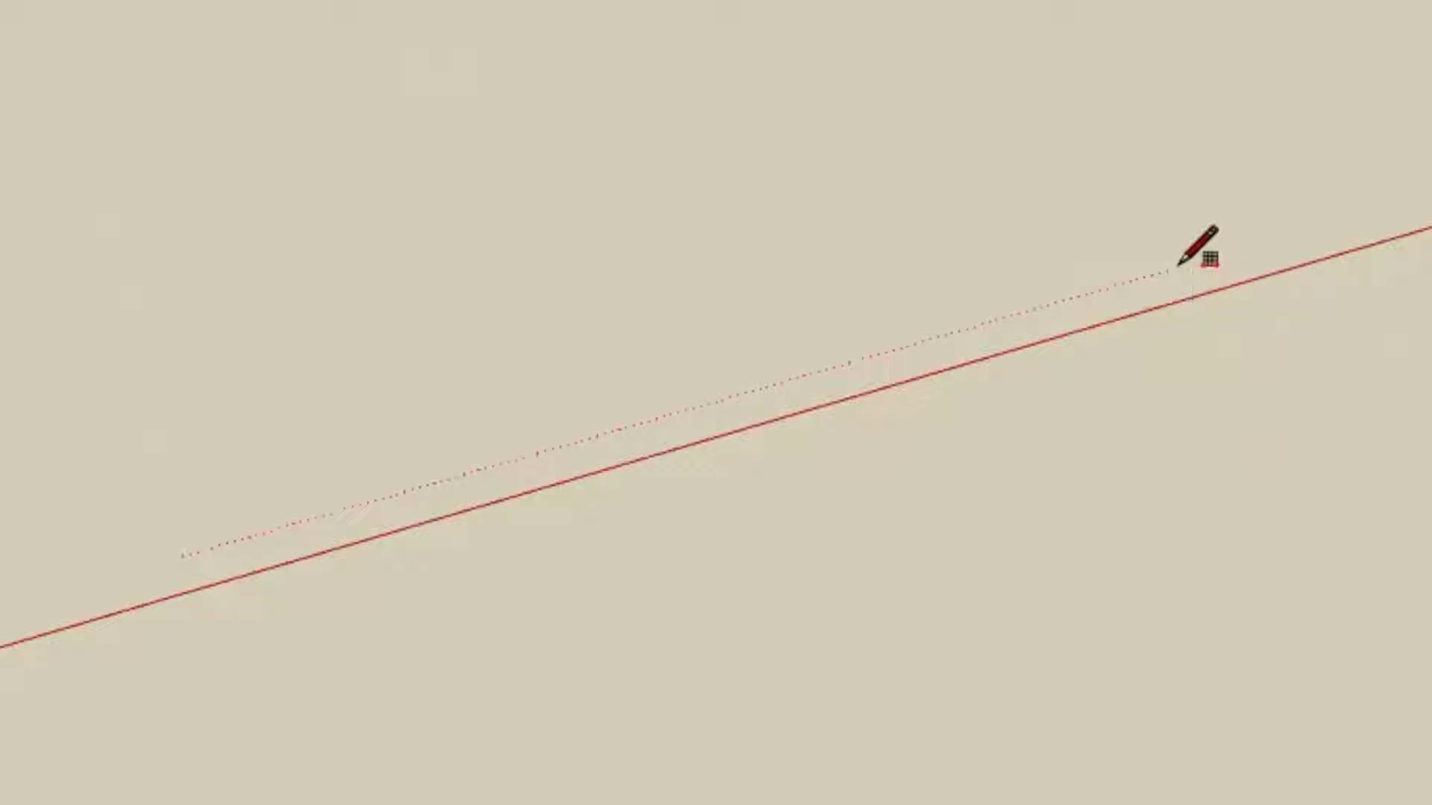
{"action": "scroll", "coordinate": [1193, 257], "scroll_direction": "down", "scroll_amount": 3}
{"action": "scroll", "coordinate": [396, 582], "scroll_direction": "down", "scroll_amount": 3}
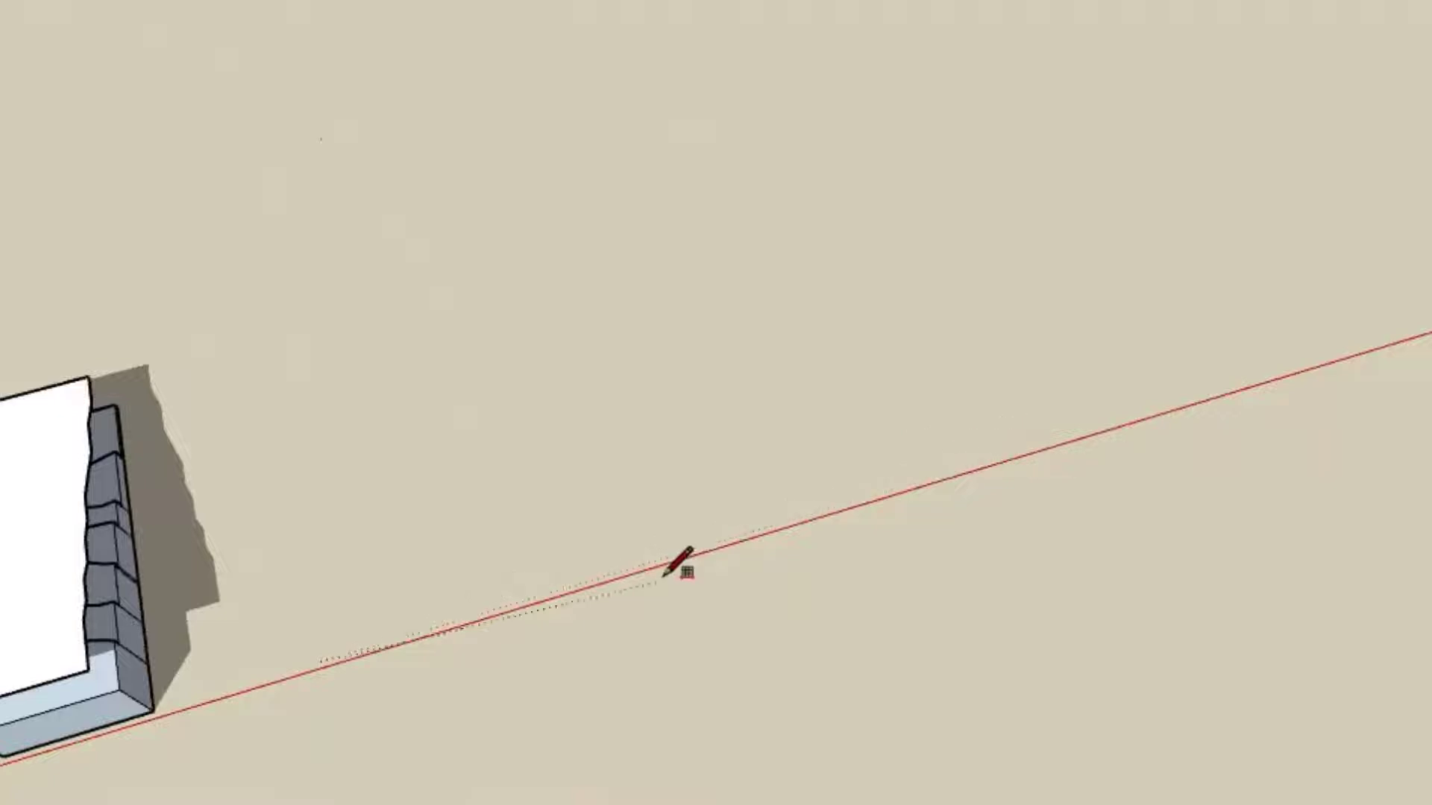
{"action": "left_click", "coordinate": [783, 514]}
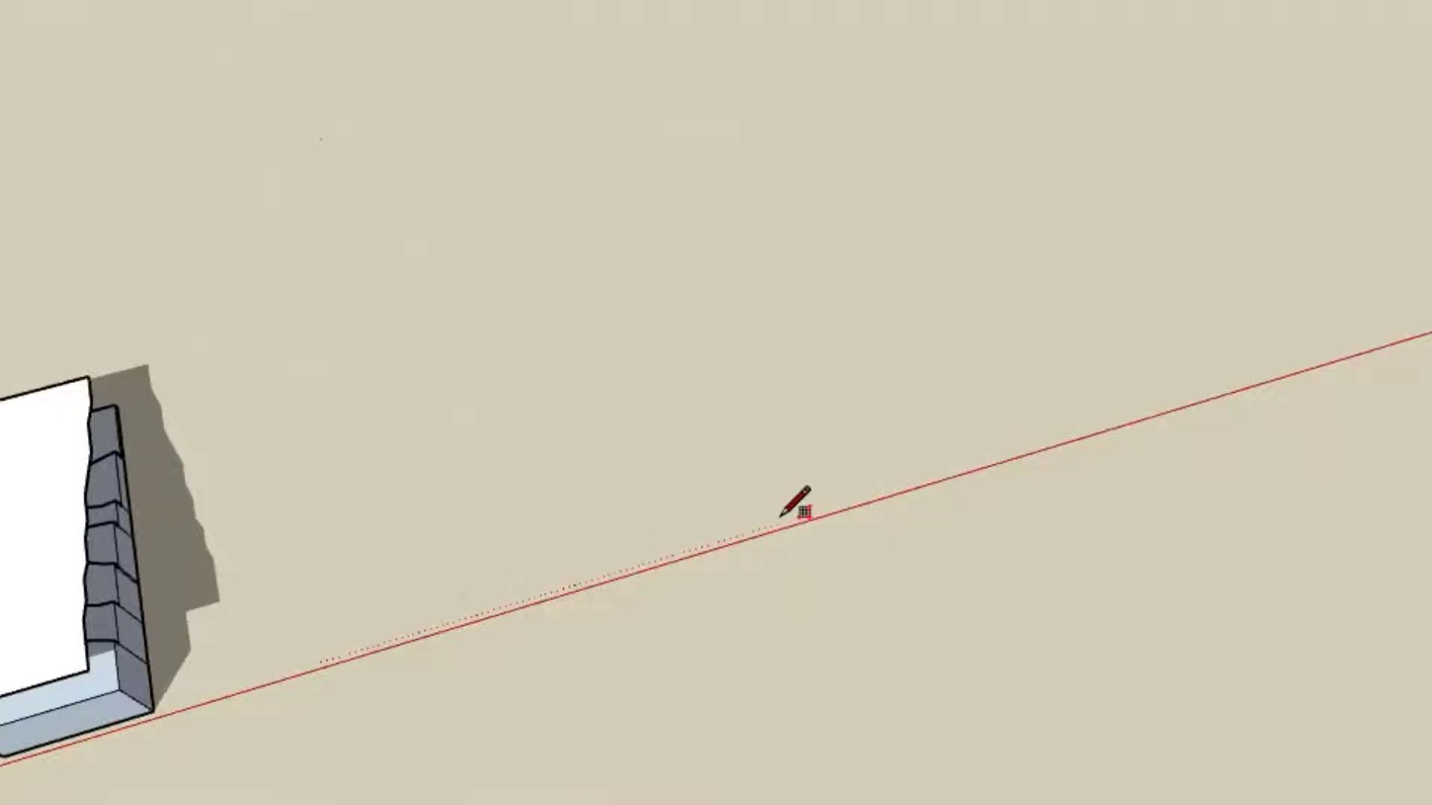
{"action": "middle_click_drag", "start_coordinate": [448, 363], "coordinate": [874, 207]}
{"action": "scroll", "coordinate": [874, 207], "scroll_direction": "down", "scroll_amount": 2}
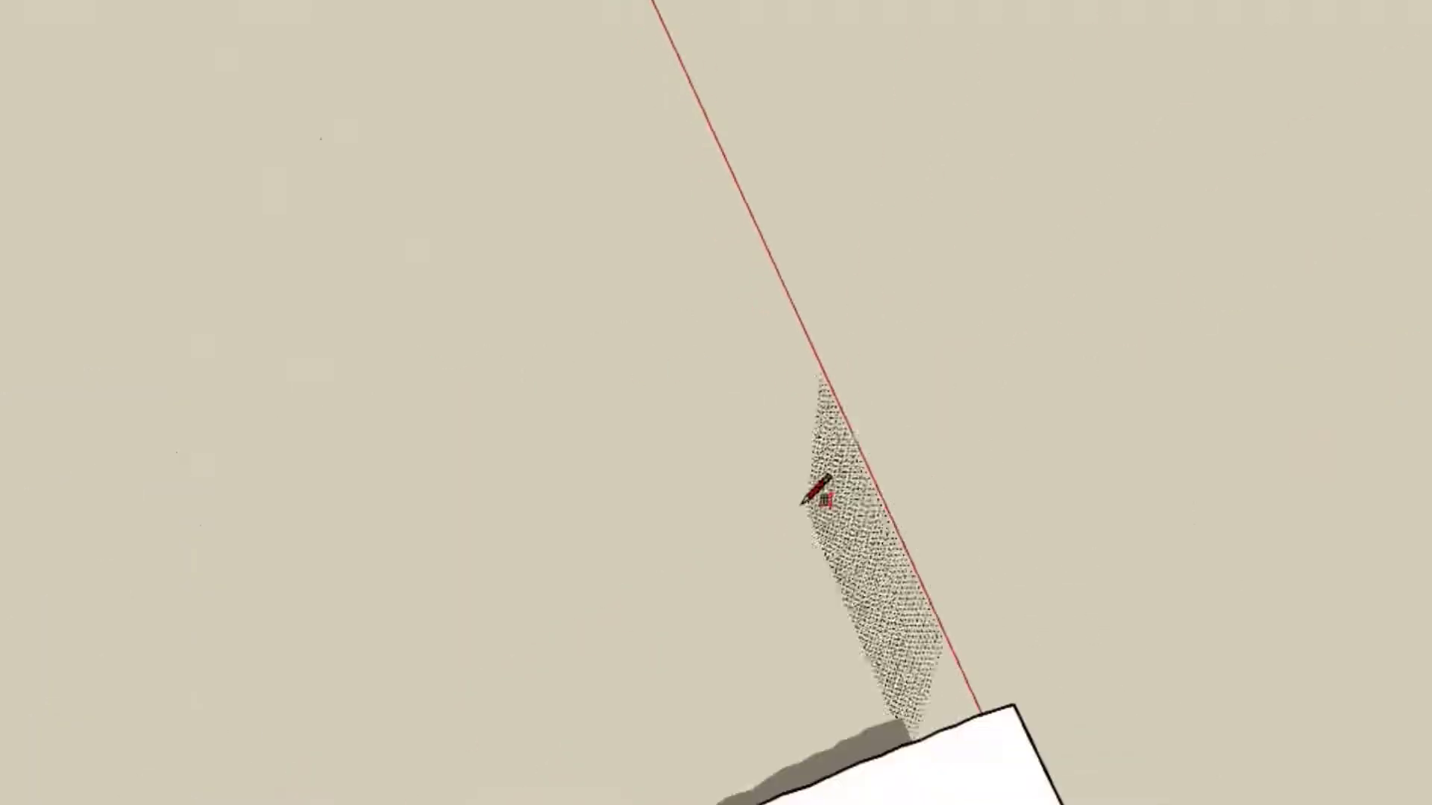
{"action": "scroll", "coordinate": [1003, 67], "scroll_direction": "down", "scroll_amount": 1}
{"action": "mouse_move", "coordinate": [727, 586]}
{"action": "middle_mouse_down"}
{"action": "mouse_move", "coordinate": [524, 612]}
{"action": "mouse_move", "coordinate": [607, 570]}
{"action": "middle_mouse_up"}
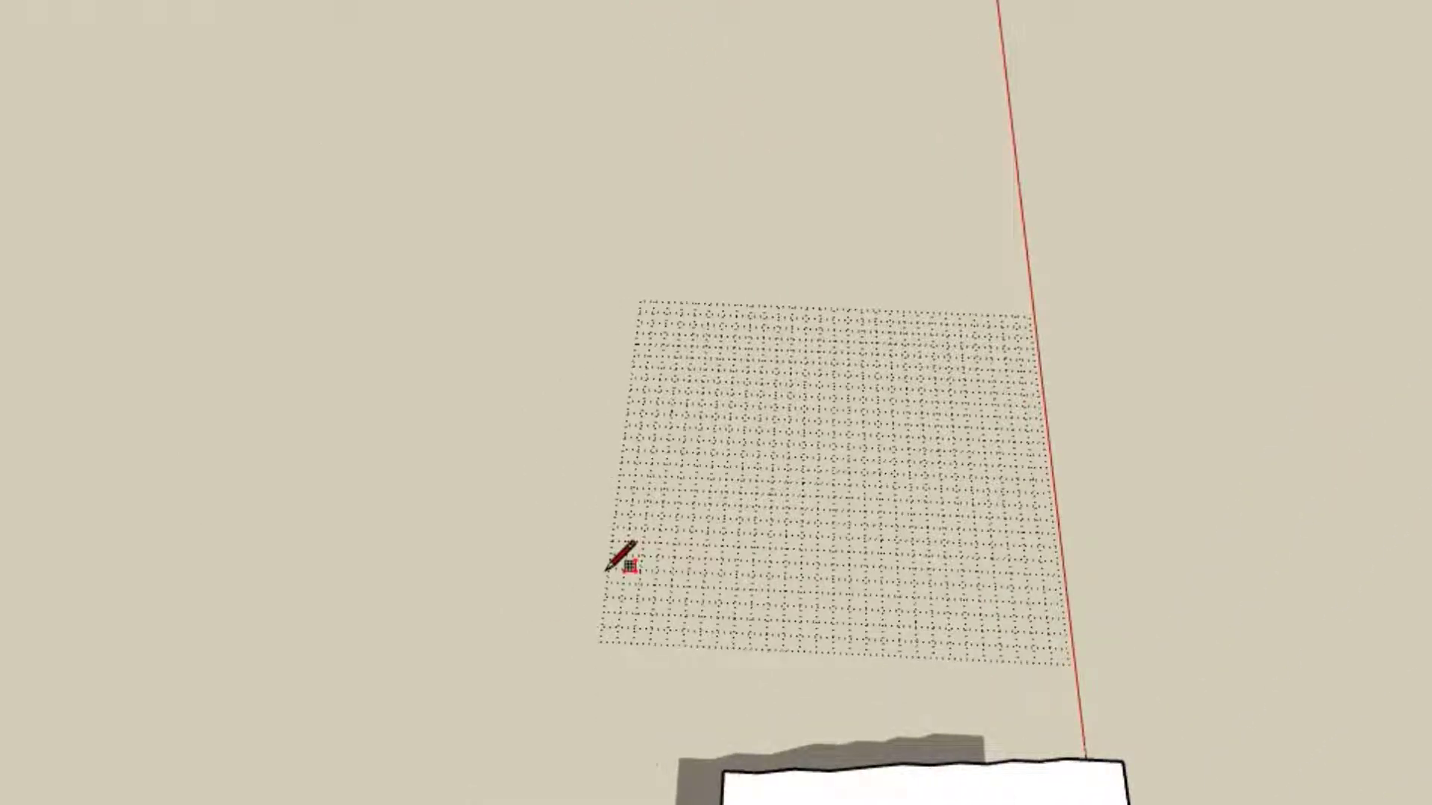
{"action": "left_click", "coordinate": [606, 571]}
Step: Inspect the new grid's squares beside the terrain and check the extent of its terrain-facing edge from corner to corner
{"action": "middle_click_drag", "start_coordinate": [705, 574], "coordinate": [244, 567]}
{"action": "scroll", "coordinate": [518, 348], "scroll_direction": "down", "scroll_amount": 2}
{"action": "middle_click_drag", "start_coordinate": [522, 365], "coordinate": [350, 582]}
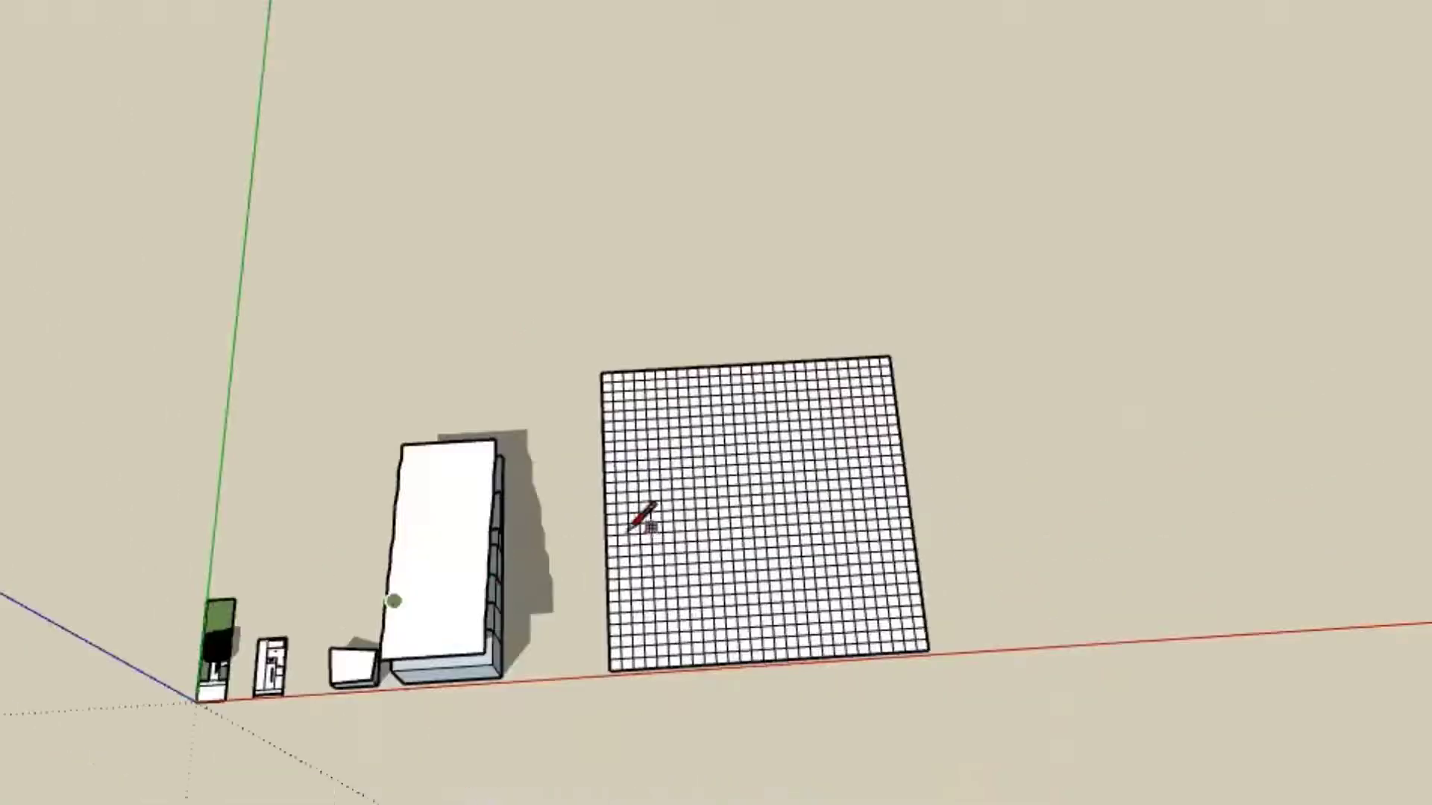
{"action": "scroll", "coordinate": [627, 588], "scroll_direction": "up", "scroll_amount": 3}
{"action": "scroll", "coordinate": [664, 687], "scroll_direction": "up", "scroll_amount": 1}
{"action": "middle_click_drag", "start_coordinate": [512, 673], "coordinate": [373, 525], "text": "shift"}
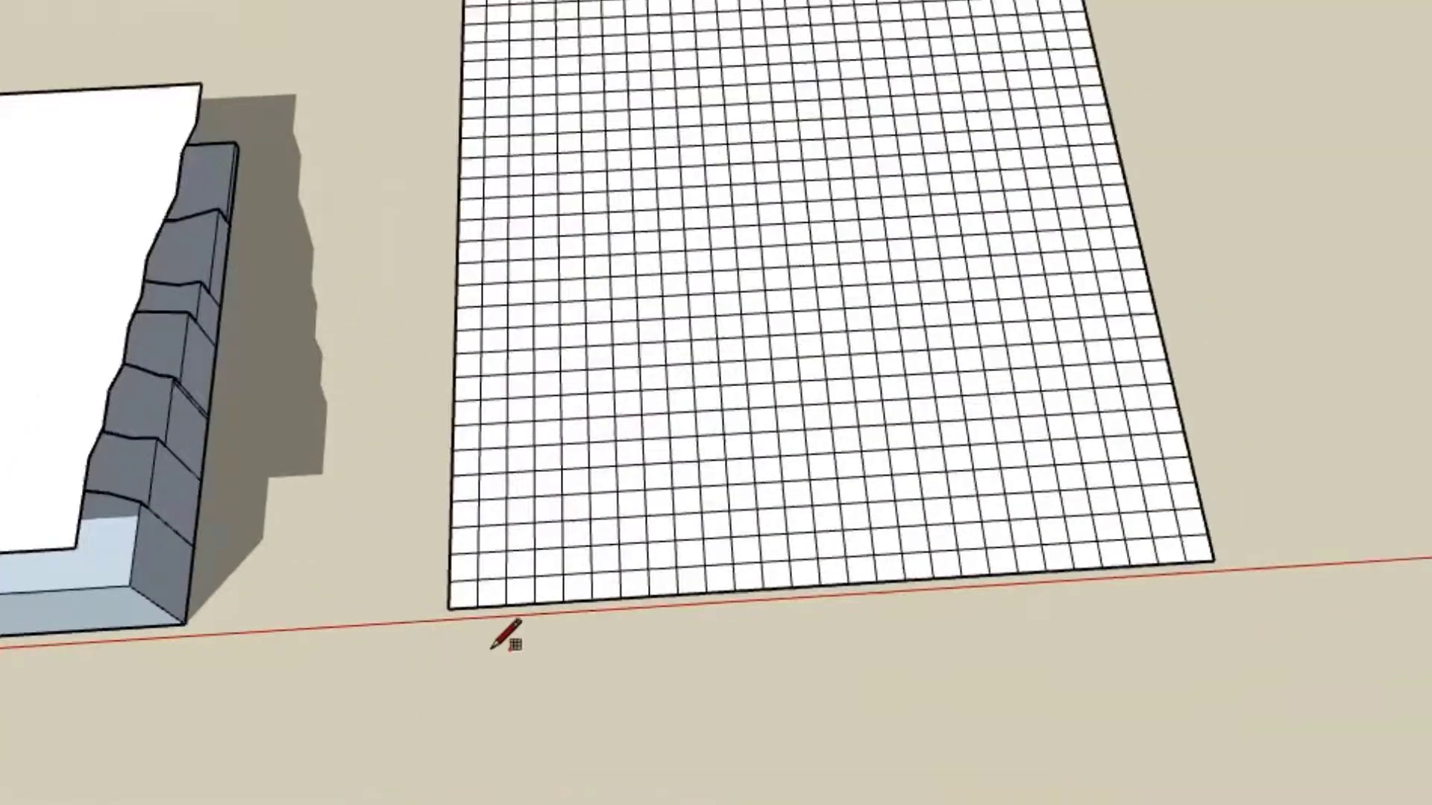
{"action": "scroll", "coordinate": [355, 701], "scroll_direction": "down", "scroll_amount": 1}
{"action": "scroll", "coordinate": [286, 628], "scroll_direction": "up", "scroll_amount": 1}
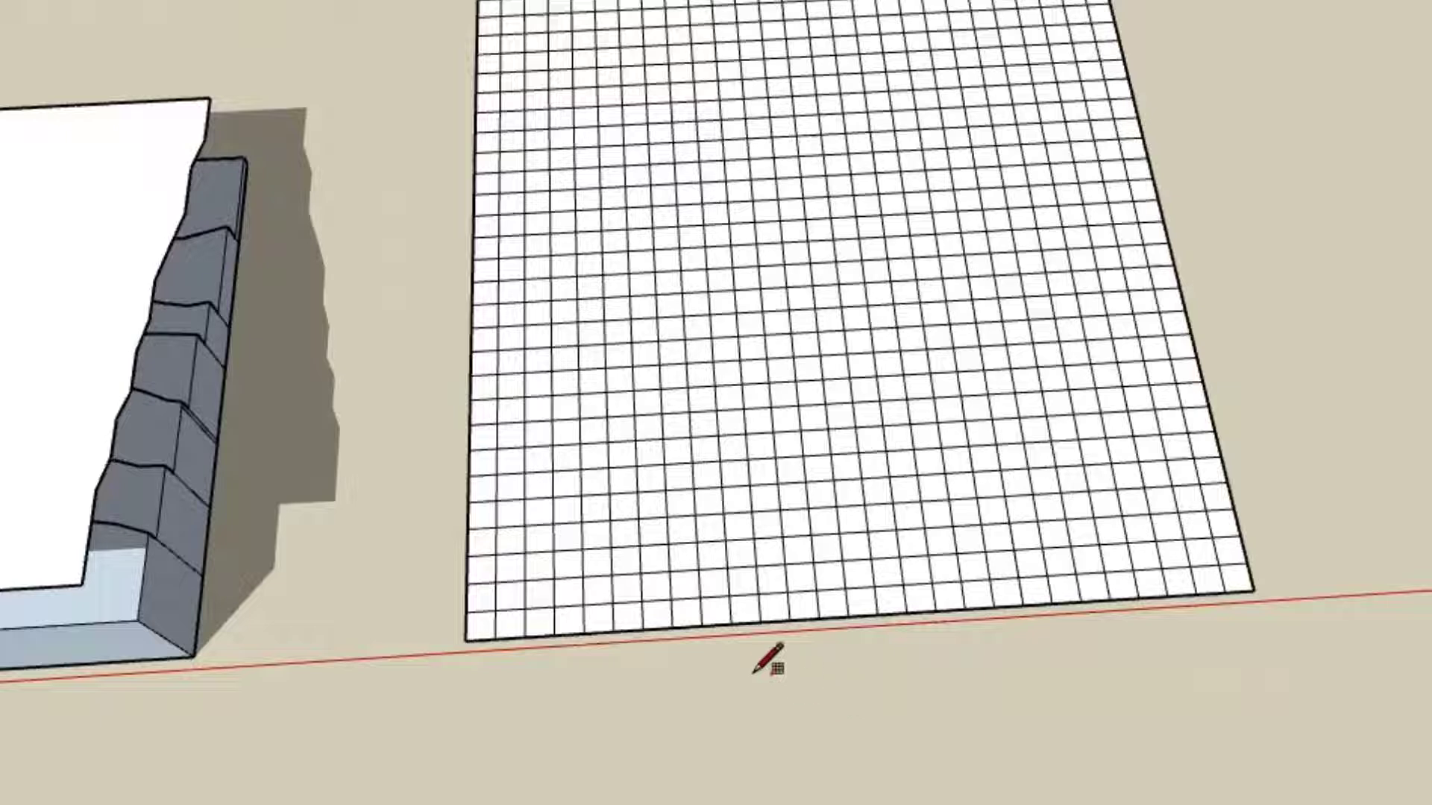
{"action": "middle_click_drag", "start_coordinate": [739, 589], "coordinate": [735, 474]}
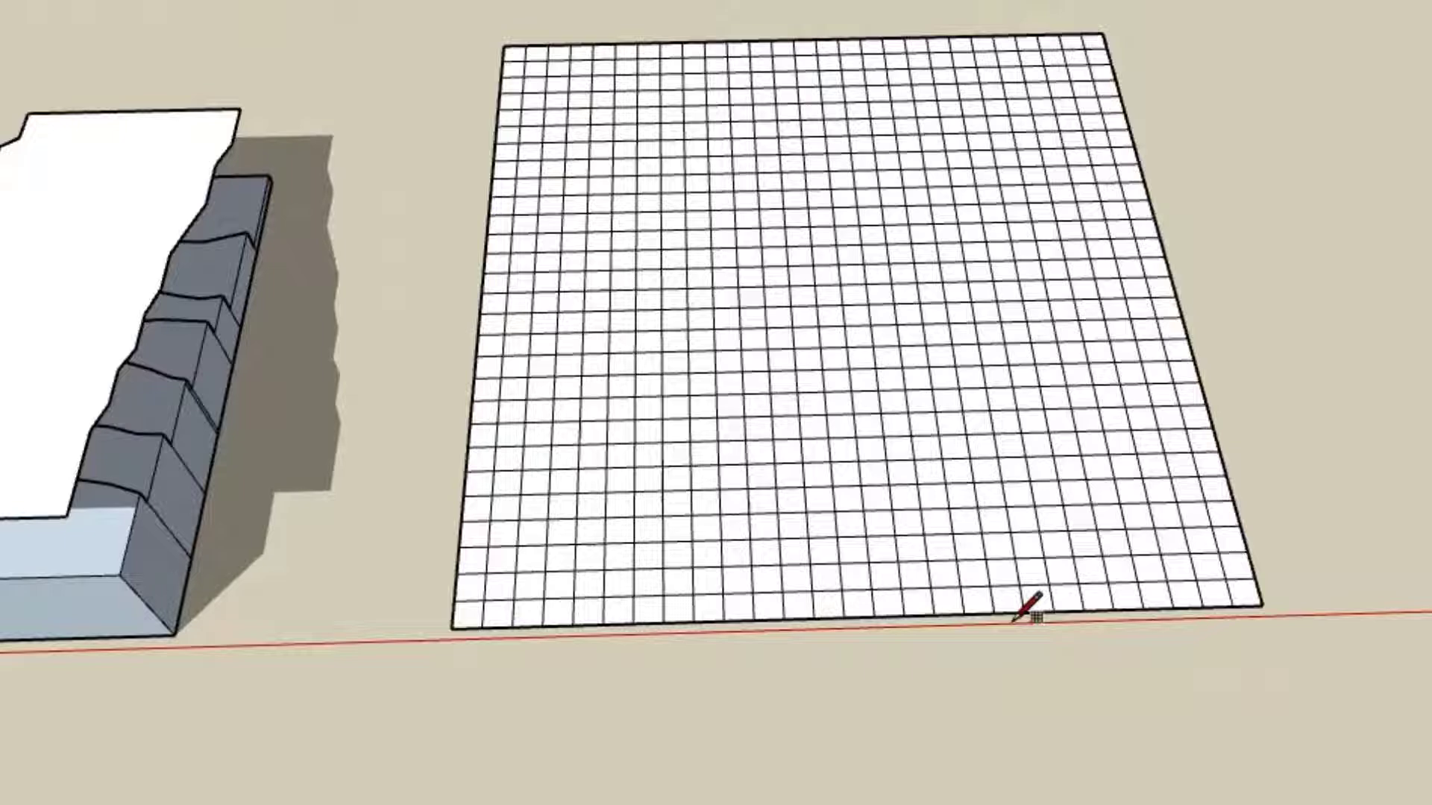
{"action": "scroll", "coordinate": [591, 647], "scroll_direction": "up", "scroll_amount": 1}
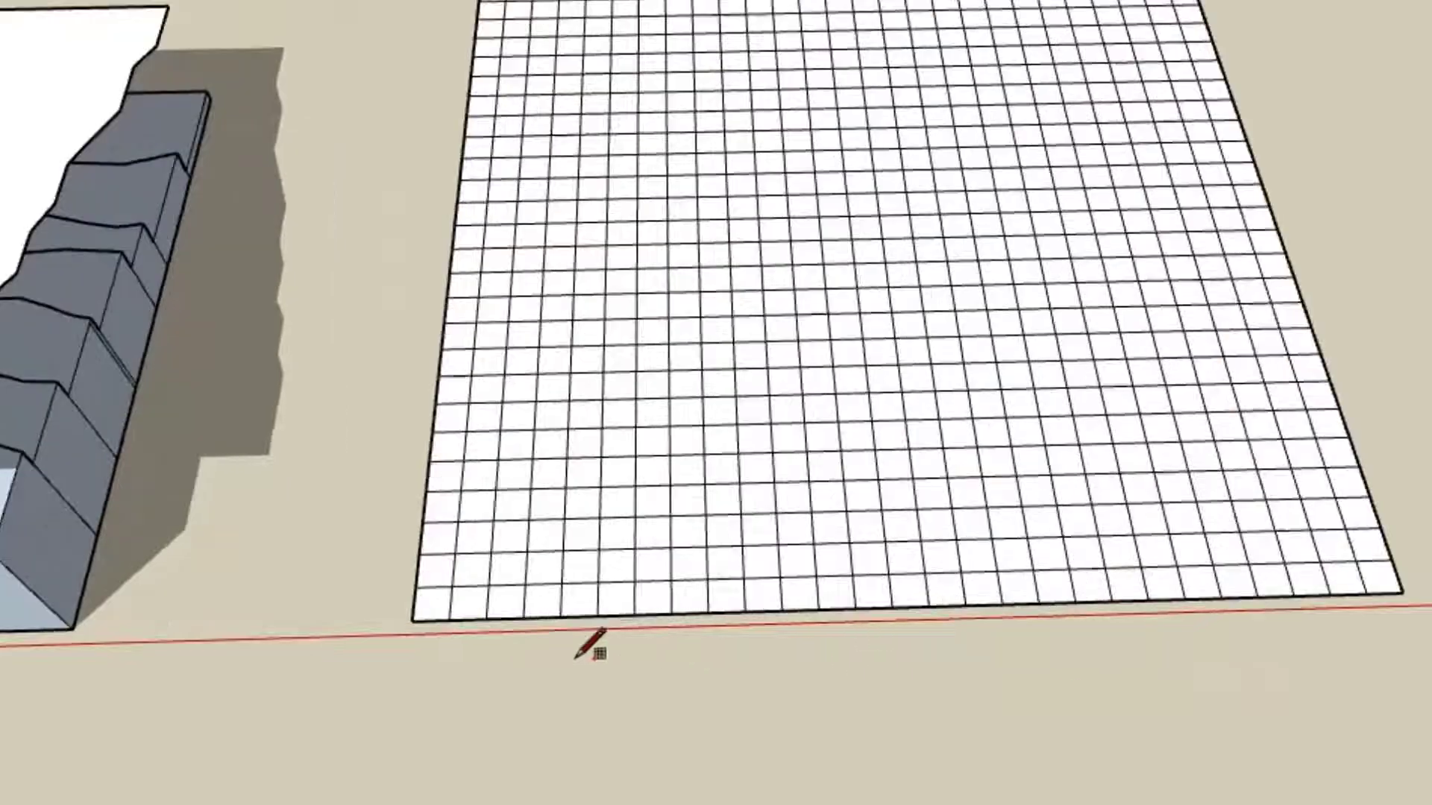
{"action": "scroll", "coordinate": [422, 608], "scroll_direction": "up", "scroll_amount": 2}
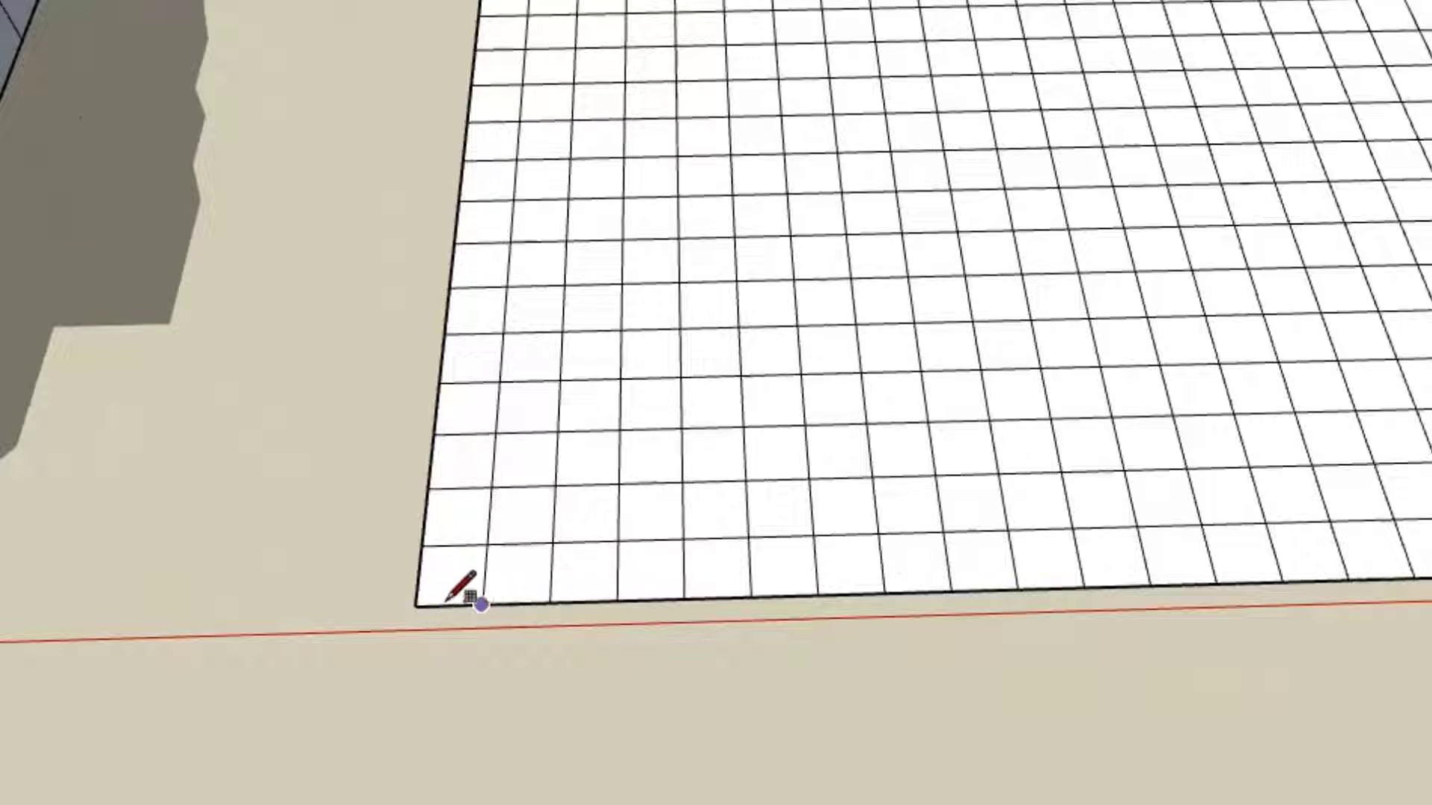
{"action": "scroll", "coordinate": [425, 589], "scroll_direction": "down", "scroll_amount": 3}
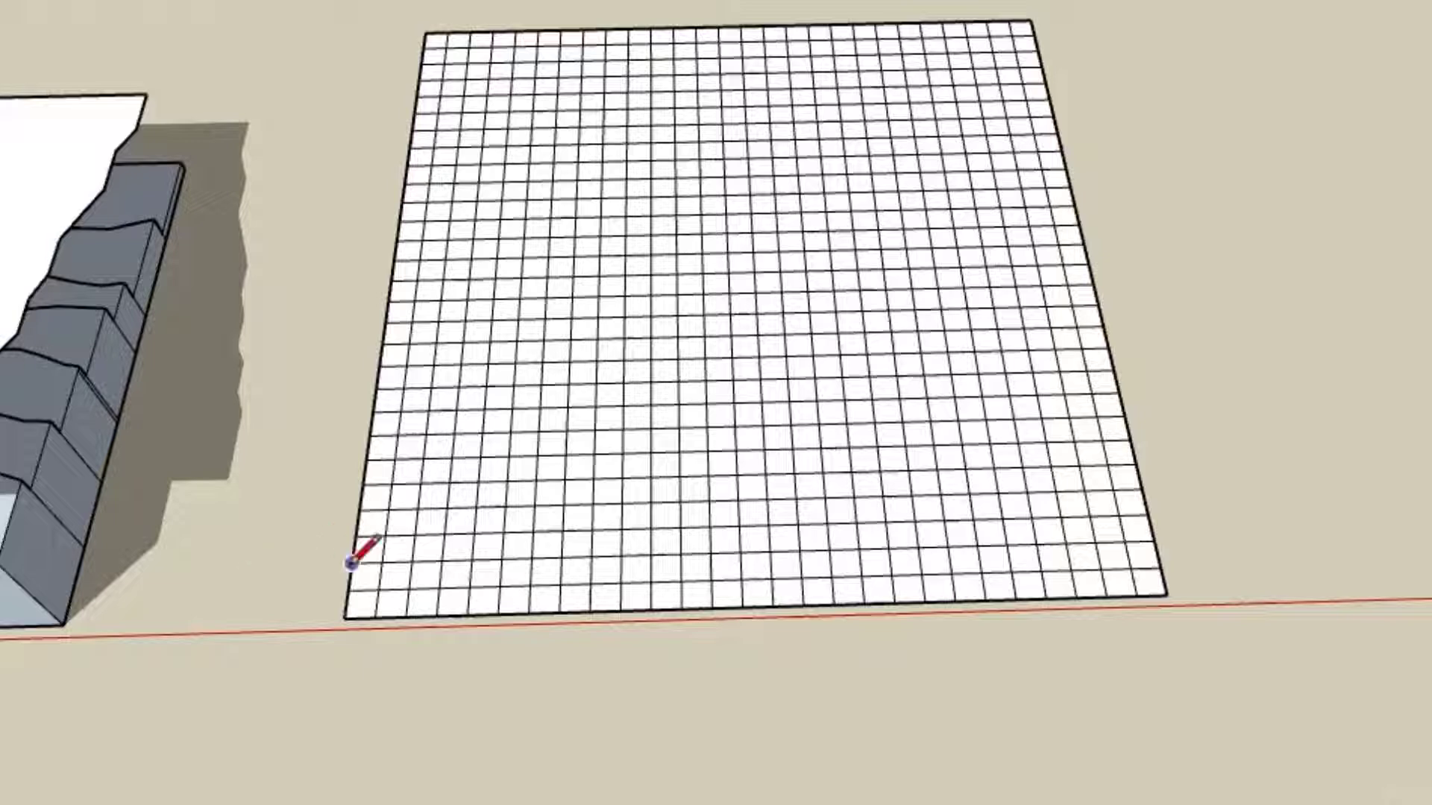
{"action": "left_click", "coordinate": [333, 610]}
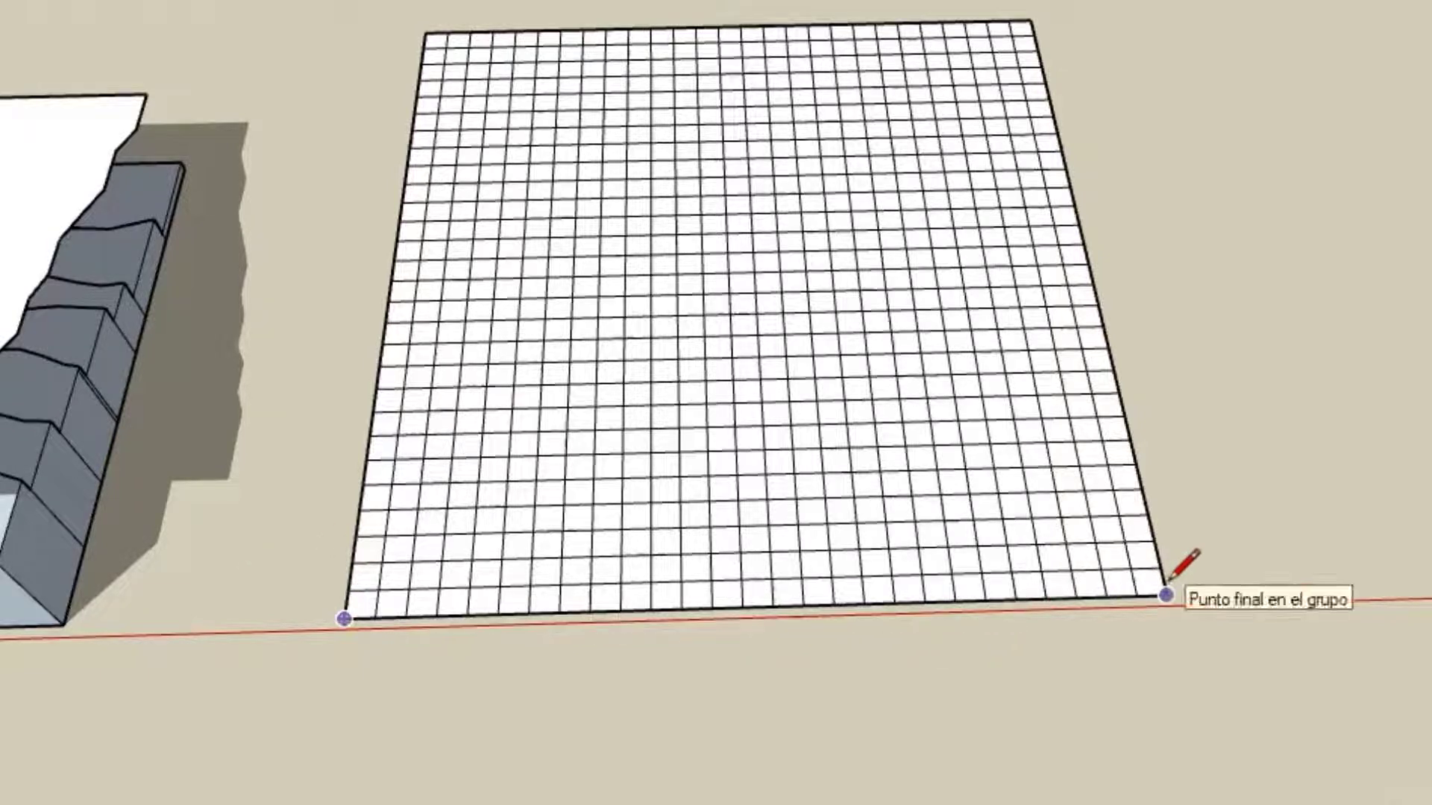
{"action": "left_click", "coordinate": [426, 32]}
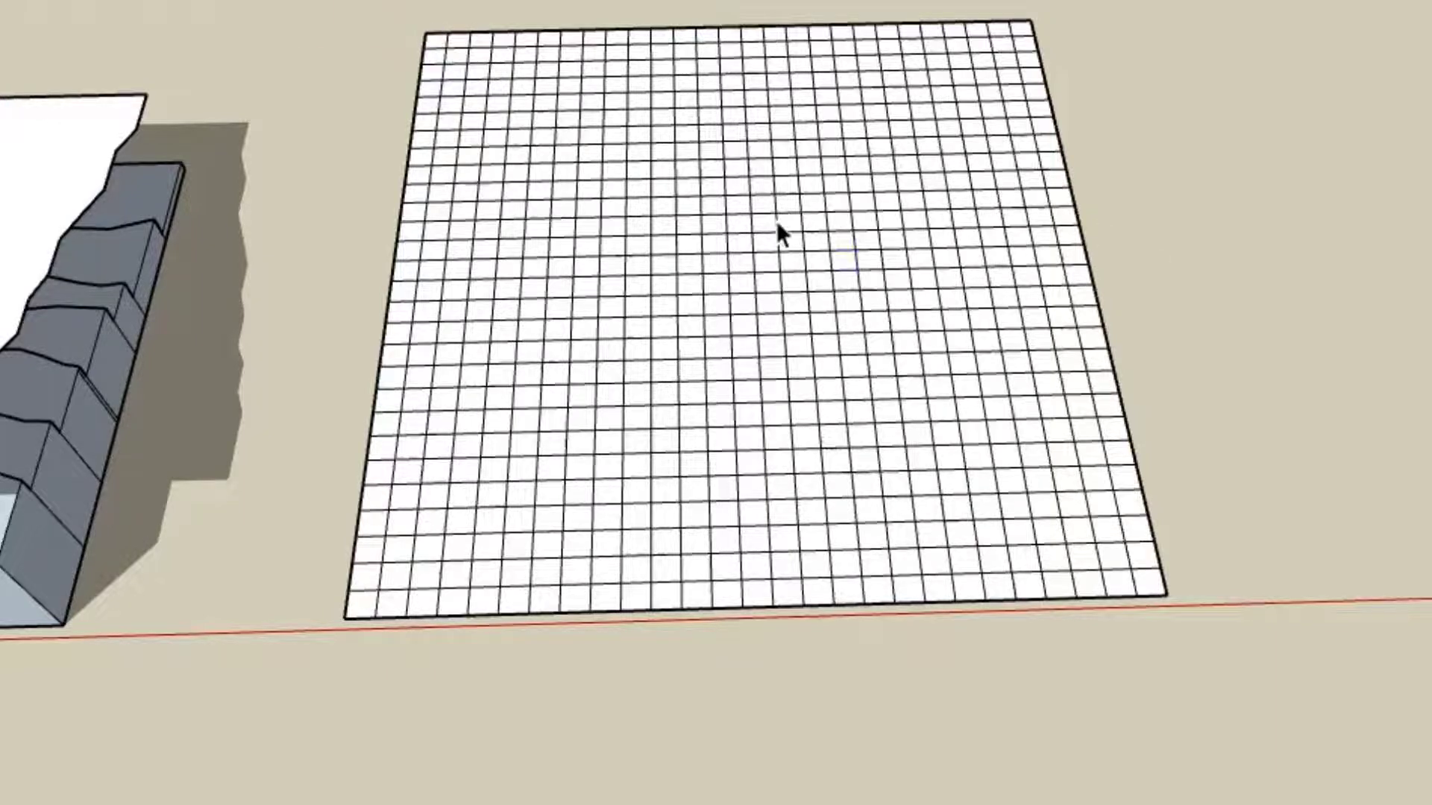
Step: Select the grid group and compare it with the raised contour surface from an oblique view
{"action": "triple_click", "coordinate": [843, 261]}
{"action": "scroll", "coordinate": [761, 379], "scroll_direction": "up", "scroll_amount": 2}
{"action": "scroll", "coordinate": [760, 379], "scroll_direction": "down", "scroll_amount": 5}
{"action": "middle_click_drag", "start_coordinate": [746, 379], "coordinate": [344, 336]}
{"action": "scroll", "coordinate": [329, 154], "scroll_direction": "up", "scroll_amount": 3}
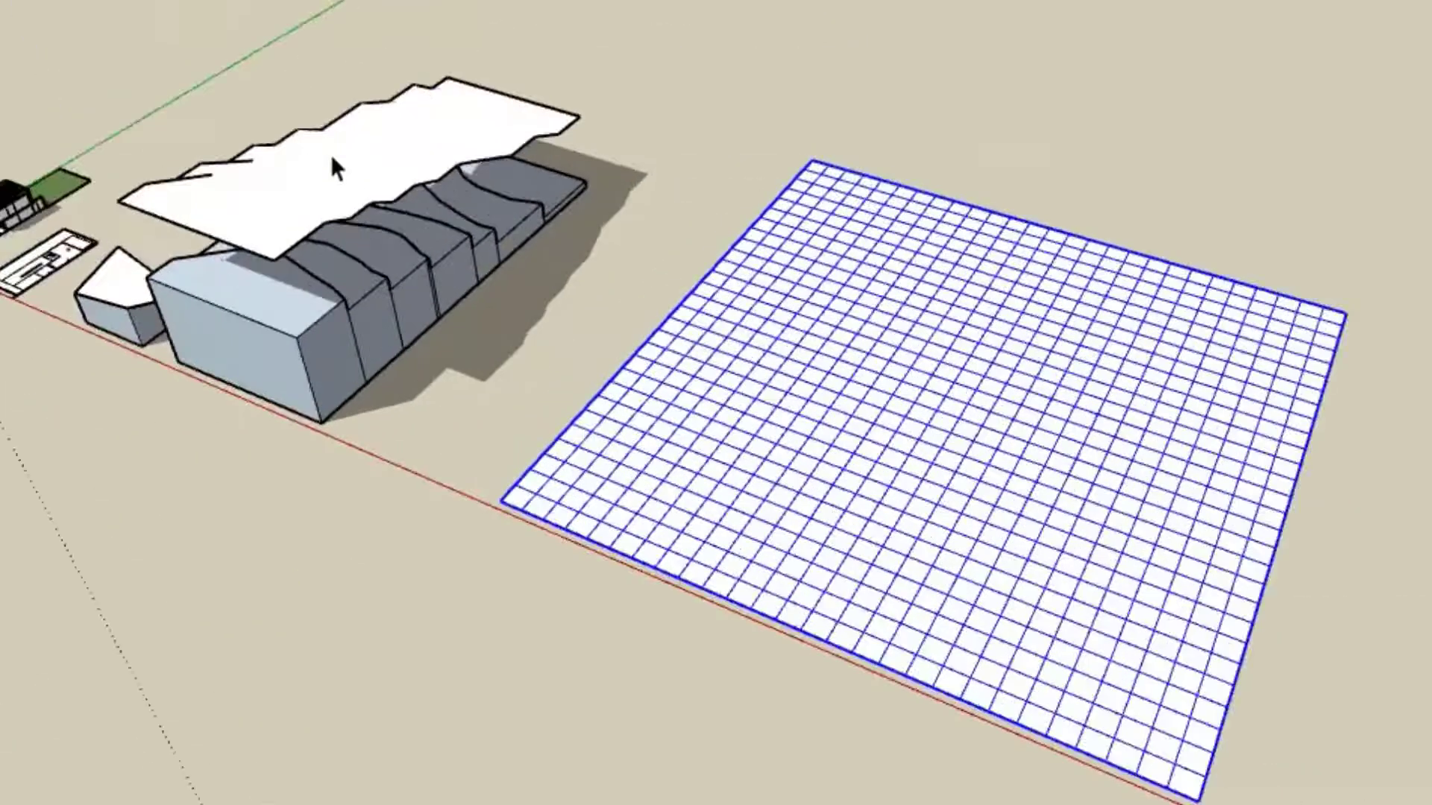
{"action": "left_click", "coordinate": [367, 115]}
{"action": "triple_click", "coordinate": [1044, 560]}
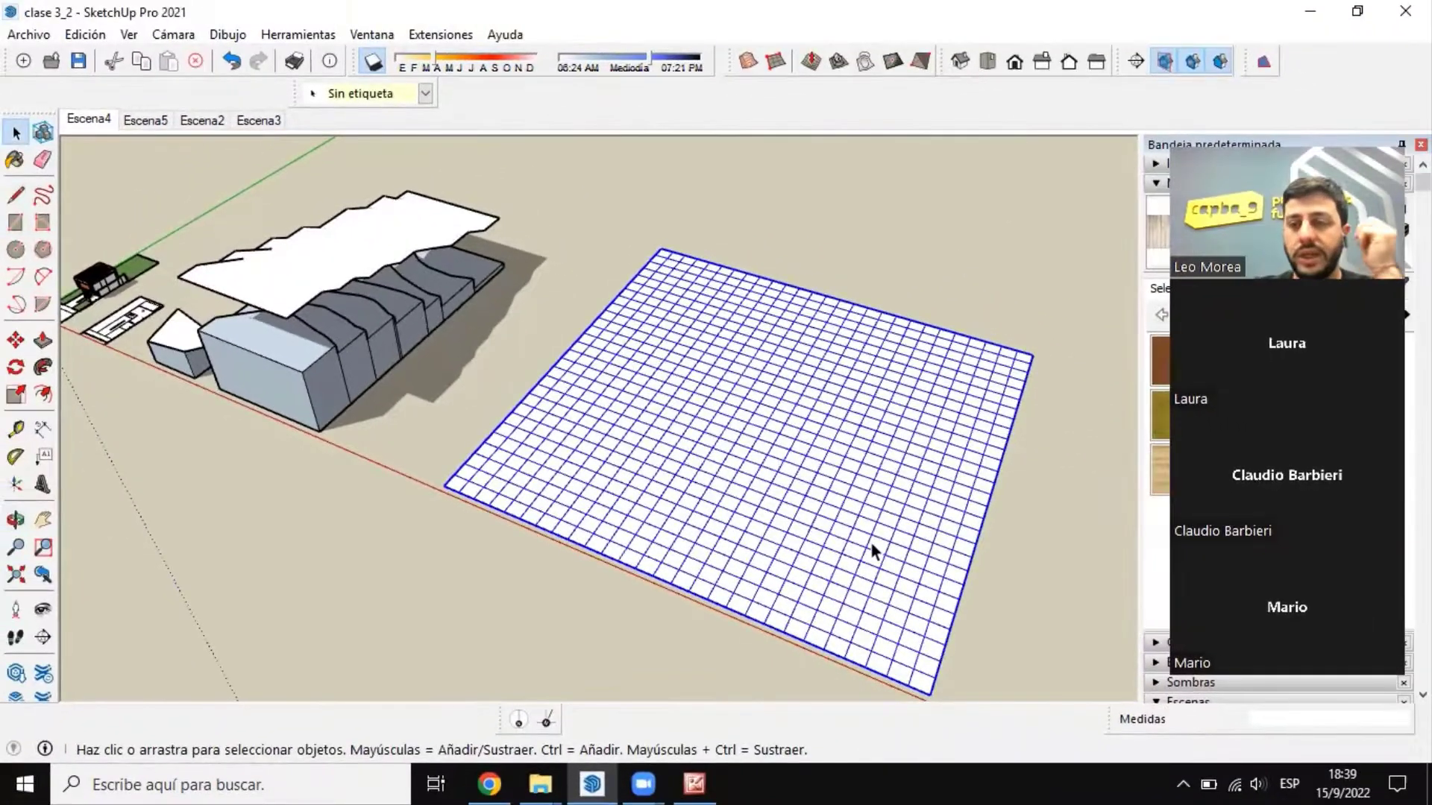
{"action": "middle_click_drag", "start_coordinate": [628, 459], "coordinate": [735, 420]}
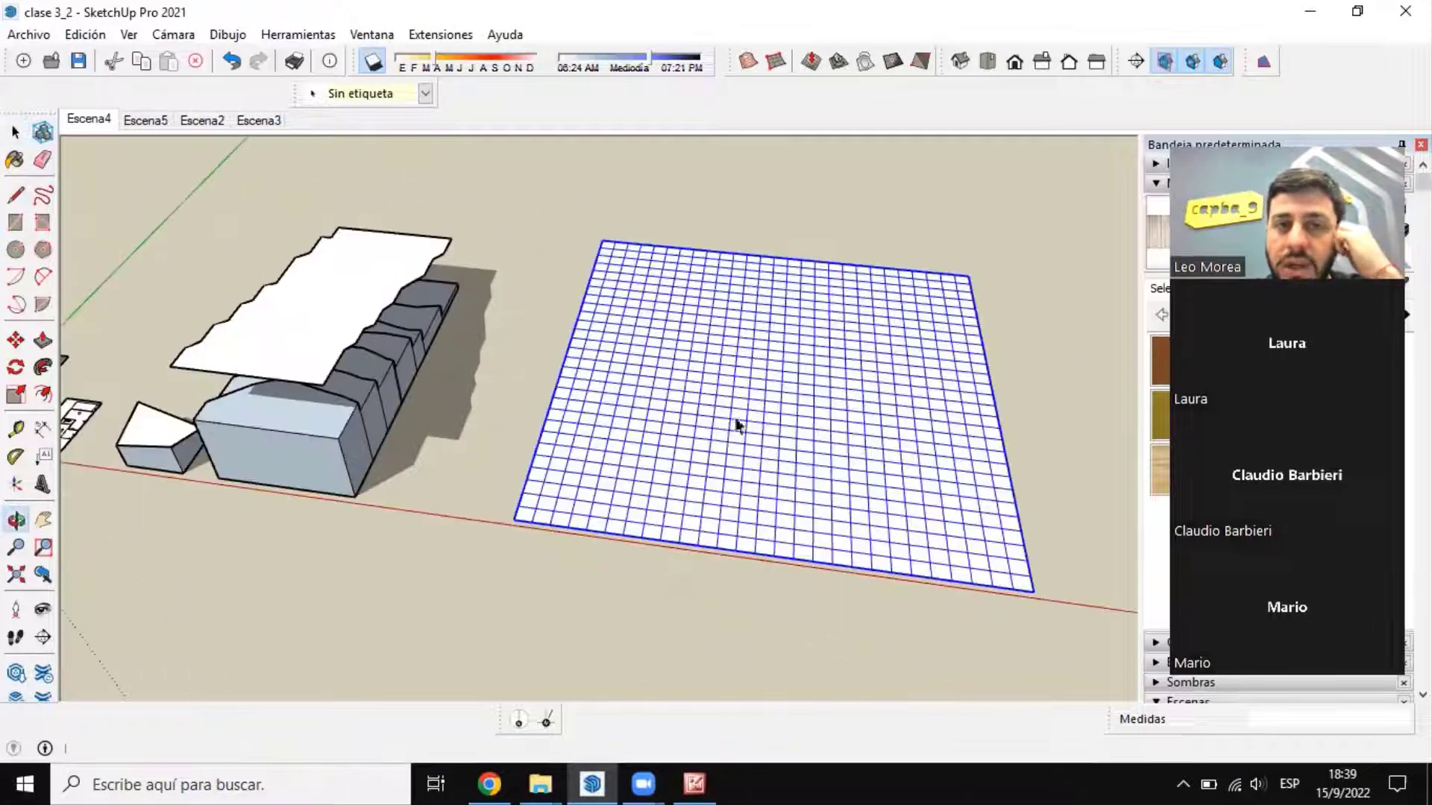
Step: Open the sandbox grid group for editing
{"action": "key", "text": "space"}
{"action": "double_click", "coordinate": [756, 354]}
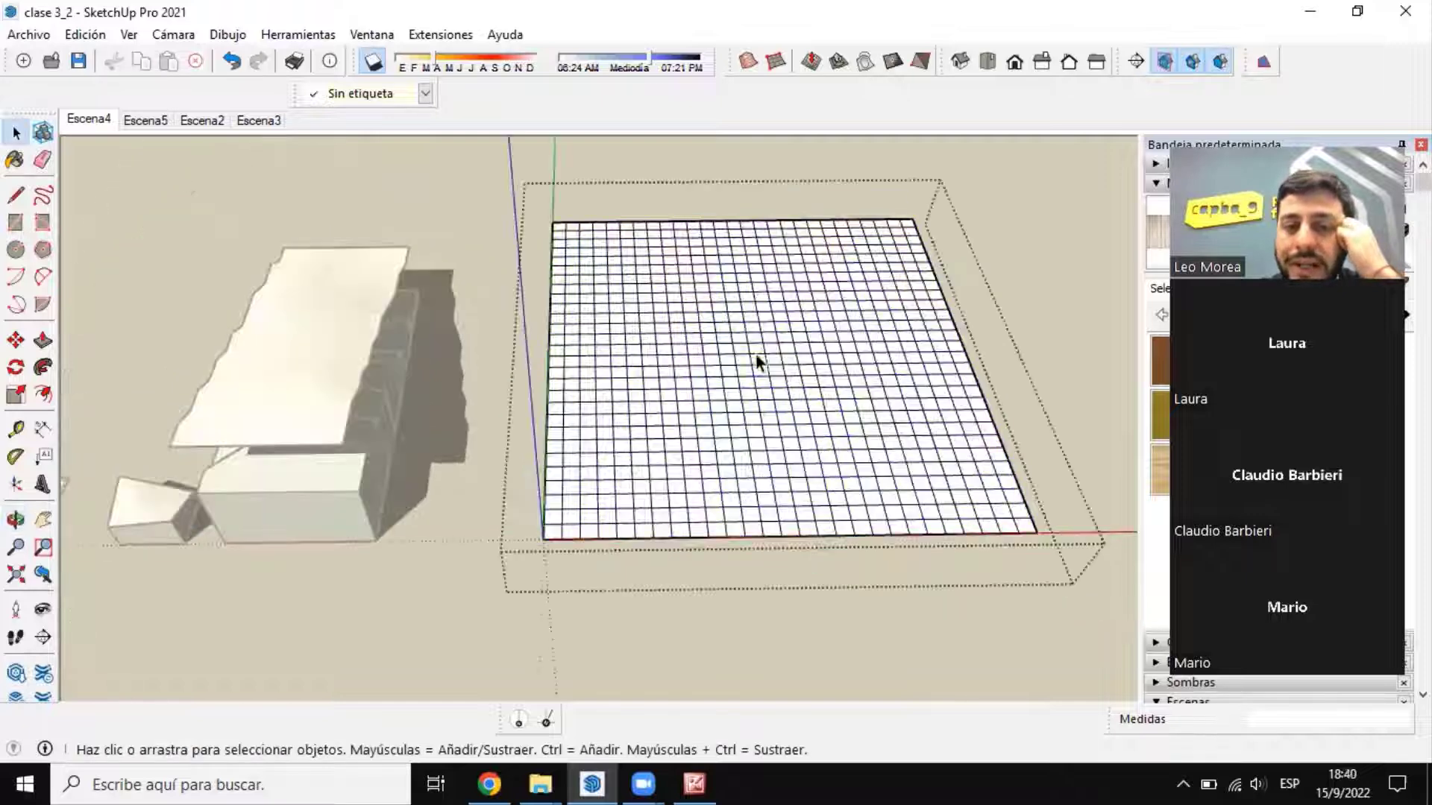
{"action": "middle_click_drag", "start_coordinate": [784, 377], "coordinate": [768, 432]}
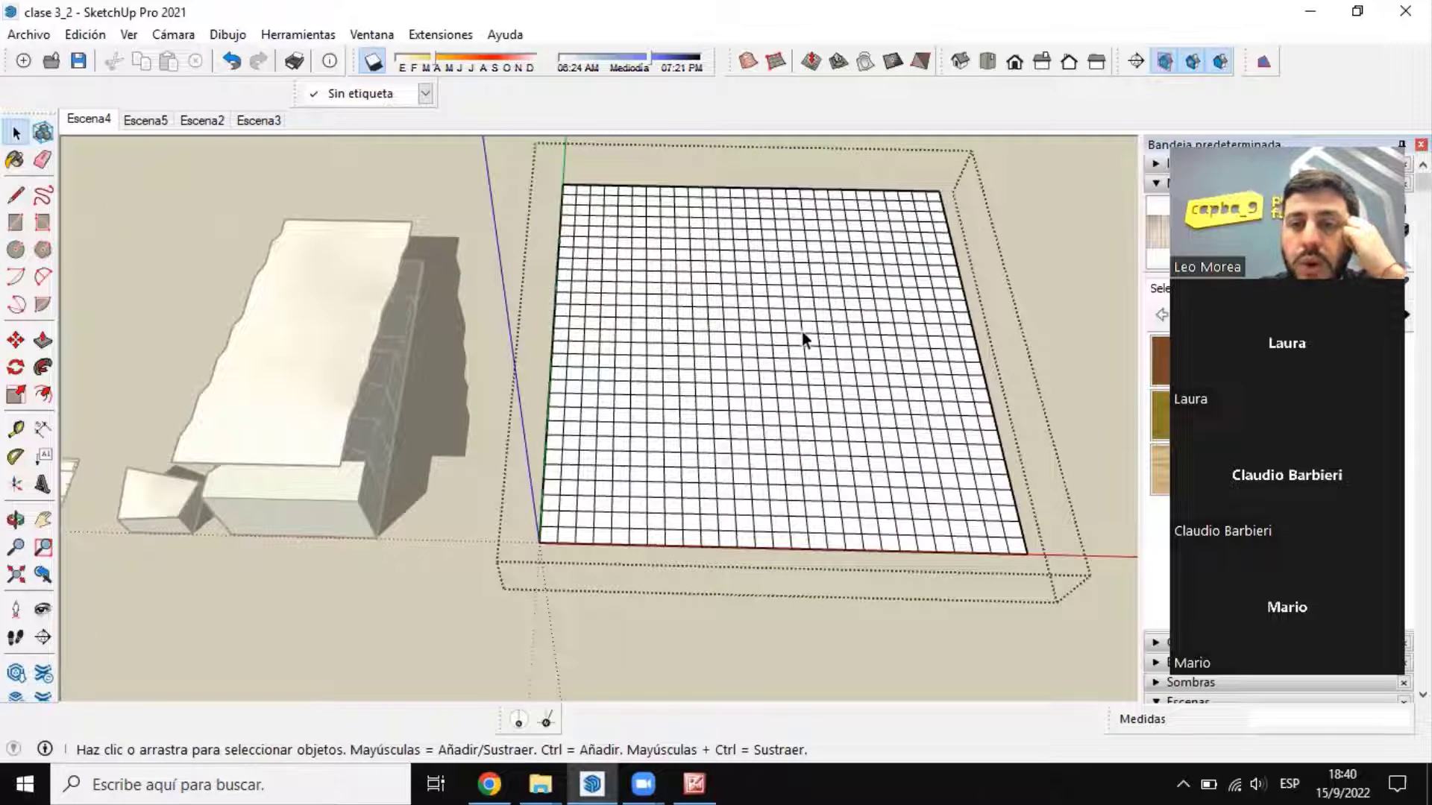
Step: Select individual edges and squares near the grid's origin corner to check how the mesh is divided
{"action": "scroll", "coordinate": [666, 535], "scroll_direction": "up", "scroll_amount": 5}
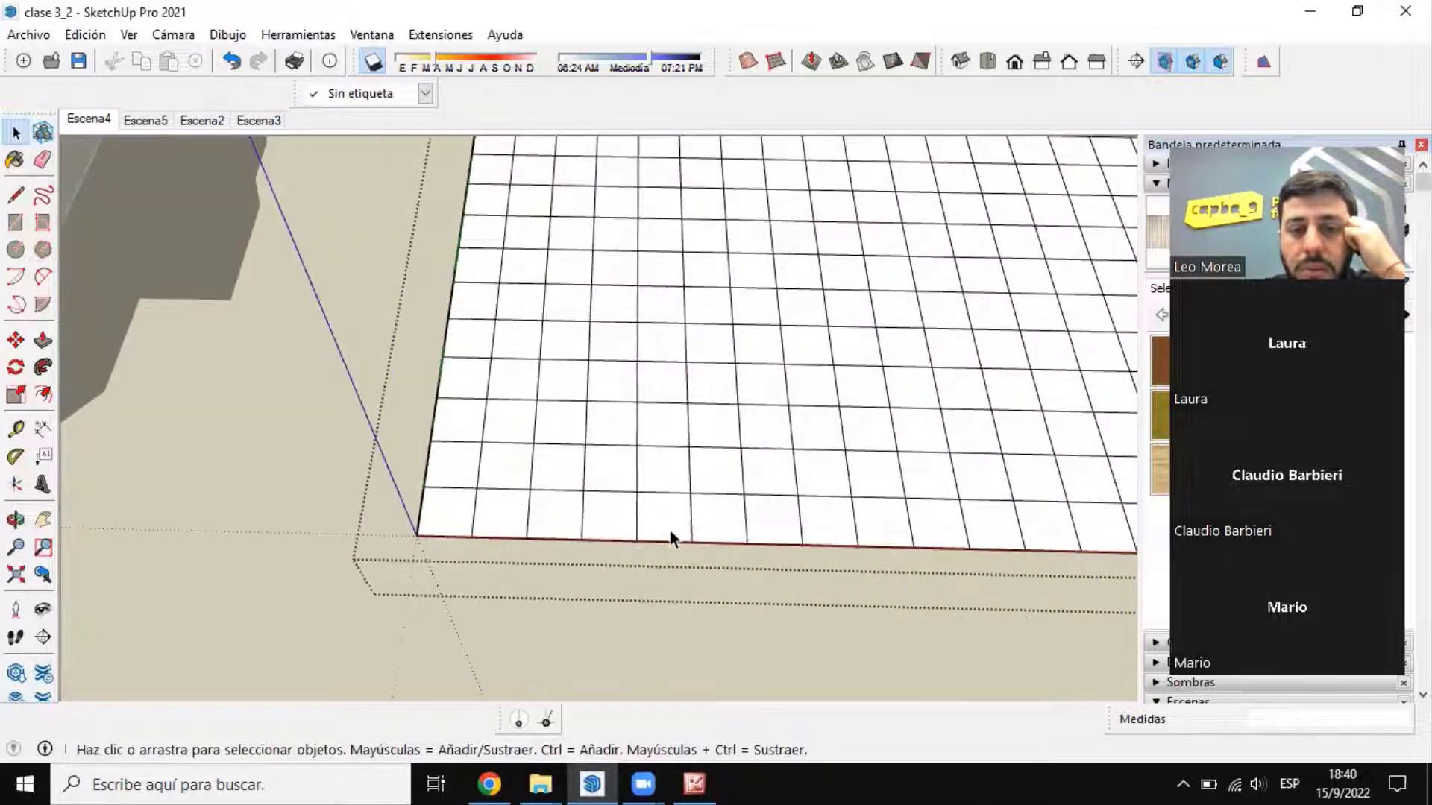
{"action": "left_click", "coordinate": [607, 496]}
{"action": "left_click", "coordinate": [575, 485]}
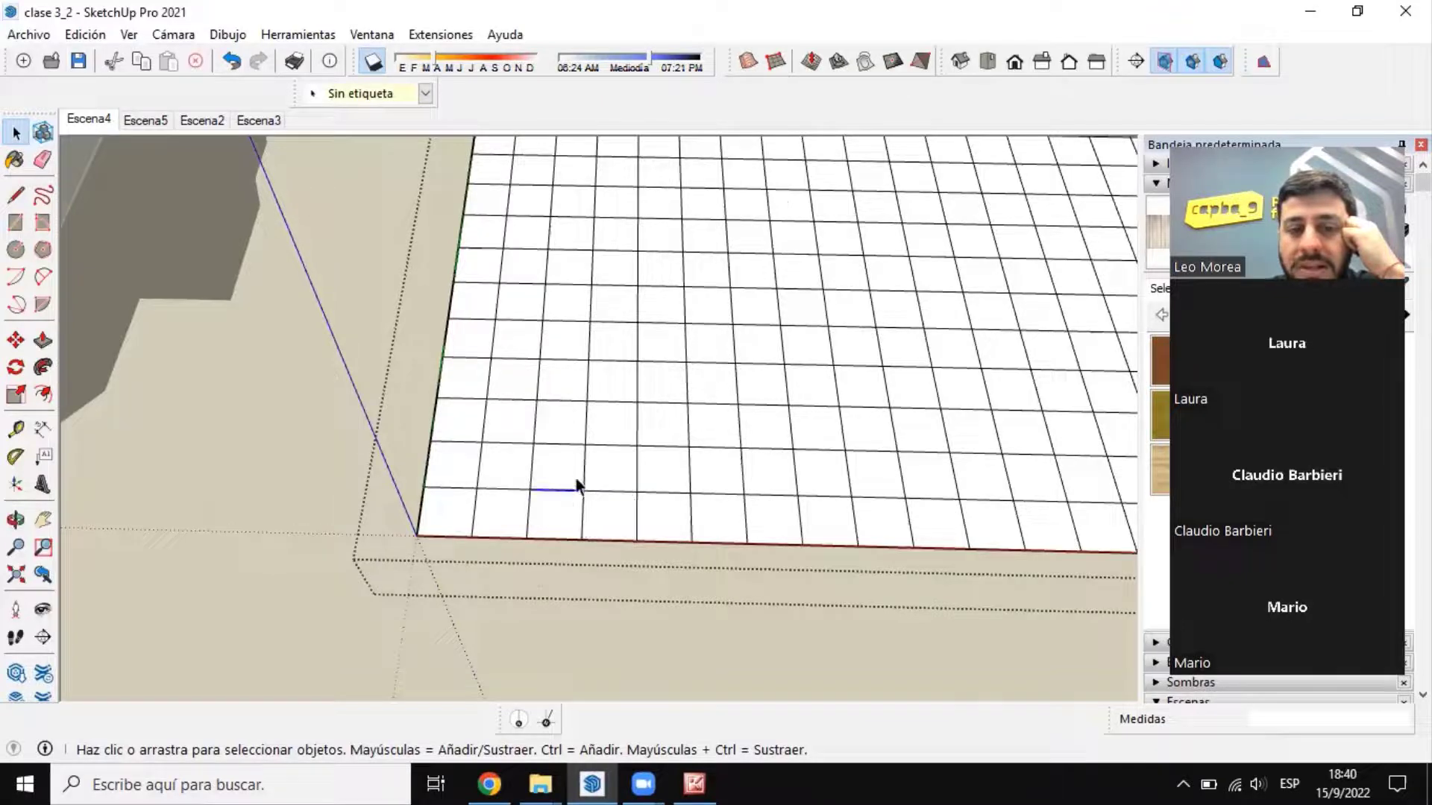
{"action": "left_click", "coordinate": [532, 473]}
{"action": "double_click", "coordinate": [582, 509]}
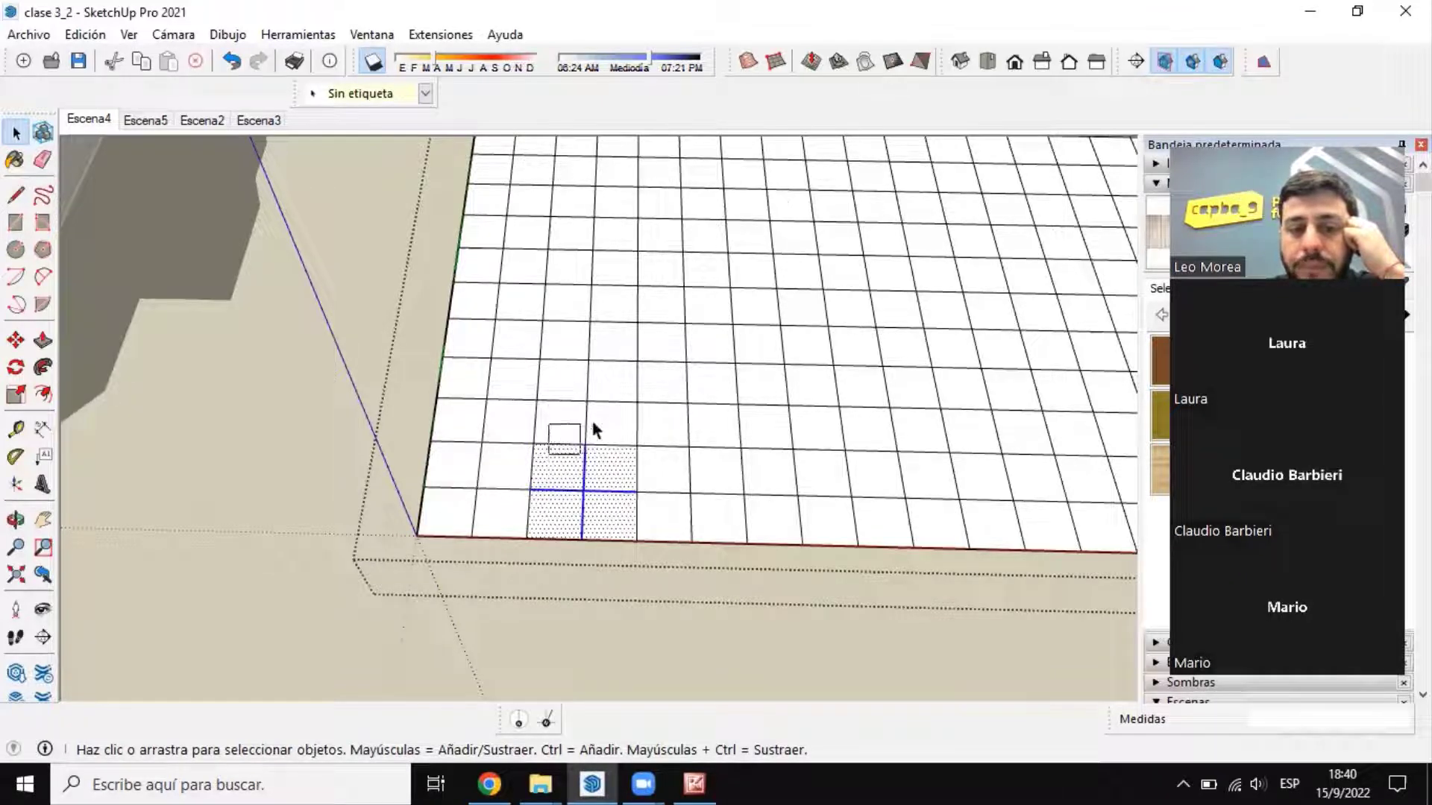
{"action": "left_click", "coordinate": [599, 423]}
{"action": "scroll", "coordinate": [574, 442], "scroll_direction": "down", "scroll_amount": 6}
{"action": "key", "text": "Escape"}
{"action": "double_click", "coordinate": [639, 390]}
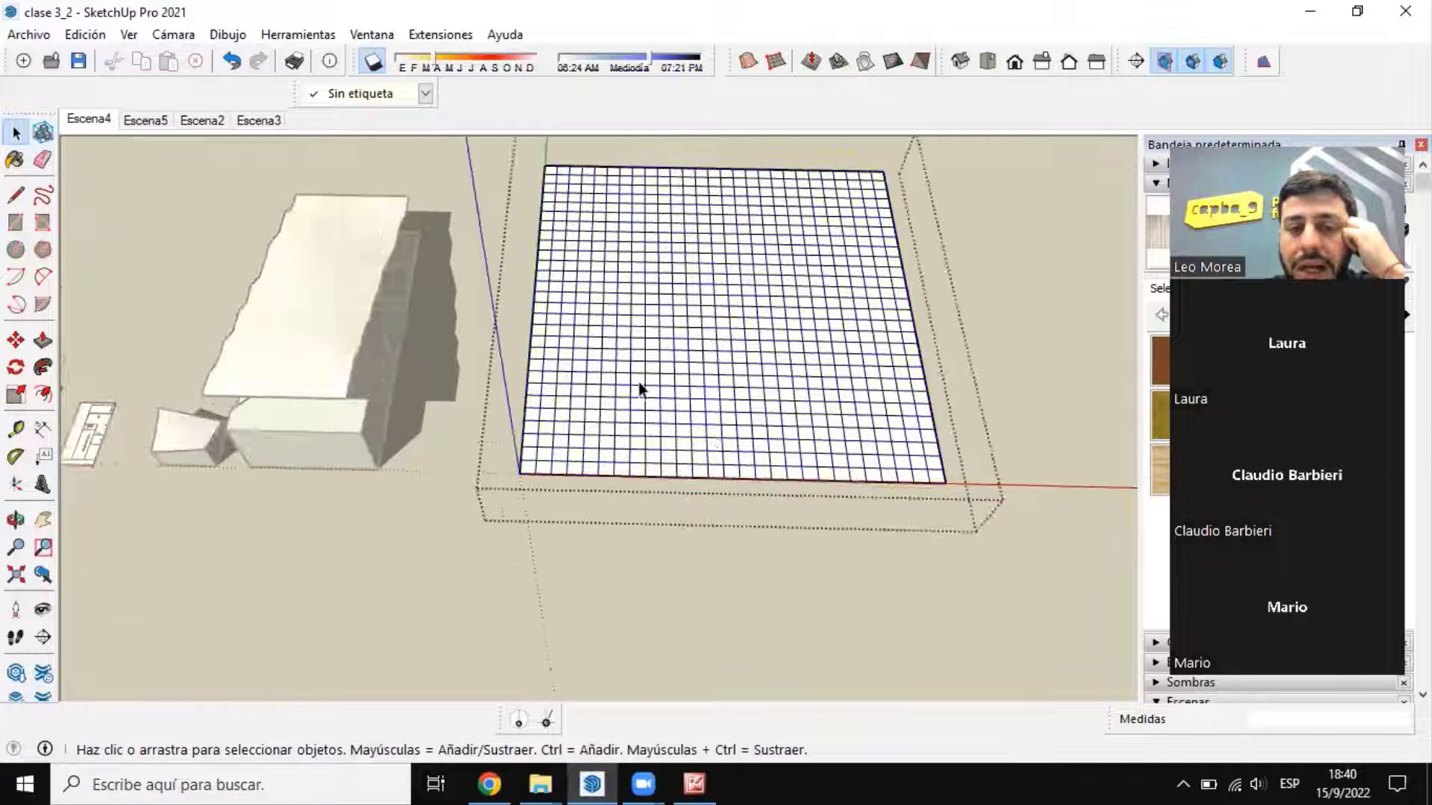
Step: Use Esculpir with a 50 m radius to raise a 15 m hill near the grid's origin corner
{"action": "scroll", "coordinate": [537, 436], "scroll_direction": "down", "scroll_amount": 4}
{"action": "scroll", "coordinate": [670, 409], "scroll_direction": "up", "scroll_amount": 5}
{"action": "scroll", "coordinate": [709, 421], "scroll_direction": "down", "scroll_amount": 5}
{"action": "middle_click_drag", "start_coordinate": [638, 363], "coordinate": [628, 356]}
{"action": "scroll", "coordinate": [665, 310], "scroll_direction": "up", "scroll_amount": 3}
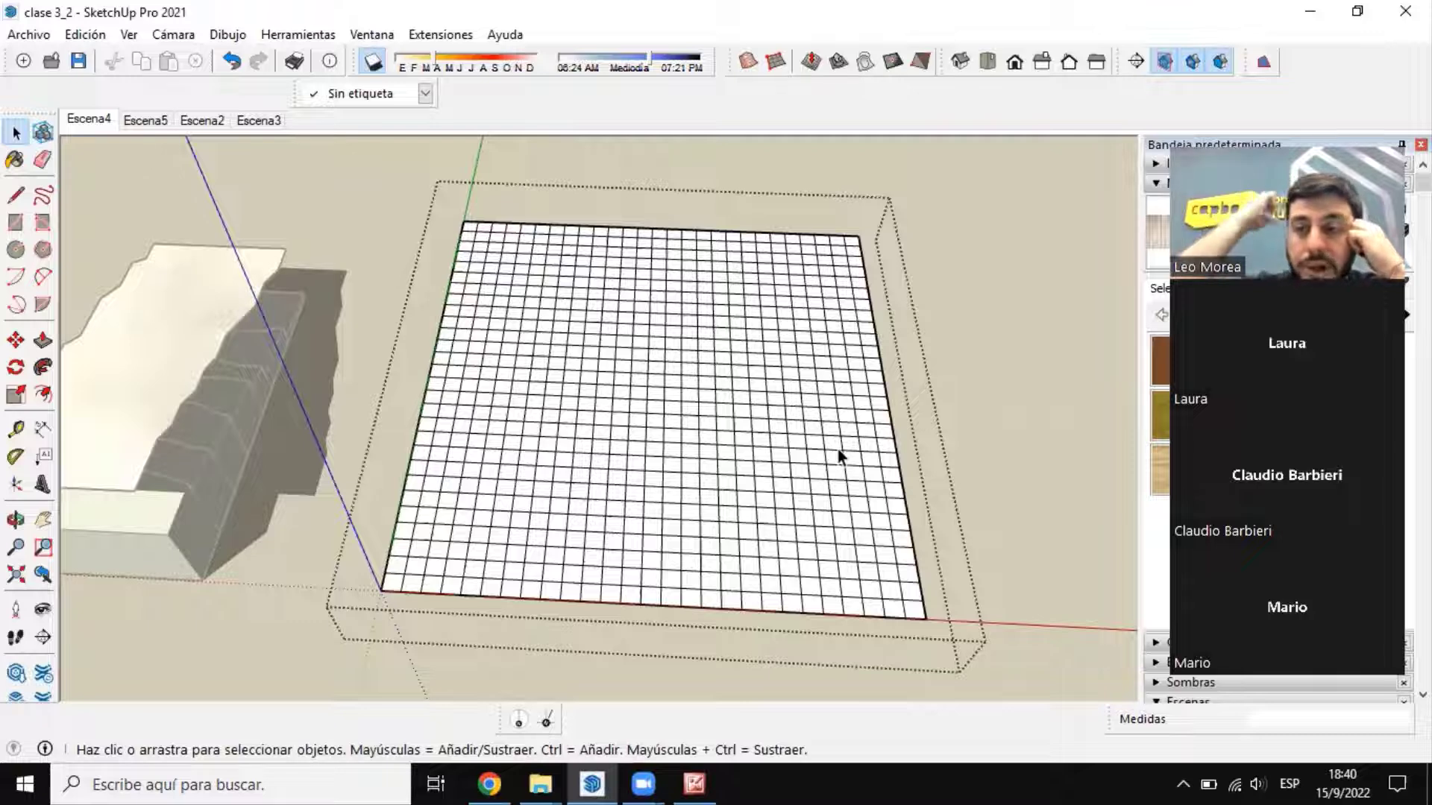
{"action": "left_click", "coordinate": [809, 67]}
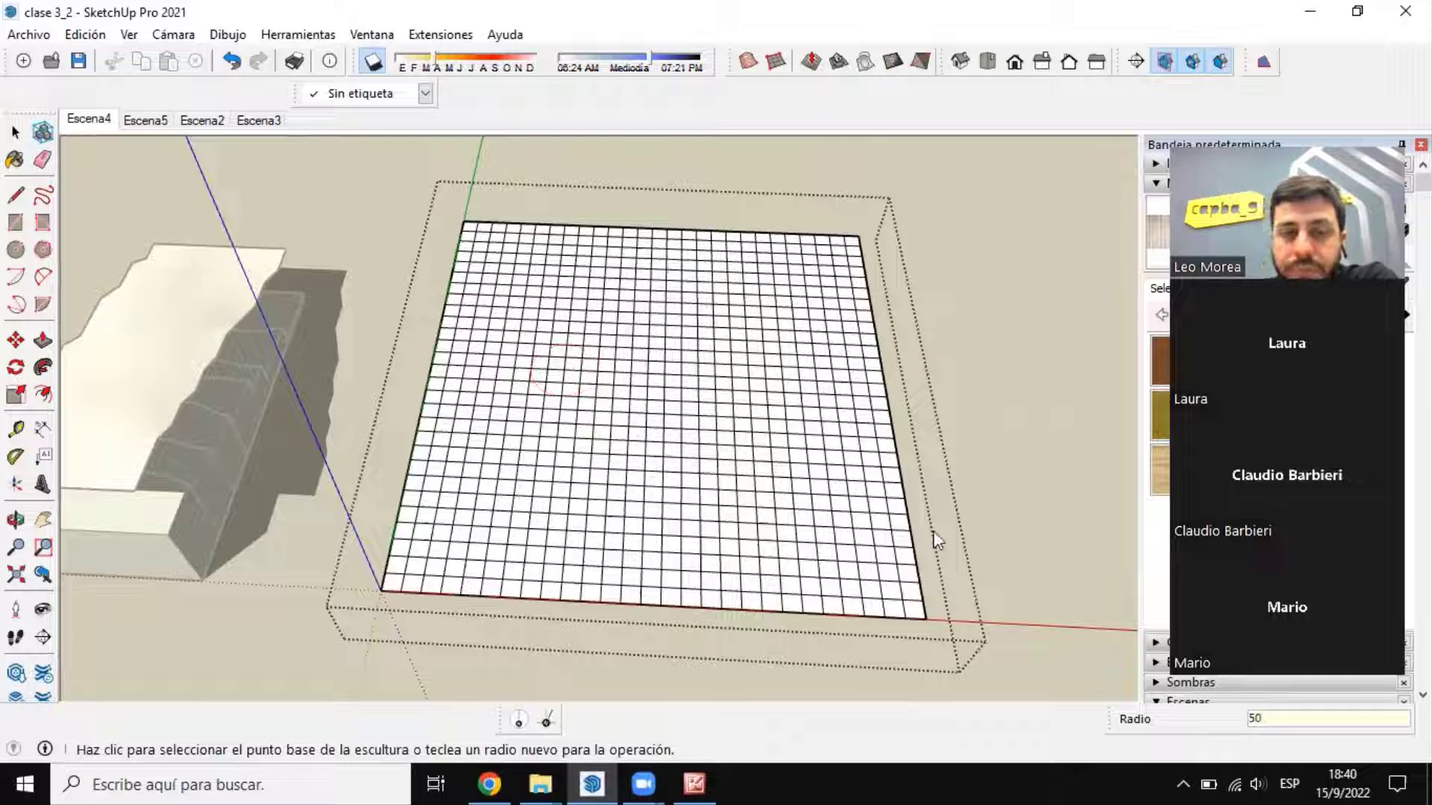
{"action": "key", "text": "Return"}
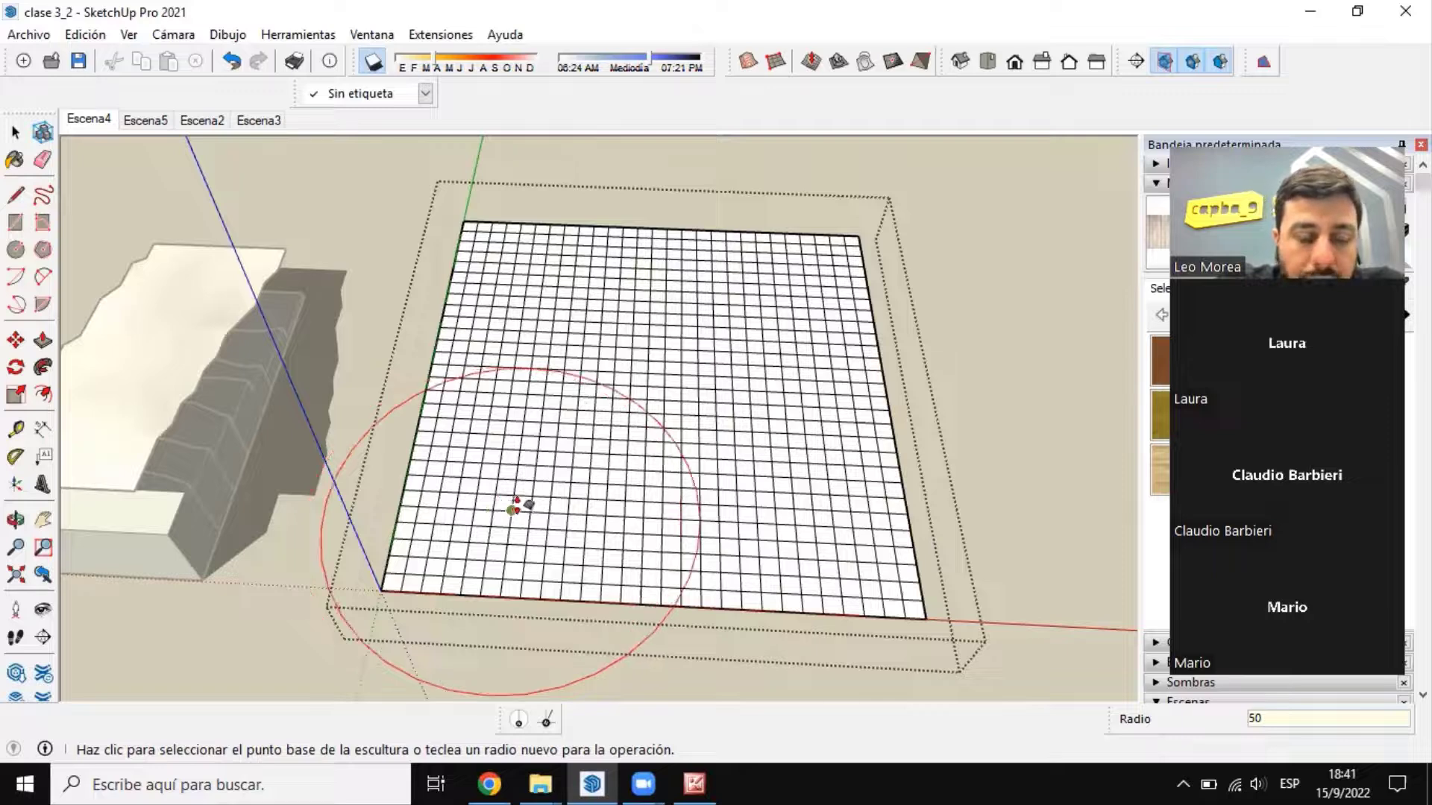
{"action": "left_click", "coordinate": [511, 510]}
{"action": "middle_click_drag", "start_coordinate": [507, 508], "coordinate": [438, 352]}
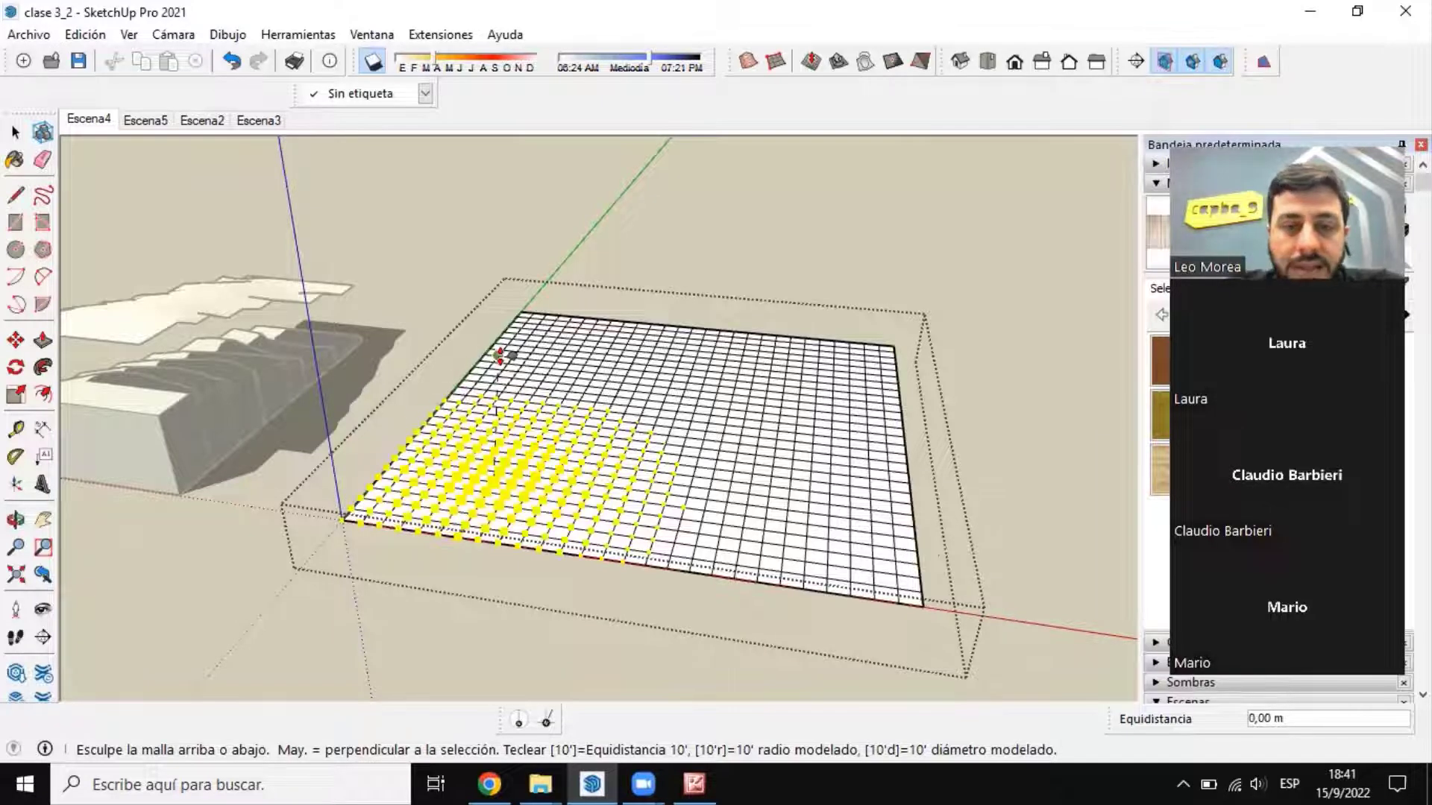
{"action": "middle_click_drag", "start_coordinate": [451, 355], "coordinate": [441, 317]}
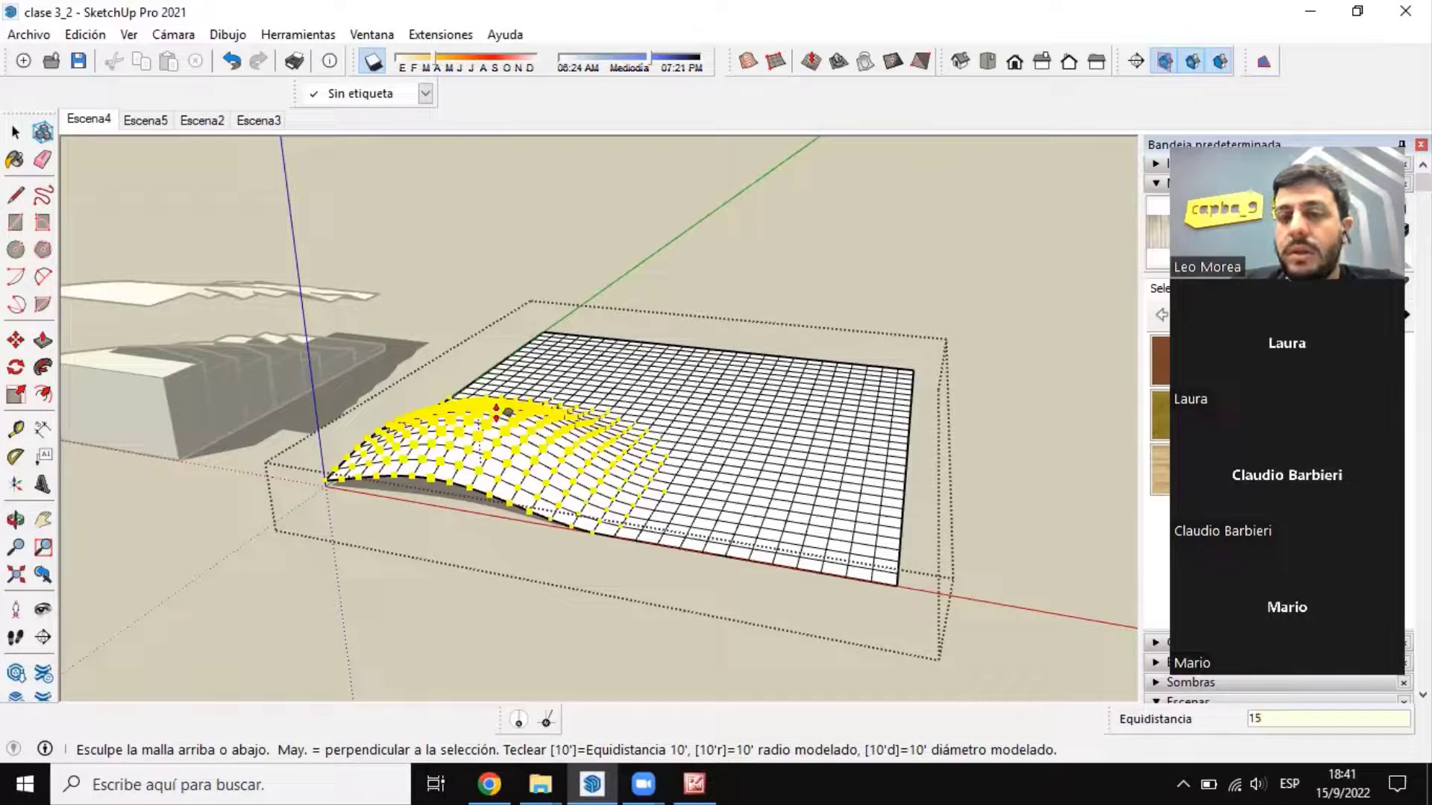
{"action": "key", "text": "Return"}
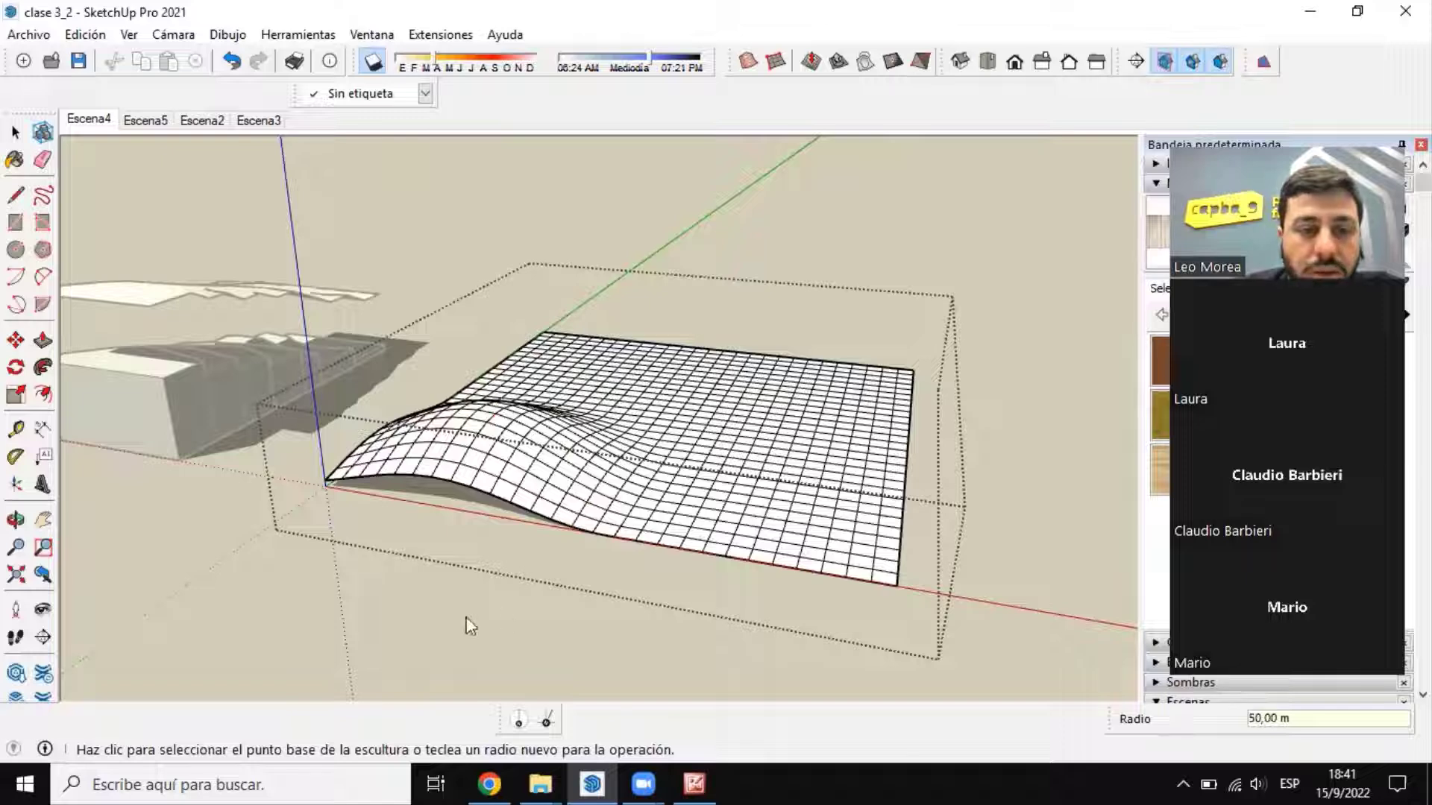
Step: Raise a second hill by 10 m near the opposite end of the grid's red-axis edge, keeping the 50 m radius
{"action": "middle_click_drag", "start_coordinate": [781, 528], "coordinate": [664, 550]}
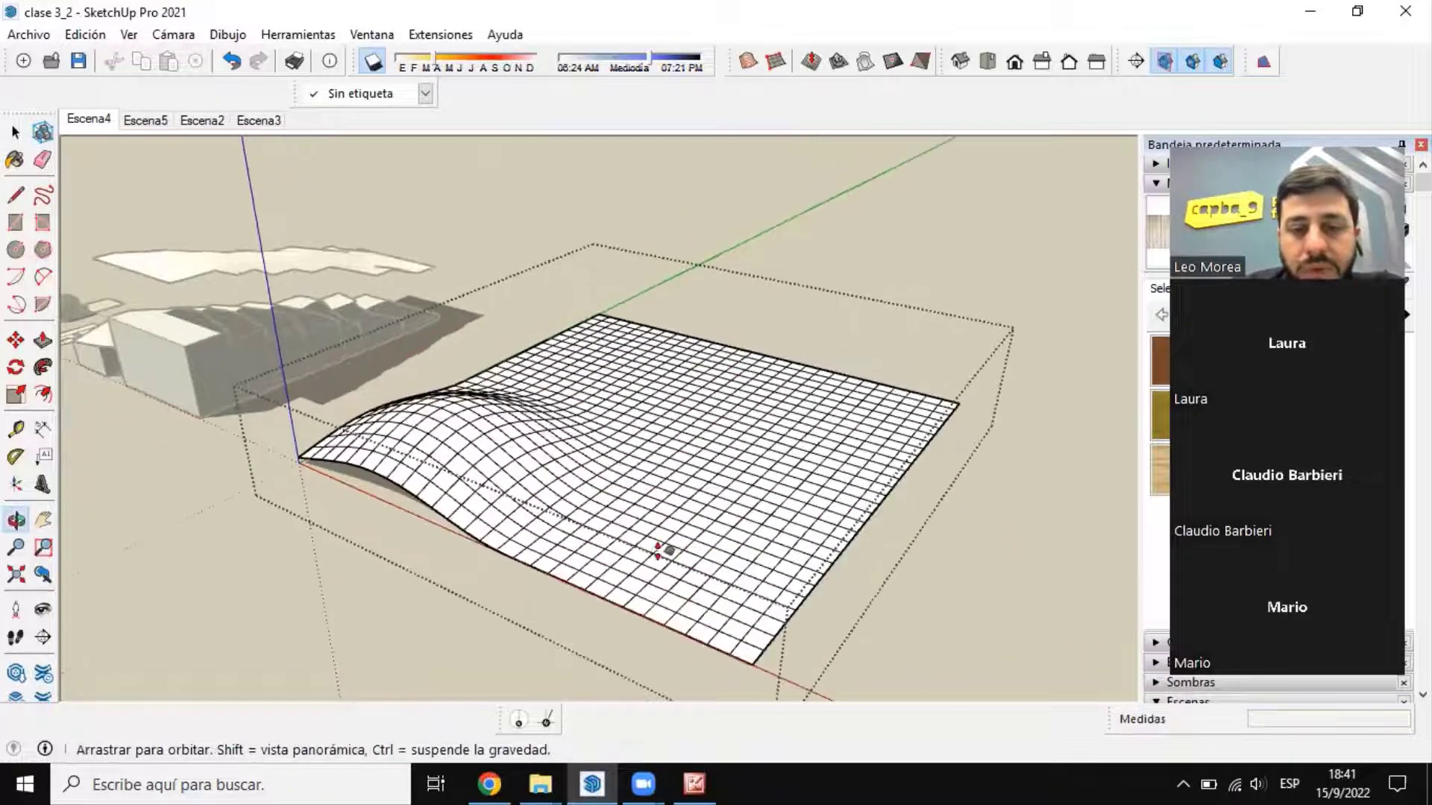
{"action": "left_click", "coordinate": [690, 519]}
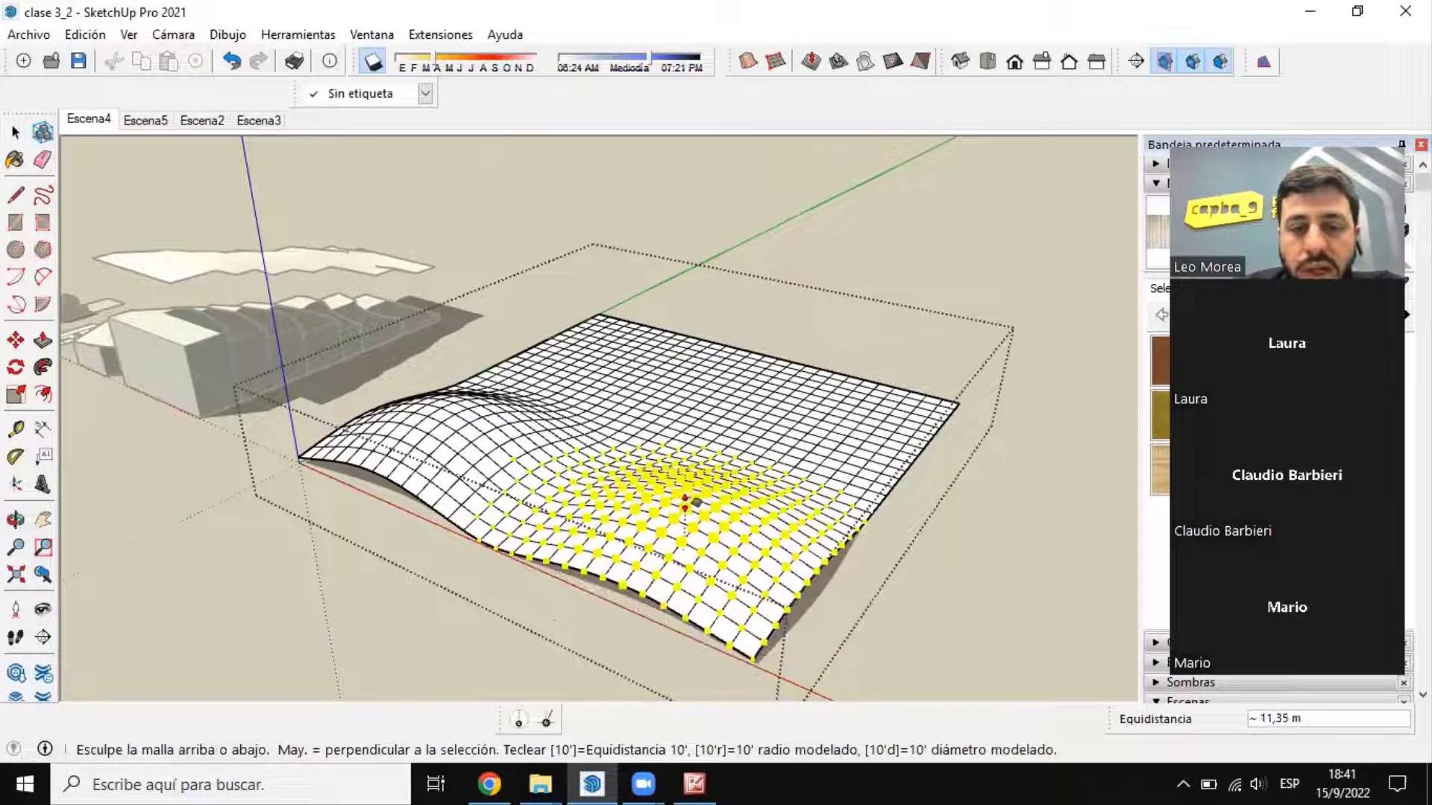
{"action": "type", "text": "10"}
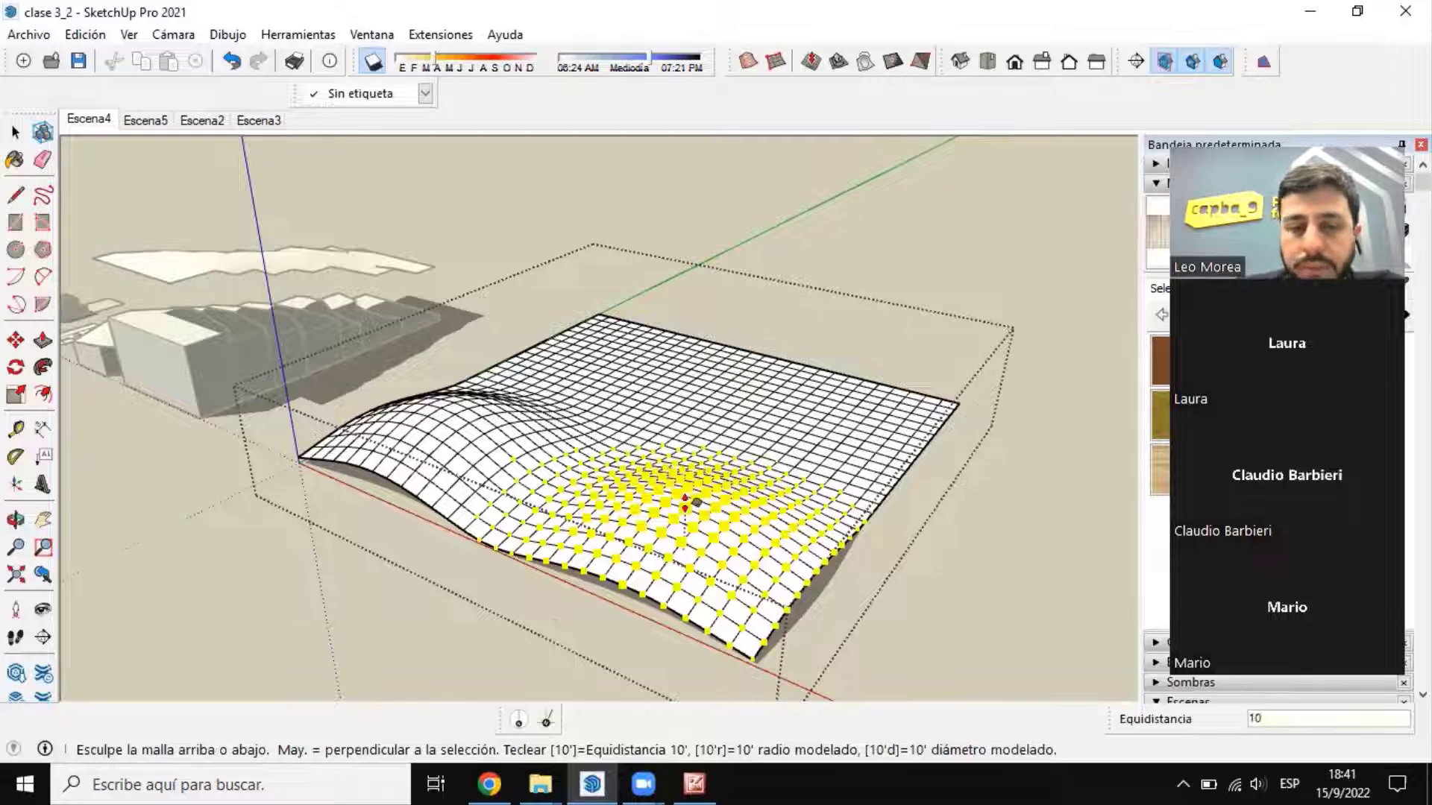
{"action": "key", "text": "Return"}
Step: Raise a third hill by 18 m in the interior of the grid, behind the second hill
{"action": "middle_click_drag", "start_coordinate": [751, 438], "coordinate": [553, 439]}
{"action": "left_click", "coordinate": [561, 448]}
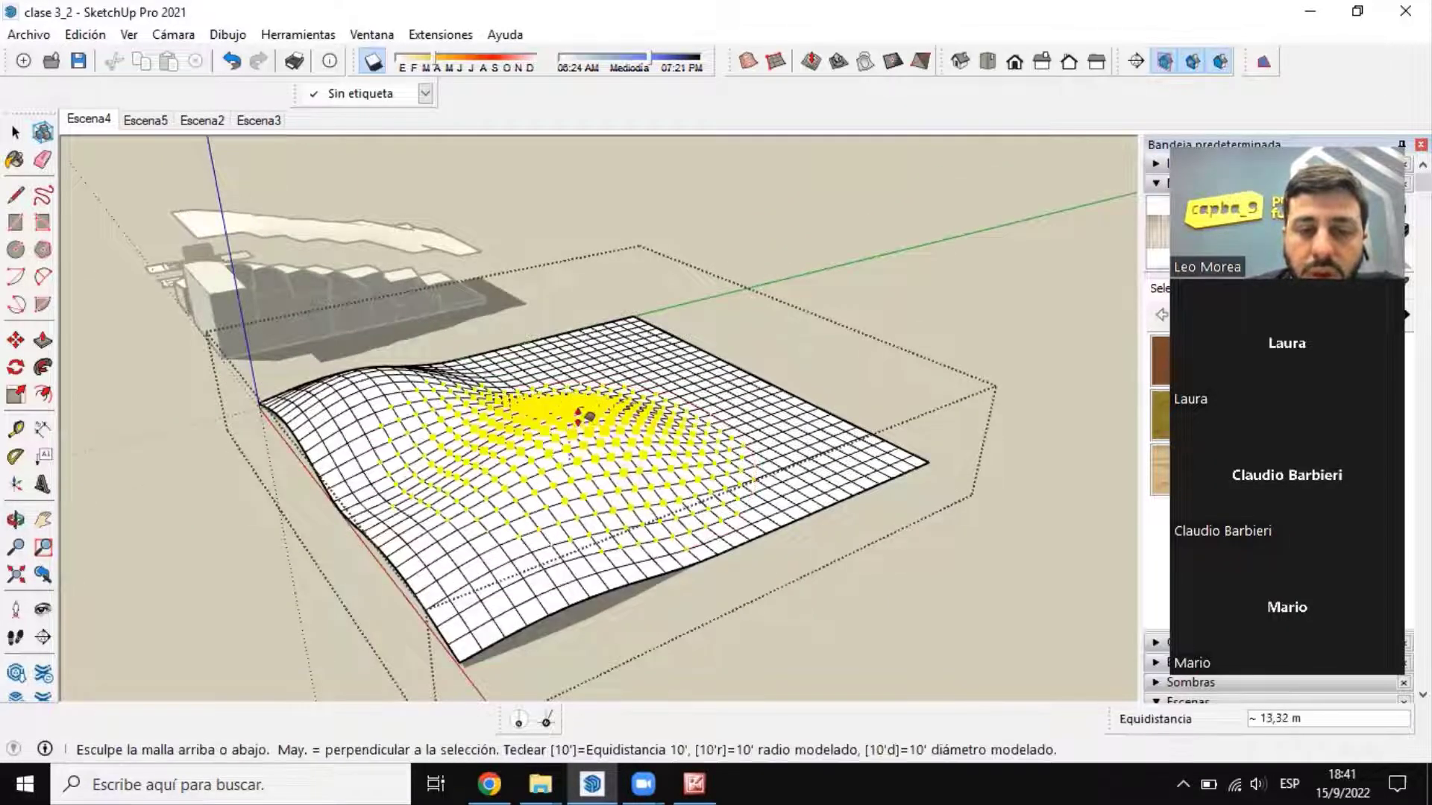
{"action": "type", "text": "15"}
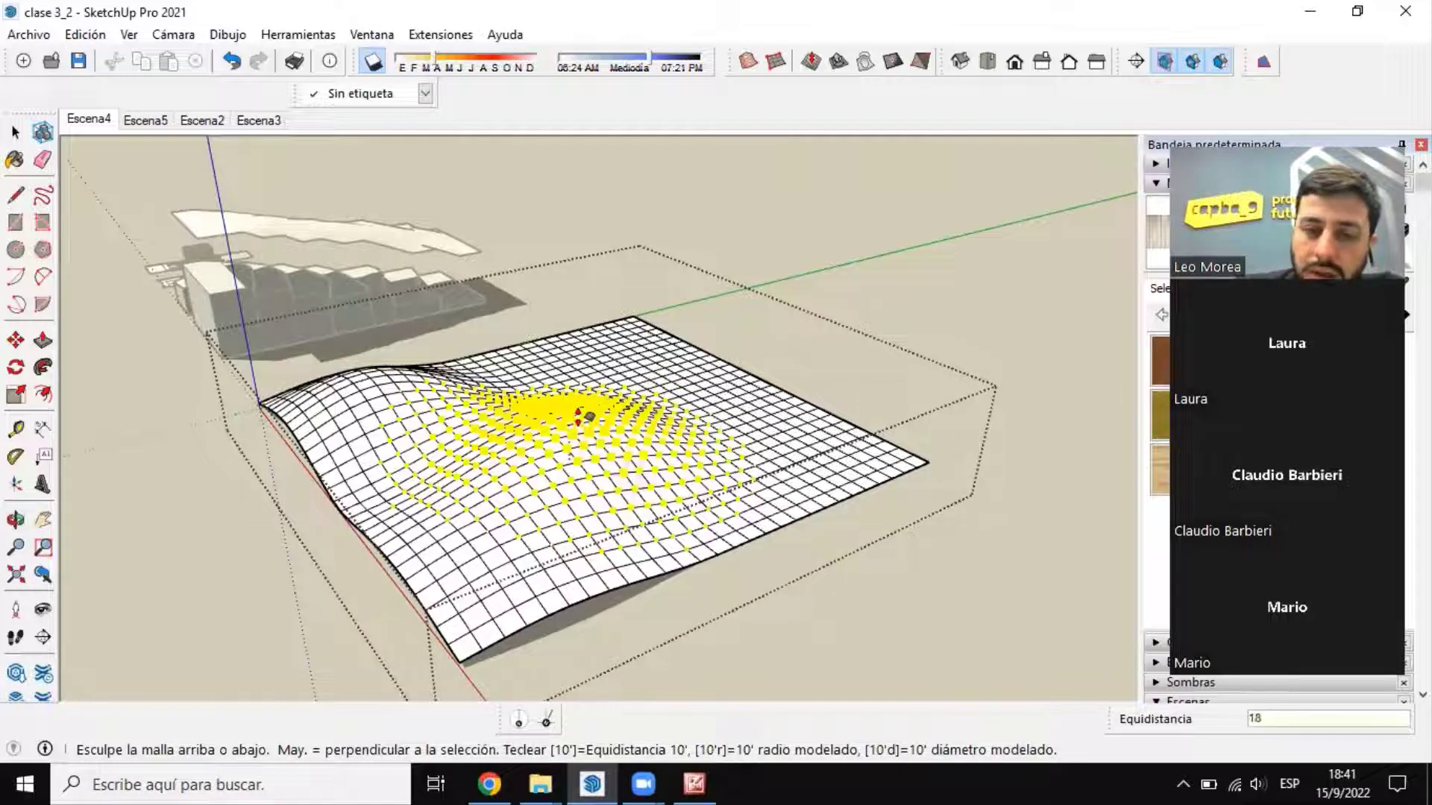
{"action": "key", "text": "Return"}
Step: Set the sculpting radius to 20 m and try to pull up a narrow peak near the flat far corner on the green axis
{"action": "middle_click_drag", "start_coordinate": [469, 453], "coordinate": [579, 460]}
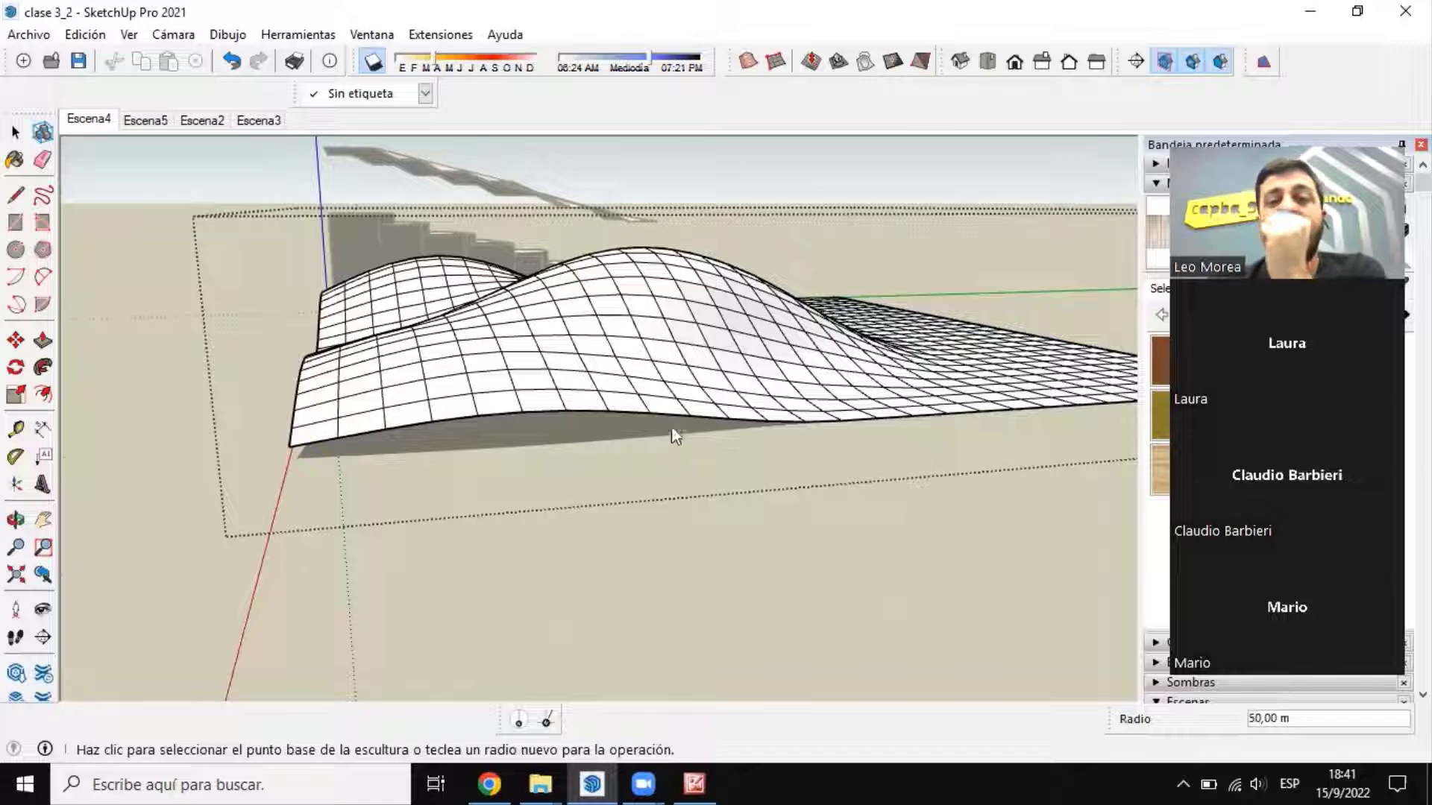
{"action": "middle_click_drag", "start_coordinate": [671, 427], "coordinate": [825, 479]}
{"action": "scroll", "coordinate": [828, 481], "scroll_direction": "up", "scroll_amount": 2}
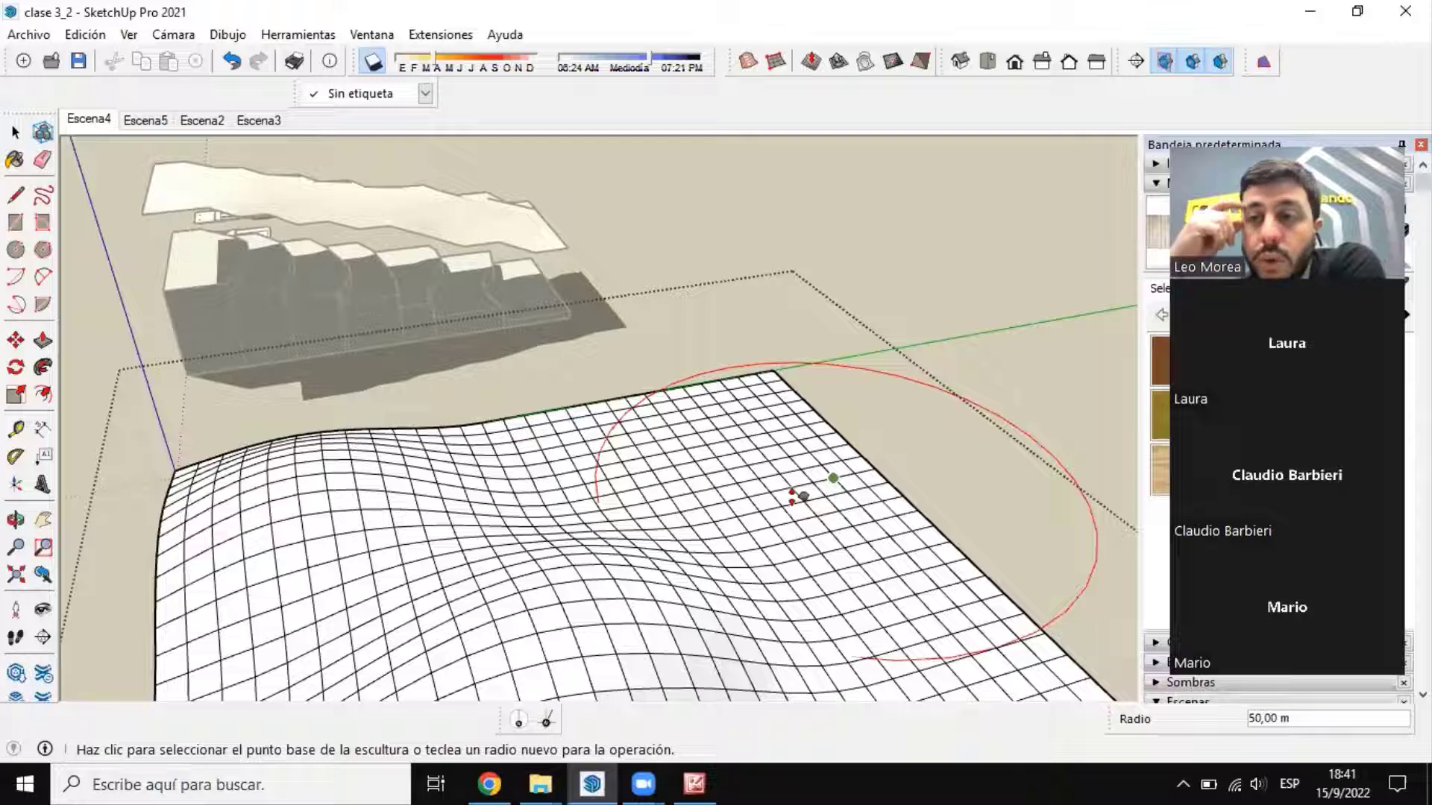
{"action": "type", "text": "30"}
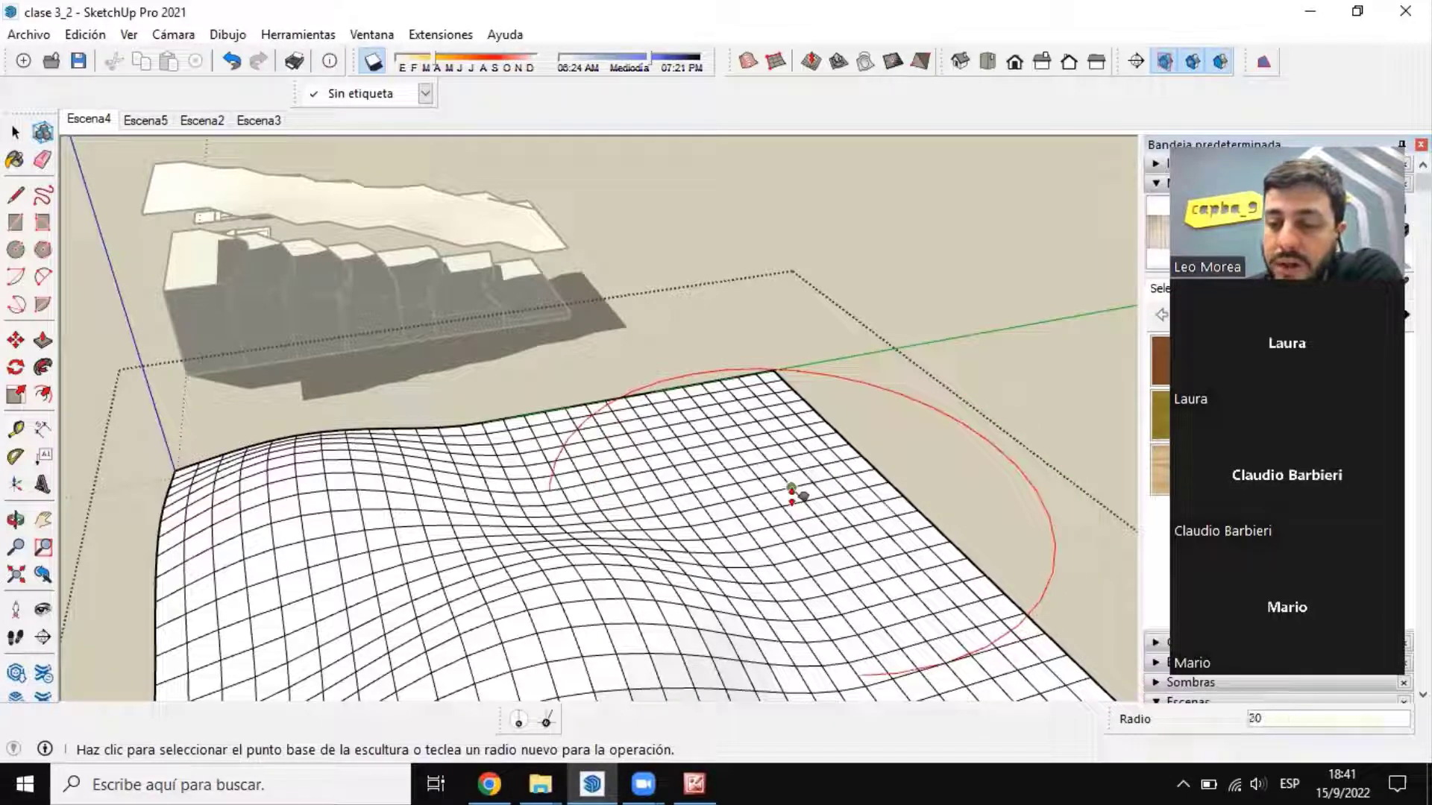
{"action": "key", "text": "Return"}
{"action": "scroll", "coordinate": [750, 425], "scroll_direction": "up", "scroll_amount": 1}
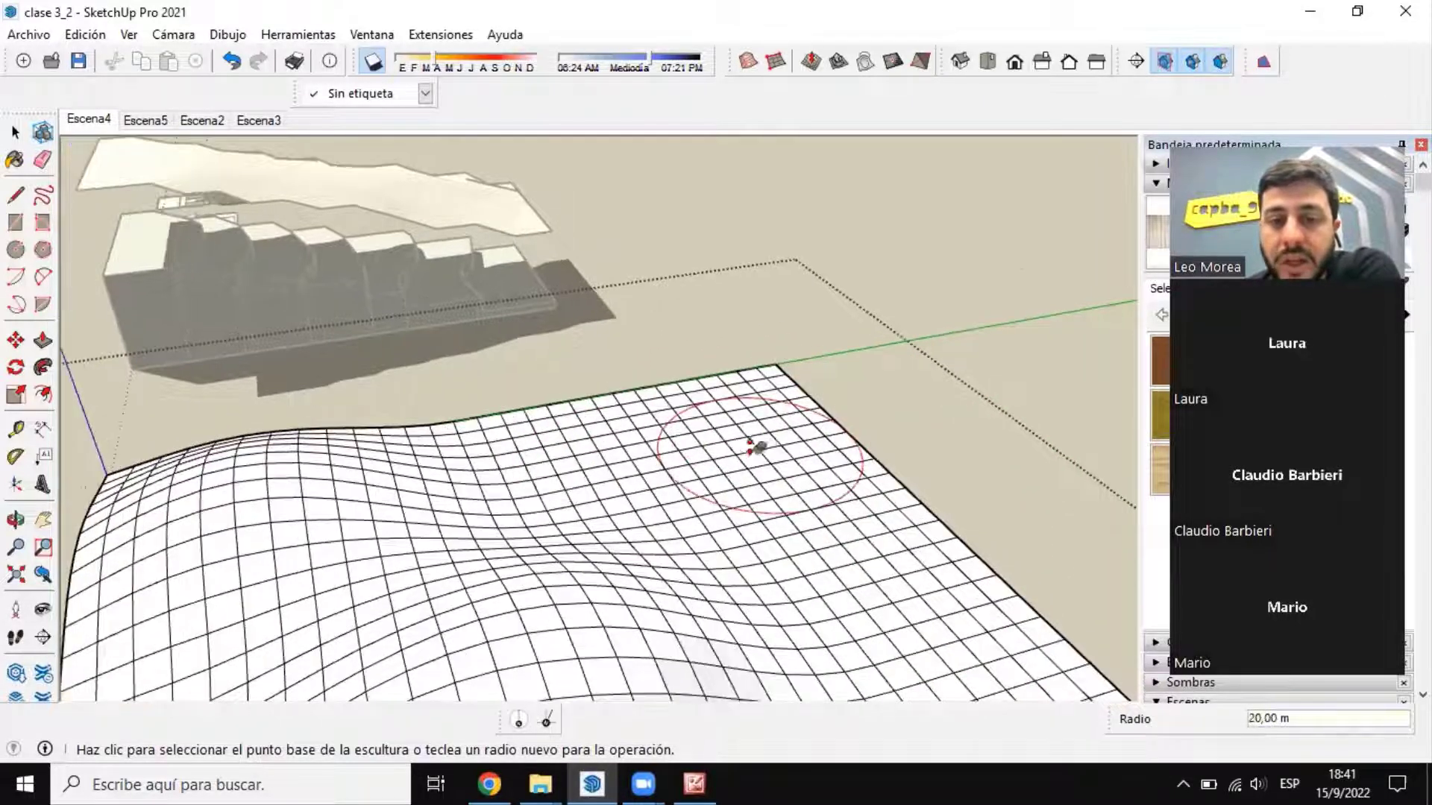
{"action": "middle_click_drag", "start_coordinate": [749, 440], "coordinate": [716, 349]}
{"action": "left_click", "coordinate": [716, 349]}
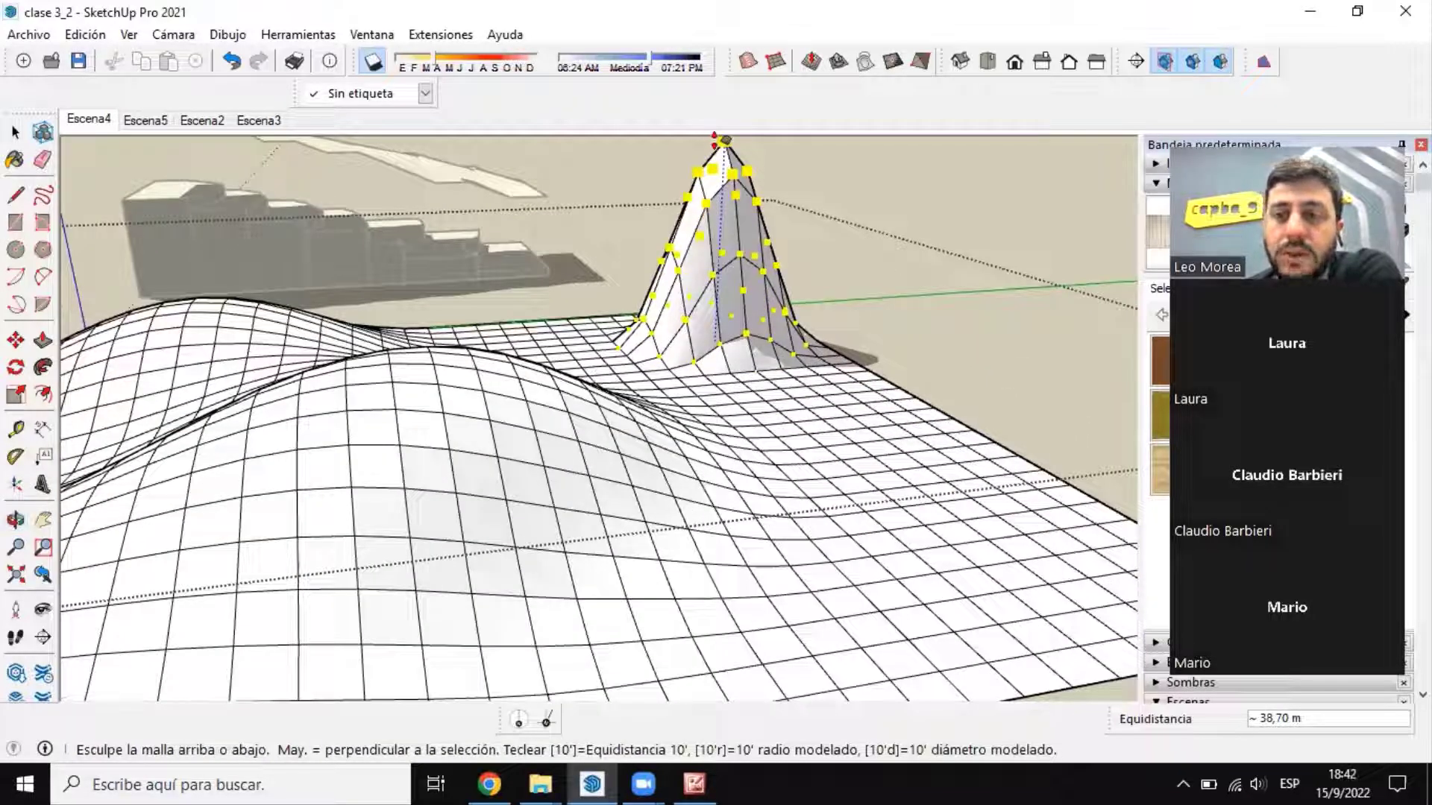
{"action": "key", "text": "Escape"}
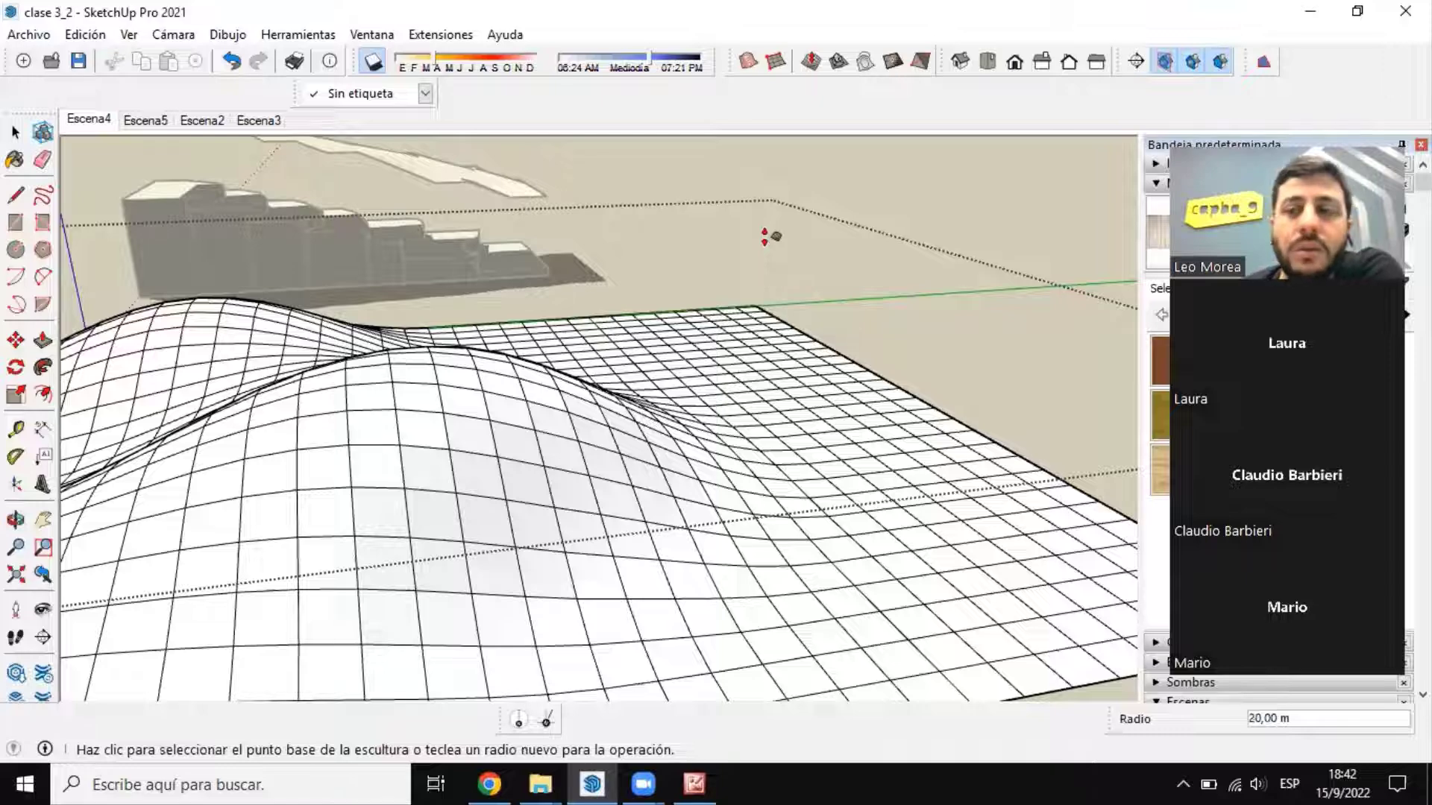
Step: Examine the sculpted hills and the grid's remaining flat area from low and high viewpoints around the mesh
{"action": "scroll", "coordinate": [734, 324], "scroll_direction": "down", "scroll_amount": 4}
{"action": "middle_click_drag", "start_coordinate": [722, 337], "coordinate": [691, 457]}
{"action": "scroll", "coordinate": [691, 459], "scroll_direction": "up", "scroll_amount": 2}
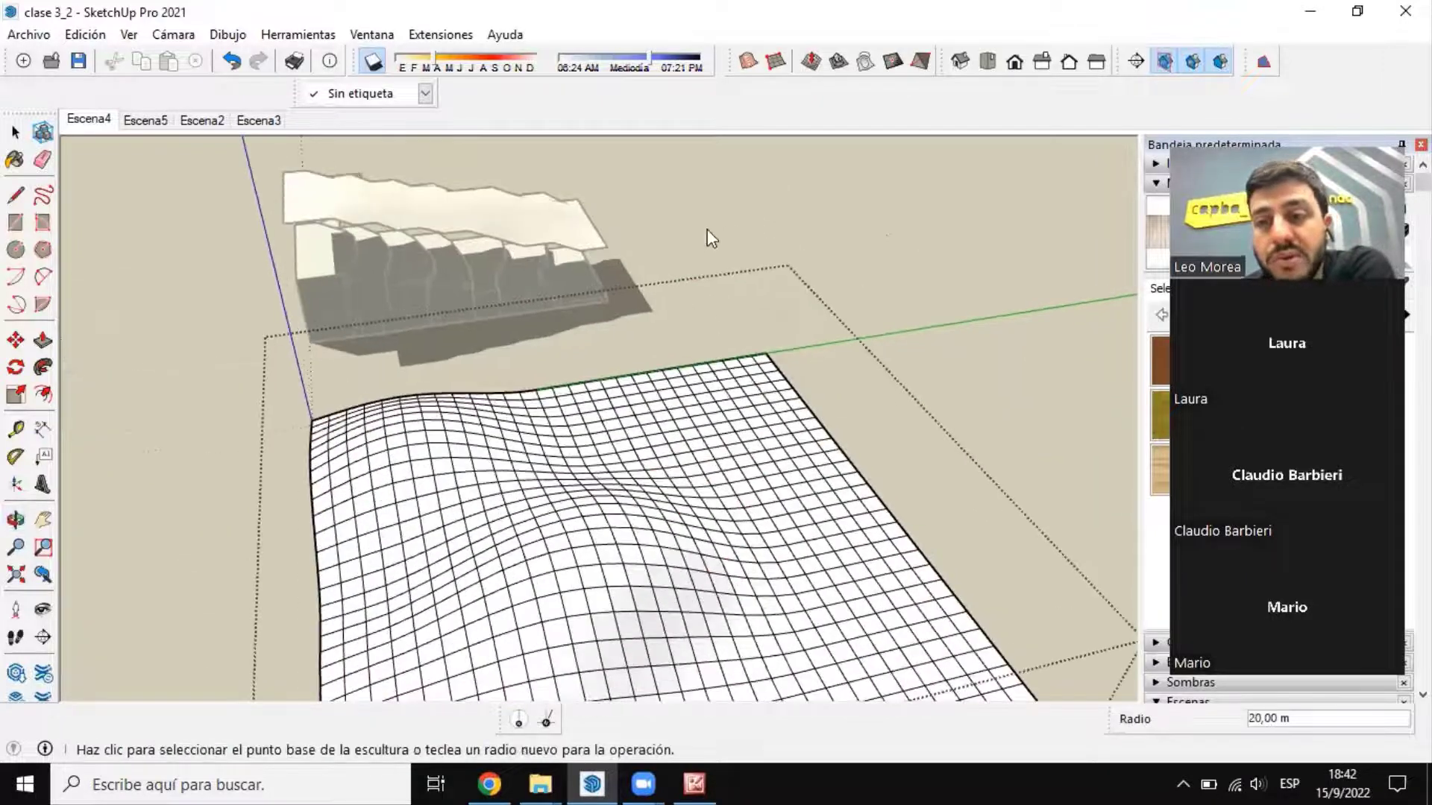
{"action": "scroll", "coordinate": [655, 512], "scroll_direction": "down", "scroll_amount": 3}
{"action": "middle_click_drag", "start_coordinate": [655, 511], "coordinate": [761, 304]}
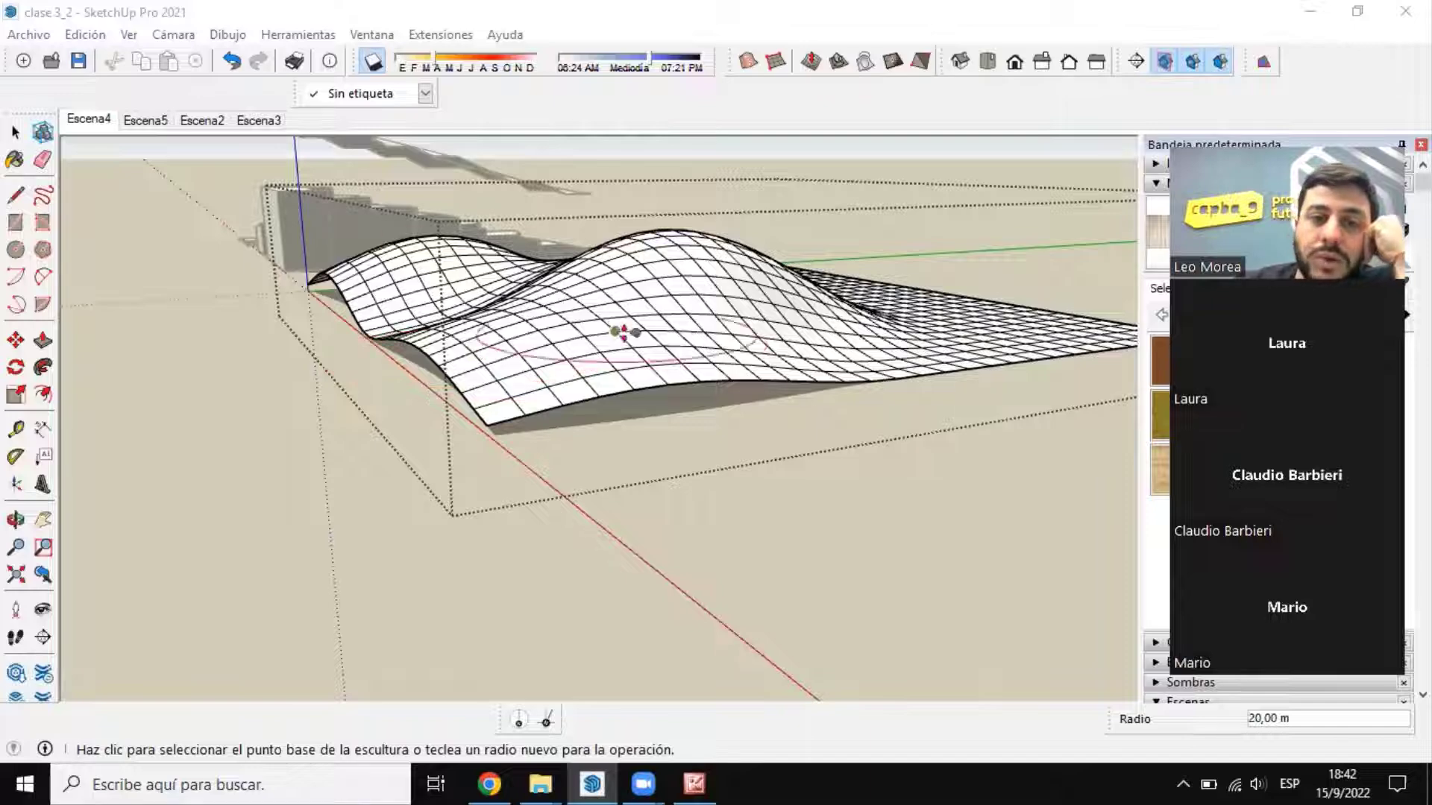
{"action": "middle_click_drag", "start_coordinate": [719, 336], "coordinate": [754, 477]}
{"action": "scroll", "coordinate": [838, 416], "scroll_direction": "down", "scroll_amount": 2}
{"action": "scroll", "coordinate": [839, 416], "scroll_direction": "up", "scroll_amount": 2}
{"action": "scroll", "coordinate": [740, 294], "scroll_direction": "up", "scroll_amount": 1}
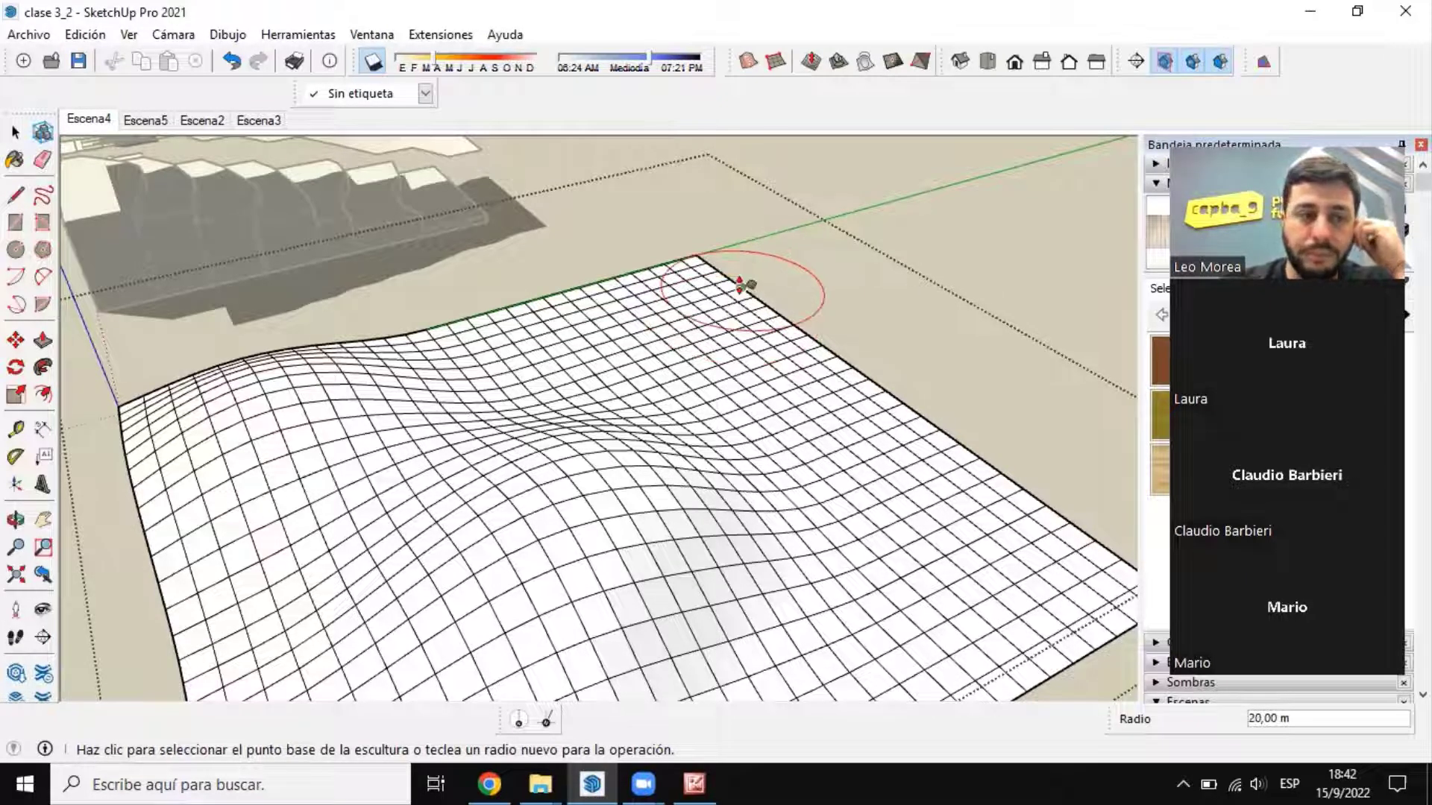
{"action": "scroll", "coordinate": [623, 400], "scroll_direction": "down", "scroll_amount": 3}
{"action": "scroll", "coordinate": [597, 366], "scroll_direction": "up", "scroll_amount": 4}
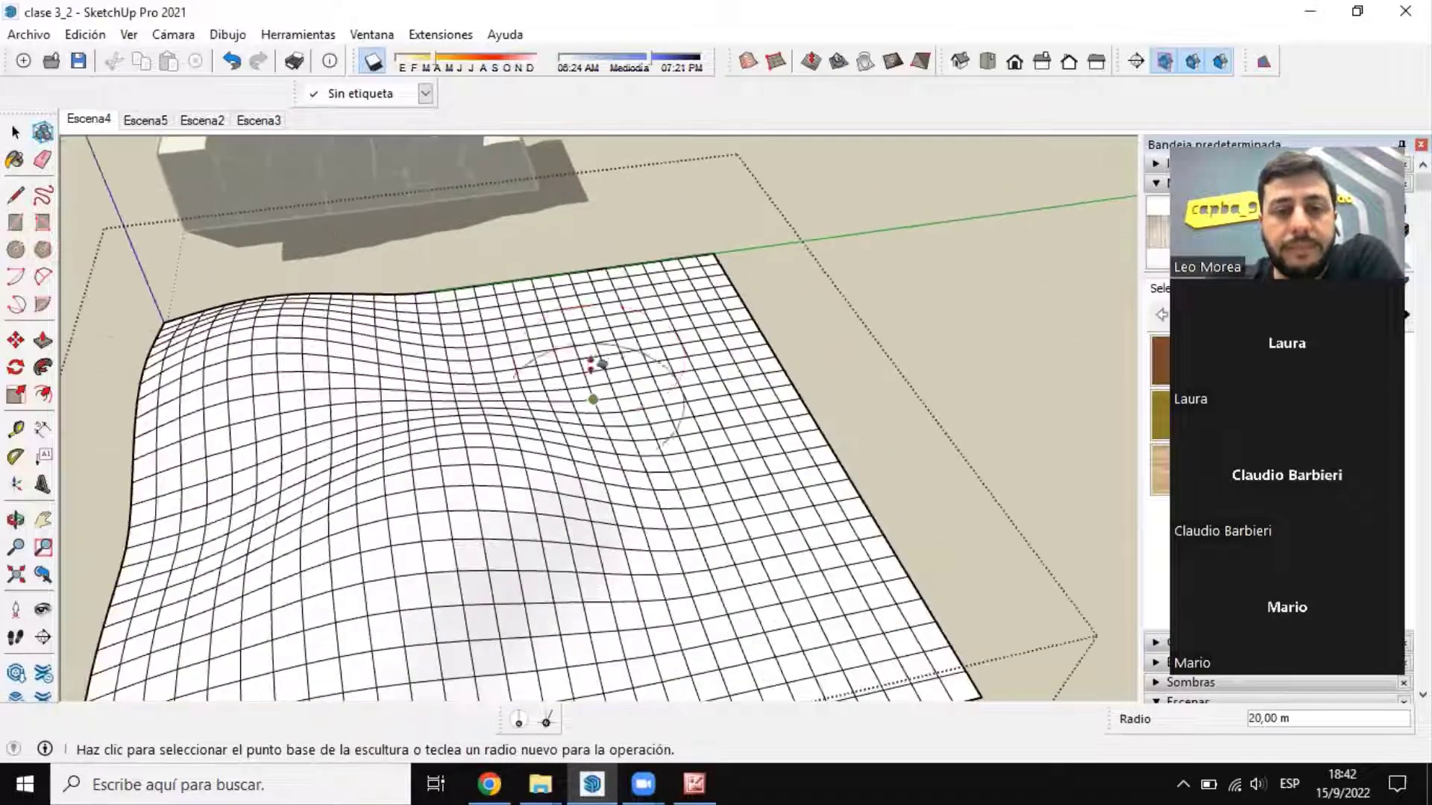
{"action": "middle_click_drag", "start_coordinate": [616, 355], "coordinate": [671, 386]}
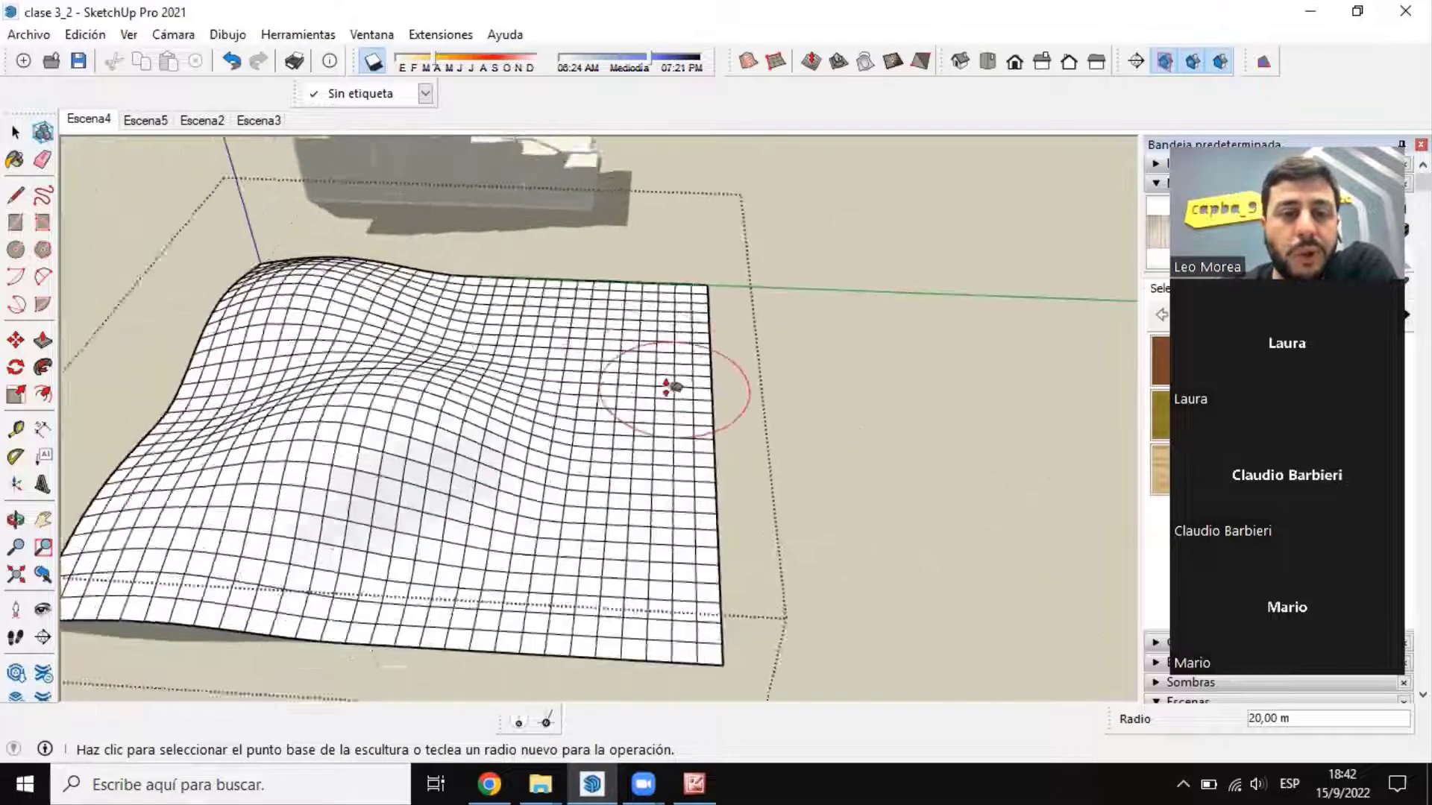
{"action": "scroll", "coordinate": [671, 386], "scroll_direction": "up", "scroll_amount": 1}
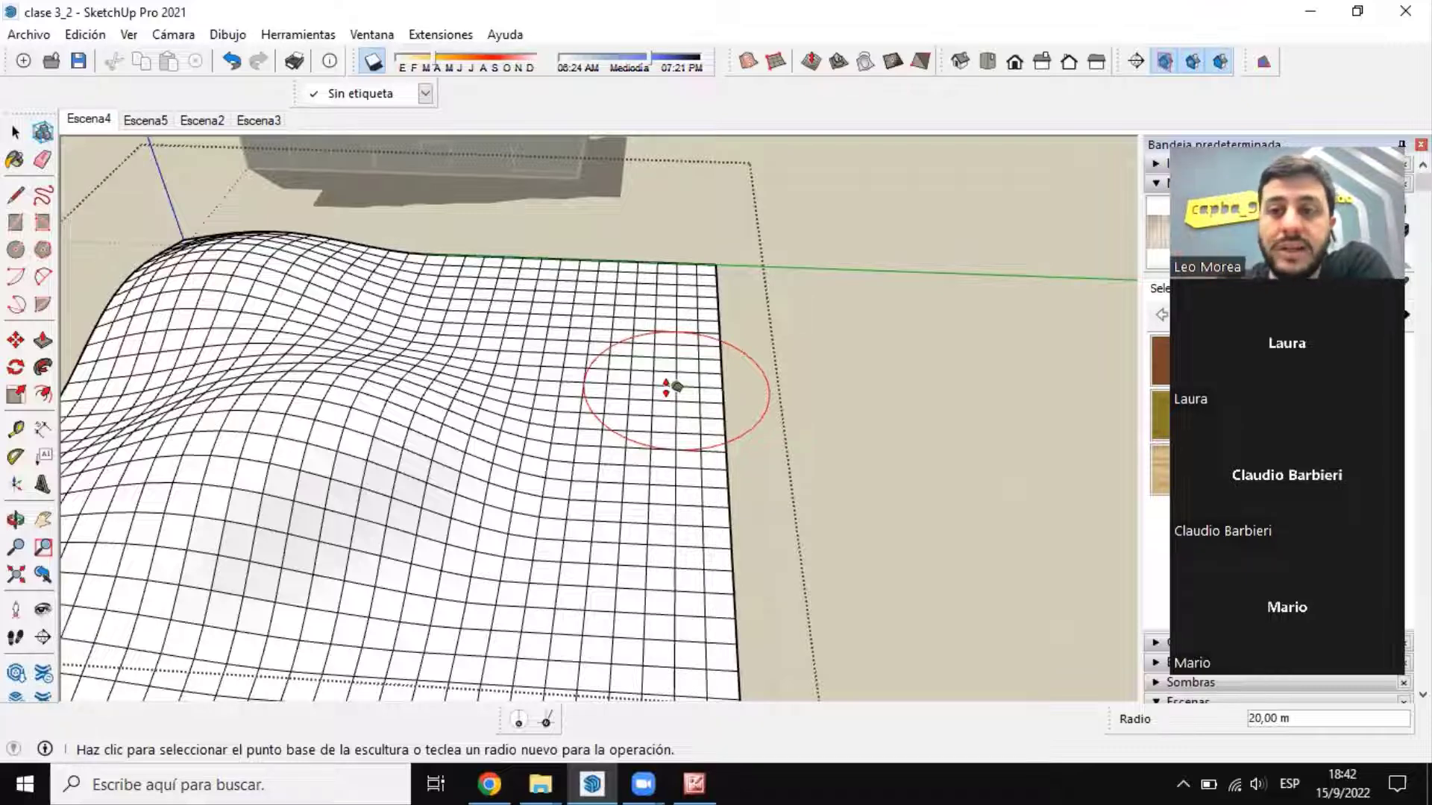
{"action": "scroll", "coordinate": [507, 332], "scroll_direction": "down", "scroll_amount": 4}
{"action": "middle_click_drag", "start_coordinate": [488, 328], "coordinate": [429, 316]}
{"action": "scroll", "coordinate": [429, 316], "scroll_direction": "up", "scroll_amount": 3}
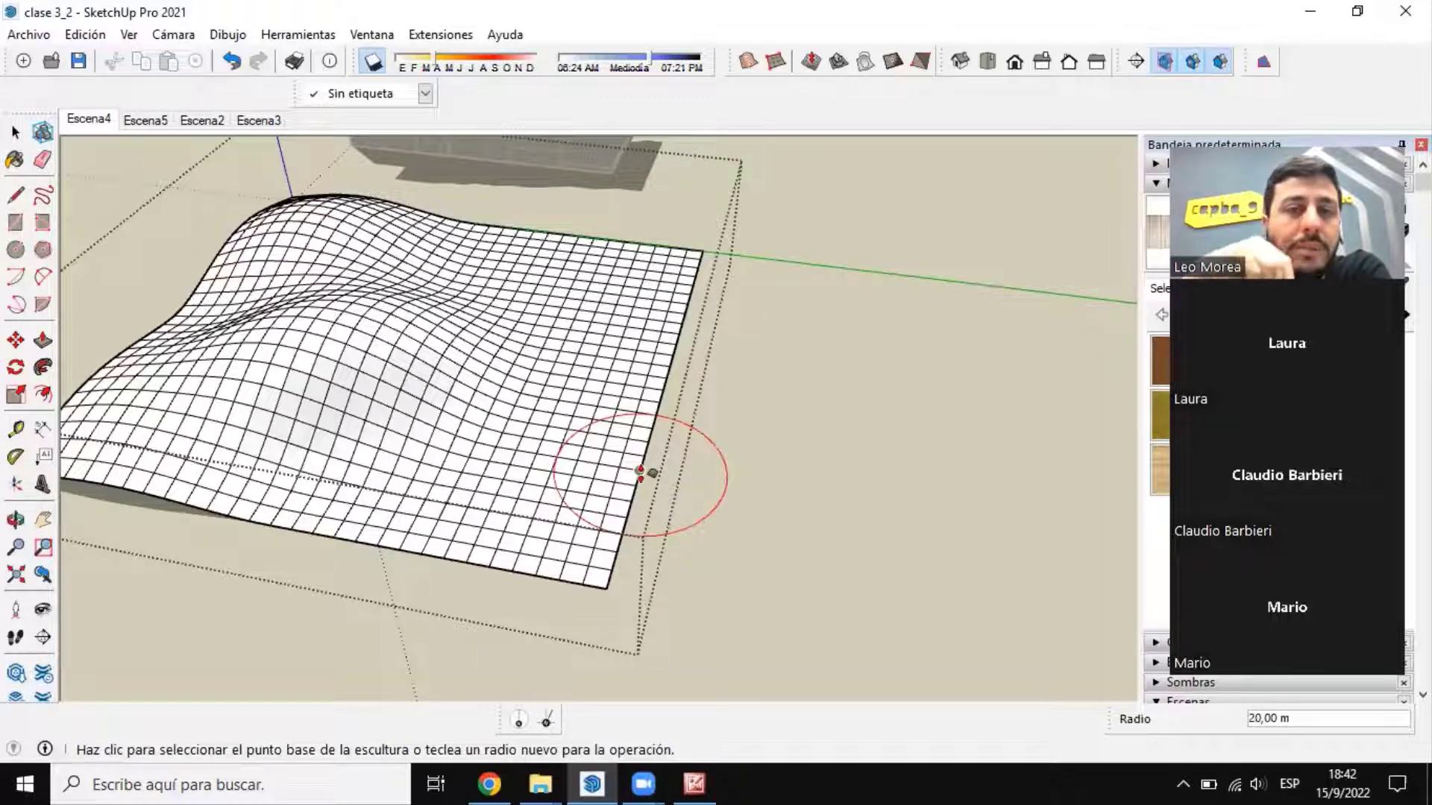
Step: Leave the grid group and compare the sculpted mesh with the stepped terrain blocks and the contour surface above them
{"action": "left_click", "coordinate": [16, 133]}
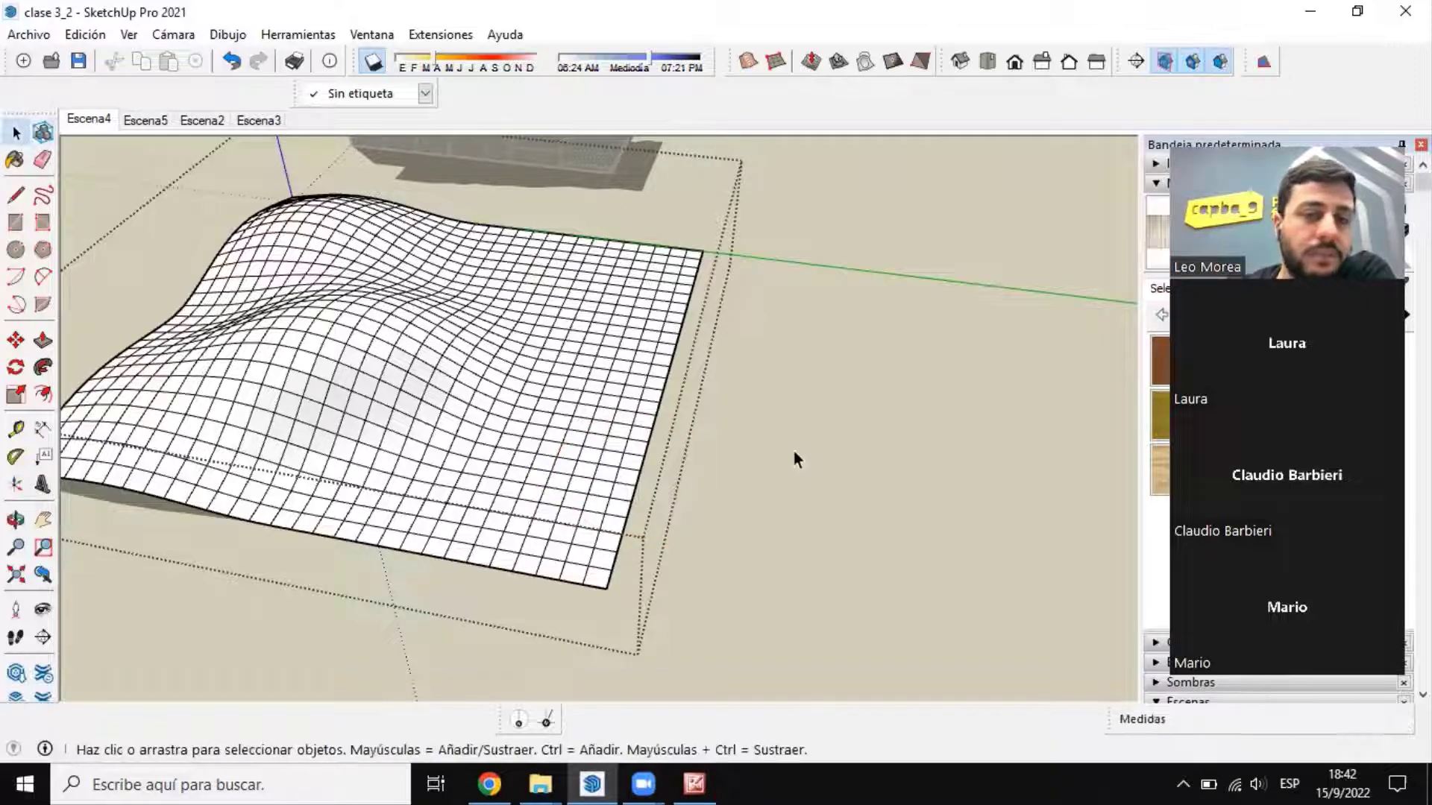
{"action": "scroll", "coordinate": [794, 456], "scroll_direction": "down", "scroll_amount": 5}
{"action": "middle_click_drag", "start_coordinate": [775, 436], "coordinate": [1151, 419]}
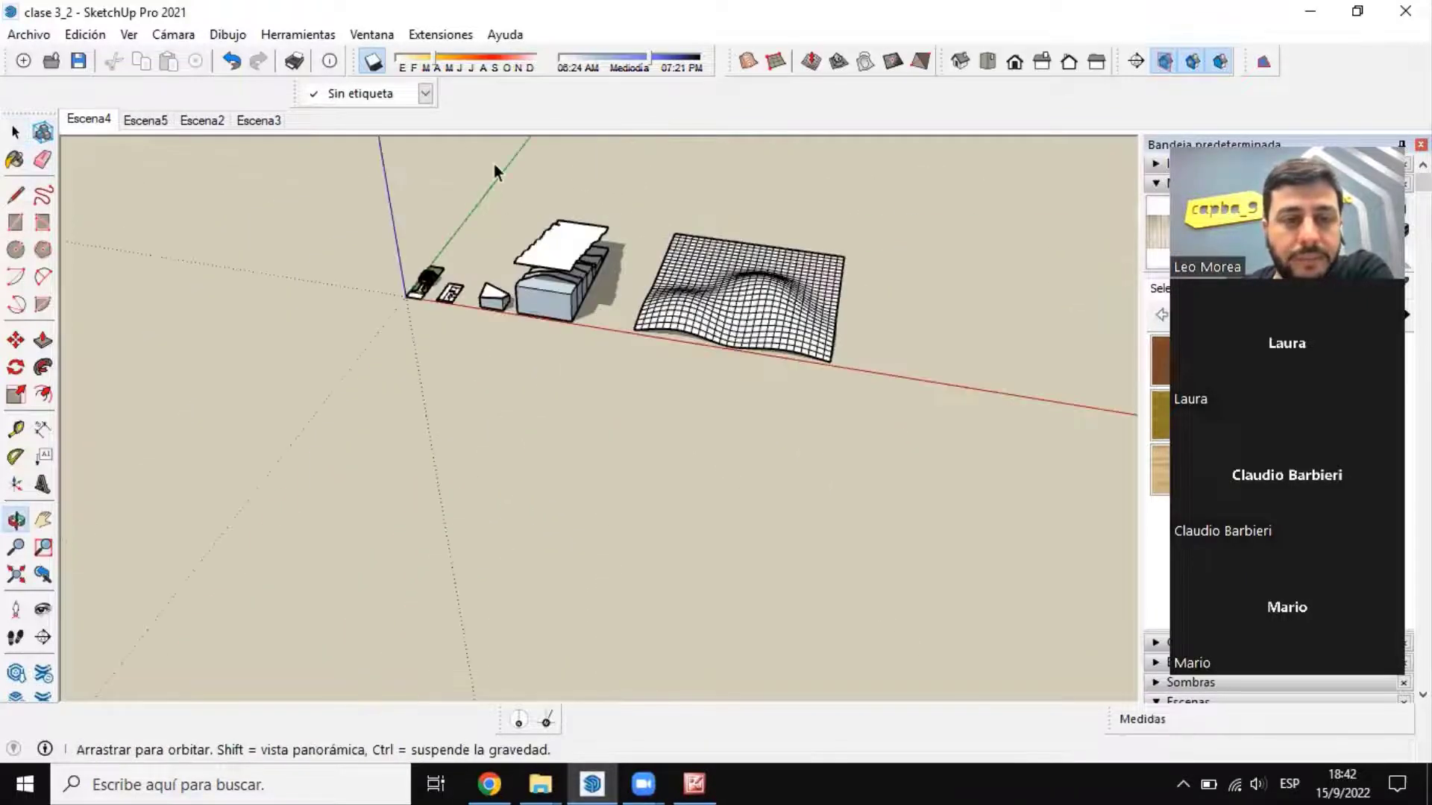
{"action": "scroll", "coordinate": [522, 294], "scroll_direction": "up", "scroll_amount": 6}
{"action": "middle_click_drag", "start_coordinate": [522, 294], "coordinate": [742, 347]}
{"action": "middle_click_drag", "start_coordinate": [417, 364], "coordinate": [709, 473]}
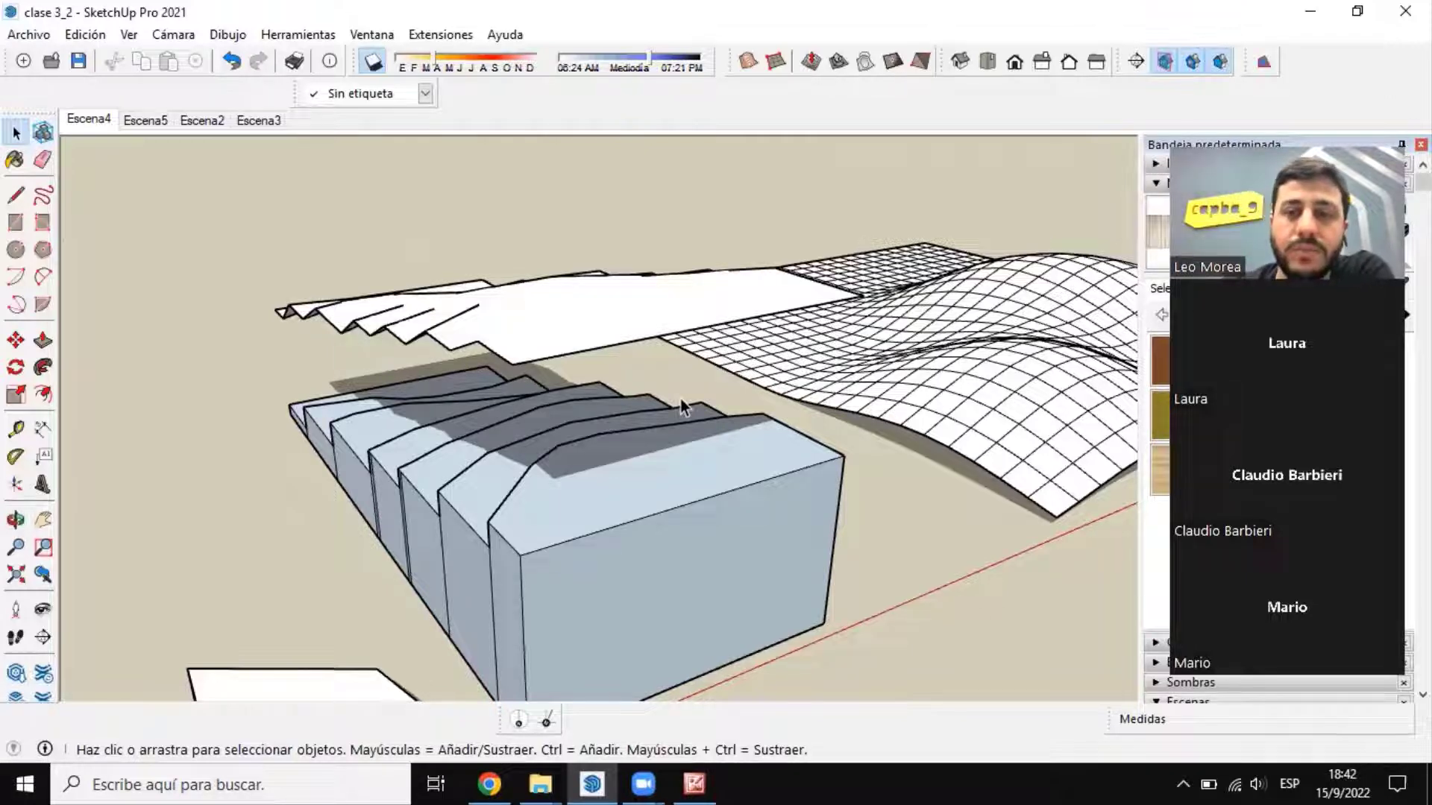
{"action": "mouse_move", "coordinate": [683, 406]}
{"action": "middle_mouse_down"}
{"action": "mouse_move", "coordinate": [176, 311]}
{"action": "mouse_move", "coordinate": [388, 350]}
{"action": "mouse_move", "coordinate": [595, 339]}
{"action": "middle_mouse_up"}
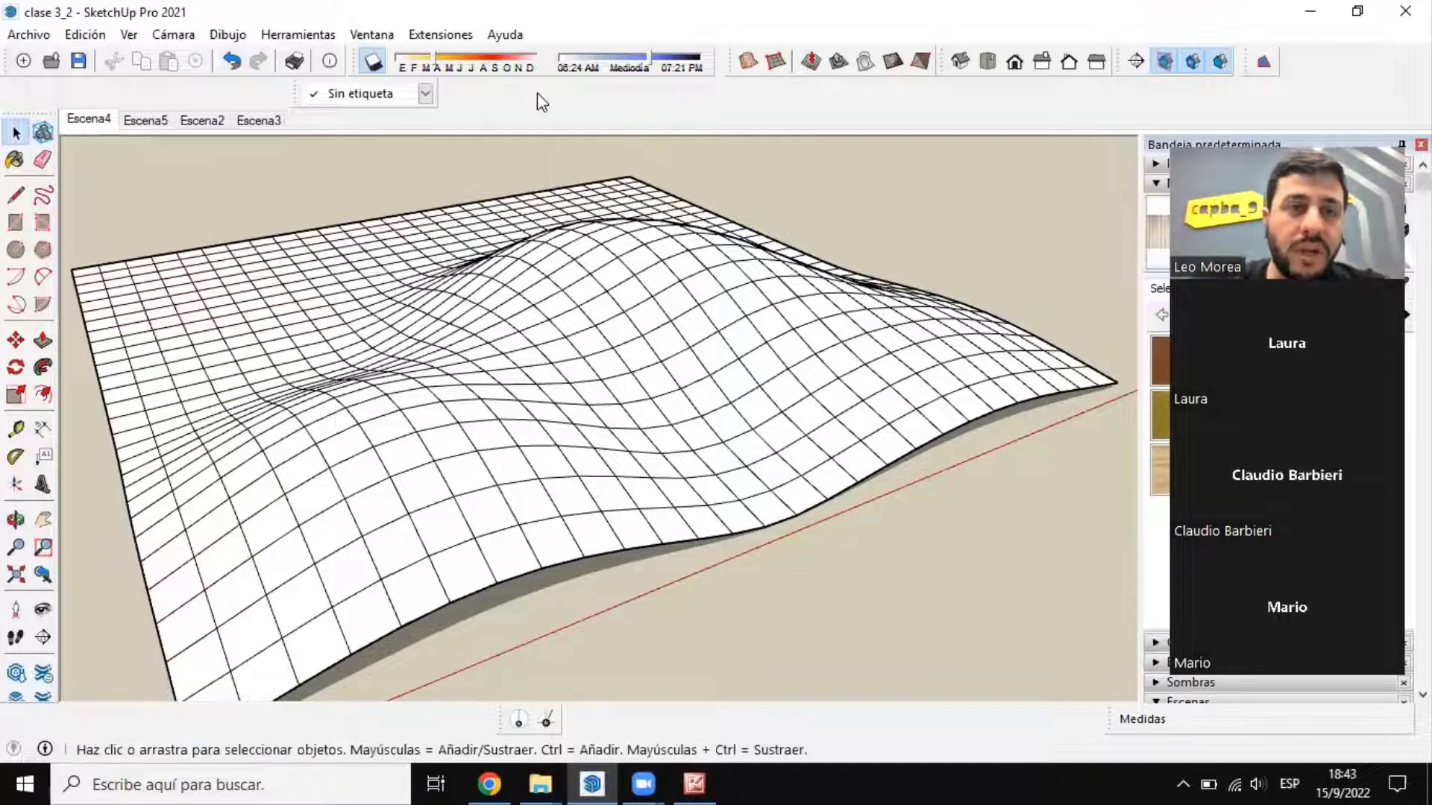
{"action": "middle_click_drag", "start_coordinate": [733, 430], "coordinate": [755, 314]}
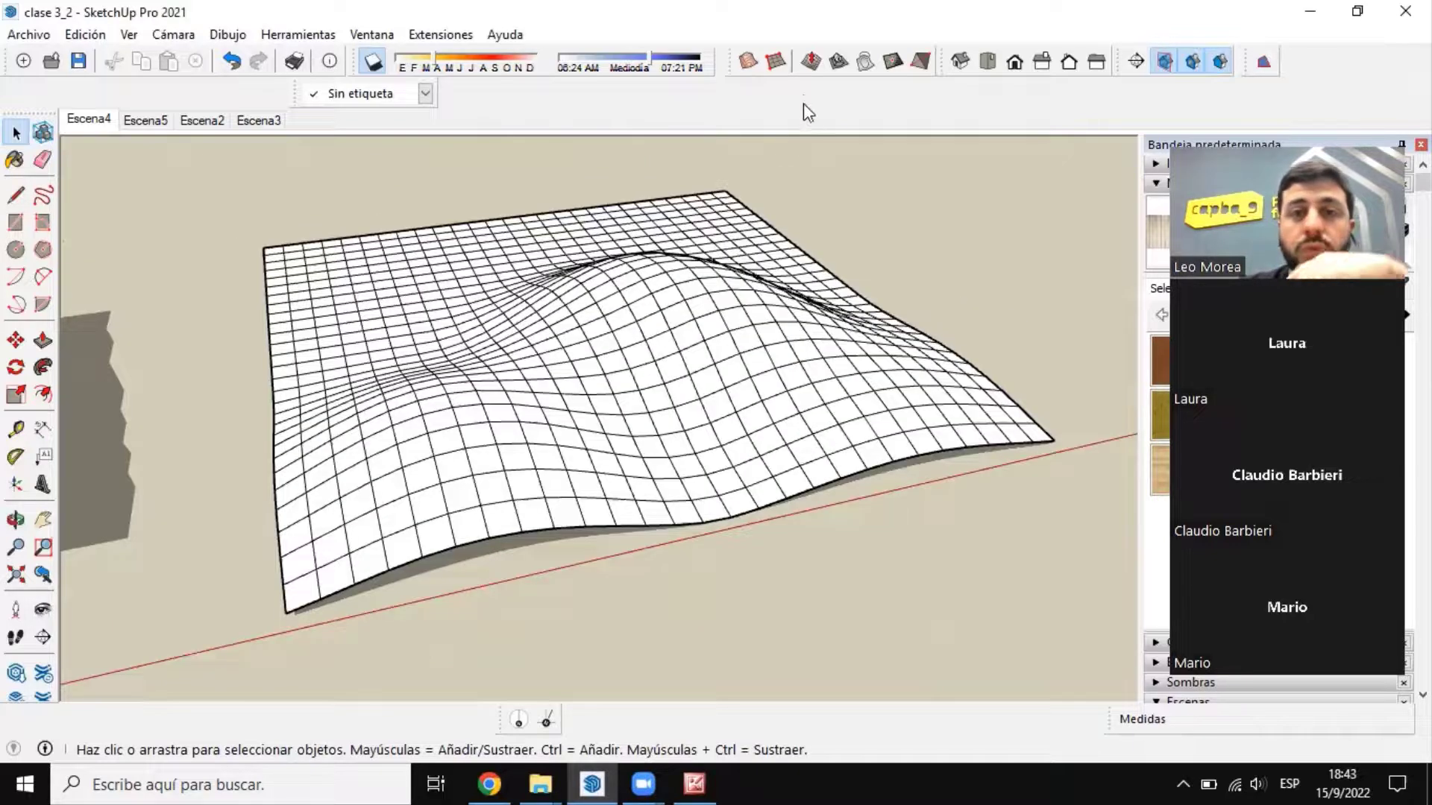
{"action": "left_click", "coordinate": [810, 61]}
{"action": "mouse_move", "coordinate": [789, 359]}
{"action": "middle_mouse_down"}
{"action": "mouse_move", "coordinate": [638, 395]}
{"action": "mouse_move", "coordinate": [477, 350]}
{"action": "middle_mouse_up"}
{"action": "scroll", "coordinate": [677, 244], "scroll_direction": "down", "scroll_amount": 3}
{"action": "scroll", "coordinate": [705, 236], "scroll_direction": "up", "scroll_amount": 3}
{"action": "middle_click_drag", "start_coordinate": [716, 358], "coordinate": [627, 388]}
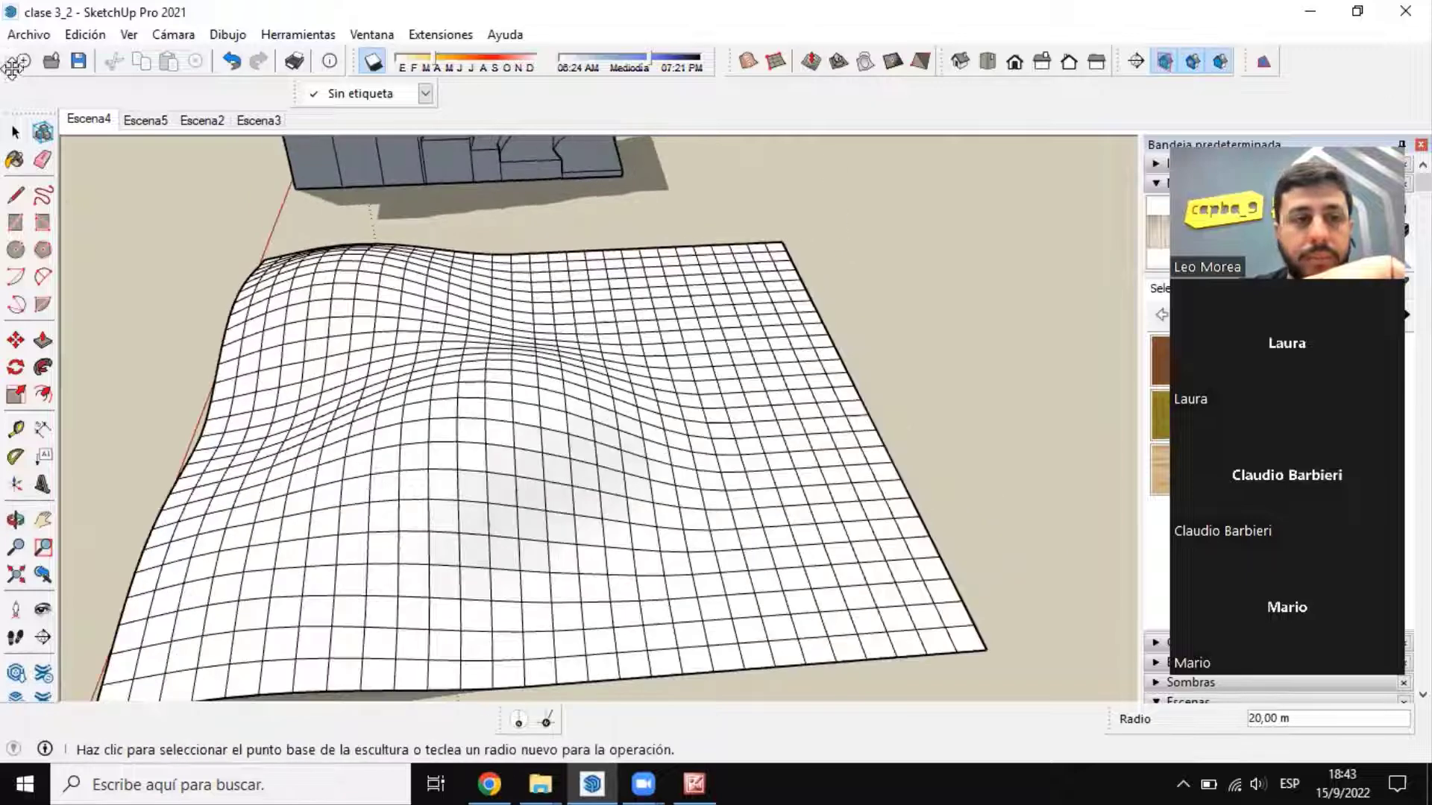
Step: Reopen the sculpted grid group for editing
{"action": "left_click", "coordinate": [16, 132]}
{"action": "double_click", "coordinate": [573, 400]}
{"action": "scroll", "coordinate": [669, 483], "scroll_direction": "down", "scroll_amount": 2}
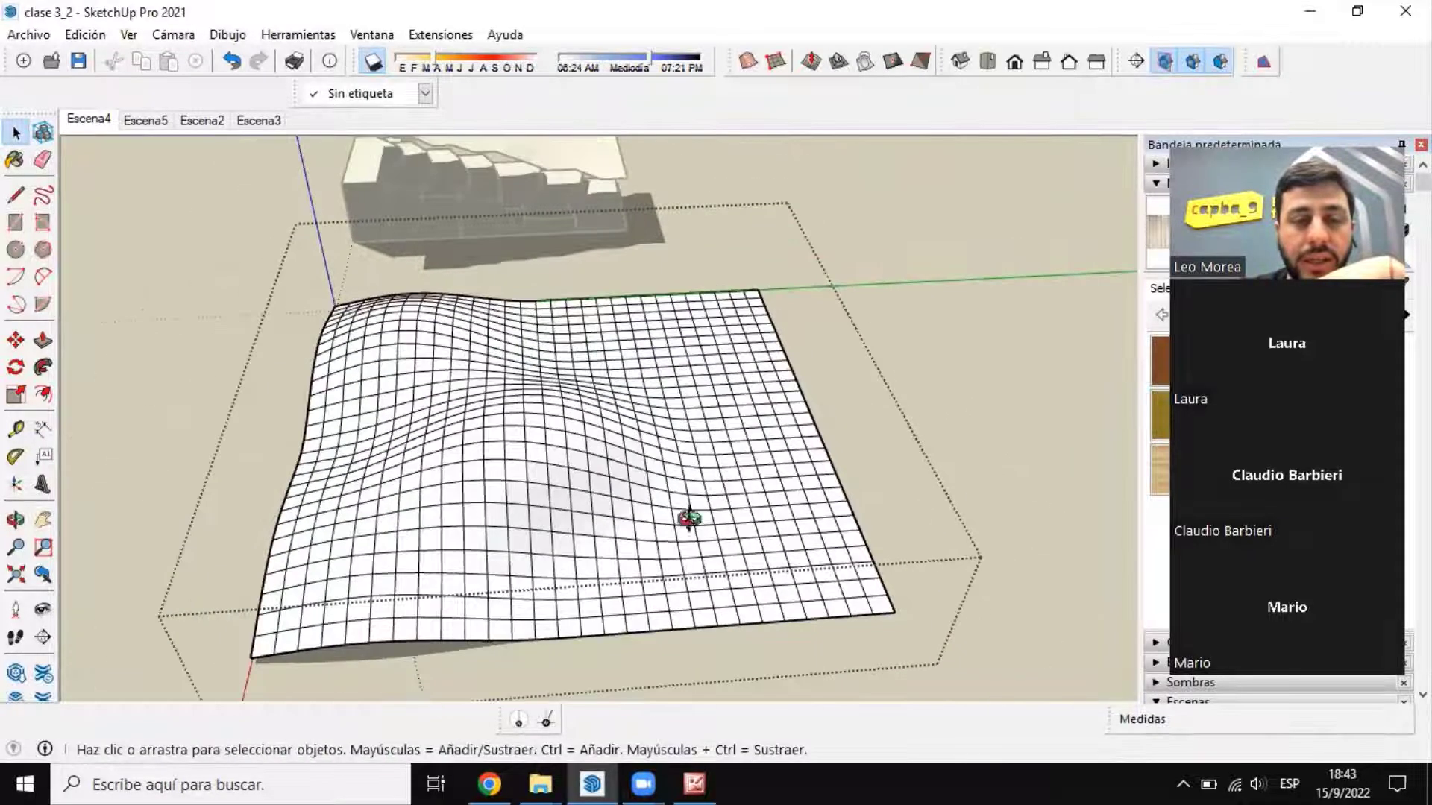
{"action": "middle_click_drag", "start_coordinate": [687, 518], "coordinate": [836, 326]}
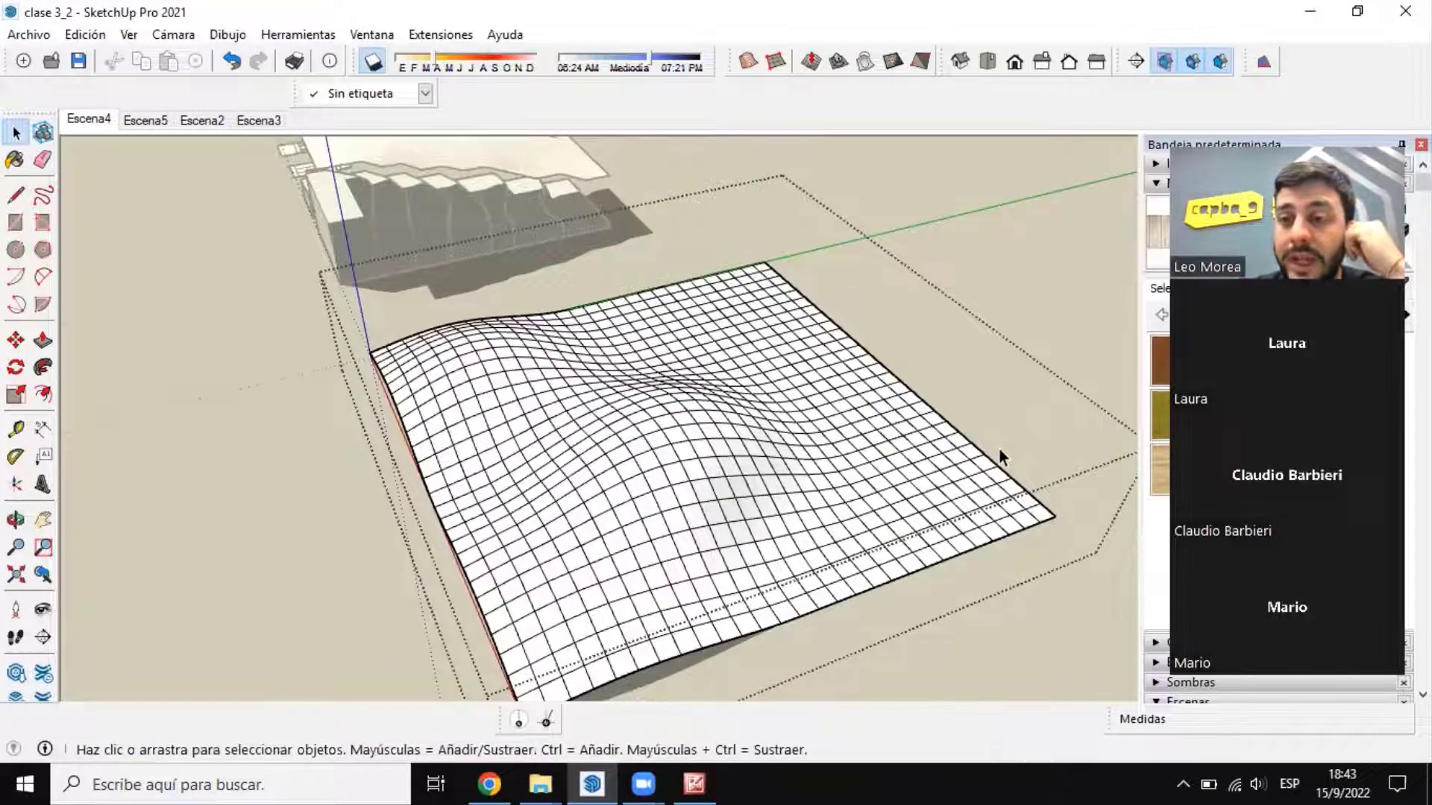
Step: Set the Esculpir radius to 1 m and pull one grid intersection up into a pointed peak in the flat area near the green axis
{"action": "middle_click_drag", "start_coordinate": [786, 376], "coordinate": [649, 358]}
{"action": "scroll", "coordinate": [691, 273], "scroll_direction": "up", "scroll_amount": 1}
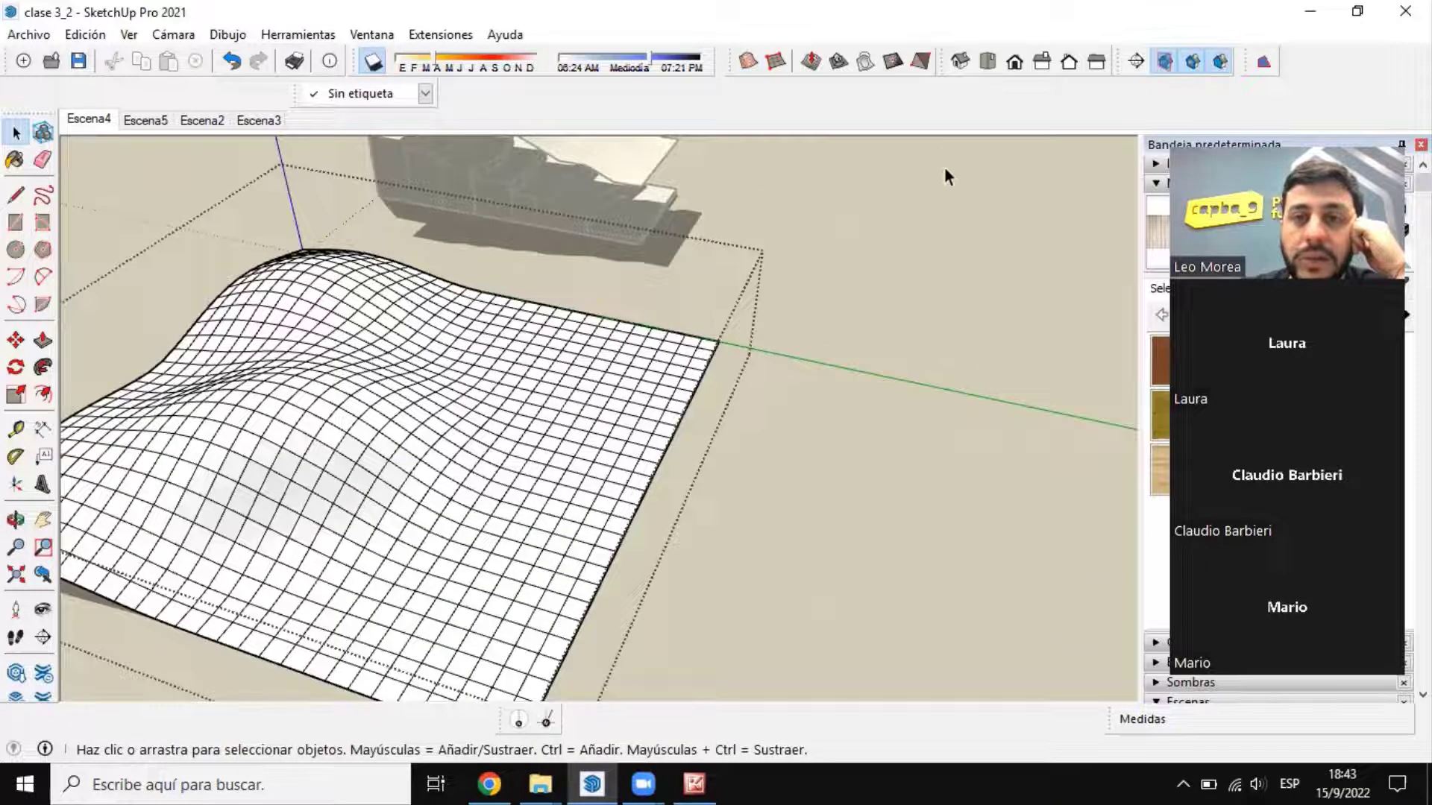
{"action": "left_click", "coordinate": [813, 62]}
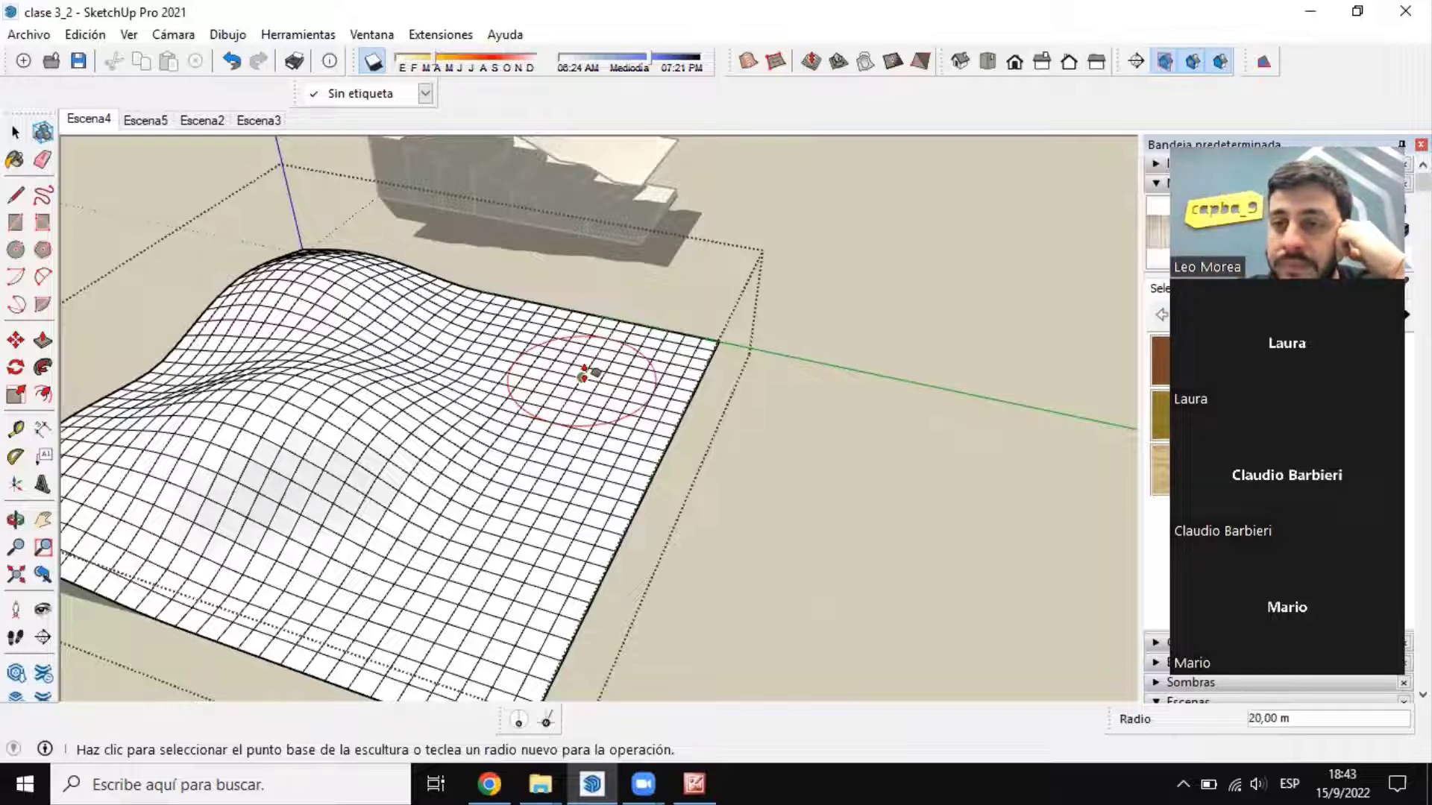
{"action": "type", "text": "1"}
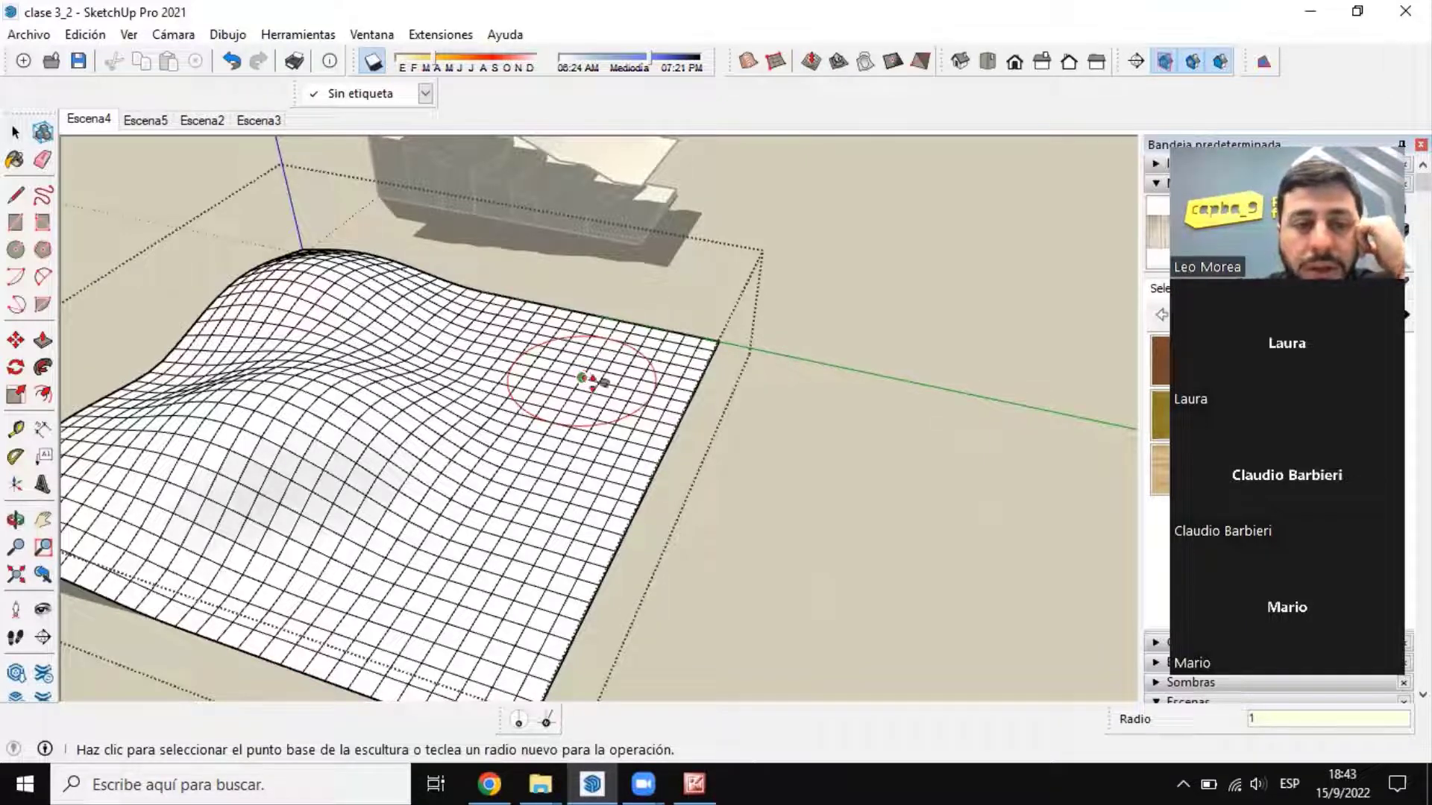
{"action": "key", "text": "Return"}
{"action": "scroll", "coordinate": [567, 378], "scroll_direction": "up", "scroll_amount": 6}
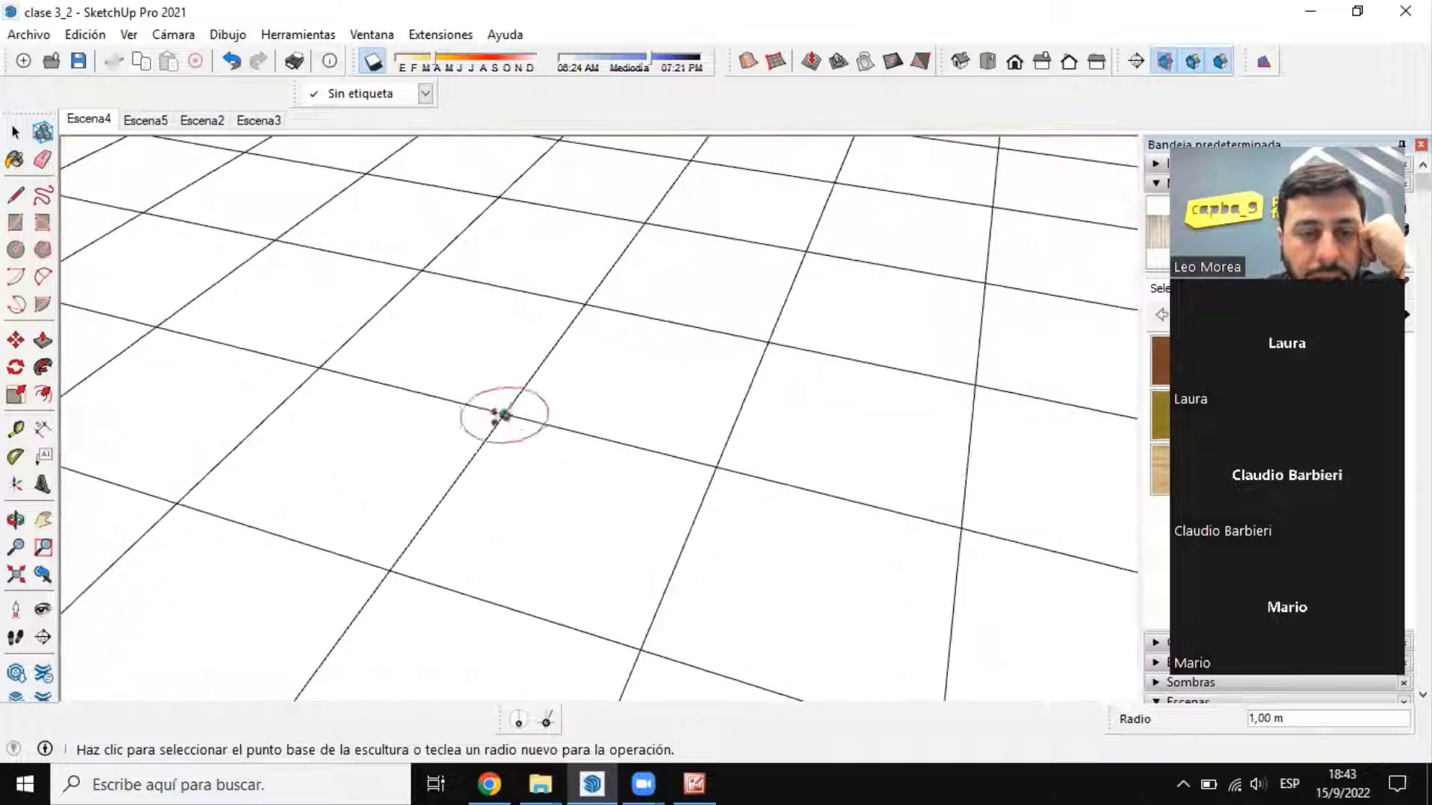
{"action": "left_click", "coordinate": [504, 412]}
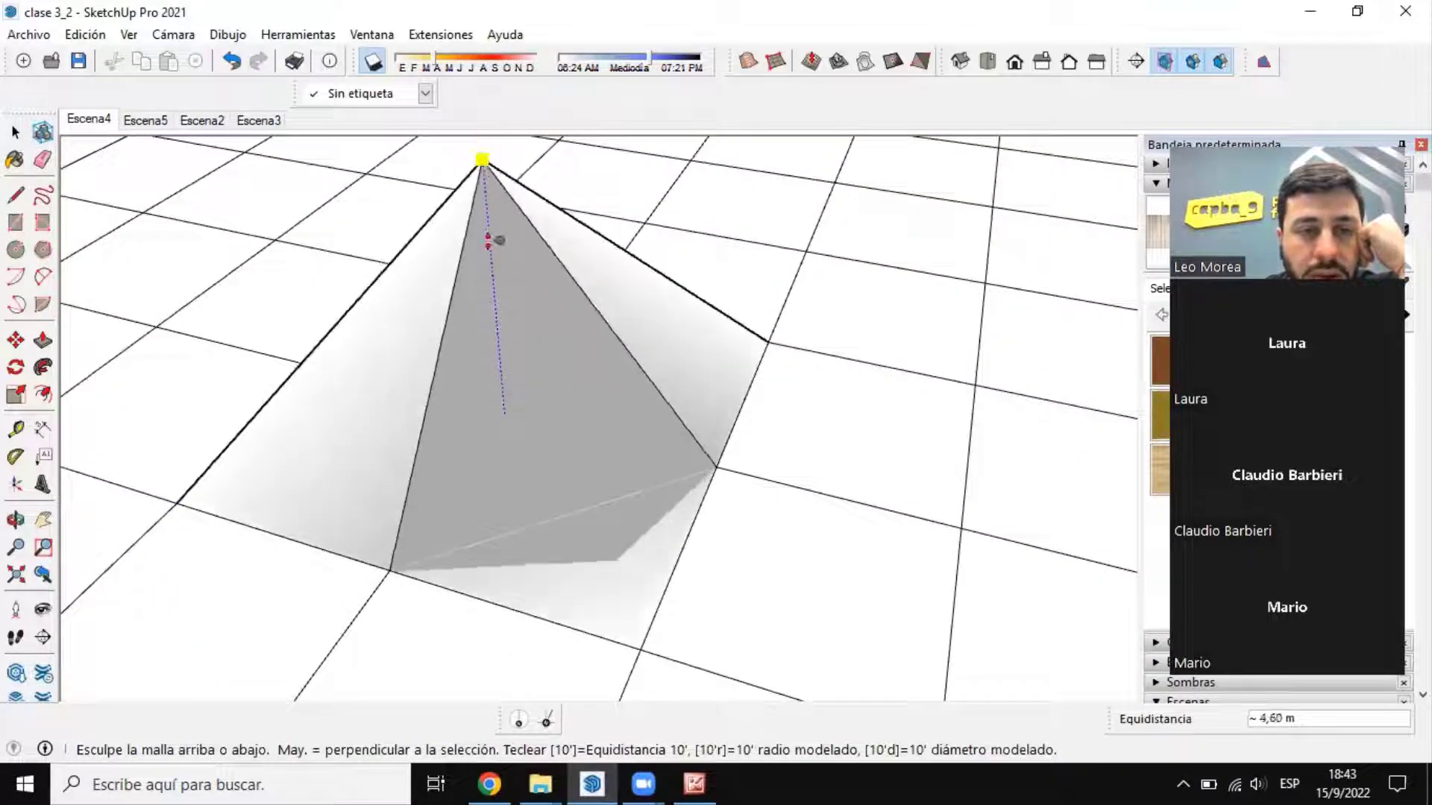
{"action": "scroll", "coordinate": [560, 230], "scroll_direction": "down", "scroll_amount": 3}
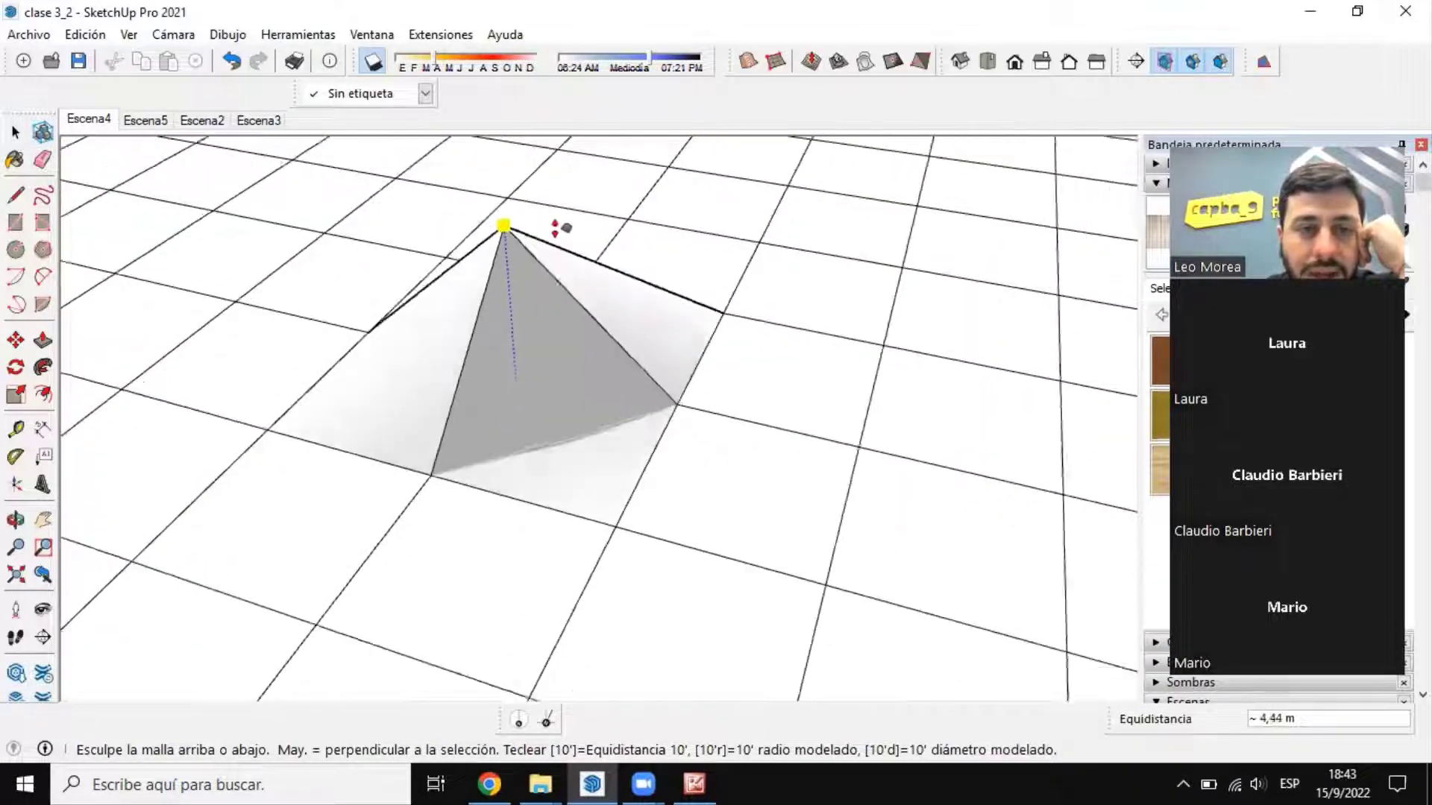
{"action": "middle_click_drag", "start_coordinate": [659, 326], "coordinate": [618, 353]}
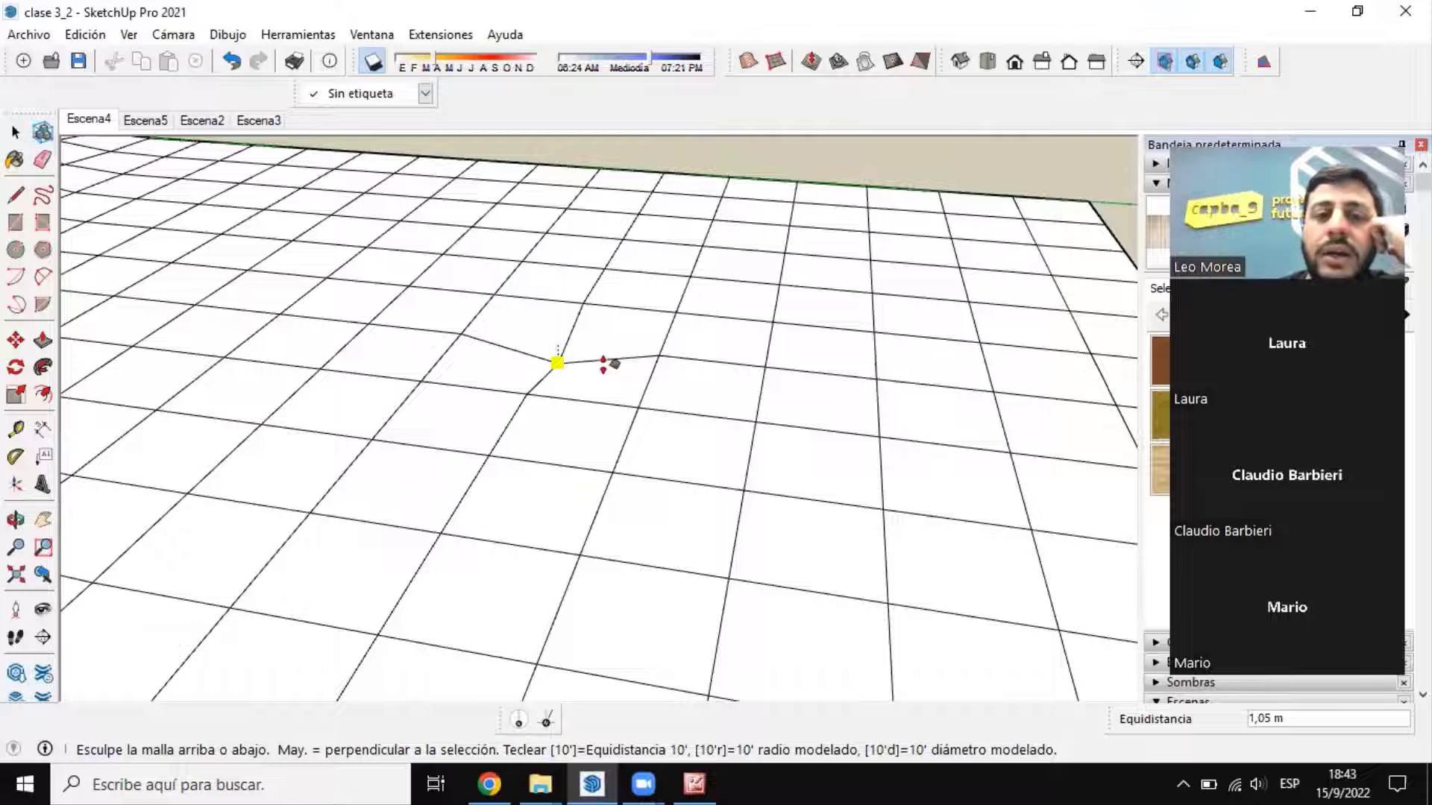
{"action": "left_click", "coordinate": [550, 196]}
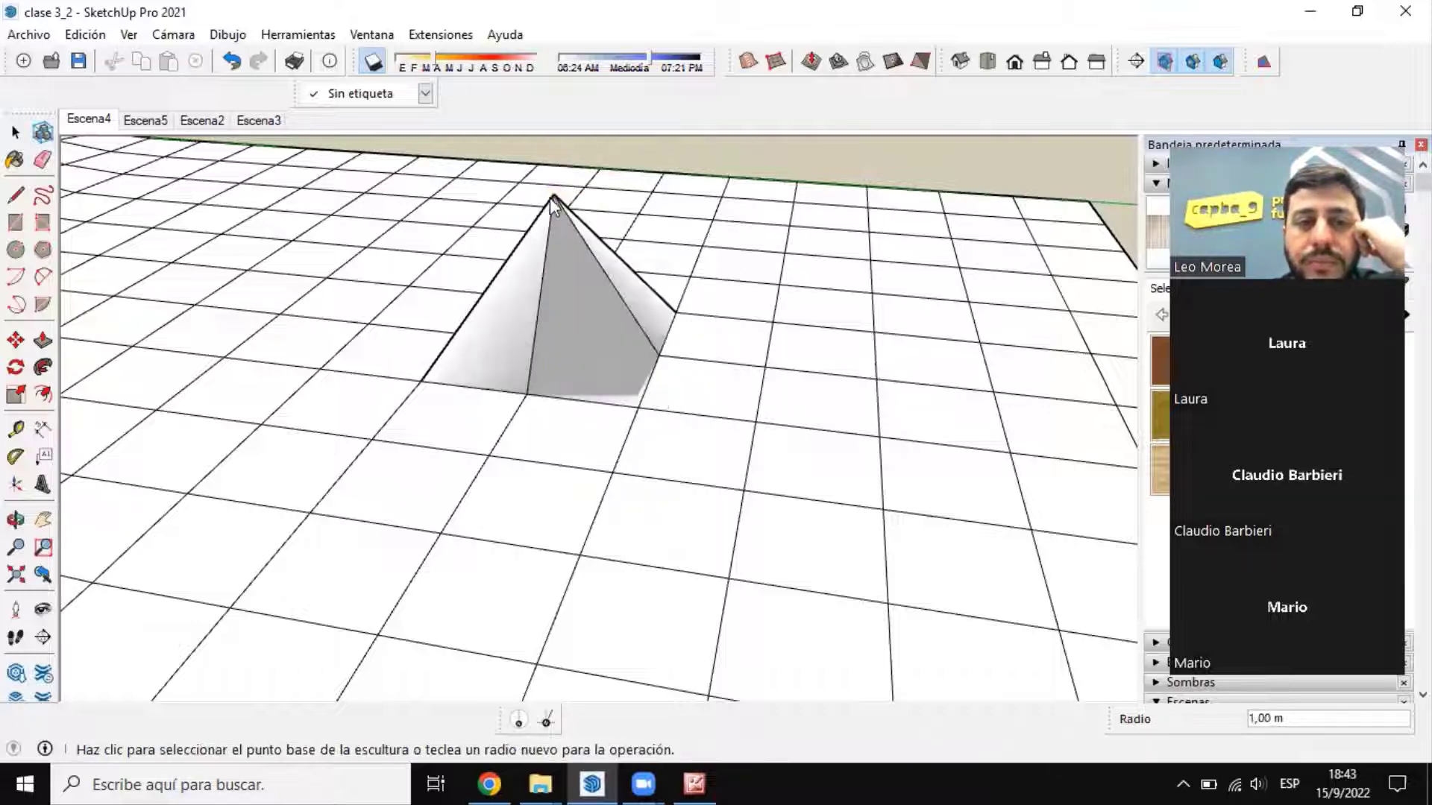
{"action": "left_click", "coordinate": [16, 132]}
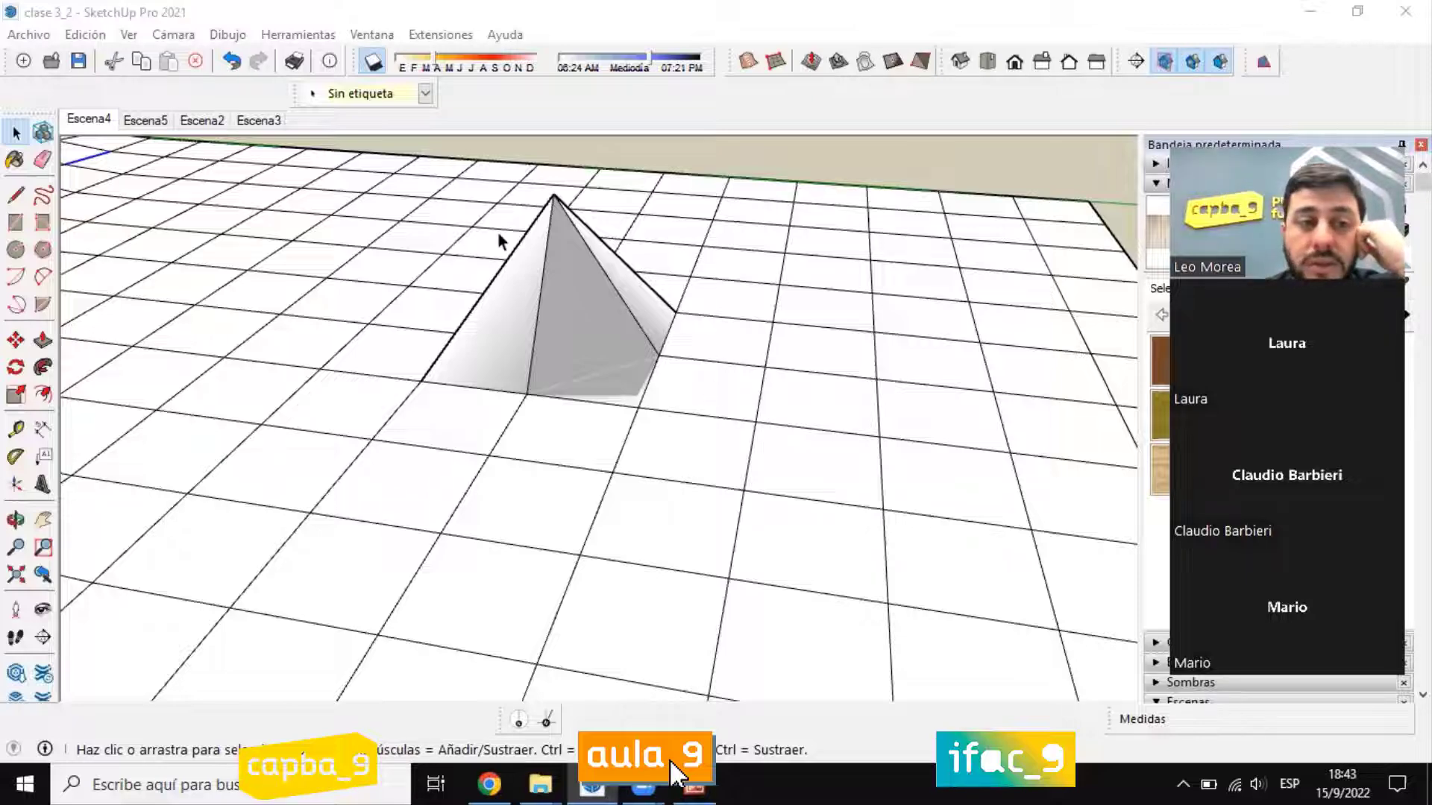
Step: Examine the single-vertex peak from several sides and compare it with the broad hills on the mesh
{"action": "middle_click_drag", "start_coordinate": [498, 234], "coordinate": [620, 348]}
{"action": "scroll", "coordinate": [620, 355], "scroll_direction": "up", "scroll_amount": 5}
{"action": "scroll", "coordinate": [625, 513], "scroll_direction": "up", "scroll_amount": 2}
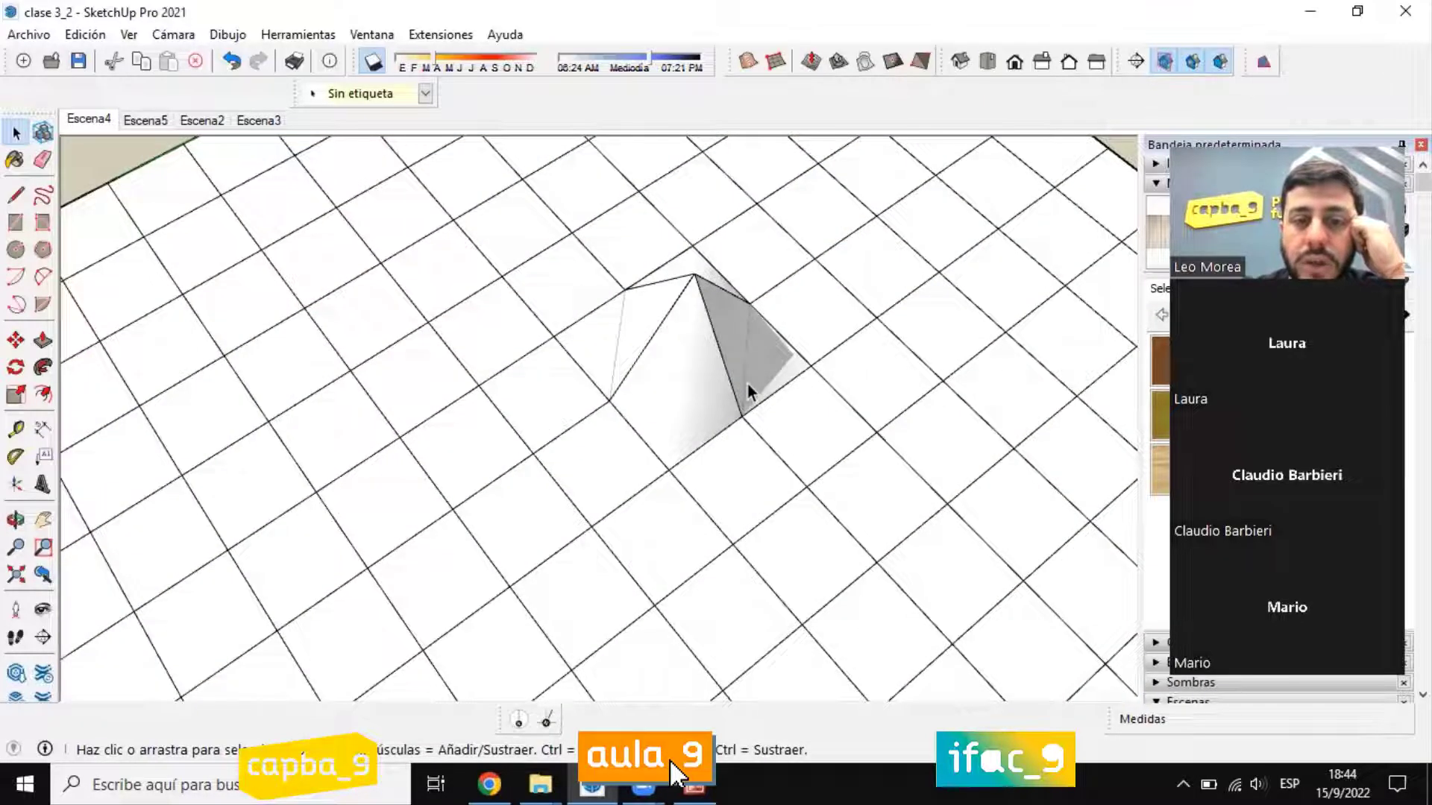
{"action": "scroll", "coordinate": [761, 605], "scroll_direction": "down", "scroll_amount": 5}
{"action": "middle_click_drag", "start_coordinate": [614, 477], "coordinate": [722, 483]}
{"action": "scroll", "coordinate": [701, 461], "scroll_direction": "up", "scroll_amount": 5}
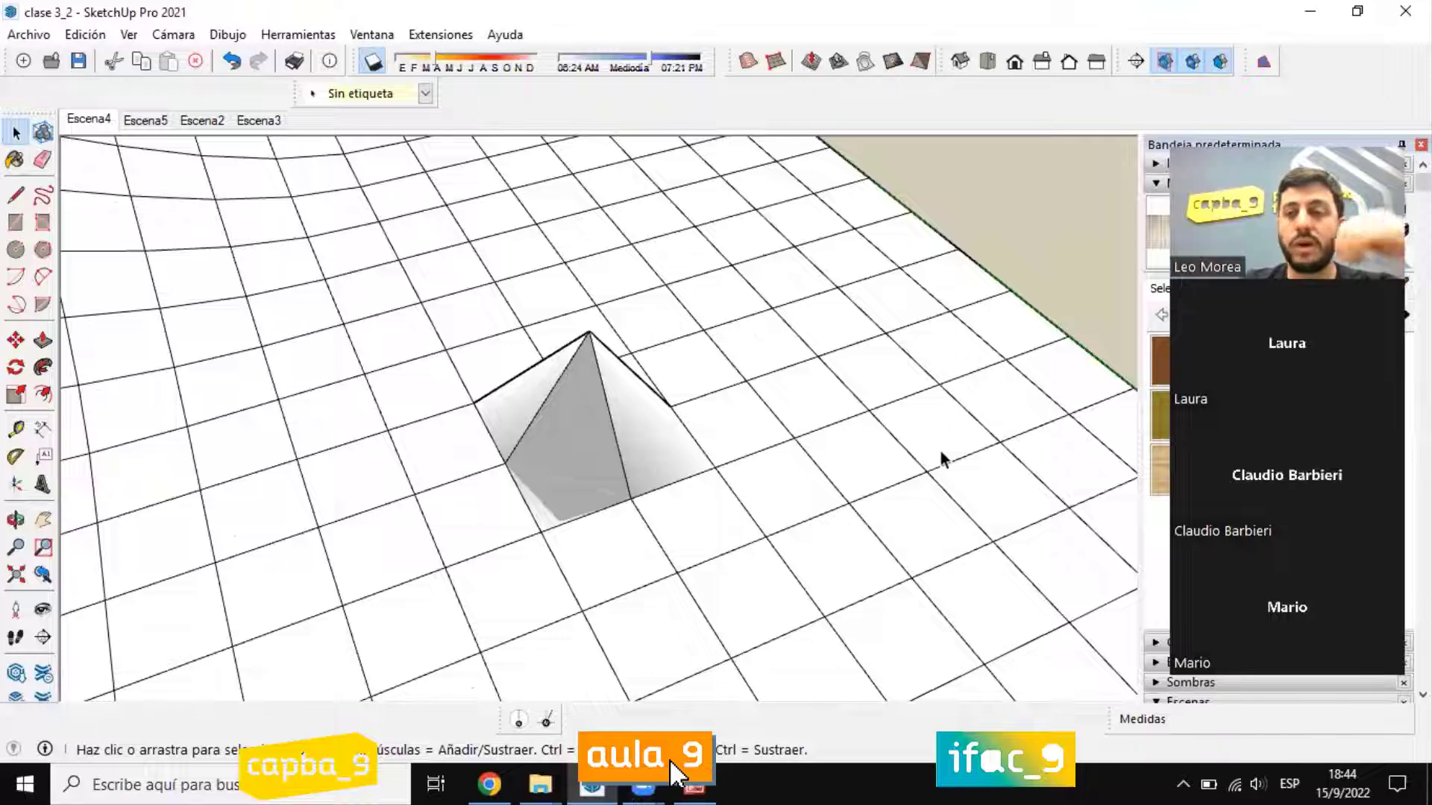
{"action": "scroll", "coordinate": [744, 489], "scroll_direction": "down", "scroll_amount": 5}
{"action": "middle_click_drag", "start_coordinate": [744, 489], "coordinate": [712, 460]}
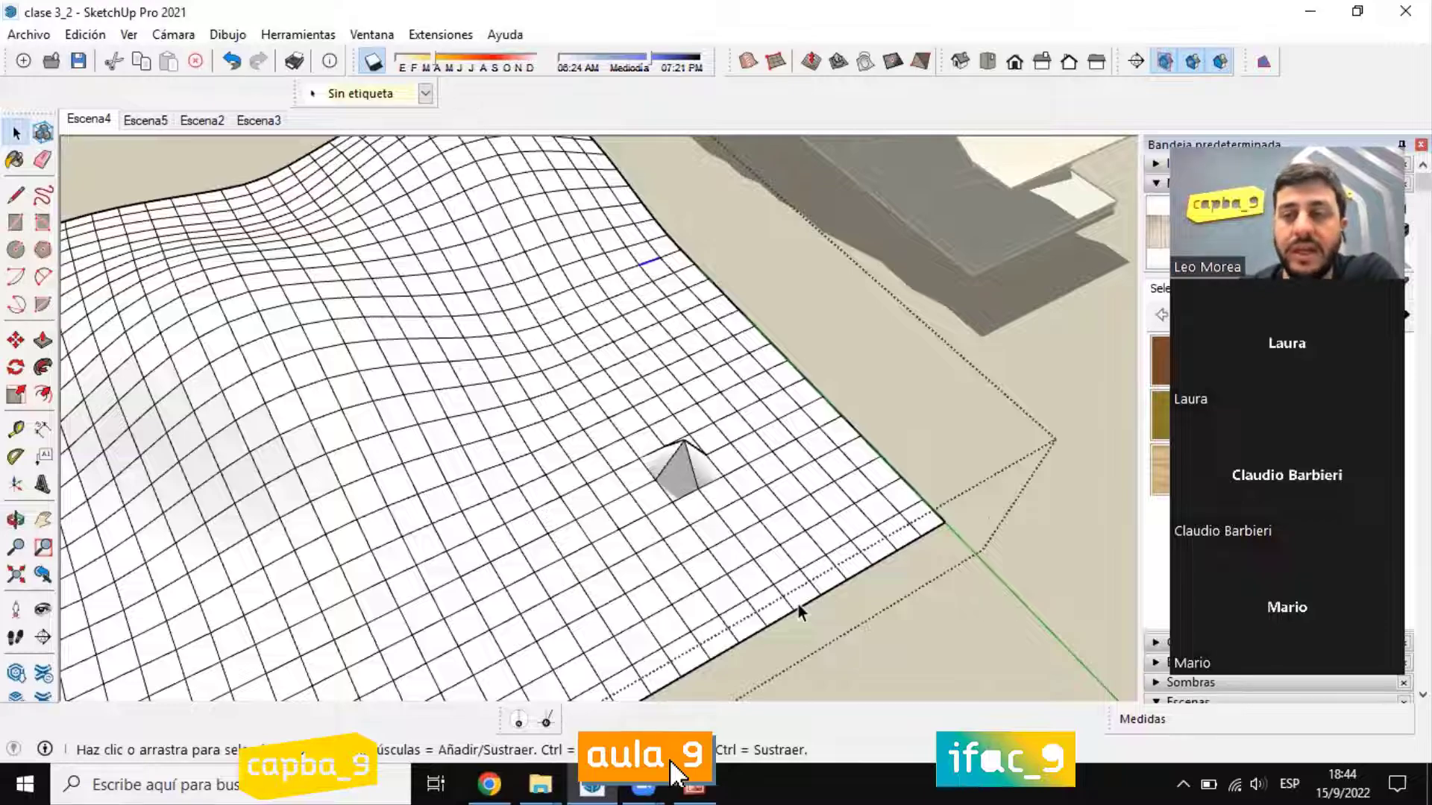
{"action": "middle_click_drag", "start_coordinate": [754, 489], "coordinate": [910, 234]}
{"action": "scroll", "coordinate": [839, 345], "scroll_direction": "up", "scroll_amount": 3}
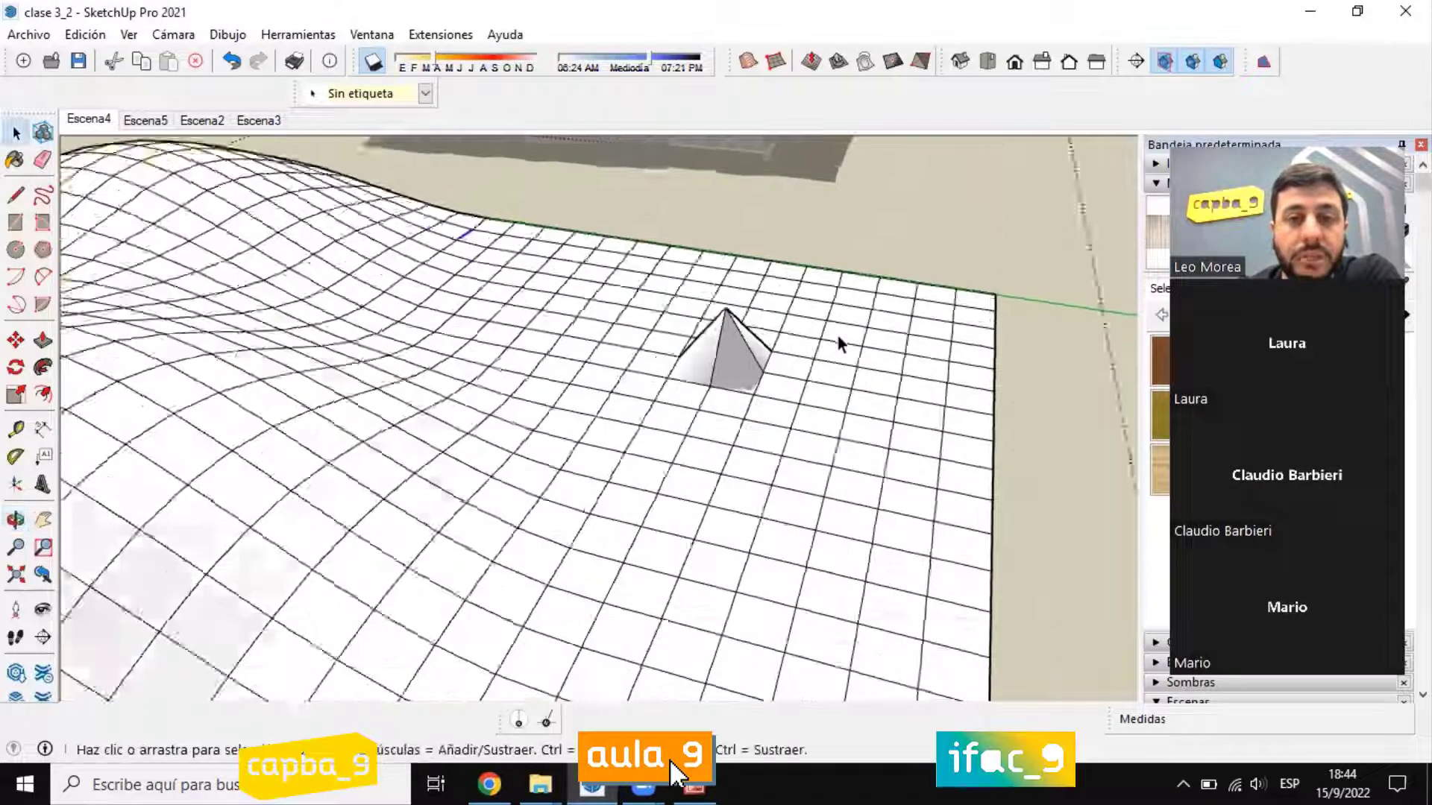
{"action": "scroll", "coordinate": [839, 344], "scroll_direction": "down", "scroll_amount": 5}
{"action": "middle_click_drag", "start_coordinate": [882, 502], "coordinate": [792, 361]}
{"action": "scroll", "coordinate": [816, 379], "scroll_direction": "up", "scroll_amount": 5}
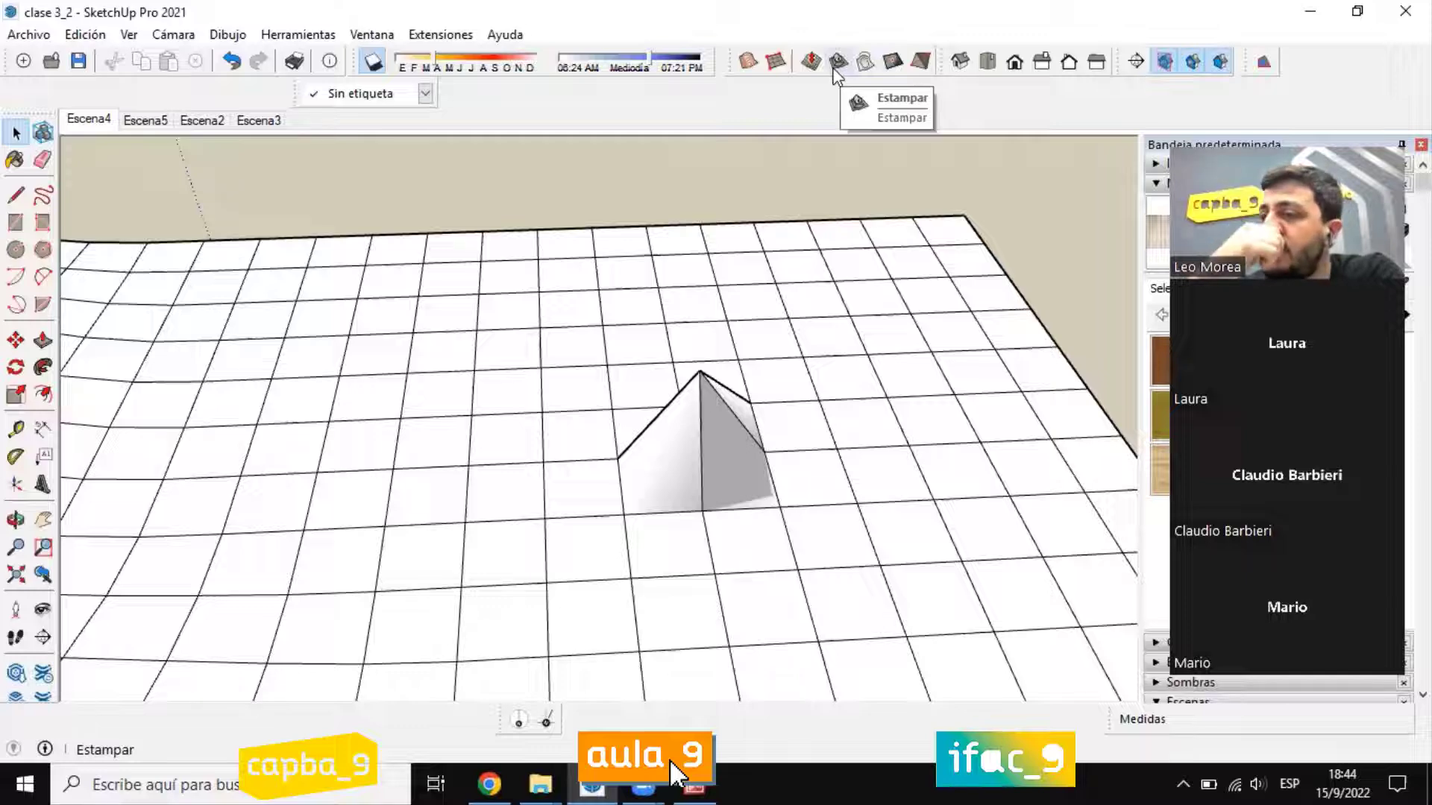
Step: Leave the grid group and draw a rectangle on the empty ground beside the sculpted mesh, on the side away from the stepped terrain
{"action": "scroll", "coordinate": [659, 297], "scroll_direction": "down", "scroll_amount": 6}
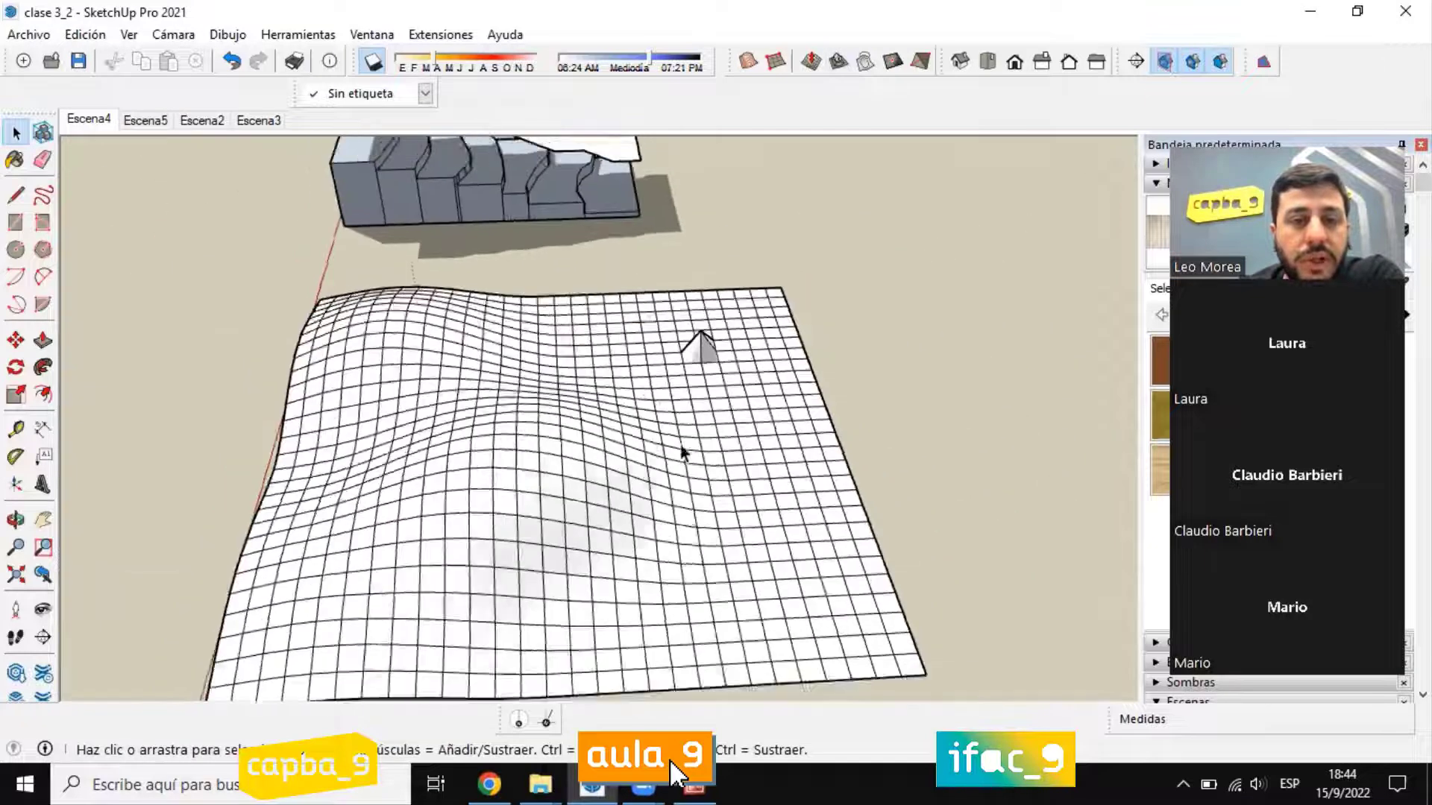
{"action": "scroll", "coordinate": [682, 451], "scroll_direction": "down", "scroll_amount": 6}
{"action": "middle_click_drag", "start_coordinate": [682, 453], "coordinate": [1111, 493]}
{"action": "scroll", "coordinate": [647, 450], "scroll_direction": "up", "scroll_amount": 10}
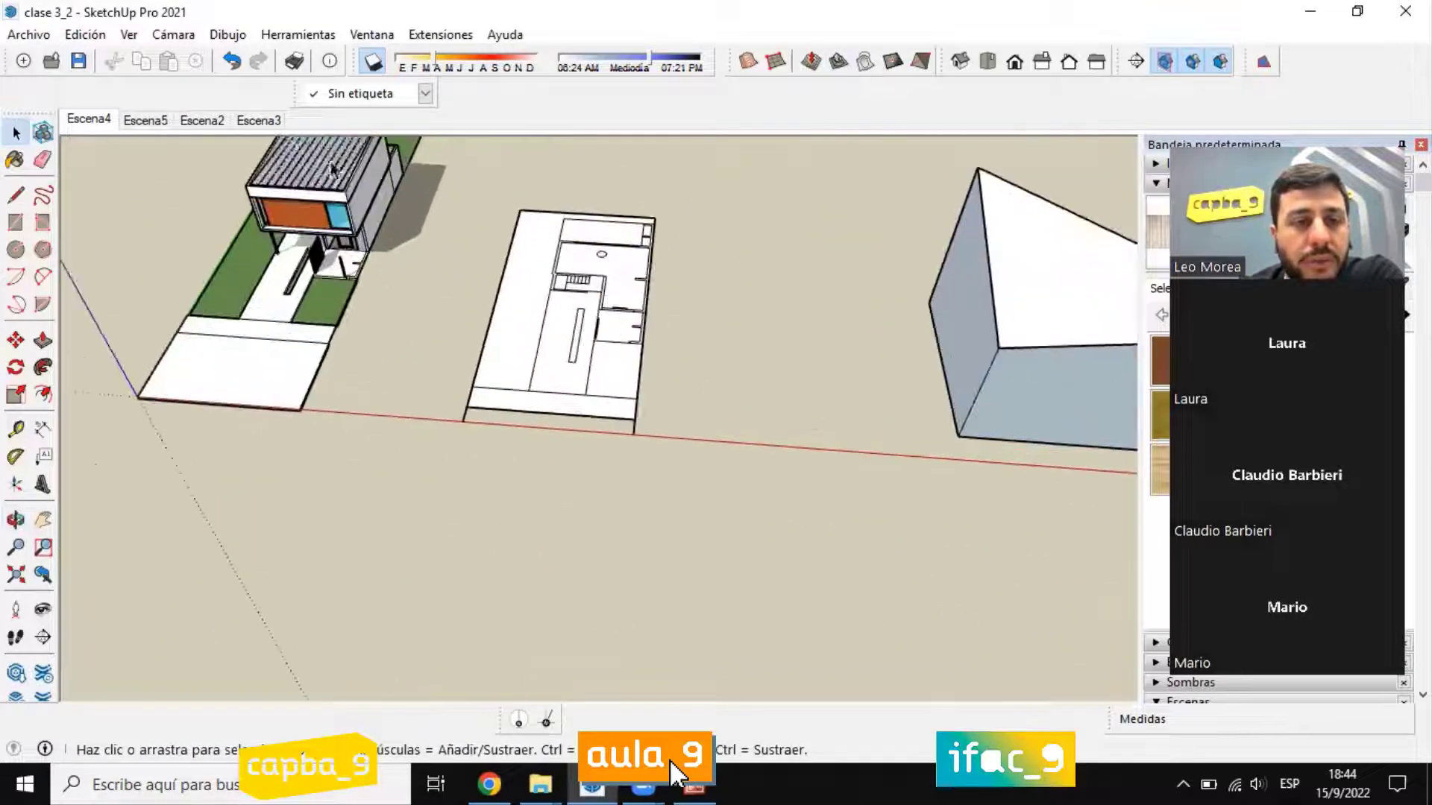
{"action": "scroll", "coordinate": [239, 405], "scroll_direction": "down", "scroll_amount": 10}
{"action": "middle_click_drag", "start_coordinate": [975, 249], "coordinate": [888, 217], "text": "shift"}
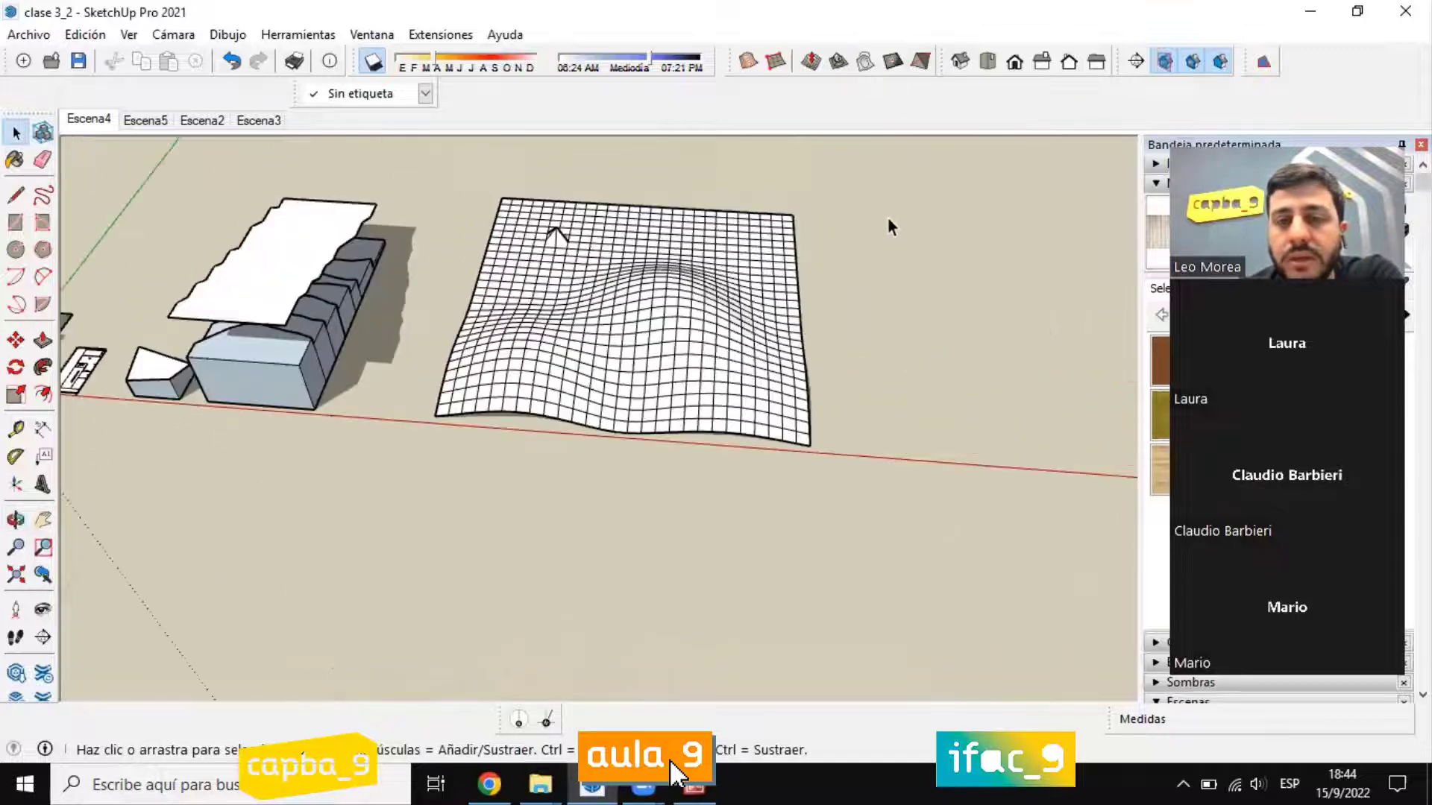
{"action": "scroll", "coordinate": [887, 217], "scroll_direction": "up", "scroll_amount": 3}
{"action": "left_click", "coordinate": [16, 222]}
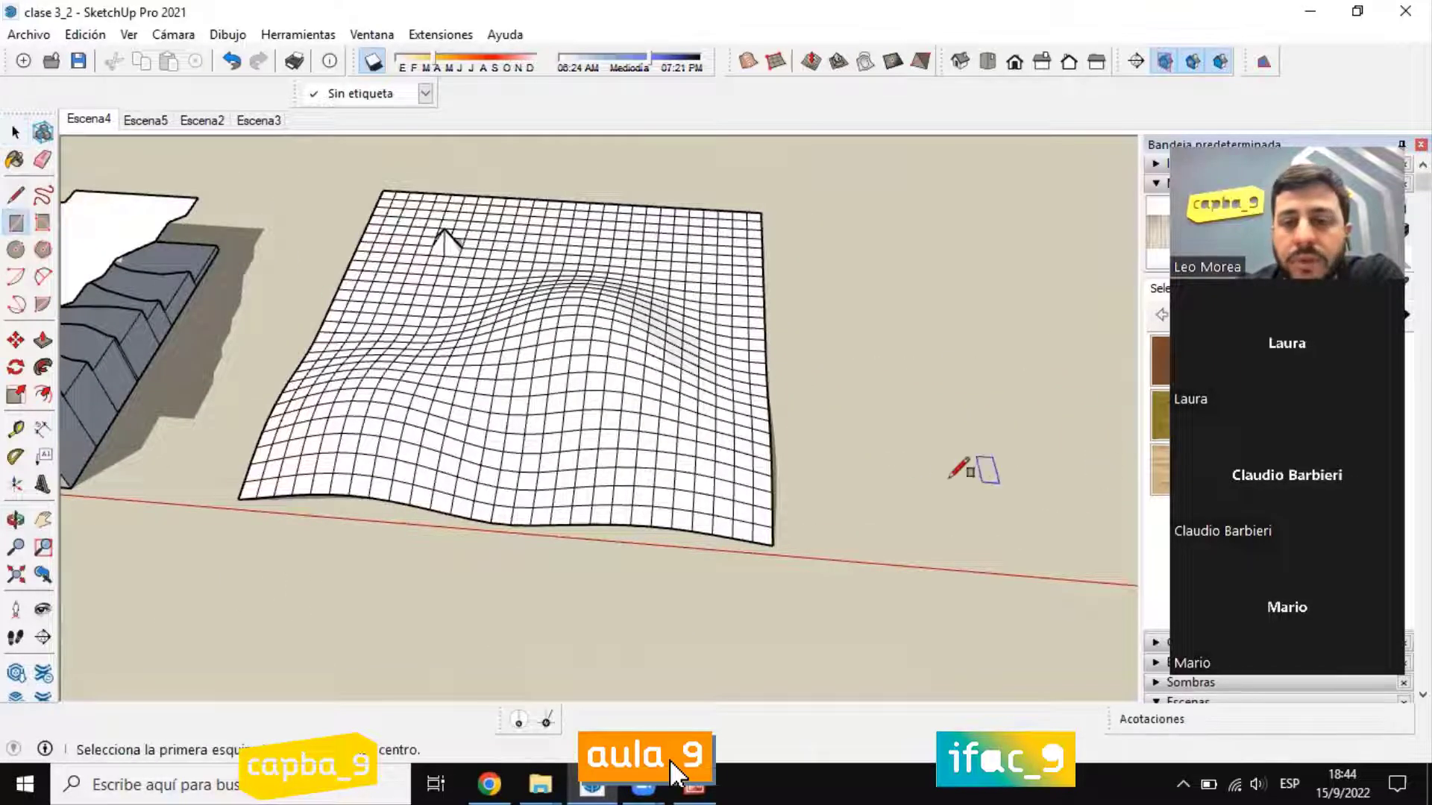
{"action": "left_click", "coordinate": [904, 473]}
{"action": "left_click", "coordinate": [1053, 385]}
{"action": "left_click", "coordinate": [16, 132]}
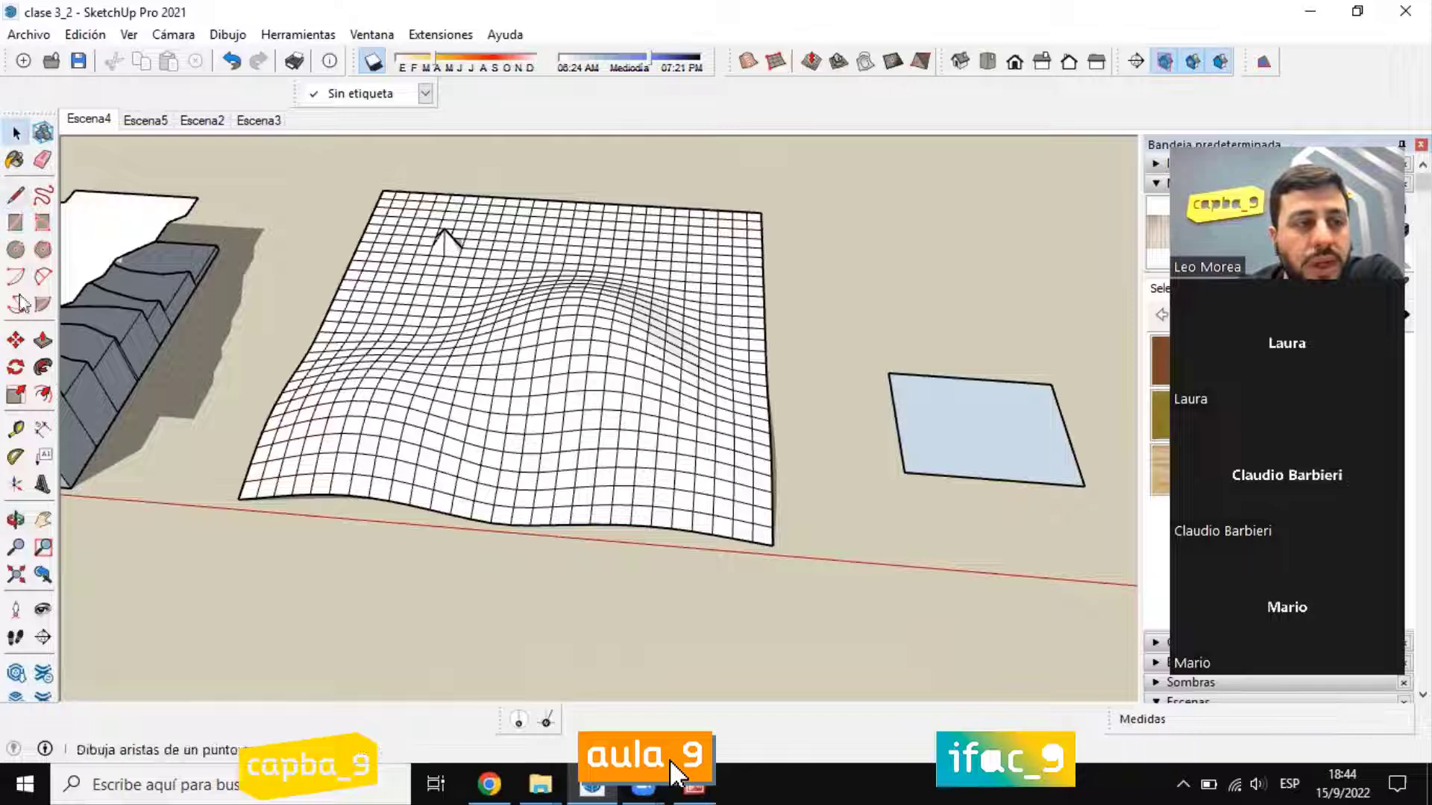
Step: Extrude the rectangle upward 1 m into a thin slab with Push/Pull
{"action": "left_click", "coordinate": [43, 341]}
{"action": "scroll", "coordinate": [1025, 459], "scroll_direction": "up", "scroll_amount": 2}
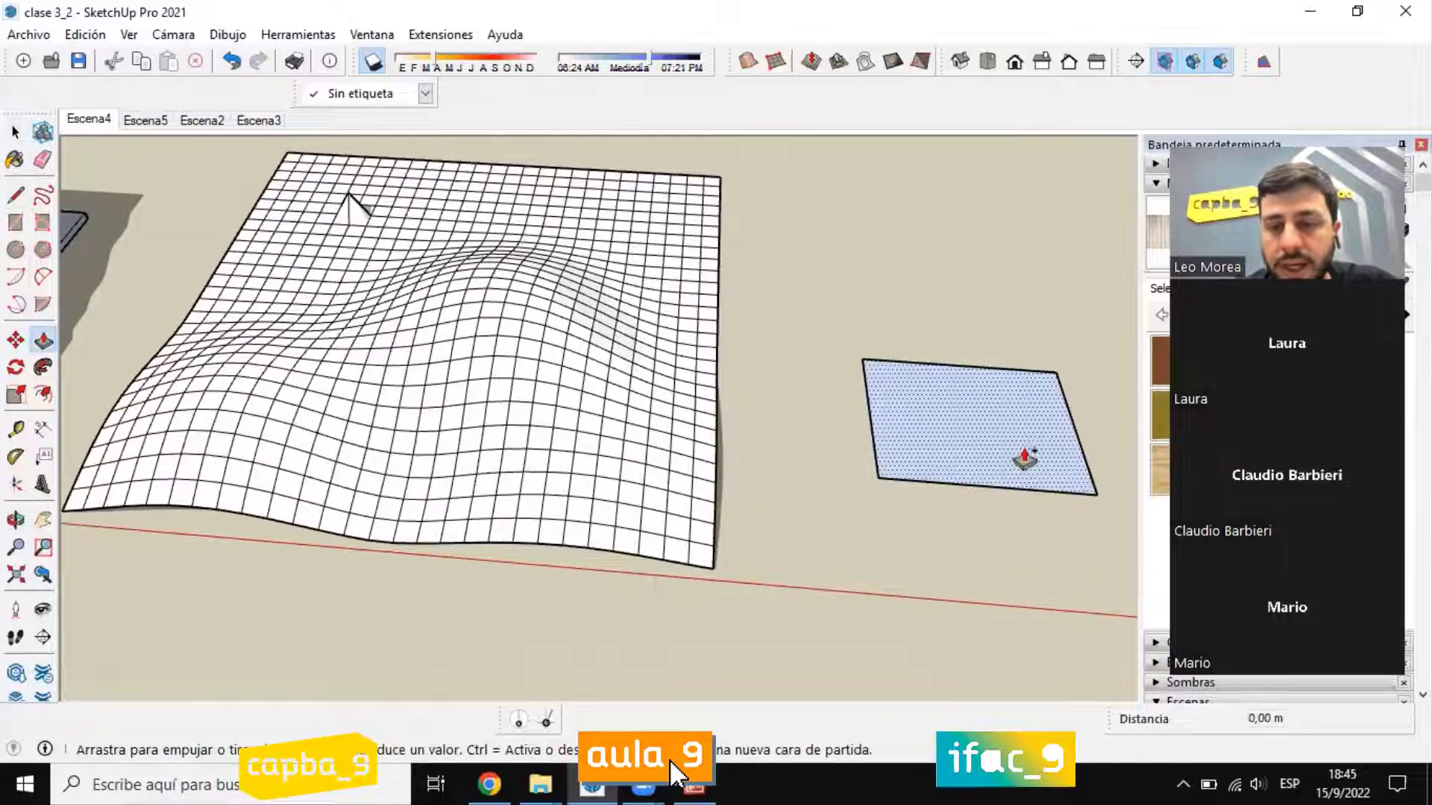
{"action": "left_click", "coordinate": [1025, 458]}
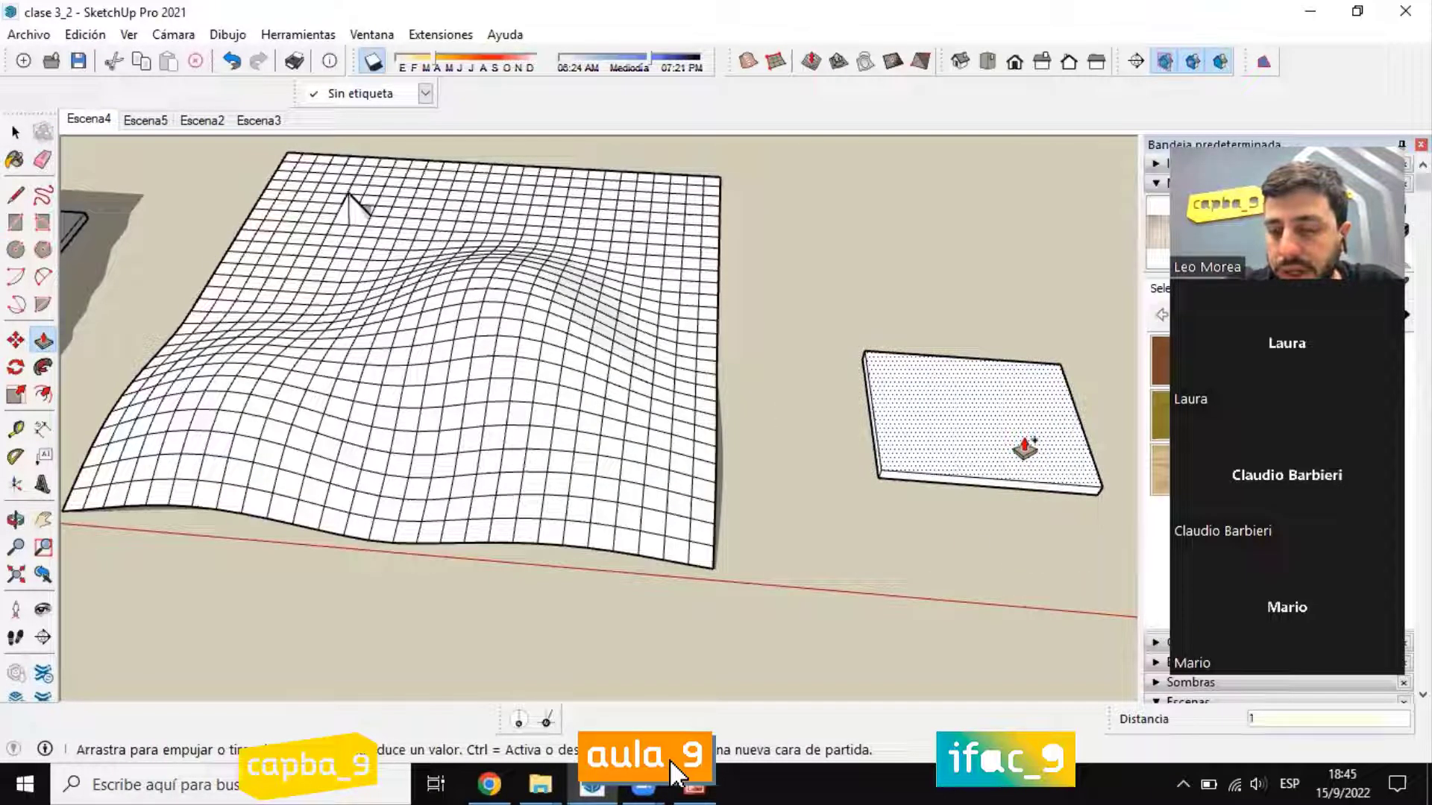
{"action": "type", "text": "1"}
{"action": "key", "text": "Return"}
{"action": "left_click", "coordinate": [16, 132]}
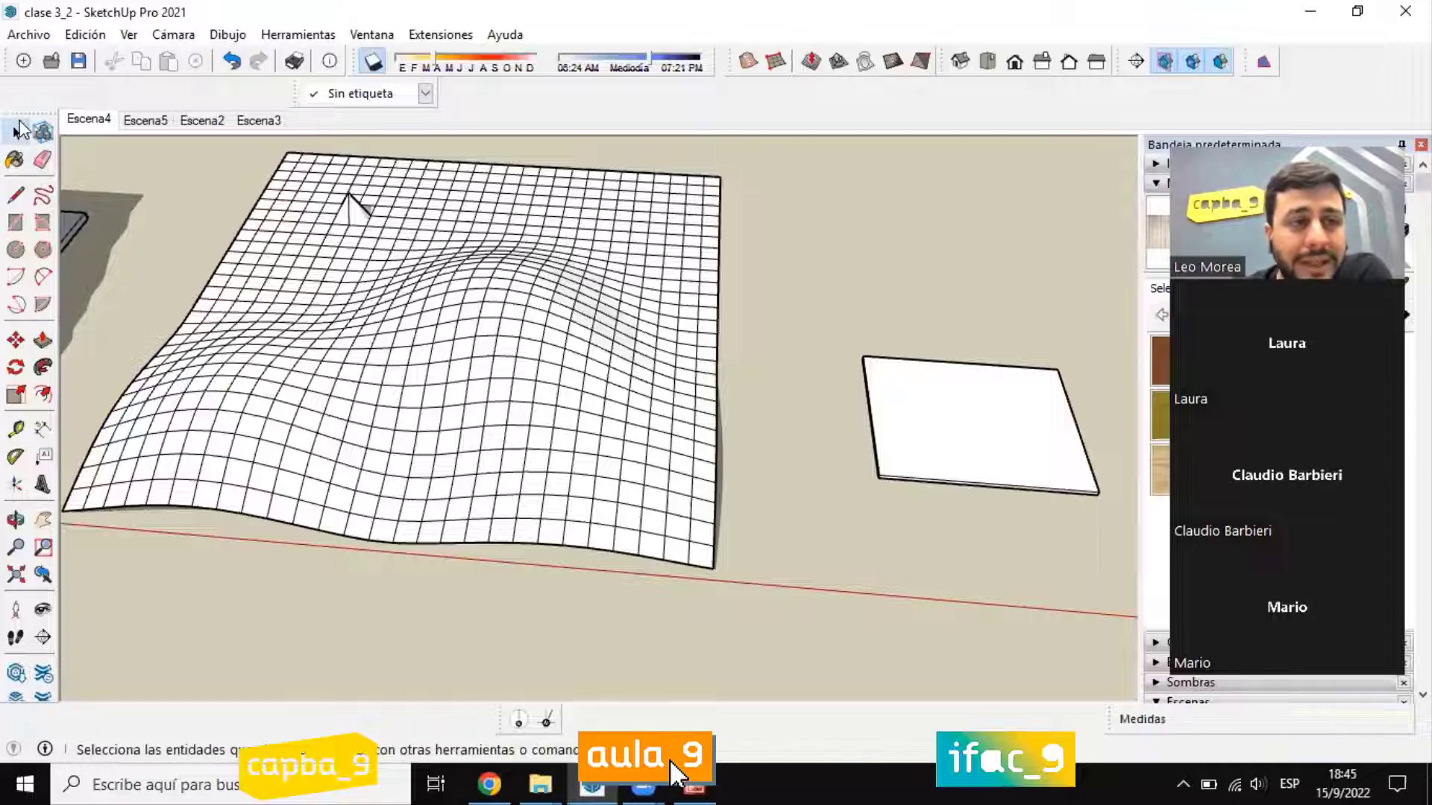
Step: Select all of the slab's faces and edges and turn them into a group
{"action": "scroll", "coordinate": [1036, 510], "scroll_direction": "up", "scroll_amount": 3}
{"action": "middle_click_drag", "start_coordinate": [1020, 451], "coordinate": [606, 296]}
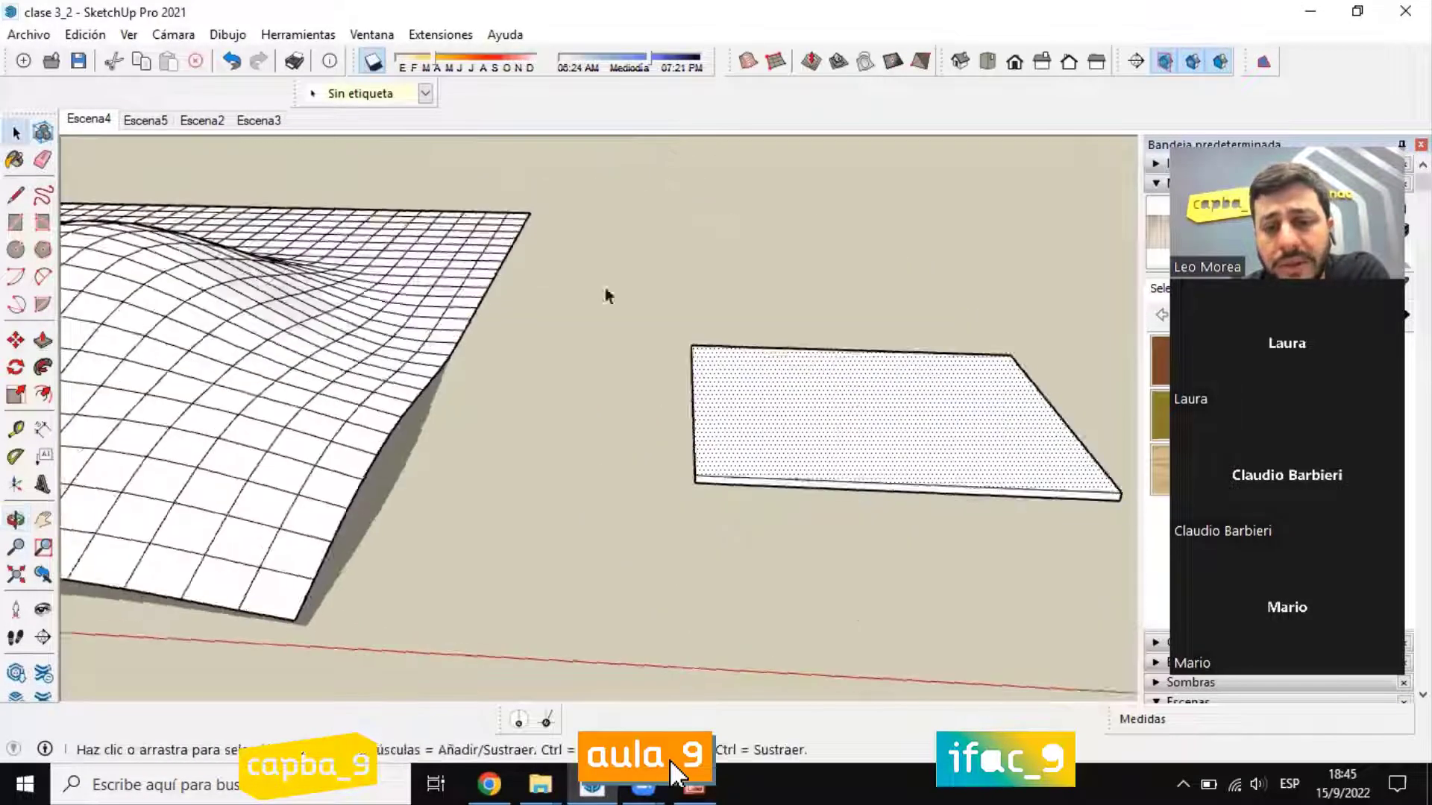
{"action": "scroll", "coordinate": [548, 293], "scroll_direction": "down", "scroll_amount": 3}
{"action": "left_click", "coordinate": [709, 399]}
{"action": "scroll", "coordinate": [710, 407], "scroll_direction": "up", "scroll_amount": 2}
{"action": "right_click", "coordinate": [610, 377]}
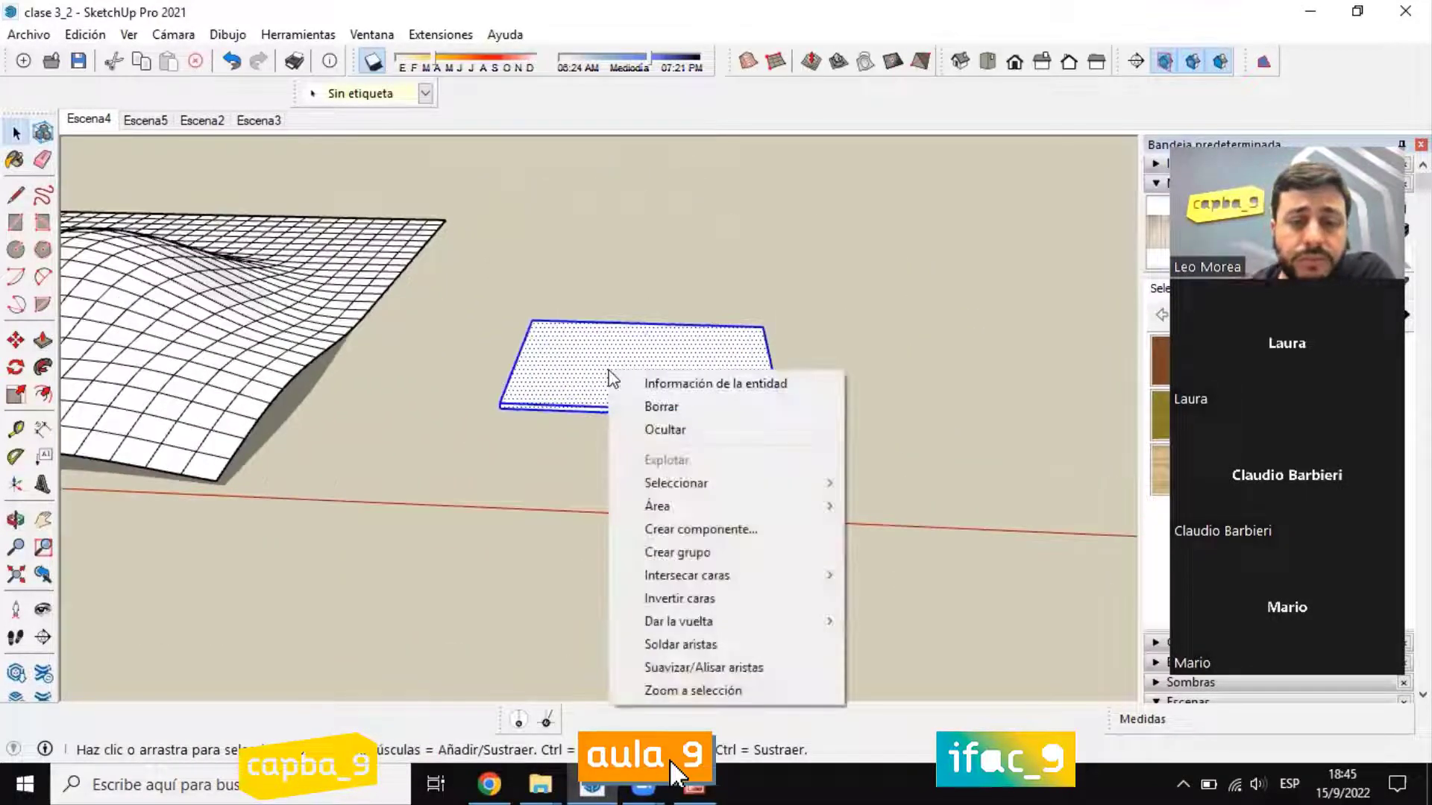
{"action": "left_click", "coordinate": [682, 552]}
{"action": "scroll", "coordinate": [627, 406], "scroll_direction": "up", "scroll_amount": 2}
{"action": "middle_click_drag", "start_coordinate": [623, 405], "coordinate": [486, 257]}
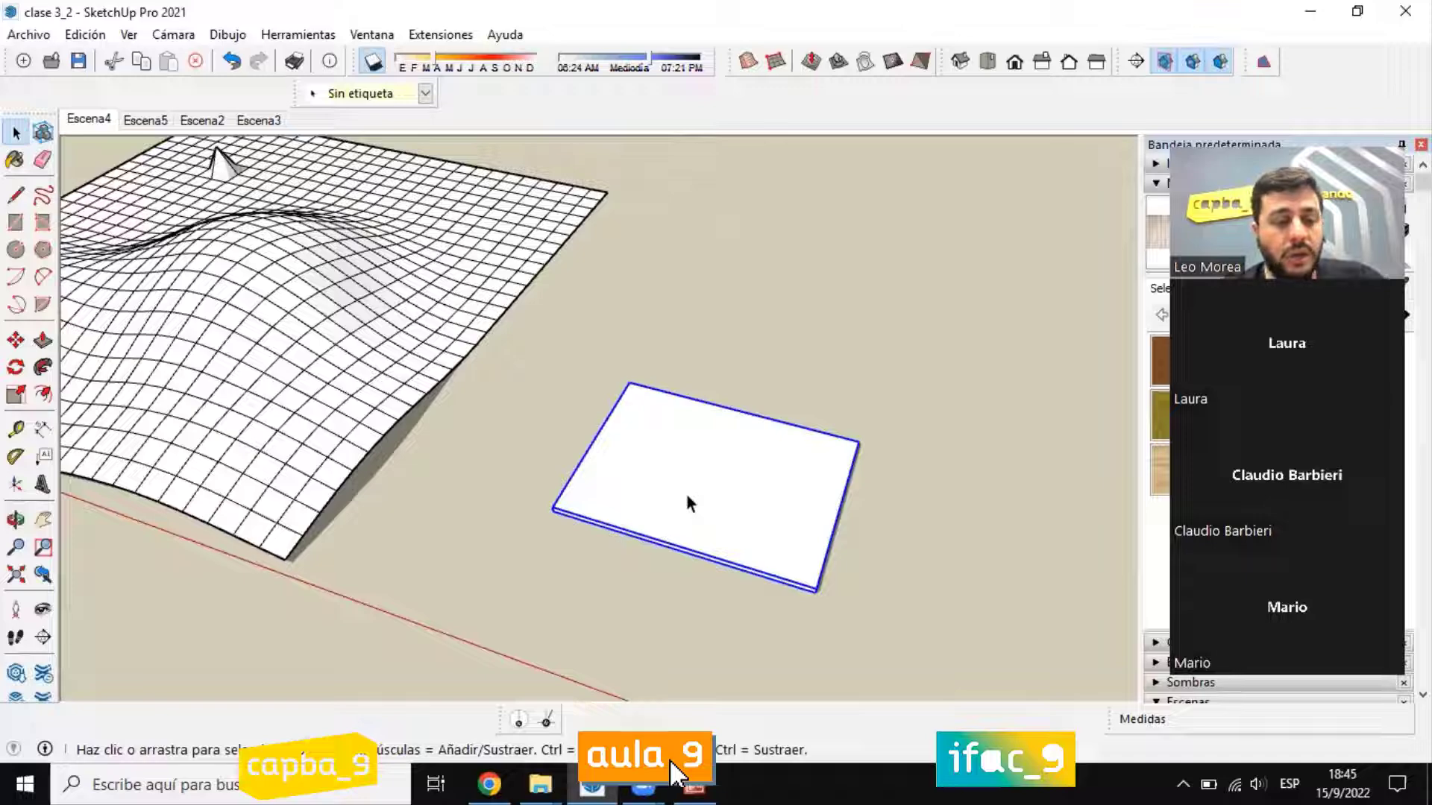
Step: Move the slab group by its near corner about 147 m onto the sculpted mesh, over the dip between the hills
{"action": "key", "text": "m"}
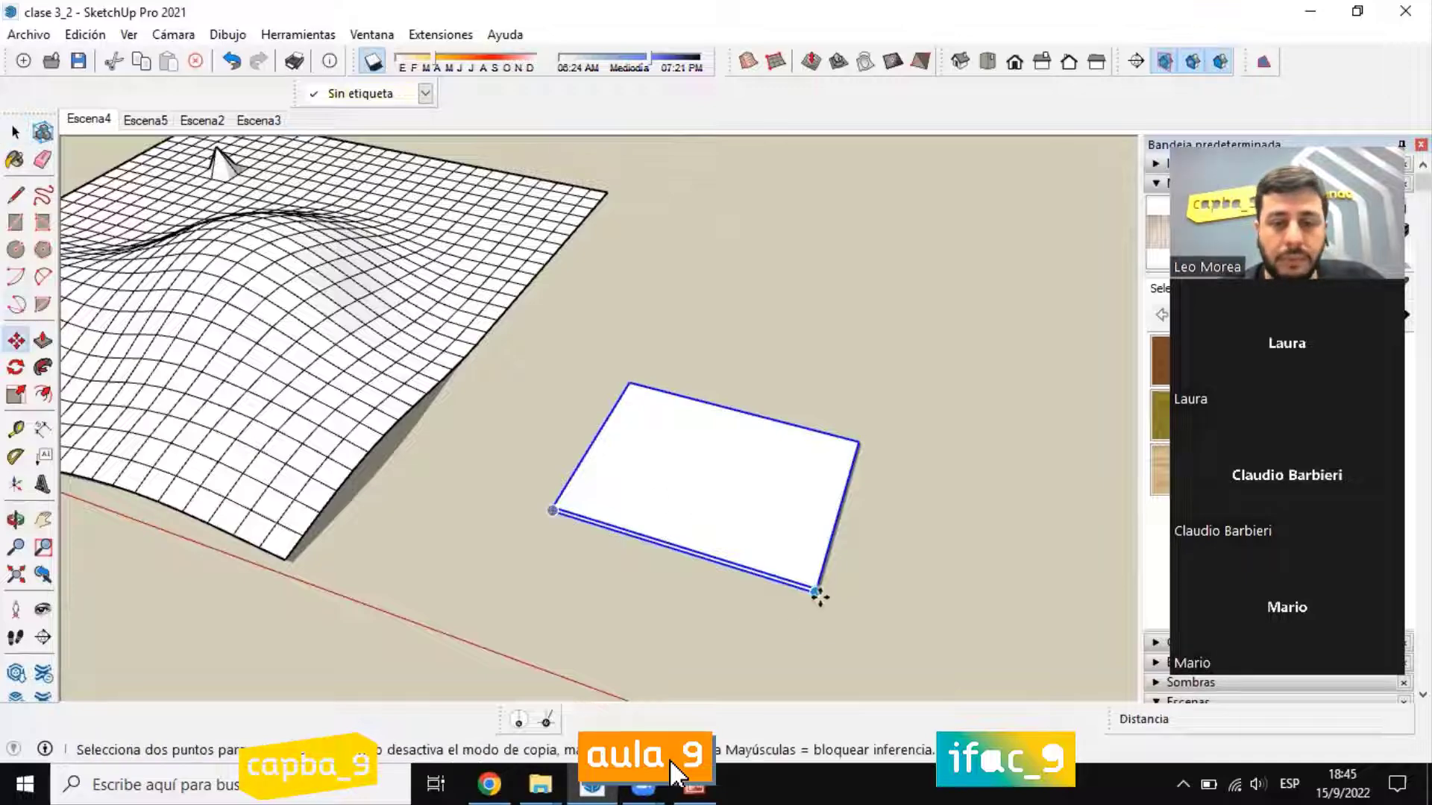
{"action": "left_click", "coordinate": [818, 593]}
{"action": "scroll", "coordinate": [977, 582], "scroll_direction": "down", "scroll_amount": 2}
{"action": "scroll", "coordinate": [298, 312], "scroll_direction": "up", "scroll_amount": 4}
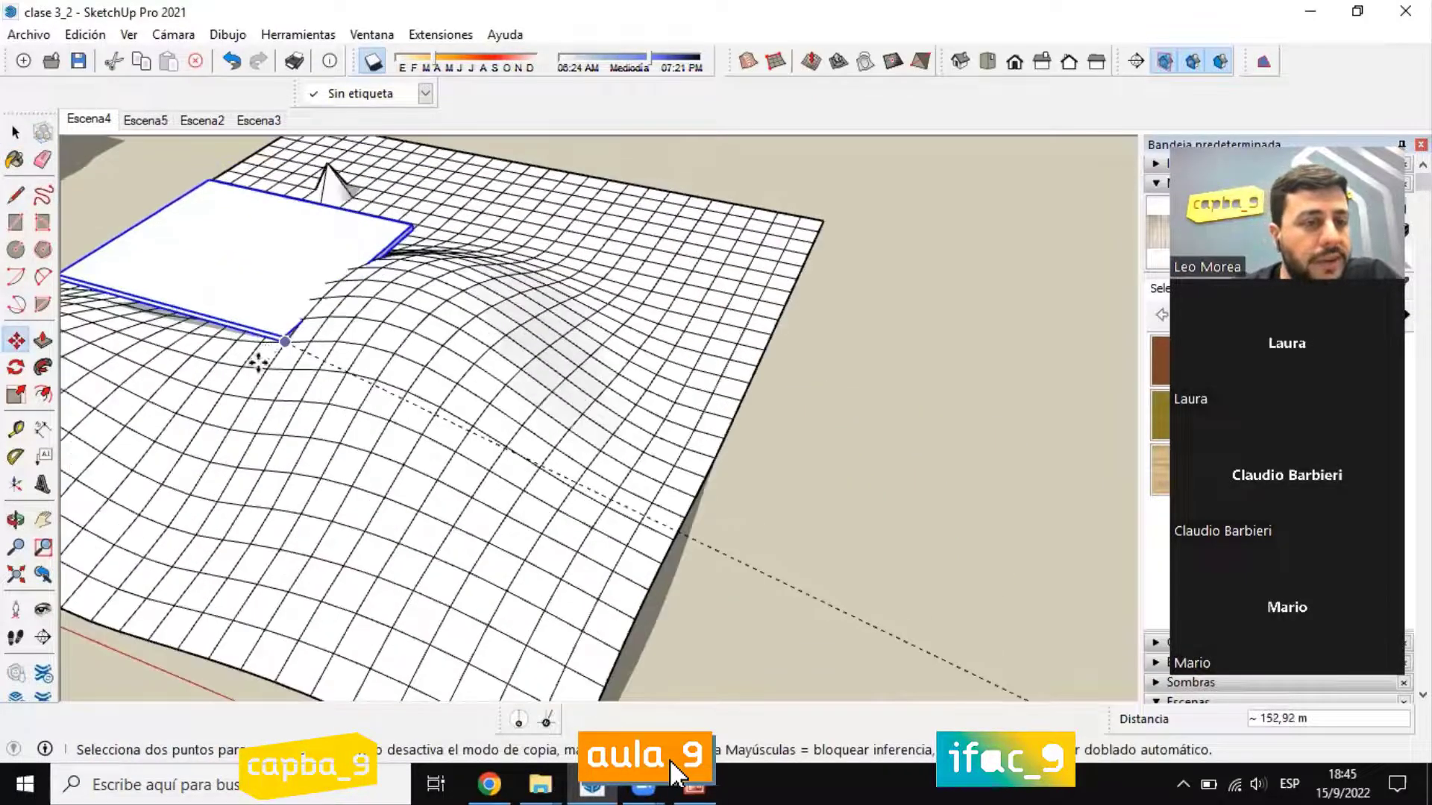
{"action": "middle_click_drag", "start_coordinate": [259, 367], "coordinate": [391, 368]}
{"action": "scroll", "coordinate": [391, 367], "scroll_direction": "down", "scroll_amount": 2}
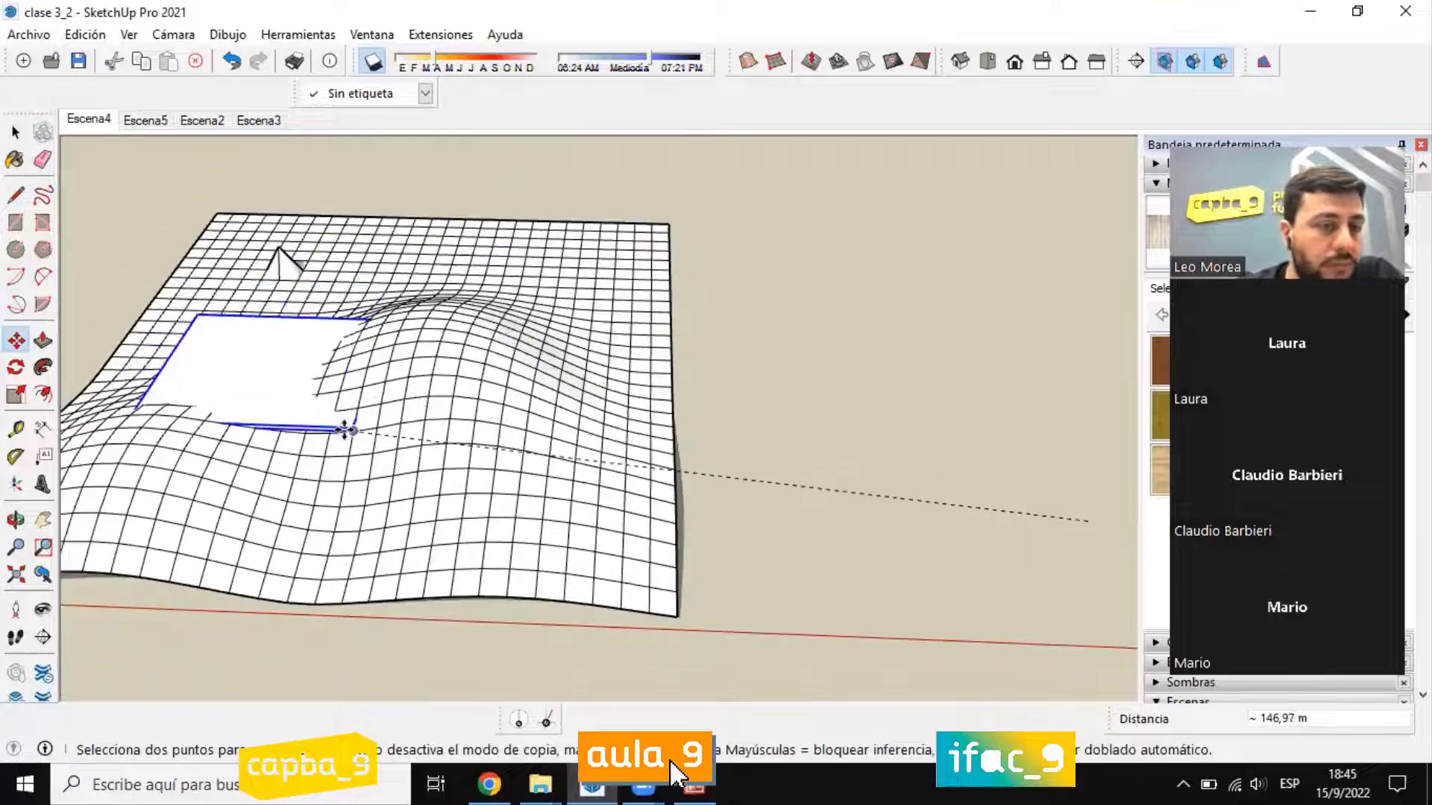
{"action": "left_click", "coordinate": [345, 430]}
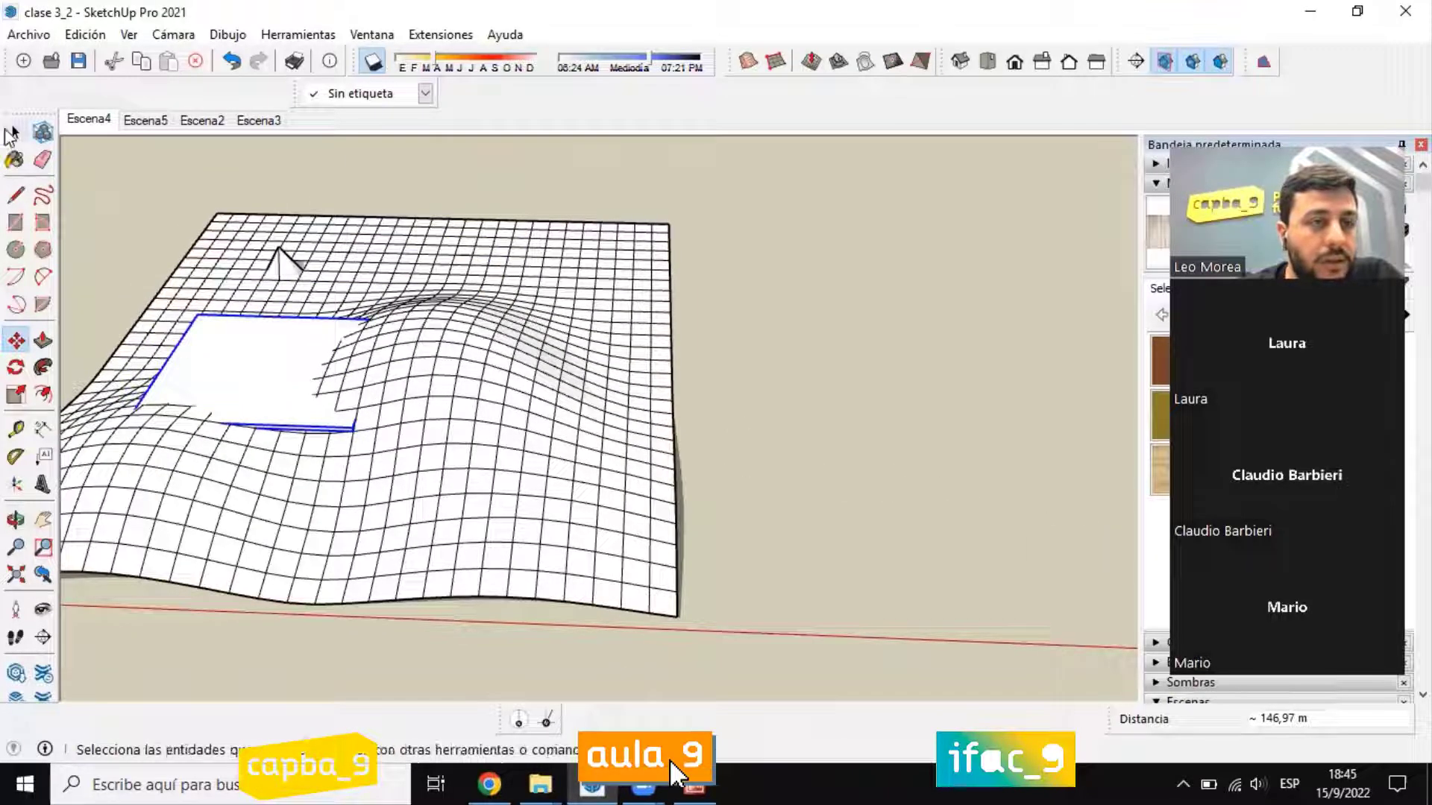
{"action": "key", "text": "space"}
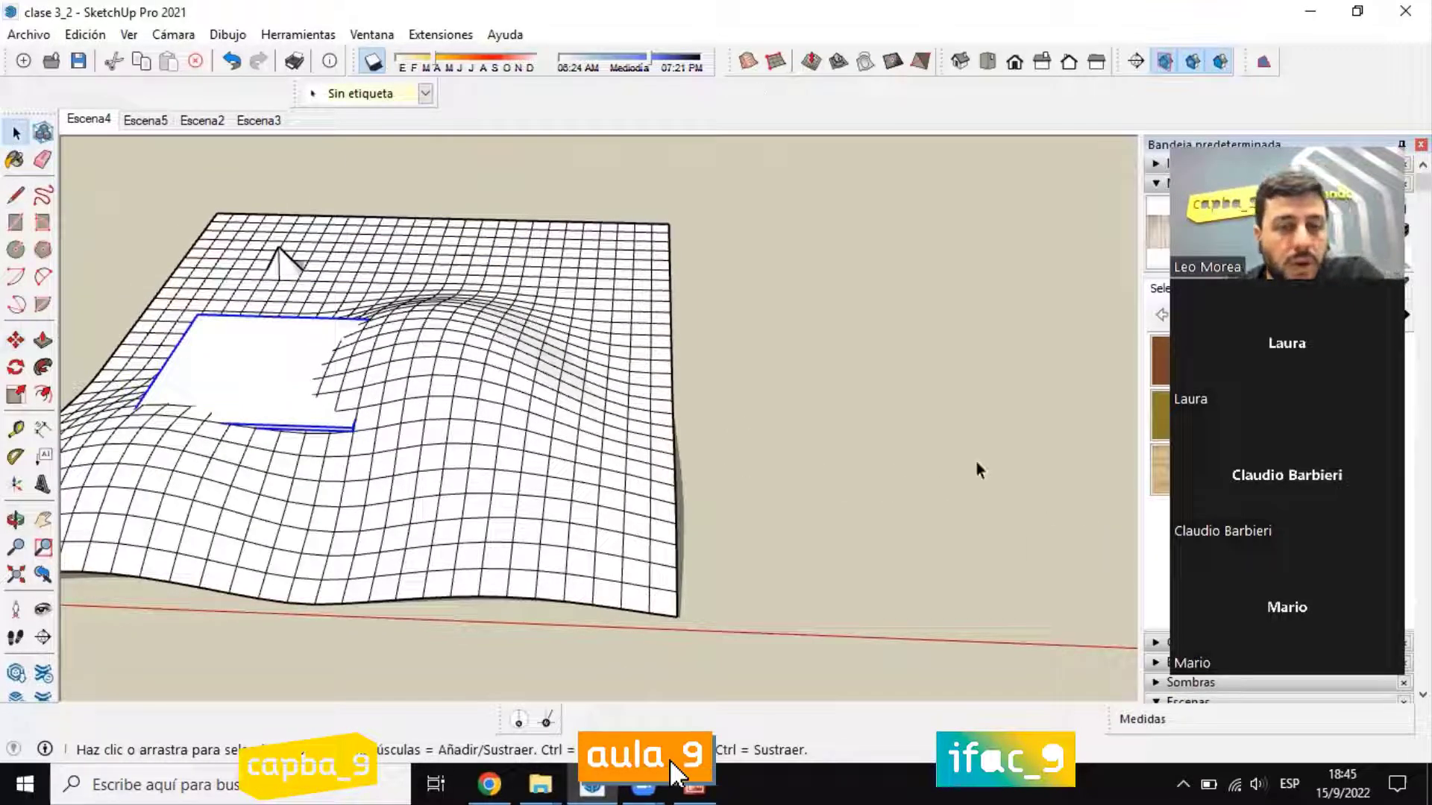
{"action": "middle_click_drag", "start_coordinate": [975, 462], "coordinate": [674, 550]}
{"action": "scroll", "coordinate": [522, 238], "scroll_direction": "up", "scroll_amount": 4}
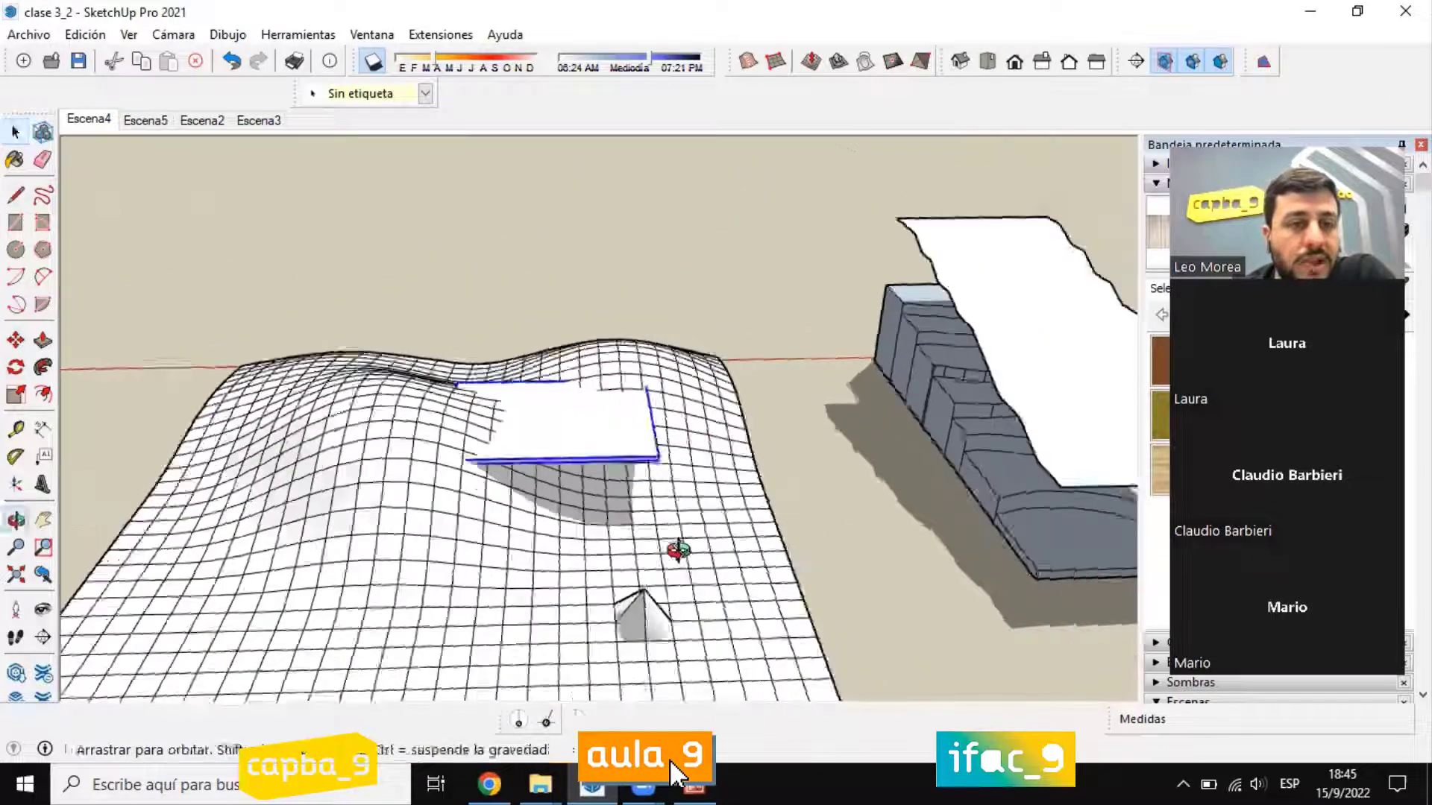
{"action": "scroll", "coordinate": [584, 400], "scroll_direction": "up", "scroll_amount": 4}
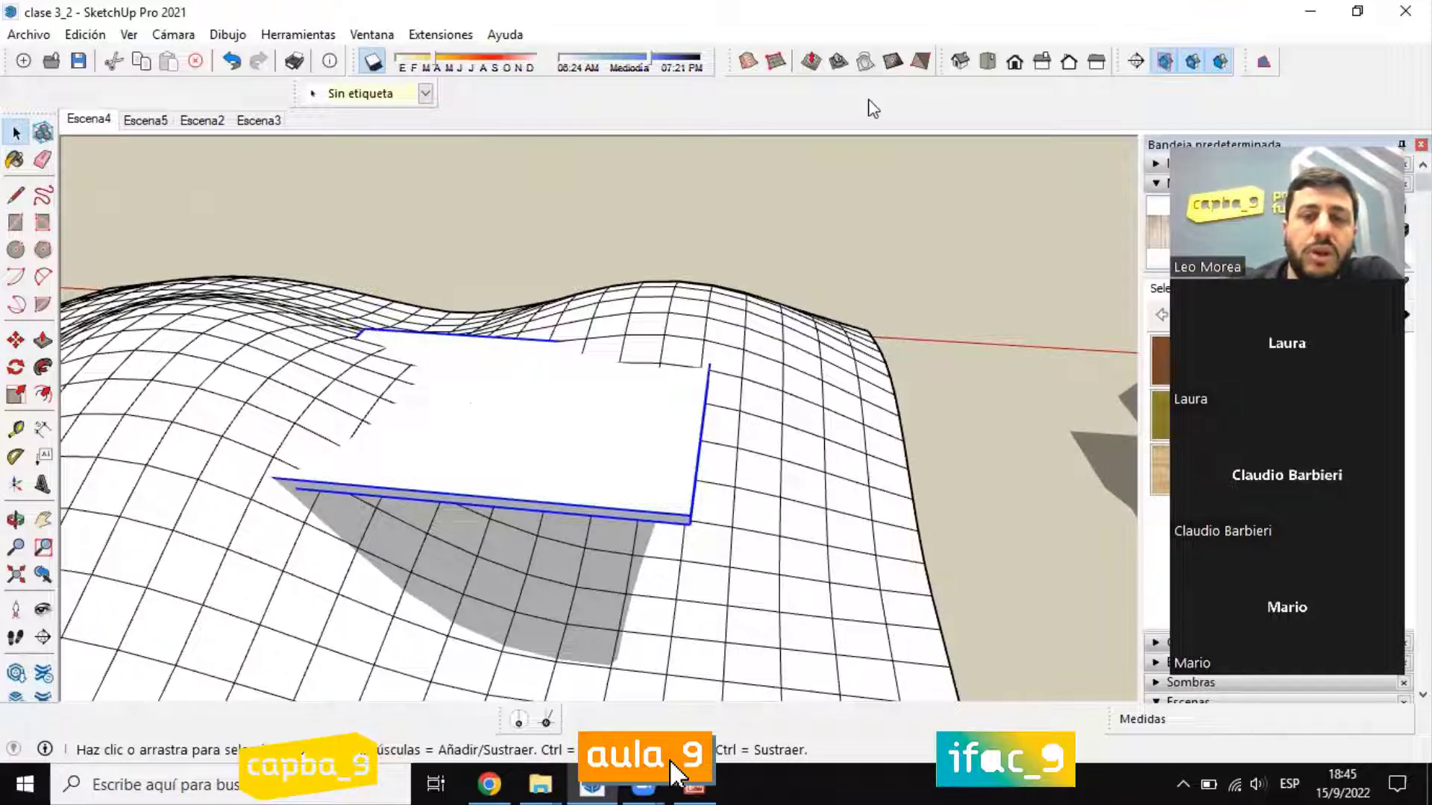
{"action": "left_click", "coordinate": [839, 61]}
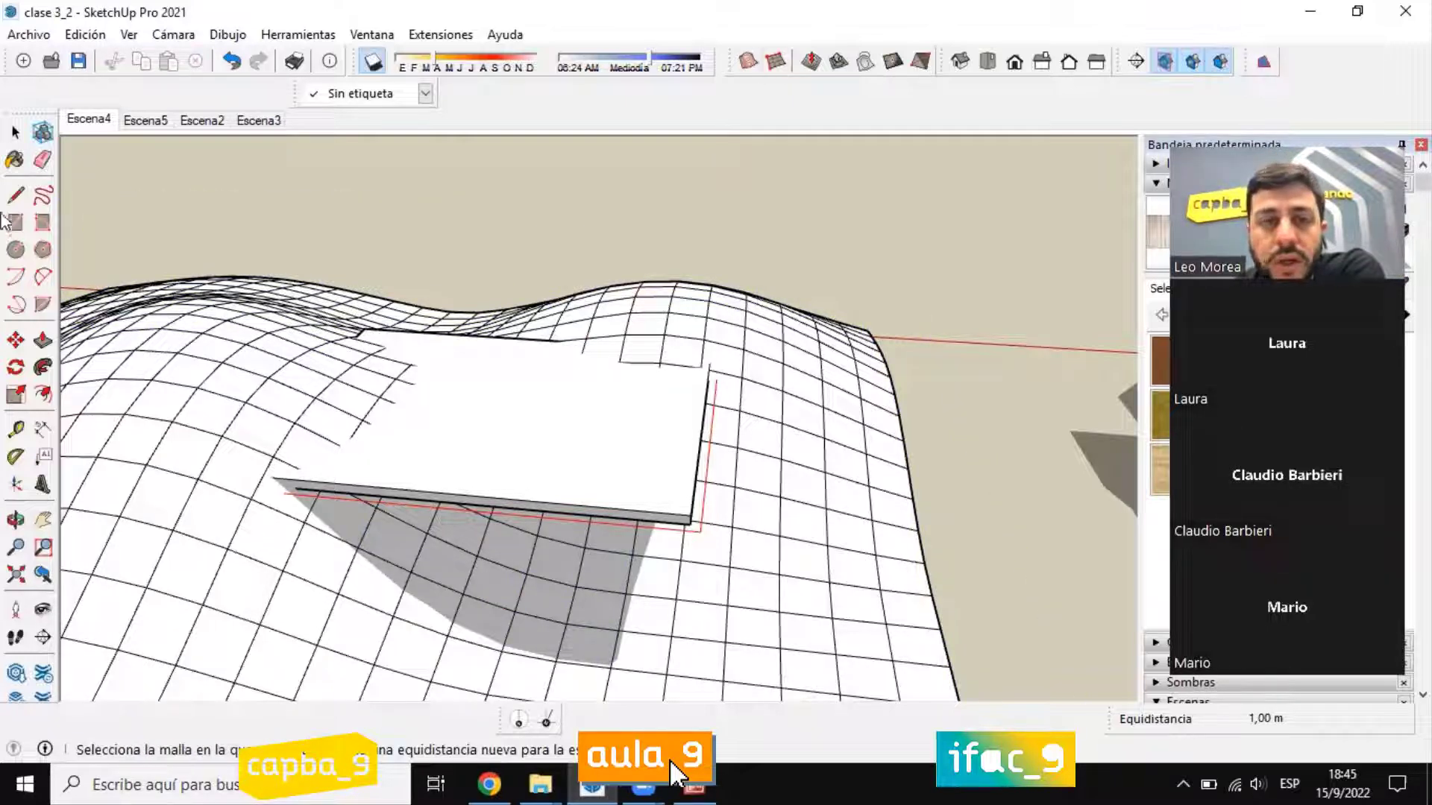
{"action": "key", "text": "Escape"}
{"action": "key", "text": "space"}
{"action": "left_click", "coordinate": [605, 422]}
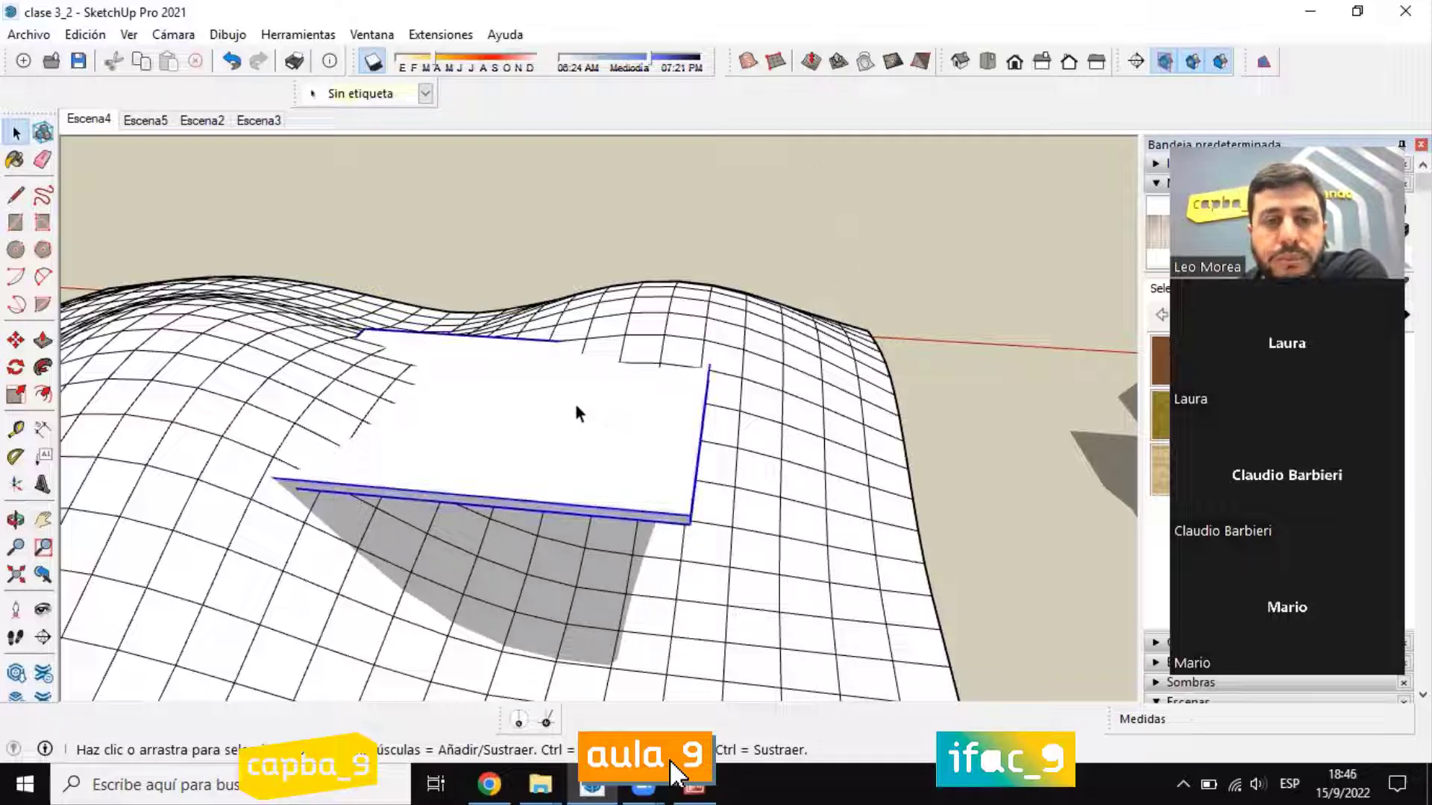
Step: Set the Estampar offset to 10 m for the selected slab group
{"action": "left_click", "coordinate": [837, 64]}
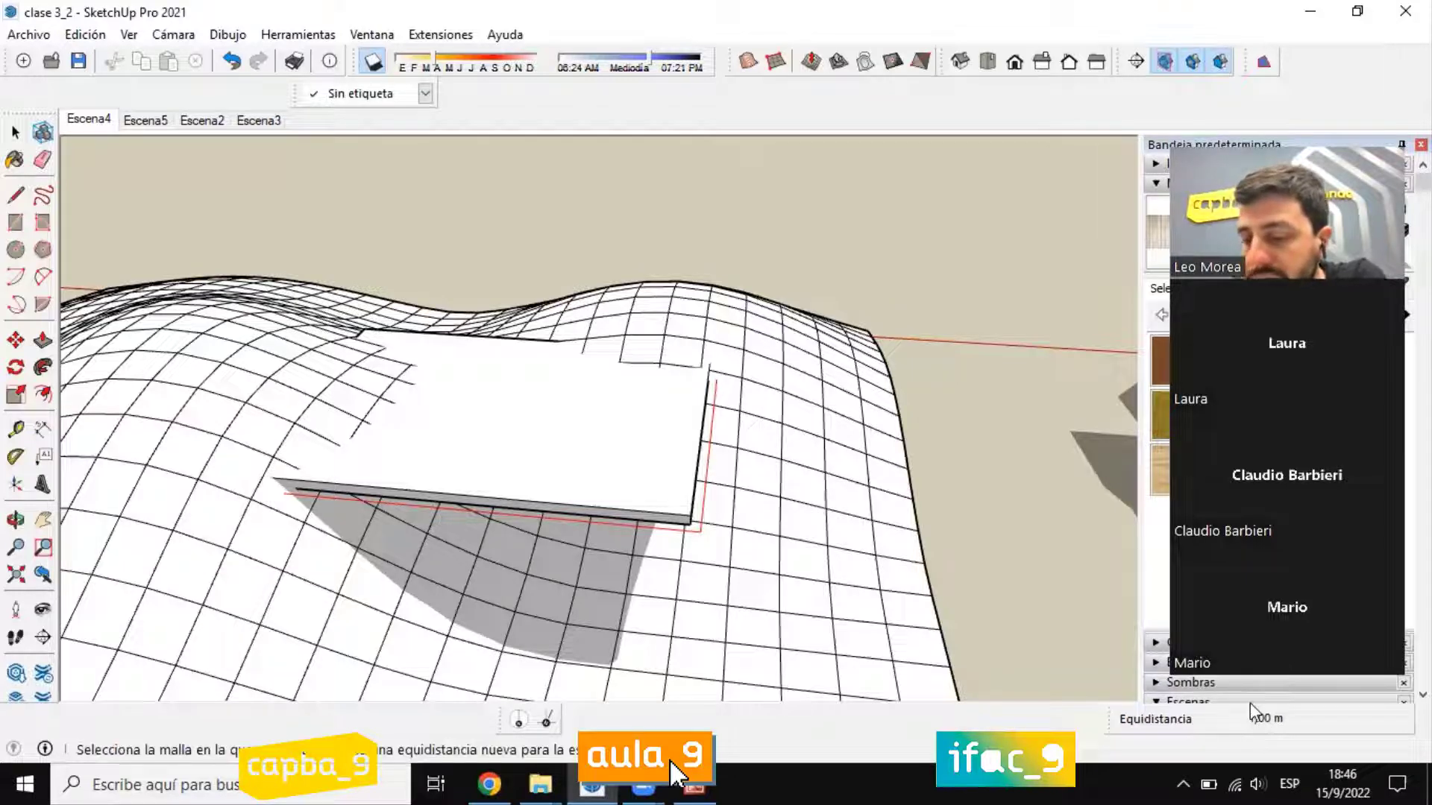
{"action": "type", "text": "10"}
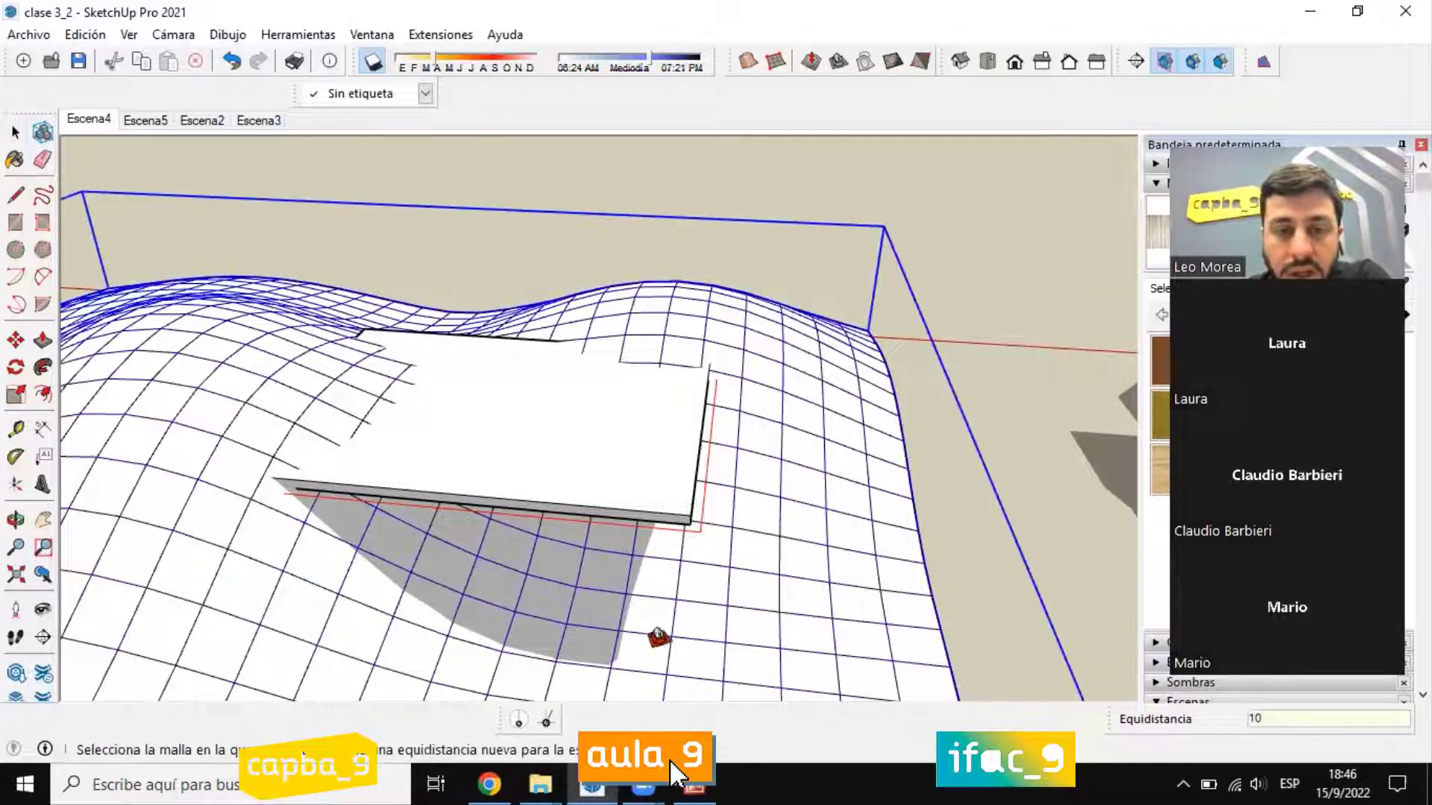
{"action": "left_click", "coordinate": [13, 133]}
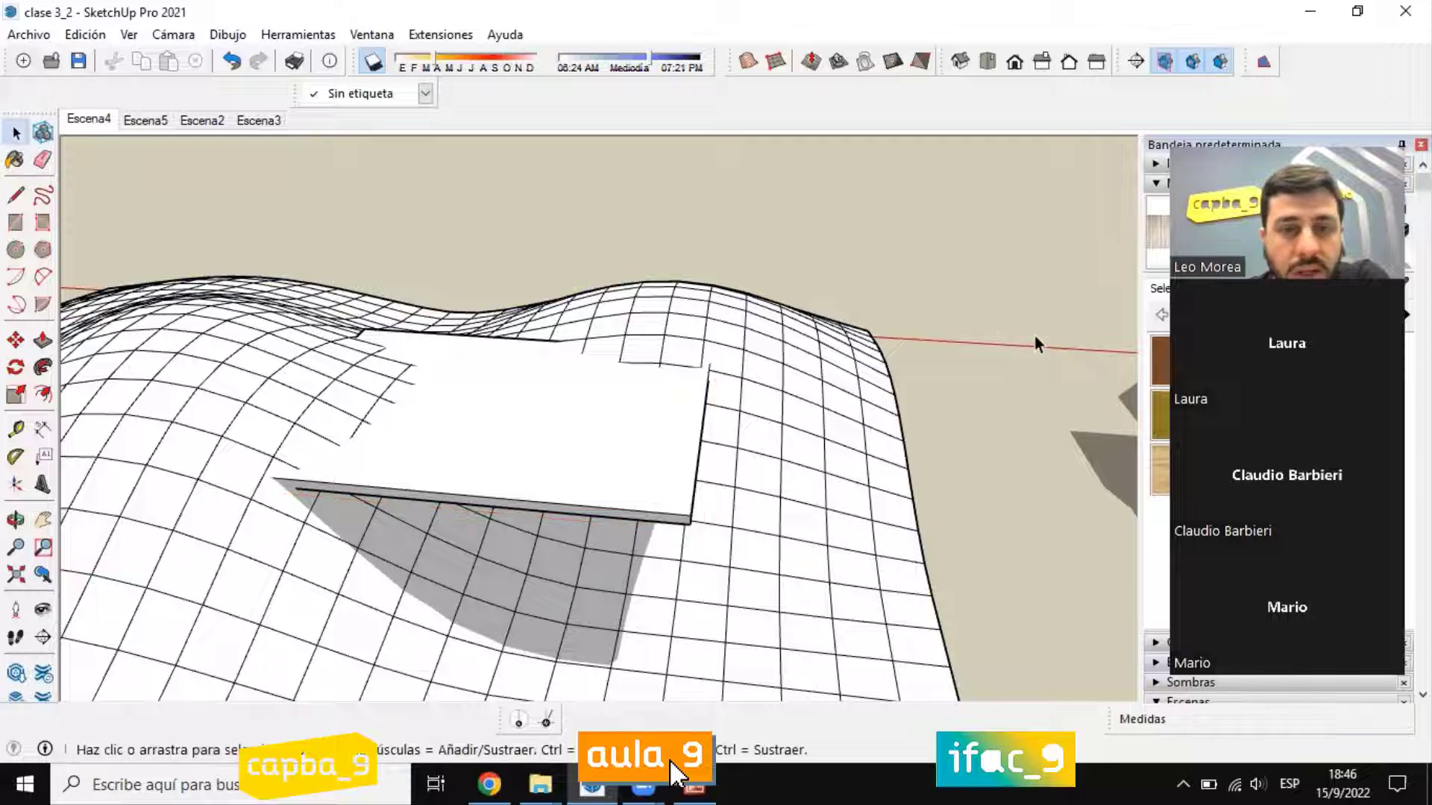
{"action": "left_click", "coordinate": [653, 416]}
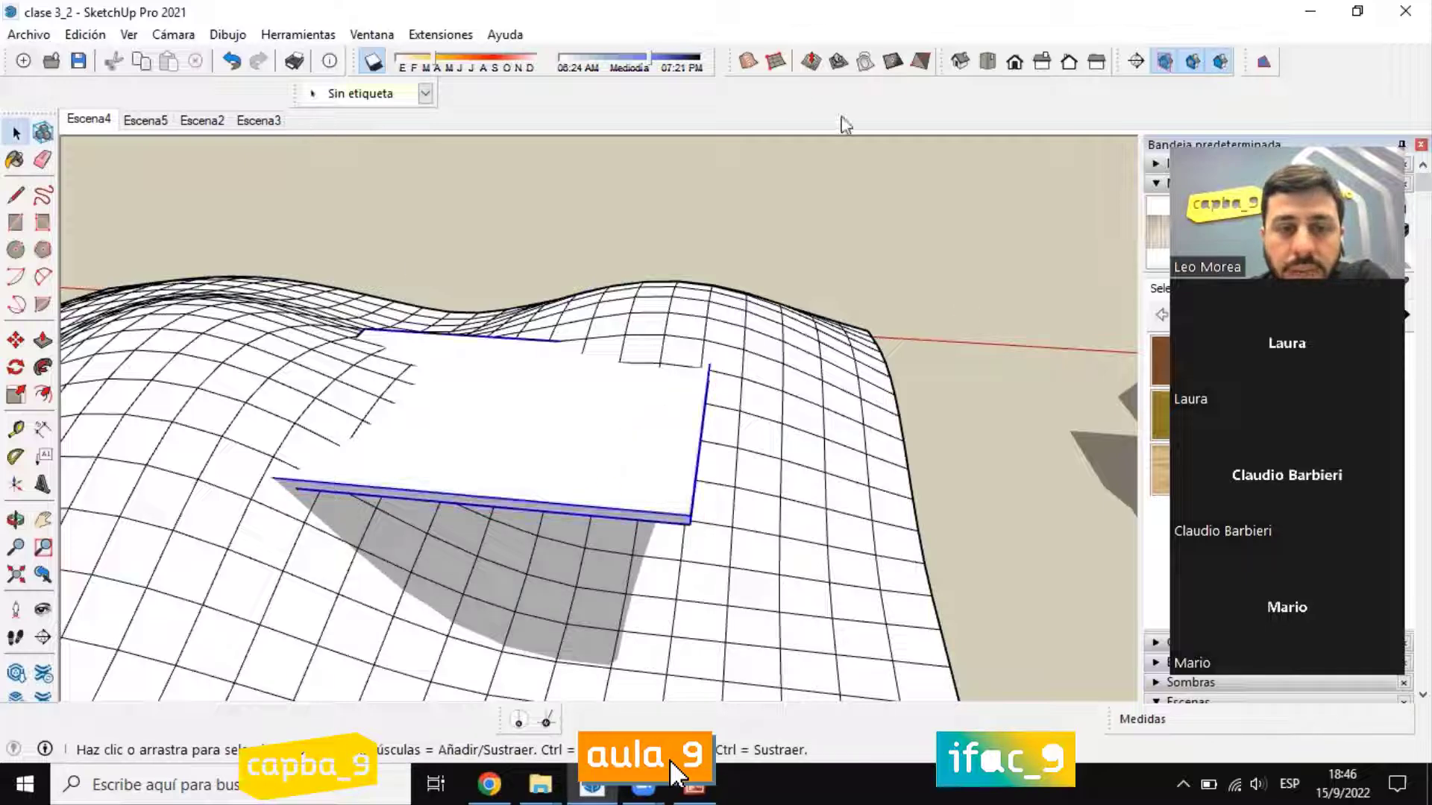
{"action": "left_click", "coordinate": [850, 65]}
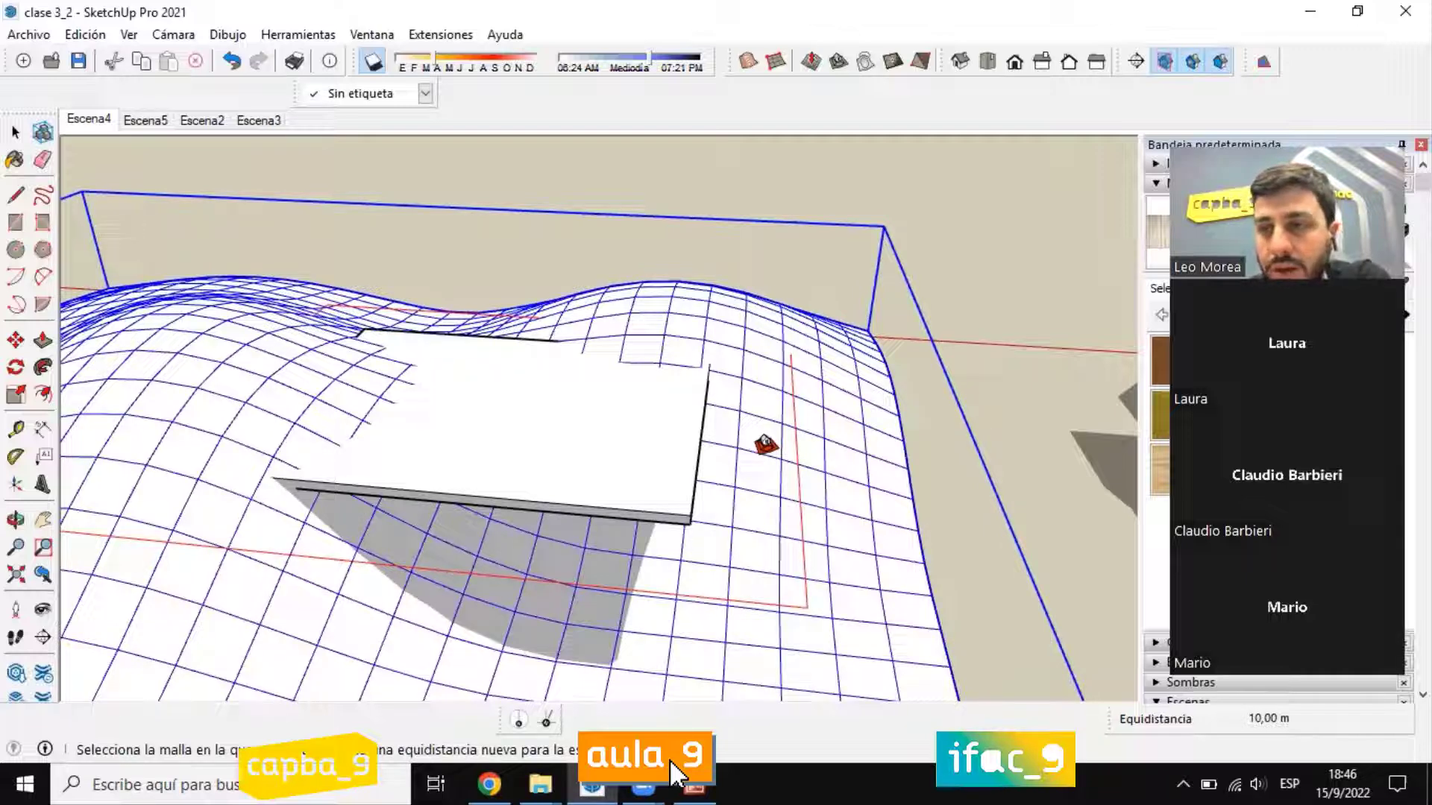
{"action": "left_click", "coordinate": [893, 64]}
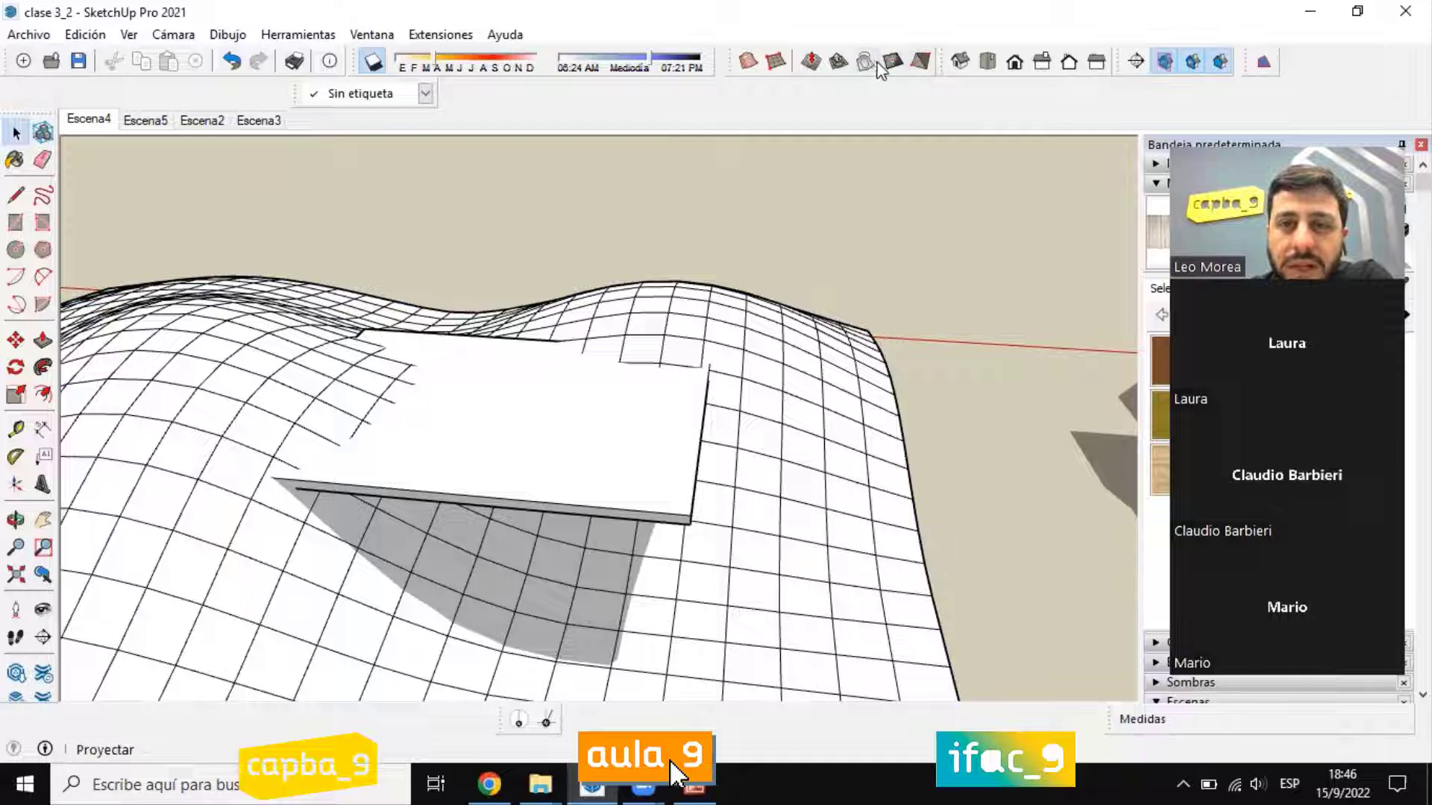
Step: Reselect the slab group and set the Estampar offset to 1 m
{"action": "left_click", "coordinate": [492, 414]}
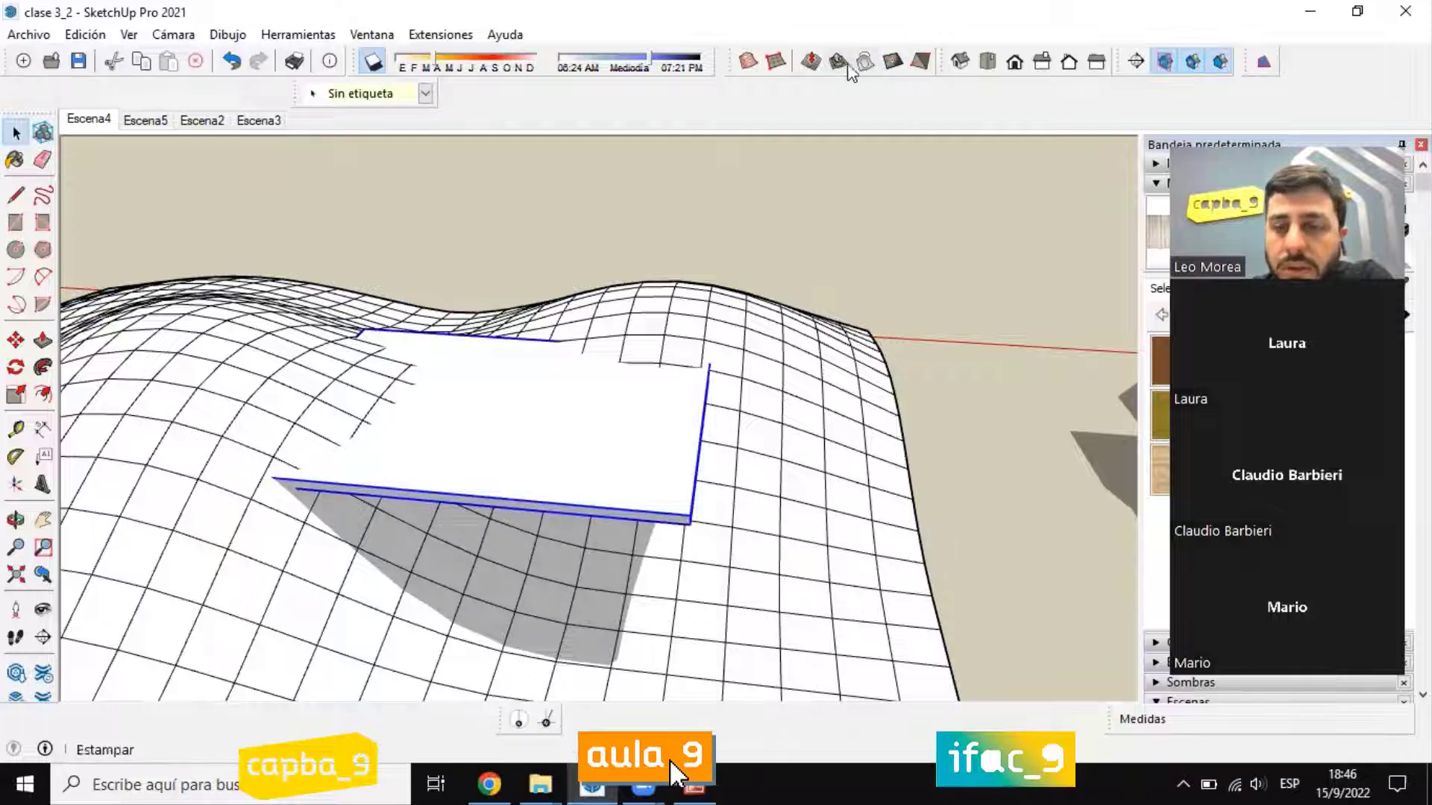
{"action": "left_click", "coordinate": [840, 64]}
{"action": "type", "text": "1"}
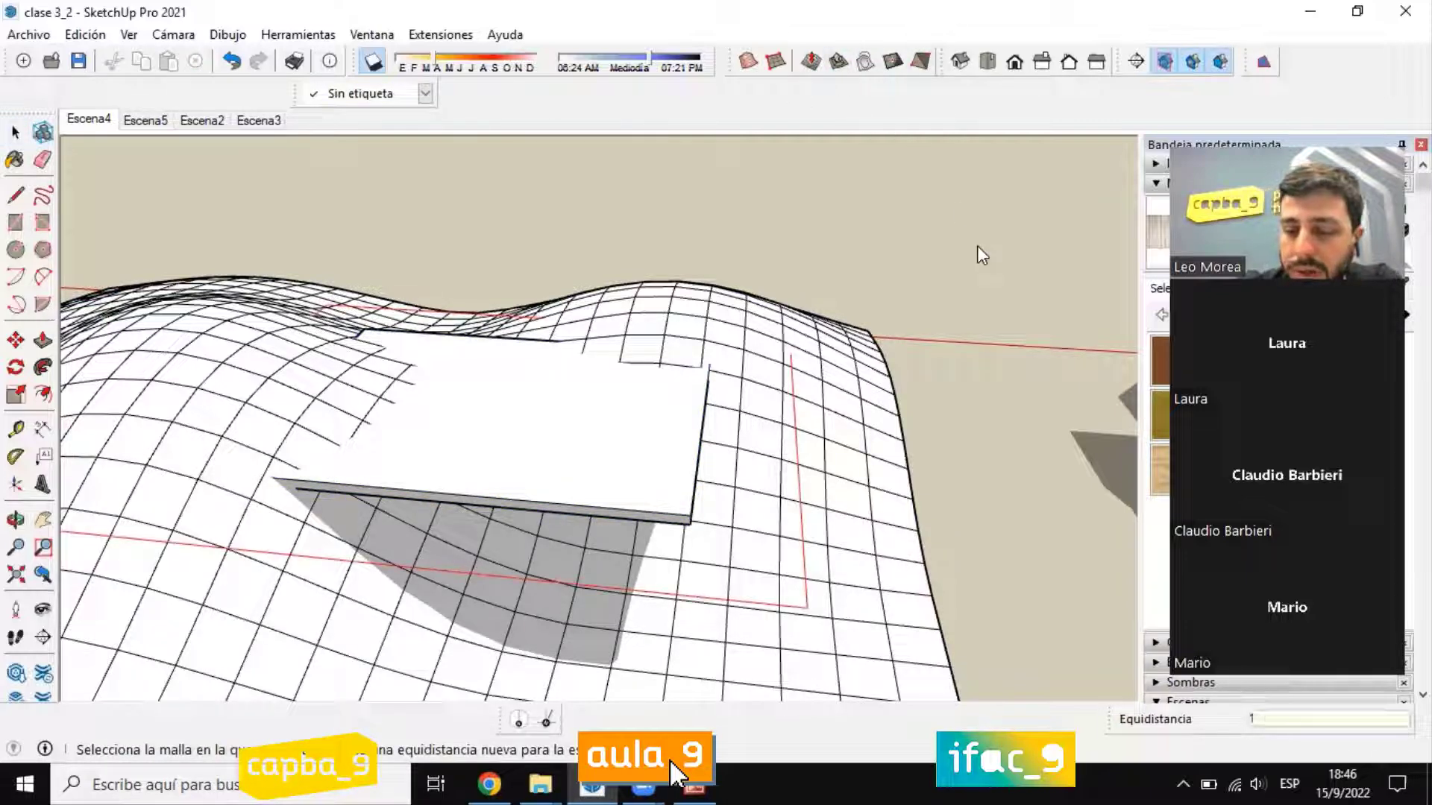
{"action": "left_click", "coordinate": [16, 132]}
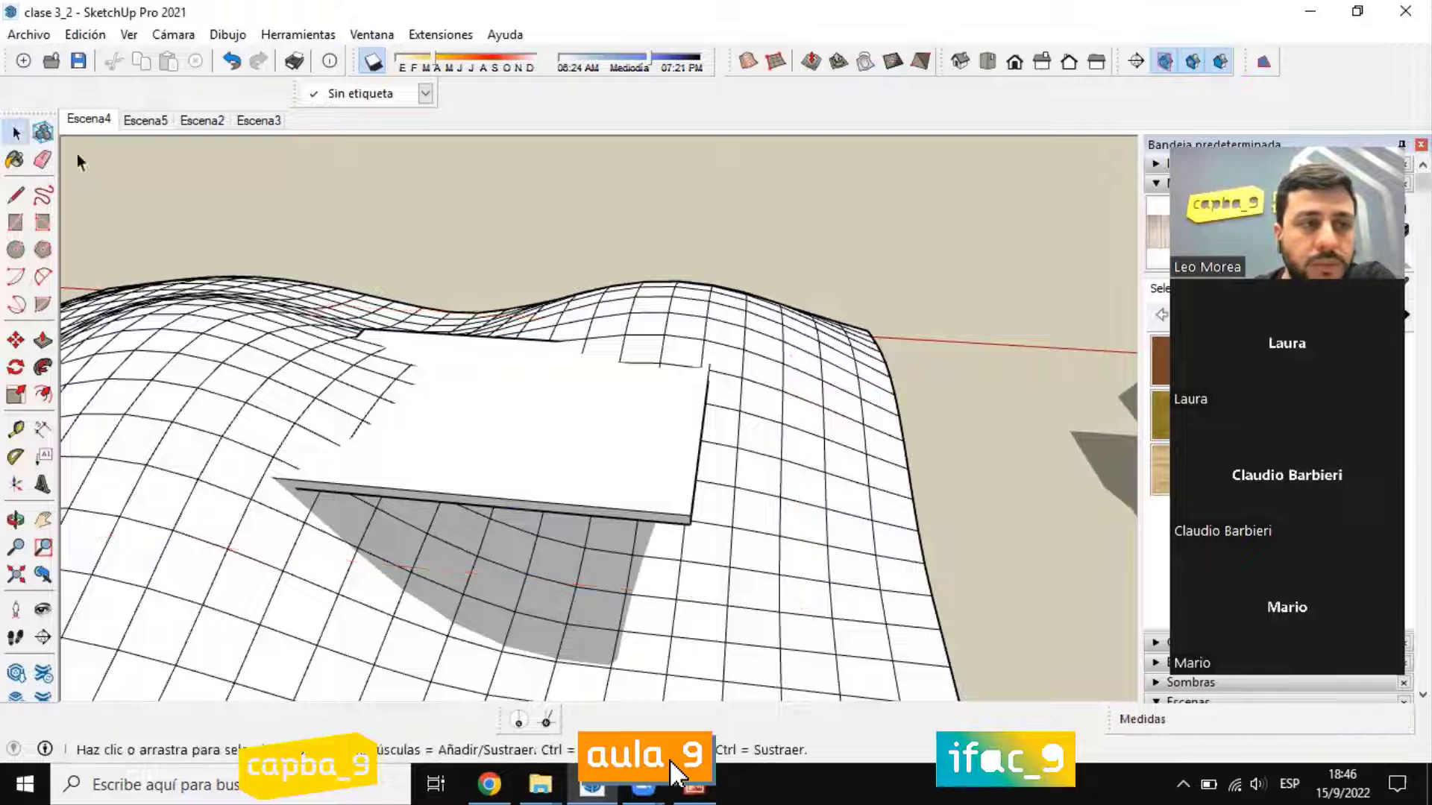
{"action": "left_click", "coordinate": [575, 517]}
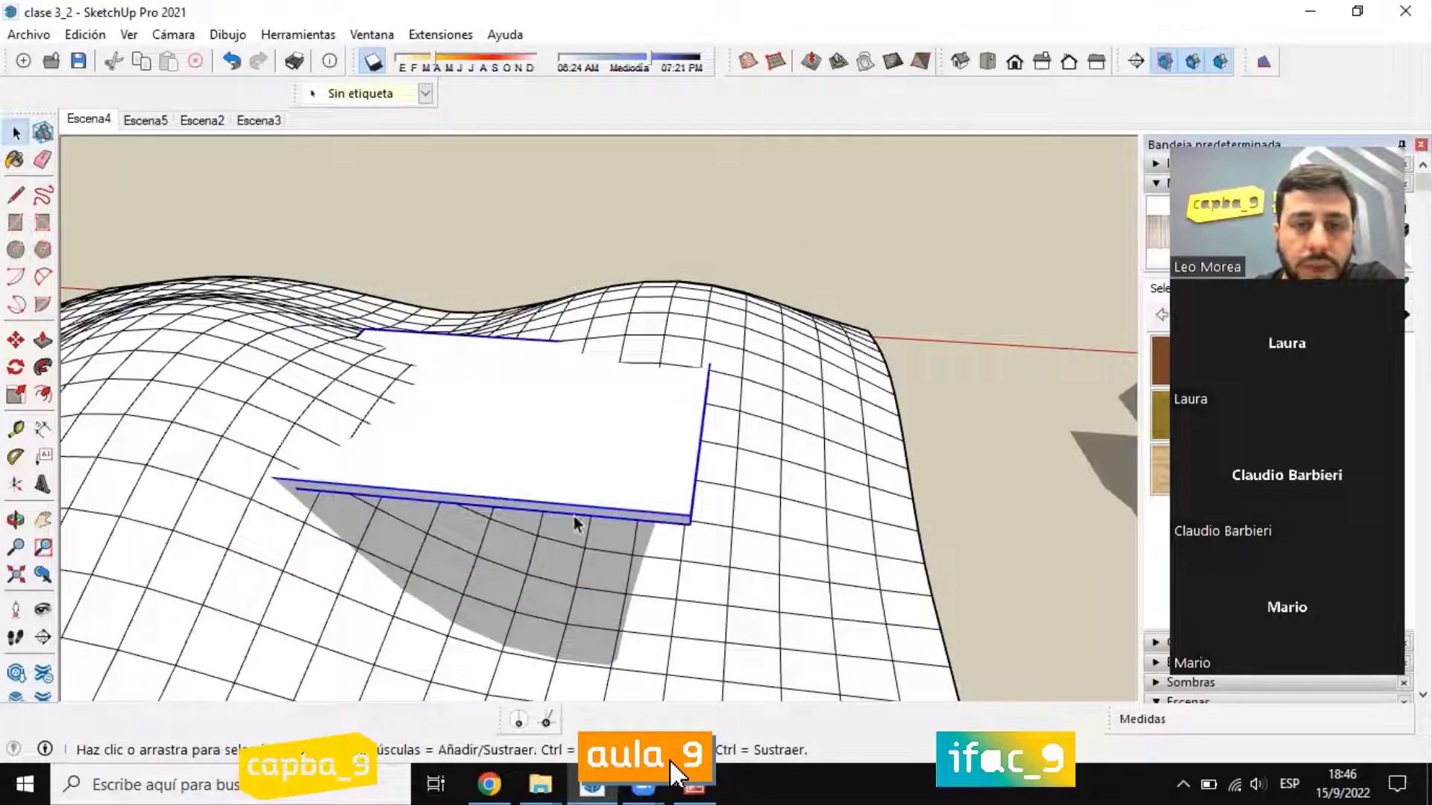
{"action": "left_click", "coordinate": [838, 61]}
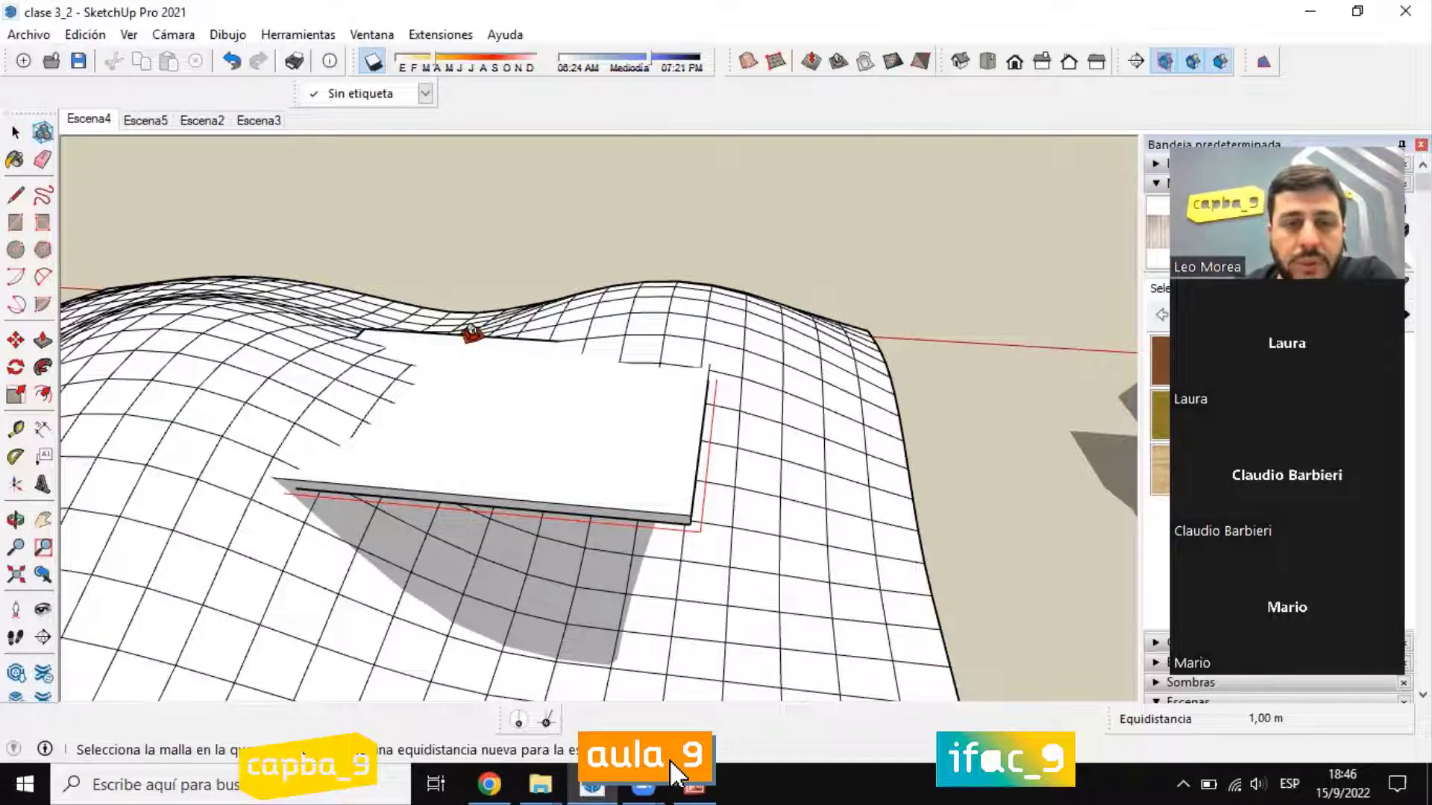
Step: Stamp the slab into the sculpted mesh with the 1 m offset, setting the stamped platform's height at the slab's underside
{"action": "scroll", "coordinate": [474, 334], "scroll_direction": "down", "scroll_amount": 3}
{"action": "left_click", "coordinate": [705, 503]}
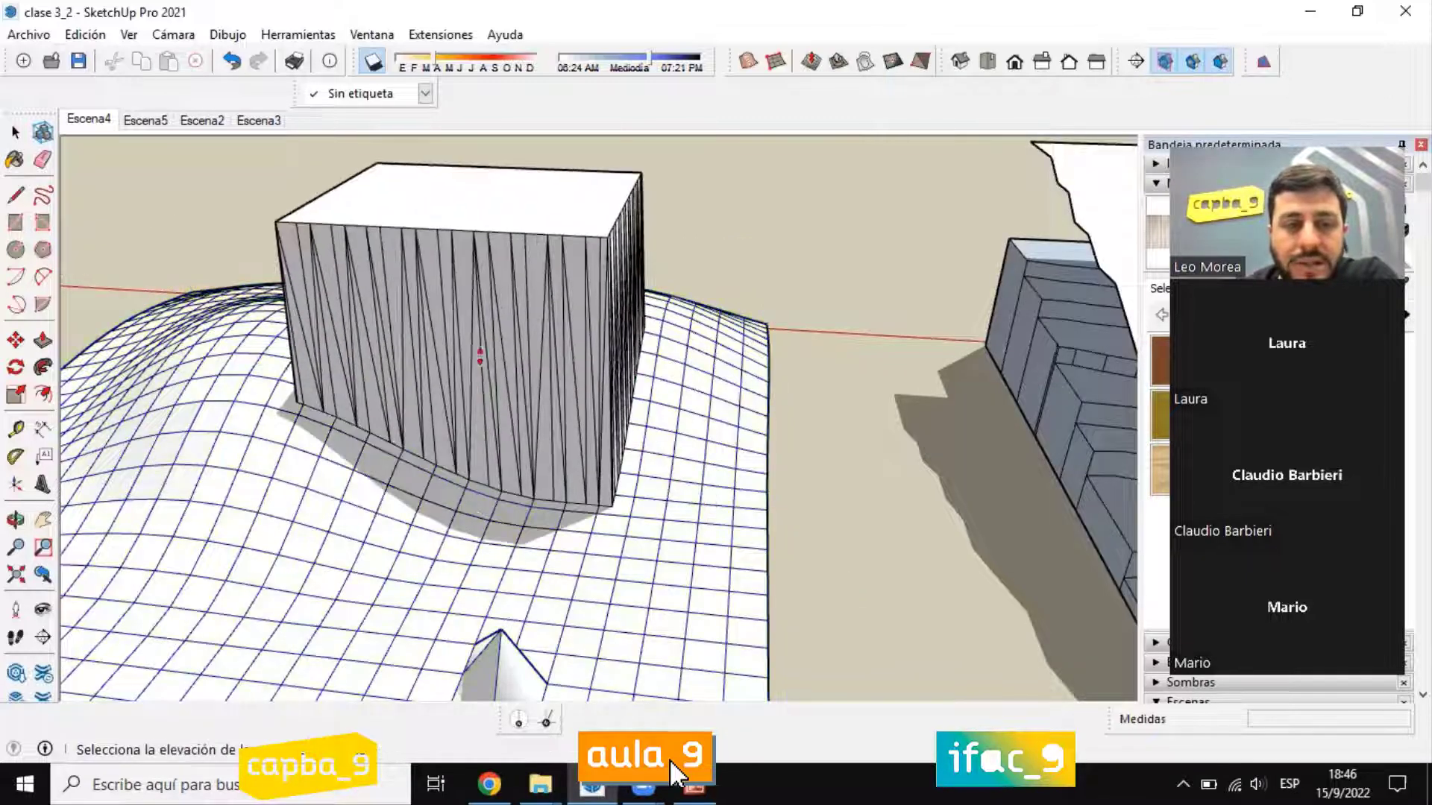
{"action": "left_click", "coordinate": [543, 556]}
{"action": "scroll", "coordinate": [547, 555], "scroll_direction": "up", "scroll_amount": 2}
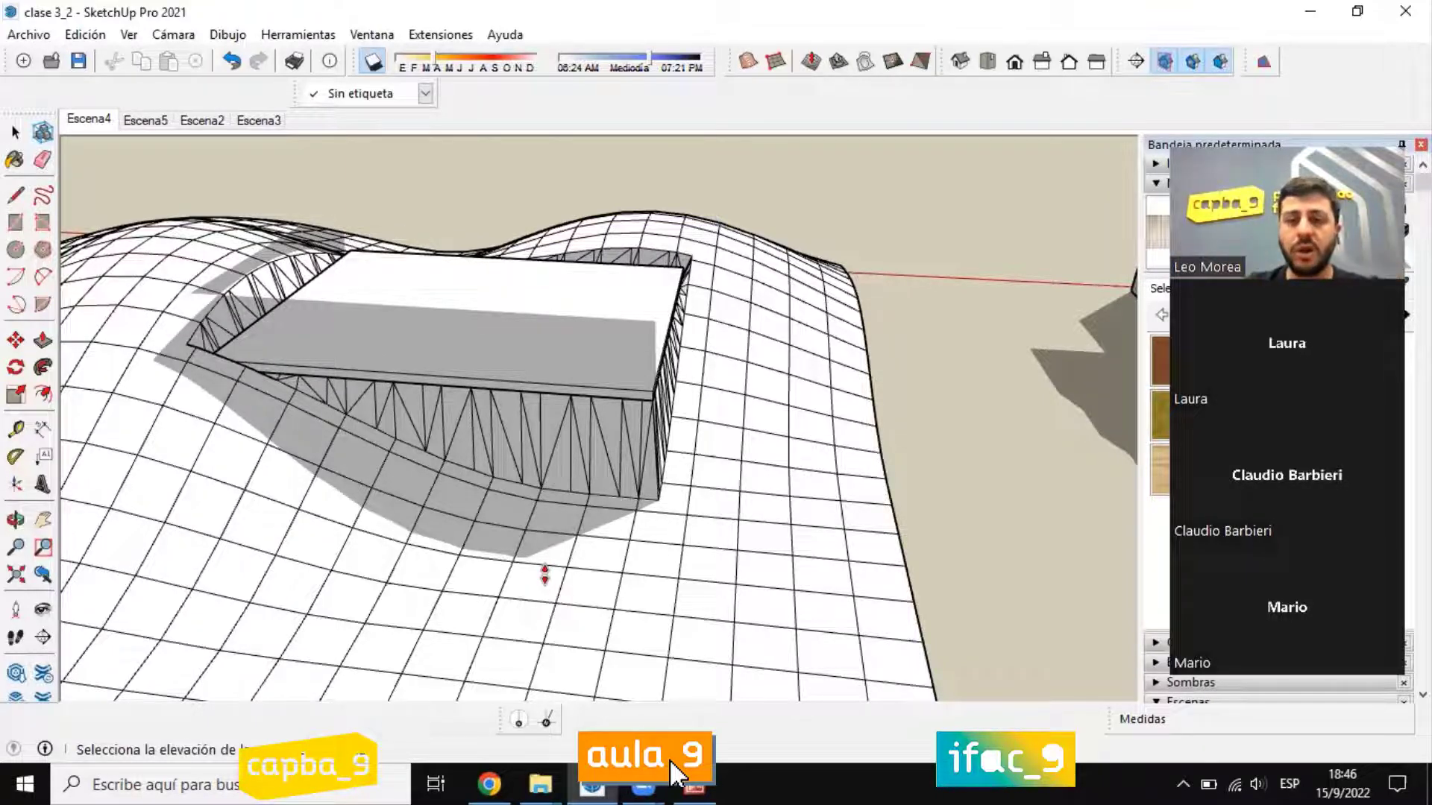
{"action": "scroll", "coordinate": [720, 551], "scroll_direction": "up", "scroll_amount": 2}
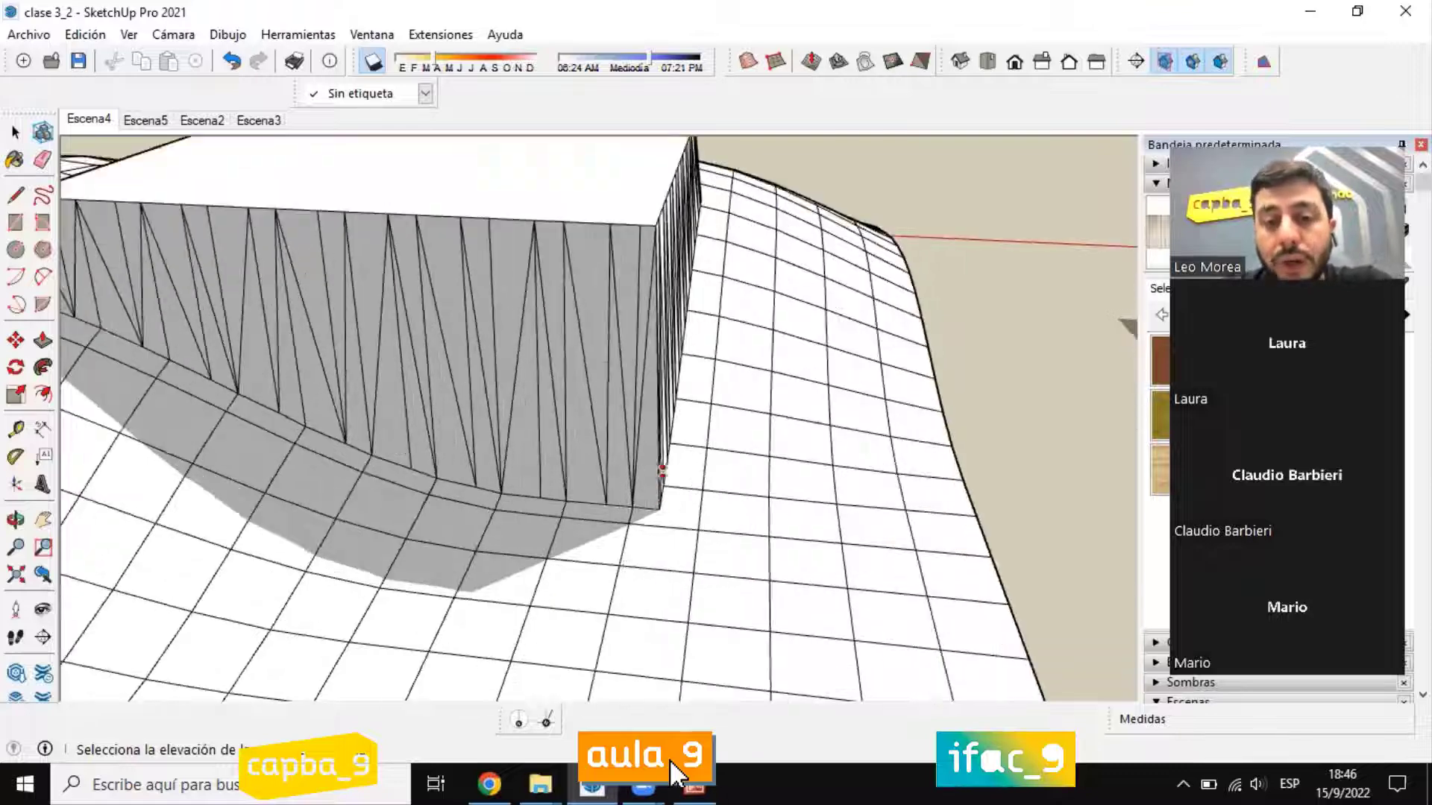
{"action": "middle_click_drag", "start_coordinate": [657, 580], "coordinate": [636, 467]}
{"action": "scroll", "coordinate": [636, 467], "scroll_direction": "down", "scroll_amount": 2}
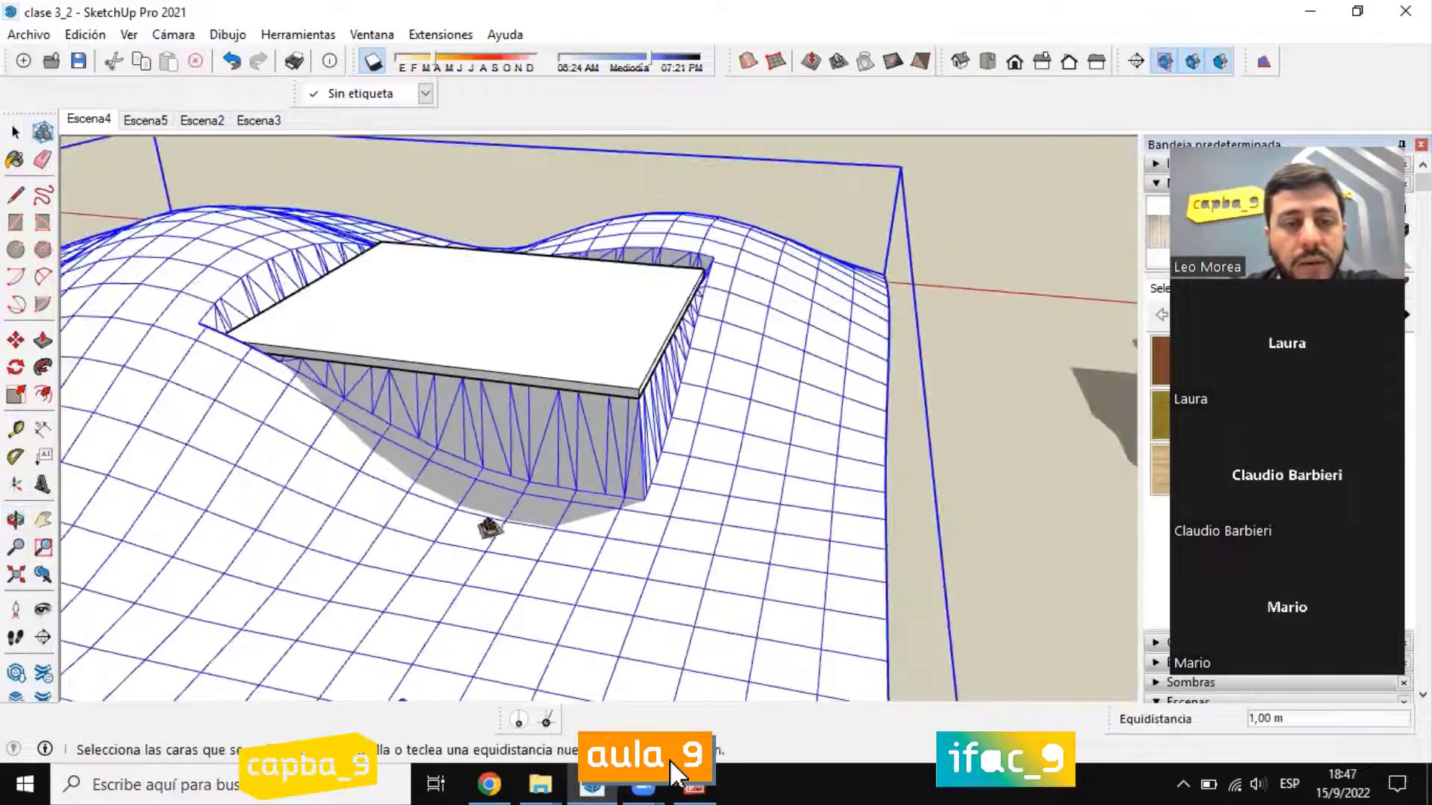
Step: Examine how the stamped platform cuts into the hills and fills the dip around the slab
{"action": "middle_click_drag", "start_coordinate": [486, 527], "coordinate": [336, 217]}
{"action": "scroll", "coordinate": [336, 216], "scroll_direction": "up", "scroll_amount": 3}
{"action": "scroll", "coordinate": [531, 256], "scroll_direction": "up", "scroll_amount": 2}
{"action": "middle_click_drag", "start_coordinate": [530, 256], "coordinate": [646, 179]}
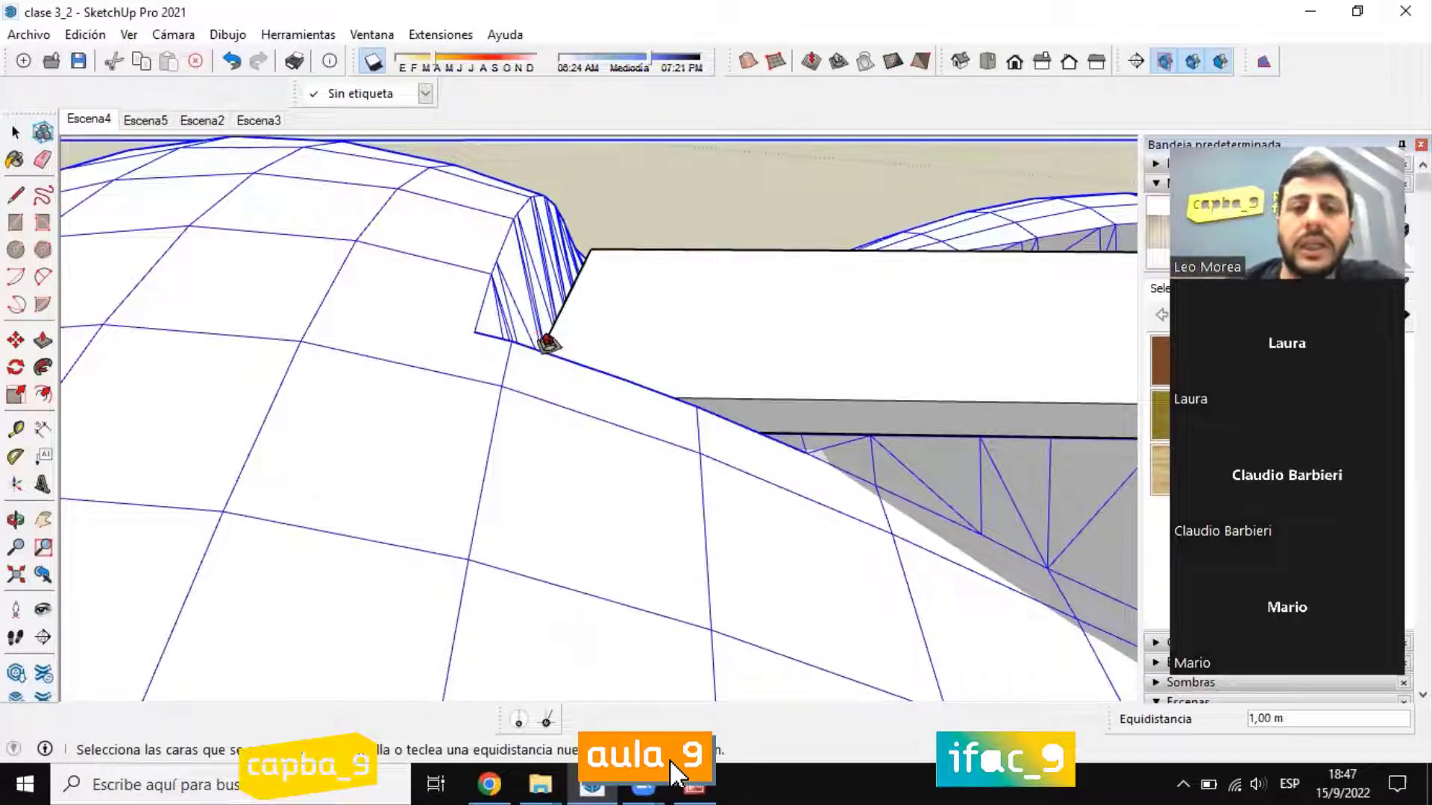
{"action": "middle_click_drag", "start_coordinate": [546, 340], "coordinate": [716, 386]}
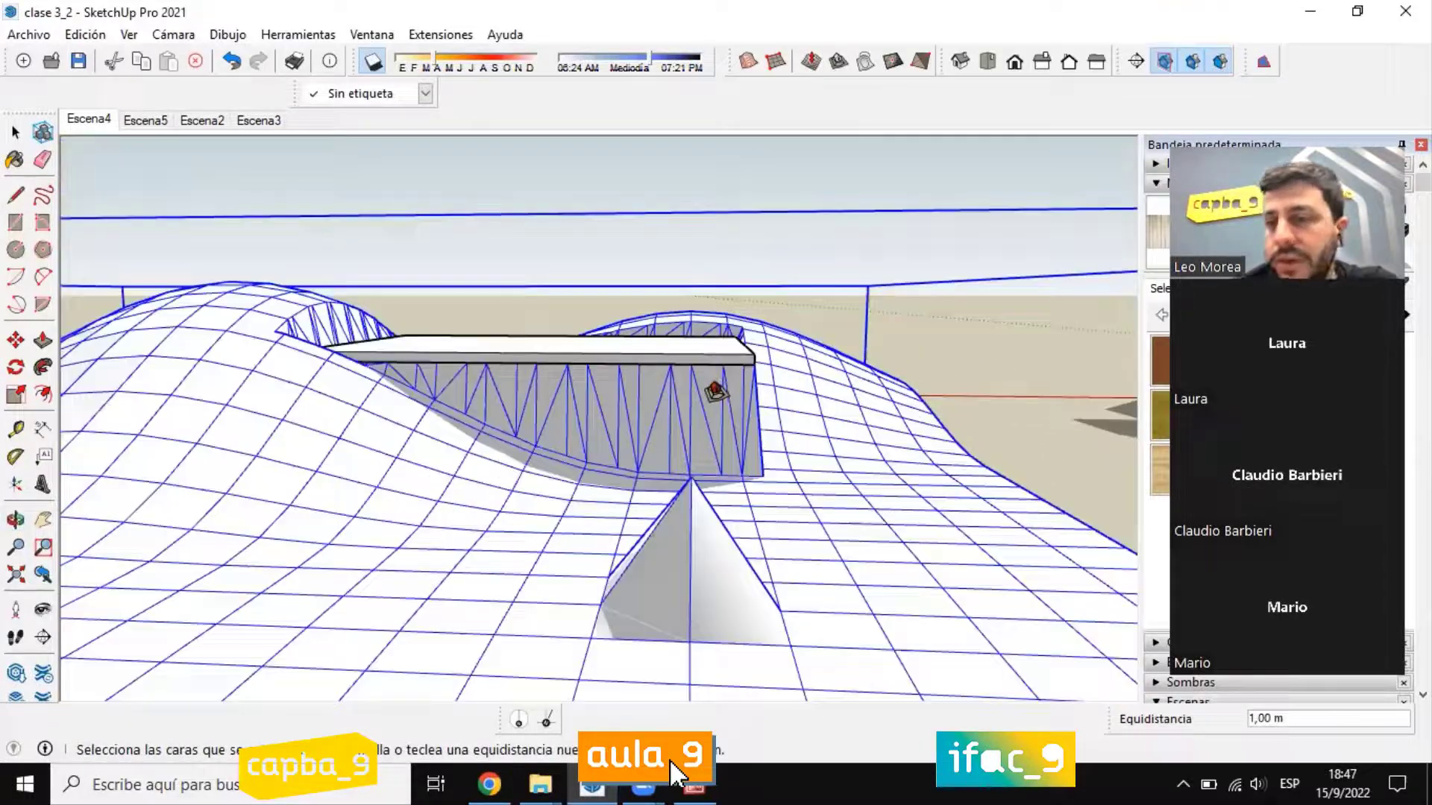
{"action": "middle_click_drag", "start_coordinate": [759, 343], "coordinate": [694, 440]}
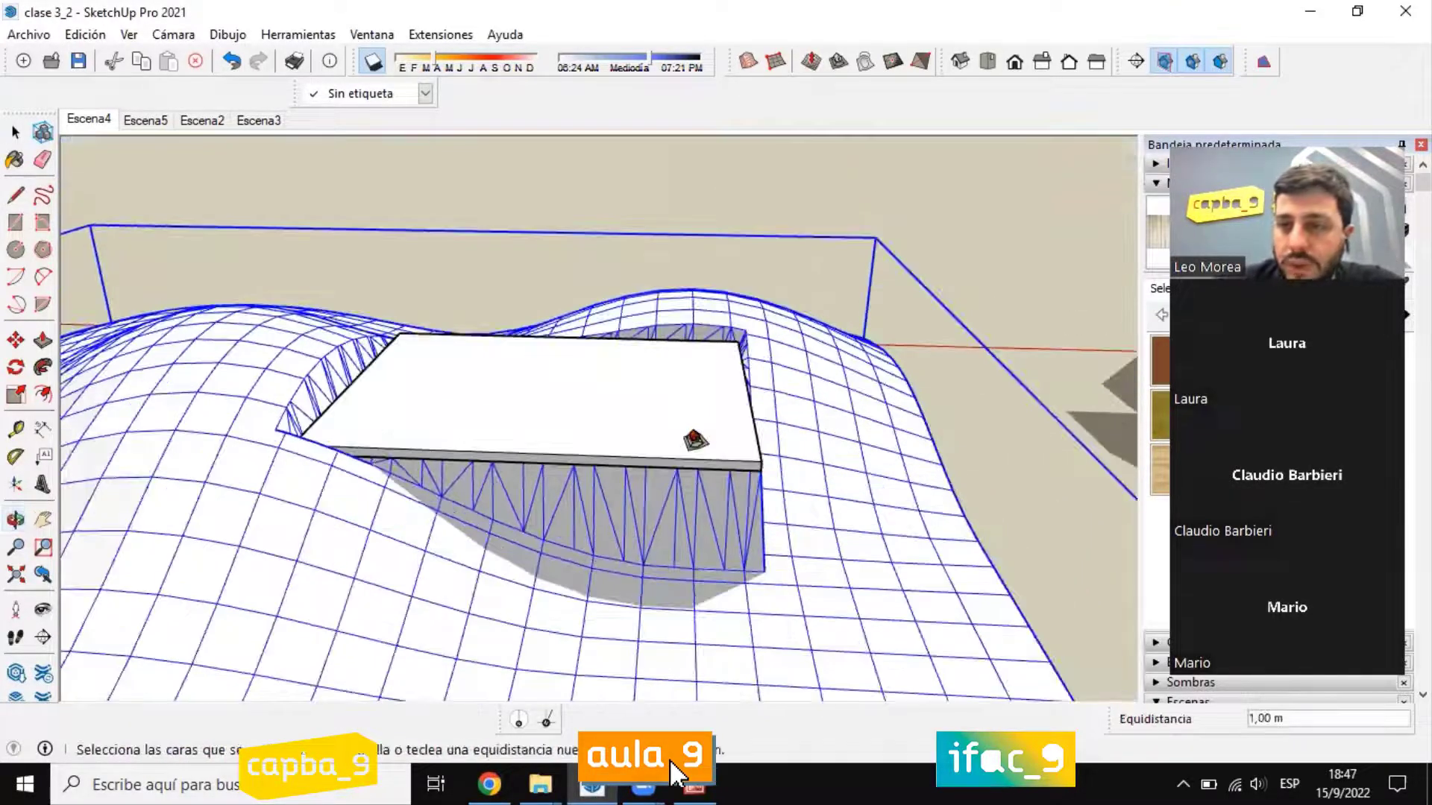
Step: Undo the 1 m stamp on the sculpted mesh
{"action": "key", "text": "ctrl+z"}
{"action": "key", "text": "ctrl+z"}
{"action": "key", "text": "space"}
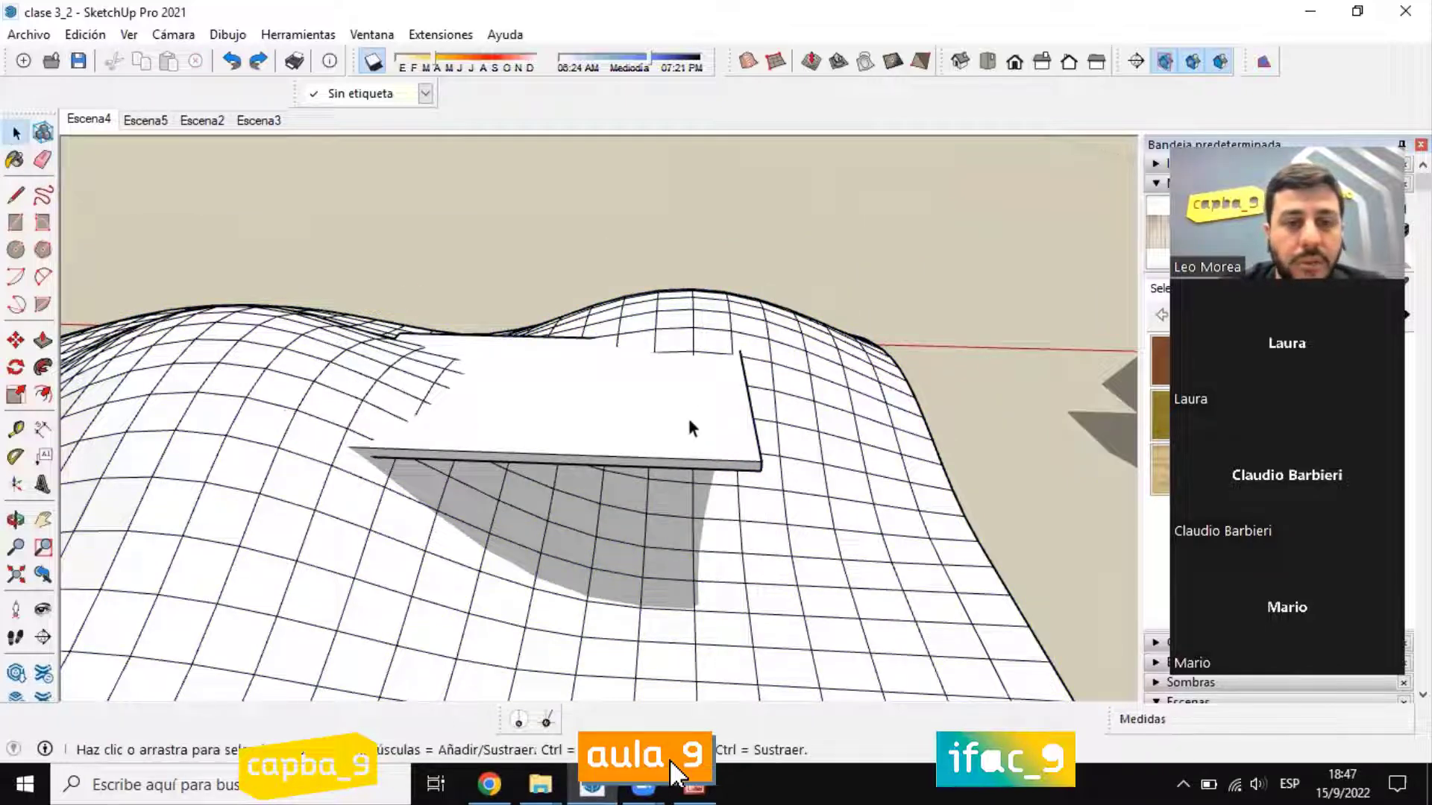
Step: Stamp the slab into the sculpted mesh with Estampar at a 10 m offset, setting the platform's height level with the slab's top
{"action": "left_click", "coordinate": [689, 427]}
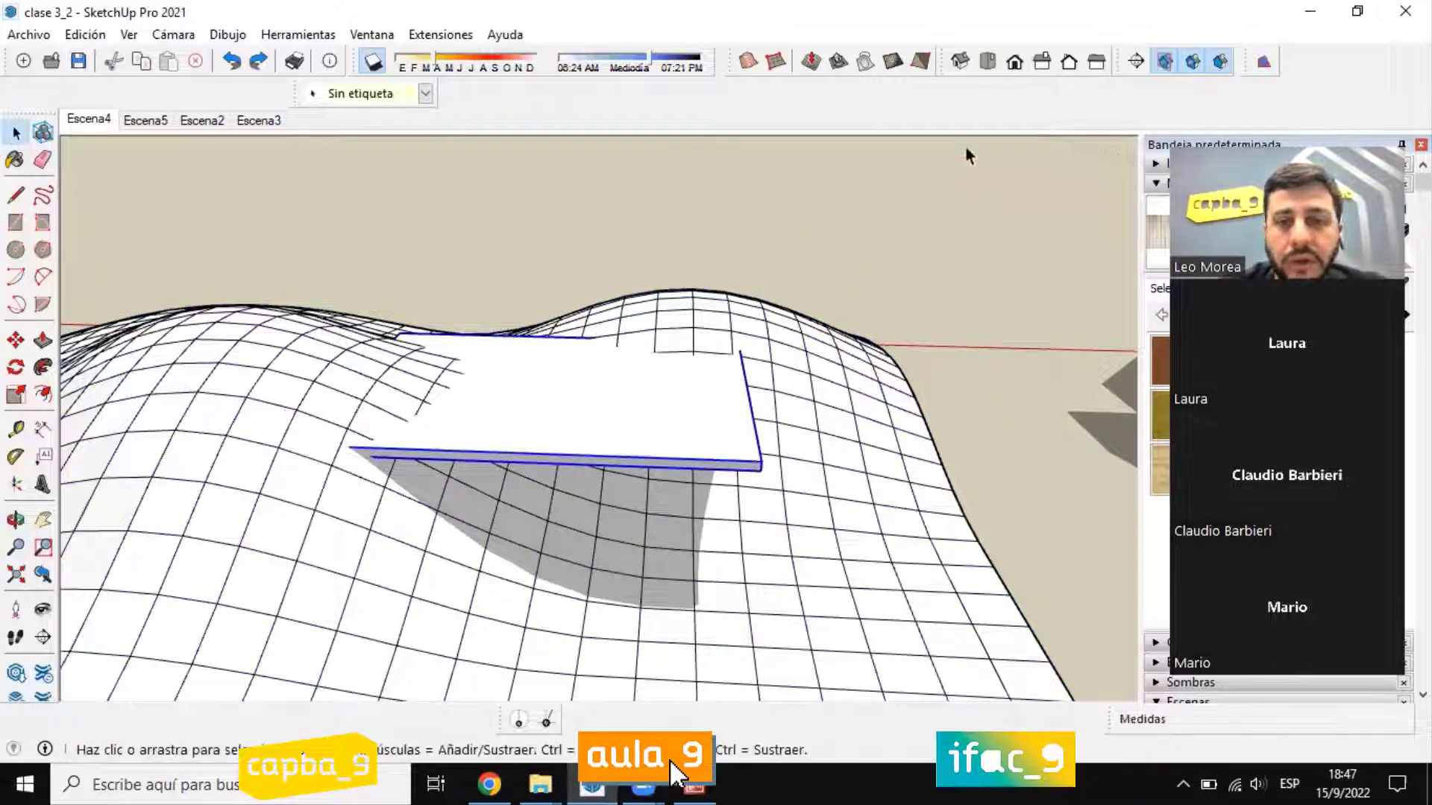
{"action": "left_click", "coordinate": [838, 63]}
{"action": "type", "text": "10"}
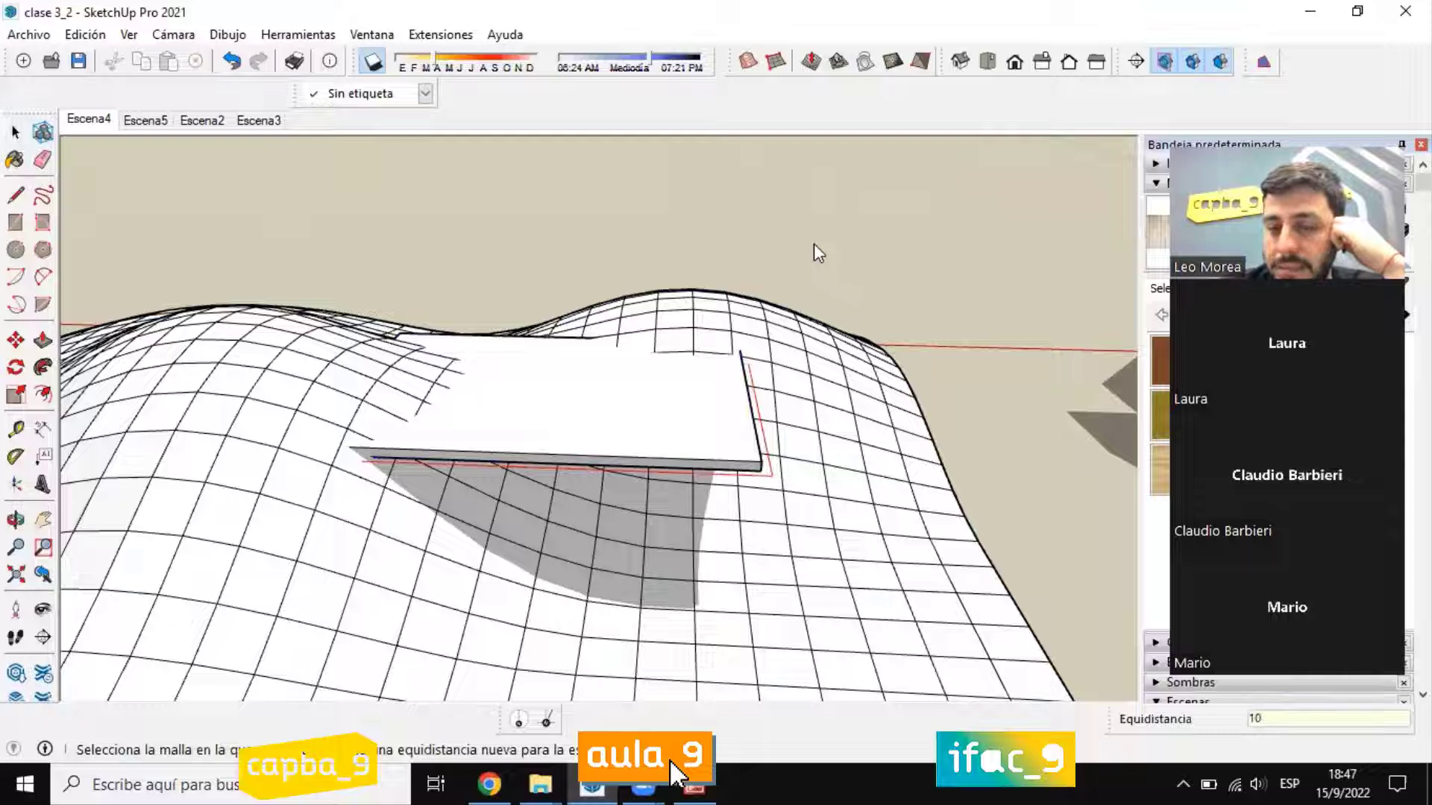
{"action": "key", "text": "space"}
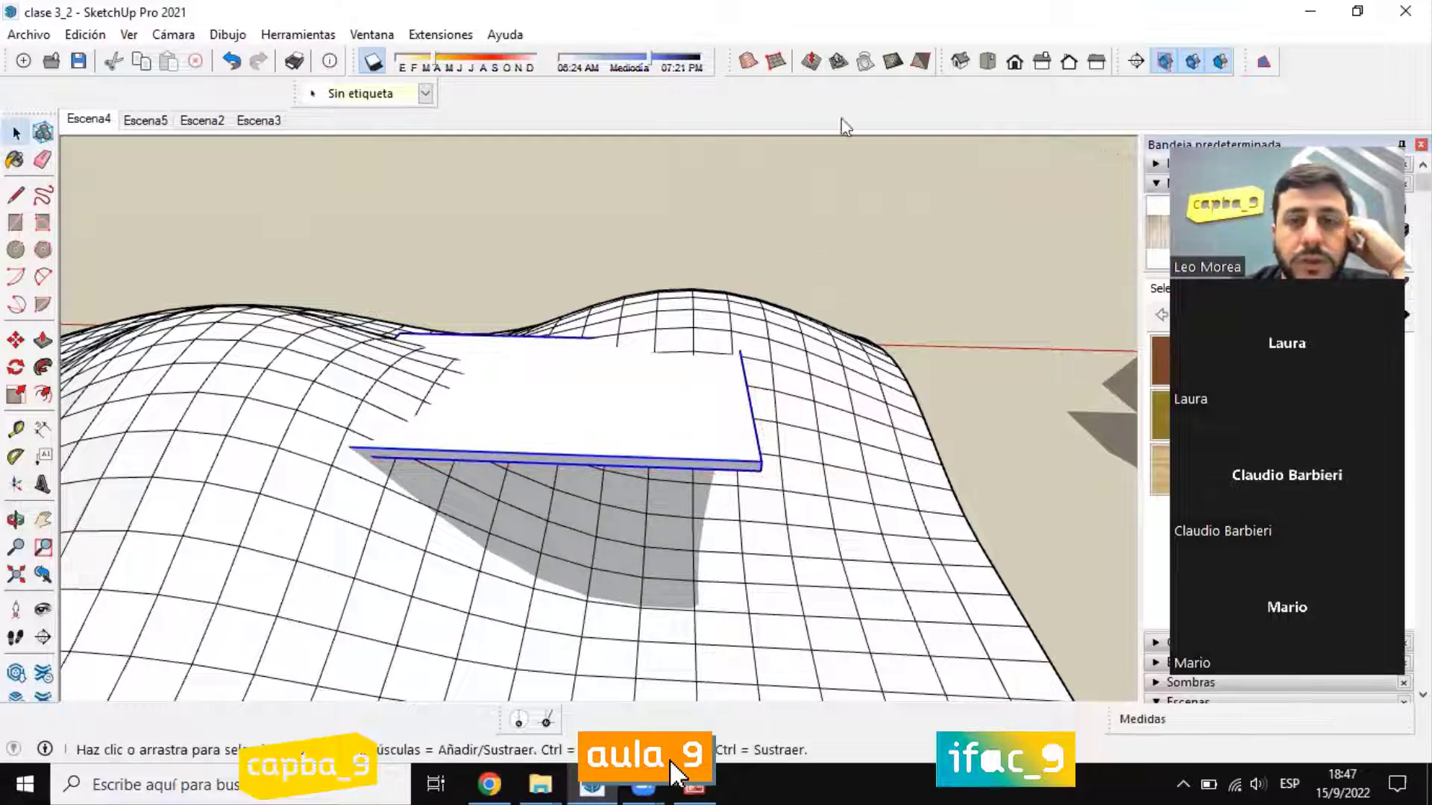
{"action": "left_click", "coordinate": [837, 62]}
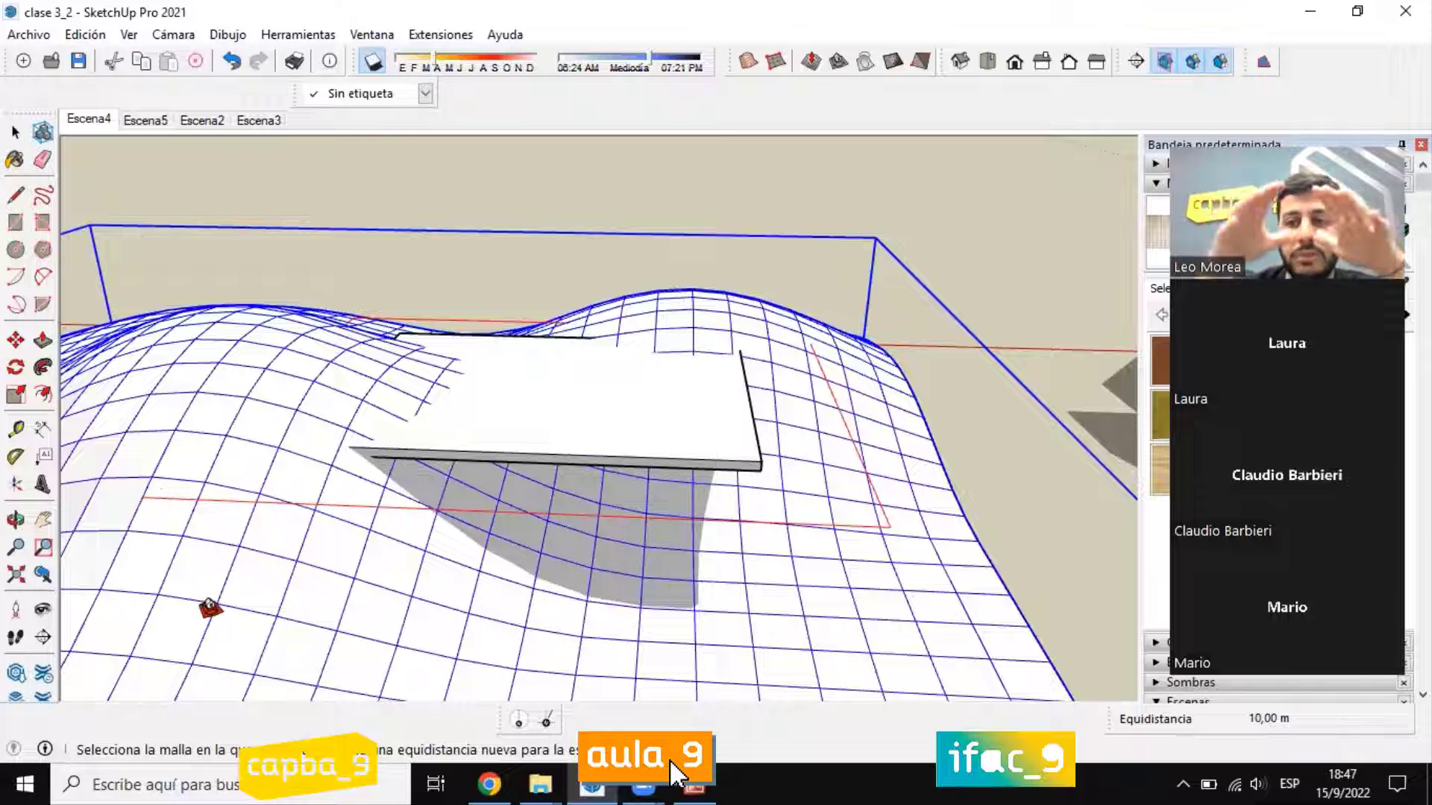
{"action": "left_click", "coordinate": [585, 597]}
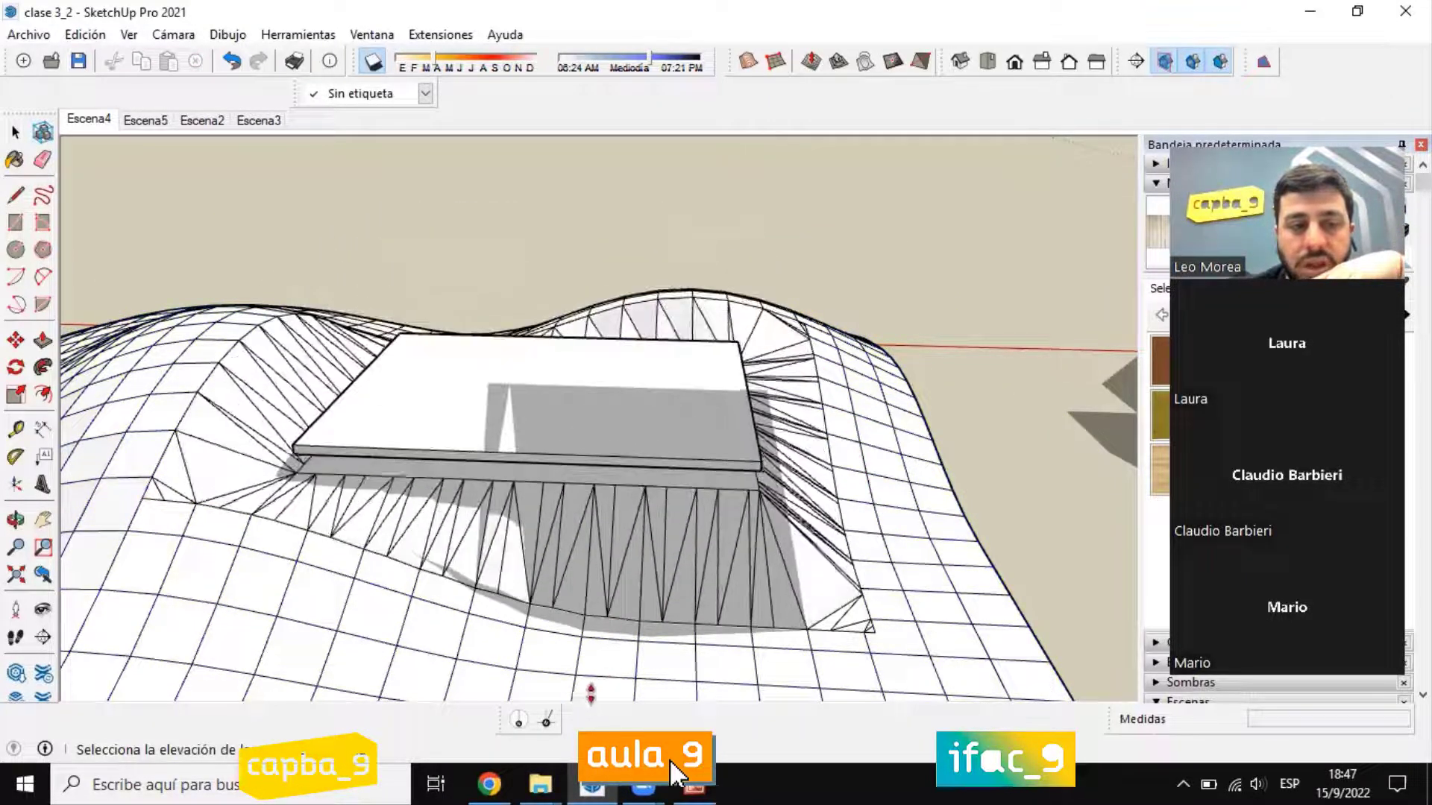
{"action": "left_click", "coordinate": [583, 673]}
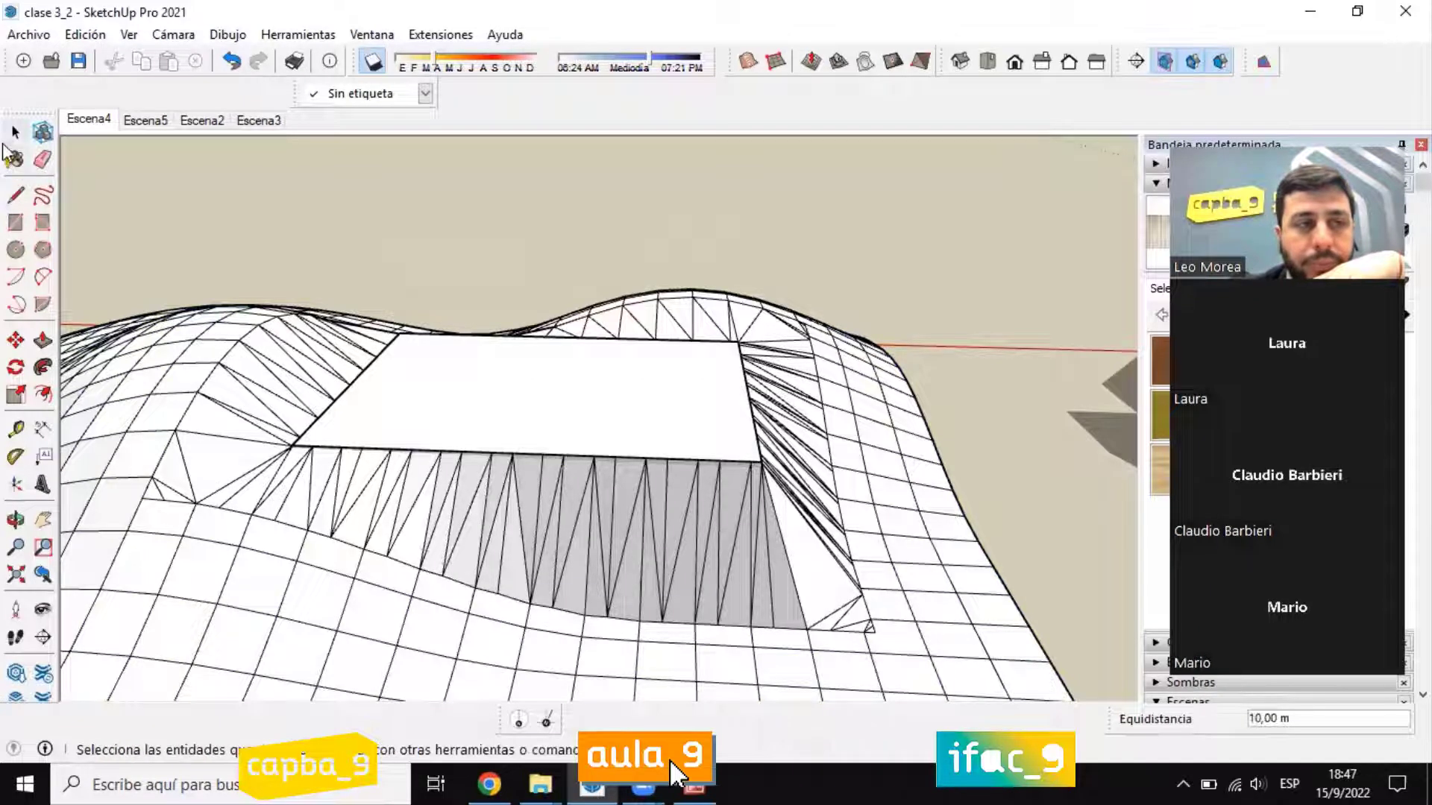
Step: Turn off the display of edges (Aristas) in the edge style
{"action": "middle_click_drag", "start_coordinate": [758, 470], "coordinate": [830, 475]}
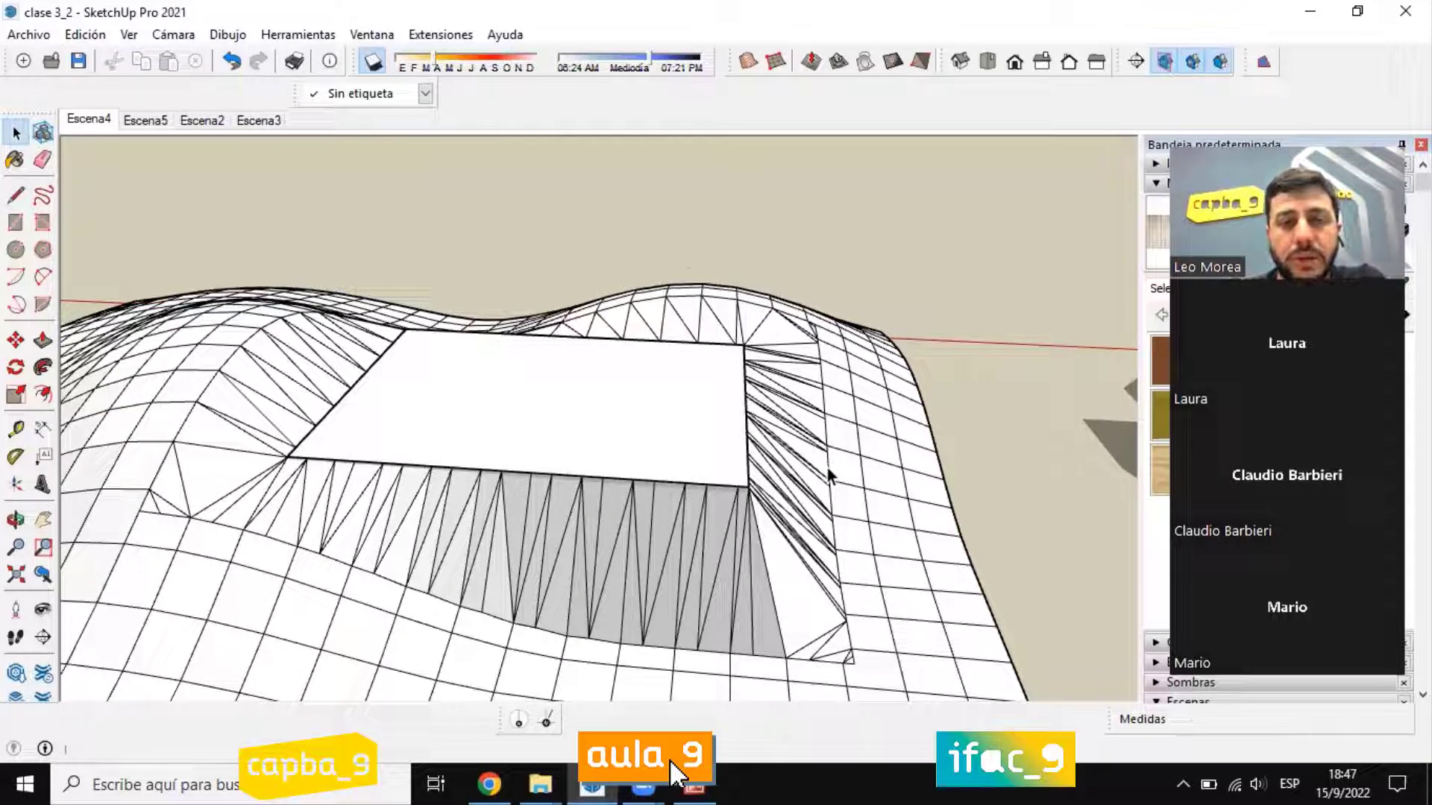
{"action": "middle_click_drag", "start_coordinate": [648, 393], "coordinate": [652, 403]}
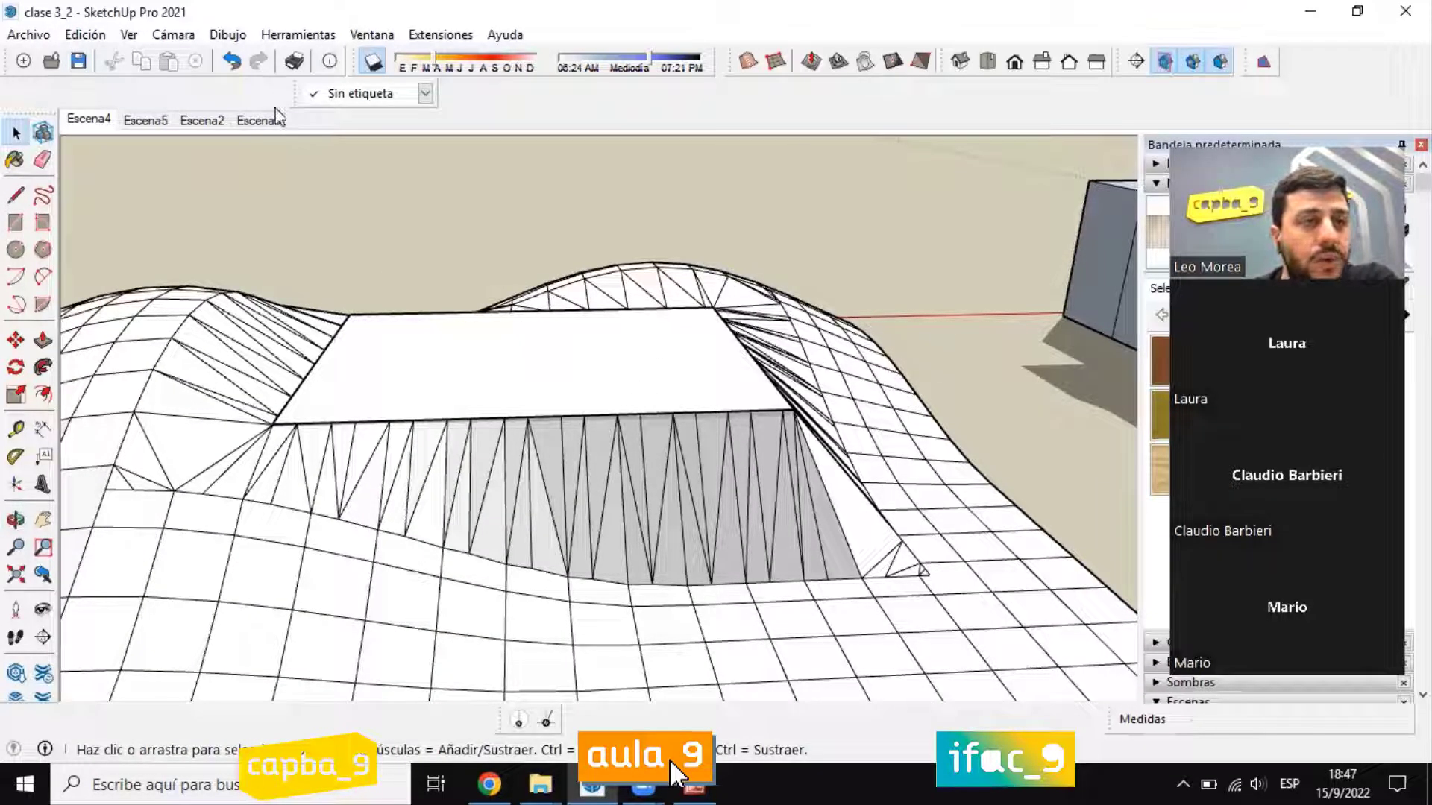
{"action": "key", "text": "alt+v"}
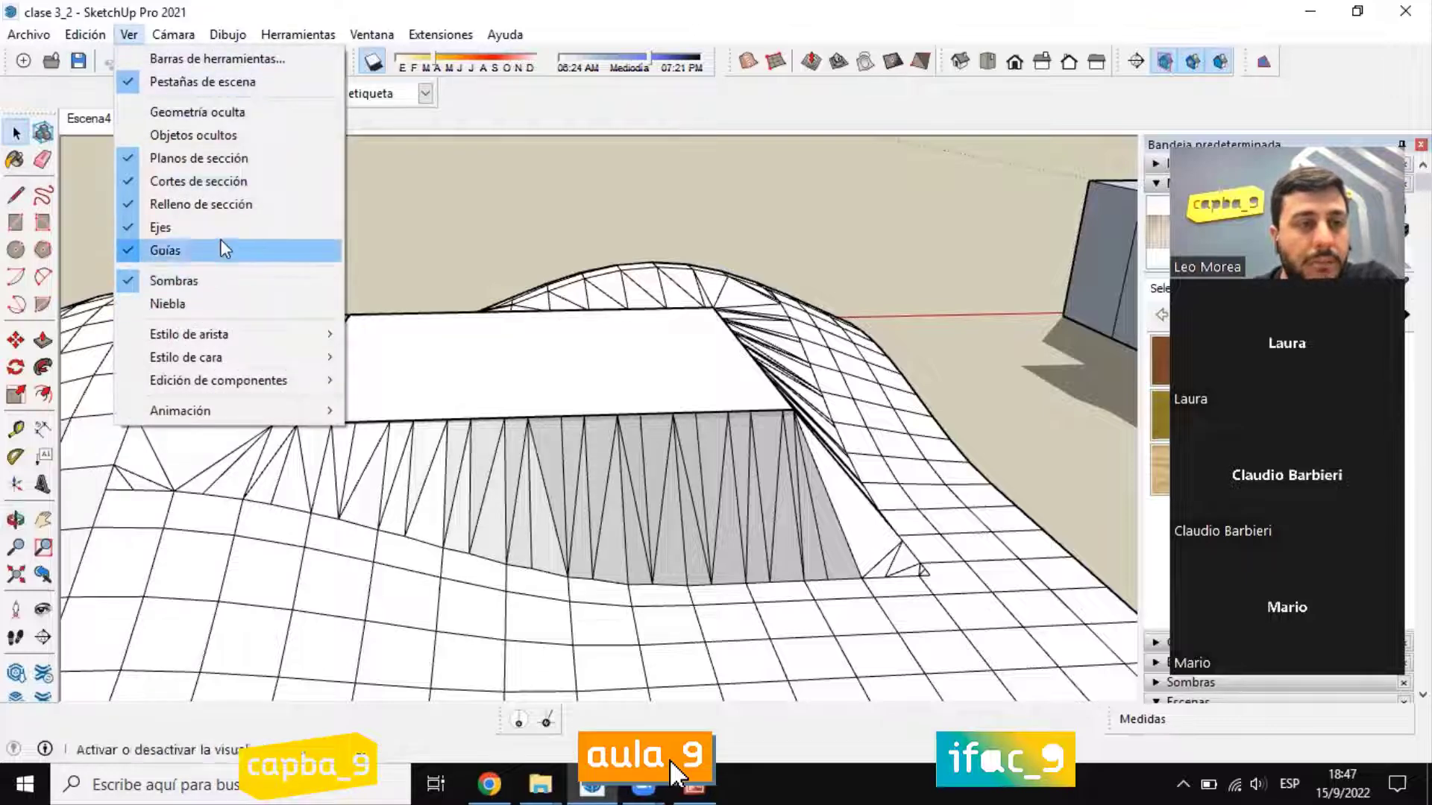
{"action": "mouse_move", "coordinate": [214, 340]}
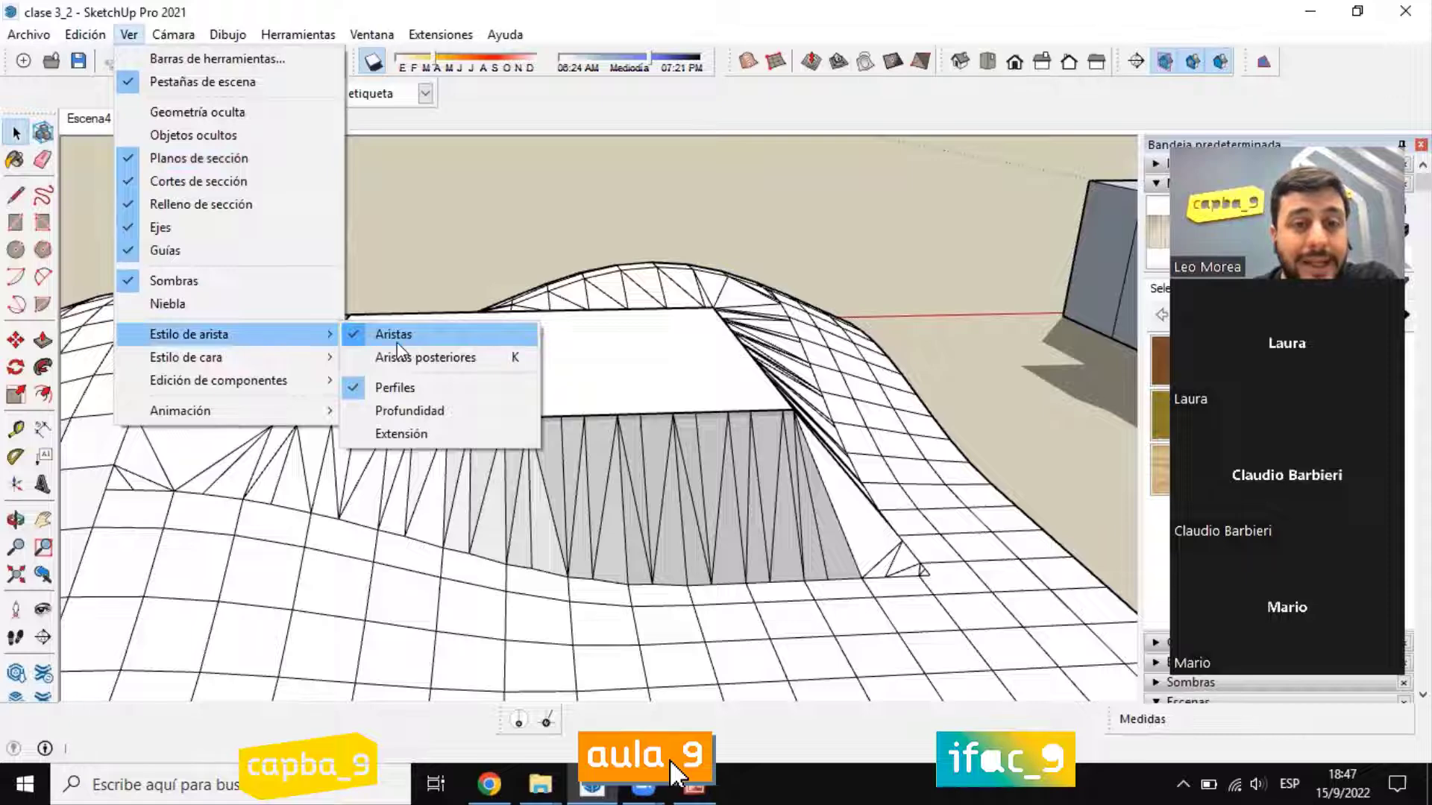
{"action": "left_click", "coordinate": [396, 341]}
Step: Turn the display of edges (Aristas) on and off again to compare both looks of the stamped terrain
{"action": "middle_click_drag", "start_coordinate": [585, 390], "coordinate": [695, 374]}
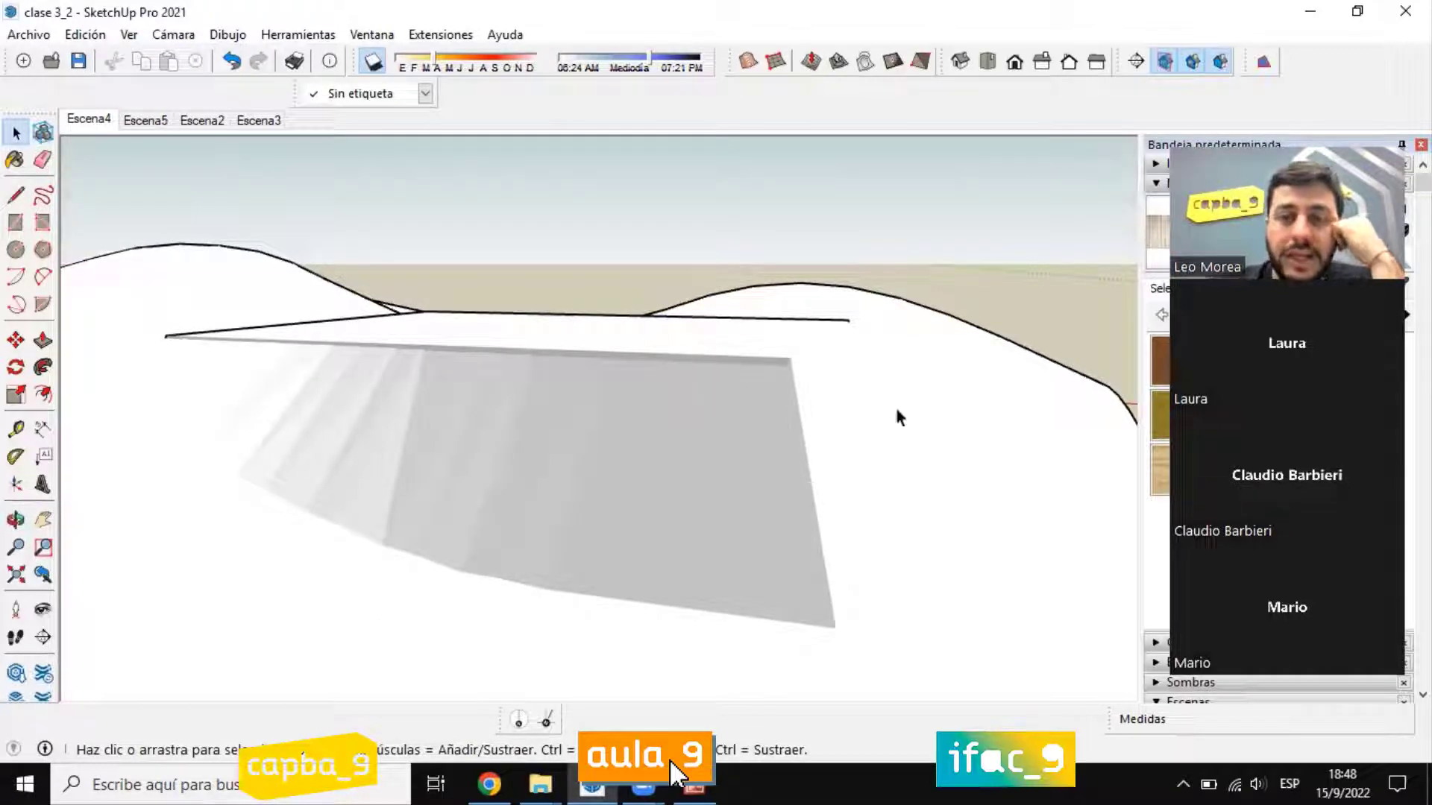
{"action": "middle_click_drag", "start_coordinate": [857, 454], "coordinate": [716, 373]}
{"action": "left_click", "coordinate": [129, 34]}
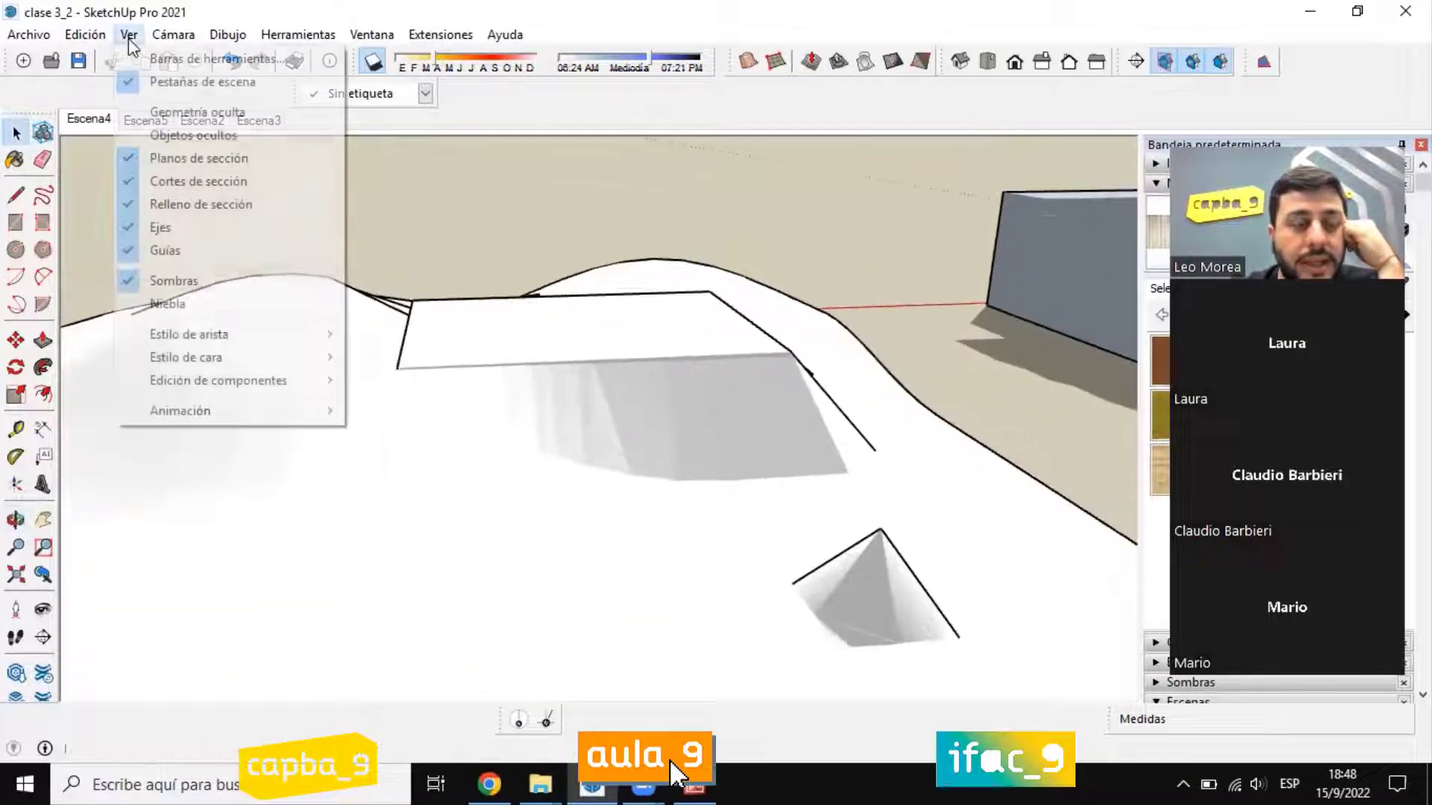
{"action": "mouse_move", "coordinate": [224, 342]}
{"action": "left_click", "coordinate": [377, 335]}
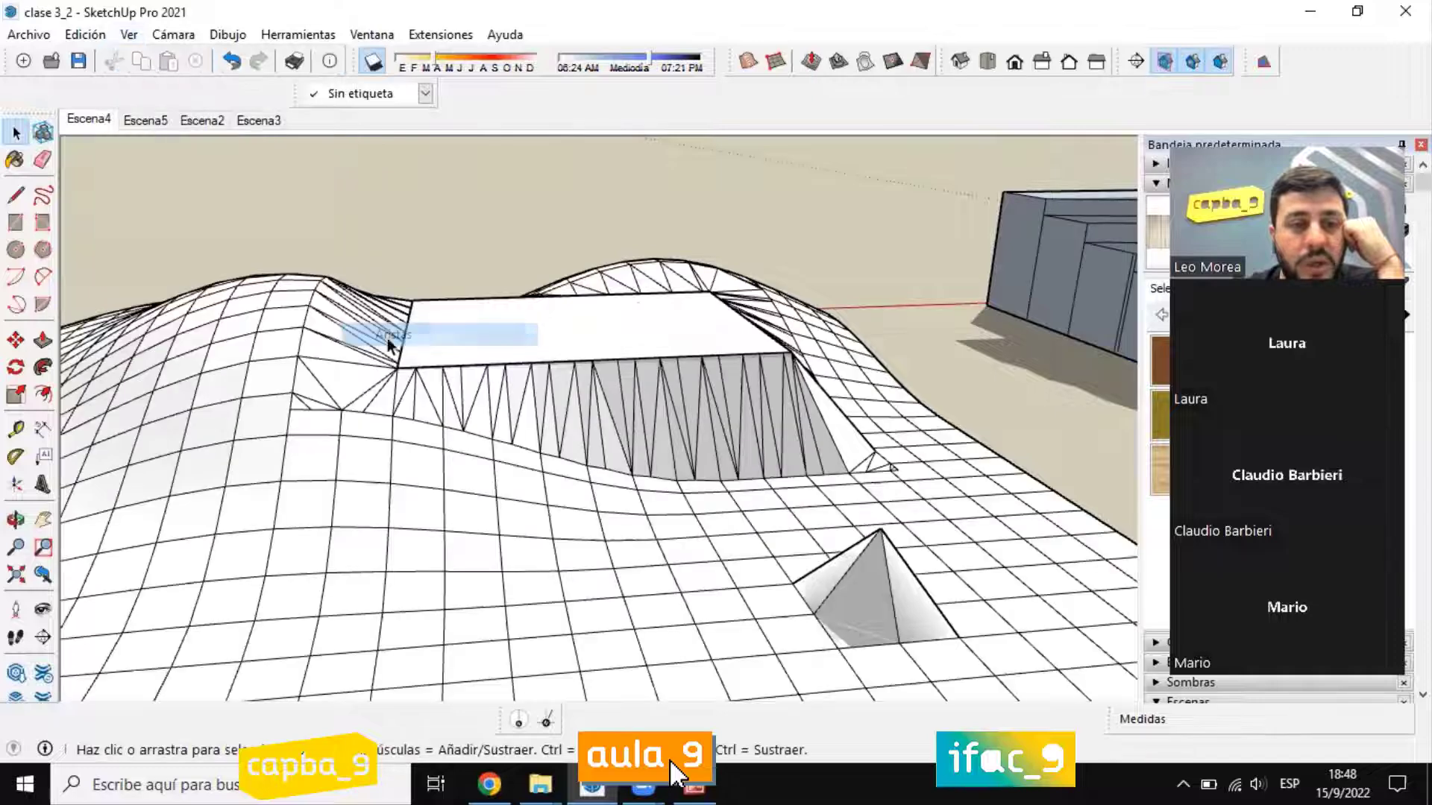
{"action": "left_click", "coordinate": [128, 35]}
{"action": "mouse_move", "coordinate": [224, 332]}
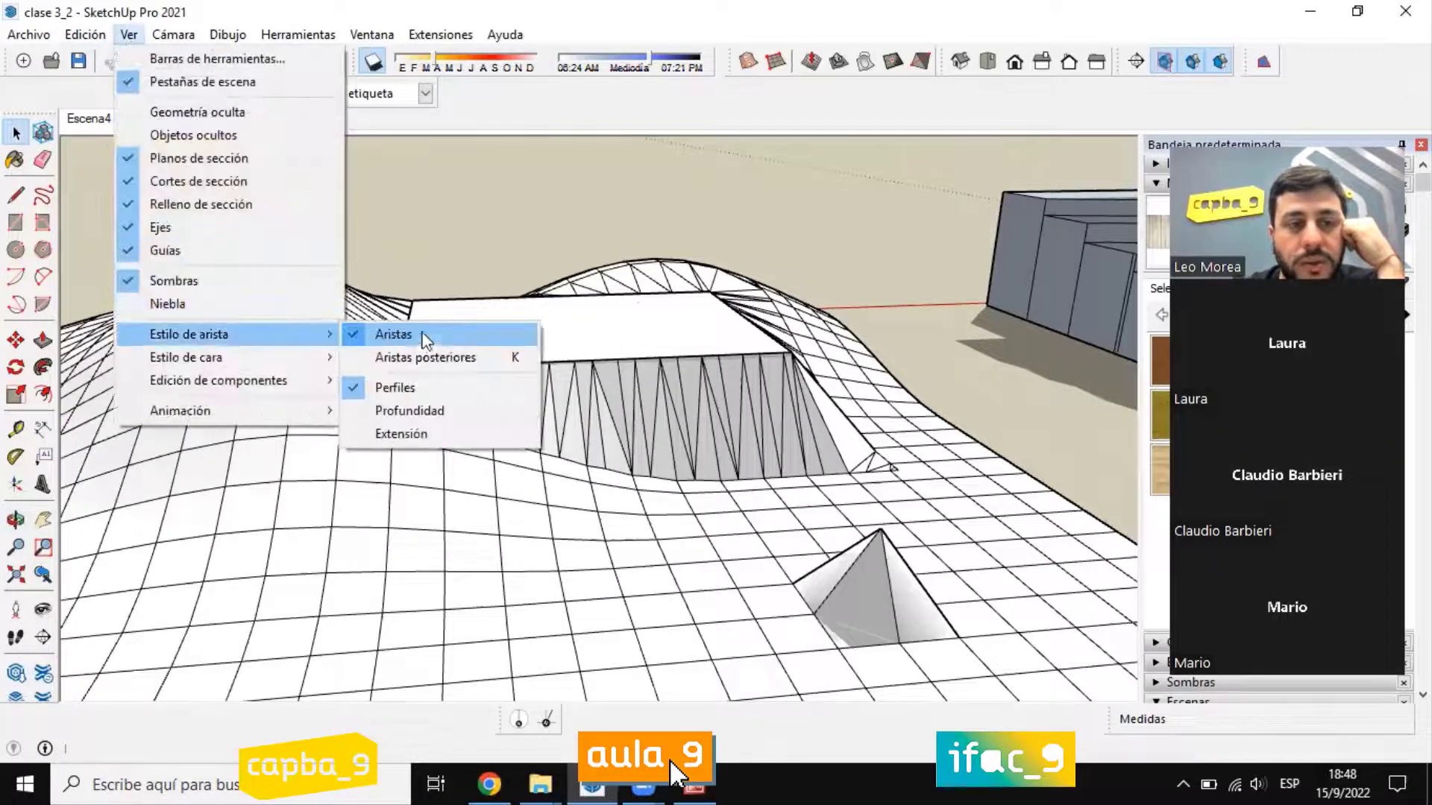
{"action": "left_click", "coordinate": [415, 333]}
Step: Paint the terrain mesh with the Césped verde oscuro material from the Jardinería, Vallas y vegetación collection
{"action": "middle_click_drag", "start_coordinate": [522, 403], "coordinate": [615, 429]}
{"action": "scroll", "coordinate": [748, 440], "scroll_direction": "up", "scroll_amount": 3}
{"action": "middle_click_drag", "start_coordinate": [748, 441], "coordinate": [822, 403]}
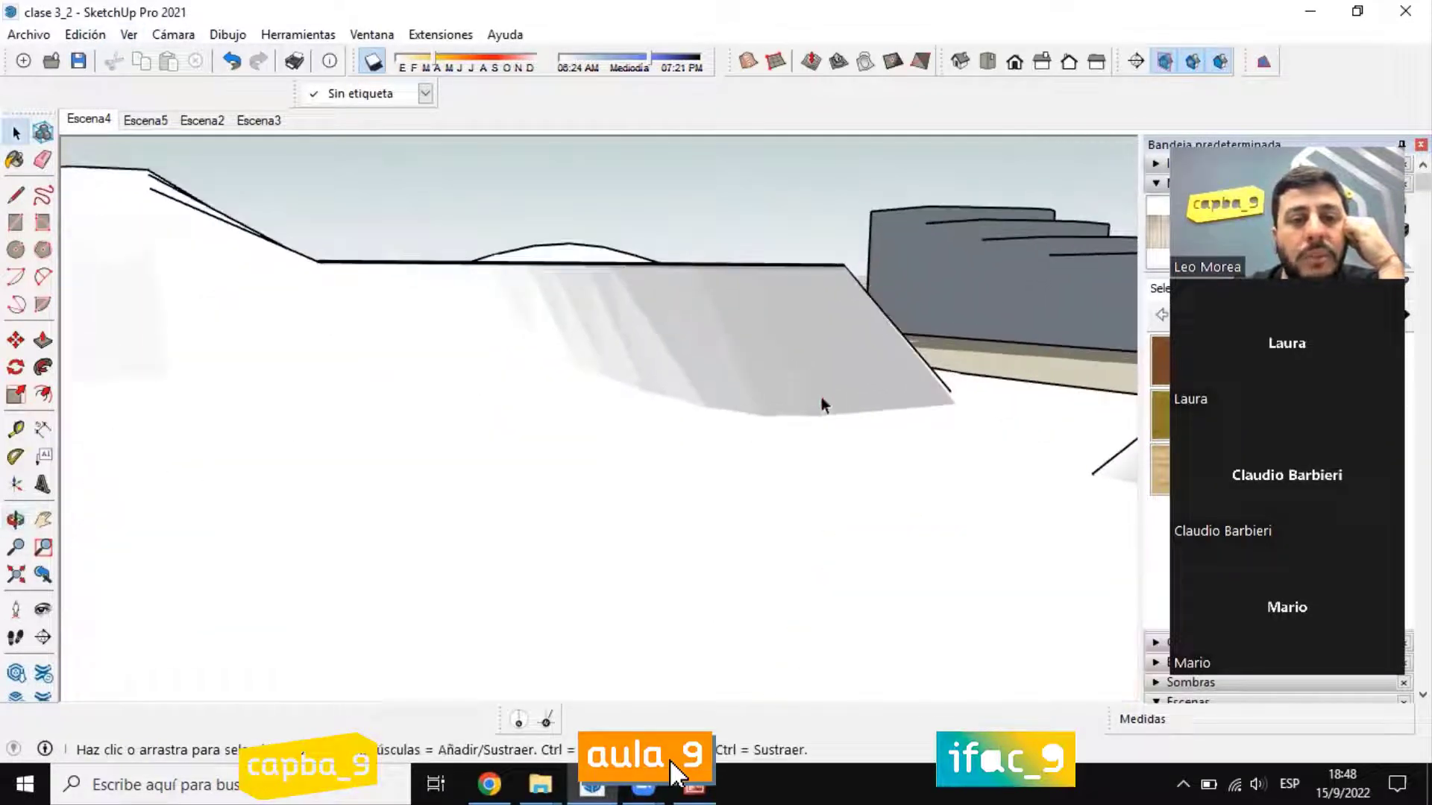
{"action": "scroll", "coordinate": [641, 269], "scroll_direction": "down", "scroll_amount": 5}
{"action": "middle_click_drag", "start_coordinate": [589, 466], "coordinate": [544, 495]}
{"action": "scroll", "coordinate": [543, 495], "scroll_direction": "up", "scroll_amount": 2}
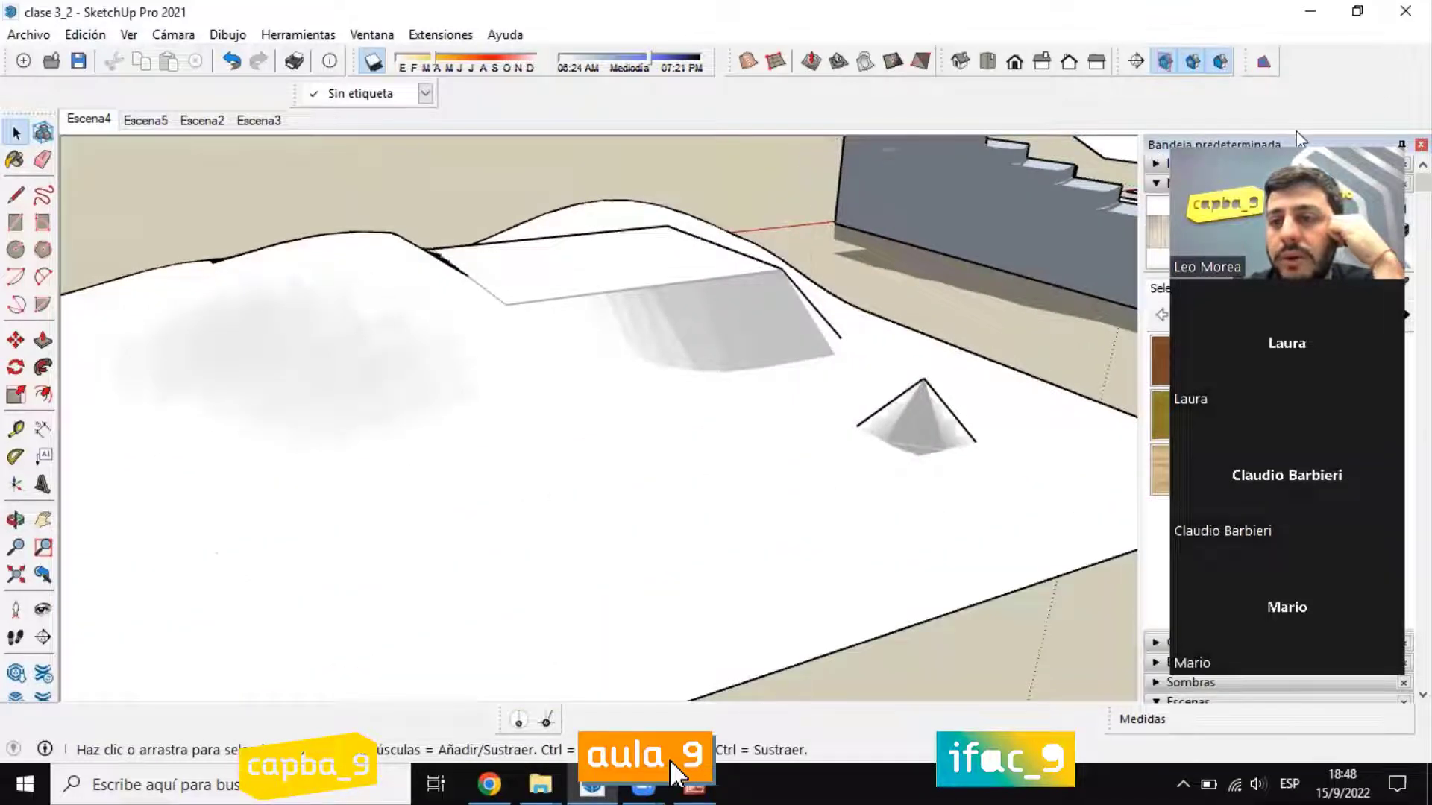
{"action": "left_click", "coordinate": [1306, 319]}
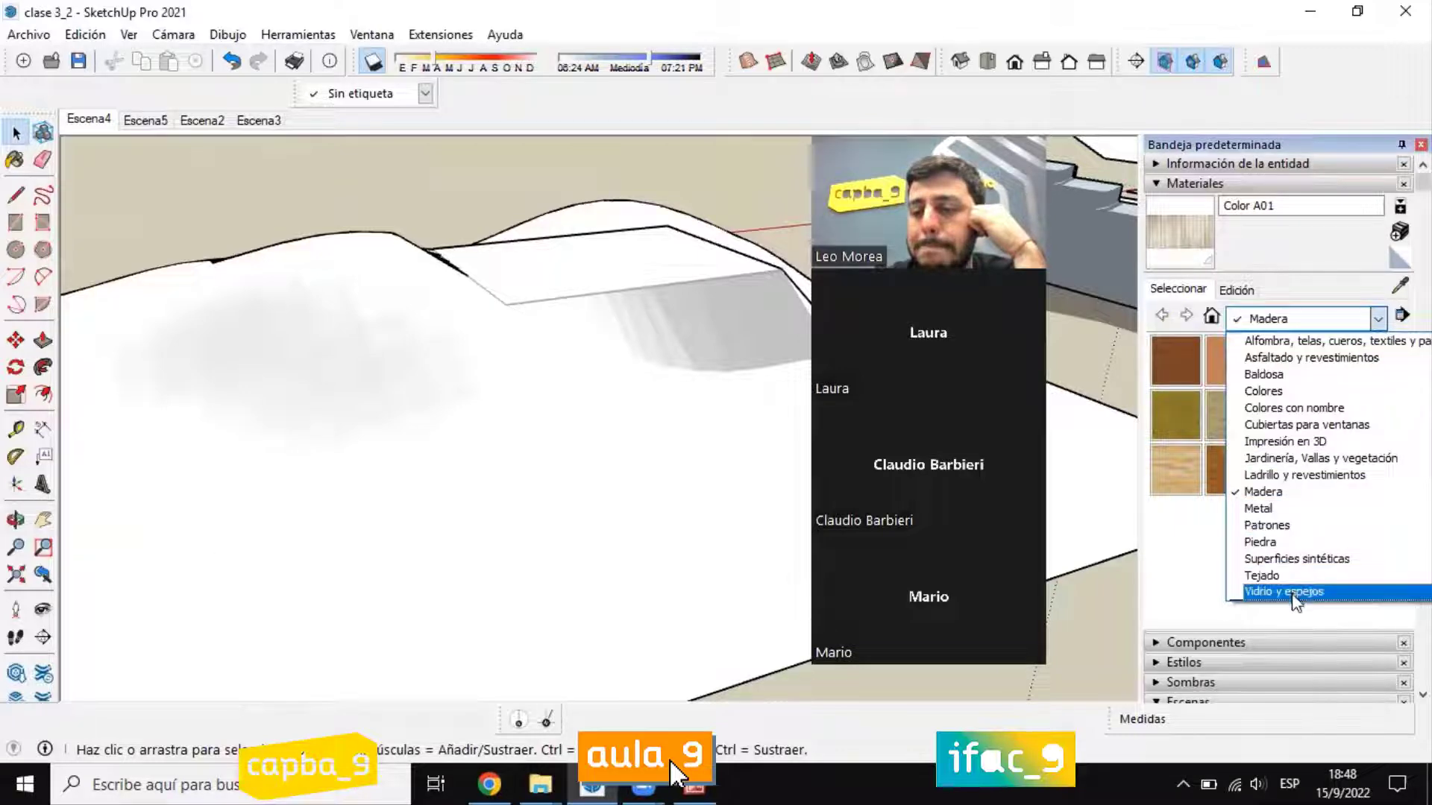
{"action": "left_click", "coordinate": [1324, 459]}
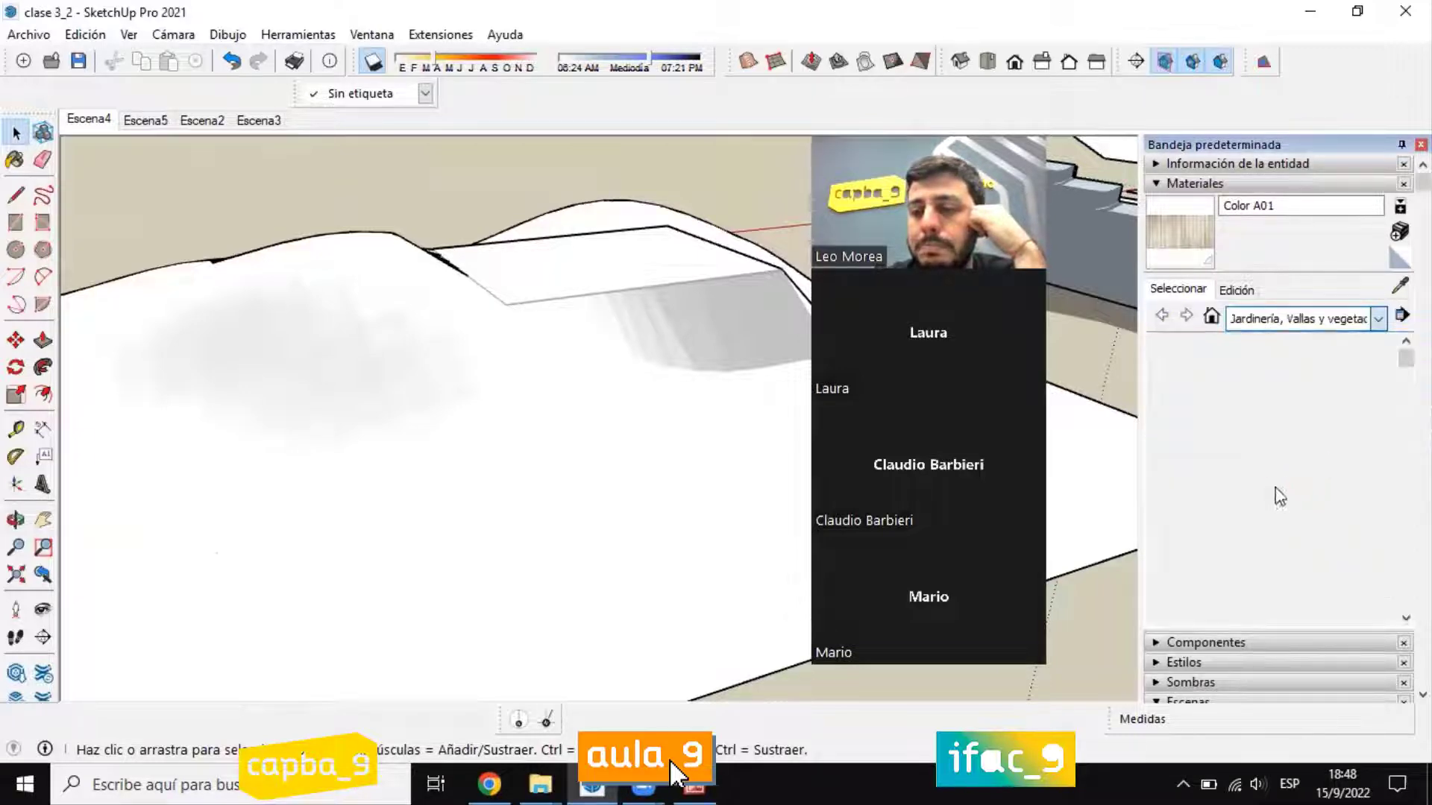
{"action": "left_click", "coordinate": [1229, 522]}
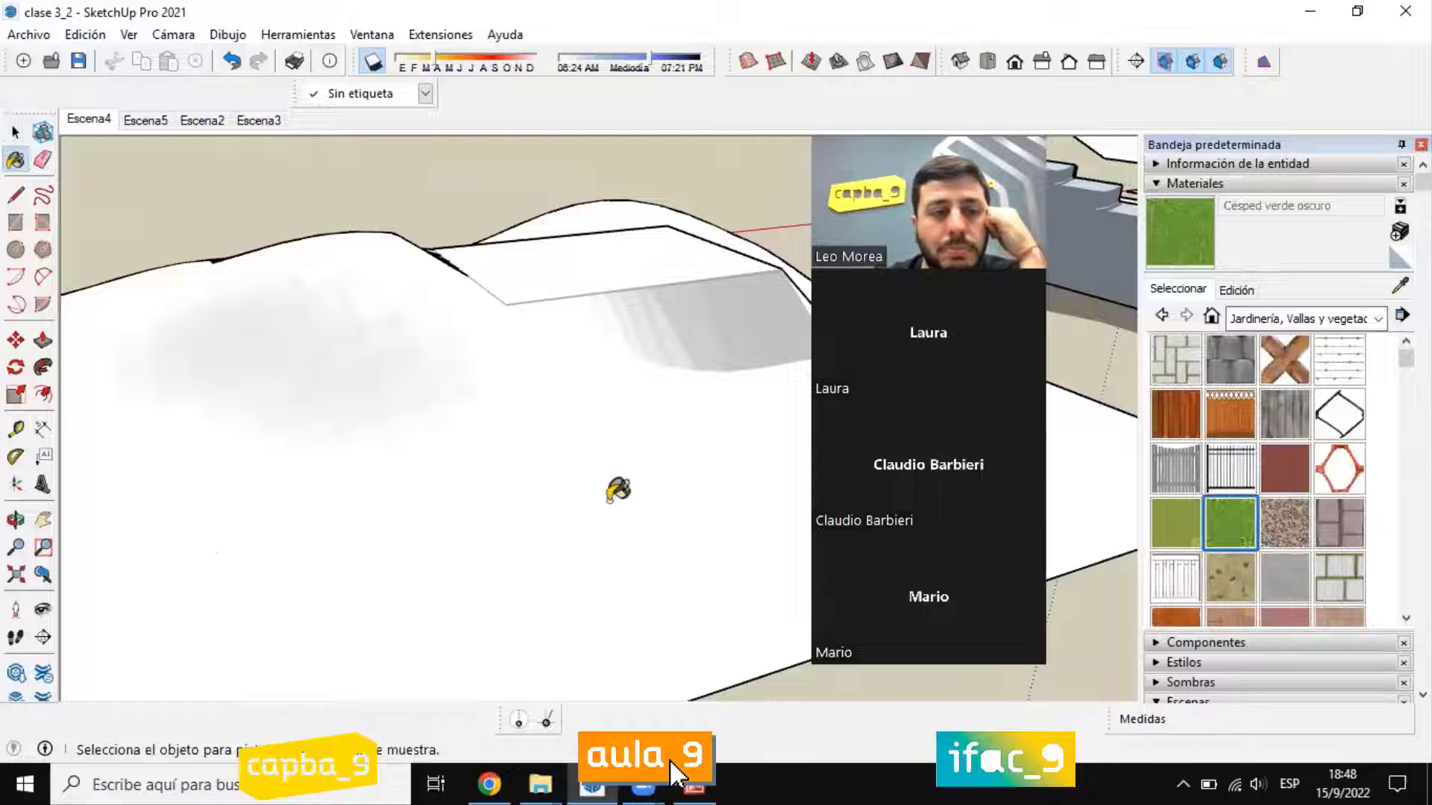
{"action": "left_click", "coordinate": [618, 490]}
{"action": "key", "text": "space"}
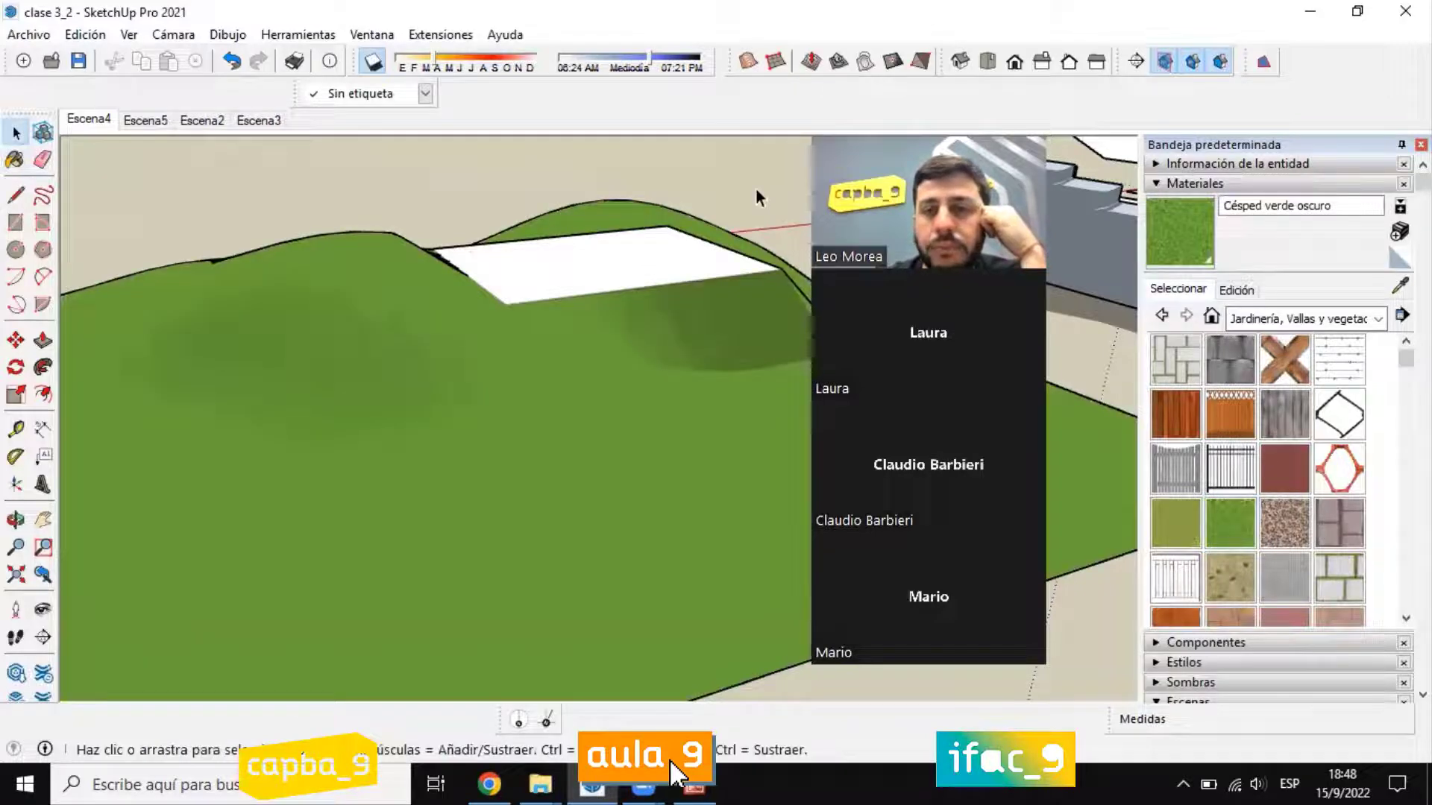
Step: Turn on the display of edges (Aristas) in the edge style for the grass-covered terrain
{"action": "middle_click_drag", "start_coordinate": [241, 212], "coordinate": [1014, 407]}
{"action": "scroll", "coordinate": [709, 233], "scroll_direction": "down", "scroll_amount": 5}
{"action": "middle_click_drag", "start_coordinate": [709, 233], "coordinate": [420, 245]}
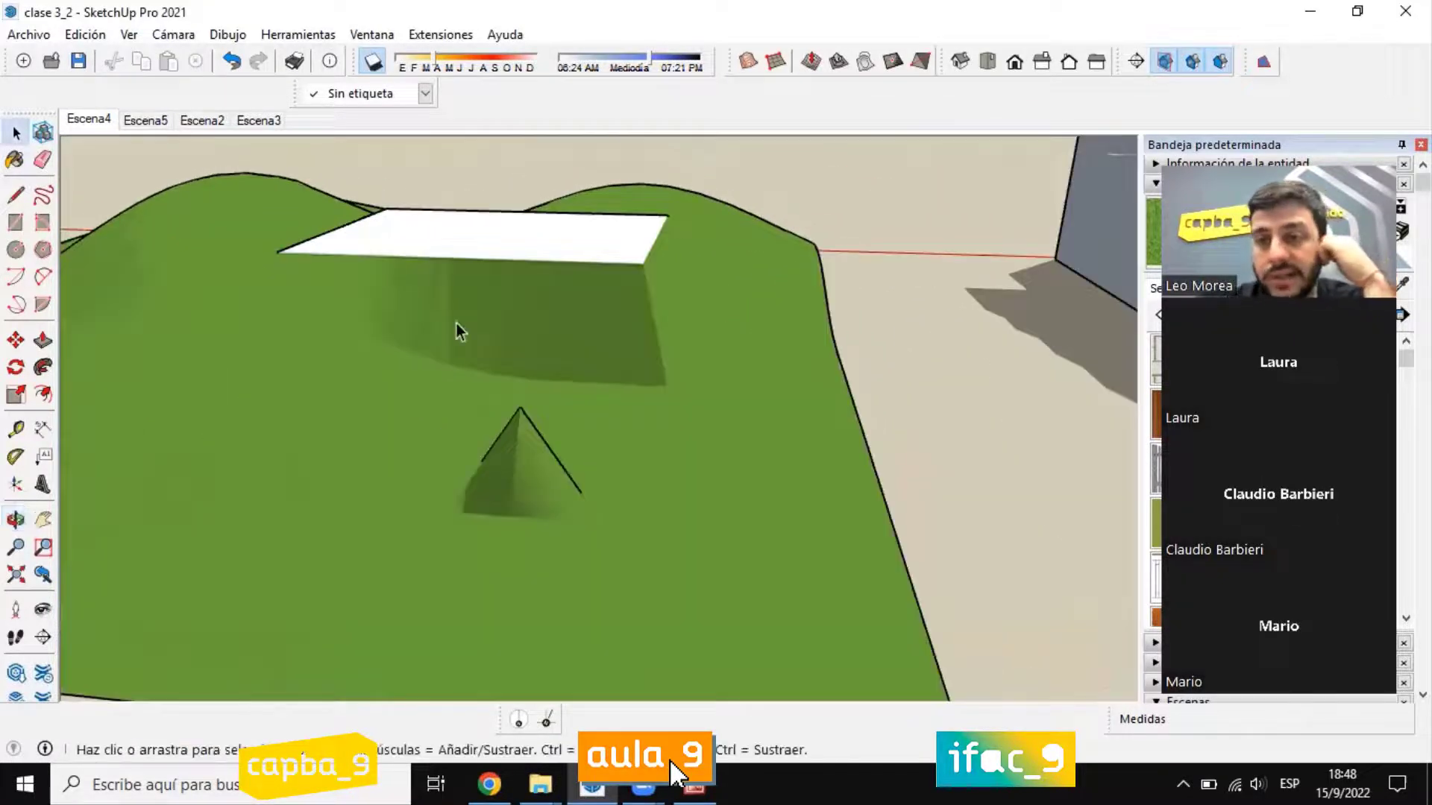
{"action": "left_click", "coordinate": [129, 34]}
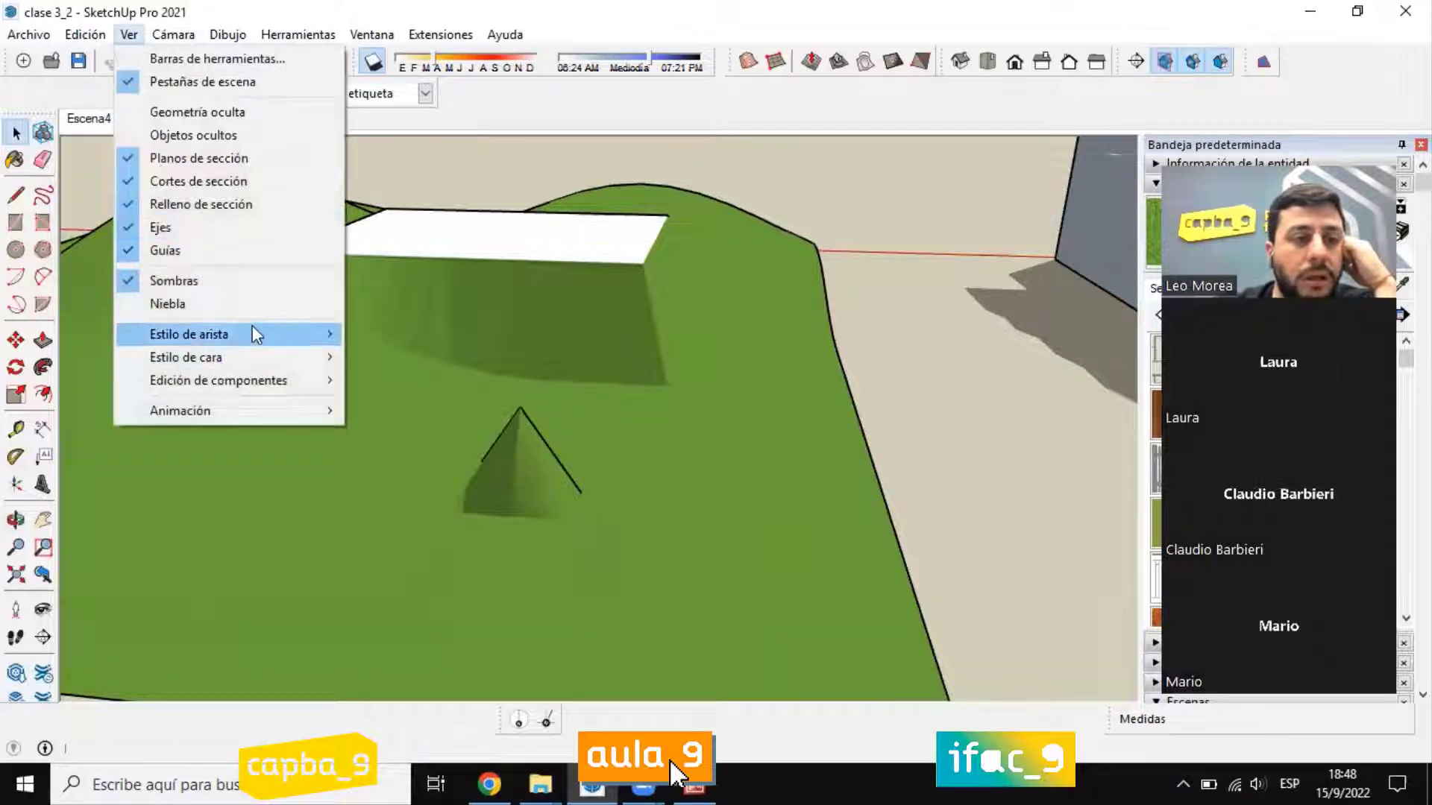
{"action": "mouse_move", "coordinate": [223, 334]}
{"action": "left_click", "coordinate": [393, 334]}
Step: Examine from several angles how the triangulated slopes join the stamped platform to the surrounding terrain grid
{"action": "scroll", "coordinate": [525, 443], "scroll_direction": "up", "scroll_amount": 5}
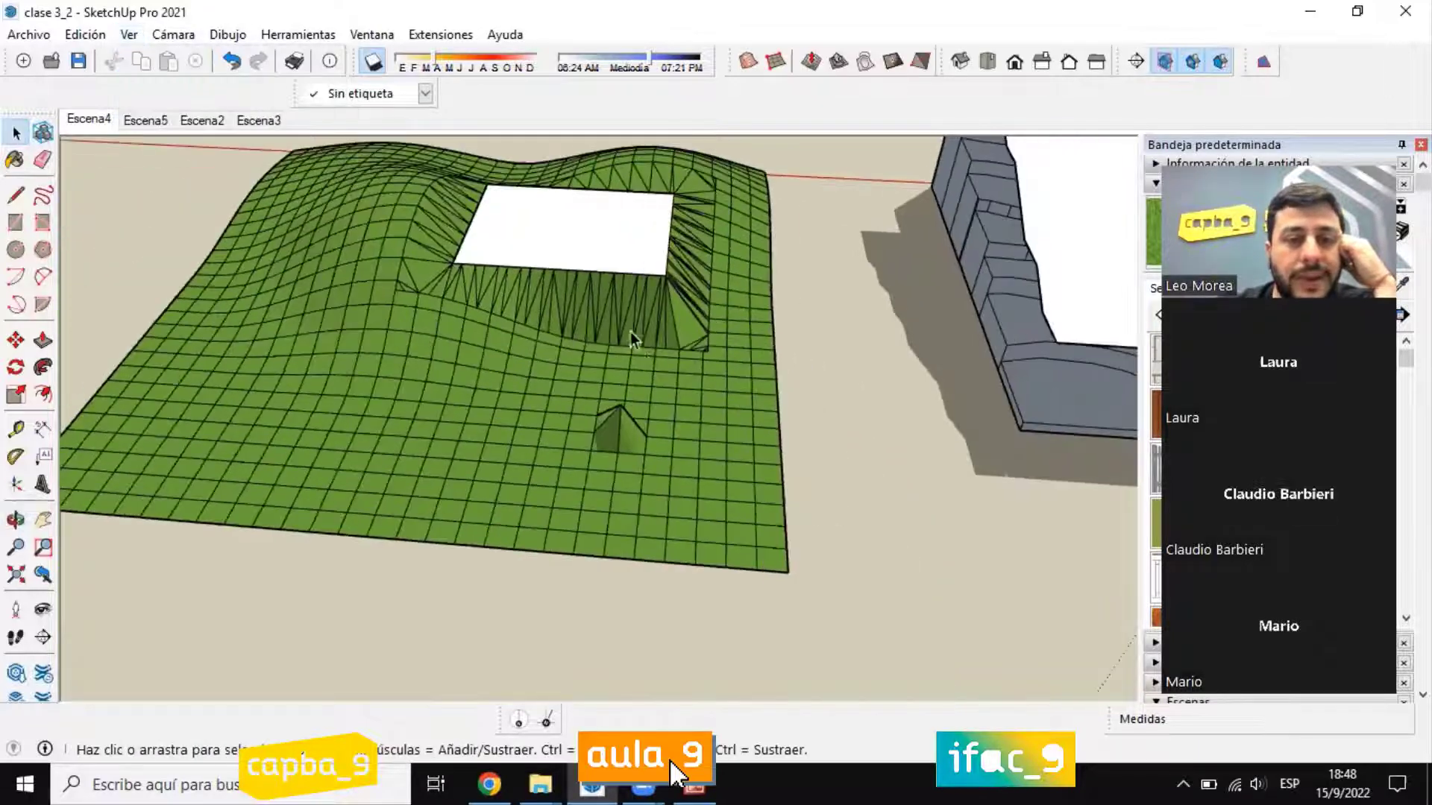
{"action": "middle_click_drag", "start_coordinate": [524, 443], "coordinate": [538, 458]}
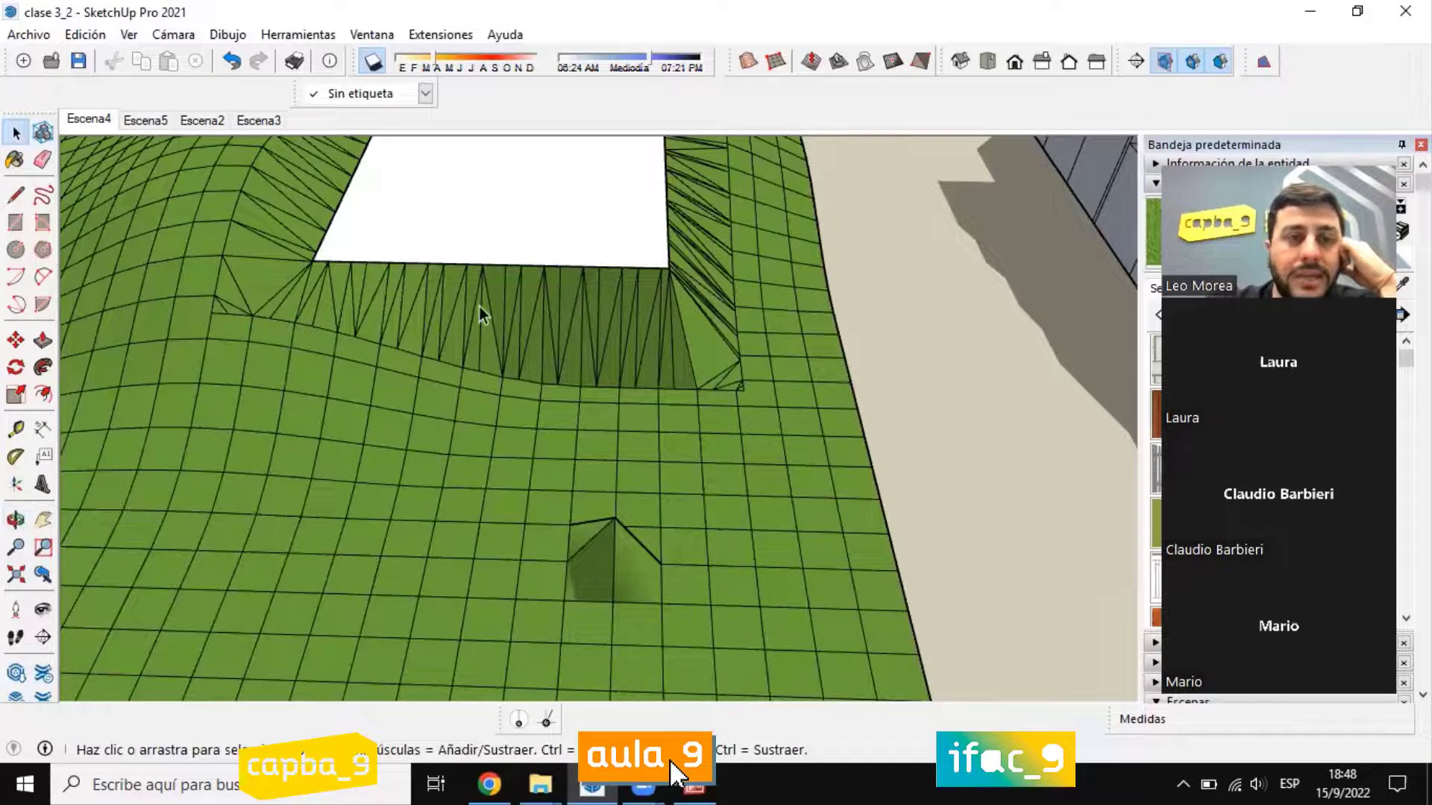
{"action": "scroll", "coordinate": [627, 406], "scroll_direction": "down", "scroll_amount": 5}
{"action": "middle_click_drag", "start_coordinate": [626, 406], "coordinate": [781, 206]}
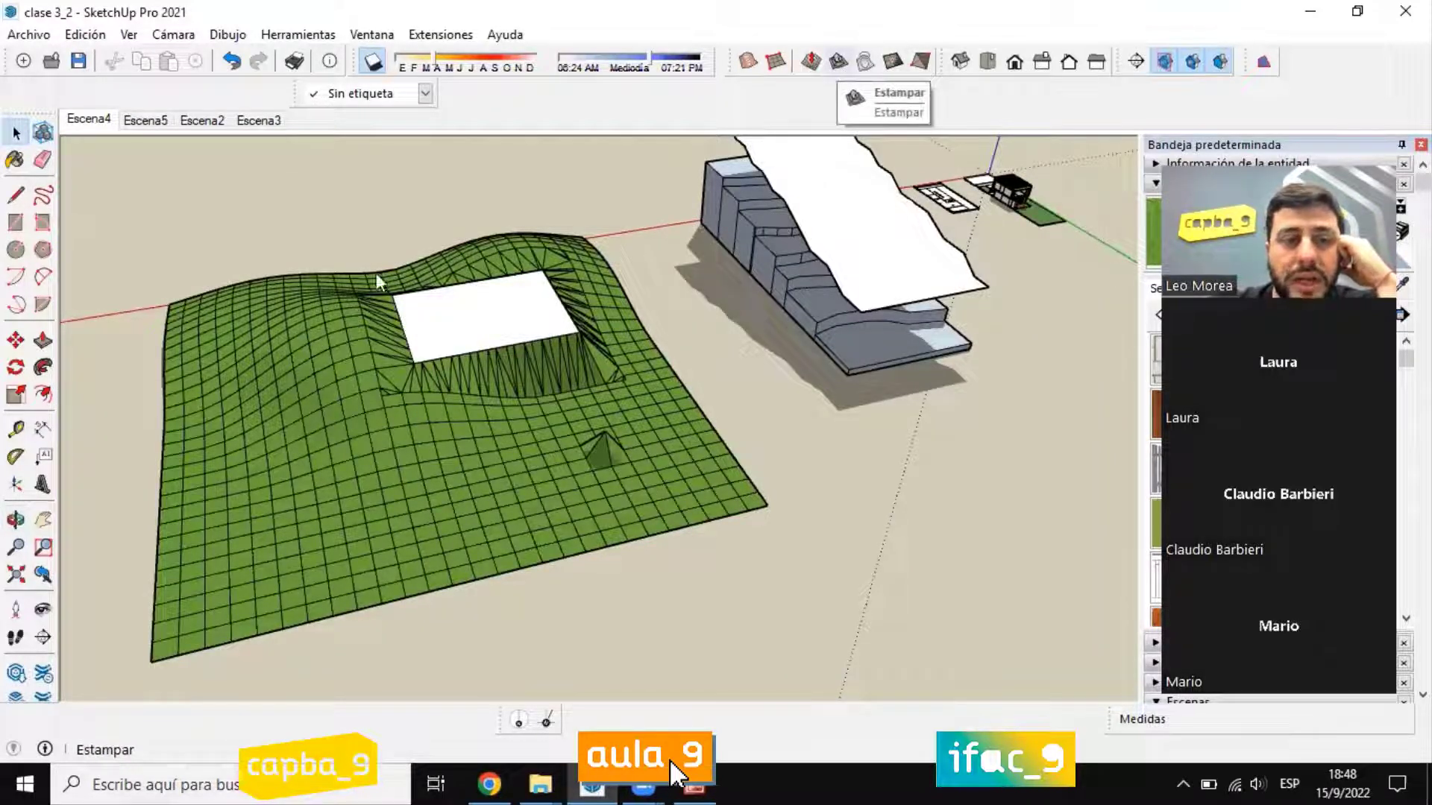
{"action": "scroll", "coordinate": [375, 281], "scroll_direction": "up", "scroll_amount": 2}
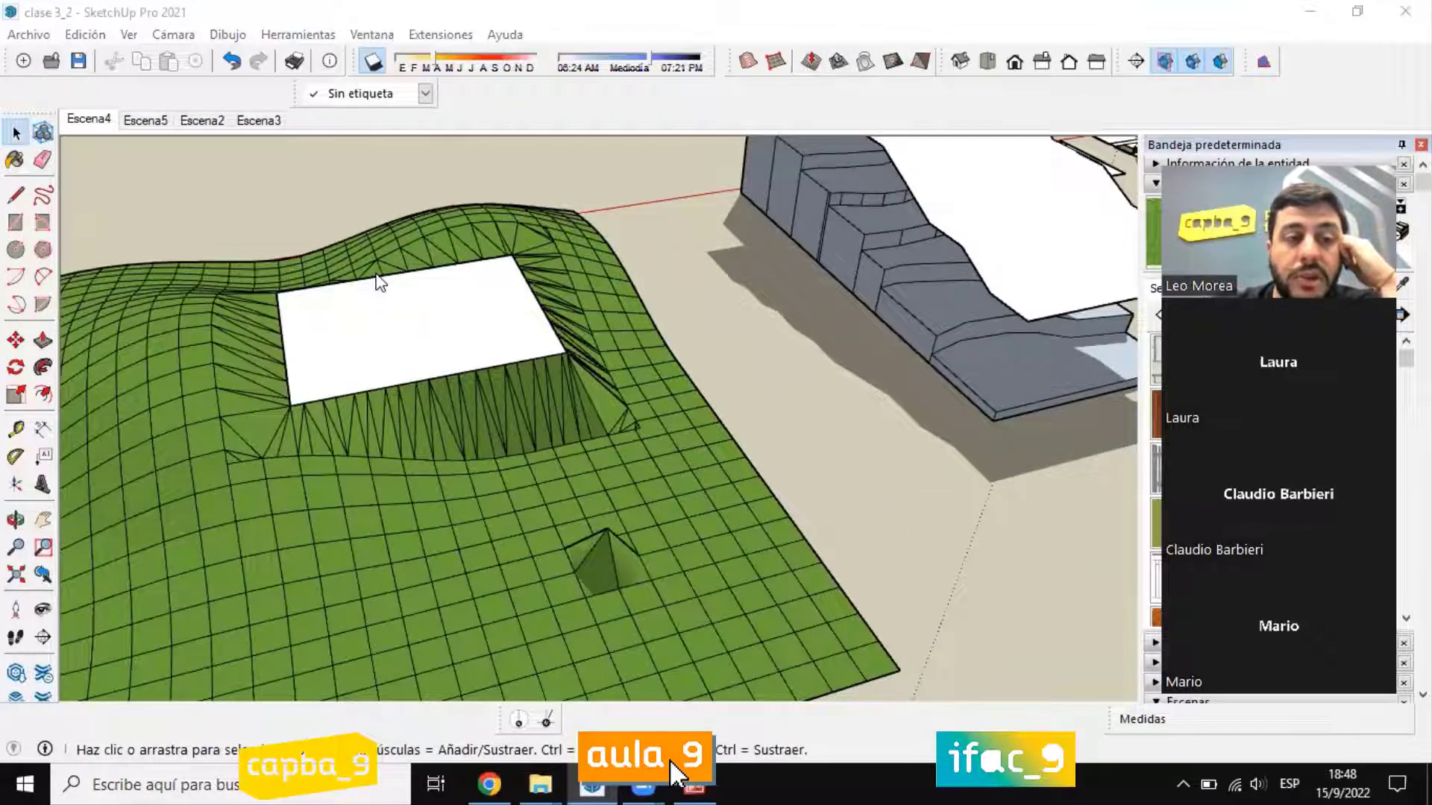
{"action": "middle_click_drag", "start_coordinate": [548, 388], "coordinate": [311, 350]}
{"action": "scroll", "coordinate": [236, 192], "scroll_direction": "up", "scroll_amount": 3}
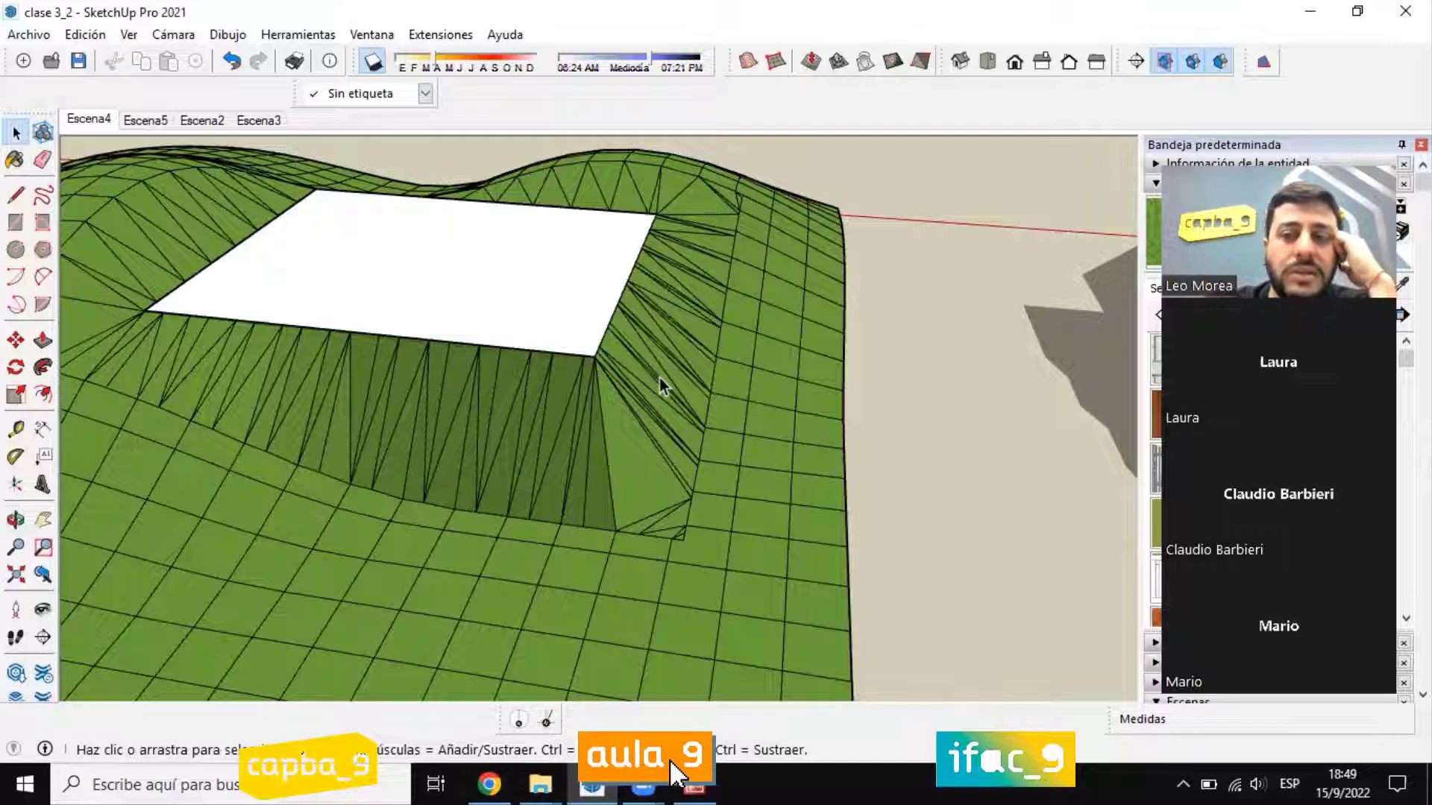
{"action": "scroll", "coordinate": [746, 365], "scroll_direction": "down", "scroll_amount": 5}
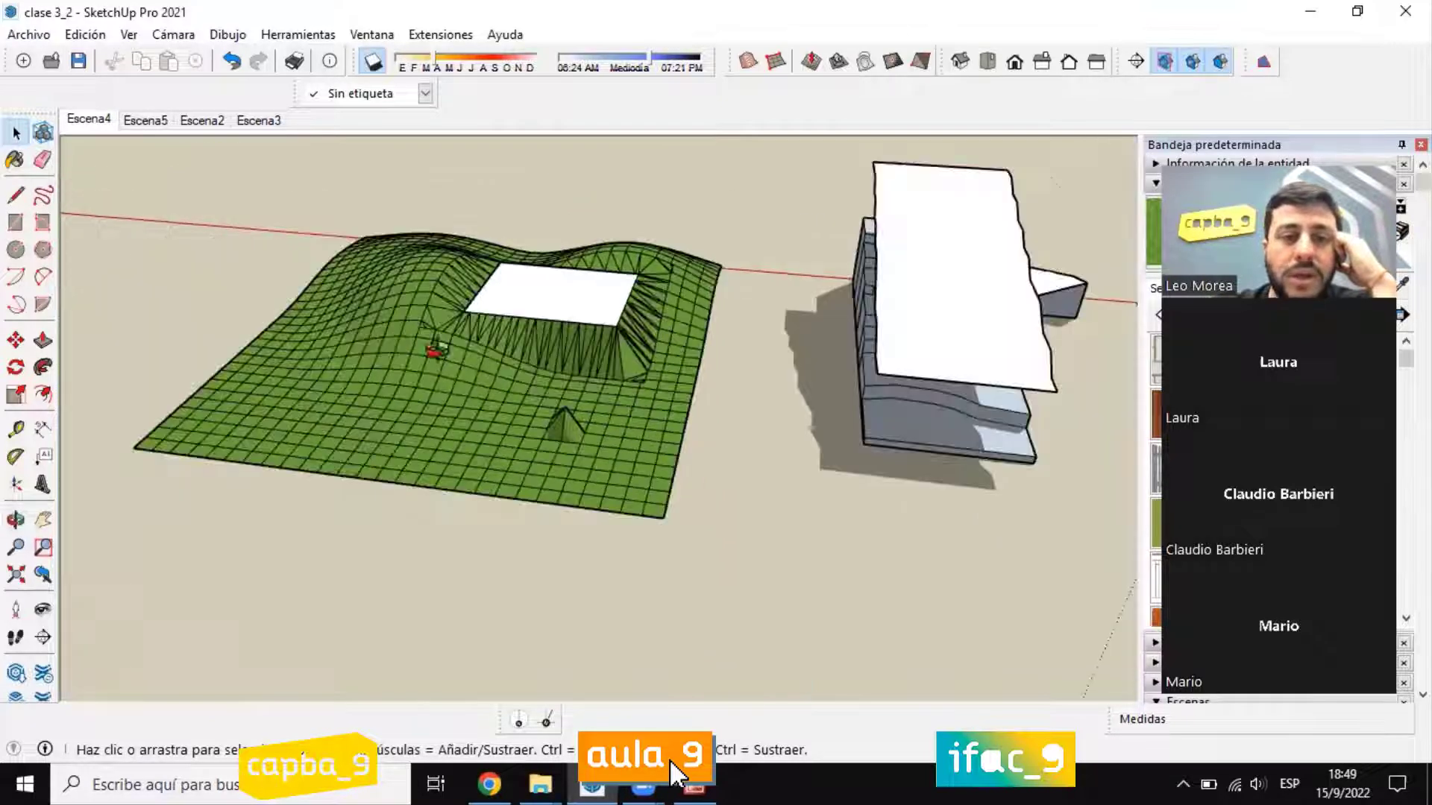
{"action": "scroll", "coordinate": [511, 289], "scroll_direction": "up", "scroll_amount": 3}
{"action": "middle_click_drag", "start_coordinate": [515, 376], "coordinate": [592, 357]}
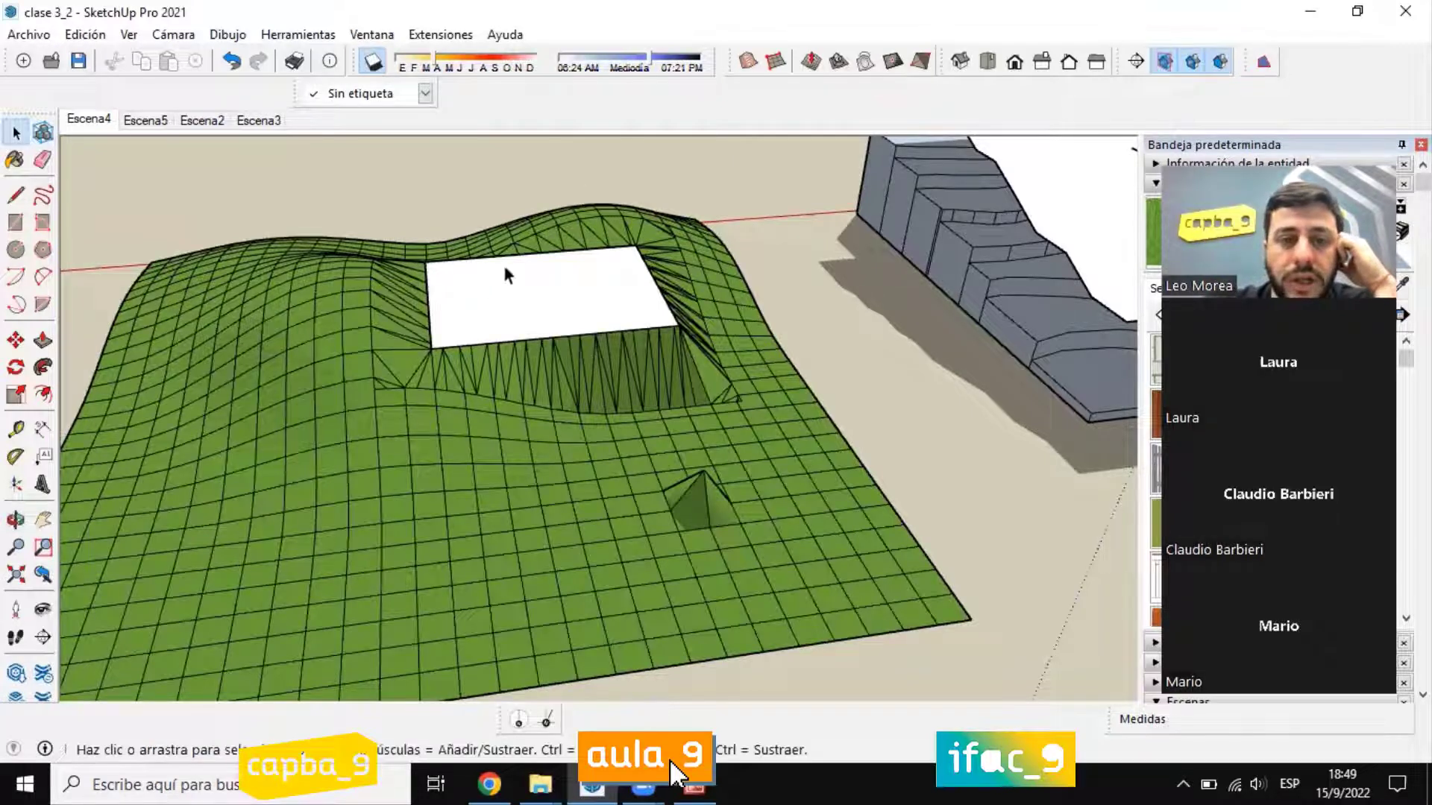
{"action": "scroll", "coordinate": [477, 287], "scroll_direction": "up", "scroll_amount": 4}
{"action": "middle_click_drag", "start_coordinate": [469, 291], "coordinate": [673, 437]}
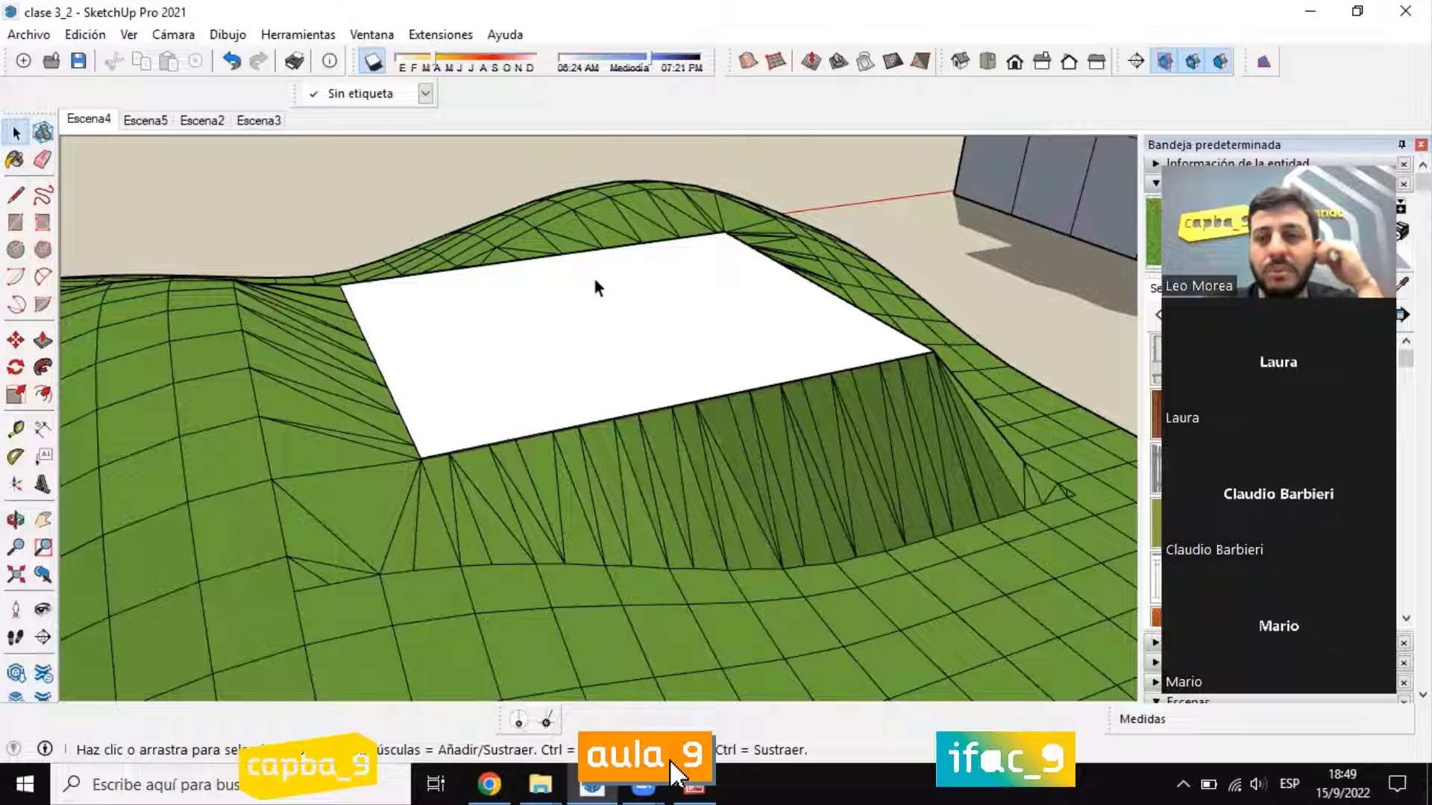
{"action": "scroll", "coordinate": [364, 455], "scroll_direction": "down", "scroll_amount": 6}
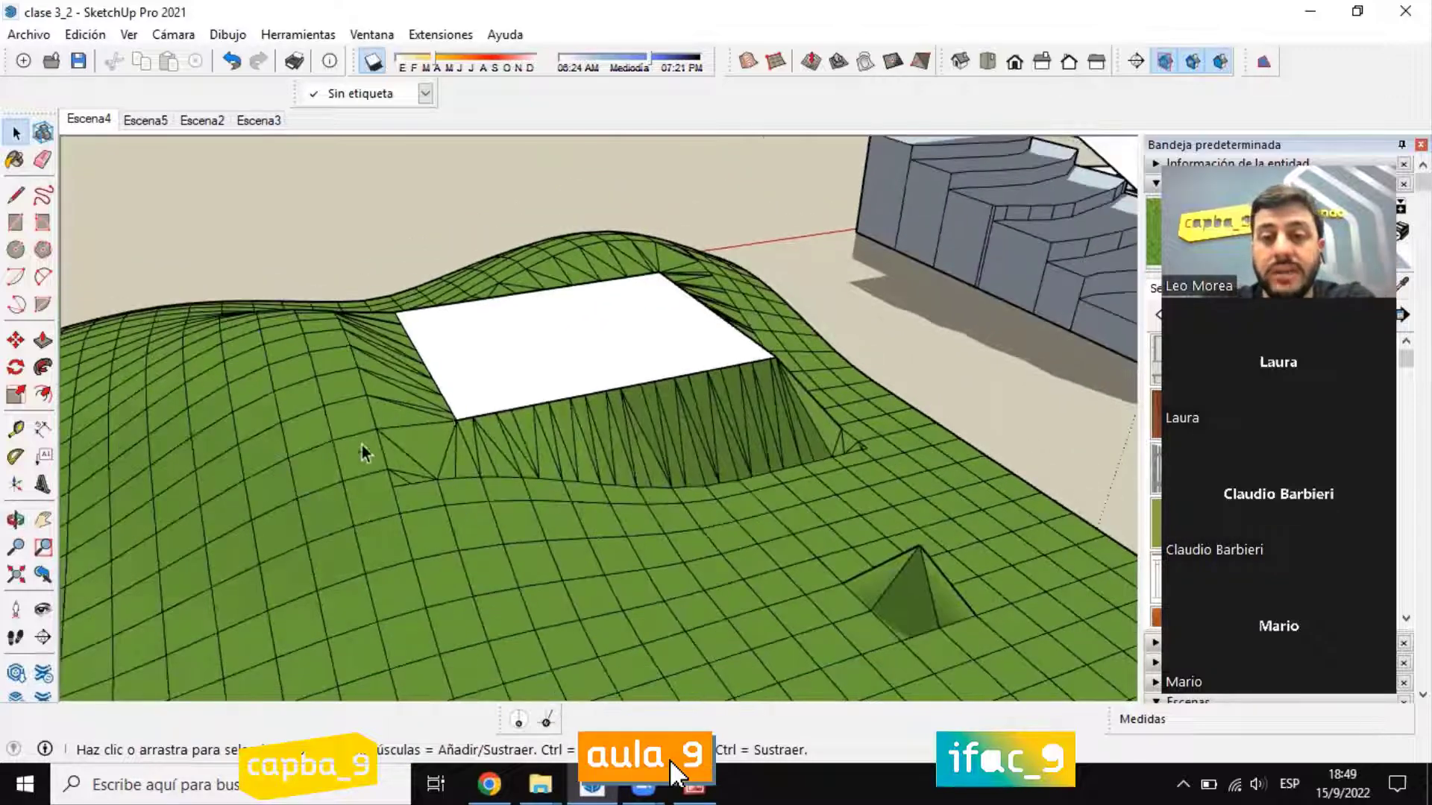
{"action": "scroll", "coordinate": [366, 456], "scroll_direction": "down", "scroll_amount": 4}
{"action": "scroll", "coordinate": [470, 419], "scroll_direction": "up", "scroll_amount": 7}
{"action": "scroll", "coordinate": [596, 436], "scroll_direction": "down", "scroll_amount": 4}
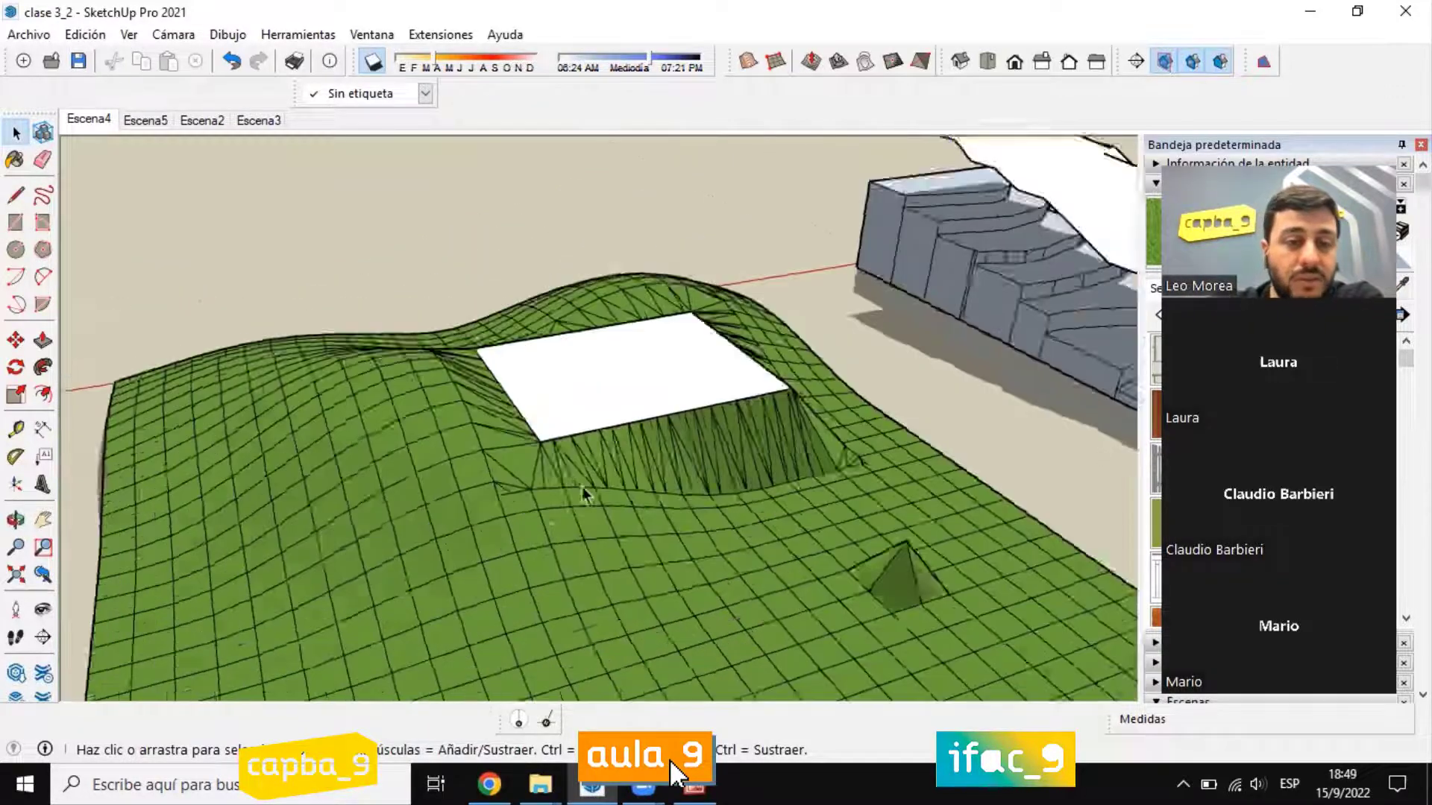
{"action": "scroll", "coordinate": [589, 477], "scroll_direction": "up", "scroll_amount": 3}
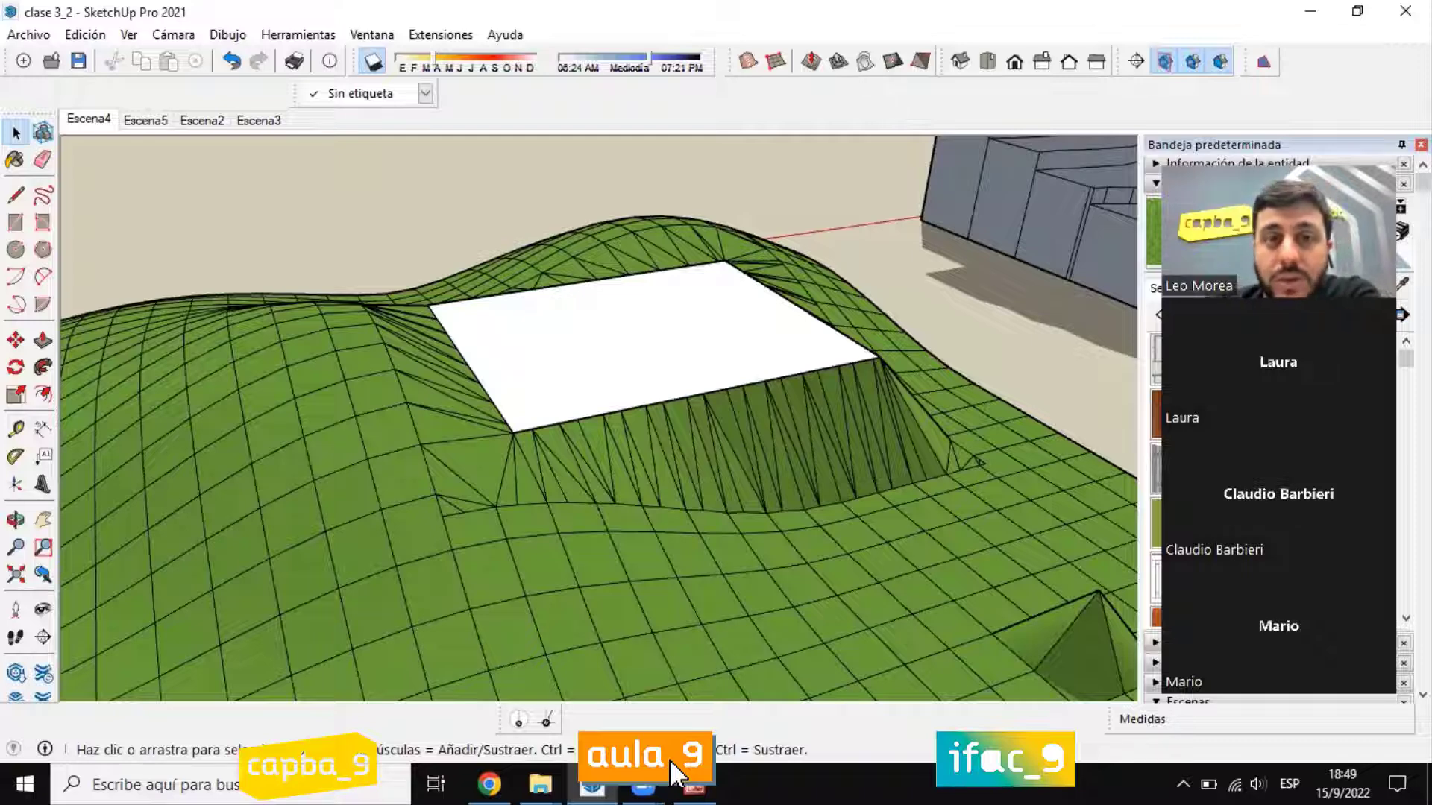
{"action": "middle_click_drag", "start_coordinate": [798, 378], "coordinate": [533, 366]}
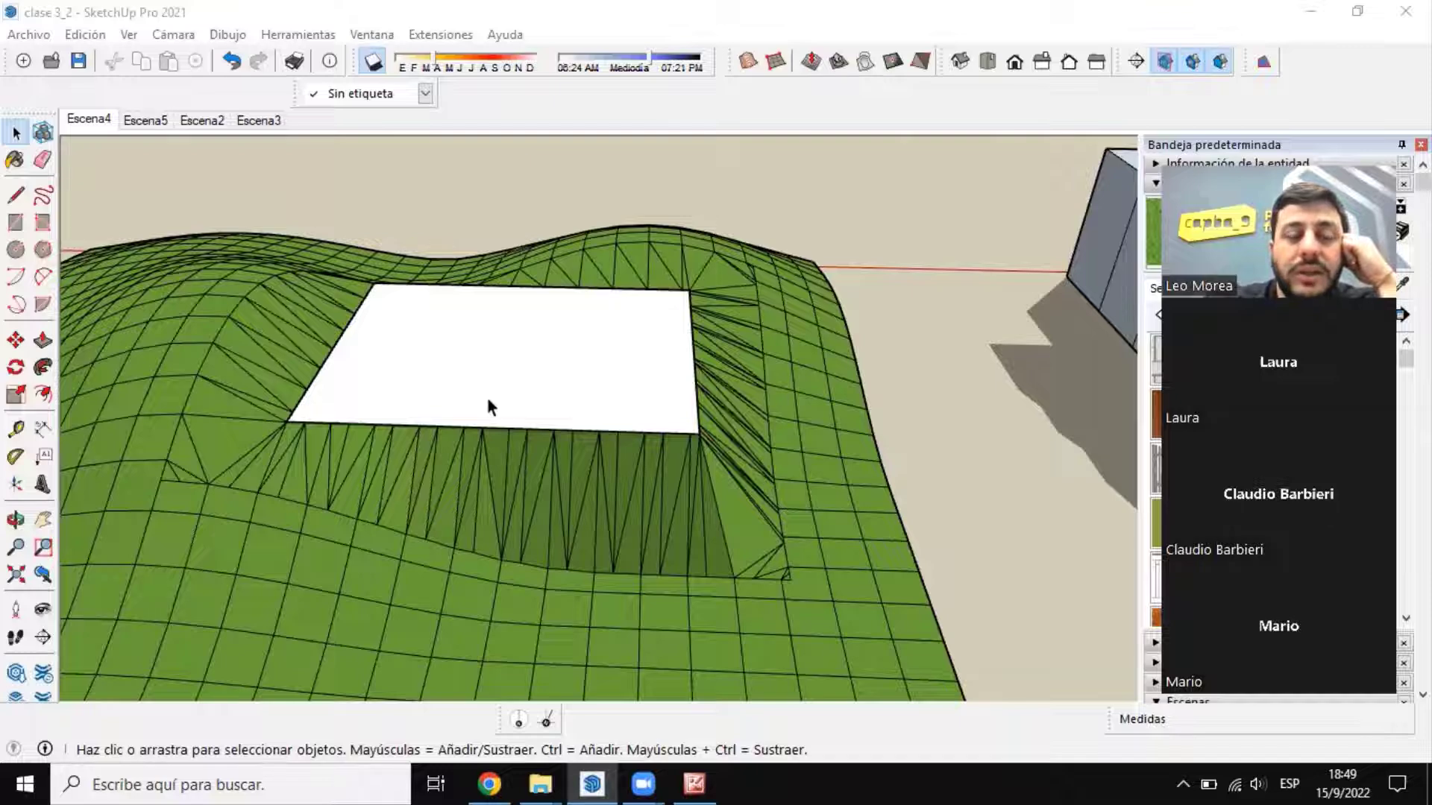
{"action": "scroll", "coordinate": [489, 401], "scroll_direction": "down", "scroll_amount": 8}
{"action": "middle_click_drag", "start_coordinate": [416, 323], "coordinate": [422, 365]}
{"action": "scroll", "coordinate": [421, 328], "scroll_direction": "up", "scroll_amount": 4}
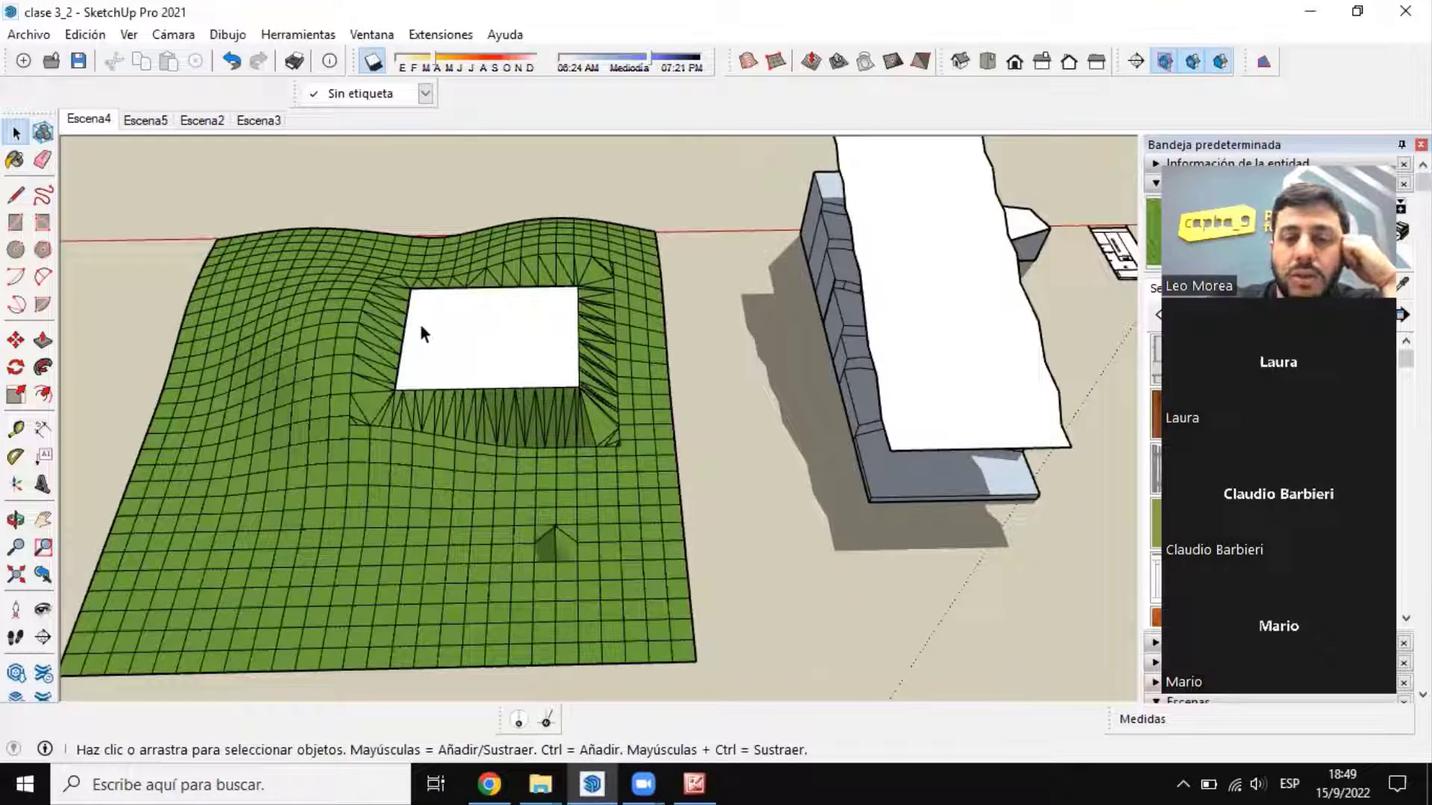
Step: Inspect the house model's deck and flat lawn, and compare them with the stamped platform on the terrain
{"action": "scroll", "coordinate": [419, 324], "scroll_direction": "down", "scroll_amount": 3}
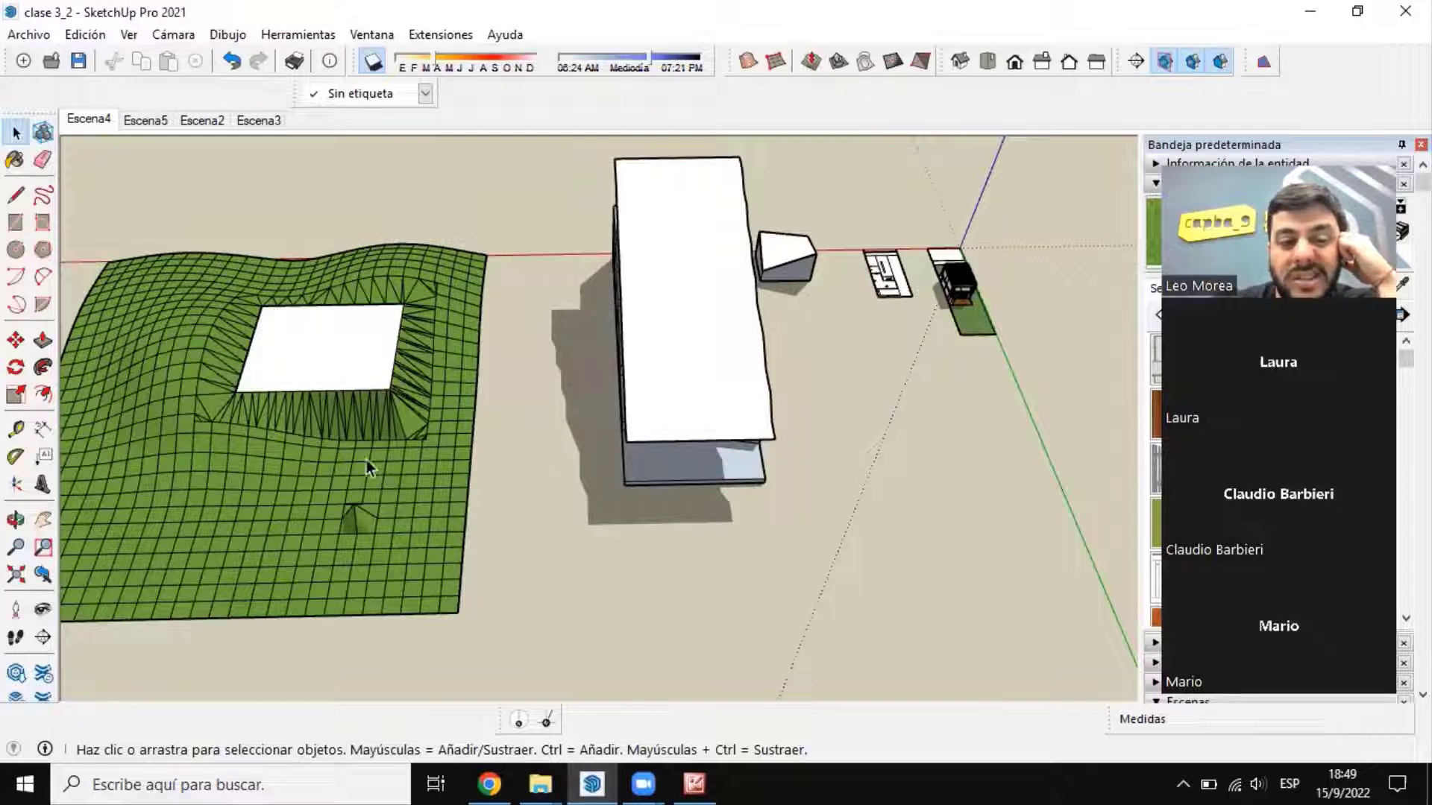
{"action": "scroll", "coordinate": [858, 388], "scroll_direction": "down", "scroll_amount": 2}
{"action": "scroll", "coordinate": [748, 288], "scroll_direction": "up", "scroll_amount": 12}
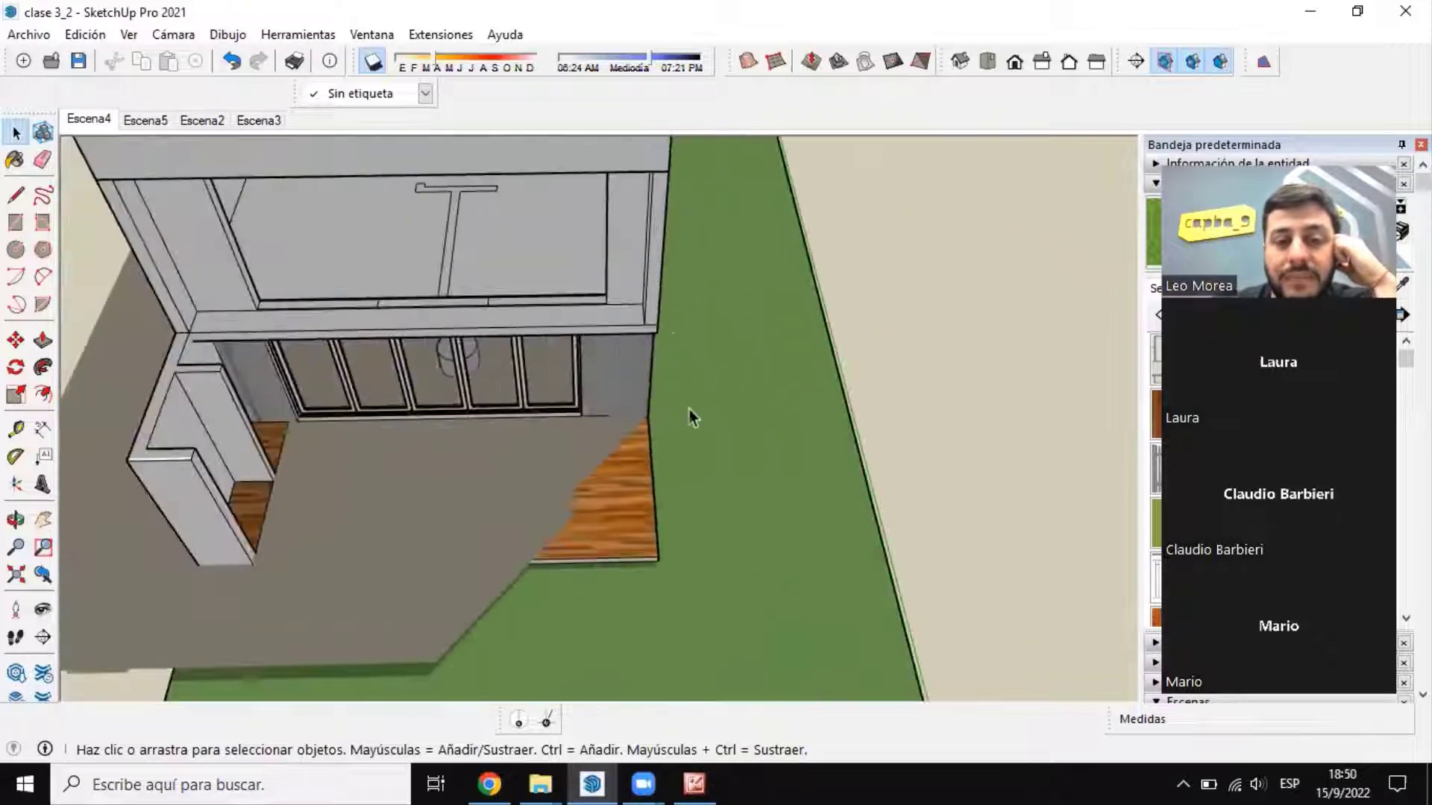
{"action": "middle_click_drag", "start_coordinate": [689, 409], "coordinate": [668, 449]}
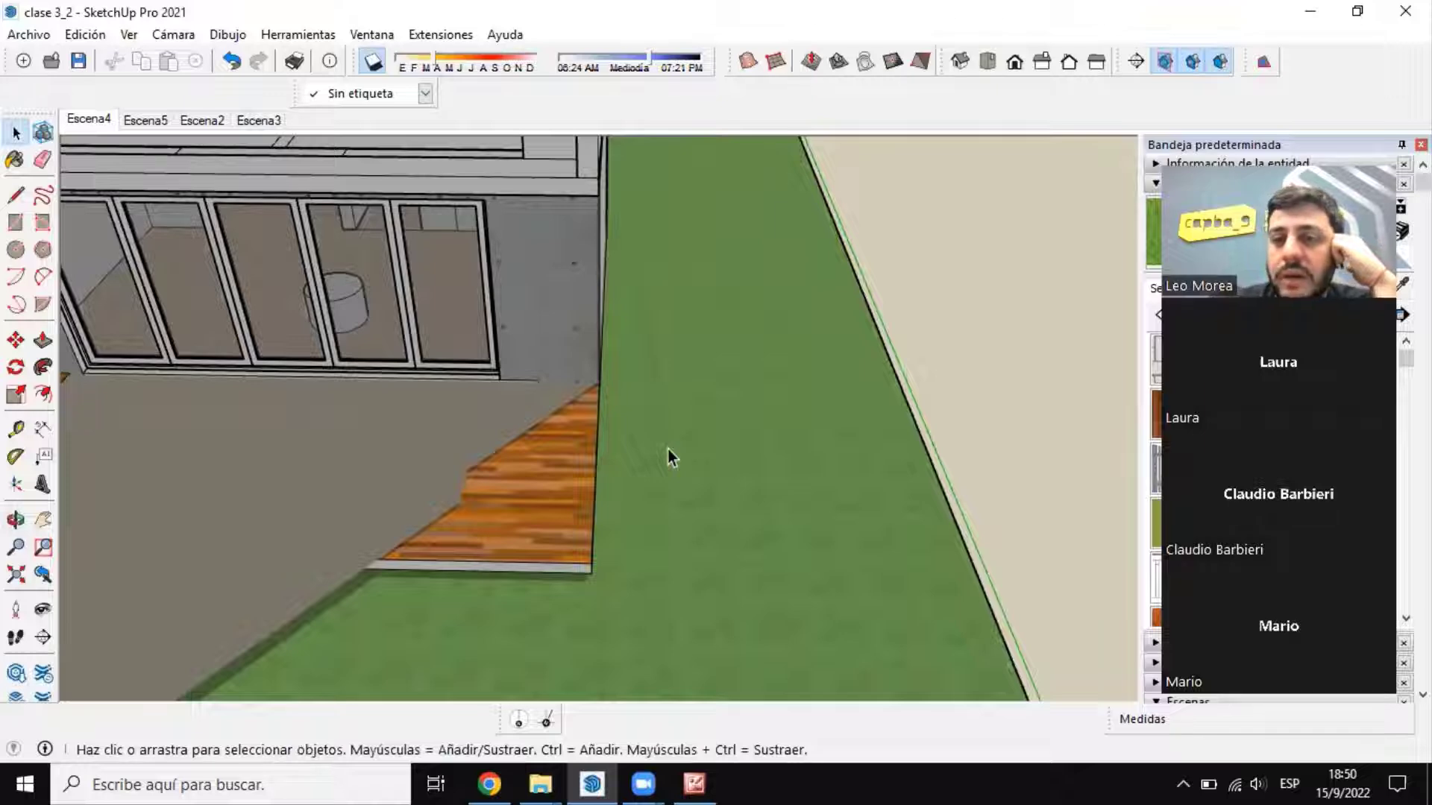
{"action": "scroll", "coordinate": [682, 463], "scroll_direction": "down", "scroll_amount": 15}
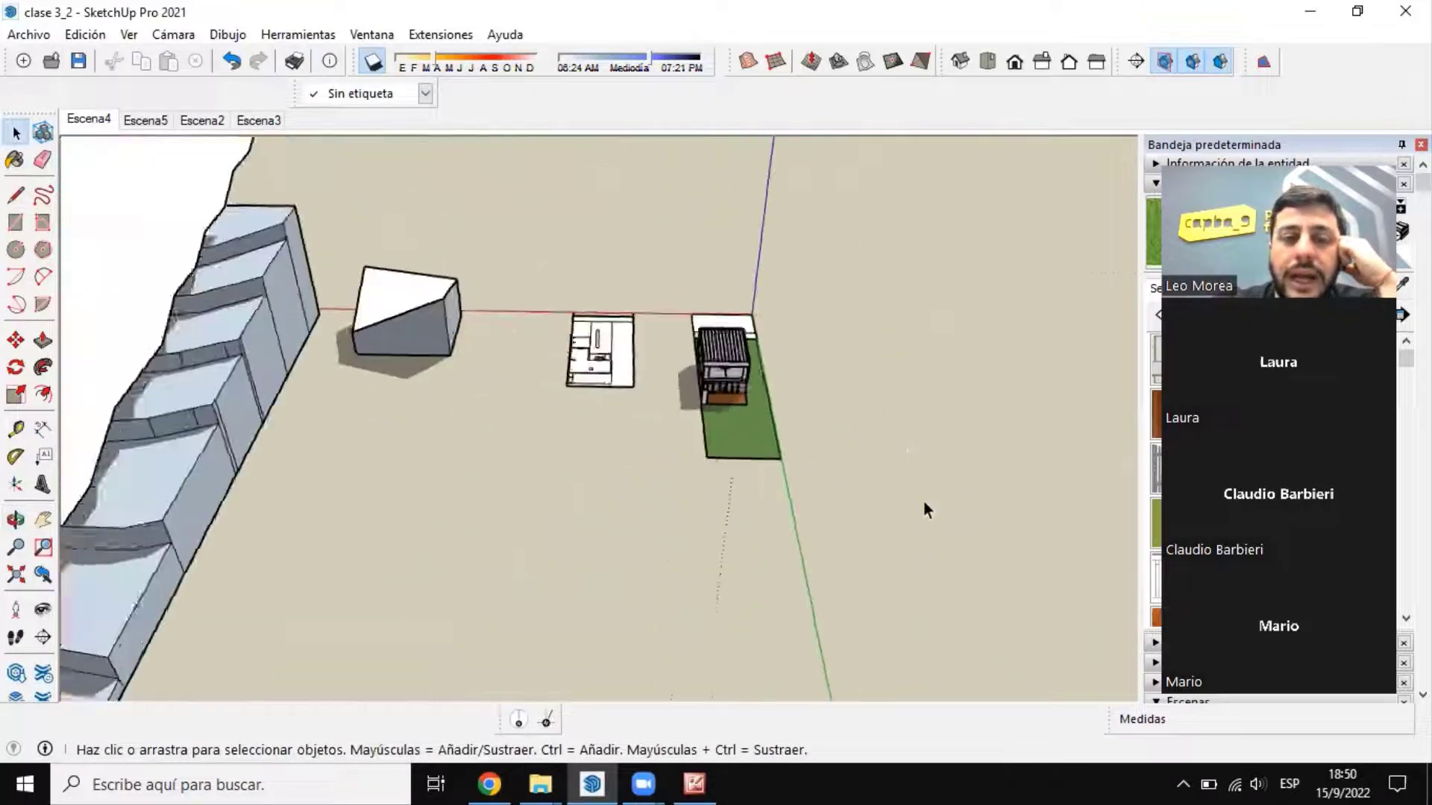
{"action": "scroll", "coordinate": [275, 407], "scroll_direction": "up", "scroll_amount": 10}
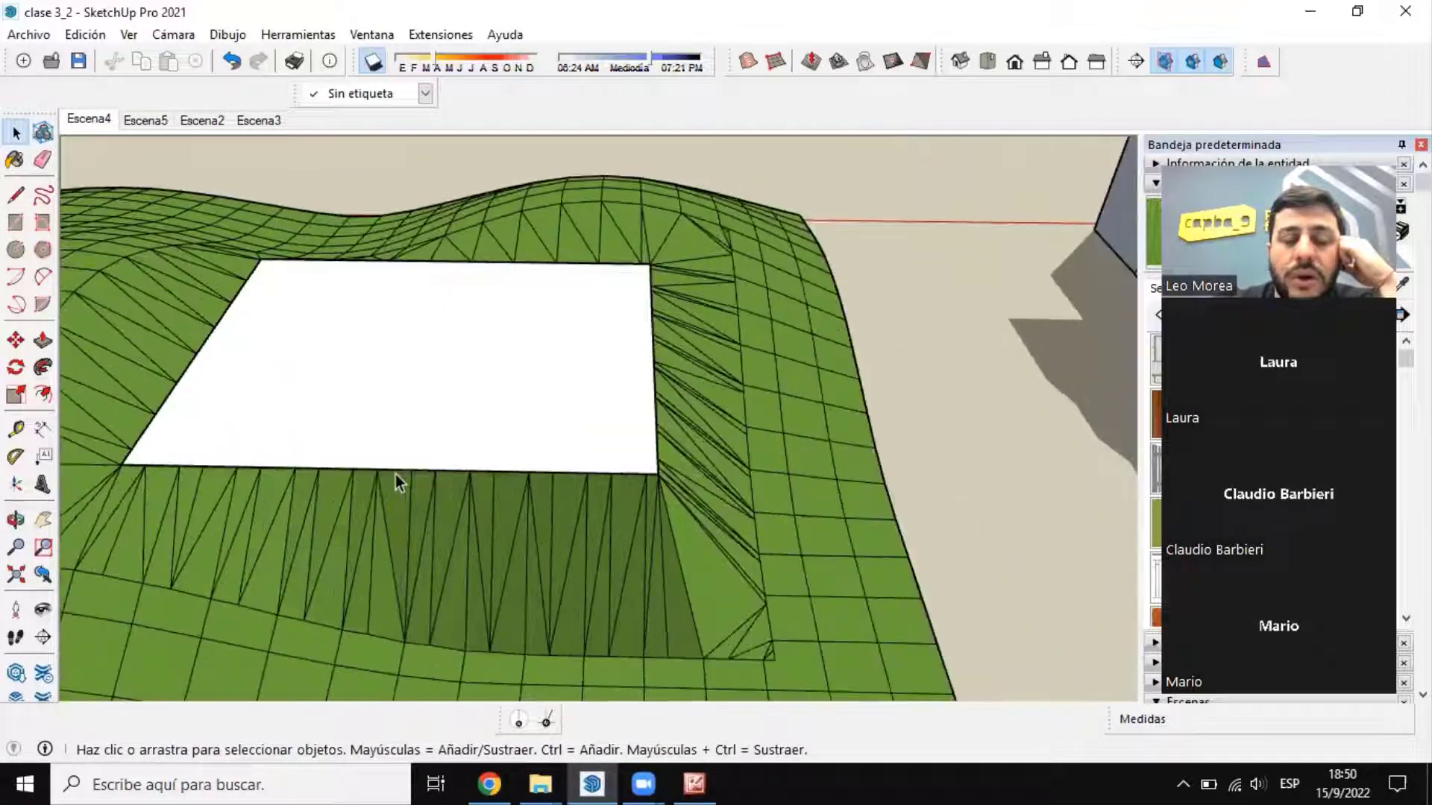
{"action": "scroll", "coordinate": [395, 474], "scroll_direction": "up", "scroll_amount": 1}
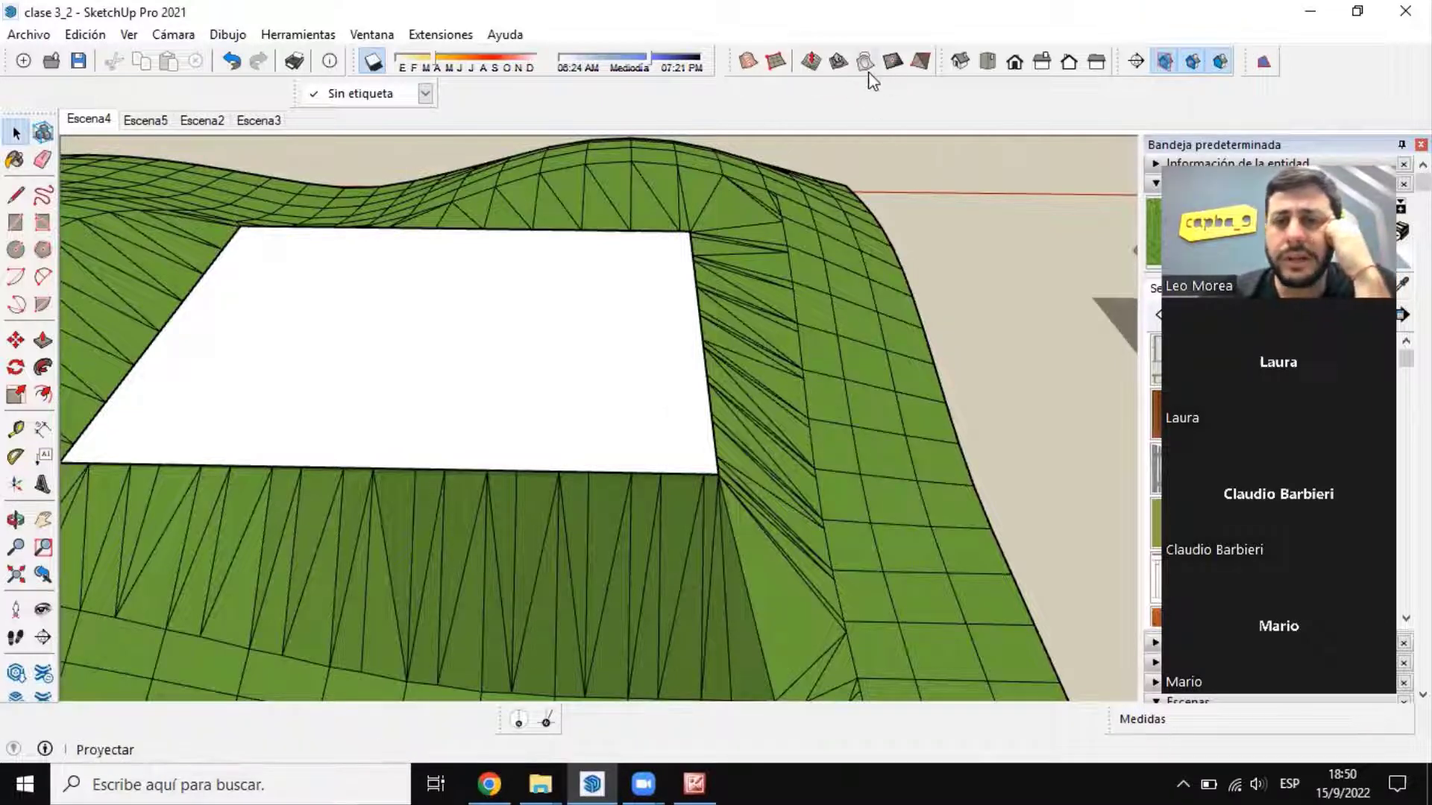
{"action": "scroll", "coordinate": [821, 246], "scroll_direction": "down", "scroll_amount": 3}
Step: Move the slab off the stamped platform about 49 m along the green axis, over the front of the terrain
{"action": "left_click", "coordinate": [634, 375]}
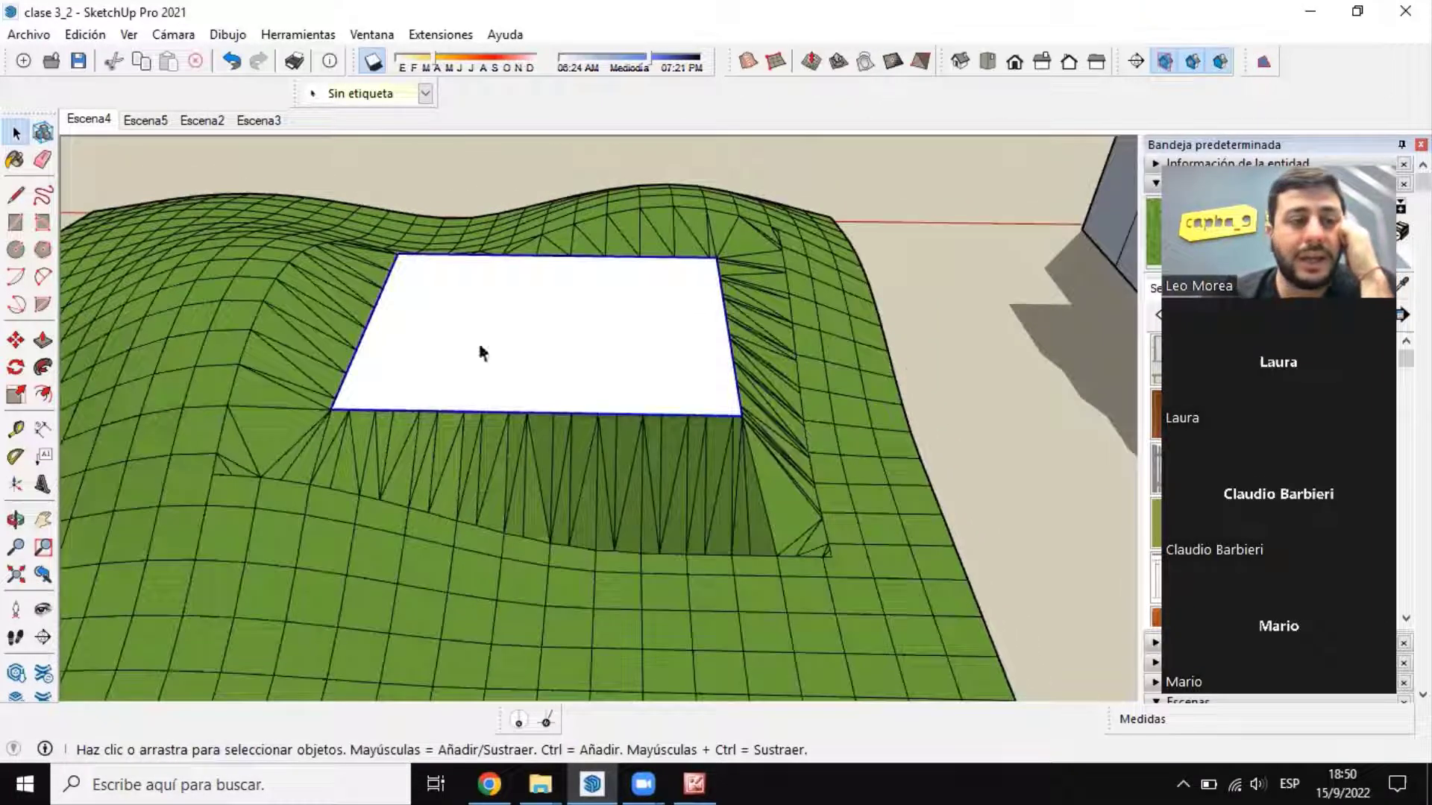
{"action": "left_click", "coordinate": [18, 340]}
{"action": "left_click", "coordinate": [570, 313]}
{"action": "scroll", "coordinate": [832, 277], "scroll_direction": "down", "scroll_amount": 3}
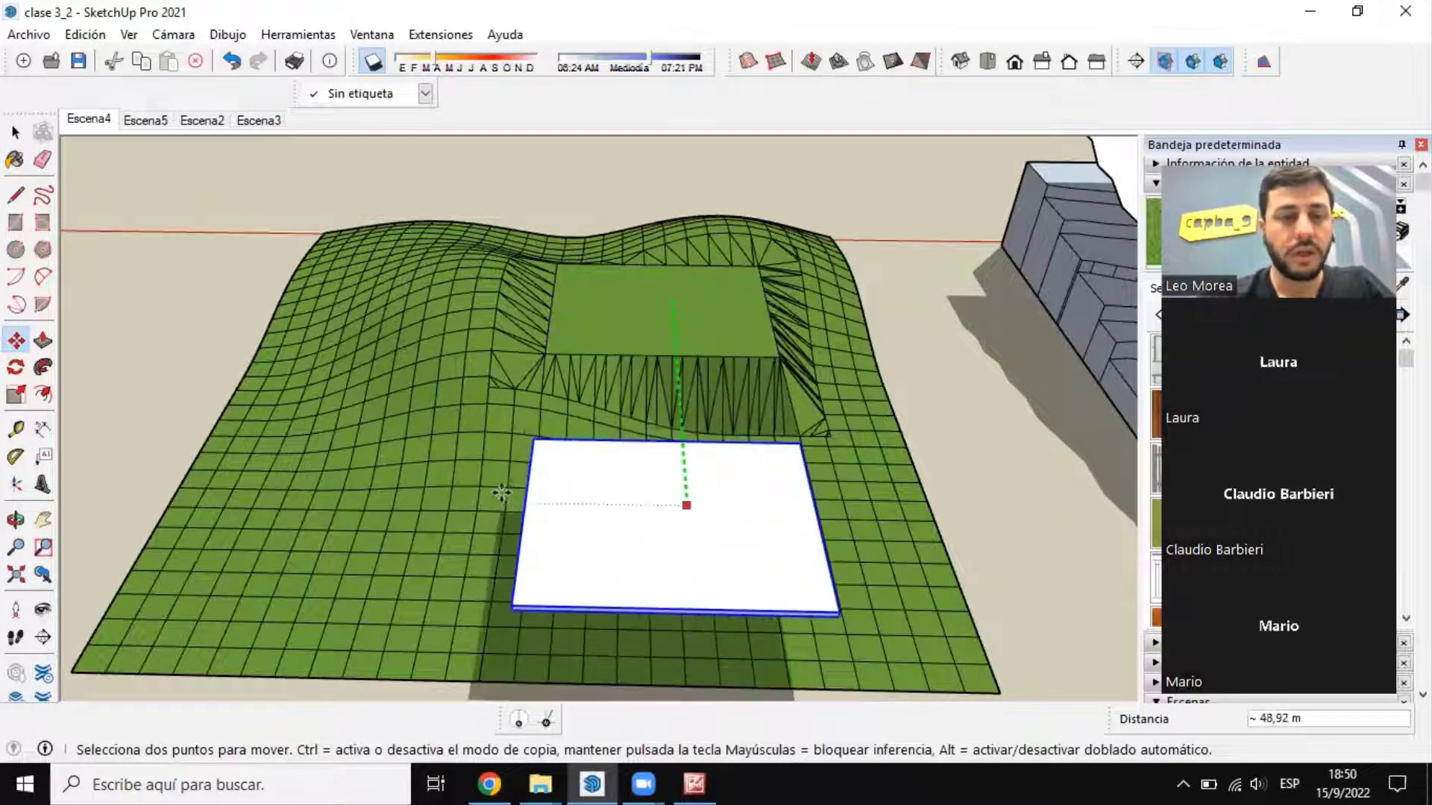
{"action": "left_click", "coordinate": [528, 487]}
{"action": "key", "text": "space"}
{"action": "middle_click_drag", "start_coordinate": [563, 221], "coordinate": [887, 176]}
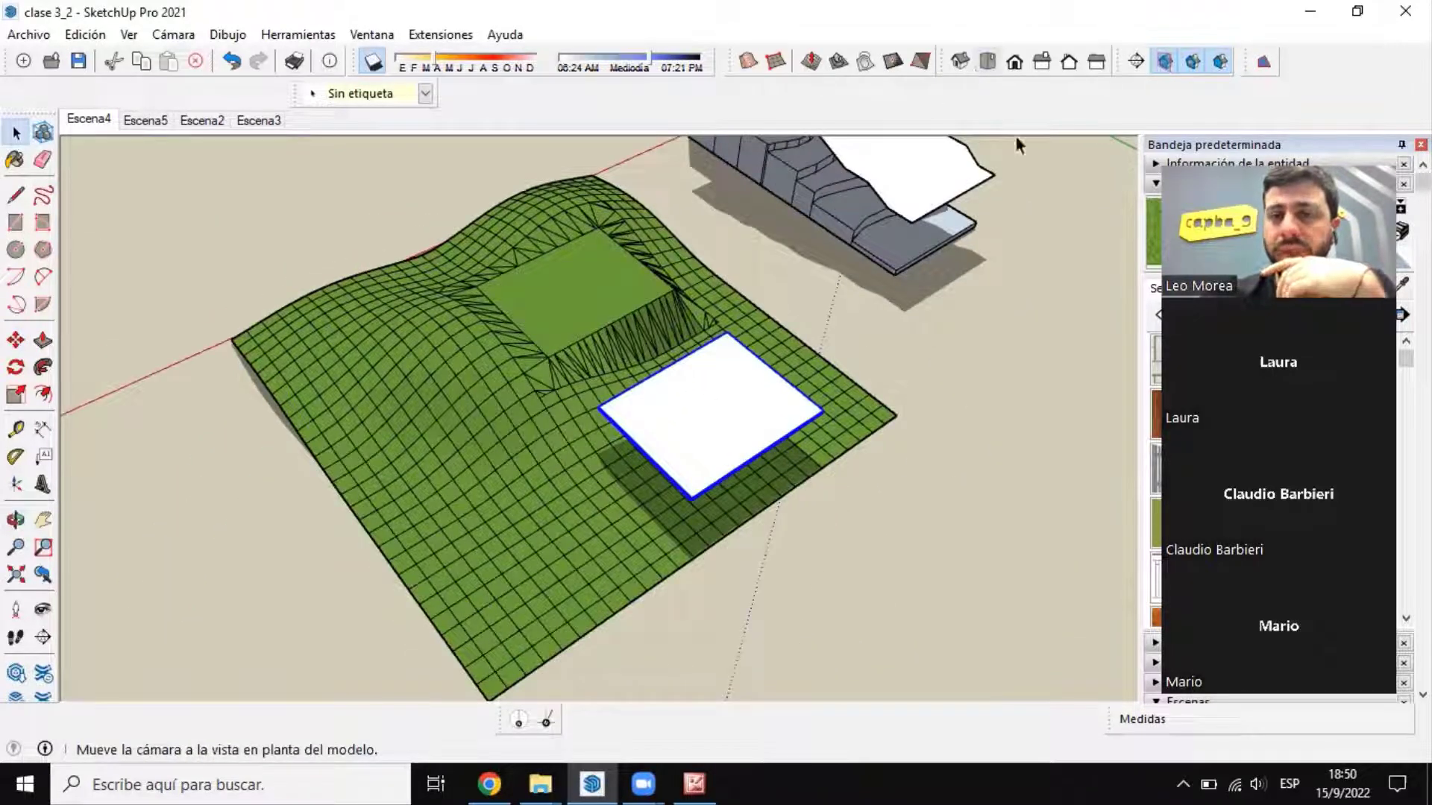
{"action": "scroll", "coordinate": [921, 295], "scroll_direction": "down", "scroll_amount": 2}
{"action": "scroll", "coordinate": [800, 394], "scroll_direction": "up", "scroll_amount": 3}
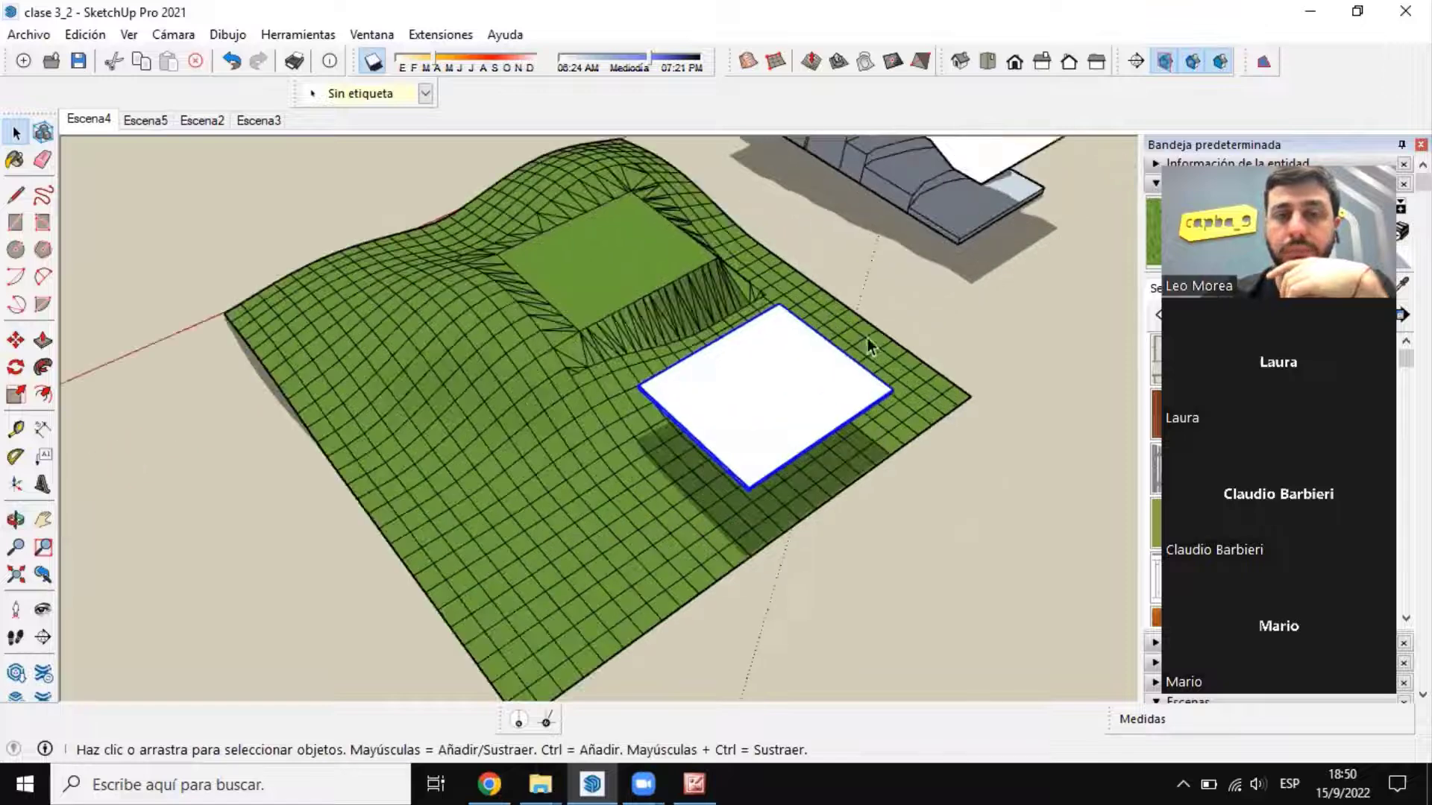
Step: Compare the stamped terrain and the raised slab with the stepped contour model and its loose surface from several angles
{"action": "scroll", "coordinate": [867, 337], "scroll_direction": "up", "scroll_amount": 2}
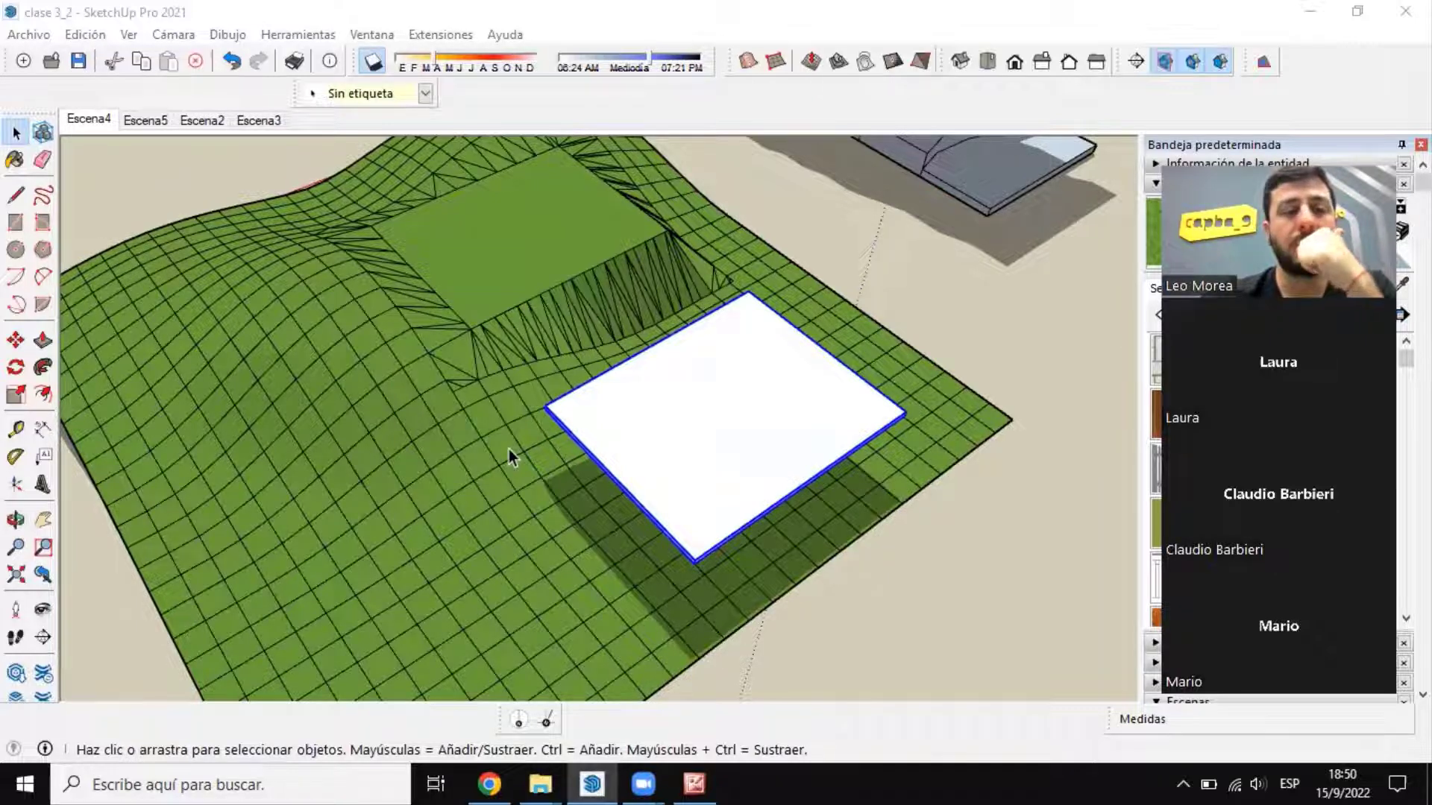
{"action": "scroll", "coordinate": [509, 449], "scroll_direction": "down", "scroll_amount": 3}
{"action": "middle_click_drag", "start_coordinate": [502, 486], "coordinate": [557, 403]}
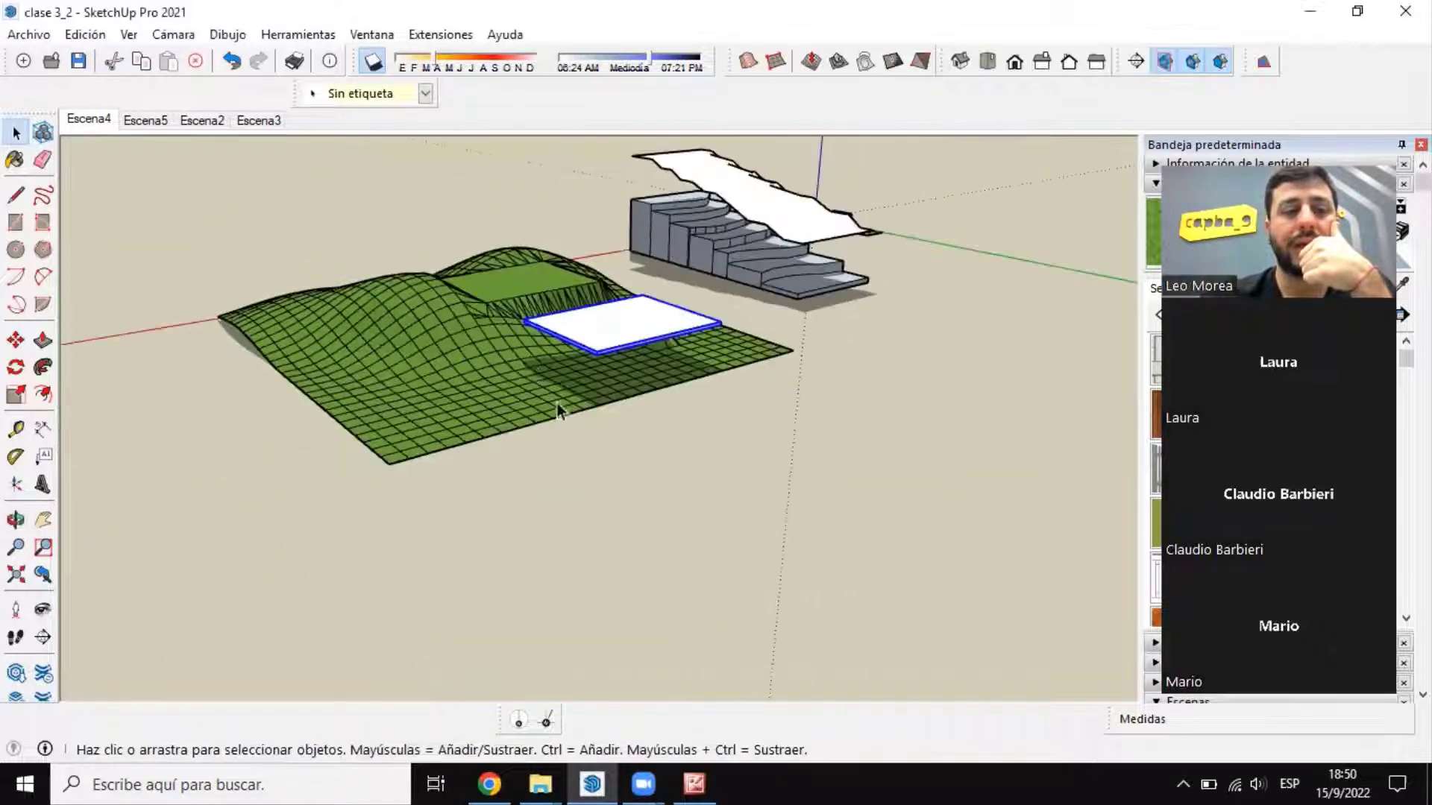
{"action": "scroll", "coordinate": [543, 379], "scroll_direction": "up", "scroll_amount": 2}
{"action": "scroll", "coordinate": [543, 379], "scroll_direction": "up", "scroll_amount": 2}
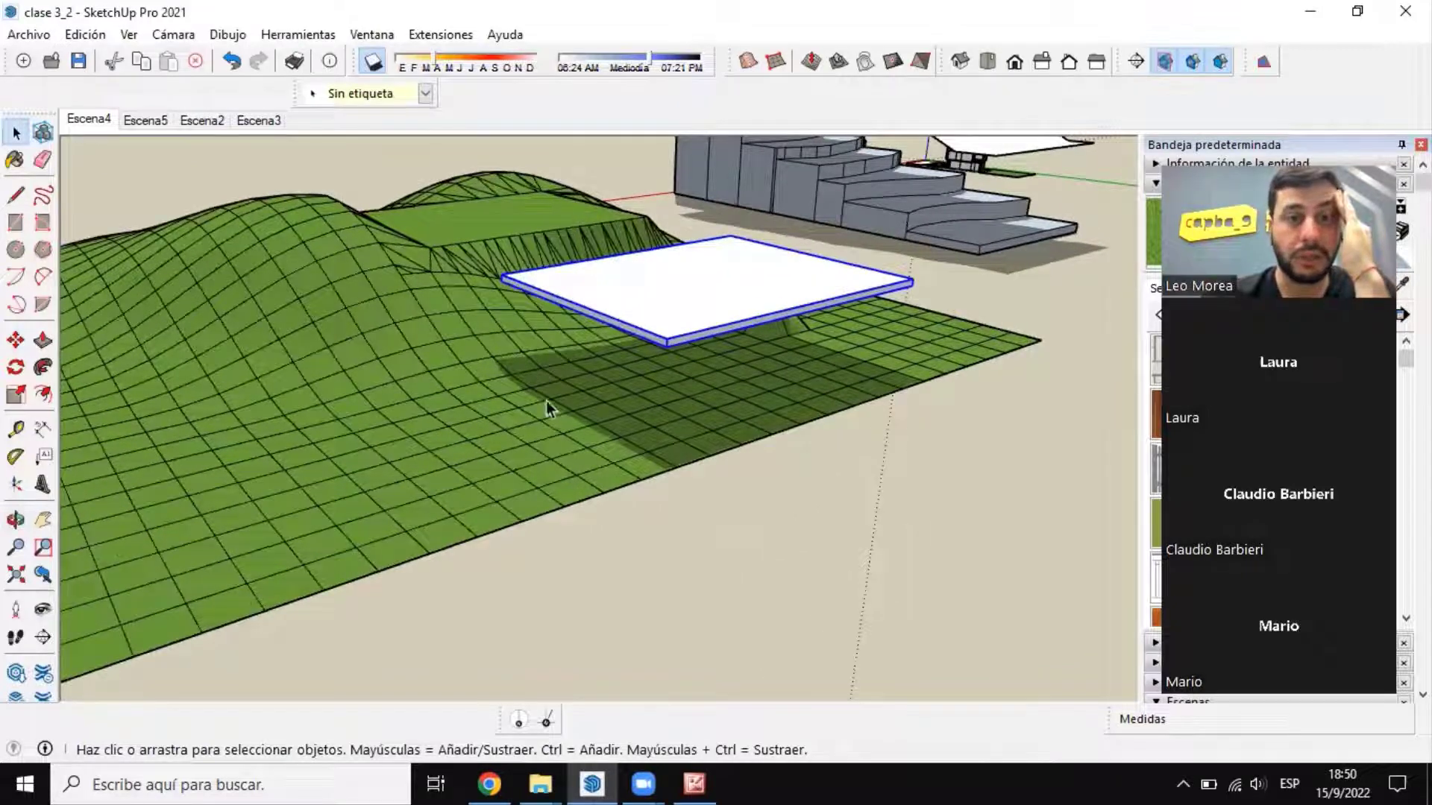
{"action": "scroll", "coordinate": [550, 410], "scroll_direction": "down", "scroll_amount": 4}
{"action": "scroll", "coordinate": [686, 258], "scroll_direction": "up", "scroll_amount": 4}
{"action": "scroll", "coordinate": [686, 258], "scroll_direction": "down", "scroll_amount": 3}
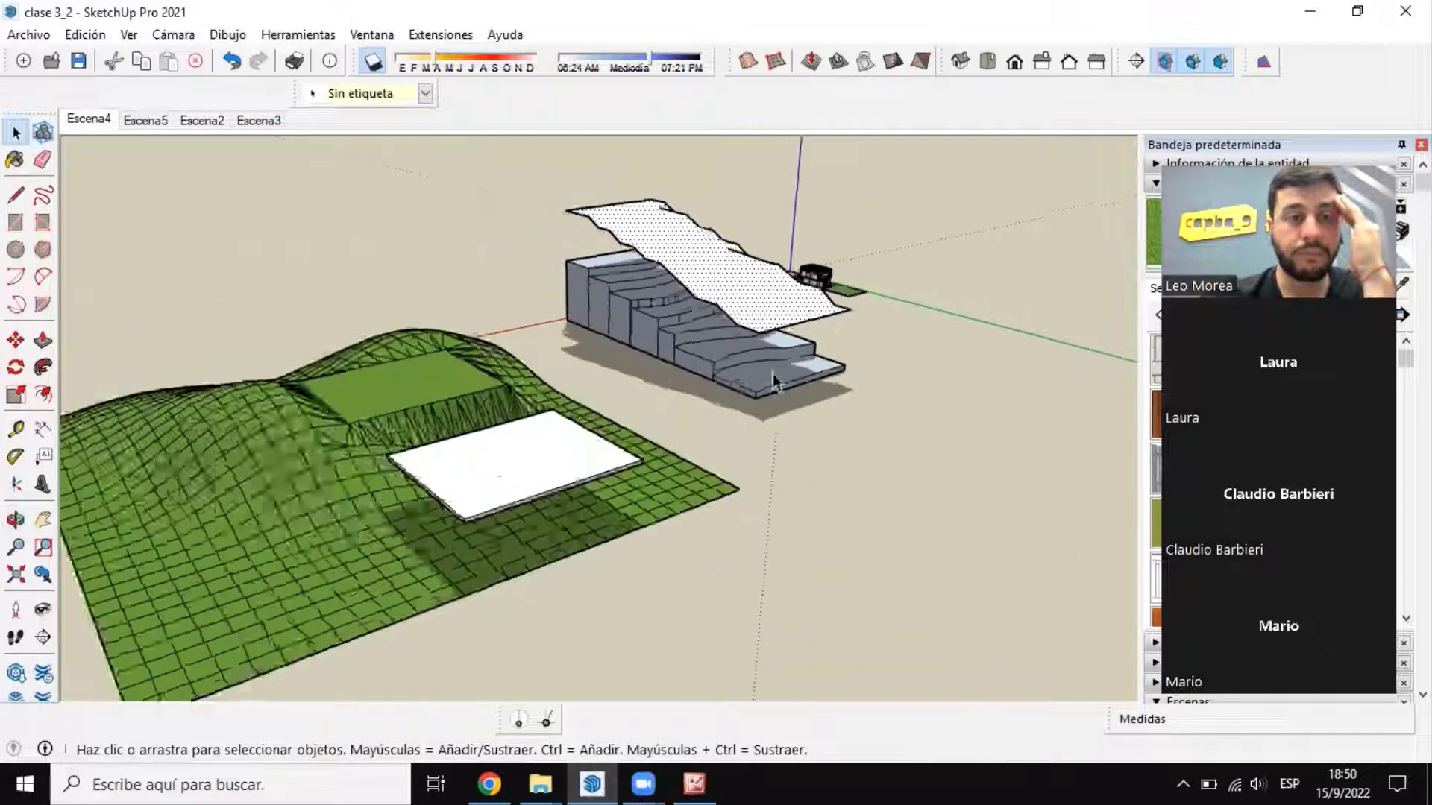
{"action": "scroll", "coordinate": [779, 270], "scroll_direction": "up", "scroll_amount": 3}
{"action": "middle_click_drag", "start_coordinate": [779, 270], "coordinate": [707, 313]}
{"action": "scroll", "coordinate": [707, 313], "scroll_direction": "down", "scroll_amount": 3}
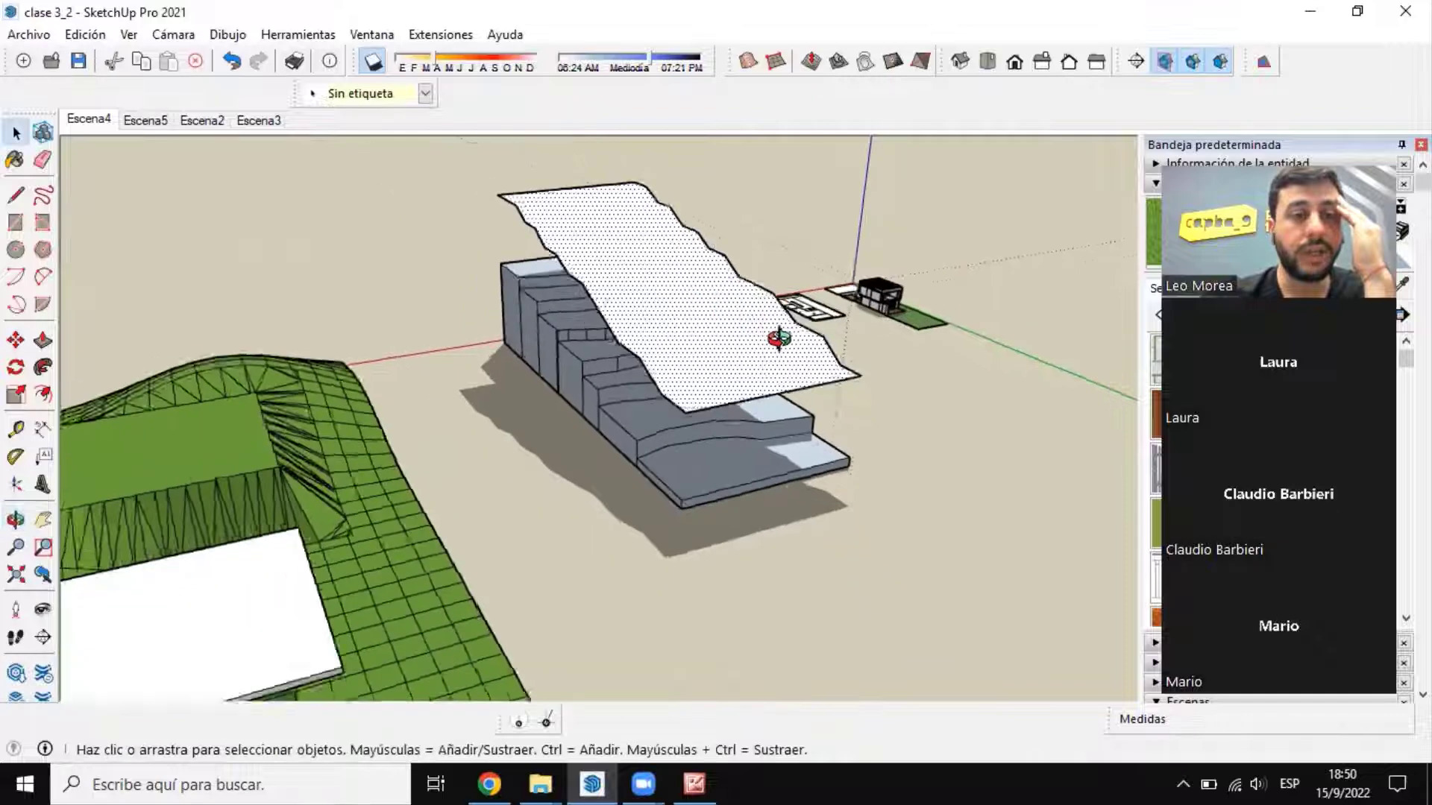
{"action": "scroll", "coordinate": [813, 310], "scroll_direction": "up", "scroll_amount": 4}
{"action": "scroll", "coordinate": [812, 317], "scroll_direction": "down", "scroll_amount": 5}
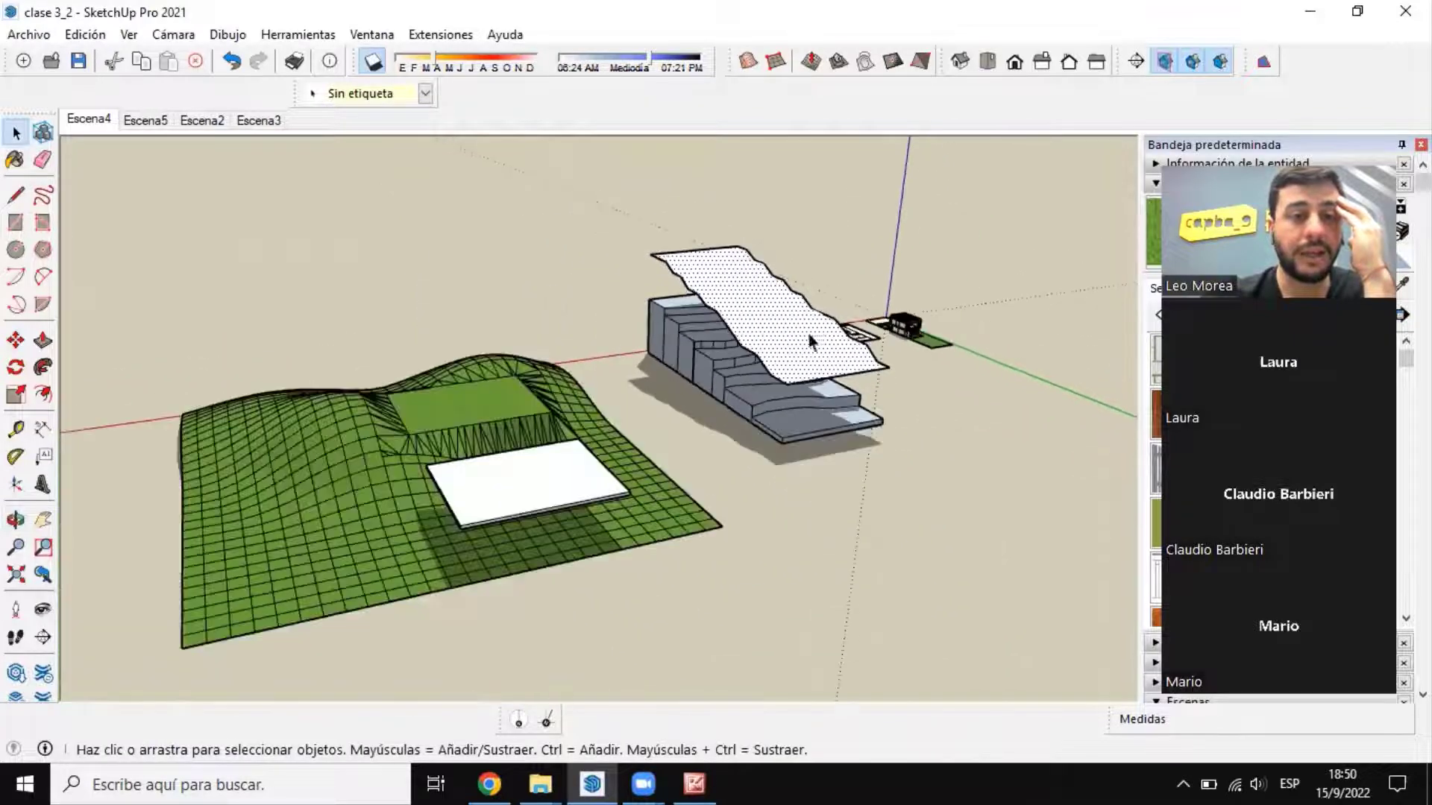
{"action": "scroll", "coordinate": [555, 455], "scroll_direction": "up", "scroll_amount": 3}
{"action": "left_click", "coordinate": [555, 455]}
{"action": "scroll", "coordinate": [555, 455], "scroll_direction": "down", "scroll_amount": 3}
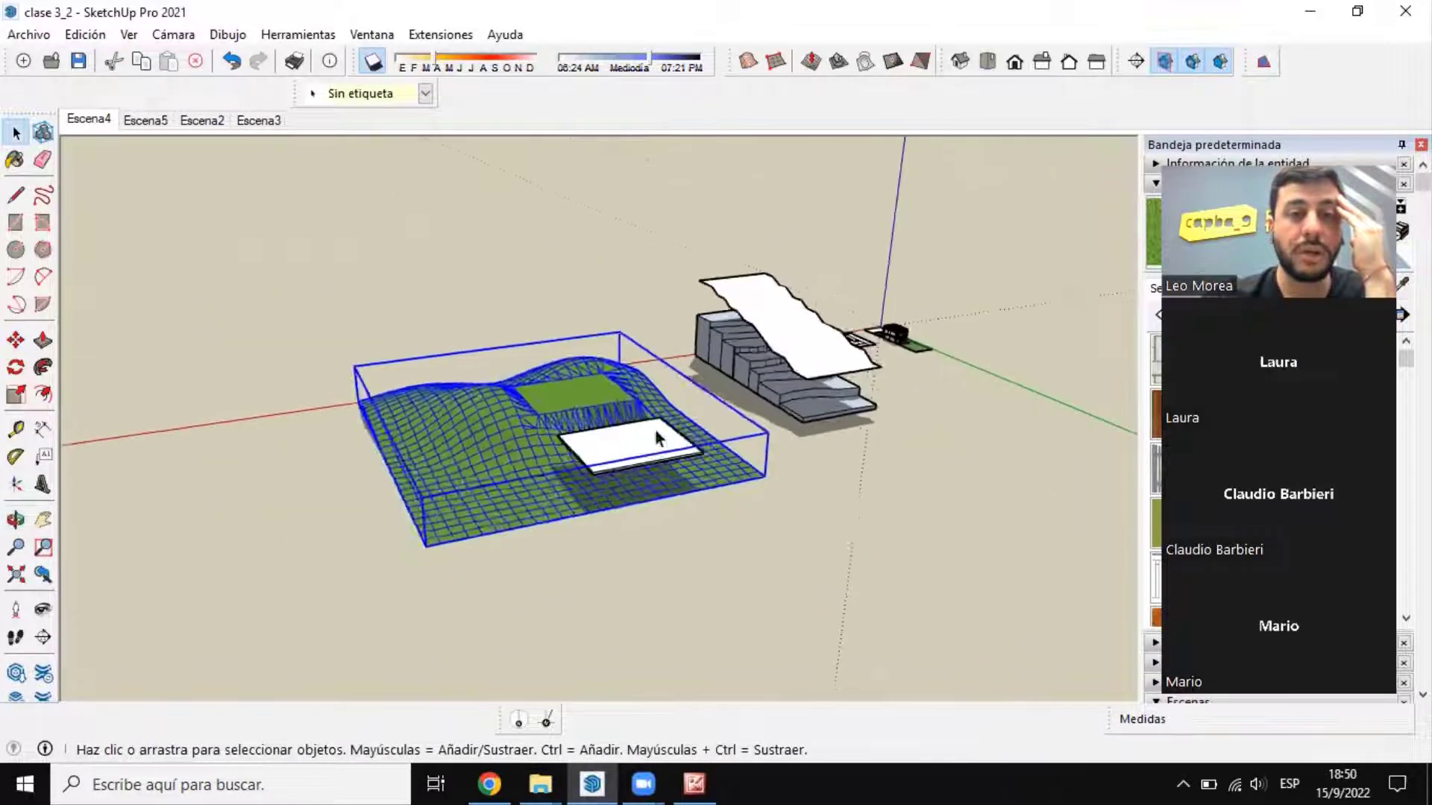
Step: Paint the wavy surface above the stepped contour model with the dark green grass material (verde oscuro)
{"action": "scroll", "coordinate": [726, 348], "scroll_direction": "up", "scroll_amount": 4}
{"action": "left_click", "coordinate": [726, 348]}
{"action": "middle_click_drag", "start_coordinate": [865, 388], "coordinate": [814, 418]}
{"action": "middle_click_drag", "start_coordinate": [812, 277], "coordinate": [955, 310]}
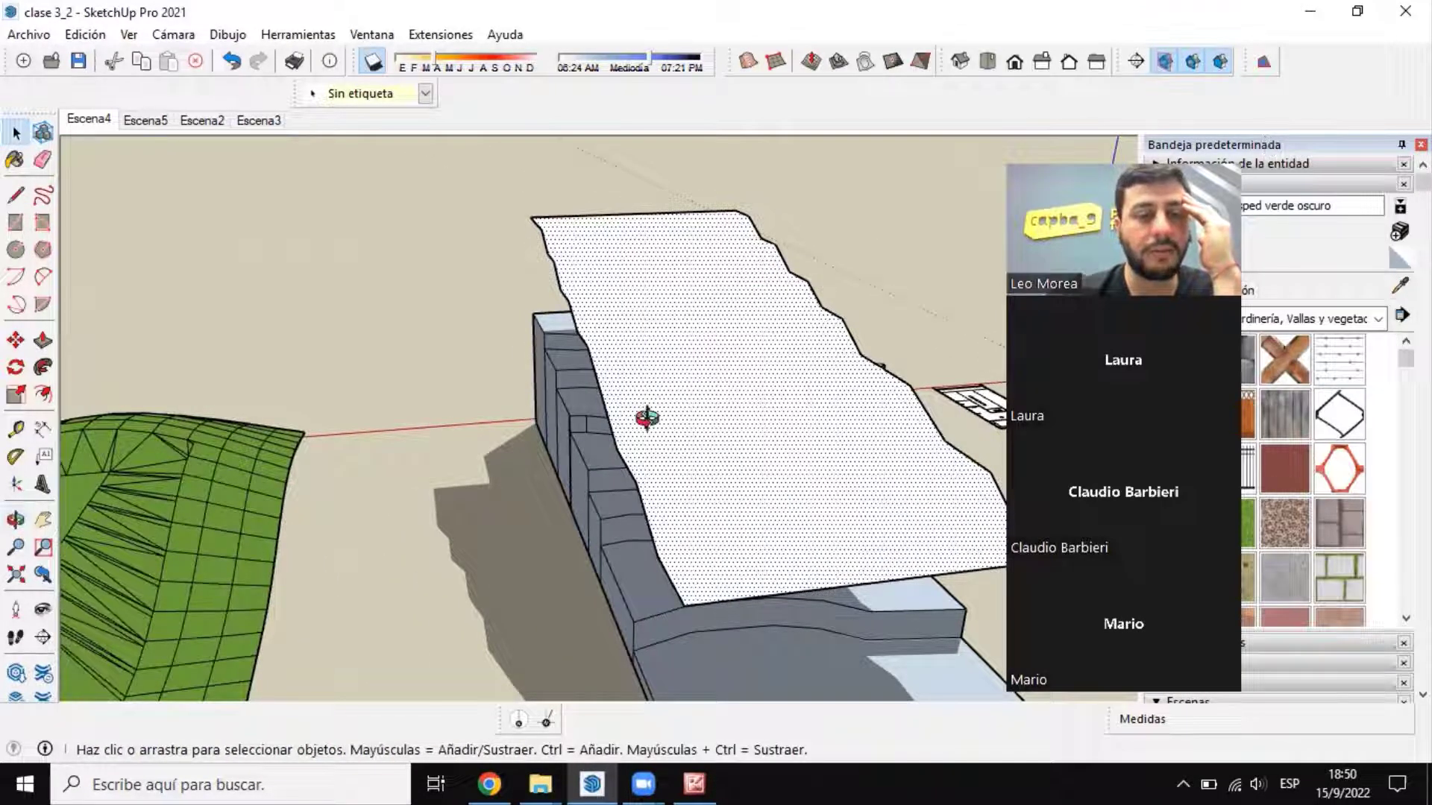
{"action": "middle_click_drag", "start_coordinate": [646, 418], "coordinate": [681, 387]}
{"action": "key", "text": "b"}
{"action": "left_click", "coordinate": [681, 387]}
{"action": "key", "text": "space"}
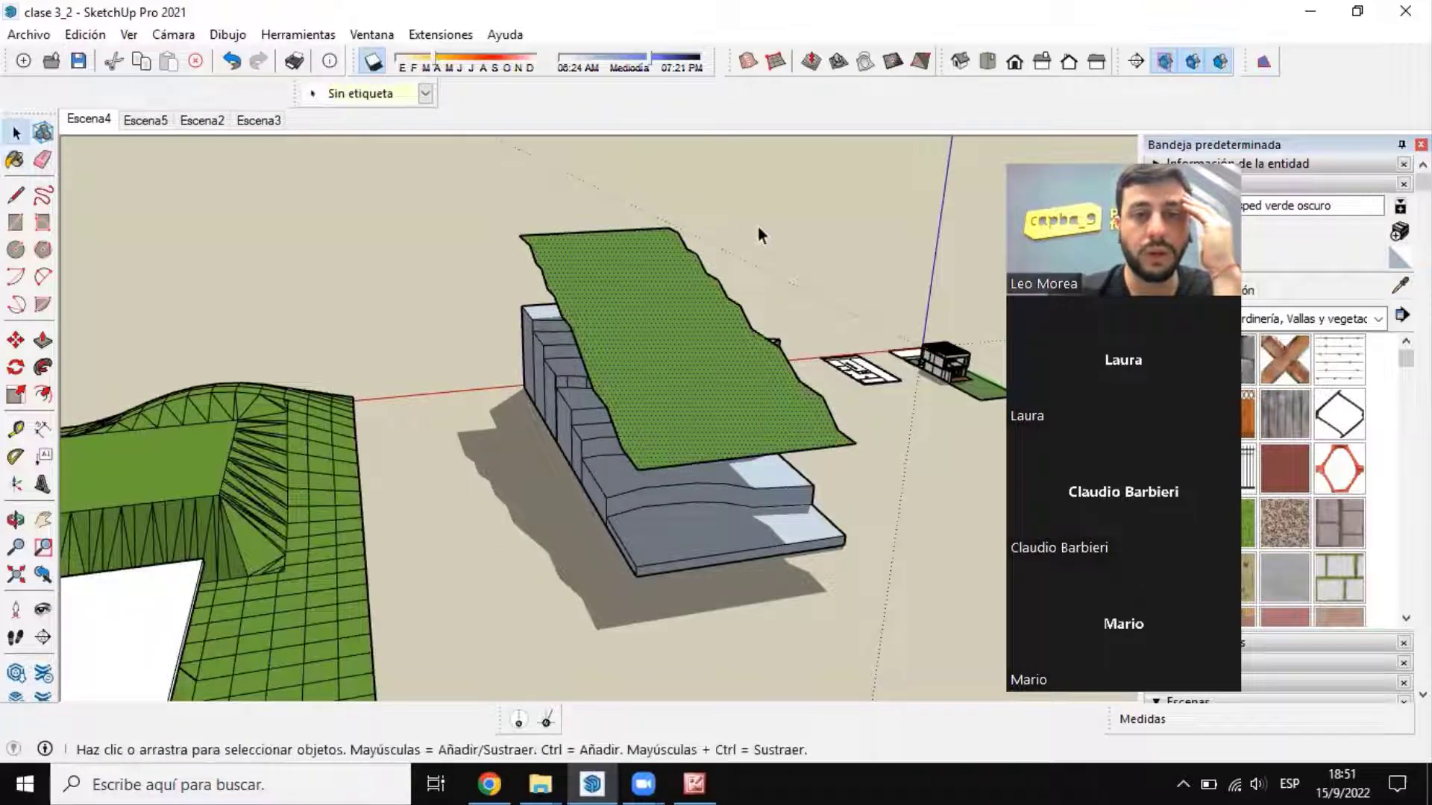
Step: Examine the stepped contour layers beneath the grass surface, and compare them with the stamped terrain grid
{"action": "scroll", "coordinate": [752, 486], "scroll_direction": "up", "scroll_amount": 5}
{"action": "middle_click_drag", "start_coordinate": [729, 473], "coordinate": [944, 502]}
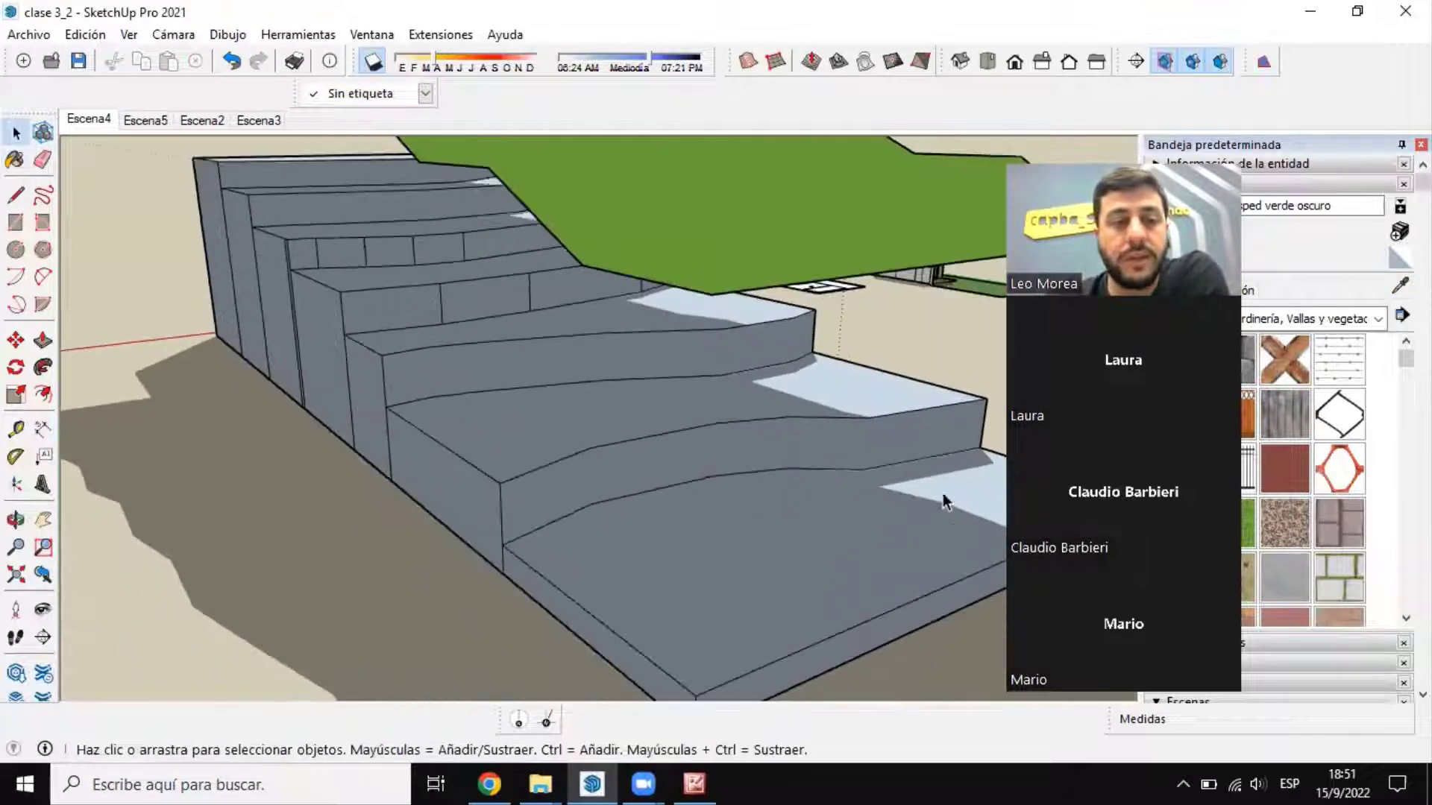
{"action": "scroll", "coordinate": [944, 502], "scroll_direction": "down", "scroll_amount": 5}
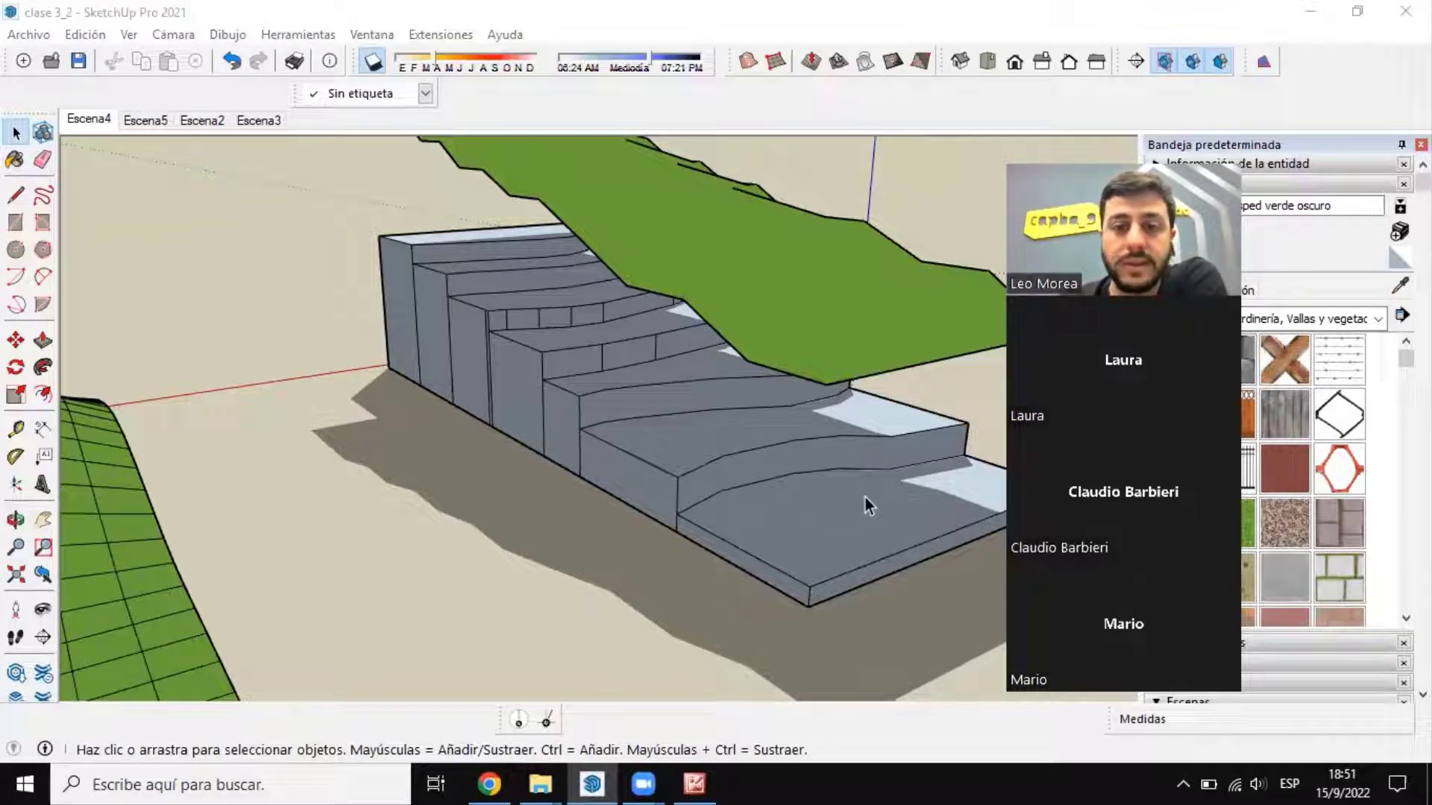
{"action": "middle_click_drag", "start_coordinate": [865, 498], "coordinate": [634, 455]}
{"action": "scroll", "coordinate": [757, 288], "scroll_direction": "down", "scroll_amount": 6}
{"action": "scroll", "coordinate": [125, 428], "scroll_direction": "up", "scroll_amount": 3}
{"action": "left_click", "coordinate": [125, 426]}
{"action": "middle_click_drag", "start_coordinate": [783, 375], "coordinate": [643, 446]}
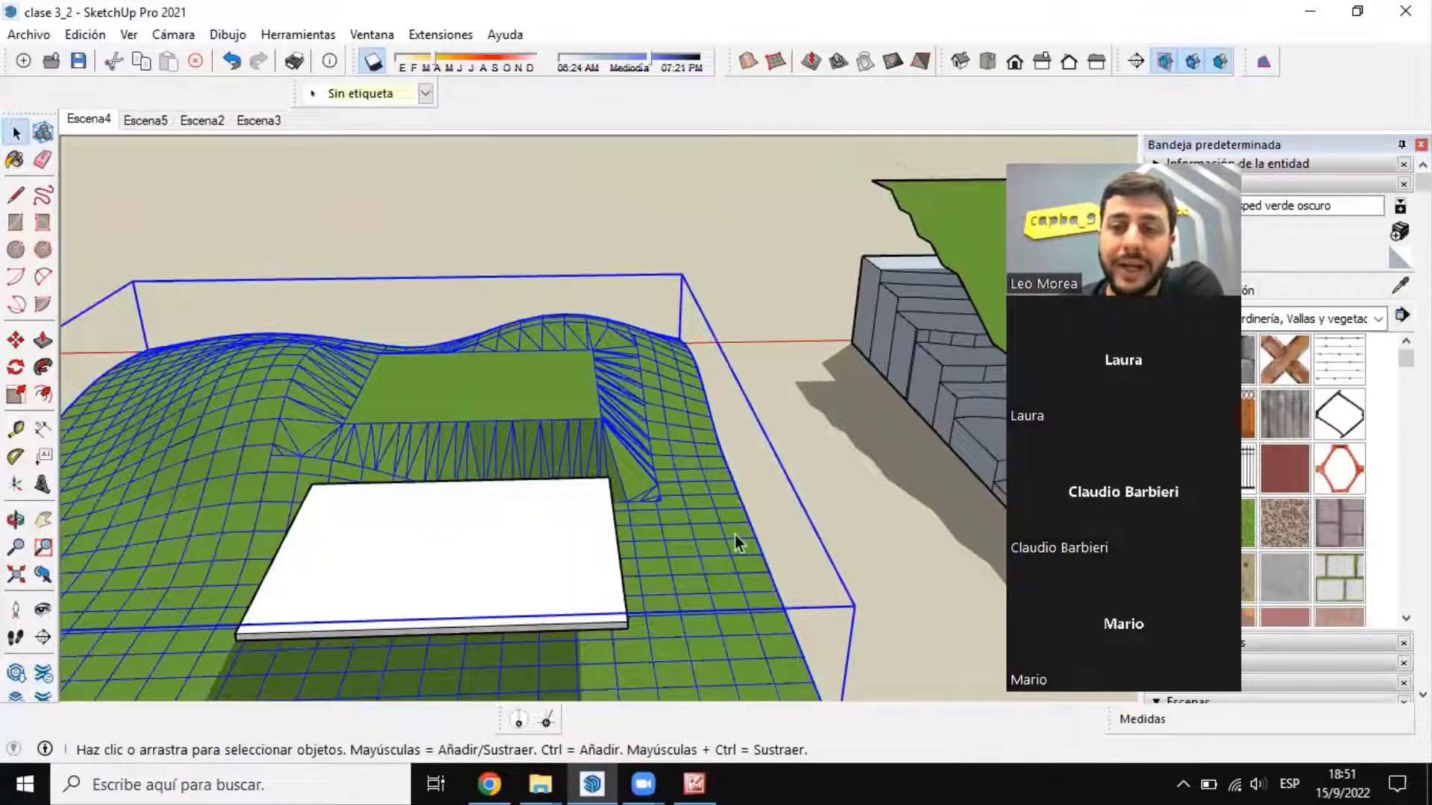
{"action": "scroll", "coordinate": [494, 361], "scroll_direction": "down", "scroll_amount": 6}
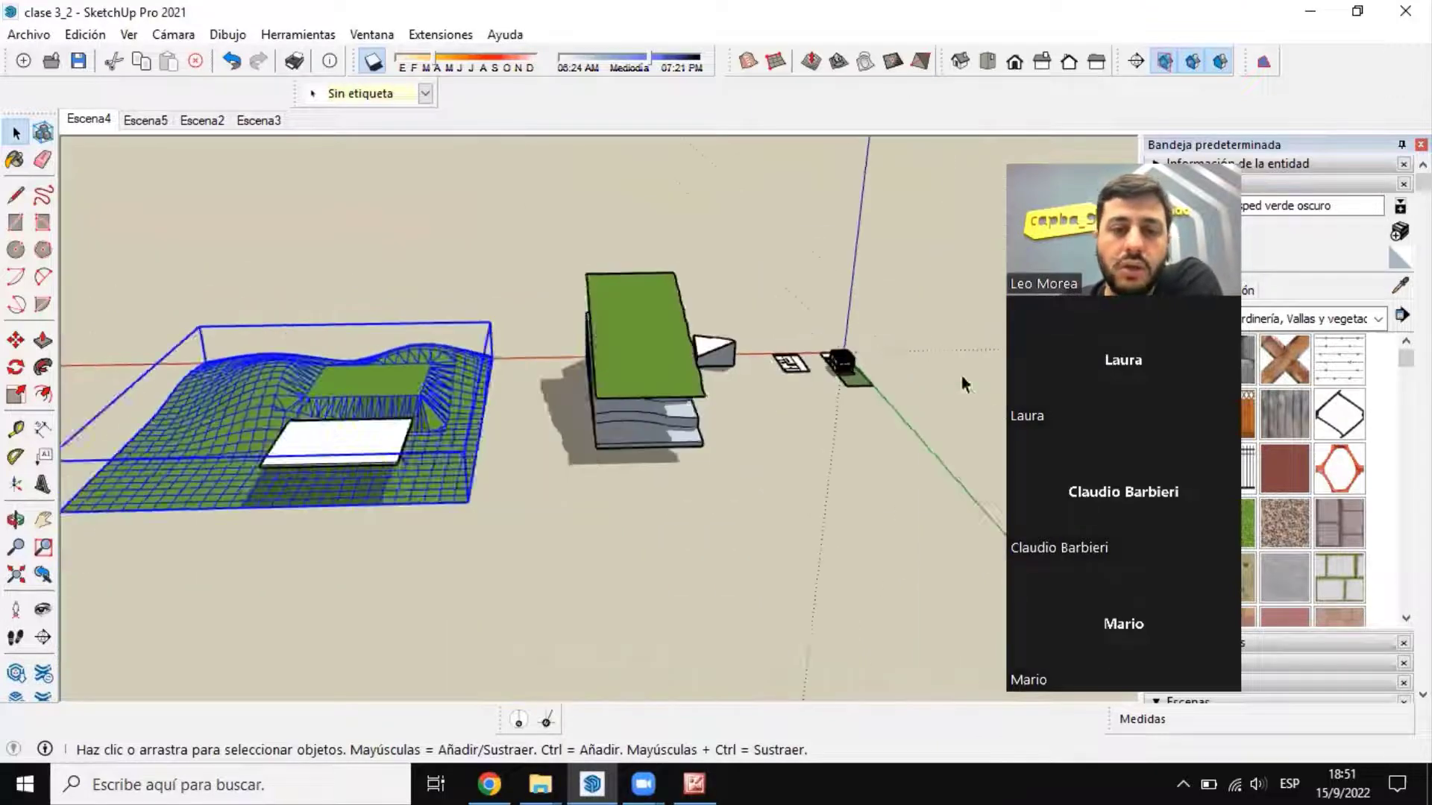
{"action": "scroll", "coordinate": [965, 383], "scroll_direction": "up", "scroll_amount": 5}
{"action": "left_click", "coordinate": [484, 333]}
{"action": "middle_click_drag", "start_coordinate": [484, 333], "coordinate": [610, 275]}
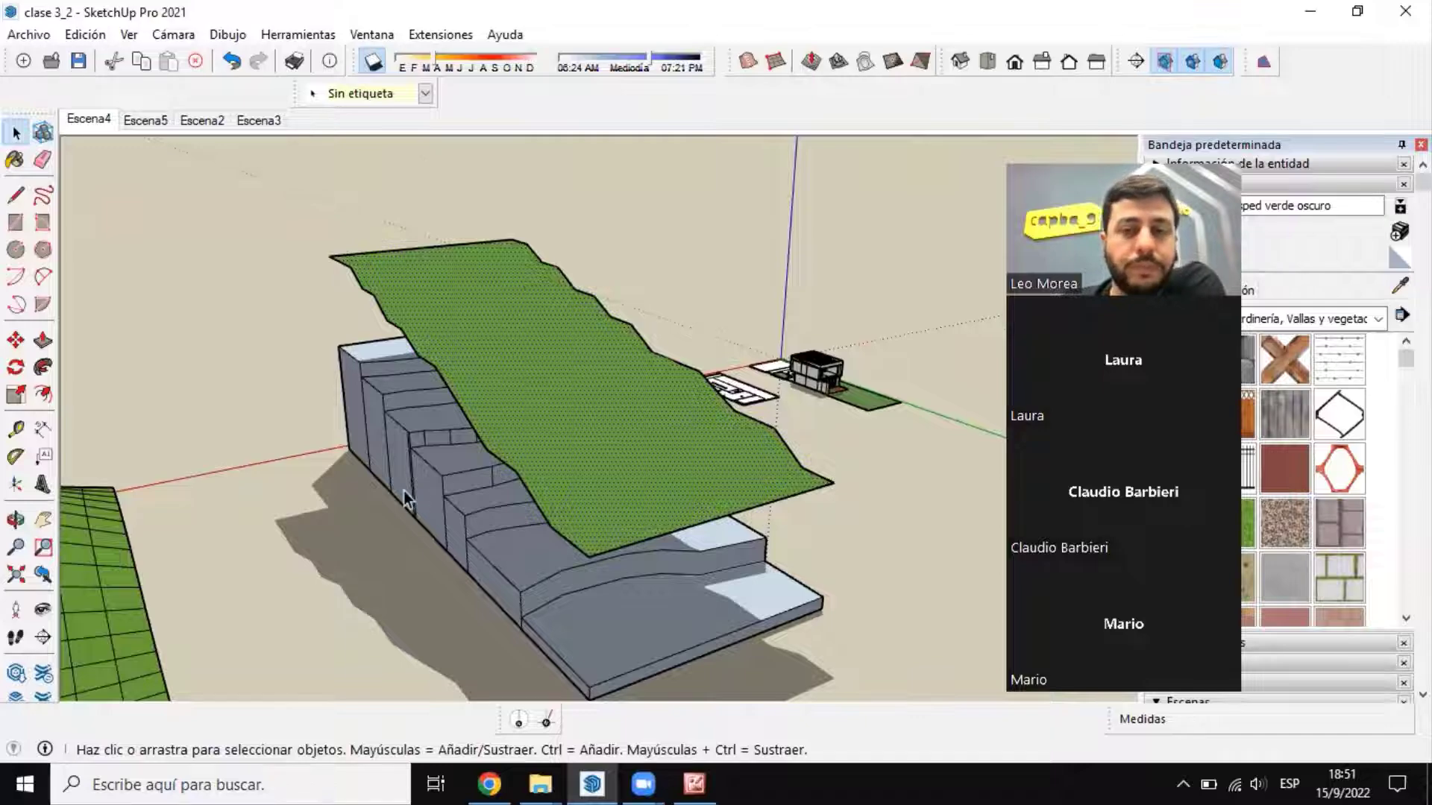
{"action": "scroll", "coordinate": [598, 369], "scroll_direction": "down", "scroll_amount": 4}
{"action": "scroll", "coordinate": [598, 369], "scroll_direction": "up", "scroll_amount": 5}
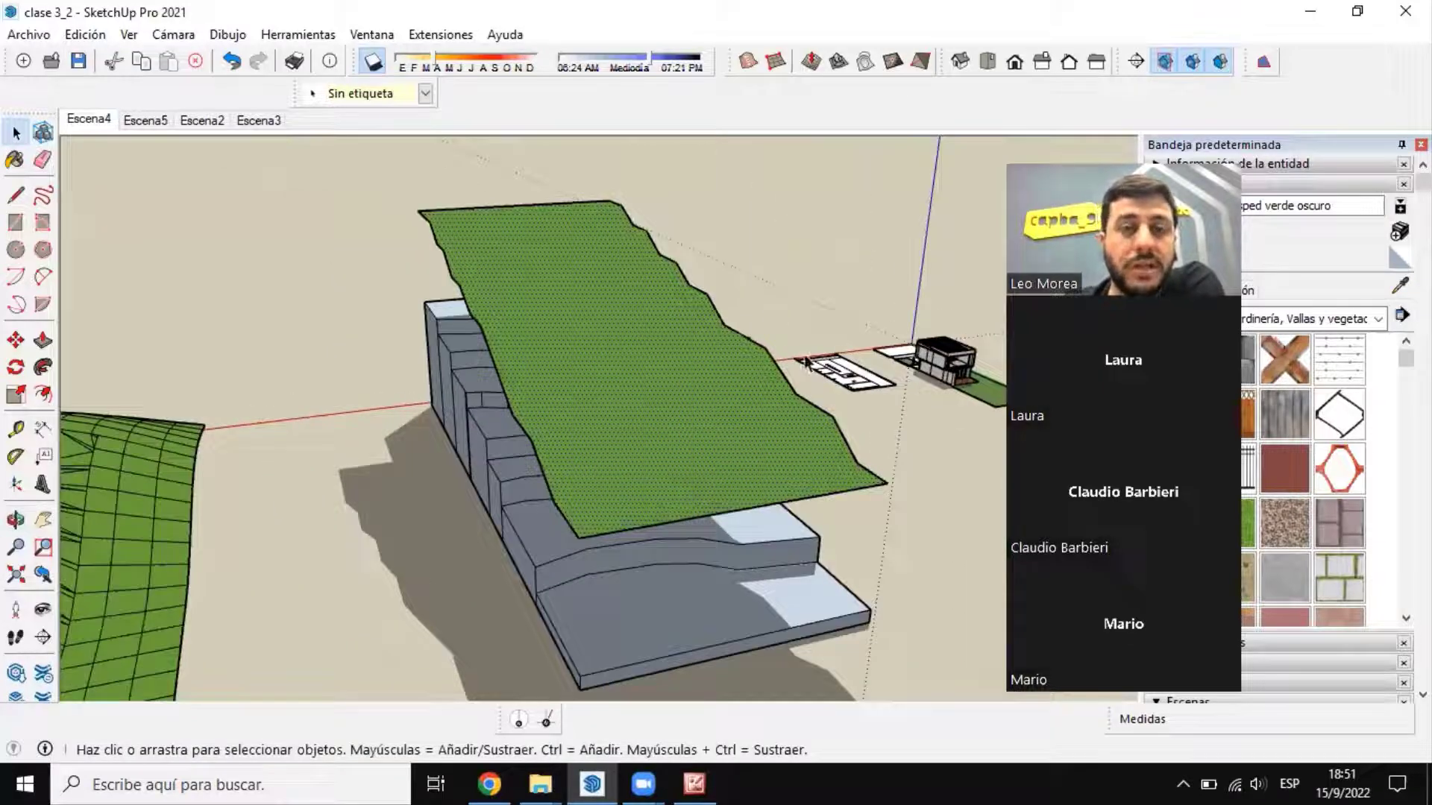
{"action": "scroll", "coordinate": [761, 361], "scroll_direction": "down", "scroll_amount": 5}
{"action": "scroll", "coordinate": [503, 511], "scroll_direction": "up", "scroll_amount": 2}
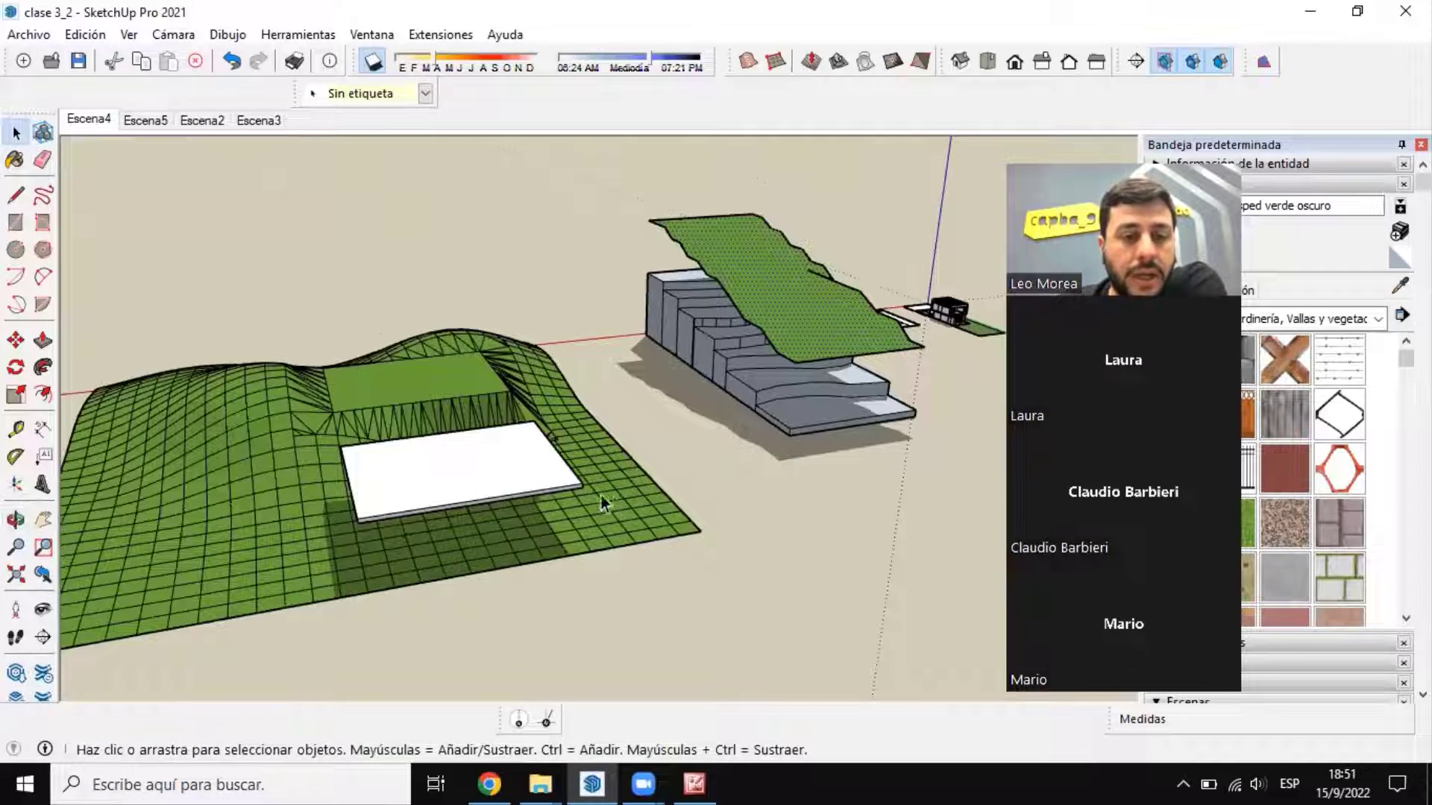
{"action": "scroll", "coordinate": [601, 496], "scroll_direction": "up", "scroll_amount": 3}
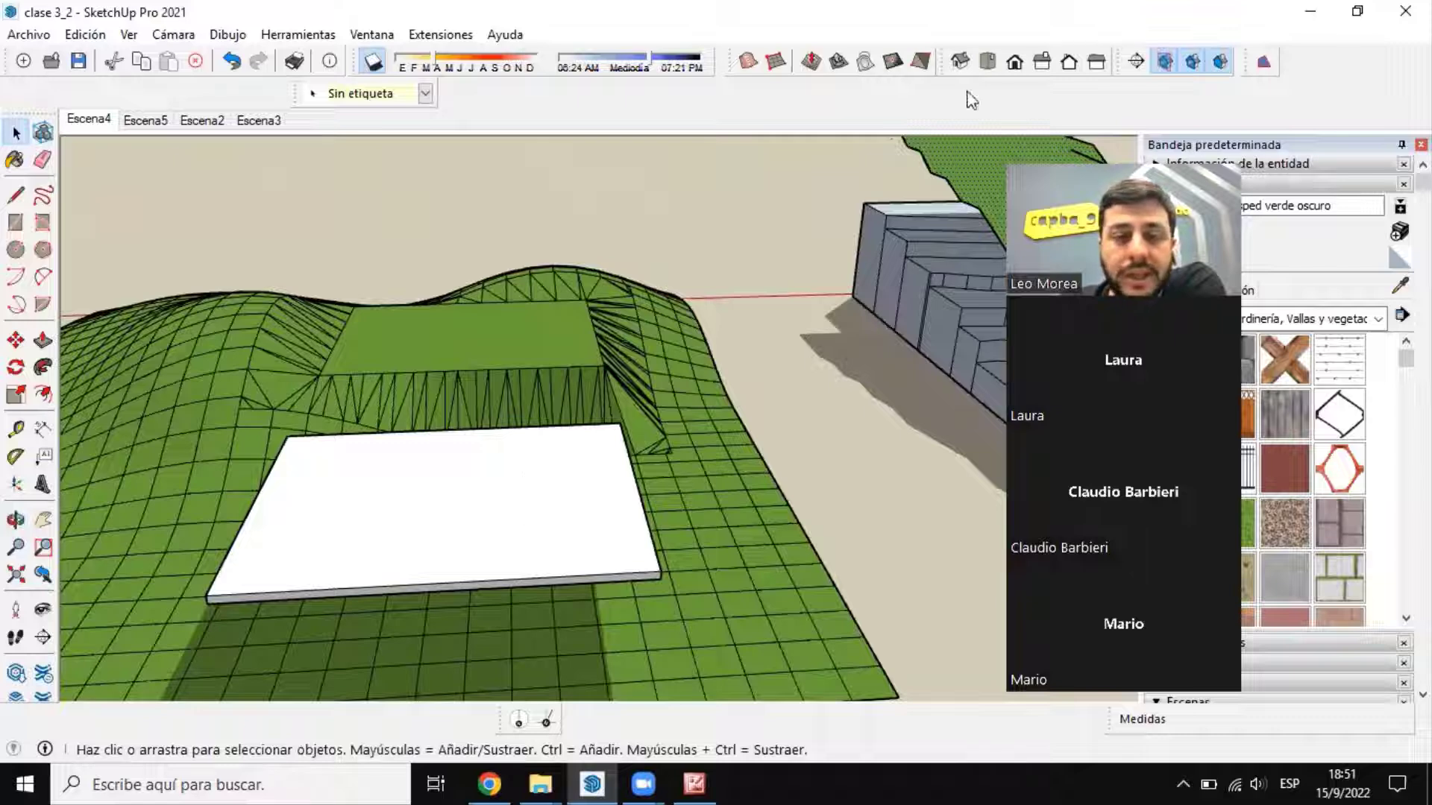
{"action": "left_click", "coordinate": [447, 511]}
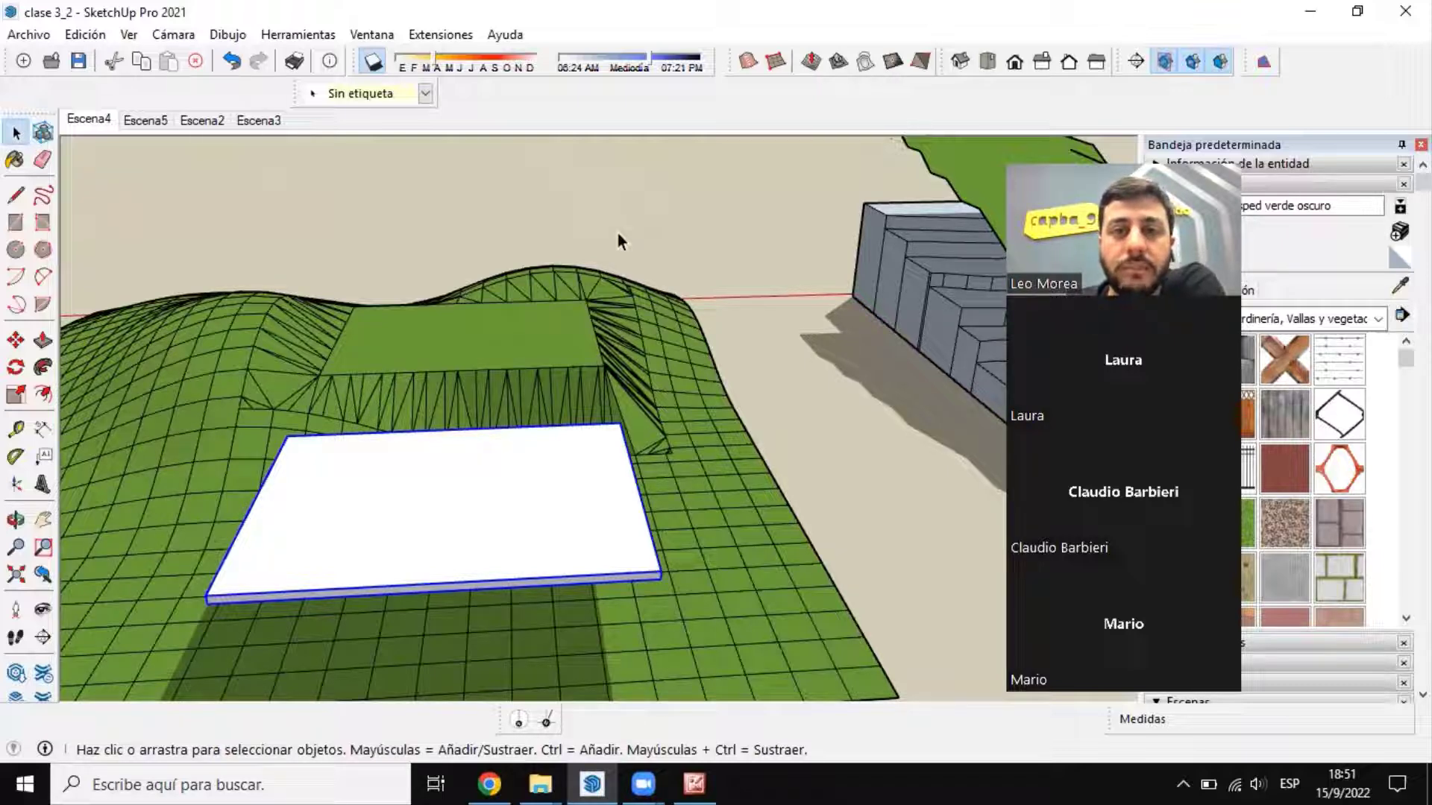
{"action": "left_click", "coordinate": [866, 63]}
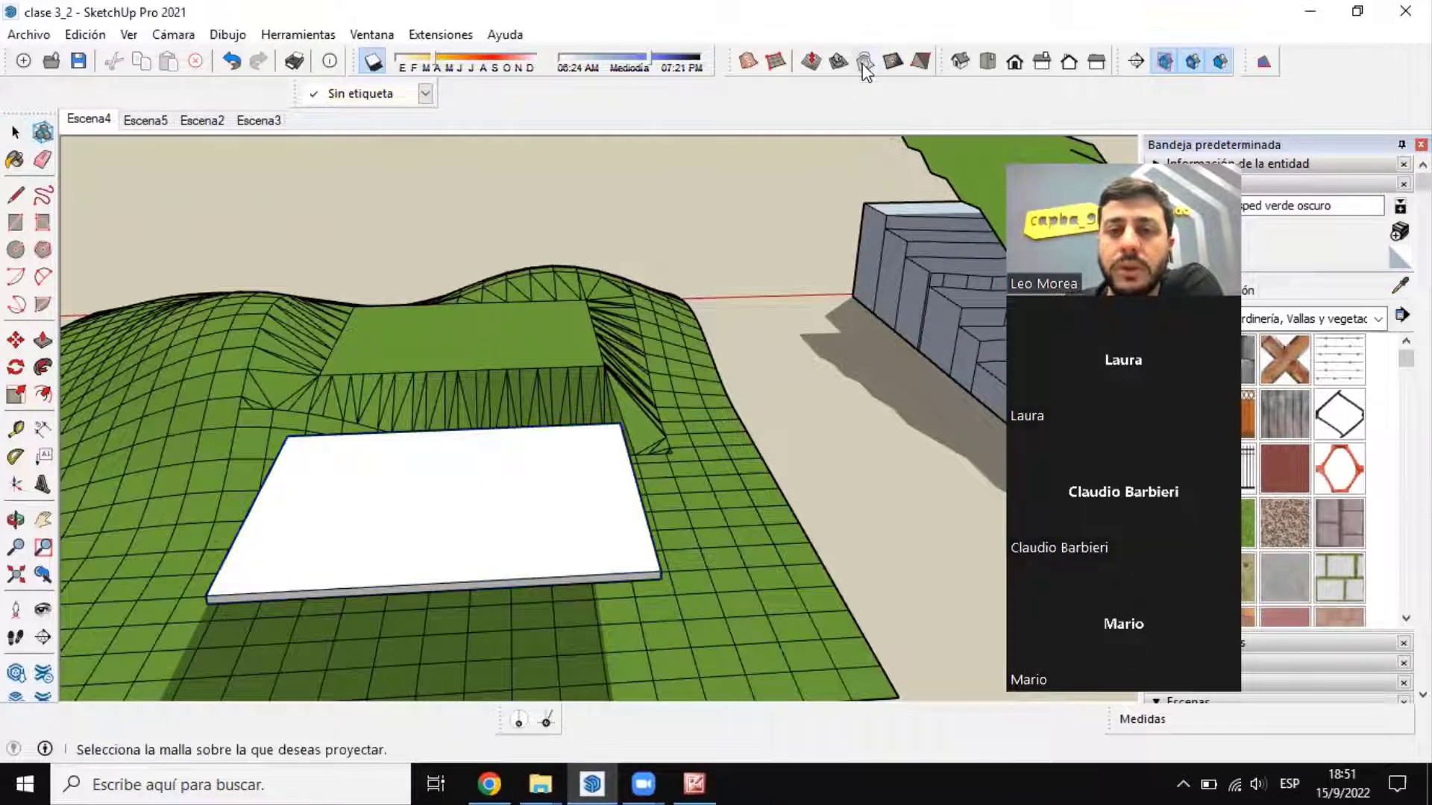
{"action": "scroll", "coordinate": [574, 403], "scroll_direction": "down", "scroll_amount": 3}
{"action": "scroll", "coordinate": [574, 403], "scroll_direction": "up", "scroll_amount": 2}
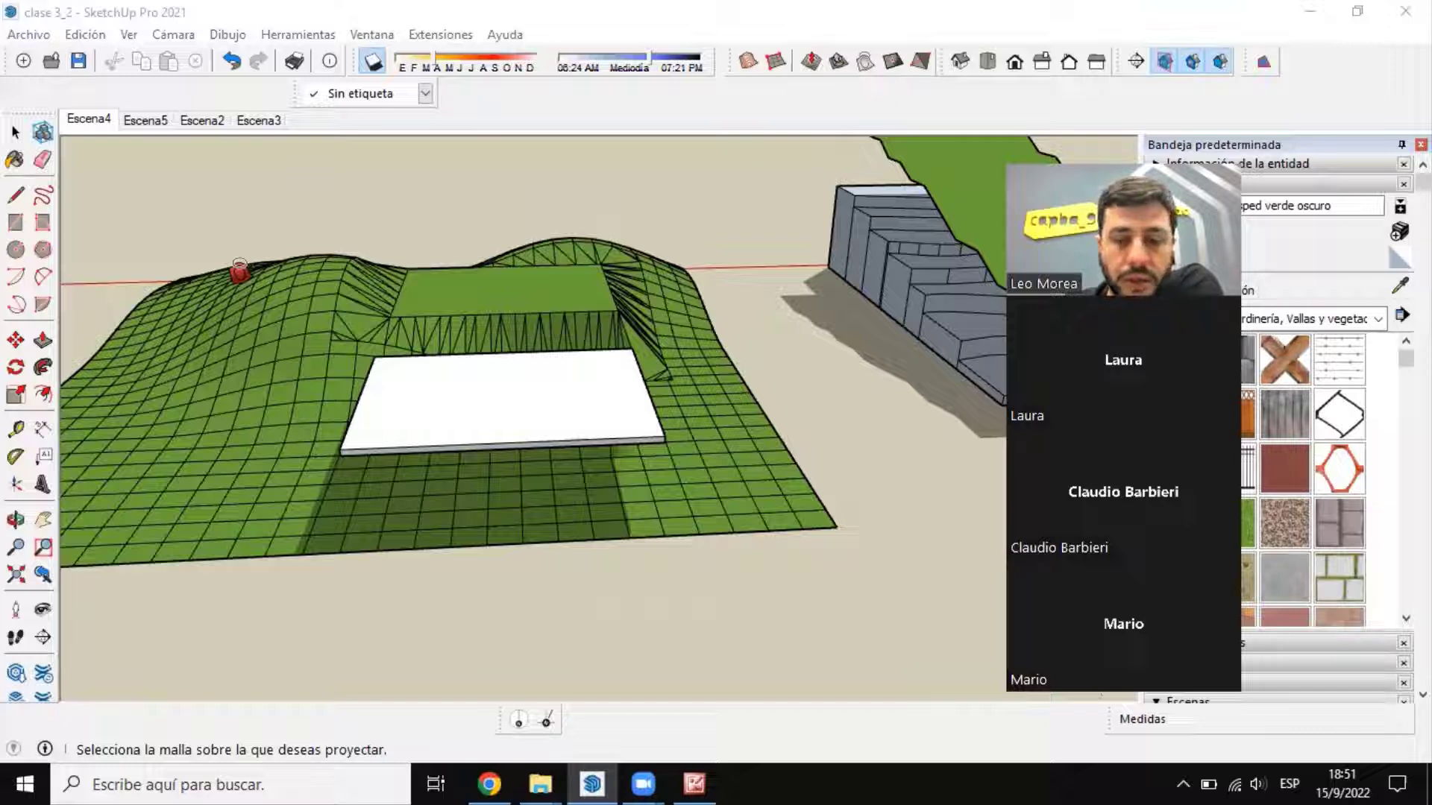
{"action": "key", "text": "space"}
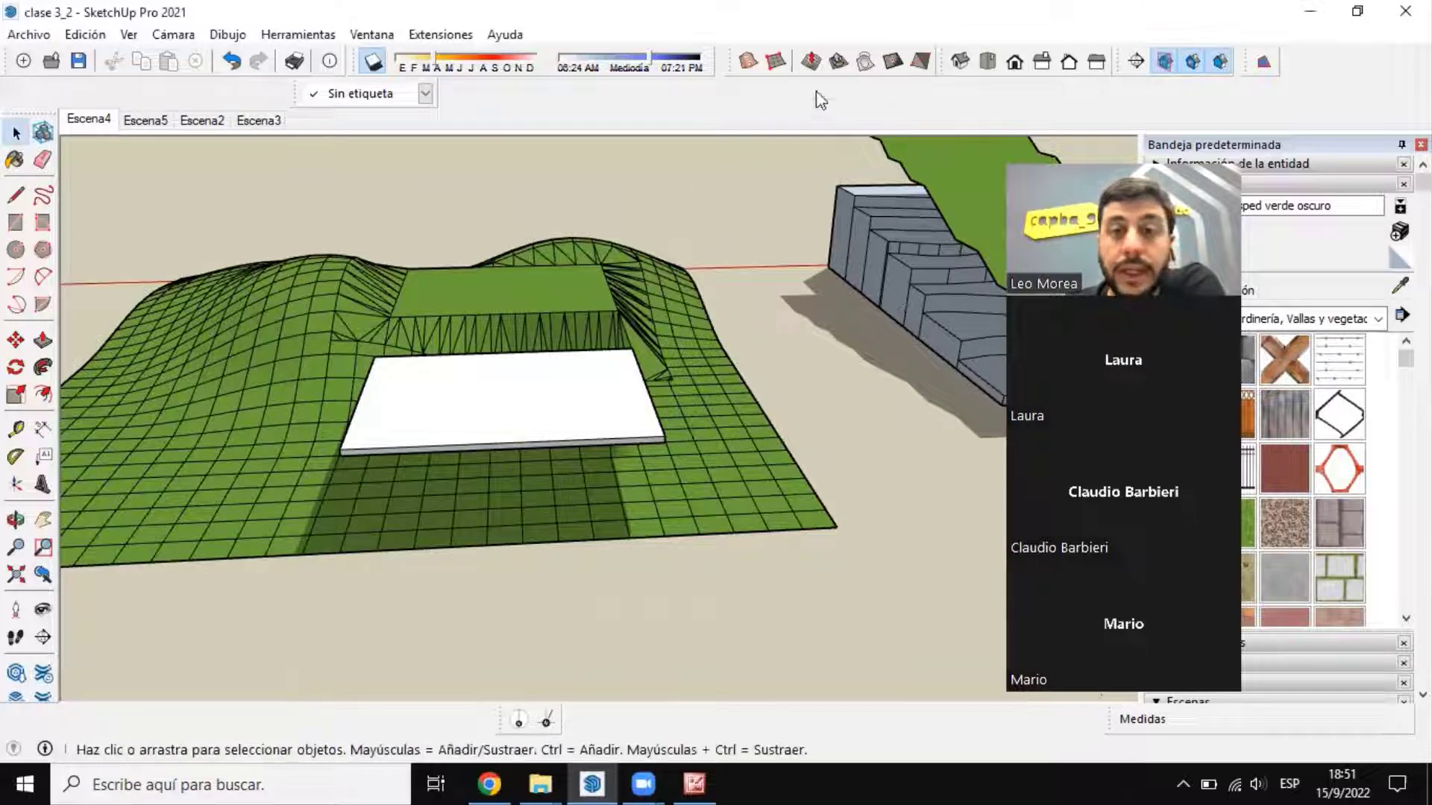
Step: Project the outline of the slab onto the grass terrain mesh with Proyectar
{"action": "left_click", "coordinate": [577, 425]}
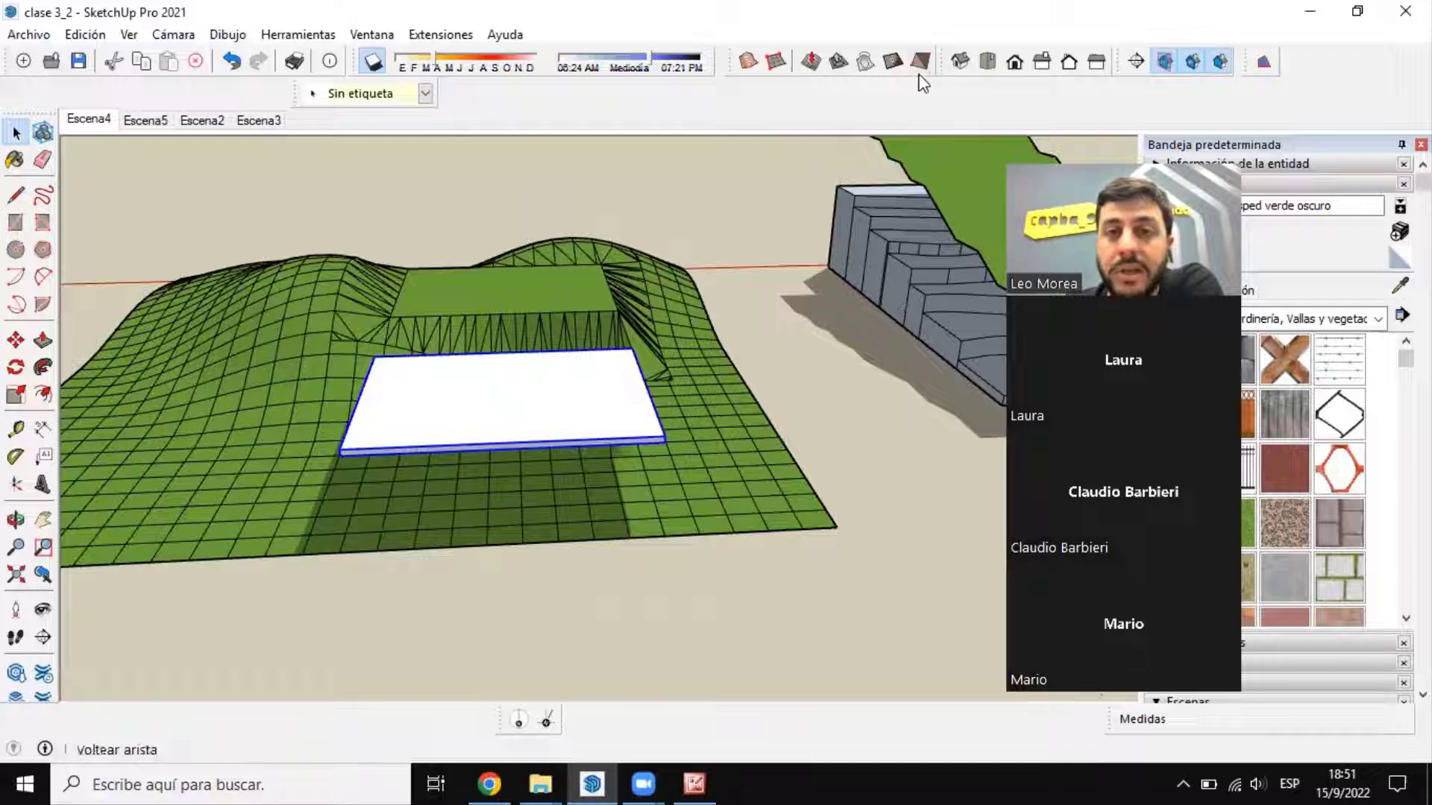
{"action": "left_click", "coordinate": [864, 64]}
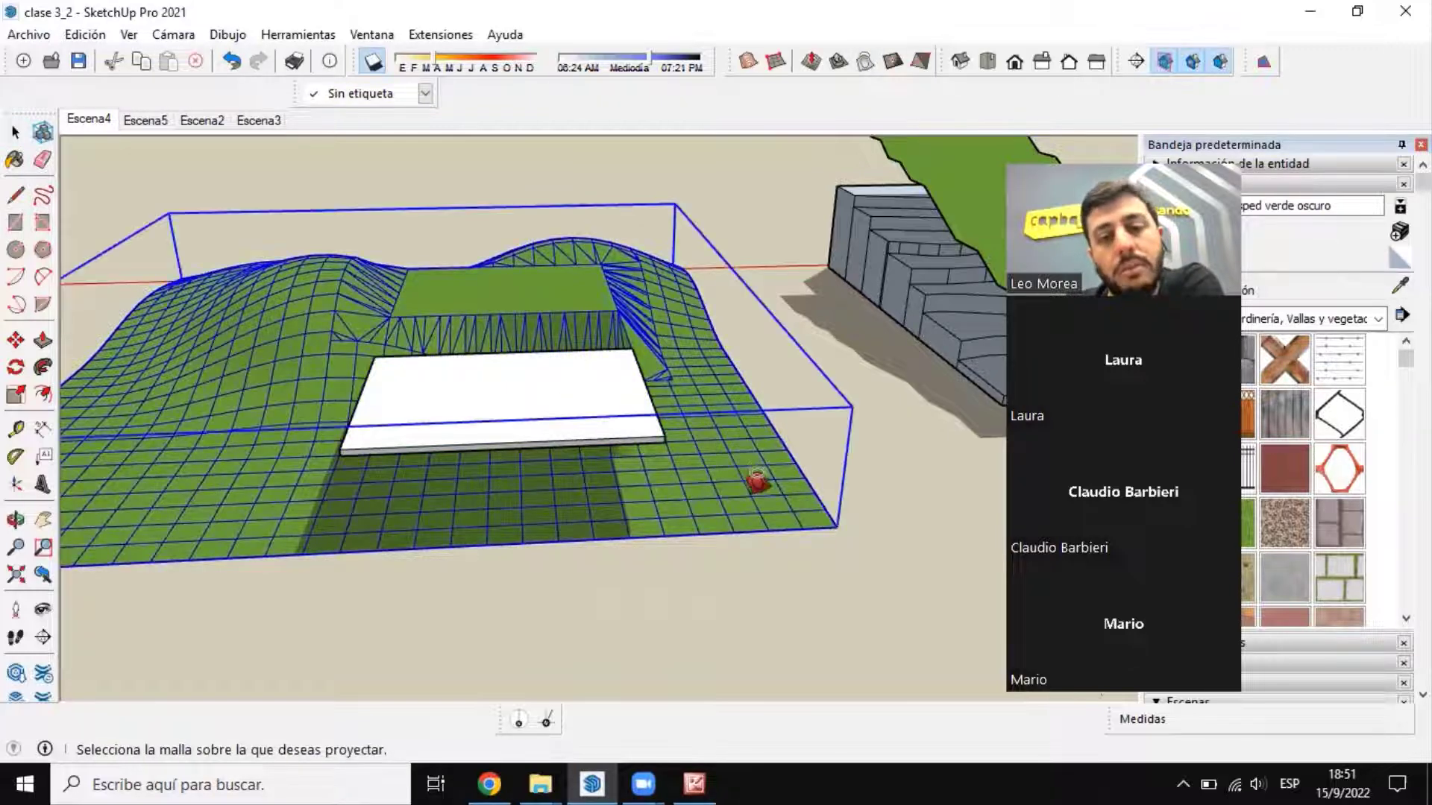
{"action": "left_click", "coordinate": [754, 488]}
{"action": "middle_click_drag", "start_coordinate": [754, 489], "coordinate": [678, 288]}
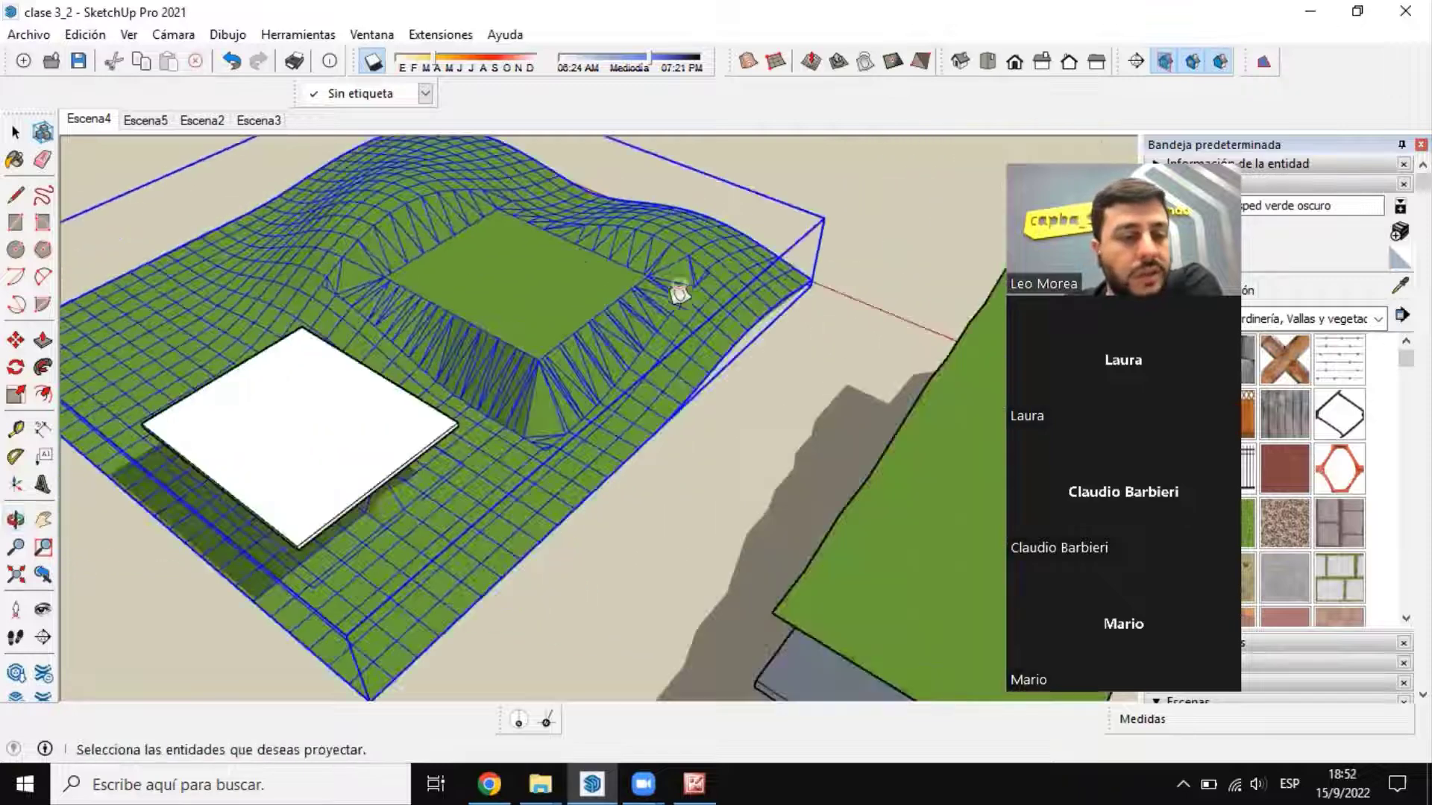
Step: Draw vertical lines from the two slab corners nearest the stepped contour model down to the projected outline on the terrain
{"action": "scroll", "coordinate": [527, 409], "scroll_direction": "up", "scroll_amount": 5}
{"action": "scroll", "coordinate": [348, 373], "scroll_direction": "up", "scroll_amount": 3}
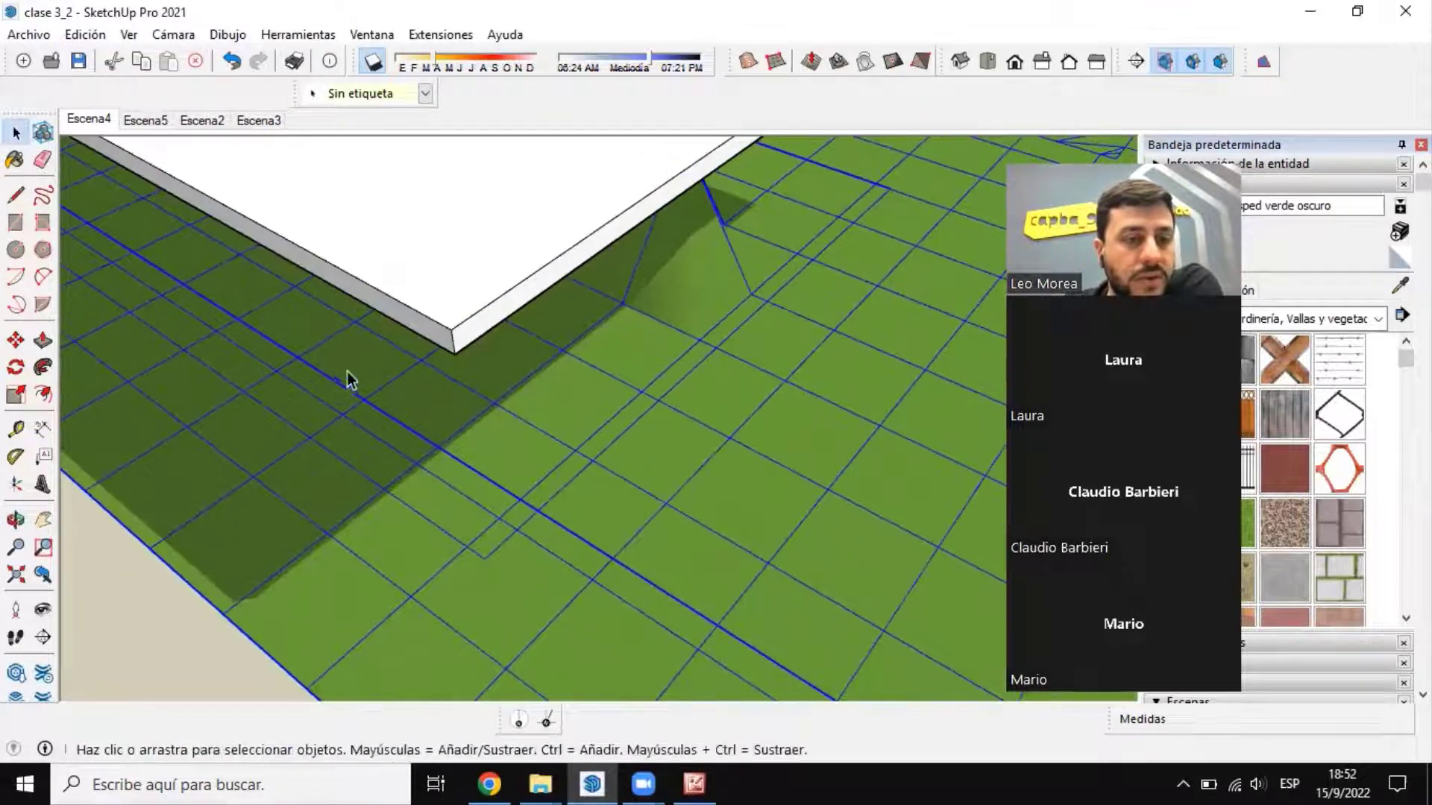
{"action": "left_click", "coordinate": [16, 195]}
{"action": "left_click", "coordinate": [453, 354]}
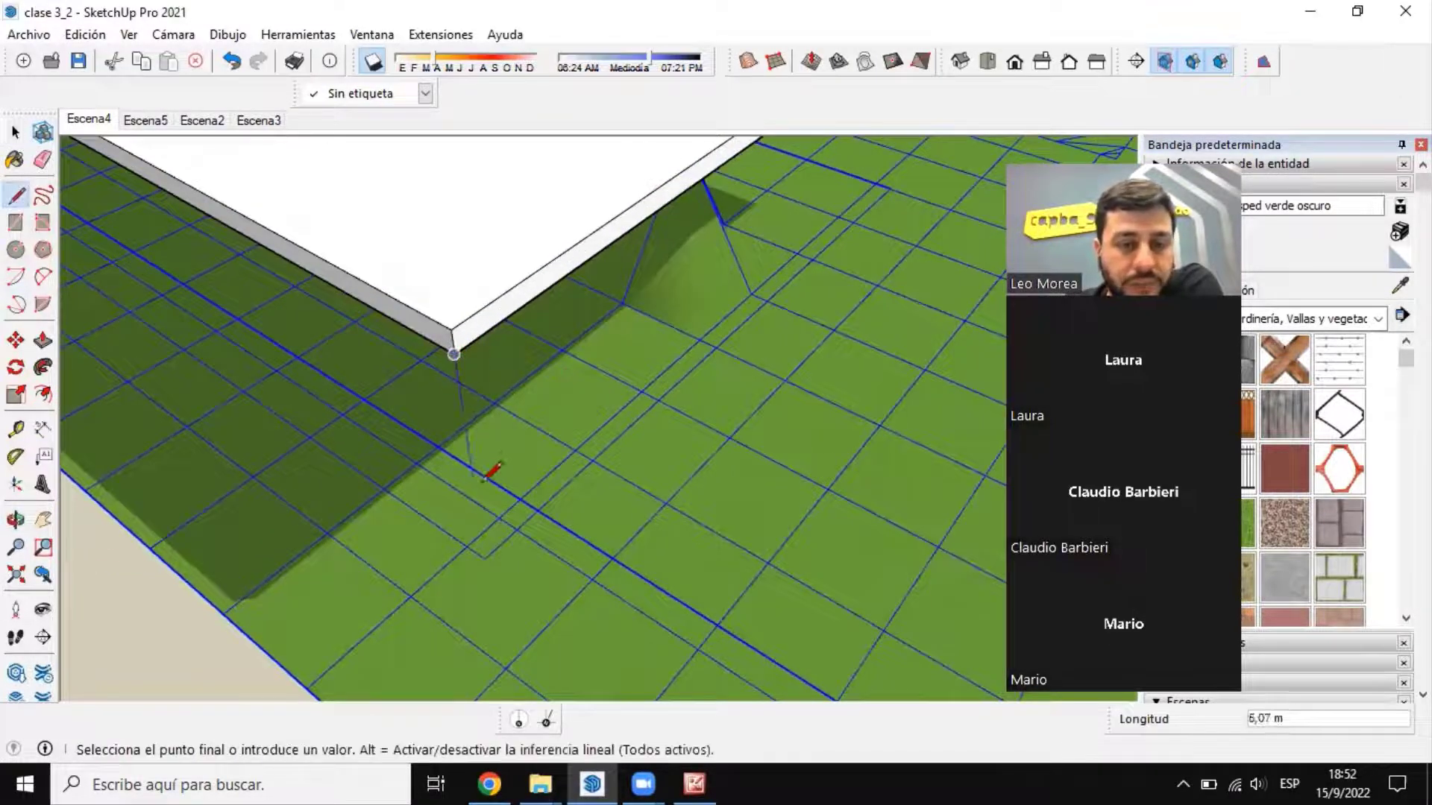
{"action": "scroll", "coordinate": [489, 455], "scroll_direction": "down", "scroll_amount": 3}
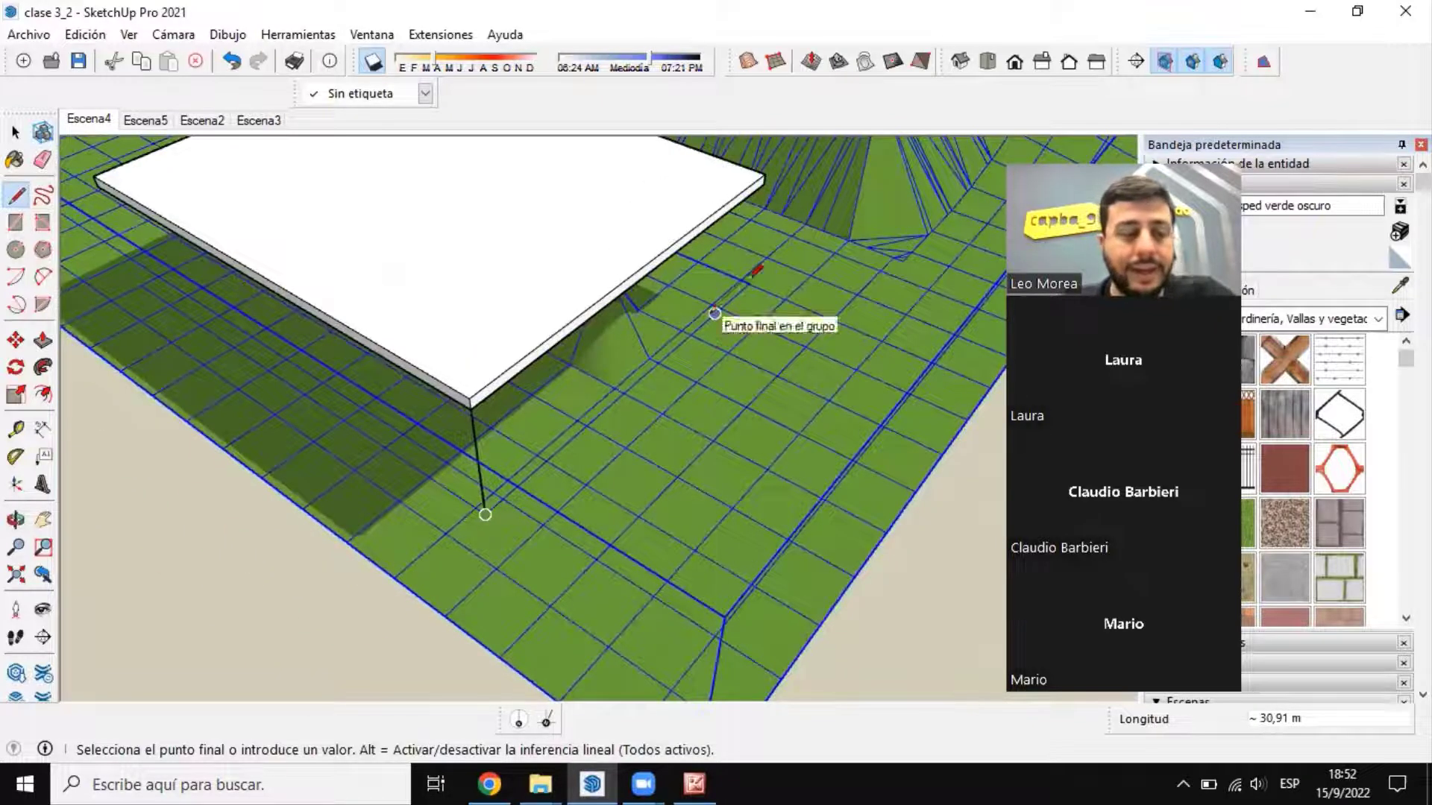
{"action": "key", "text": "Escape"}
{"action": "left_click", "coordinate": [764, 174]}
{"action": "middle_click_drag", "start_coordinate": [749, 282], "coordinate": [972, 307]}
Step: Draw vertical lines from the slab's two remaining corners, farther from the stepped model, down to the terrain
{"action": "scroll", "coordinate": [664, 504], "scroll_direction": "down", "scroll_amount": 5}
{"action": "left_click", "coordinate": [538, 505]}
{"action": "scroll", "coordinate": [549, 600], "scroll_direction": "up", "scroll_amount": 3}
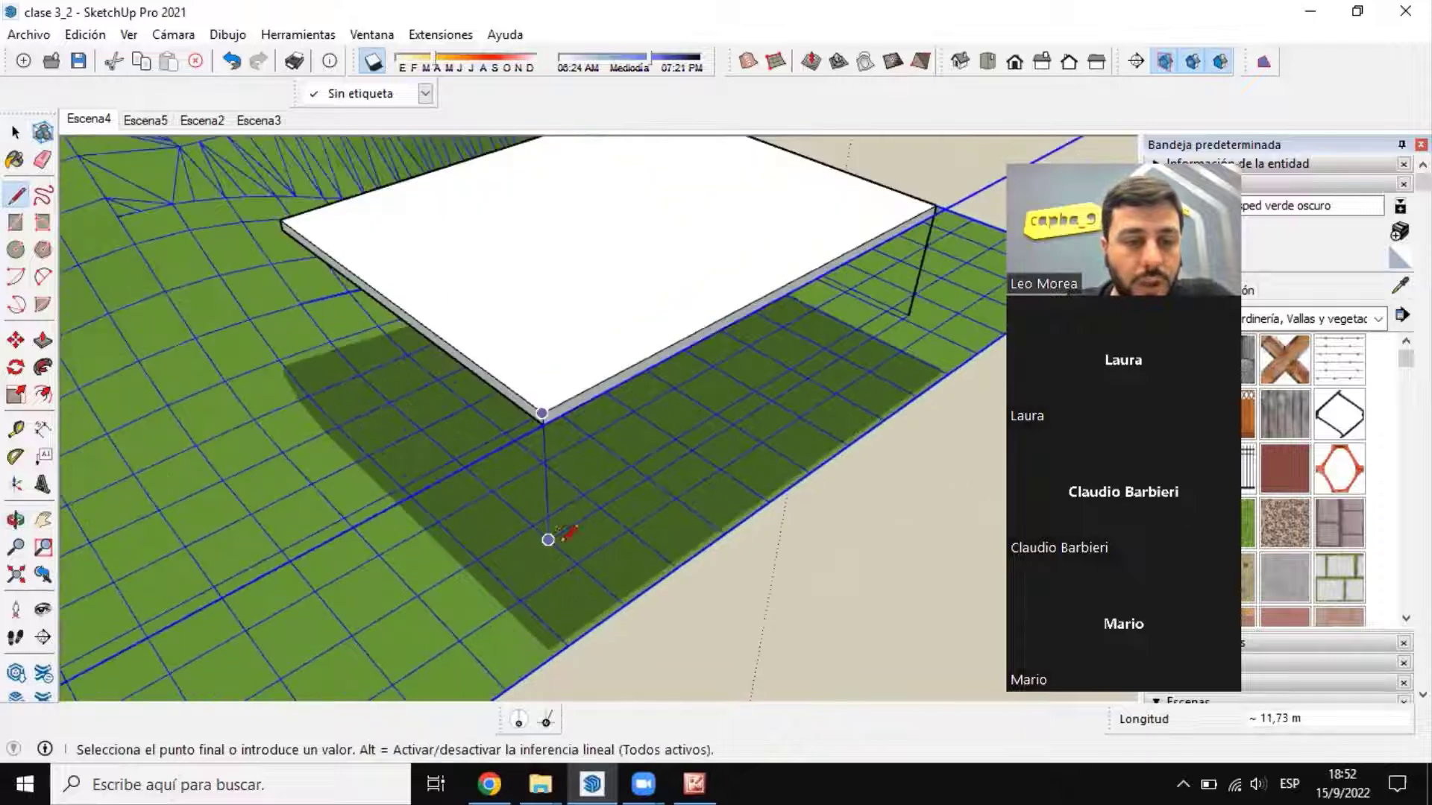
{"action": "left_click", "coordinate": [548, 539]}
{"action": "key", "text": "Escape"}
{"action": "left_click", "coordinate": [282, 225]}
{"action": "scroll", "coordinate": [287, 226], "scroll_direction": "up", "scroll_amount": 3}
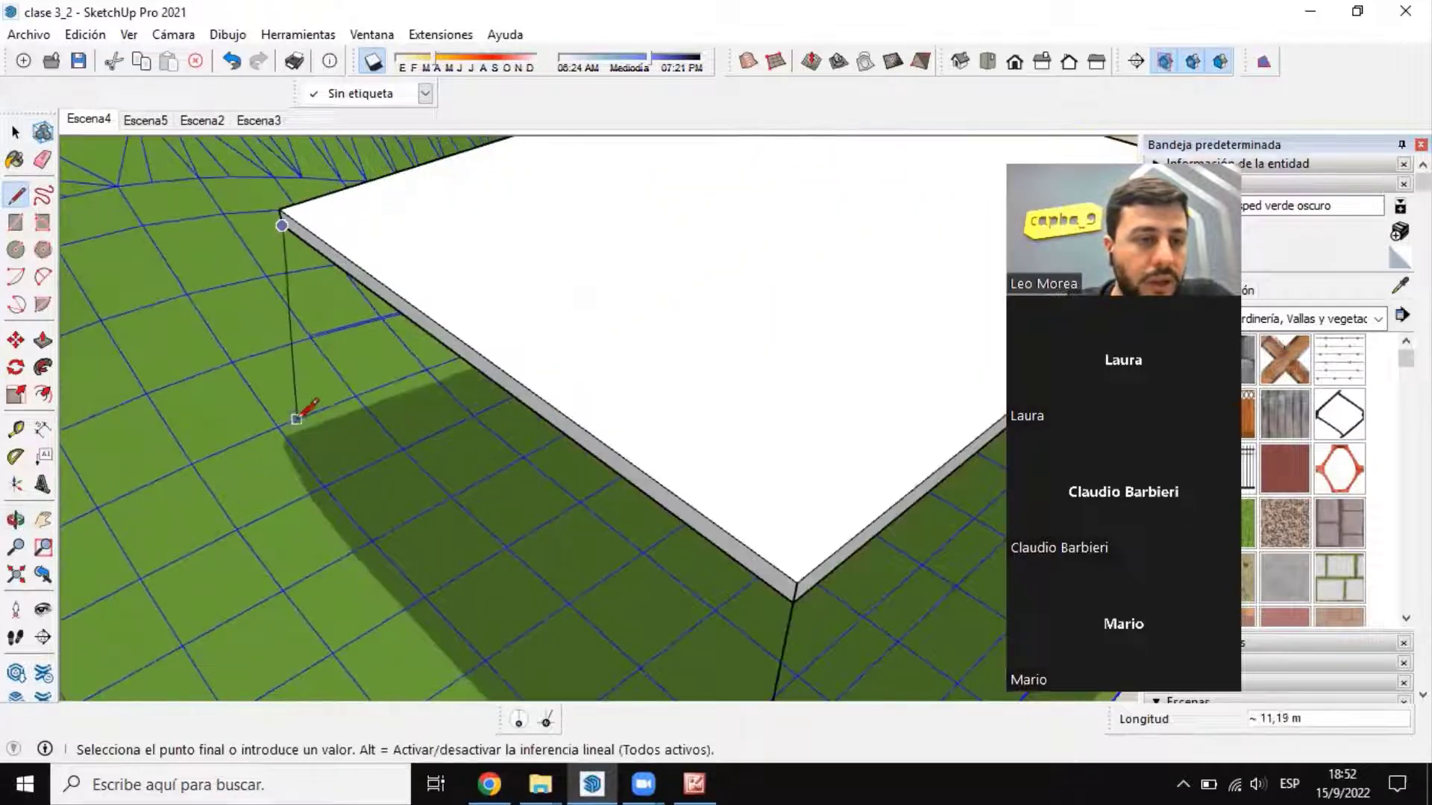
{"action": "key", "text": "Escape"}
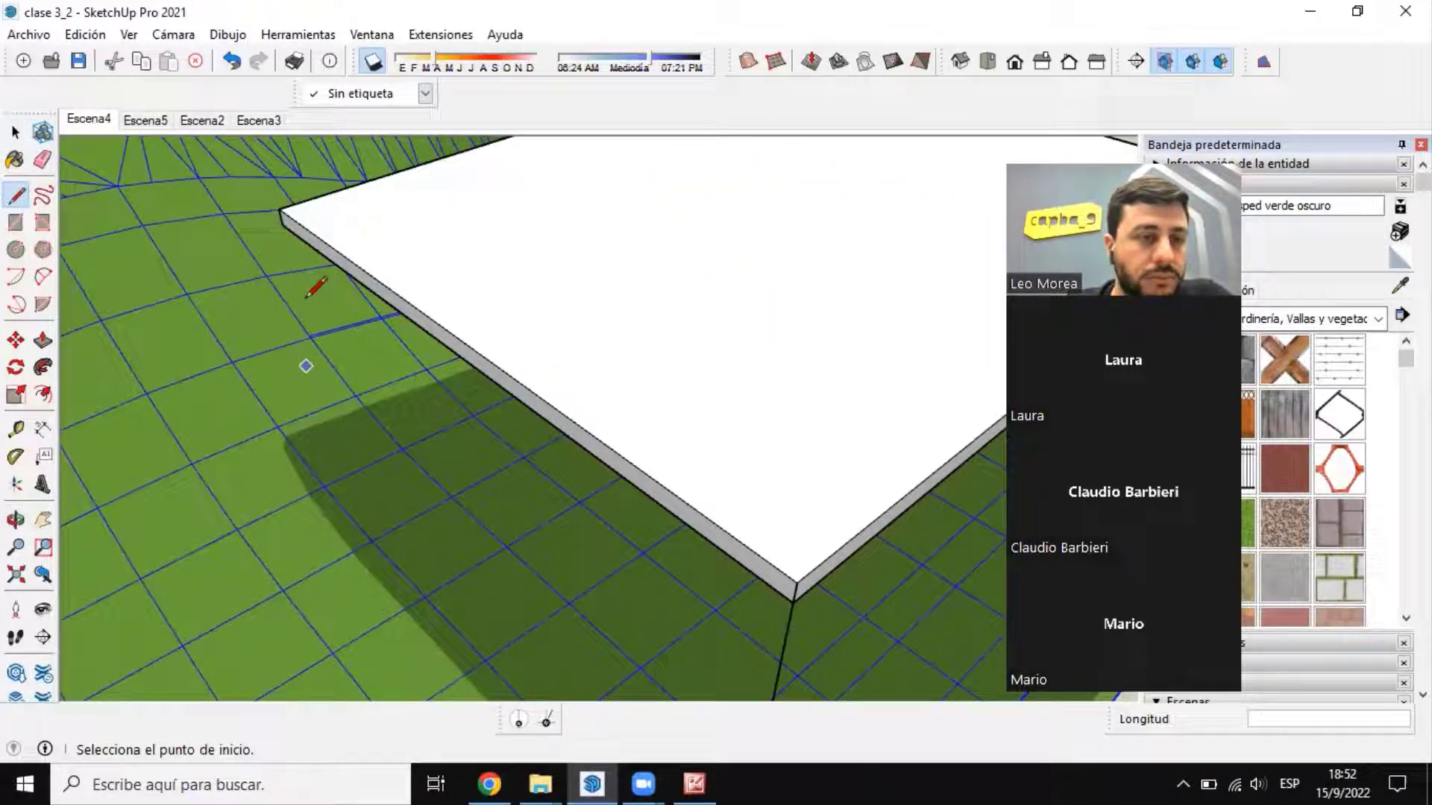
{"action": "left_click", "coordinate": [279, 208]}
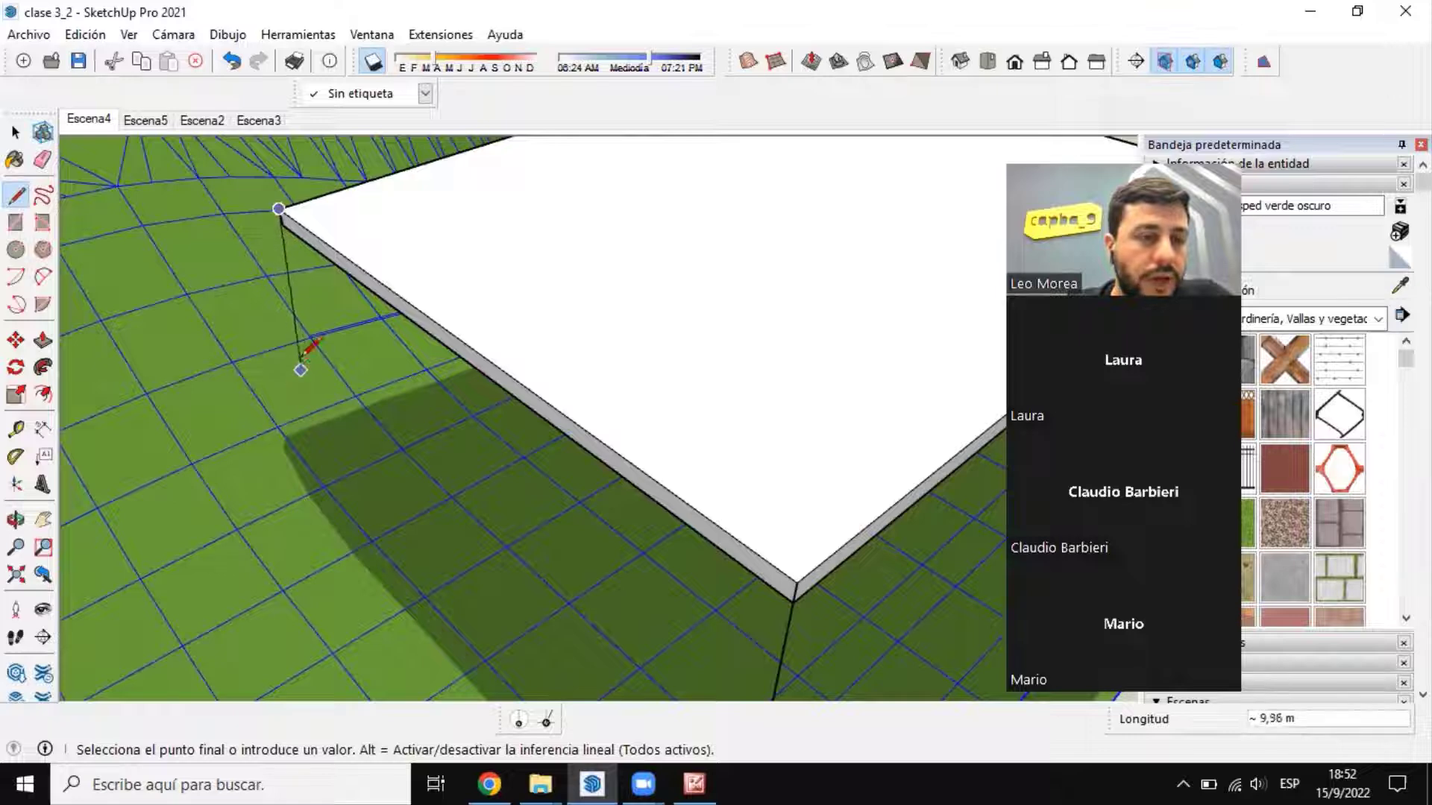
{"action": "left_click", "coordinate": [339, 436], "text": "shift"}
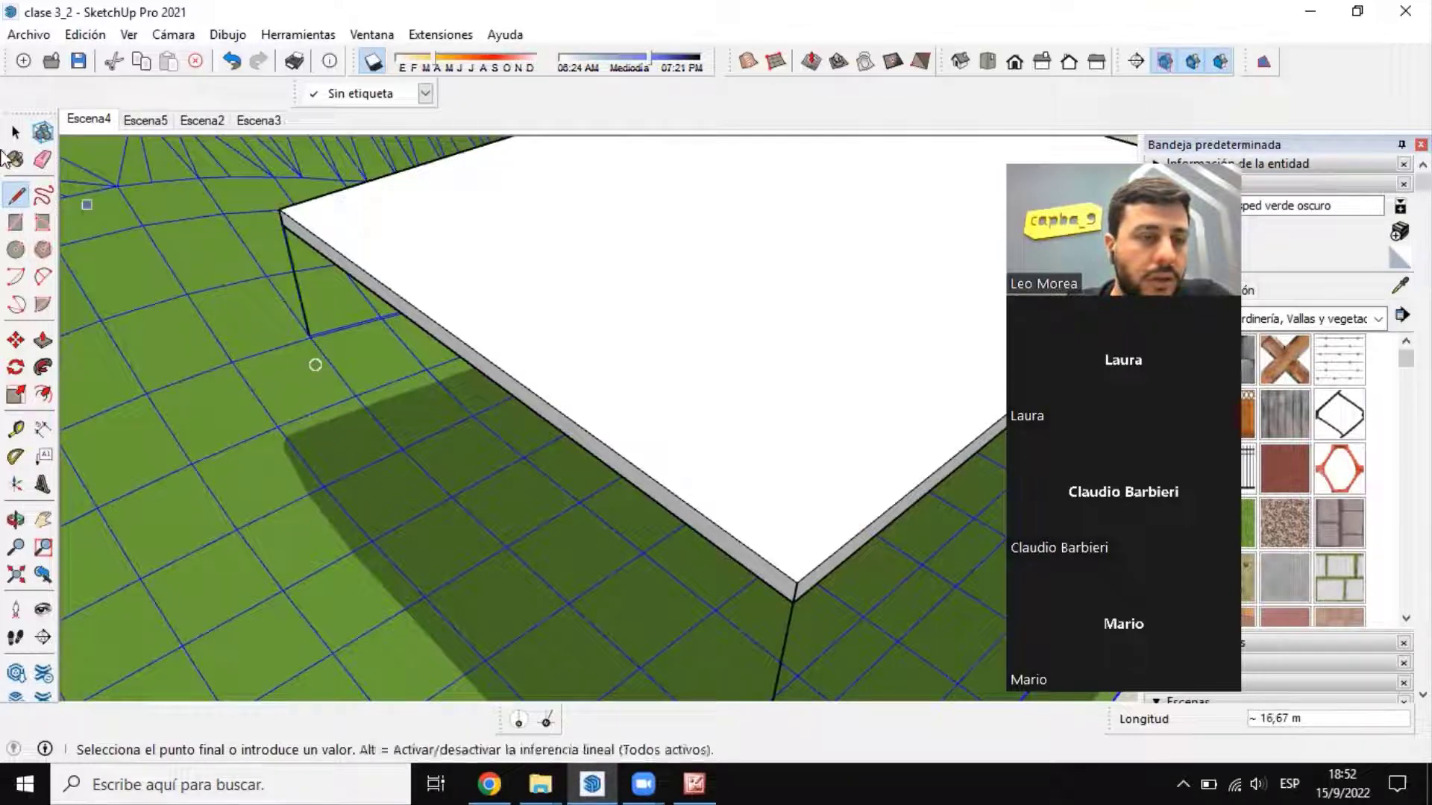
{"action": "left_click", "coordinate": [15, 133]}
Step: Examine from several angles how the slab's vertical corner lines meet its projected outline on the terrain
{"action": "scroll", "coordinate": [343, 228], "scroll_direction": "down", "scroll_amount": 3}
{"action": "middle_click_drag", "start_coordinate": [402, 308], "coordinate": [498, 583]}
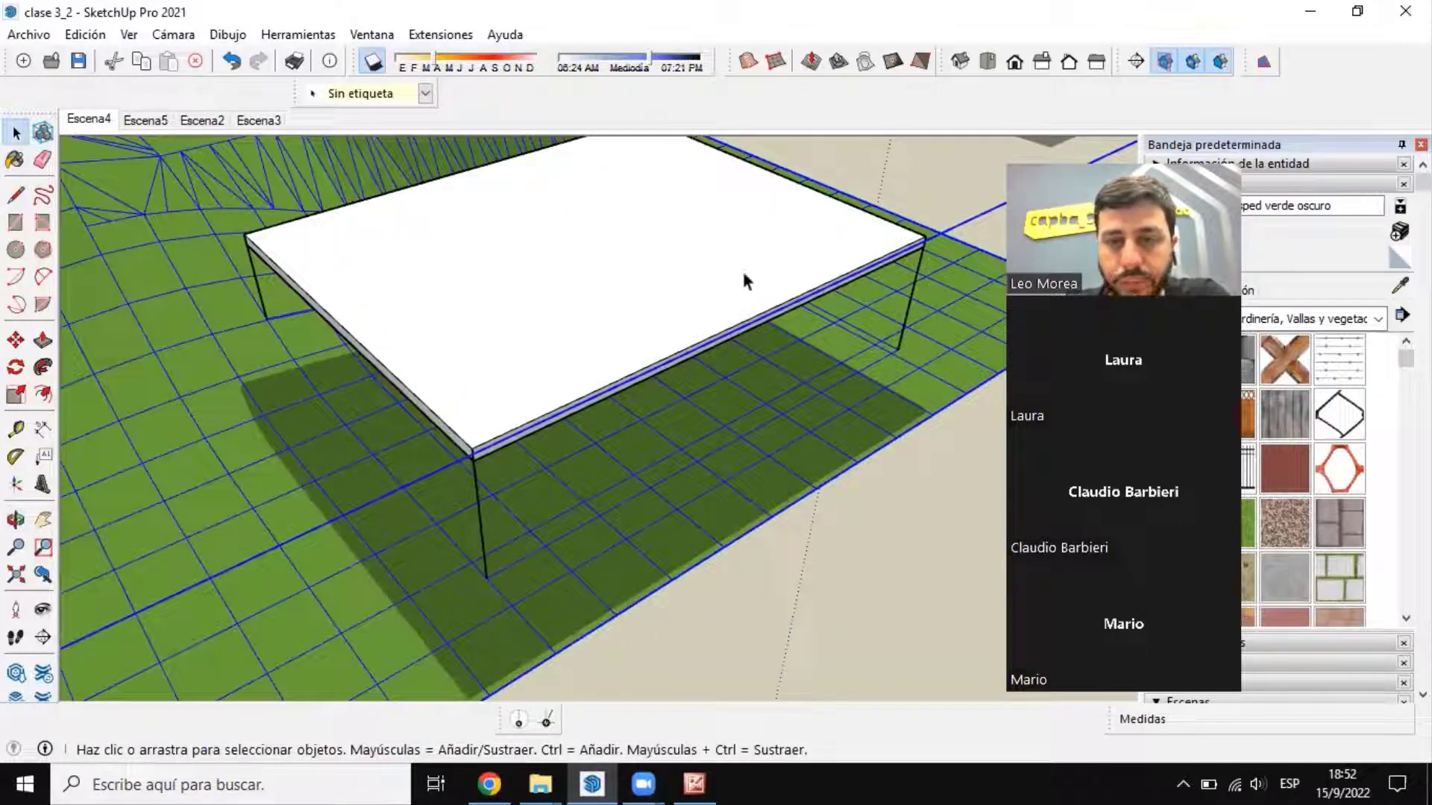
{"action": "scroll", "coordinate": [737, 348], "scroll_direction": "down", "scroll_amount": 3}
{"action": "middle_click_drag", "start_coordinate": [748, 445], "coordinate": [531, 371]}
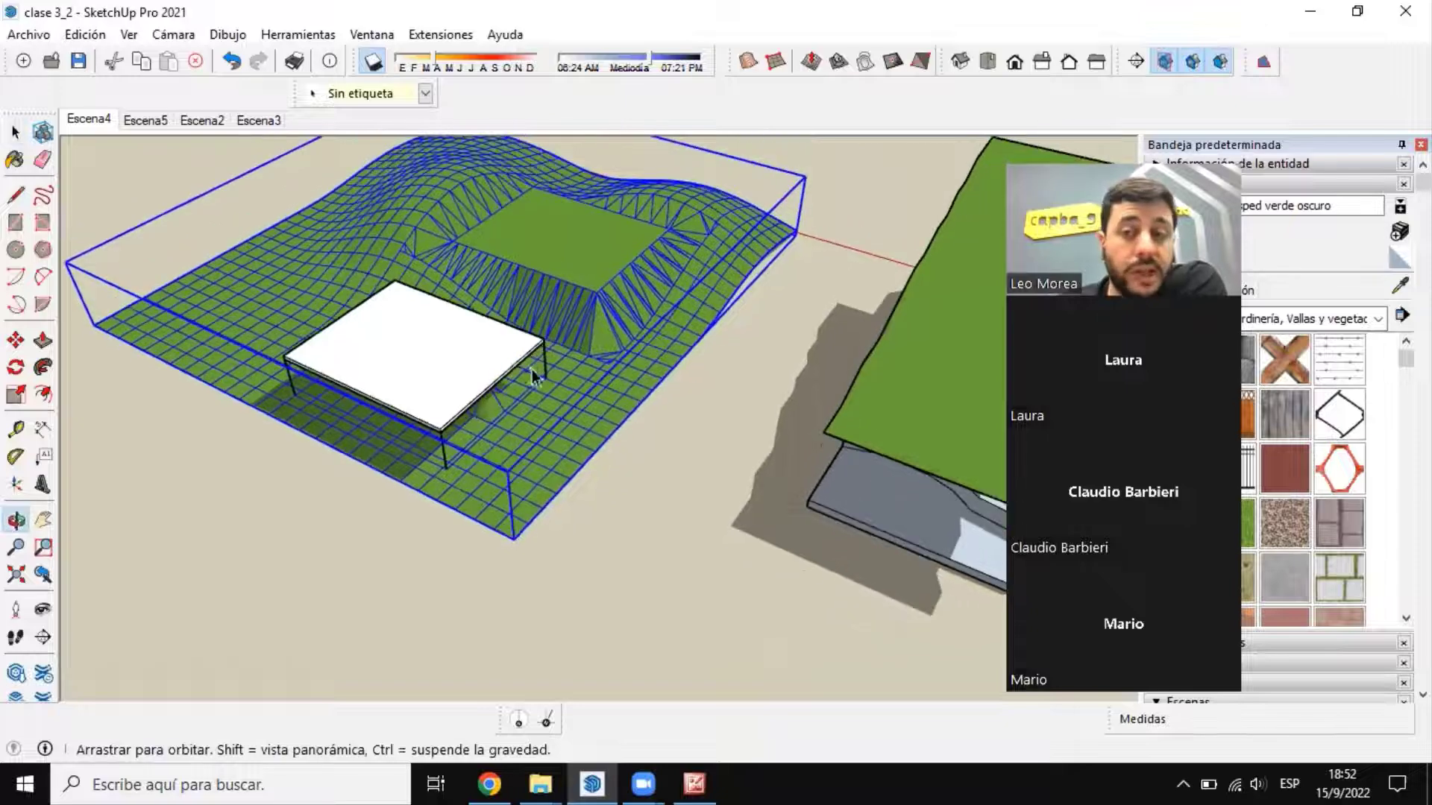
{"action": "scroll", "coordinate": [529, 369], "scroll_direction": "up", "scroll_amount": 2}
{"action": "scroll", "coordinate": [545, 368], "scroll_direction": "down", "scroll_amount": 3}
{"action": "scroll", "coordinate": [447, 371], "scroll_direction": "up", "scroll_amount": 5}
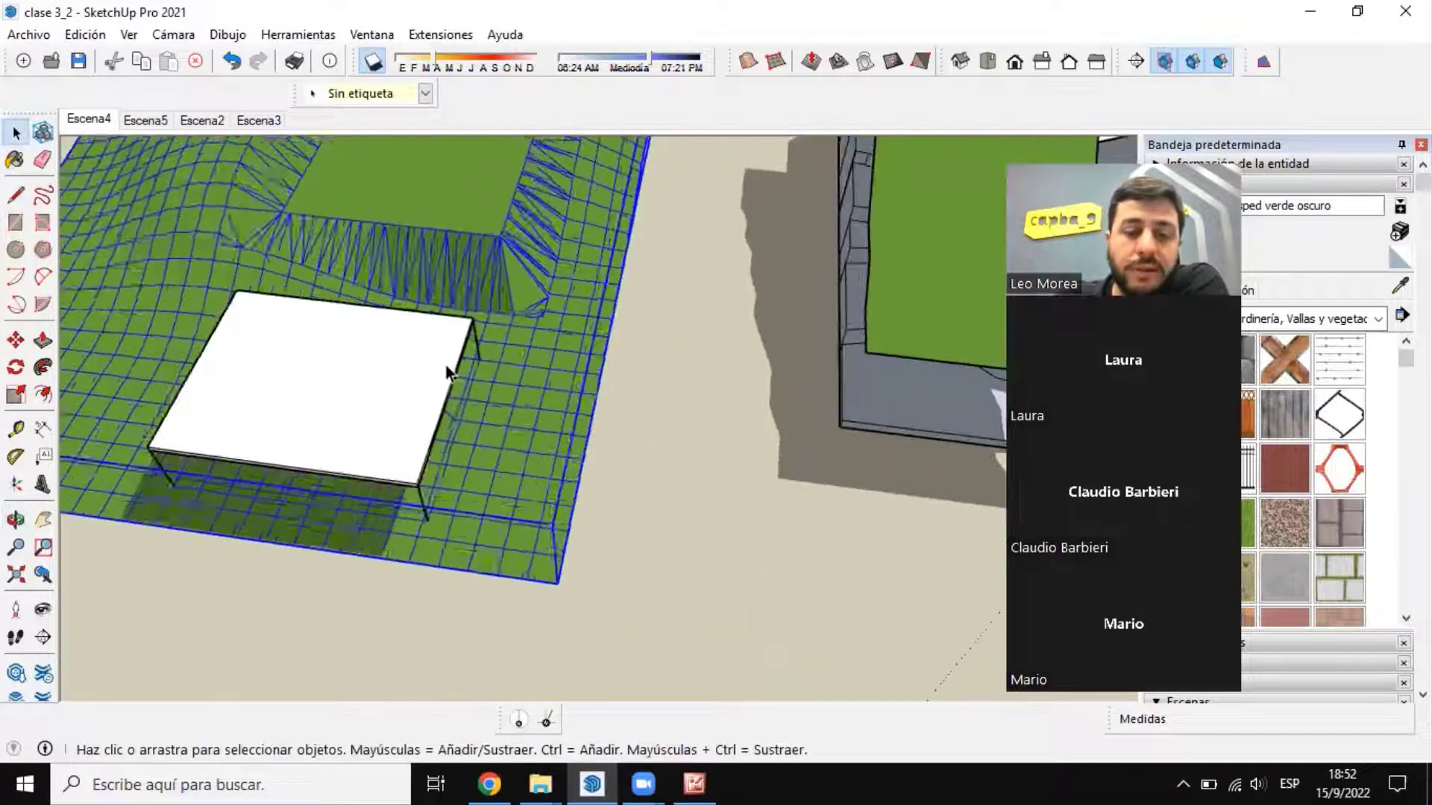
Step: Delete the terrain group and undo that deletion
{"action": "key", "text": "Delete"}
{"action": "key", "text": "ctrl+z"}
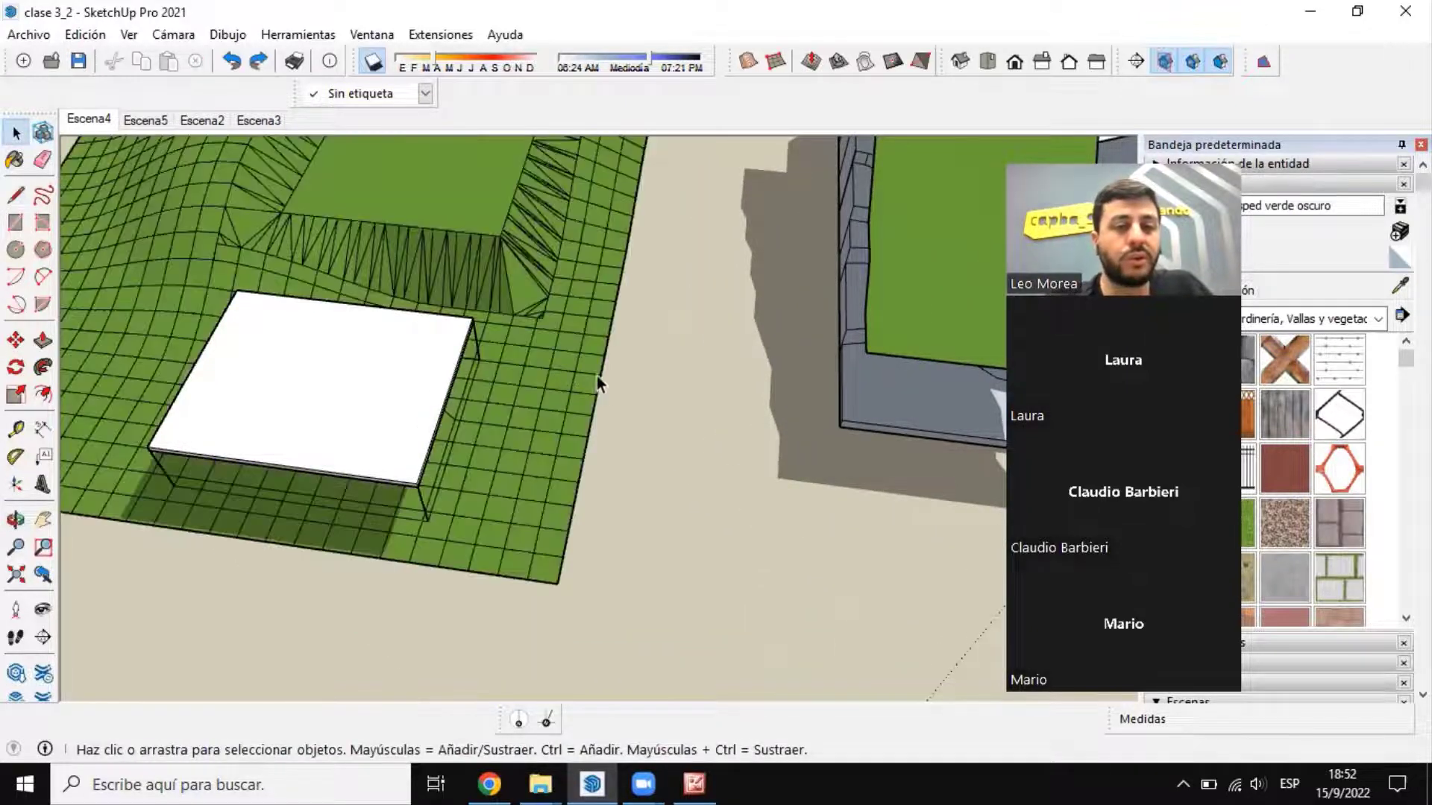
{"action": "scroll", "coordinate": [596, 376], "scroll_direction": "down", "scroll_amount": 3}
{"action": "scroll", "coordinate": [684, 414], "scroll_direction": "up", "scroll_amount": 2}
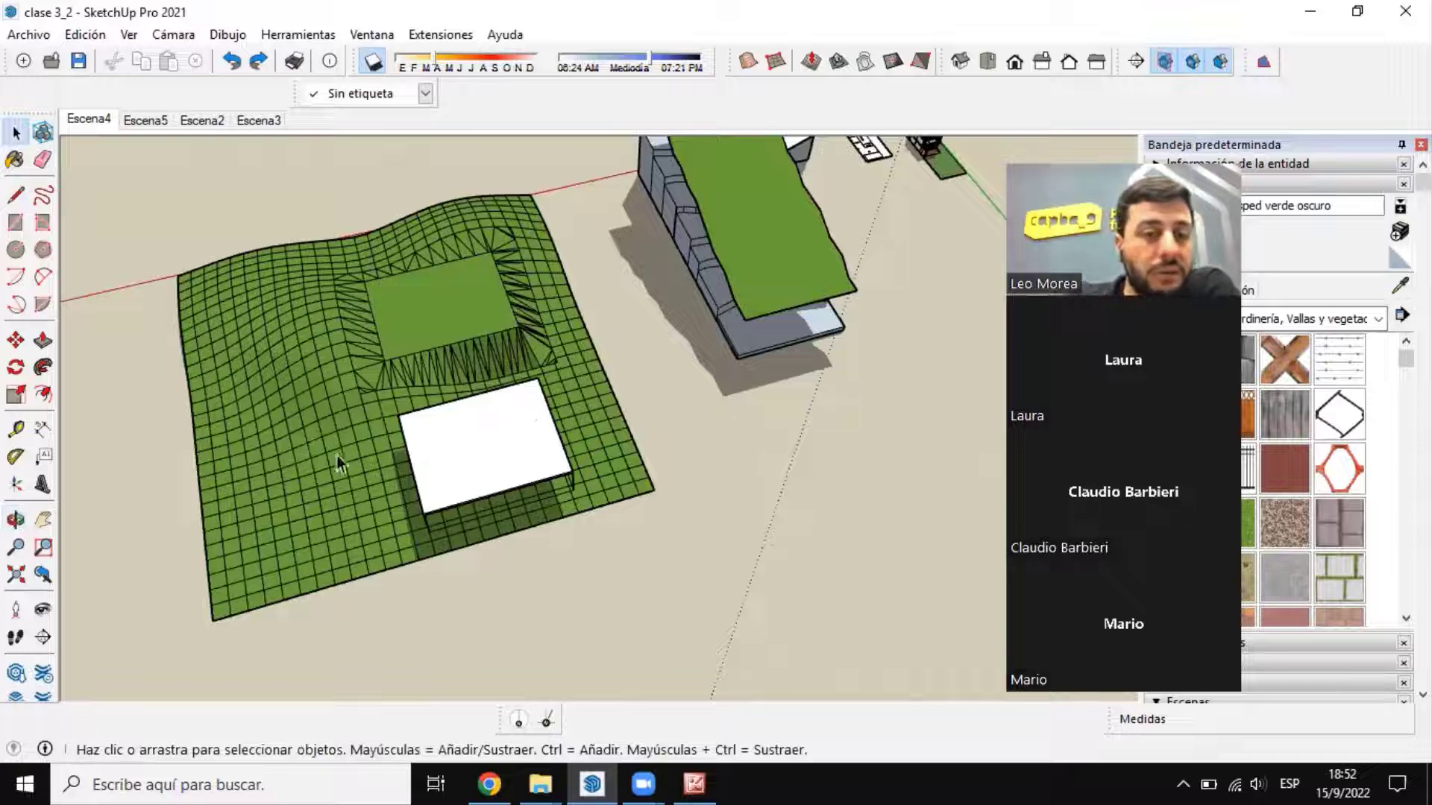
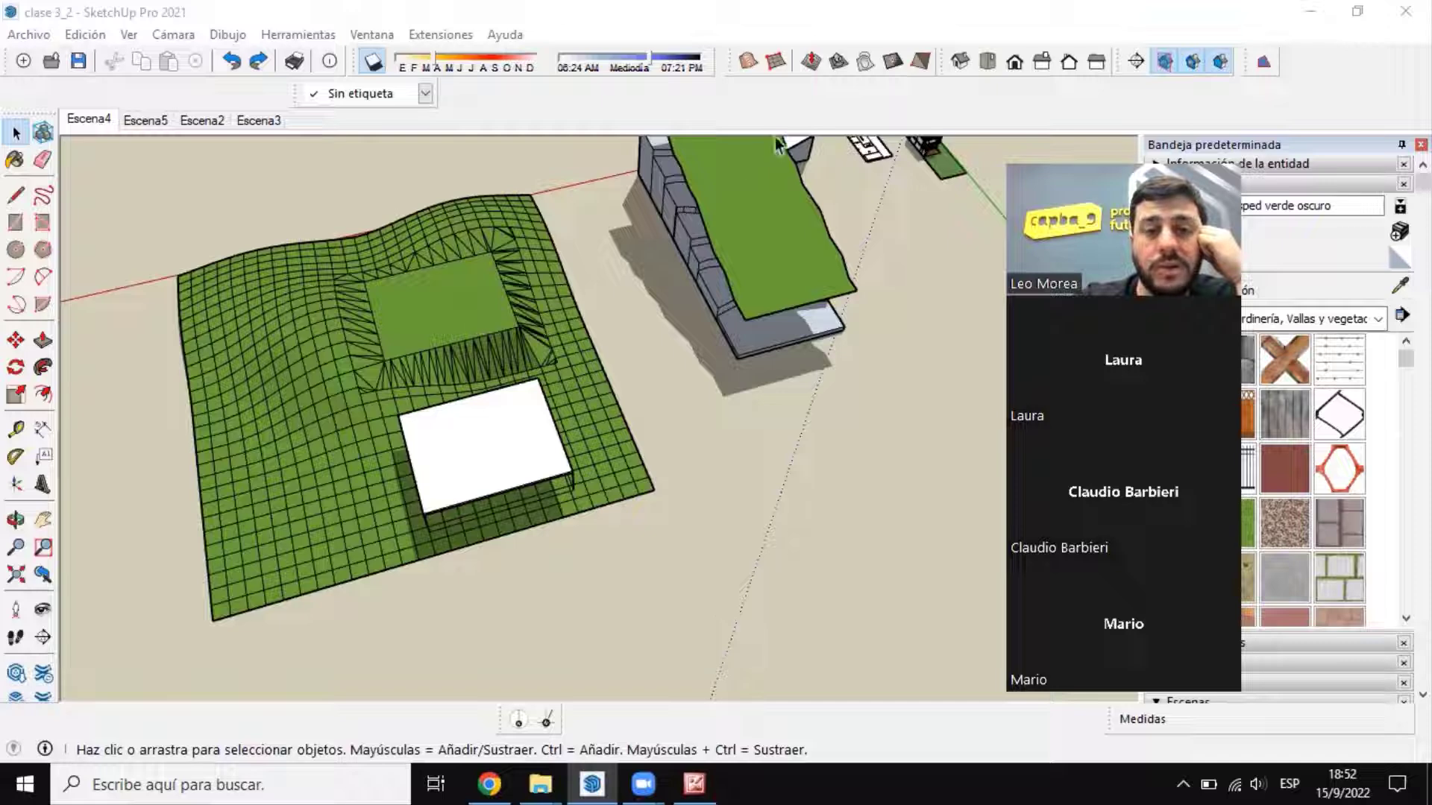
Step: Move the white slab from the gridded terrain to above the high end of the smooth terrain over the stepped model
{"action": "left_click", "coordinate": [495, 451]}
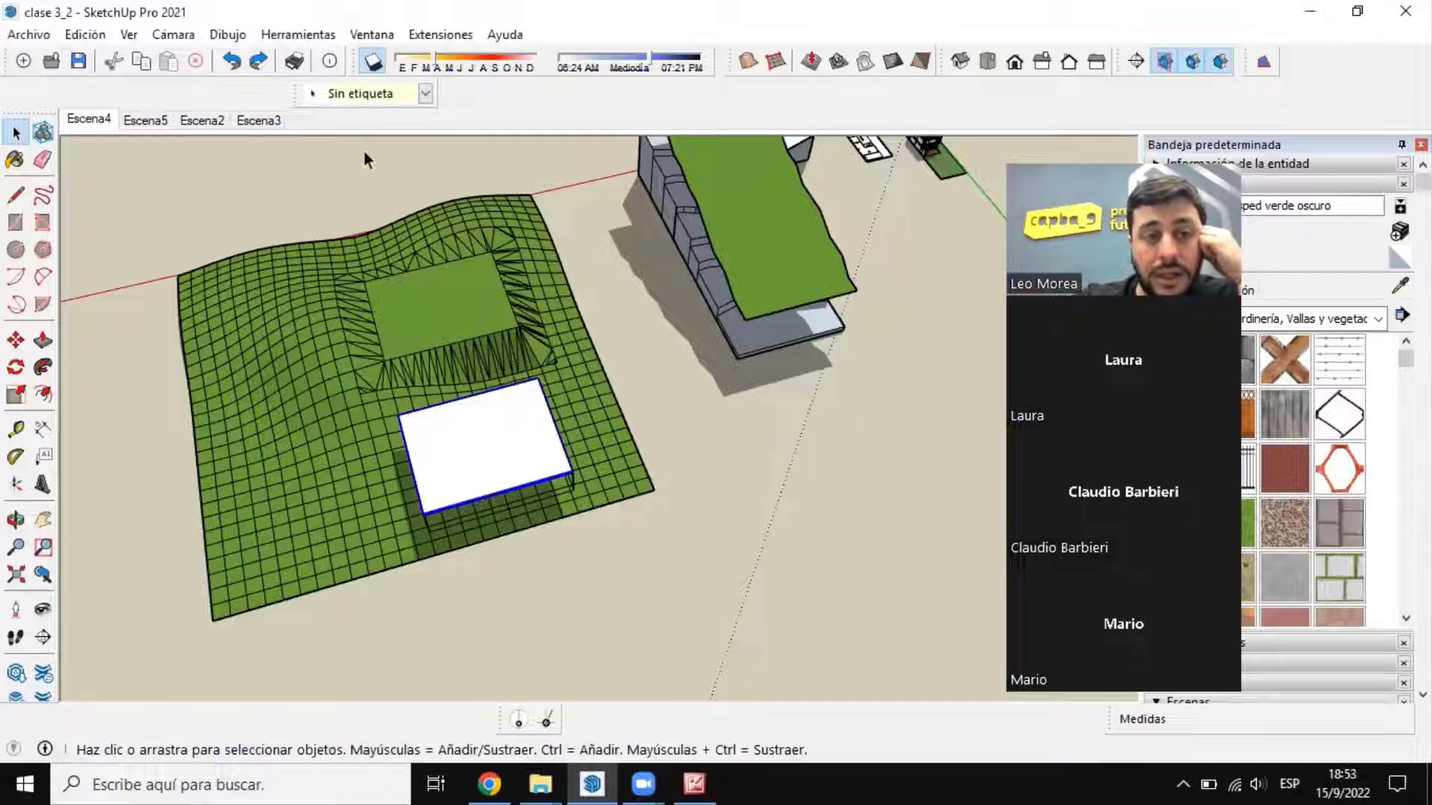
{"action": "left_click", "coordinate": [16, 340]}
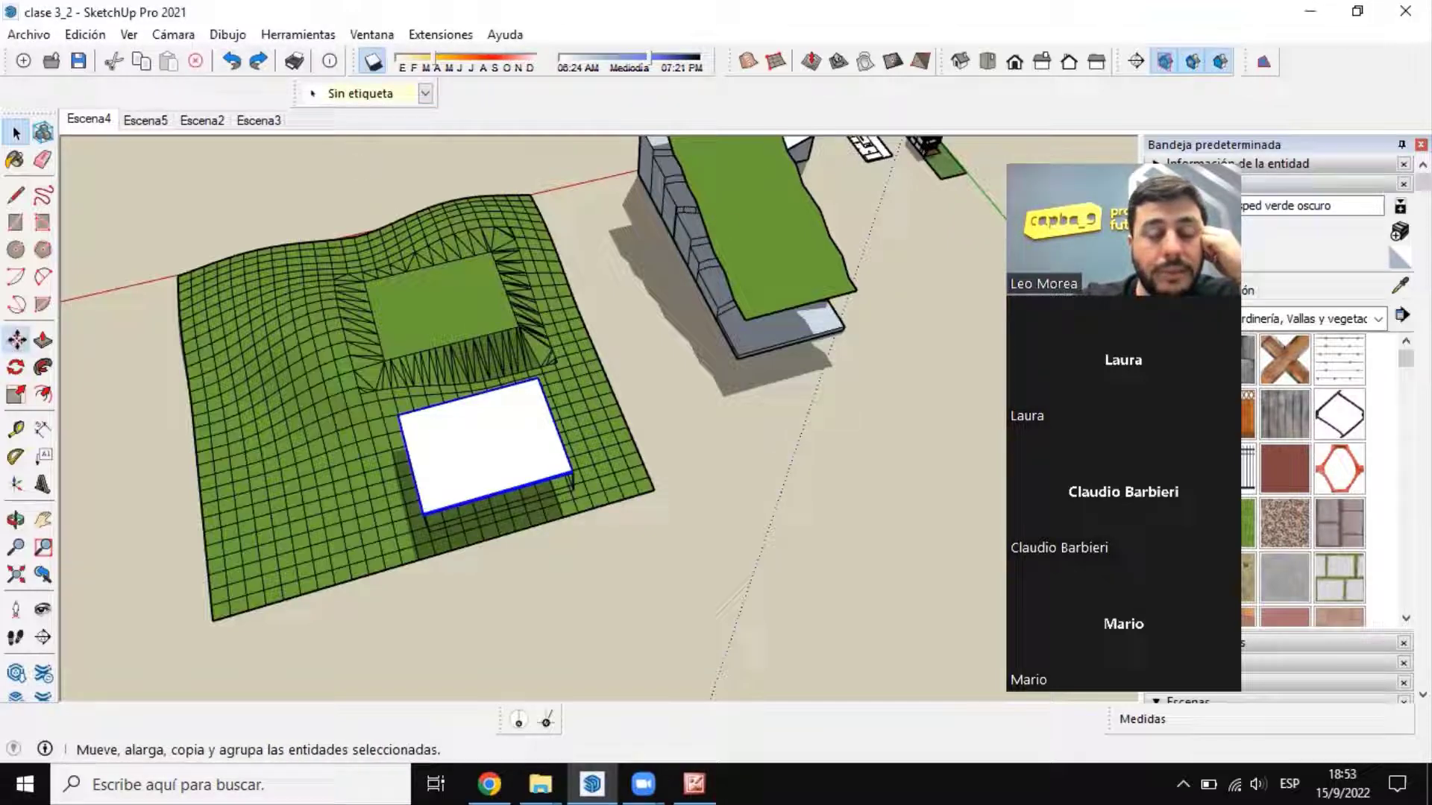
{"action": "left_click", "coordinate": [399, 416]}
{"action": "scroll", "coordinate": [596, 287], "scroll_direction": "down", "scroll_amount": 4}
{"action": "scroll", "coordinate": [717, 166], "scroll_direction": "up", "scroll_amount": 5}
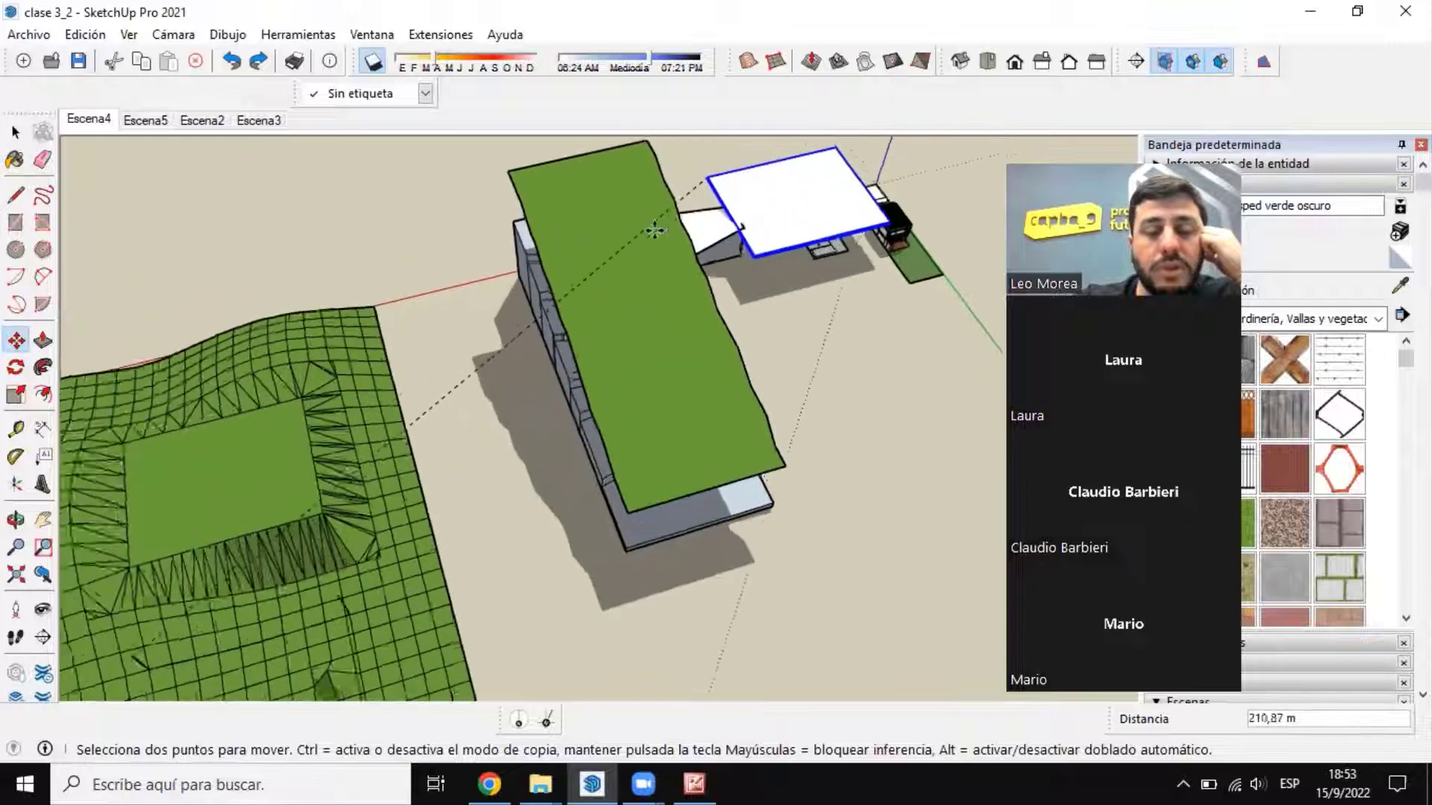
{"action": "middle_click_drag", "start_coordinate": [655, 229], "coordinate": [728, 51]}
{"action": "scroll", "coordinate": [605, 152], "scroll_direction": "up", "scroll_amount": 4}
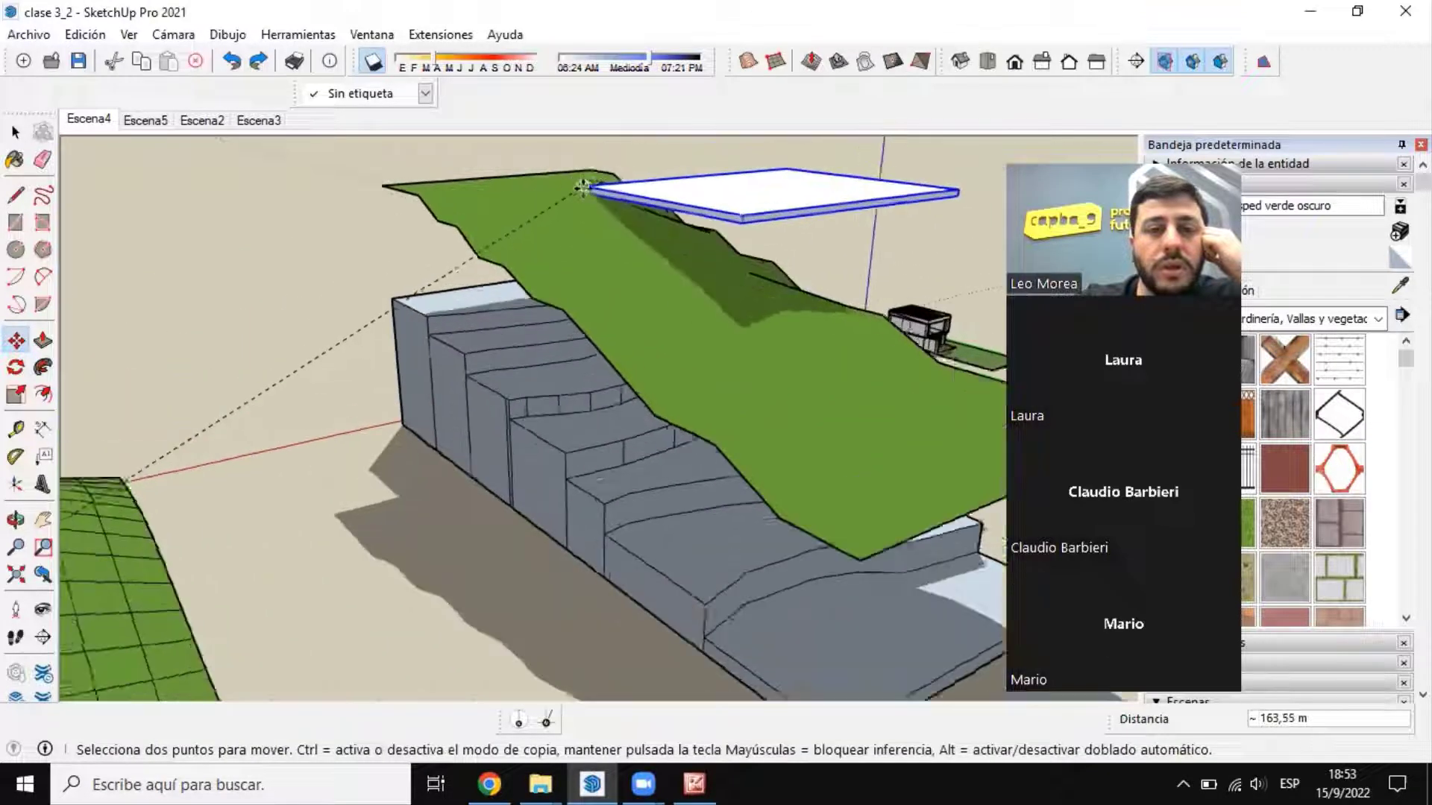
{"action": "scroll", "coordinate": [574, 191], "scroll_direction": "up", "scroll_amount": 2}
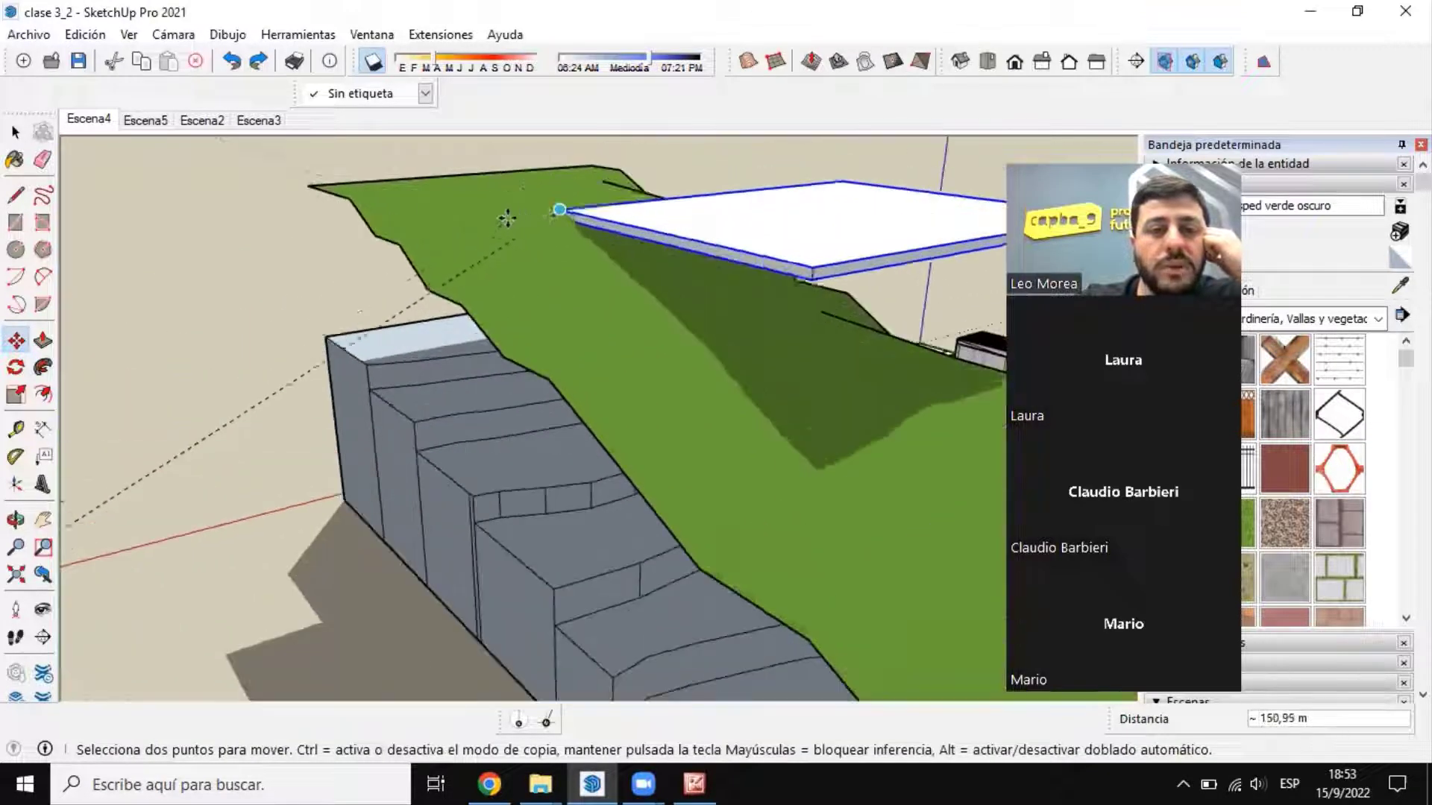
{"action": "left_click", "coordinate": [380, 211]}
Step: Scale the slab down so its footprint fits within the upper part of the smooth terrain
{"action": "key", "text": "space"}
{"action": "middle_click_drag", "start_coordinate": [326, 205], "coordinate": [522, 372]}
{"action": "key", "text": "s"}
{"action": "middle_click_drag", "start_coordinate": [396, 428], "coordinate": [567, 305]}
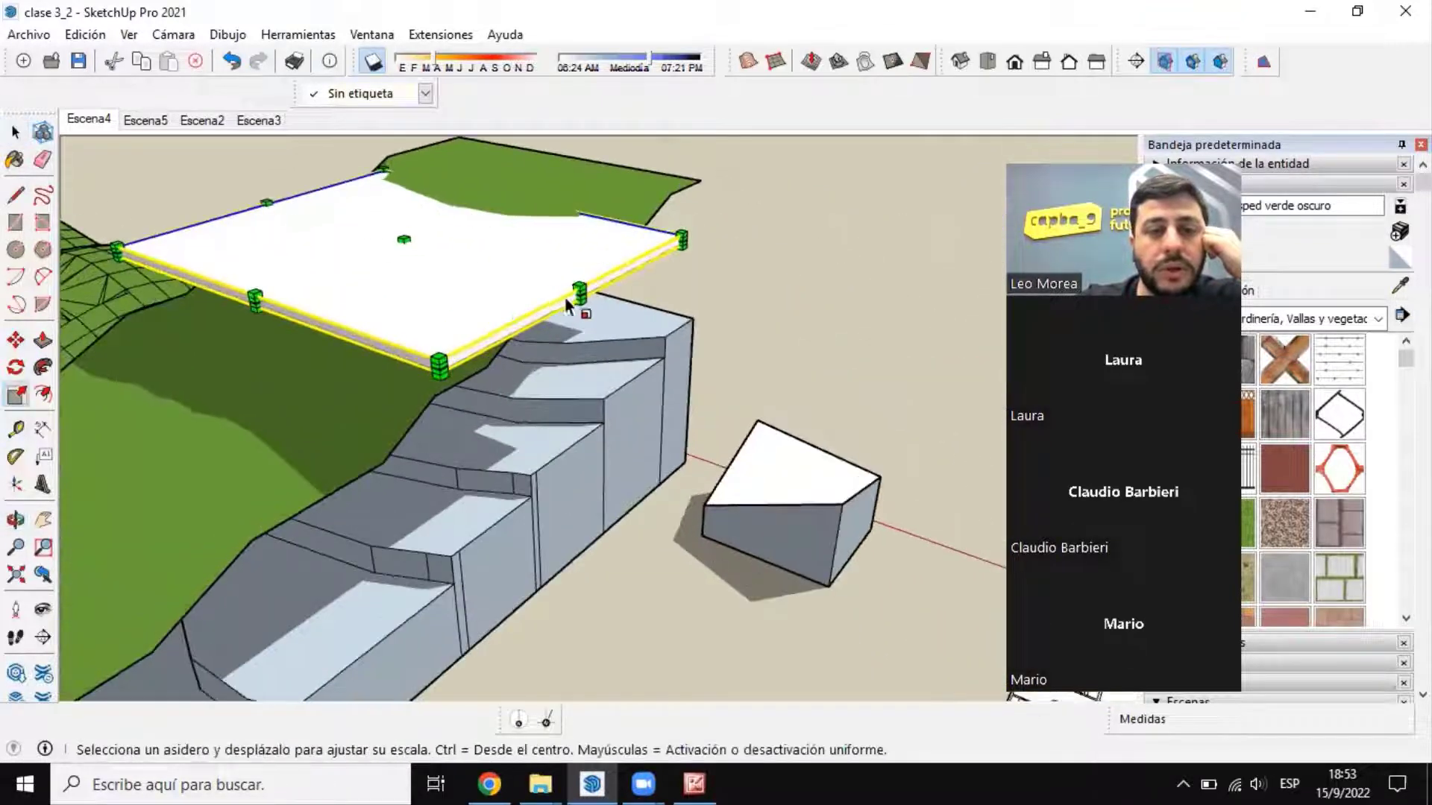
{"action": "left_click_drag", "start_coordinate": [579, 294], "coordinate": [439, 261]}
{"action": "left_click_drag", "start_coordinate": [201, 296], "coordinate": [348, 244]}
{"action": "left_click", "coordinate": [15, 135]}
{"action": "left_click", "coordinate": [16, 340]}
{"action": "scroll", "coordinate": [382, 225], "scroll_direction": "up", "scroll_amount": 1}
{"action": "left_click", "coordinate": [15, 132]}
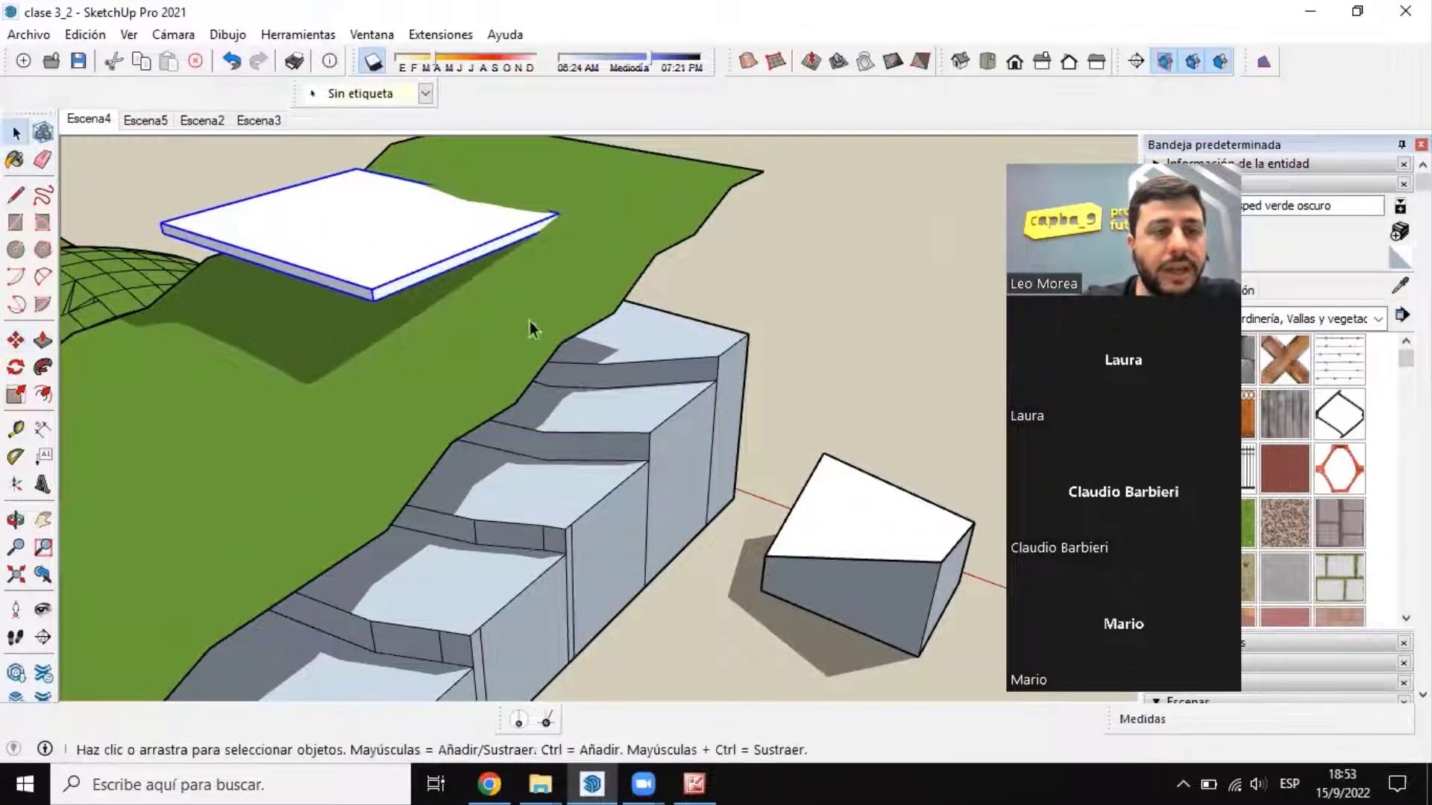
Step: Stamp the slab's footprint onto the smooth terrain with Estampar, using a 2 m offset, and raise the platform to the slab's underside
{"action": "scroll", "coordinate": [532, 328], "scroll_direction": "down", "scroll_amount": 2}
{"action": "scroll", "coordinate": [436, 287], "scroll_direction": "up", "scroll_amount": 3}
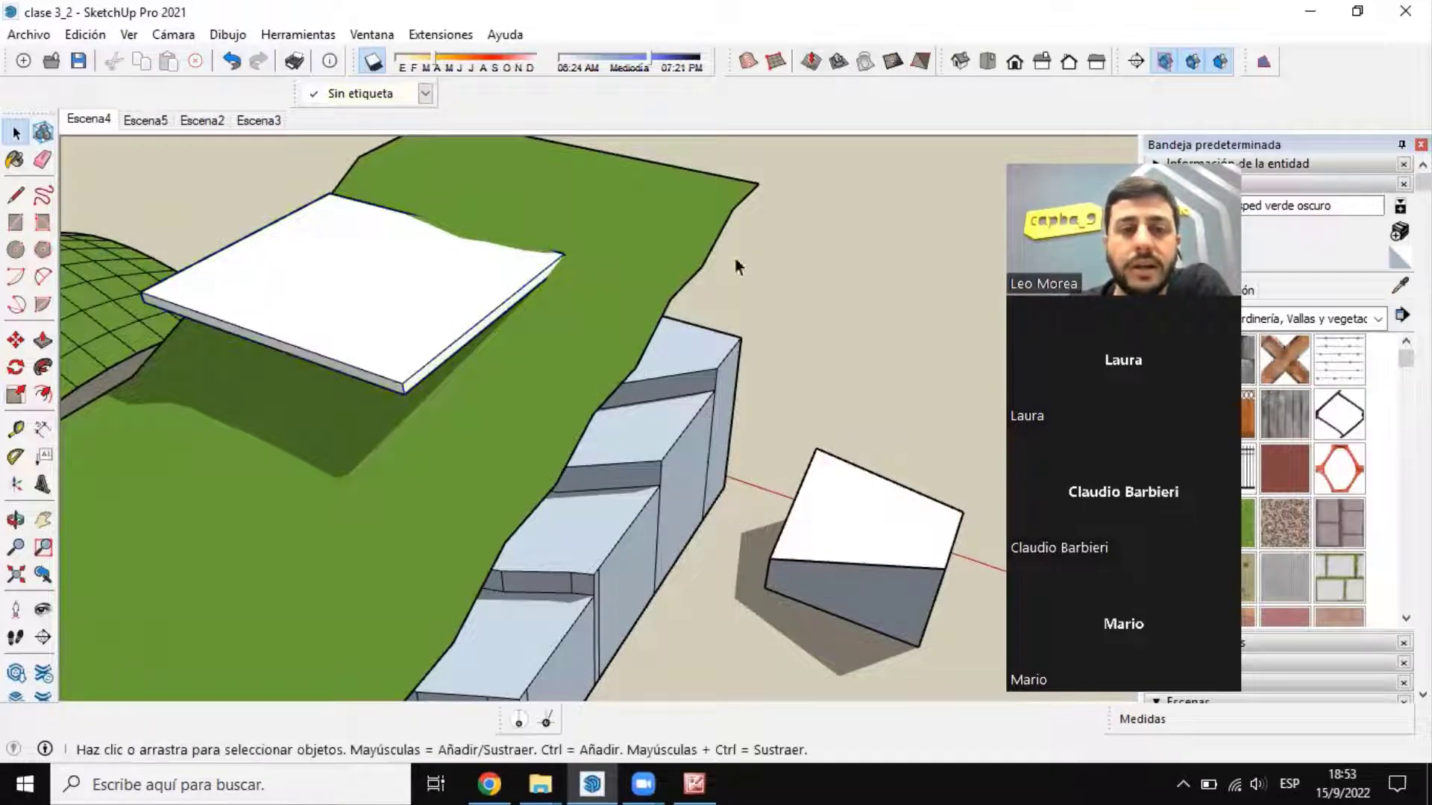
{"action": "left_click", "coordinate": [838, 67]}
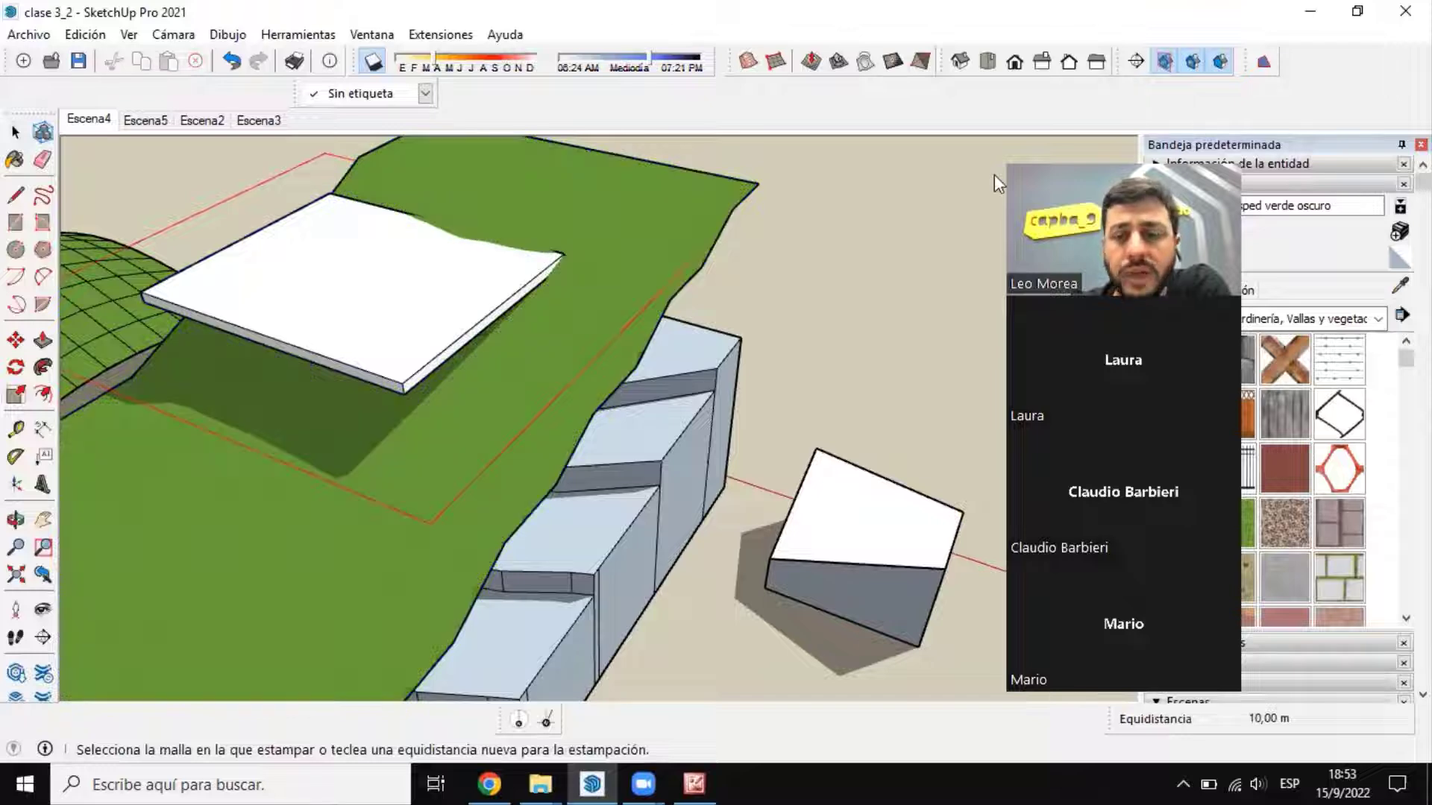
{"action": "type", "text": "1"}
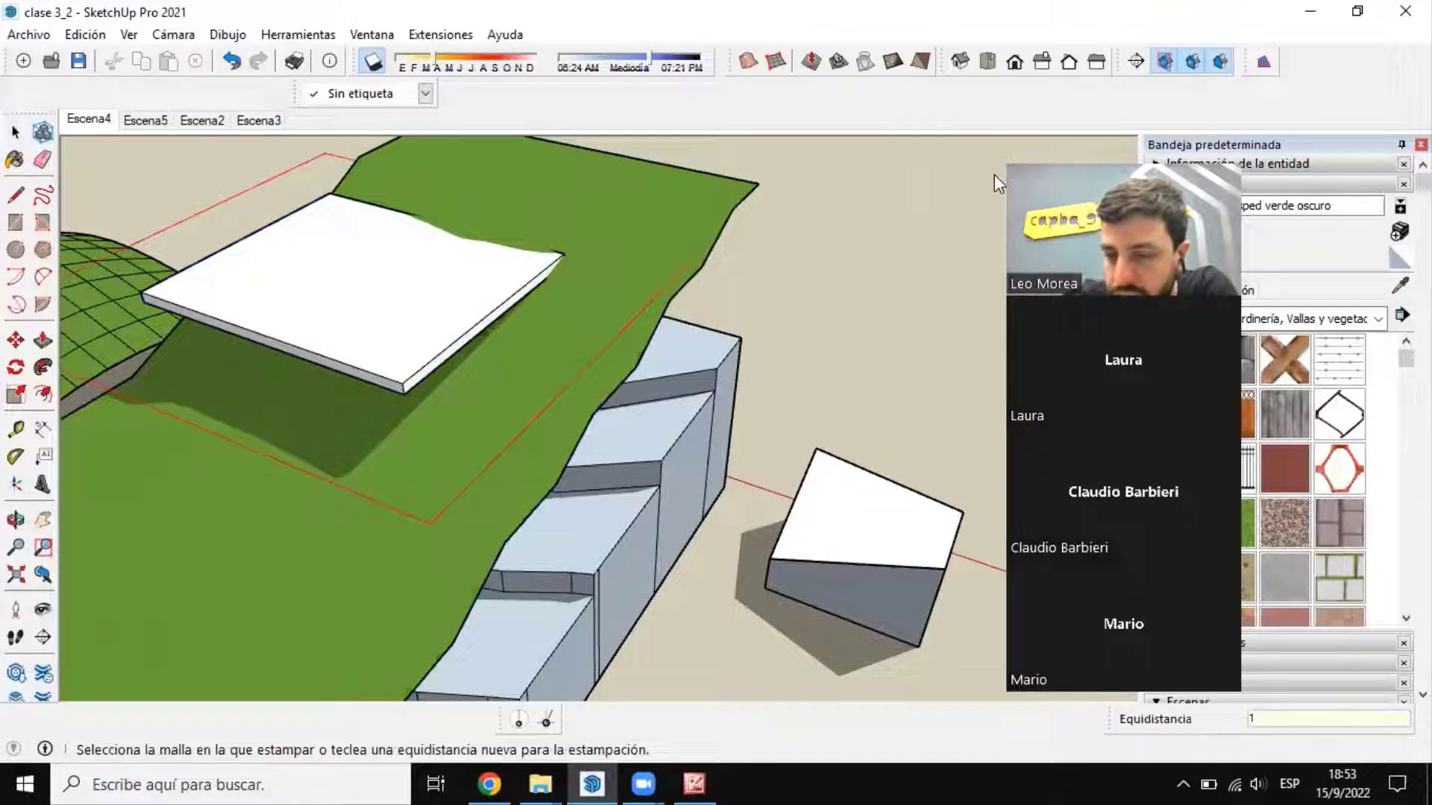
{"action": "key", "text": "BackSpace"}
{"action": "type", "text": "2"}
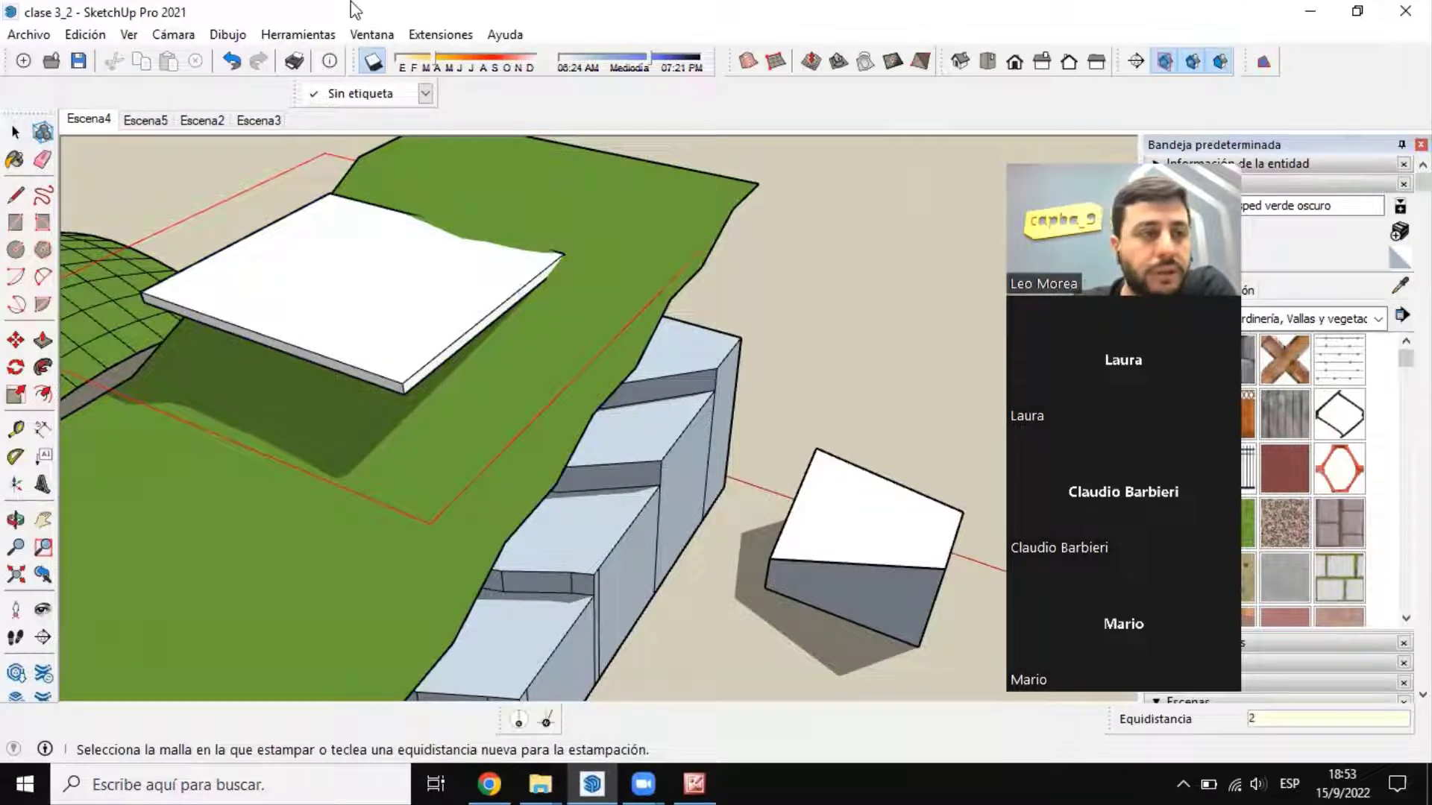
{"action": "left_click", "coordinate": [15, 133]}
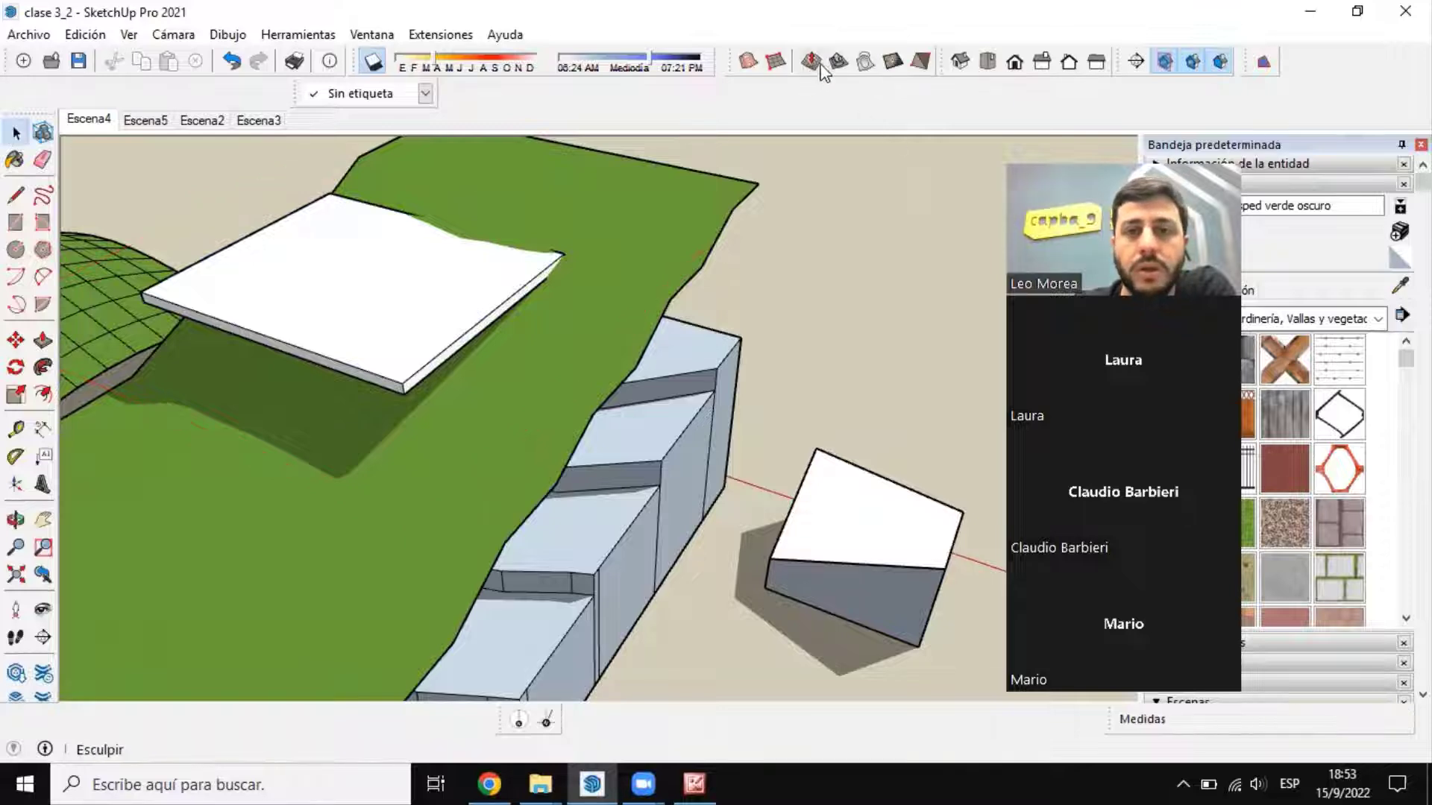
{"action": "left_click", "coordinate": [838, 62]}
{"action": "left_click", "coordinate": [427, 275]}
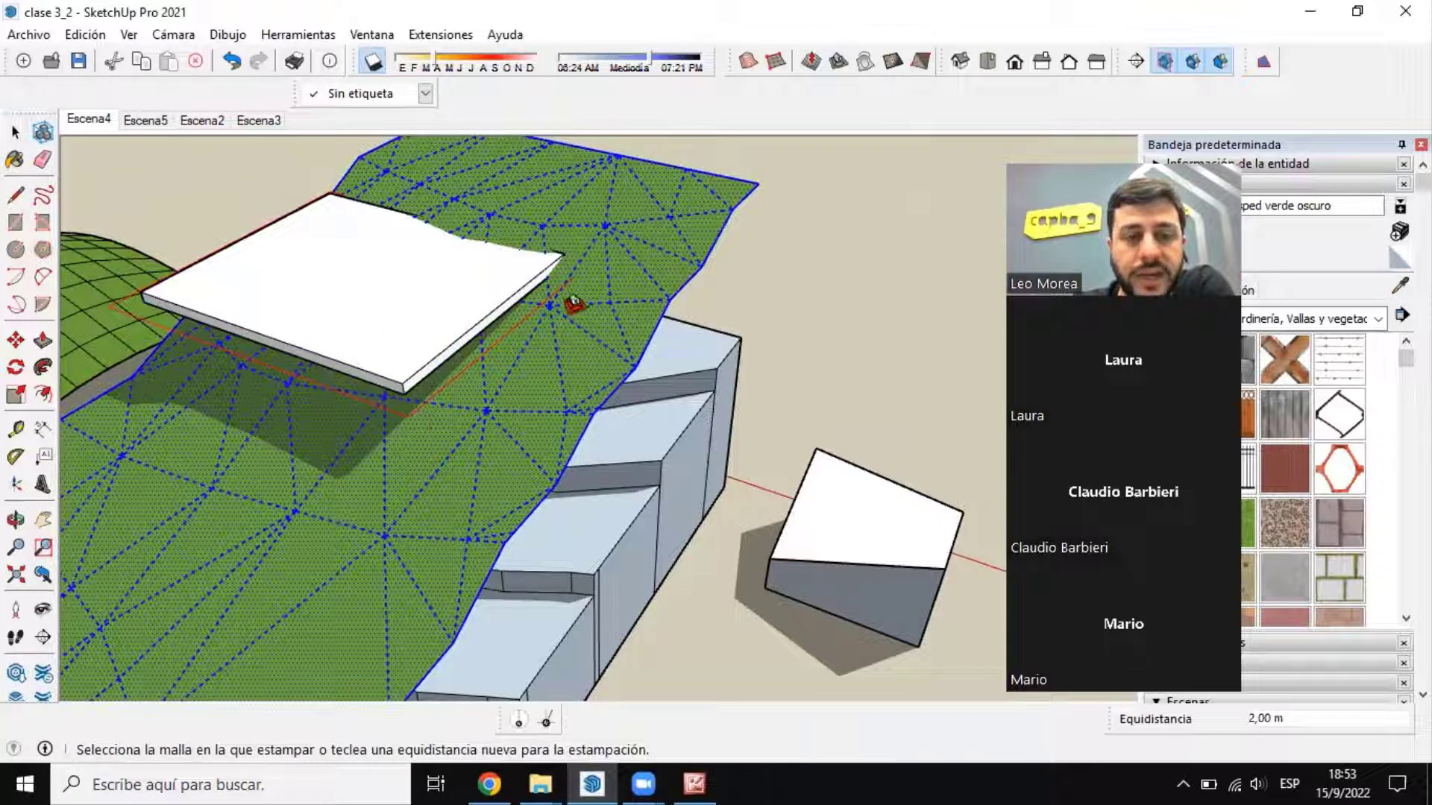
{"action": "left_click", "coordinate": [473, 477]}
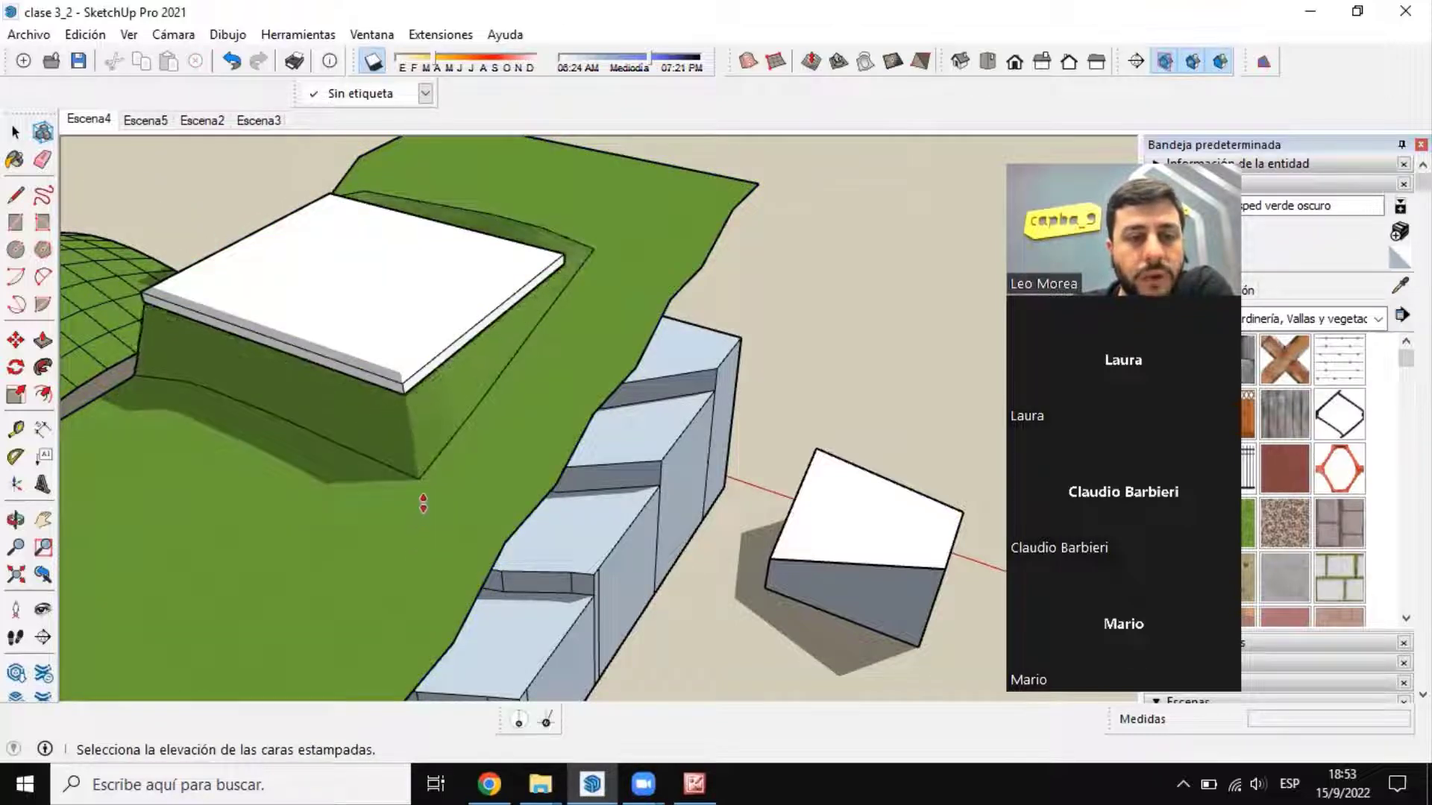
{"action": "left_click", "coordinate": [15, 133]}
Step: Examine from several angles how the stamped slopes on the smooth terrain meet the slab and the terrain's side edge
{"action": "middle_click_drag", "start_coordinate": [426, 365], "coordinate": [326, 282]}
{"action": "scroll", "coordinate": [562, 336], "scroll_direction": "down", "scroll_amount": 3}
{"action": "scroll", "coordinate": [199, 295], "scroll_direction": "up", "scroll_amount": 7}
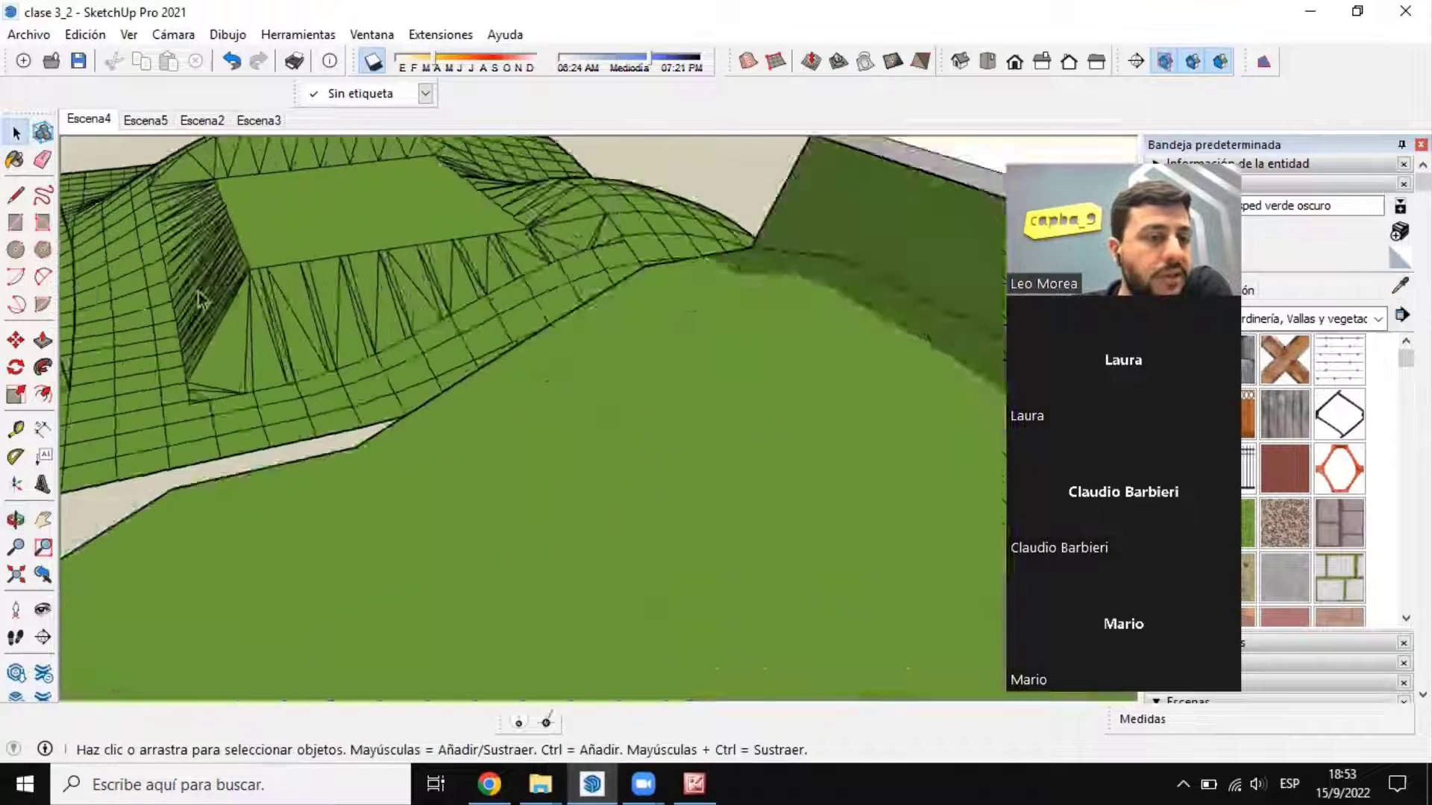
{"action": "scroll", "coordinate": [236, 246], "scroll_direction": "down", "scroll_amount": 6}
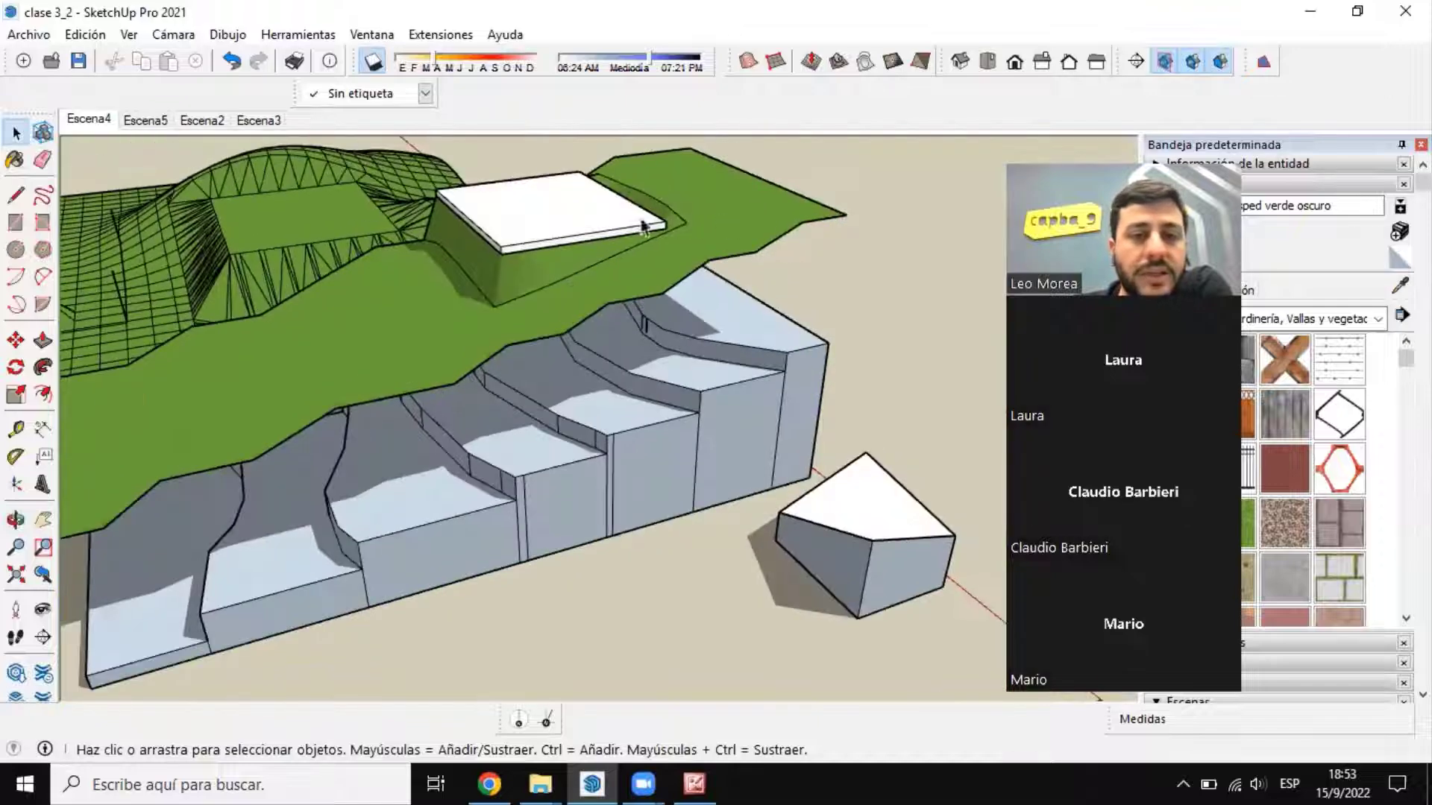
{"action": "scroll", "coordinate": [639, 243], "scroll_direction": "up", "scroll_amount": 5}
{"action": "middle_click_drag", "start_coordinate": [639, 243], "coordinate": [815, 368]}
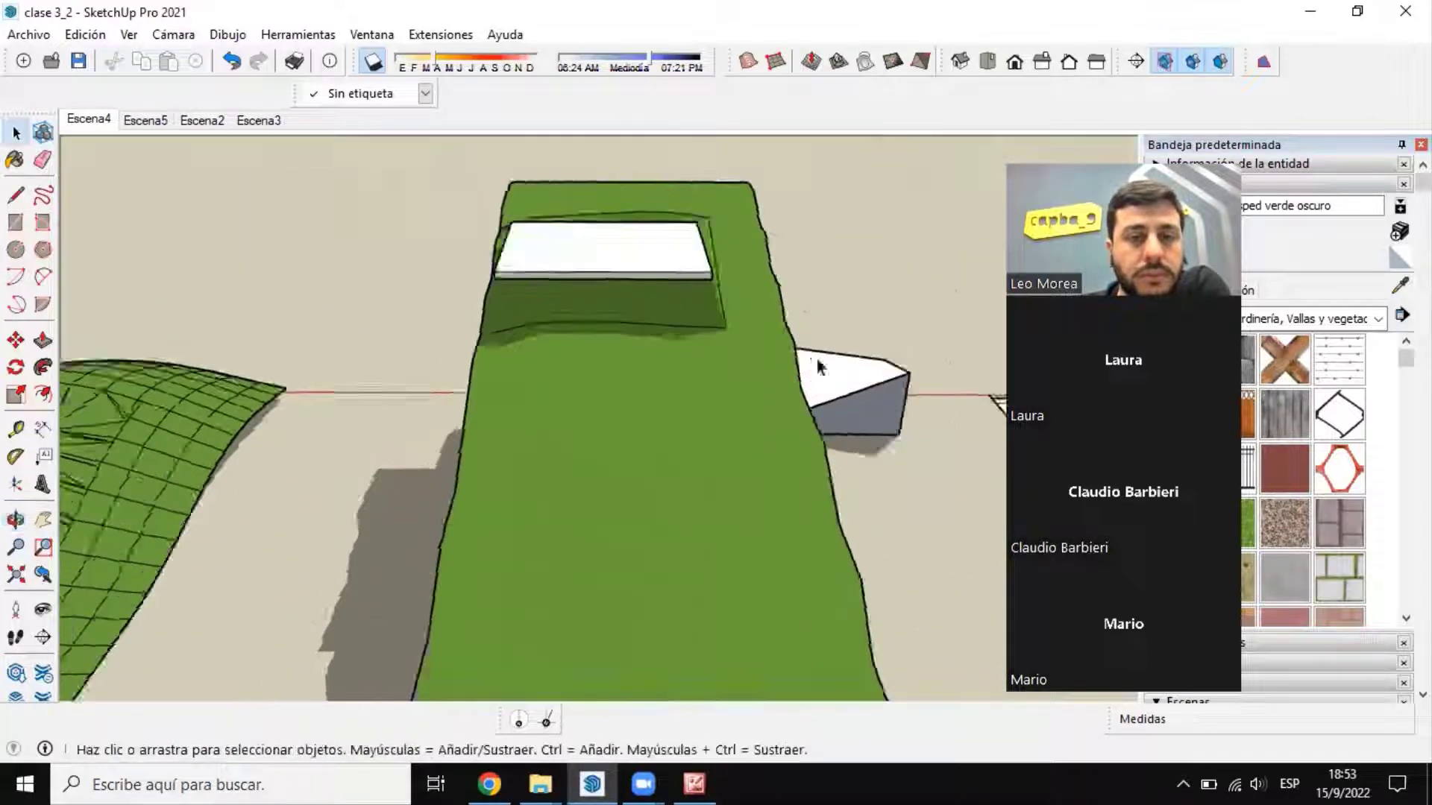
{"action": "scroll", "coordinate": [816, 368], "scroll_direction": "up", "scroll_amount": 3}
{"action": "scroll", "coordinate": [612, 455], "scroll_direction": "down", "scroll_amount": 2}
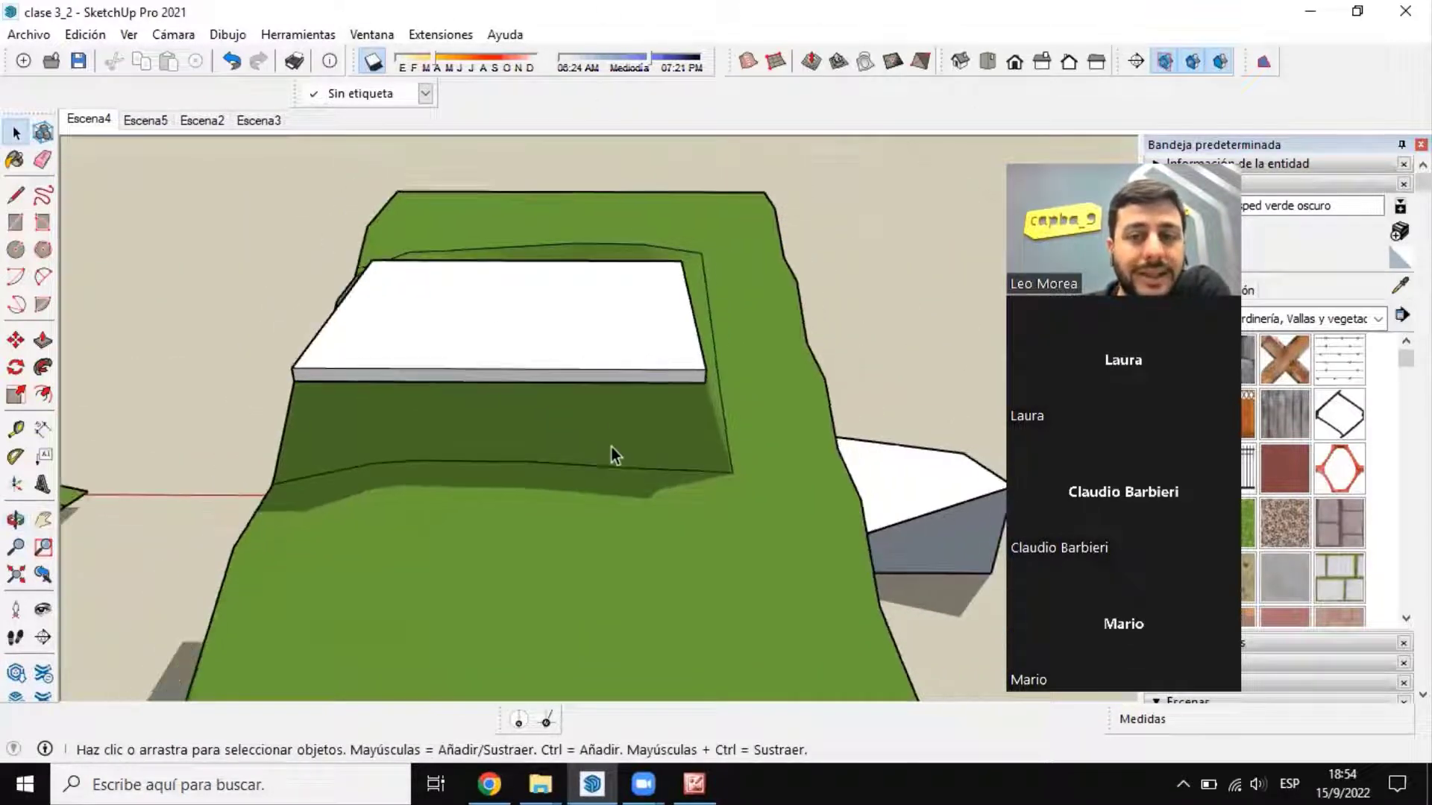
{"action": "middle_click_drag", "start_coordinate": [637, 637], "coordinate": [699, 279]}
{"action": "scroll", "coordinate": [700, 279], "scroll_direction": "up", "scroll_amount": 3}
{"action": "middle_click_drag", "start_coordinate": [790, 395], "coordinate": [768, 467]}
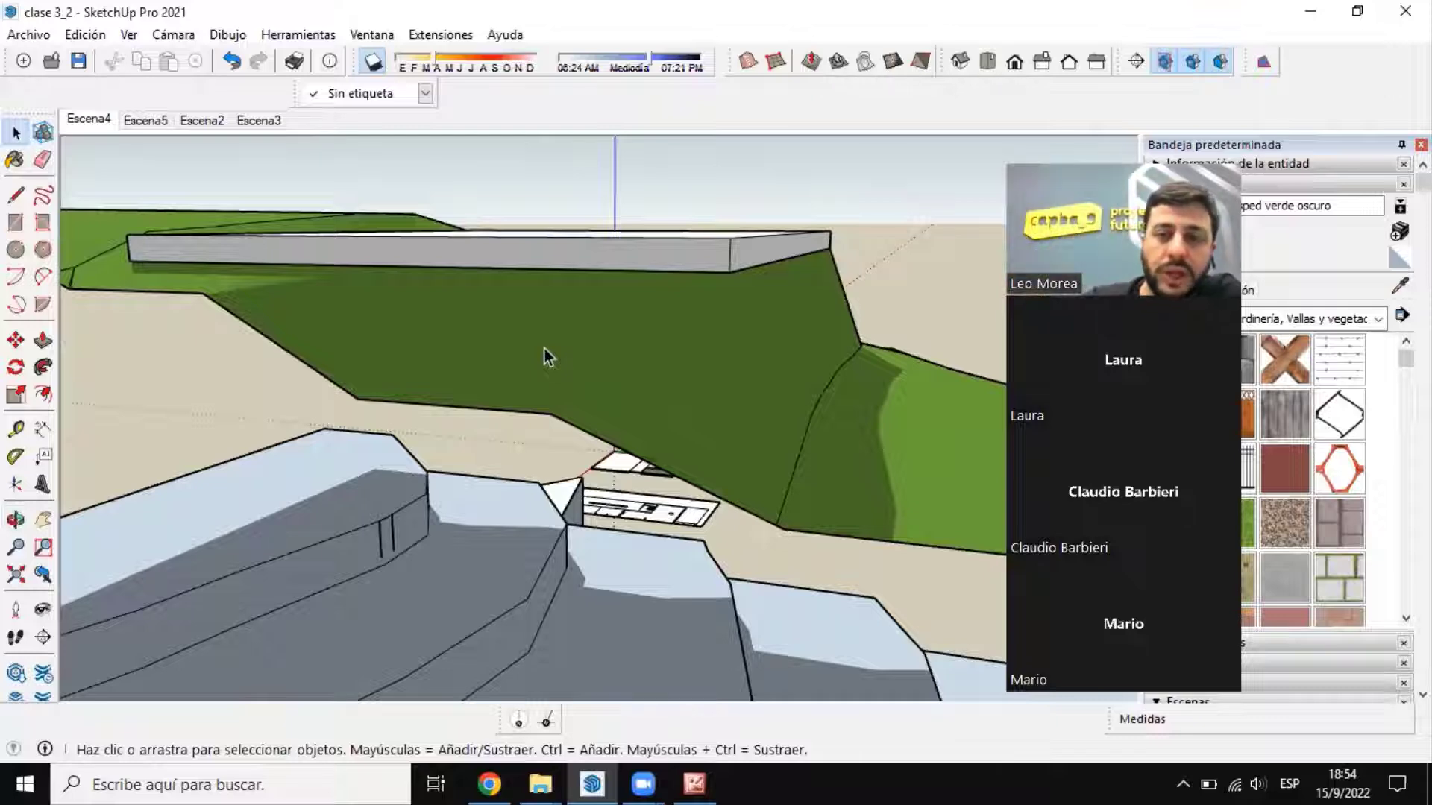
{"action": "middle_click_drag", "start_coordinate": [545, 347], "coordinate": [437, 385]}
{"action": "scroll", "coordinate": [505, 364], "scroll_direction": "down", "scroll_amount": 5}
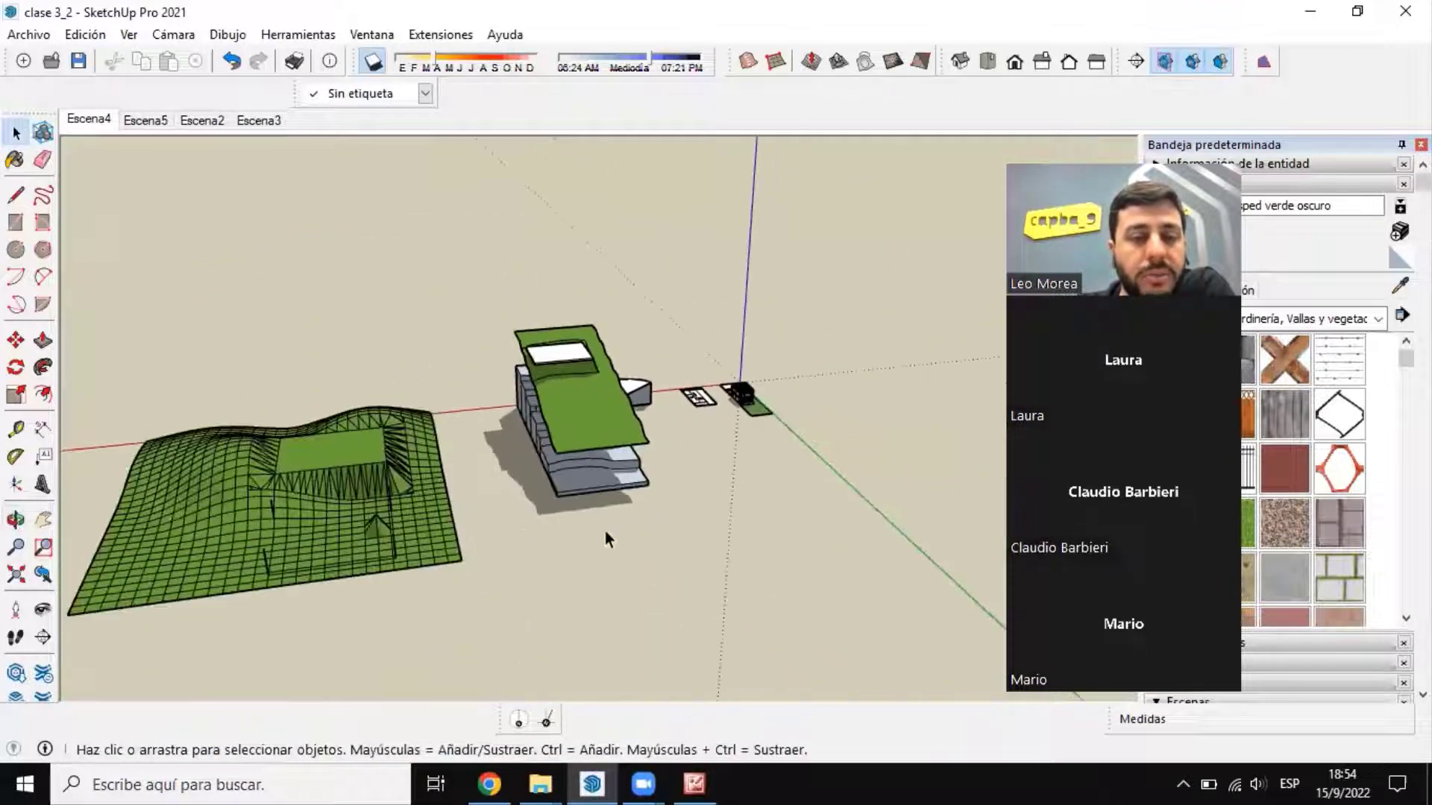
Step: Compare the stamped platform on the smooth terrain with the platform on the gridded terrain, and review the remaining Caja de arena tools
{"action": "scroll", "coordinate": [527, 329], "scroll_direction": "up", "scroll_amount": 2}
{"action": "scroll", "coordinate": [527, 331], "scroll_direction": "up", "scroll_amount": 3}
{"action": "middle_click_drag", "start_coordinate": [692, 355], "coordinate": [522, 356]}
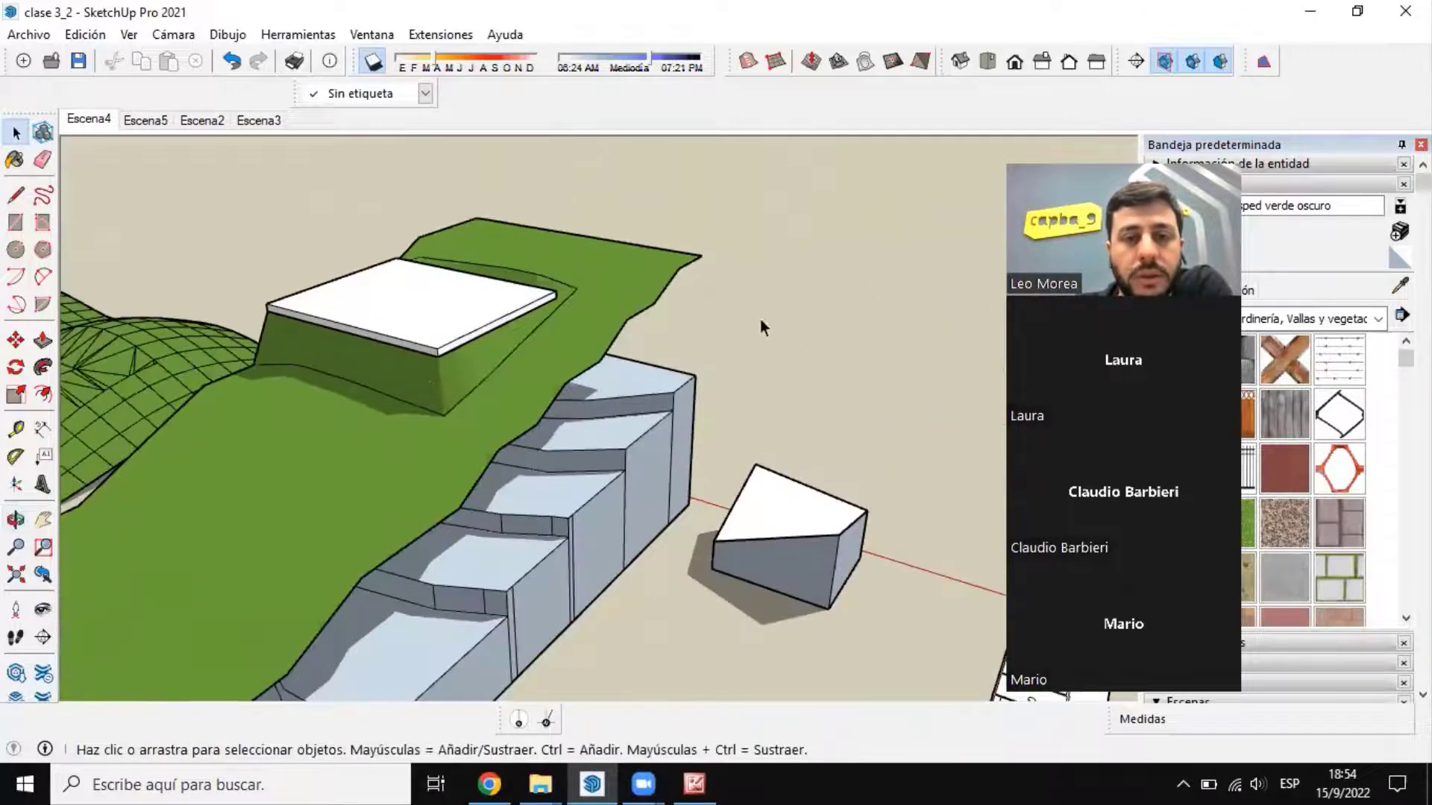
{"action": "scroll", "coordinate": [759, 319], "scroll_direction": "down", "scroll_amount": 3}
{"action": "middle_click_drag", "start_coordinate": [462, 445], "coordinate": [604, 466]}
{"action": "scroll", "coordinate": [448, 492], "scroll_direction": "down", "scroll_amount": 3}
{"action": "scroll", "coordinate": [284, 521], "scroll_direction": "up", "scroll_amount": 5}
{"action": "scroll", "coordinate": [260, 508], "scroll_direction": "up", "scroll_amount": 2}
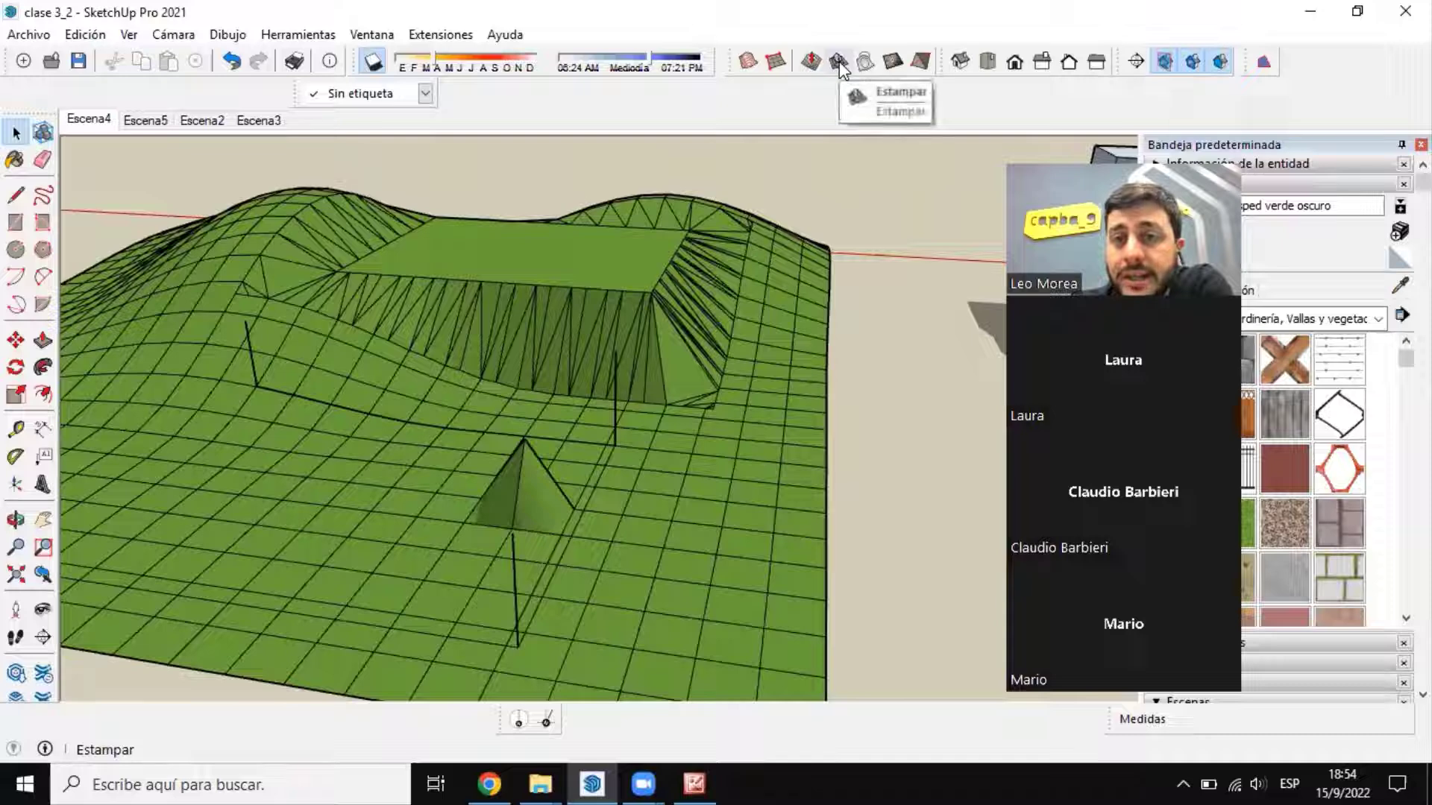
{"action": "scroll", "coordinate": [294, 414], "scroll_direction": "down", "scroll_amount": 5}
{"action": "scroll", "coordinate": [797, 245], "scroll_direction": "up", "scroll_amount": 6}
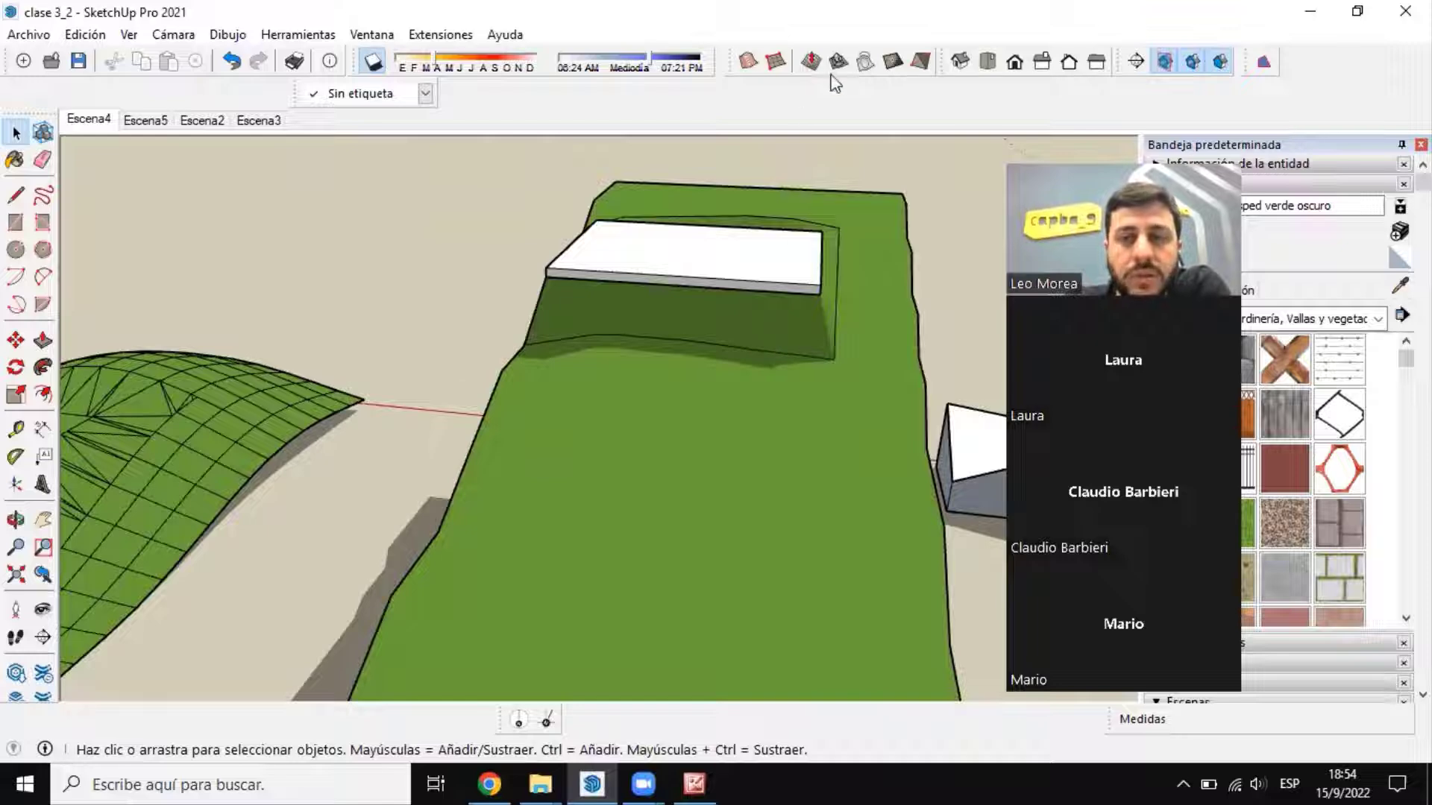
{"action": "scroll", "coordinate": [871, 205], "scroll_direction": "down", "scroll_amount": 4}
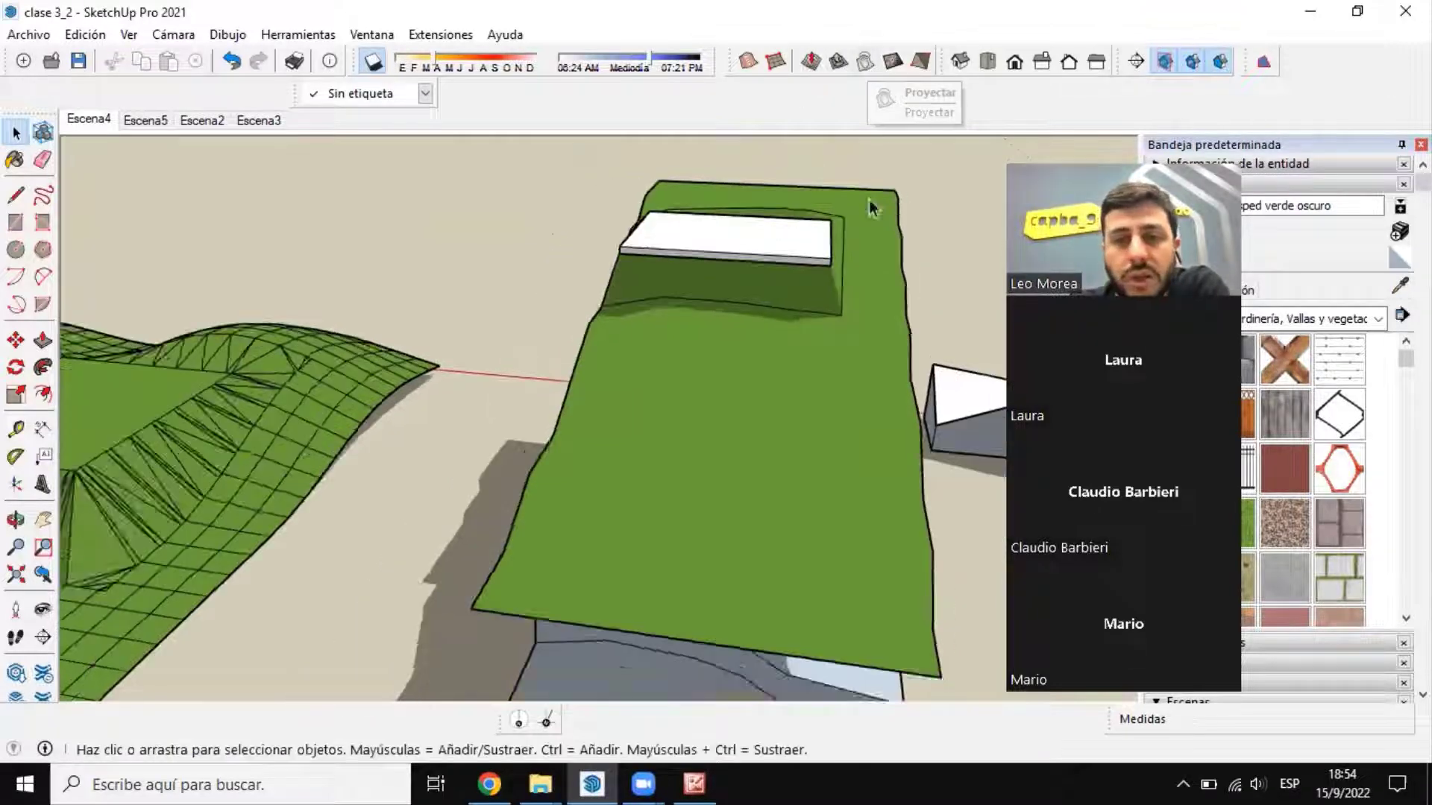
{"action": "scroll", "coordinate": [393, 452], "scroll_direction": "up", "scroll_amount": 3}
{"action": "scroll", "coordinate": [391, 518], "scroll_direction": "down", "scroll_amount": 1}
{"action": "scroll", "coordinate": [393, 521], "scroll_direction": "down", "scroll_amount": 4}
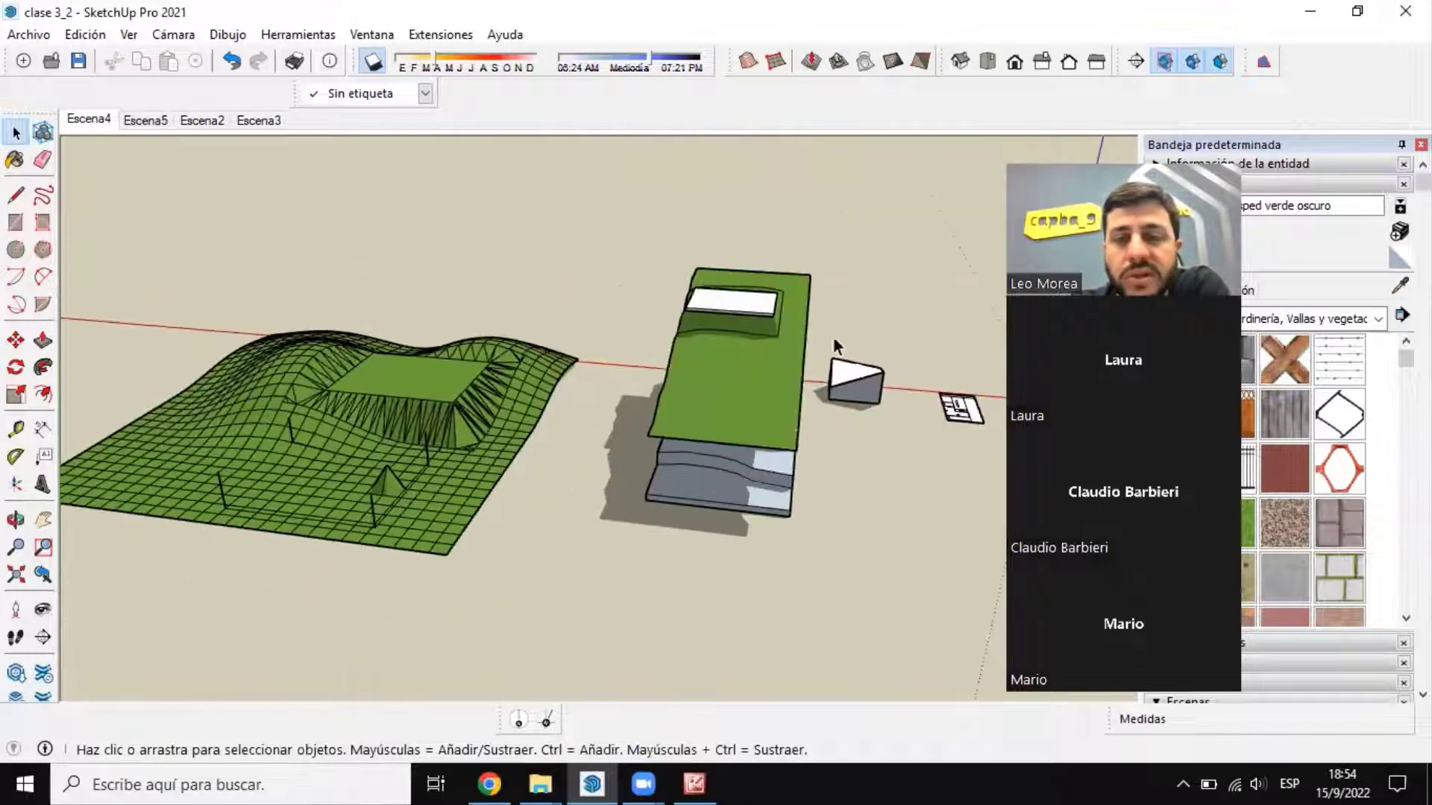
{"action": "scroll", "coordinate": [834, 343], "scroll_direction": "up", "scroll_amount": 3}
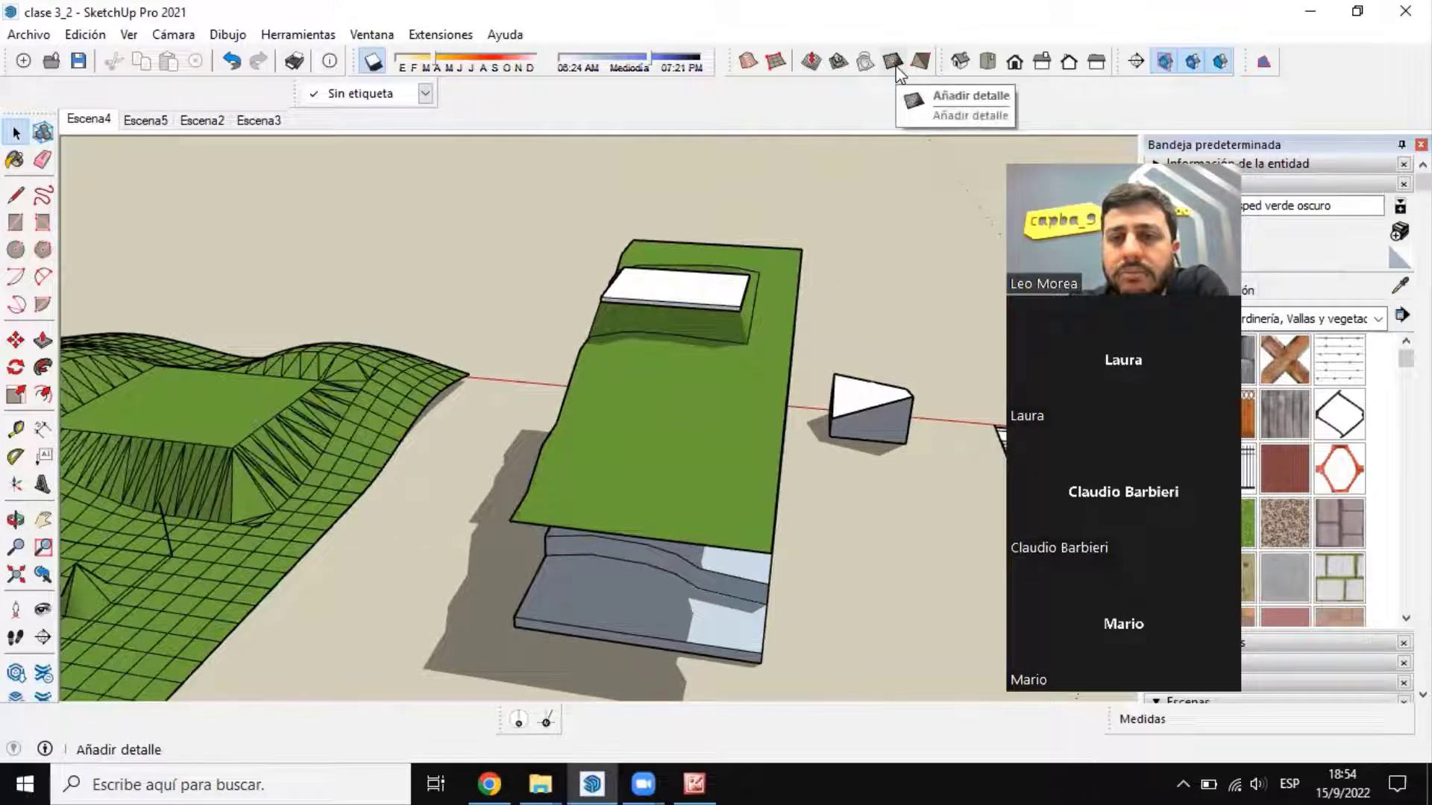
{"action": "scroll", "coordinate": [769, 253], "scroll_direction": "down", "scroll_amount": 4}
Step: Open the gridded terrain group for editing and raise a mesh point into a peak near its outer corner with Añadir detalle
{"action": "middle_click_drag", "start_coordinate": [537, 432], "coordinate": [226, 417]}
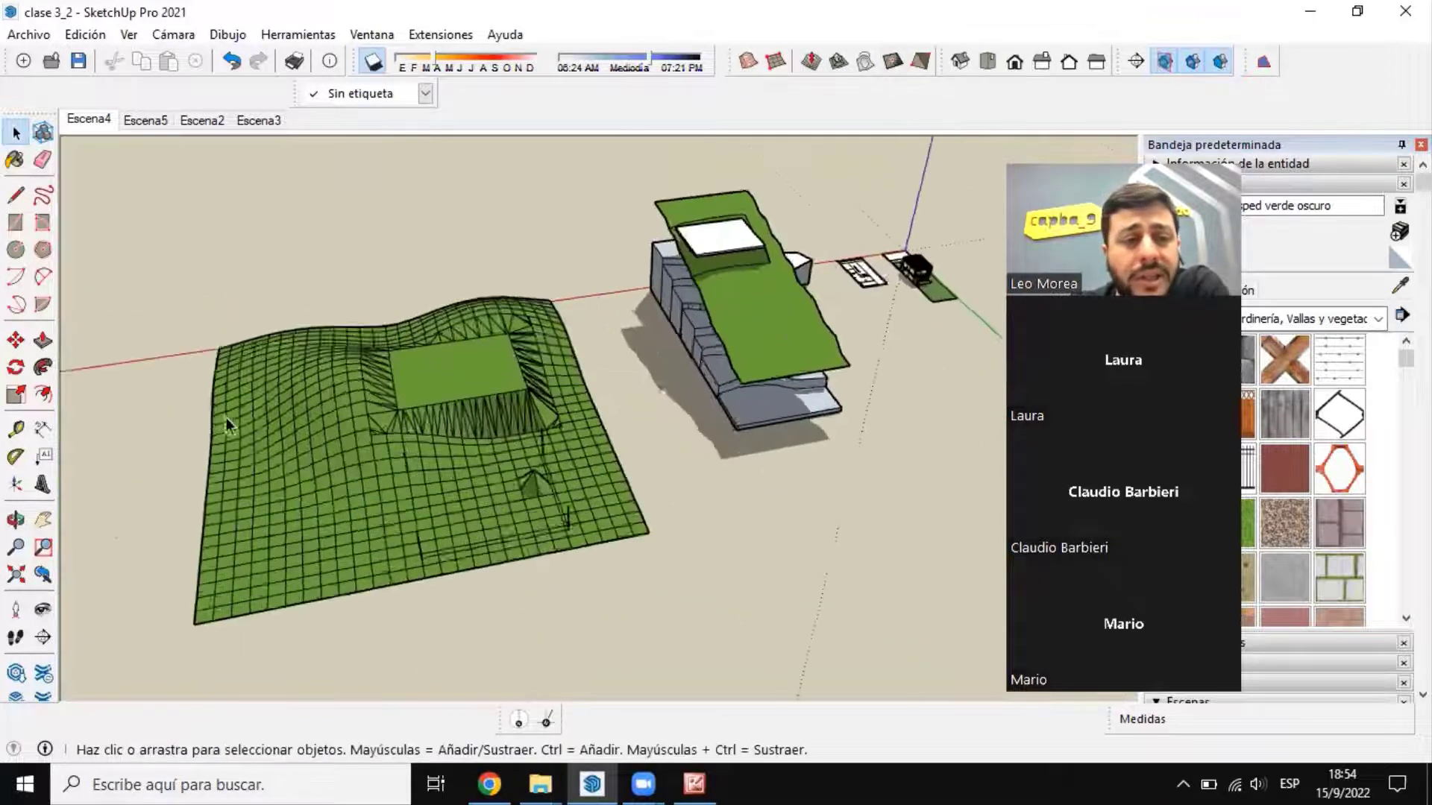
{"action": "scroll", "coordinate": [253, 428], "scroll_direction": "up", "scroll_amount": 3}
{"action": "left_click", "coordinate": [276, 481]}
{"action": "double_click", "coordinate": [276, 480]}
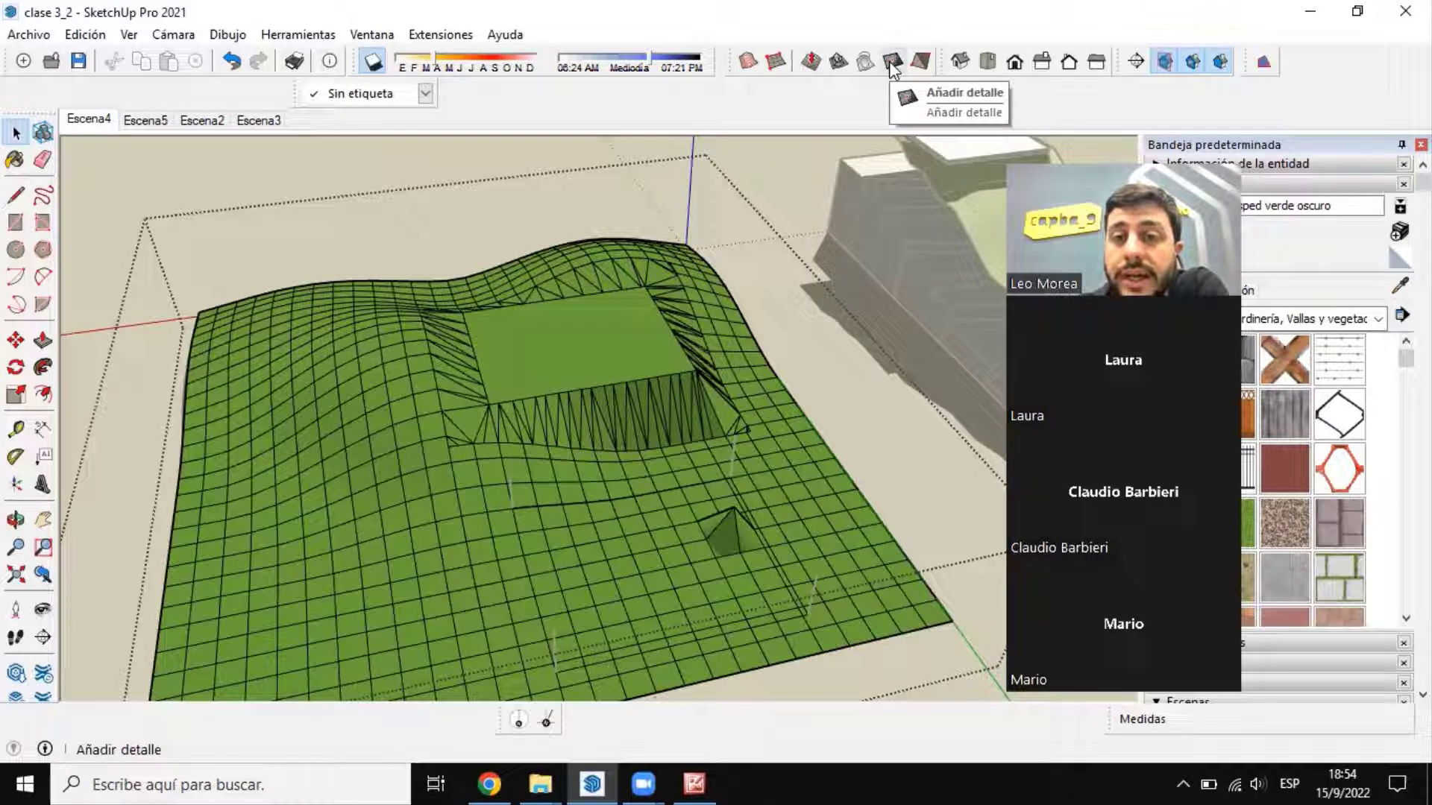
{"action": "left_click", "coordinate": [892, 65]}
{"action": "scroll", "coordinate": [705, 522], "scroll_direction": "down", "scroll_amount": 3}
{"action": "scroll", "coordinate": [426, 534], "scroll_direction": "up", "scroll_amount": 8}
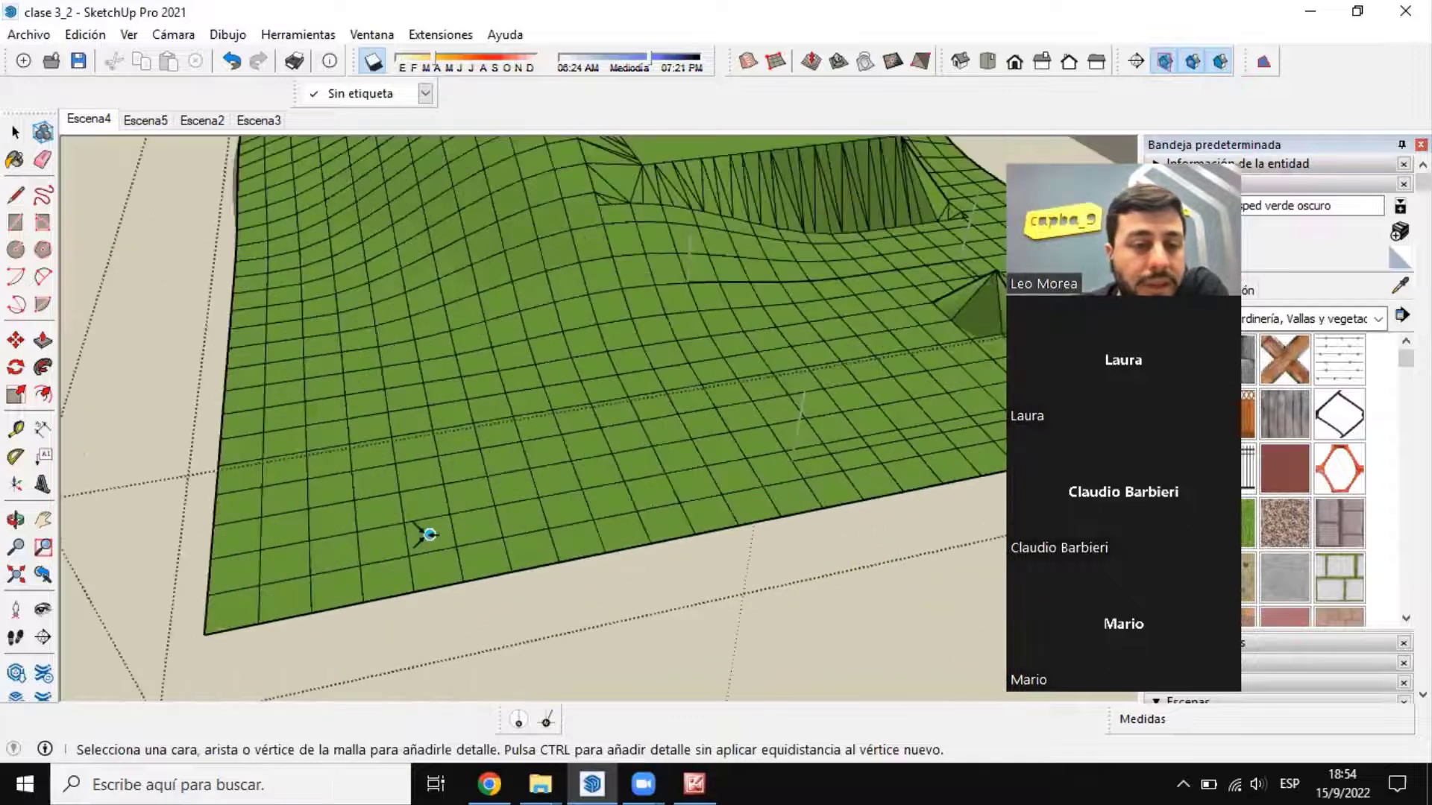
{"action": "left_click", "coordinate": [381, 508]}
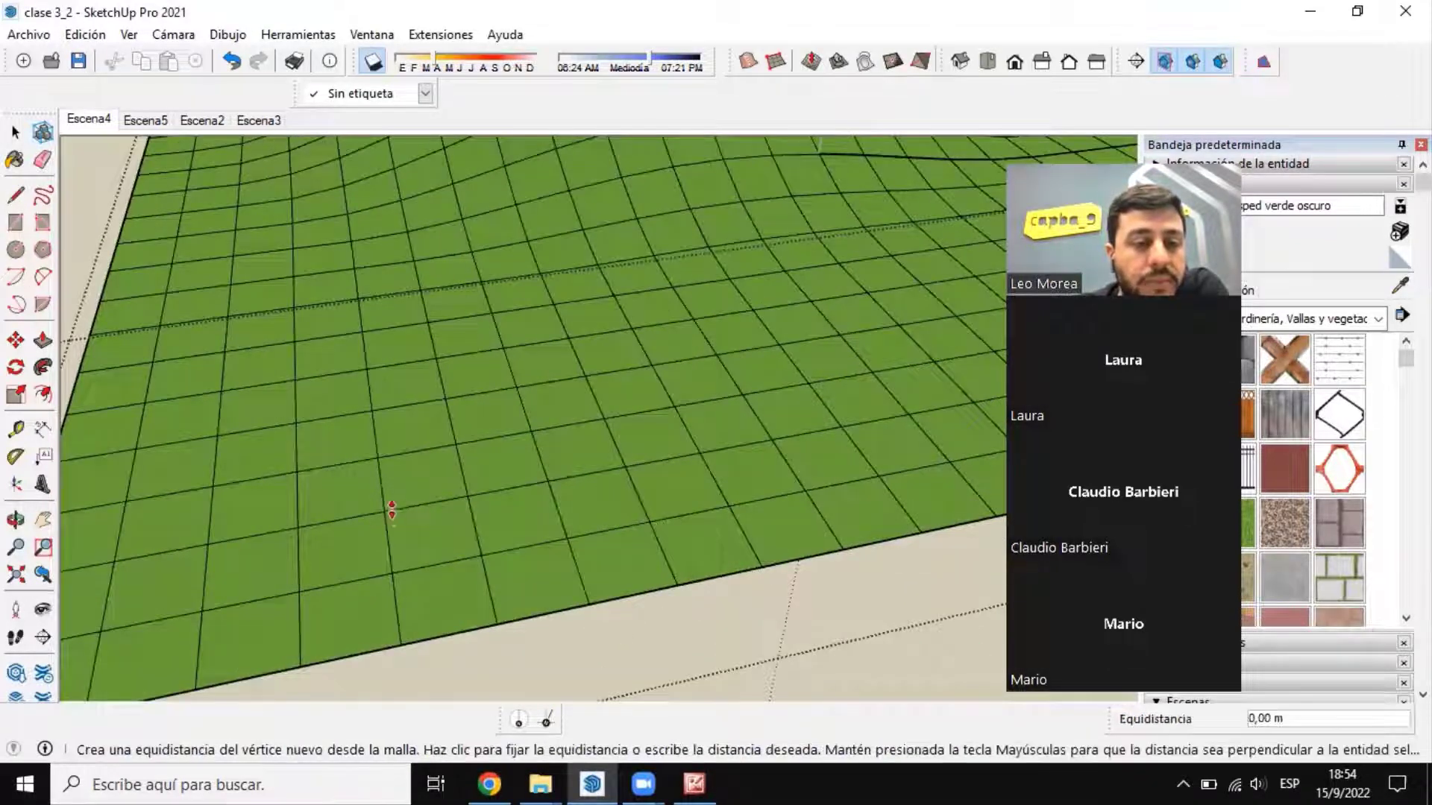
{"action": "left_click", "coordinate": [377, 440]}
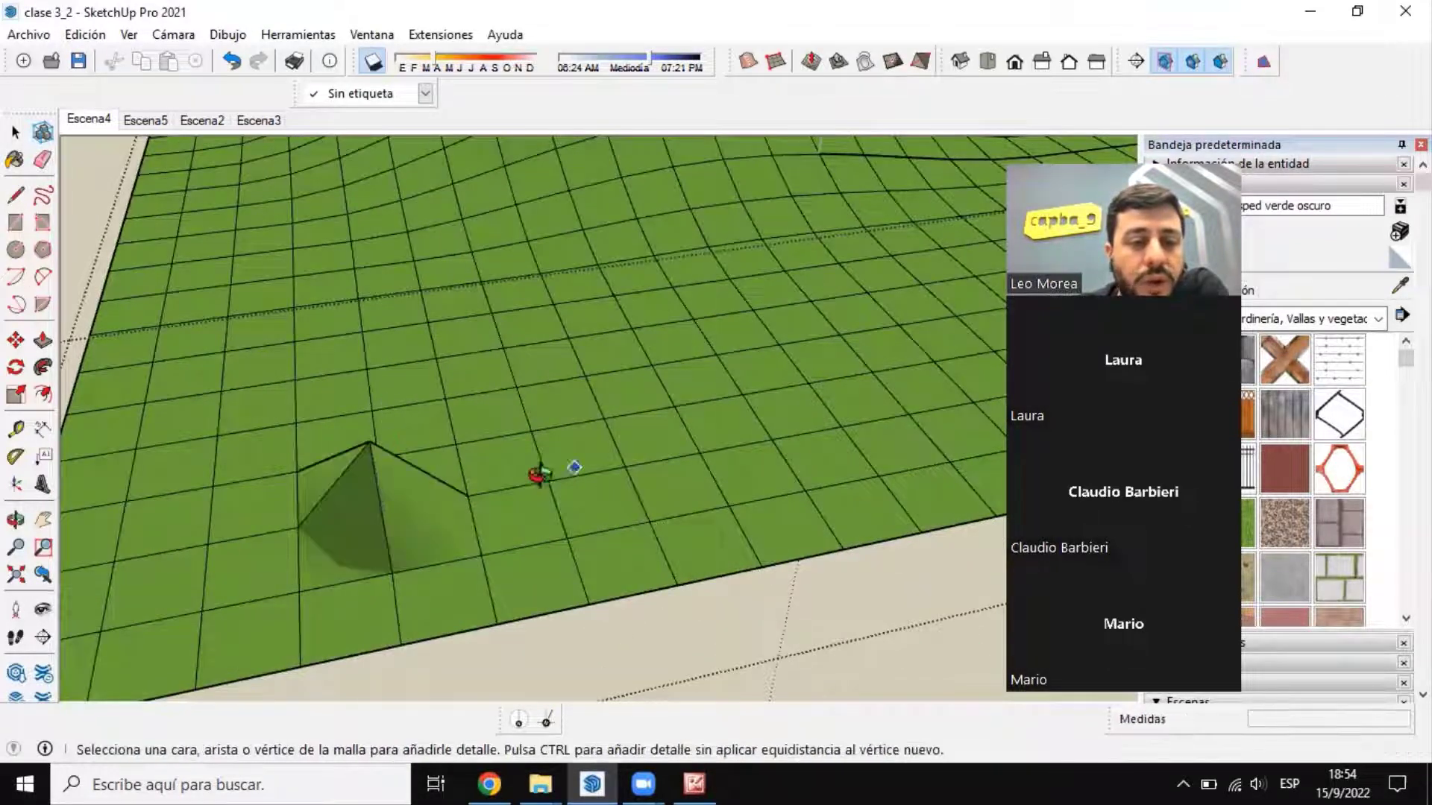
Step: Raise a smaller peak beside the first one and sink a mesh point farther inside the grid with Añadir detalle
{"action": "middle_click_drag", "start_coordinate": [537, 473], "coordinate": [526, 475]}
{"action": "left_click", "coordinate": [530, 475]}
{"action": "left_click", "coordinate": [525, 443]}
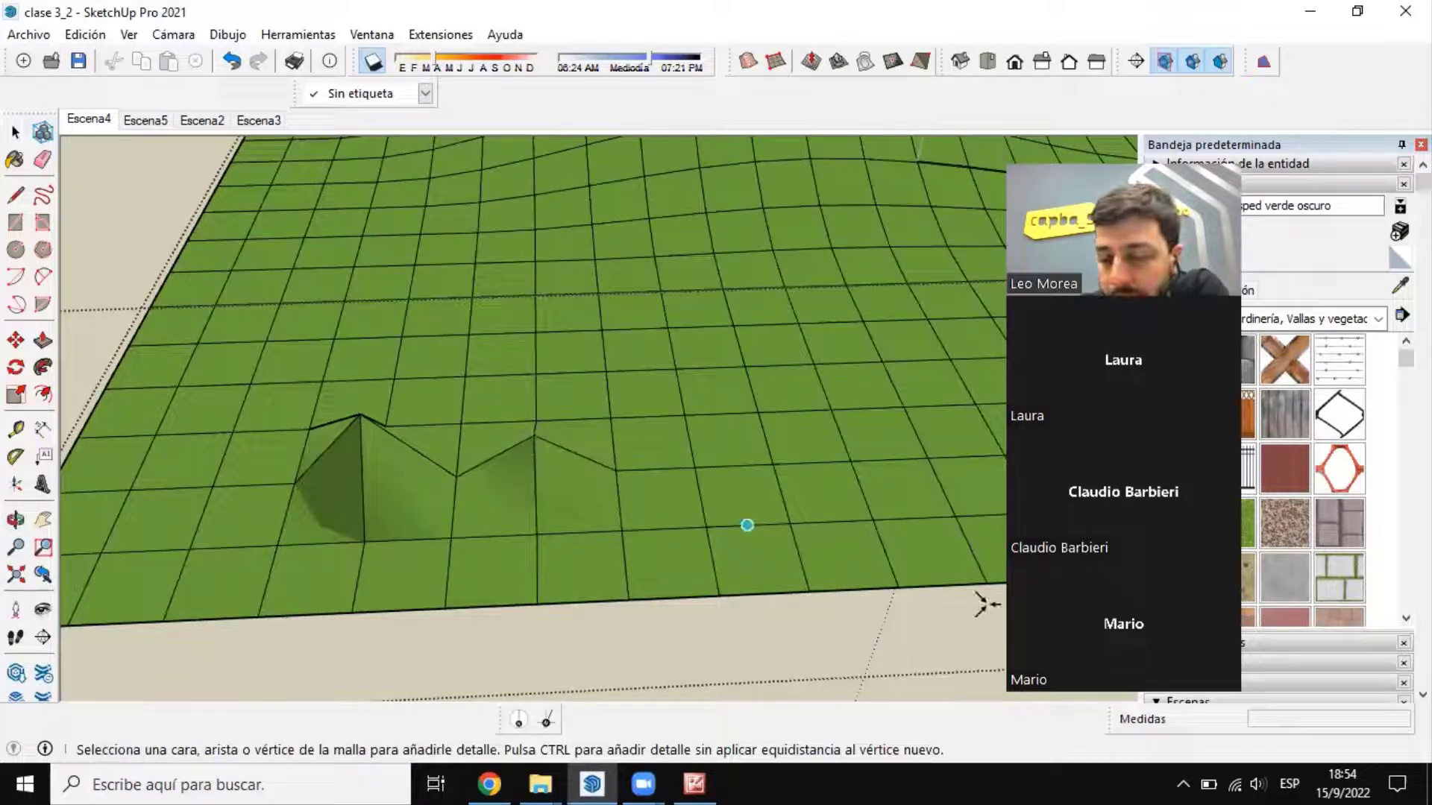
{"action": "middle_click_drag", "start_coordinate": [483, 539], "coordinate": [790, 387]}
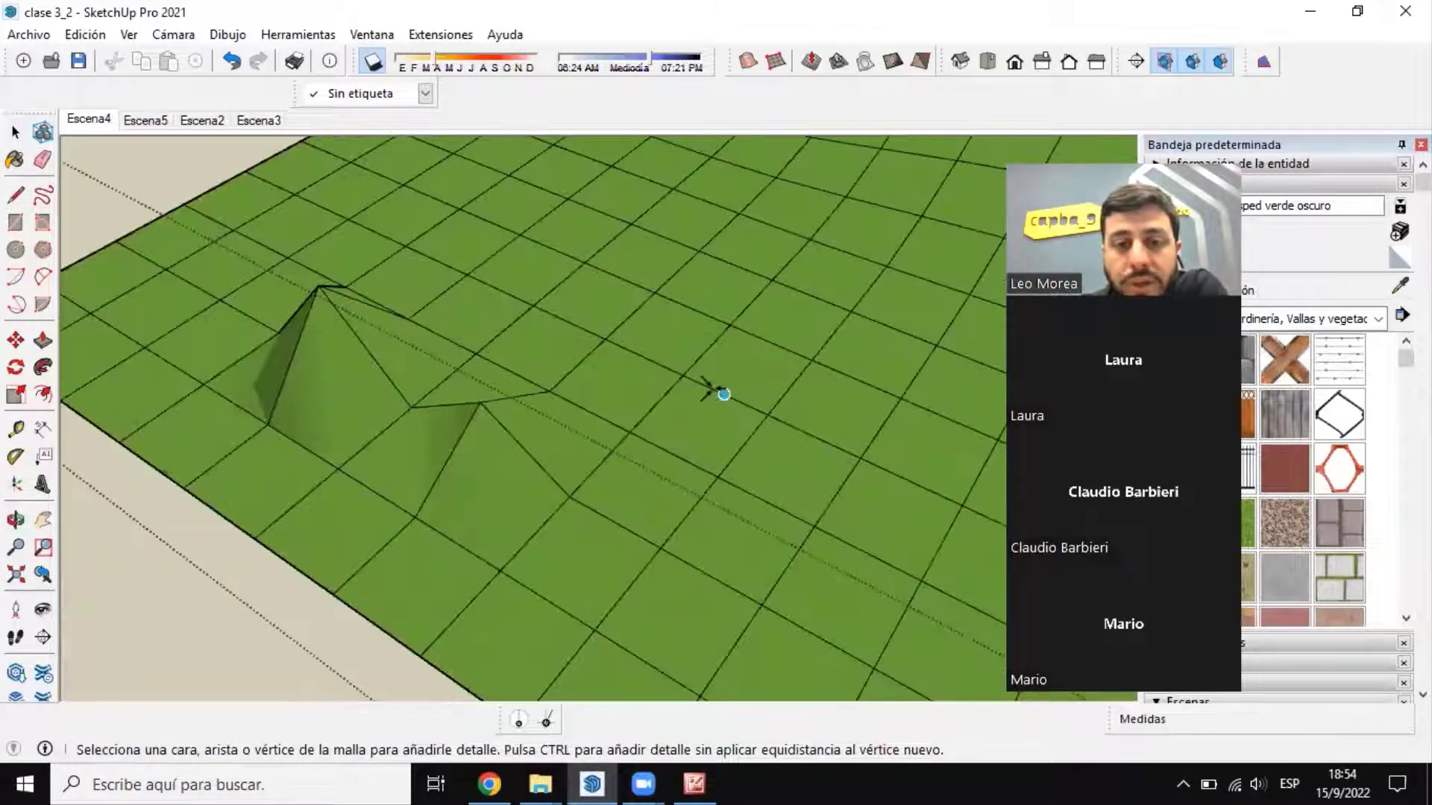
{"action": "left_click", "coordinate": [720, 395]}
{"action": "left_click", "coordinate": [714, 446]}
{"action": "middle_click_drag", "start_coordinate": [715, 446], "coordinate": [629, 415]}
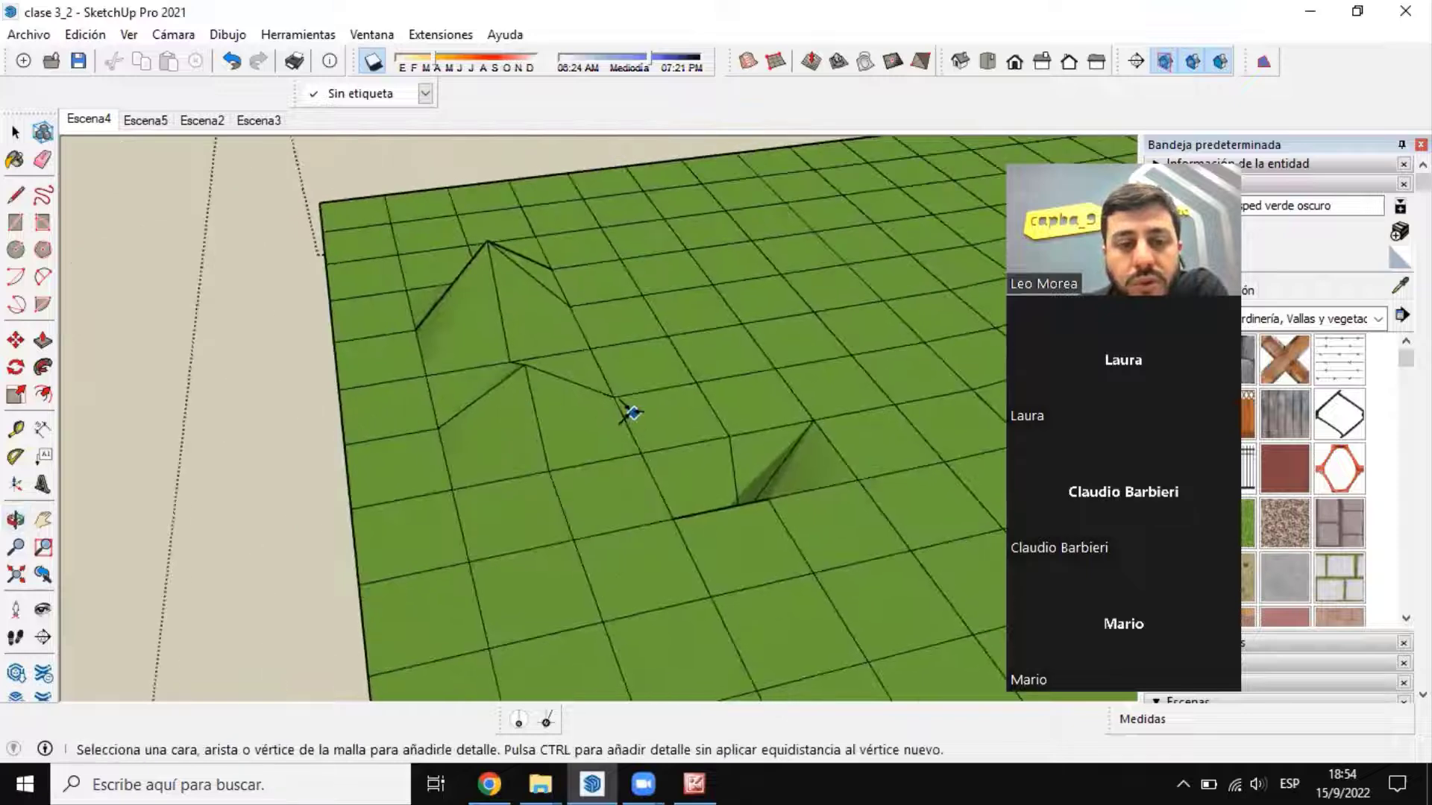
Step: Raise two more mesh points between the small peak and the sunken point with Añadir detalle
{"action": "left_click", "coordinate": [631, 414]}
{"action": "left_click", "coordinate": [653, 365]}
{"action": "left_click", "coordinate": [738, 333]}
{"action": "left_click", "coordinate": [735, 330]}
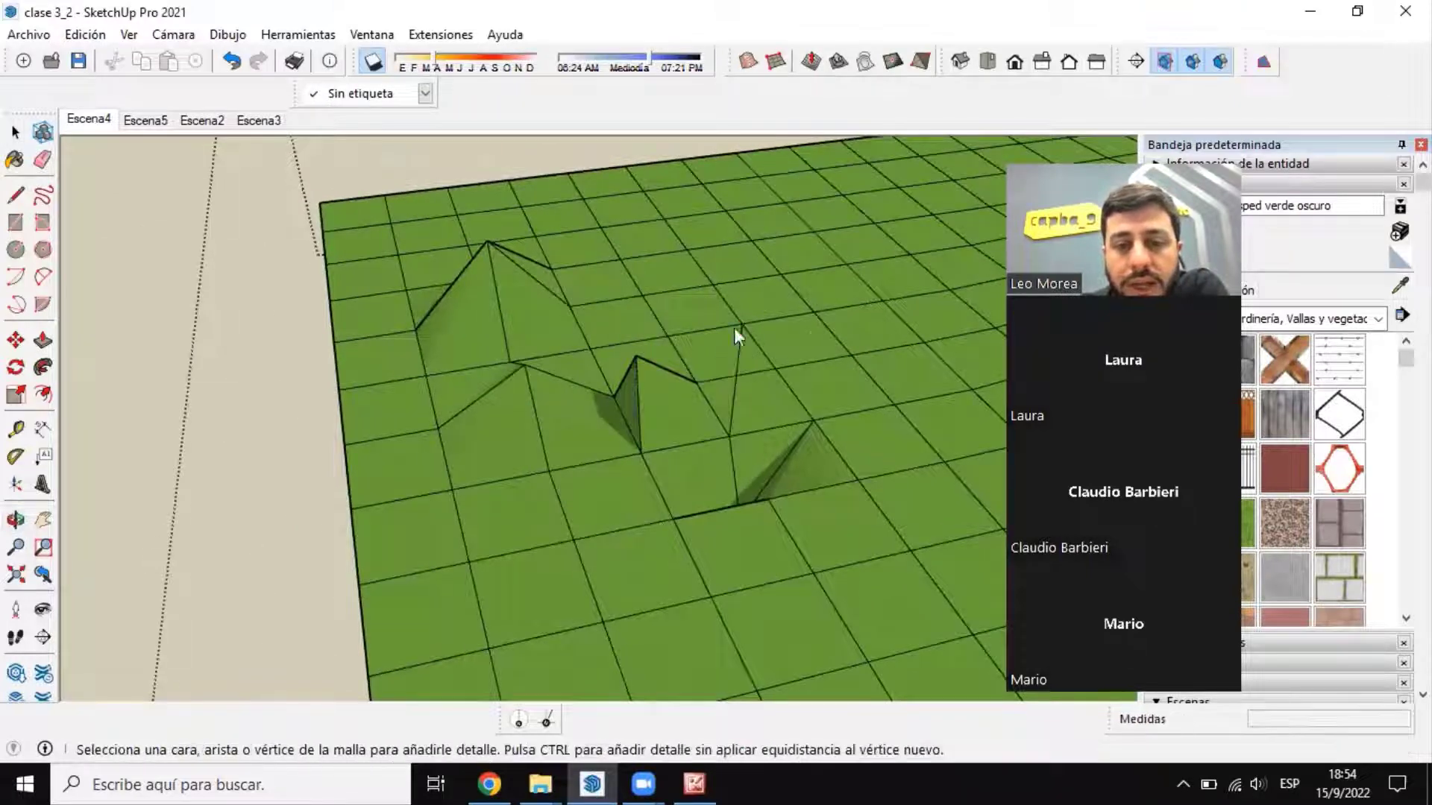
Step: Raise one more mesh point beyond the existing peaks with Añadir detalle and close the gridded terrain group
{"action": "left_click", "coordinate": [832, 327]}
{"action": "left_click", "coordinate": [836, 287]}
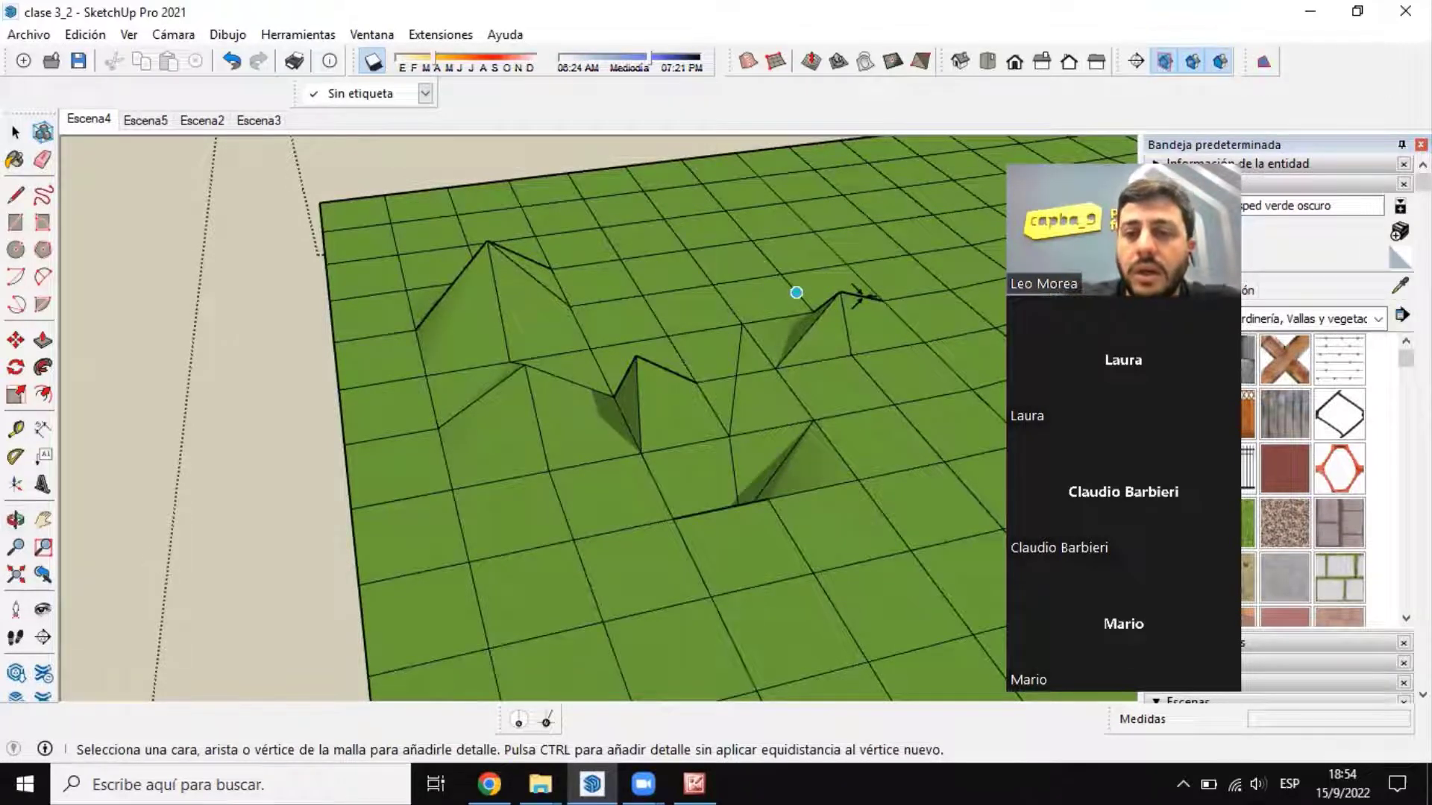
{"action": "scroll", "coordinate": [797, 292], "scroll_direction": "down", "scroll_amount": 3}
{"action": "scroll", "coordinate": [673, 392], "scroll_direction": "down", "scroll_amount": 7}
{"action": "middle_click_drag", "start_coordinate": [636, 407], "coordinate": [670, 367]}
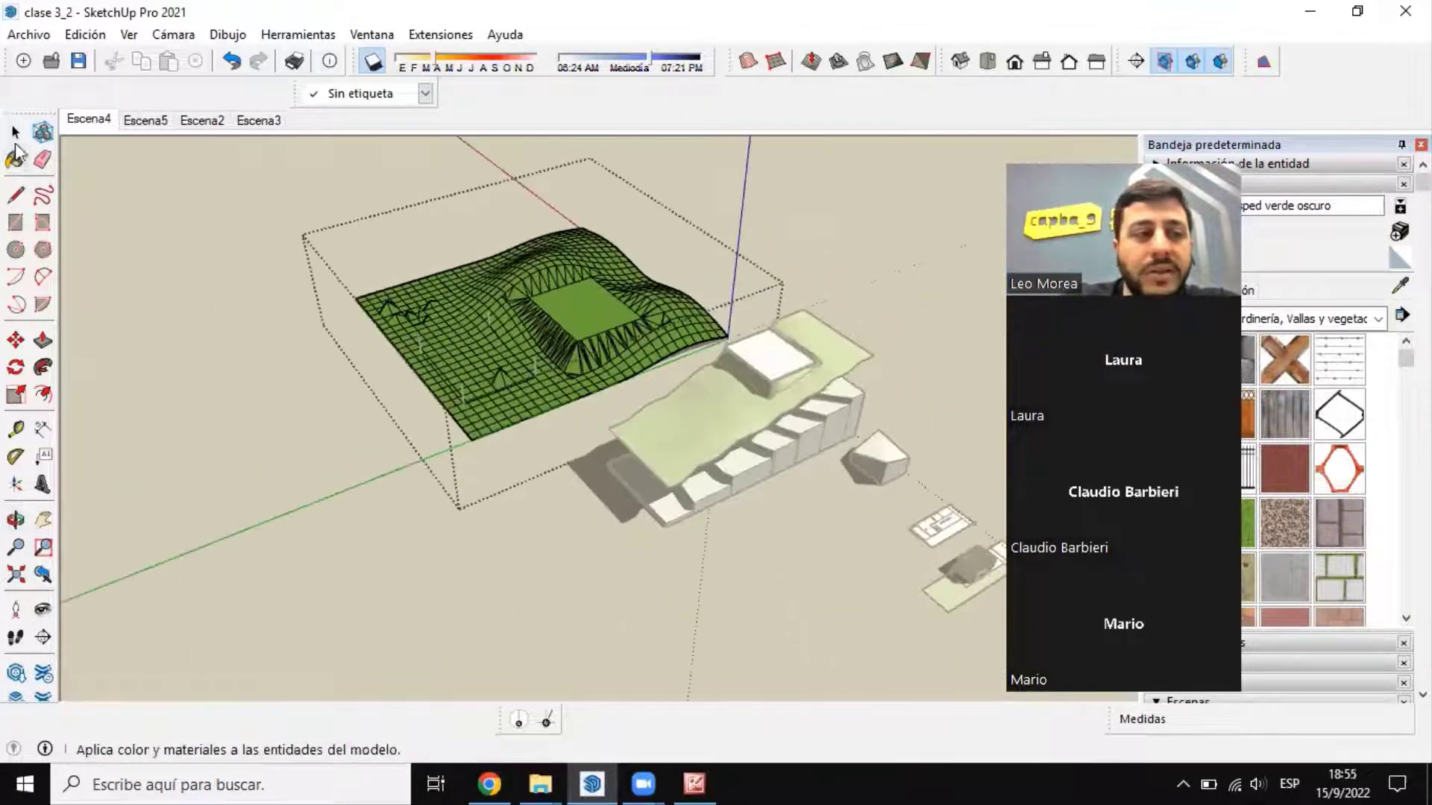
{"action": "left_click", "coordinate": [15, 134]}
{"action": "left_click", "coordinate": [334, 451]}
Step: Open the small wedge-shaped block's group and reverse its sloping top face with Invertir caras
{"action": "middle_click_drag", "start_coordinate": [585, 280], "coordinate": [546, 324]}
{"action": "scroll", "coordinate": [546, 323], "scroll_direction": "up", "scroll_amount": 3}
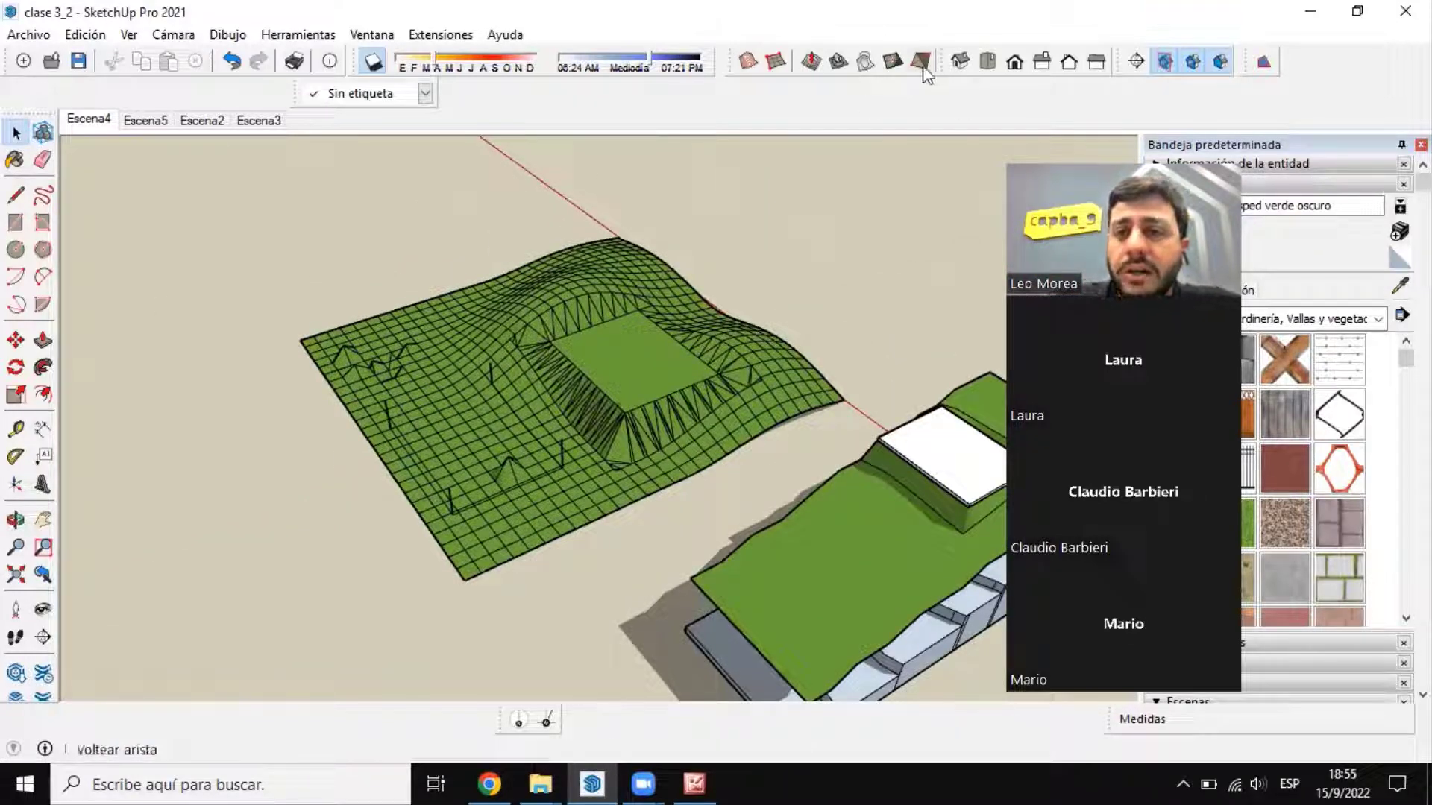
{"action": "scroll", "coordinate": [329, 261], "scroll_direction": "down", "scroll_amount": 3}
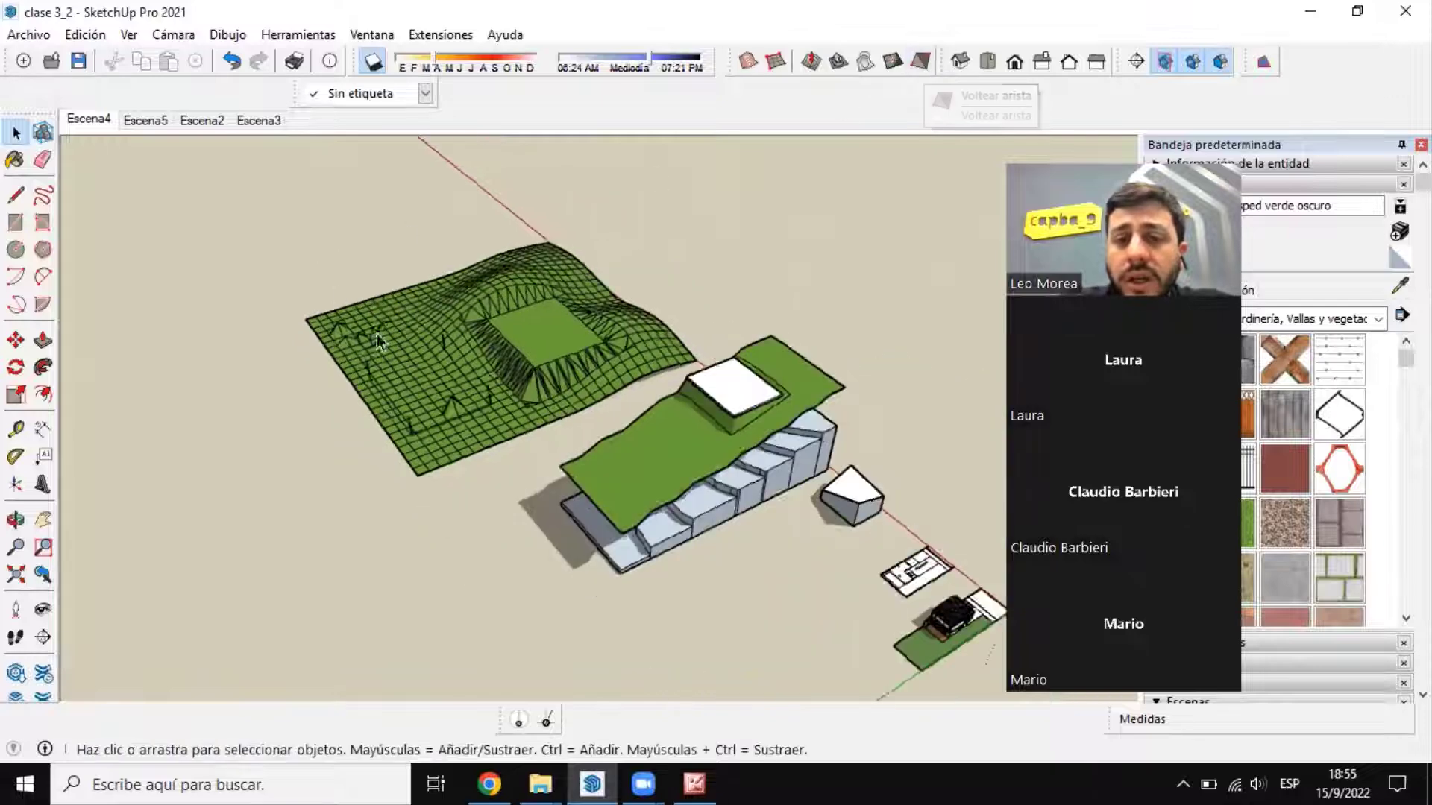
{"action": "middle_click_drag", "start_coordinate": [328, 261], "coordinate": [934, 361]}
{"action": "scroll", "coordinate": [934, 361], "scroll_direction": "up", "scroll_amount": 5}
{"action": "scroll", "coordinate": [550, 457], "scroll_direction": "up", "scroll_amount": 5}
{"action": "left_click", "coordinate": [548, 436]}
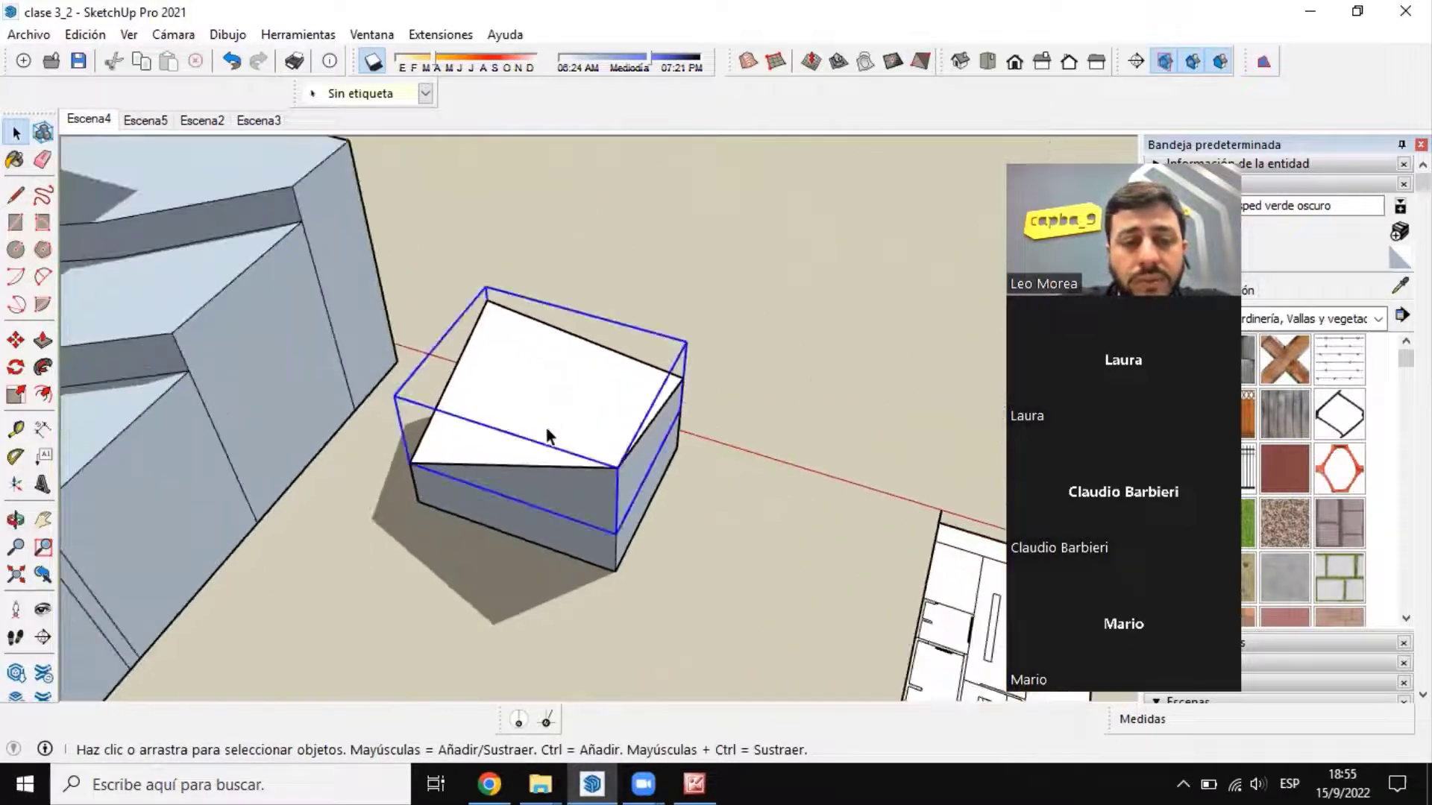
{"action": "double_click", "coordinate": [544, 417]}
{"action": "left_click", "coordinate": [568, 409]}
{"action": "right_click", "coordinate": [569, 408]}
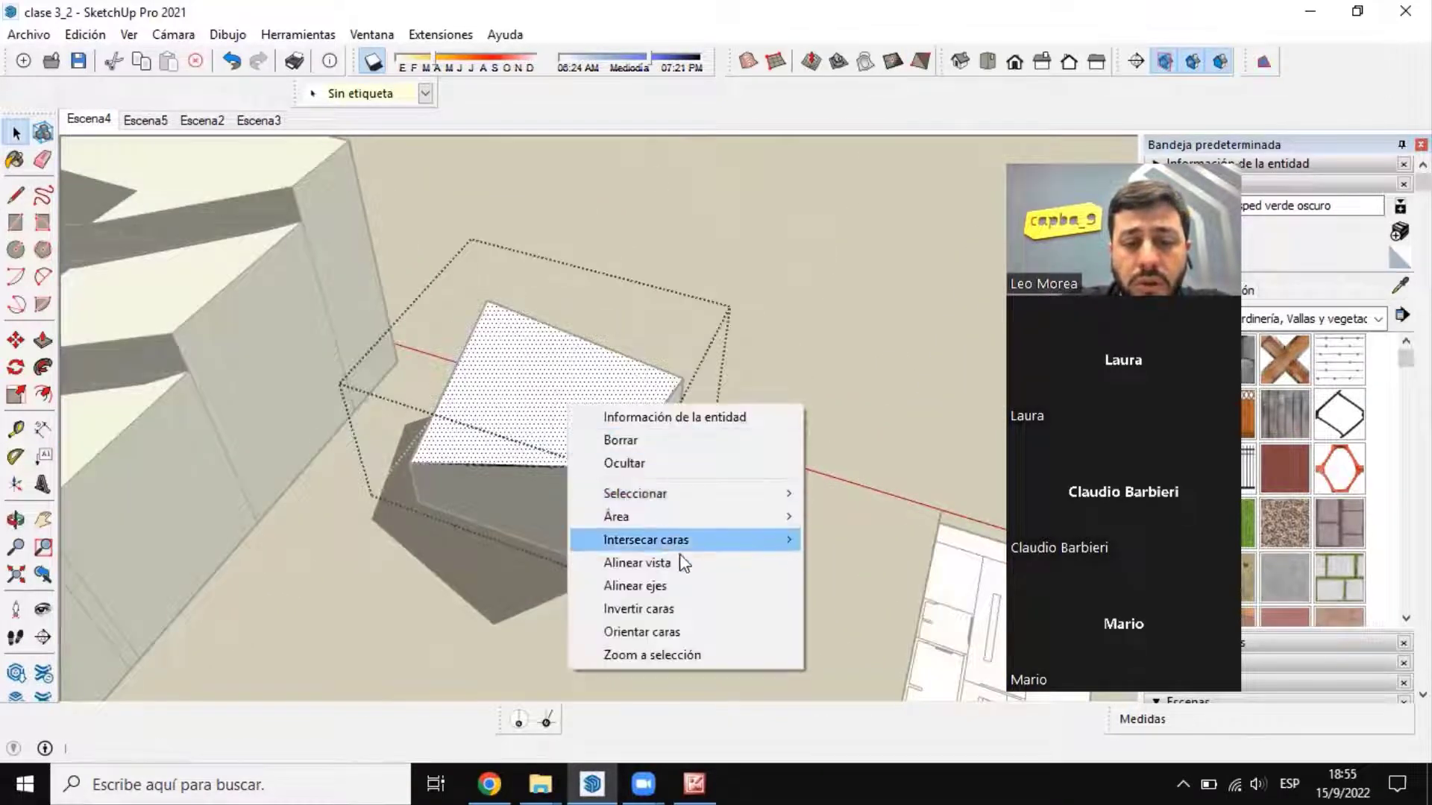
{"action": "left_click", "coordinate": [687, 607]}
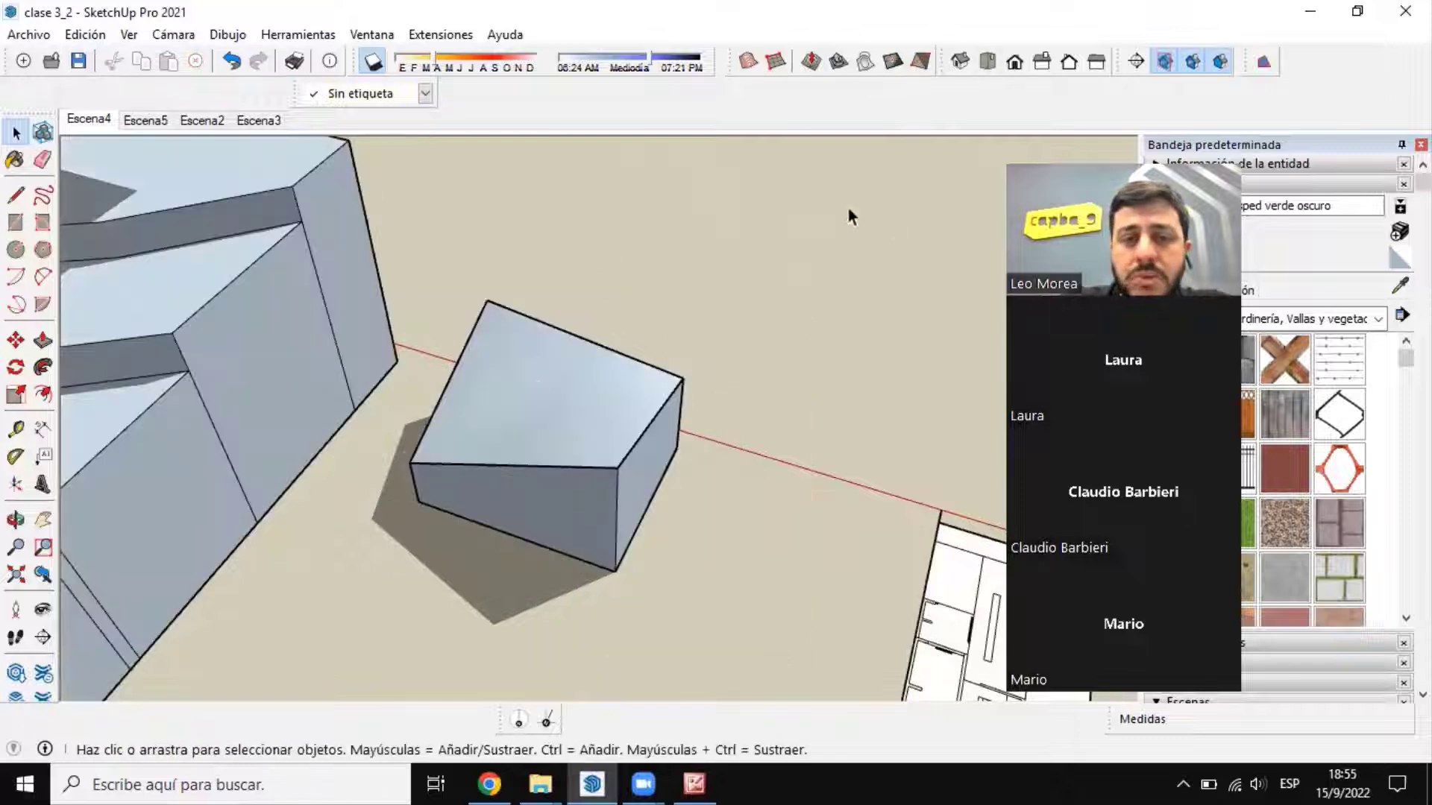
Step: Try the Voltear arista tool on the small block's sloping top
{"action": "double_click", "coordinate": [526, 429]}
{"action": "left_click", "coordinate": [921, 61]}
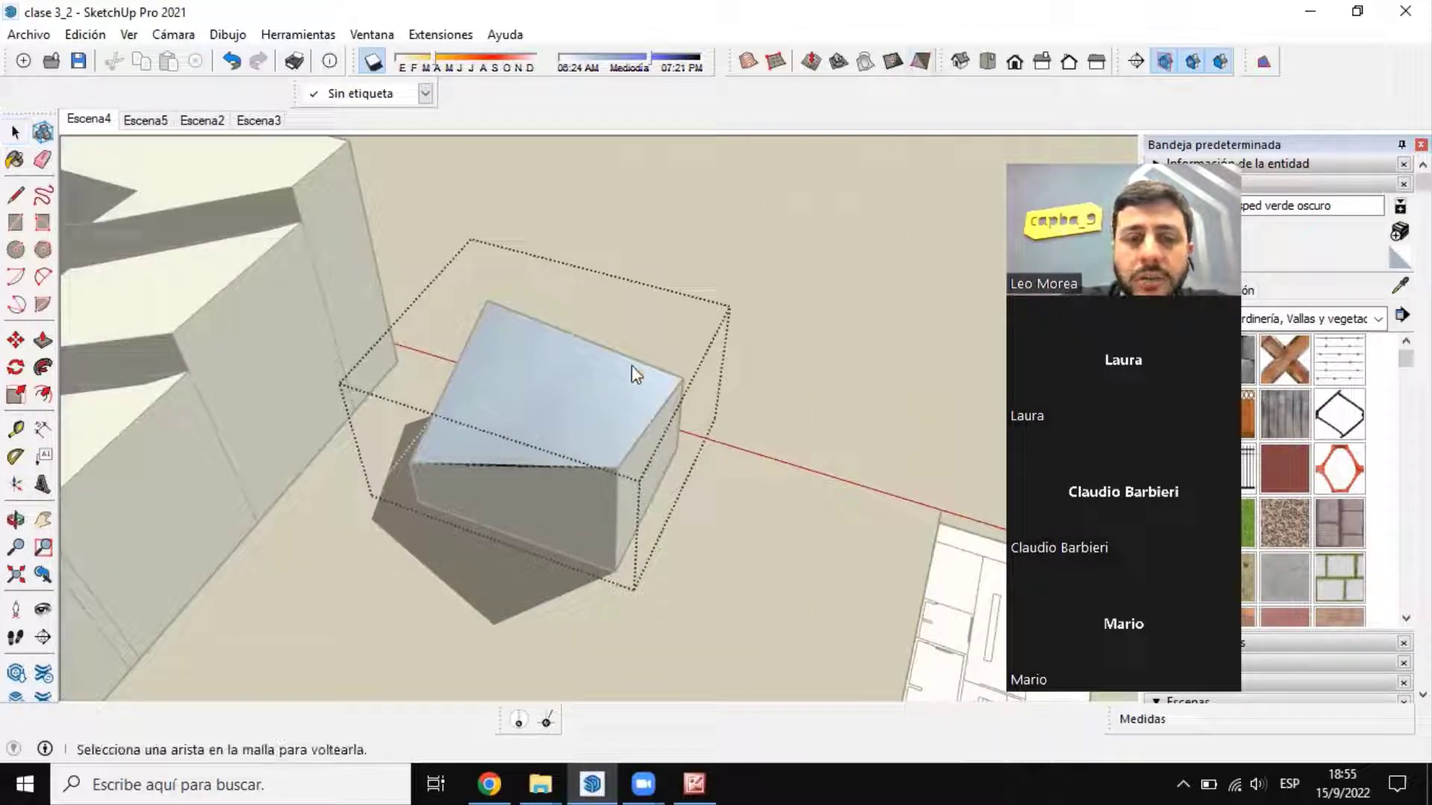
{"action": "key", "text": "space"}
{"action": "left_click", "coordinate": [659, 300]}
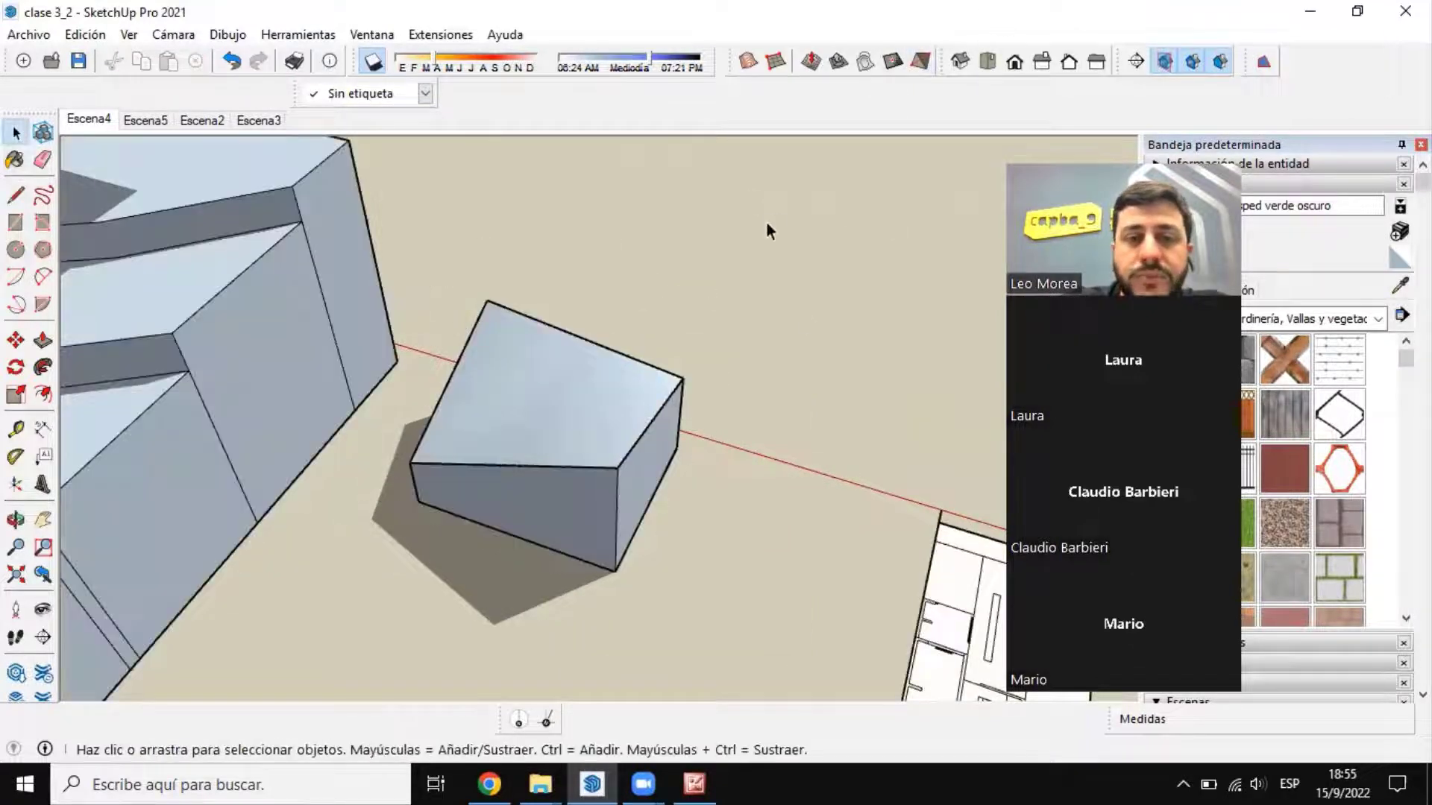
{"action": "left_click", "coordinate": [920, 62]}
{"action": "left_click", "coordinate": [15, 133]}
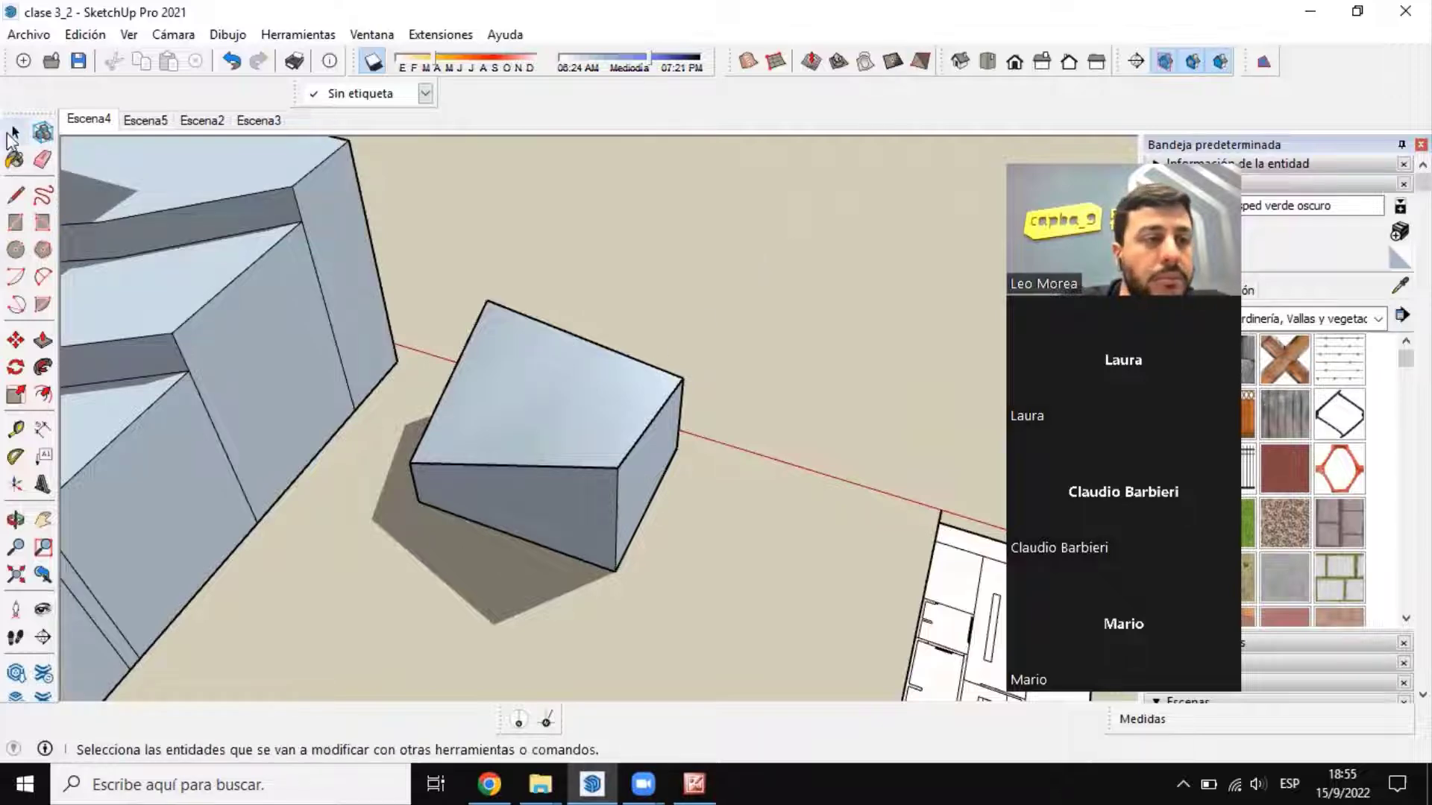
Step: Compare the gridded terrain with the contour-based terrain and its stamped white slab
{"action": "scroll", "coordinate": [799, 346], "scroll_direction": "down", "scroll_amount": 6}
{"action": "scroll", "coordinate": [333, 406], "scroll_direction": "up", "scroll_amount": 6}
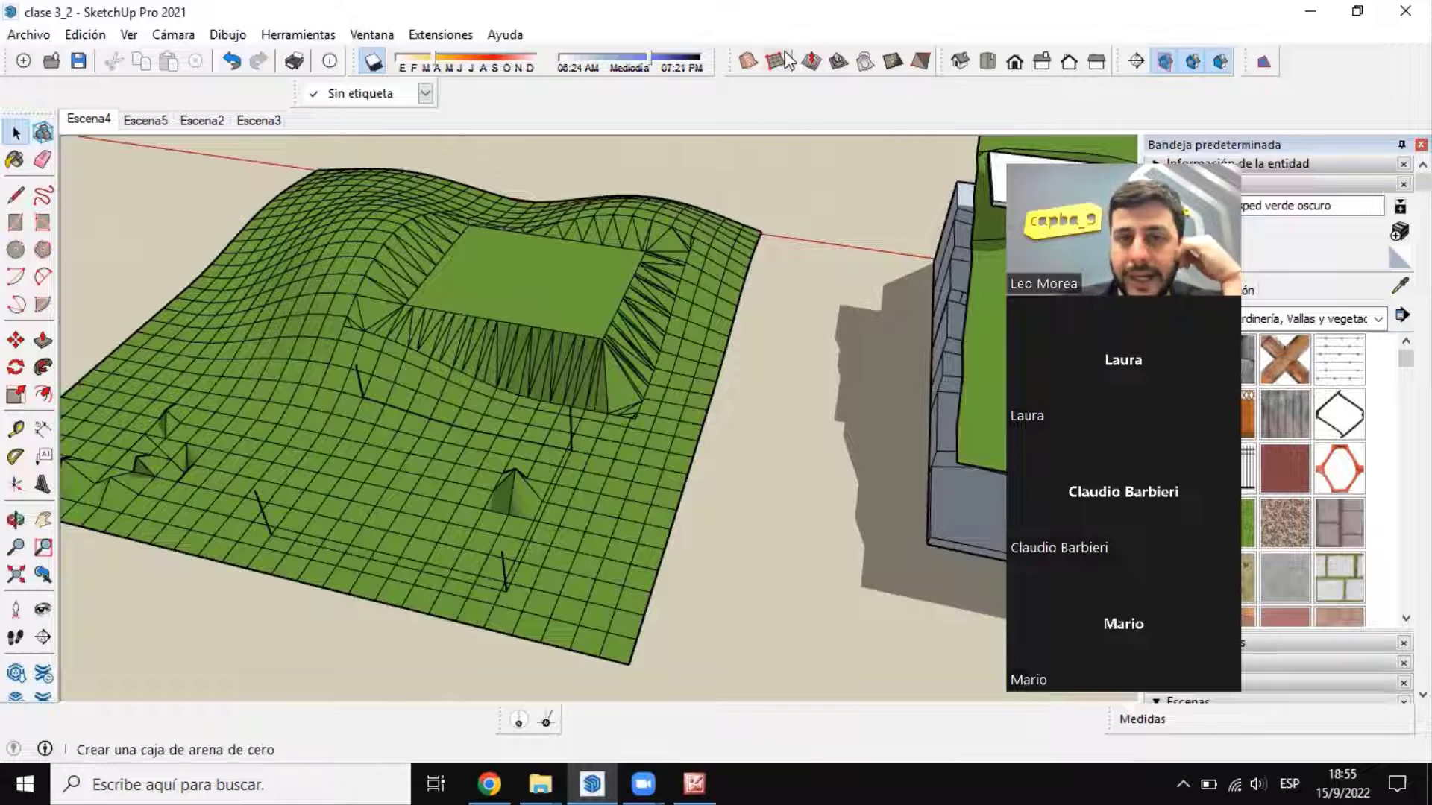
{"action": "scroll", "coordinate": [276, 468], "scroll_direction": "down", "scroll_amount": 3}
{"action": "middle_click_drag", "start_coordinate": [276, 468], "coordinate": [638, 595]}
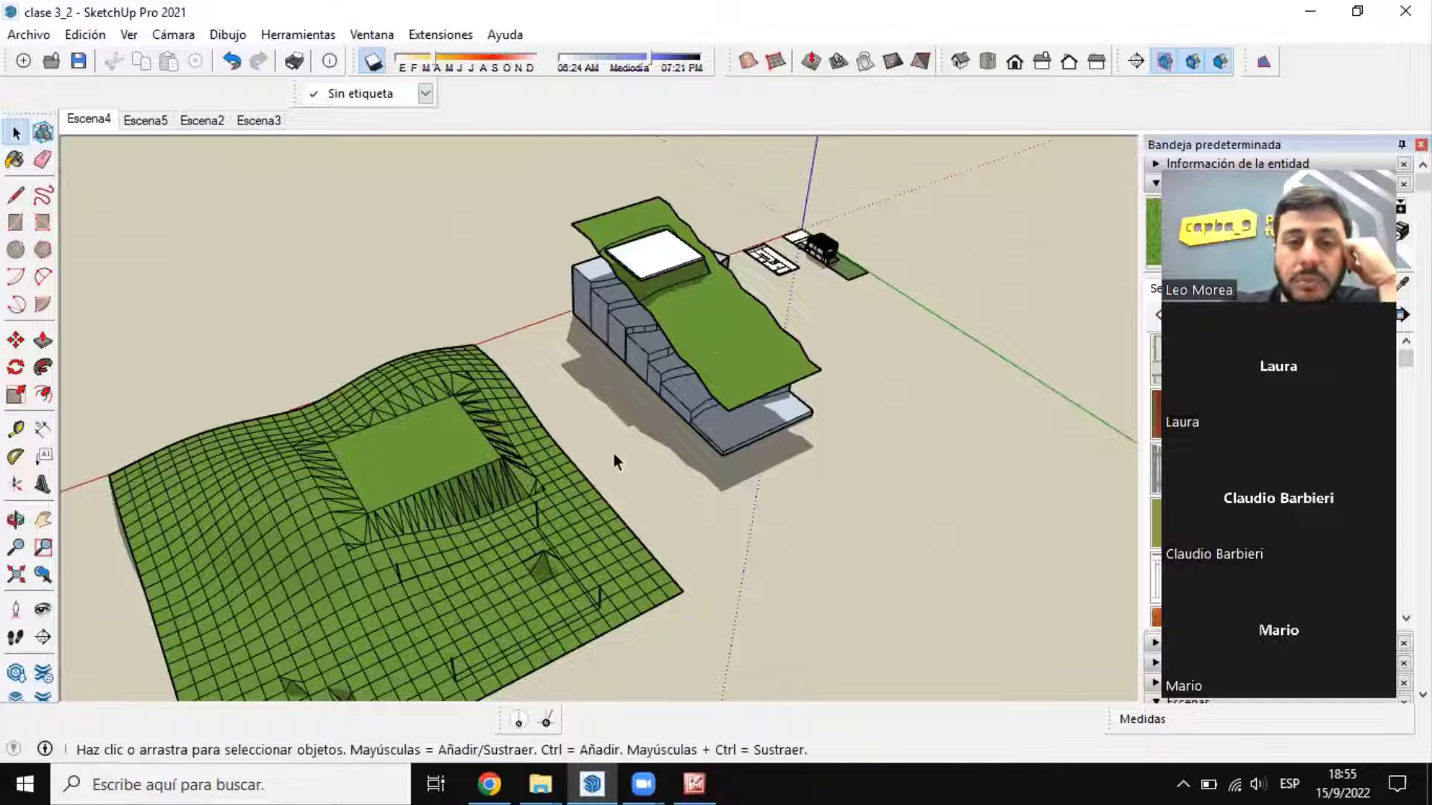
{"action": "middle_click_drag", "start_coordinate": [614, 463], "coordinate": [721, 640]}
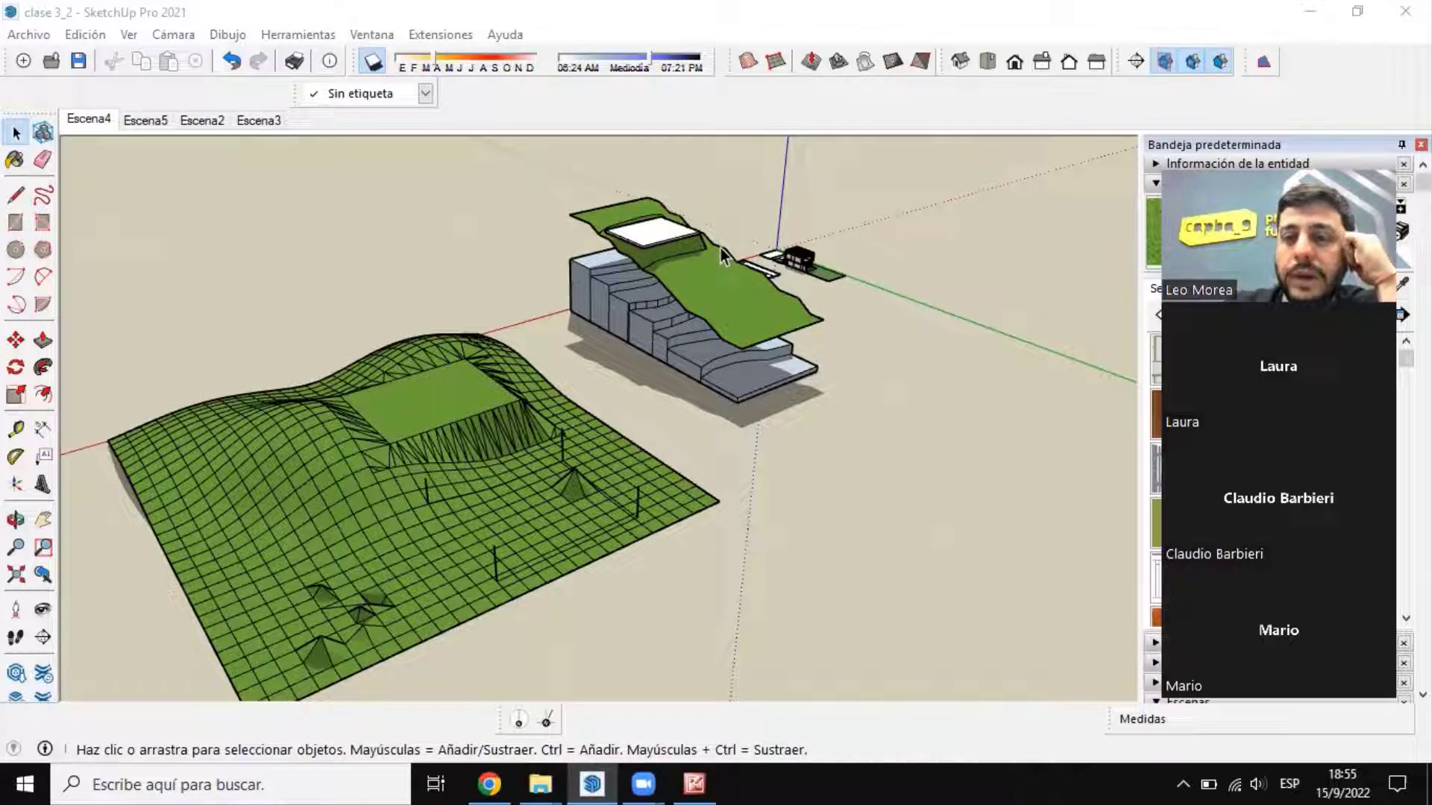
{"action": "mouse_move", "coordinate": [452, 402]}
{"action": "middle_mouse_down"}
{"action": "mouse_move", "coordinate": [495, 450]}
{"action": "mouse_move", "coordinate": [977, 425]}
{"action": "middle_mouse_up"}
{"action": "scroll", "coordinate": [560, 294], "scroll_direction": "up", "scroll_amount": 8}
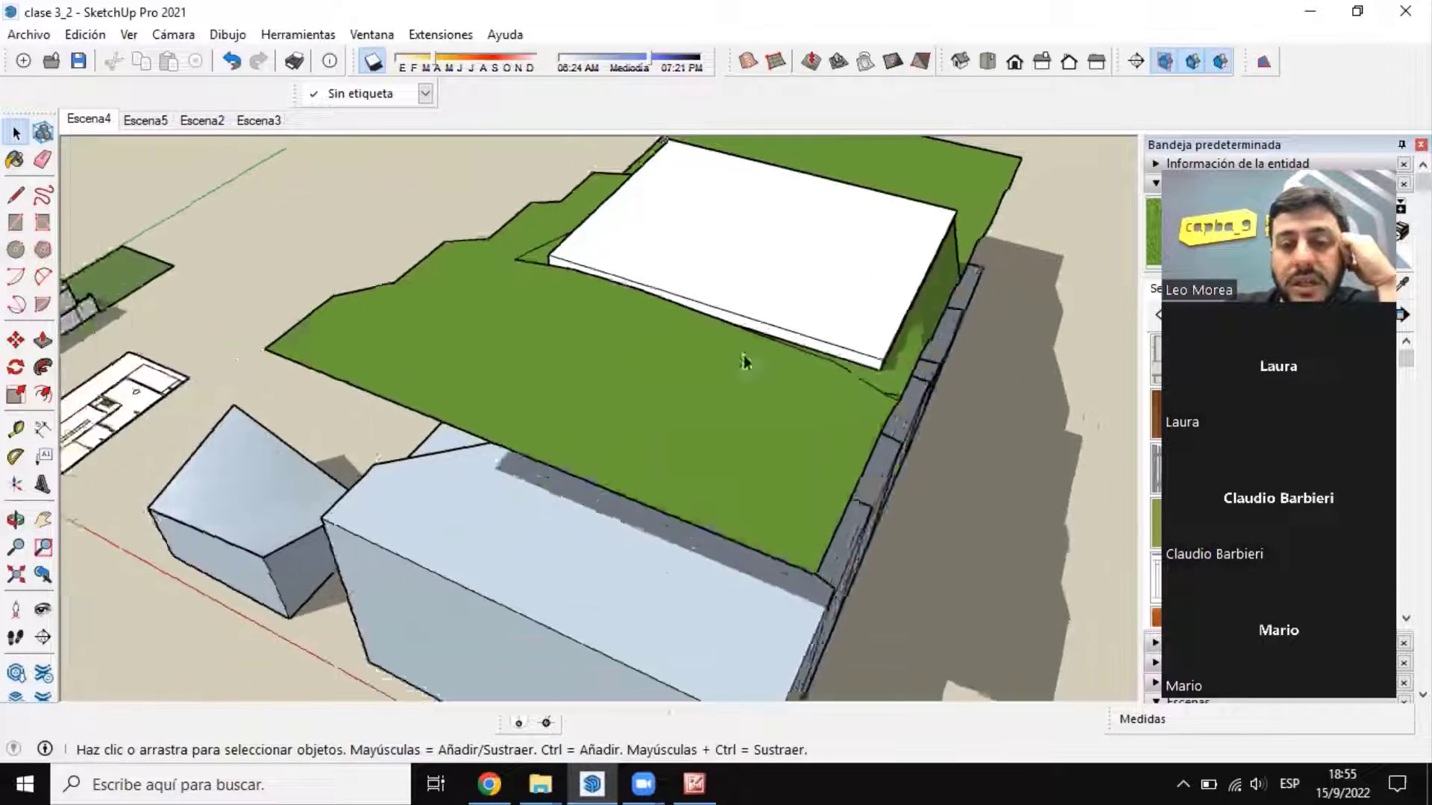
{"action": "middle_click_drag", "start_coordinate": [746, 361], "coordinate": [807, 333]}
{"action": "scroll", "coordinate": [807, 333], "scroll_direction": "down", "scroll_amount": 3}
{"action": "scroll", "coordinate": [807, 333], "scroll_direction": "down", "scroll_amount": 5}
{"action": "middle_click_drag", "start_coordinate": [995, 355], "coordinate": [294, 249]}
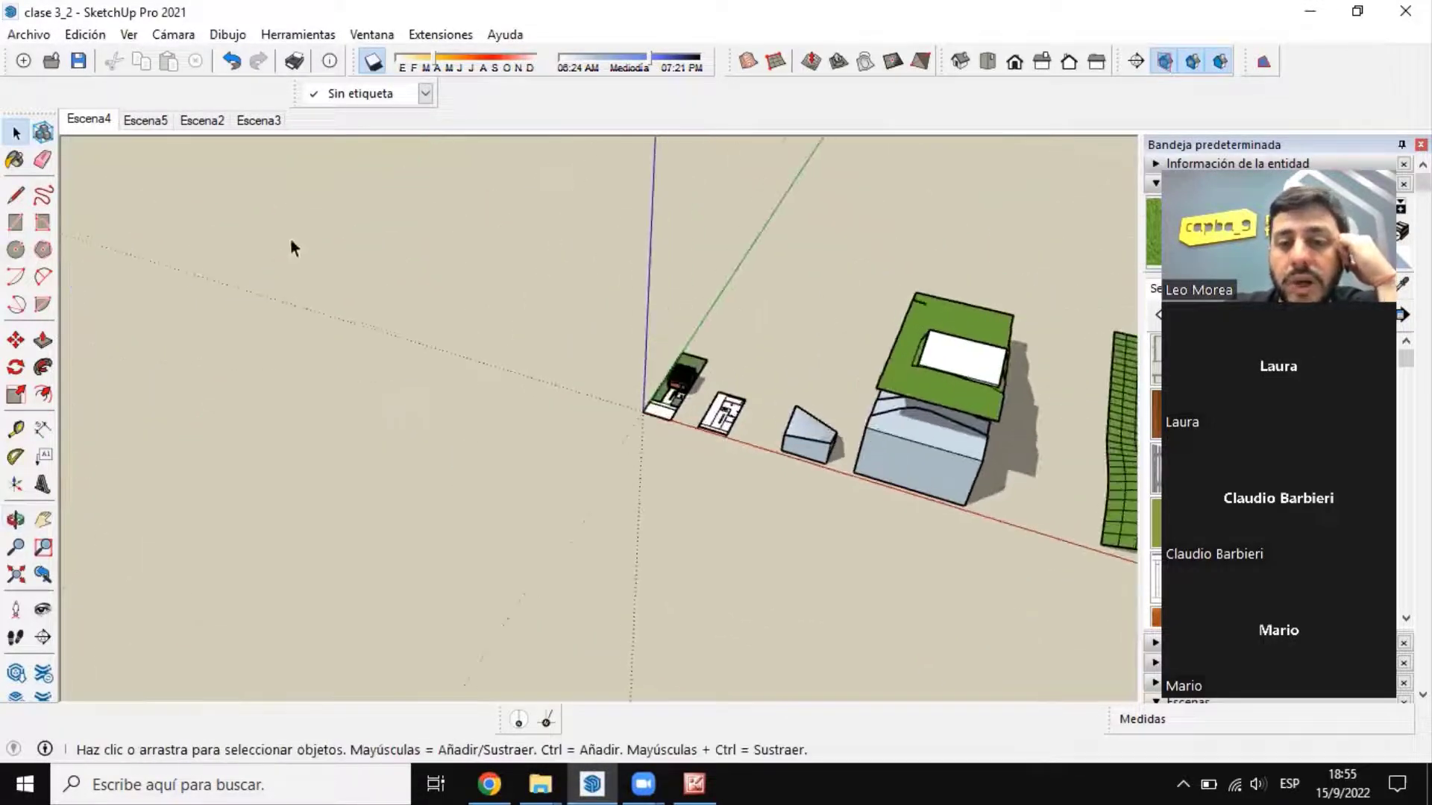
Step: Examine the triangulated slopes around the platform on the gridded terrain
{"action": "scroll", "coordinate": [770, 317], "scroll_direction": "up", "scroll_amount": 4}
{"action": "scroll", "coordinate": [769, 317], "scroll_direction": "up", "scroll_amount": 2}
{"action": "scroll", "coordinate": [395, 360], "scroll_direction": "down", "scroll_amount": 5}
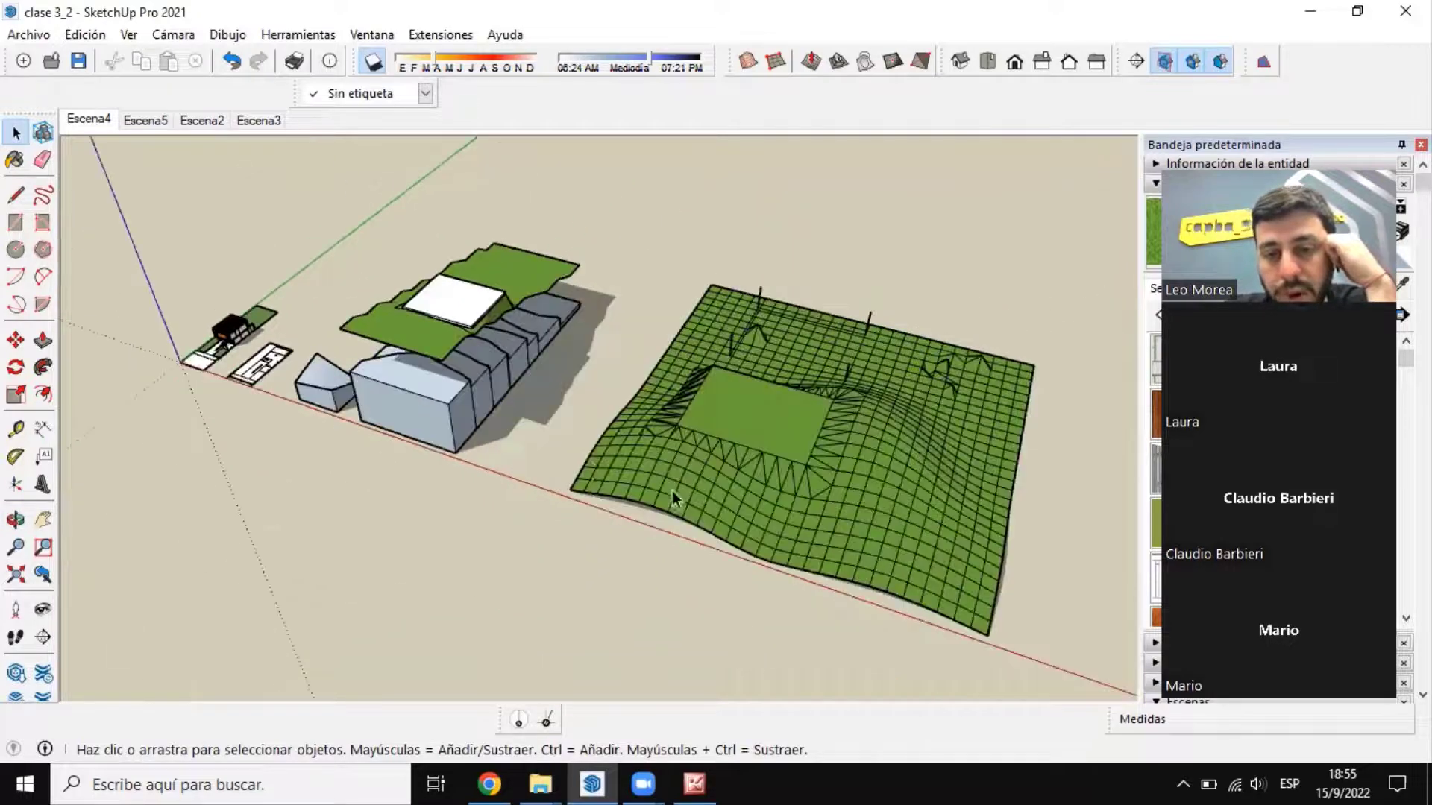
{"action": "scroll", "coordinate": [984, 552], "scroll_direction": "up", "scroll_amount": 5}
{"action": "scroll", "coordinate": [984, 552], "scroll_direction": "up", "scroll_amount": 2}
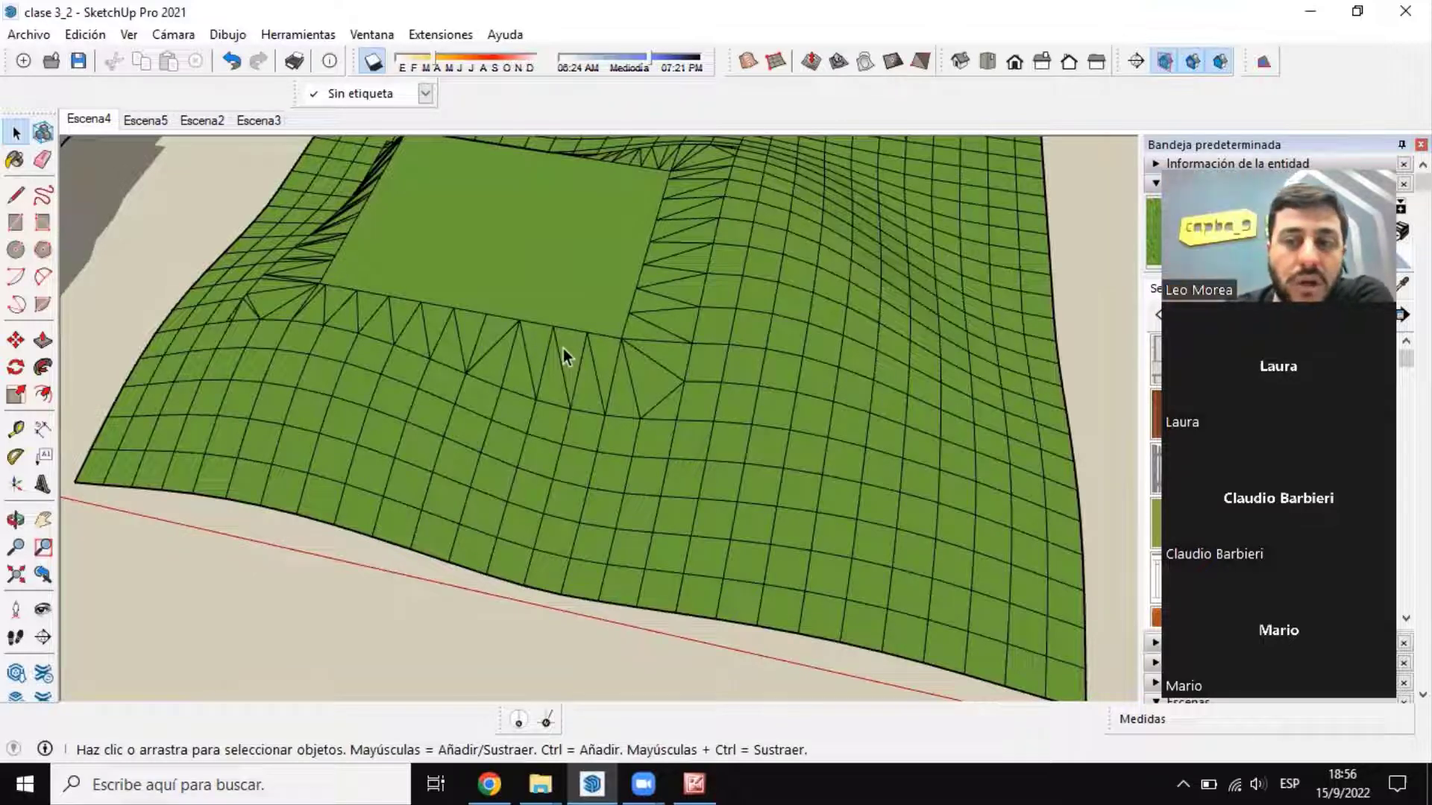
{"action": "scroll", "coordinate": [620, 345], "scroll_direction": "down", "scroll_amount": 2}
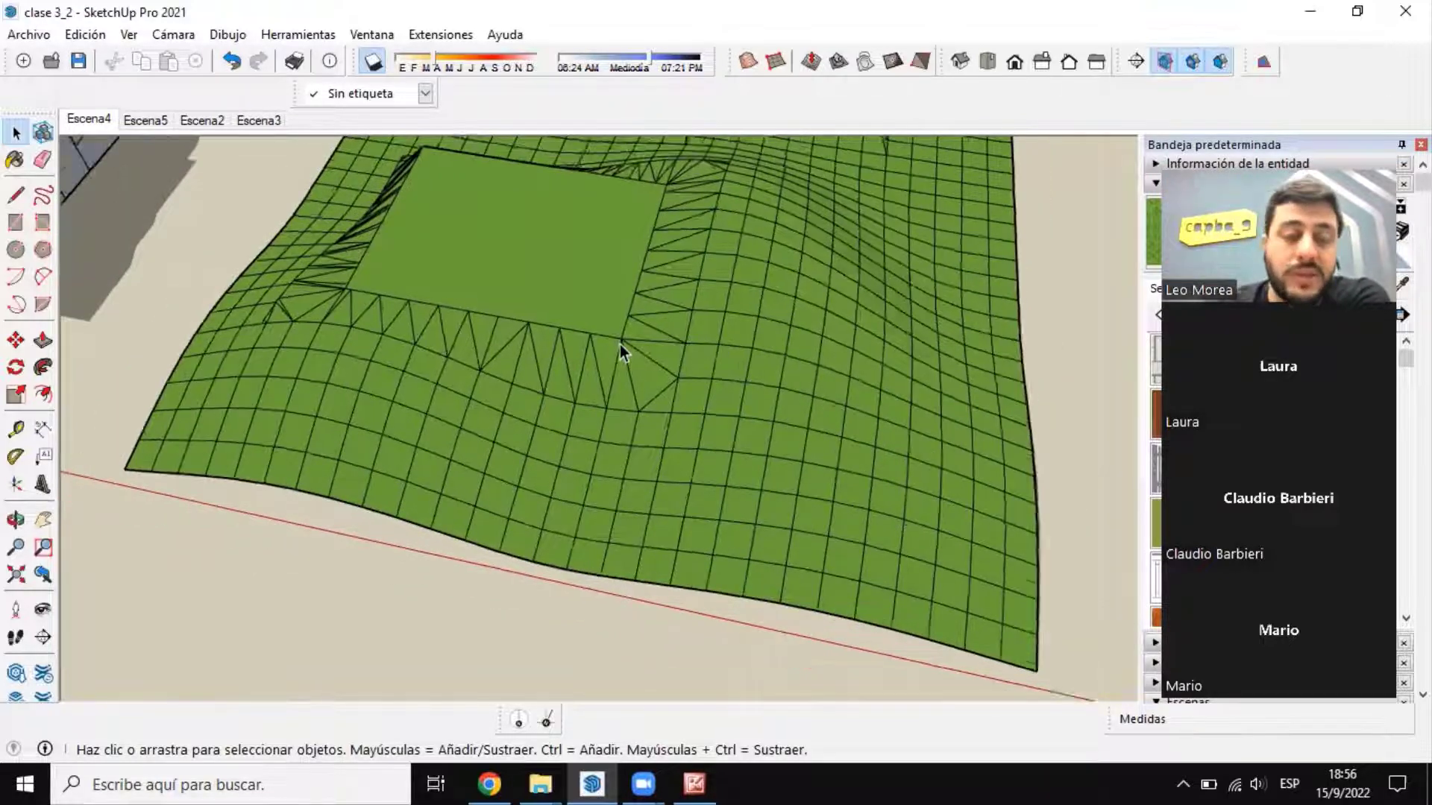
{"action": "scroll", "coordinate": [620, 344], "scroll_direction": "down", "scroll_amount": 6}
Step: Review all the exercises along the red axis, from the house and floor plan to the two terrains
{"action": "scroll", "coordinate": [588, 375], "scroll_direction": "up", "scroll_amount": 4}
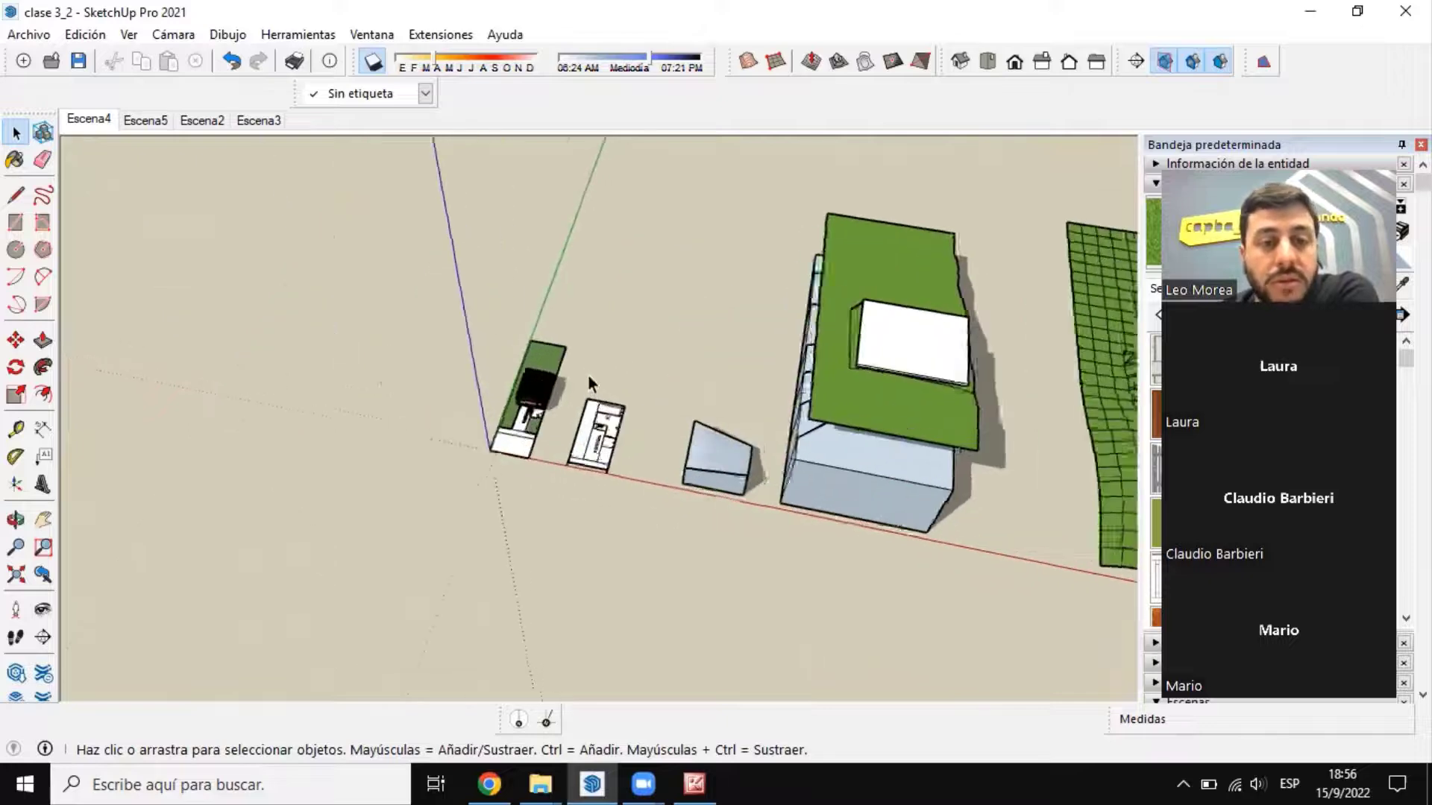
{"action": "scroll", "coordinate": [585, 380], "scroll_direction": "up", "scroll_amount": 5}
{"action": "scroll", "coordinate": [319, 451], "scroll_direction": "down", "scroll_amount": 5}
{"action": "middle_click_drag", "start_coordinate": [320, 466], "coordinate": [813, 384]}
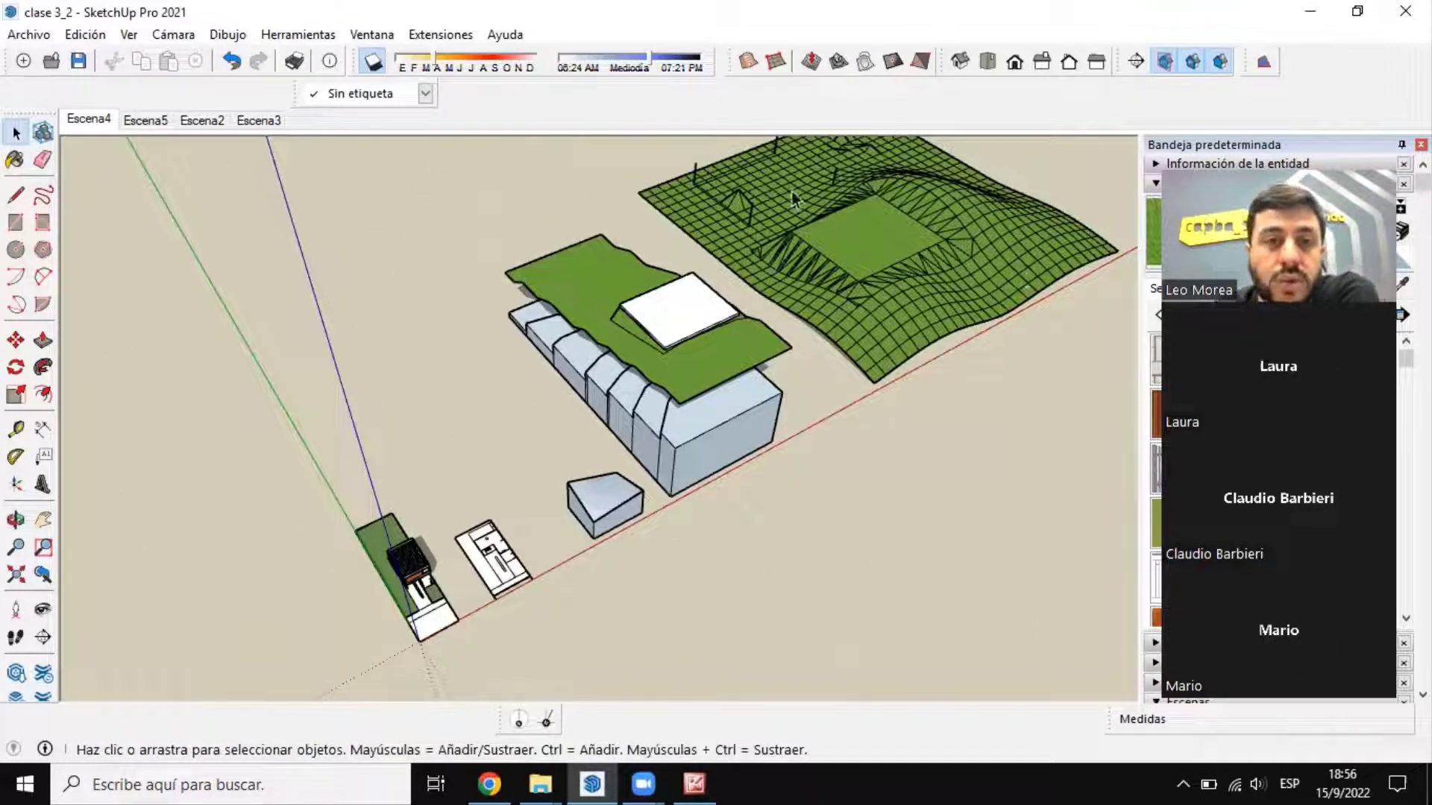
{"action": "scroll", "coordinate": [575, 343], "scroll_direction": "down", "scroll_amount": 3}
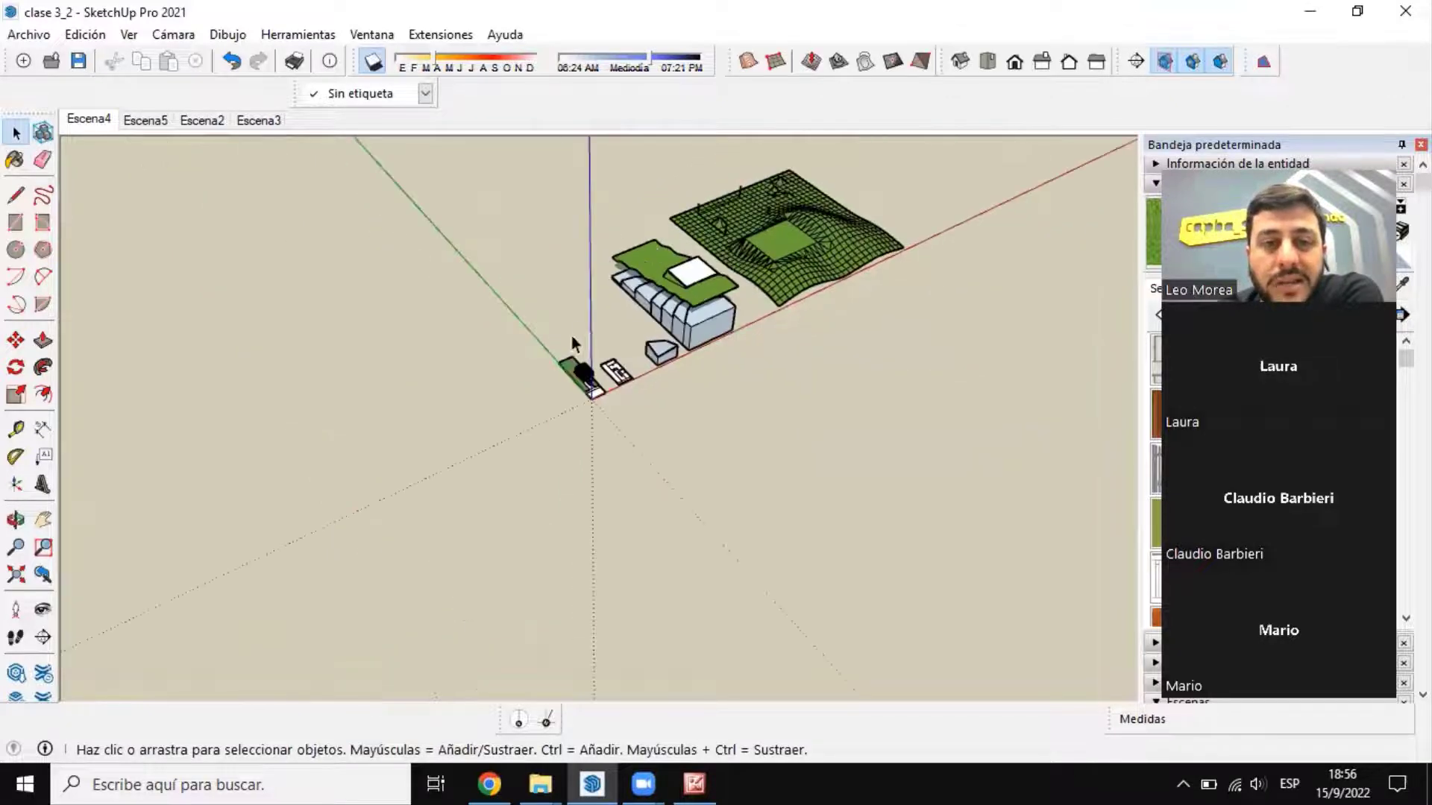
{"action": "scroll", "coordinate": [457, 575], "scroll_direction": "up", "scroll_amount": 6}
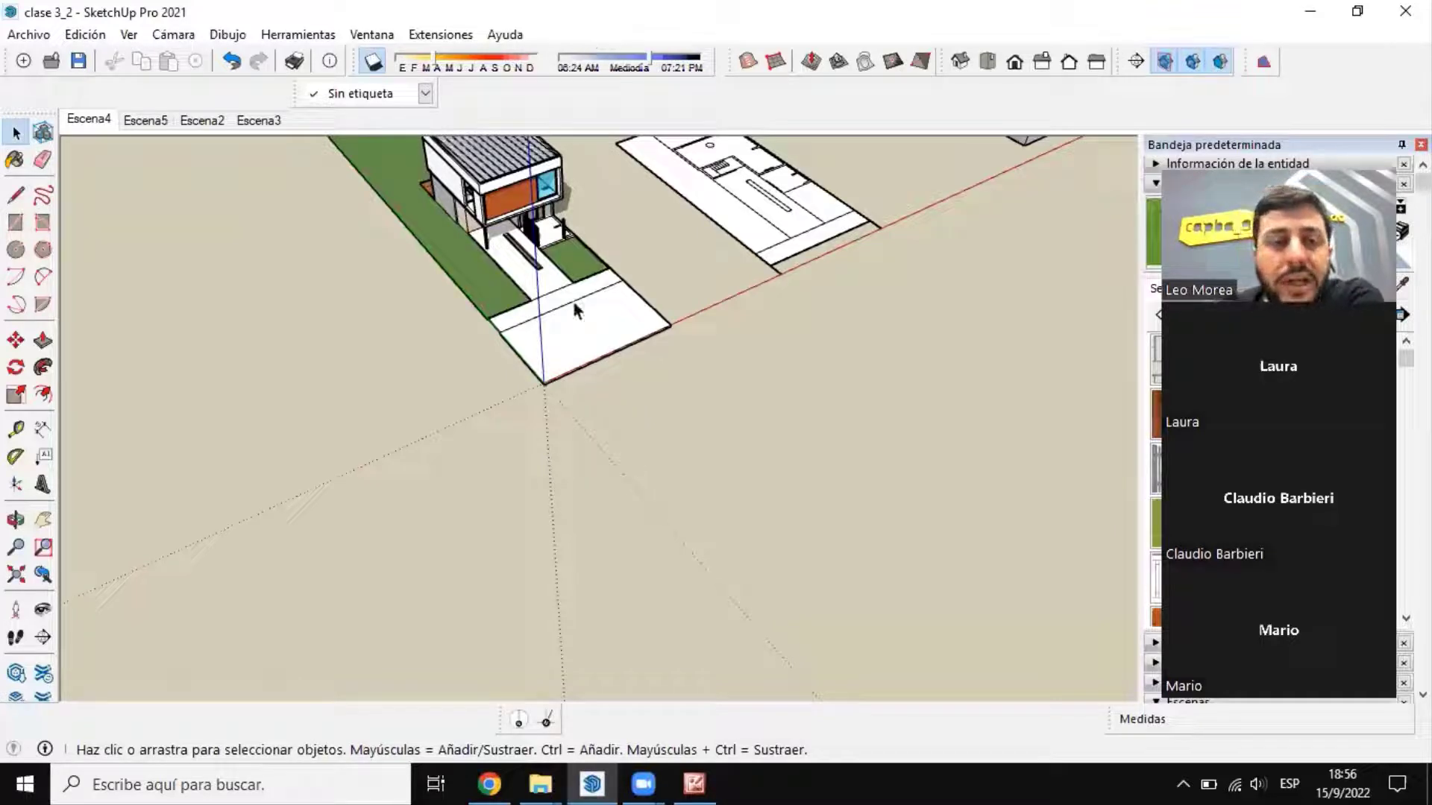
{"action": "scroll", "coordinate": [573, 301], "scroll_direction": "up", "scroll_amount": 6}
{"action": "middle_click_drag", "start_coordinate": [604, 574], "coordinate": [978, 337]}
{"action": "scroll", "coordinate": [554, 495], "scroll_direction": "down", "scroll_amount": 5}
{"action": "scroll", "coordinate": [214, 362], "scroll_direction": "down", "scroll_amount": 3}
{"action": "scroll", "coordinate": [792, 289], "scroll_direction": "up", "scroll_amount": 2}
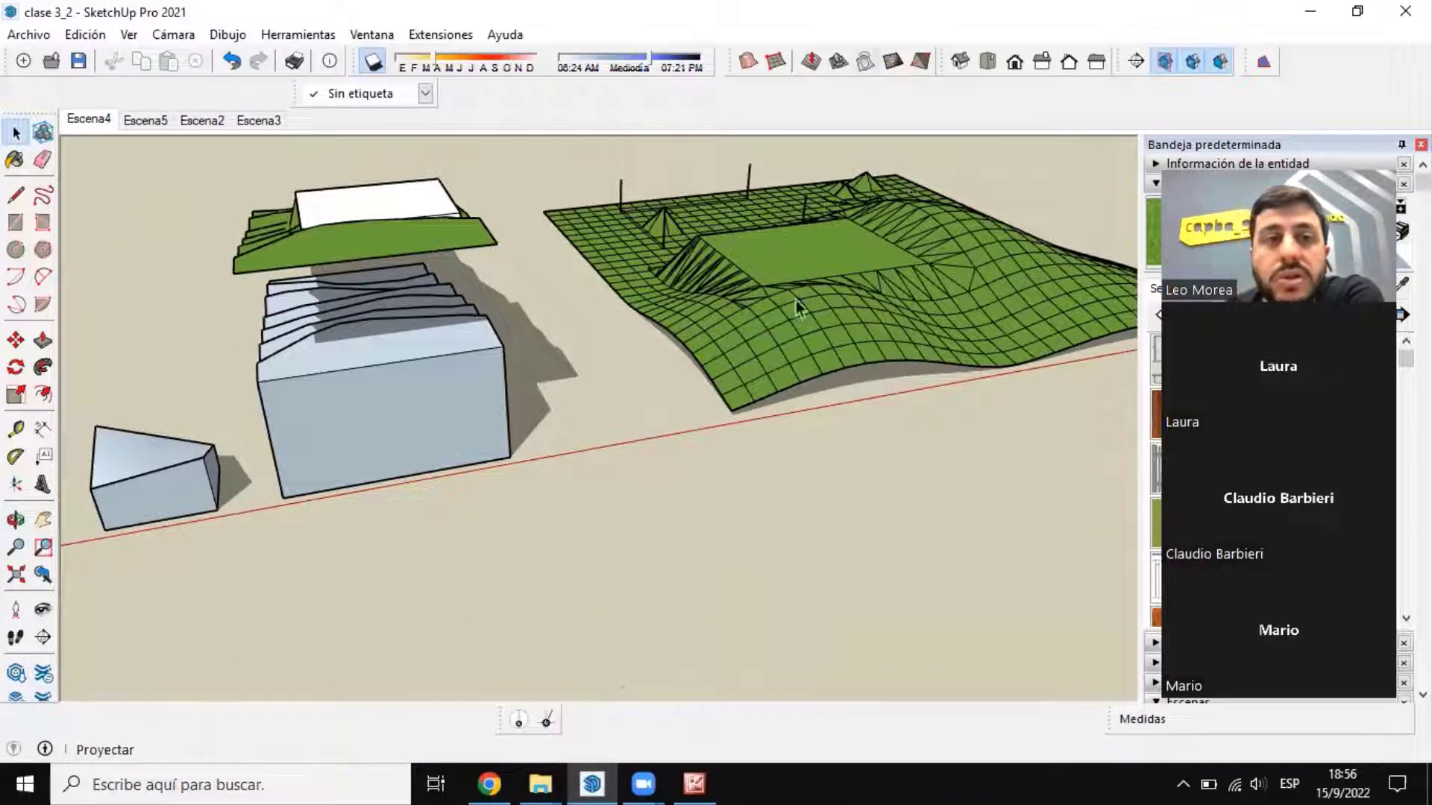
{"action": "scroll", "coordinate": [645, 387], "scroll_direction": "down", "scroll_amount": 5}
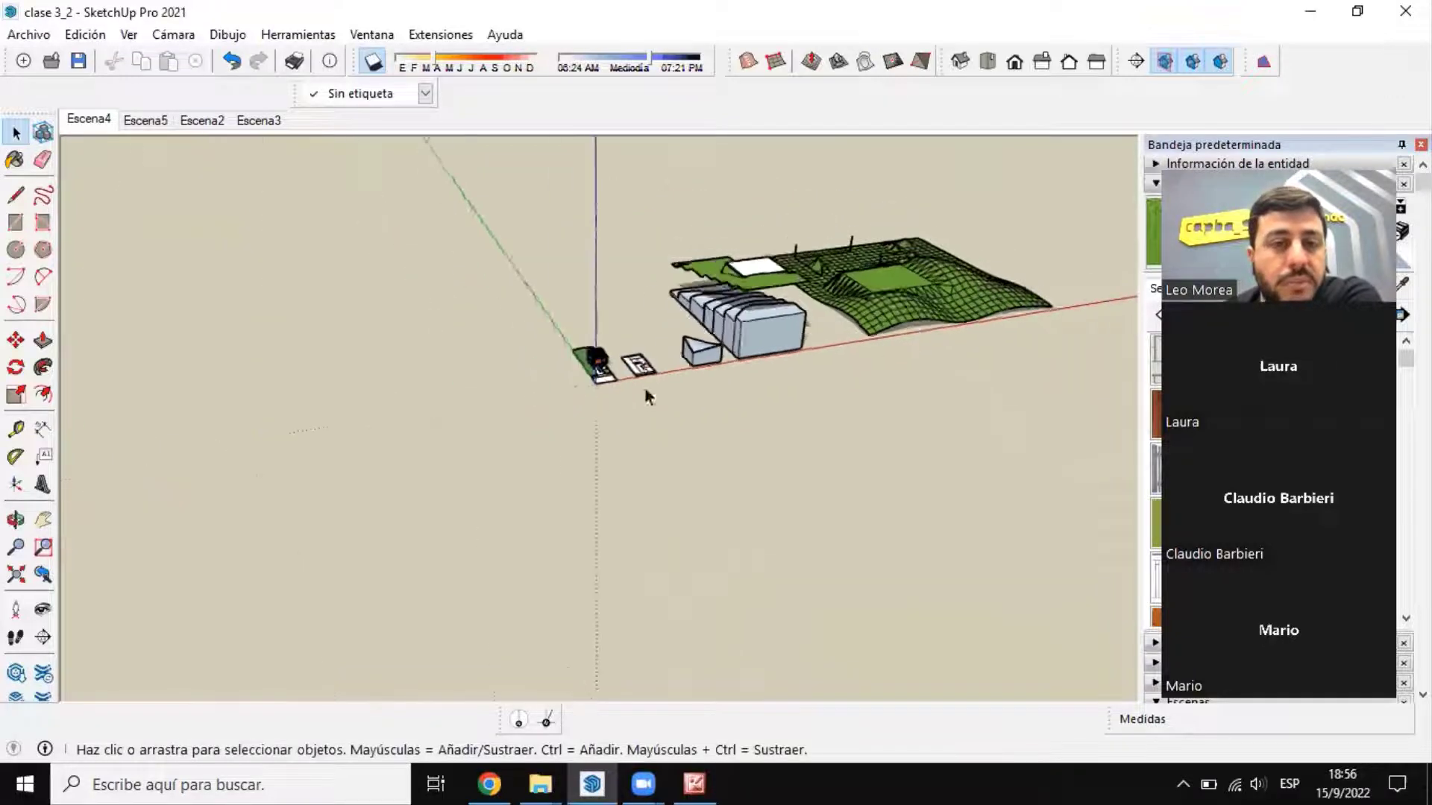
{"action": "scroll", "coordinate": [668, 380], "scroll_direction": "up", "scroll_amount": 3}
{"action": "scroll", "coordinate": [643, 355], "scroll_direction": "up", "scroll_amount": 3}
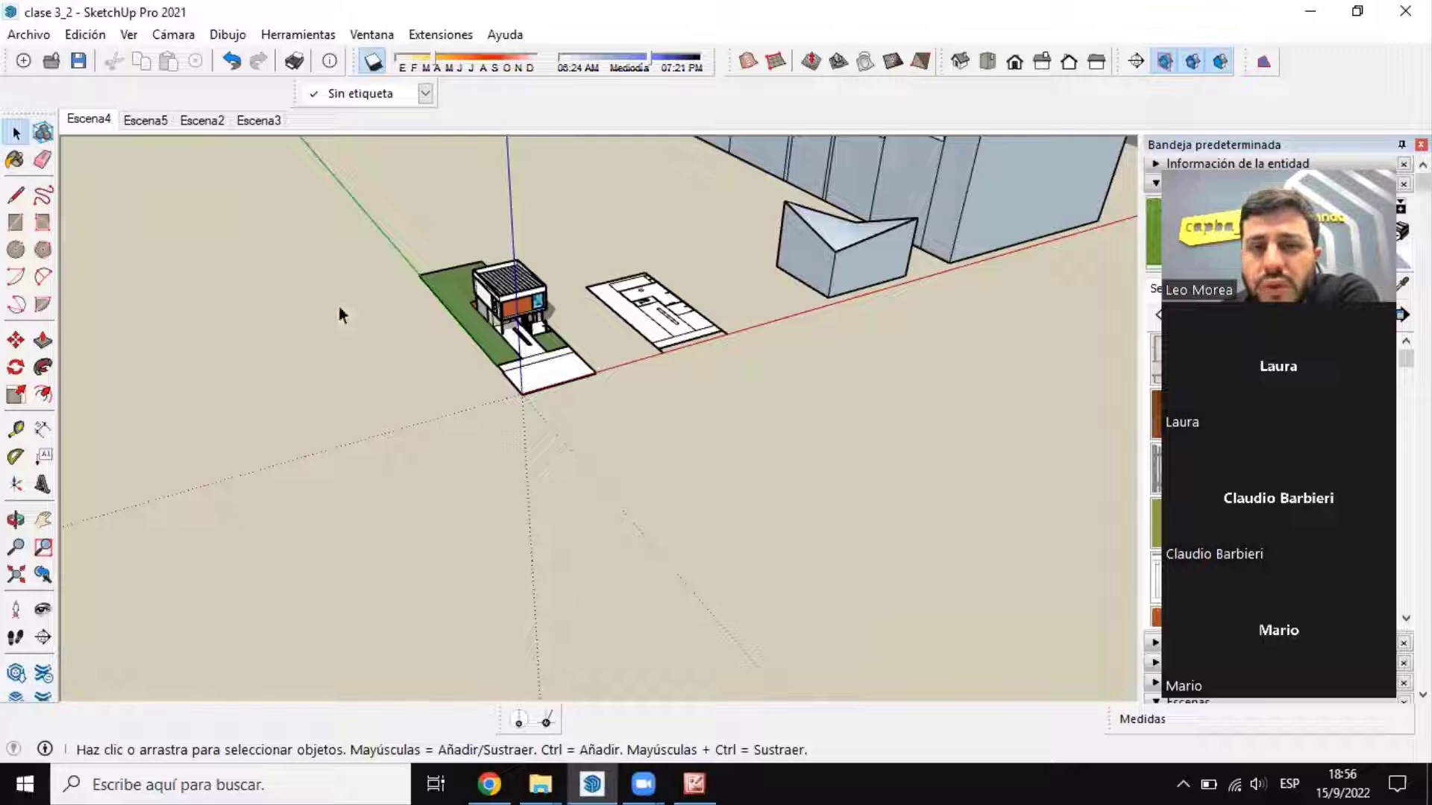
{"action": "scroll", "coordinate": [883, 367], "scroll_direction": "down", "scroll_amount": 3}
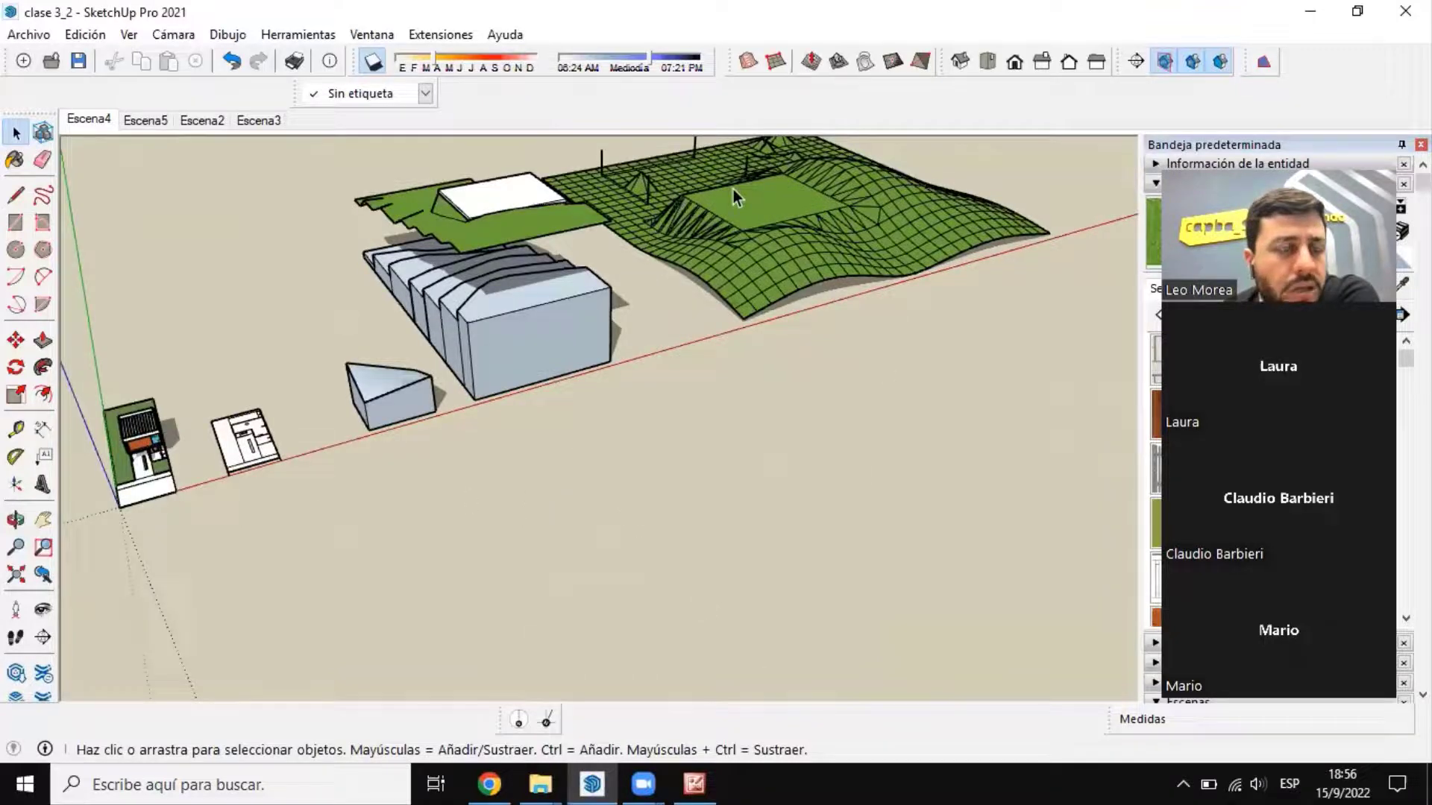
{"action": "scroll", "coordinate": [732, 190], "scroll_direction": "down", "scroll_amount": 5}
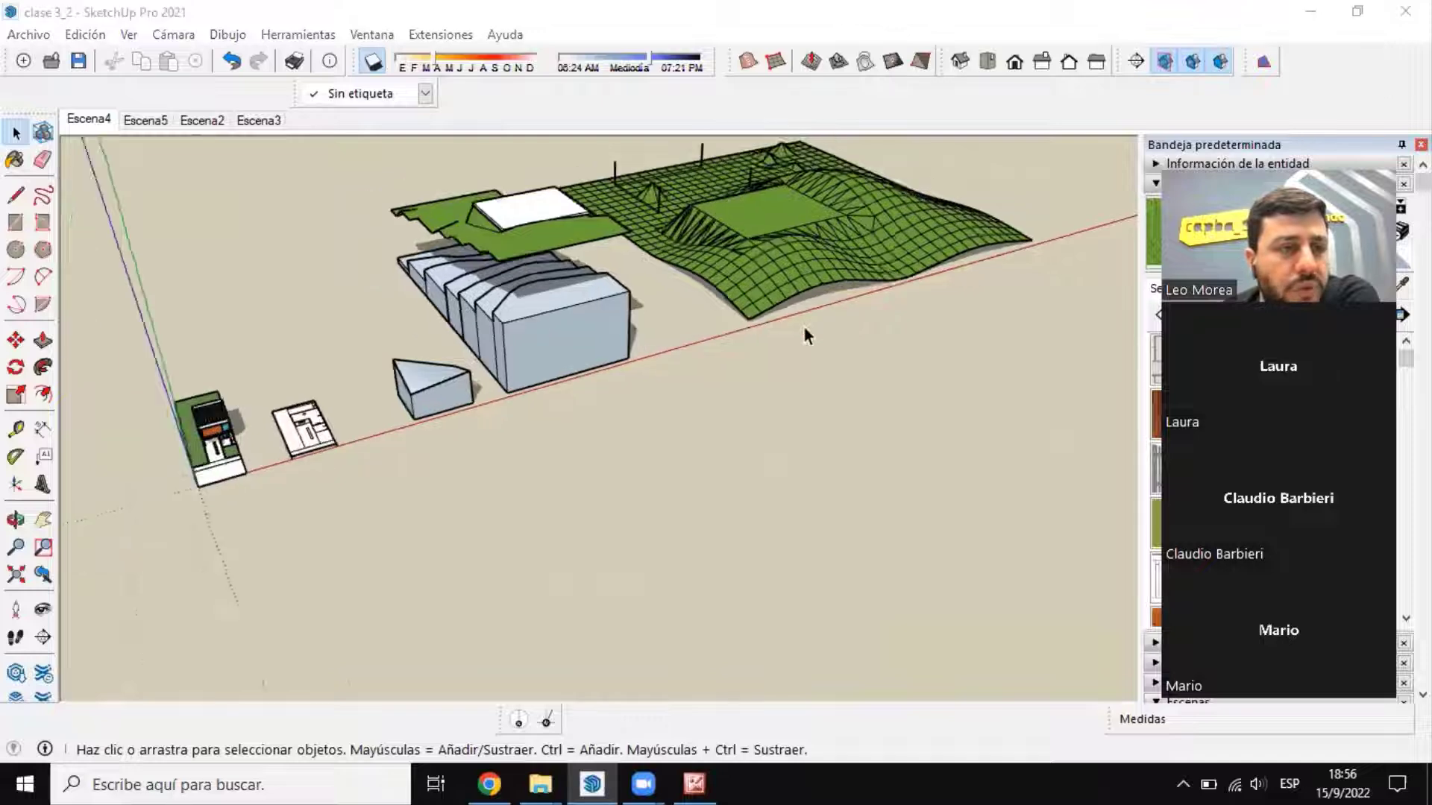
{"action": "scroll", "coordinate": [642, 422], "scroll_direction": "down", "scroll_amount": 2}
{"action": "scroll", "coordinate": [625, 422], "scroll_direction": "up", "scroll_amount": 5}
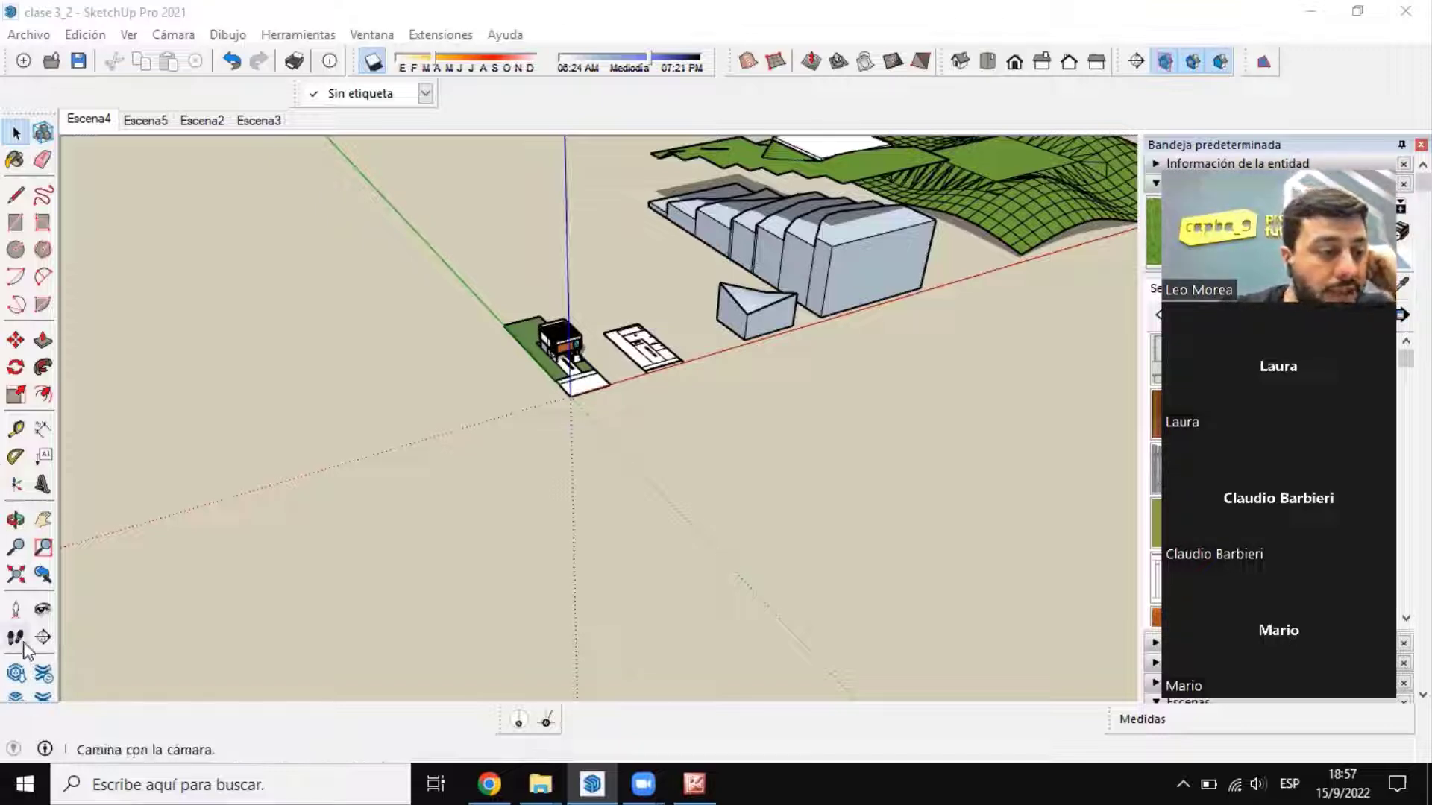
Step: Switch the camera to Proyección paralela and show the house's front facade in the Frontal standard view
{"action": "middle_click_drag", "start_coordinate": [581, 488], "coordinate": [531, 455]}
{"action": "scroll", "coordinate": [630, 358], "scroll_direction": "up", "scroll_amount": 12}
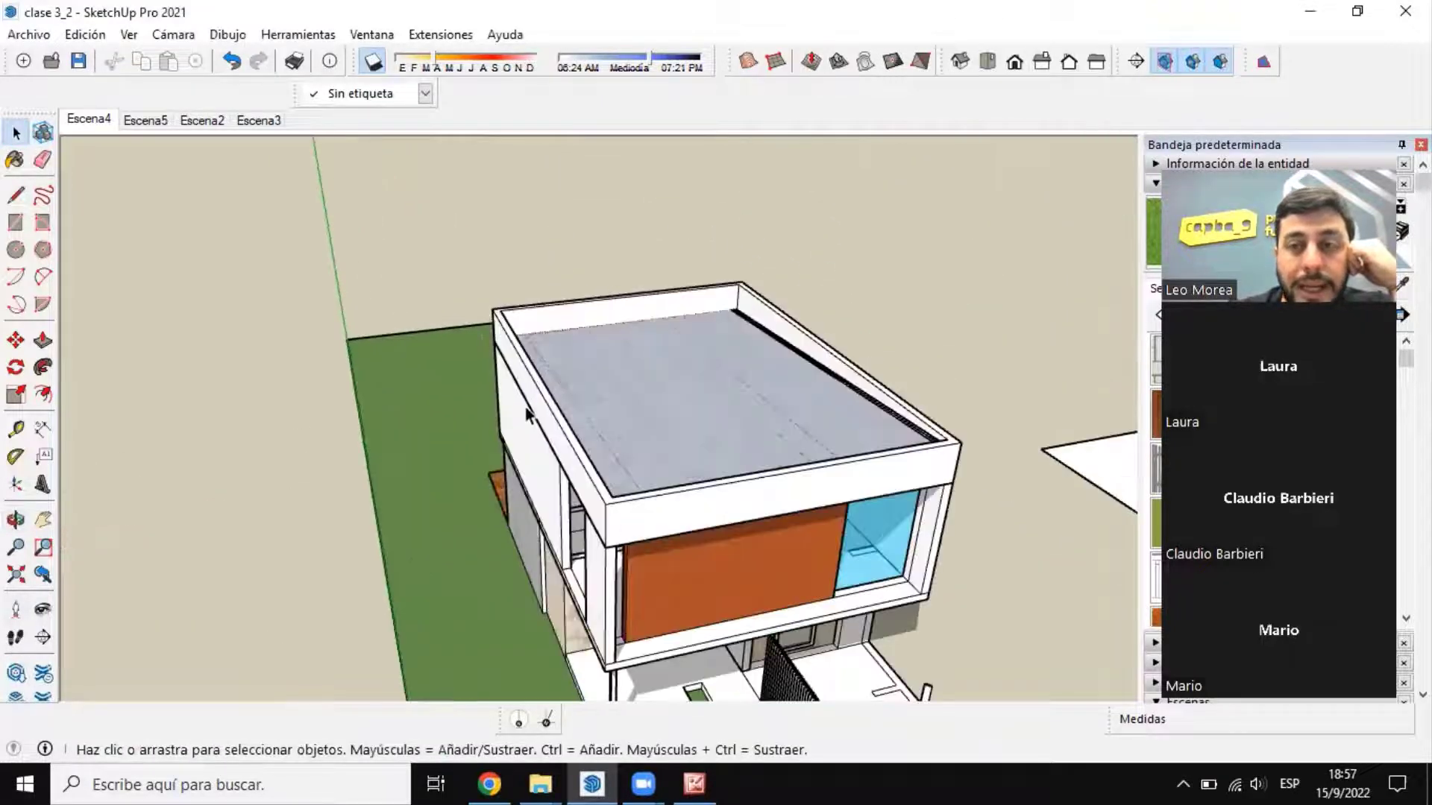
{"action": "middle_click_drag", "start_coordinate": [539, 395], "coordinate": [526, 315]}
{"action": "middle_click_drag", "start_coordinate": [531, 367], "coordinate": [551, 375]}
{"action": "scroll", "coordinate": [531, 446], "scroll_direction": "up", "scroll_amount": 2}
{"action": "middle_click_drag", "start_coordinate": [531, 446], "coordinate": [550, 439]}
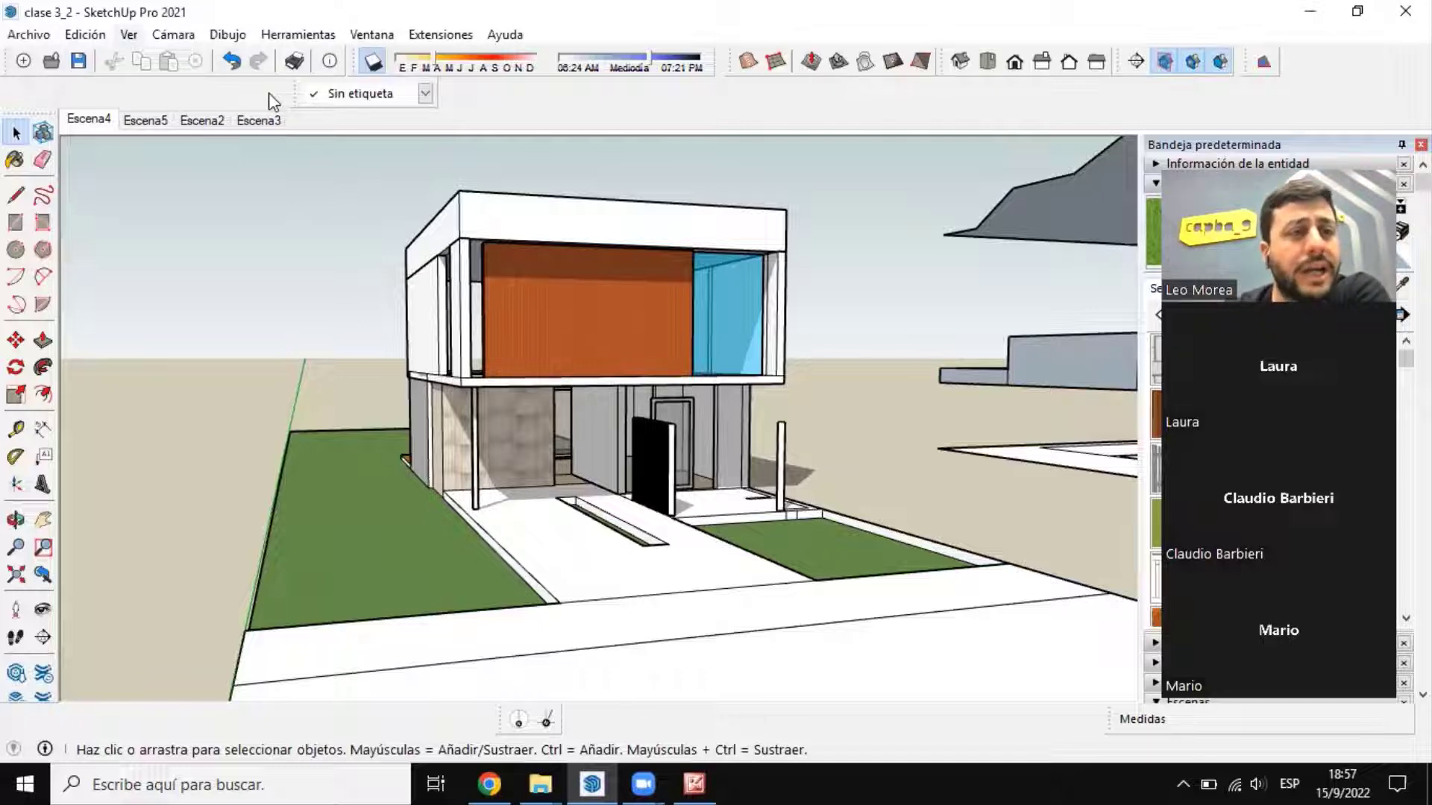
{"action": "left_click", "coordinate": [129, 35]}
{"action": "key", "text": "Right"}
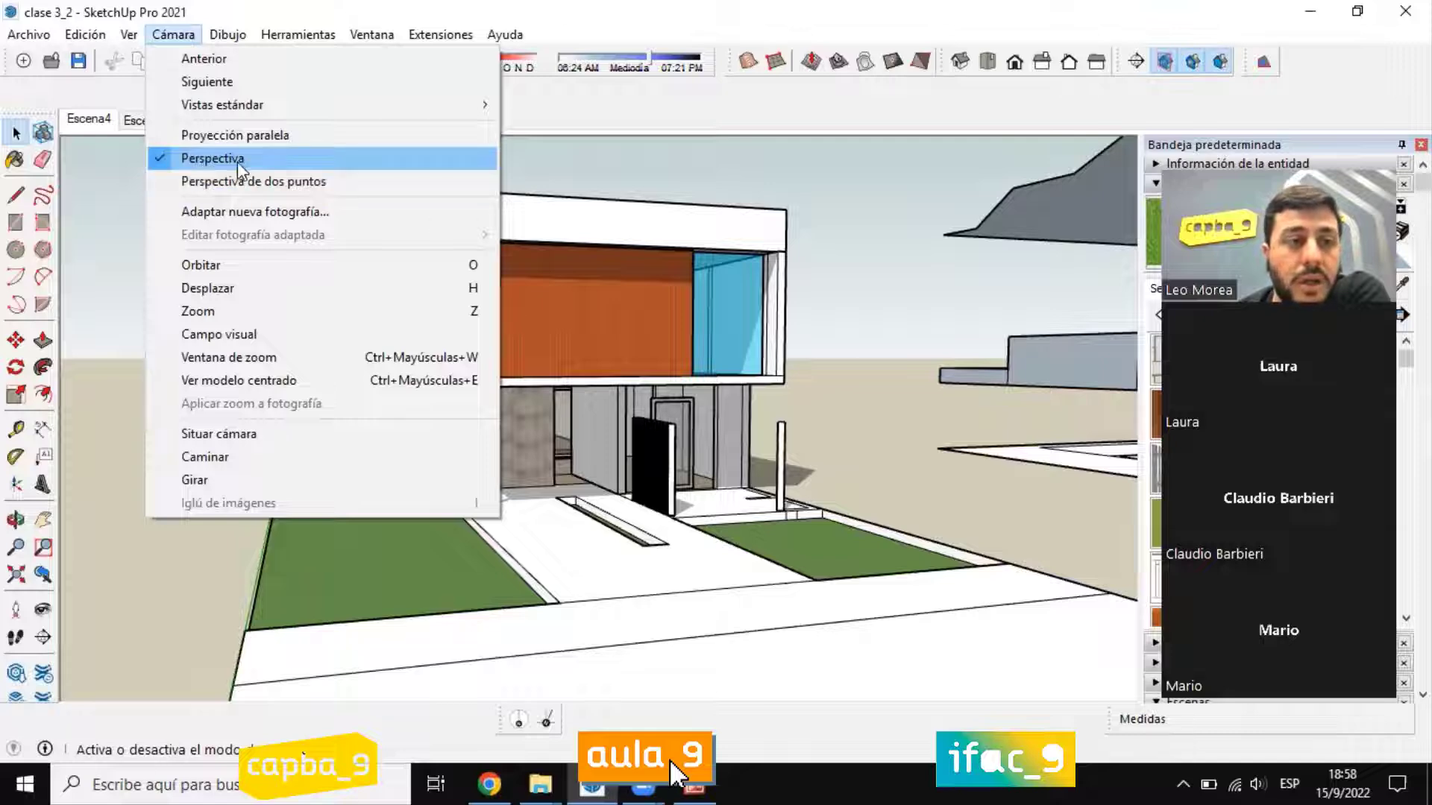
{"action": "left_click", "coordinate": [289, 146]}
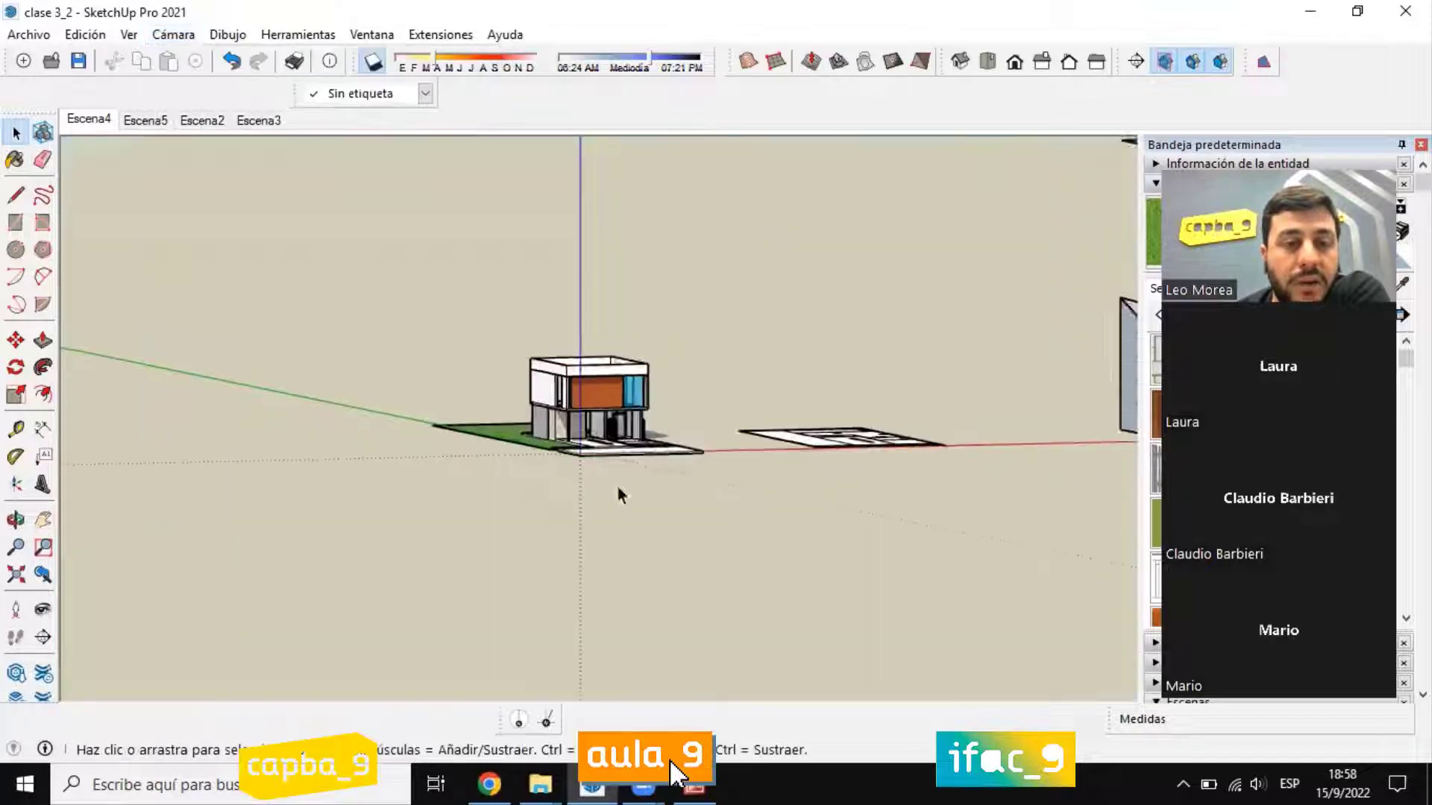
{"action": "scroll", "coordinate": [557, 356], "scroll_direction": "up", "scroll_amount": 8}
{"action": "middle_click_drag", "start_coordinate": [512, 401], "coordinate": [358, 247]}
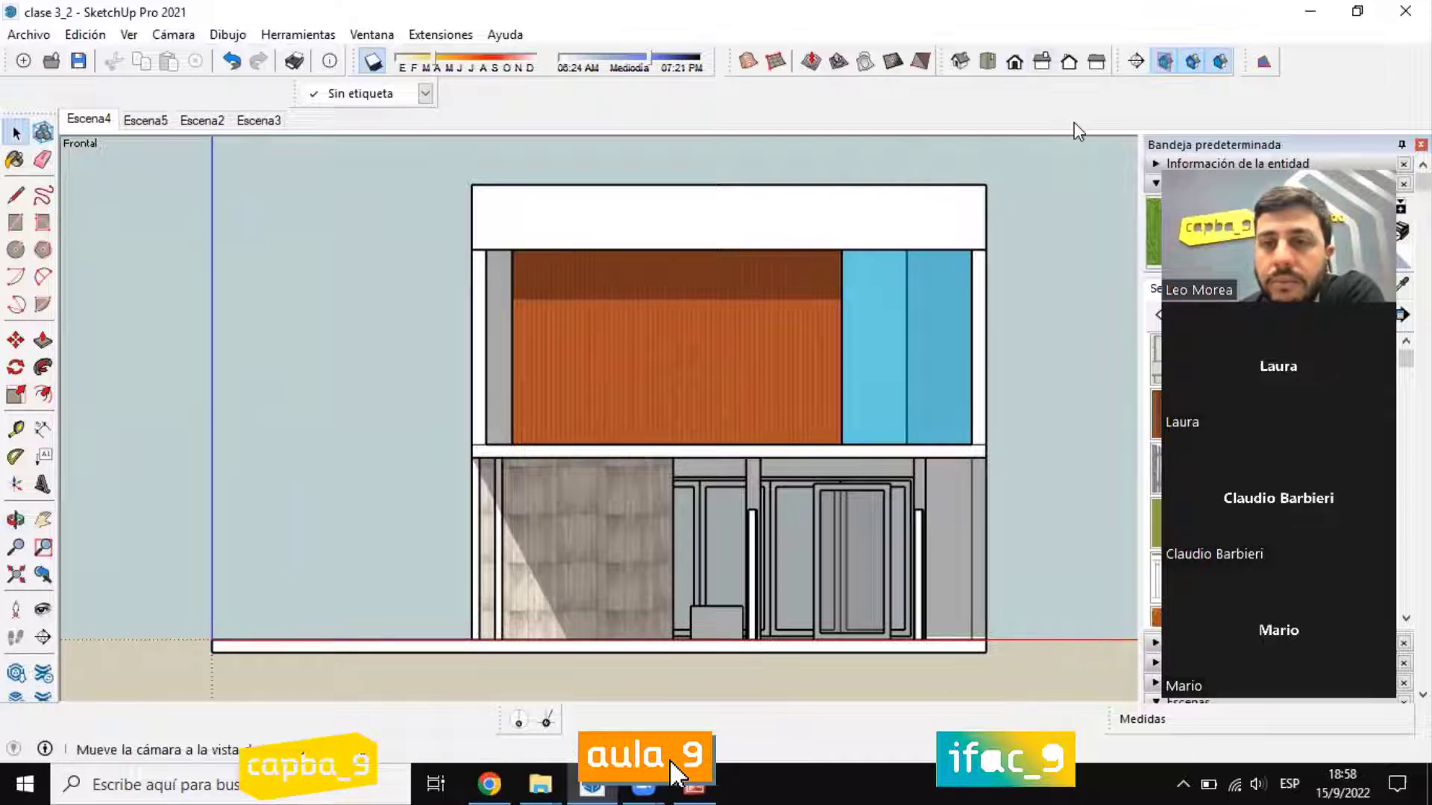
Step: Show the house's Derecha standard view and place a section plane parallel to the side facade, keeping the default name and symbol
{"action": "left_click", "coordinate": [1042, 61]}
{"action": "left_click", "coordinate": [1135, 61]}
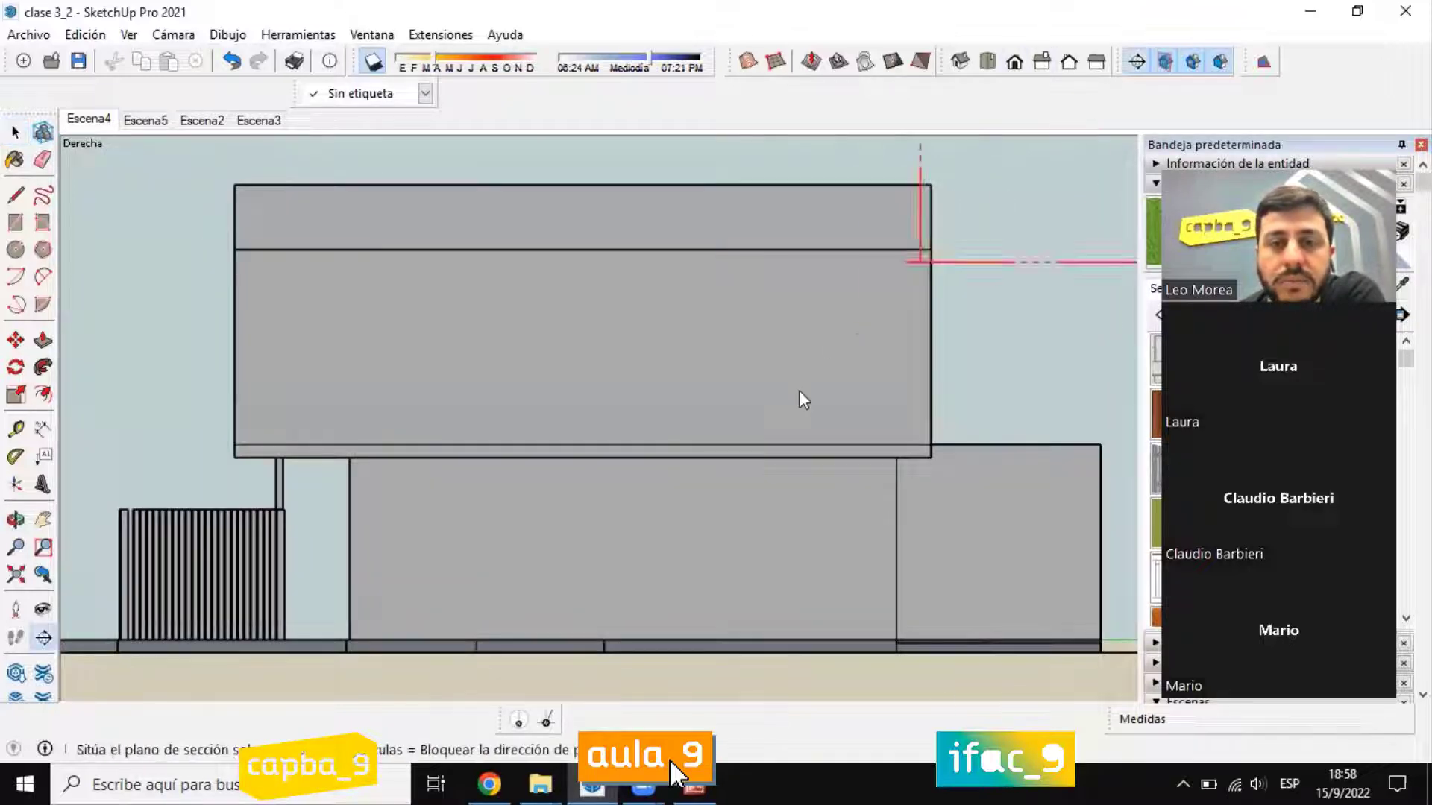
{"action": "left_click", "coordinate": [974, 525]}
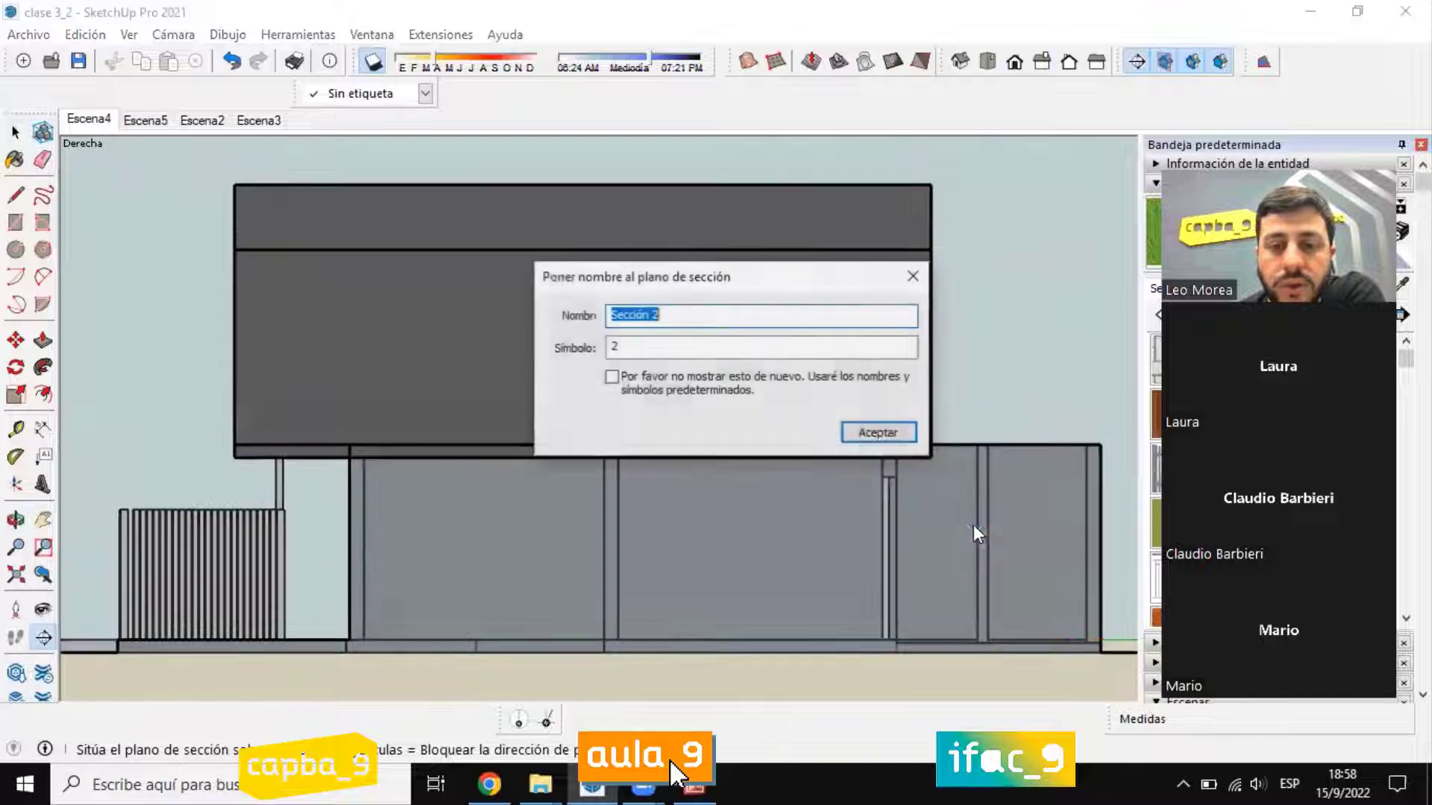
{"action": "left_click", "coordinate": [871, 433]}
{"action": "left_click", "coordinate": [16, 133]}
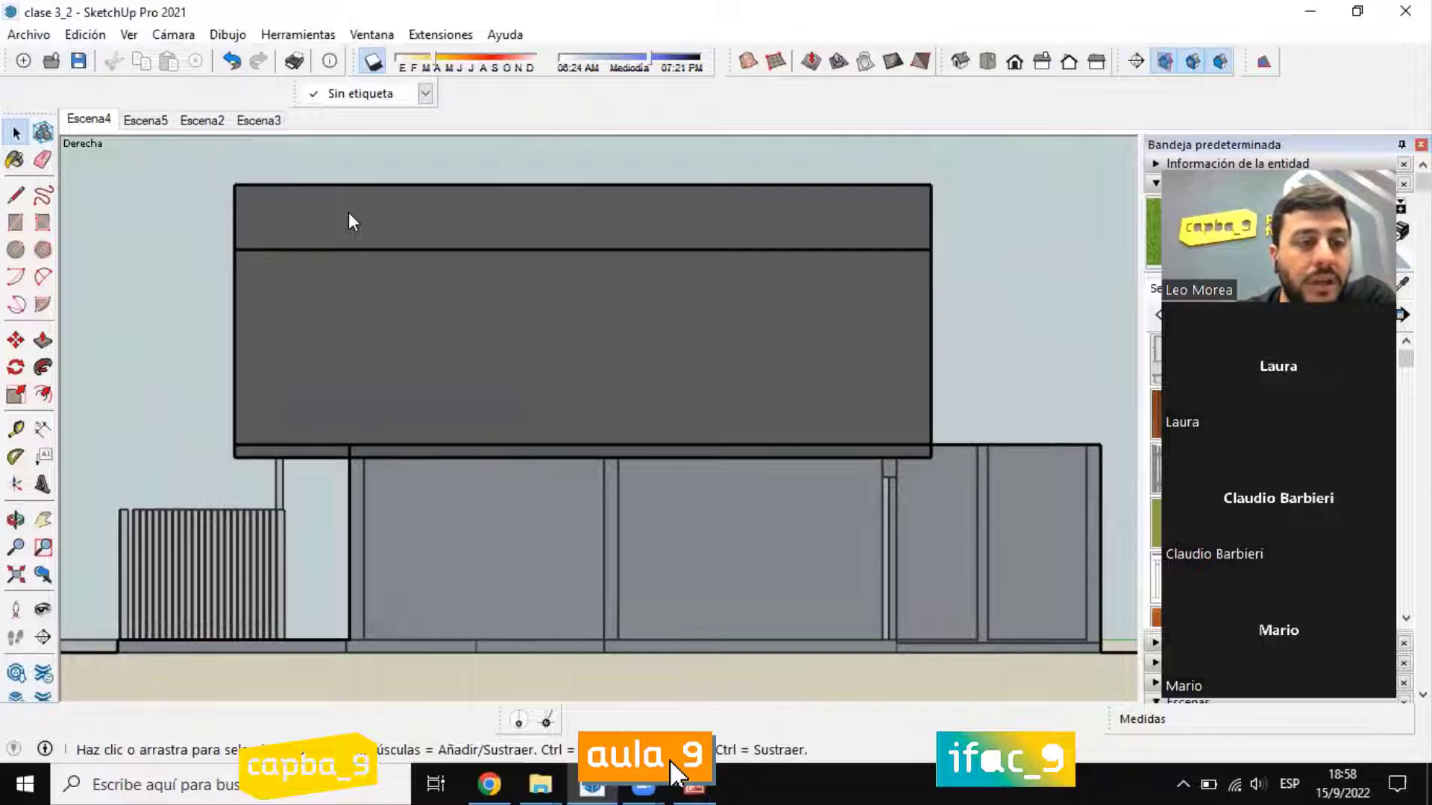
Step: Switch the camera back to Perspectiva and orbit around the house to its front facade
{"action": "left_click", "coordinate": [179, 37]}
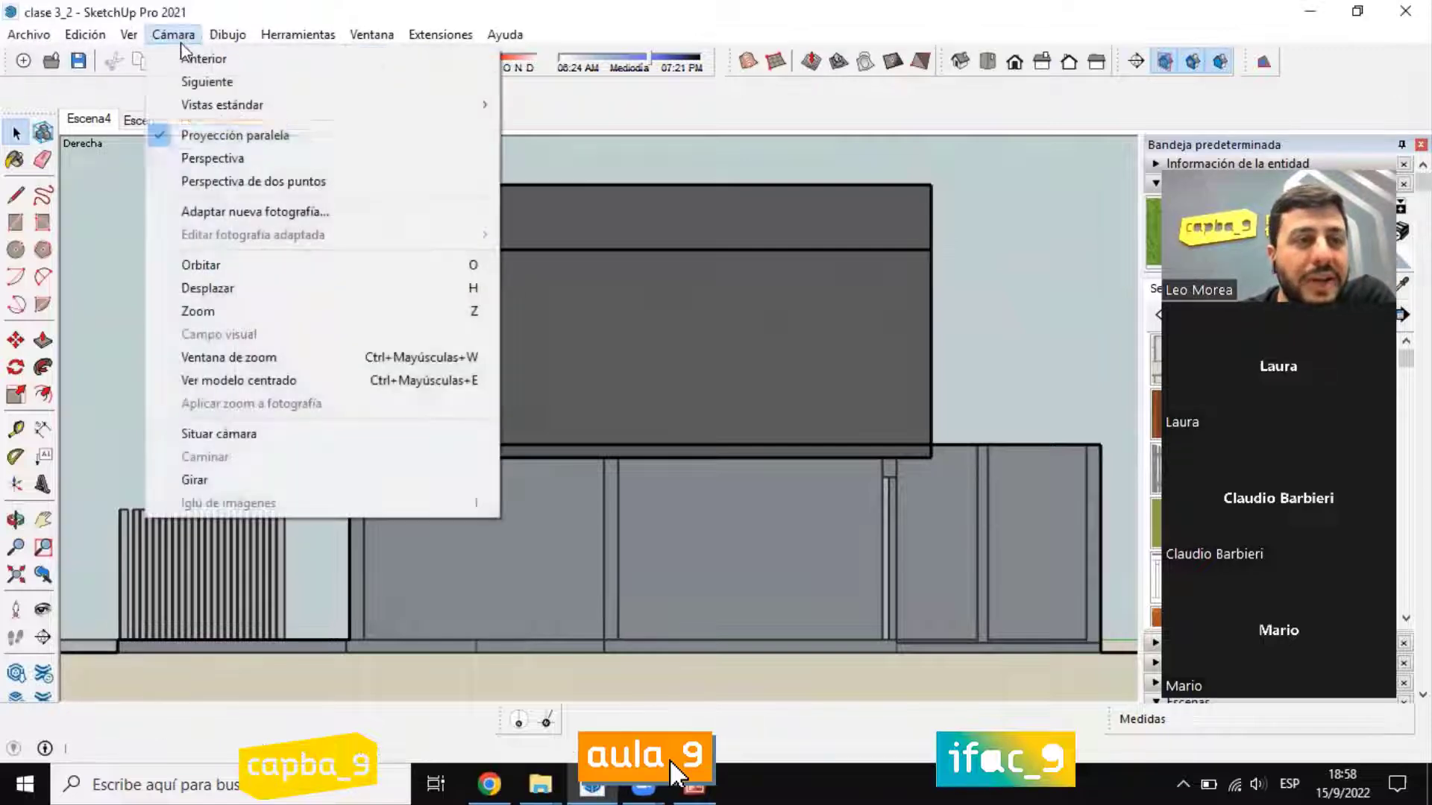
{"action": "left_click", "coordinate": [263, 158]}
{"action": "middle_click_drag", "start_coordinate": [729, 372], "coordinate": [103, 280]}
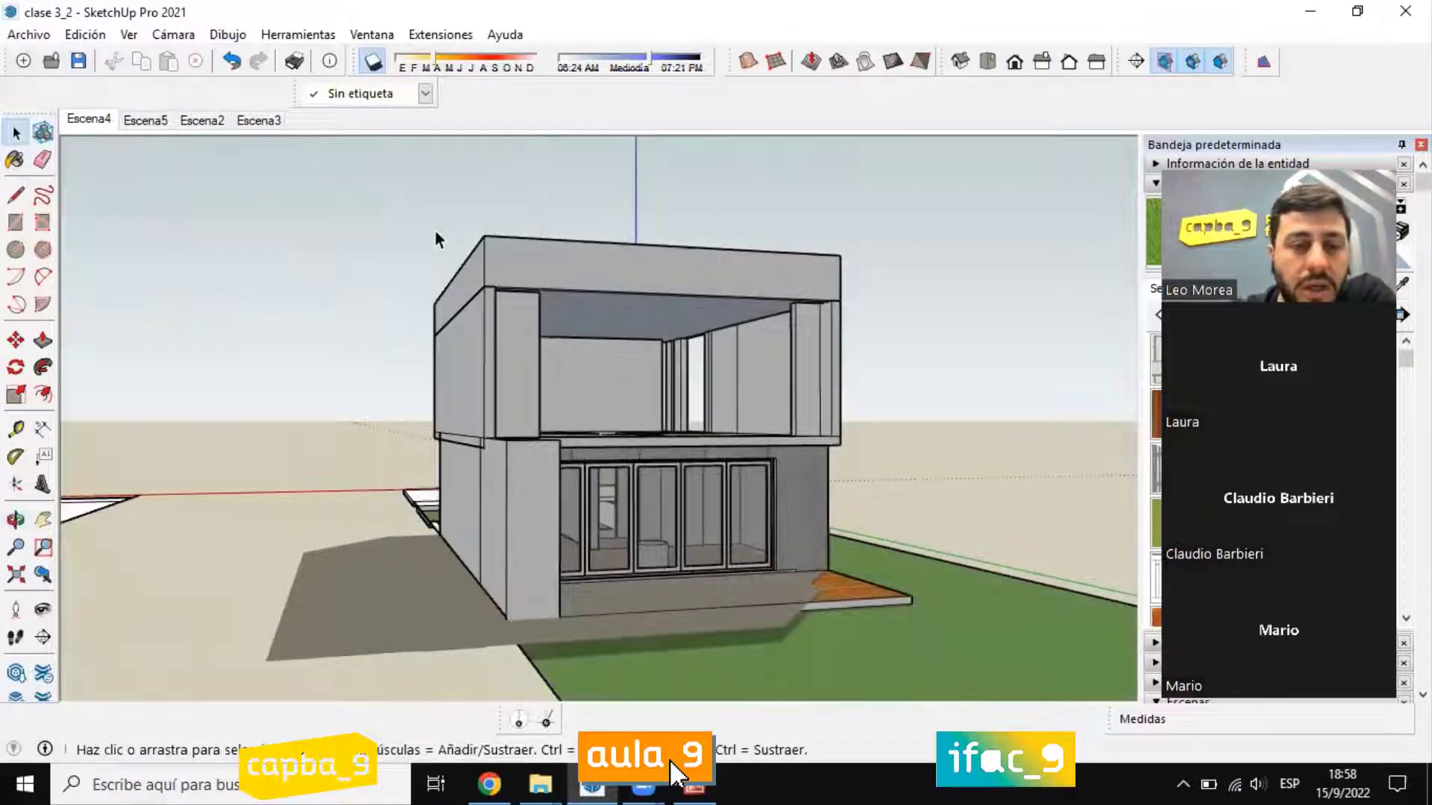
{"action": "scroll", "coordinate": [656, 463], "scroll_direction": "down", "scroll_amount": 4}
{"action": "middle_click_drag", "start_coordinate": [141, 447], "coordinate": [611, 447]}
{"action": "scroll", "coordinate": [610, 447], "scroll_direction": "up", "scroll_amount": 4}
{"action": "scroll", "coordinate": [610, 447], "scroll_direction": "down", "scroll_amount": 1}
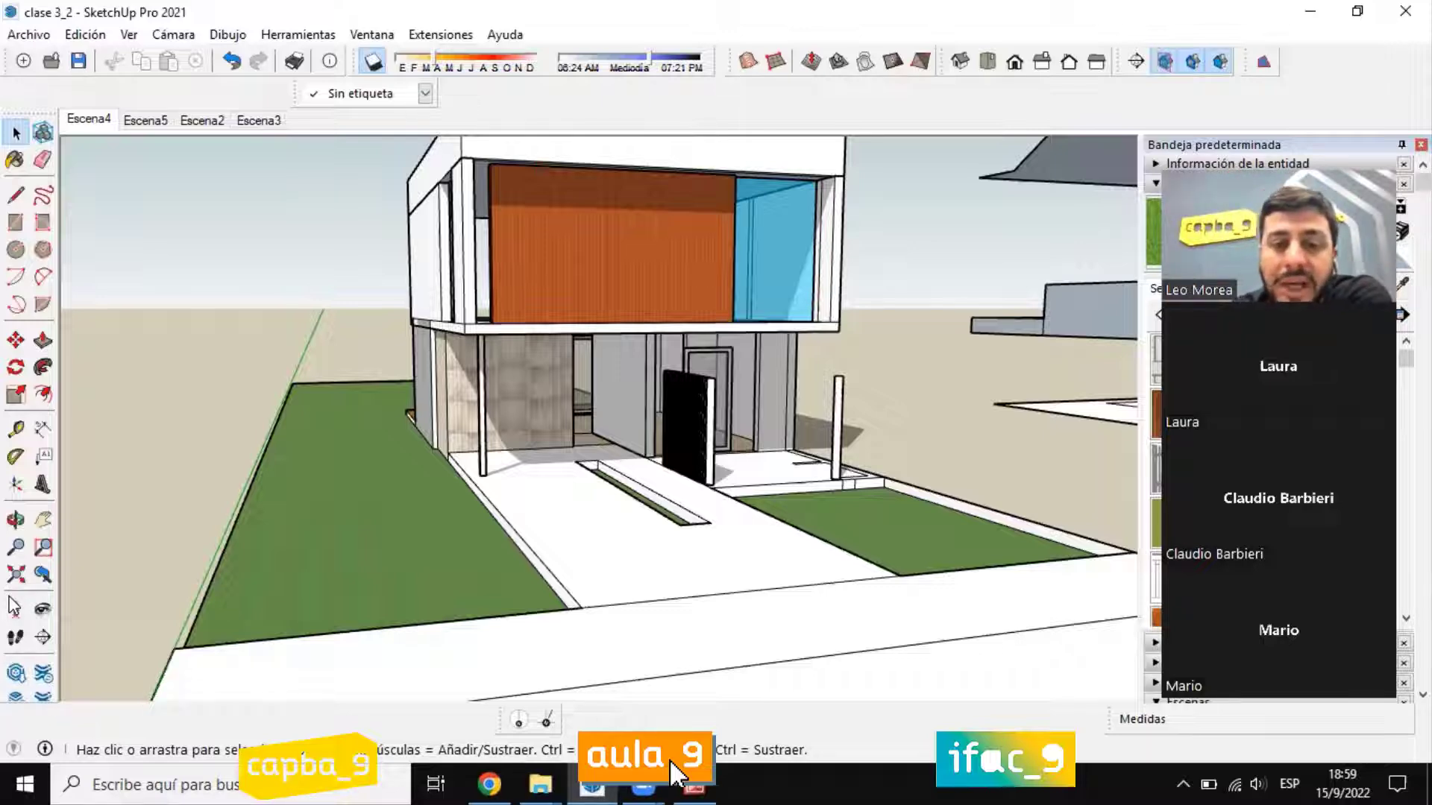
Step: Place the camera at standing eye height on the white pavement in front of the house with Situar cámara
{"action": "left_click", "coordinate": [15, 610]}
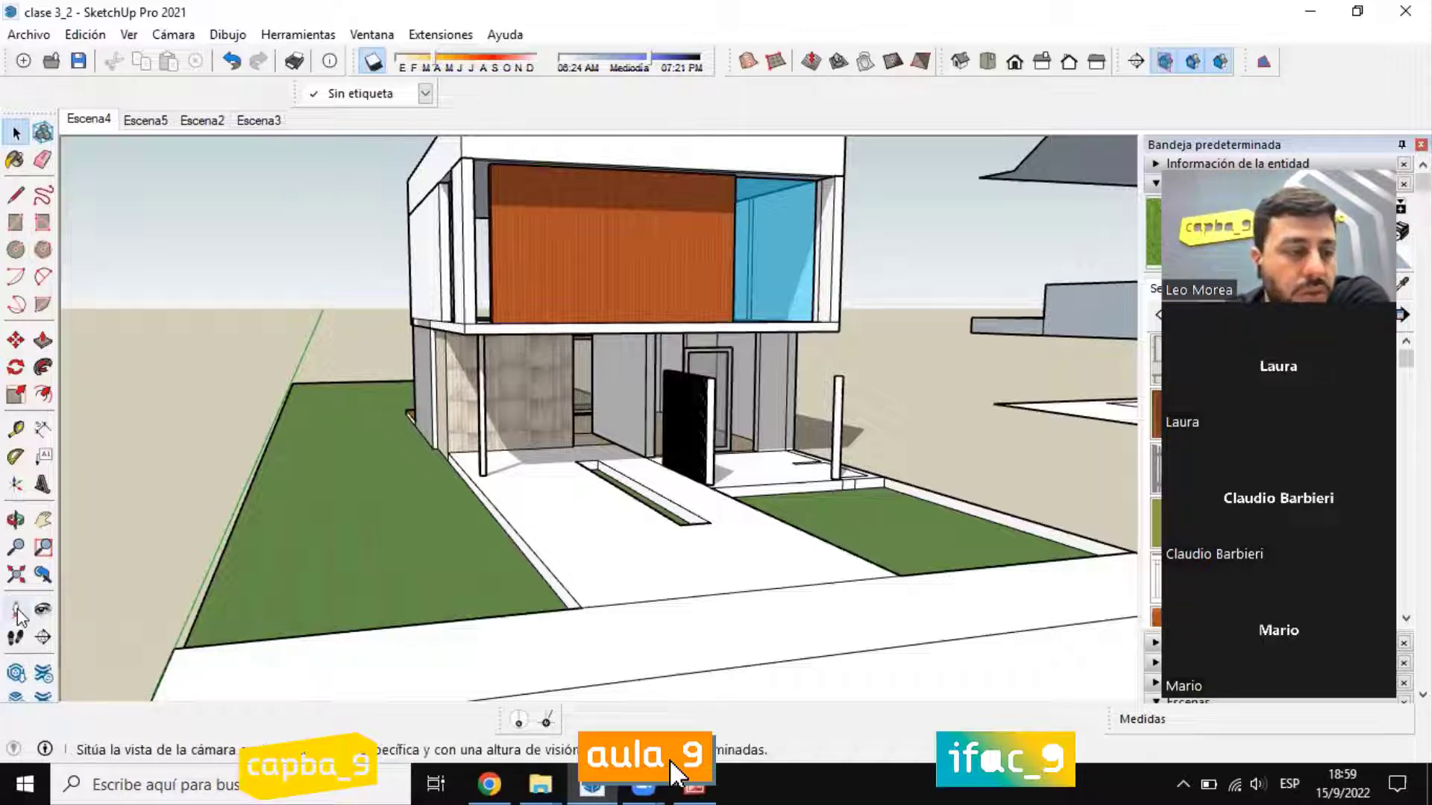
{"action": "scroll", "coordinate": [468, 481], "scroll_direction": "down", "scroll_amount": 3}
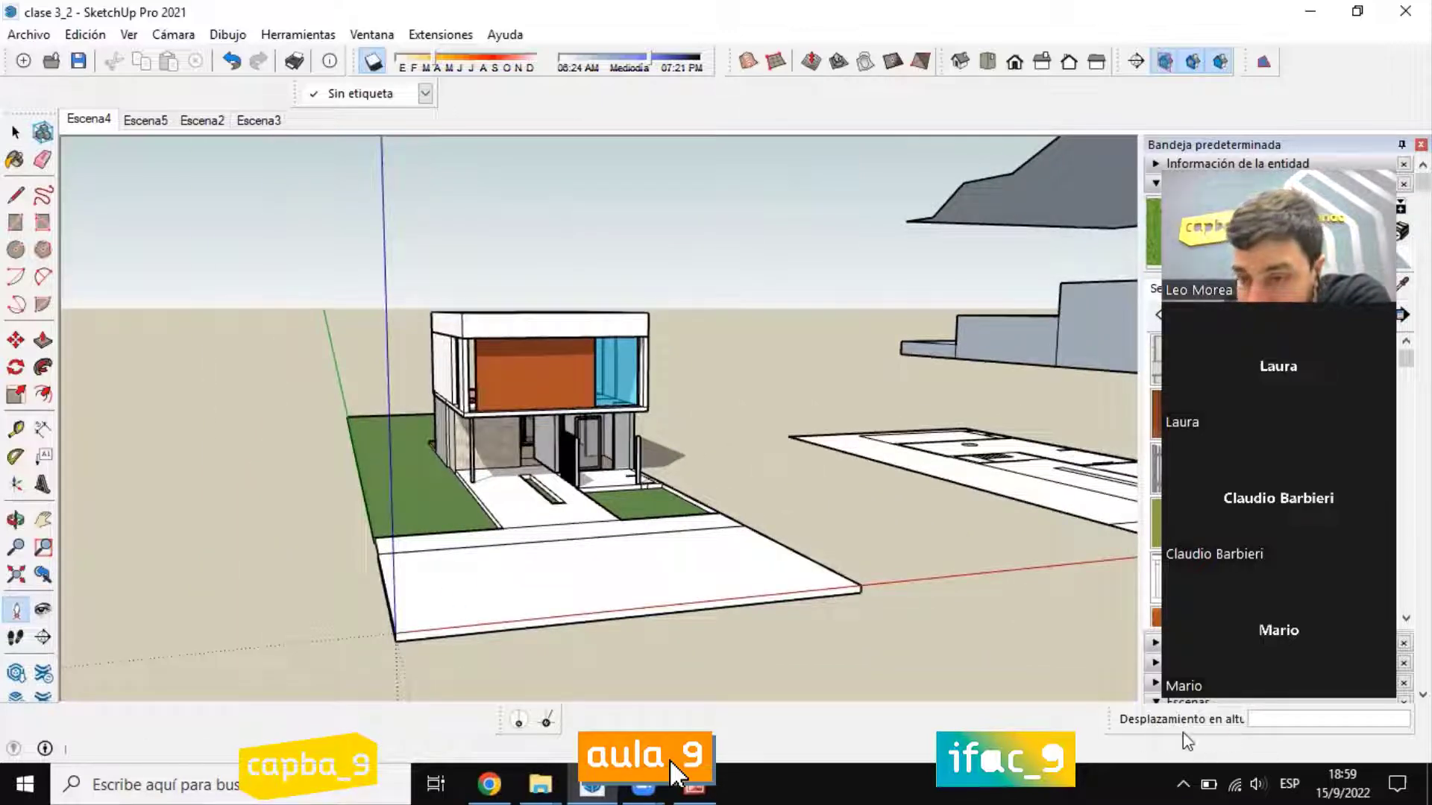
{"action": "left_click", "coordinate": [459, 573]}
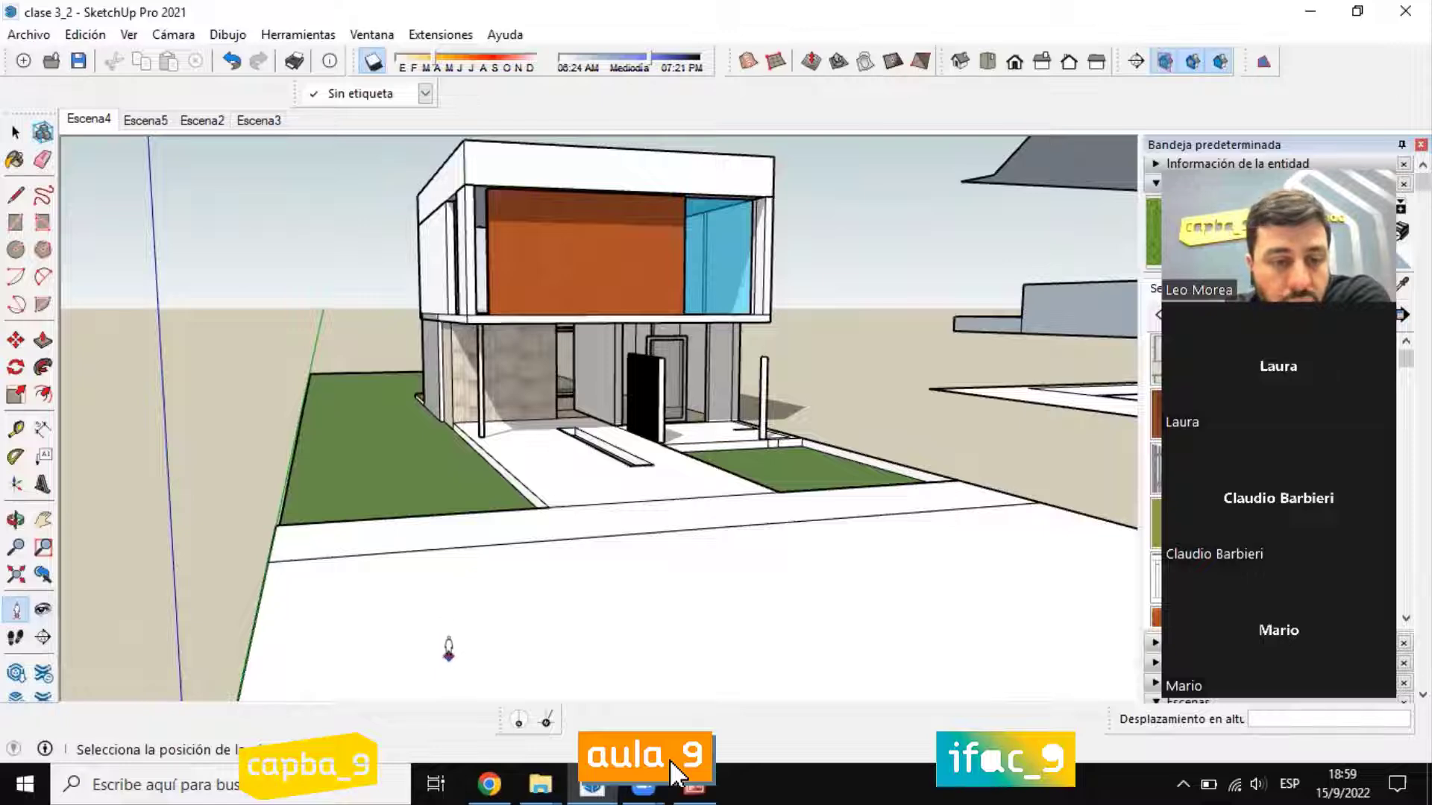
{"action": "scroll", "coordinate": [458, 656], "scroll_direction": "down", "scroll_amount": 3}
{"action": "left_click", "coordinate": [452, 520]}
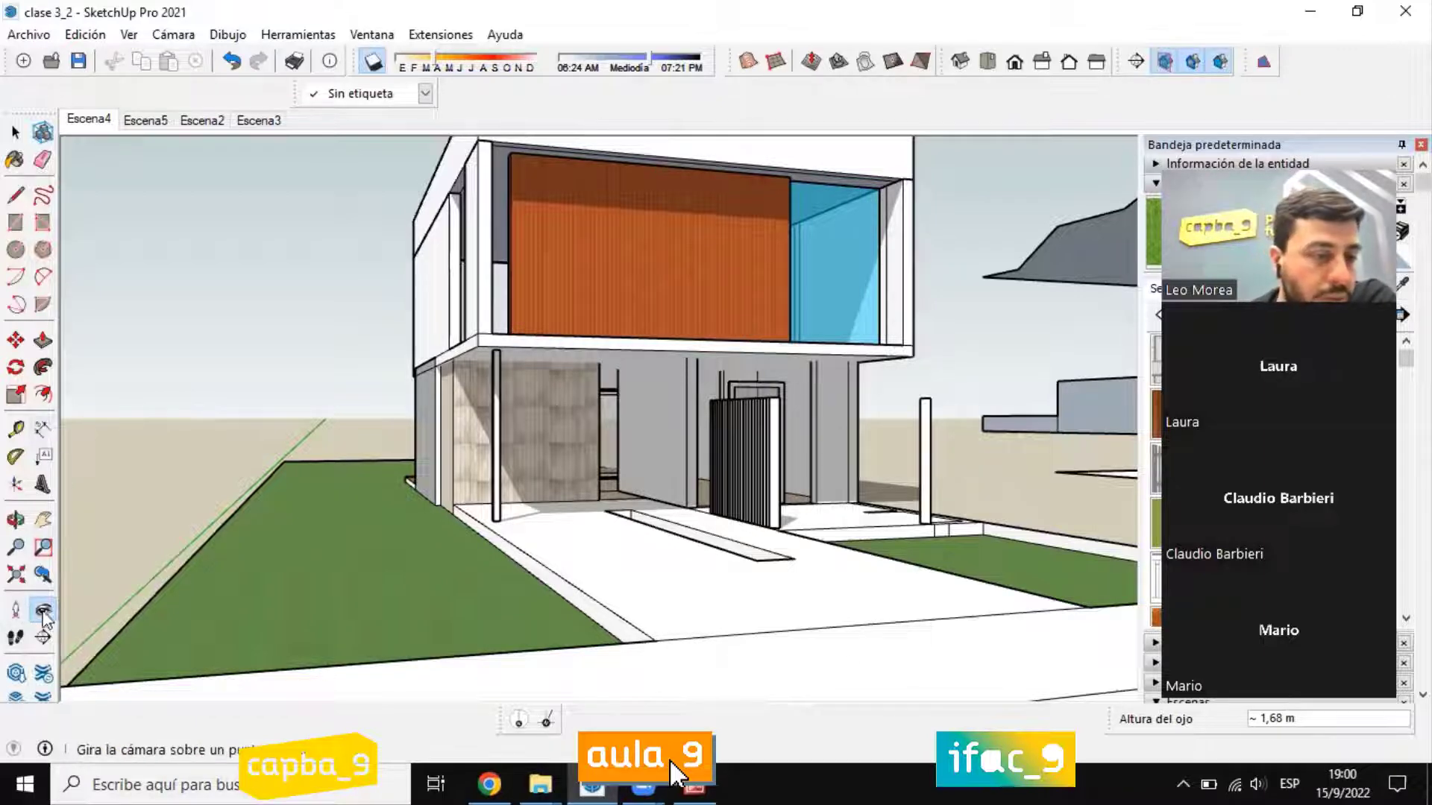
Step: Set the eye height to 2,00 m and swing the view down toward the pavement in front of the house
{"action": "type", "text": "2"}
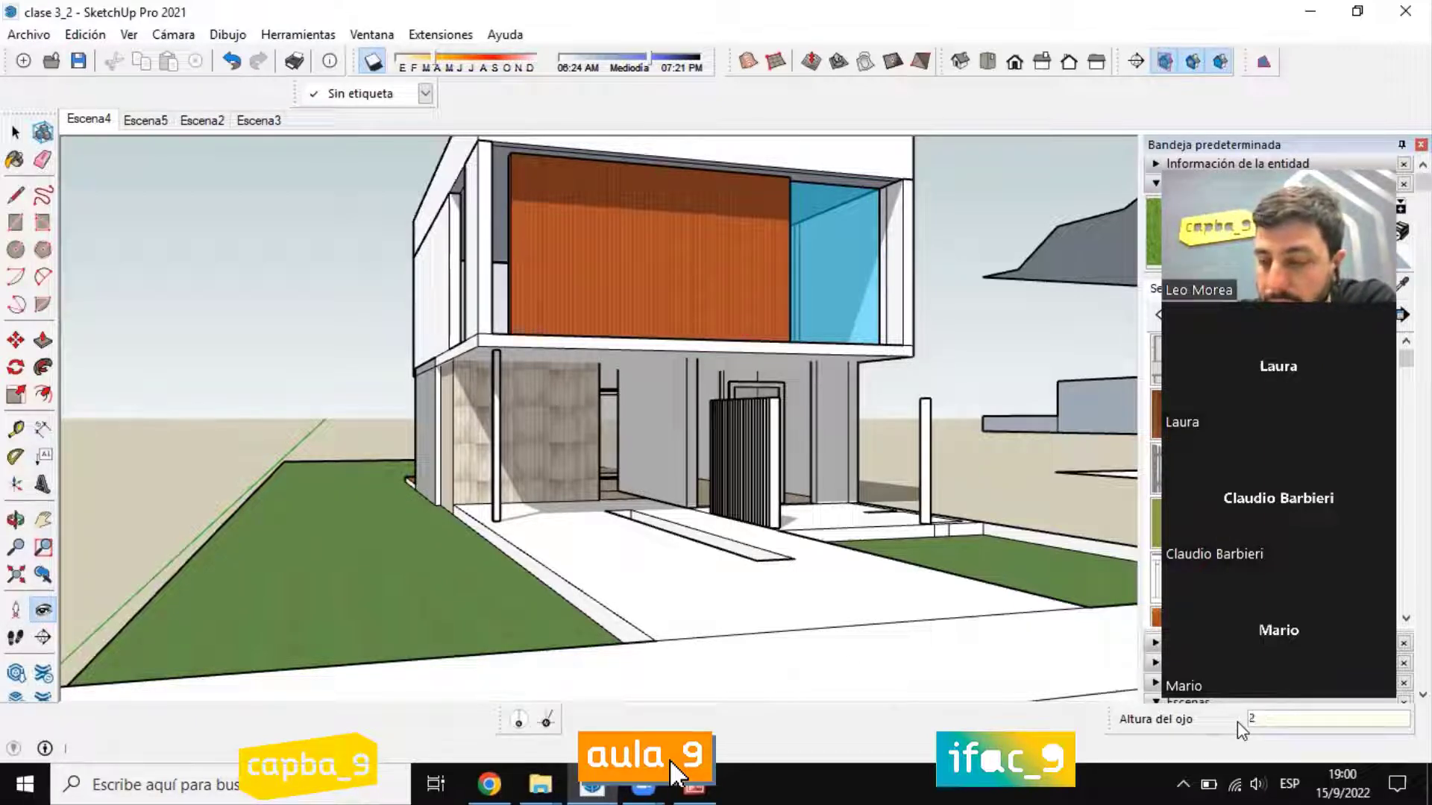
{"action": "type", "text": ",0"}
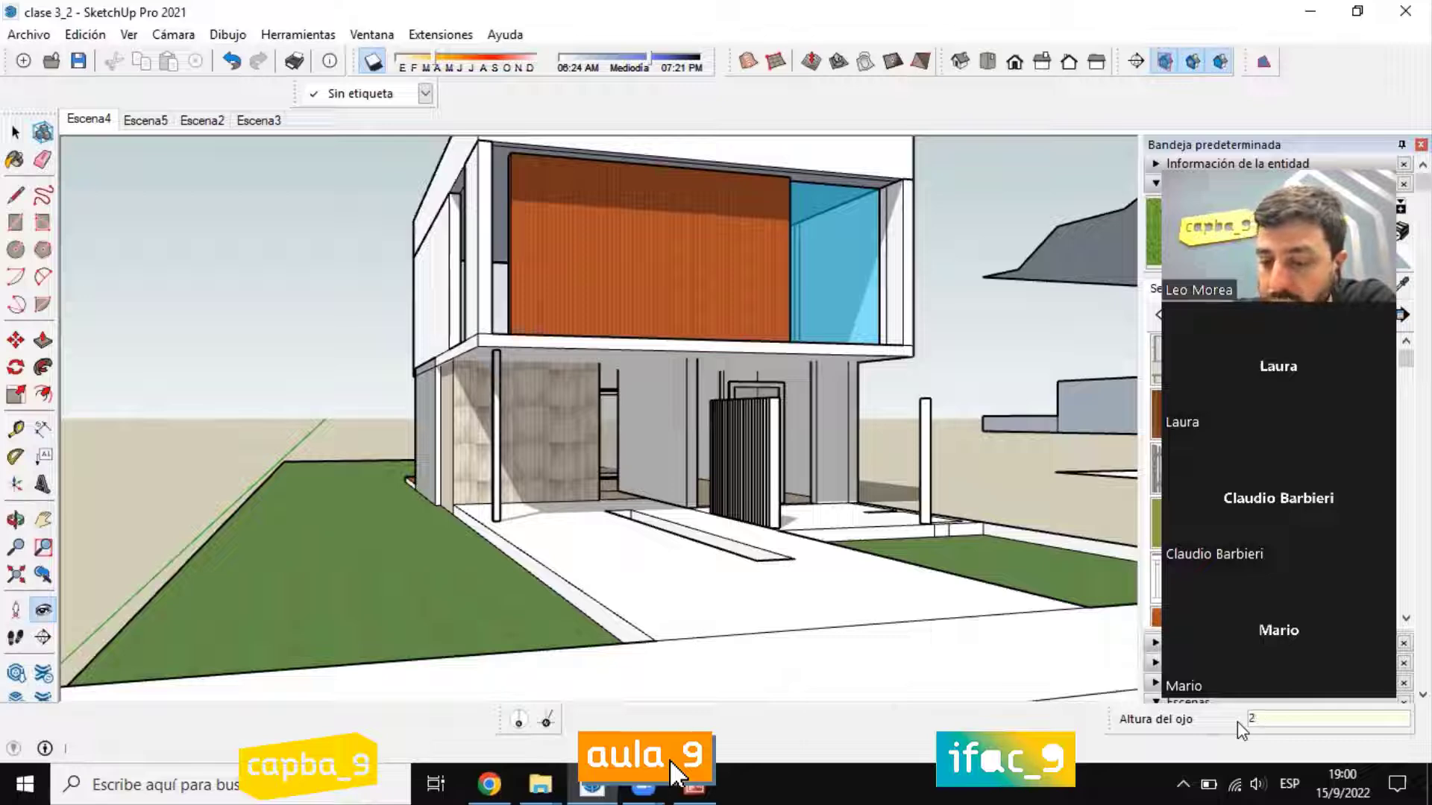
{"action": "key", "text": "Return"}
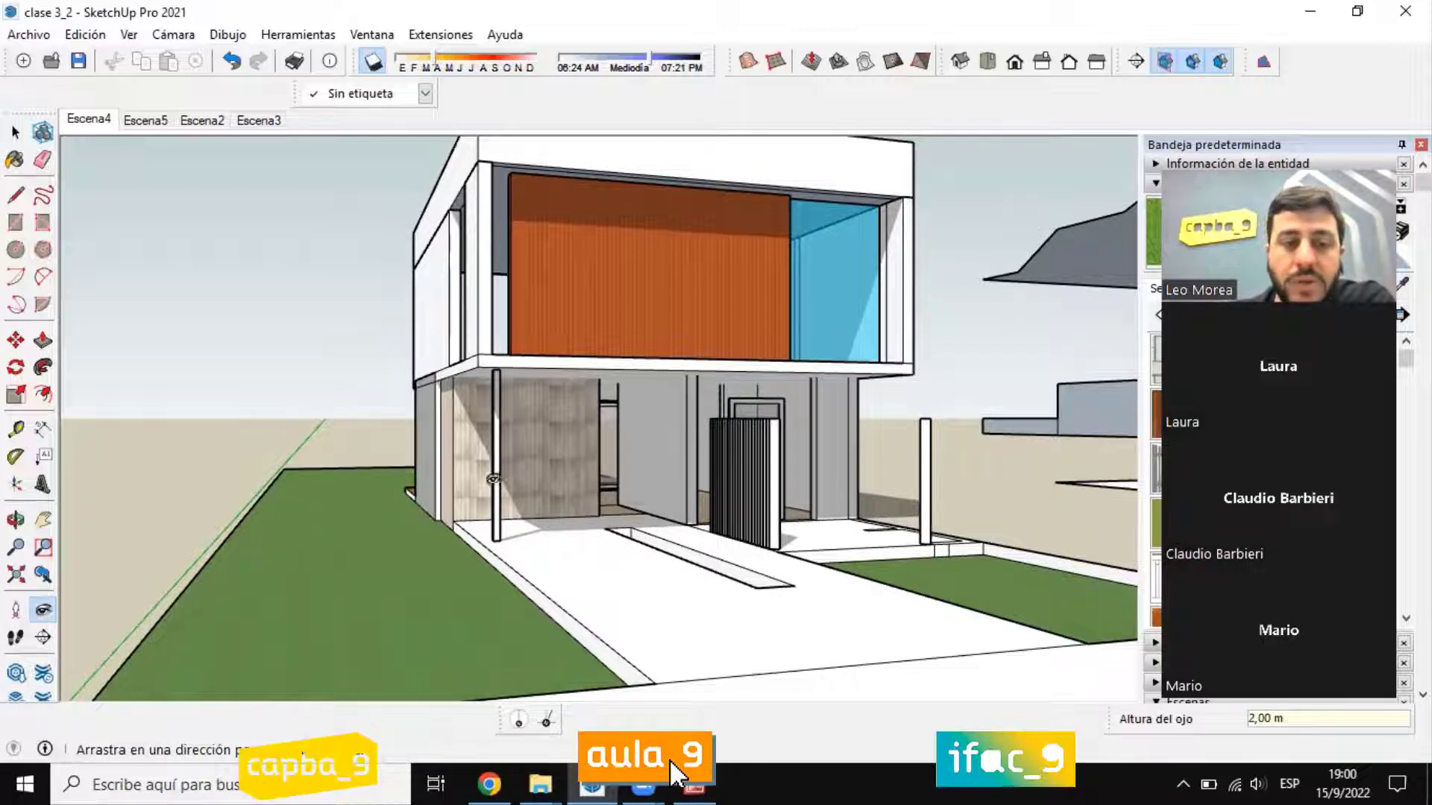
{"action": "scroll", "coordinate": [610, 433], "scroll_direction": "down", "scroll_amount": 5}
{"action": "middle_click_drag", "start_coordinate": [610, 432], "coordinate": [542, 587]}
{"action": "scroll", "coordinate": [543, 586], "scroll_direction": "up", "scroll_amount": 8}
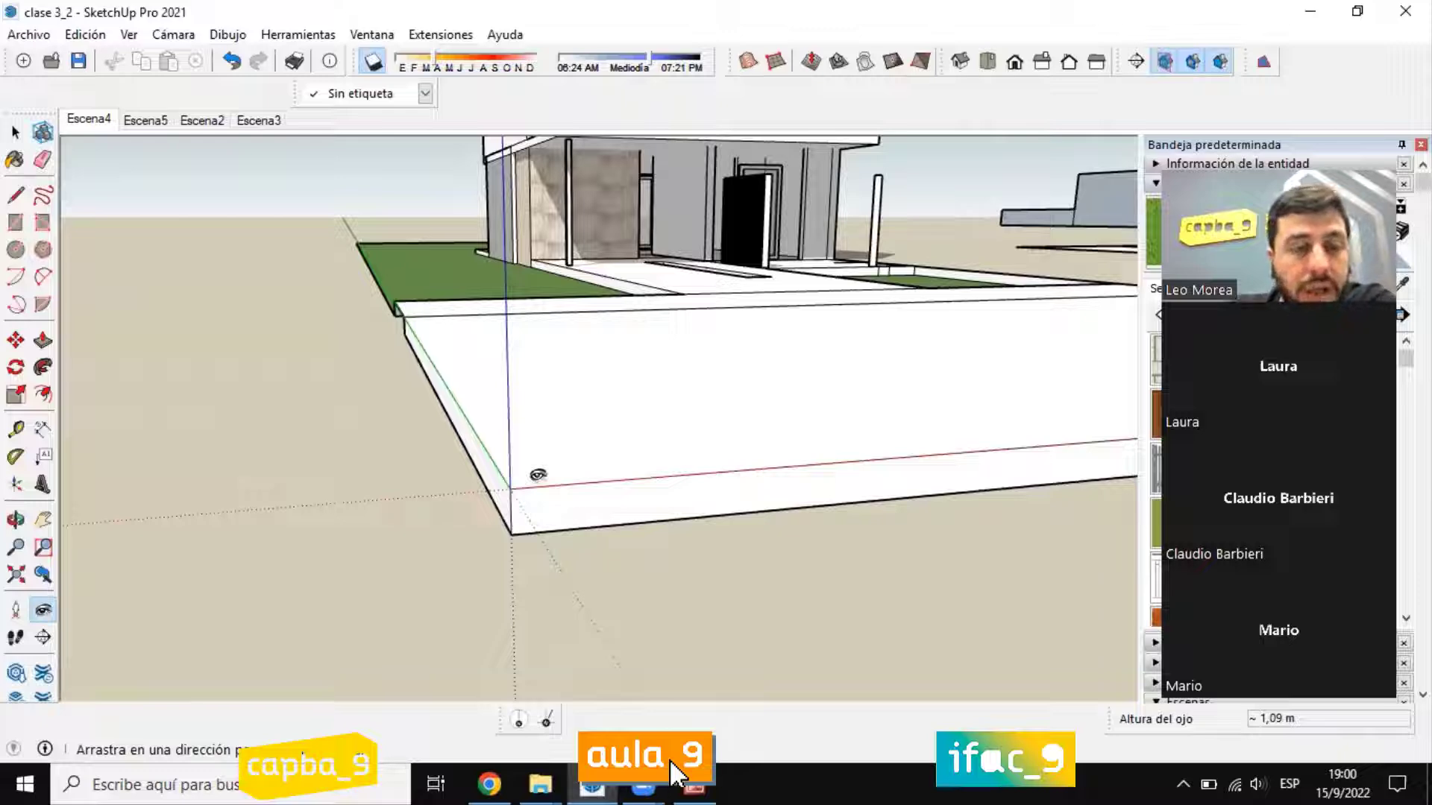
Step: Place the camera on the white pavement again with Situar cámara and adjust the gaze toward the entrance
{"action": "left_click", "coordinate": [15, 133]}
{"action": "scroll", "coordinate": [590, 460], "scroll_direction": "down", "scroll_amount": 3}
{"action": "scroll", "coordinate": [570, 409], "scroll_direction": "up", "scroll_amount": 4}
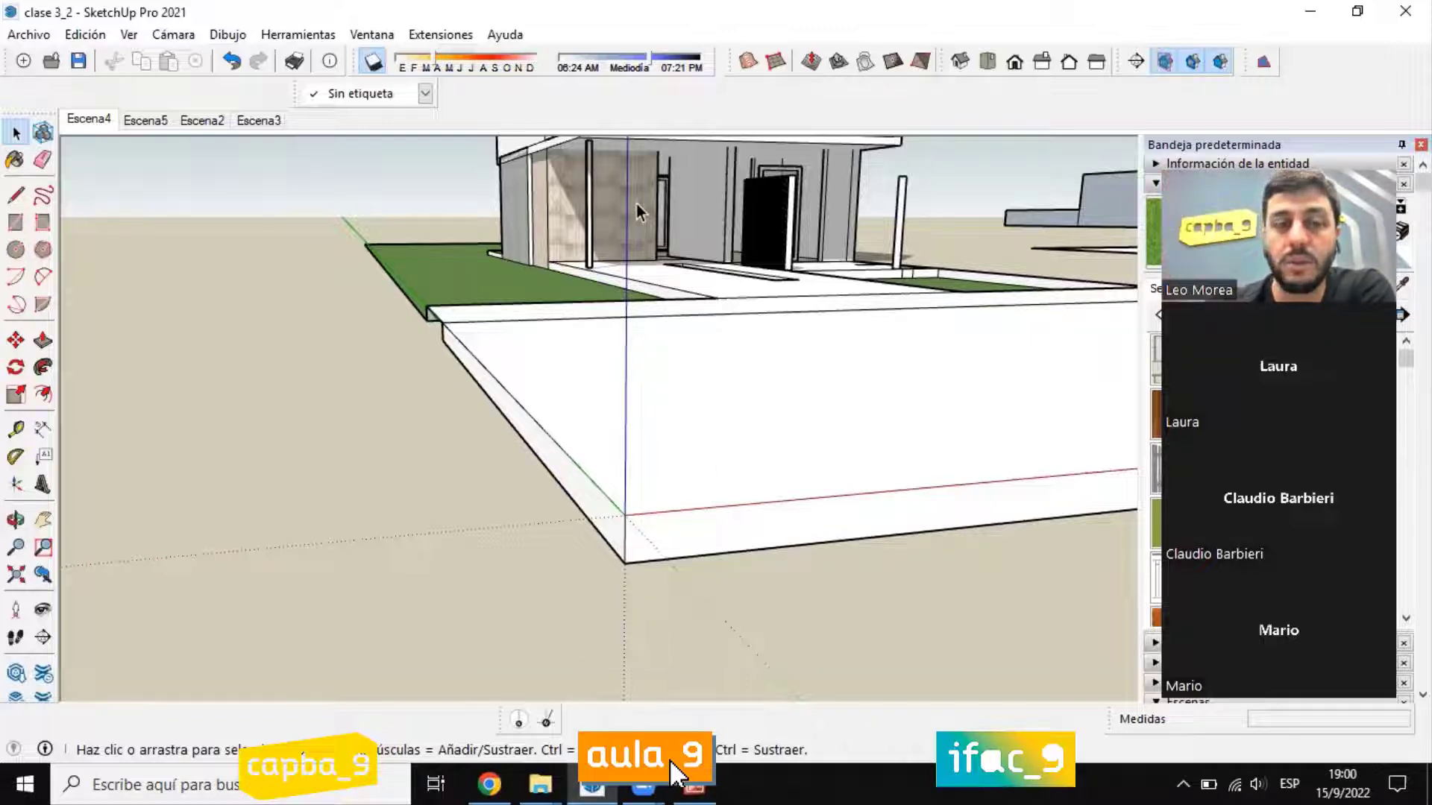
{"action": "left_click", "coordinate": [15, 609]}
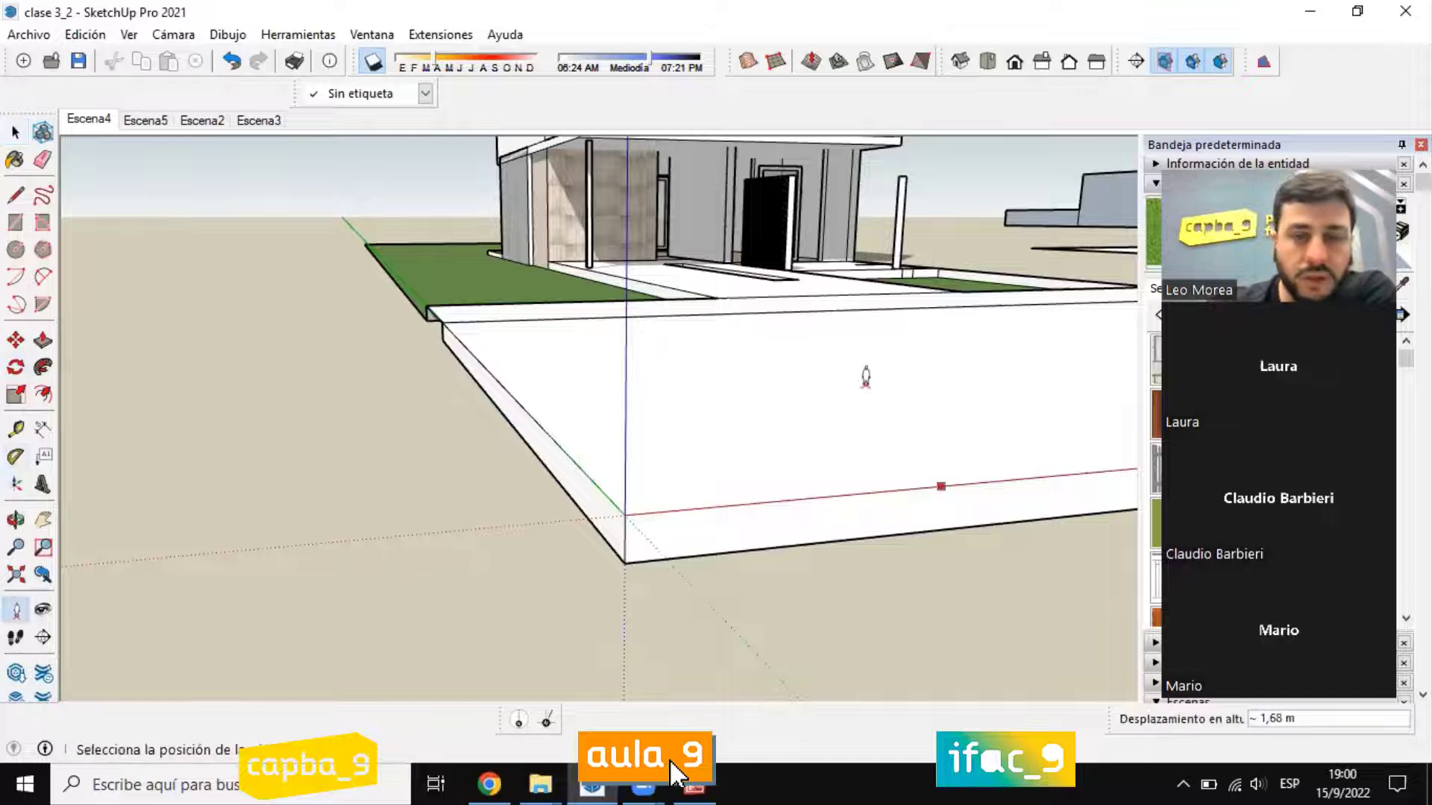
{"action": "left_click", "coordinate": [759, 347]}
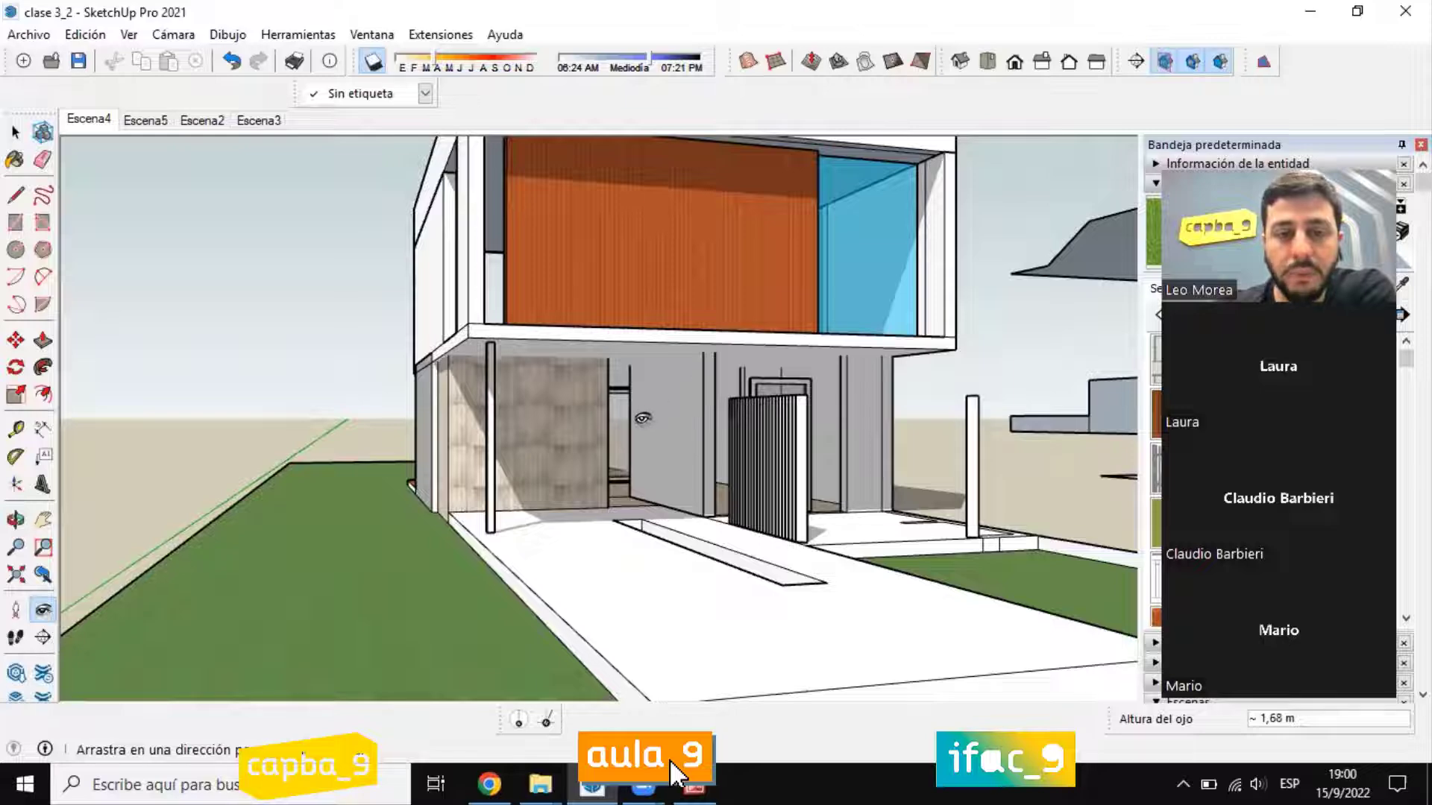
{"action": "mouse_move", "coordinate": [646, 419]}
{"action": "middle_mouse_down"}
{"action": "mouse_move", "coordinate": [637, 522]}
{"action": "mouse_move", "coordinate": [651, 401]}
{"action": "middle_mouse_up"}
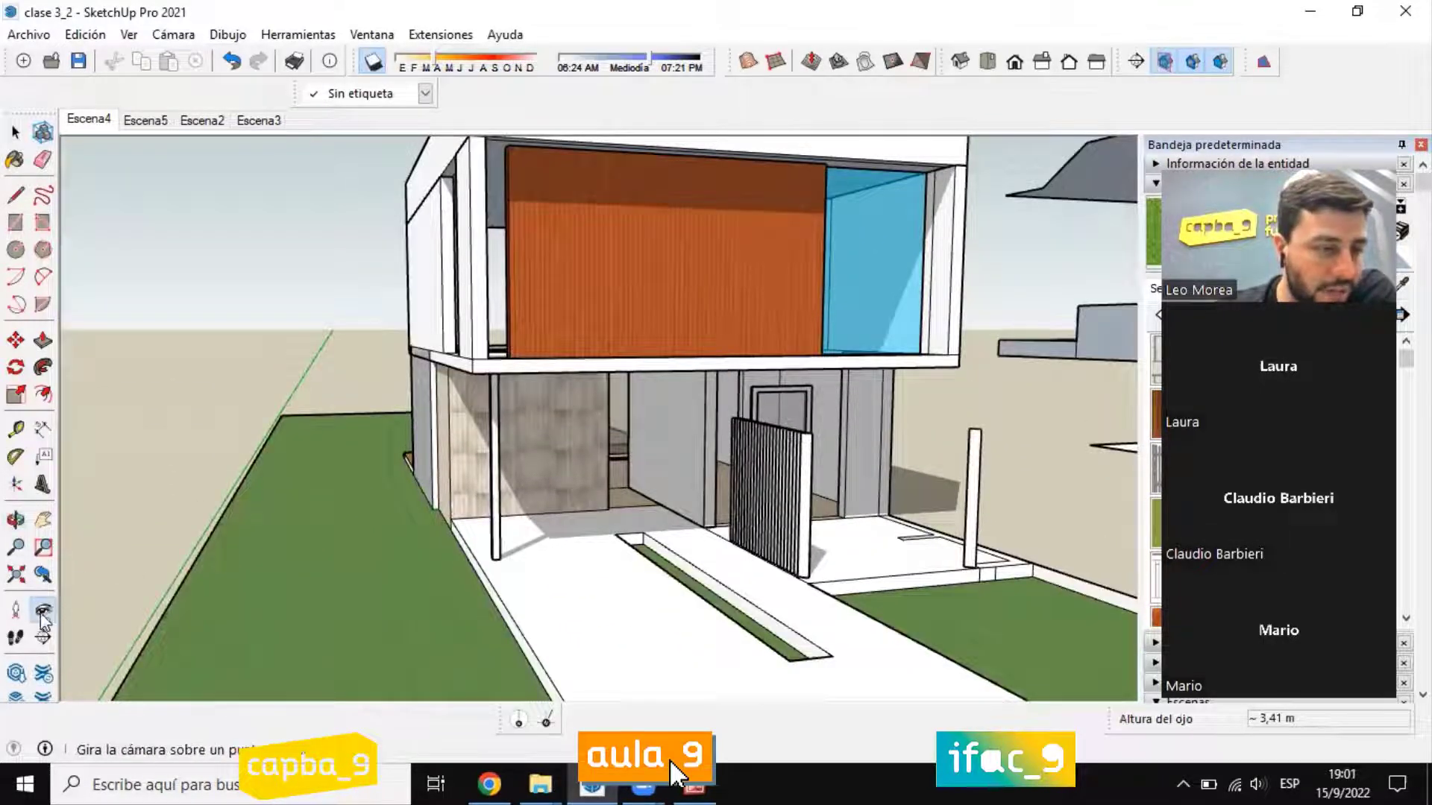
Step: Reposition the camera in front of the driveway and tilt the gaze up with Girar to frame the house's upper floor
{"action": "left_click", "coordinate": [16, 610]}
{"action": "left_click", "coordinate": [570, 491]}
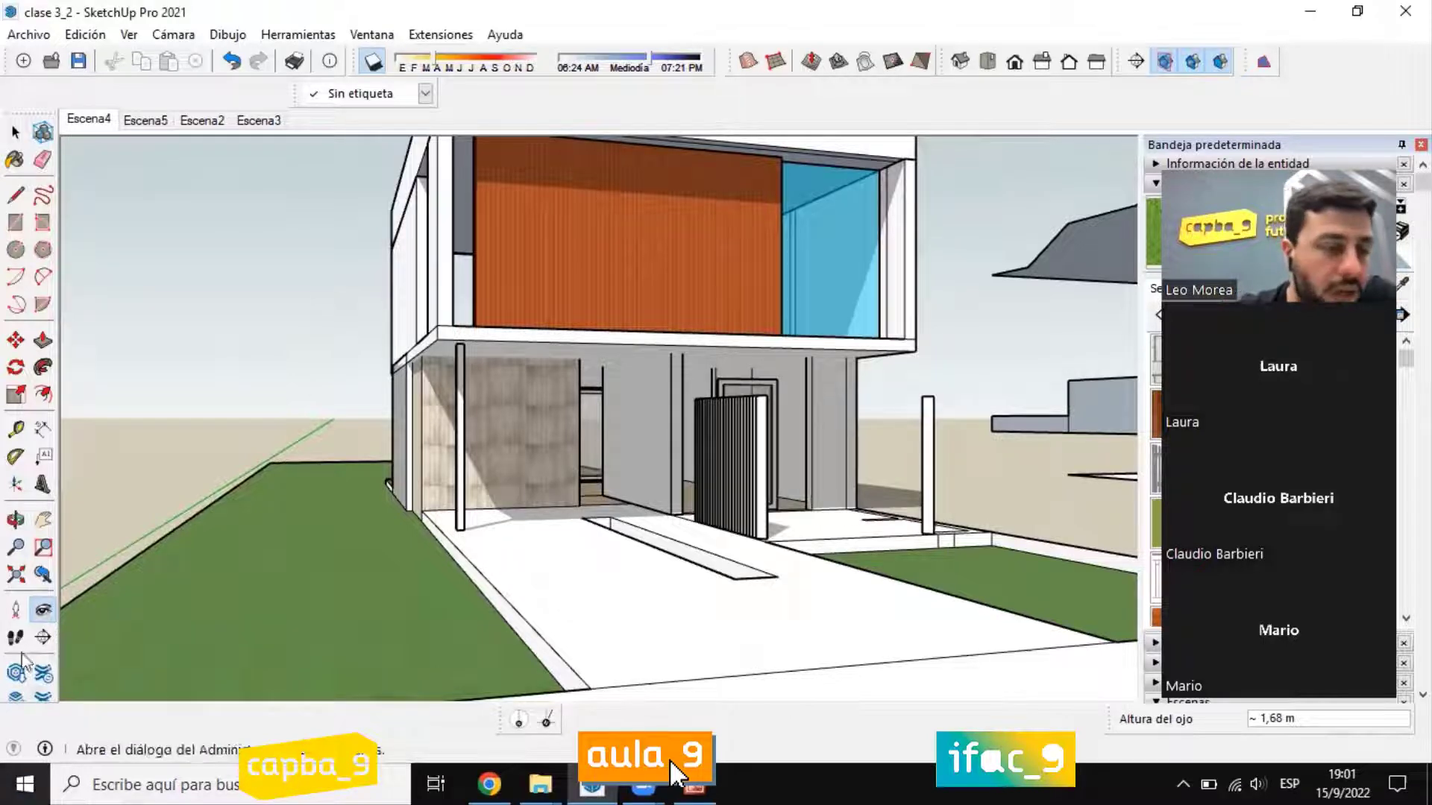
{"action": "left_click", "coordinate": [44, 613]}
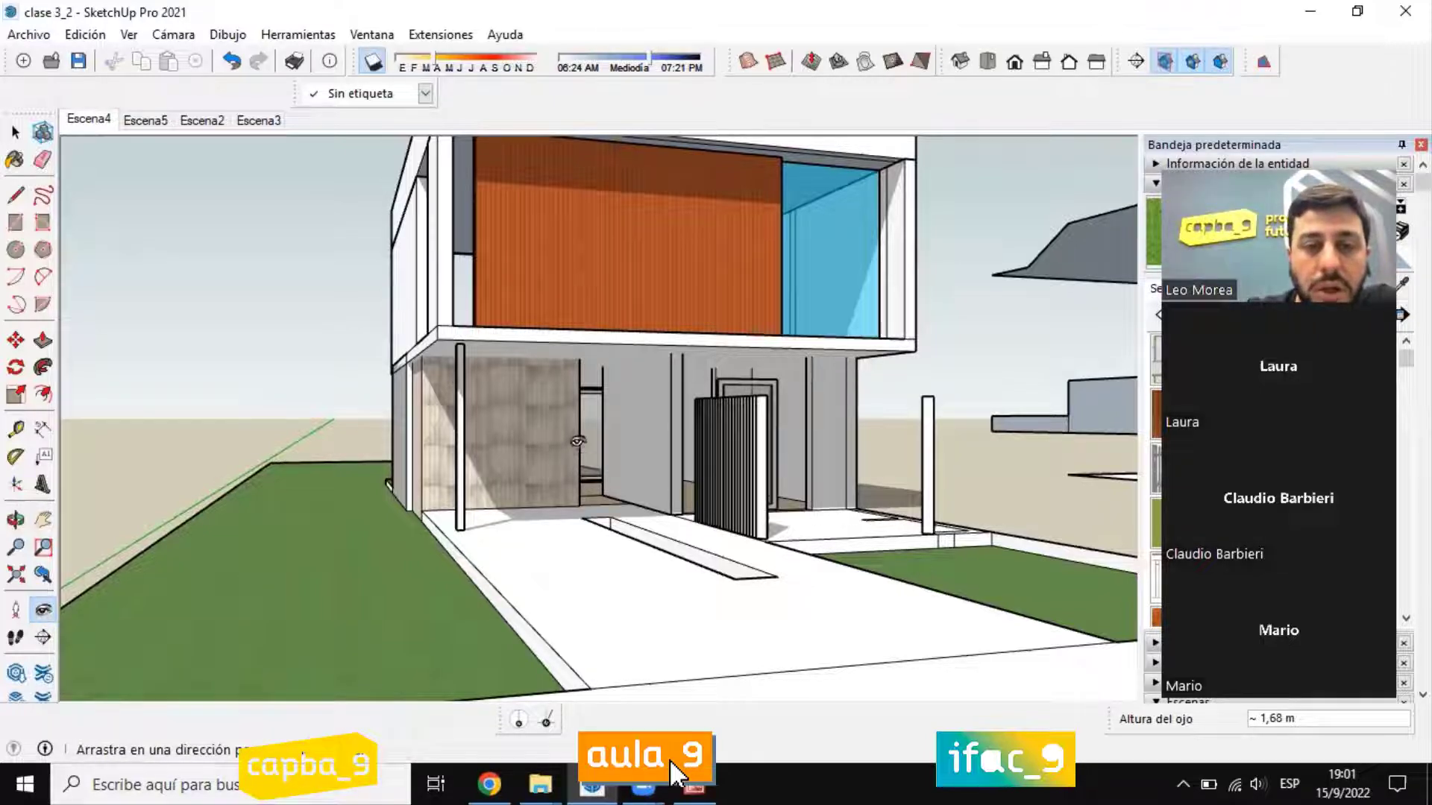
{"action": "left_click_drag", "start_coordinate": [578, 441], "coordinate": [591, 333]}
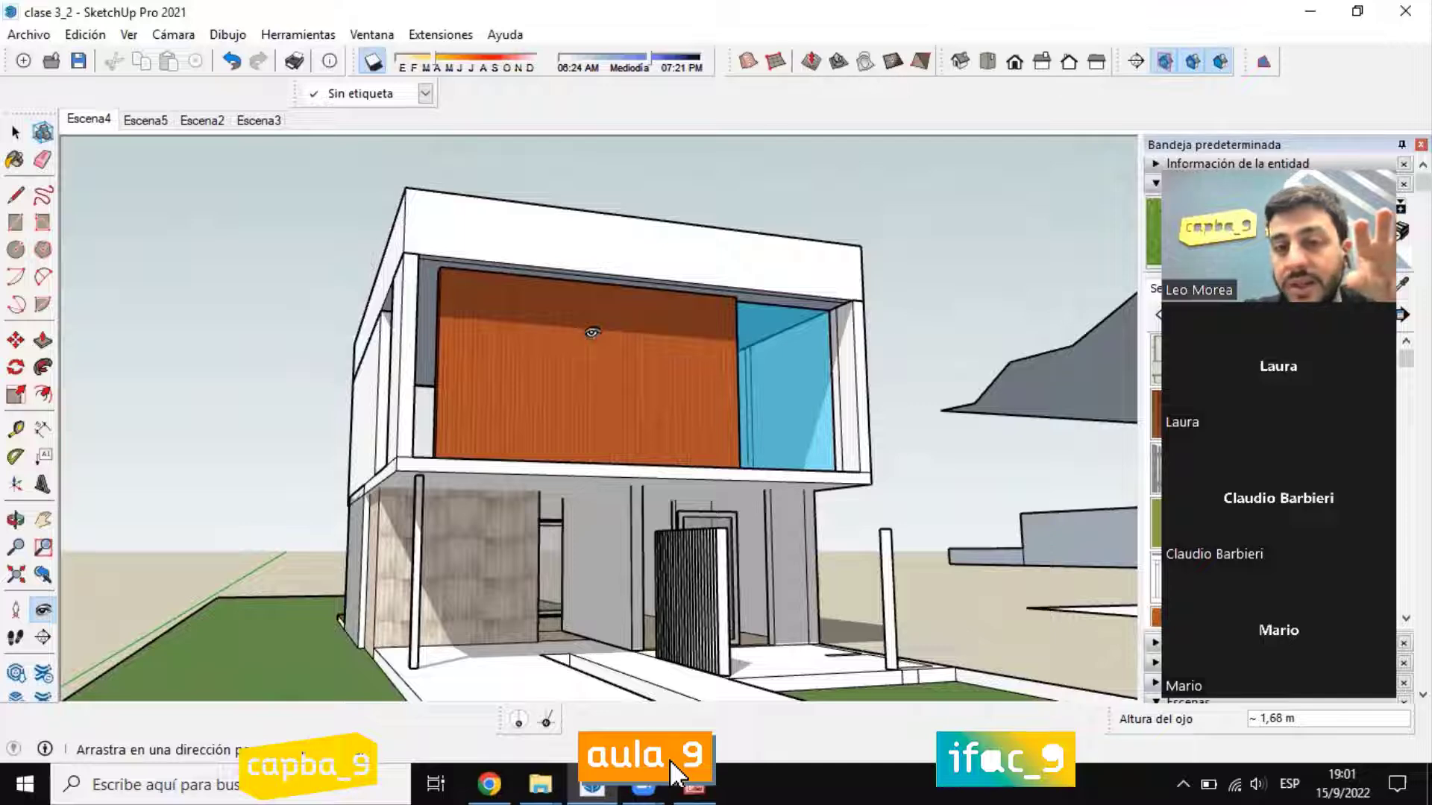
{"action": "mouse_move", "coordinate": [591, 333]}
{"action": "left_mouse_down"}
{"action": "mouse_move", "coordinate": [594, 272]}
{"action": "mouse_move", "coordinate": [593, 323]}
{"action": "left_mouse_up"}
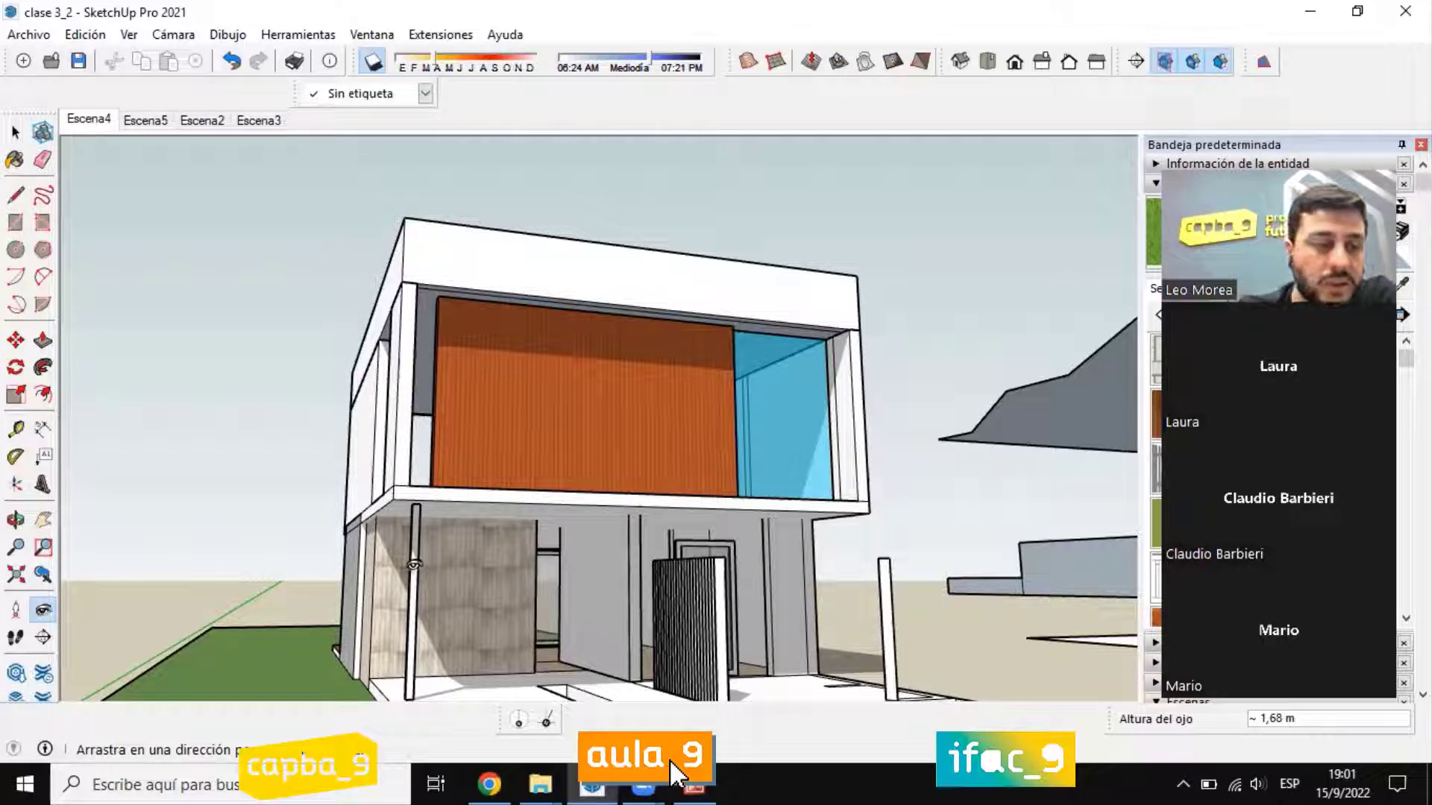
Step: Walk the camera toward the house with Caminar
{"action": "left_click", "coordinate": [16, 638]}
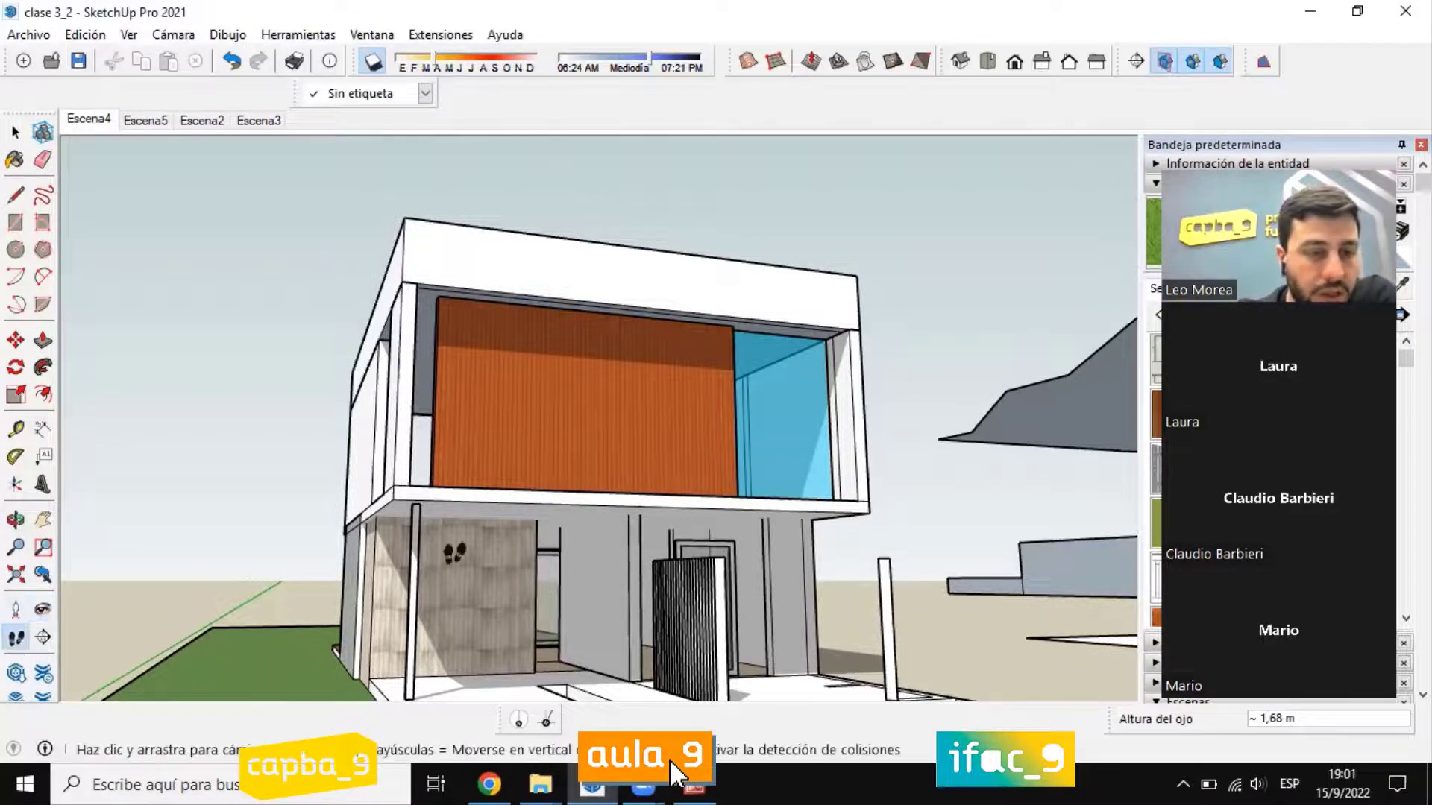
{"action": "left_click_drag", "start_coordinate": [437, 587], "coordinate": [440, 653]}
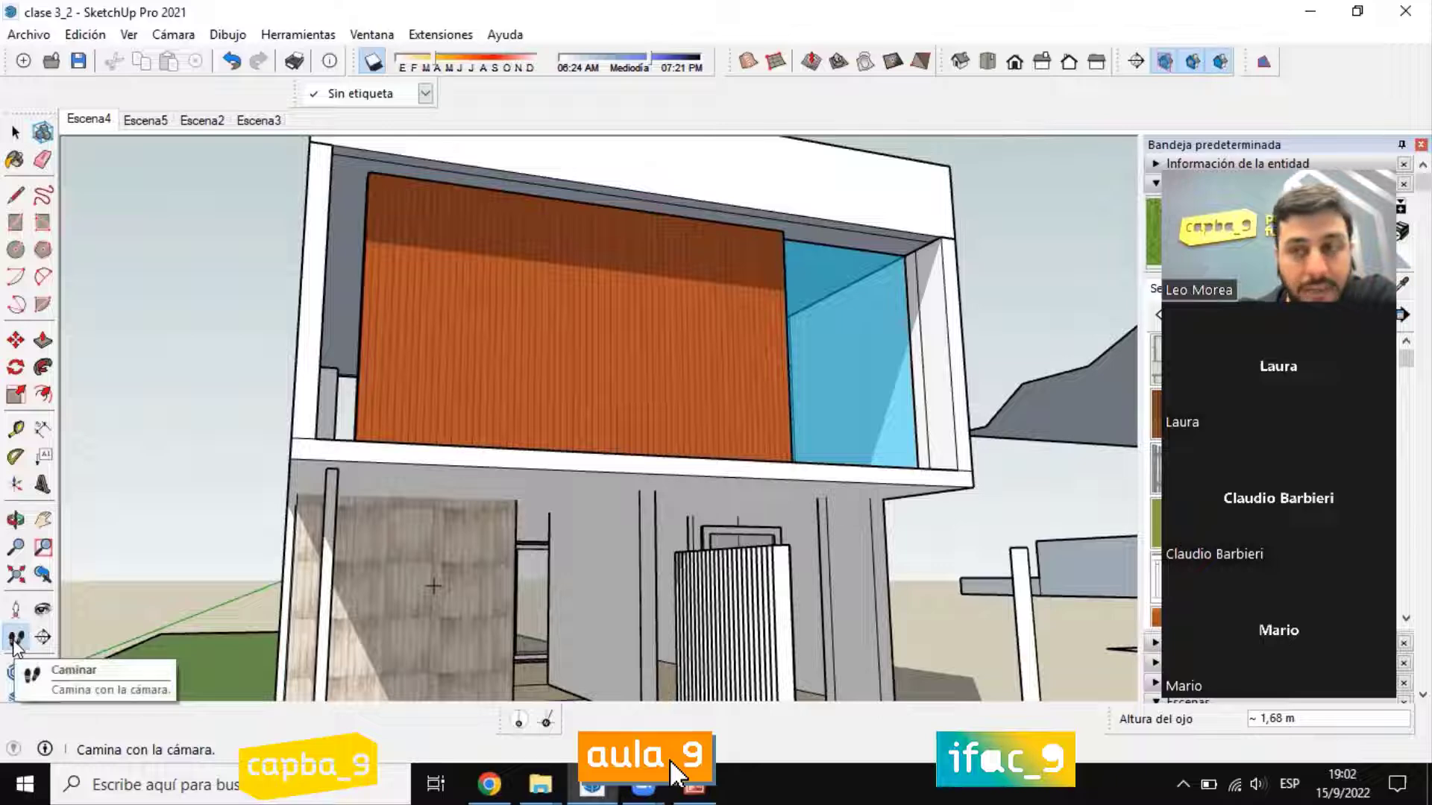
{"action": "scroll", "coordinate": [537, 523], "scroll_direction": "down", "scroll_amount": 1}
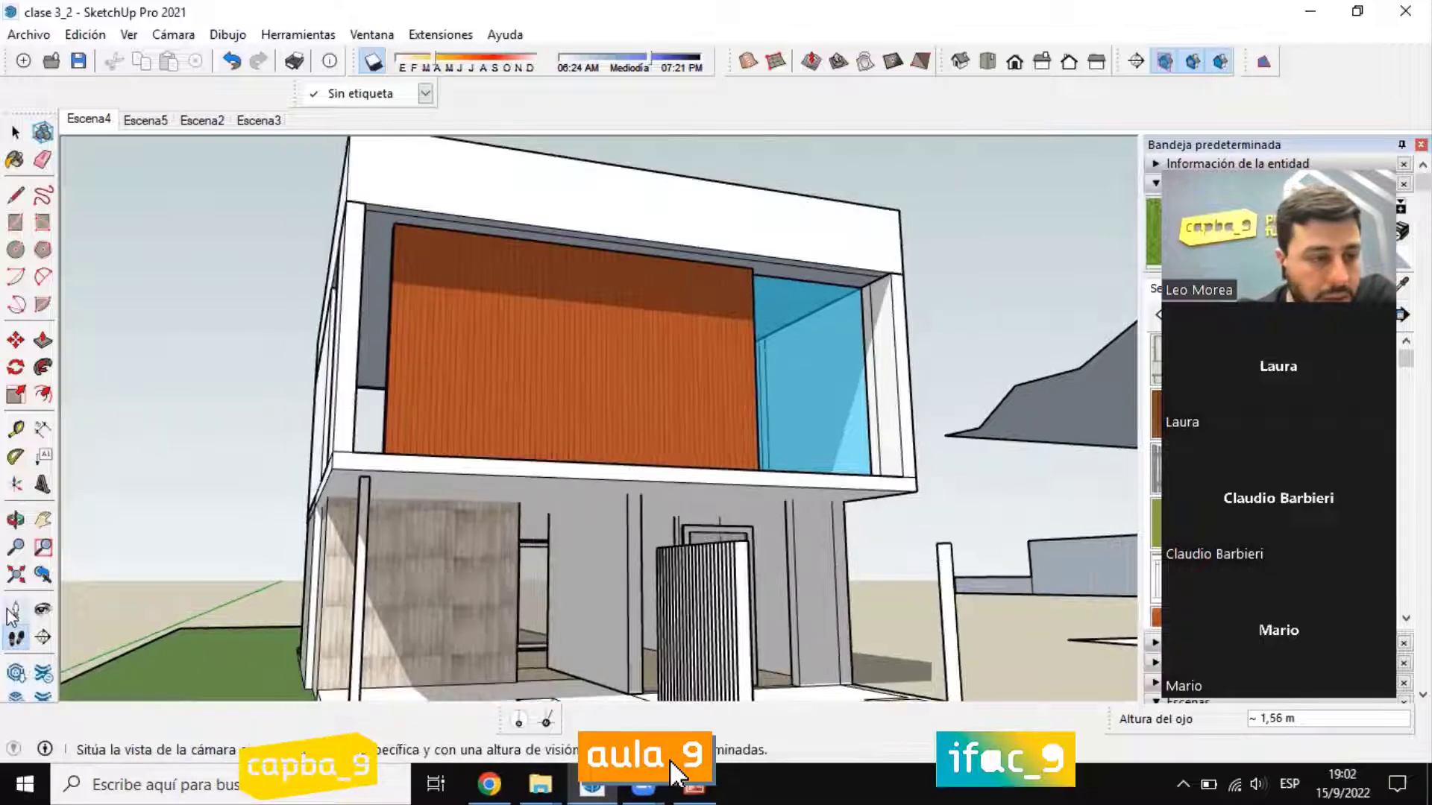
Step: Place the camera on the front pavement with Situar cámara and tilt the gaze up to frame the house's full front
{"action": "left_click", "coordinate": [12, 613]}
{"action": "right_click", "coordinate": [474, 544]}
{"action": "left_click", "coordinate": [449, 377]}
{"action": "scroll", "coordinate": [484, 458], "scroll_direction": "down", "scroll_amount": 3}
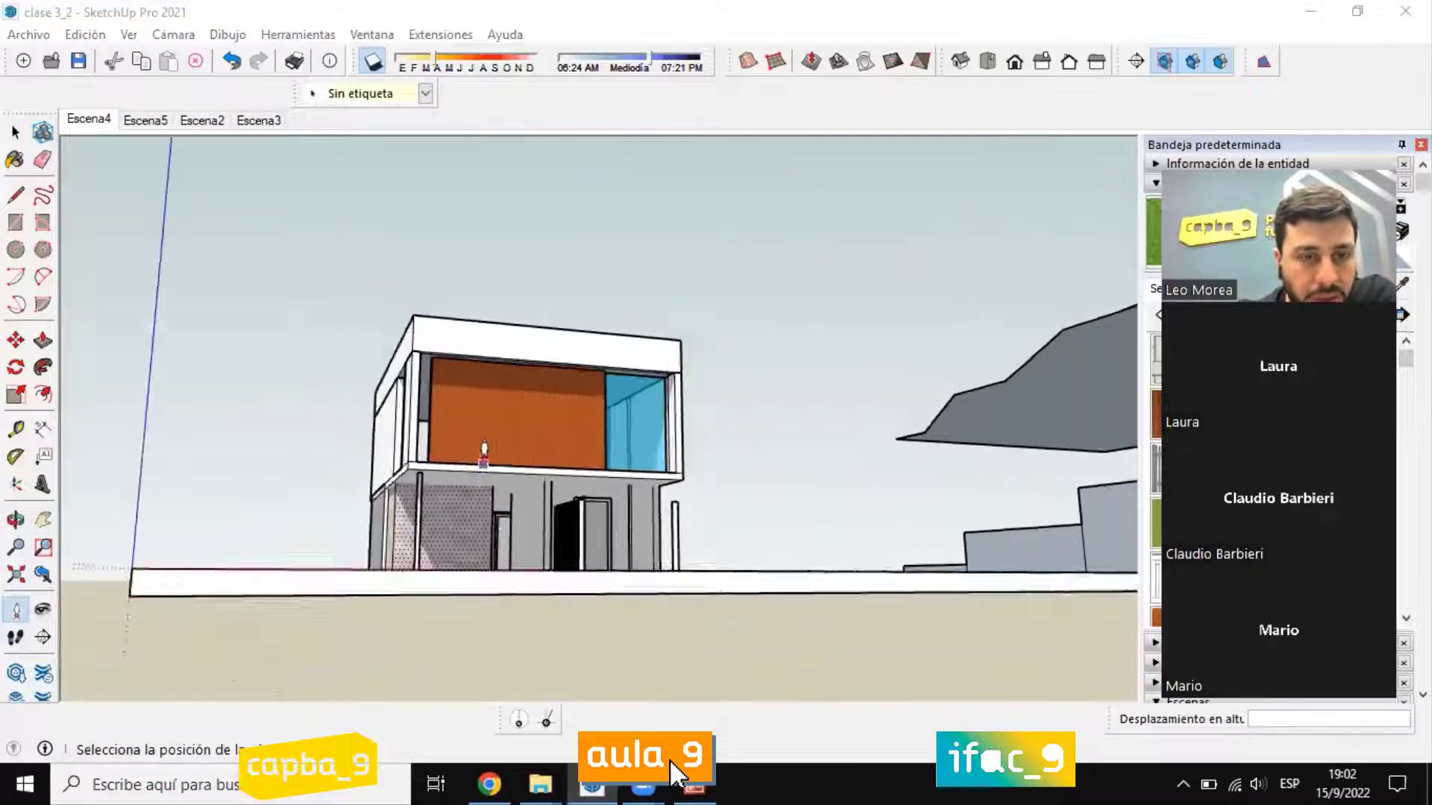
{"action": "middle_click_drag", "start_coordinate": [484, 458], "coordinate": [512, 627]}
{"action": "middle_click_drag", "start_coordinate": [511, 400], "coordinate": [522, 328], "text": "shift"}
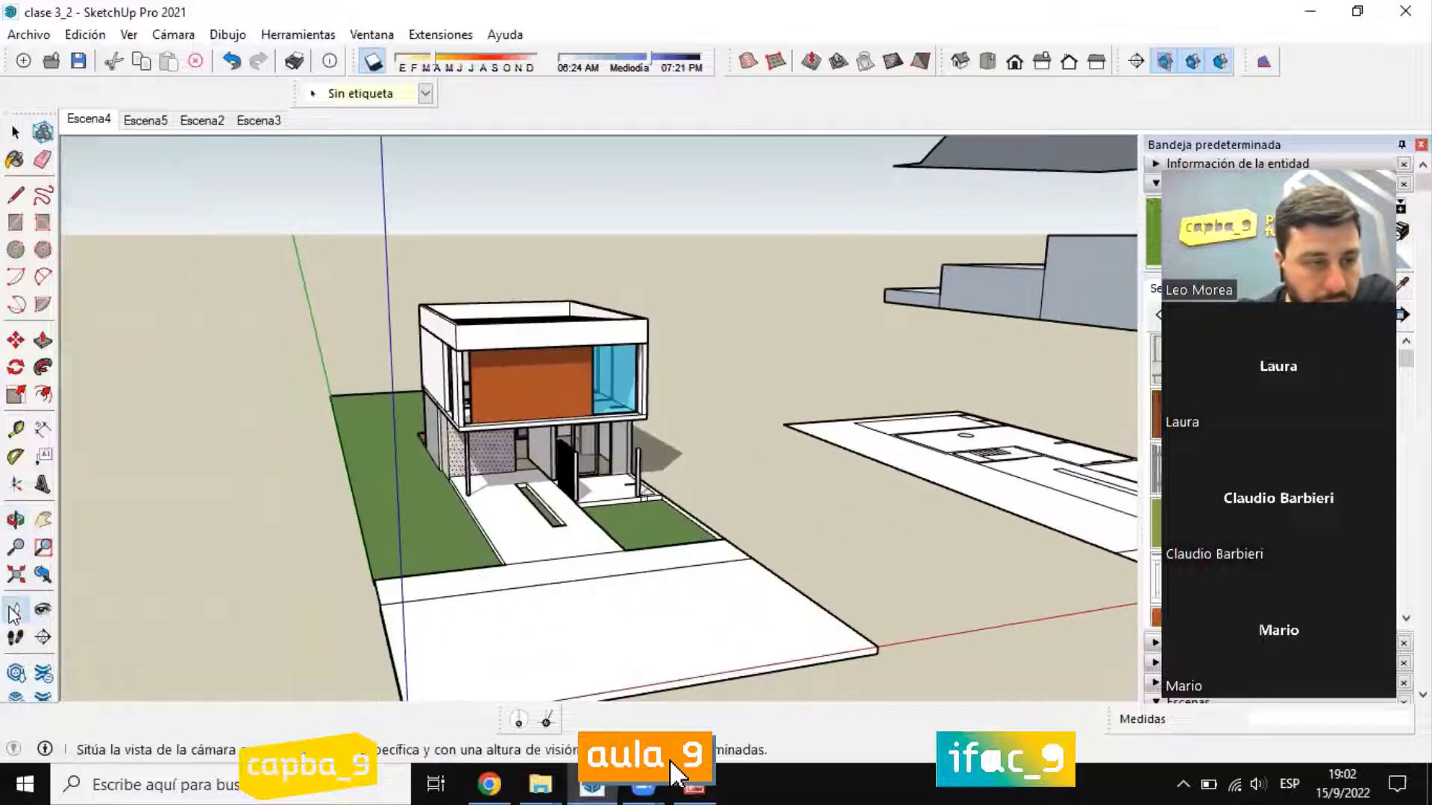
{"action": "left_click", "coordinate": [502, 631]}
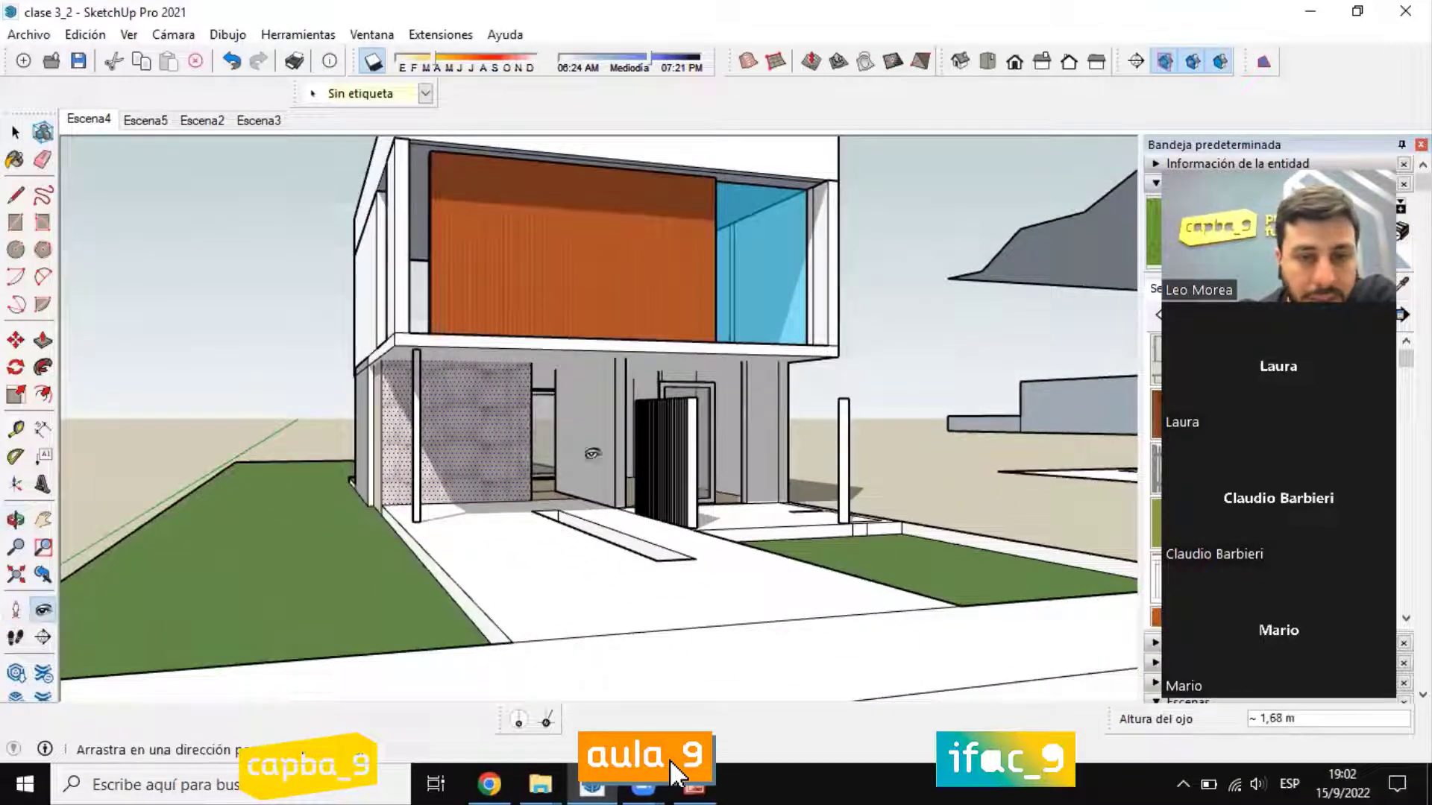
{"action": "left_click_drag", "start_coordinate": [571, 444], "coordinate": [567, 372]}
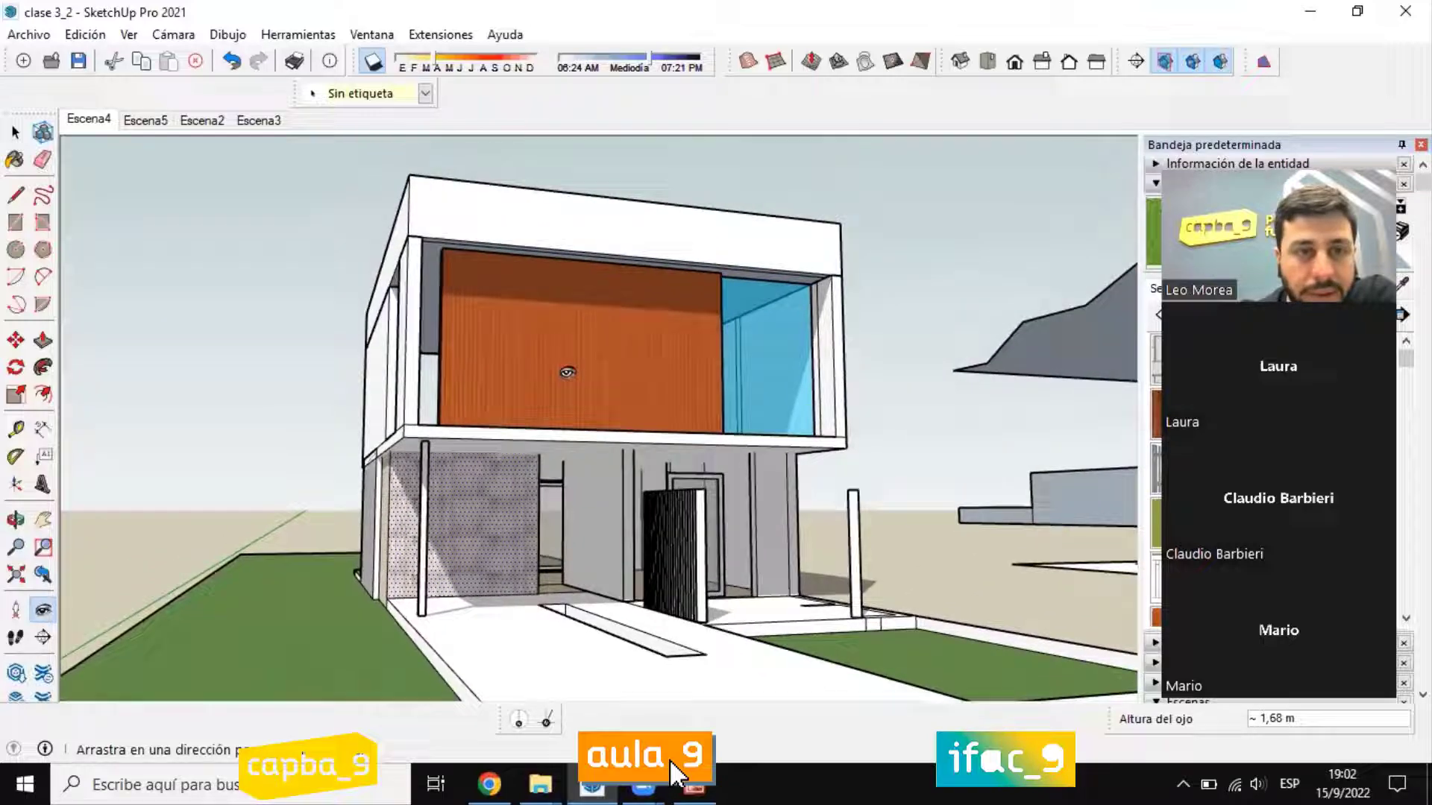
Step: Walk the camera along the front of the lot with Caminar and turn it with Girar to face the front facade
{"action": "left_click", "coordinate": [15, 640]}
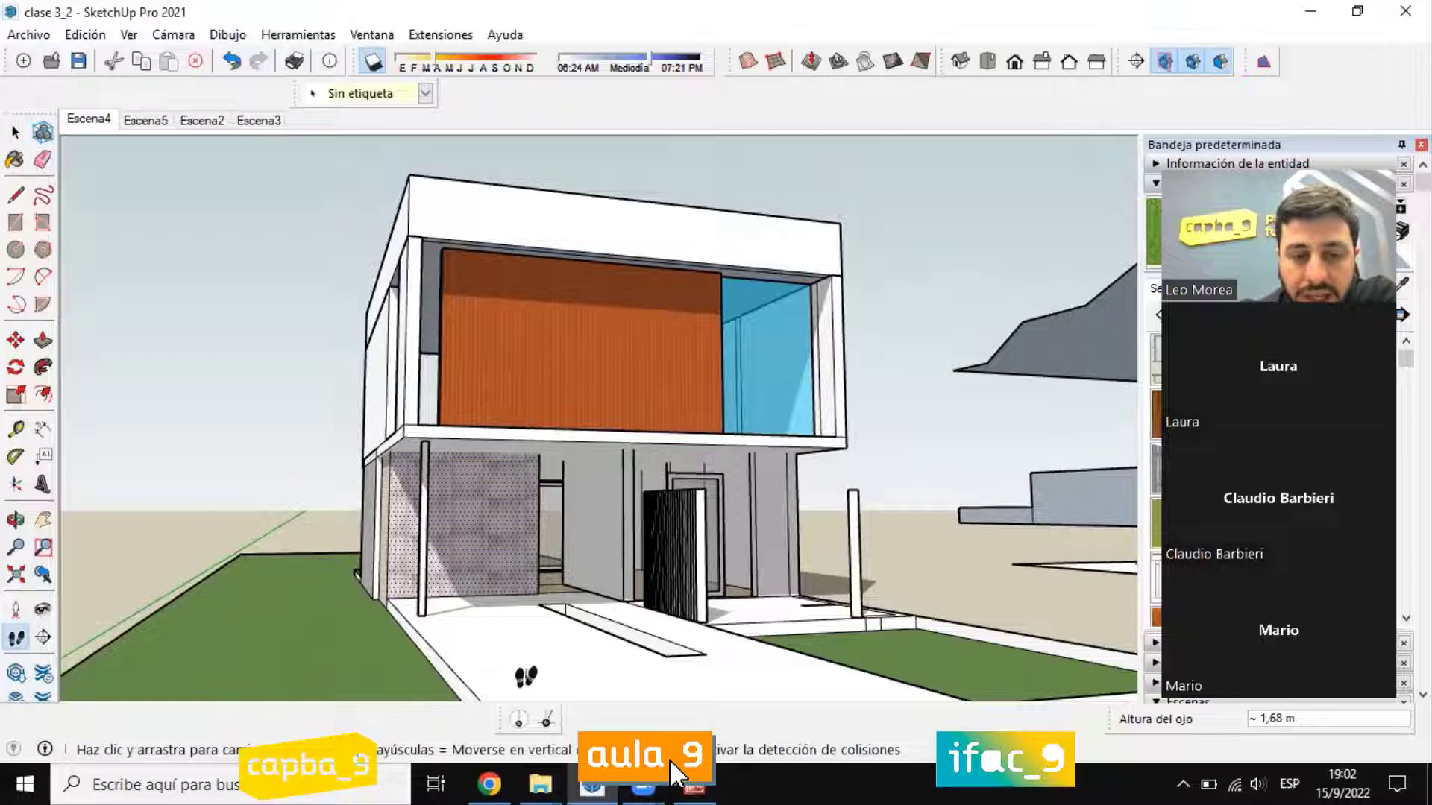
{"action": "left_click_drag", "start_coordinate": [524, 674], "coordinate": [79, 575]}
{"action": "mouse_move", "coordinate": [356, 538]}
{"action": "left_mouse_down"}
{"action": "mouse_move", "coordinate": [17, 552]}
{"action": "mouse_move", "coordinate": [492, 573]}
{"action": "mouse_move", "coordinate": [230, 550]}
{"action": "mouse_move", "coordinate": [356, 534]}
{"action": "left_mouse_up"}
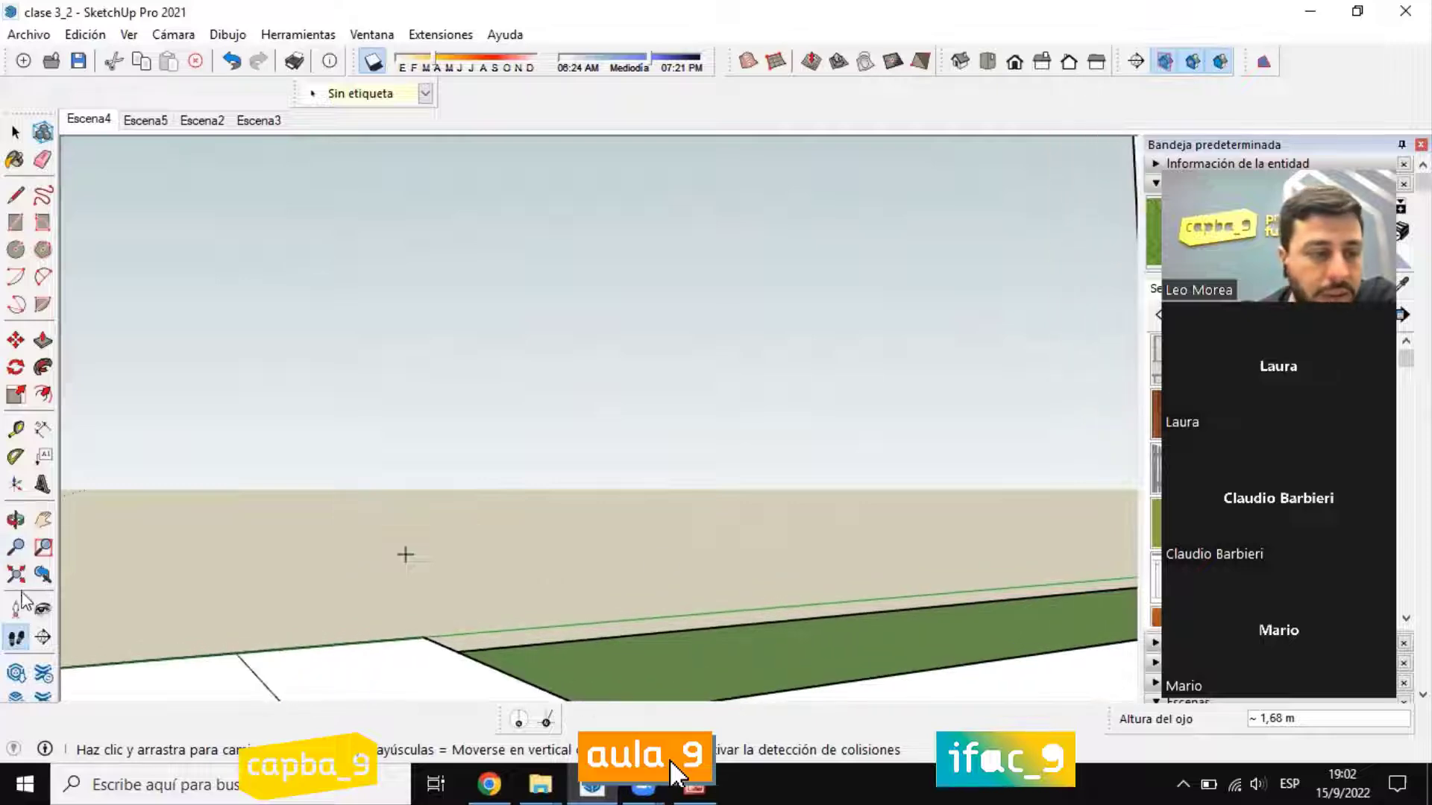
{"action": "left_click", "coordinate": [42, 610]}
{"action": "left_click_drag", "start_coordinate": [537, 447], "coordinate": [1262, 362]}
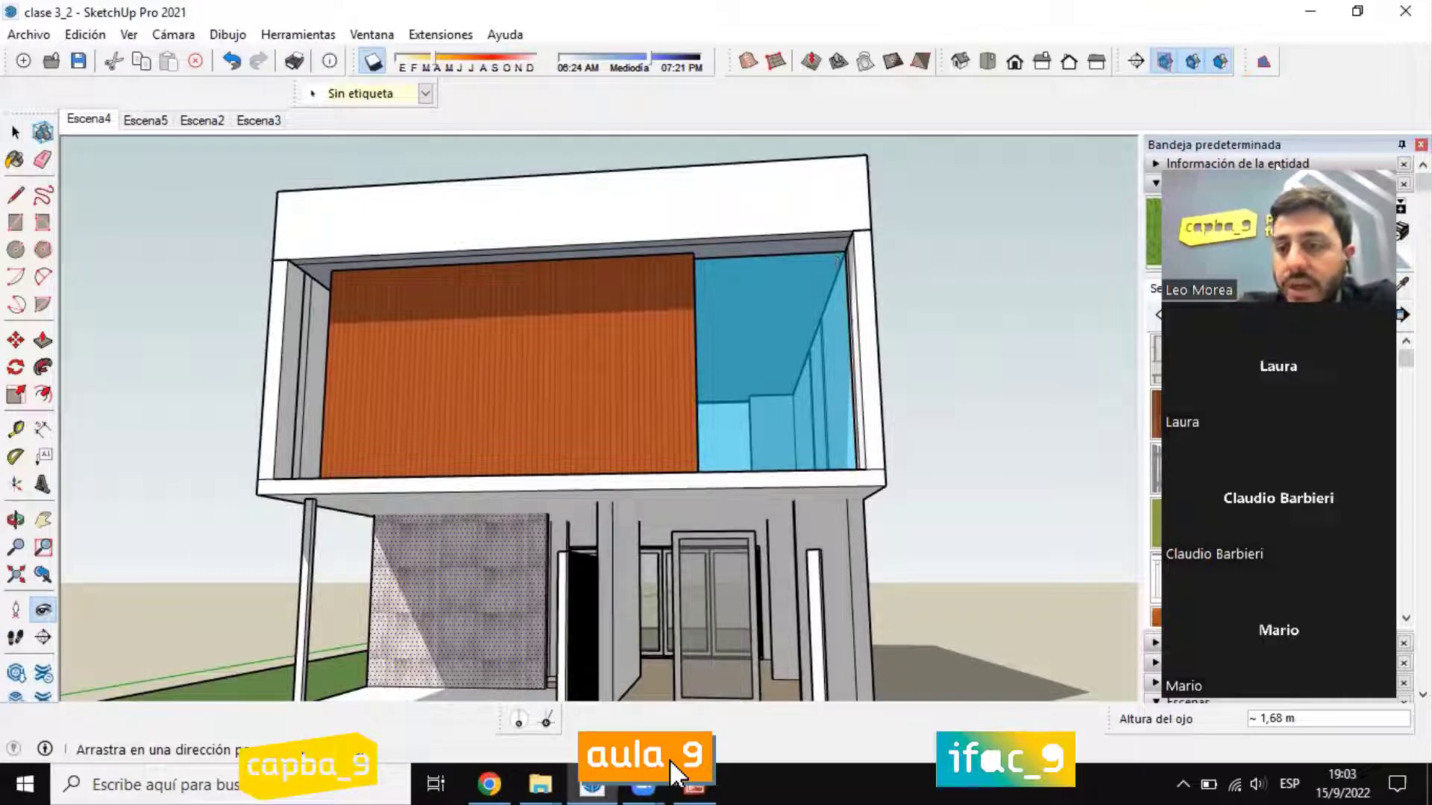
Step: Add a scene of the current front view, saving the style changes as a new style, and switch between Escena4 and Escena6 to compare them
{"action": "left_click", "coordinate": [1161, 183]}
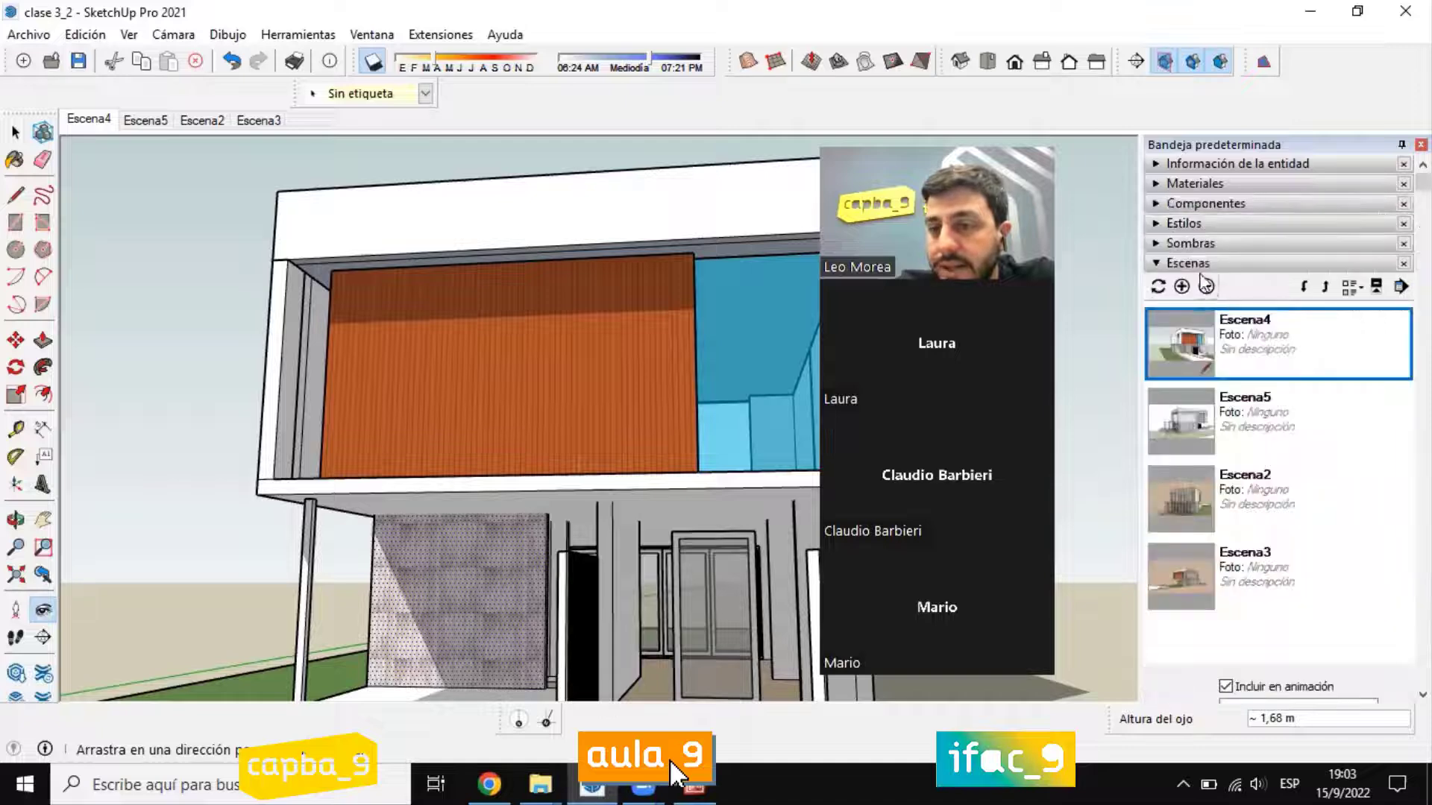
{"action": "left_click", "coordinate": [1199, 265]}
{"action": "left_click", "coordinate": [1186, 266]}
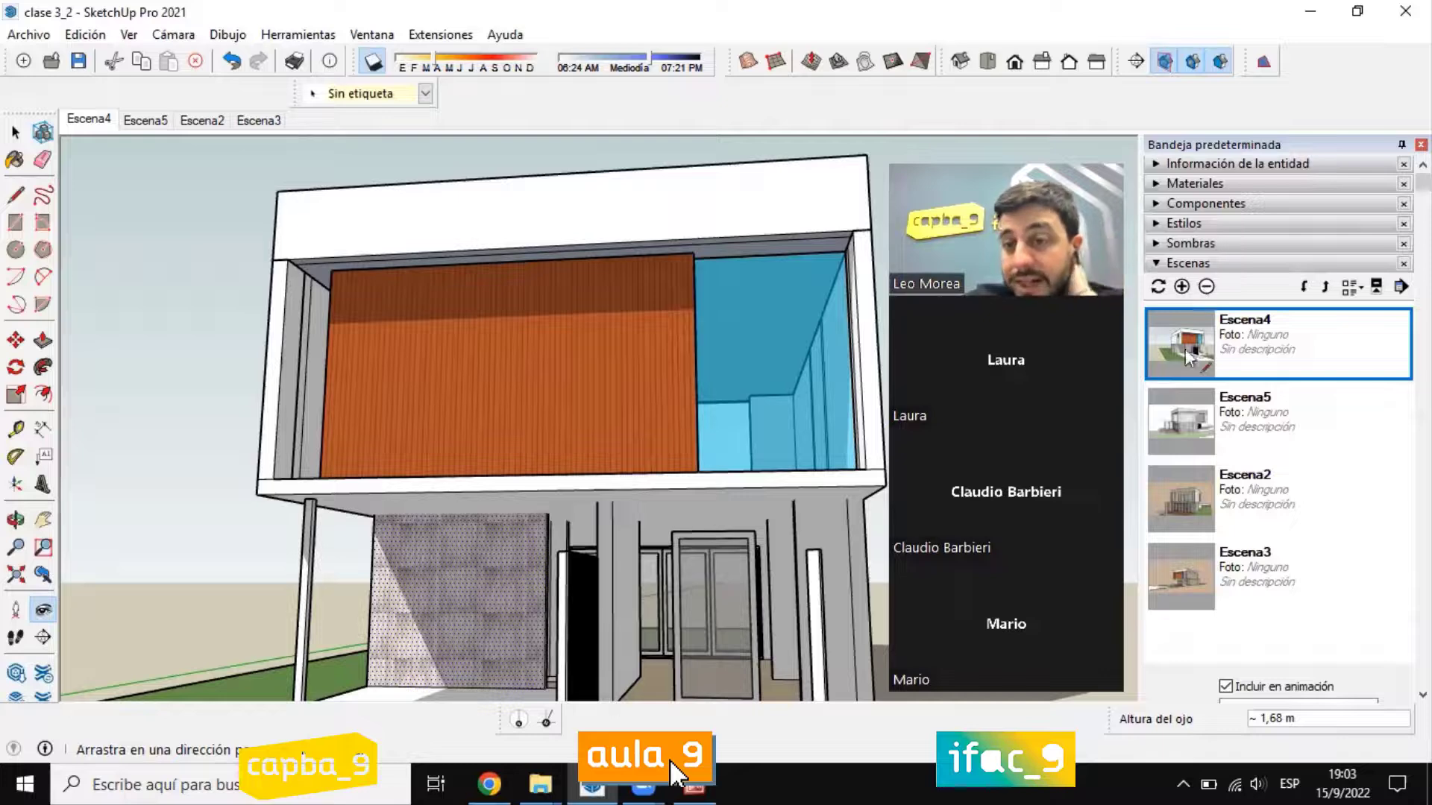
{"action": "left_click", "coordinate": [1182, 287]}
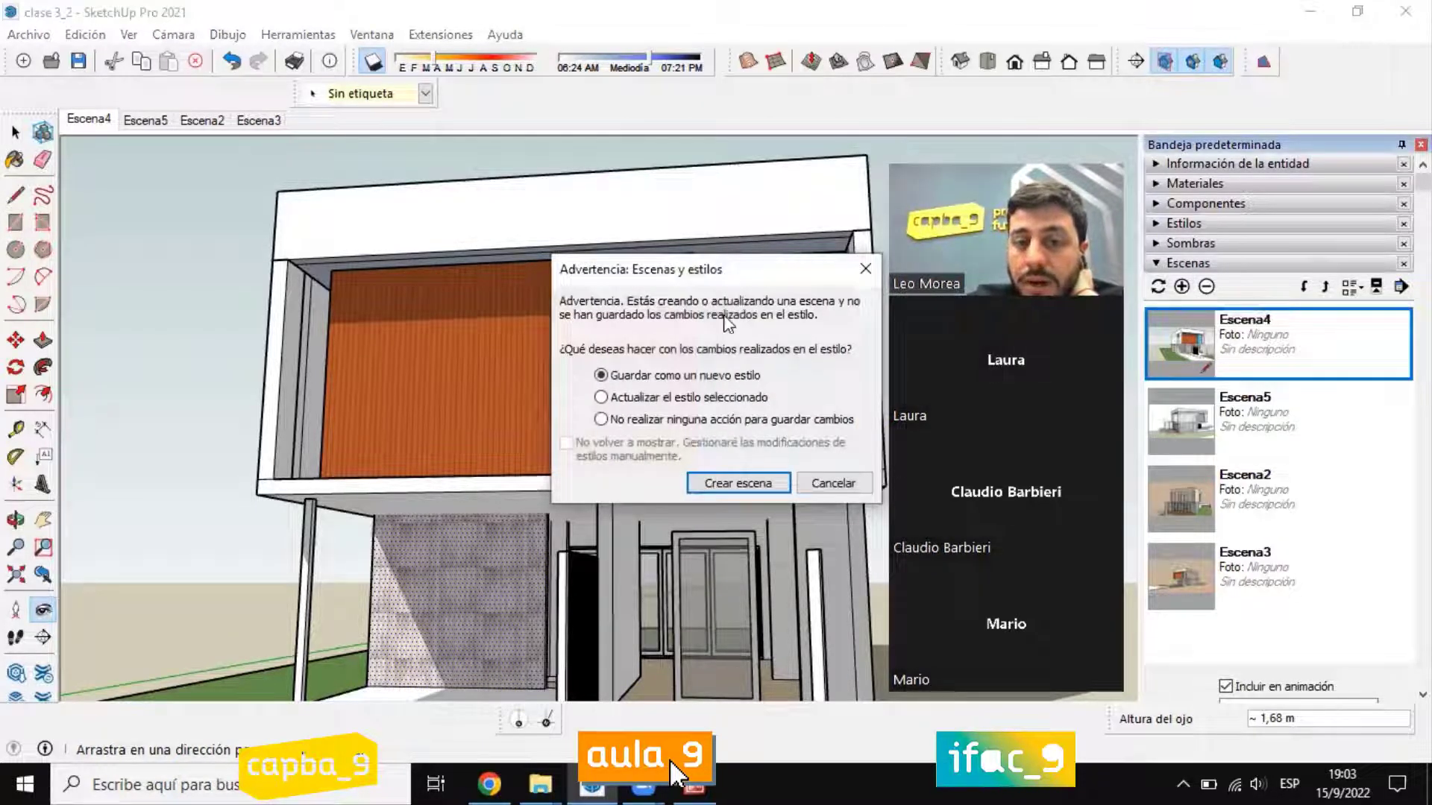
{"action": "left_click", "coordinate": [737, 483]}
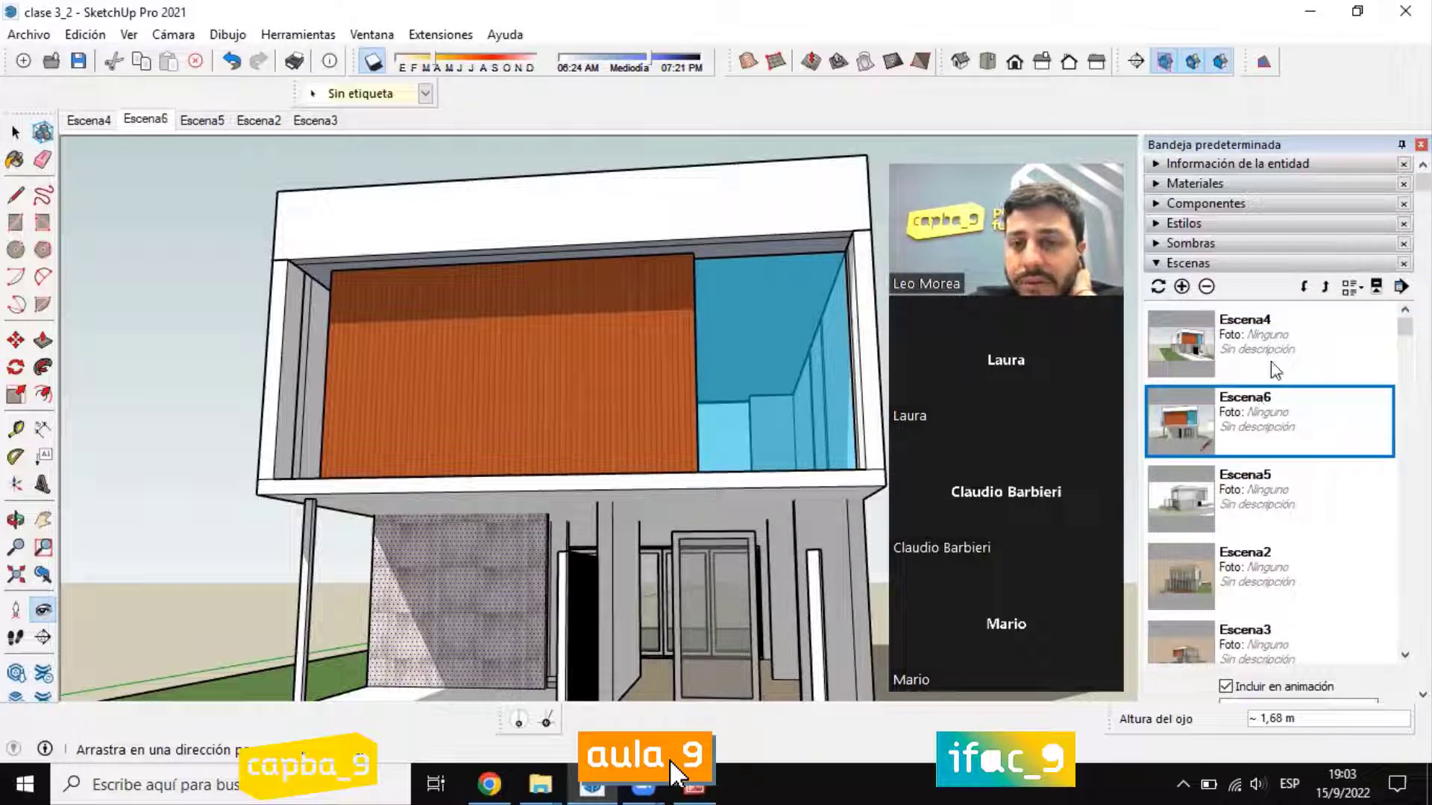
{"action": "left_click", "coordinate": [1272, 366]}
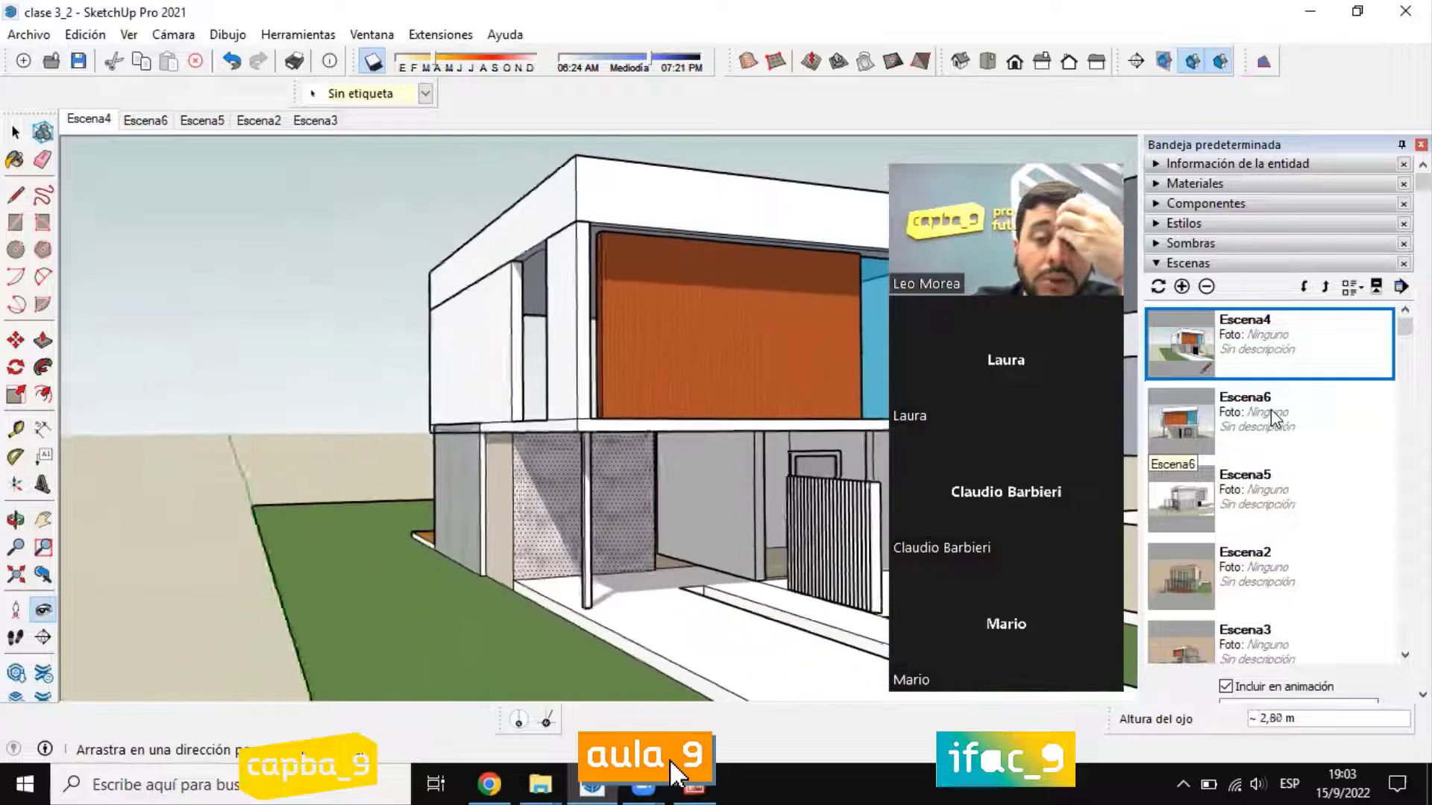
{"action": "left_click", "coordinate": [1271, 410]}
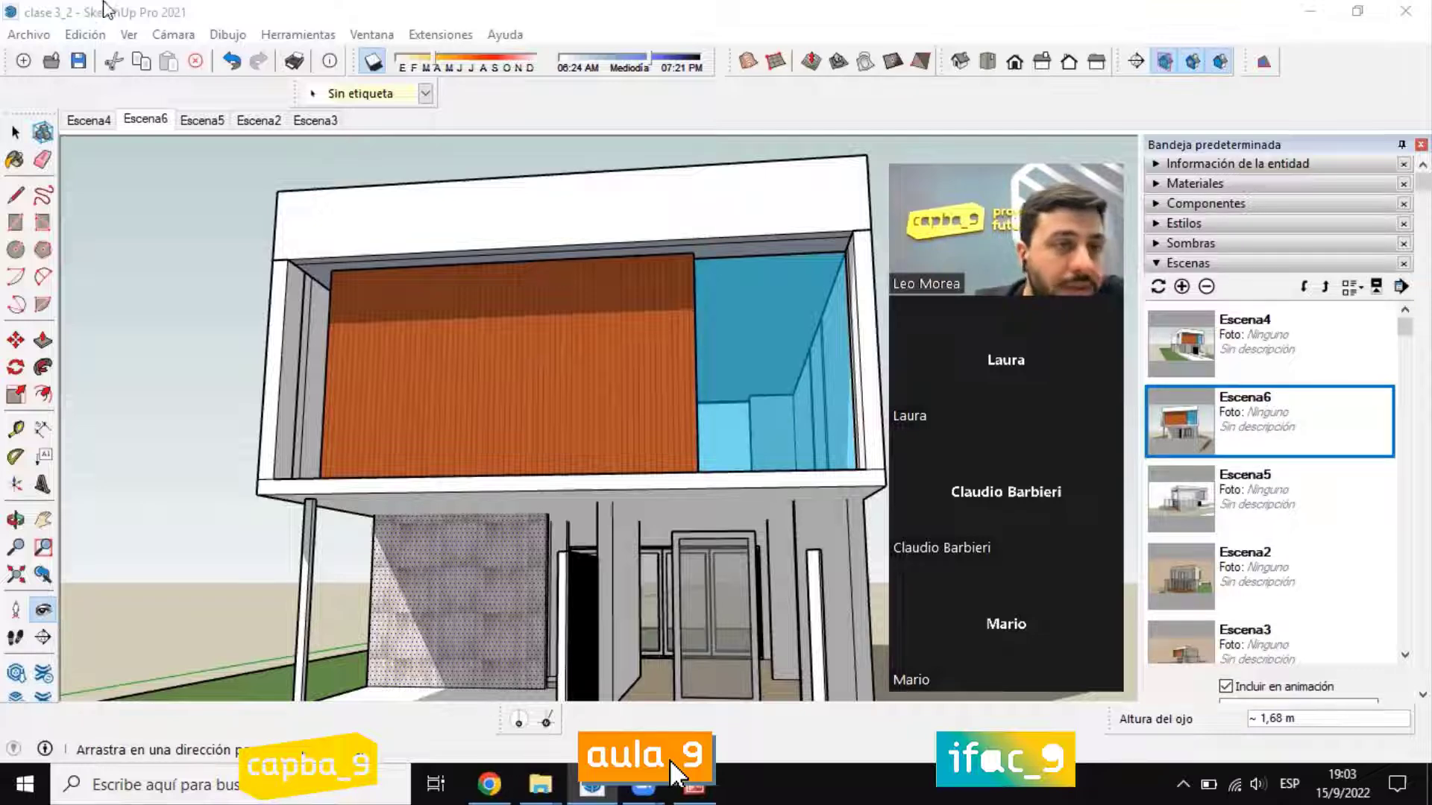
Step: Open the animation export with the MP4 H.264 file type and review its export options without exporting
{"action": "left_click", "coordinate": [38, 30]}
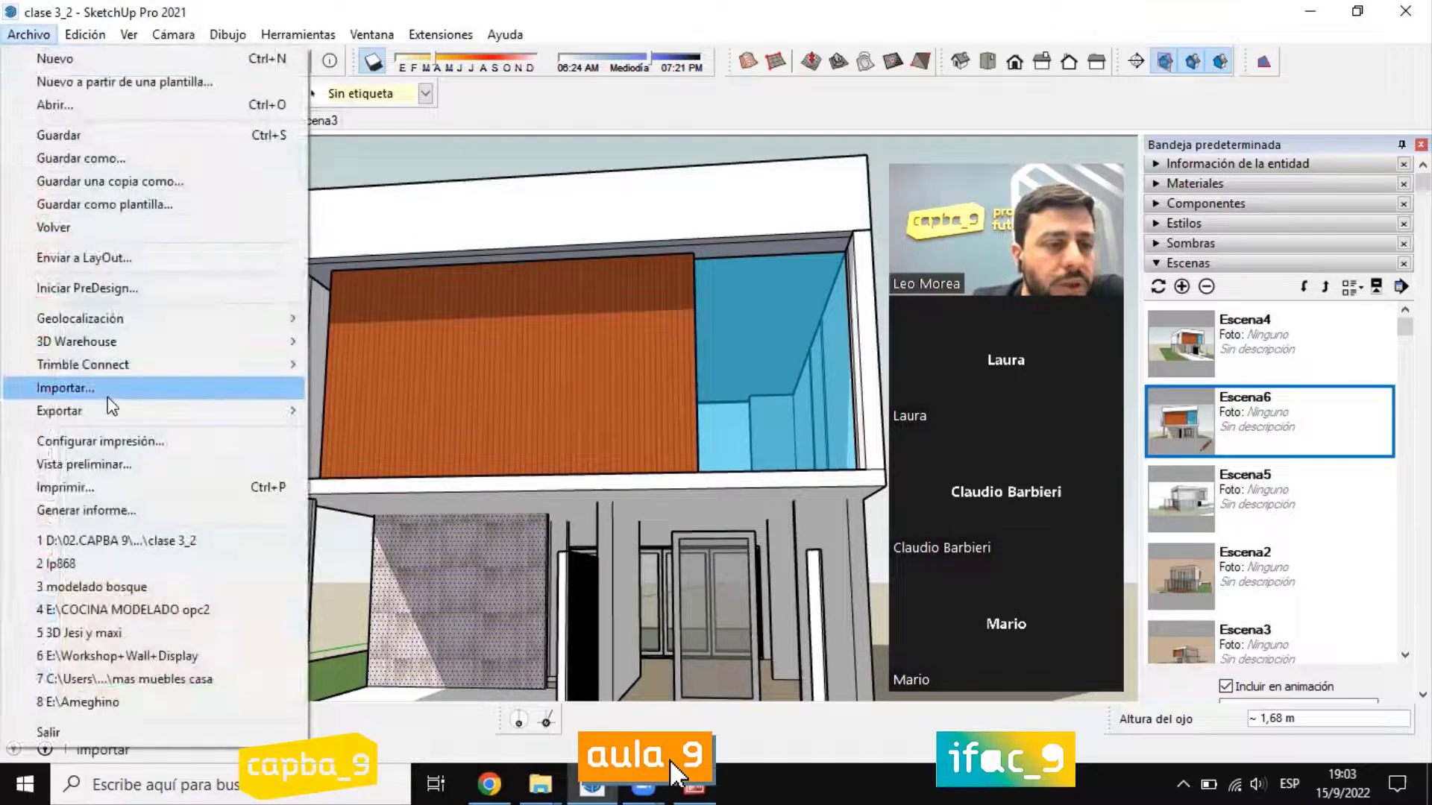
{"action": "mouse_move", "coordinate": [103, 415]}
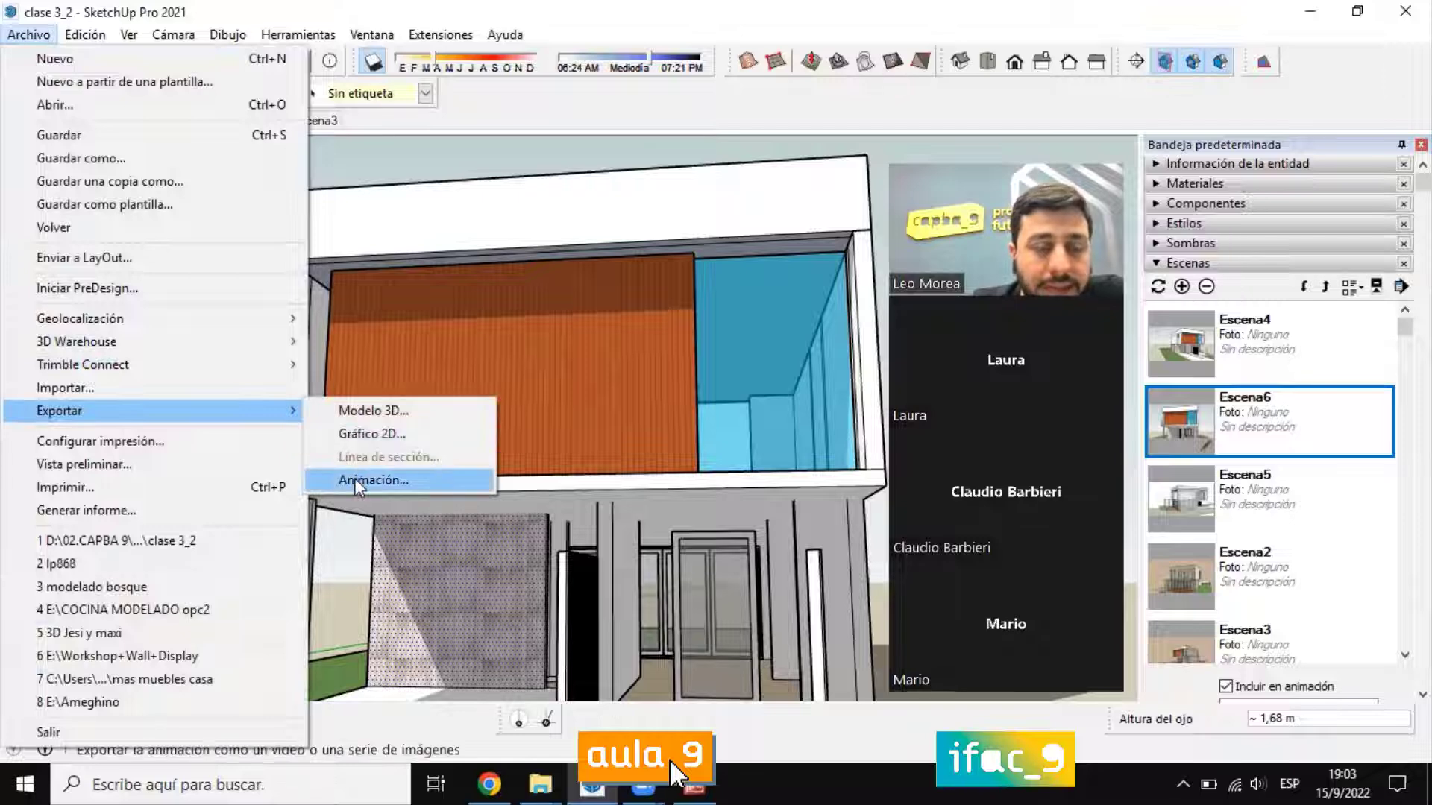
{"action": "left_click", "coordinate": [383, 481]}
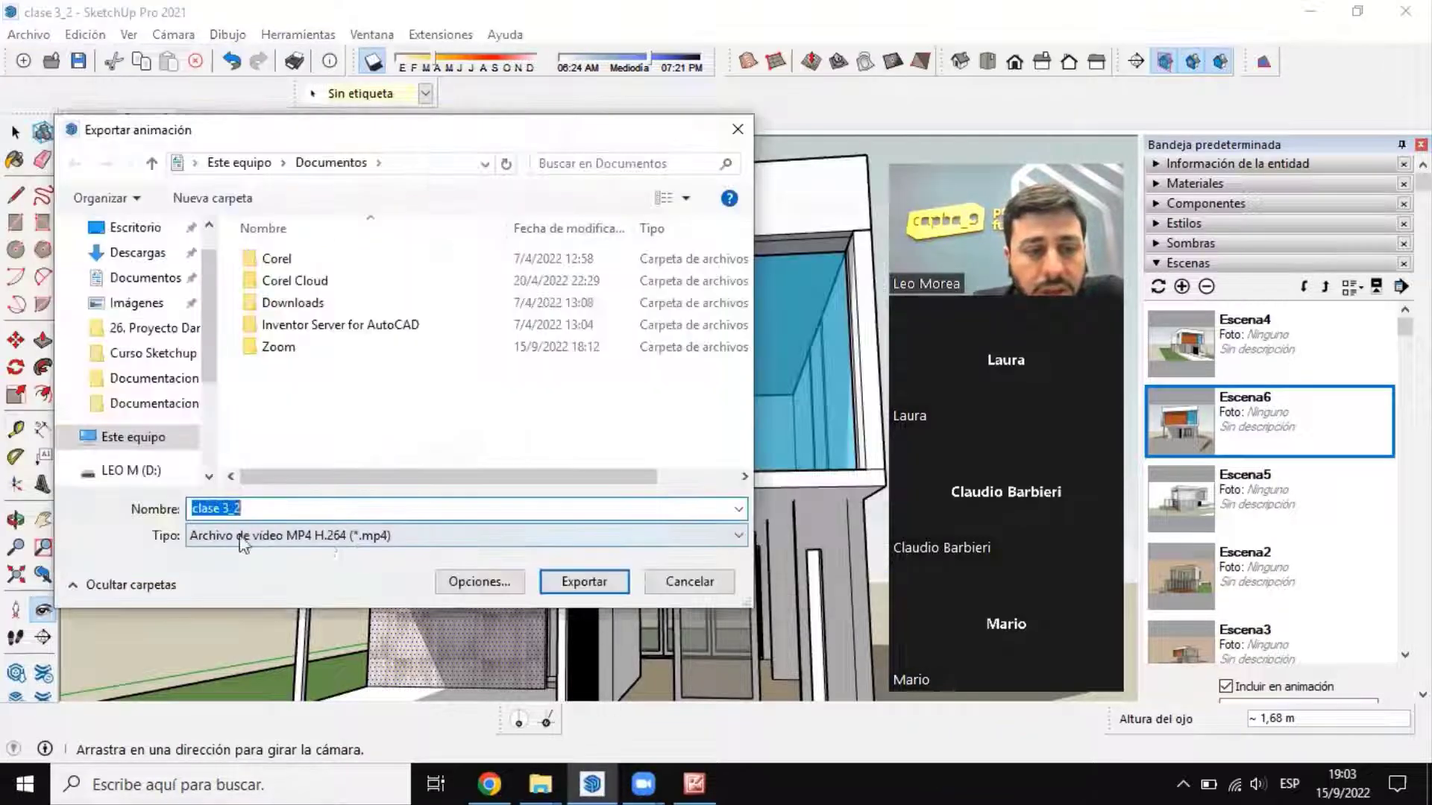
{"action": "left_click", "coordinate": [474, 583]}
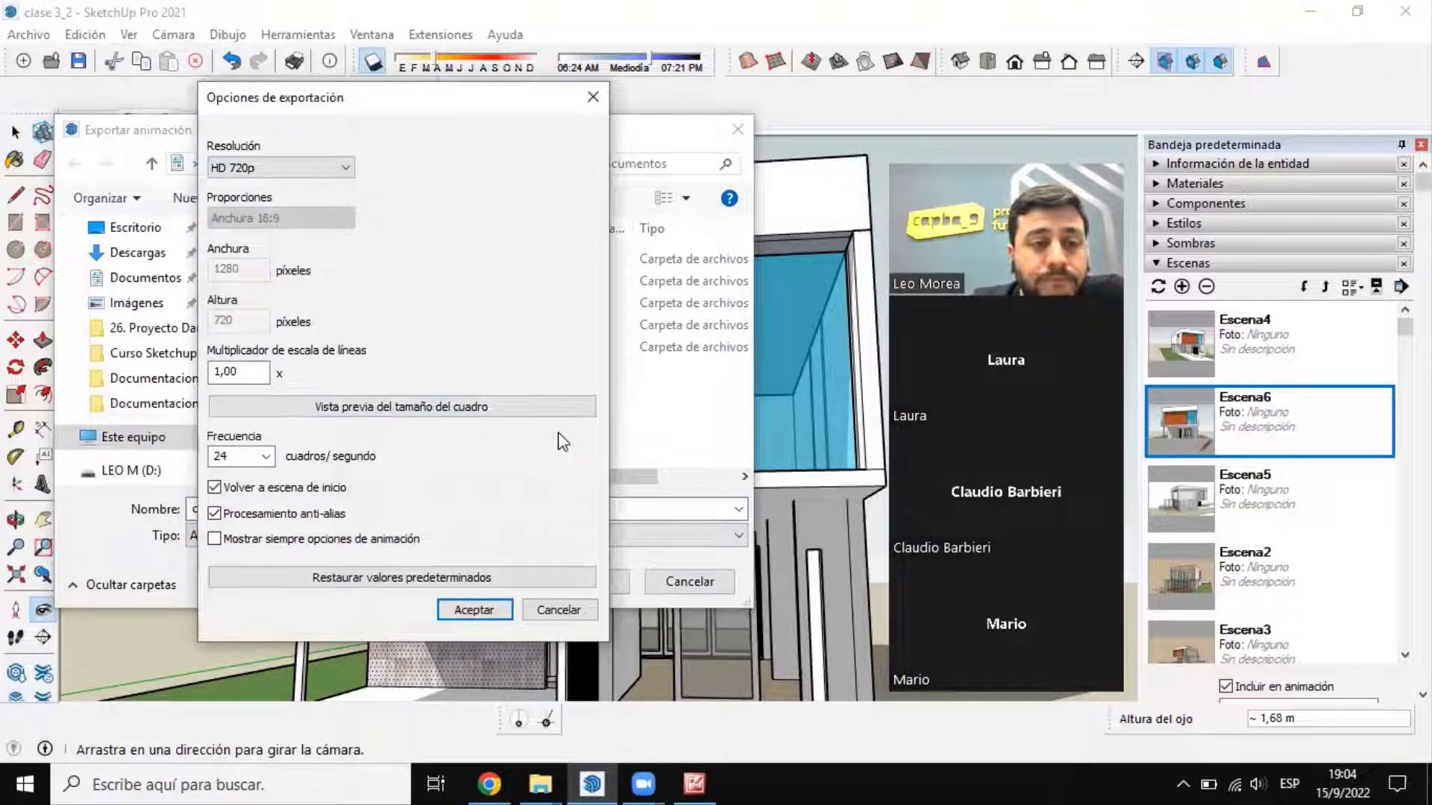
{"action": "left_click", "coordinate": [593, 96]}
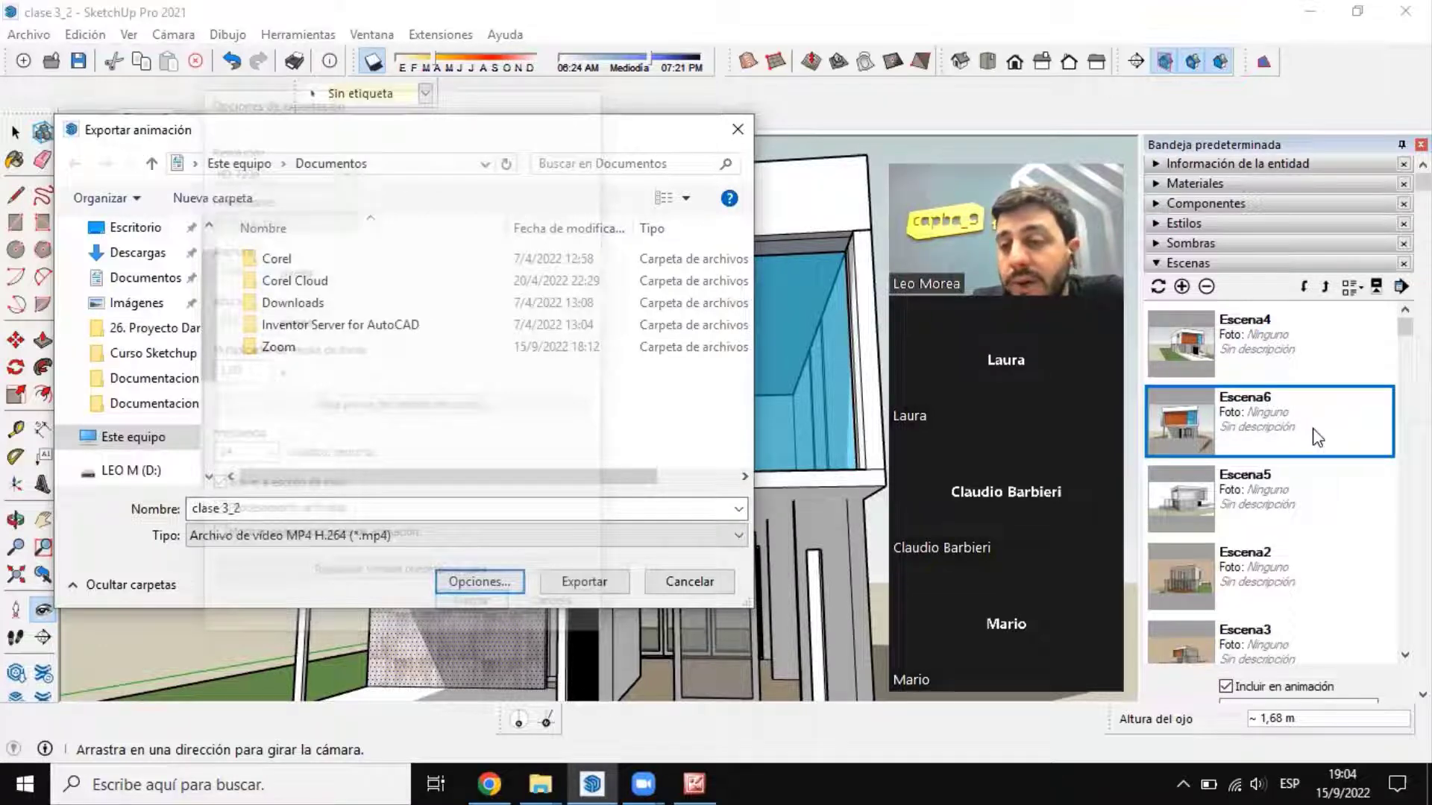
{"action": "key", "text": "Escape"}
Step: Place the camera in front of the driveway with Situar cámara, at an eye height of about 1.46 m
{"action": "left_click", "coordinate": [1204, 361]}
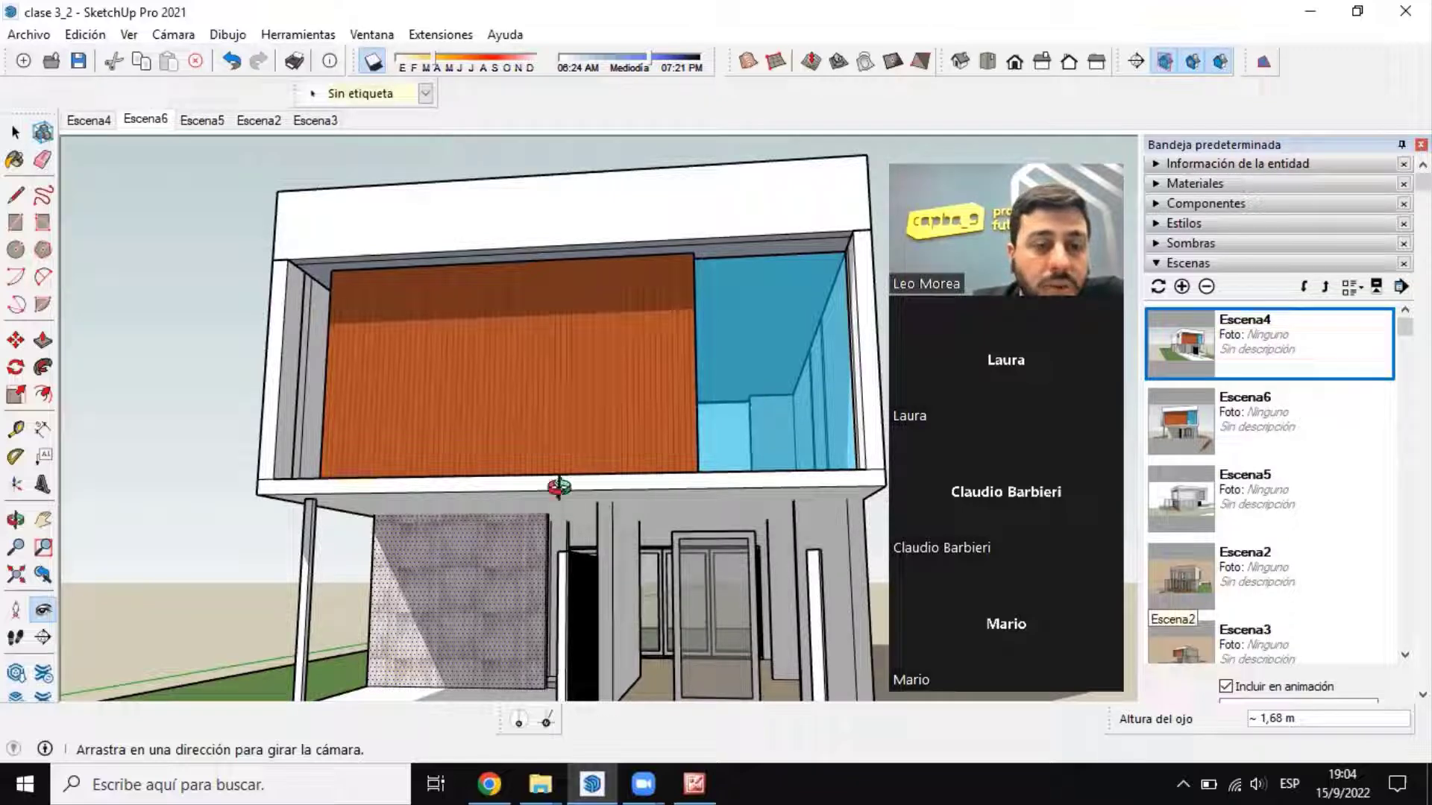
{"action": "scroll", "coordinate": [559, 488], "scroll_direction": "down", "scroll_amount": 5}
{"action": "left_click", "coordinate": [17, 610]}
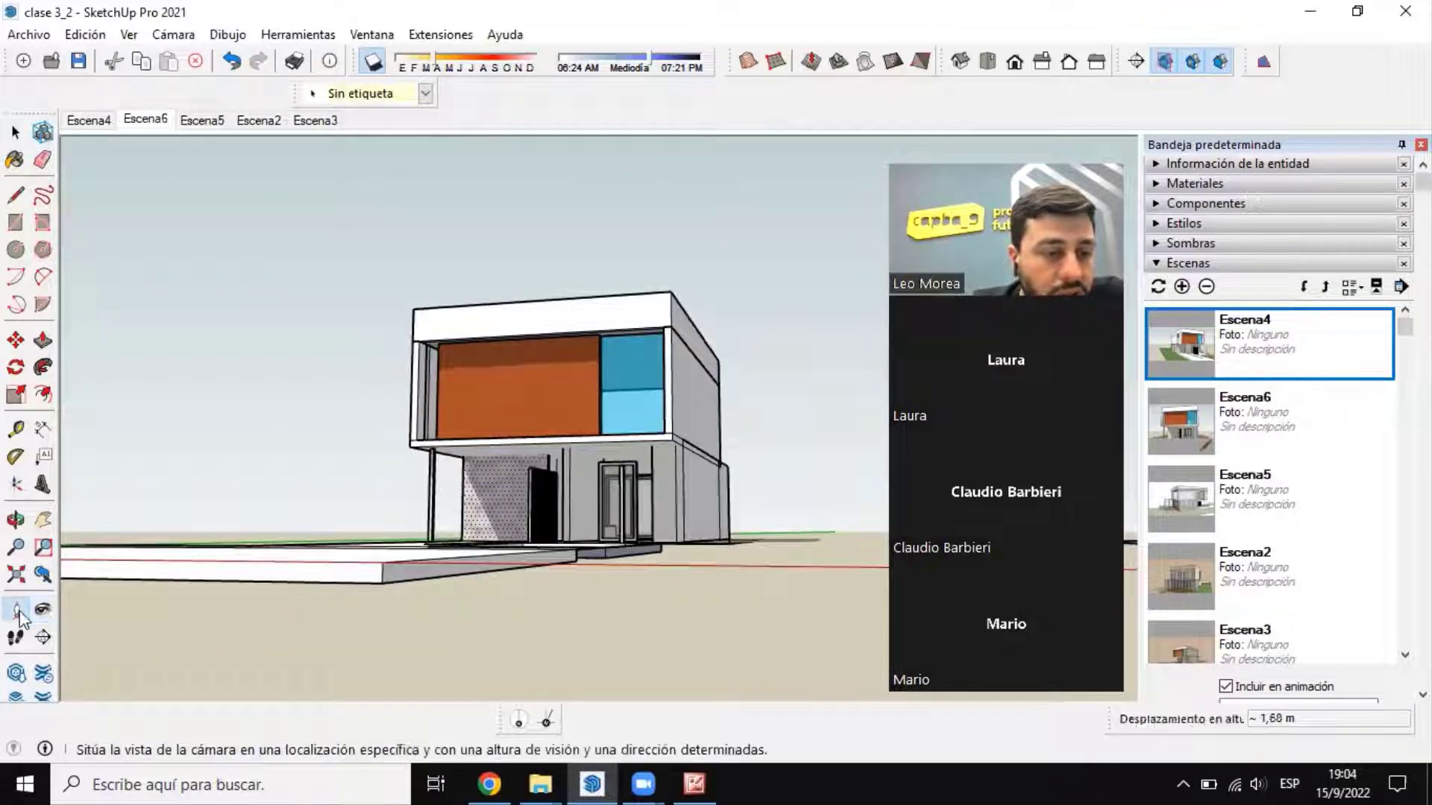
{"action": "middle_click_drag", "start_coordinate": [315, 560], "coordinate": [333, 608]}
{"action": "left_click", "coordinate": [335, 611]}
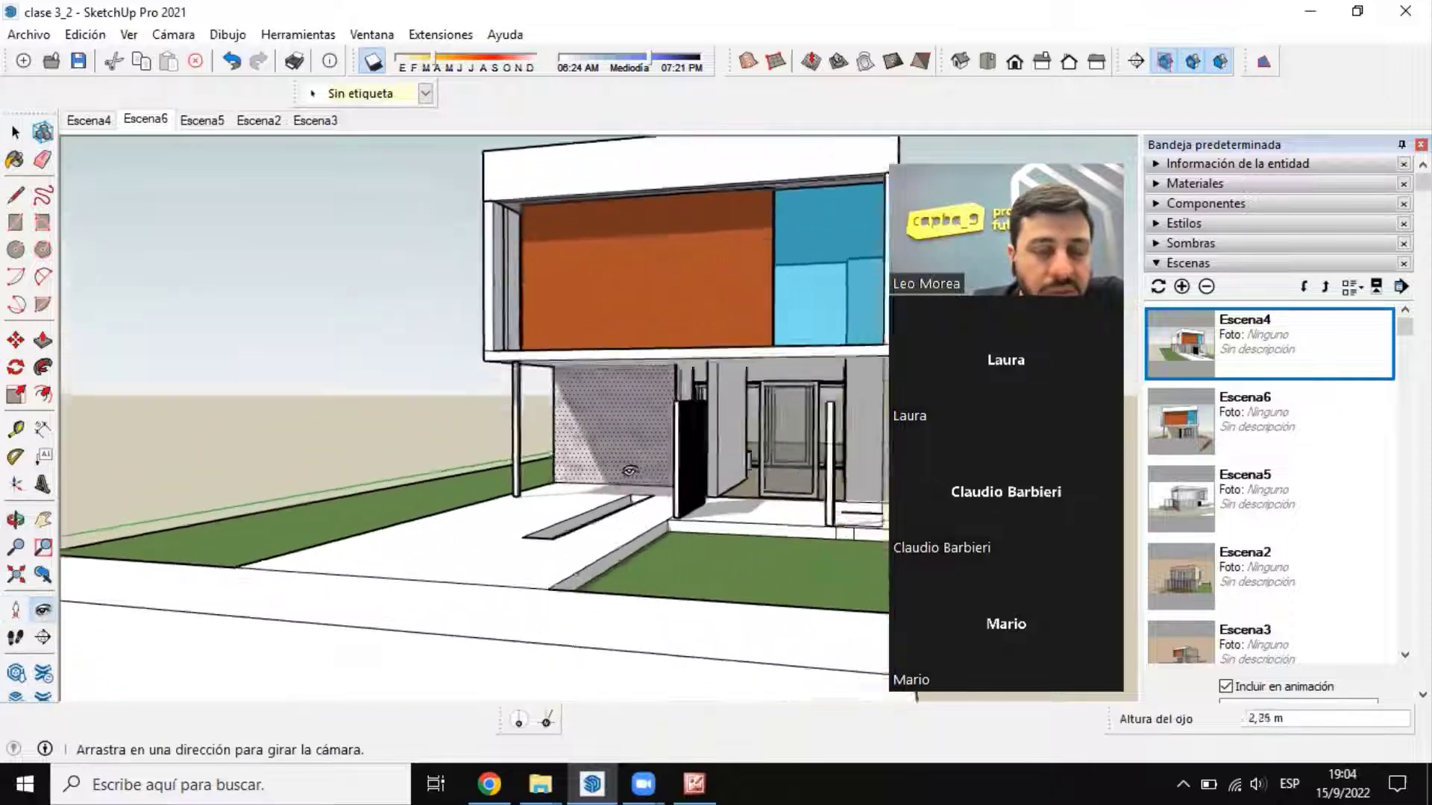
{"action": "right_click", "coordinate": [663, 439]}
{"action": "left_click", "coordinate": [531, 328]}
{"action": "middle_click_drag", "start_coordinate": [531, 328], "coordinate": [604, 356]}
Step: Turn the camera with Girar to frame the full front facade and save the view as a new scene
{"action": "left_click", "coordinate": [43, 610]}
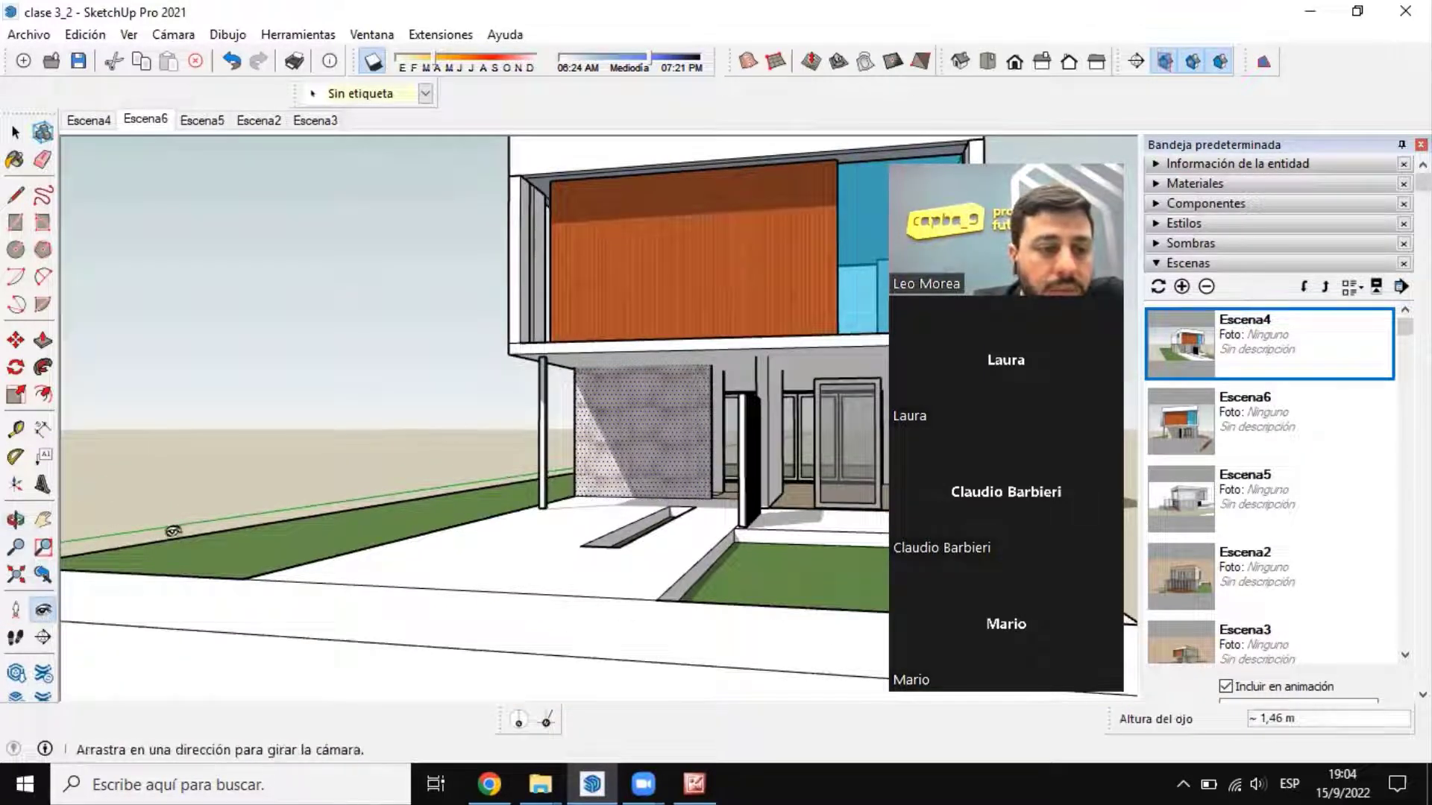
{"action": "left_click_drag", "start_coordinate": [624, 392], "coordinate": [836, 344]}
{"action": "left_click", "coordinate": [1182, 287]}
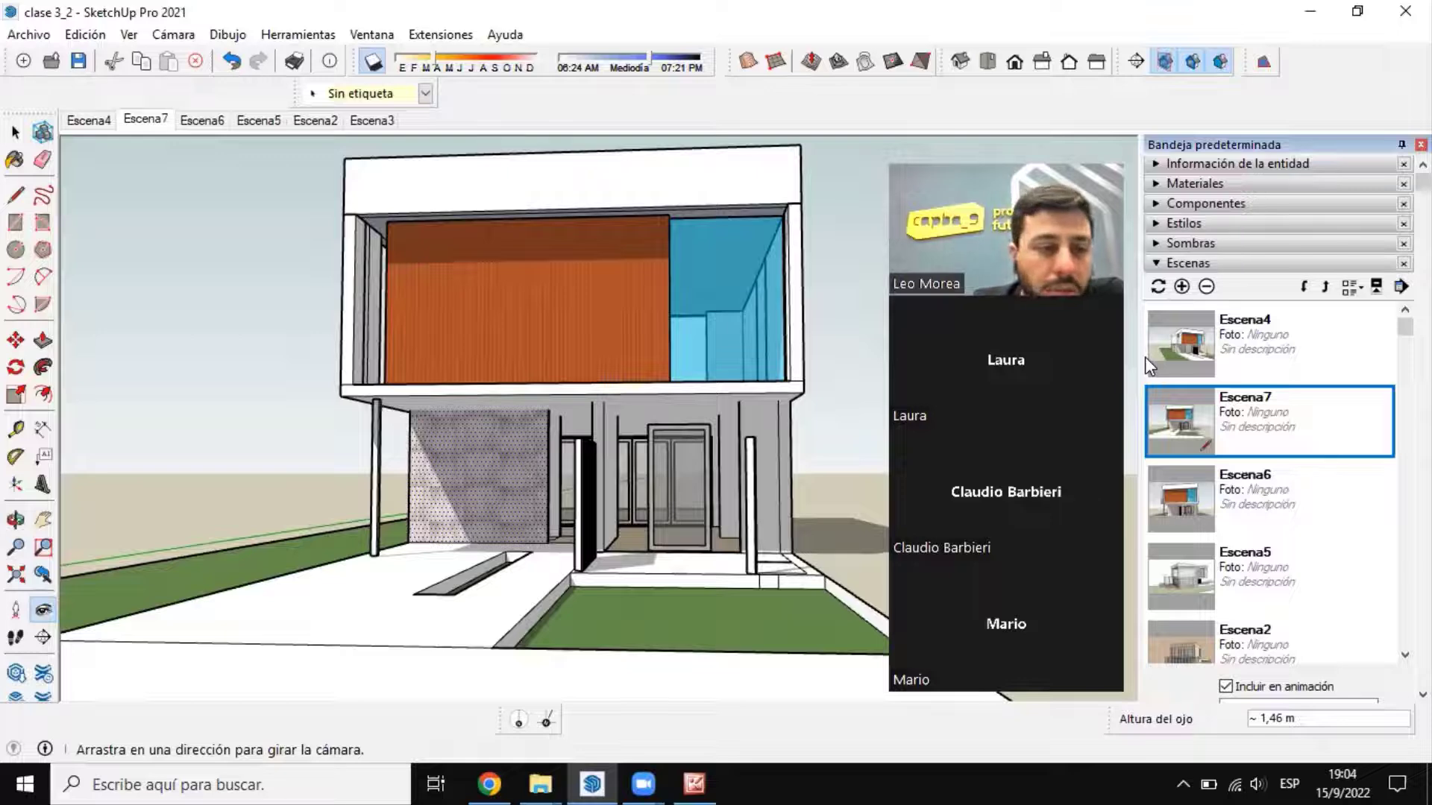
Step: Walk closer to the house with Caminar, turn with Girar to frame the entrance and slatted screen, and save it as a new scene
{"action": "left_click", "coordinate": [15, 638]}
{"action": "left_click_drag", "start_coordinate": [297, 542], "coordinate": [530, 552]}
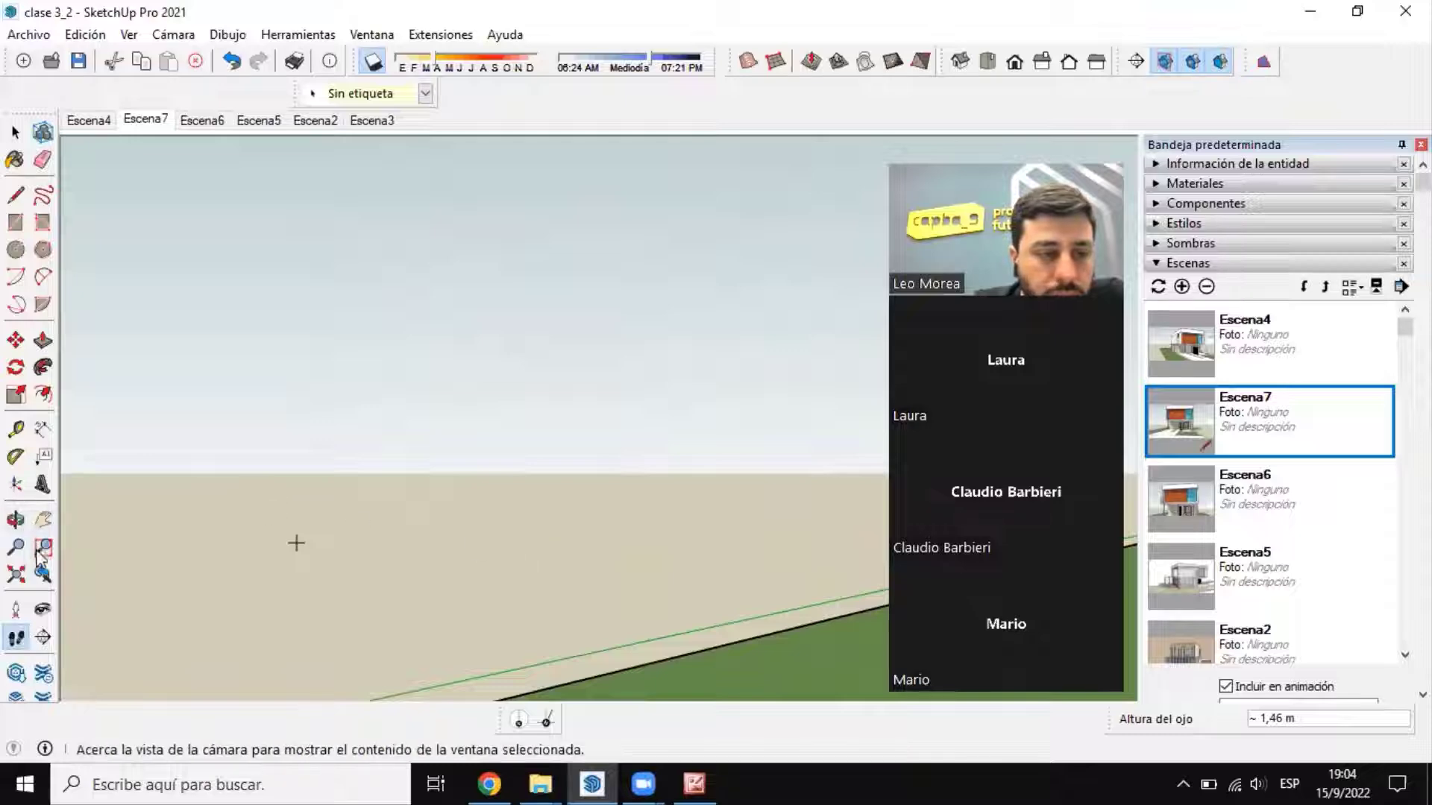
{"action": "left_click", "coordinate": [42, 610]}
{"action": "left_click_drag", "start_coordinate": [579, 462], "coordinate": [1336, 477]}
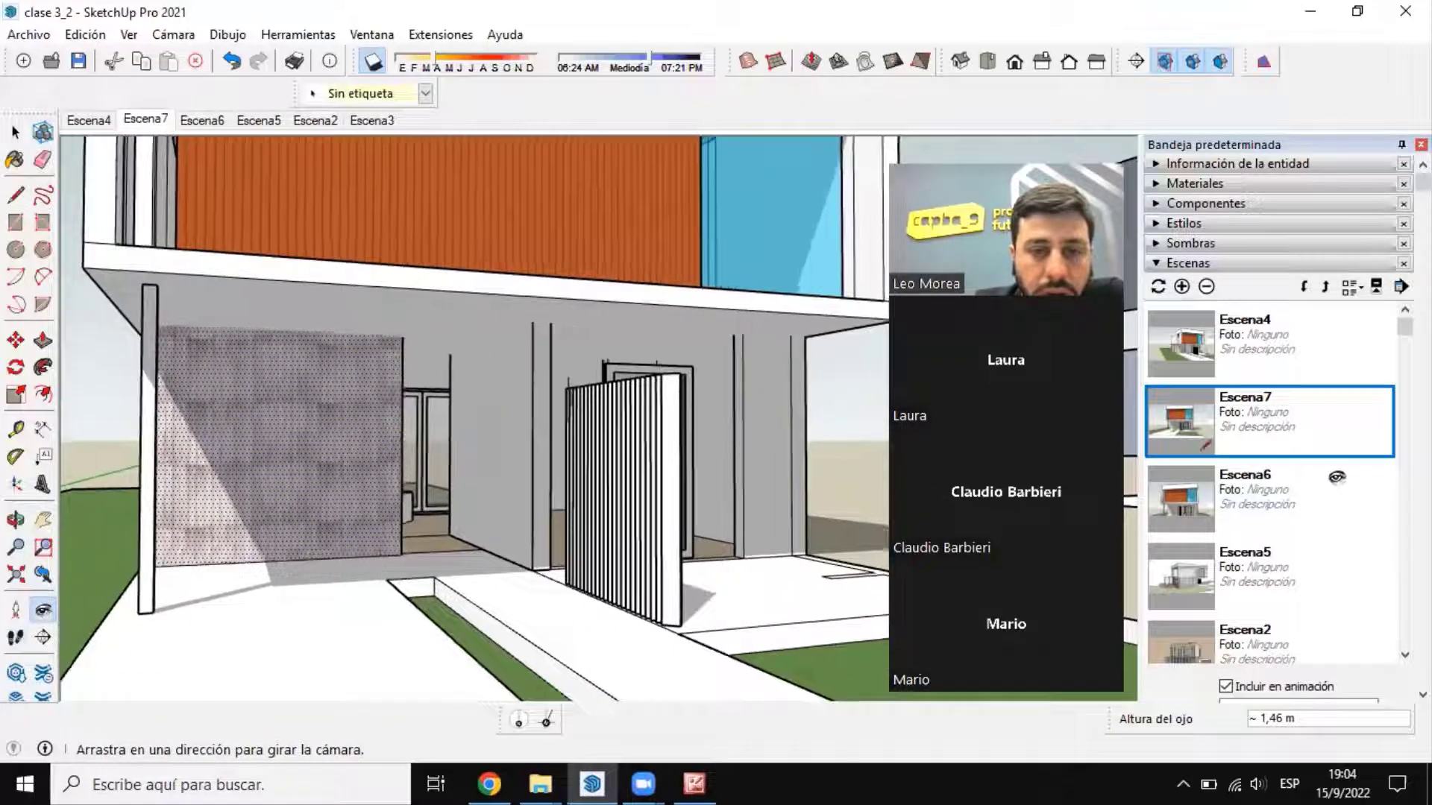
{"action": "left_click", "coordinate": [1181, 286]}
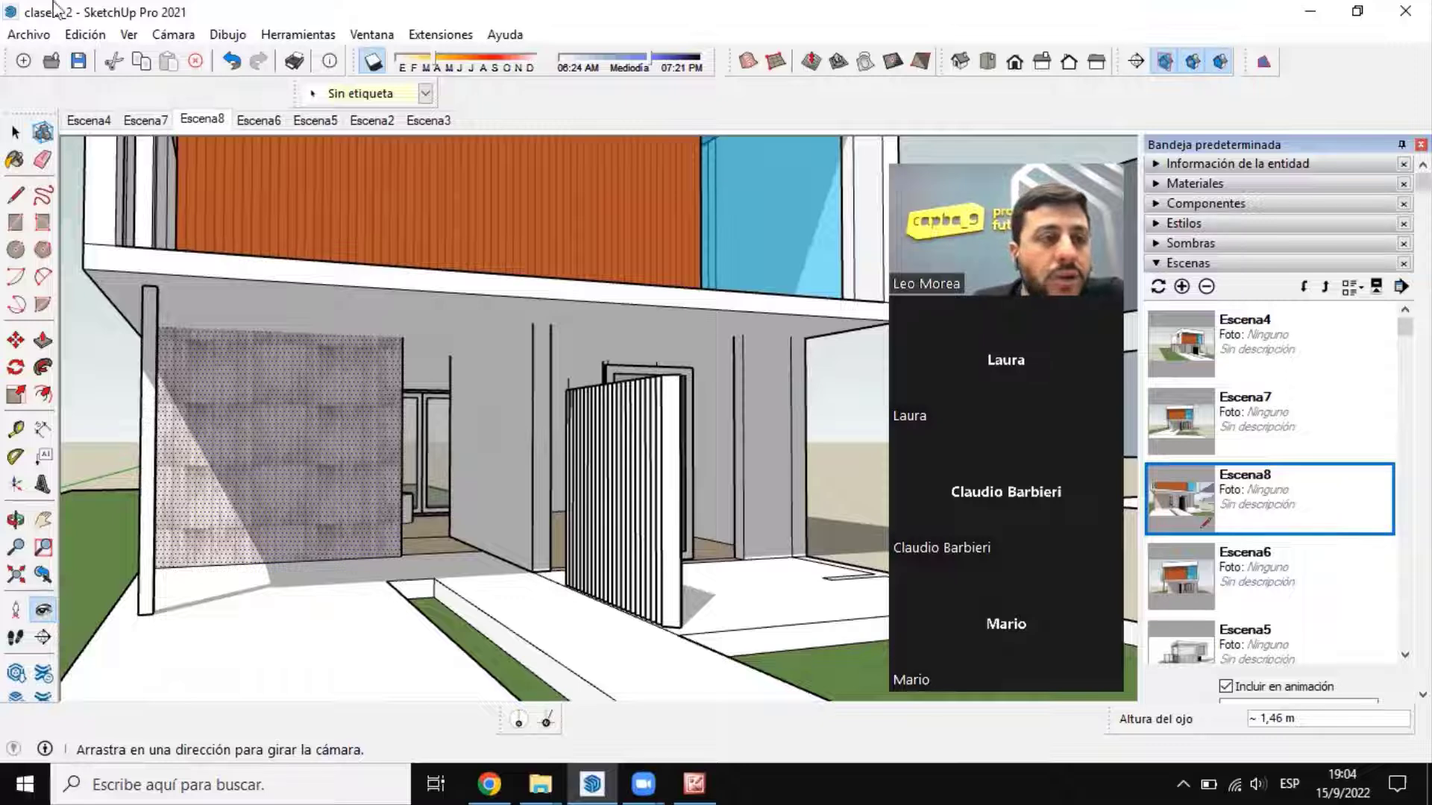
Step: Open the dialog for exporting the scenes as an MP4 animation and close it without exporting
{"action": "left_click", "coordinate": [28, 34]}
{"action": "mouse_move", "coordinate": [150, 411]}
{"action": "left_click", "coordinate": [403, 480]}
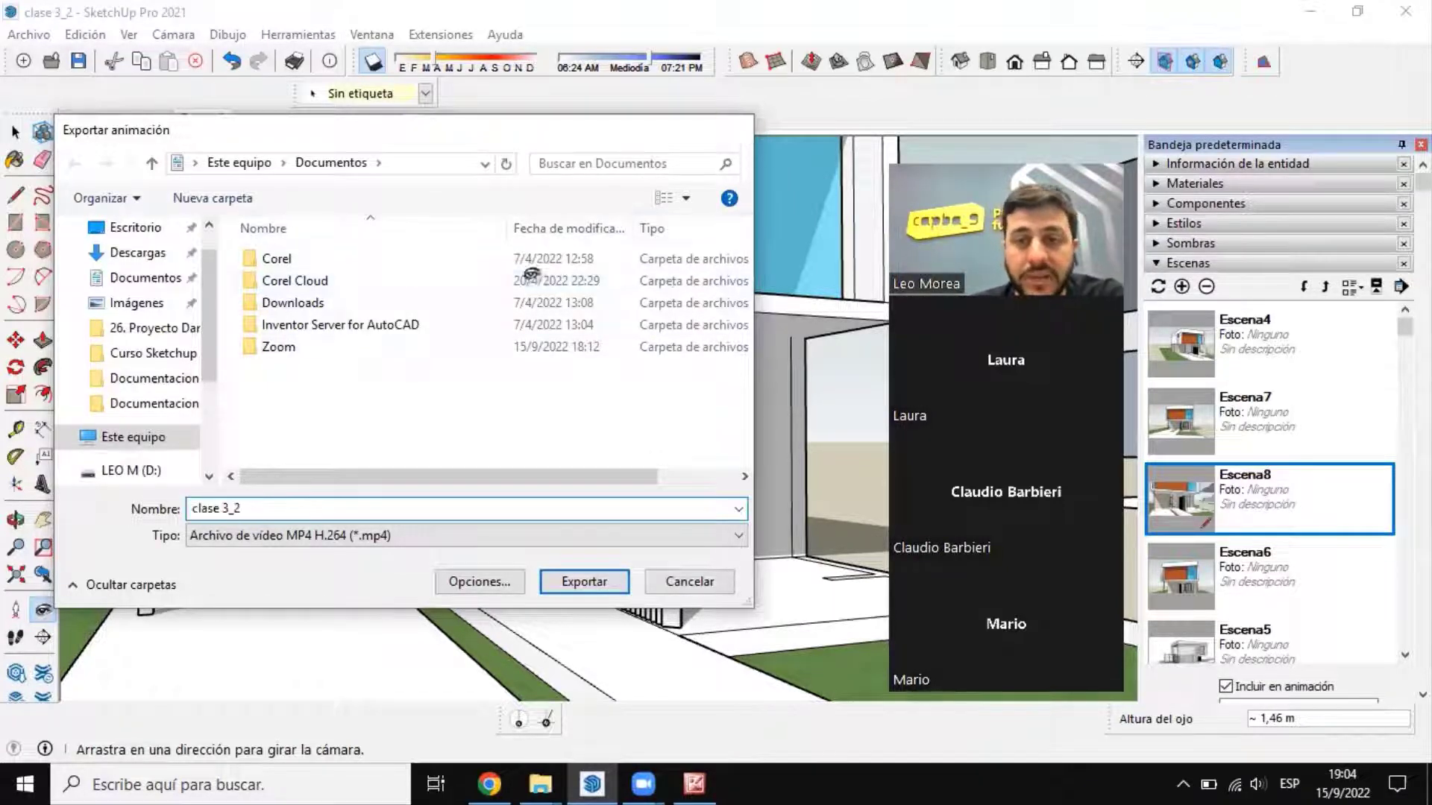
{"action": "left_click", "coordinate": [738, 129]}
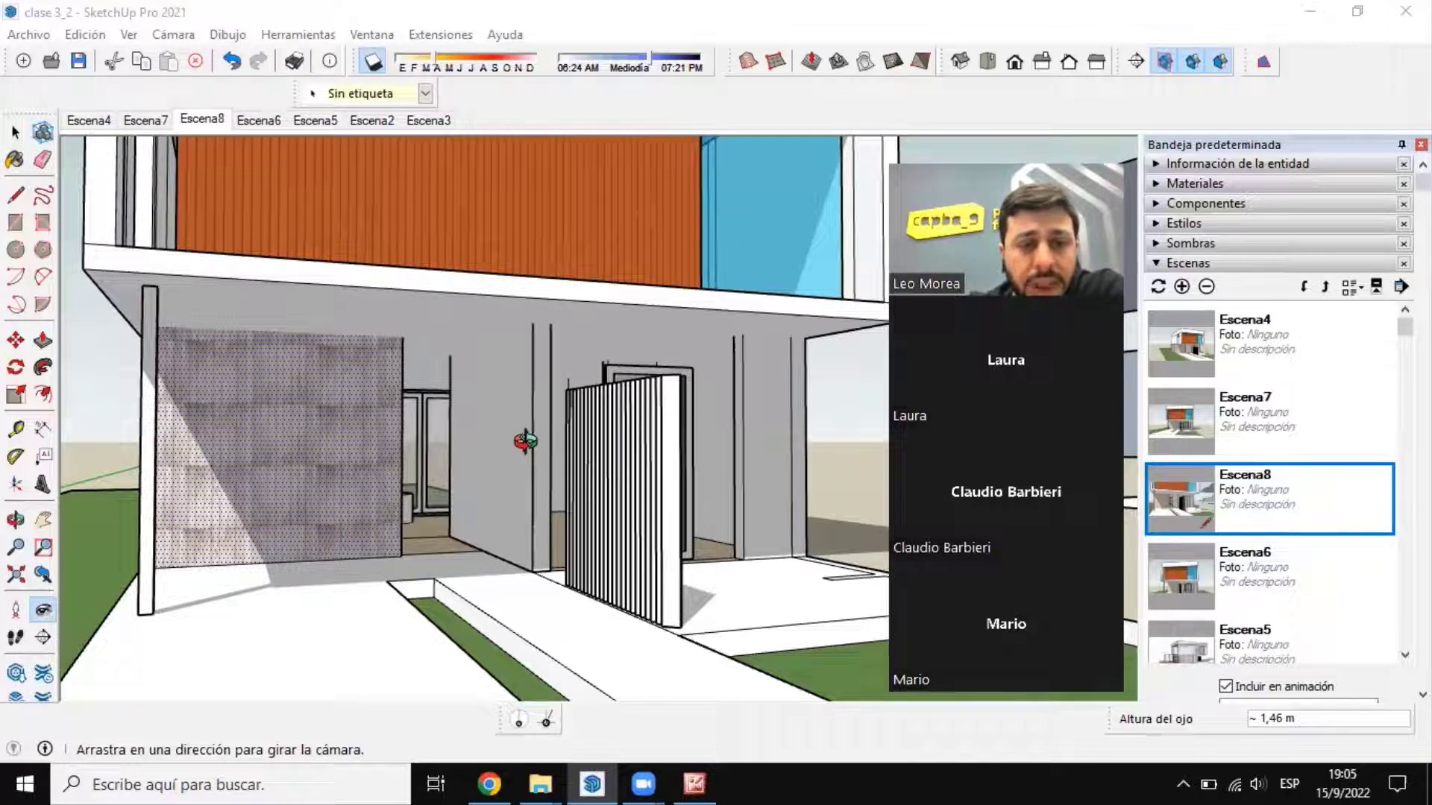
{"action": "middle_click_drag", "start_coordinate": [526, 442], "coordinate": [502, 361]}
{"action": "scroll", "coordinate": [500, 359], "scroll_direction": "down", "scroll_amount": 5}
{"action": "left_click", "coordinate": [15, 133]}
{"action": "left_click", "coordinate": [804, 442]}
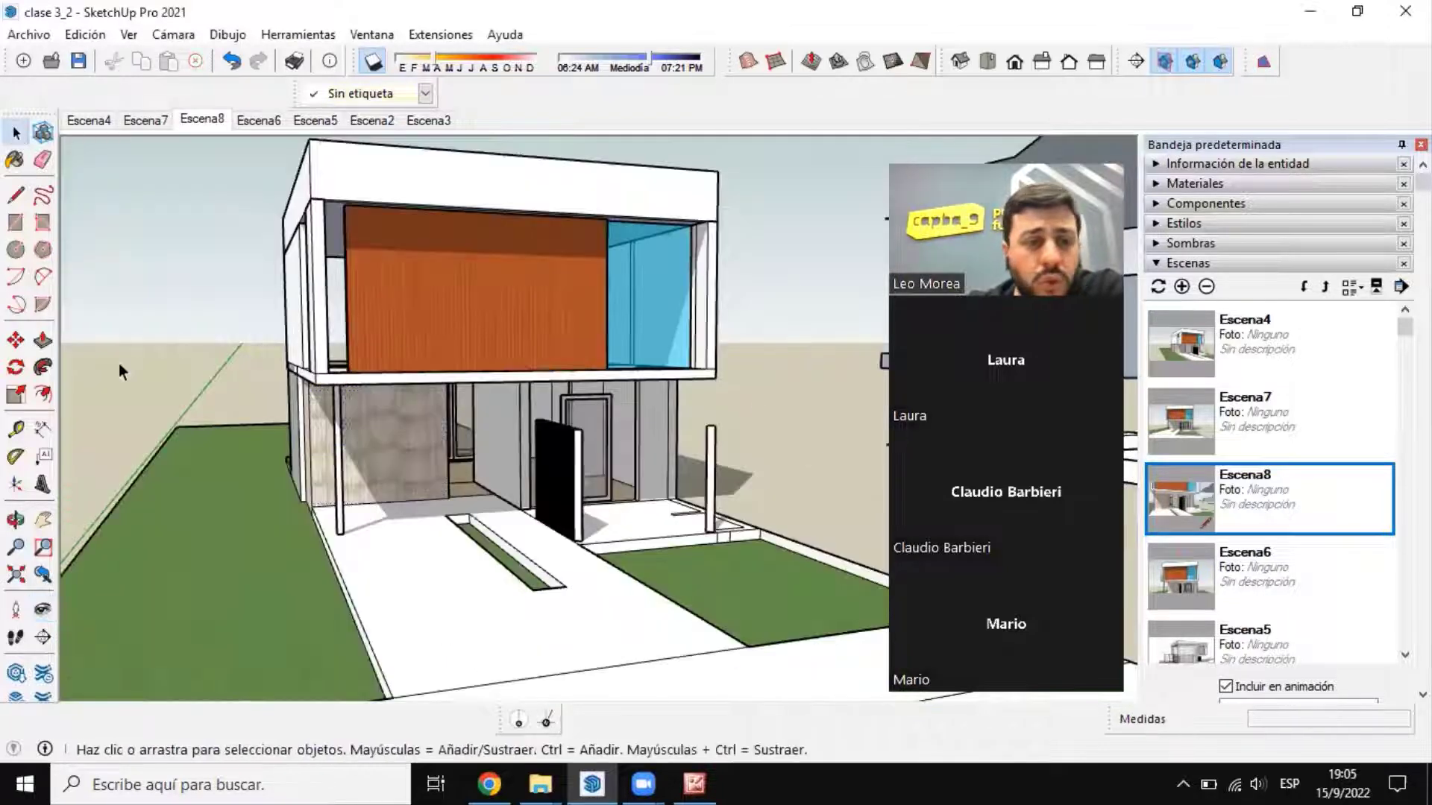
{"action": "left_click", "coordinate": [15, 224]}
{"action": "scroll", "coordinate": [682, 518], "scroll_direction": "down", "scroll_amount": 5}
{"action": "middle_click_drag", "start_coordinate": [579, 432], "coordinate": [492, 434]}
{"action": "left_click", "coordinate": [487, 429]}
{"action": "scroll", "coordinate": [531, 394], "scroll_direction": "down", "scroll_amount": 3}
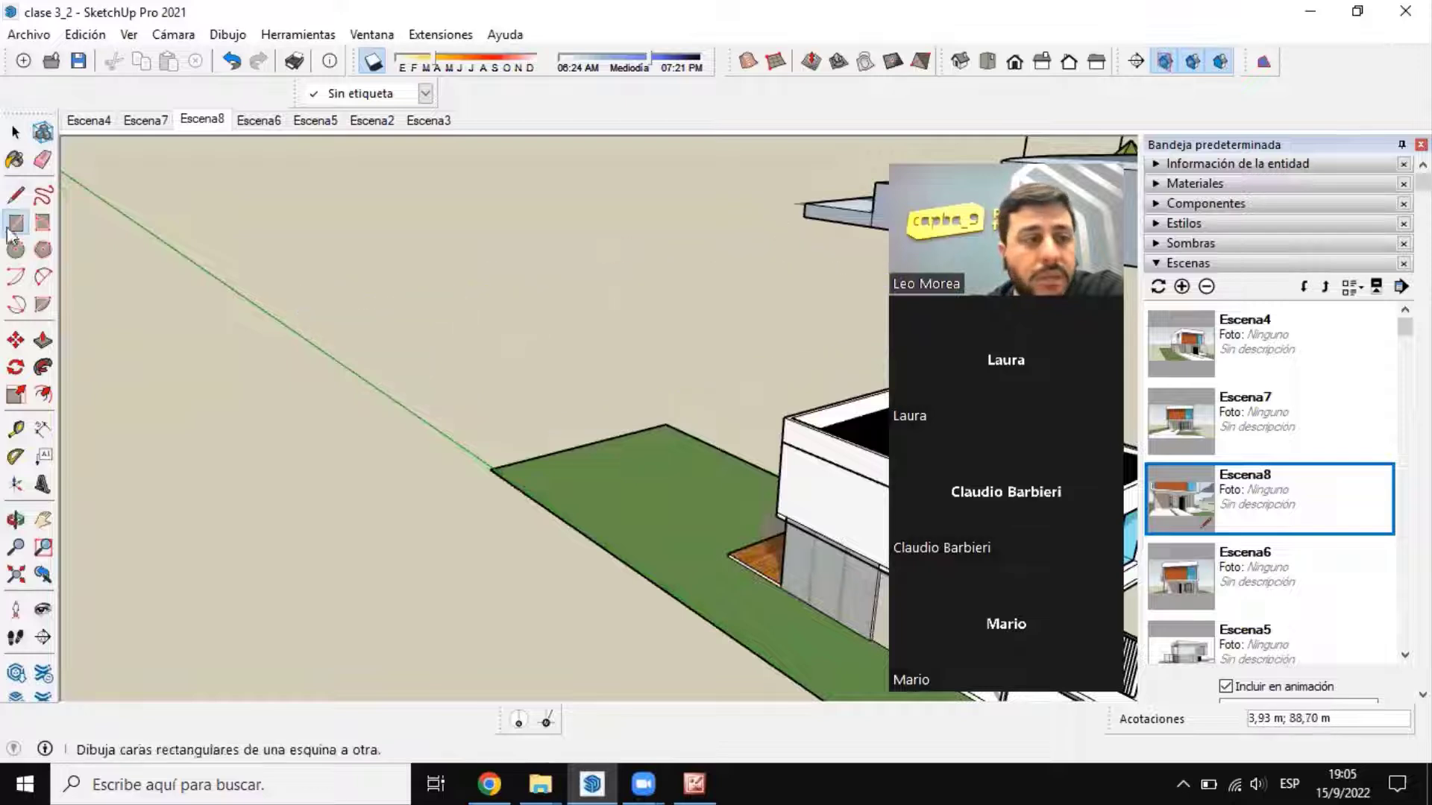
Step: Draw a vertical rectangular face behind the lot with the Line tool, about 26.5 m long and 11 m high
{"action": "left_click", "coordinate": [15, 195]}
{"action": "left_click", "coordinate": [476, 402]}
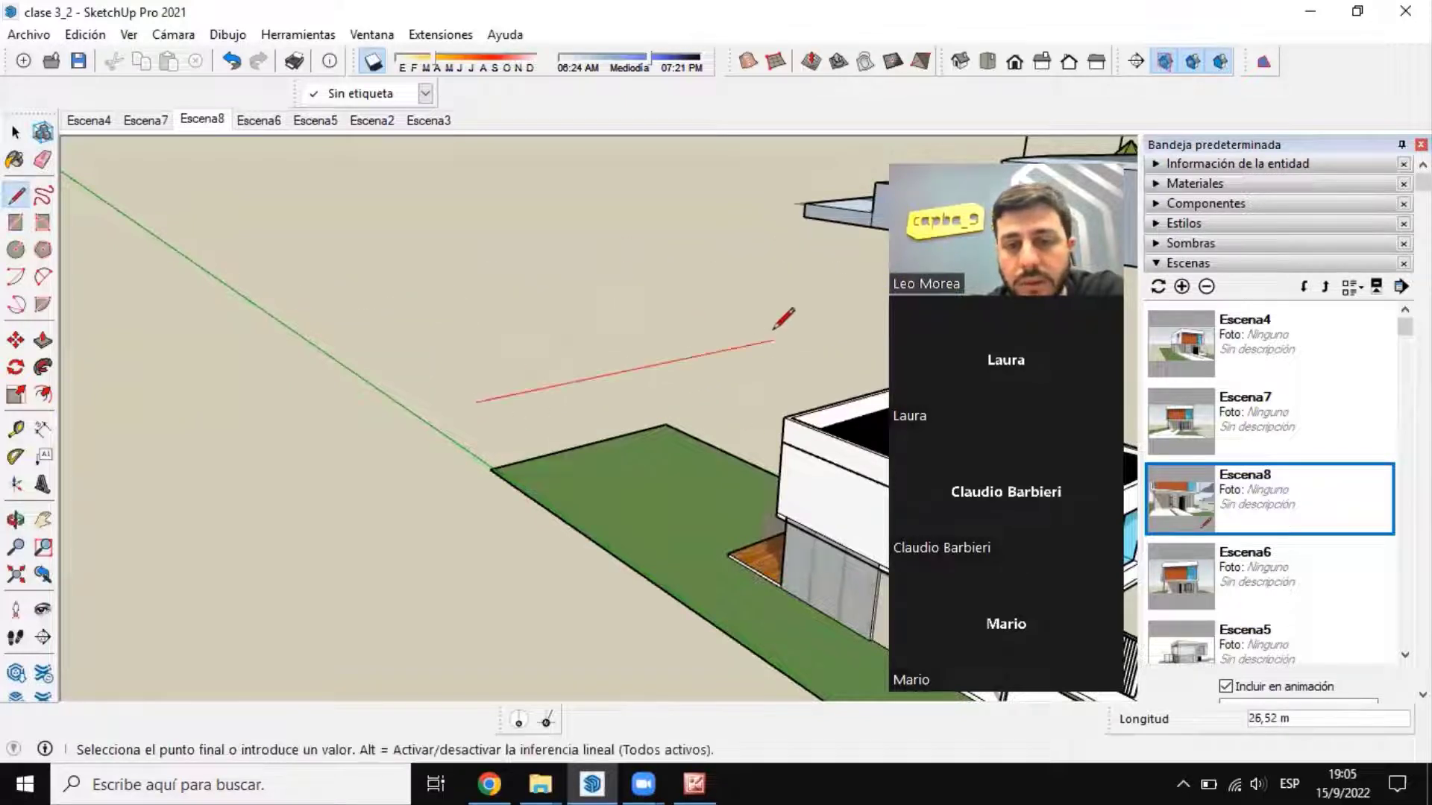
{"action": "left_click", "coordinate": [775, 341]}
{"action": "left_click", "coordinate": [784, 197]}
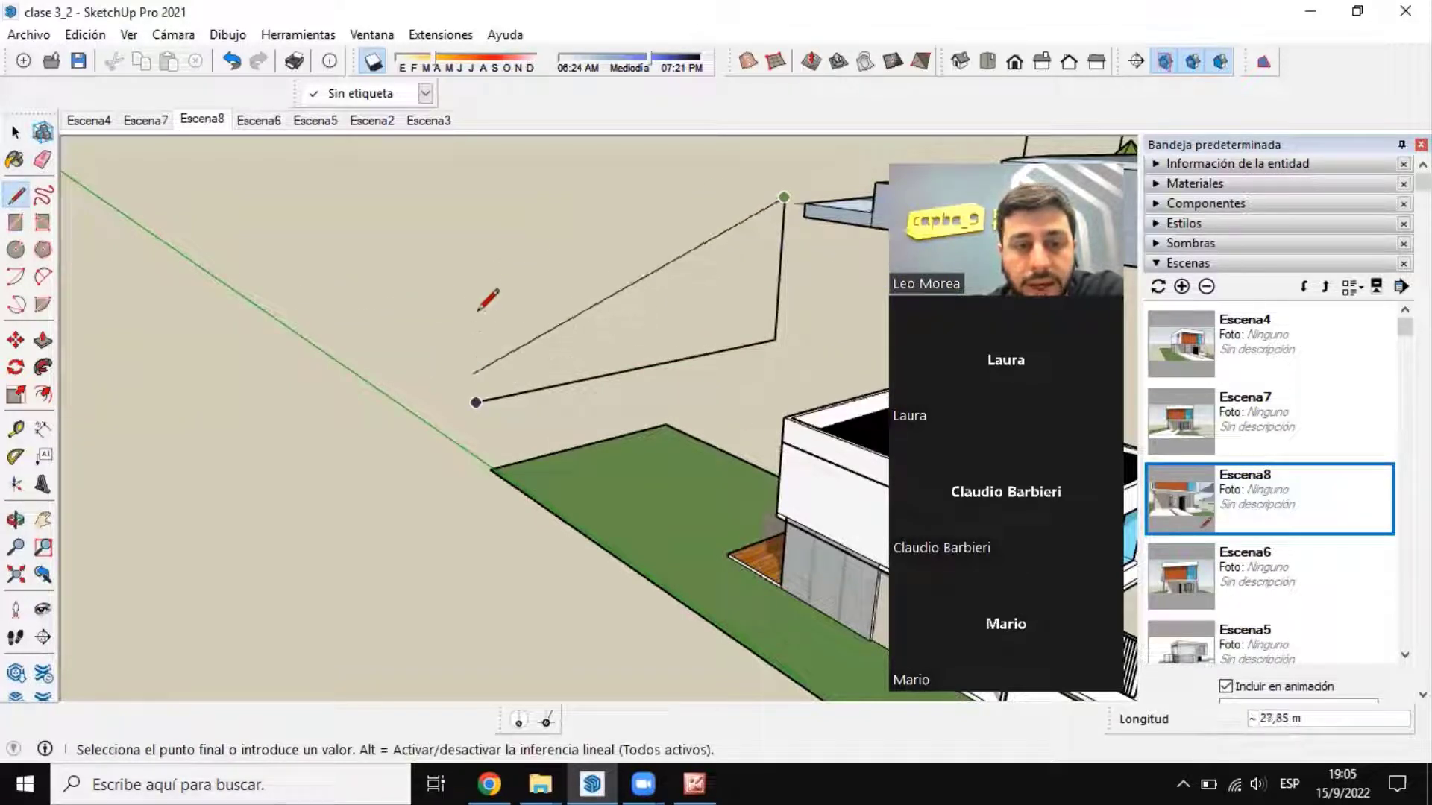
{"action": "left_click", "coordinate": [466, 226]}
{"action": "left_click", "coordinate": [476, 403]}
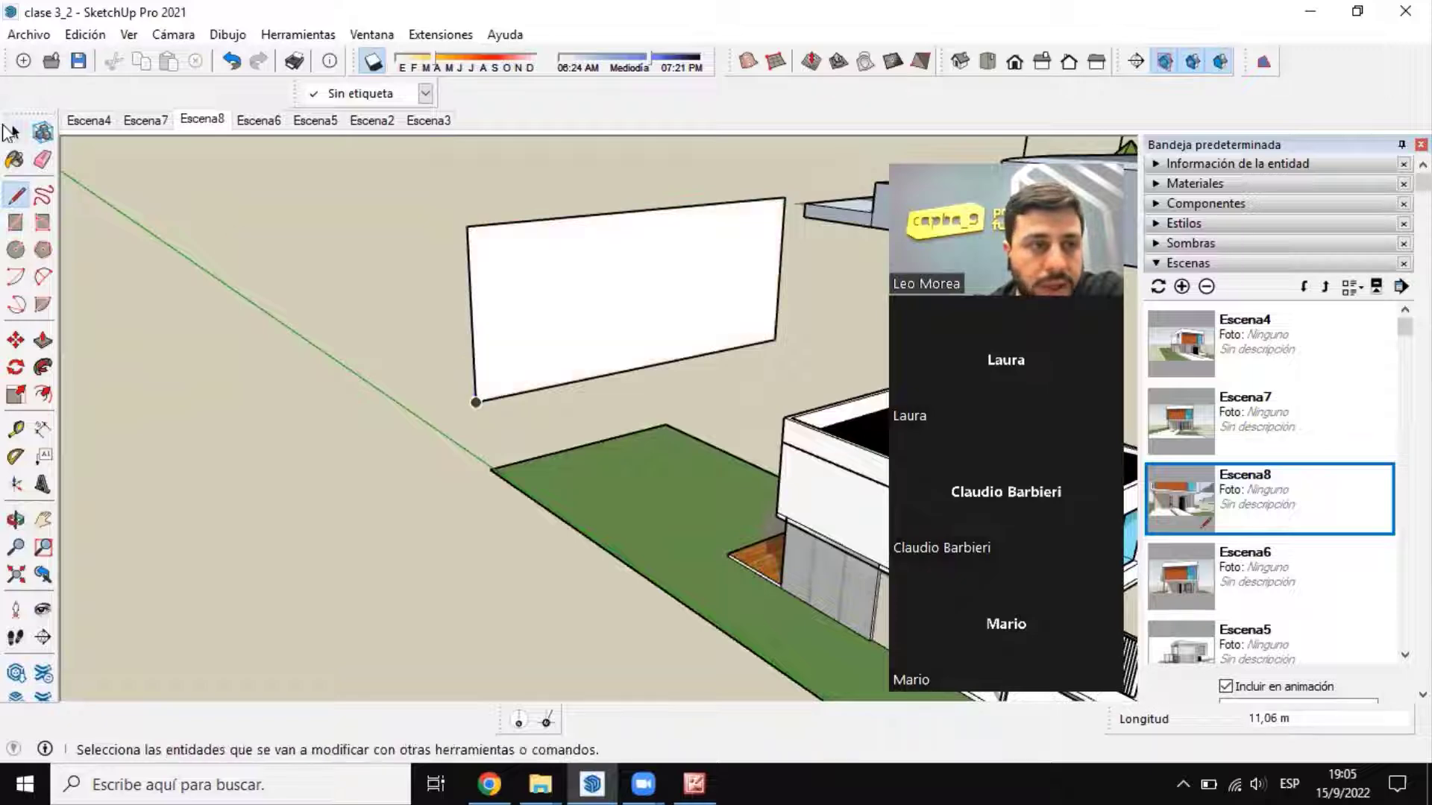
Step: Examine from the front how the new vertical face sits behind the house
{"action": "left_click", "coordinate": [11, 133]}
{"action": "scroll", "coordinate": [347, 476], "scroll_direction": "down", "scroll_amount": 3}
{"action": "middle_click_drag", "start_coordinate": [347, 477], "coordinate": [824, 494]}
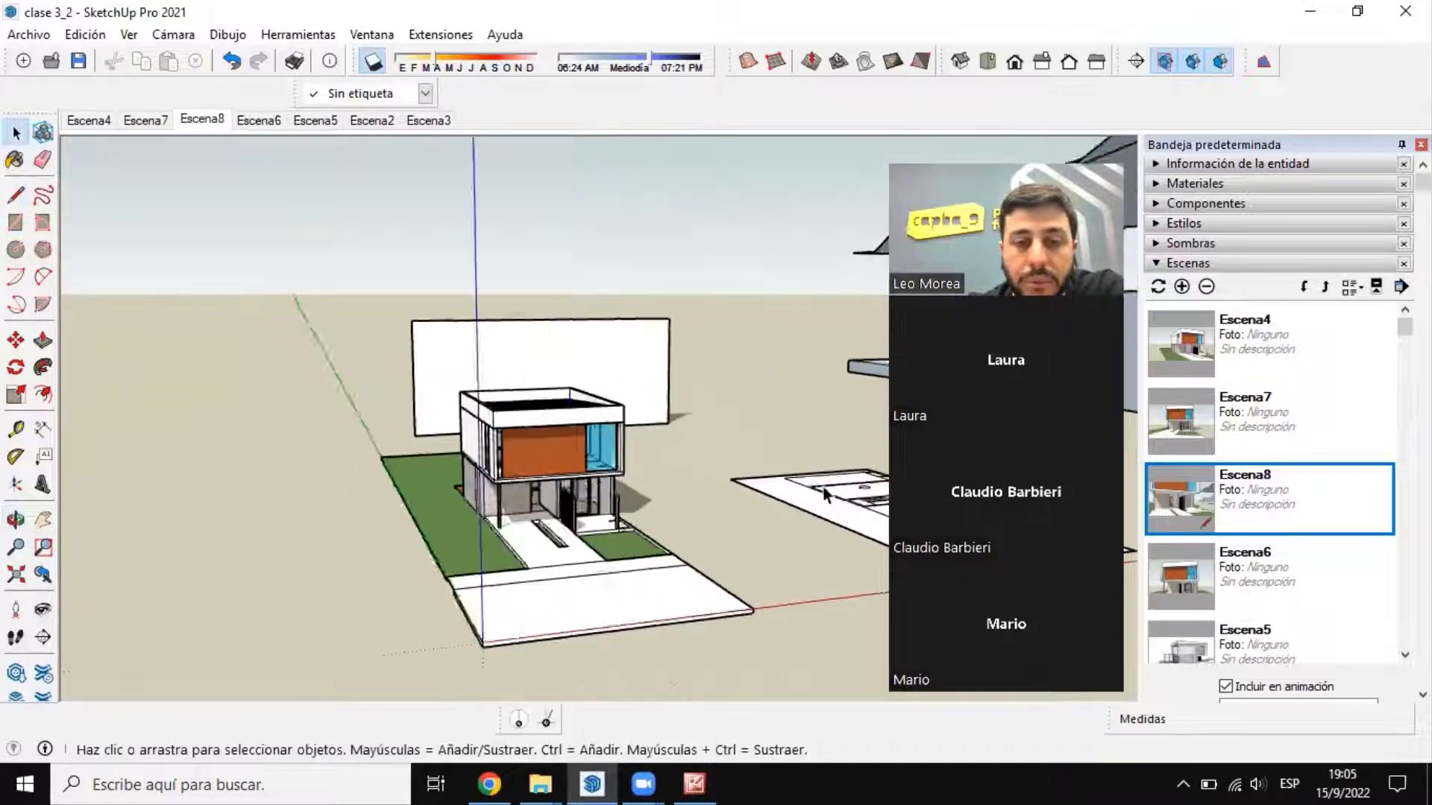
{"action": "scroll", "coordinate": [571, 350], "scroll_direction": "up", "scroll_amount": 4}
{"action": "middle_click_drag", "start_coordinate": [571, 351], "coordinate": [553, 325]}
{"action": "middle_click_drag", "start_coordinate": [555, 383], "coordinate": [519, 408]}
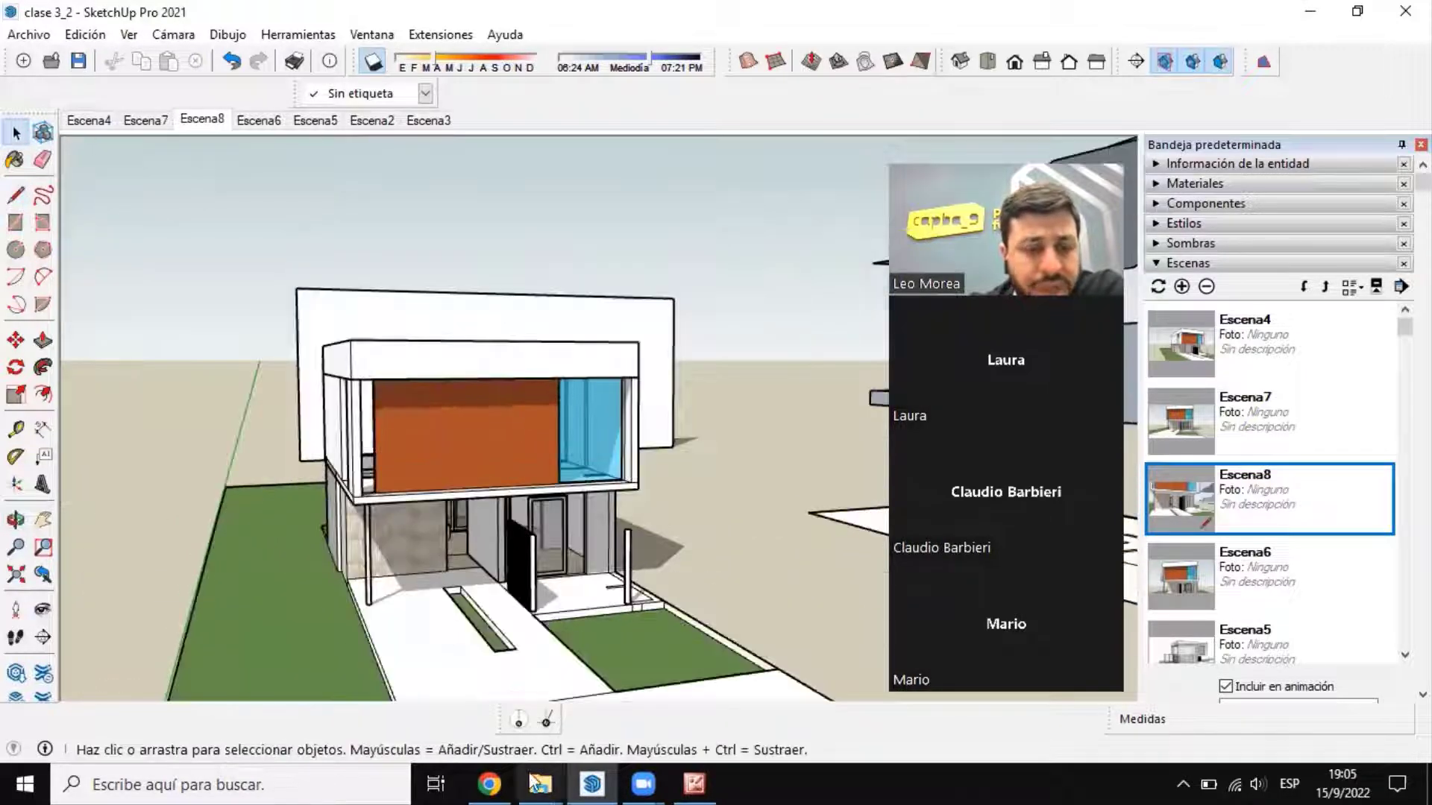
{"action": "left_click", "coordinate": [489, 784]}
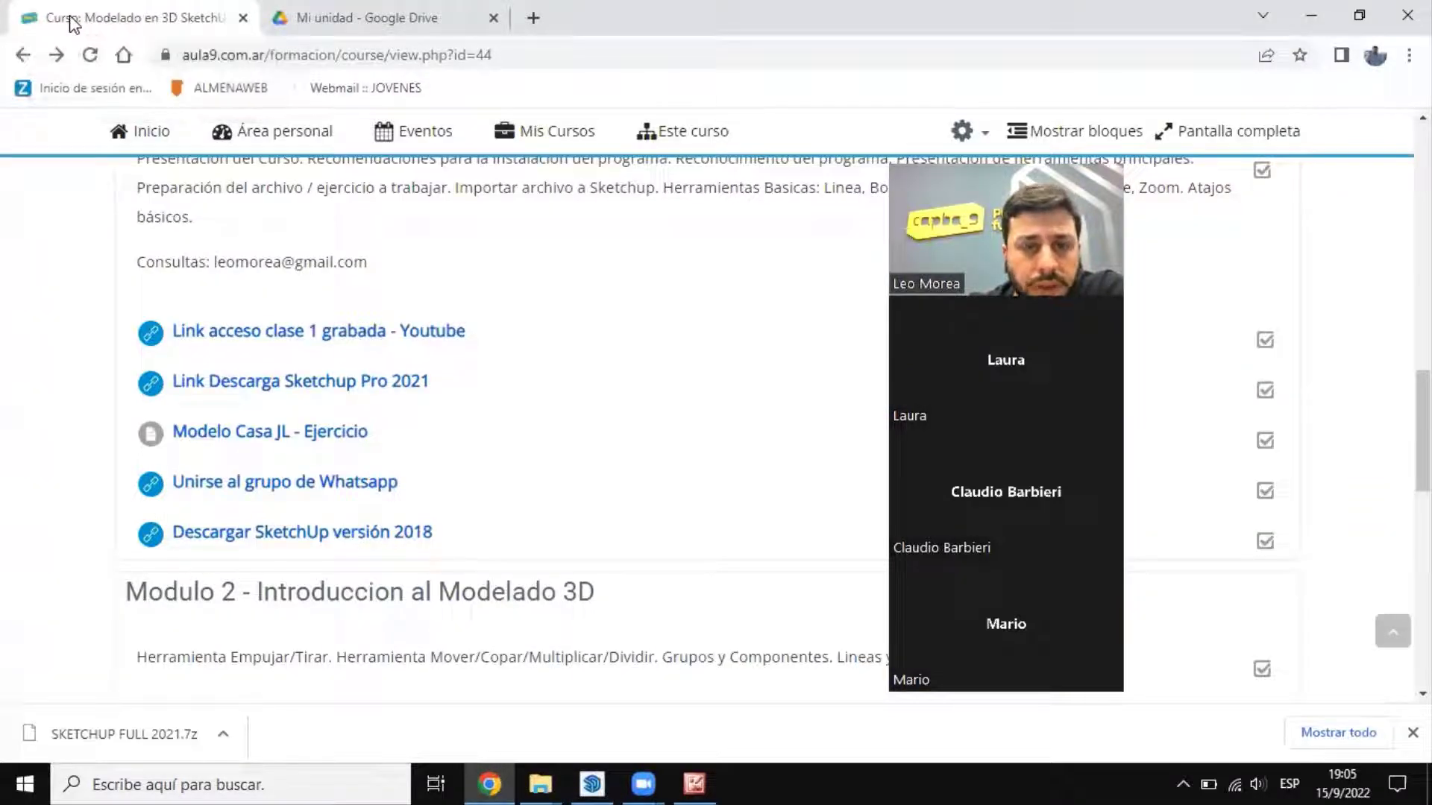
{"action": "key", "text": "alt+Tab"}
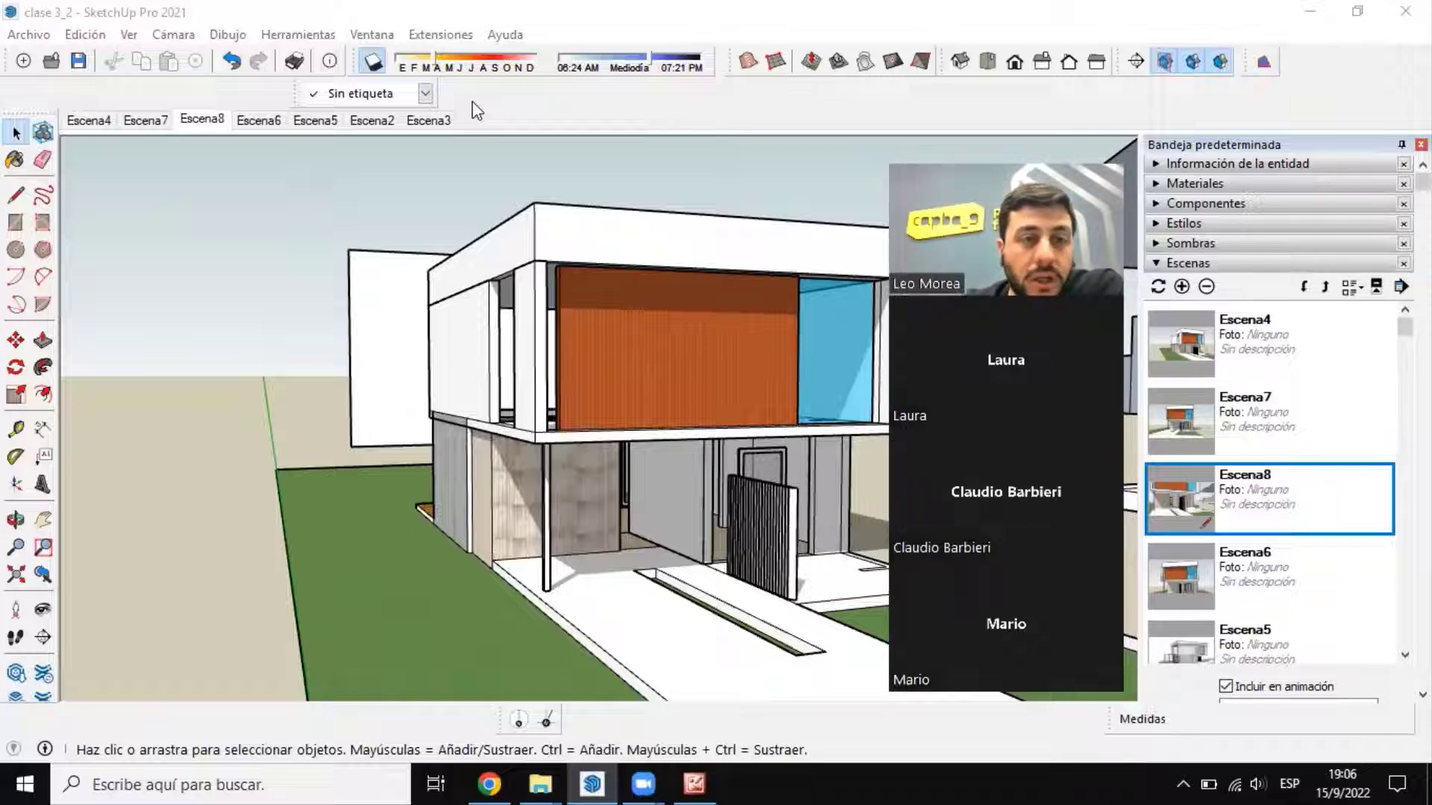
Step: Select the vertical face behind the house and examine it from several angles in relation to the lot
{"action": "scroll", "coordinate": [526, 403], "scroll_direction": "down", "scroll_amount": 8}
{"action": "middle_click_drag", "start_coordinate": [521, 429], "coordinate": [440, 455]}
{"action": "scroll", "coordinate": [433, 391], "scroll_direction": "up", "scroll_amount": 5}
{"action": "mouse_move", "coordinate": [436, 388]}
{"action": "middle_mouse_down"}
{"action": "mouse_move", "coordinate": [347, 317]}
{"action": "mouse_move", "coordinate": [243, 198]}
{"action": "middle_mouse_up"}
{"action": "scroll", "coordinate": [301, 284], "scroll_direction": "up", "scroll_amount": 3}
{"action": "mouse_move", "coordinate": [301, 287]}
{"action": "middle_mouse_down"}
{"action": "mouse_move", "coordinate": [291, 326]}
{"action": "mouse_move", "coordinate": [244, 189]}
{"action": "mouse_move", "coordinate": [368, 198]}
{"action": "mouse_move", "coordinate": [754, 403]}
{"action": "middle_mouse_up"}
{"action": "scroll", "coordinate": [754, 403], "scroll_direction": "down", "scroll_amount": 3}
{"action": "scroll", "coordinate": [414, 291], "scroll_direction": "up", "scroll_amount": 6}
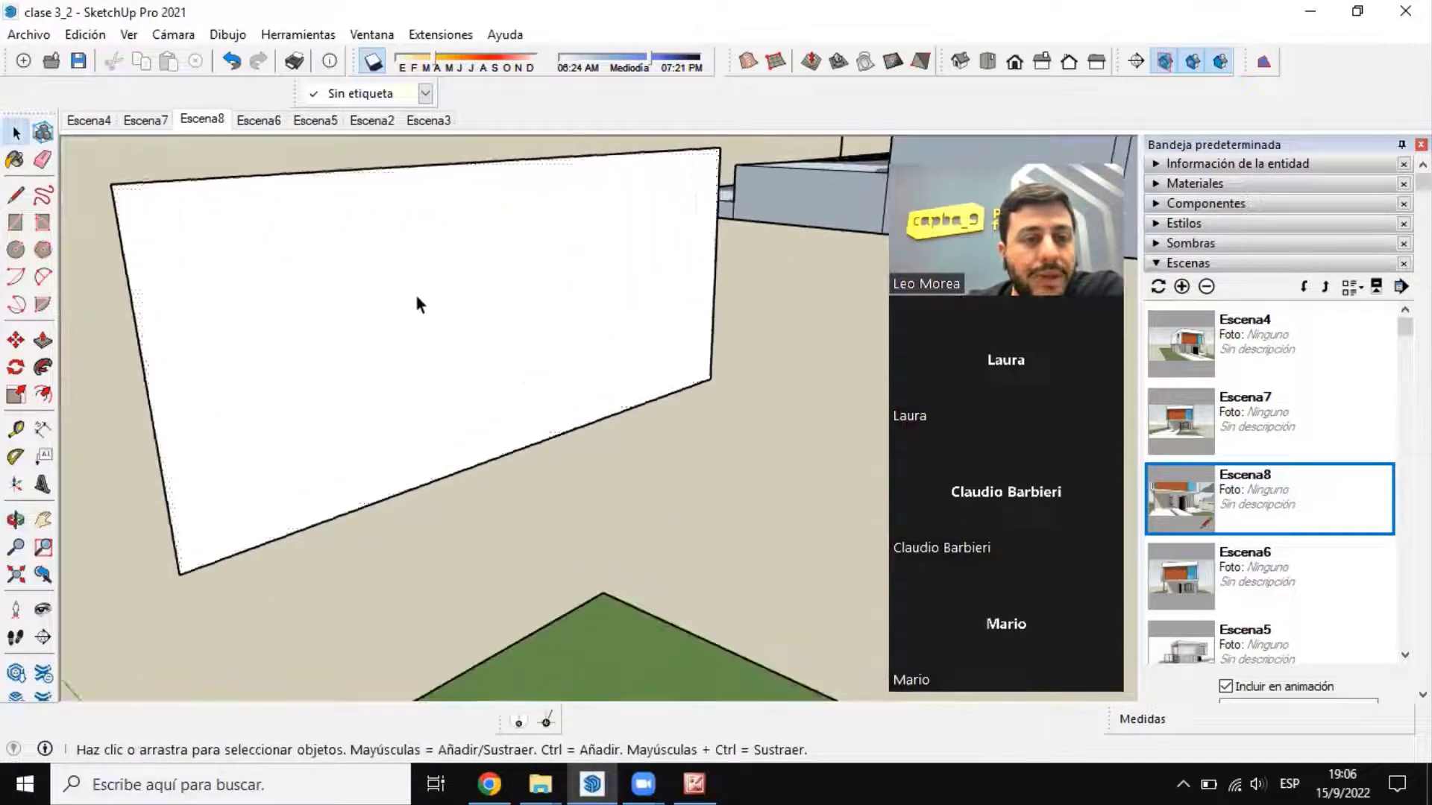
{"action": "mouse_move", "coordinate": [417, 302]}
{"action": "middle_mouse_down"}
{"action": "mouse_move", "coordinate": [556, 342]}
{"action": "mouse_move", "coordinate": [537, 350]}
{"action": "middle_mouse_up"}
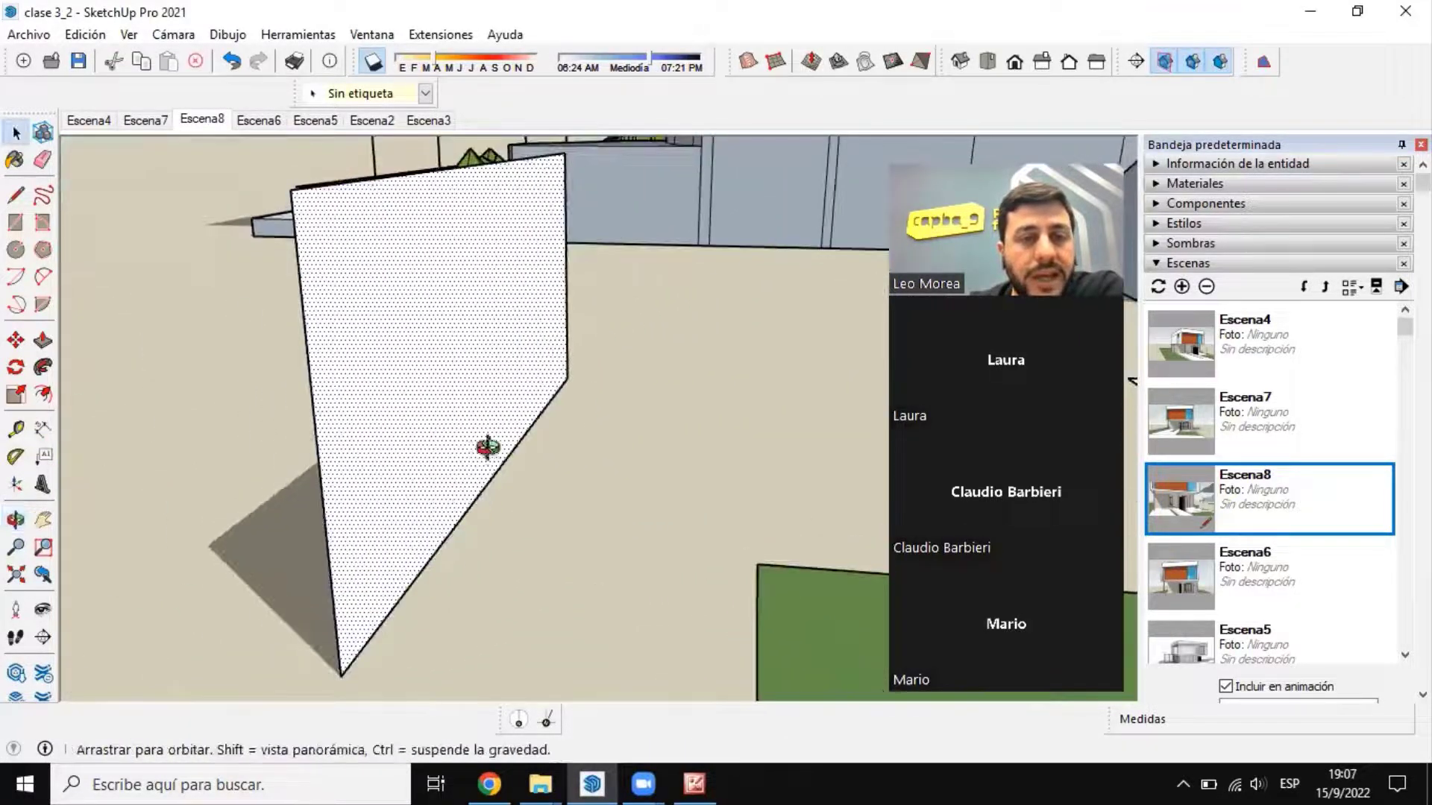
{"action": "mouse_move", "coordinate": [488, 447]}
{"action": "middle_mouse_down"}
{"action": "mouse_move", "coordinate": [649, 413]}
{"action": "mouse_move", "coordinate": [395, 388]}
{"action": "middle_mouse_up"}
{"action": "scroll", "coordinate": [648, 412], "scroll_direction": "down", "scroll_amount": 5}
{"action": "scroll", "coordinate": [467, 369], "scroll_direction": "up", "scroll_amount": 4}
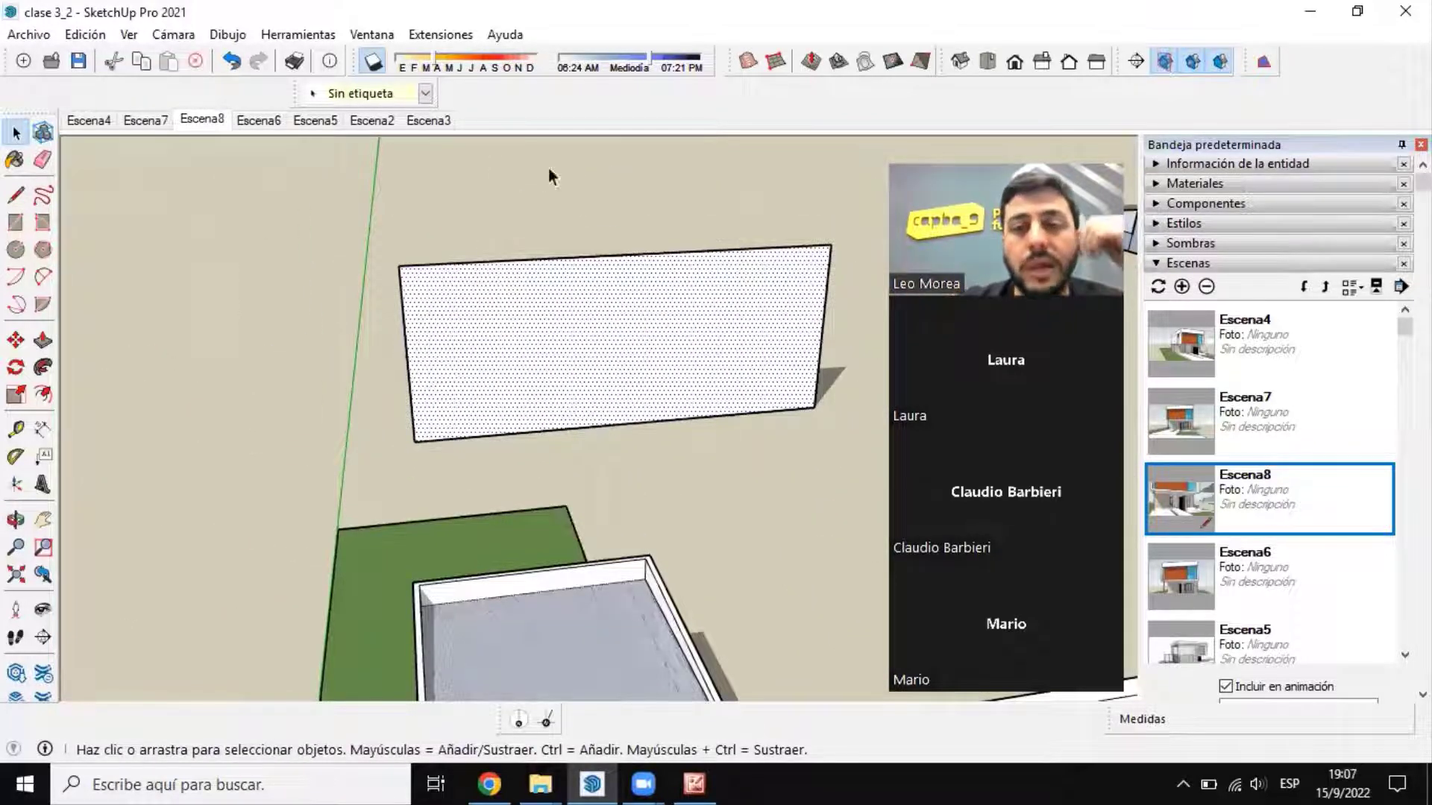
{"action": "middle_click_drag", "start_coordinate": [437, 147], "coordinate": [447, 153]}
{"action": "scroll", "coordinate": [456, 427], "scroll_direction": "up", "scroll_amount": 3}
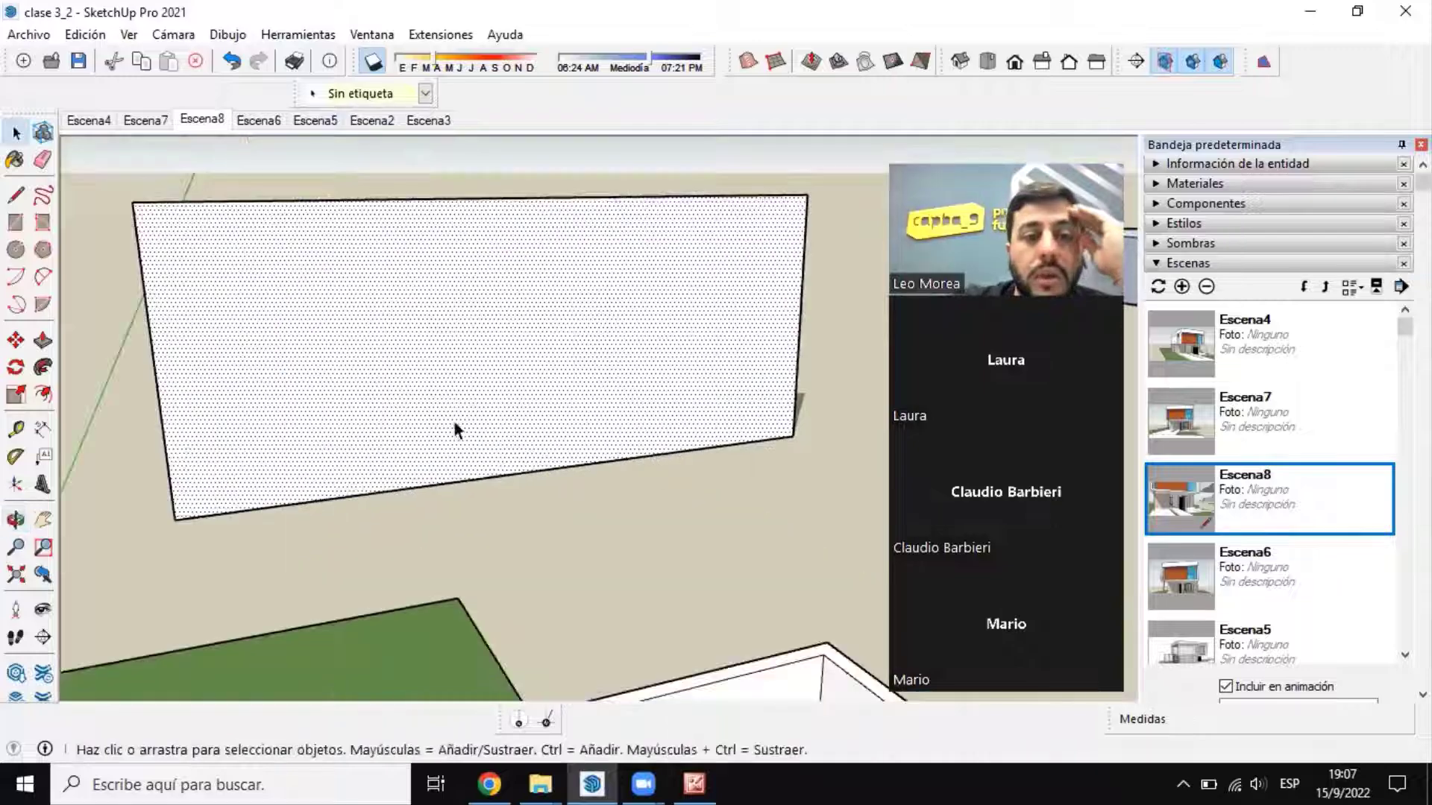
{"action": "middle_click_drag", "start_coordinate": [454, 420], "coordinate": [548, 359]}
{"action": "scroll", "coordinate": [685, 339], "scroll_direction": "down", "scroll_amount": 4}
{"action": "scroll", "coordinate": [663, 287], "scroll_direction": "up", "scroll_amount": 4}
{"action": "scroll", "coordinate": [716, 343], "scroll_direction": "down", "scroll_amount": 4}
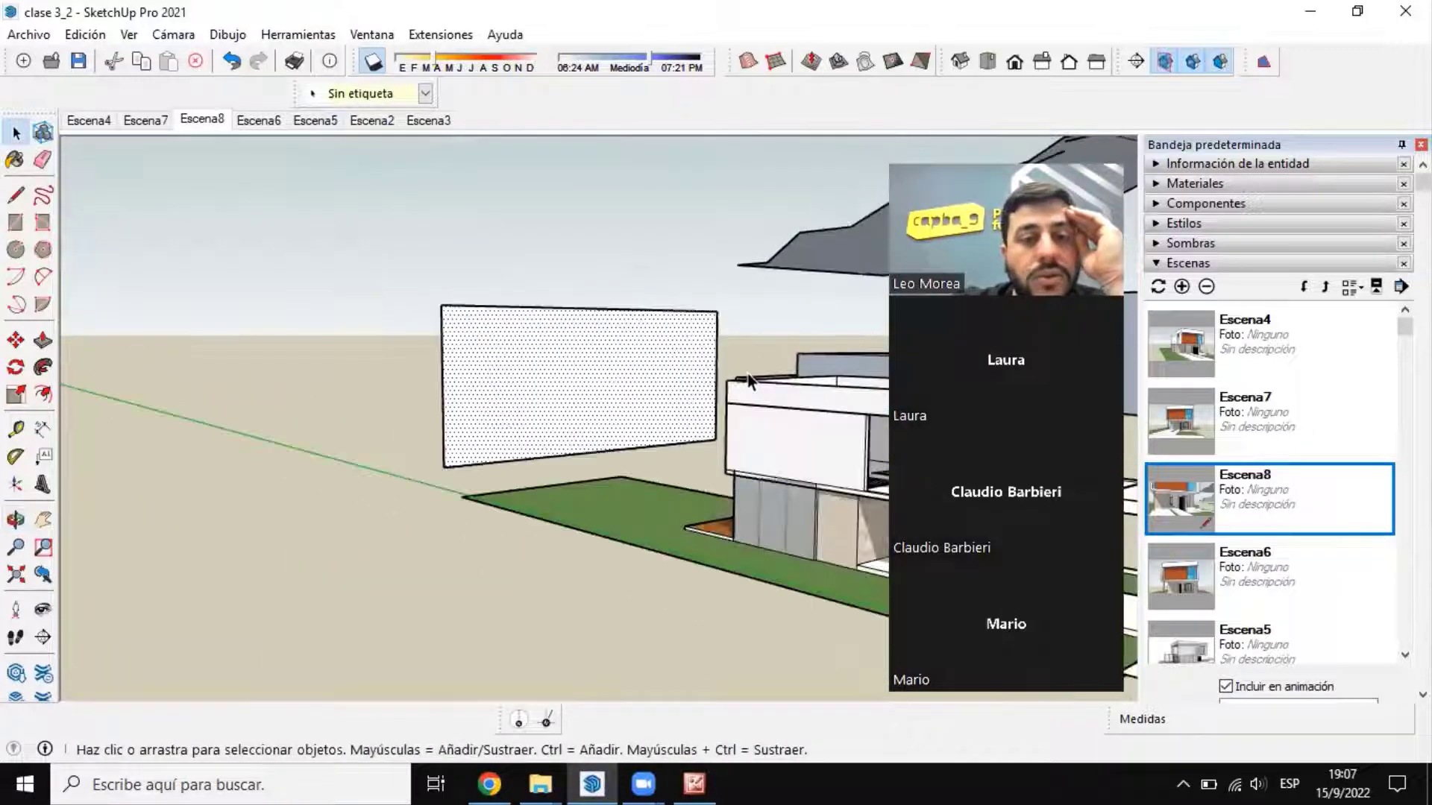
Step: Paint the vertical face behind the house with Color A01 from the Colores material collection
{"action": "scroll", "coordinate": [578, 377], "scroll_direction": "up", "scroll_amount": 3}
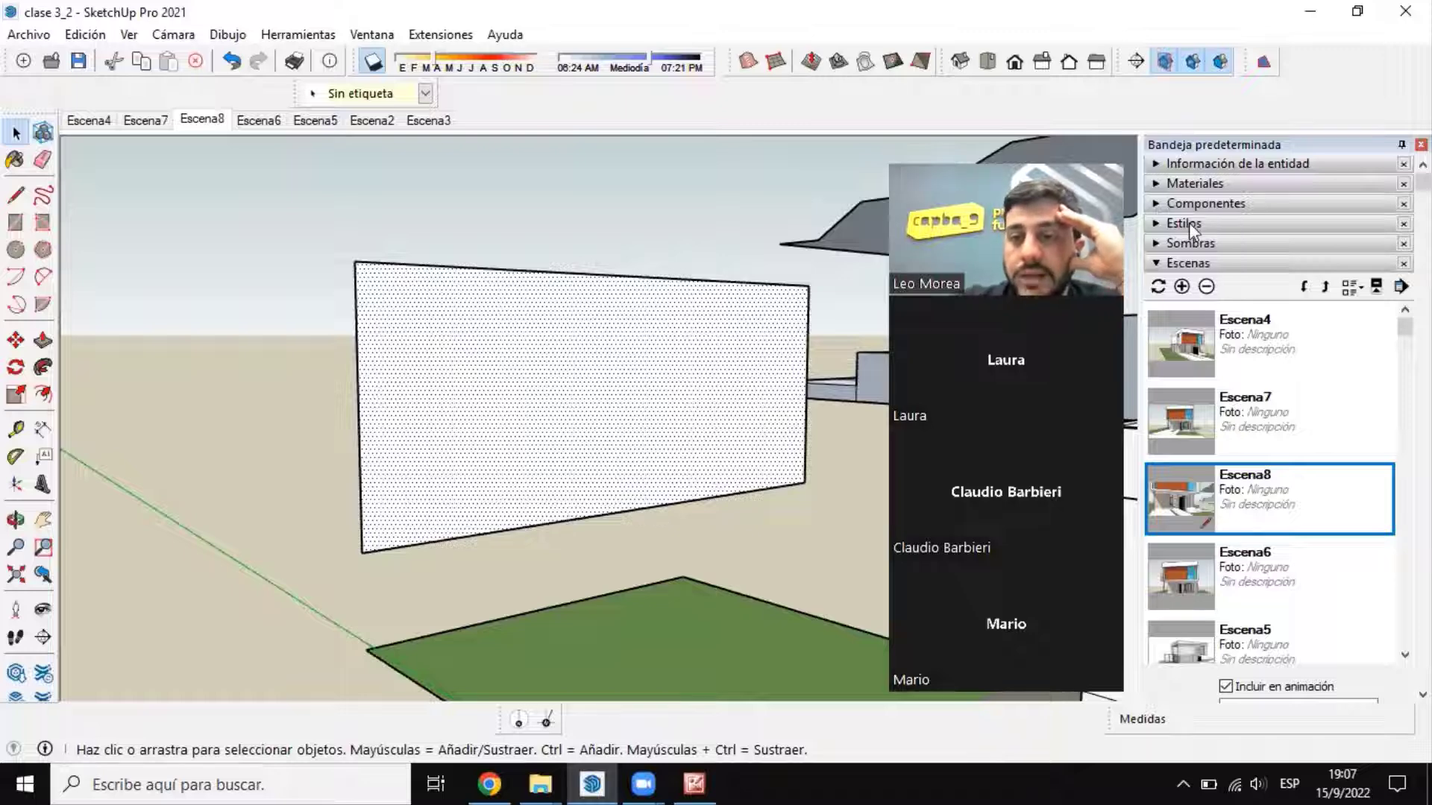
{"action": "left_click", "coordinate": [1167, 262]}
{"action": "left_click", "coordinate": [1189, 188]}
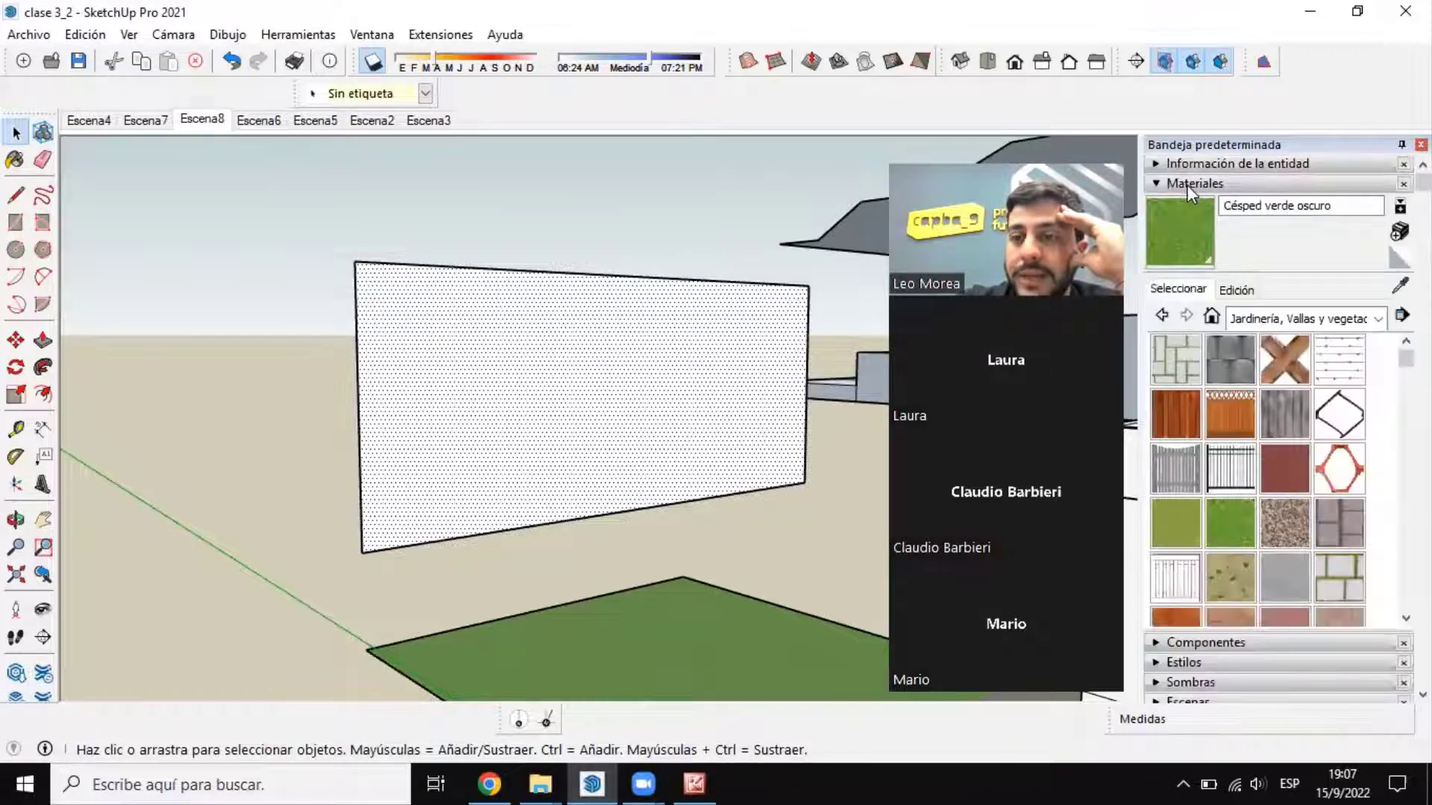
{"action": "left_click", "coordinate": [1303, 318]}
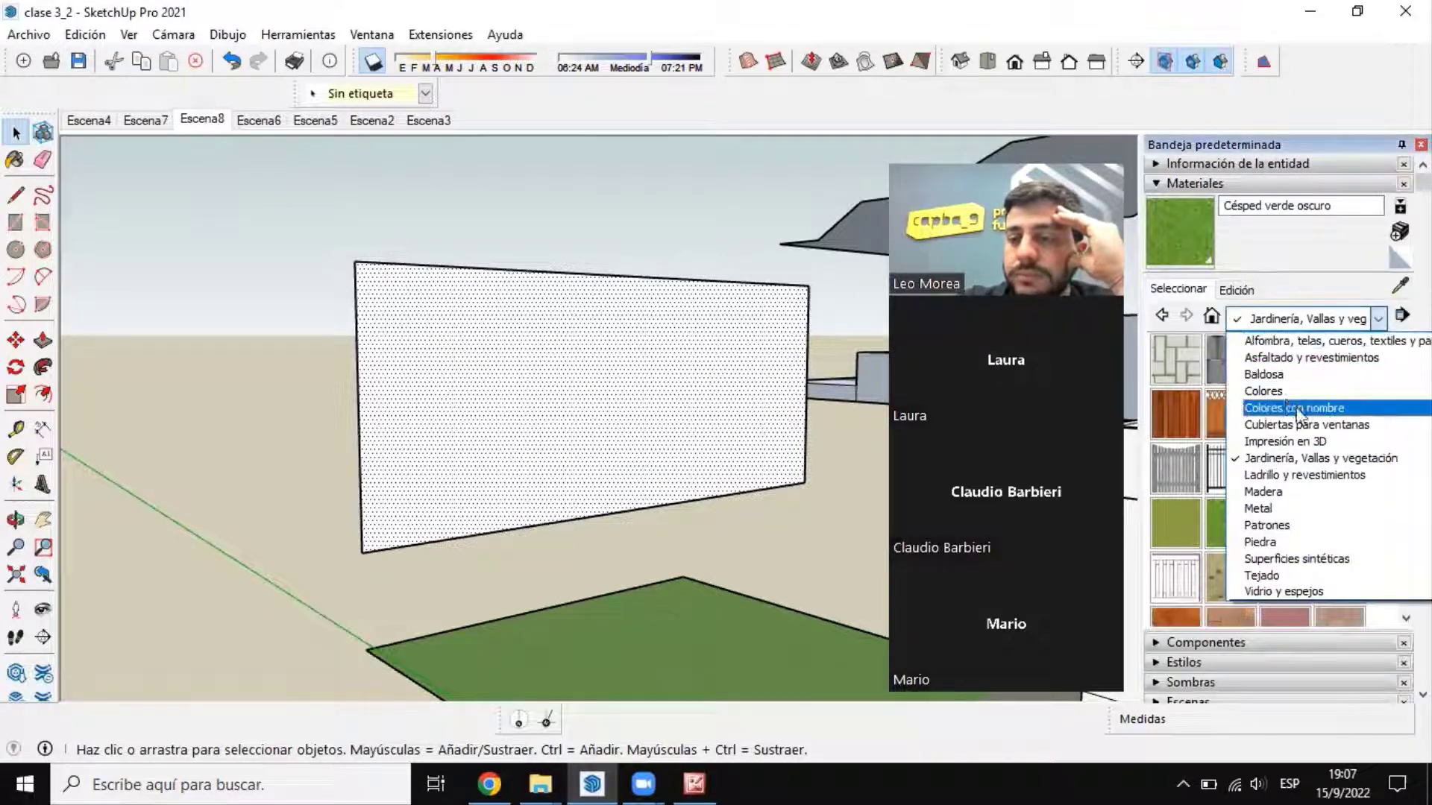
{"action": "left_click", "coordinate": [1263, 391]}
{"action": "left_click", "coordinate": [1176, 360]}
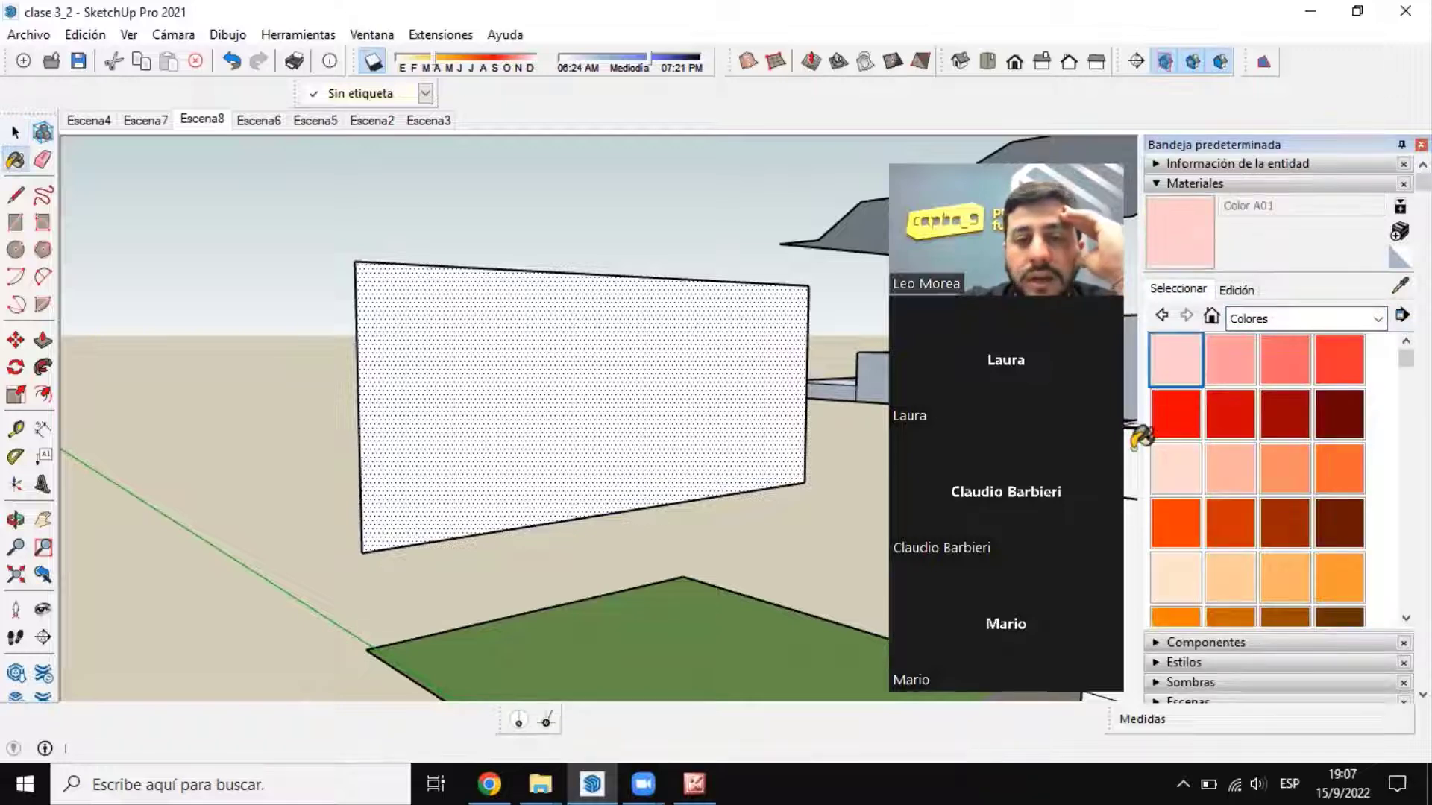
{"action": "left_click", "coordinate": [545, 346]}
{"action": "middle_click_drag", "start_coordinate": [819, 409], "coordinate": [801, 413]}
Step: Give the painted face's material the pngtree-chongqing-city-road image from the Escritorio folder as its texture
{"action": "scroll", "coordinate": [809, 411], "scroll_direction": "up", "scroll_amount": 2}
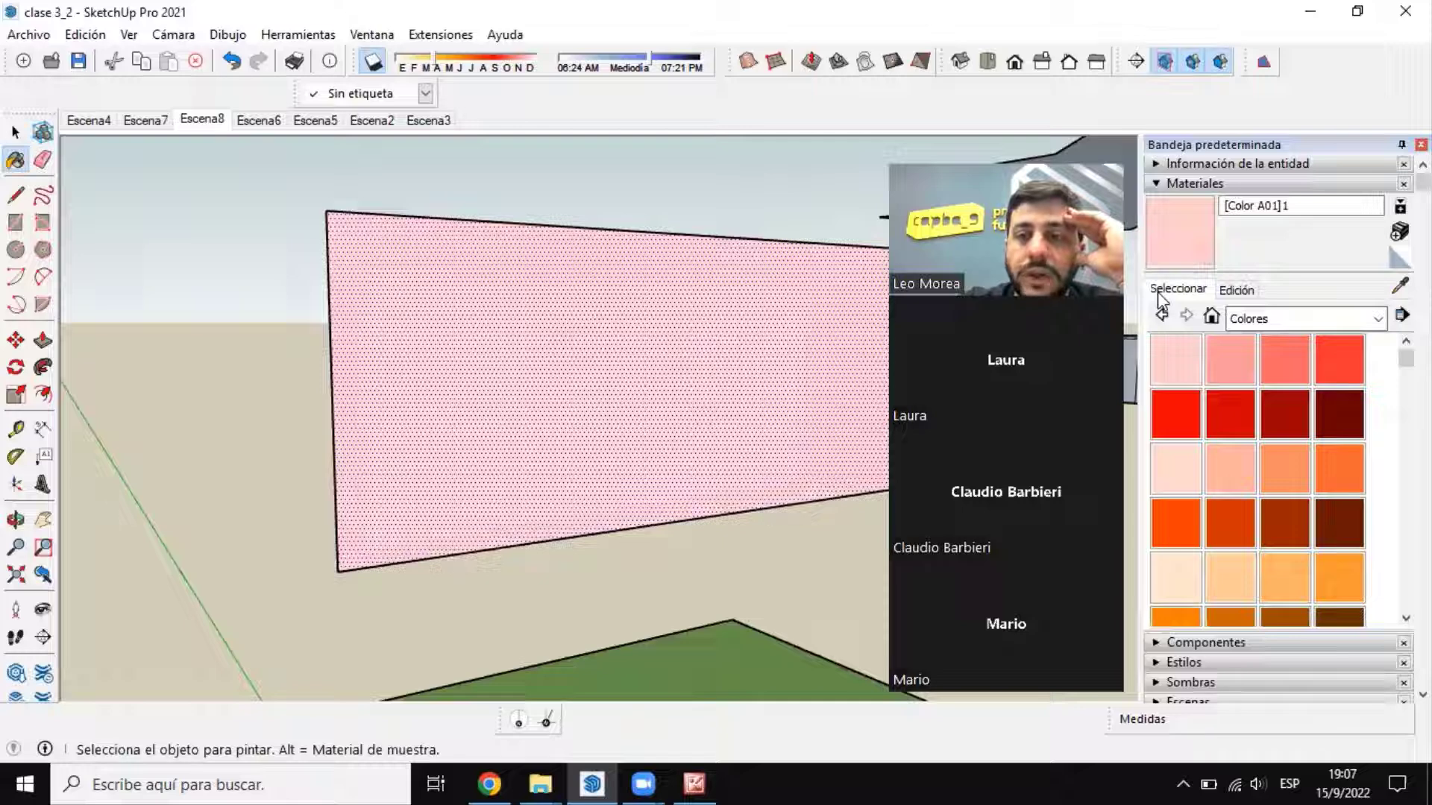
{"action": "left_click", "coordinate": [1235, 290]}
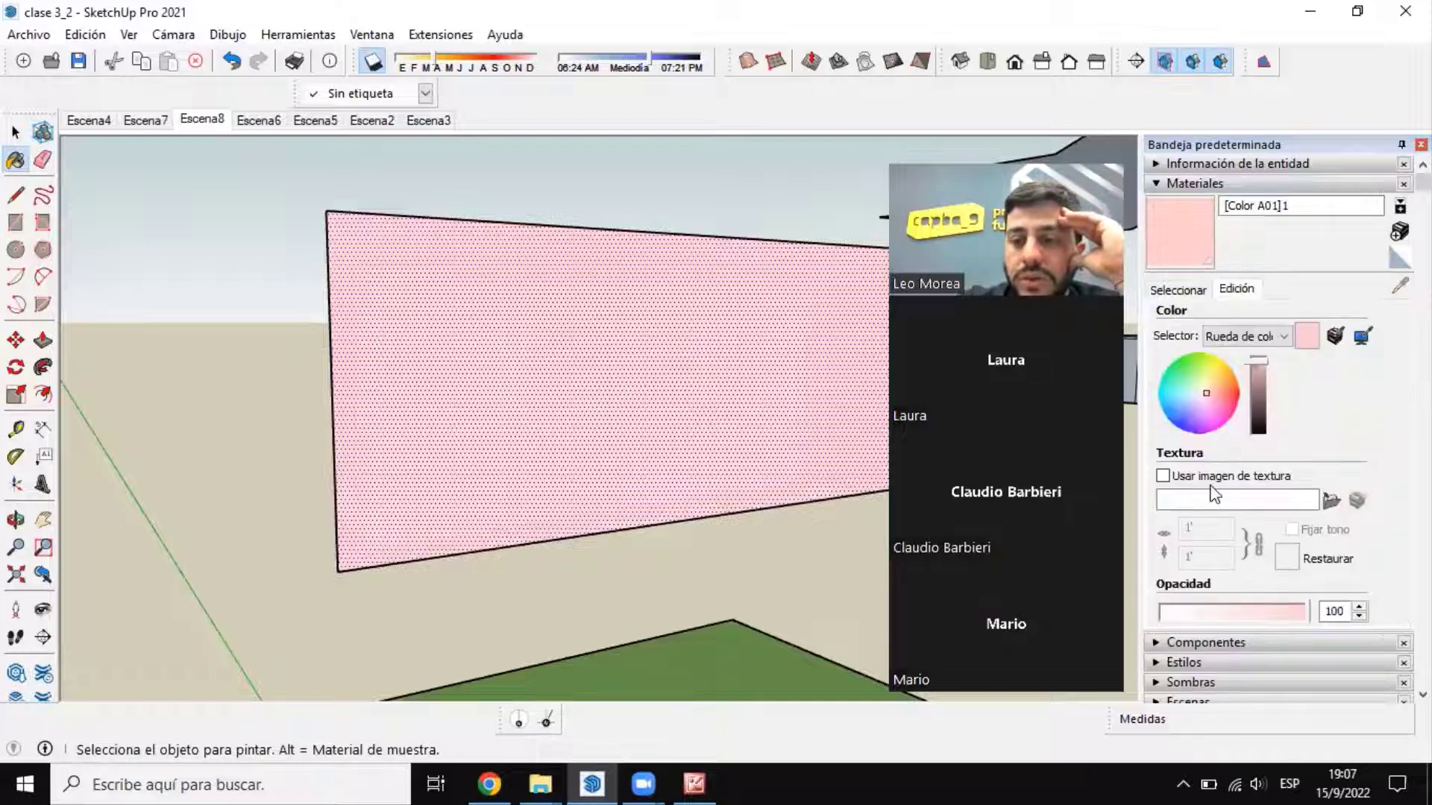
{"action": "left_click", "coordinate": [1213, 478]}
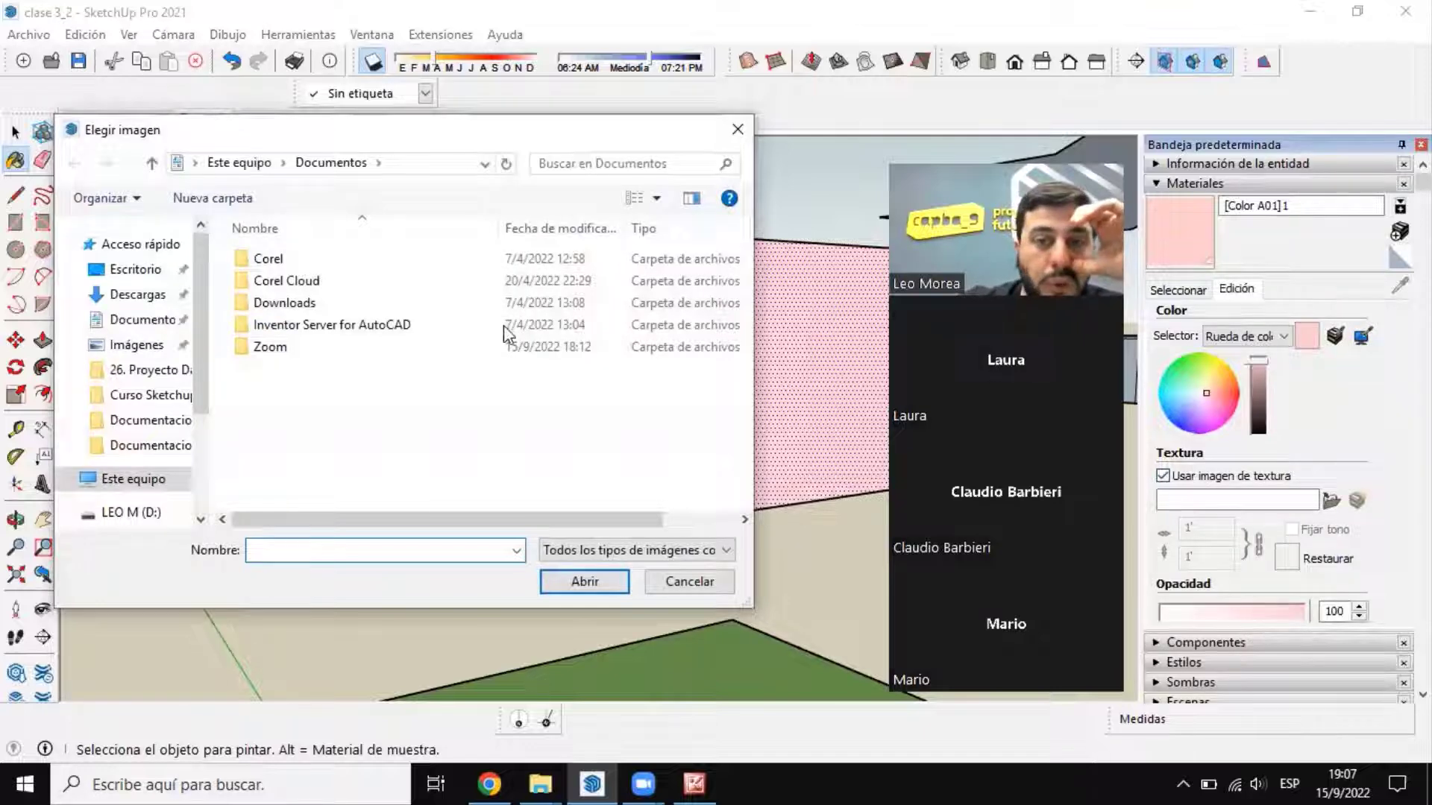
{"action": "left_click", "coordinate": [136, 270]}
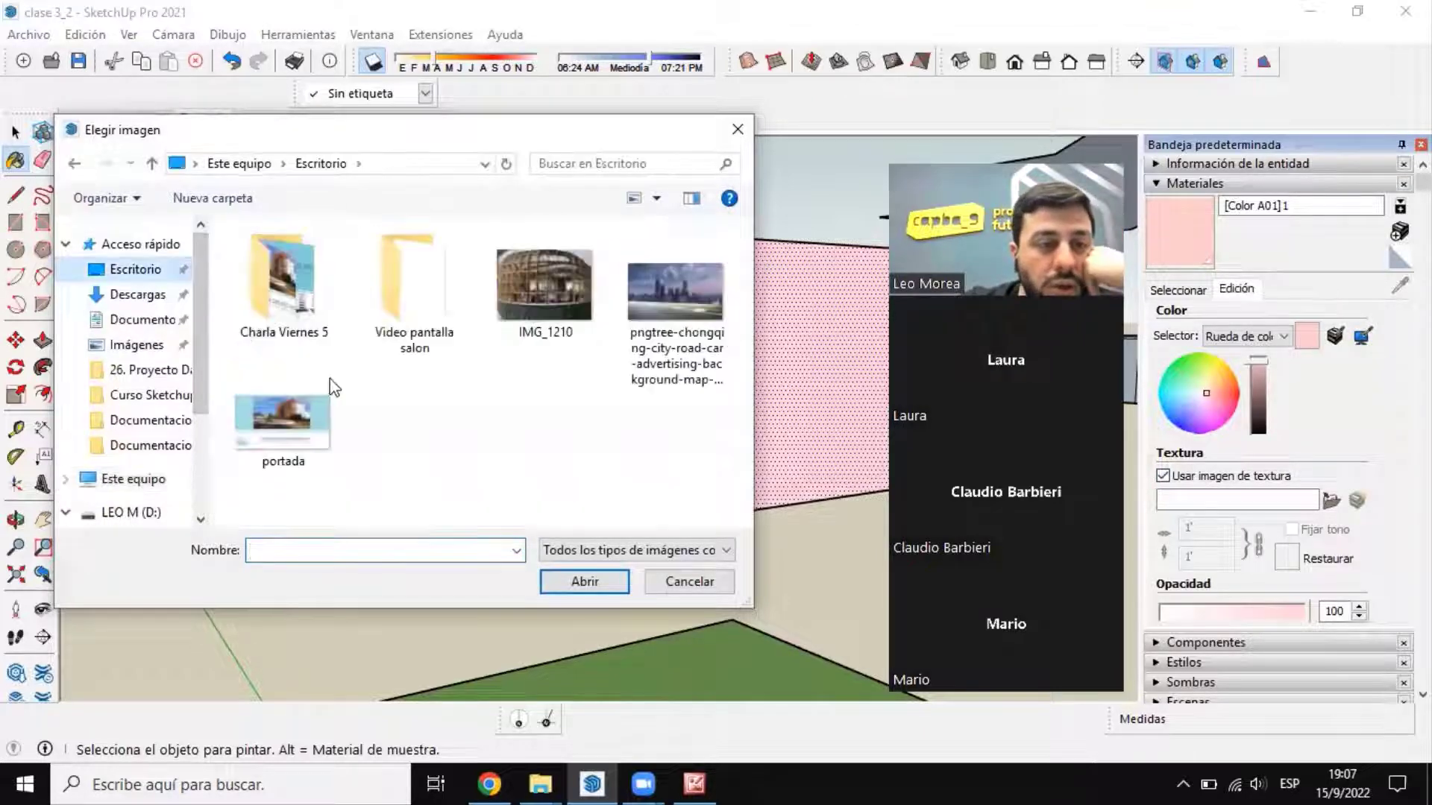
{"action": "left_click", "coordinate": [675, 294]}
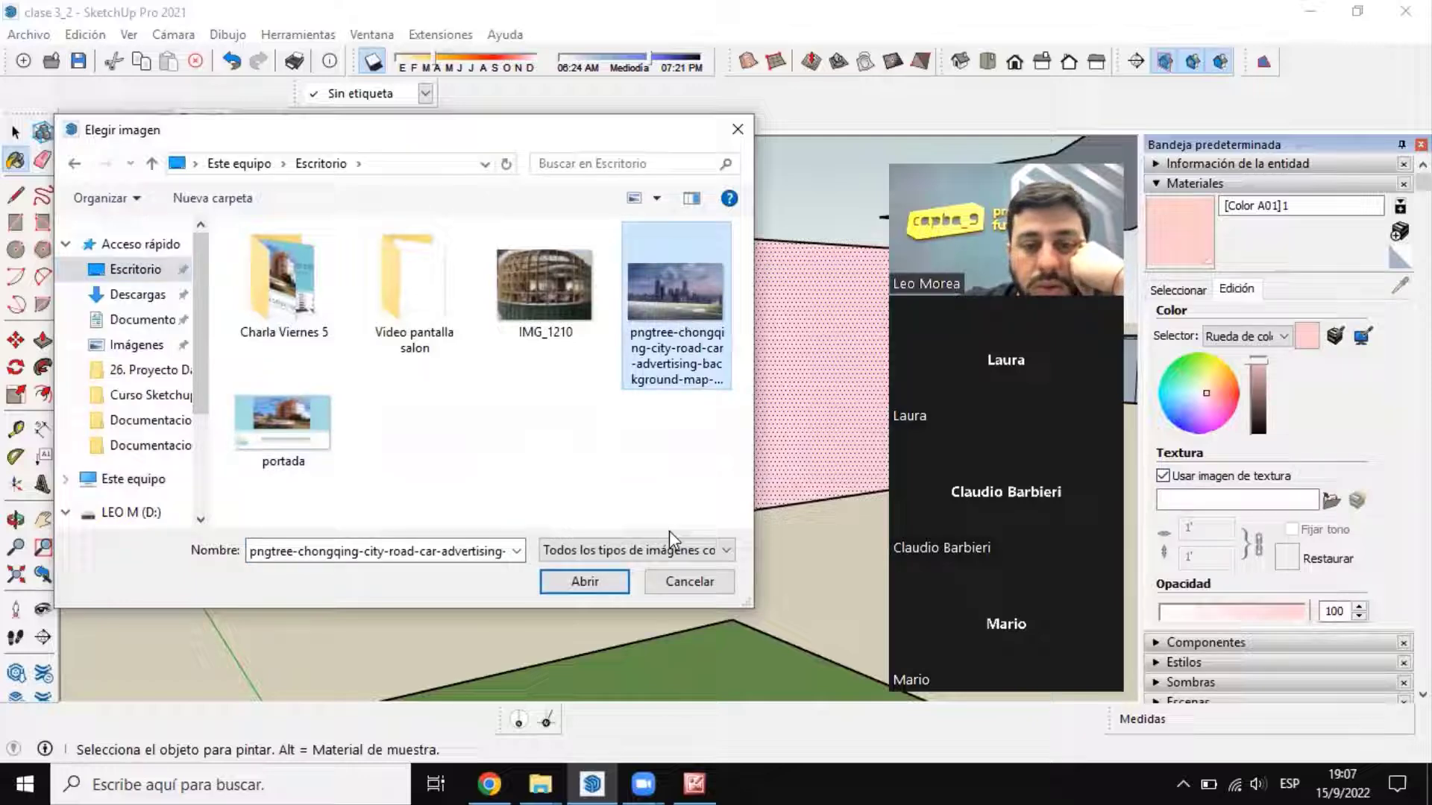
{"action": "left_click", "coordinate": [575, 581]}
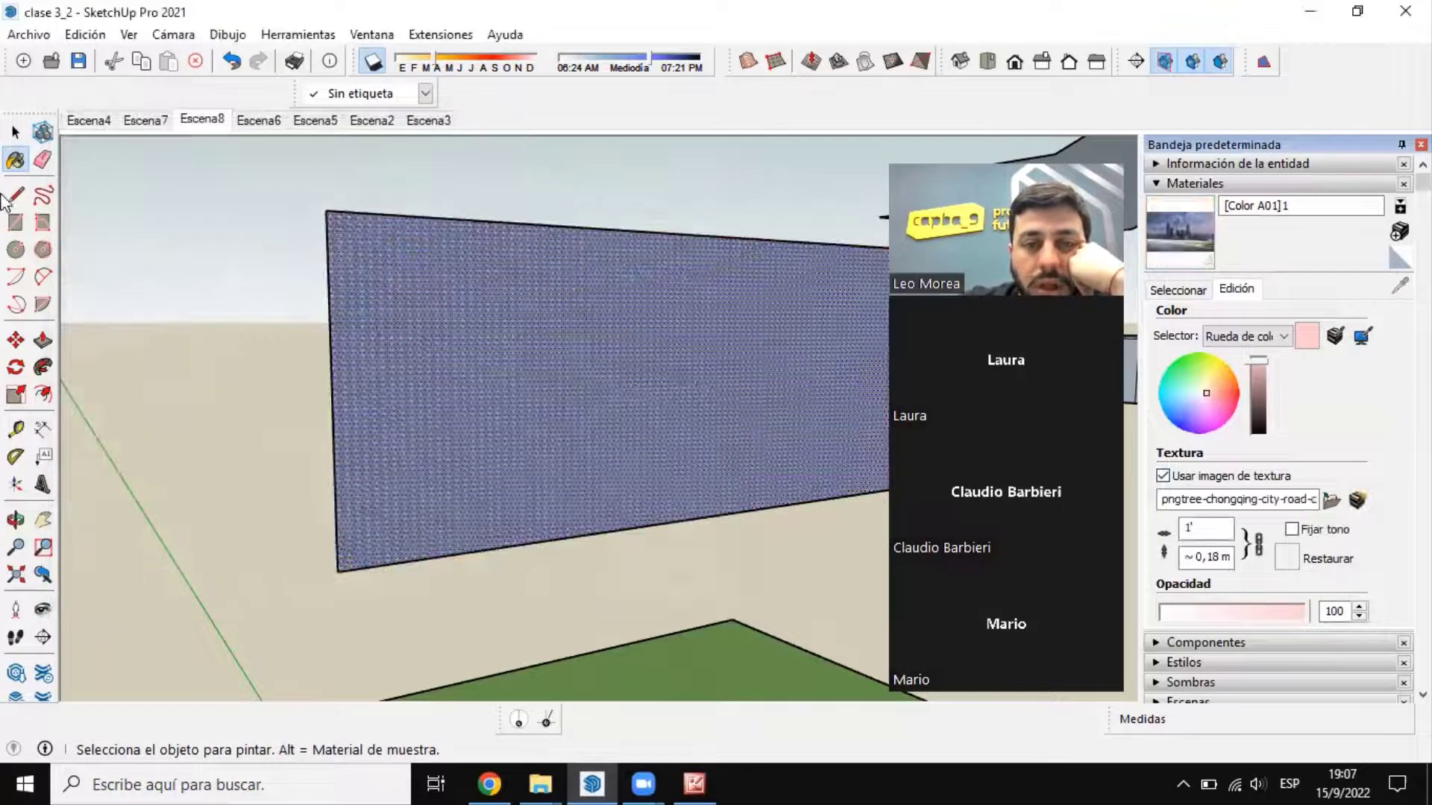
{"action": "left_click", "coordinate": [16, 133]}
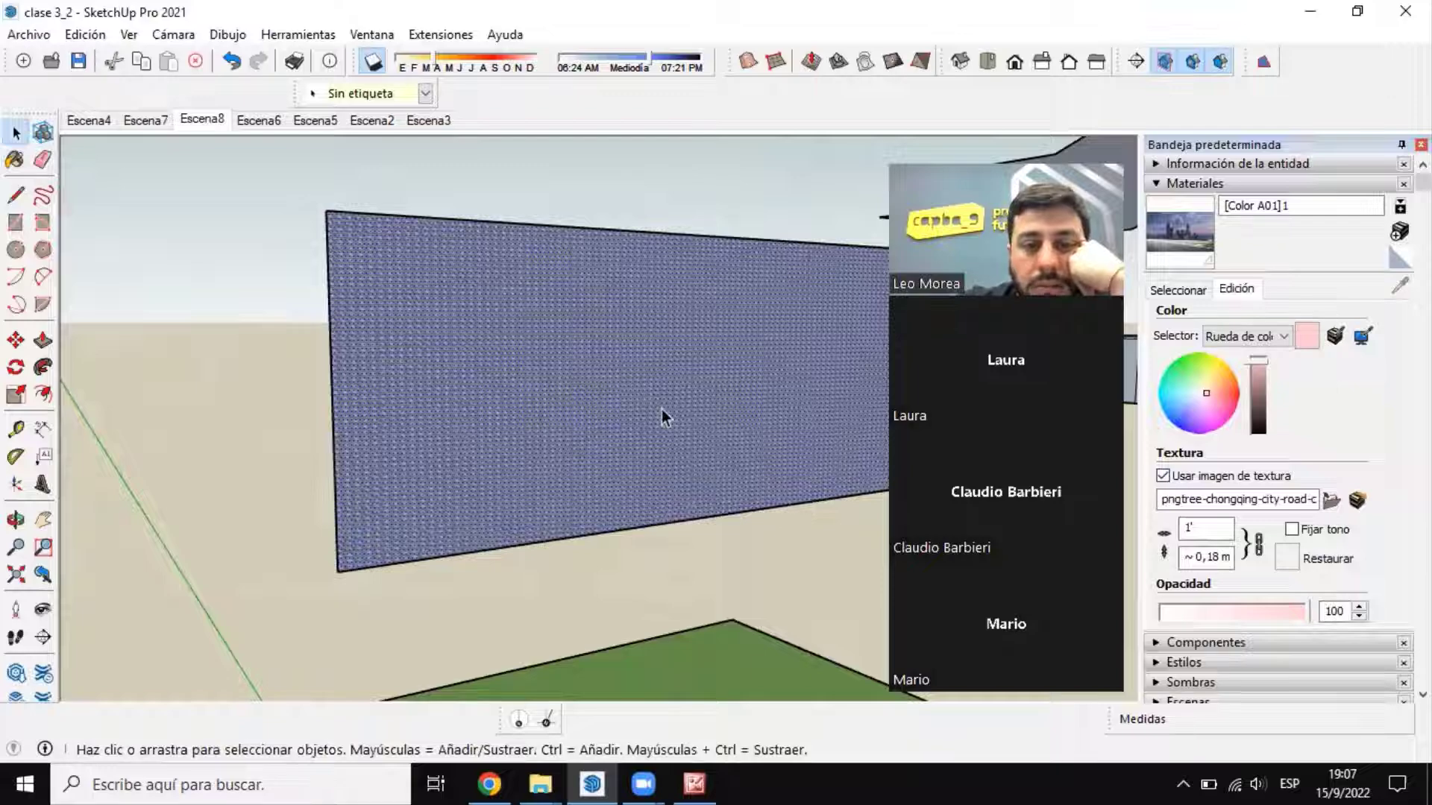
Step: Examine the tiled city texture on the face up close and from in front of the house
{"action": "scroll", "coordinate": [507, 352], "scroll_direction": "up", "scroll_amount": 5}
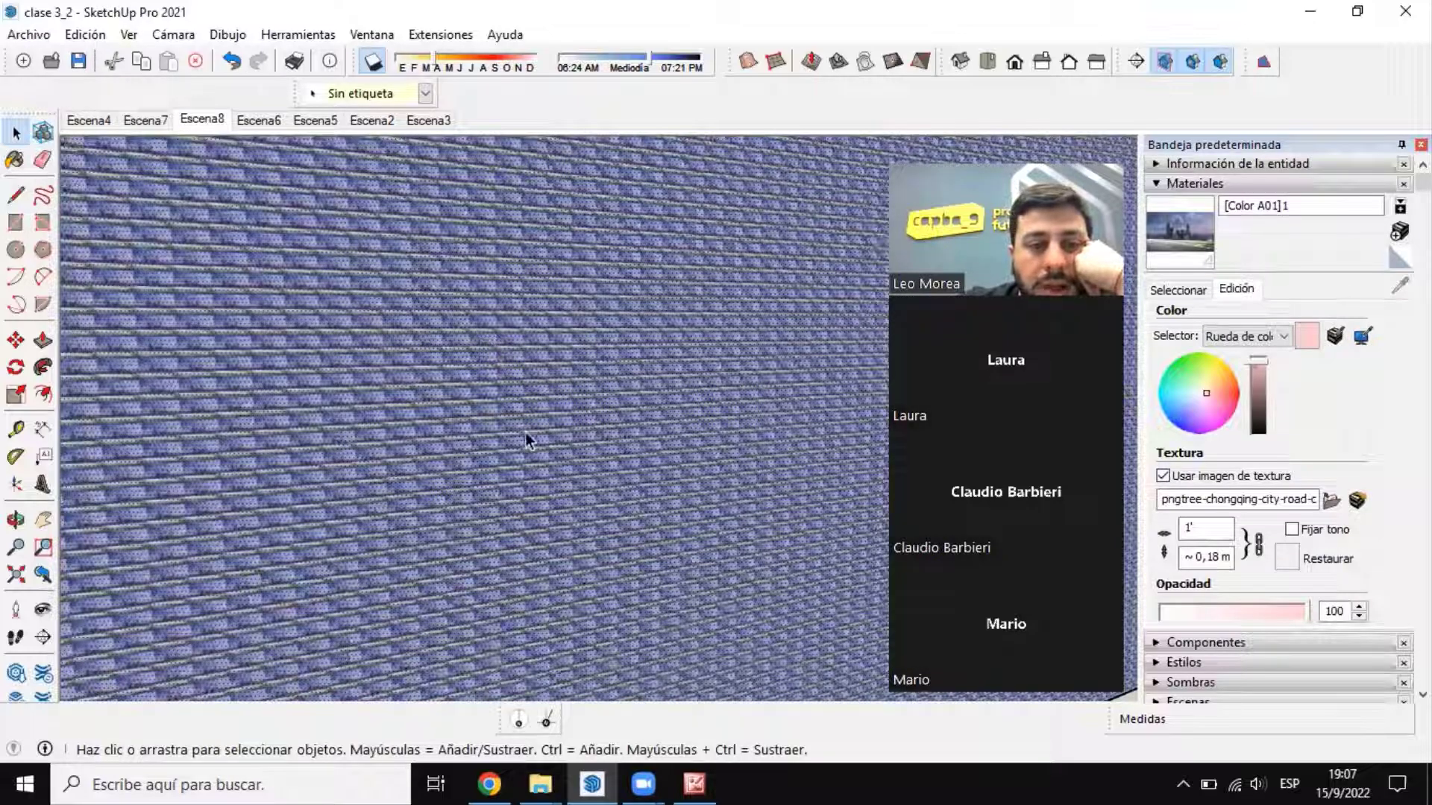
{"action": "scroll", "coordinate": [496, 436], "scroll_direction": "up", "scroll_amount": 6}
{"action": "scroll", "coordinate": [515, 329], "scroll_direction": "down", "scroll_amount": 6}
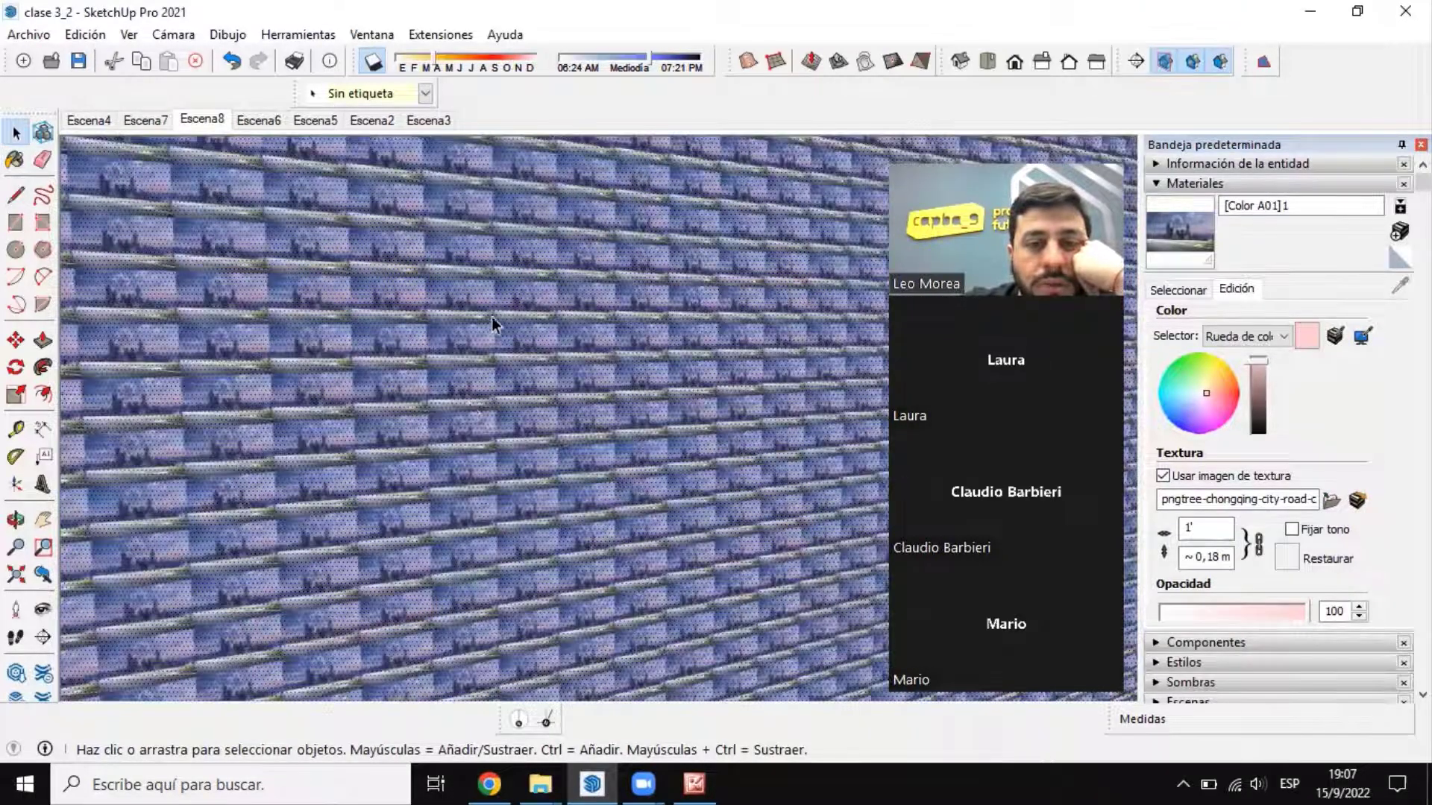
{"action": "scroll", "coordinate": [471, 380], "scroll_direction": "down", "scroll_amount": 10}
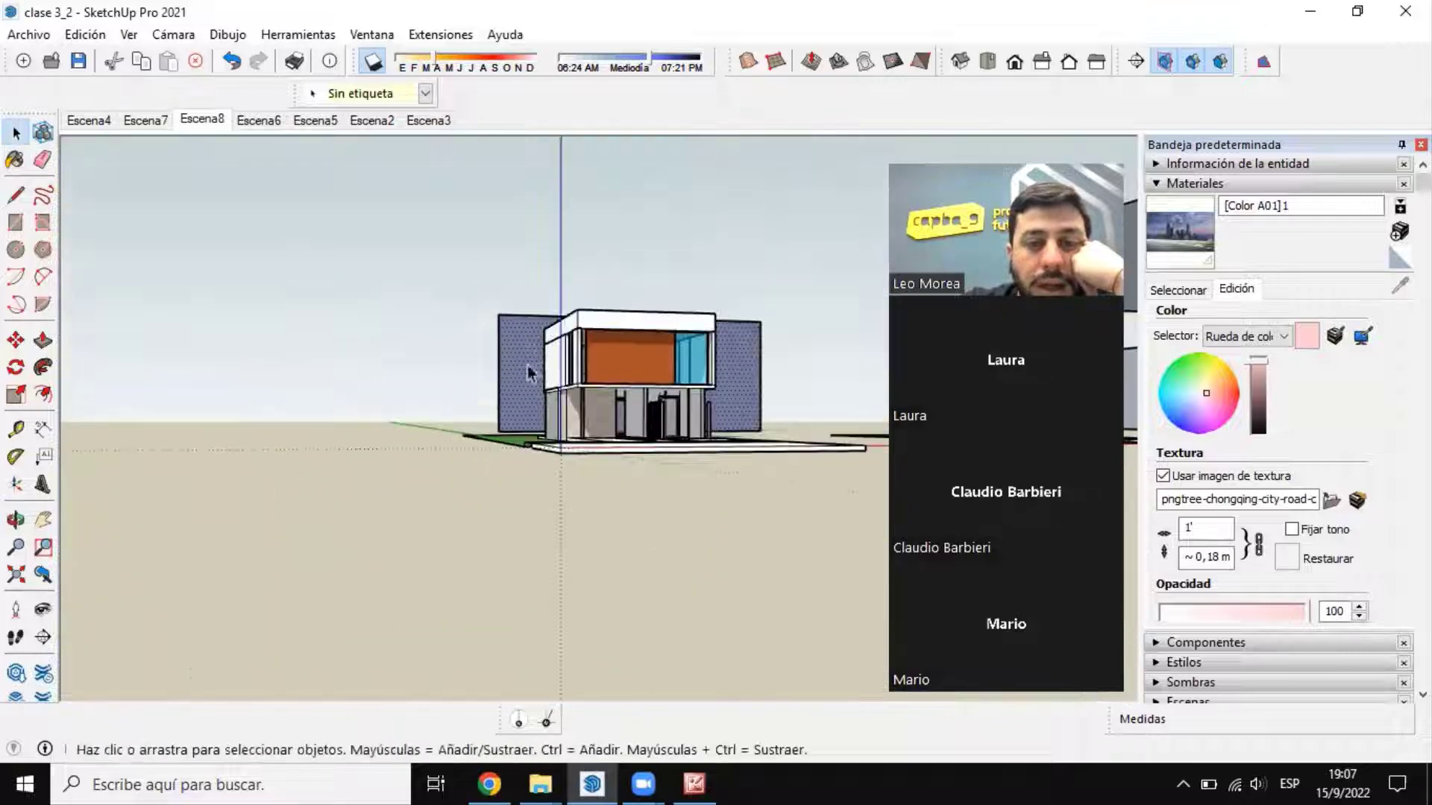
{"action": "scroll", "coordinate": [758, 395], "scroll_direction": "up", "scroll_amount": 3}
{"action": "middle_click_drag", "start_coordinate": [758, 395], "coordinate": [671, 430]}
{"action": "middle_click_drag", "start_coordinate": [721, 309], "coordinate": [526, 395]}
{"action": "scroll", "coordinate": [526, 395], "scroll_direction": "up", "scroll_amount": 5}
{"action": "scroll", "coordinate": [526, 395], "scroll_direction": "up", "scroll_amount": 2}
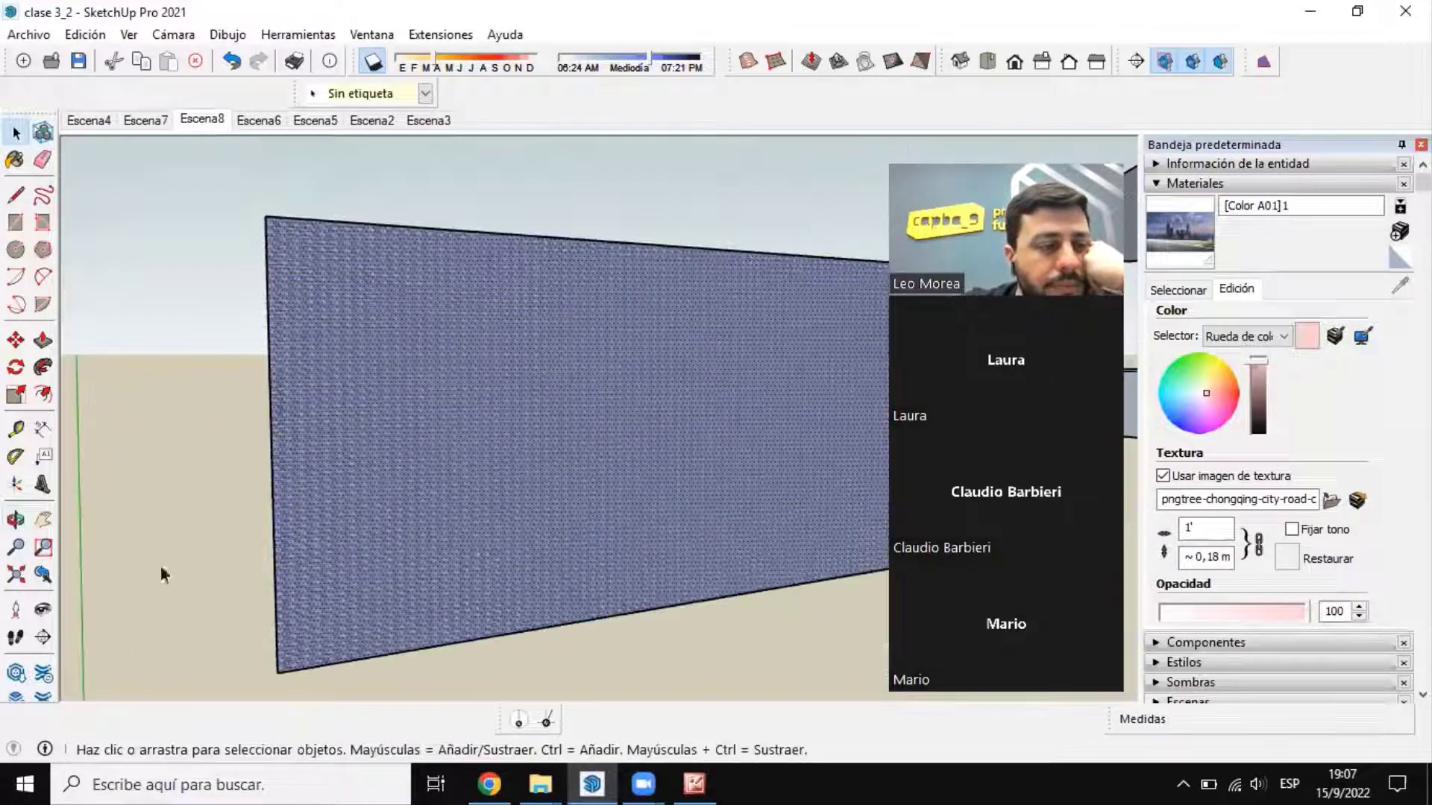
Step: Enlarge the city texture on the face with the texture position pins and align its lower-left corner with the face's lower-left corner
{"action": "right_click", "coordinate": [490, 387]}
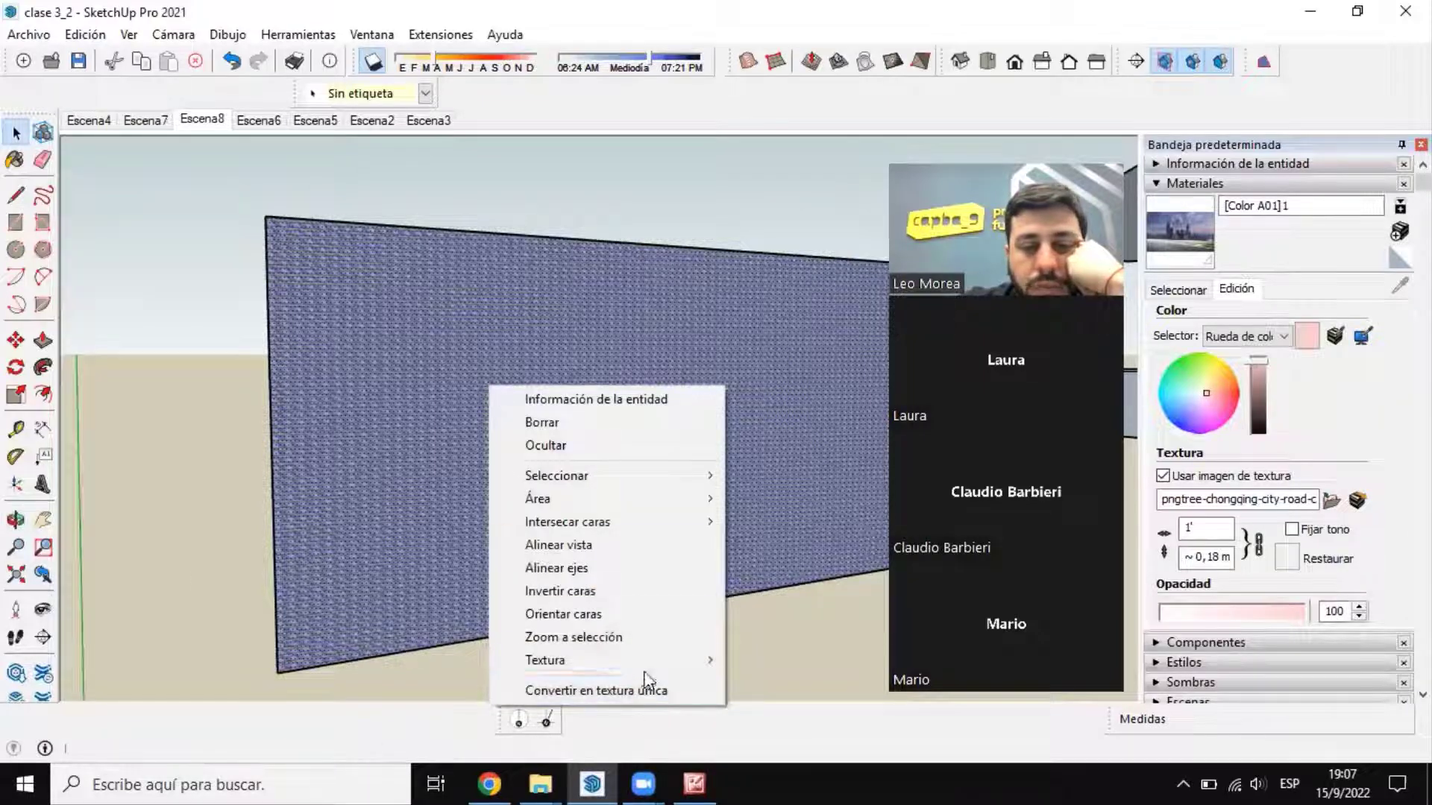
{"action": "mouse_move", "coordinate": [646, 669]}
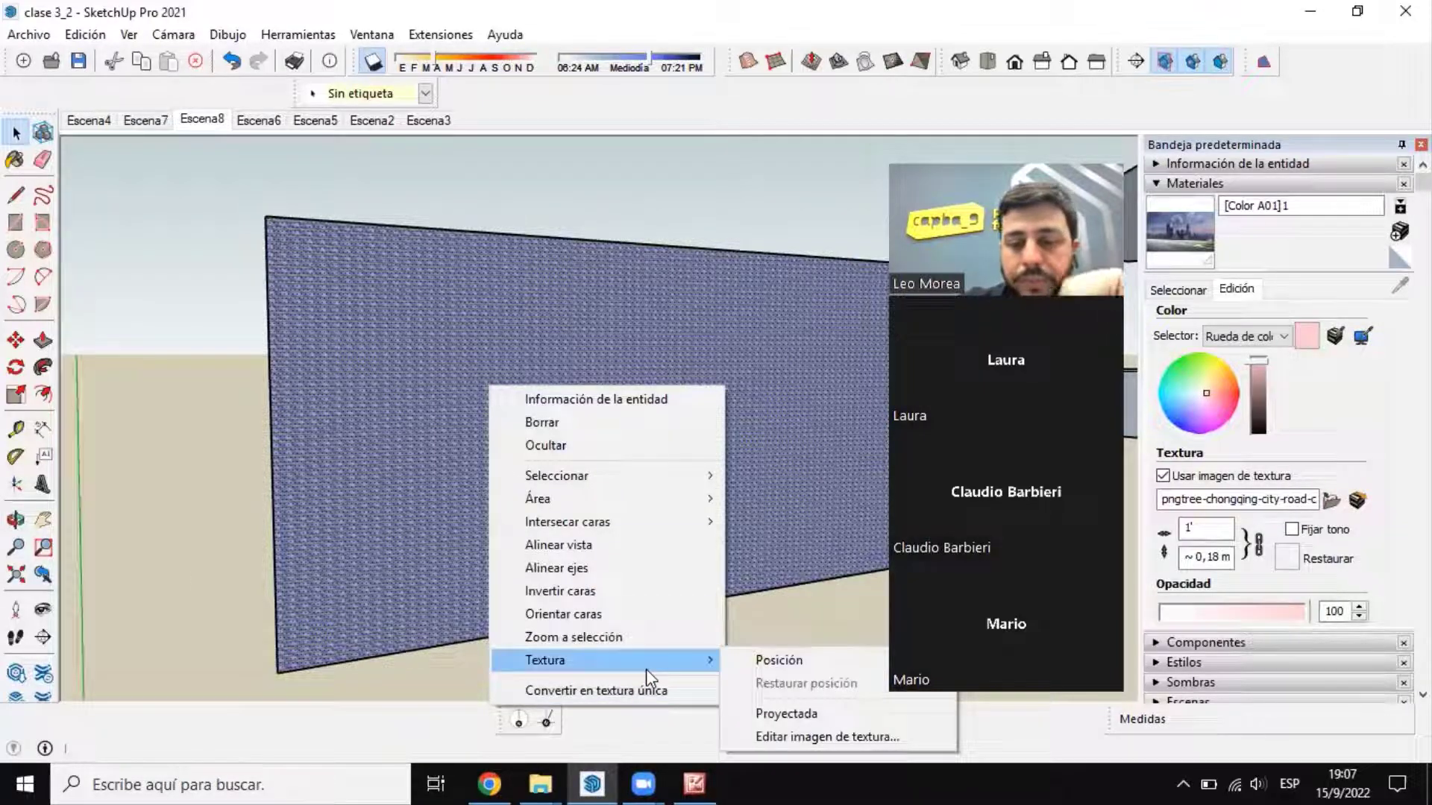
{"action": "left_click", "coordinate": [825, 656]}
{"action": "scroll", "coordinate": [483, 405], "scroll_direction": "up", "scroll_amount": 2}
{"action": "scroll", "coordinate": [483, 405], "scroll_direction": "up", "scroll_amount": 5}
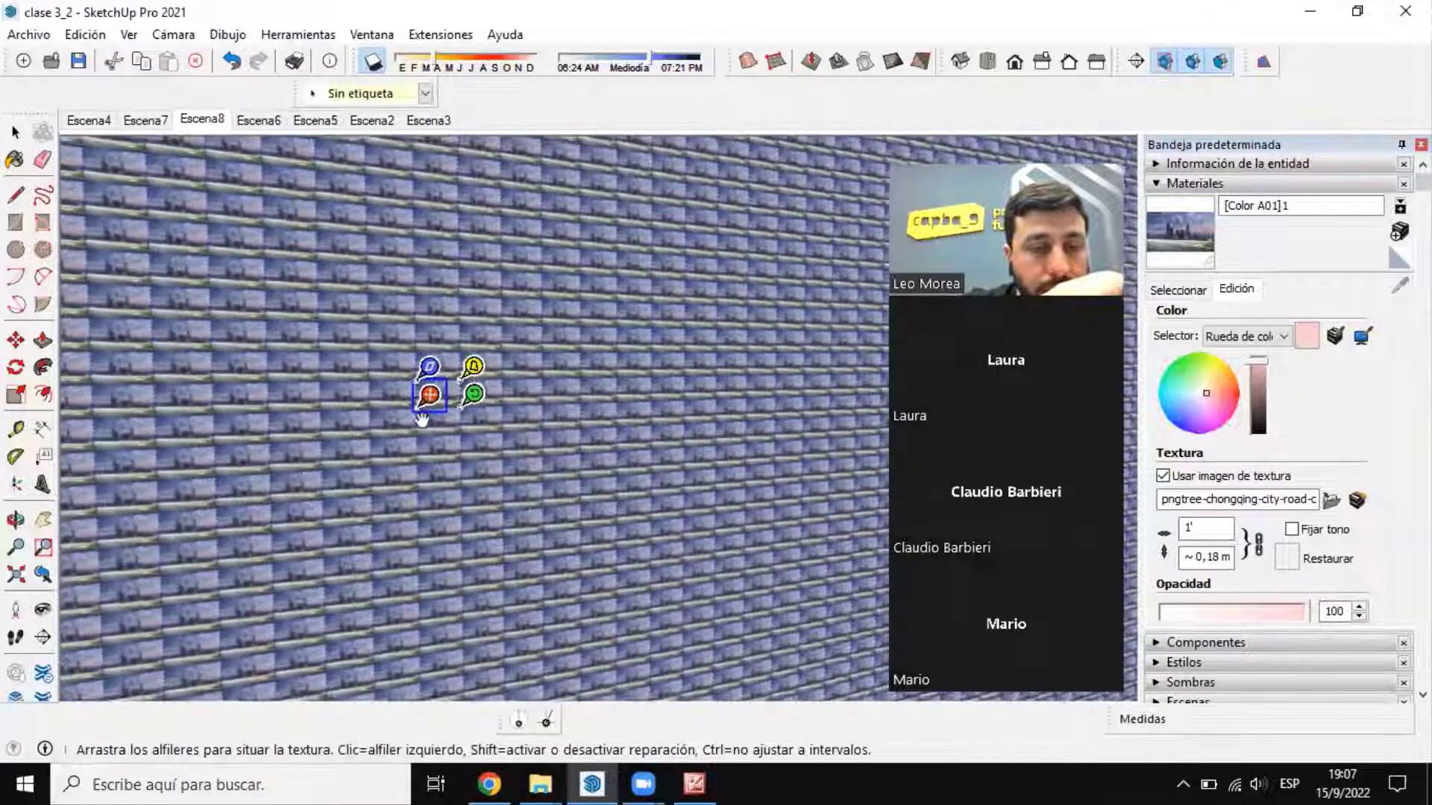
{"action": "left_click_drag", "start_coordinate": [422, 419], "coordinate": [421, 450]}
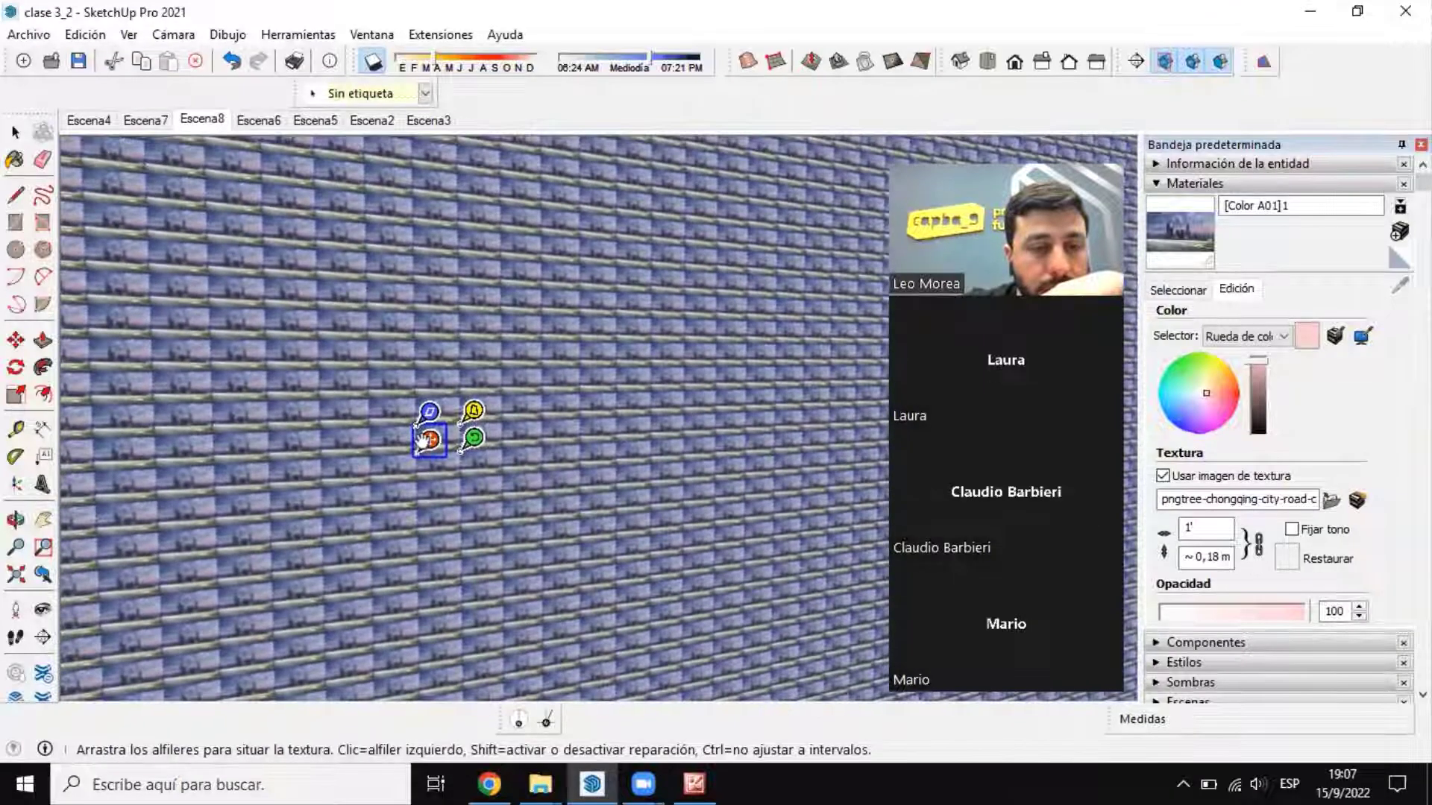
{"action": "left_click_drag", "start_coordinate": [475, 409], "coordinate": [765, 328]}
{"action": "scroll", "coordinate": [518, 317], "scroll_direction": "down", "scroll_amount": 4}
{"action": "left_click_drag", "start_coordinate": [450, 354], "coordinate": [312, 525]}
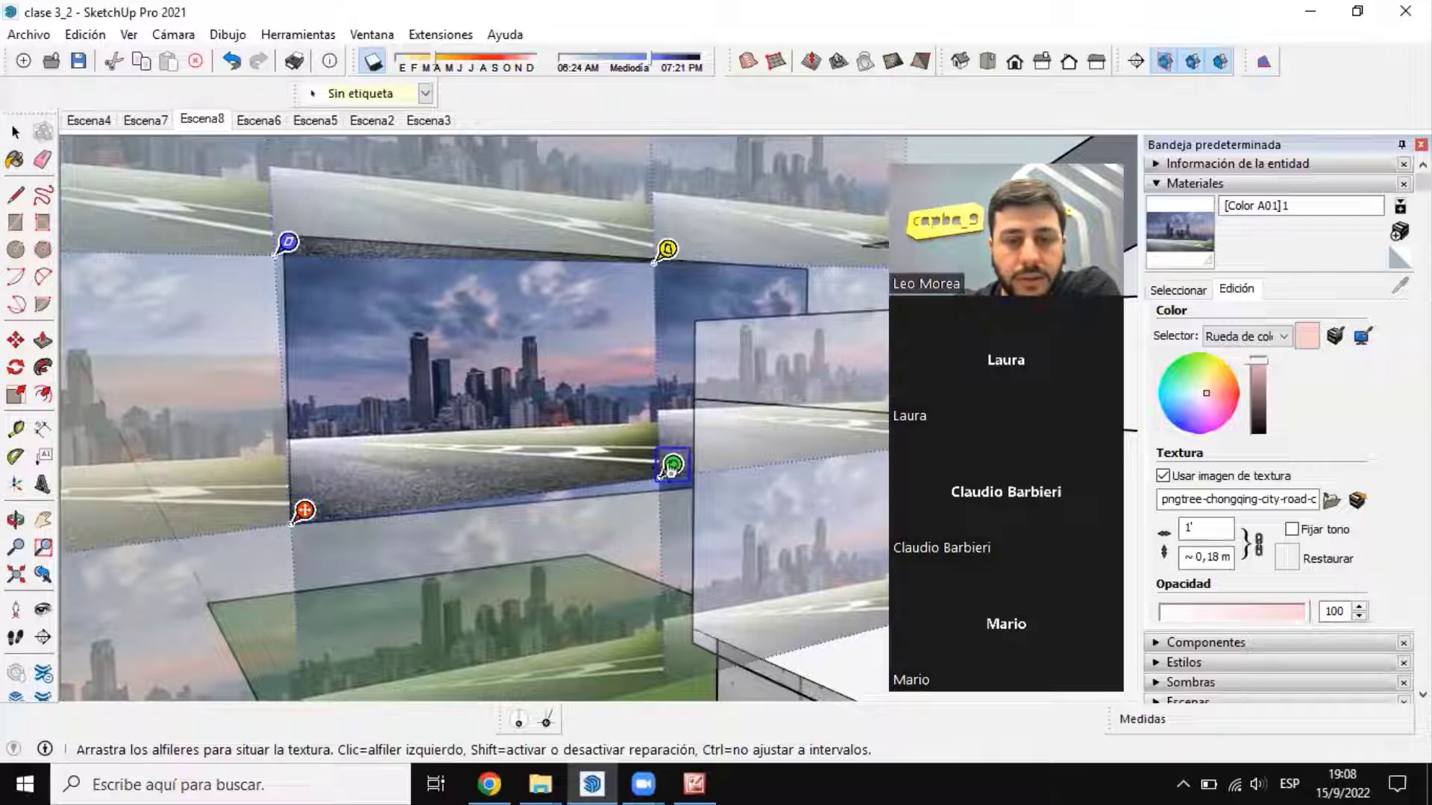
Step: Stretch the city texture to the face's full width and shift it slightly down to lower the skyline
{"action": "left_click_drag", "start_coordinate": [671, 469], "coordinate": [810, 469]}
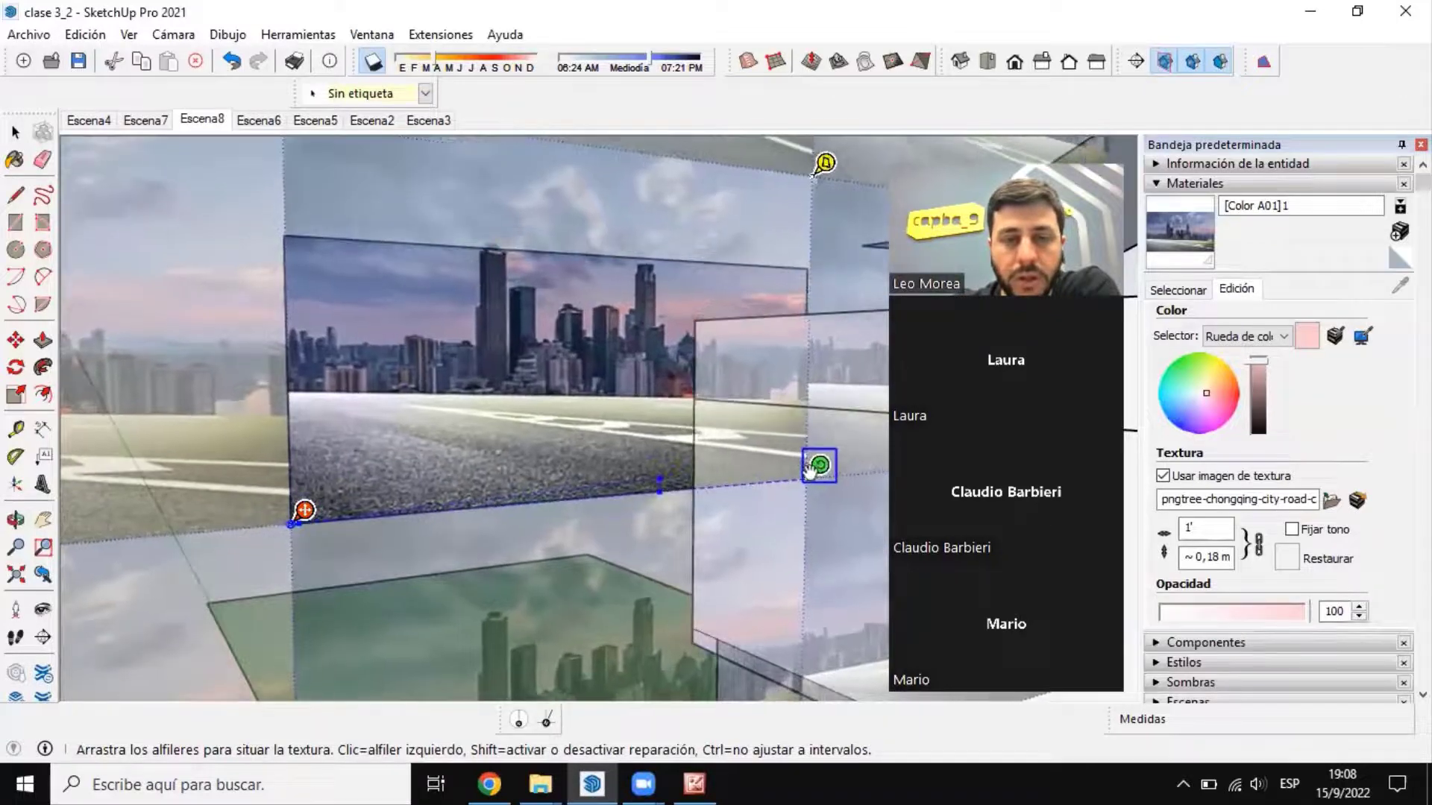
{"action": "left_click_drag", "start_coordinate": [555, 378], "coordinate": [554, 428]}
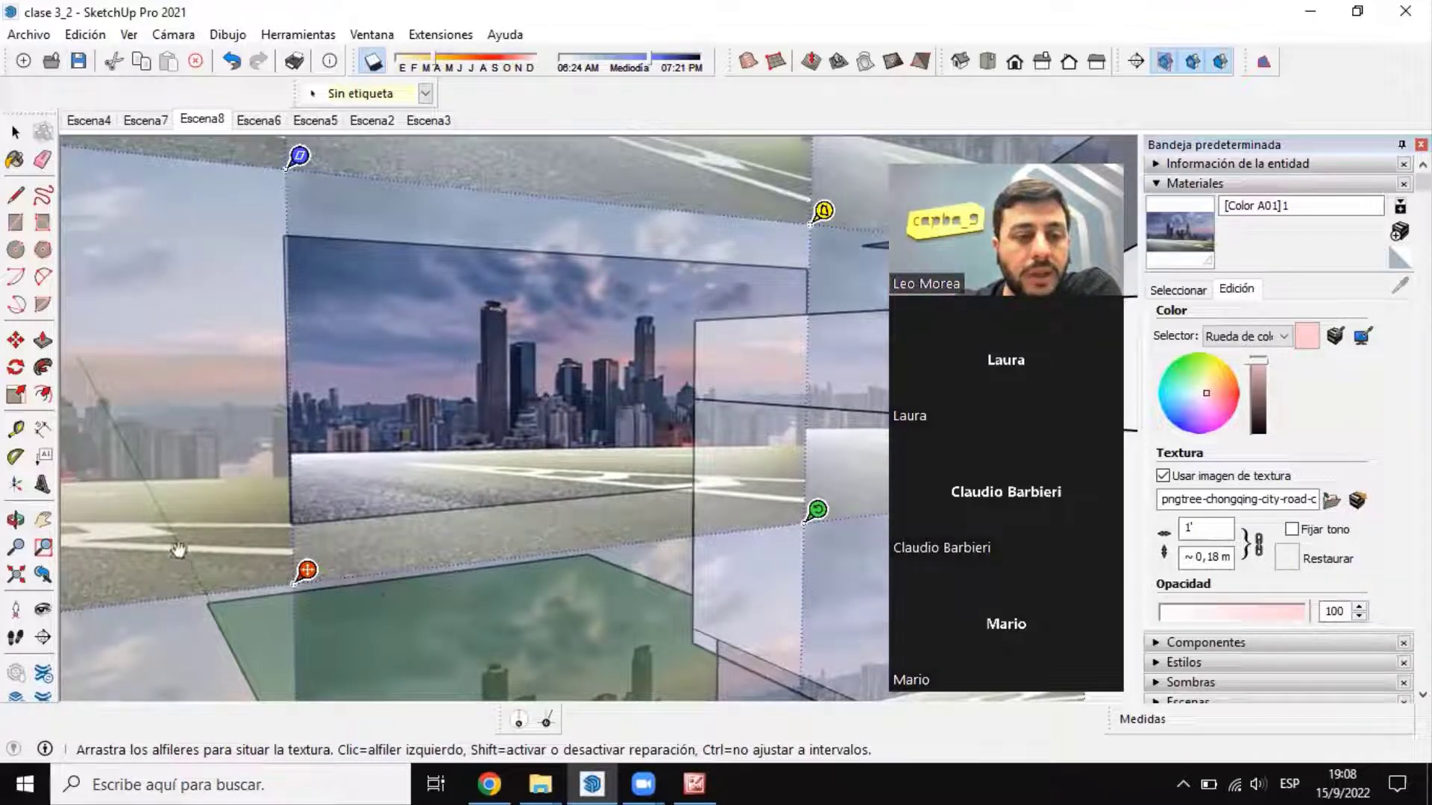
{"action": "left_click", "coordinate": [16, 132]}
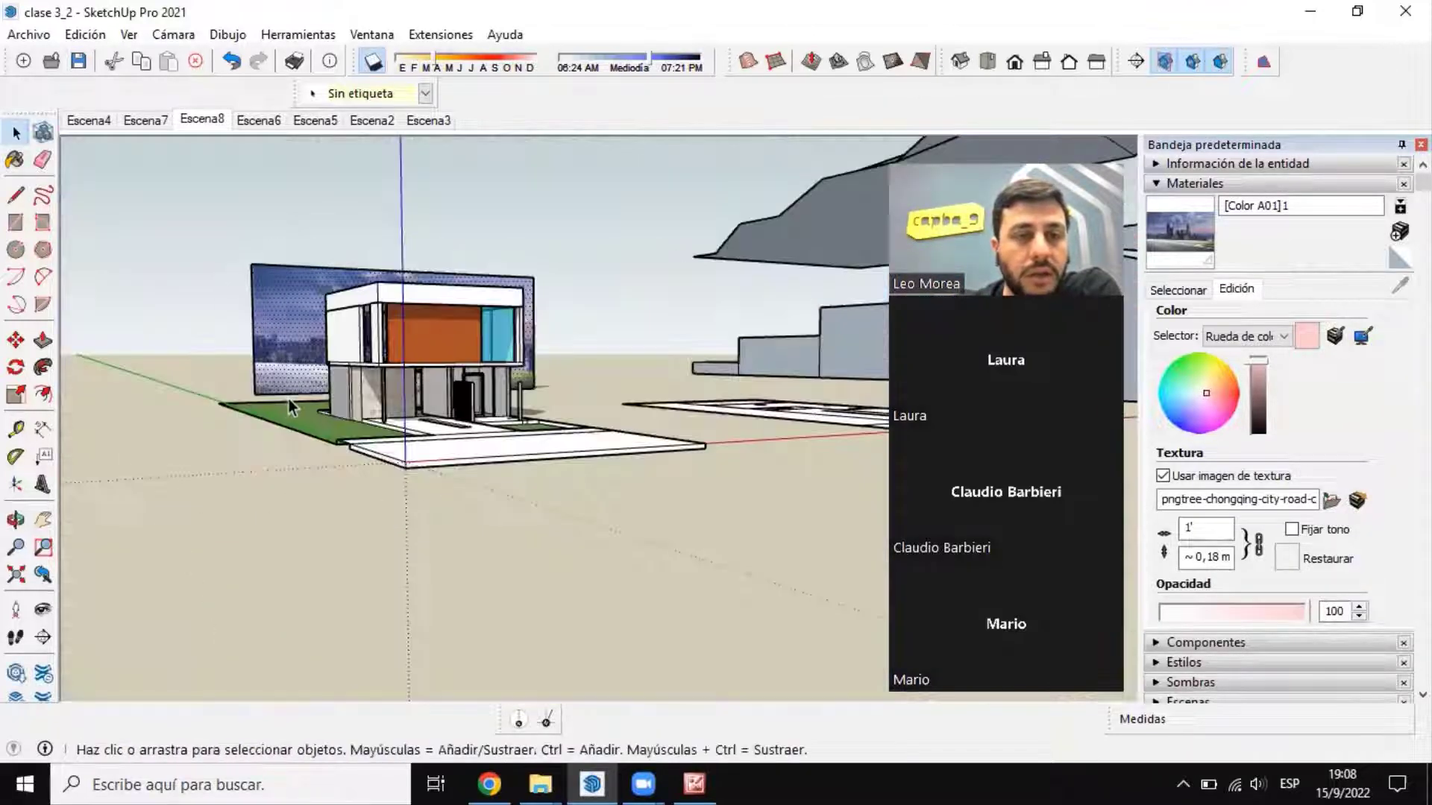
Step: Examine the city backdrop behind the house from the front and at closer range
{"action": "mouse_move", "coordinate": [396, 479]}
{"action": "middle_mouse_down"}
{"action": "mouse_move", "coordinate": [316, 480]}
{"action": "mouse_move", "coordinate": [351, 448]}
{"action": "mouse_move", "coordinate": [371, 472]}
{"action": "middle_mouse_up"}
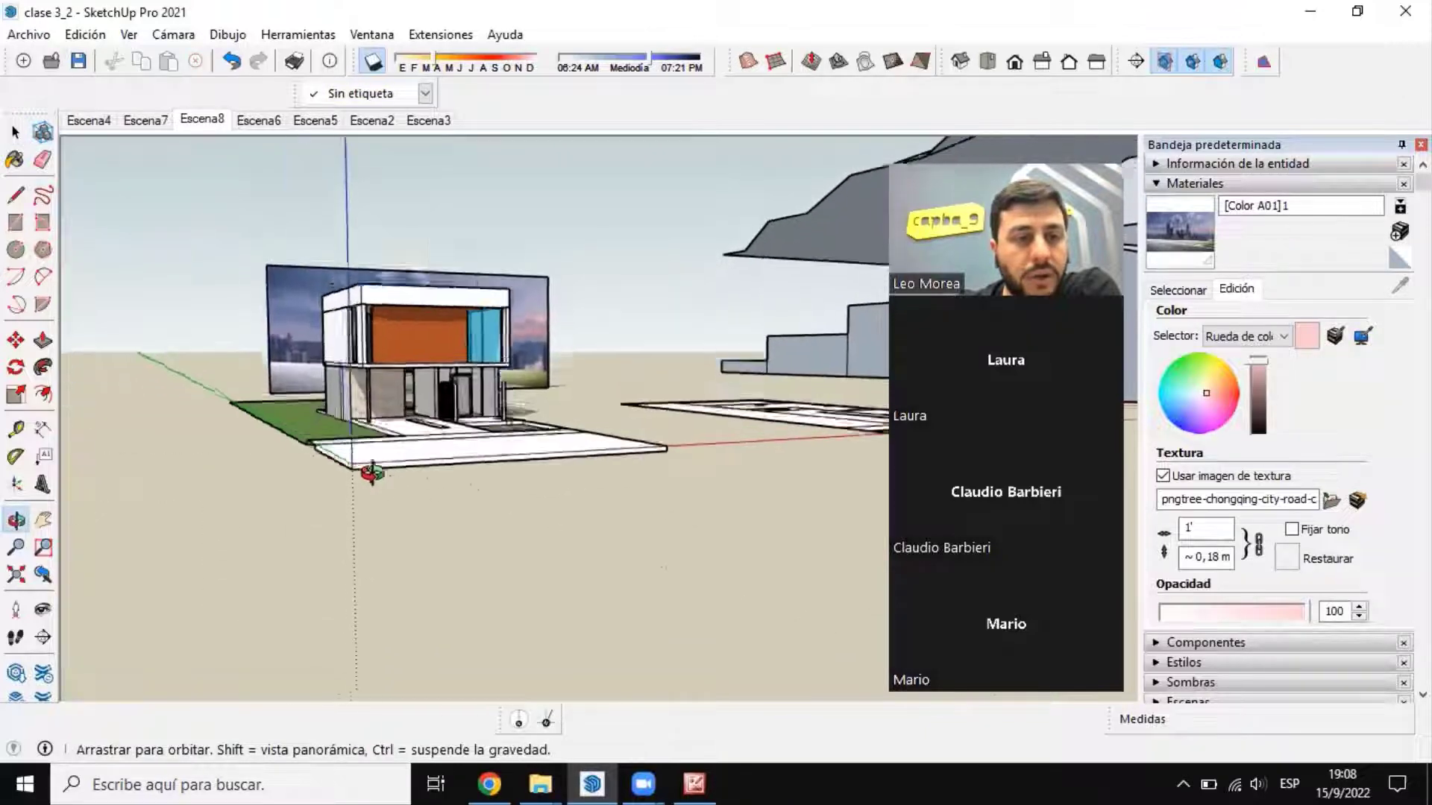
{"action": "scroll", "coordinate": [412, 365], "scroll_direction": "up", "scroll_amount": 4}
{"action": "middle_click_drag", "start_coordinate": [492, 352], "coordinate": [340, 358]}
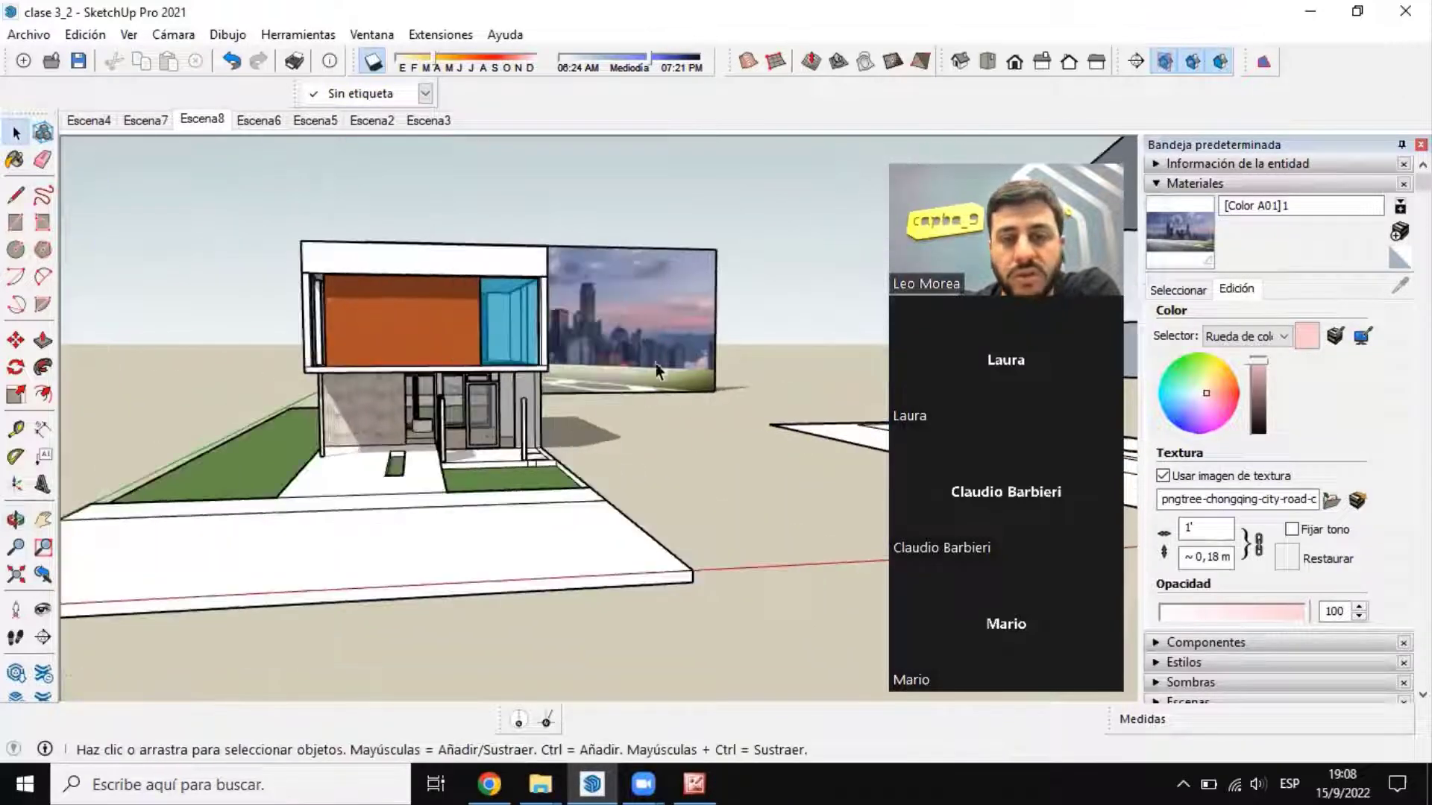
{"action": "scroll", "coordinate": [656, 364], "scroll_direction": "up", "scroll_amount": 4}
{"action": "middle_click_drag", "start_coordinate": [656, 364], "coordinate": [614, 370]}
{"action": "scroll", "coordinate": [557, 418], "scroll_direction": "down", "scroll_amount": 4}
{"action": "scroll", "coordinate": [614, 371], "scroll_direction": "up", "scroll_amount": 2}
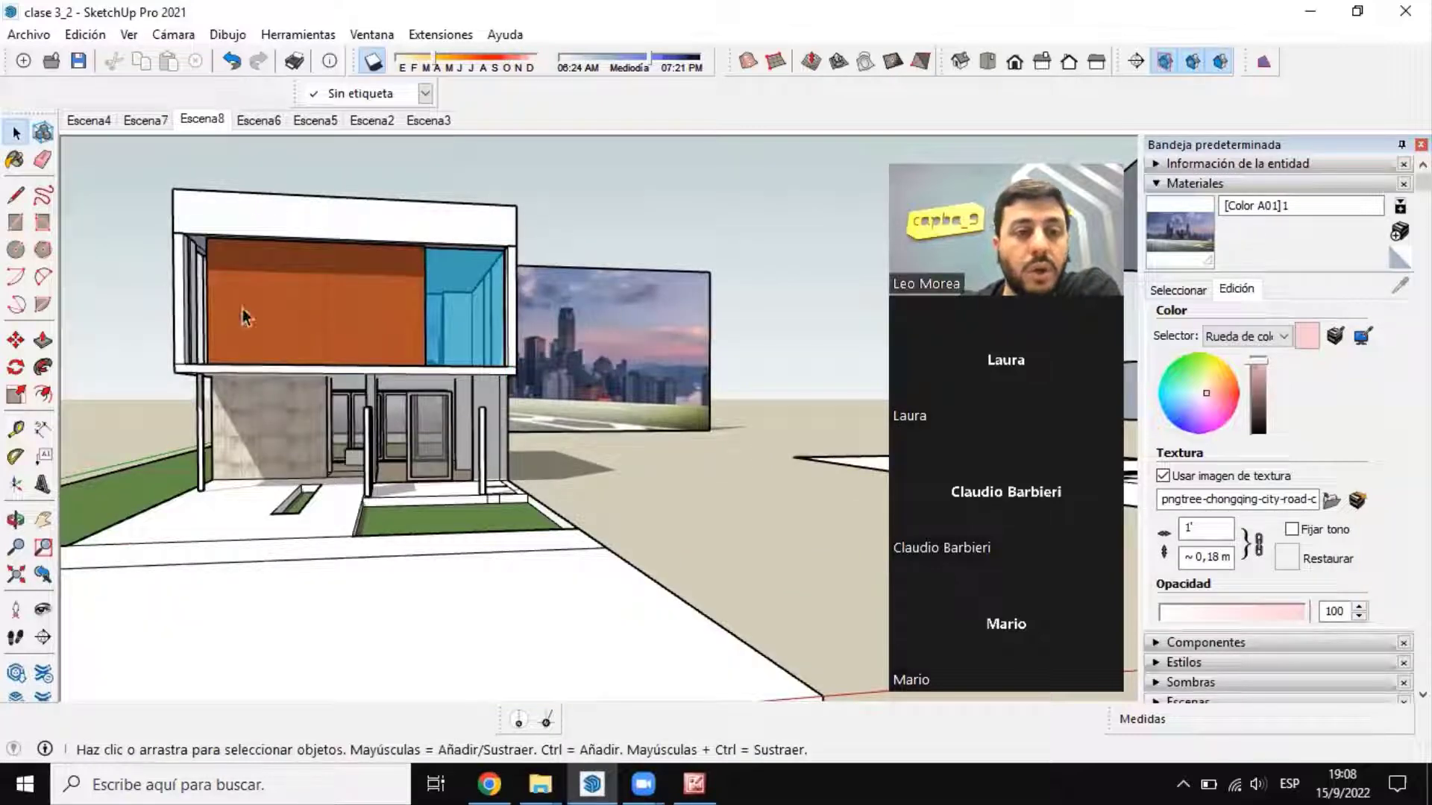
Step: Select the textured backdrop face and inspect its skyline image up close and from a distance
{"action": "left_click", "coordinate": [651, 307]}
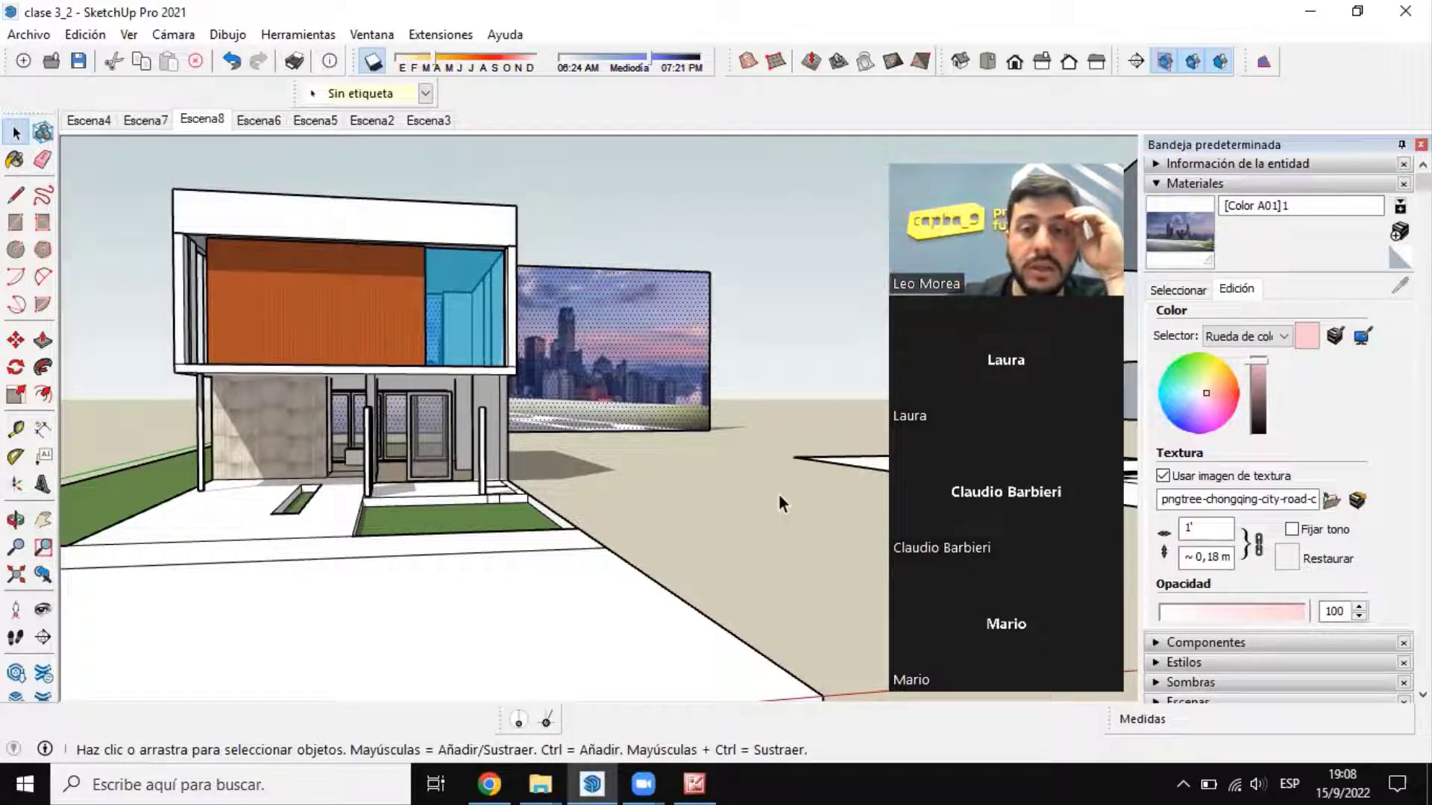
{"action": "scroll", "coordinate": [589, 283], "scroll_direction": "up", "scroll_amount": 5}
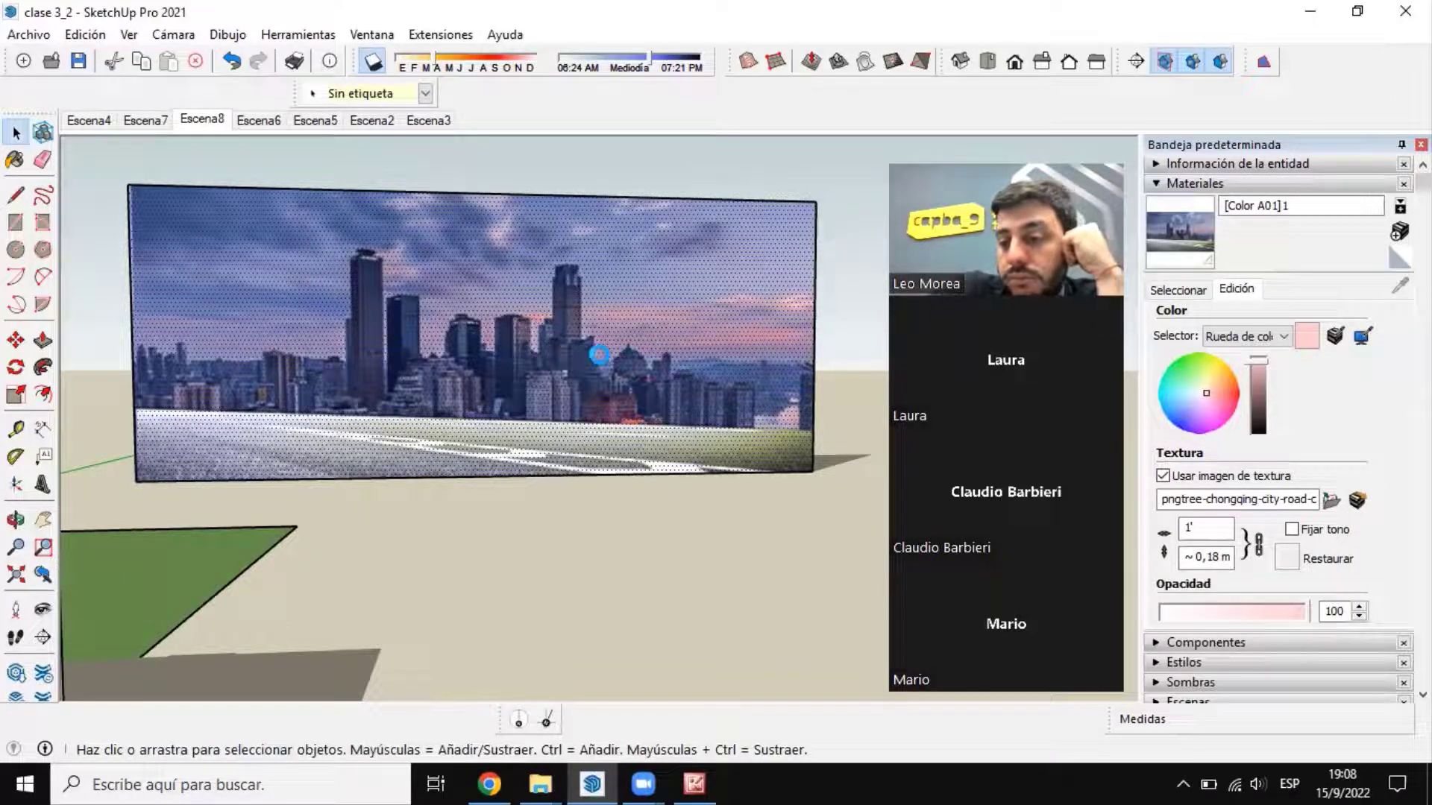
{"action": "scroll", "coordinate": [539, 373], "scroll_direction": "down", "scroll_amount": 4}
{"action": "scroll", "coordinate": [507, 420], "scroll_direction": "up", "scroll_amount": 5}
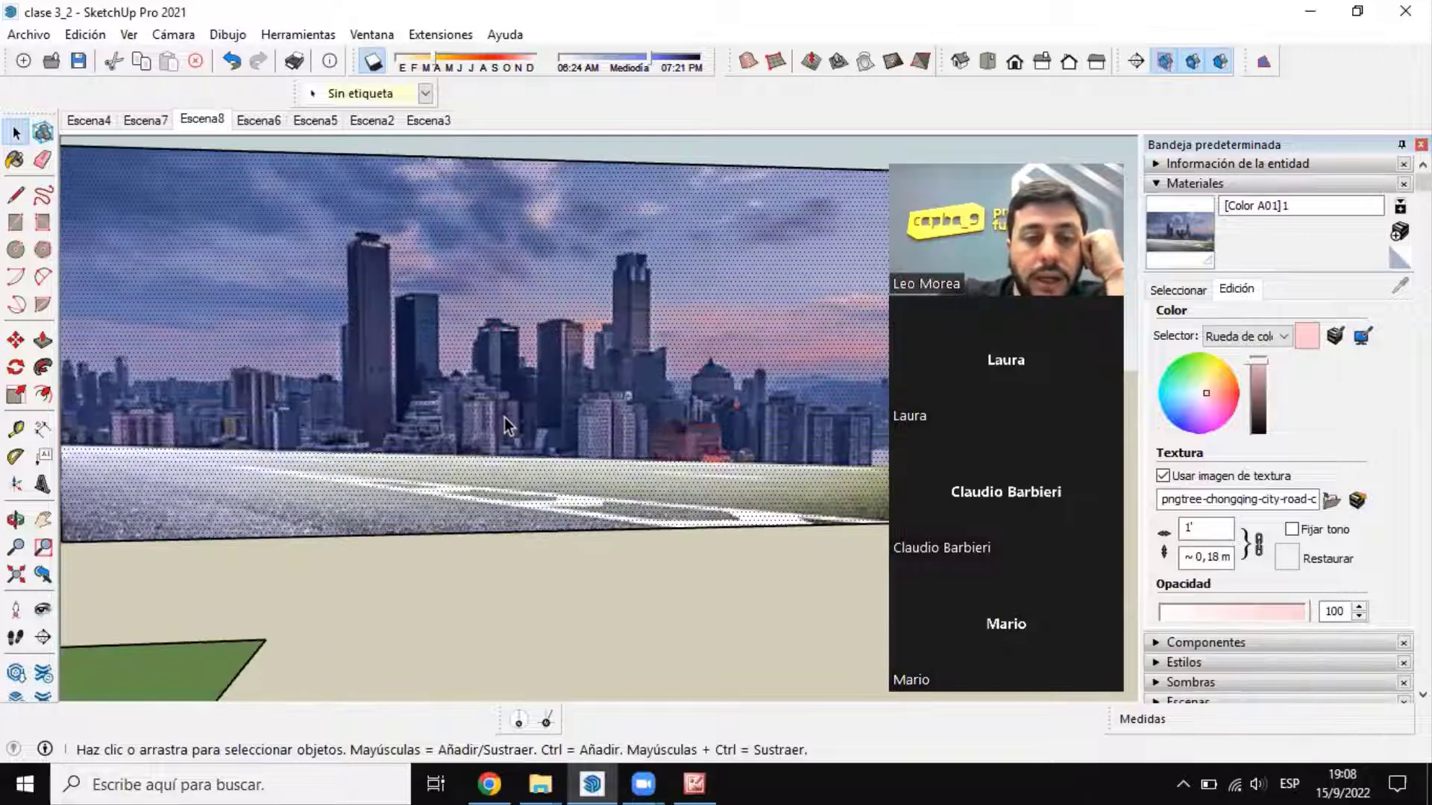
{"action": "scroll", "coordinate": [526, 434], "scroll_direction": "down", "scroll_amount": 3}
{"action": "scroll", "coordinate": [528, 435], "scroll_direction": "down", "scroll_amount": 3}
{"action": "mouse_move", "coordinate": [534, 438]}
{"action": "middle_mouse_down"}
{"action": "mouse_move", "coordinate": [584, 397]}
{"action": "mouse_move", "coordinate": [493, 476]}
{"action": "mouse_move", "coordinate": [500, 416]}
{"action": "middle_mouse_up"}
{"action": "scroll", "coordinate": [502, 461], "scroll_direction": "up", "scroll_amount": 4}
{"action": "scroll", "coordinate": [493, 468], "scroll_direction": "down", "scroll_amount": 4}
{"action": "scroll", "coordinate": [490, 461], "scroll_direction": "up", "scroll_amount": 2}
{"action": "middle_click_drag", "start_coordinate": [490, 473], "coordinate": [490, 467]}
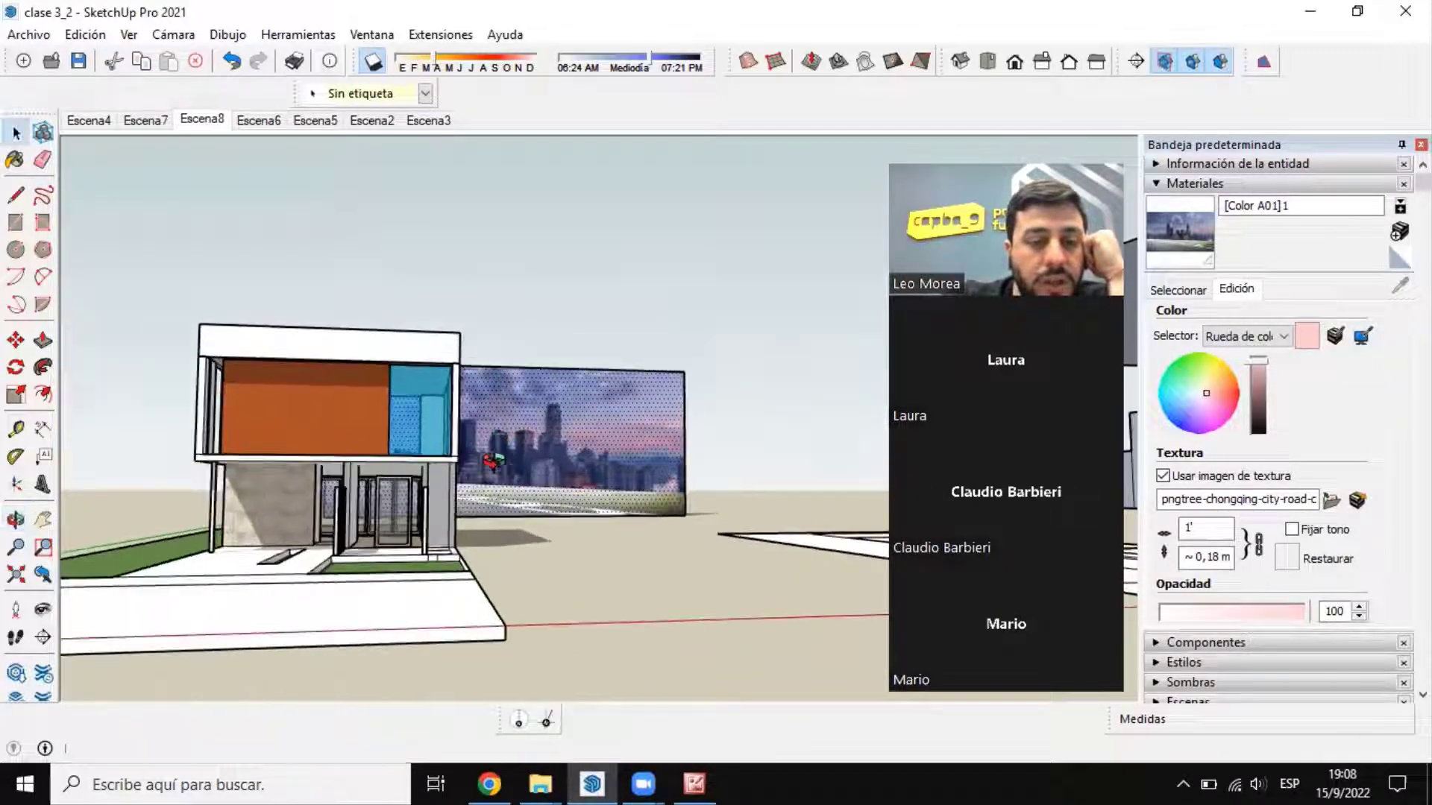
Step: Switch to Microsoft Office Picture Manager to view the photo IMG_1210, and return to the SketchUp model
{"action": "left_click", "coordinate": [703, 781]}
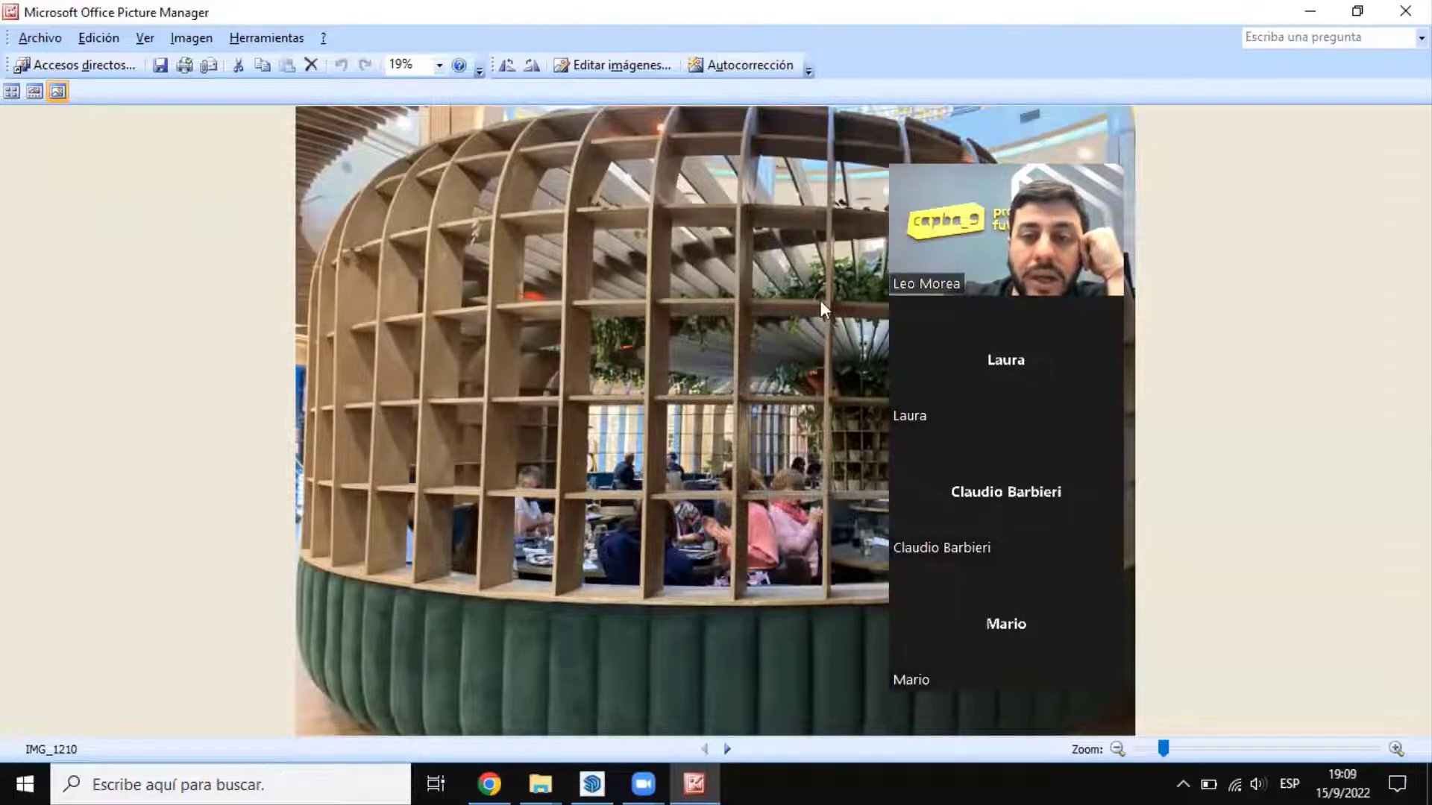
{"action": "left_click_drag", "start_coordinate": [1022, 153], "coordinate": [1313, 152]}
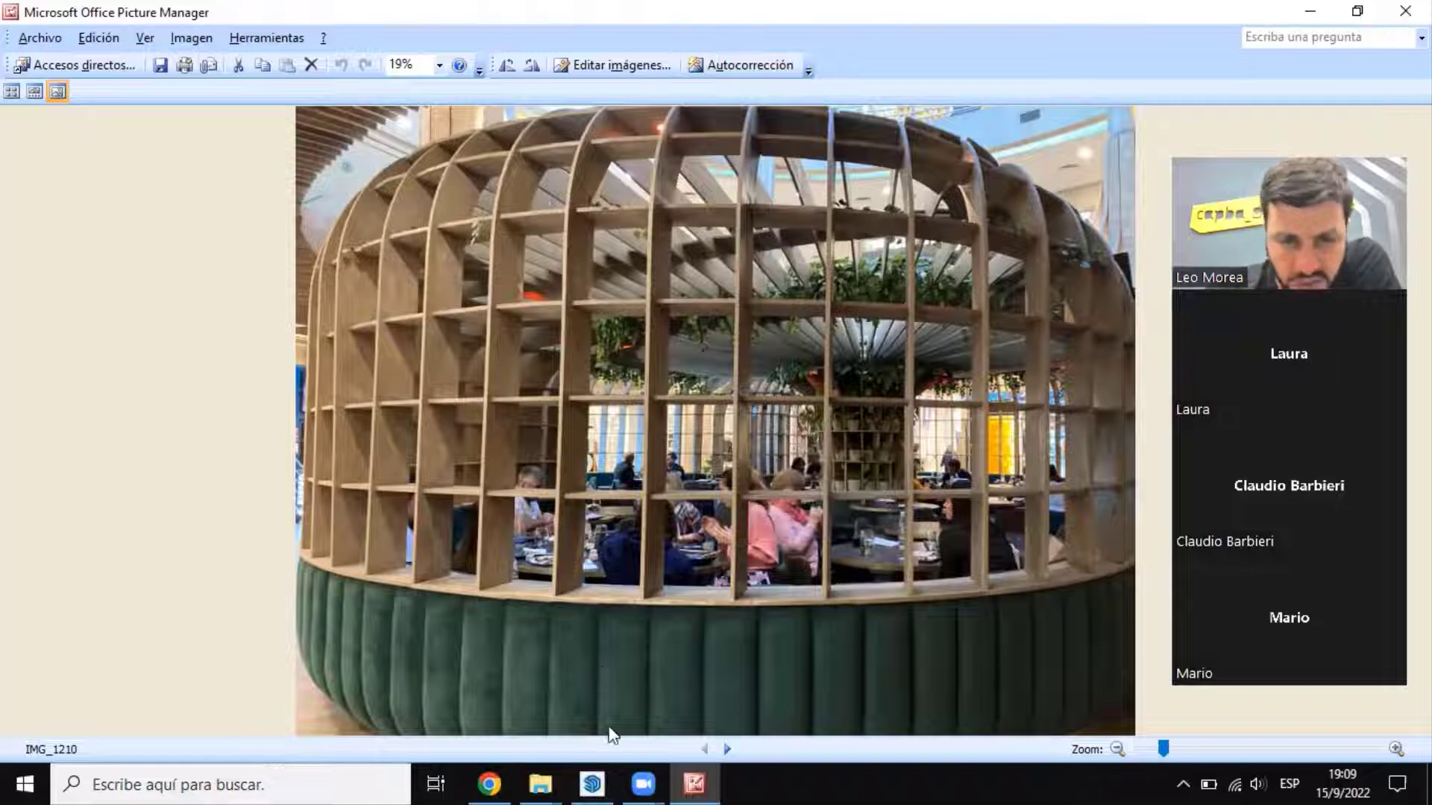
{"action": "left_click", "coordinate": [600, 776]}
Step: View the house with the city backdrop beside it from a closer frontal angle
{"action": "scroll", "coordinate": [439, 506], "scroll_direction": "up", "scroll_amount": 4}
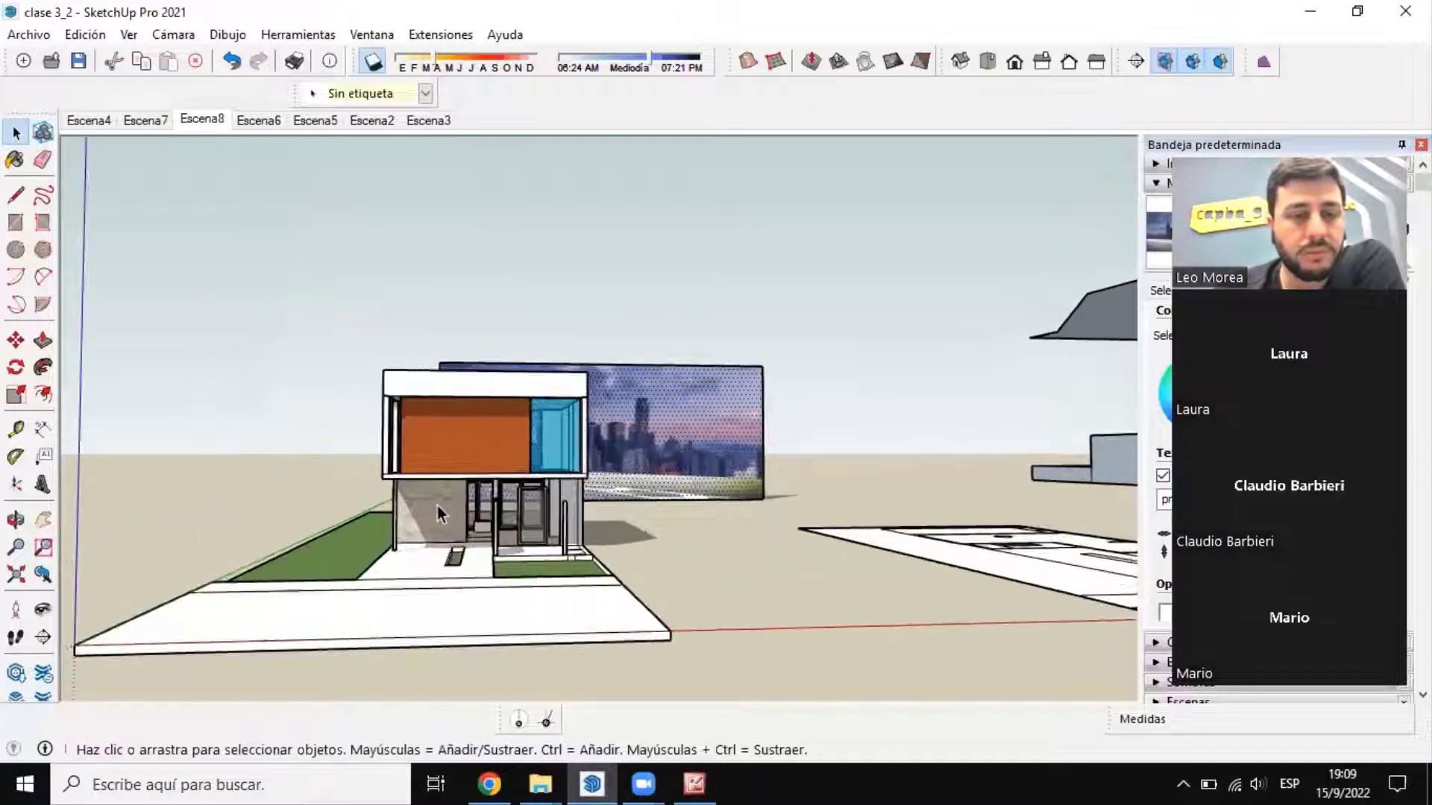
{"action": "middle_click_drag", "start_coordinate": [524, 492], "coordinate": [531, 496]}
{"action": "scroll", "coordinate": [623, 483], "scroll_direction": "up", "scroll_amount": 4}
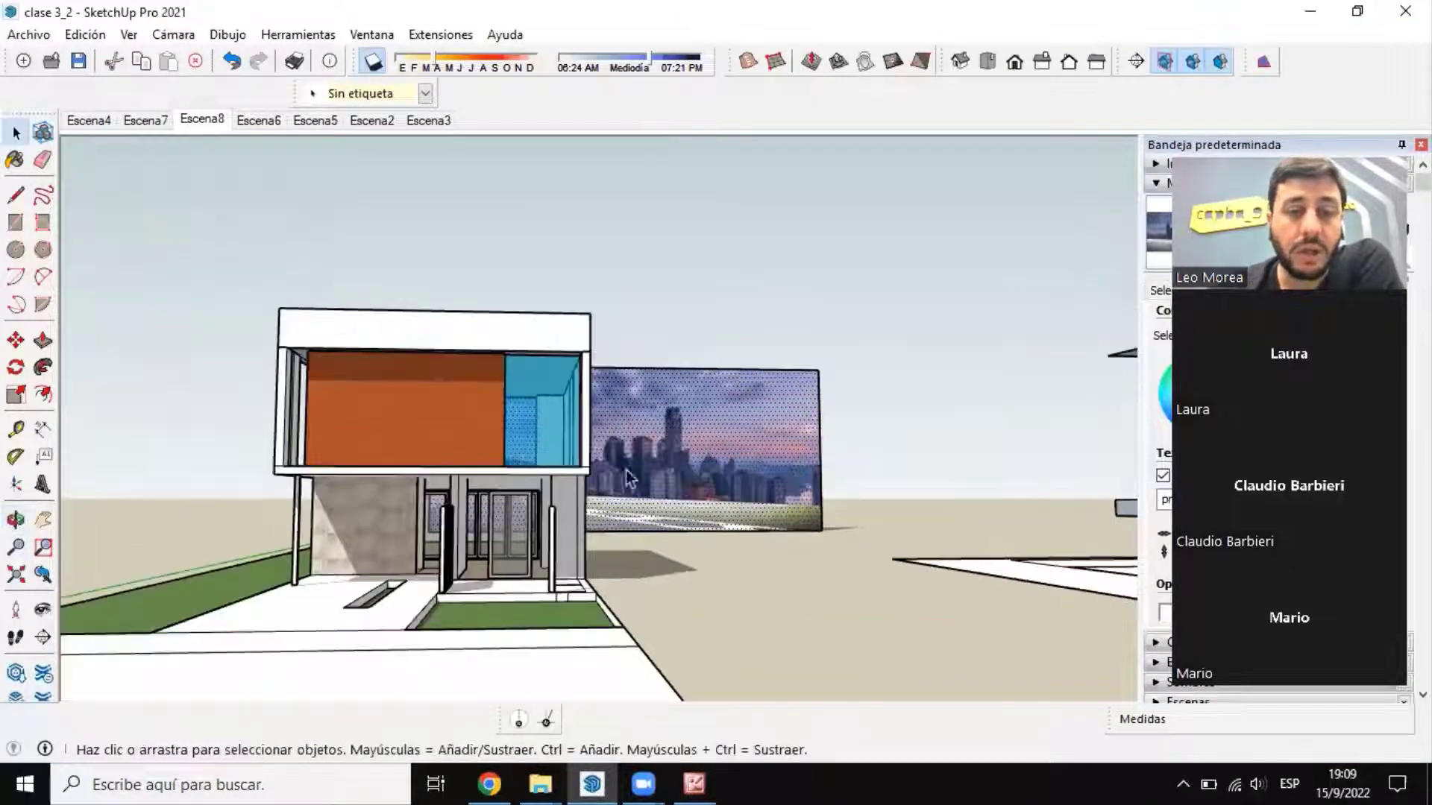
{"action": "middle_click_drag", "start_coordinate": [697, 565], "coordinate": [646, 561]}
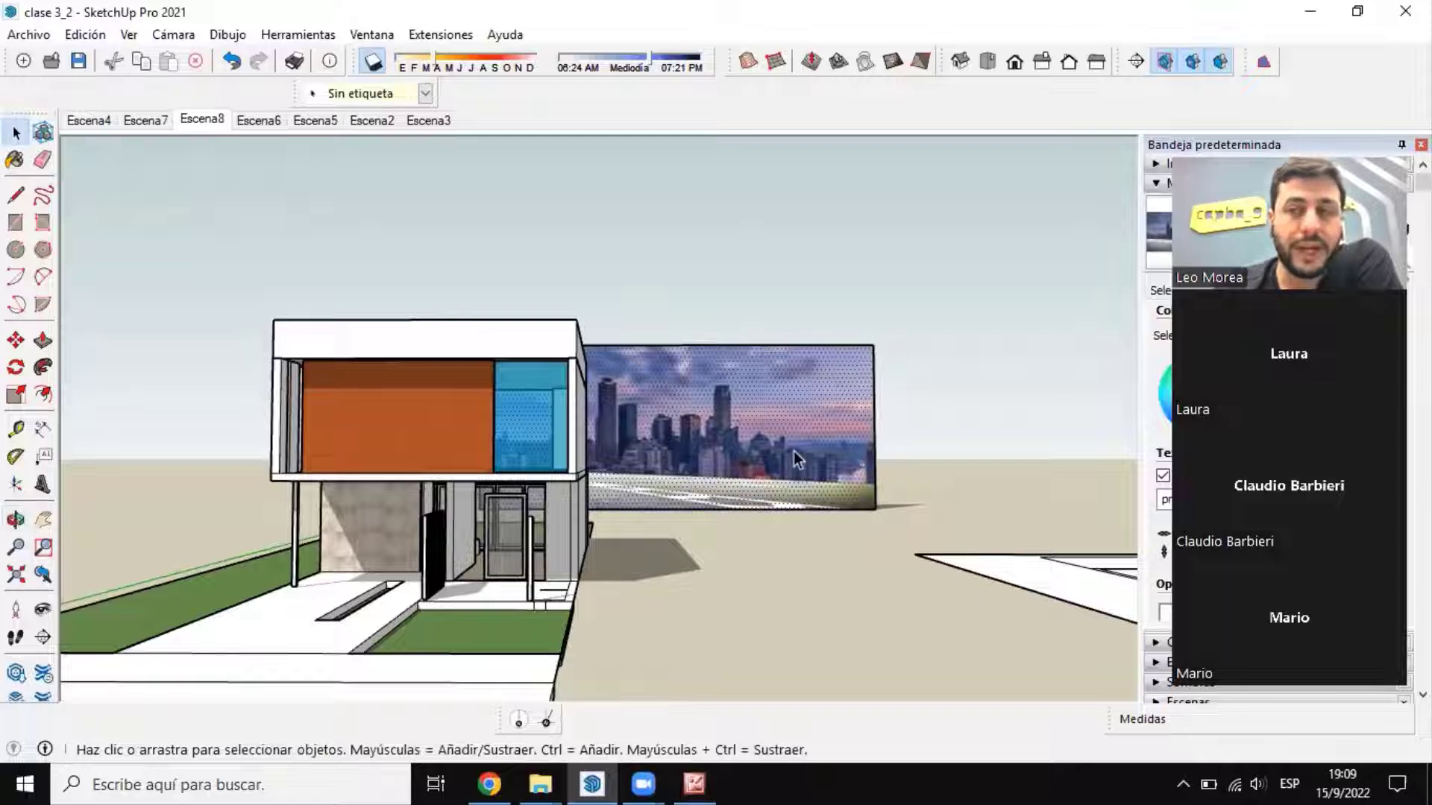
Step: Examine the house with the city backdrop behind it from the front, comparing close and distant views
{"action": "middle_click_drag", "start_coordinate": [744, 503], "coordinate": [792, 474]}
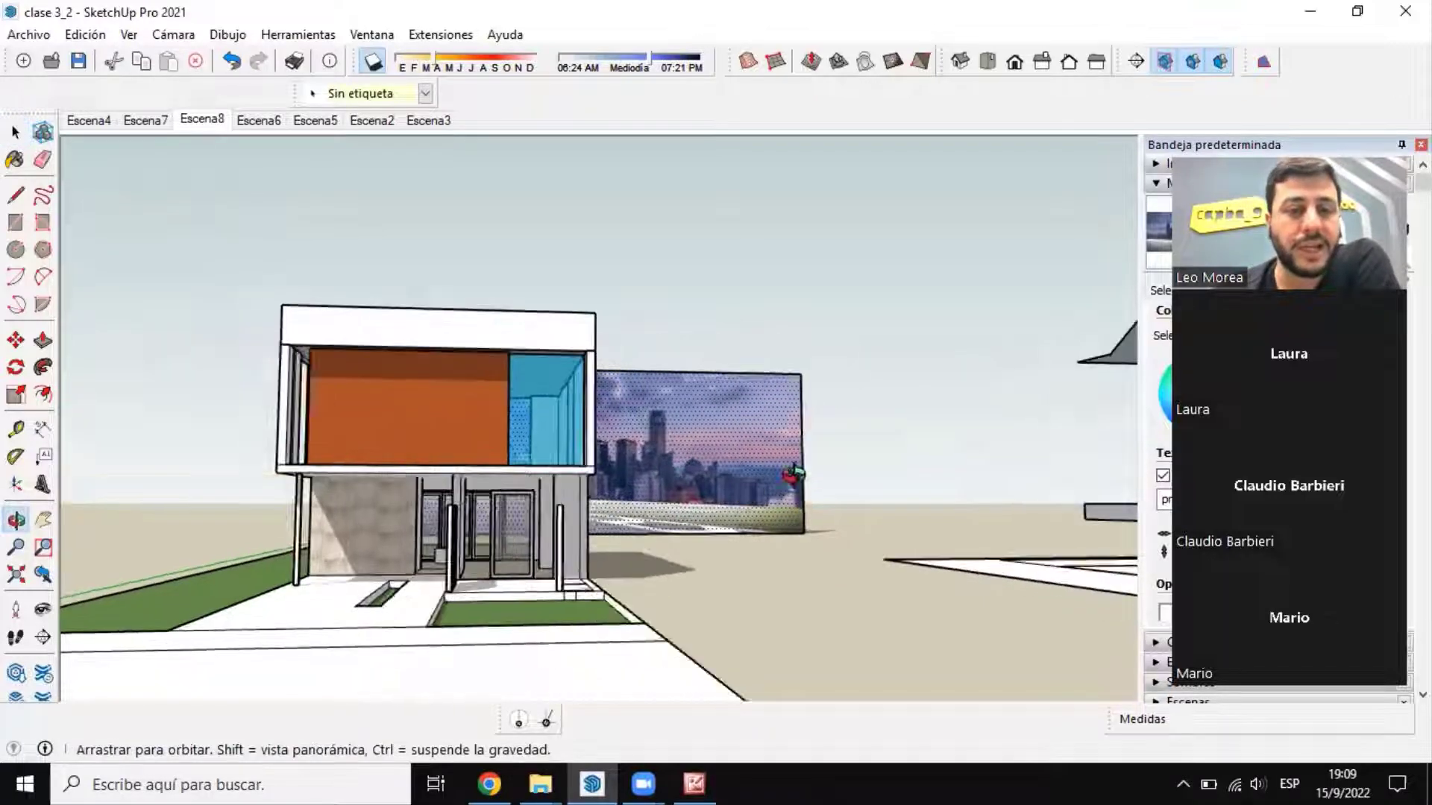
{"action": "scroll", "coordinate": [677, 547], "scroll_direction": "up", "scroll_amount": 5}
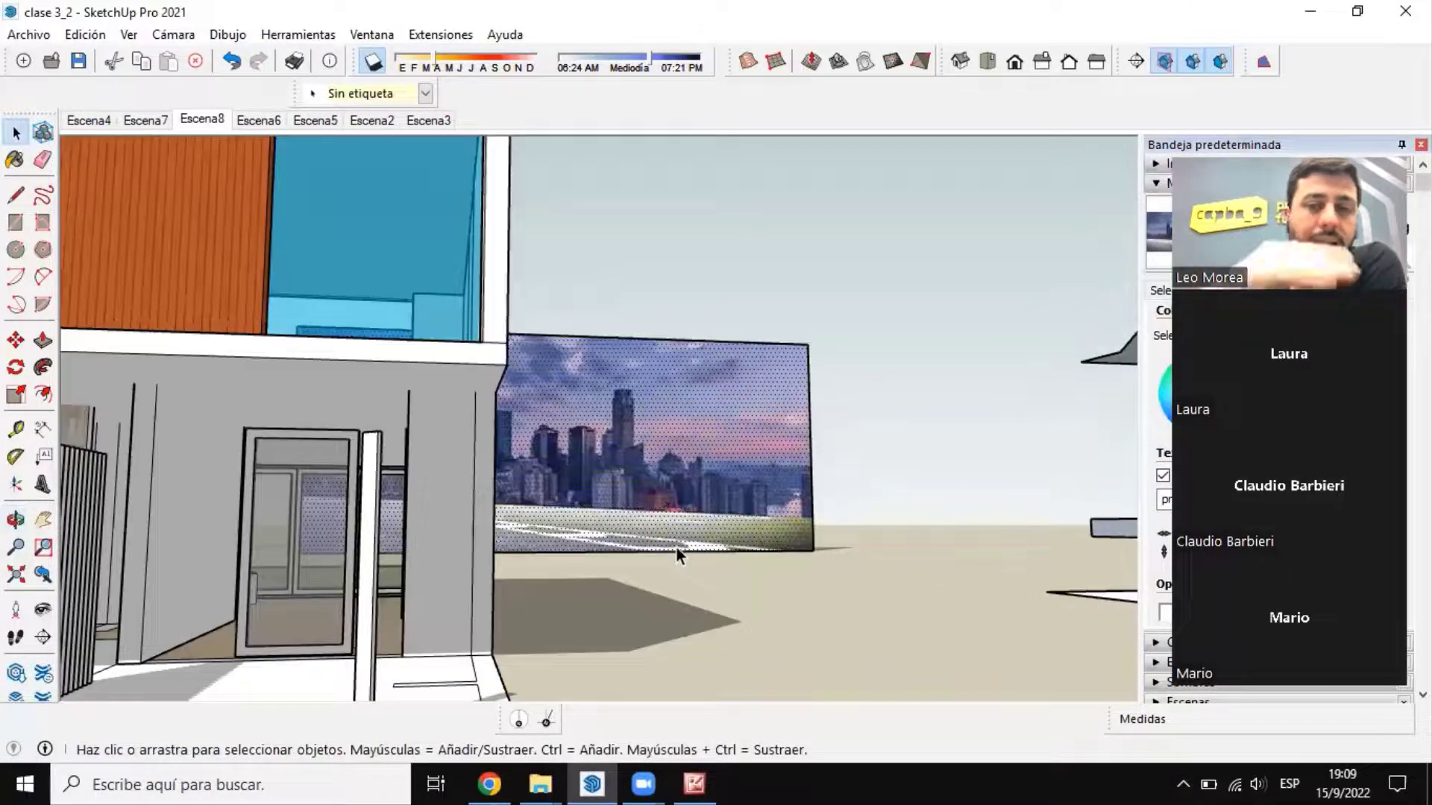
{"action": "scroll", "coordinate": [675, 547], "scroll_direction": "down", "scroll_amount": 10}
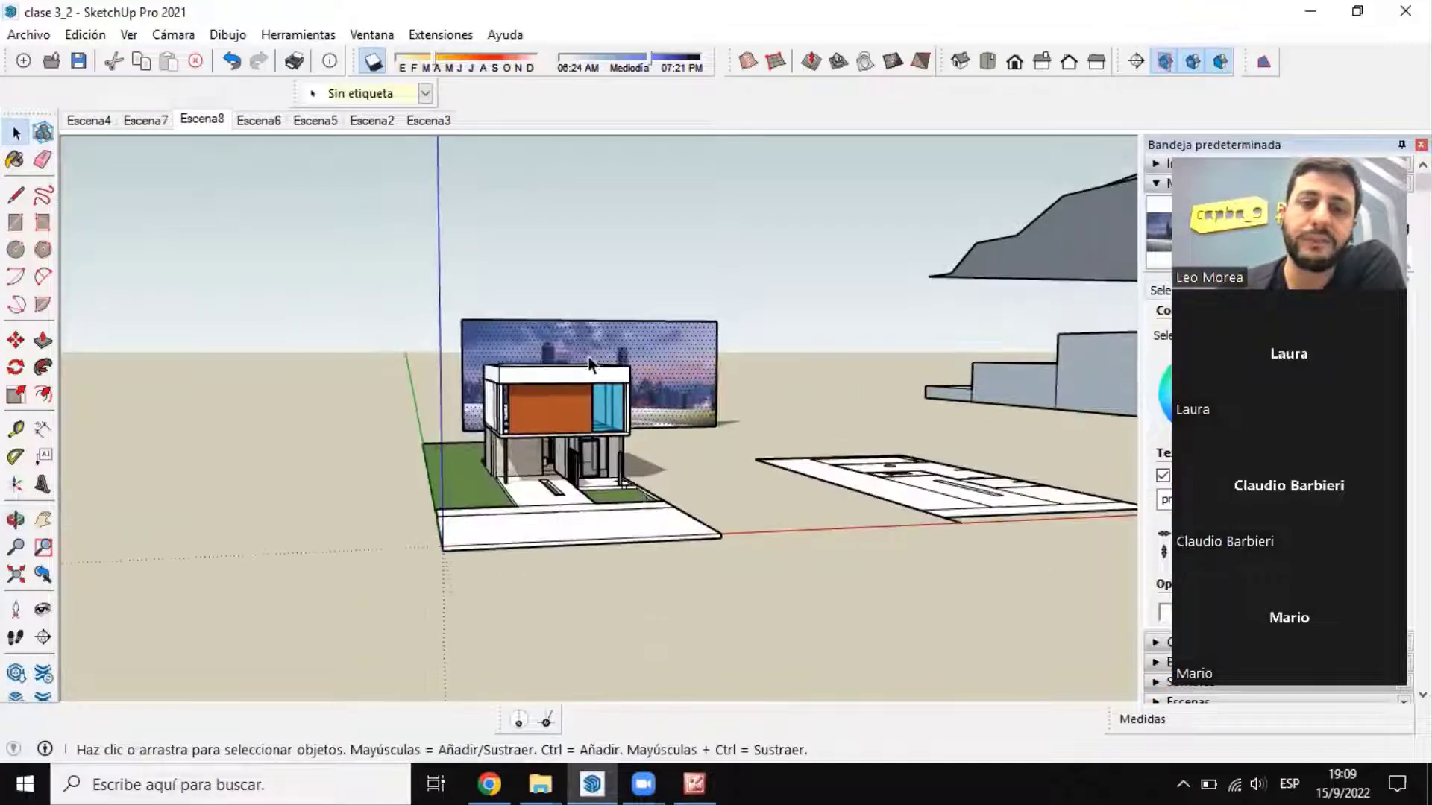
{"action": "scroll", "coordinate": [588, 357], "scroll_direction": "up", "scroll_amount": 3}
{"action": "middle_click_drag", "start_coordinate": [569, 428], "coordinate": [756, 451]}
{"action": "scroll", "coordinate": [664, 453], "scroll_direction": "up", "scroll_amount": 4}
{"action": "scroll", "coordinate": [729, 511], "scroll_direction": "down", "scroll_amount": 5}
{"action": "scroll", "coordinate": [756, 450], "scroll_direction": "up", "scroll_amount": 5}
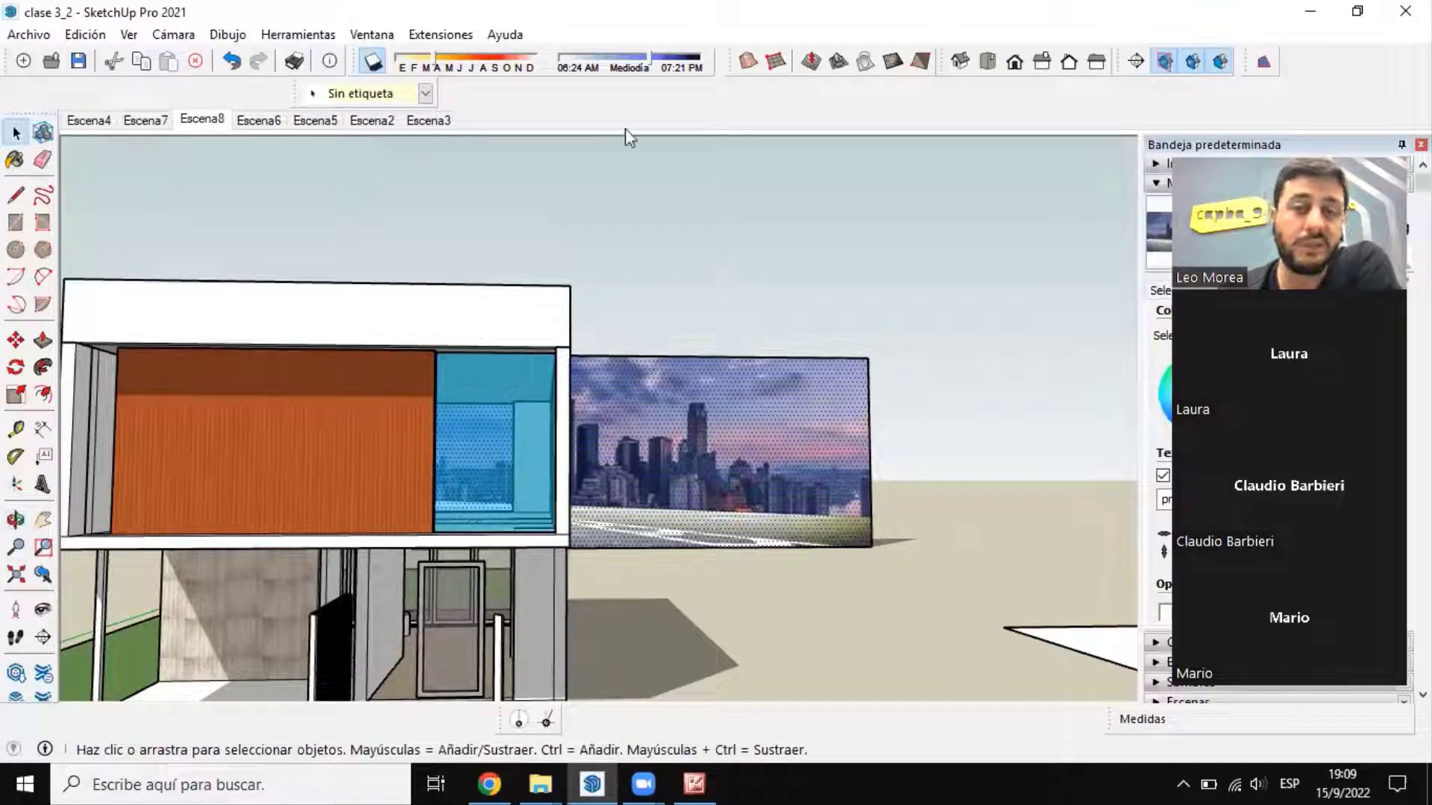
{"action": "scroll", "coordinate": [754, 443], "scroll_direction": "down", "scroll_amount": 5}
{"action": "middle_click_drag", "start_coordinate": [750, 447], "coordinate": [634, 489]}
{"action": "middle_click_drag", "start_coordinate": [520, 471], "coordinate": [664, 187]}
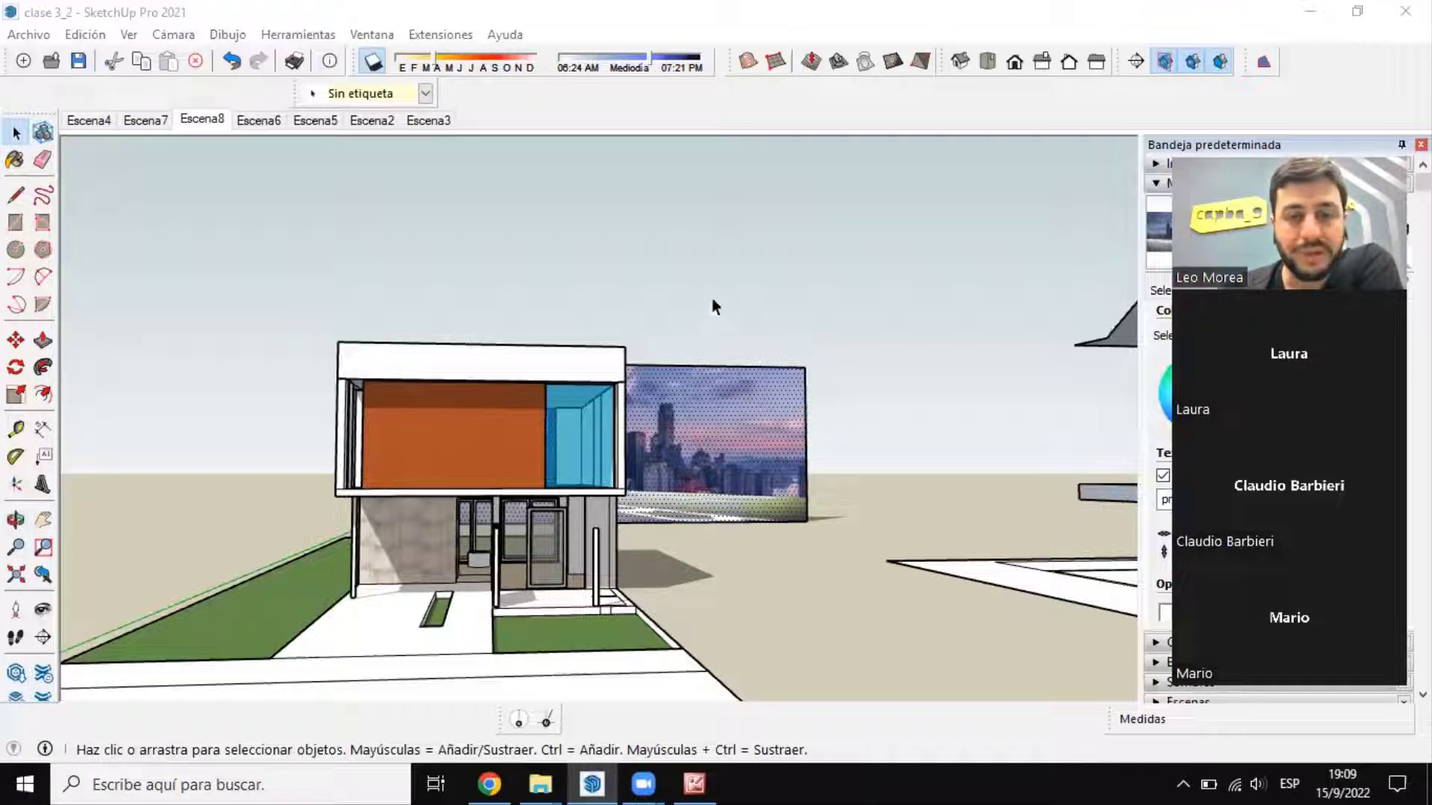
{"action": "scroll", "coordinate": [652, 464], "scroll_direction": "down", "scroll_amount": 5}
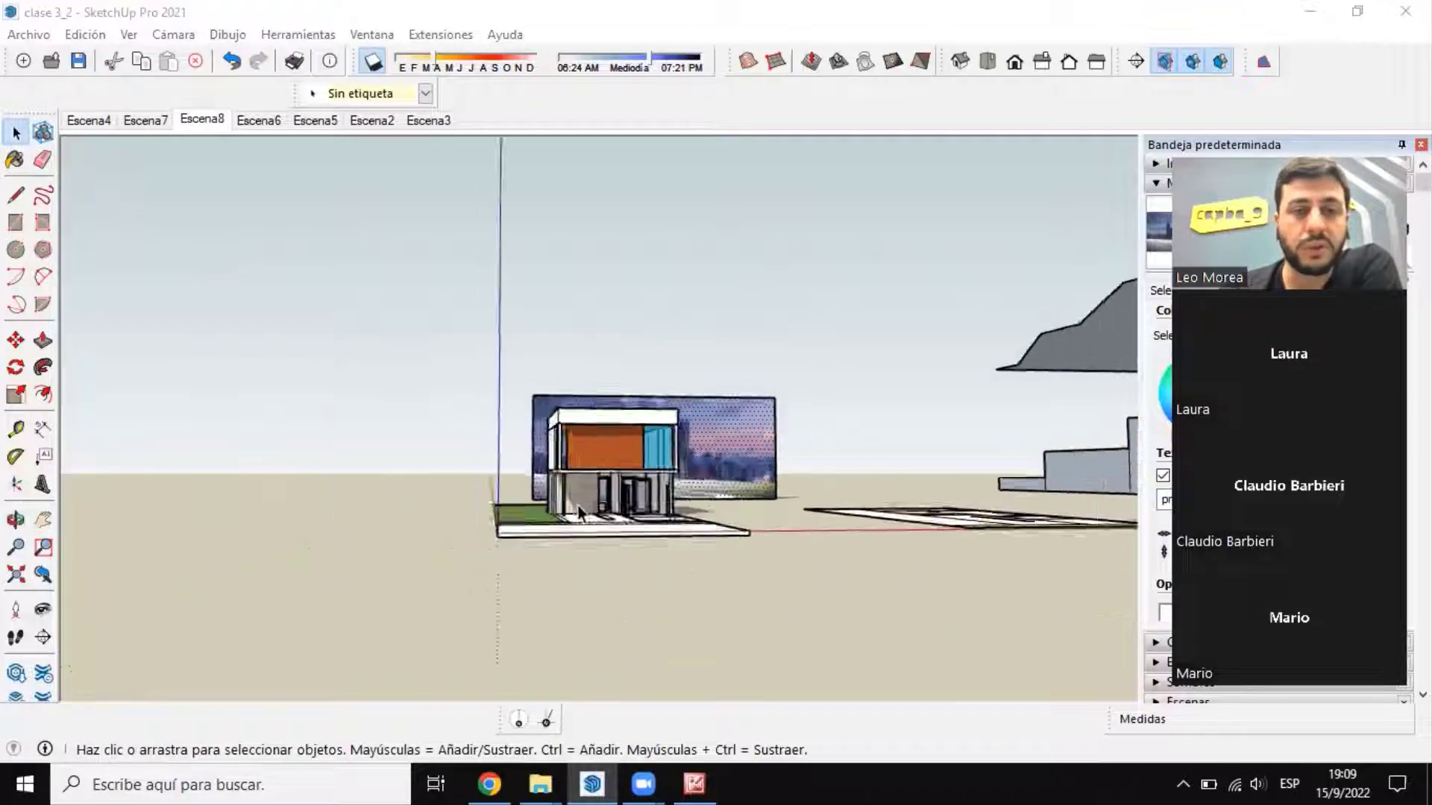
{"action": "scroll", "coordinate": [689, 506], "scroll_direction": "up", "scroll_amount": 6}
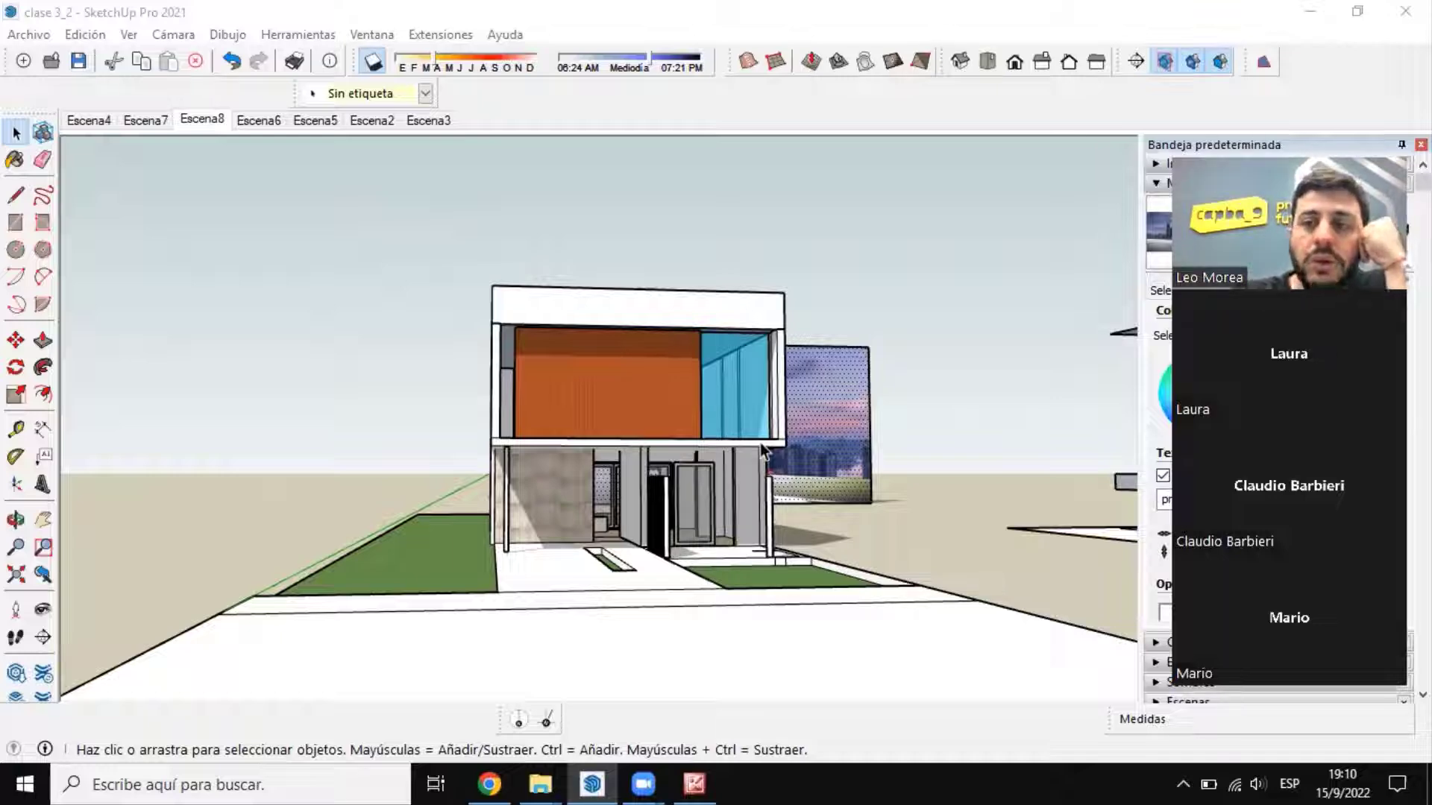
Step: Inspect the alignment of the city backdrop with the house from the front and from the lawn side
{"action": "middle_click_drag", "start_coordinate": [760, 443], "coordinate": [677, 304]}
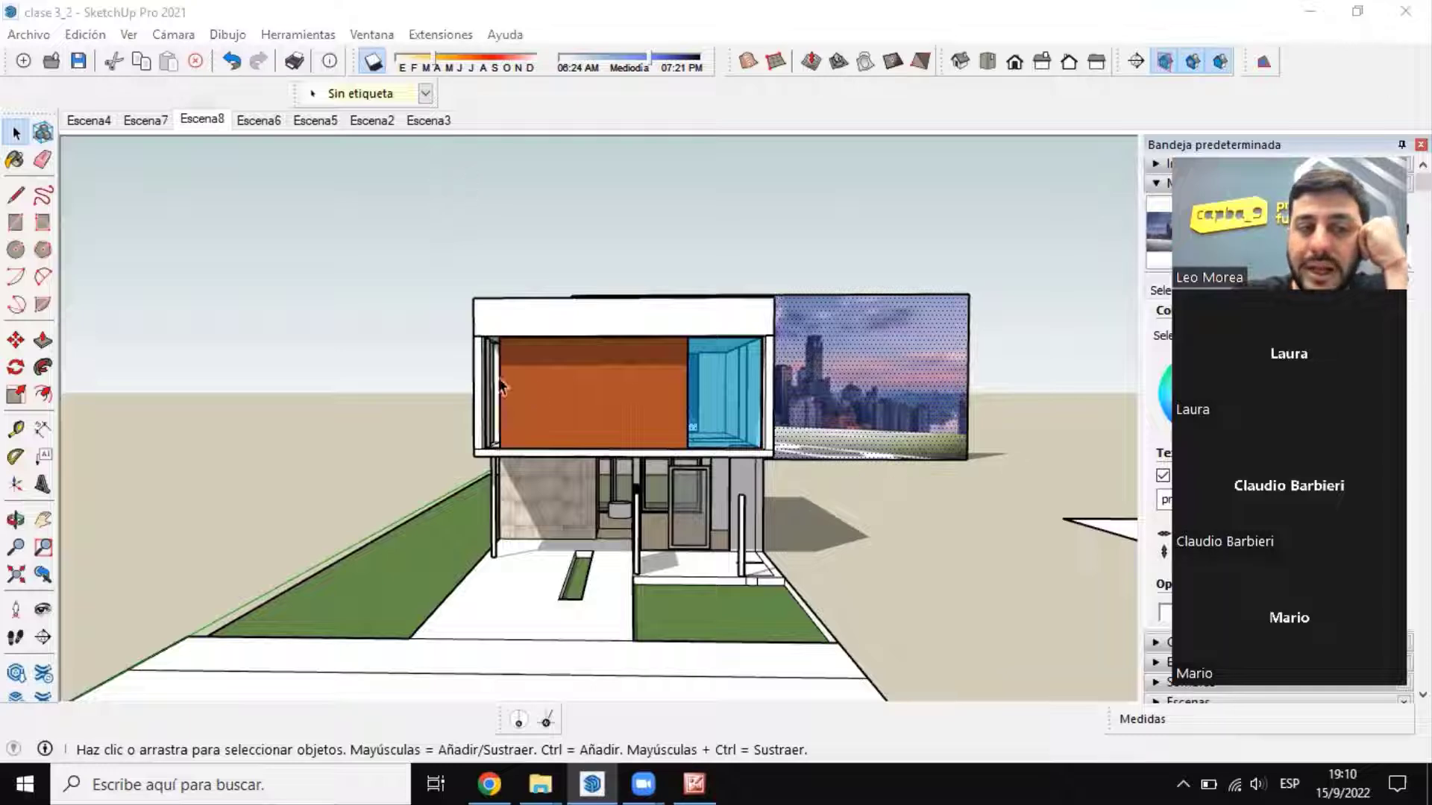
{"action": "middle_click_drag", "start_coordinate": [335, 155], "coordinate": [905, 371]}
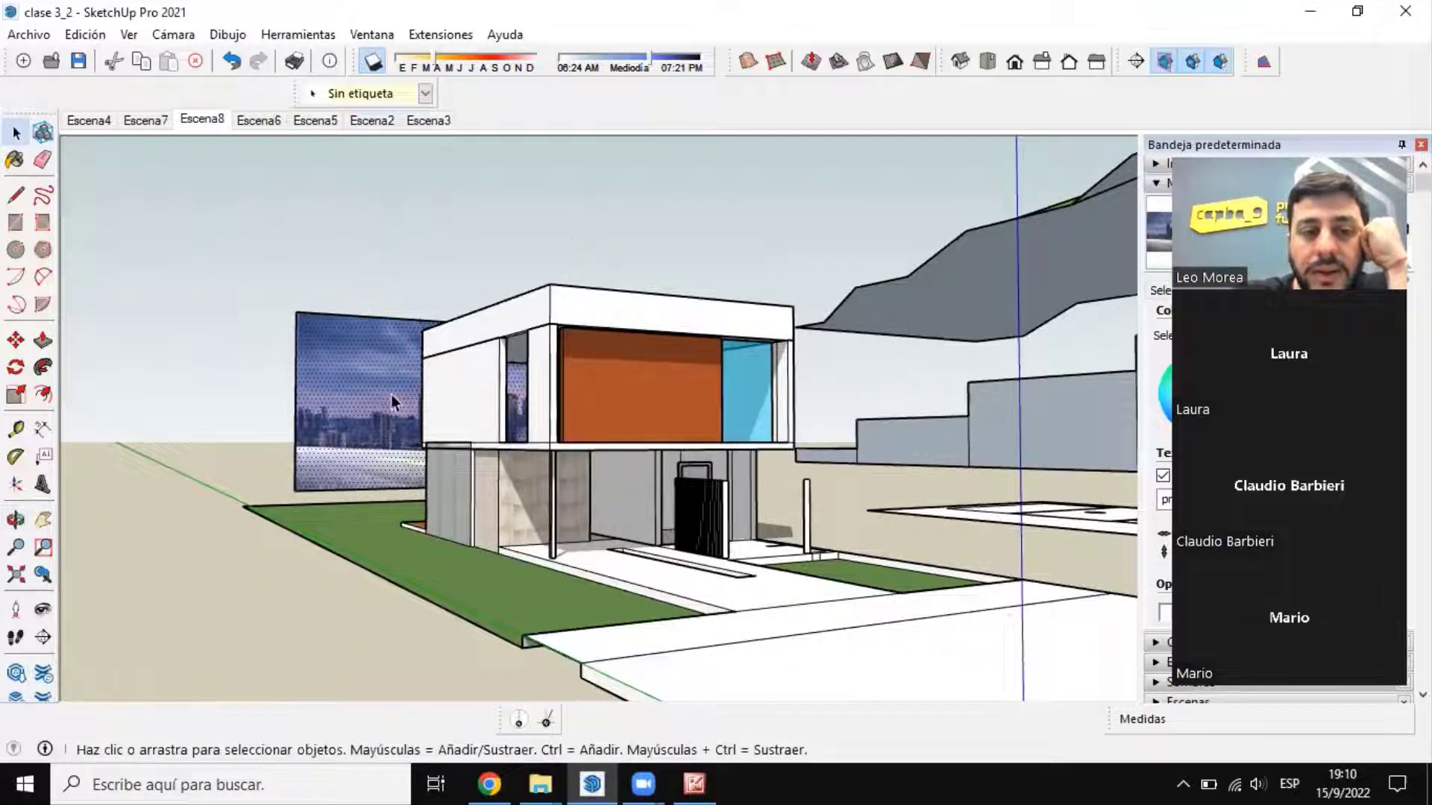
{"action": "scroll", "coordinate": [391, 395], "scroll_direction": "up", "scroll_amount": 4}
{"action": "scroll", "coordinate": [392, 398], "scroll_direction": "down", "scroll_amount": 6}
{"action": "middle_click_drag", "start_coordinate": [395, 438], "coordinate": [415, 430]}
{"action": "scroll", "coordinate": [424, 430], "scroll_direction": "up", "scroll_amount": 3}
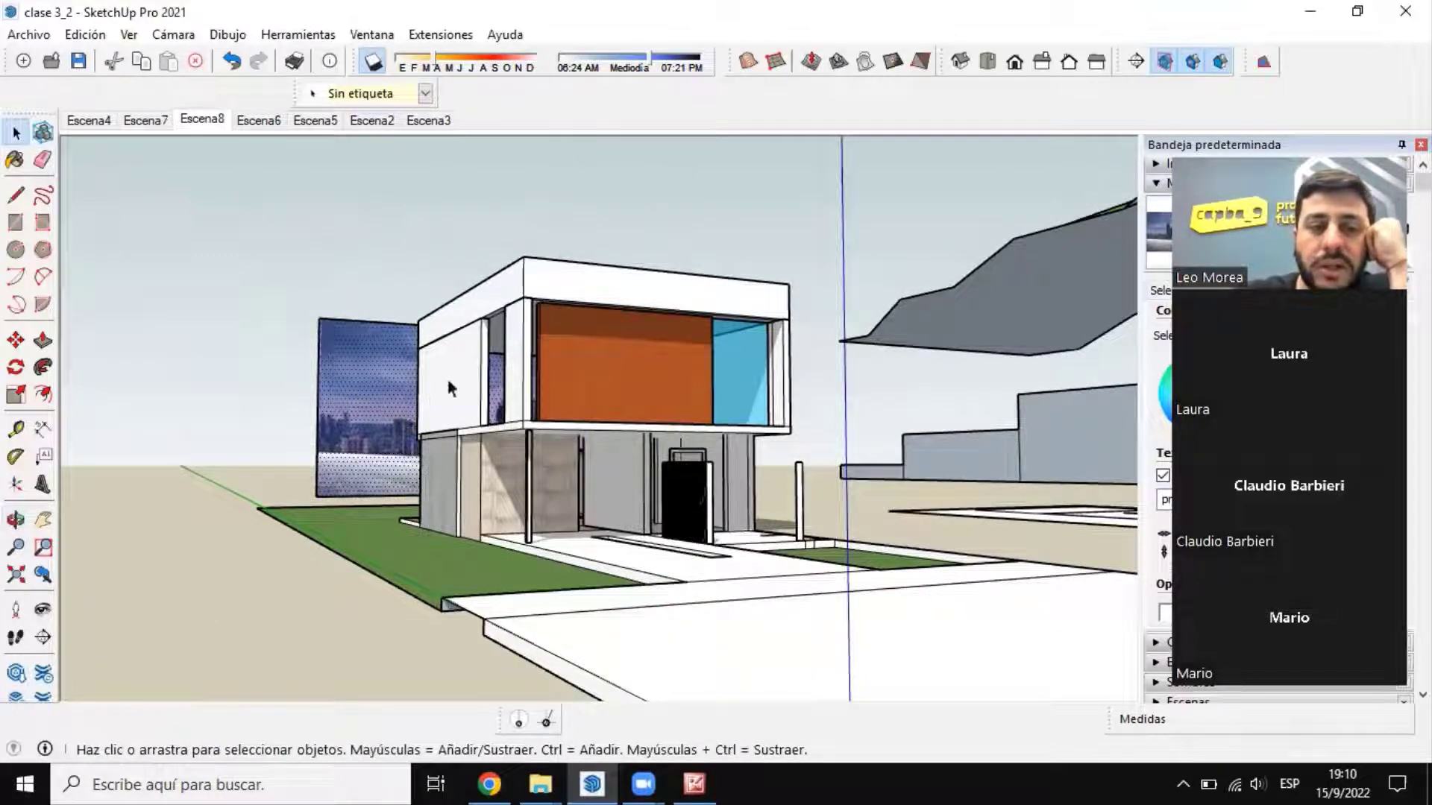
{"action": "middle_click_drag", "start_coordinate": [700, 418], "coordinate": [595, 430]}
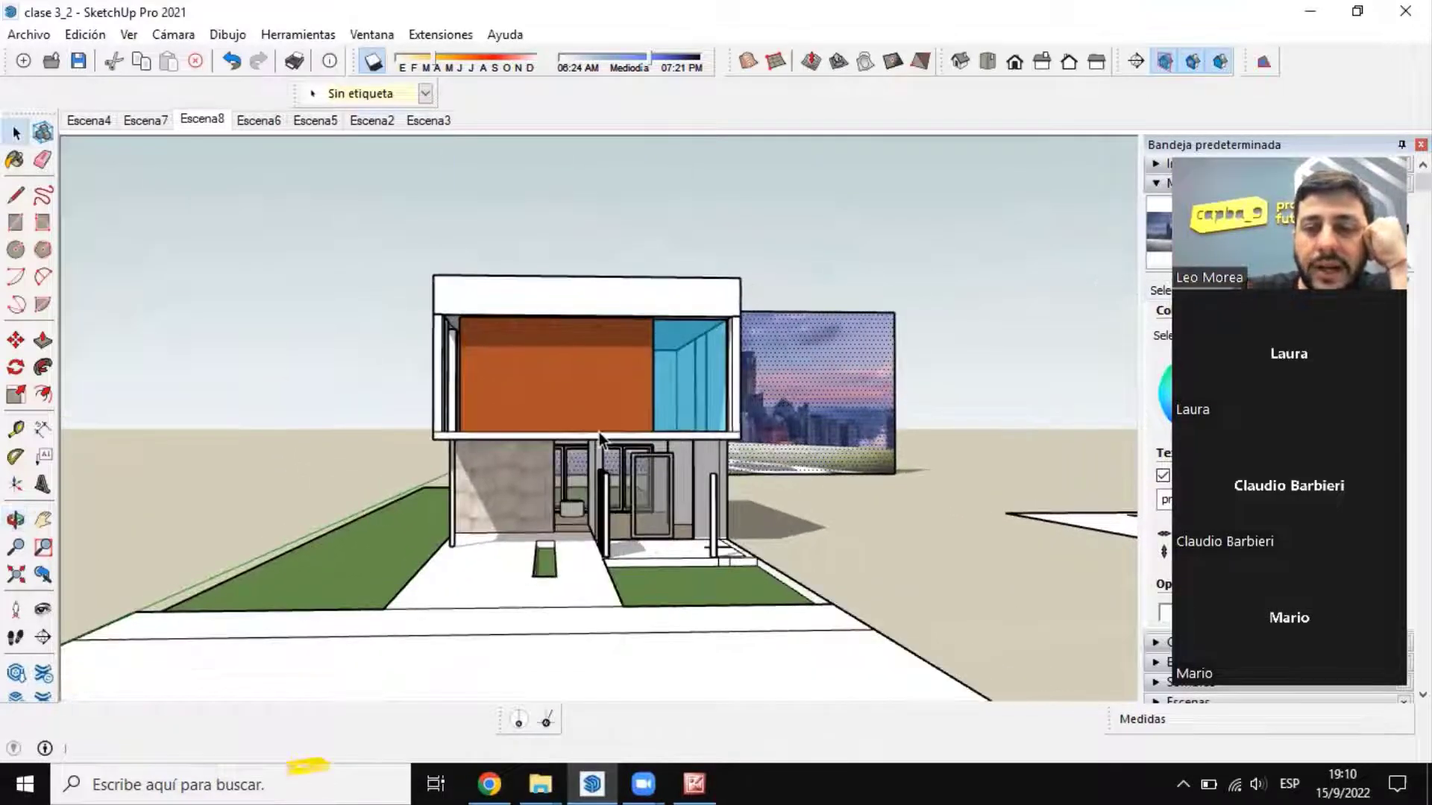
{"action": "middle_click_drag", "start_coordinate": [853, 336], "coordinate": [809, 365]}
{"action": "scroll", "coordinate": [753, 350], "scroll_direction": "down", "scroll_amount": 4}
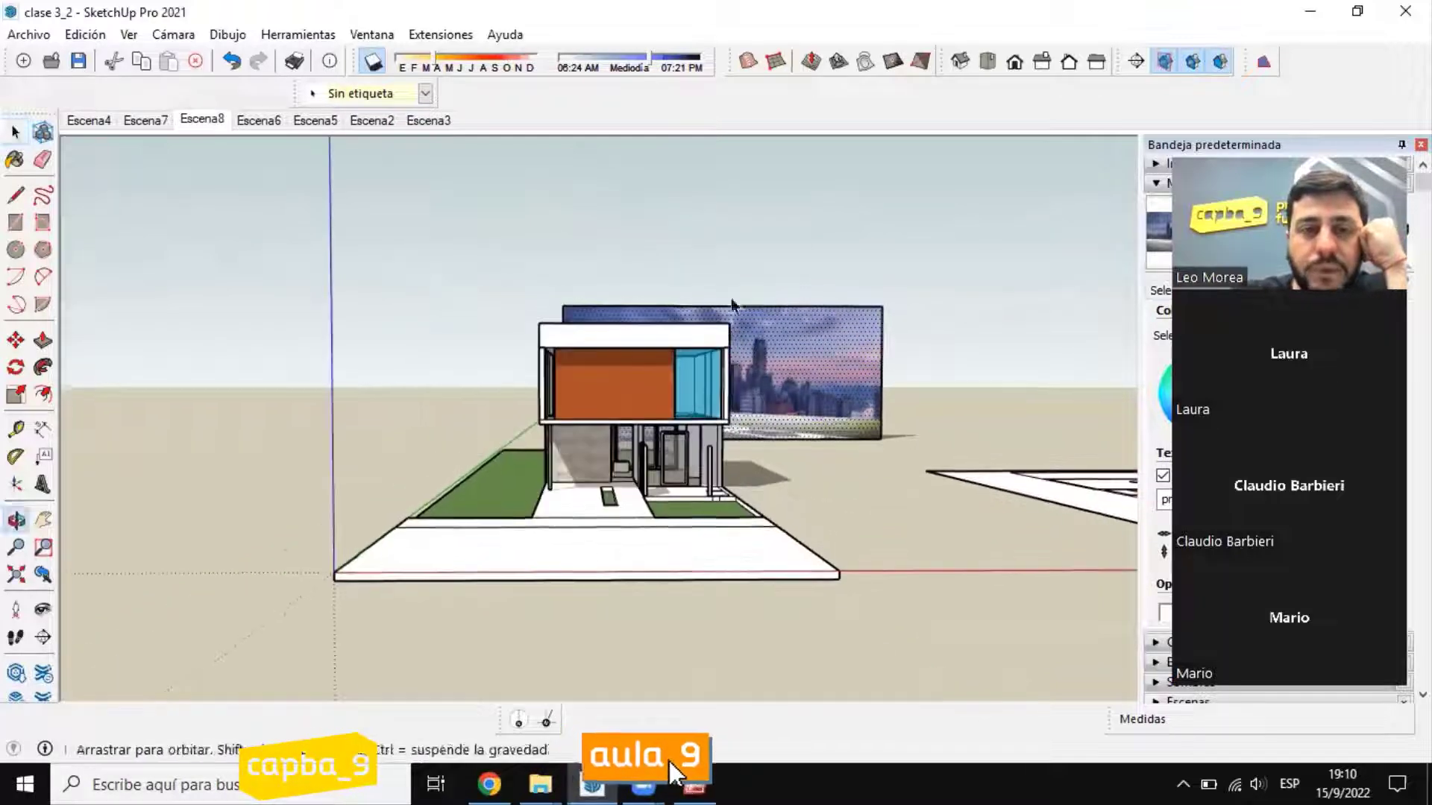
{"action": "middle_click_drag", "start_coordinate": [731, 304], "coordinate": [728, 307]}
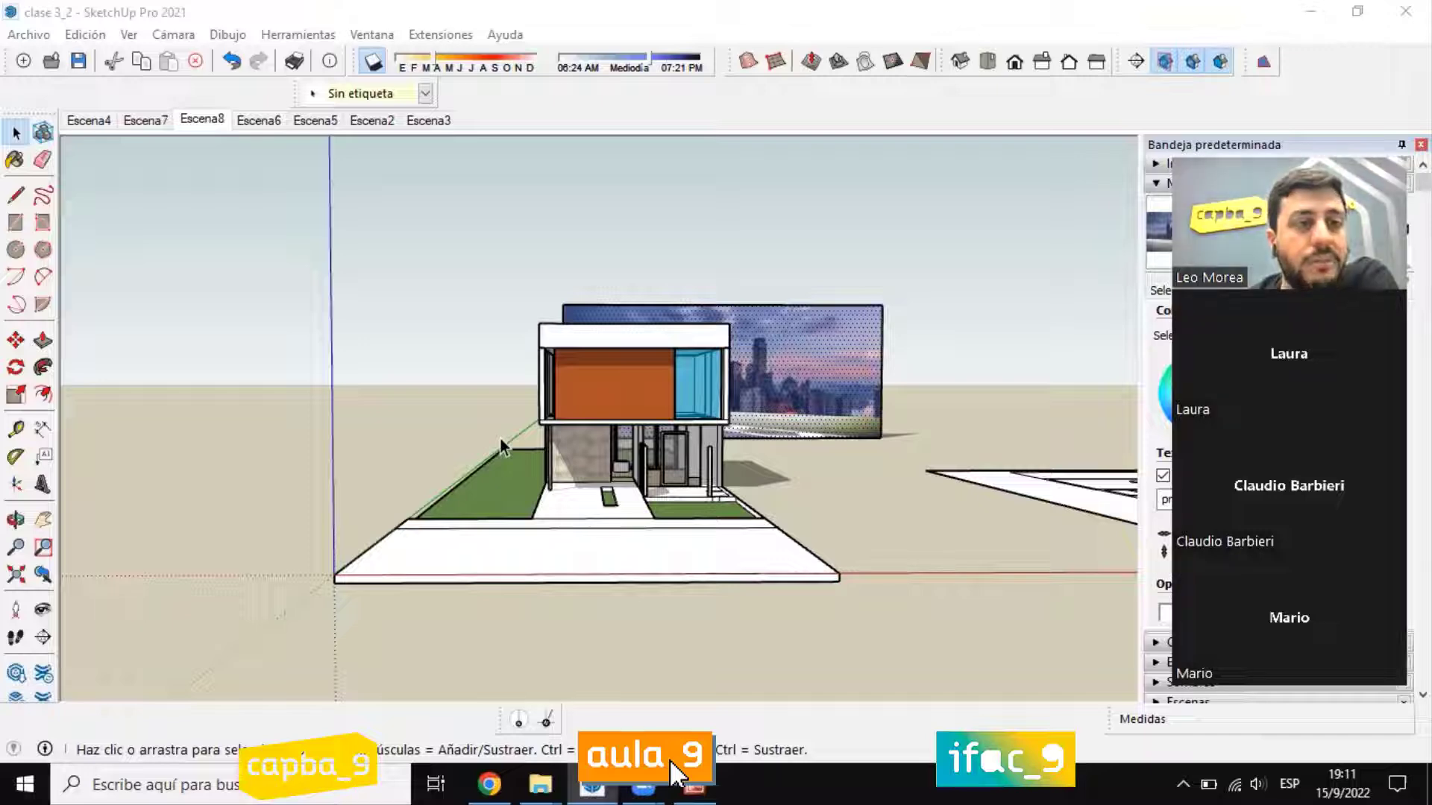
Step: Examine the staircase outline in the floor plan beside the house at close range
{"action": "middle_click_drag", "start_coordinate": [502, 446], "coordinate": [851, 521]}
{"action": "middle_click_drag", "start_coordinate": [850, 432], "coordinate": [537, 416]}
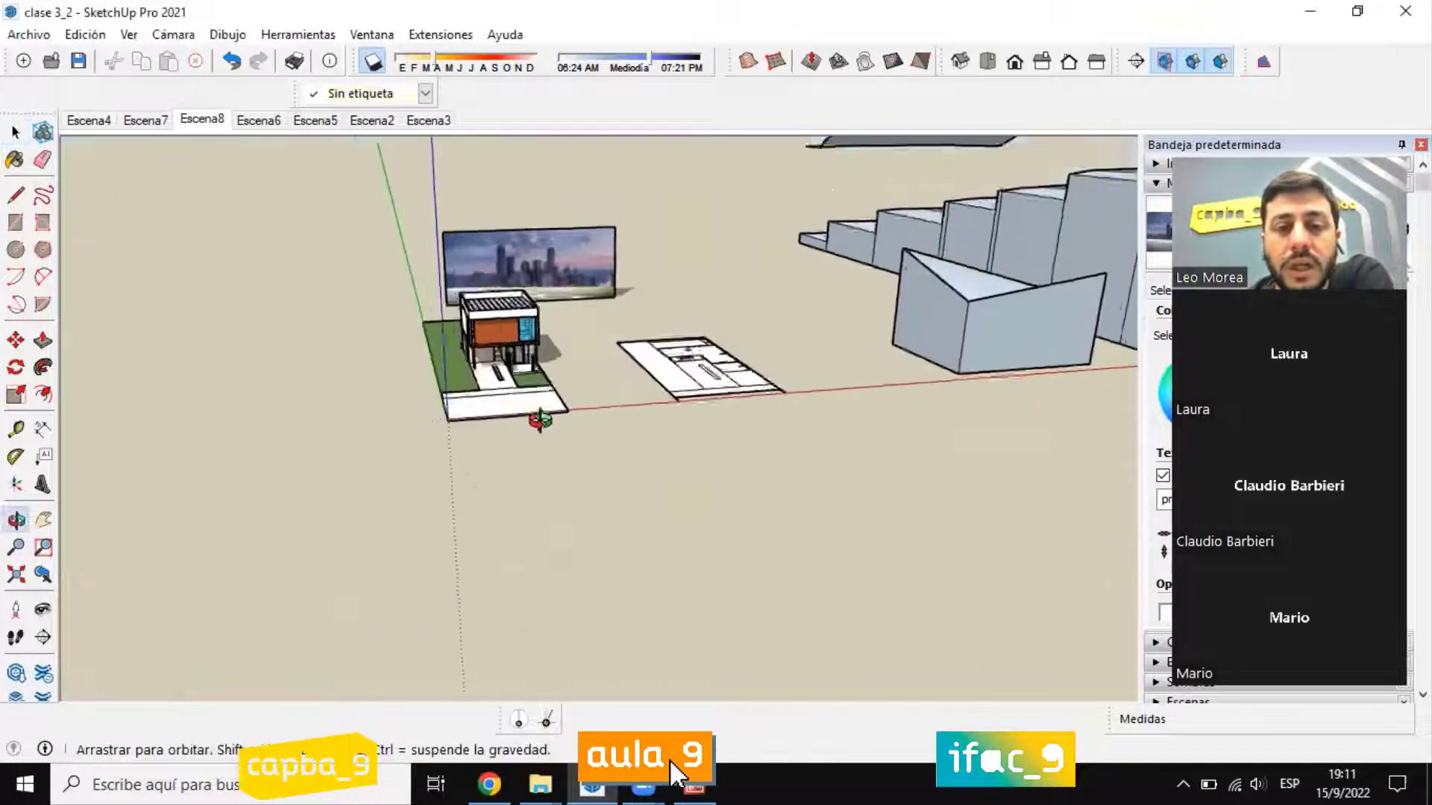
{"action": "scroll", "coordinate": [534, 306], "scroll_direction": "up", "scroll_amount": 10}
{"action": "scroll", "coordinate": [534, 306], "scroll_direction": "up", "scroll_amount": 3}
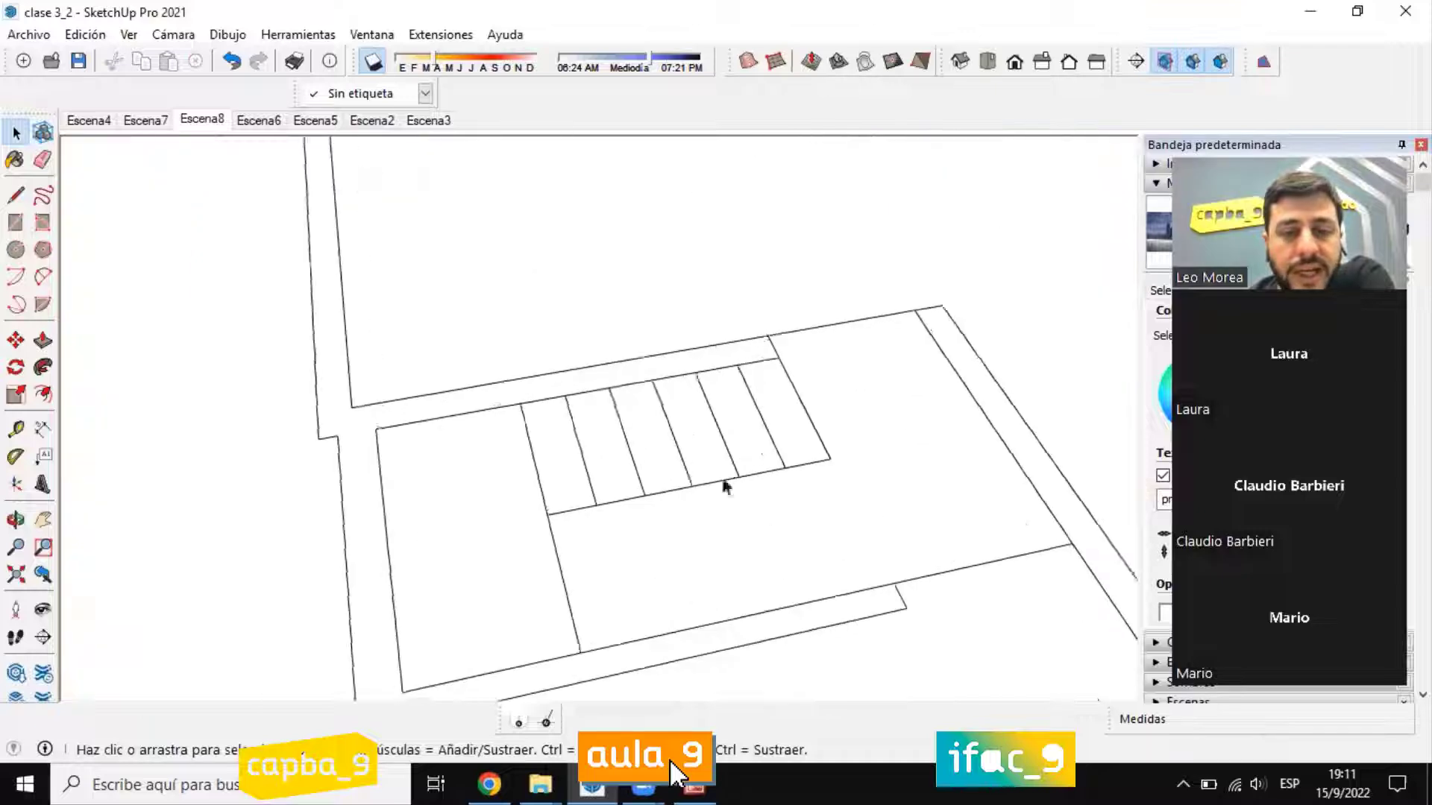
{"action": "mouse_move", "coordinate": [722, 486]}
{"action": "middle_mouse_down"}
{"action": "mouse_move", "coordinate": [467, 502]}
{"action": "mouse_move", "coordinate": [227, 461]}
{"action": "mouse_move", "coordinate": [481, 460]}
{"action": "middle_mouse_up"}
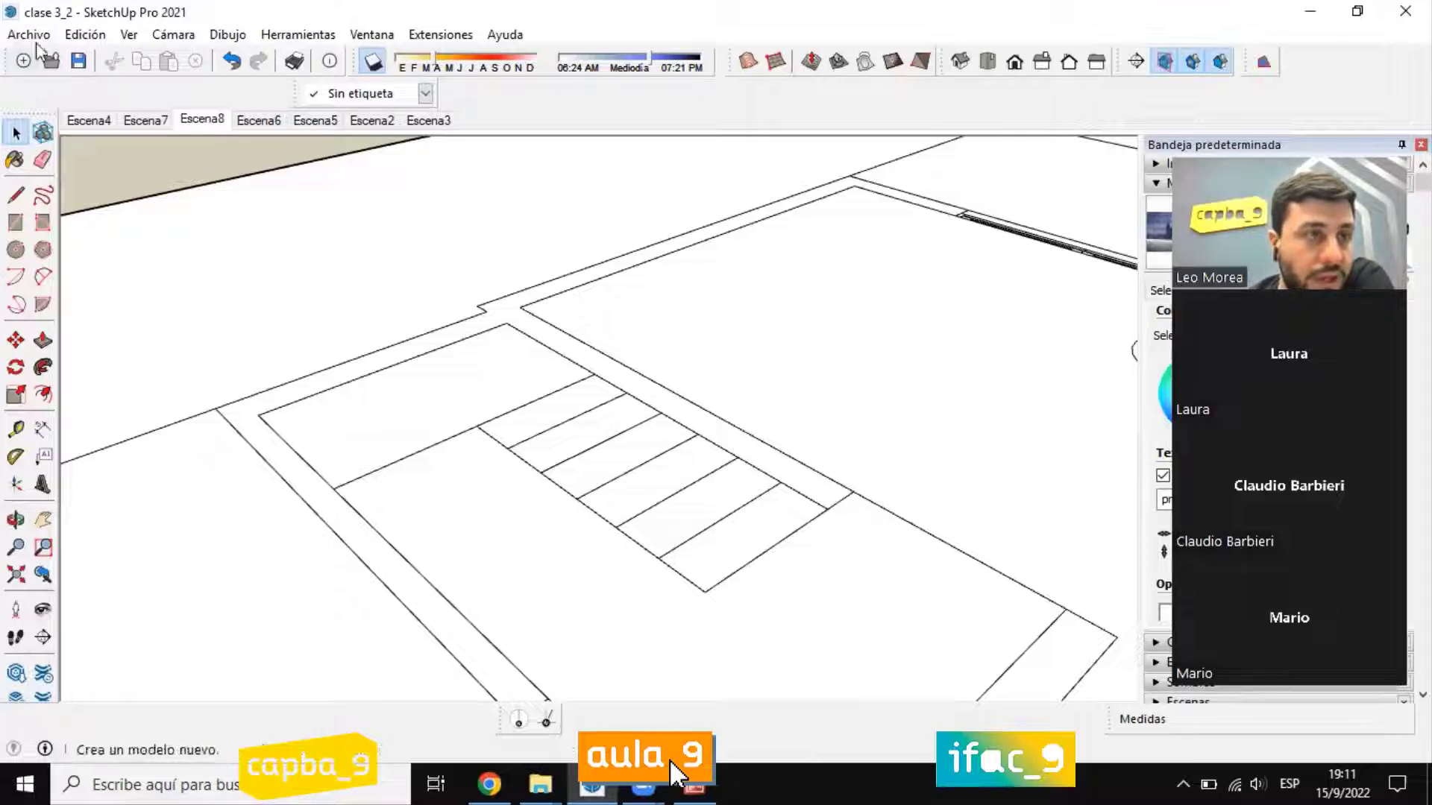
Step: Switch to Chrome, search Google for "3d warehouse" and open the 3D Warehouse site
{"action": "left_click", "coordinate": [489, 784]}
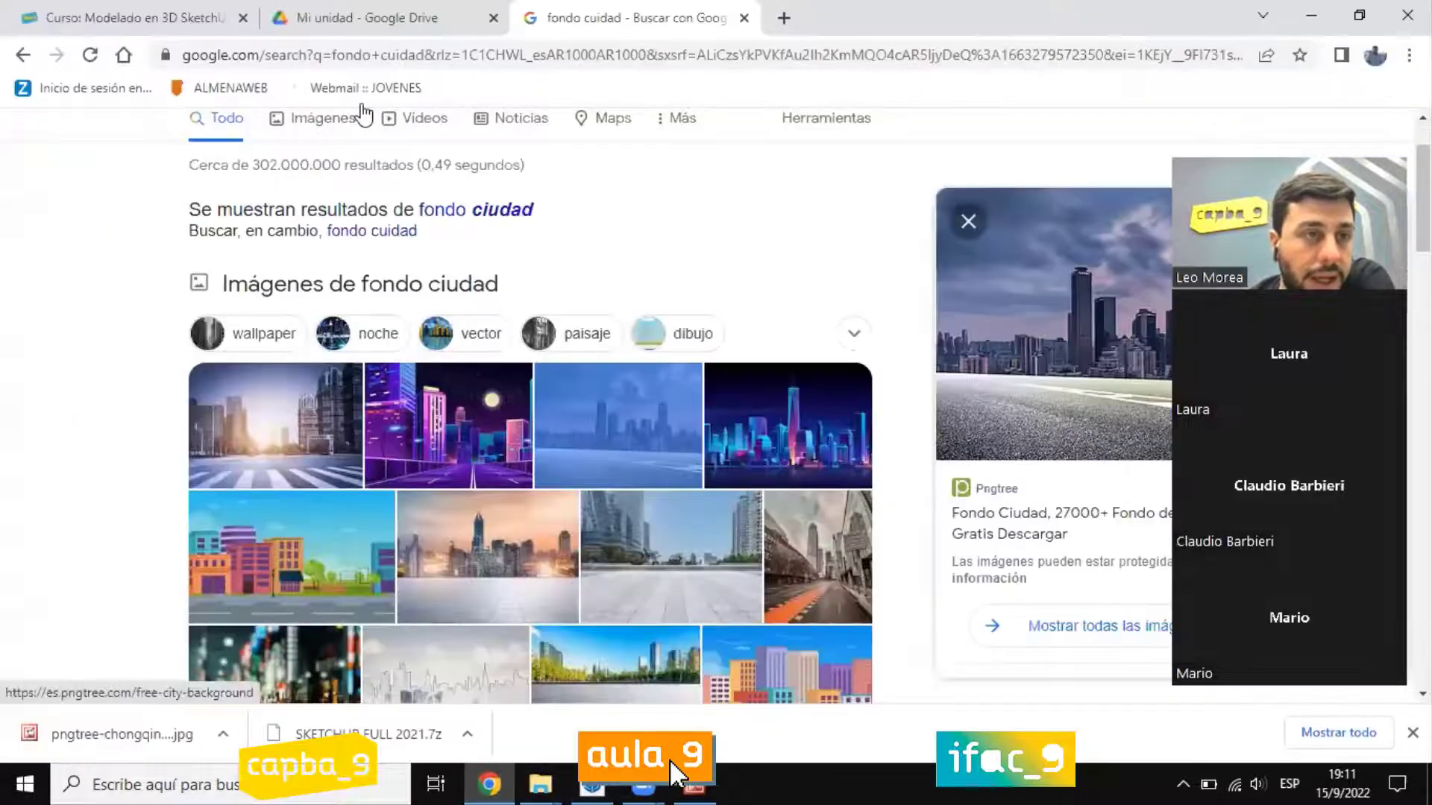
{"action": "left_click", "coordinate": [361, 55]}
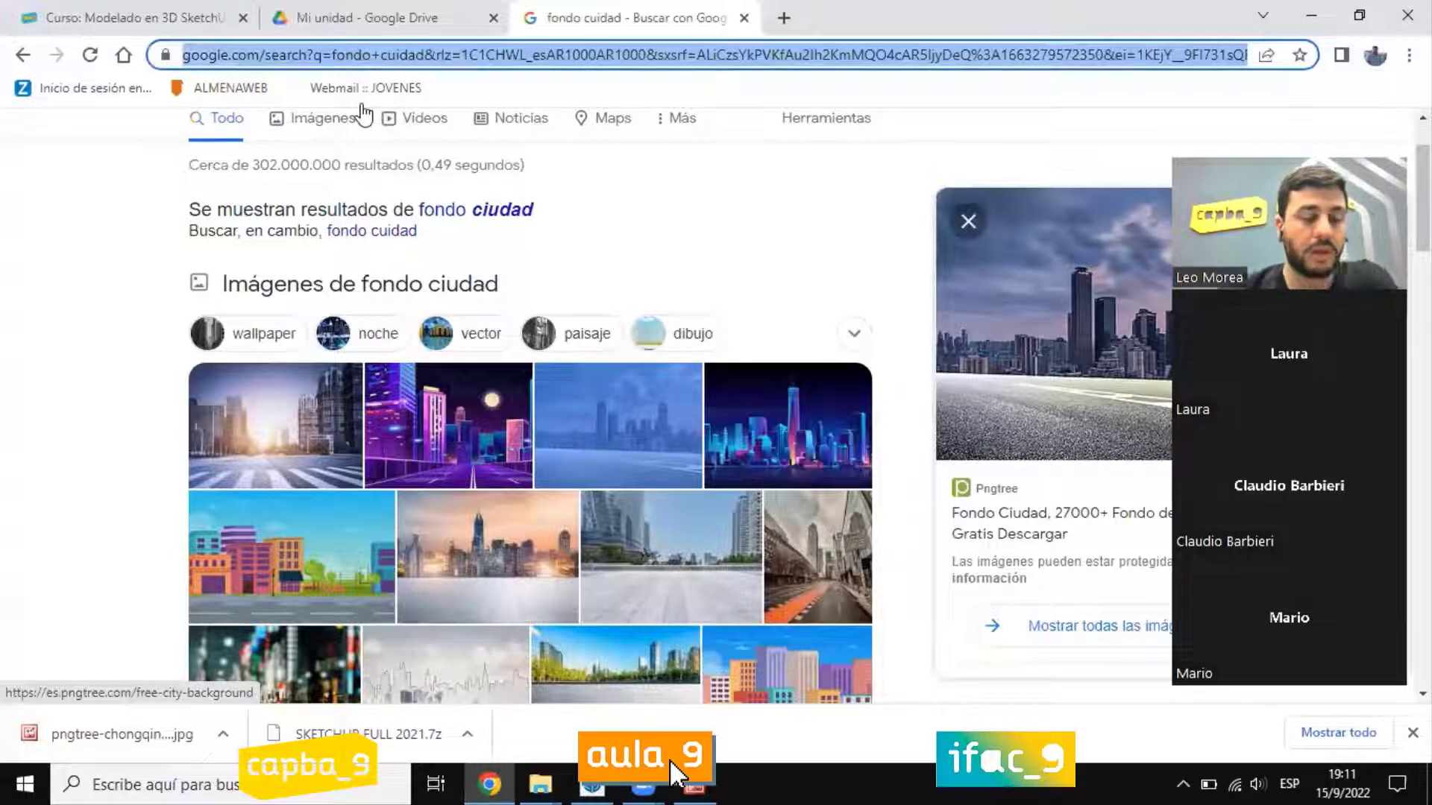
{"action": "type", "text": "3d where"}
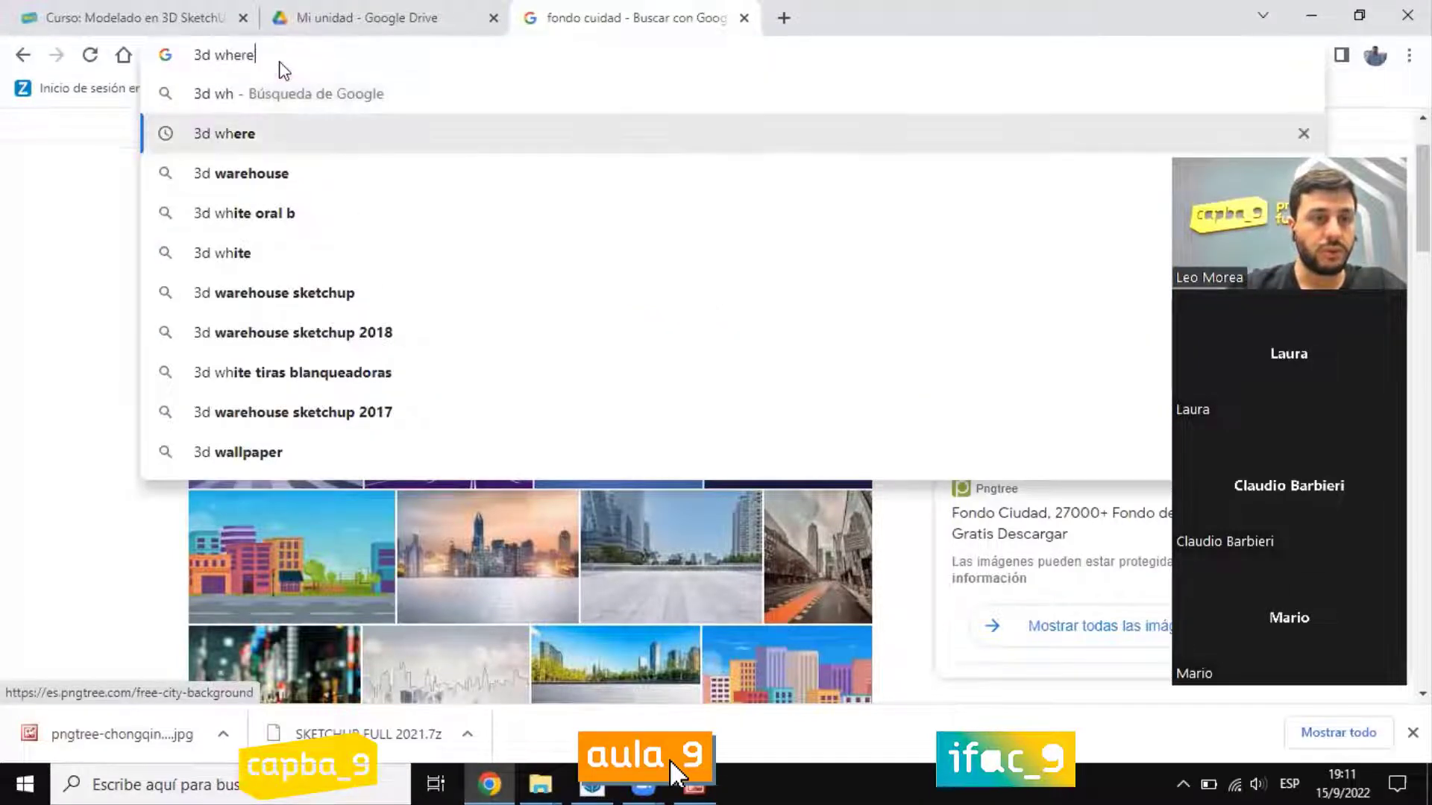
{"action": "key", "text": "Down"}
{"action": "key", "text": "Return"}
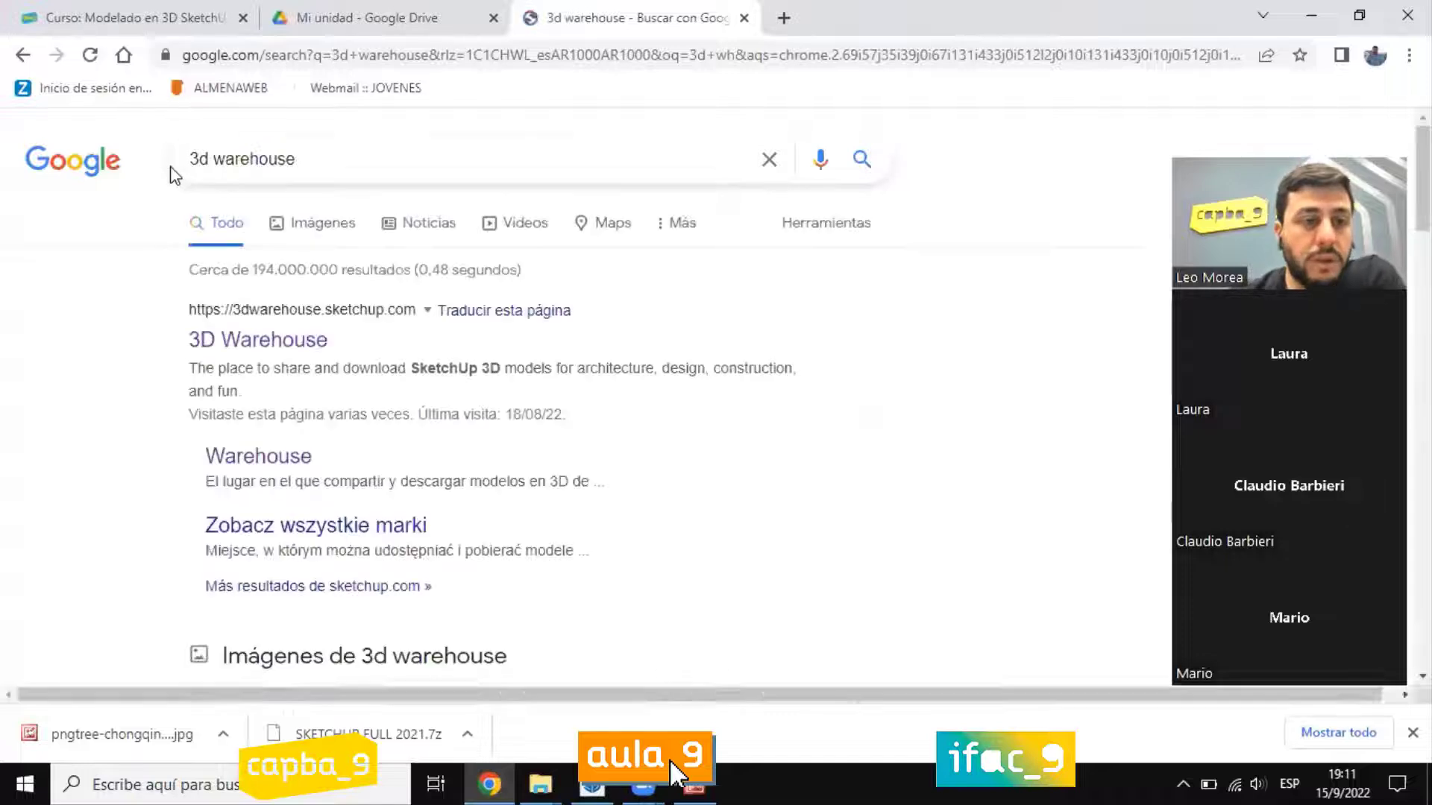
{"action": "left_click", "coordinate": [250, 344]}
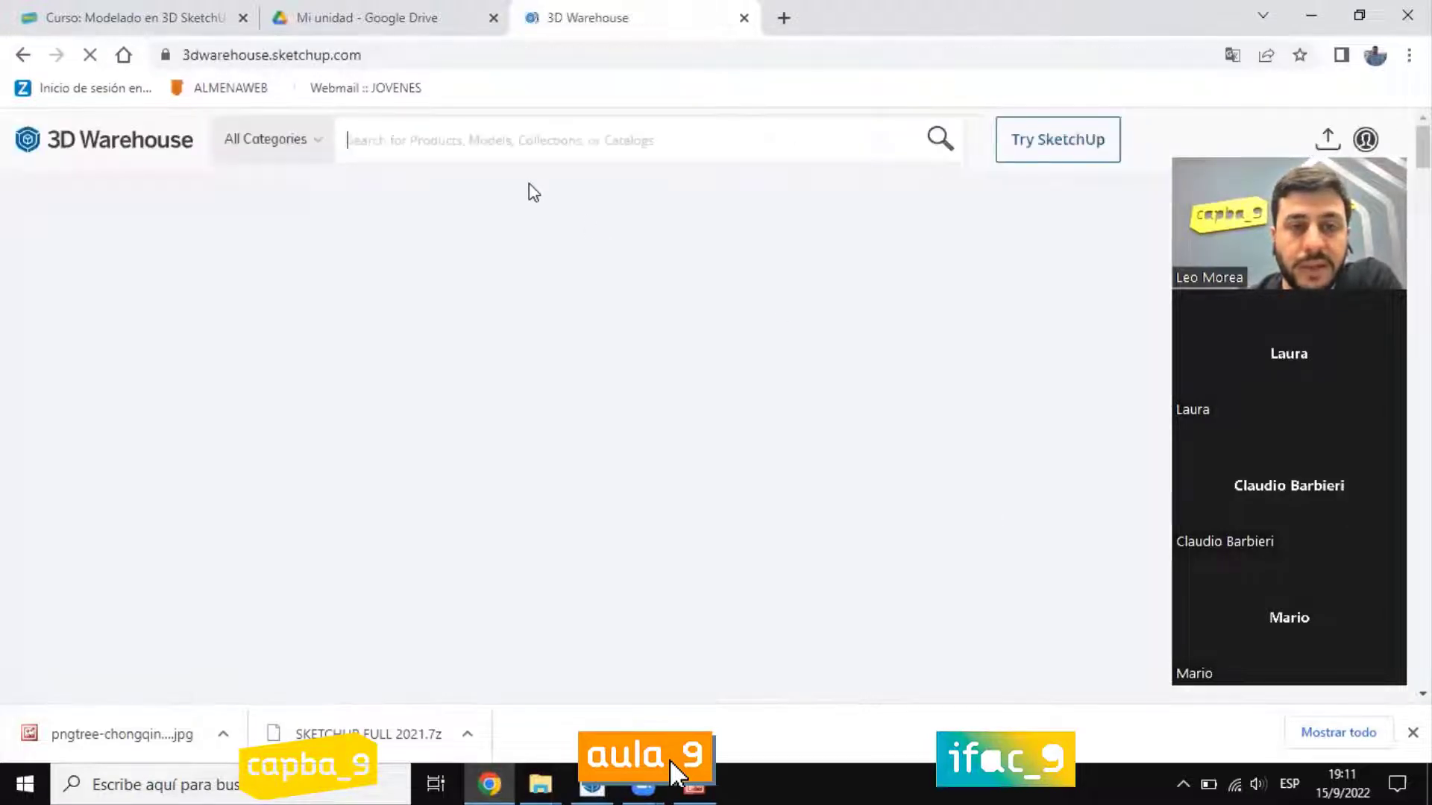
Step: Search 3D Warehouse for "escalera" and browse the staircase products
{"action": "type", "text": "escalera"}
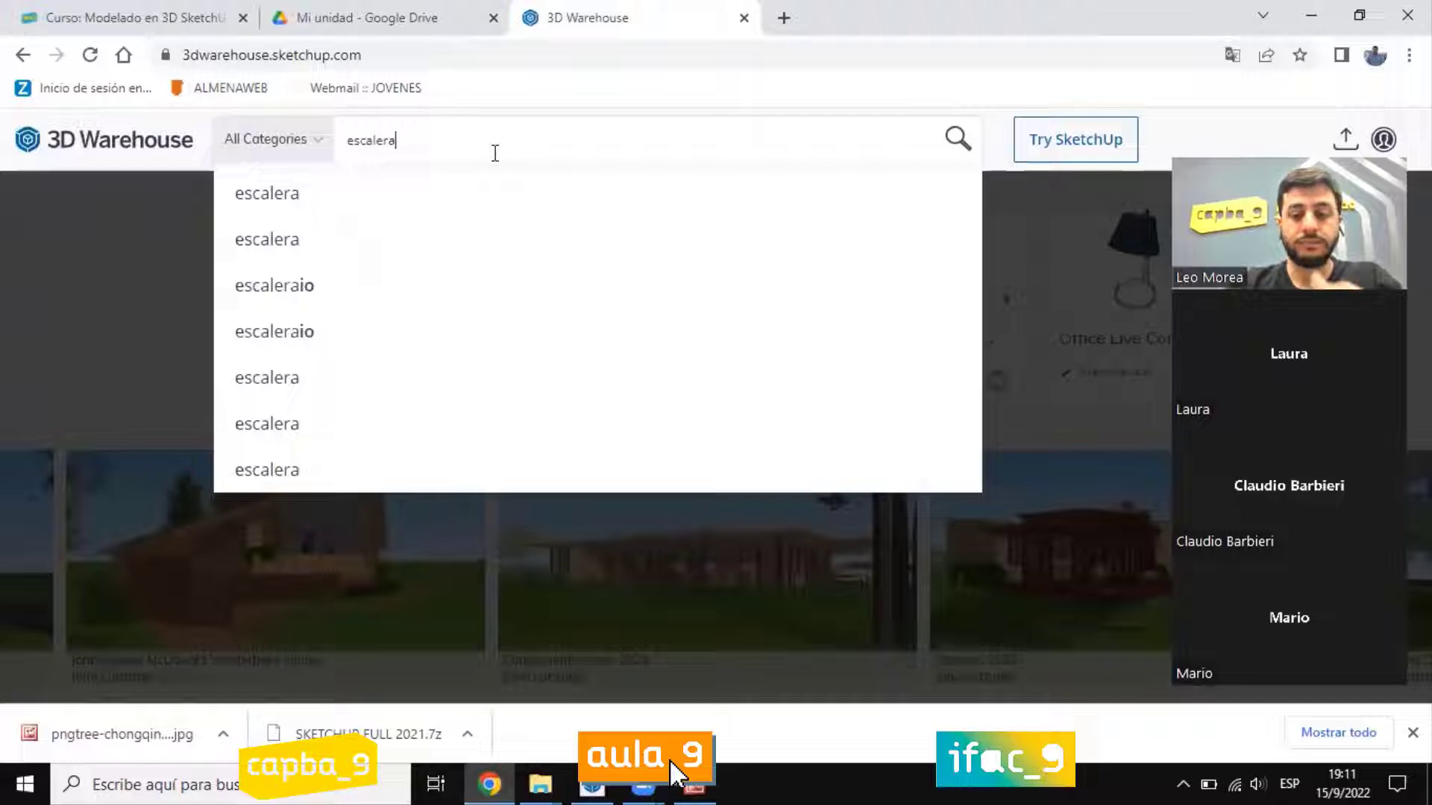
{"action": "key", "text": "Return"}
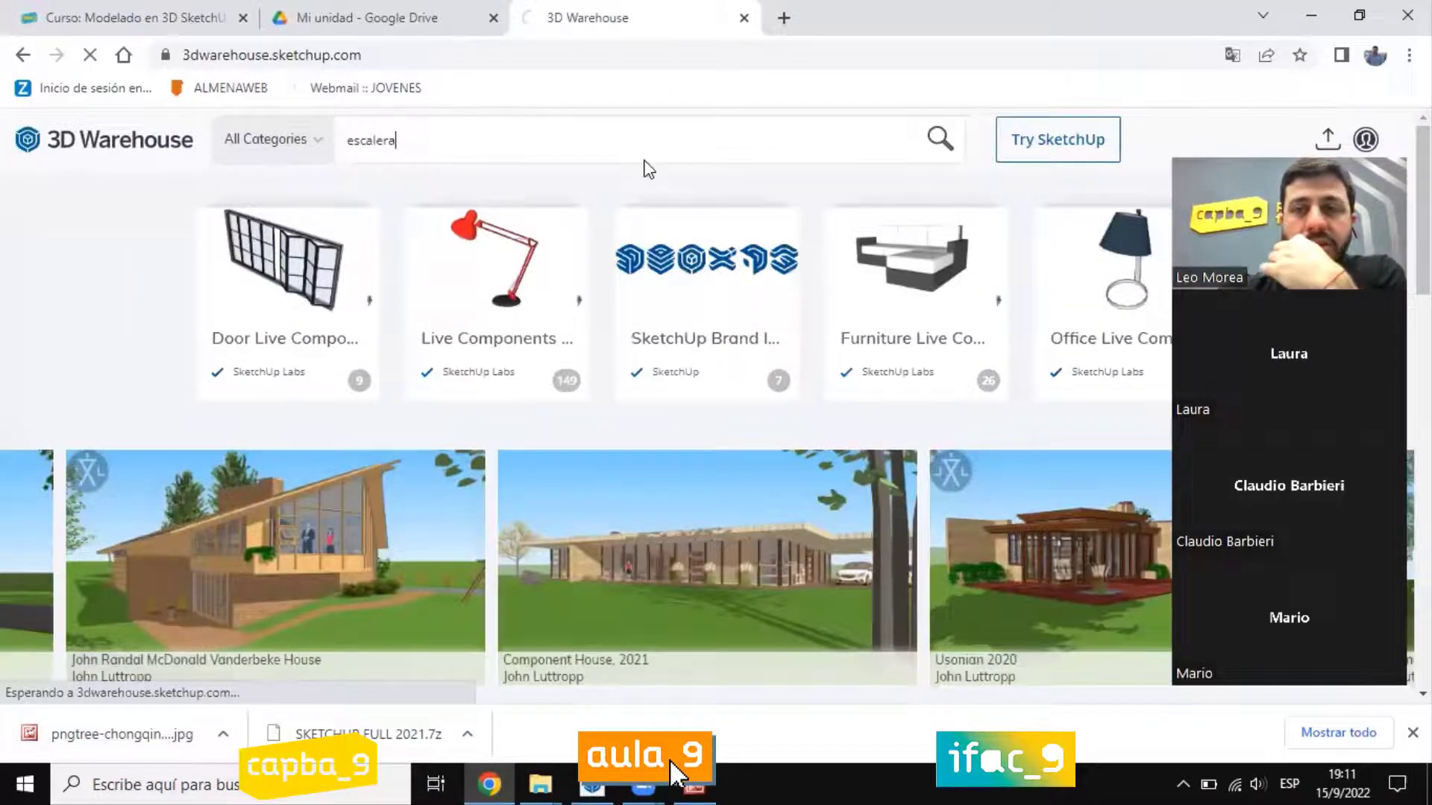
{"action": "scroll", "coordinate": [759, 385], "scroll_direction": "down", "scroll_amount": 1}
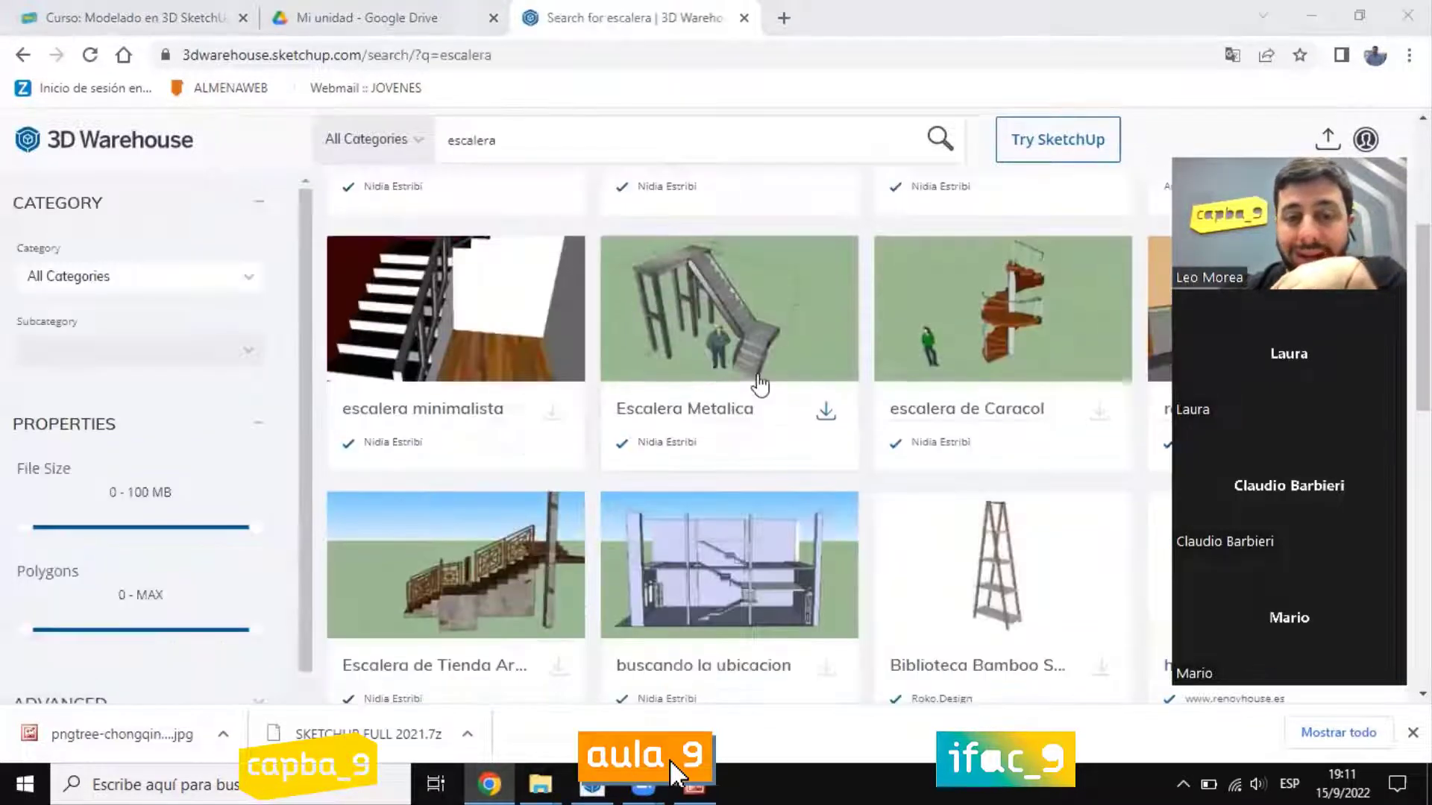
{"action": "scroll", "coordinate": [672, 522], "scroll_direction": "down", "scroll_amount": 1}
{"action": "scroll", "coordinate": [498, 459], "scroll_direction": "up", "scroll_amount": 3}
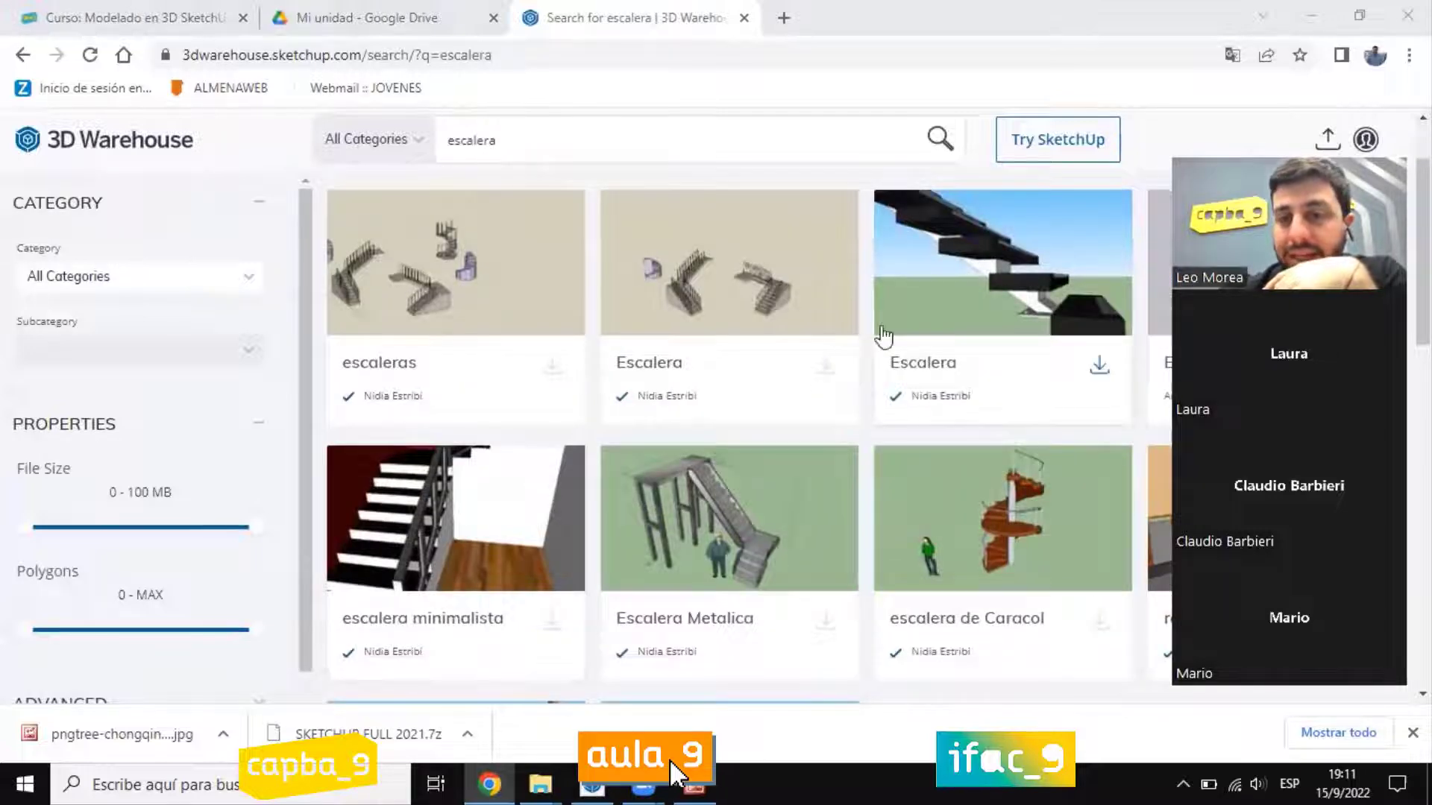
{"action": "scroll", "coordinate": [1042, 373], "scroll_direction": "up", "scroll_amount": 2}
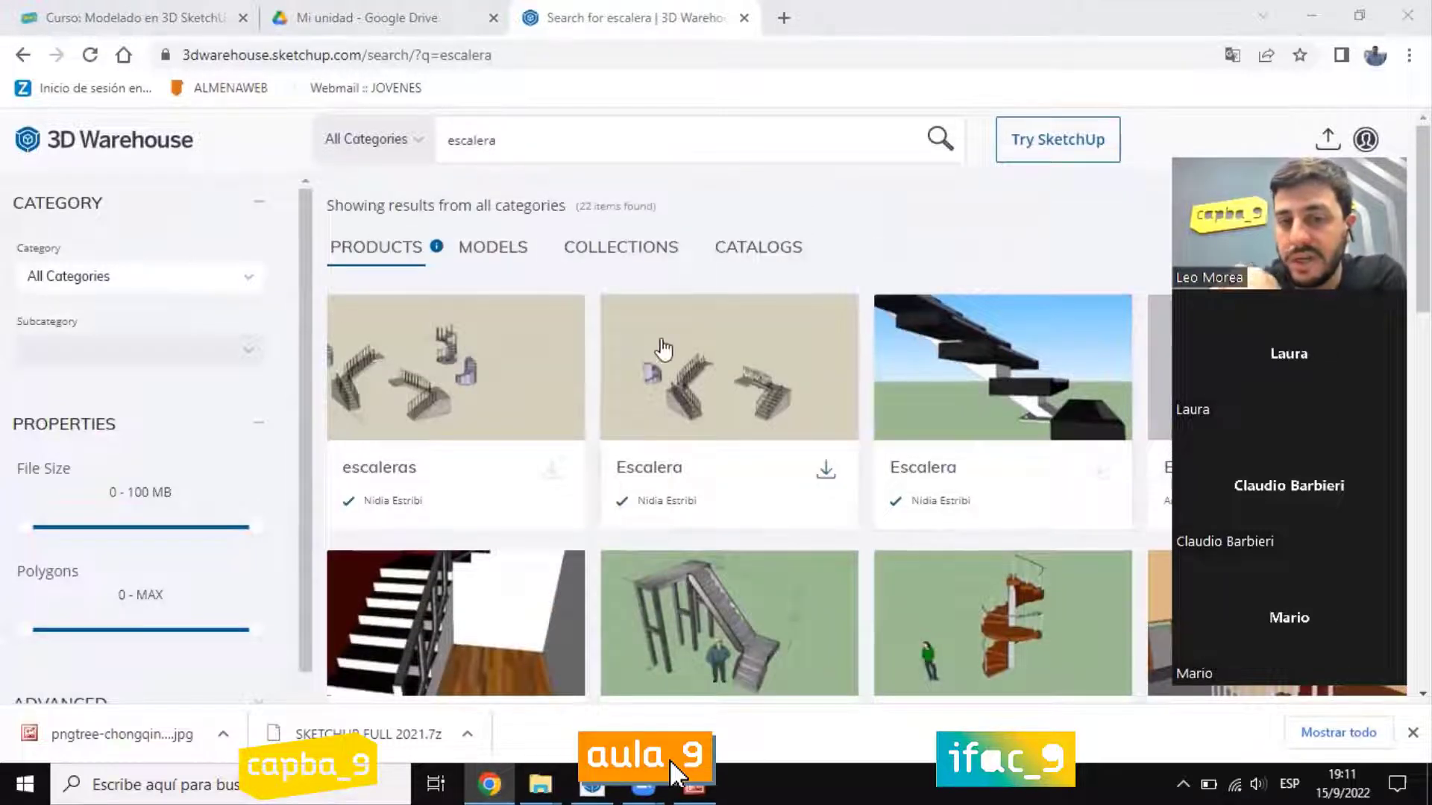
{"action": "scroll", "coordinate": [902, 485], "scroll_direction": "down", "scroll_amount": 8}
{"action": "scroll", "coordinate": [895, 351], "scroll_direction": "up", "scroll_amount": 1}
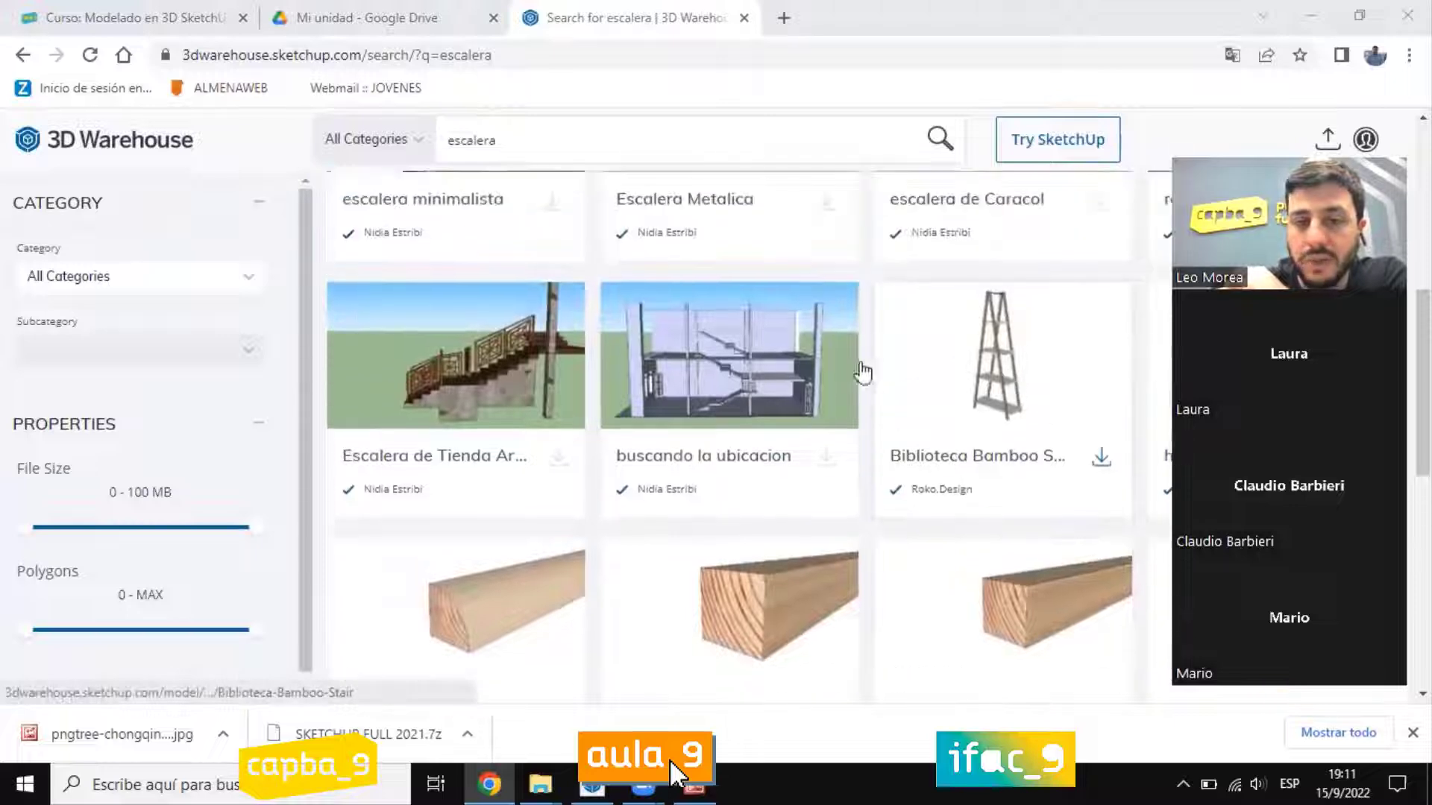
{"action": "scroll", "coordinate": [634, 358], "scroll_direction": "up", "scroll_amount": 7}
Step: Try the Models results for "escalera" and look through the product list again
{"action": "left_click", "coordinate": [513, 254]}
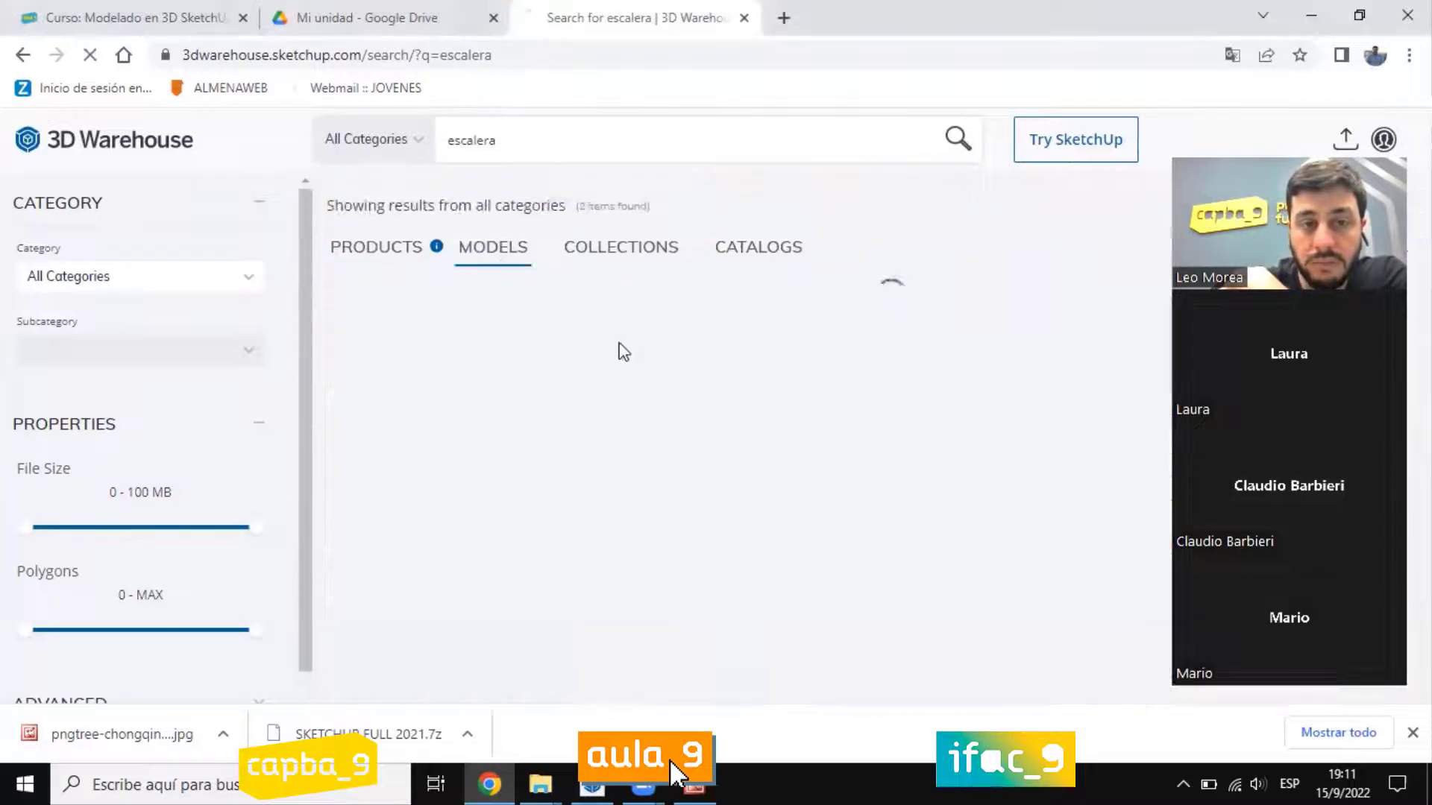
{"action": "scroll", "coordinate": [869, 433], "scroll_direction": "down", "scroll_amount": 1}
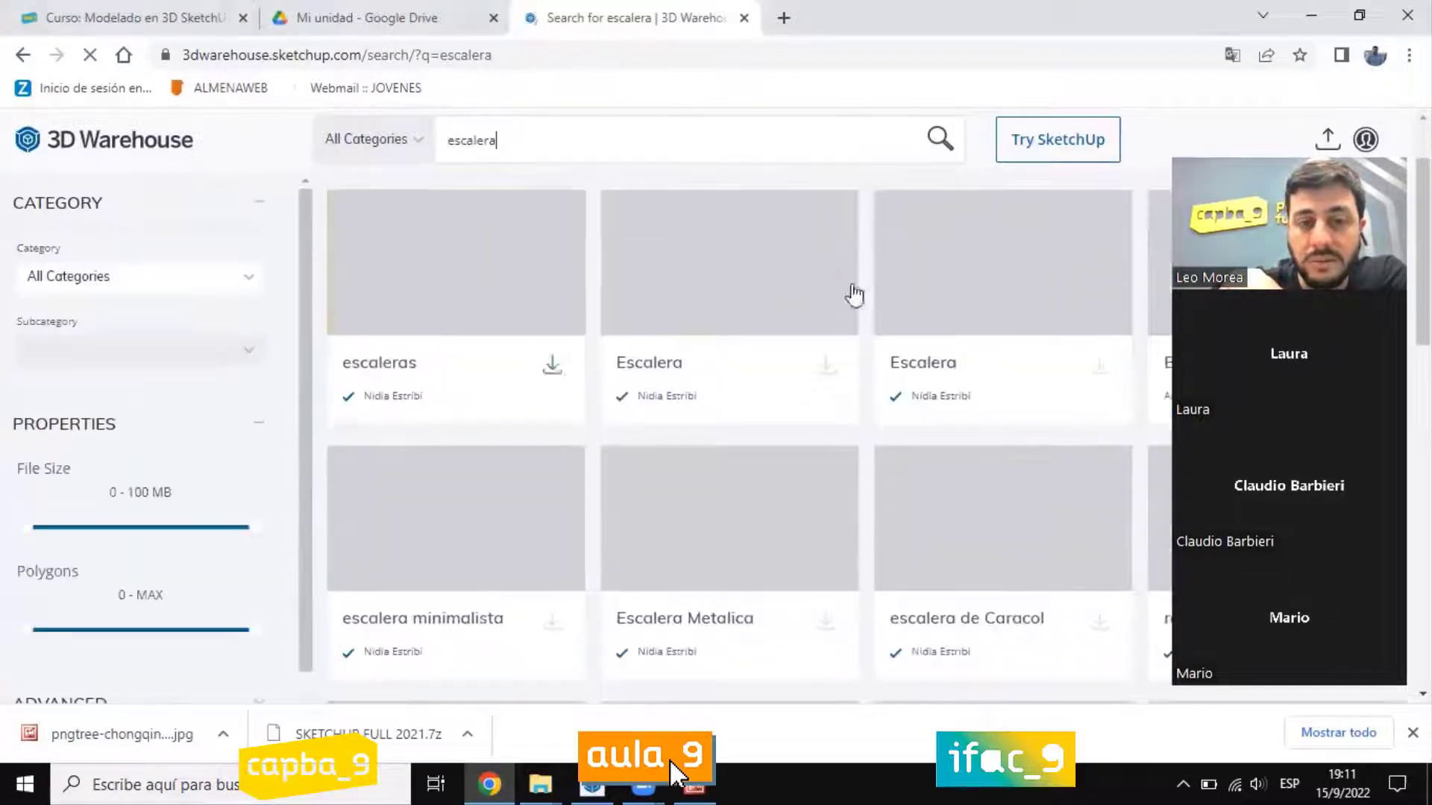
{"action": "scroll", "coordinate": [988, 434], "scroll_direction": "down", "scroll_amount": 12}
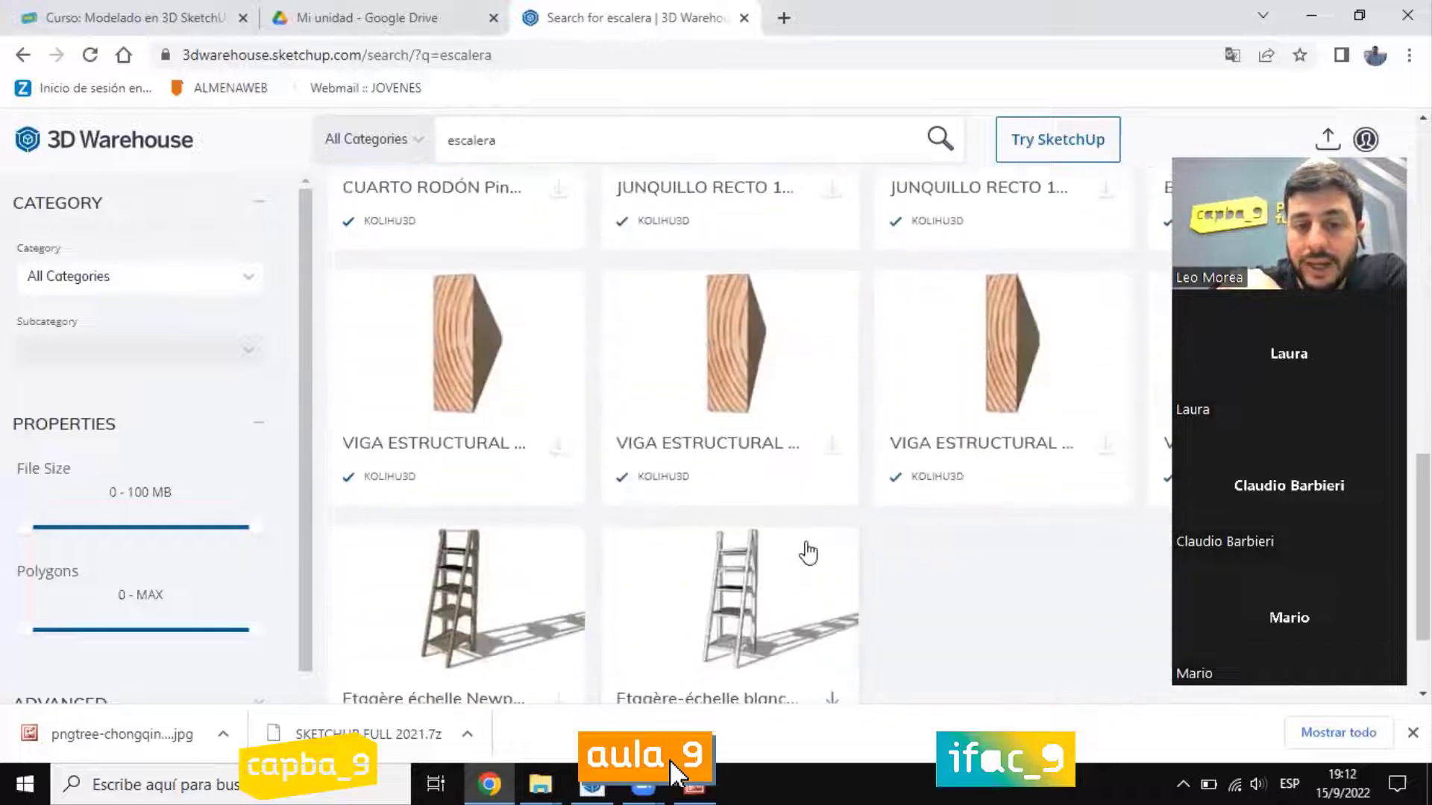
{"action": "scroll", "coordinate": [801, 538], "scroll_direction": "up", "scroll_amount": 13}
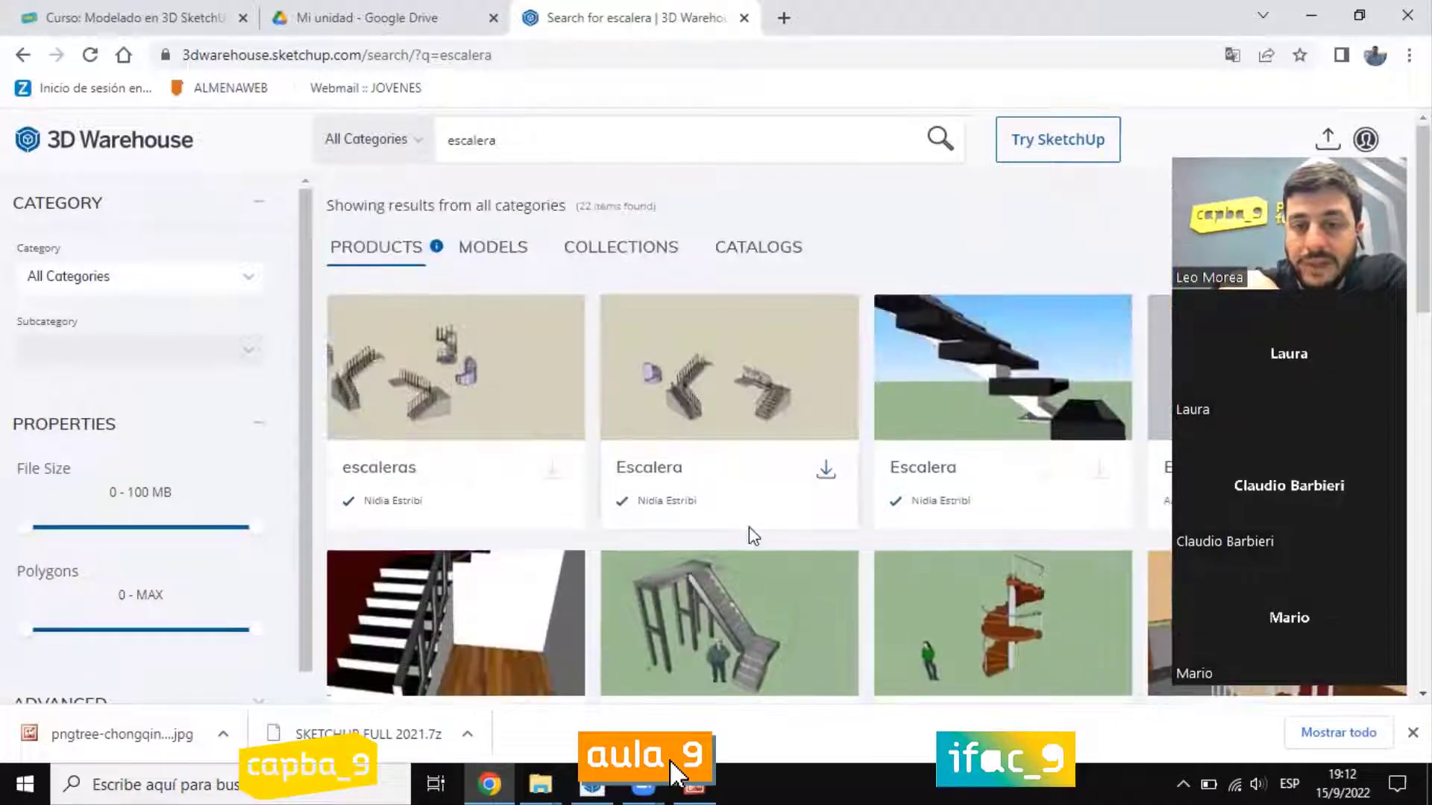
Step: Switch back to SketchUp and examine the staircase outline in the floor plan from several angles
{"action": "key", "text": "alt+Tab"}
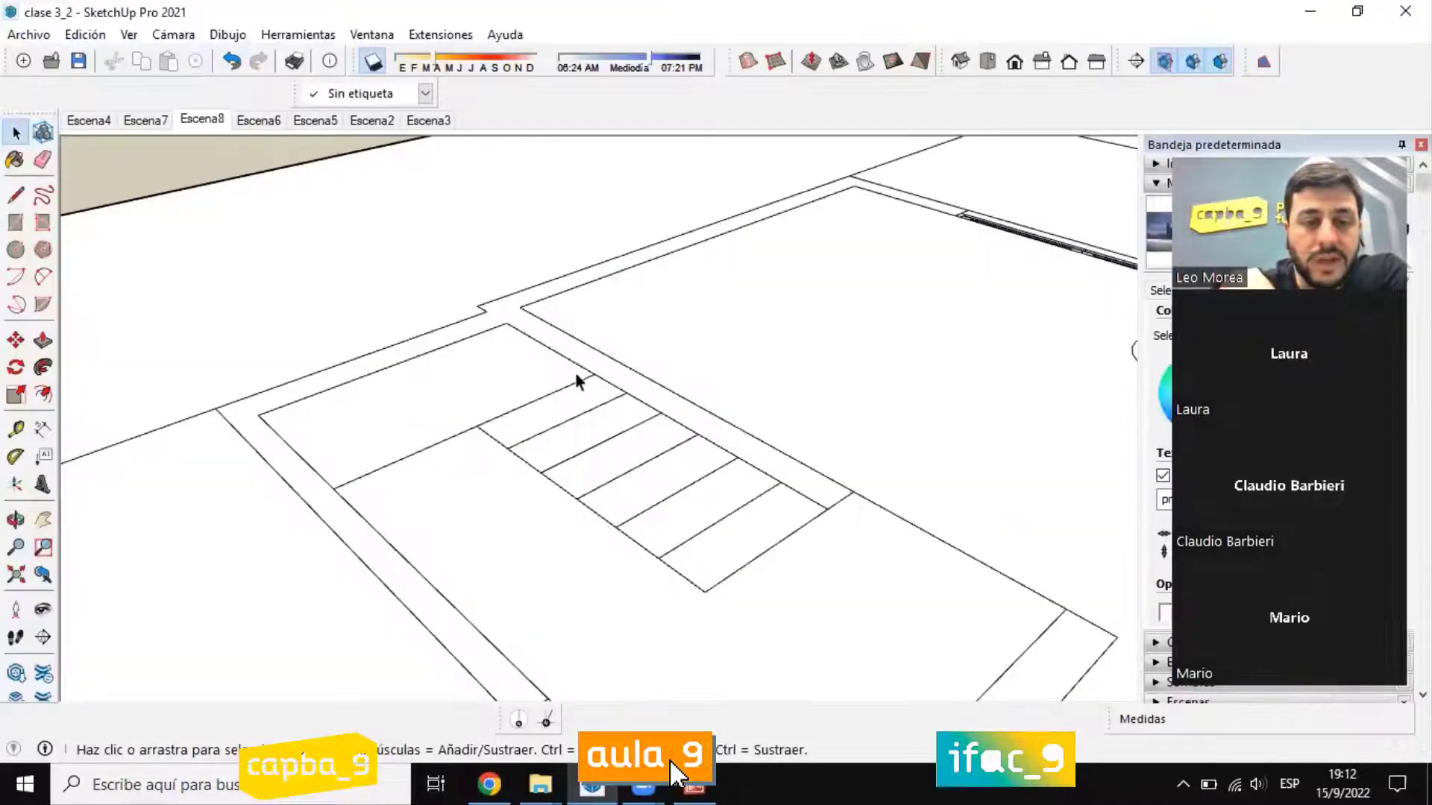
{"action": "mouse_move", "coordinate": [576, 373]}
{"action": "middle_mouse_down"}
{"action": "mouse_move", "coordinate": [501, 292]}
{"action": "mouse_move", "coordinate": [622, 415]}
{"action": "middle_mouse_up"}
{"action": "scroll", "coordinate": [626, 416], "scroll_direction": "up", "scroll_amount": 1}
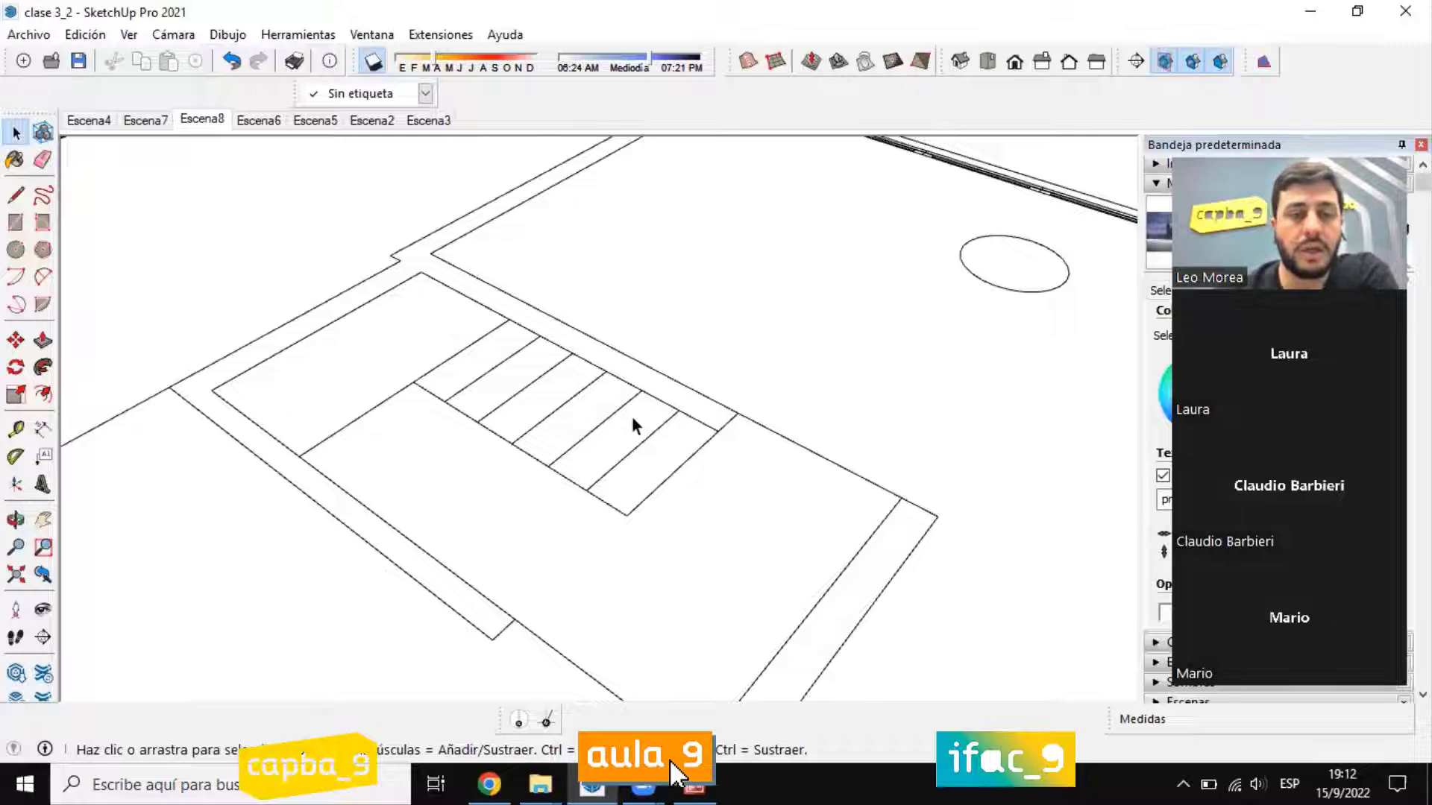
{"action": "middle_click_drag", "start_coordinate": [594, 451], "coordinate": [642, 479]}
{"action": "middle_click_drag", "start_coordinate": [728, 524], "coordinate": [644, 529]}
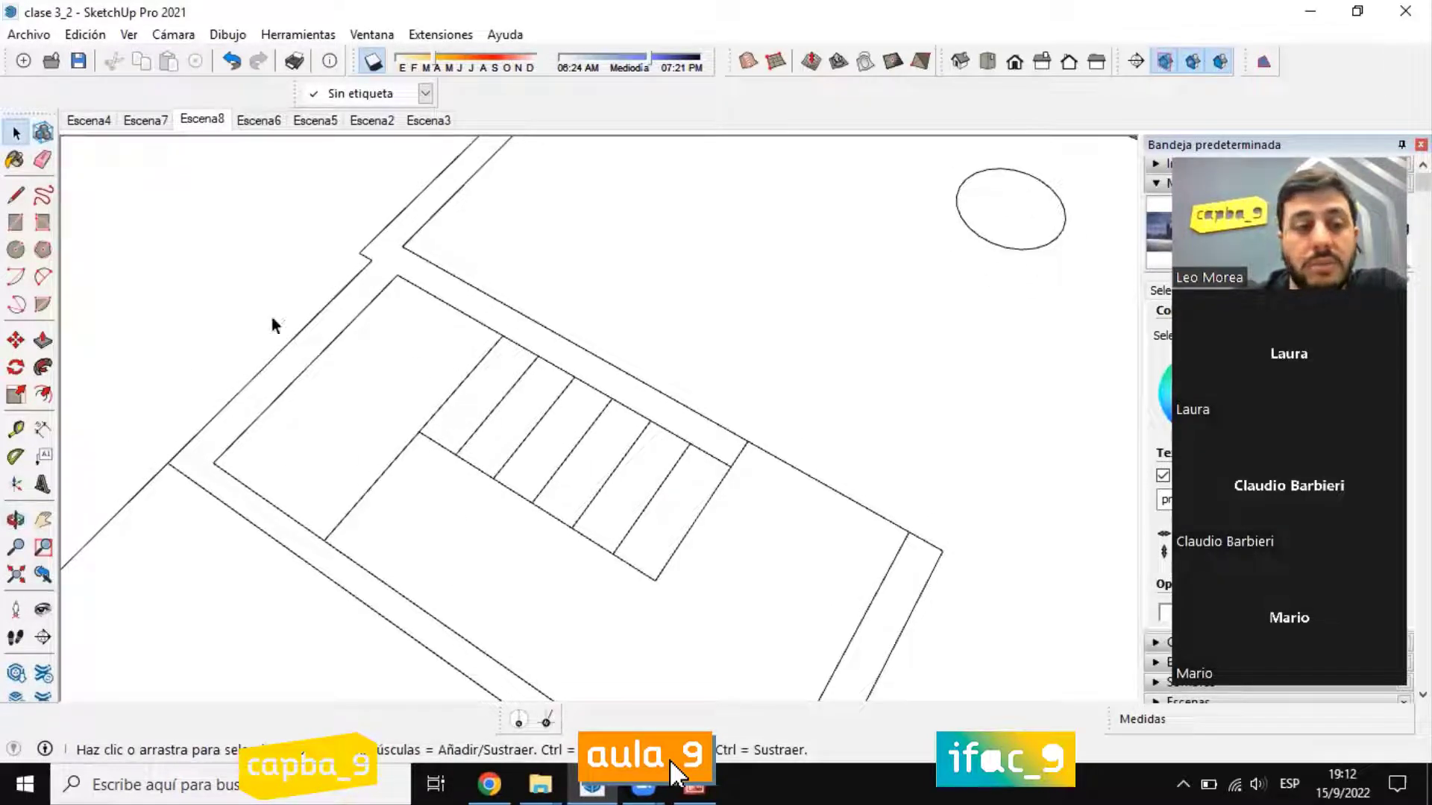
{"action": "middle_click_drag", "start_coordinate": [273, 325], "coordinate": [339, 445]}
{"action": "left_click", "coordinate": [45, 342]}
{"action": "middle_click_drag", "start_coordinate": [562, 448], "coordinate": [659, 531]}
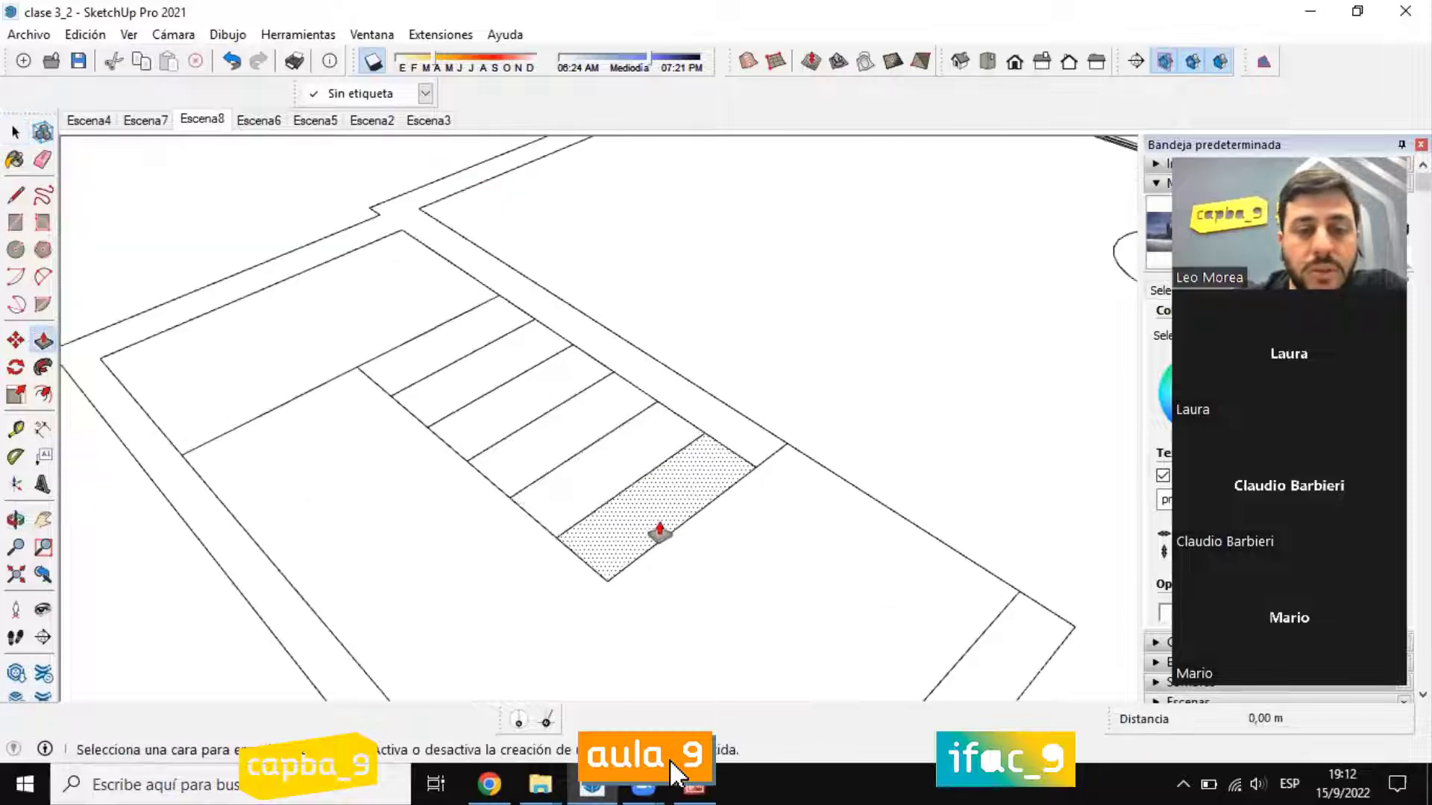
{"action": "left_click", "coordinate": [15, 133]}
{"action": "middle_click_drag", "start_coordinate": [616, 455], "coordinate": [509, 530]}
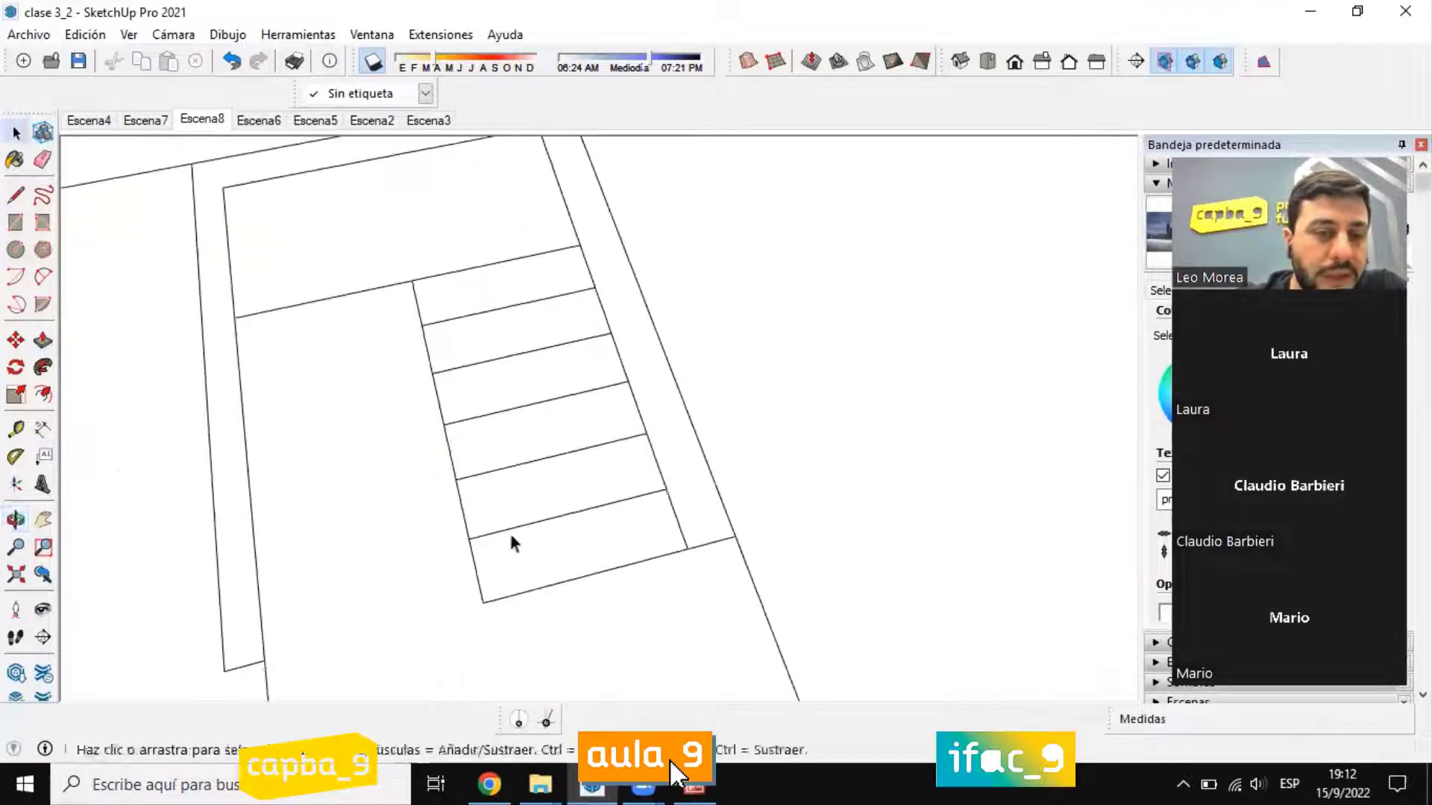
Step: Select the six tread faces and the landing face, group them, and open the group for editing
{"action": "scroll", "coordinate": [522, 533], "scroll_direction": "down", "scroll_amount": 2}
{"action": "middle_click_drag", "start_coordinate": [623, 528], "coordinate": [583, 543]}
{"action": "left_click", "coordinate": [583, 543]}
{"action": "left_click", "coordinate": [522, 510], "text": "ctrl"}
{"action": "left_click", "coordinate": [518, 454], "text": "ctrl"}
{"action": "left_click", "coordinate": [507, 418], "text": "ctrl"}
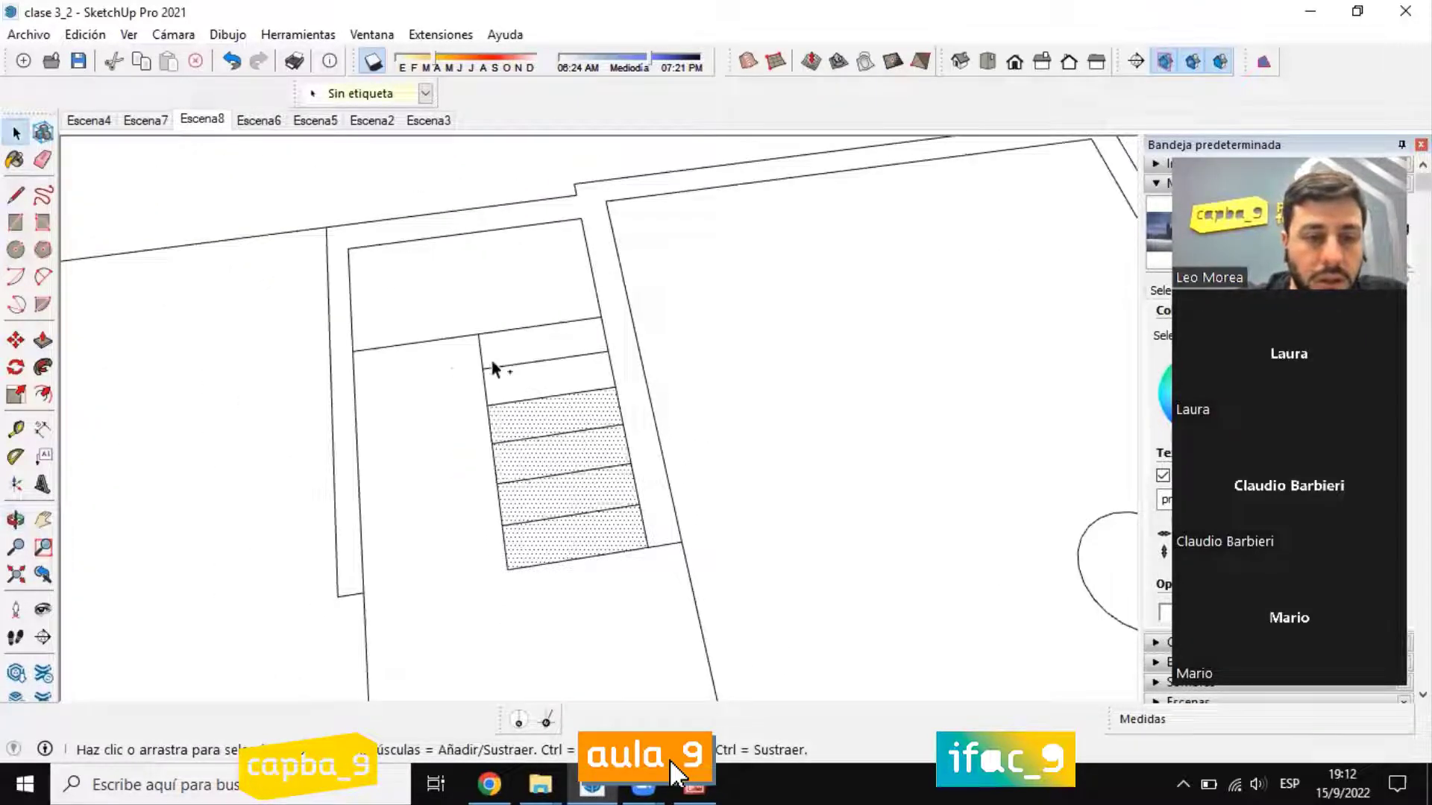
{"action": "left_click", "coordinate": [494, 384], "text": "ctrl"}
{"action": "left_click", "coordinate": [489, 350], "text": "ctrl"}
{"action": "left_click", "coordinate": [478, 304], "text": "ctrl"}
{"action": "middle_click_drag", "start_coordinate": [451, 368], "coordinate": [508, 280]}
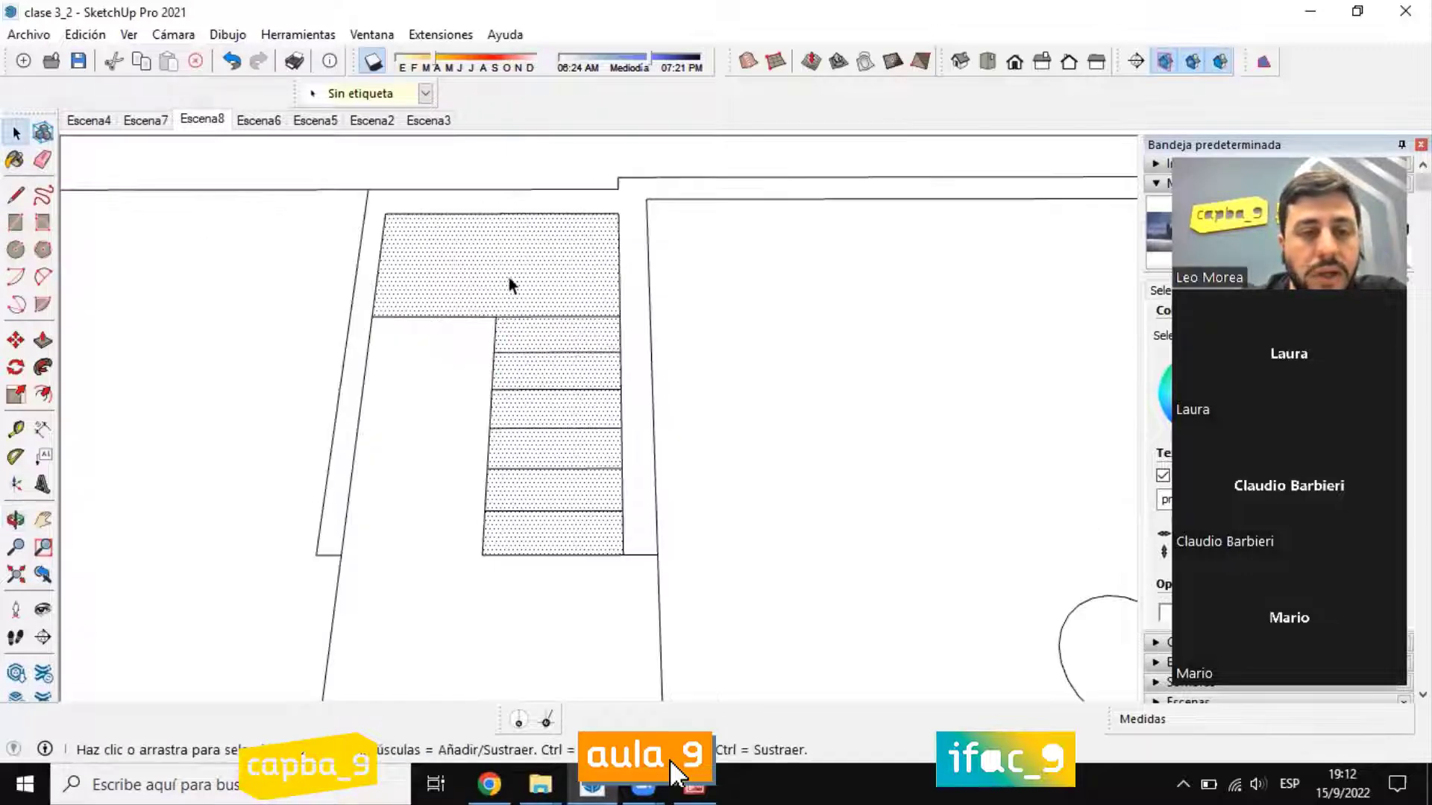
{"action": "right_click", "coordinate": [509, 280]}
{"action": "left_click", "coordinate": [589, 459]}
{"action": "middle_click_drag", "start_coordinate": [522, 431], "coordinate": [636, 452]}
{"action": "scroll", "coordinate": [643, 366], "scroll_direction": "down", "scroll_amount": 5}
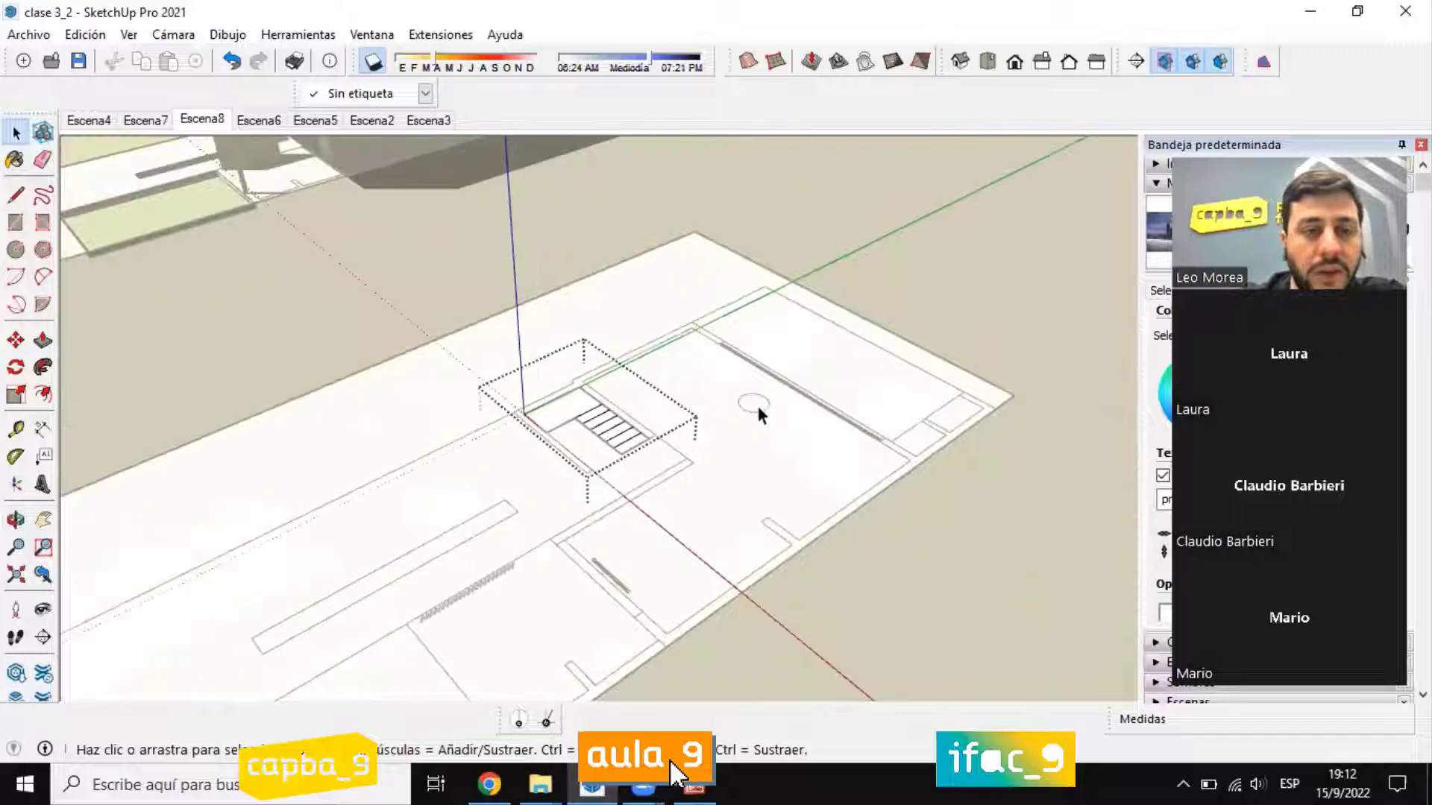
Step: Push/Pull the first tread, at the foot of the staircase, up 0.18 m
{"action": "scroll", "coordinate": [701, 425], "scroll_direction": "up", "scroll_amount": 5}
{"action": "scroll", "coordinate": [448, 459], "scroll_direction": "up", "scroll_amount": 3}
{"action": "left_click", "coordinate": [42, 340]}
{"action": "scroll", "coordinate": [522, 508], "scroll_direction": "up", "scroll_amount": 3}
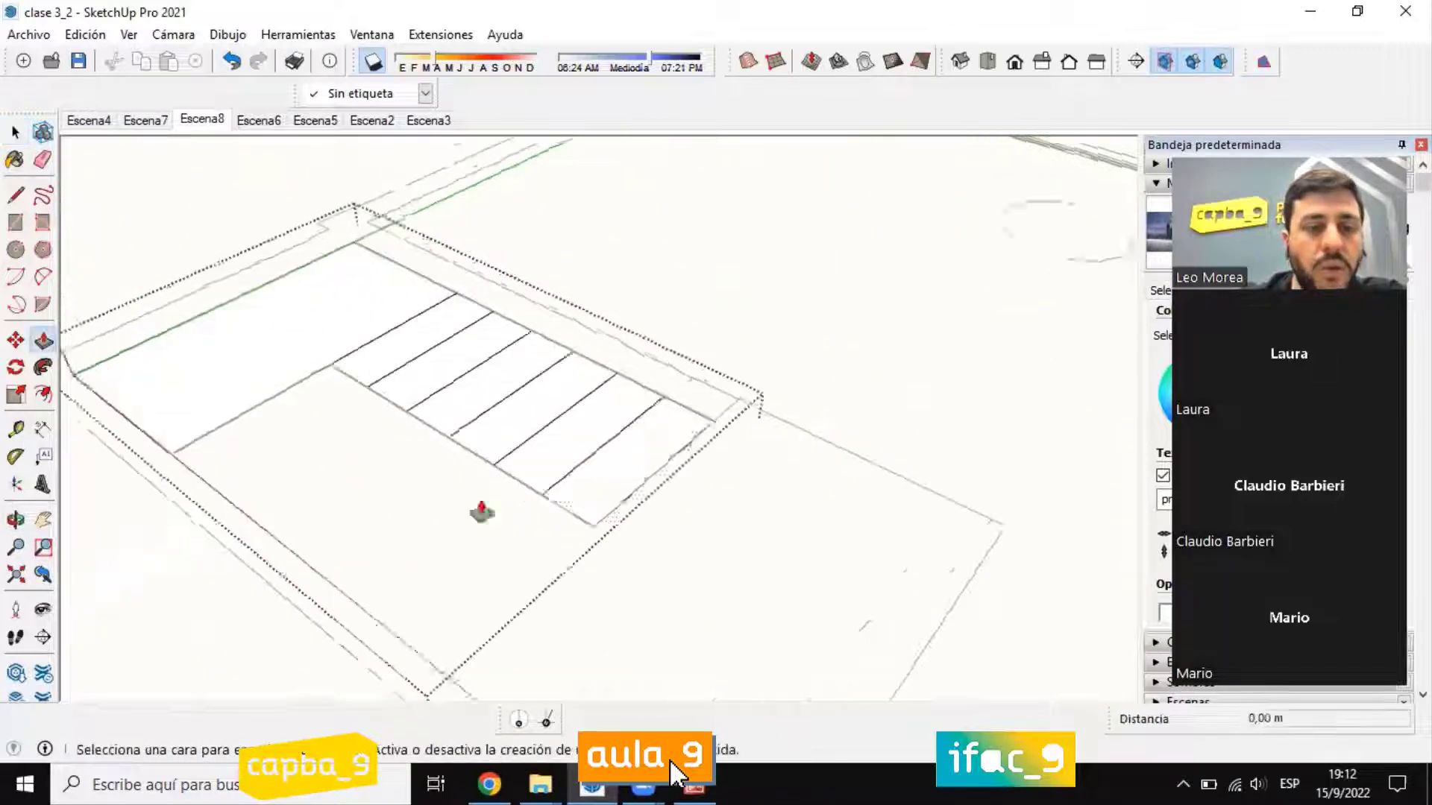
{"action": "left_click_drag", "start_coordinate": [618, 494], "coordinate": [618, 411]}
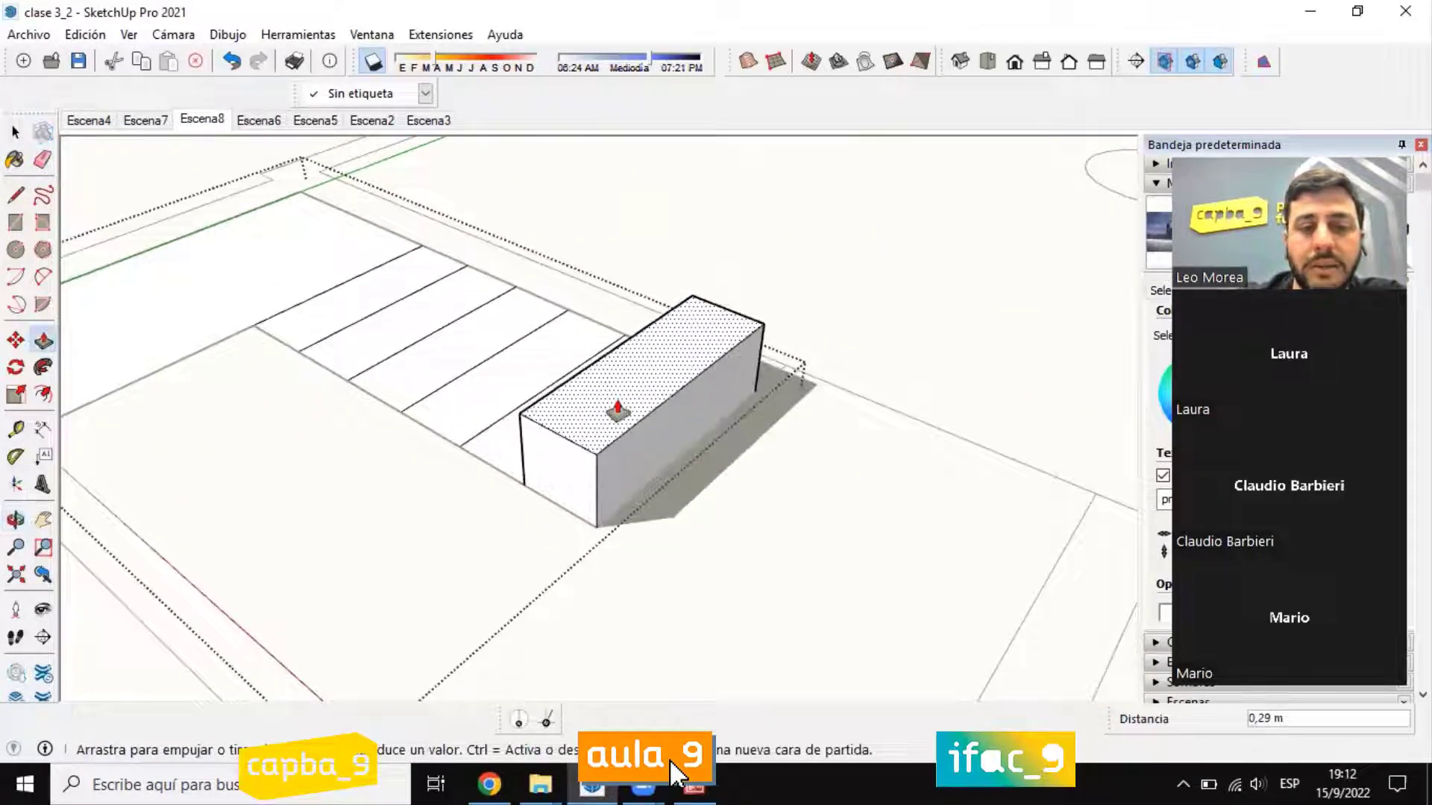
{"action": "type", "text": "0,1"}
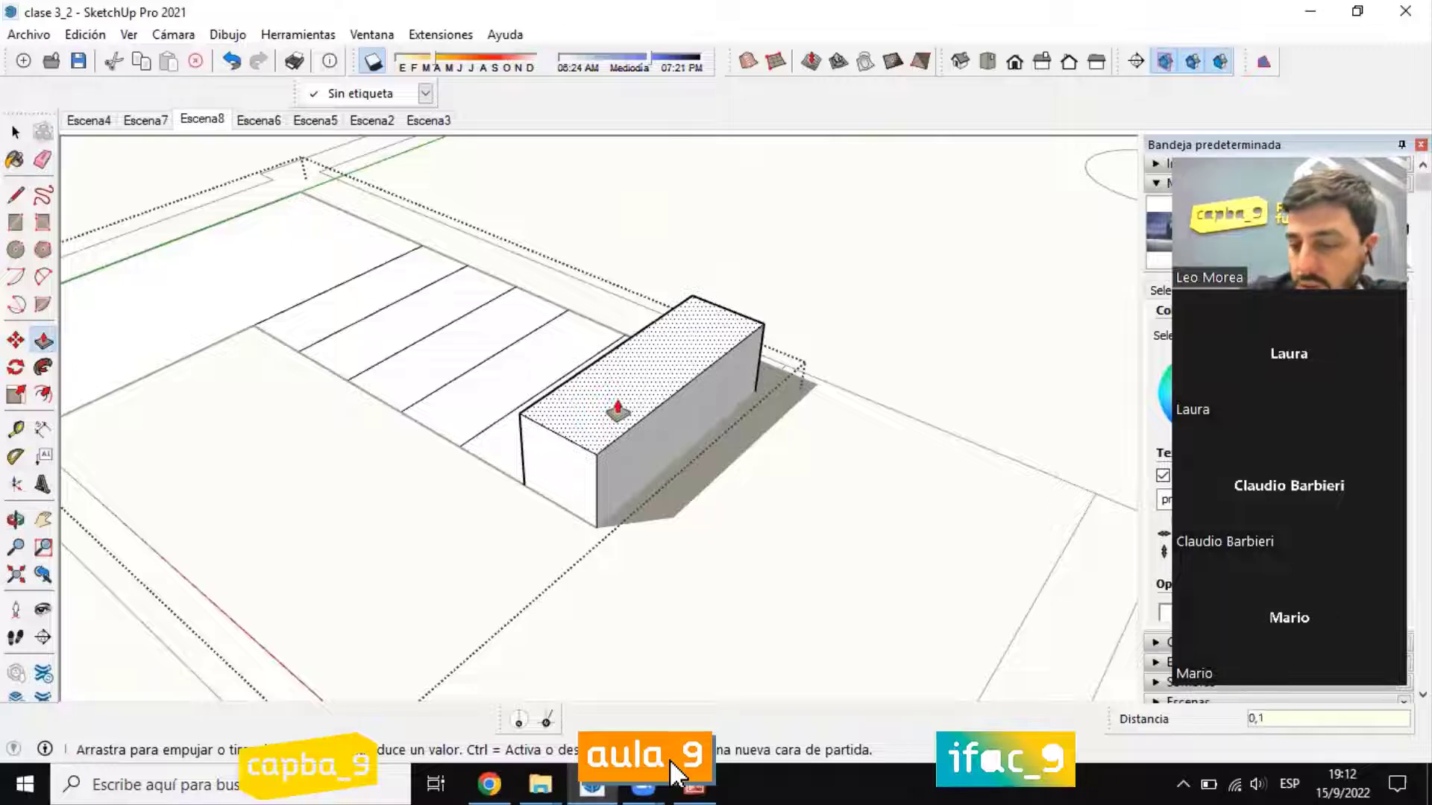
{"action": "type", "text": "8"}
{"action": "key", "text": "Return"}
Step: Raise the second tread flush with the first, then push it up another 0.18 m
{"action": "left_click", "coordinate": [521, 425]}
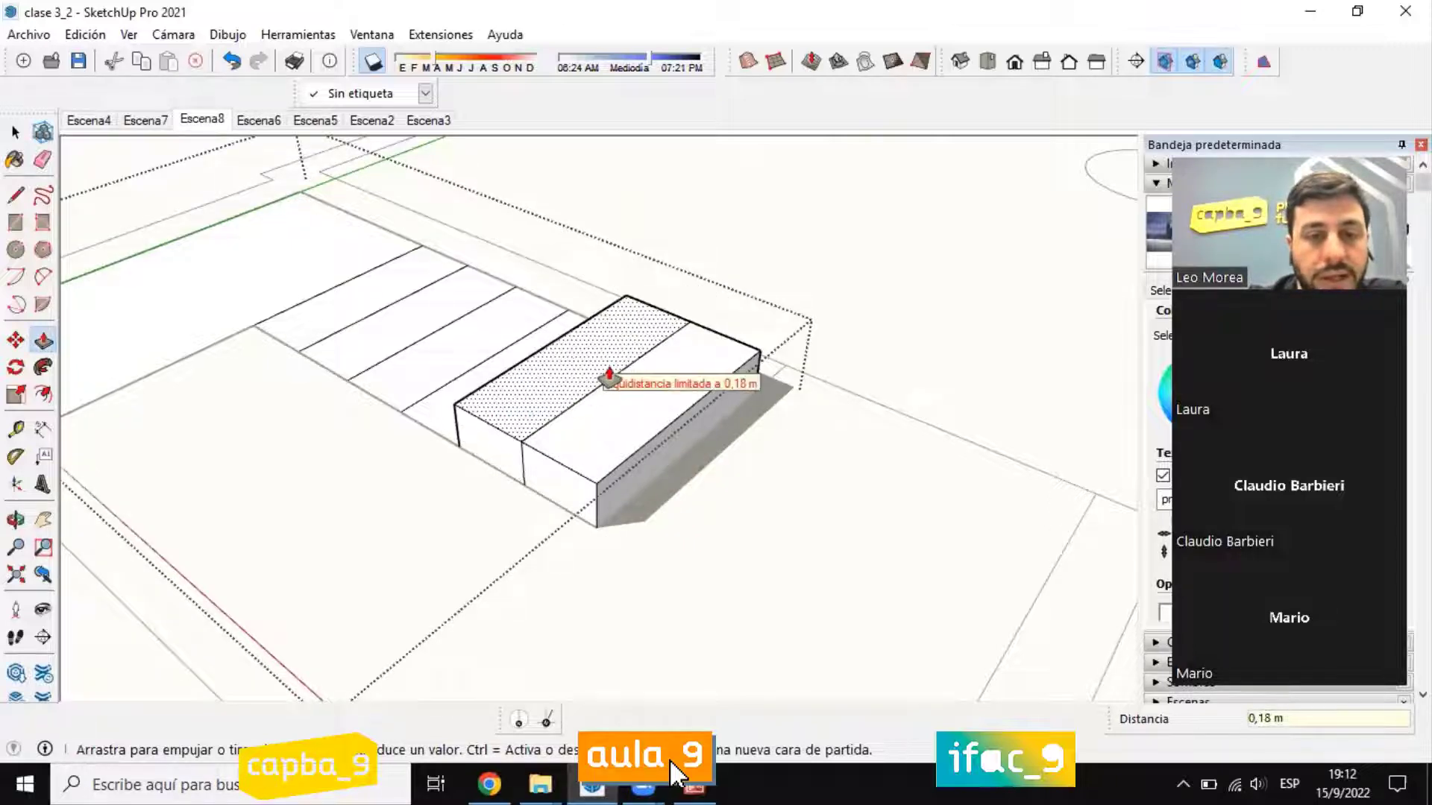
{"action": "left_click", "coordinate": [597, 377]}
{"action": "left_click", "coordinate": [559, 371]}
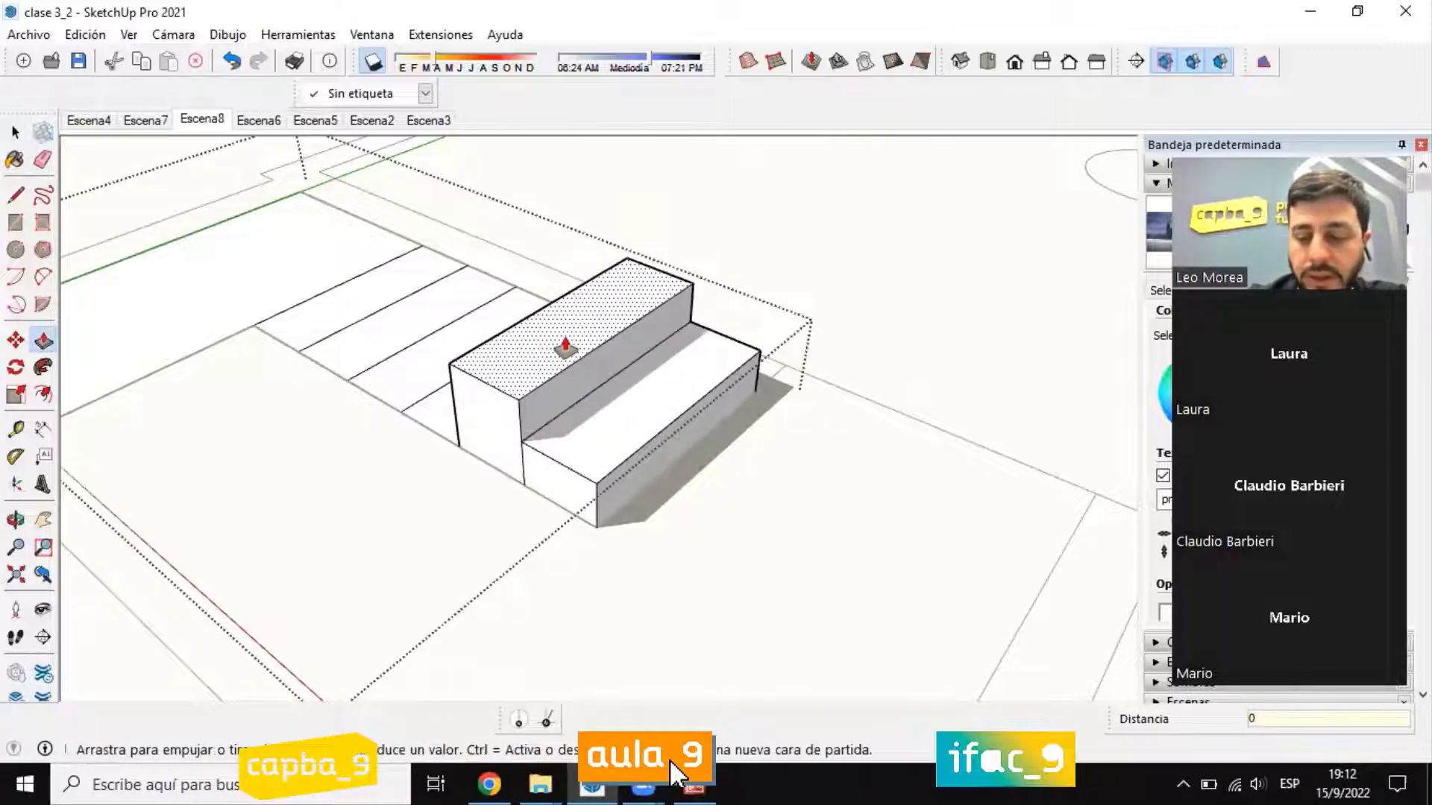
{"action": "key", "text": "Return"}
Step: Raise the third tread 0.36 m to match the second, then push it up another 0.18 m
{"action": "middle_click_drag", "start_coordinate": [562, 342], "coordinate": [590, 360]}
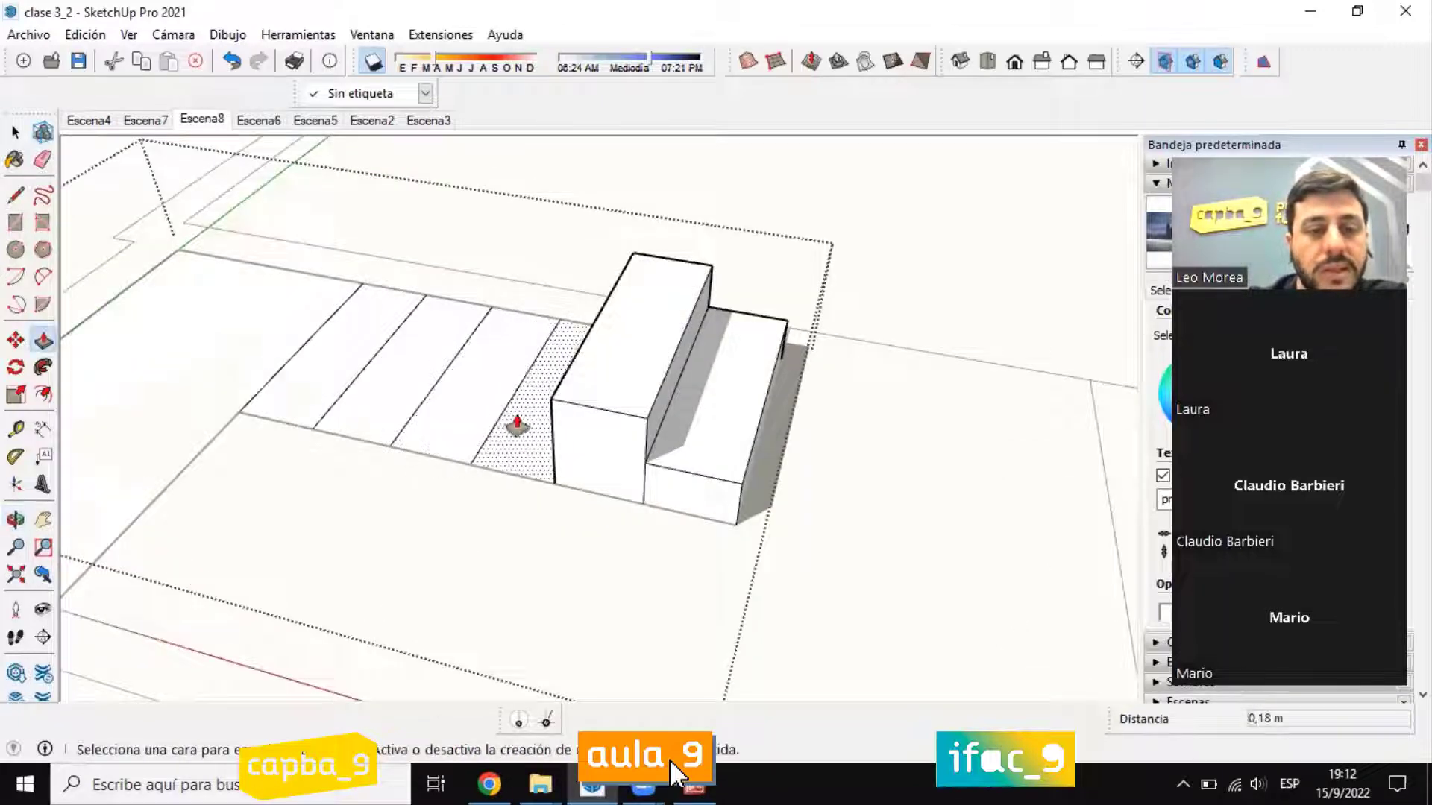
{"action": "left_click", "coordinate": [571, 395]}
{"action": "left_click", "coordinate": [596, 377]}
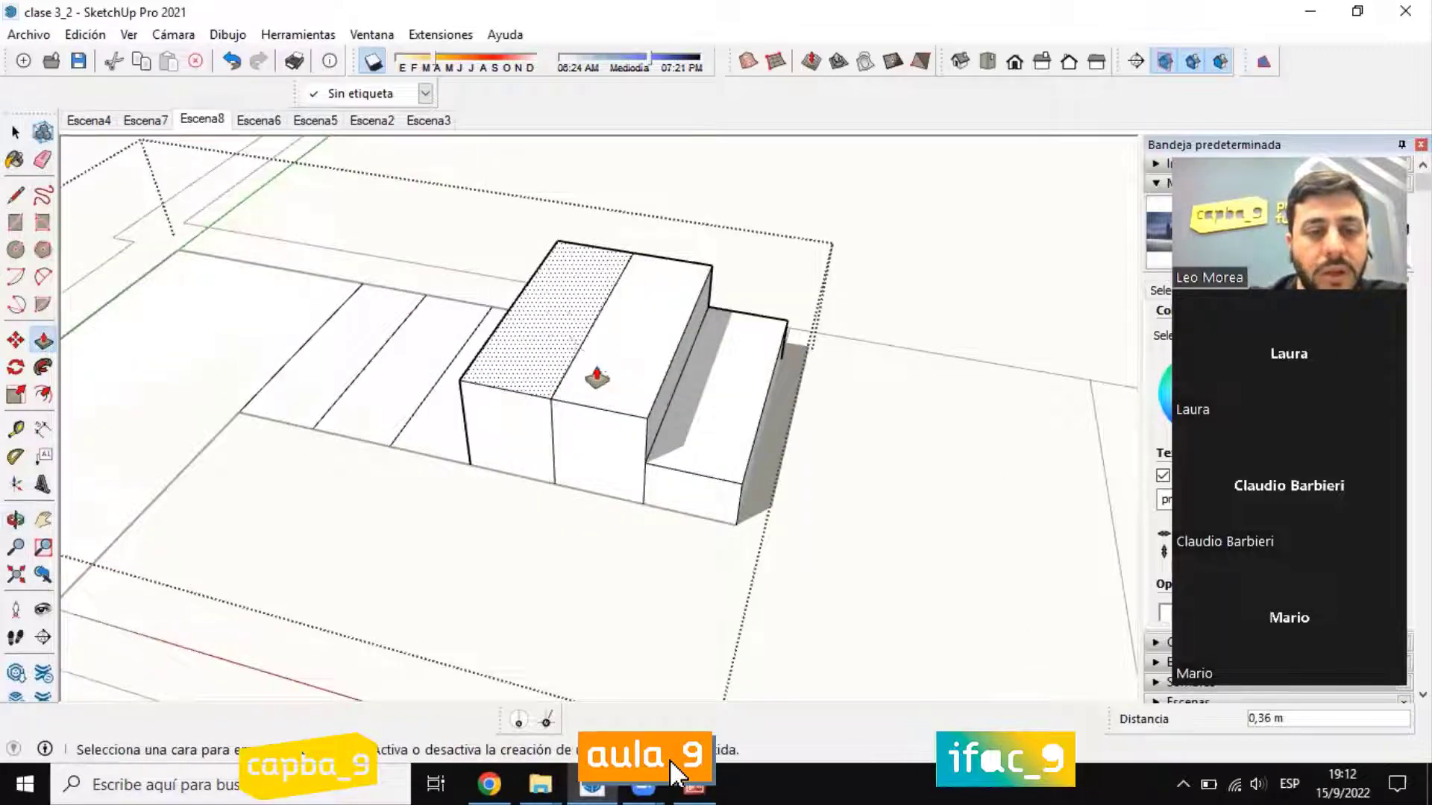
{"action": "left_click", "coordinate": [534, 358]}
{"action": "type", "text": "0,18"}
{"action": "key", "text": "Return"}
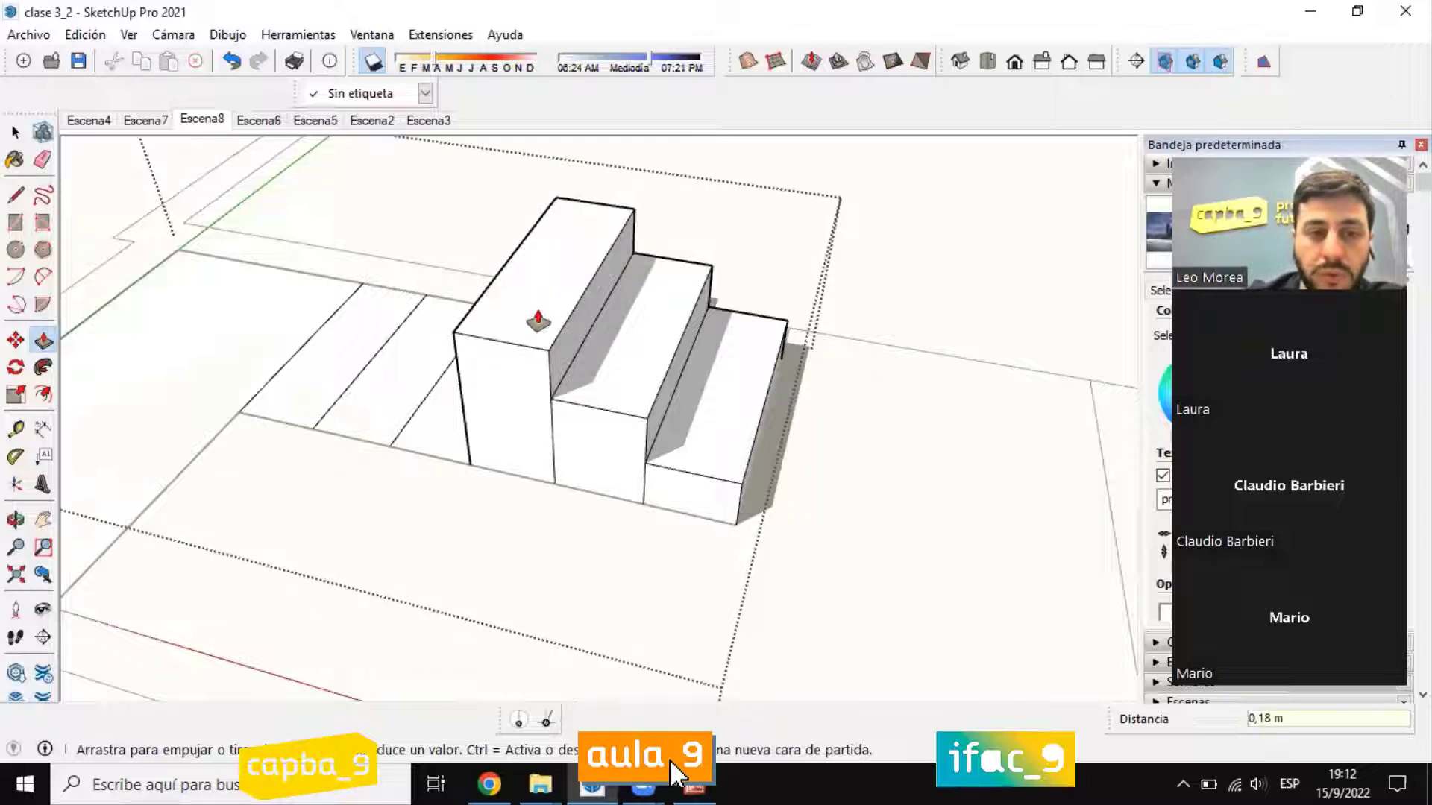
Step: Raise the fourth tread 0.54 m to match the third, then push it up another 0.18 m
{"action": "left_click", "coordinate": [438, 452]}
{"action": "left_click", "coordinate": [485, 340]}
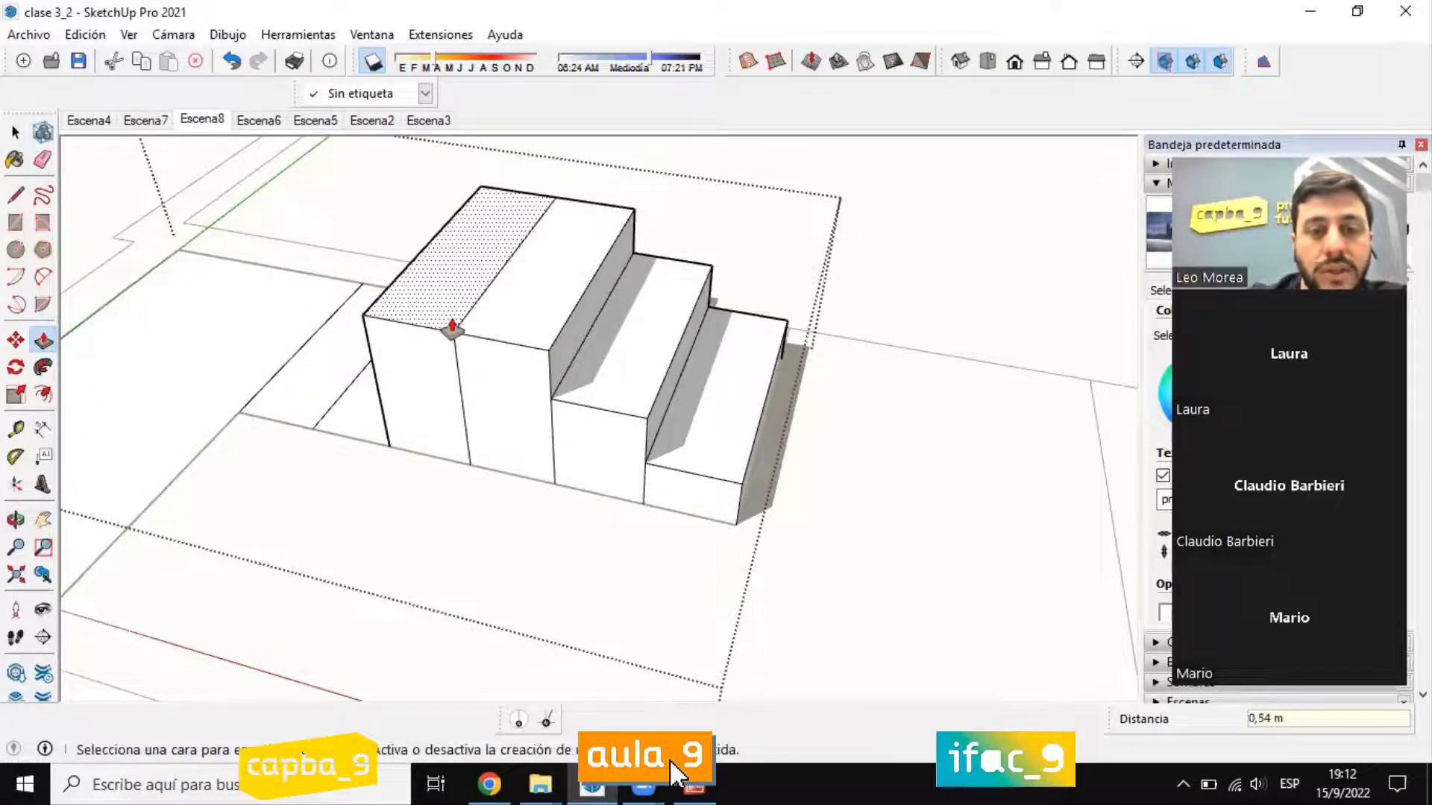
{"action": "left_click", "coordinate": [452, 325]}
{"action": "key", "text": "Return"}
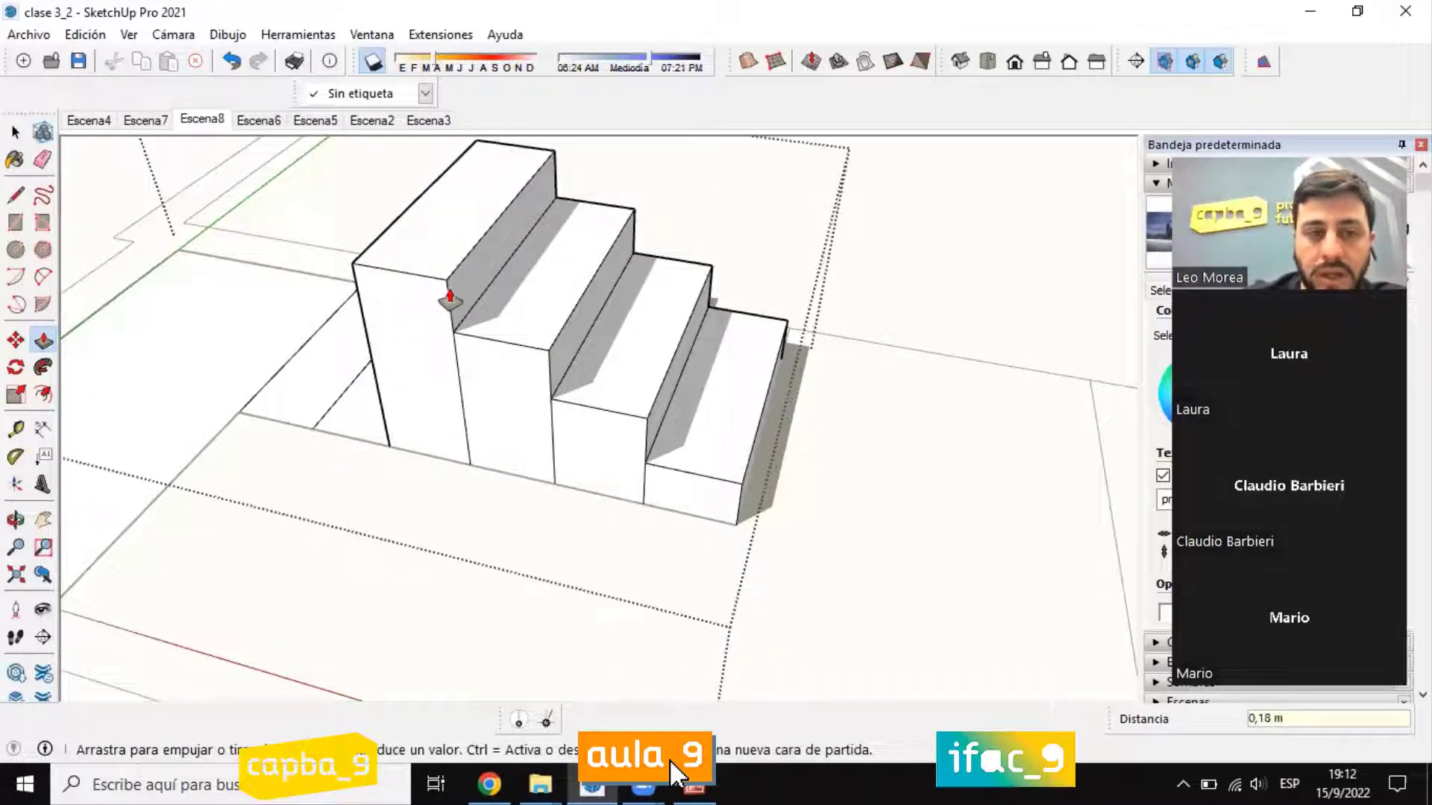
Step: Erase the vertical lines dividing the upper steps on the staircase's open side
{"action": "middle_click_drag", "start_coordinate": [146, 235], "coordinate": [324, 393]}
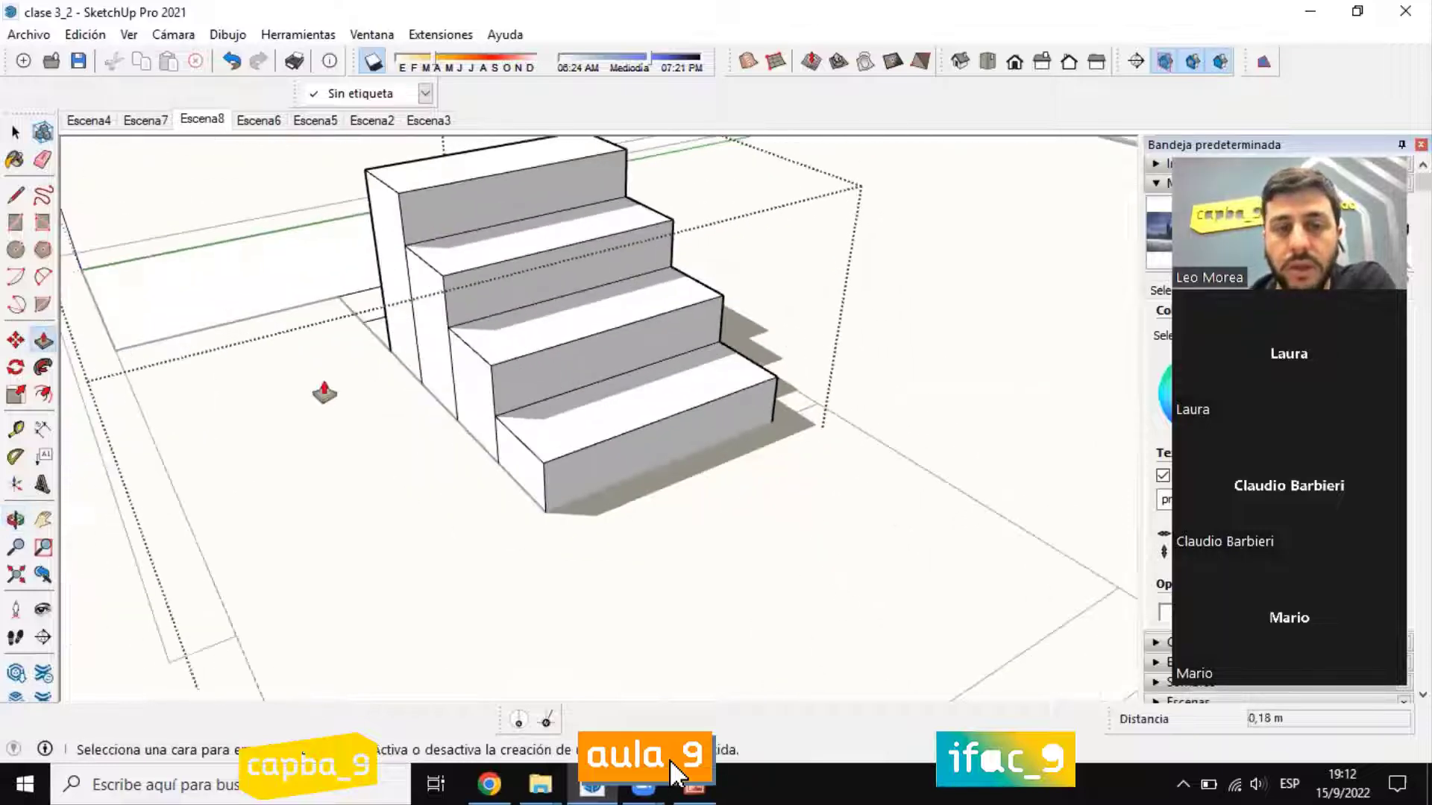
{"action": "key", "text": "space"}
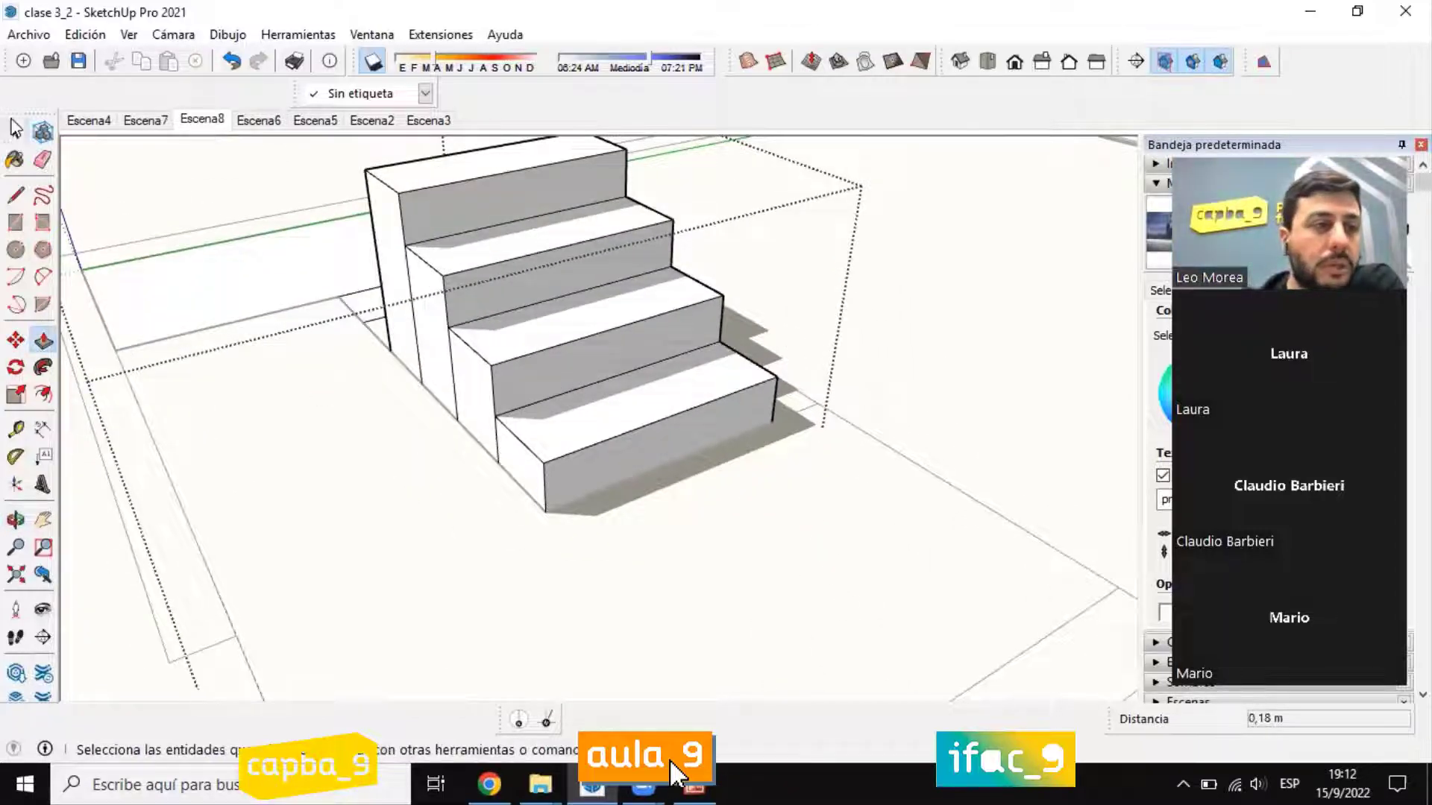
{"action": "middle_click_drag", "start_coordinate": [354, 353], "coordinate": [448, 321]}
{"action": "key", "text": "e"}
{"action": "mouse_move", "coordinate": [457, 323]}
{"action": "left_mouse_down"}
{"action": "mouse_move", "coordinate": [522, 388]}
{"action": "mouse_move", "coordinate": [608, 429]}
{"action": "left_mouse_up"}
Step: Draw a diagonal line about 0.93 m long across the staircase's side, from the base edge to the rear edge below the top step
{"action": "key", "text": "l"}
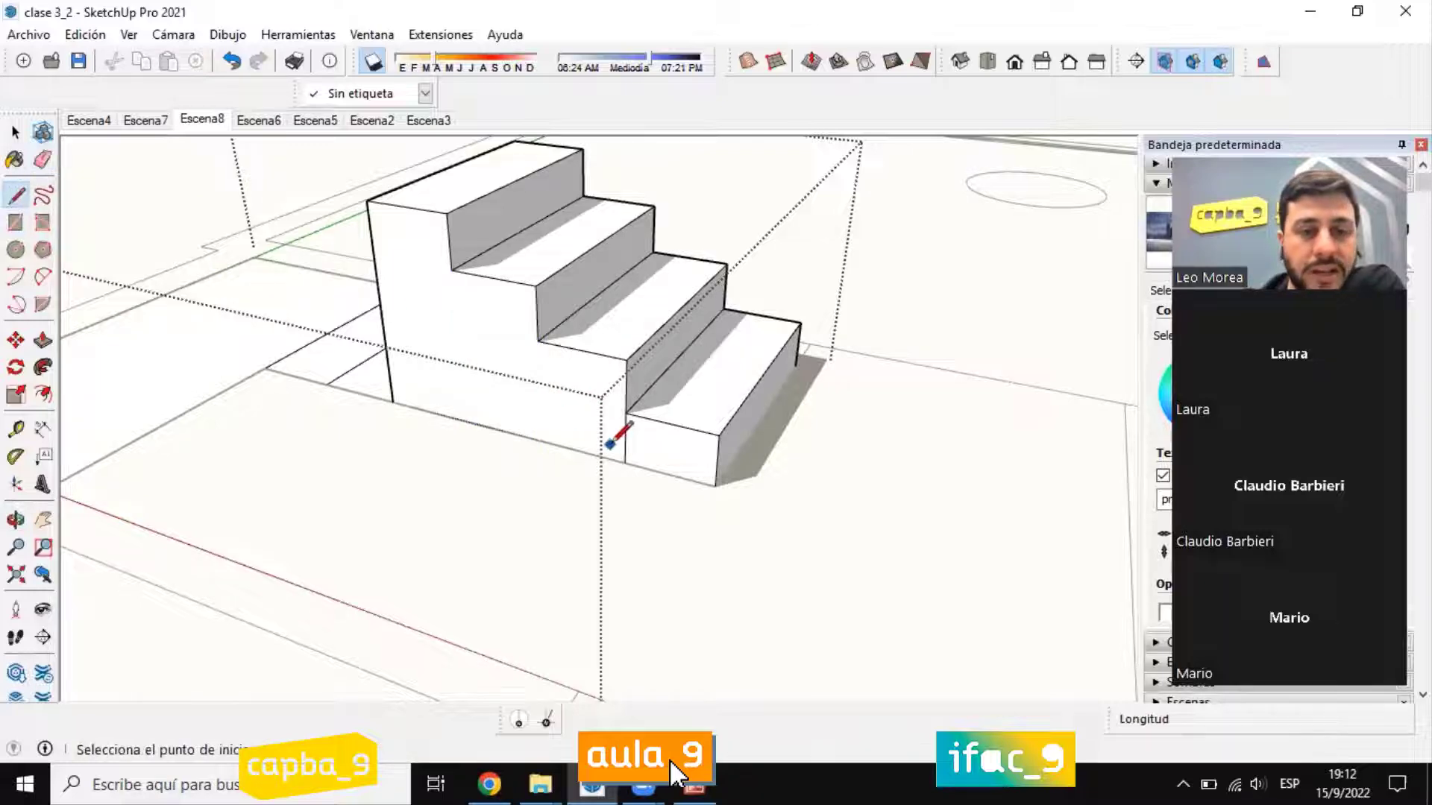
{"action": "left_click", "coordinate": [581, 450]}
{"action": "left_click", "coordinate": [373, 253]}
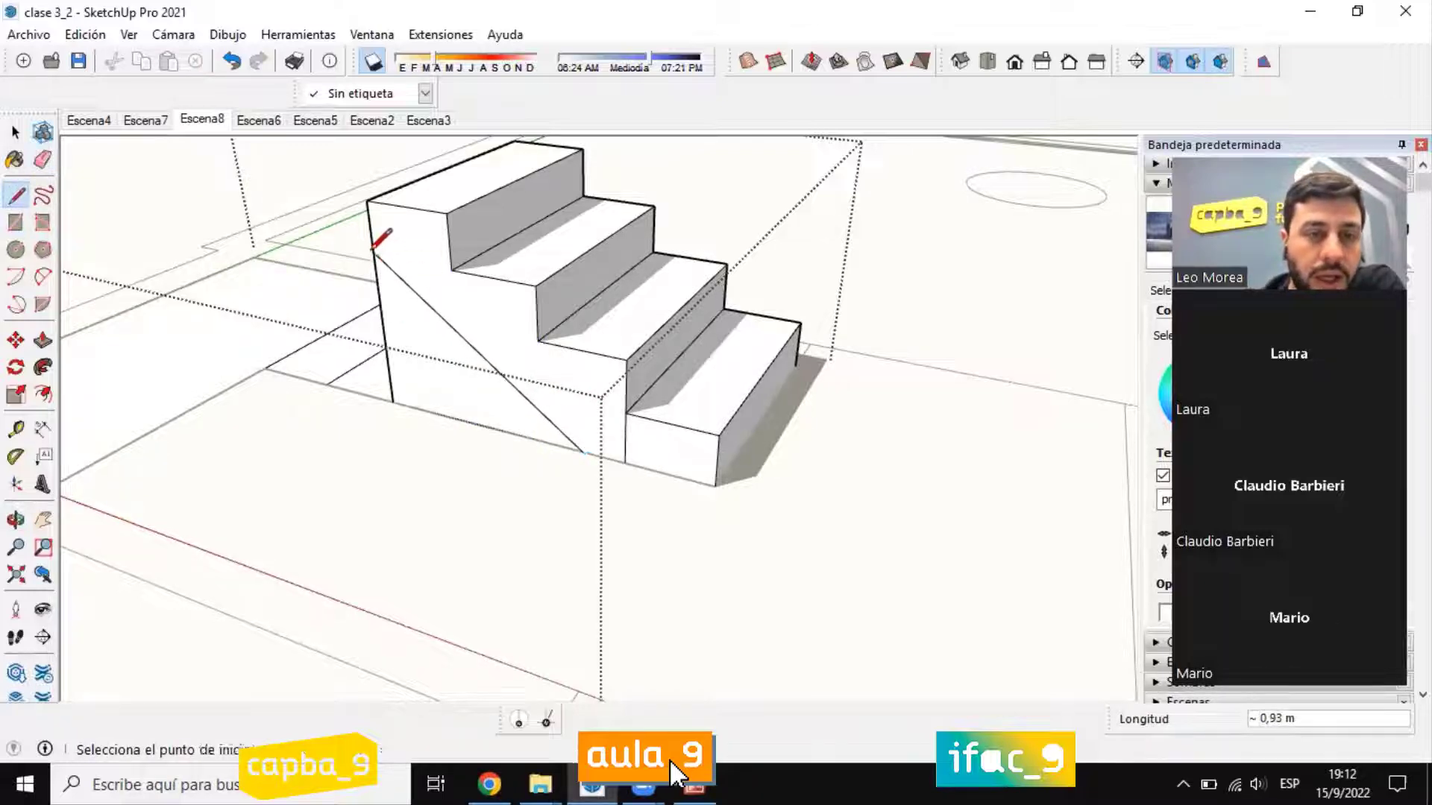
{"action": "key", "text": "space"}
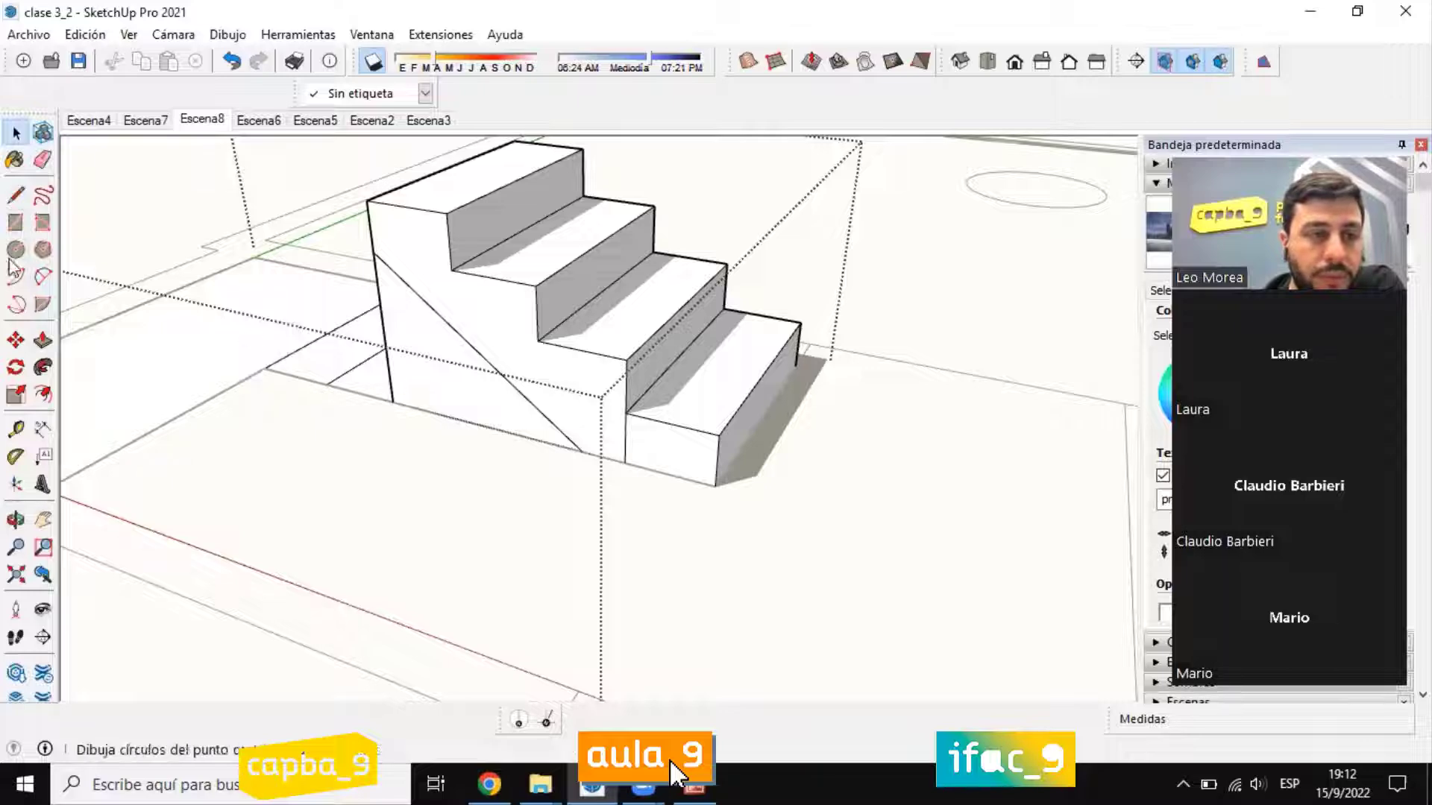
Step: Push the triangular face below the diagonal through the full stair width, about 0.90 m, to hollow out the underside
{"action": "left_click", "coordinate": [44, 341]}
{"action": "left_click", "coordinate": [447, 335]}
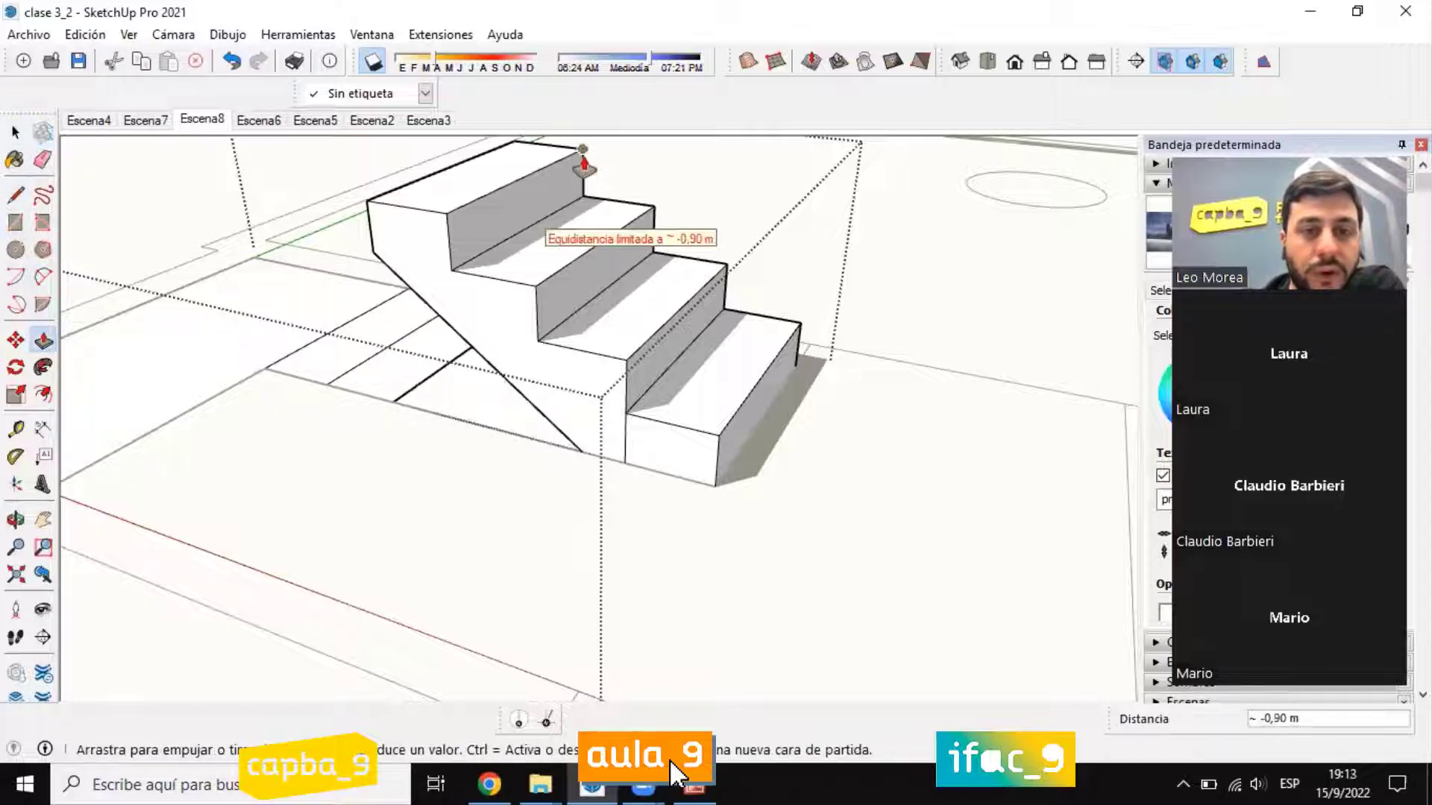
{"action": "left_click", "coordinate": [582, 160]}
{"action": "middle_click_drag", "start_coordinate": [345, 276], "coordinate": [785, 235]}
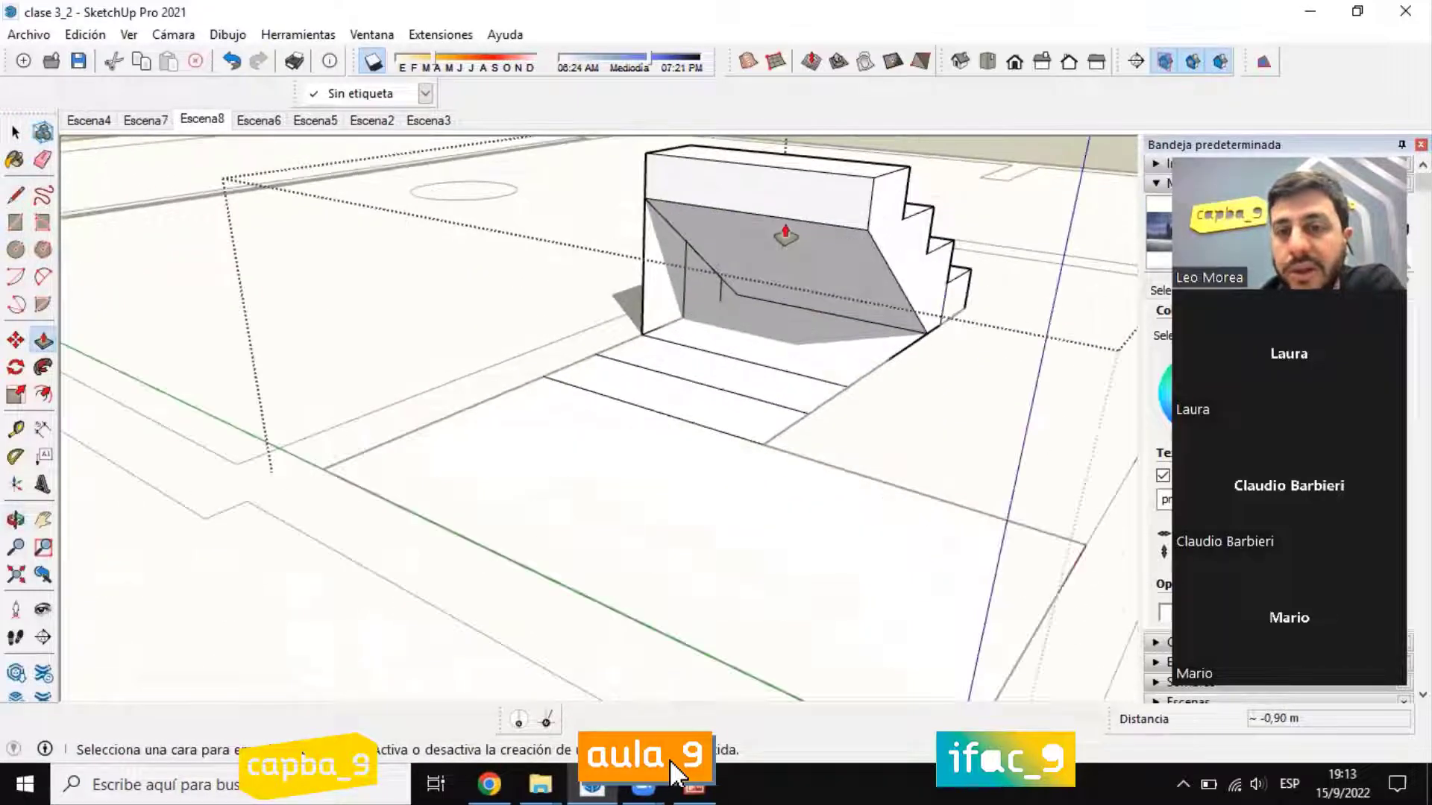
{"action": "middle_click_drag", "start_coordinate": [440, 323], "coordinate": [115, 239]}
Step: Erase the vertical lines dividing the steps on the staircase's opposite side
{"action": "key", "text": "e"}
{"action": "middle_click_drag", "start_coordinate": [770, 458], "coordinate": [770, 310]}
{"action": "left_click", "coordinate": [673, 340]}
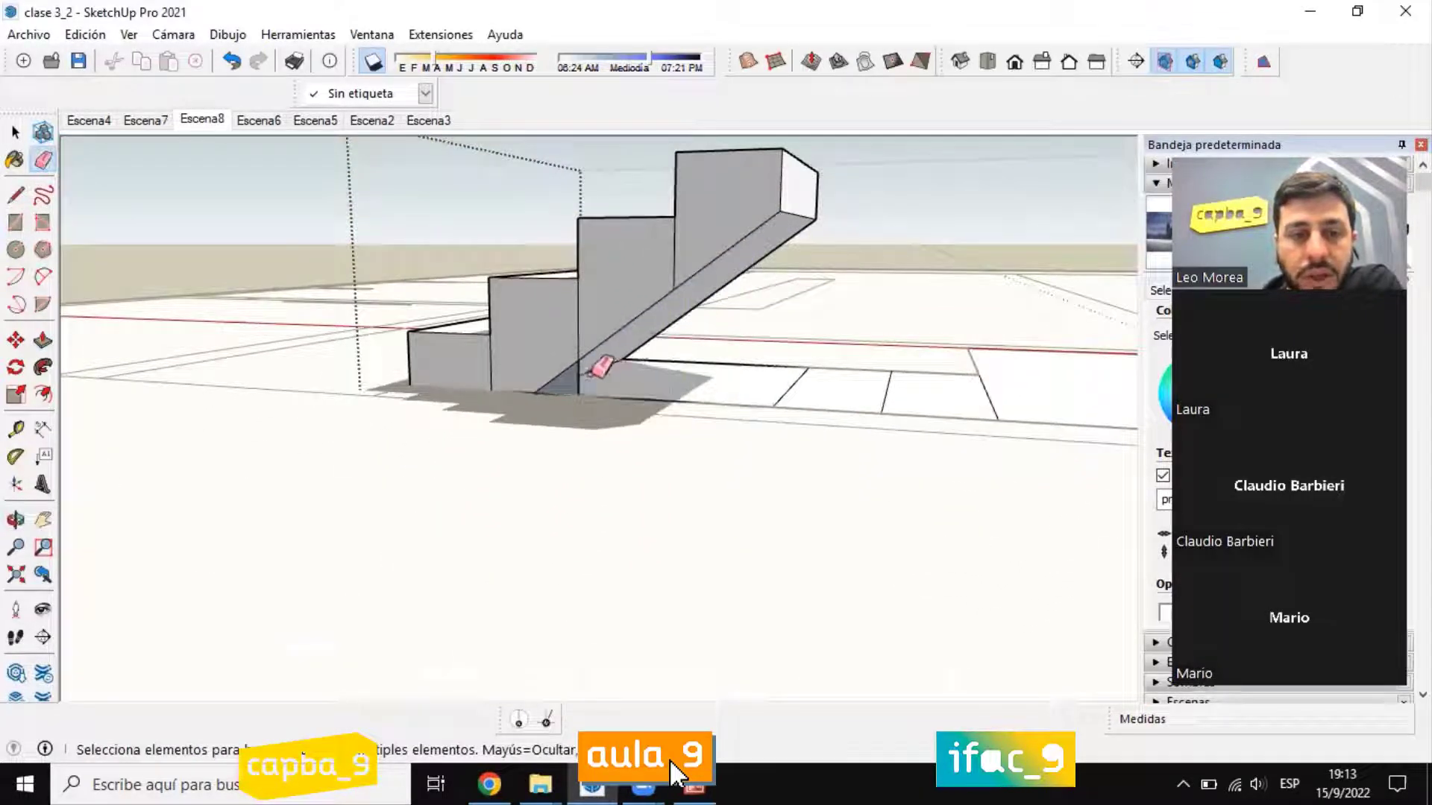
{"action": "left_click", "coordinate": [582, 382]}
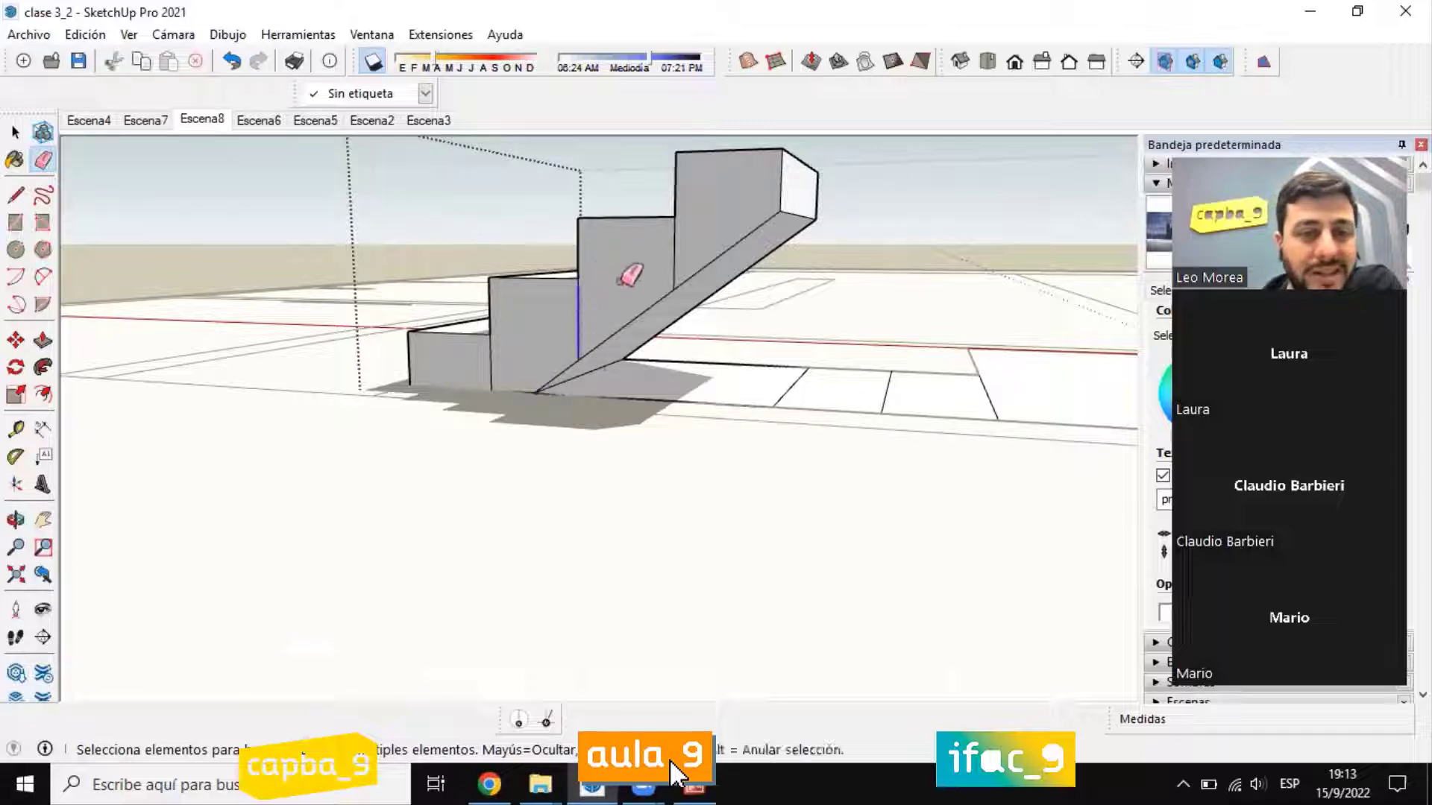
{"action": "left_click", "coordinate": [490, 370]}
{"action": "left_click", "coordinate": [16, 133]}
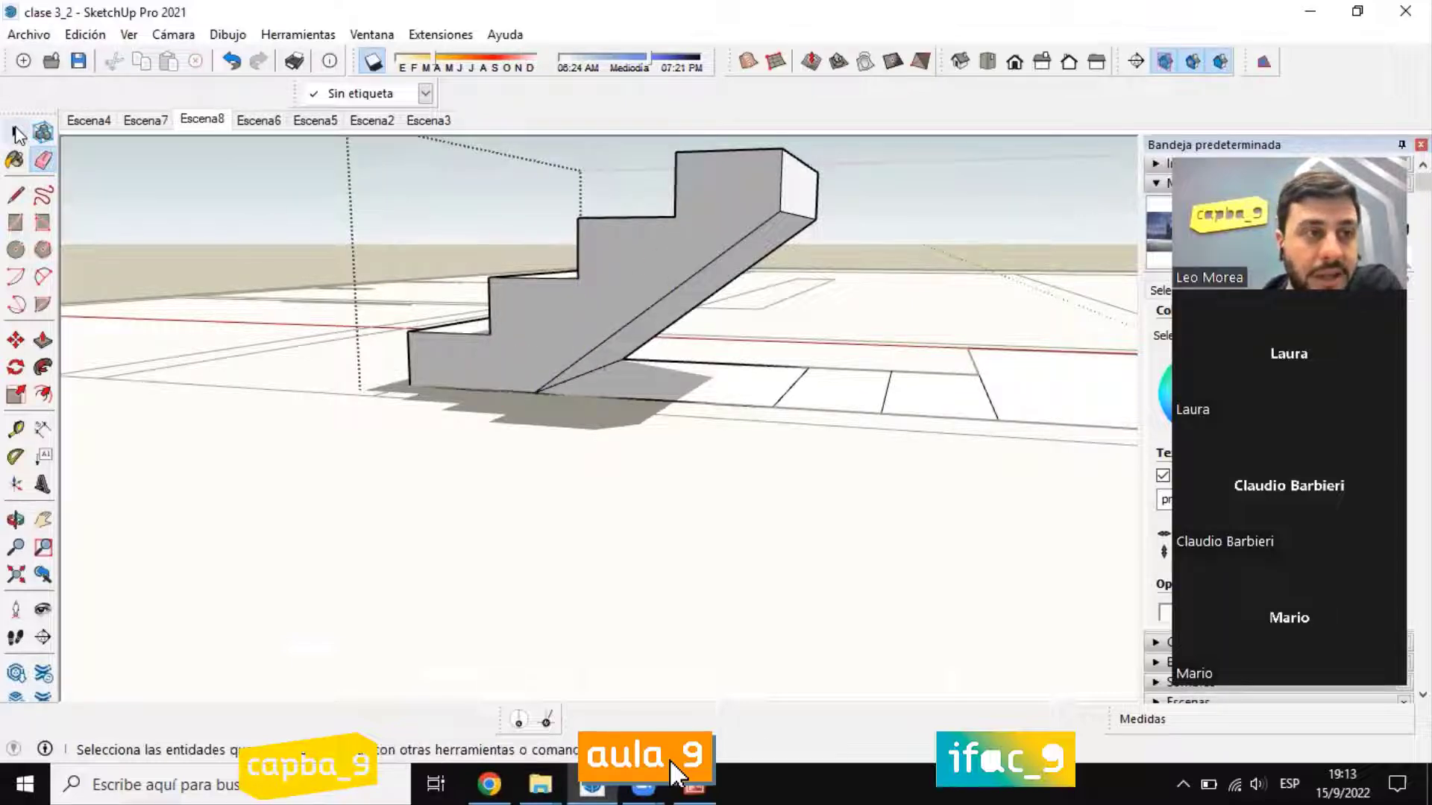
Step: Examine the four-step flight and its sloped underside from all around
{"action": "middle_click_drag", "start_coordinate": [478, 261], "coordinate": [753, 358]}
{"action": "middle_click_drag", "start_coordinate": [231, 440], "coordinate": [522, 485]}
{"action": "middle_click_drag", "start_coordinate": [240, 492], "coordinate": [462, 447]}
{"action": "scroll", "coordinate": [829, 343], "scroll_direction": "up", "scroll_amount": 5}
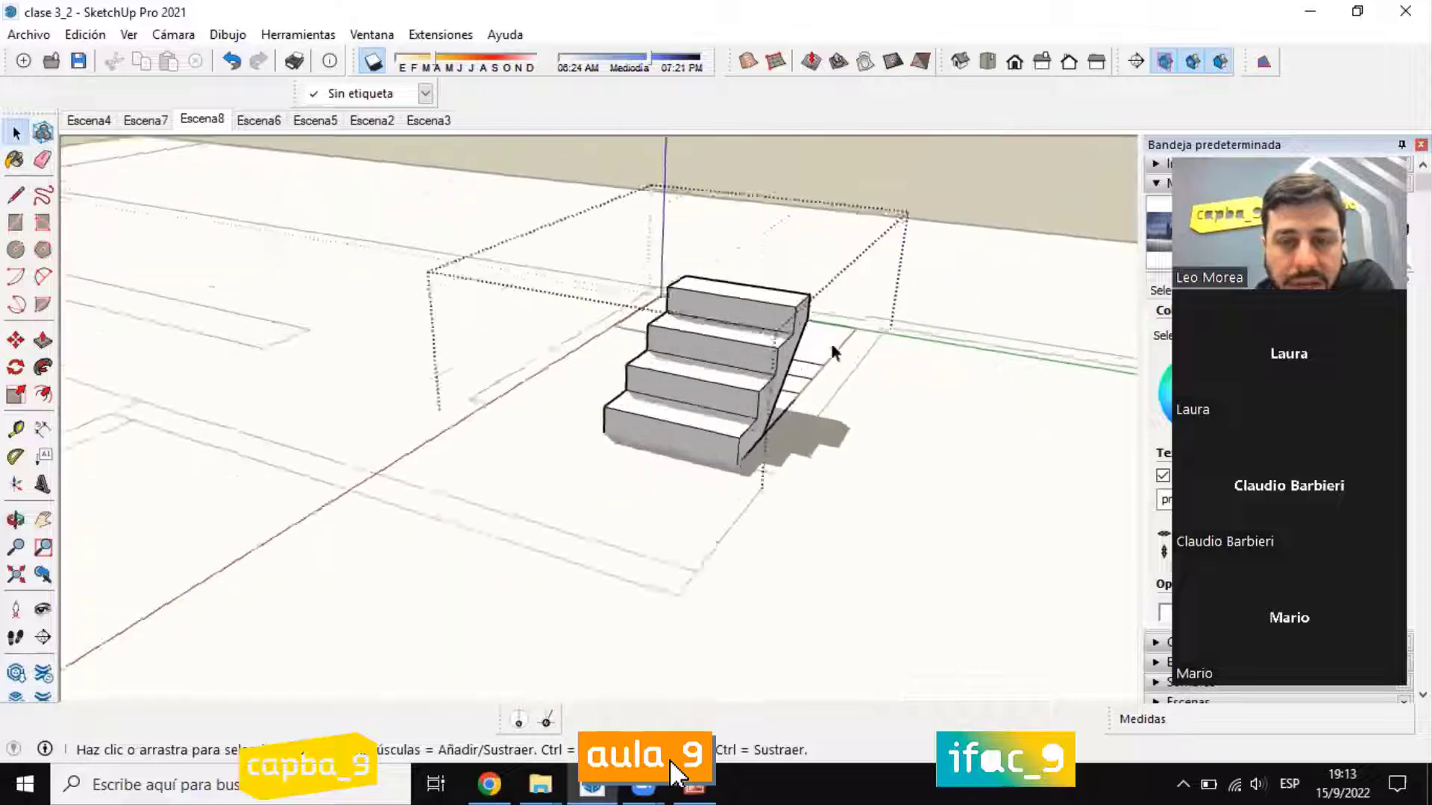
{"action": "middle_click_drag", "start_coordinate": [835, 349], "coordinate": [1044, 336]}
{"action": "scroll", "coordinate": [662, 437], "scroll_direction": "up", "scroll_amount": 3}
{"action": "scroll", "coordinate": [851, 371], "scroll_direction": "up", "scroll_amount": 2}
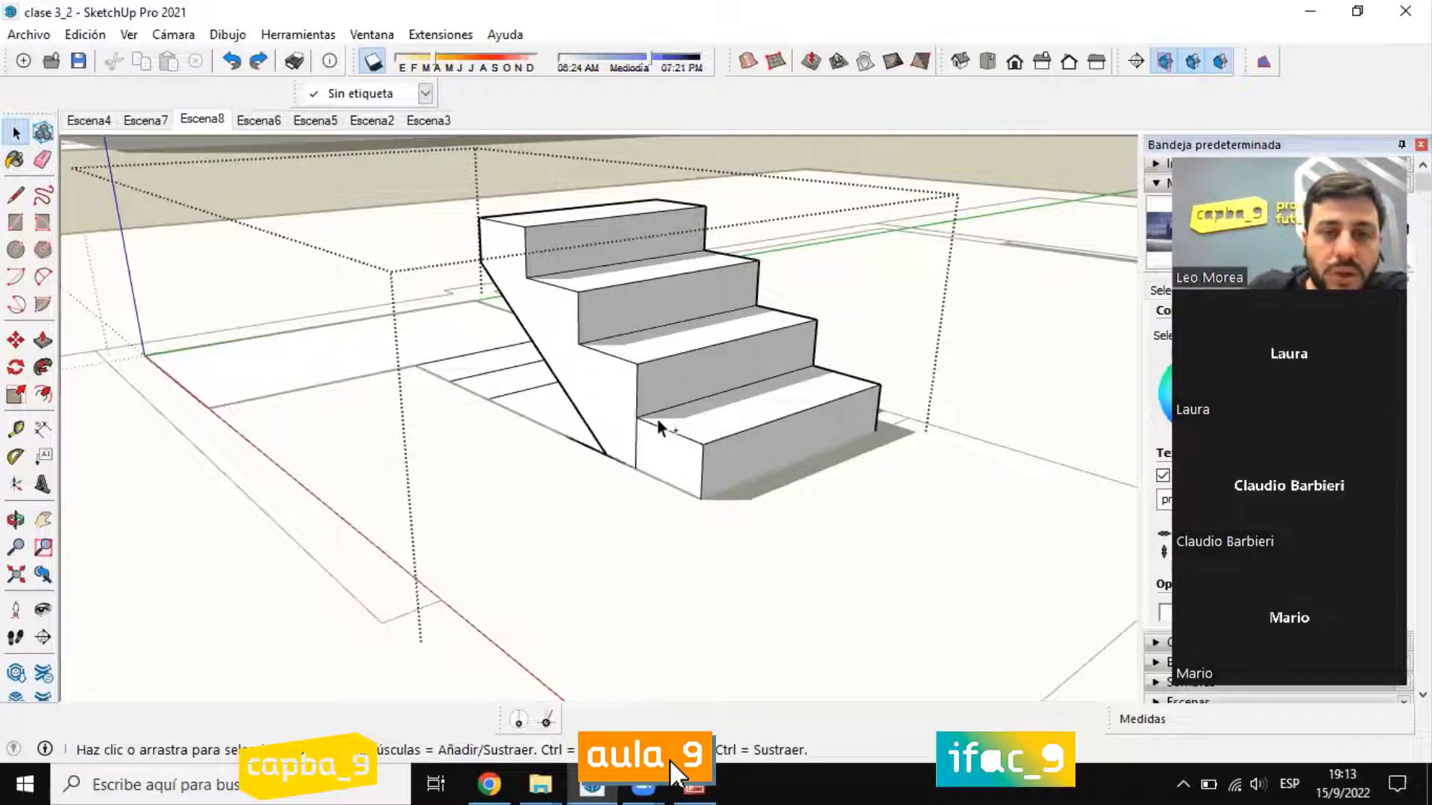
Step: Undo the staircase edits back to the single raised first tread
{"action": "key", "text": "ctrl+z"}
{"action": "key", "text": "ctrl+z"}
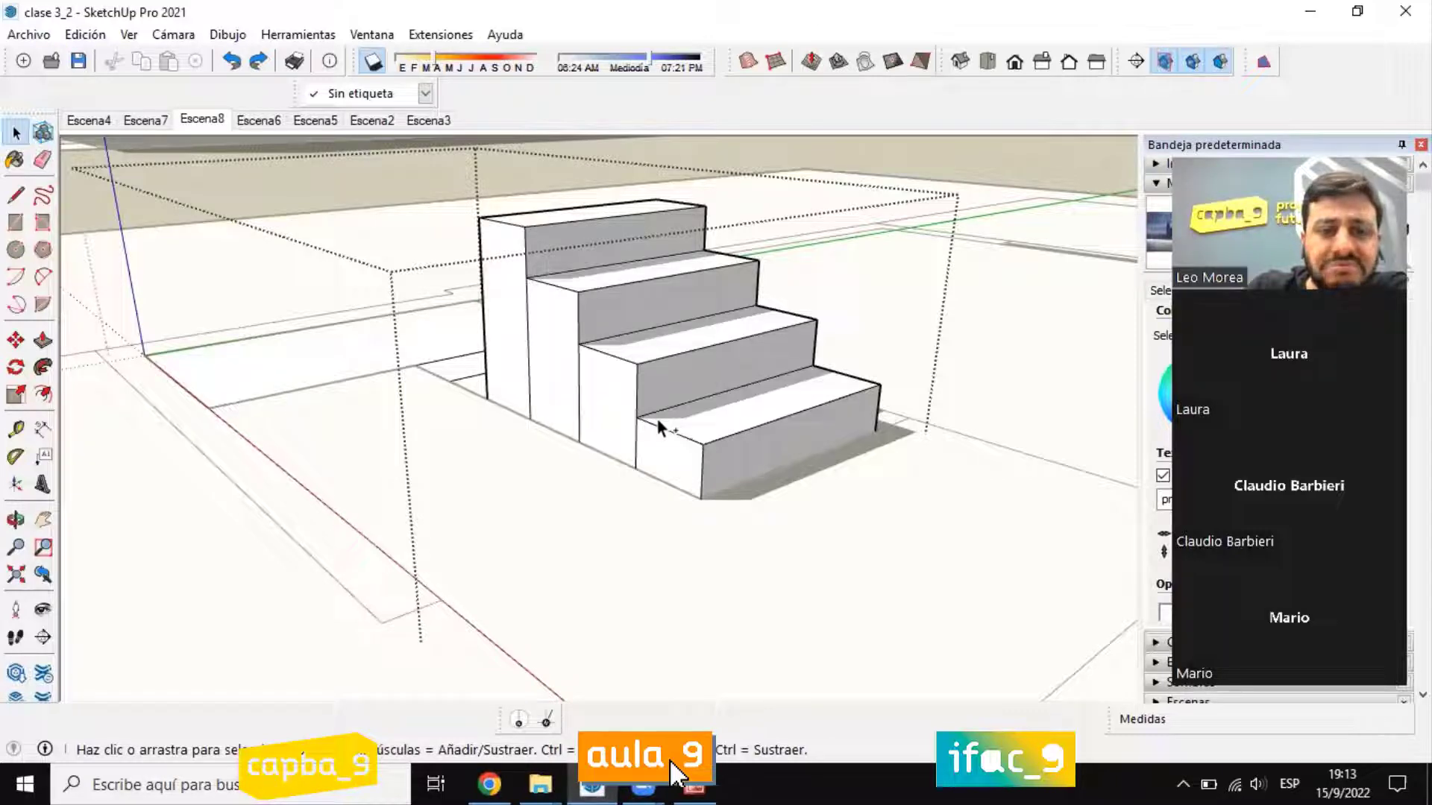
{"action": "key", "text": "ctrl+z"}
{"action": "key", "text": "ctrl+z"}
{"action": "key", "text": "ctrl+z"}
{"action": "scroll", "coordinate": [814, 419], "scroll_direction": "up", "scroll_amount": 2}
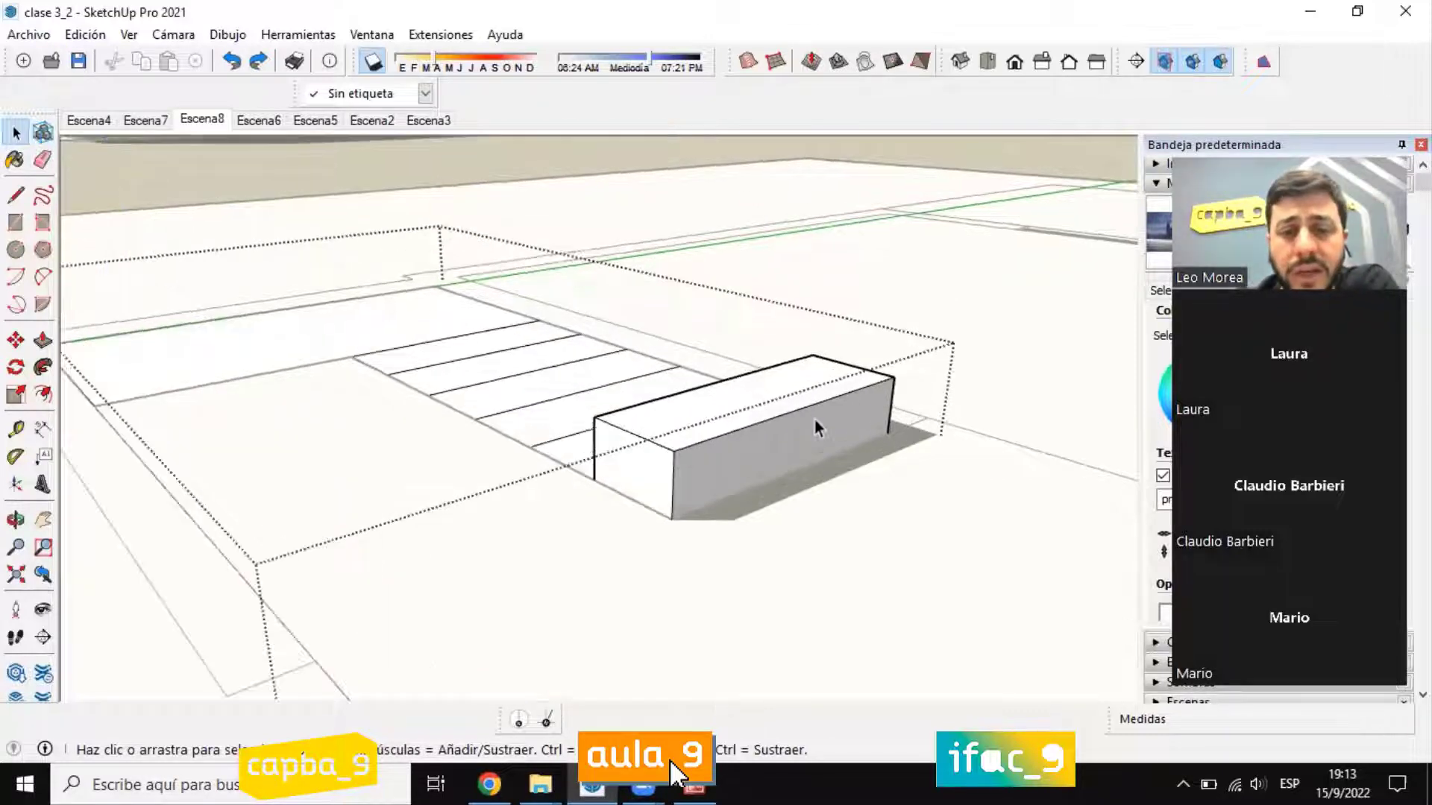
Step: Push/Pull the first step's top face up 0.05 m from a new starting face to form a separate tread slab
{"action": "left_click", "coordinate": [43, 340]}
{"action": "scroll", "coordinate": [727, 416], "scroll_direction": "up", "scroll_amount": 2}
{"action": "left_click", "coordinate": [635, 443]}
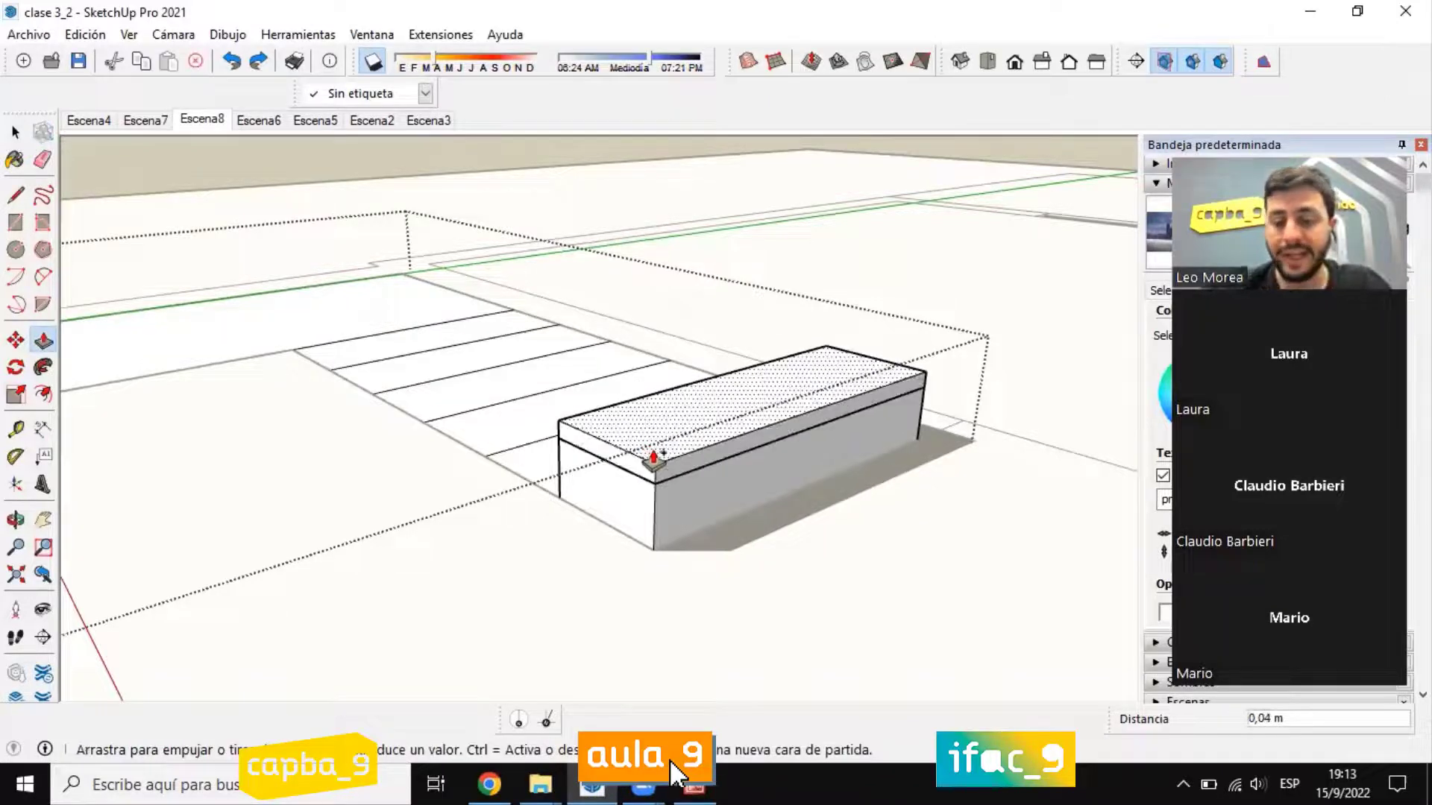
{"action": "left_click", "coordinate": [653, 458]}
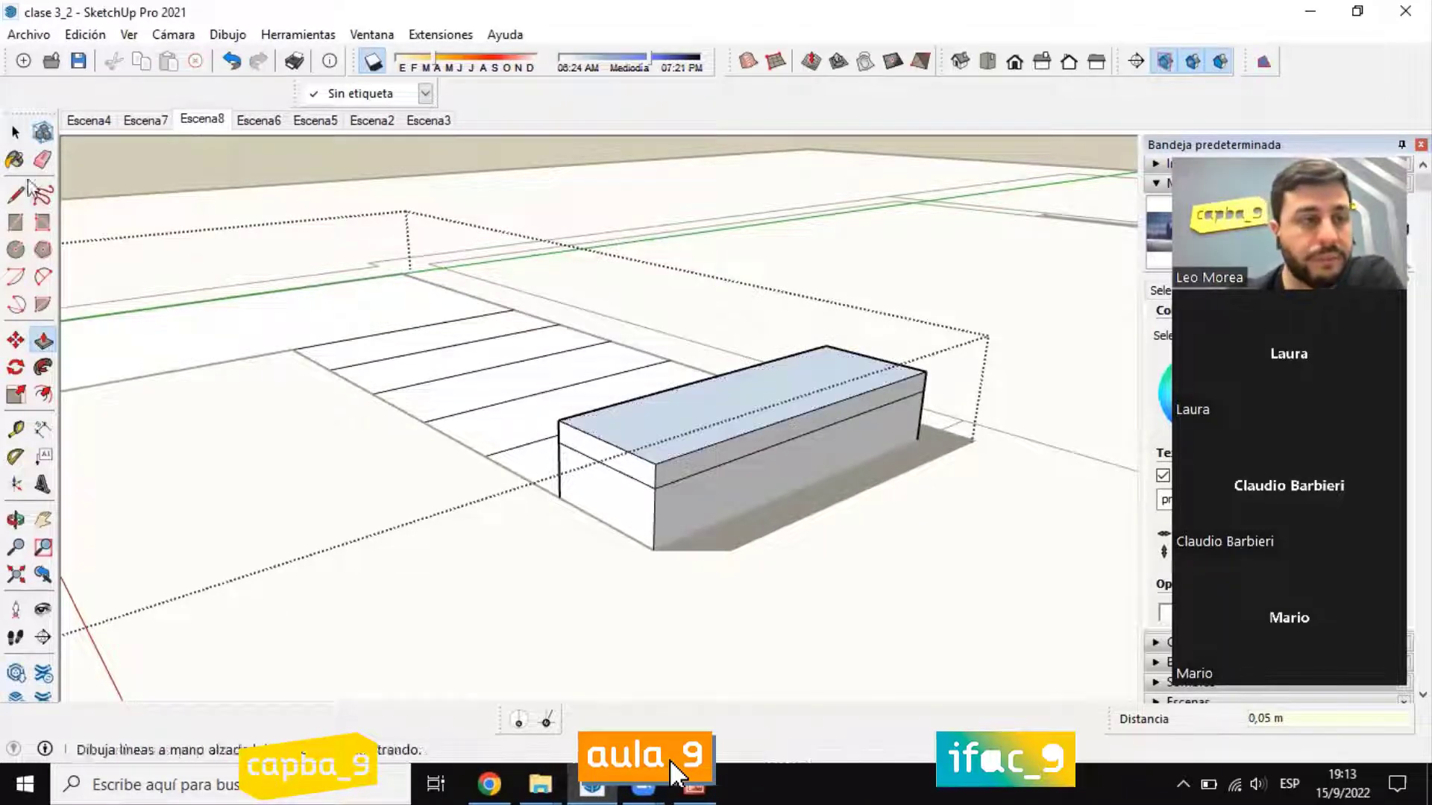
Step: Erase the vertical edges beneath the first step so that only the floating tread slab remains
{"action": "left_click", "coordinate": [13, 137]}
{"action": "left_click", "coordinate": [42, 159]}
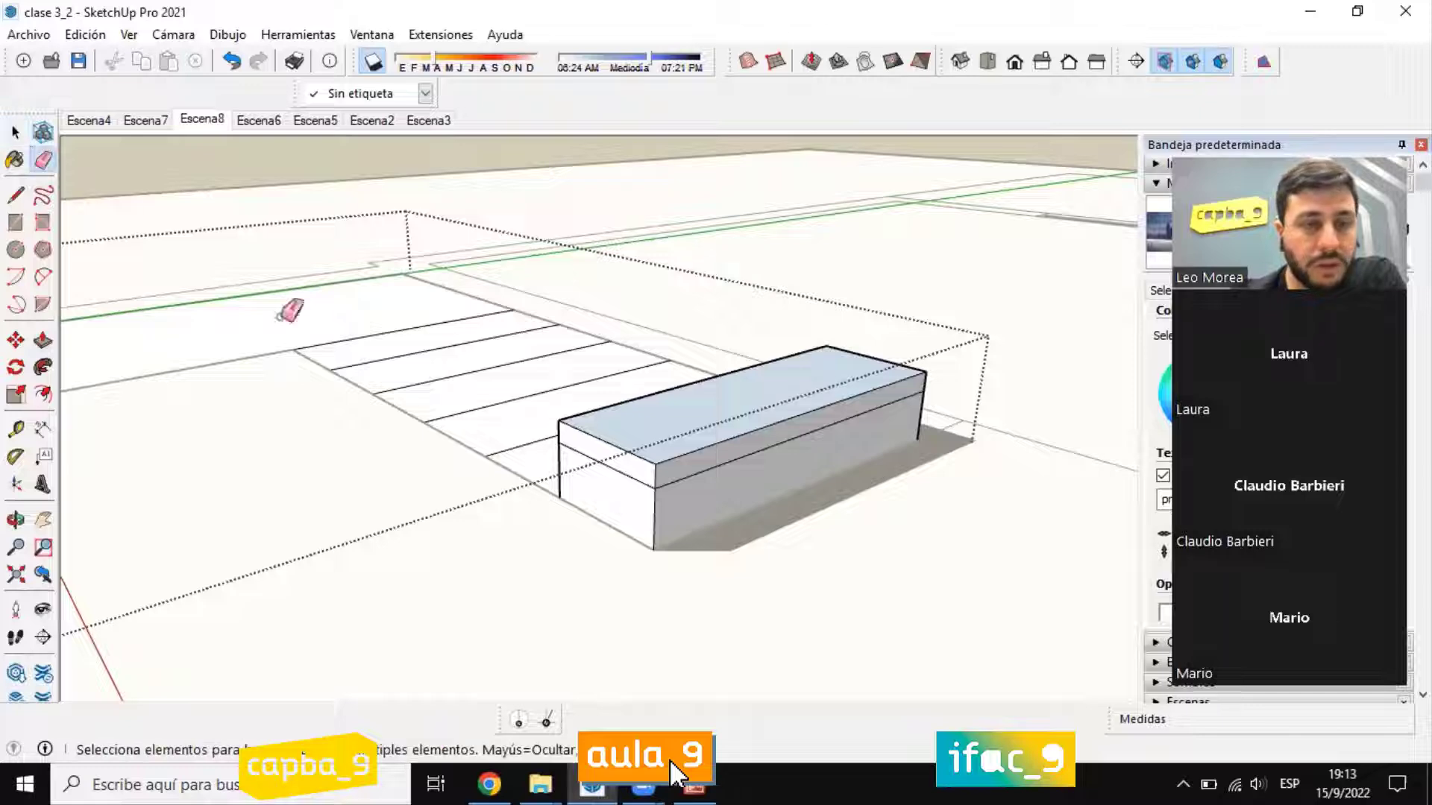
{"action": "left_click", "coordinate": [651, 516]}
{"action": "left_click", "coordinate": [567, 477]}
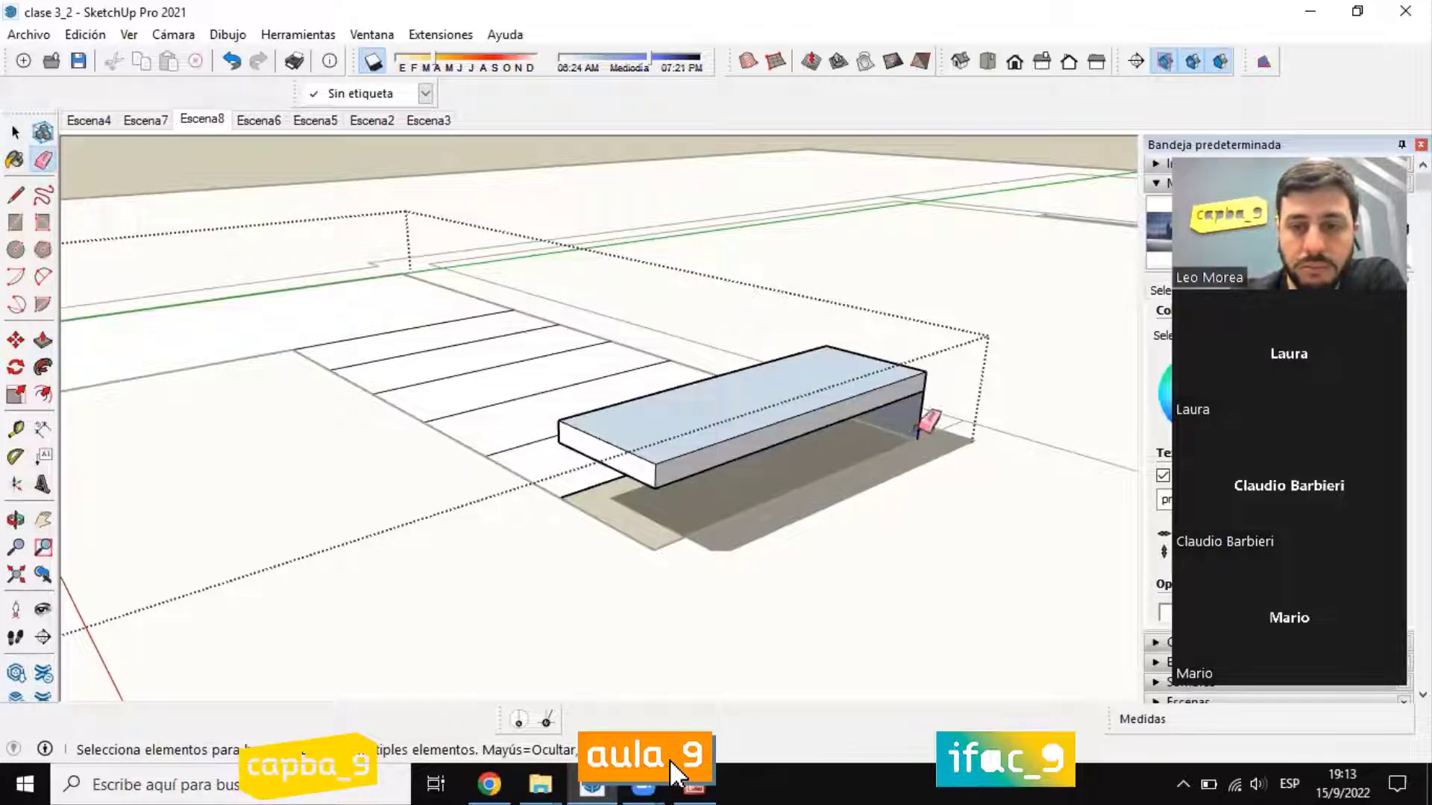
{"action": "middle_click_drag", "start_coordinate": [929, 420], "coordinate": [321, 430]}
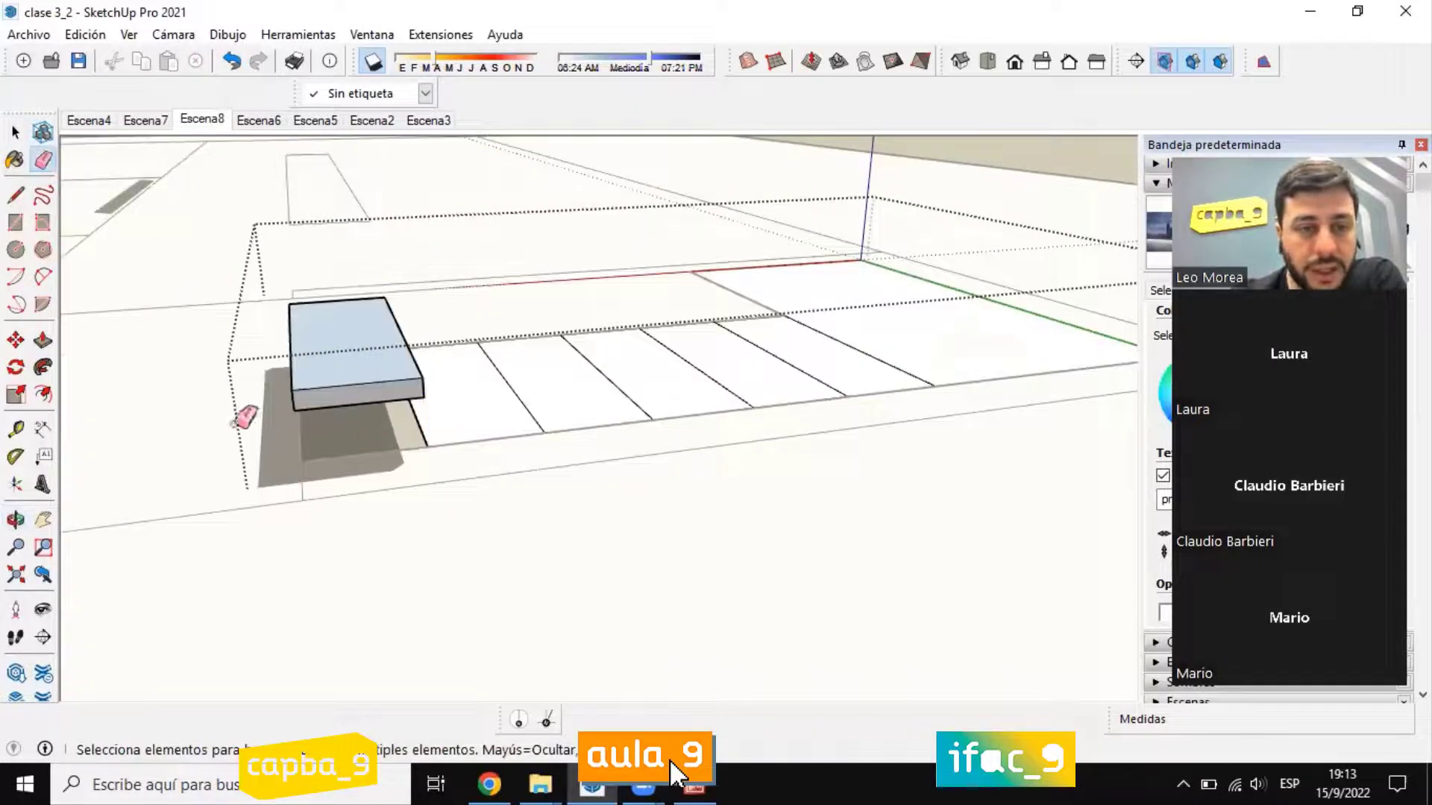
{"action": "mouse_move", "coordinate": [243, 409]}
{"action": "middle_mouse_down"}
{"action": "mouse_move", "coordinate": [1000, 390]}
{"action": "mouse_move", "coordinate": [1006, 426]}
{"action": "middle_mouse_up"}
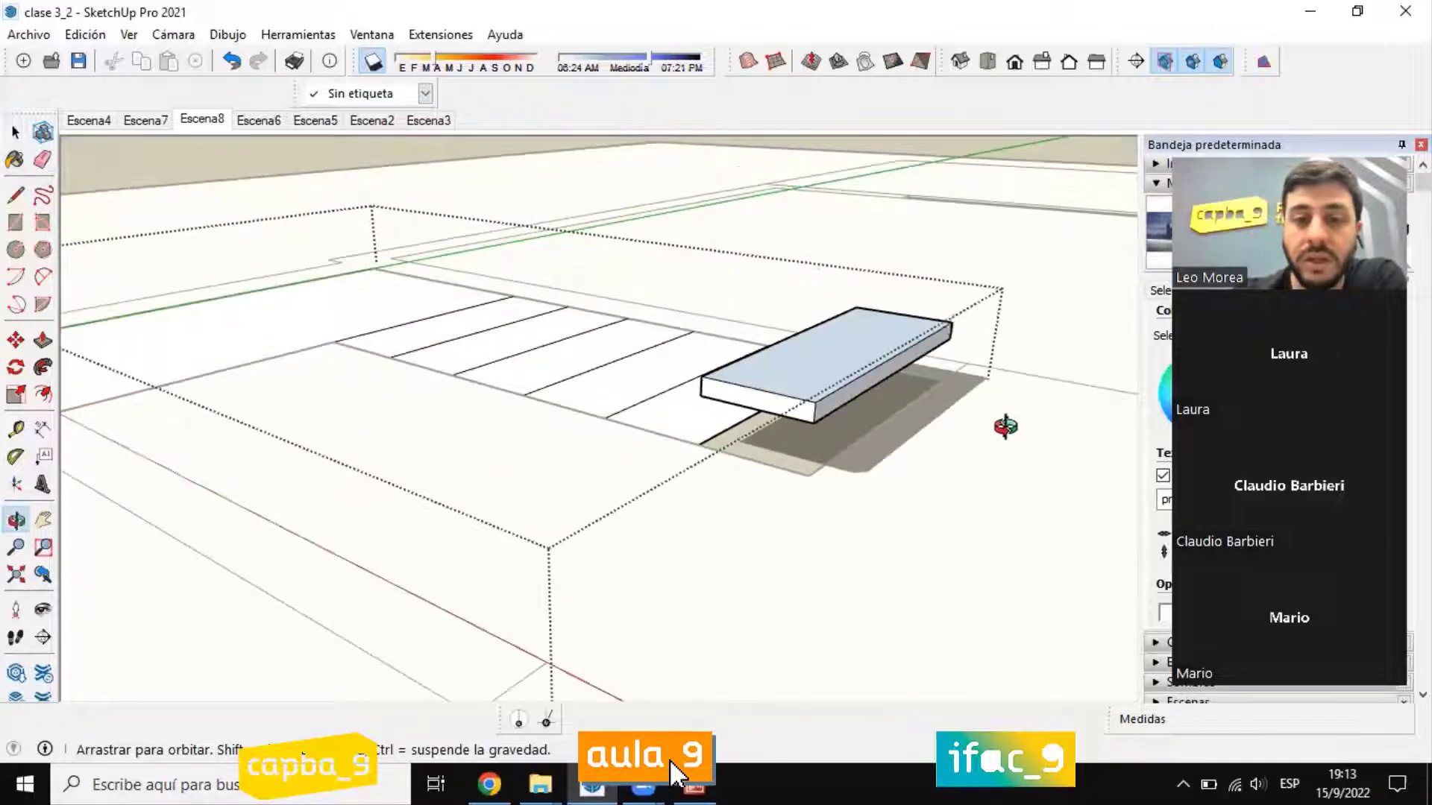
Step: Select the complete tread slab, including its underside, and make it a group
{"action": "scroll", "coordinate": [1005, 425], "scroll_direction": "up", "scroll_amount": 3}
{"action": "left_click", "coordinate": [15, 132]}
{"action": "mouse_move", "coordinate": [675, 440]}
{"action": "middle_mouse_down"}
{"action": "mouse_move", "coordinate": [714, 405]}
{"action": "mouse_move", "coordinate": [740, 331]}
{"action": "middle_mouse_up"}
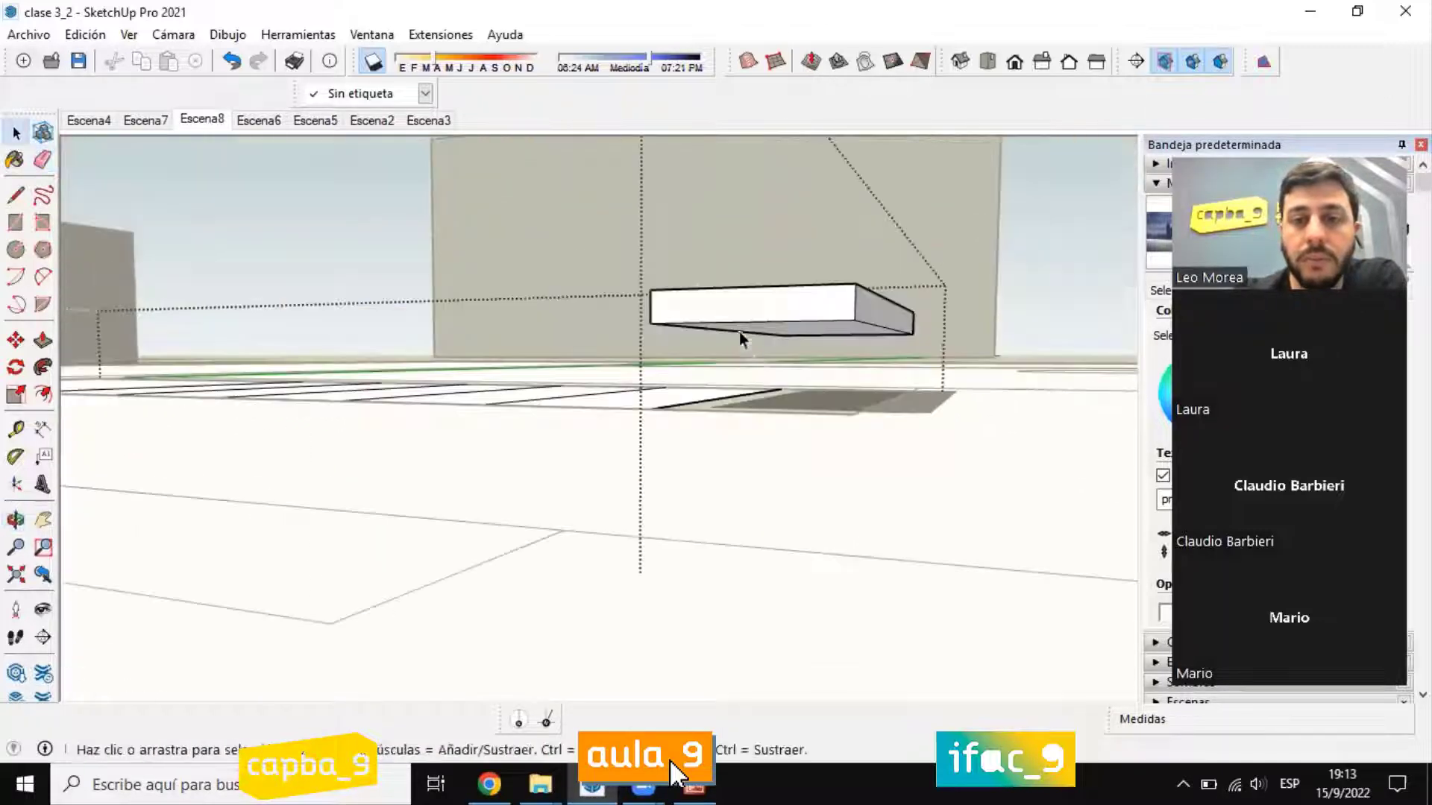
{"action": "left_click_drag", "start_coordinate": [729, 269], "coordinate": [962, 360]}
{"action": "right_click", "coordinate": [843, 313]}
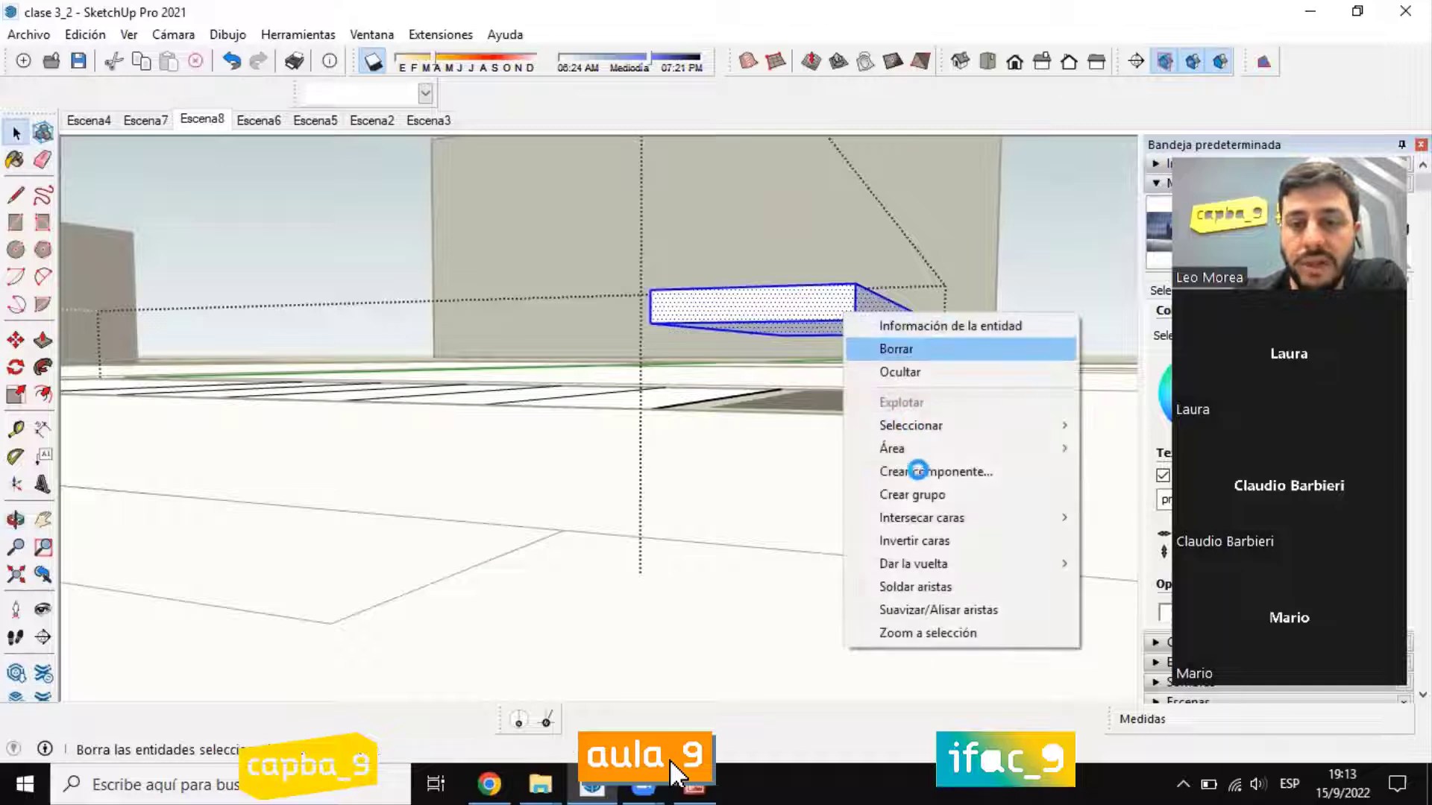
{"action": "left_click", "coordinate": [915, 497]}
Step: Copy the tread group with Move from the first step's front floor corner to the slab's rear upper corner, forming the second tread
{"action": "middle_click_drag", "start_coordinate": [831, 384], "coordinate": [596, 444]}
{"action": "scroll", "coordinate": [595, 444], "scroll_direction": "up", "scroll_amount": 5}
{"action": "key", "text": "m"}
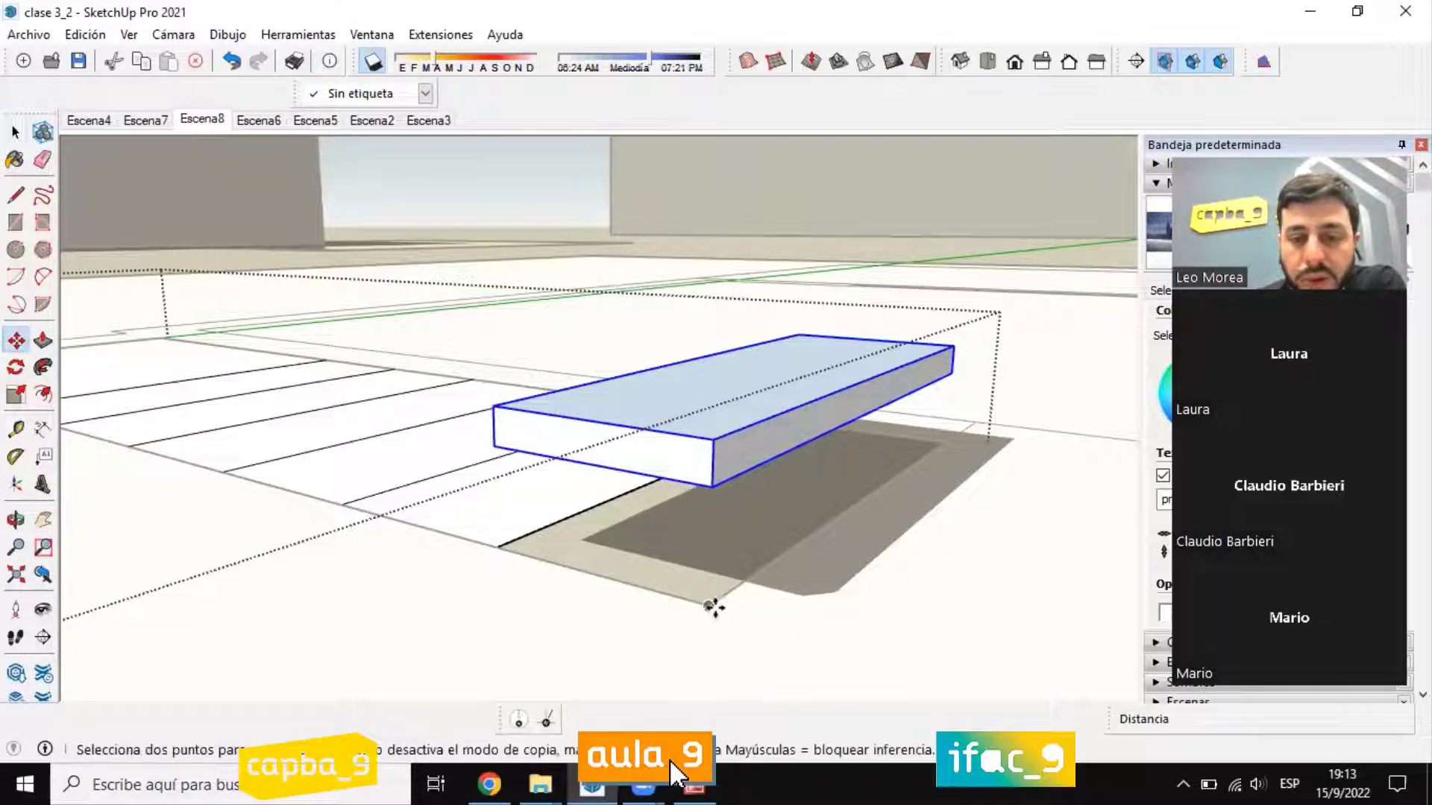
{"action": "left_click", "coordinate": [712, 608]}
{"action": "key", "text": "ctrl"}
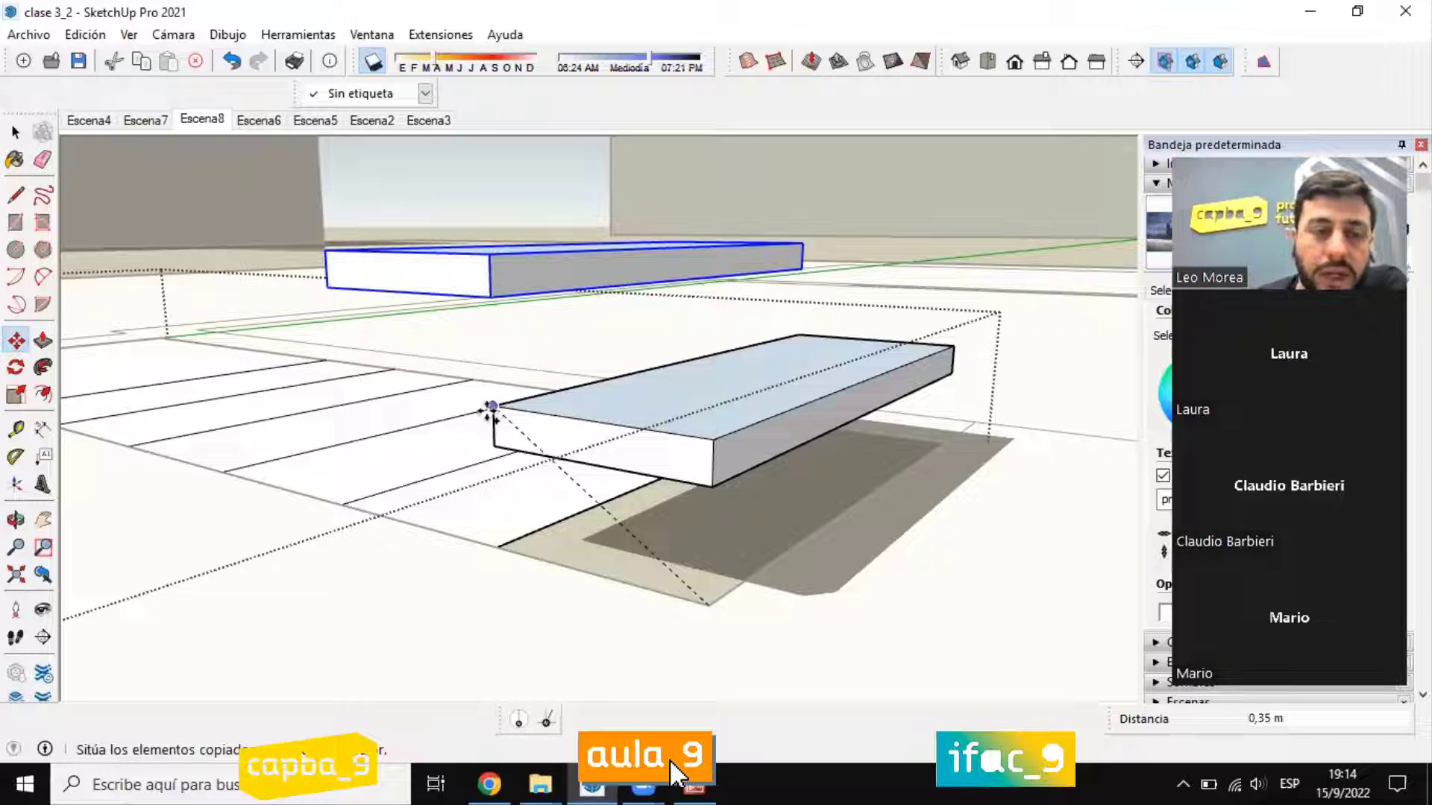
{"action": "left_click", "coordinate": [490, 407]}
Step: Multiply the tread copy with *5 to complete the flight of slabs
{"action": "middle_click_drag", "start_coordinate": [486, 406], "coordinate": [713, 381]}
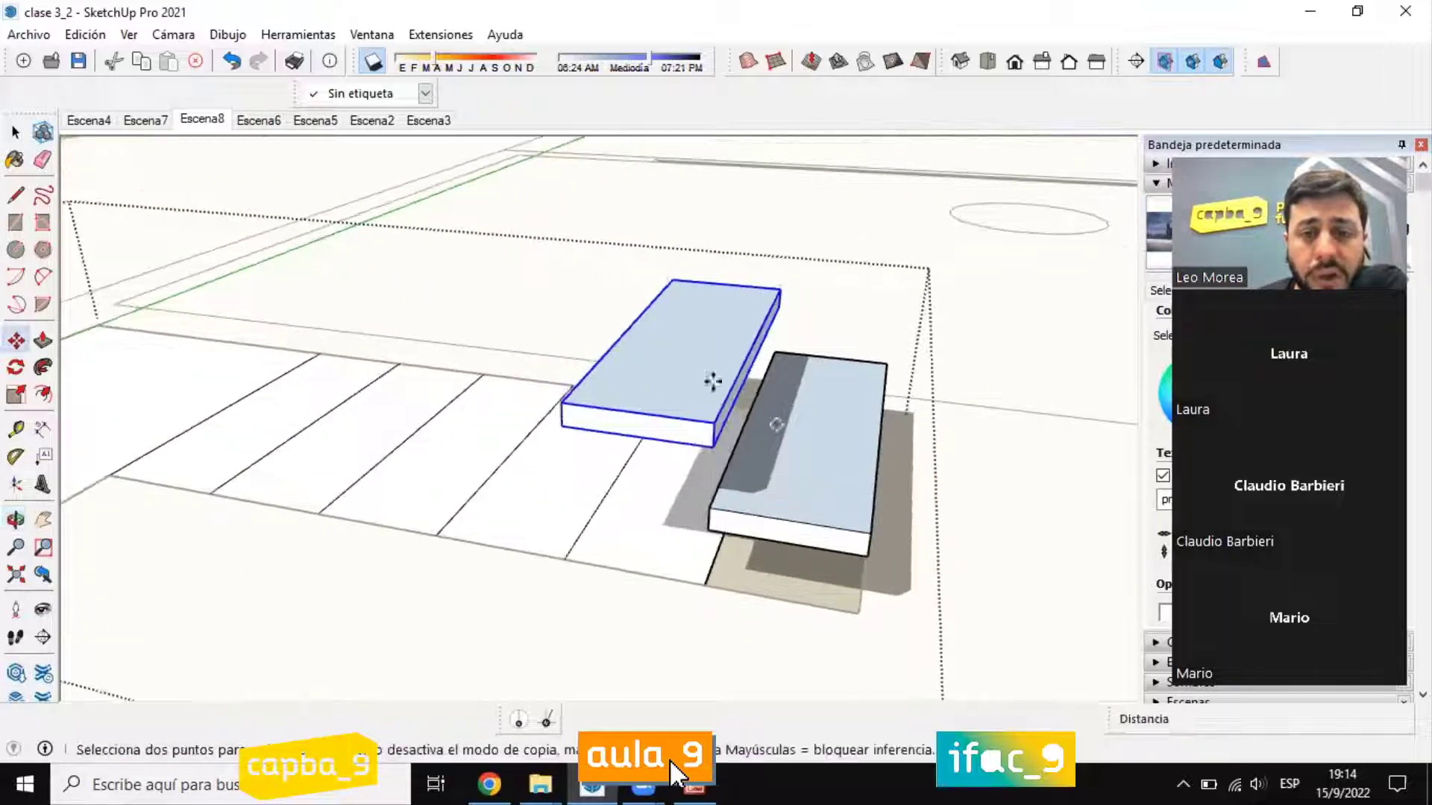
{"action": "middle_click_drag", "start_coordinate": [760, 425], "coordinate": [790, 502]}
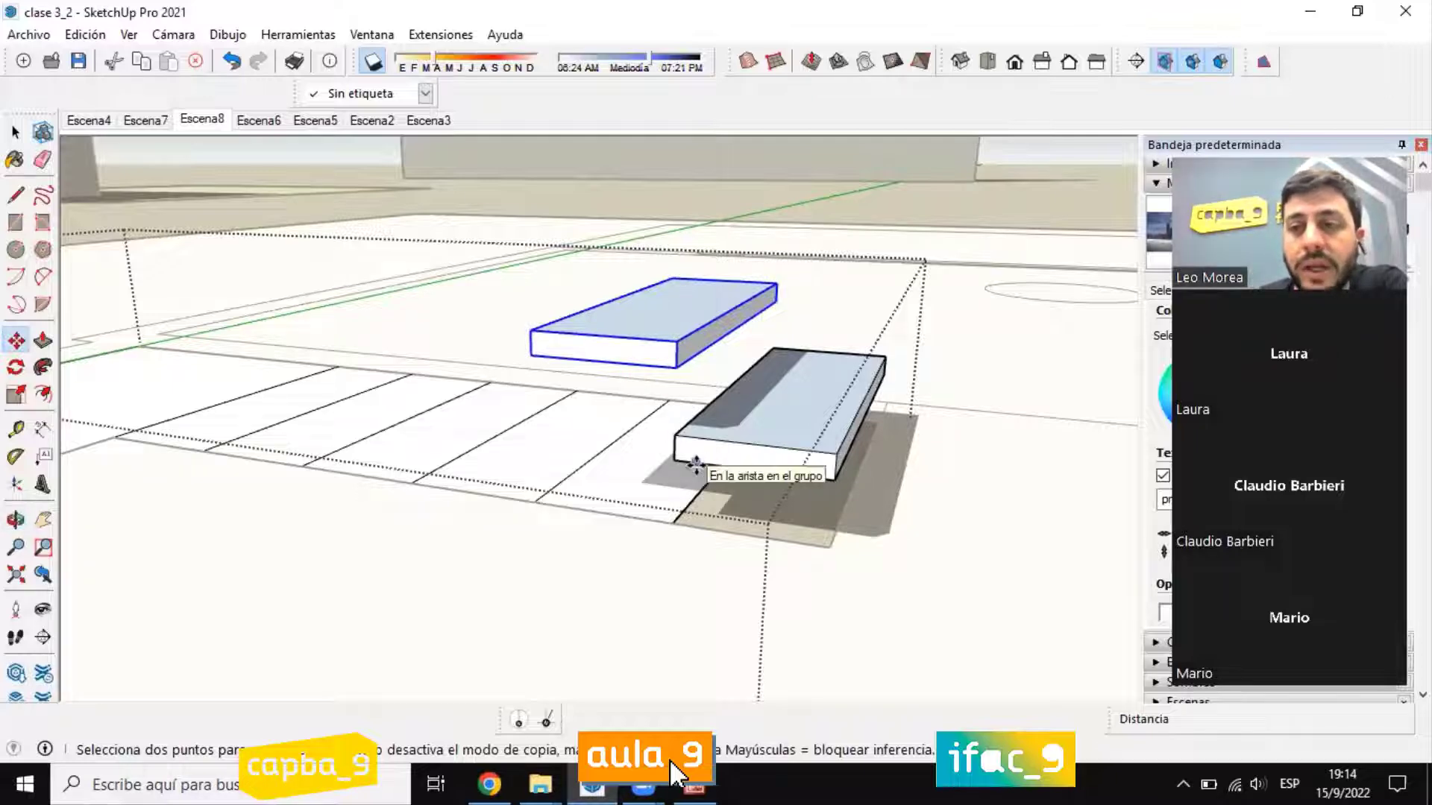
{"action": "middle_click_drag", "start_coordinate": [795, 422], "coordinate": [613, 373]}
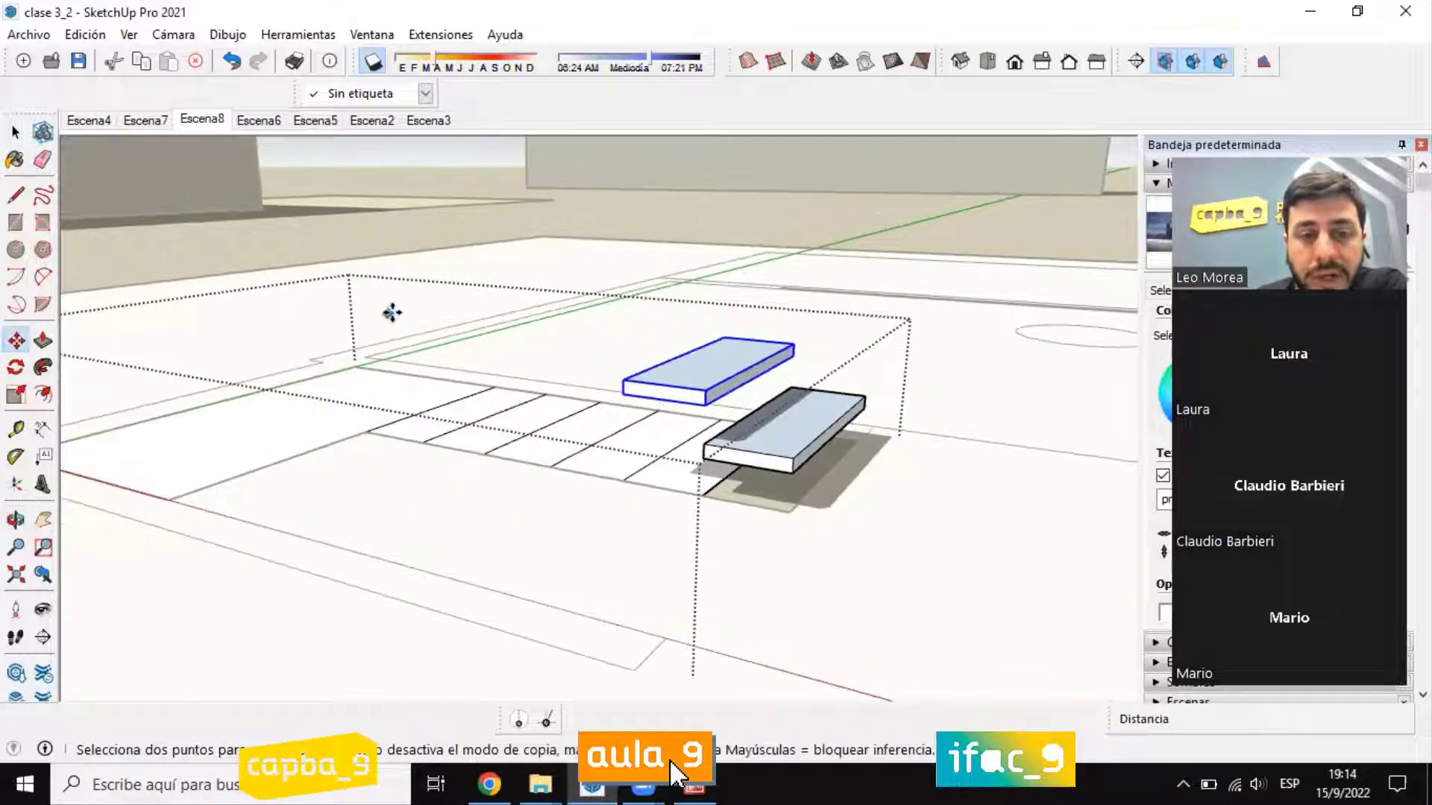
{"action": "type", "text": "*"}
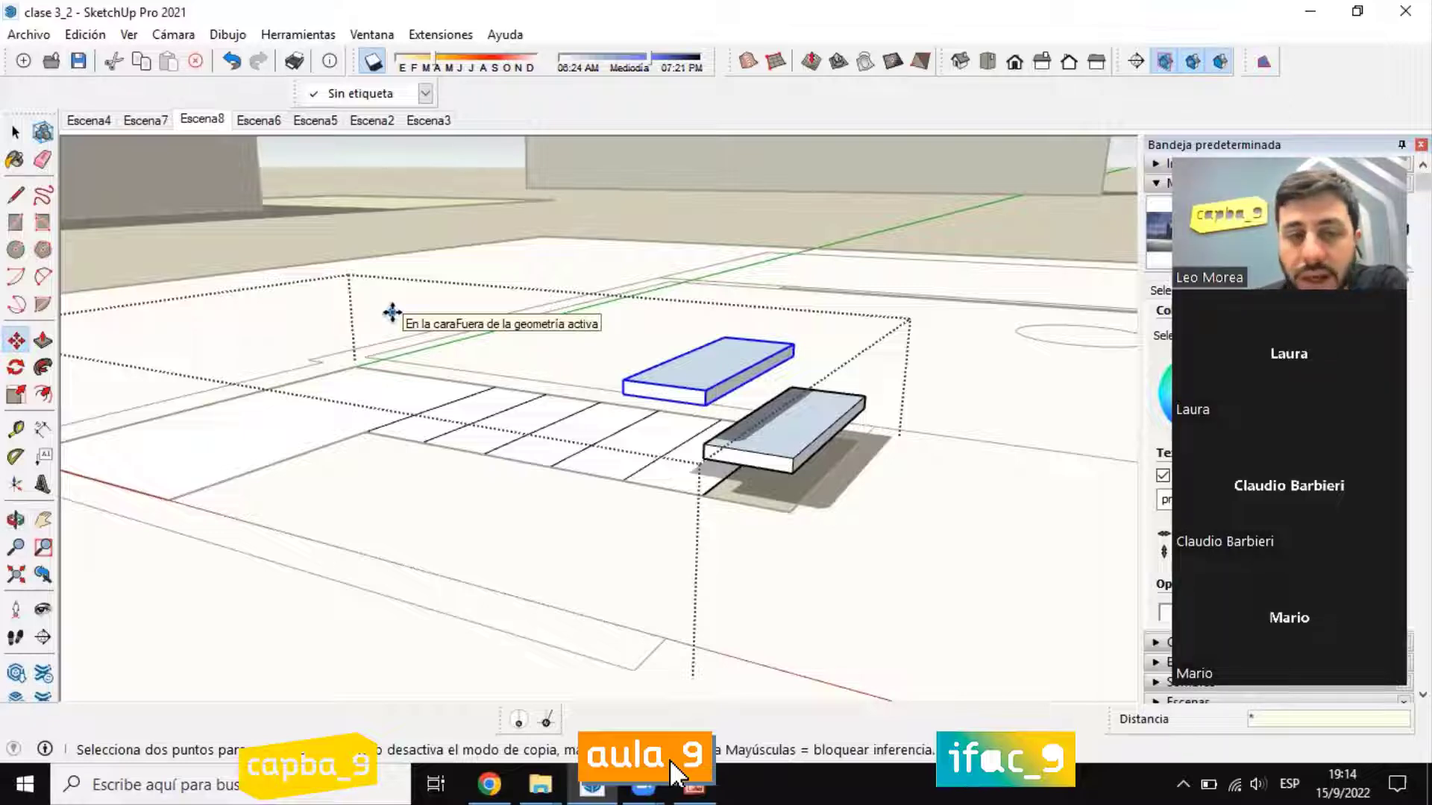
{"action": "key", "text": "Return"}
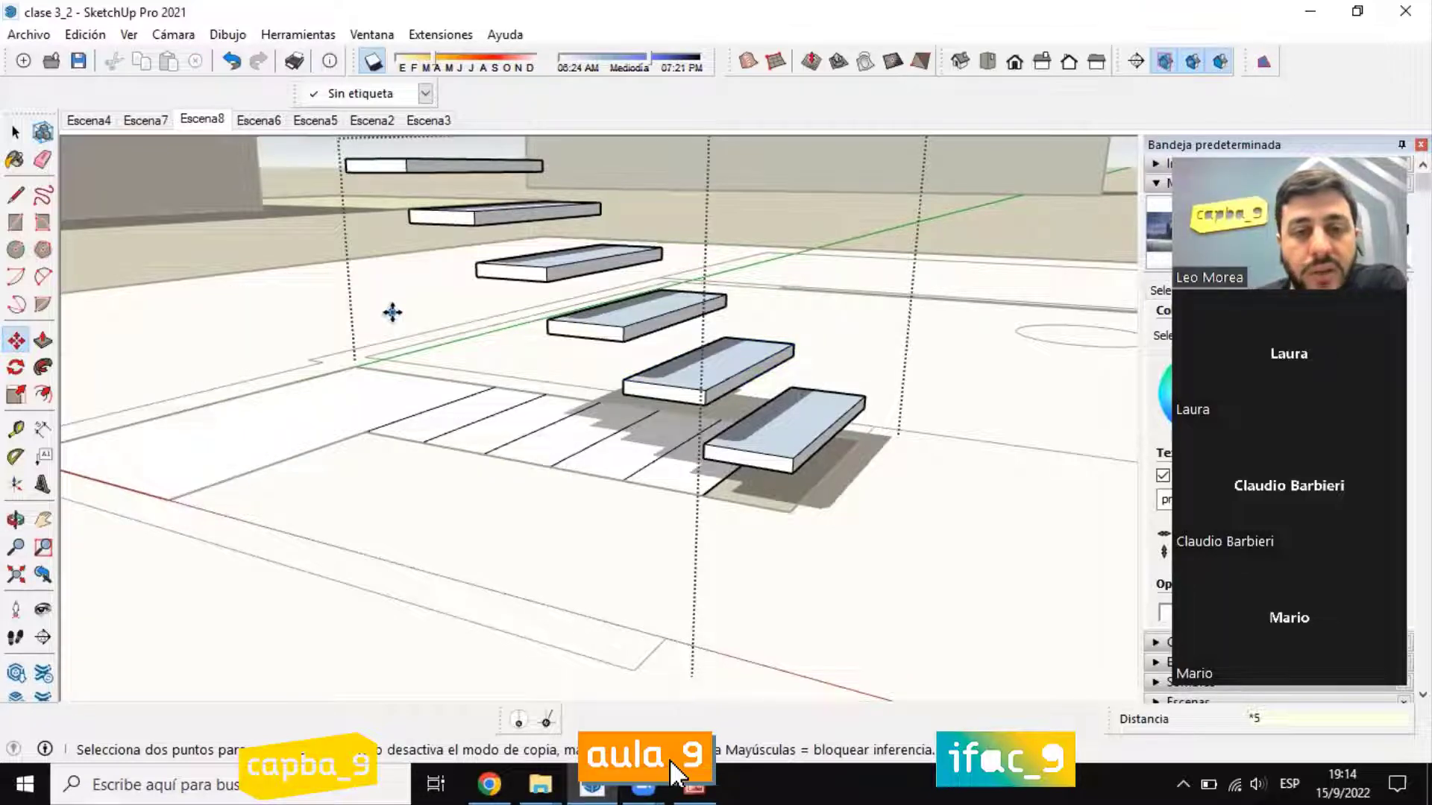
Step: Draw a line along the middle of the stair plan and a vertical line from its far end up to the top tread
{"action": "middle_click_drag", "start_coordinate": [742, 291], "coordinate": [937, 356]}
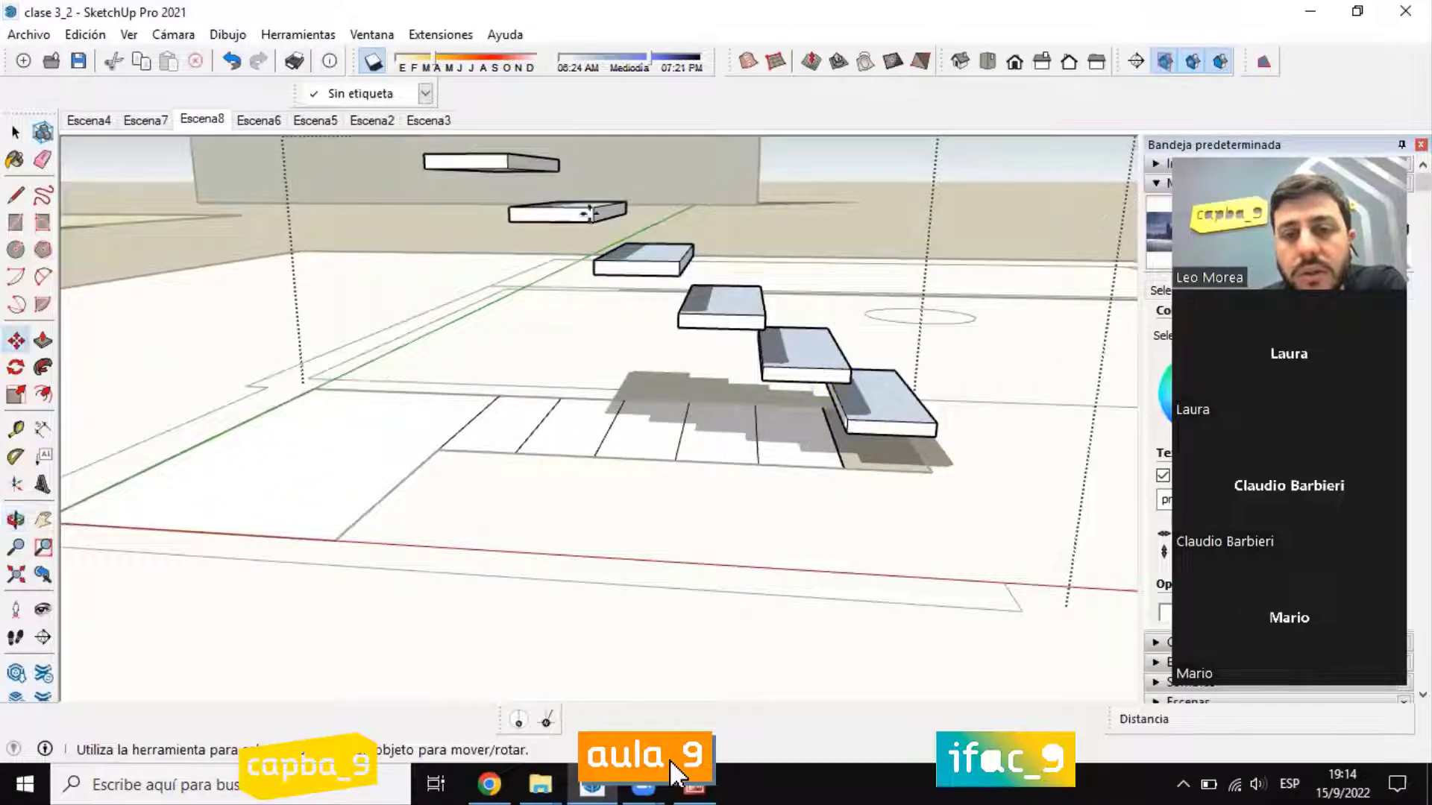
{"action": "key", "text": "l"}
{"action": "mouse_move", "coordinate": [619, 274]}
{"action": "middle_mouse_down"}
{"action": "mouse_move", "coordinate": [798, 441]}
{"action": "mouse_move", "coordinate": [843, 417]}
{"action": "middle_mouse_up"}
{"action": "scroll", "coordinate": [858, 399], "scroll_direction": "up", "scroll_amount": 8}
{"action": "middle_click_drag", "start_coordinate": [678, 378], "coordinate": [958, 355]}
{"action": "left_click", "coordinate": [717, 339]}
{"action": "scroll", "coordinate": [705, 447], "scroll_direction": "down", "scroll_amount": 3}
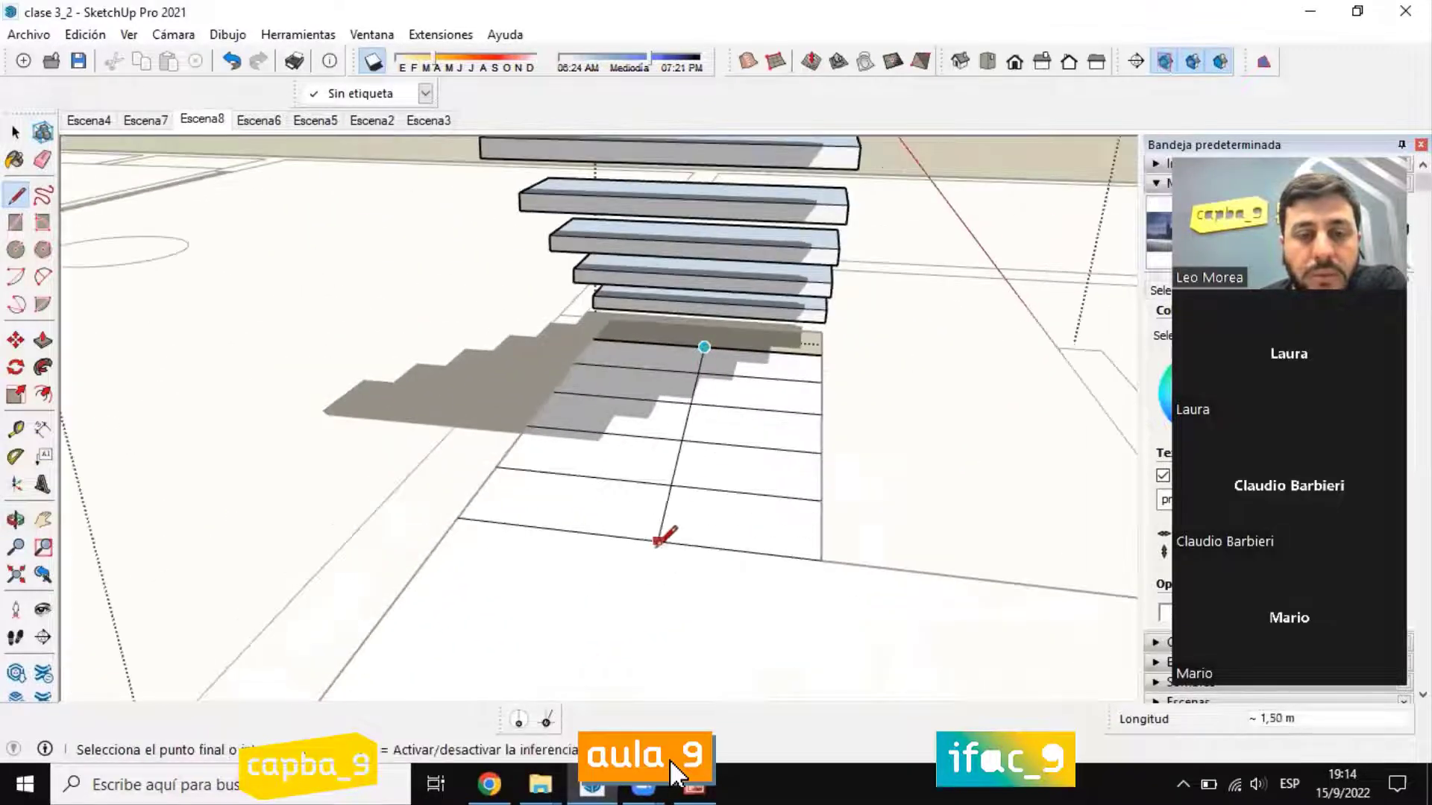
{"action": "left_click", "coordinate": [630, 545]}
{"action": "middle_click_drag", "start_coordinate": [631, 546], "coordinate": [399, 298]}
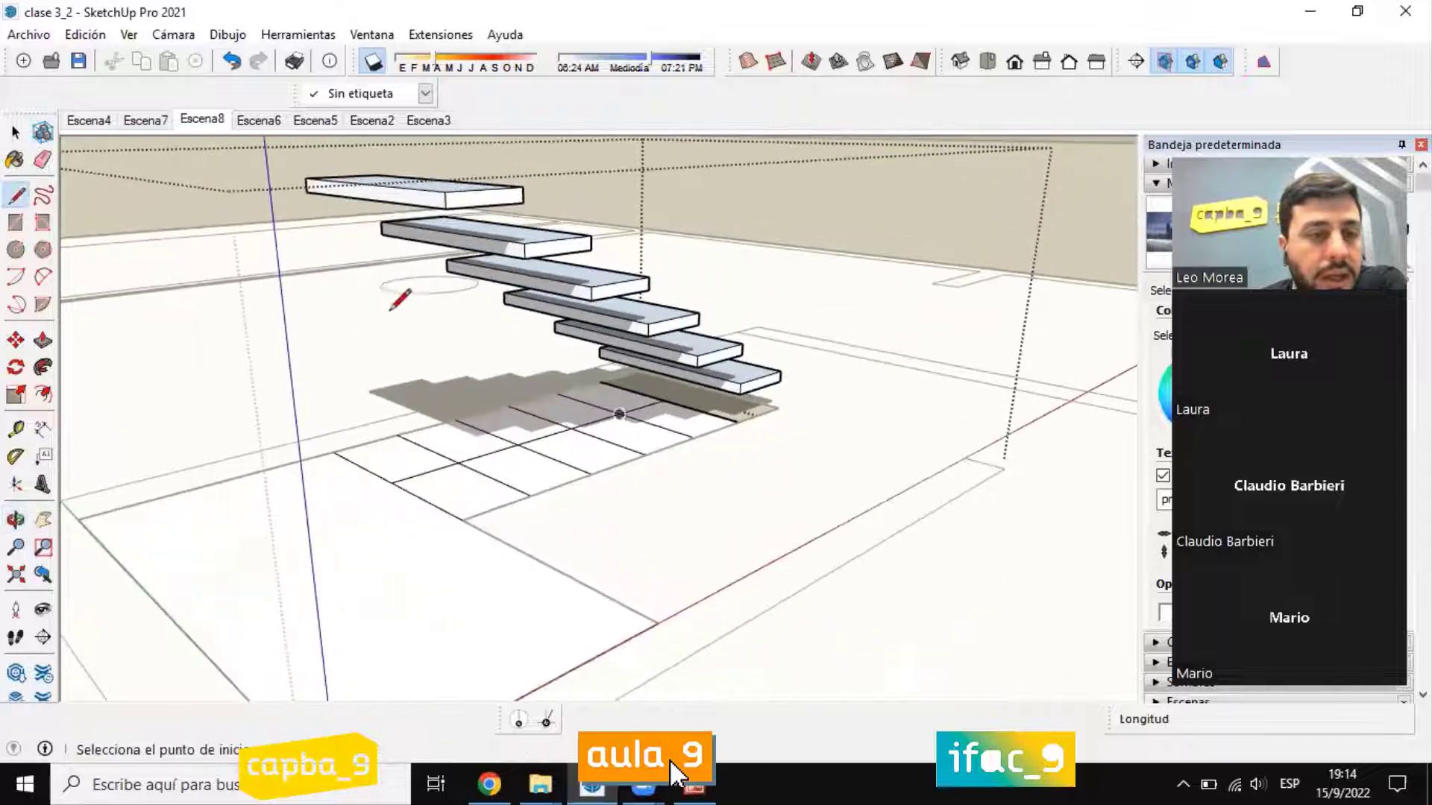
{"action": "left_click", "coordinate": [390, 481]}
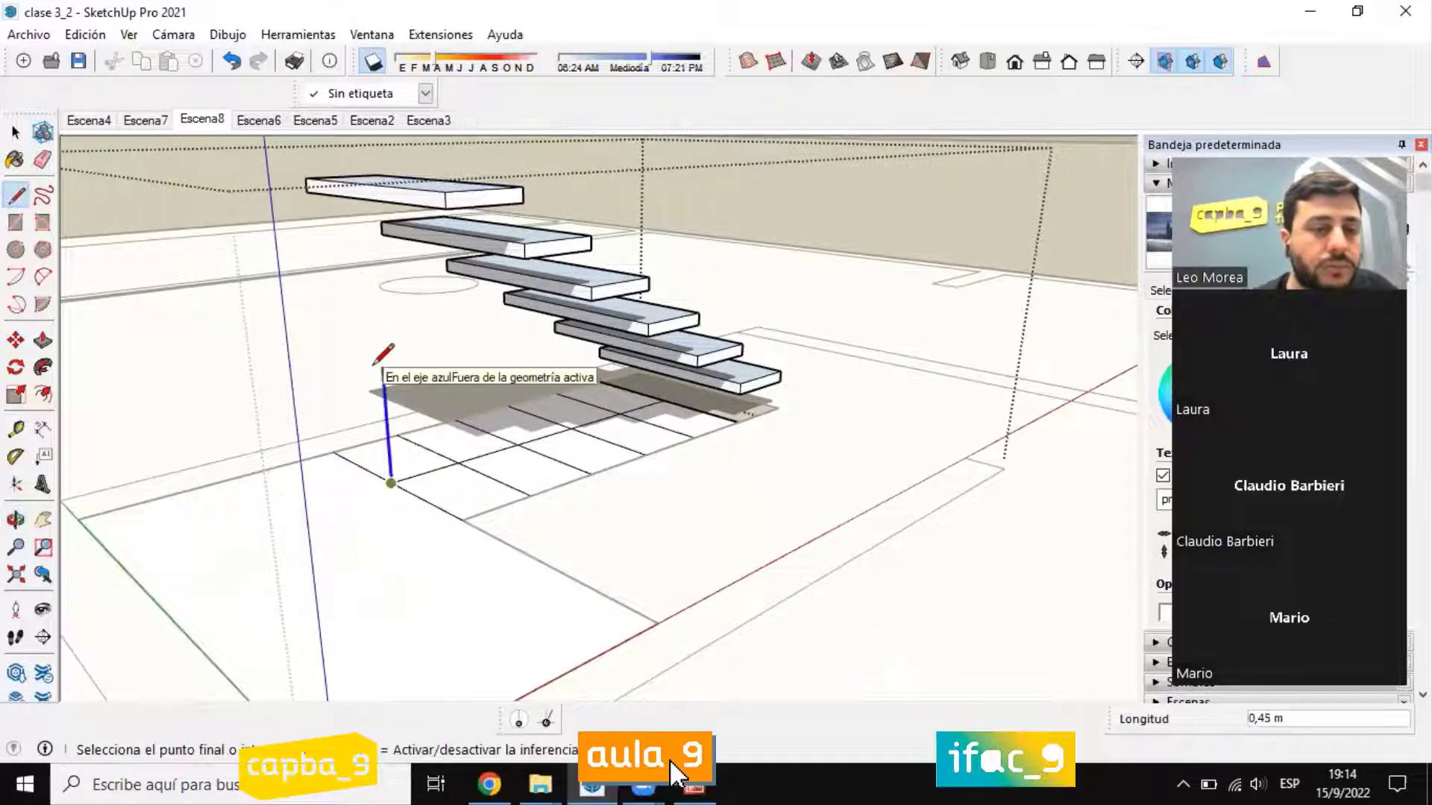
{"action": "left_click", "coordinate": [369, 199]}
{"action": "middle_click_drag", "start_coordinate": [394, 186], "coordinate": [447, 151]}
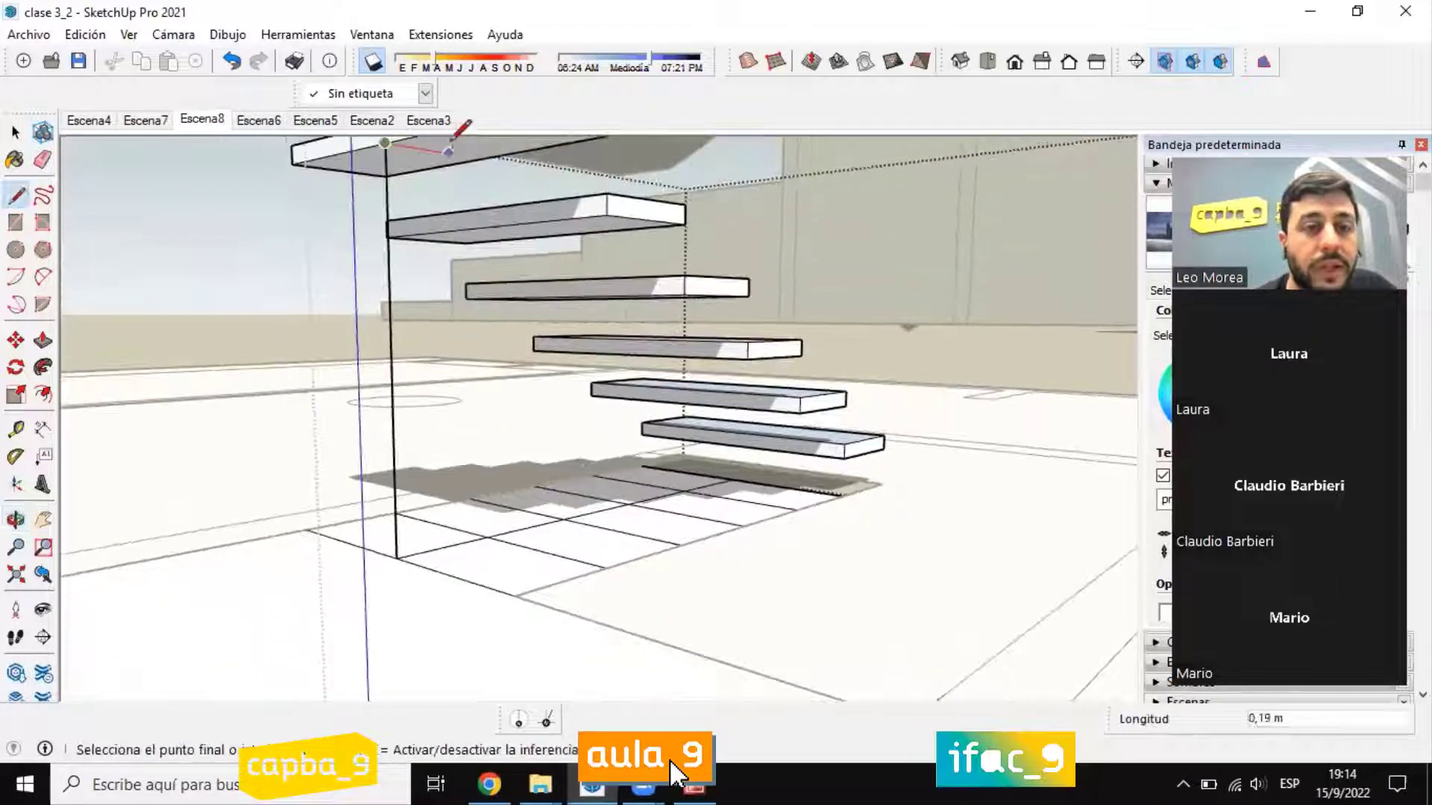
{"action": "left_click", "coordinate": [429, 150]}
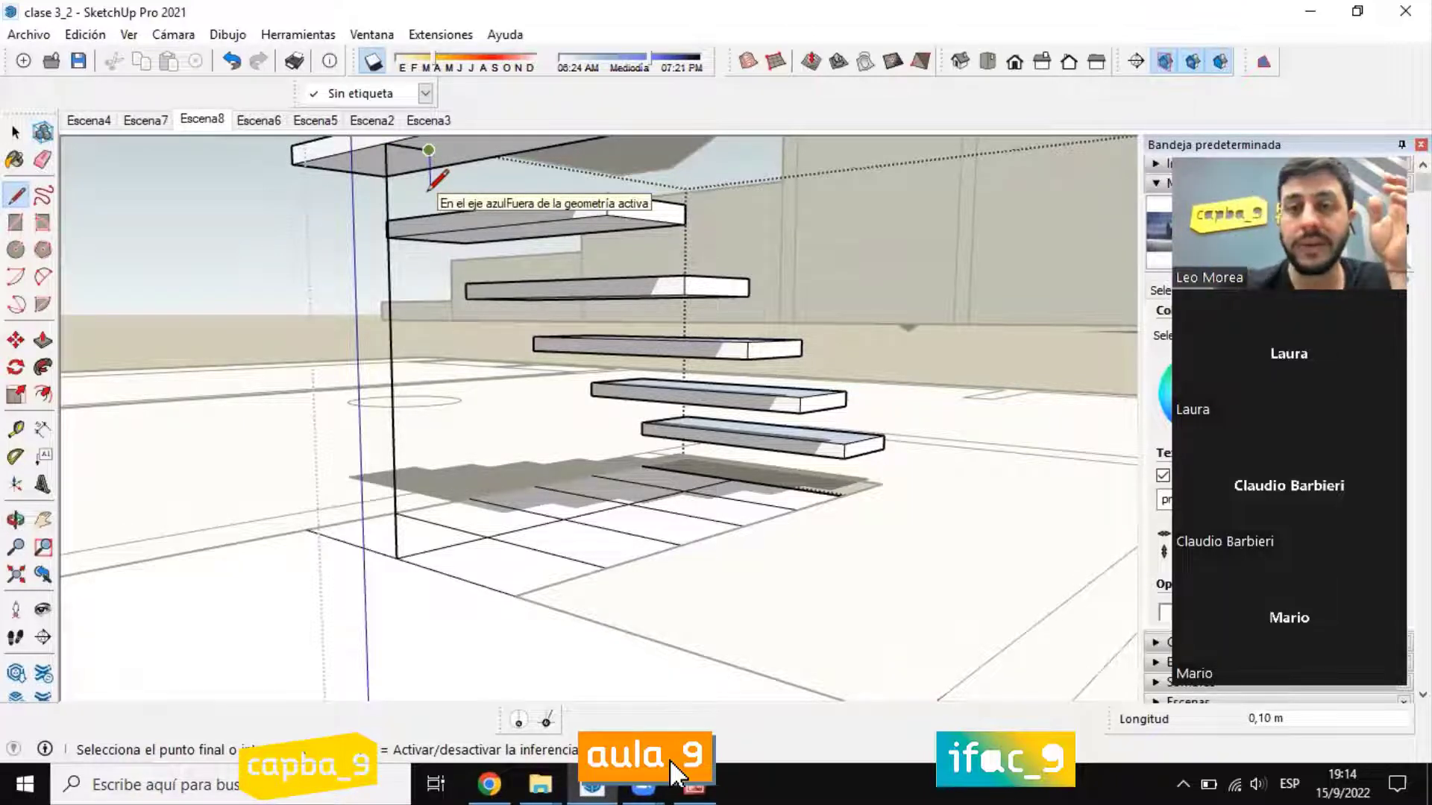
{"action": "key", "text": "Escape"}
{"action": "middle_click_drag", "start_coordinate": [447, 231], "coordinate": [462, 313]}
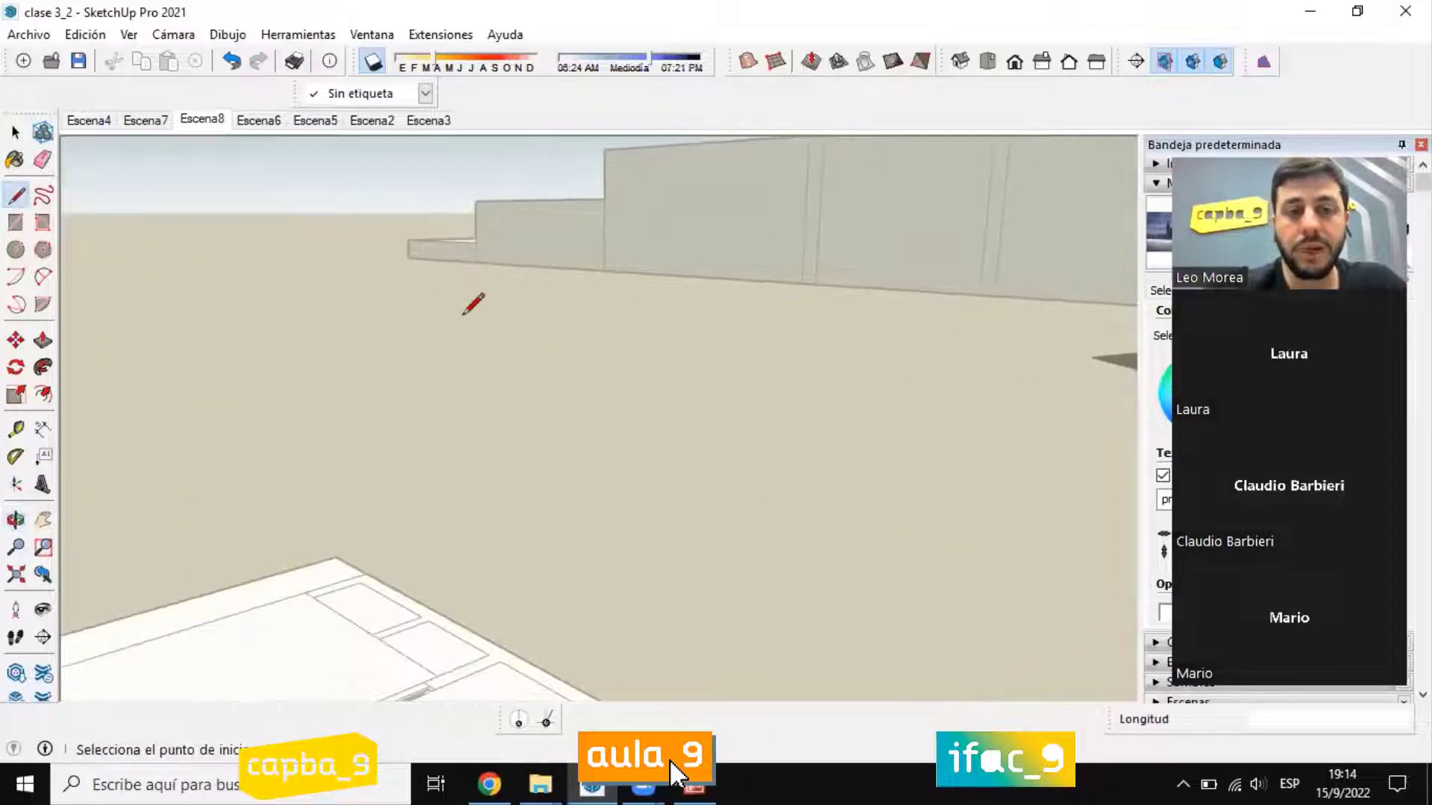
{"action": "scroll", "coordinate": [418, 416], "scroll_direction": "down", "scroll_amount": 5}
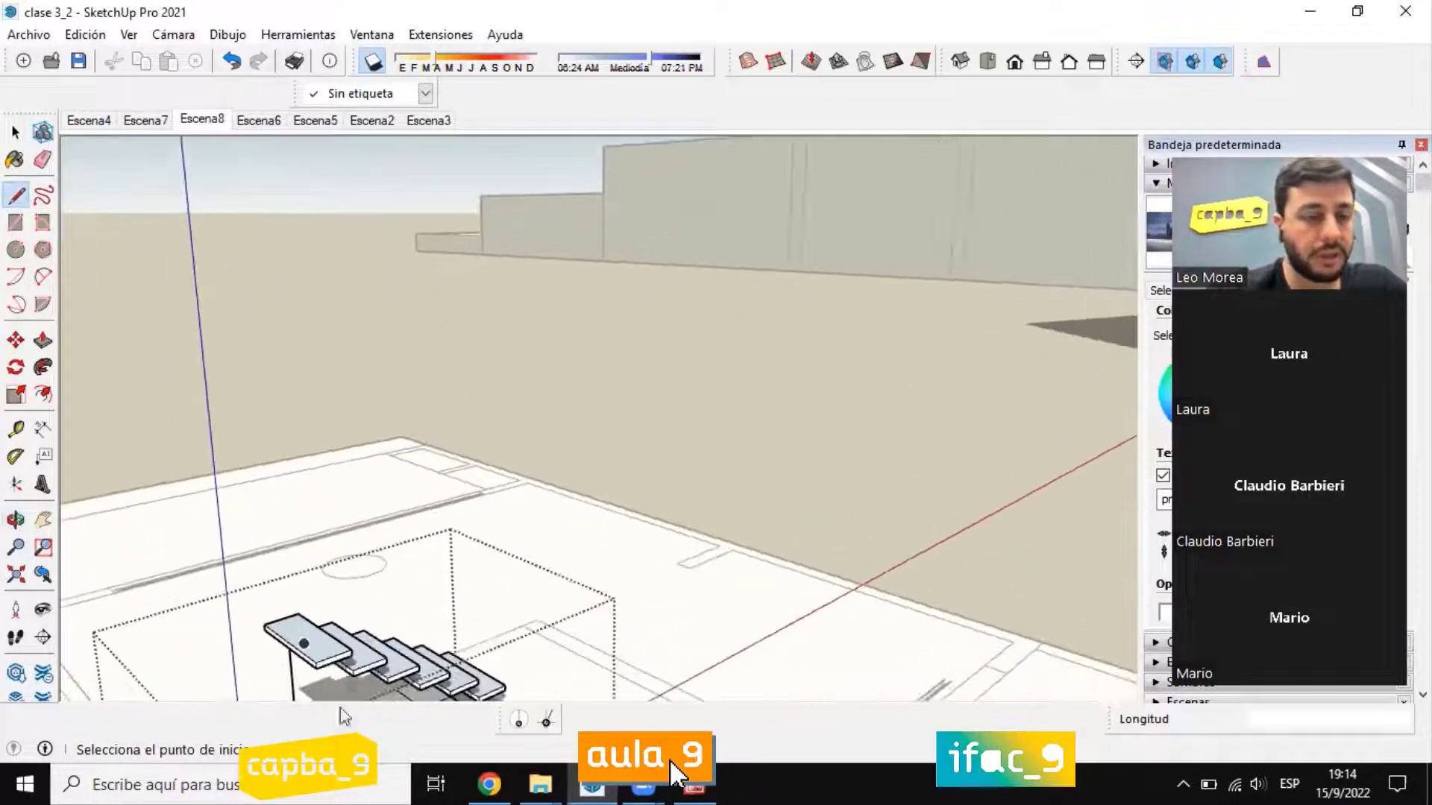
{"action": "scroll", "coordinate": [385, 602], "scroll_direction": "down", "scroll_amount": 3}
Step: Draw a short vertical line from the centre line's near end to the lowest tread, and a sloped line up to the top tread's underside
{"action": "scroll", "coordinate": [454, 618], "scroll_direction": "up", "scroll_amount": 8}
{"action": "mouse_move", "coordinate": [456, 615]}
{"action": "middle_mouse_down"}
{"action": "mouse_move", "coordinate": [497, 569]}
{"action": "mouse_move", "coordinate": [576, 529]}
{"action": "mouse_move", "coordinate": [579, 486]}
{"action": "middle_mouse_up"}
{"action": "left_click", "coordinate": [577, 530]}
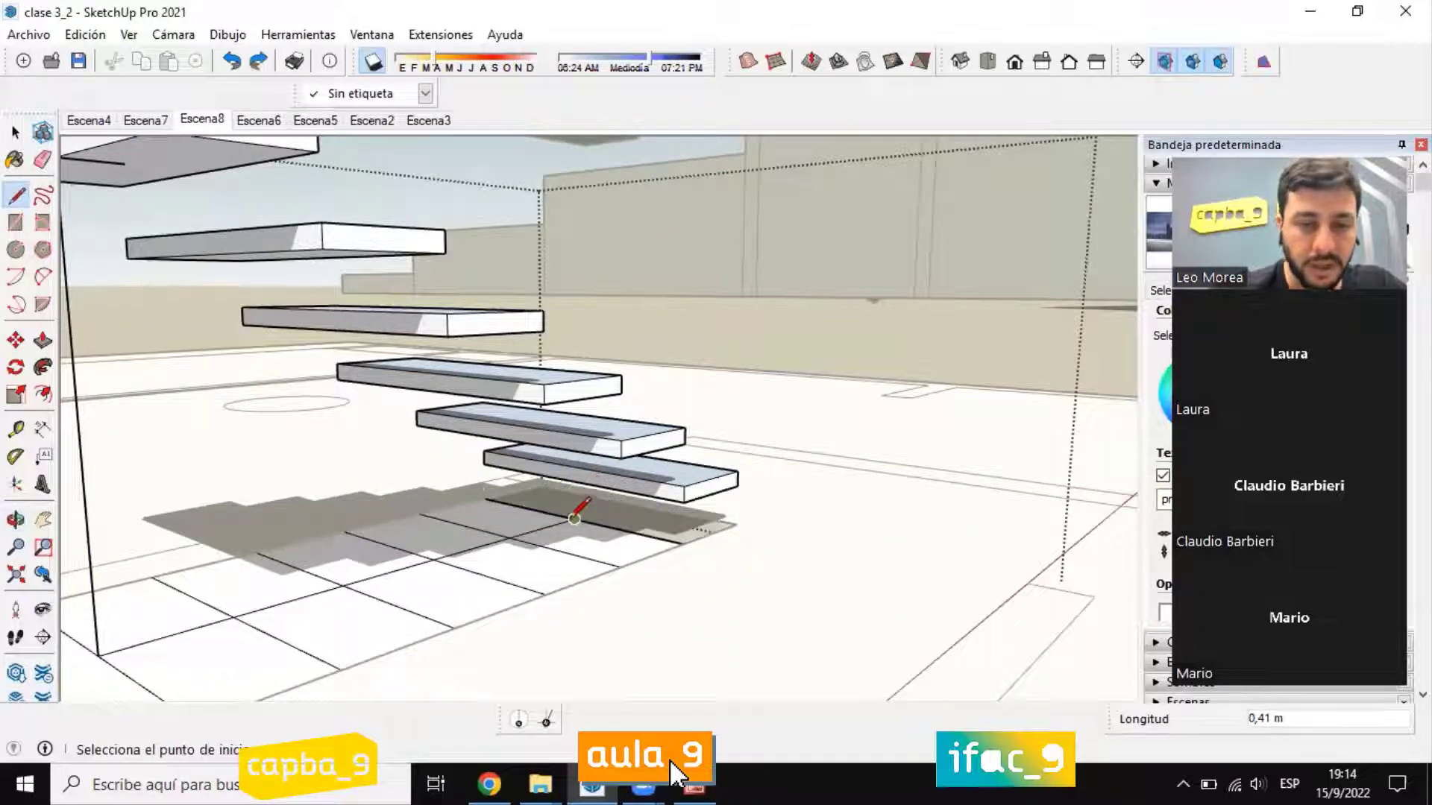
{"action": "scroll", "coordinate": [576, 516], "scroll_direction": "up", "scroll_amount": 2}
{"action": "scroll", "coordinate": [576, 516], "scroll_direction": "down", "scroll_amount": 2}
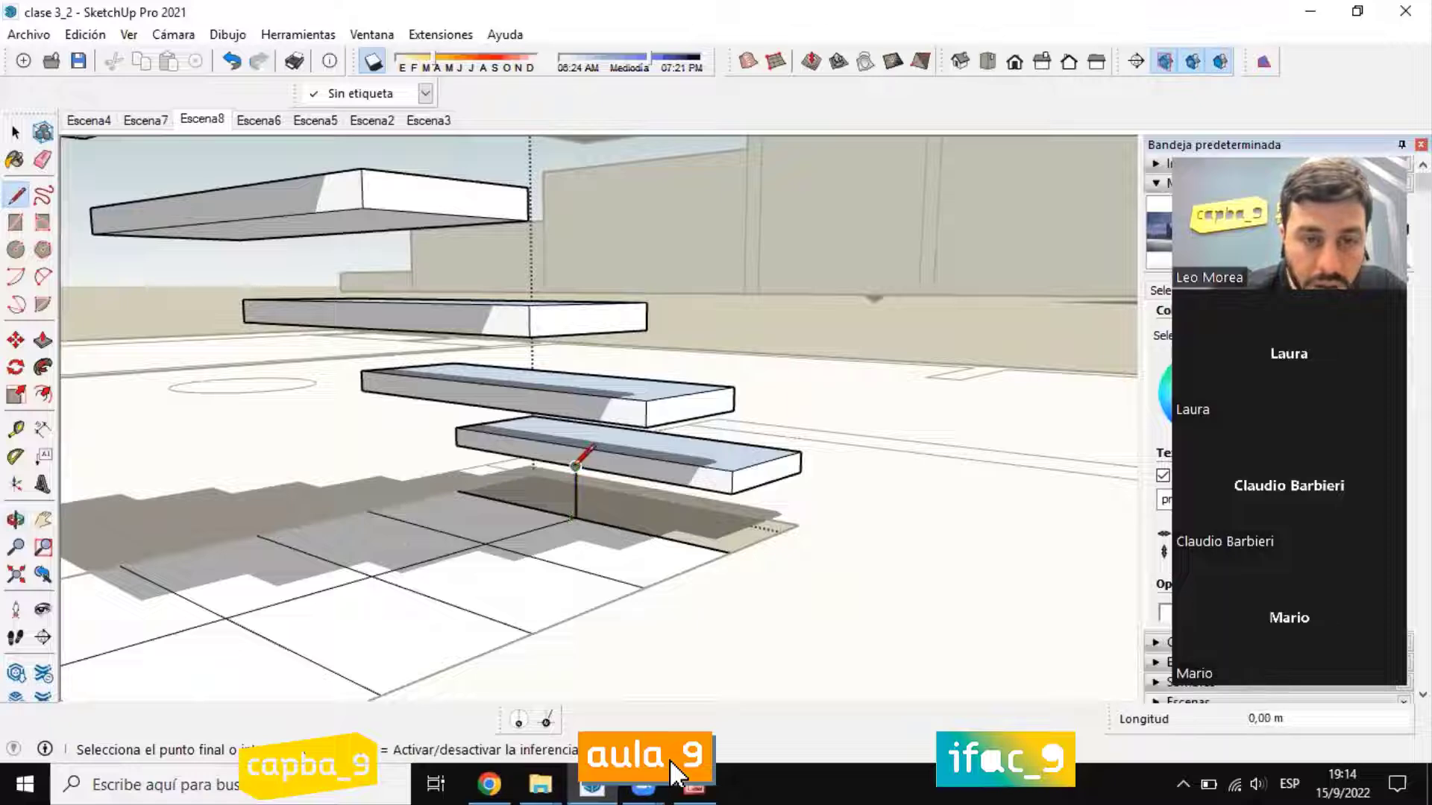
{"action": "scroll", "coordinate": [619, 470], "scroll_direction": "down", "scroll_amount": 2}
{"action": "mouse_move", "coordinate": [619, 469]}
{"action": "middle_mouse_down"}
{"action": "mouse_move", "coordinate": [358, 261]}
{"action": "mouse_move", "coordinate": [432, 323]}
{"action": "mouse_move", "coordinate": [256, 310]}
{"action": "mouse_move", "coordinate": [373, 322]}
{"action": "mouse_move", "coordinate": [306, 380]}
{"action": "middle_mouse_up"}
{"action": "left_click", "coordinate": [296, 243]}
Step: Erase the tall vertical line and the floor centre line, keeping only the sloped path and its short vertical start
{"action": "left_click", "coordinate": [44, 160]}
{"action": "scroll", "coordinate": [345, 291], "scroll_direction": "up", "scroll_amount": 2}
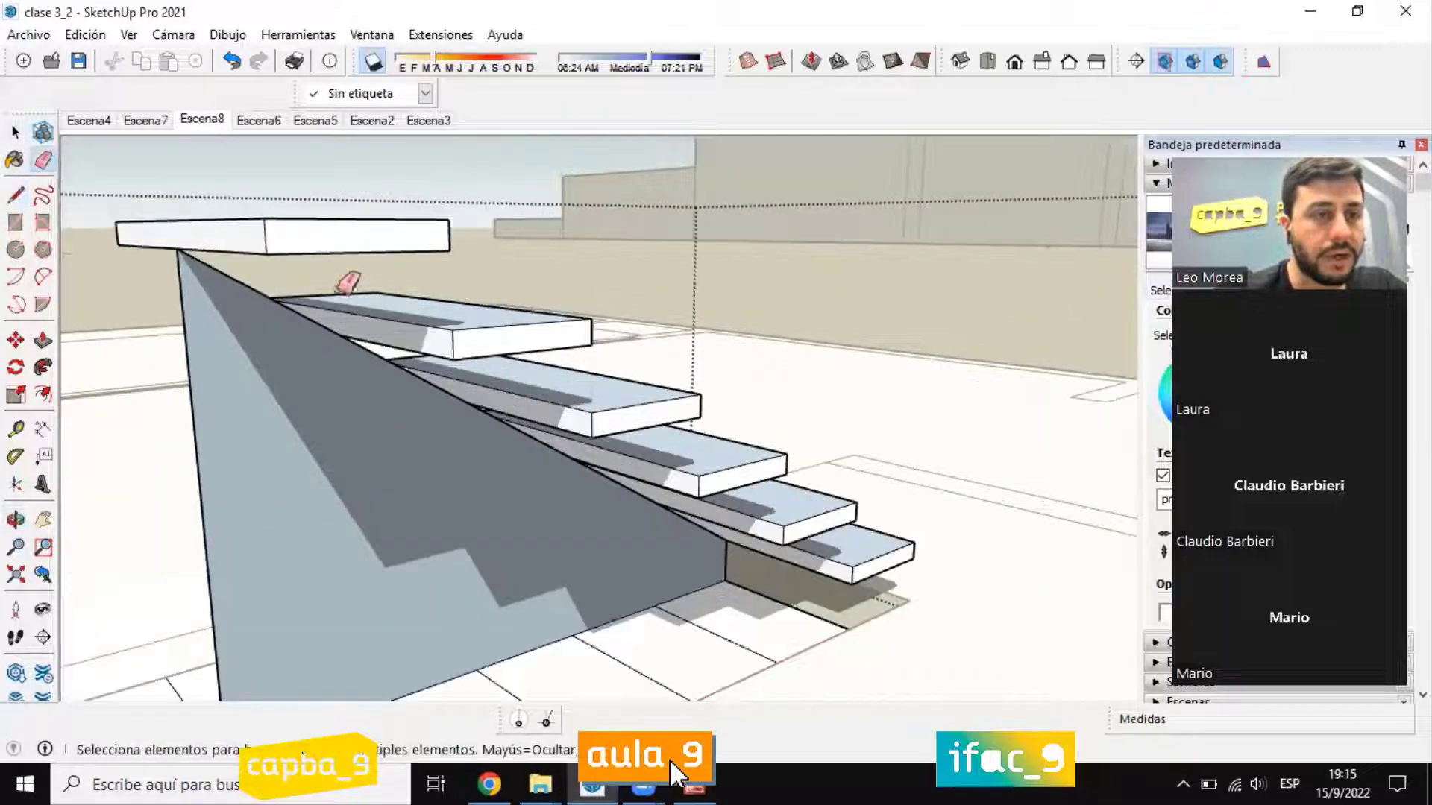
{"action": "mouse_move", "coordinate": [342, 293]}
{"action": "middle_mouse_down"}
{"action": "mouse_move", "coordinate": [213, 233]}
{"action": "mouse_move", "coordinate": [214, 176]}
{"action": "middle_mouse_up"}
{"action": "mouse_move", "coordinate": [199, 352]}
{"action": "middle_mouse_down"}
{"action": "mouse_move", "coordinate": [480, 467]}
{"action": "mouse_move", "coordinate": [368, 596]}
{"action": "middle_mouse_up"}
{"action": "left_click_drag", "start_coordinate": [303, 625], "coordinate": [452, 585]}
{"action": "mouse_move", "coordinate": [537, 571]}
{"action": "left_mouse_down"}
{"action": "mouse_move", "coordinate": [538, 552]}
{"action": "mouse_move", "coordinate": [623, 533]}
{"action": "left_mouse_up"}
{"action": "middle_click_drag", "start_coordinate": [571, 576], "coordinate": [569, 521]}
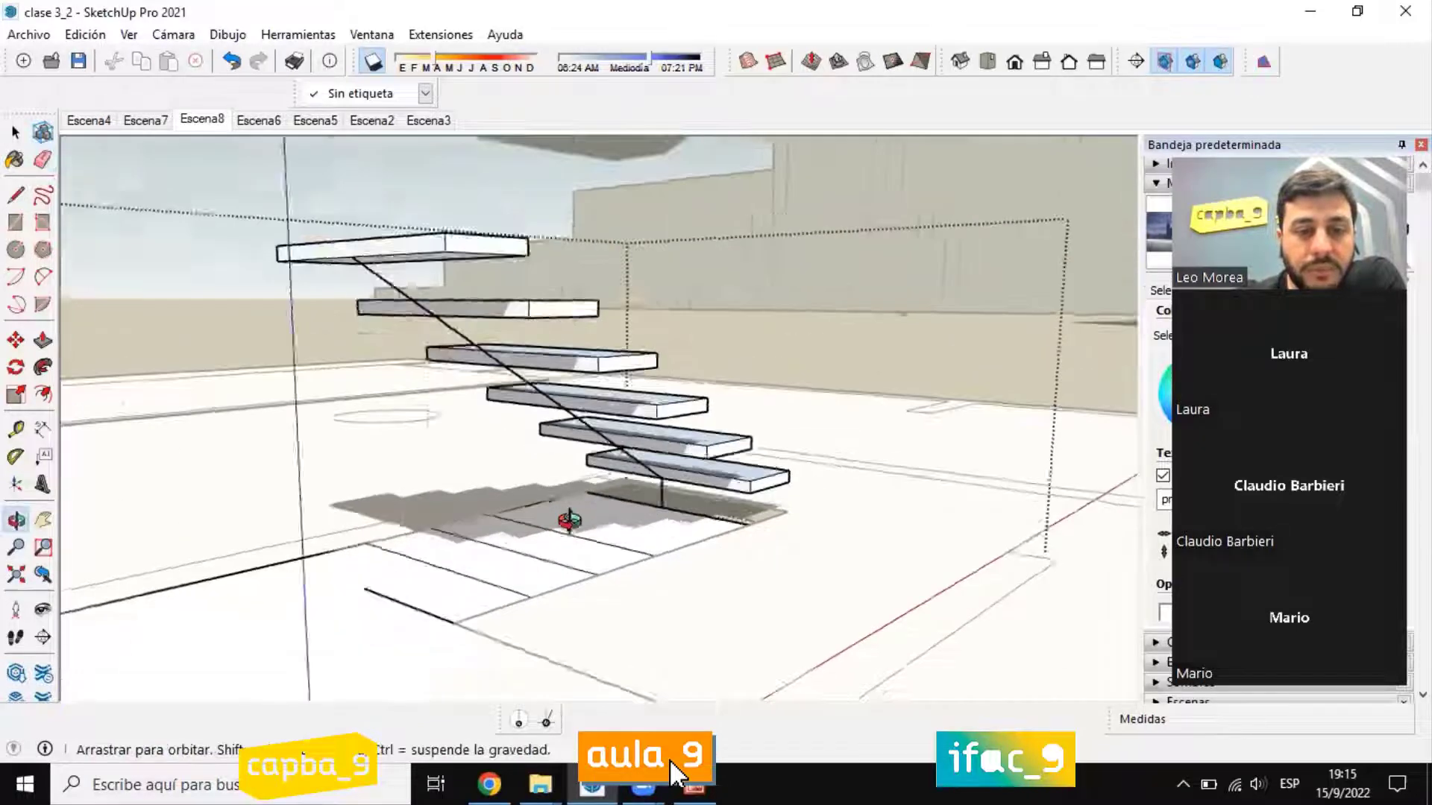
Step: Draw a line about 0.07 m long from the base of the stringer path along the first step's floor line
{"action": "scroll", "coordinate": [678, 493], "scroll_direction": "up", "scroll_amount": 3}
{"action": "scroll", "coordinate": [686, 488], "scroll_direction": "up", "scroll_amount": 2}
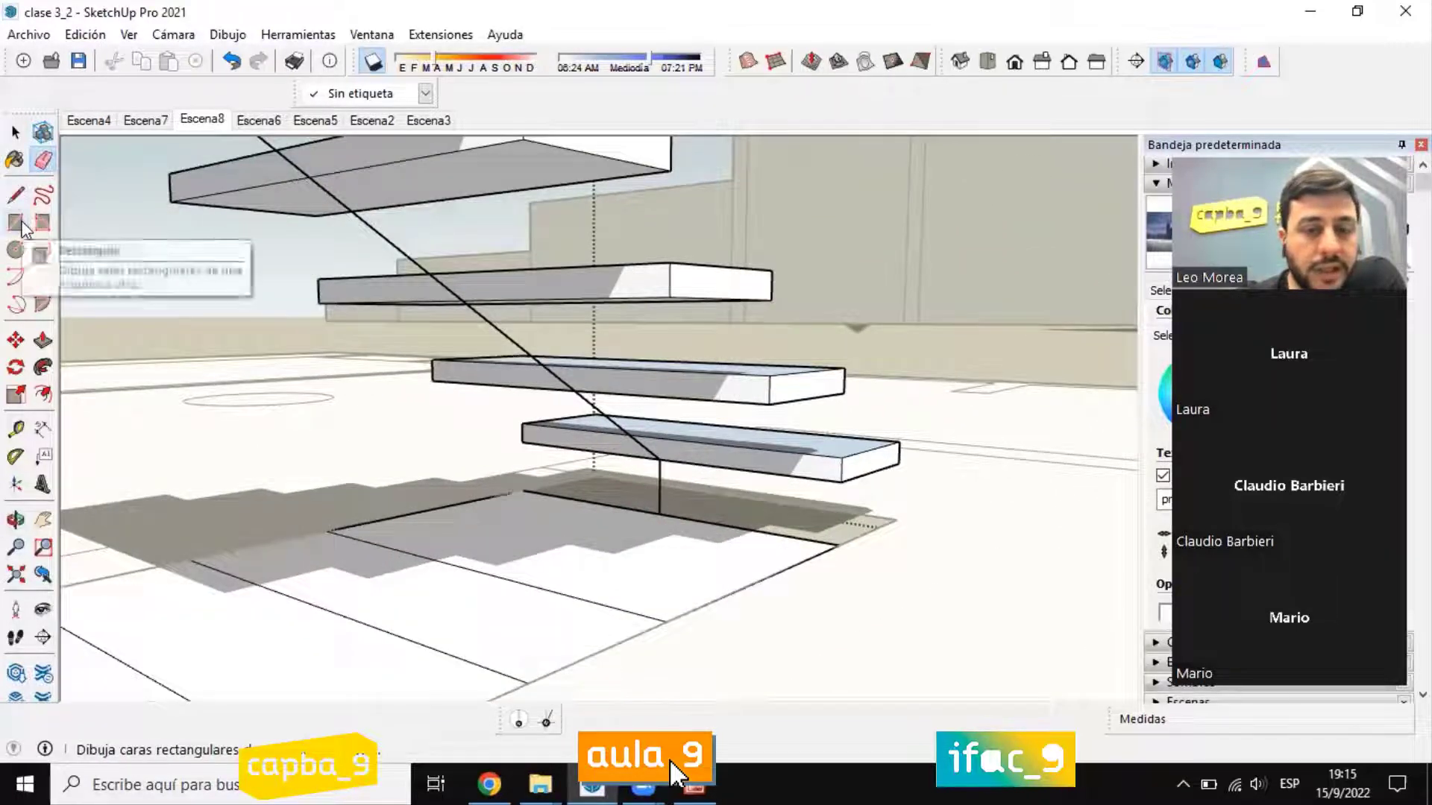
{"action": "left_click", "coordinate": [16, 222]}
{"action": "scroll", "coordinate": [661, 515], "scroll_direction": "up", "scroll_amount": 4}
{"action": "middle_click_drag", "start_coordinate": [669, 516], "coordinate": [578, 605]}
{"action": "scroll", "coordinate": [562, 578], "scroll_direction": "up", "scroll_amount": 4}
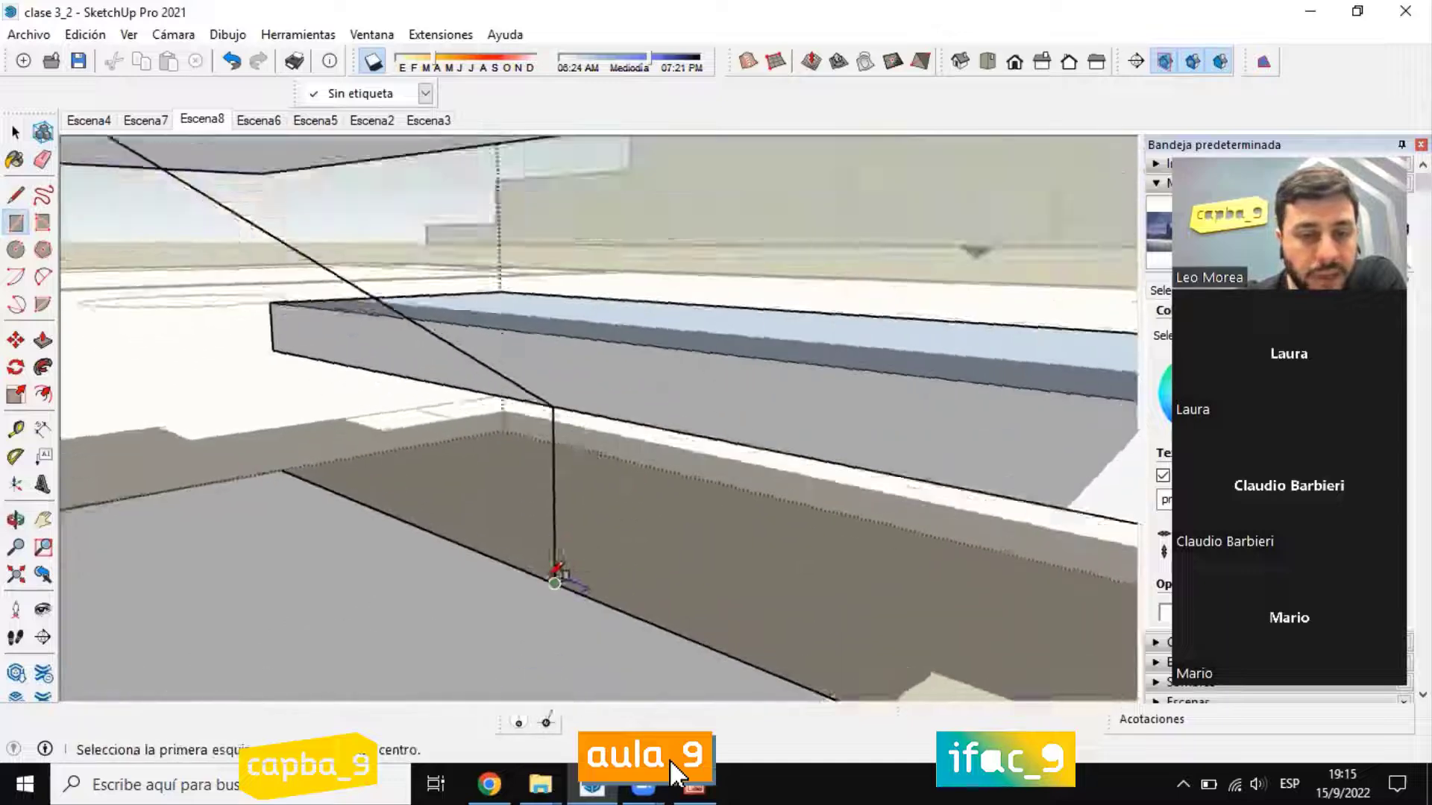
{"action": "left_click", "coordinate": [16, 197]}
{"action": "middle_click_drag", "start_coordinate": [538, 478], "coordinate": [587, 598]}
{"action": "left_click", "coordinate": [581, 611]}
{"action": "left_click", "coordinate": [528, 579]}
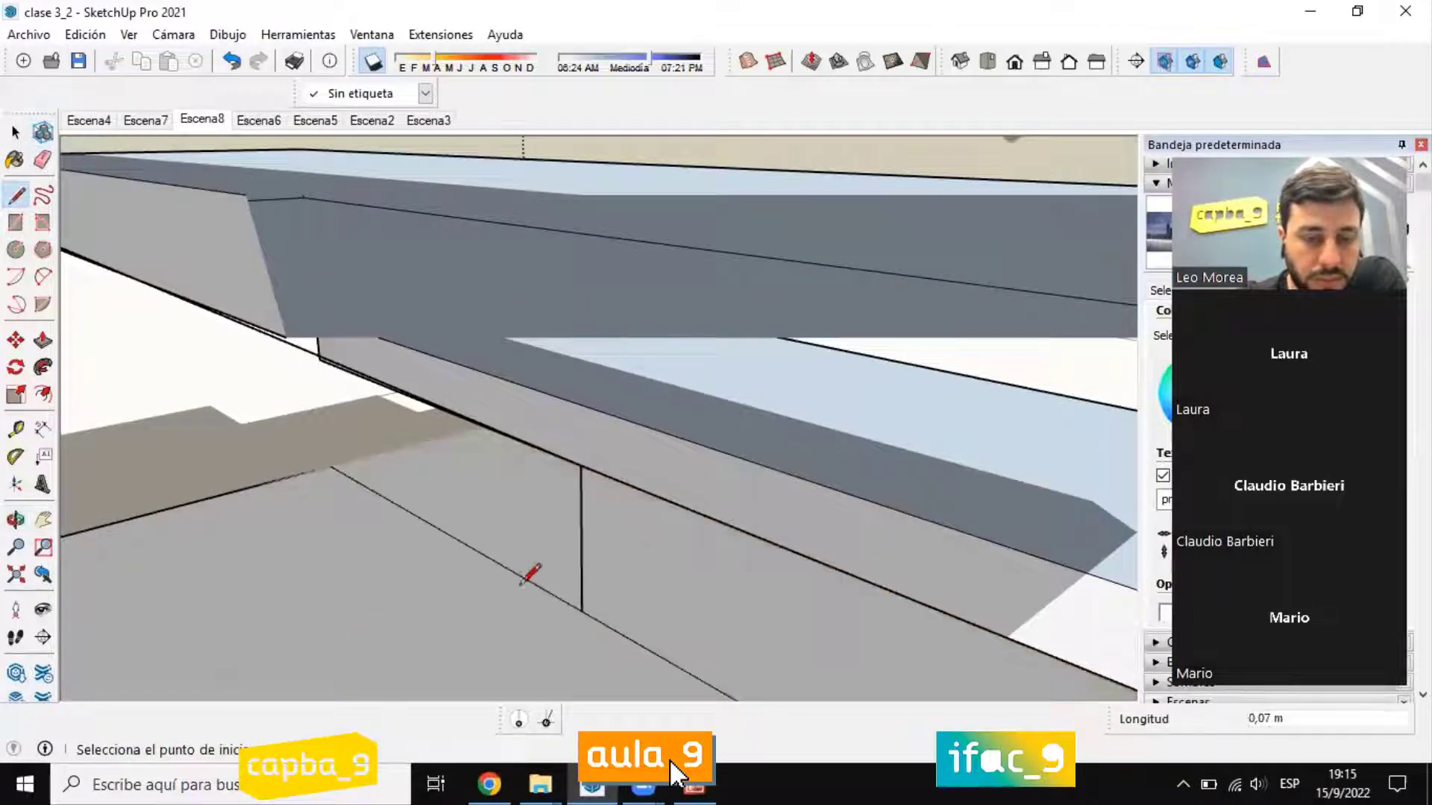
Step: Draw a U-shaped channel profile on the floor around the path's base, with legs about 0.09 m long
{"action": "left_click", "coordinate": [528, 579]}
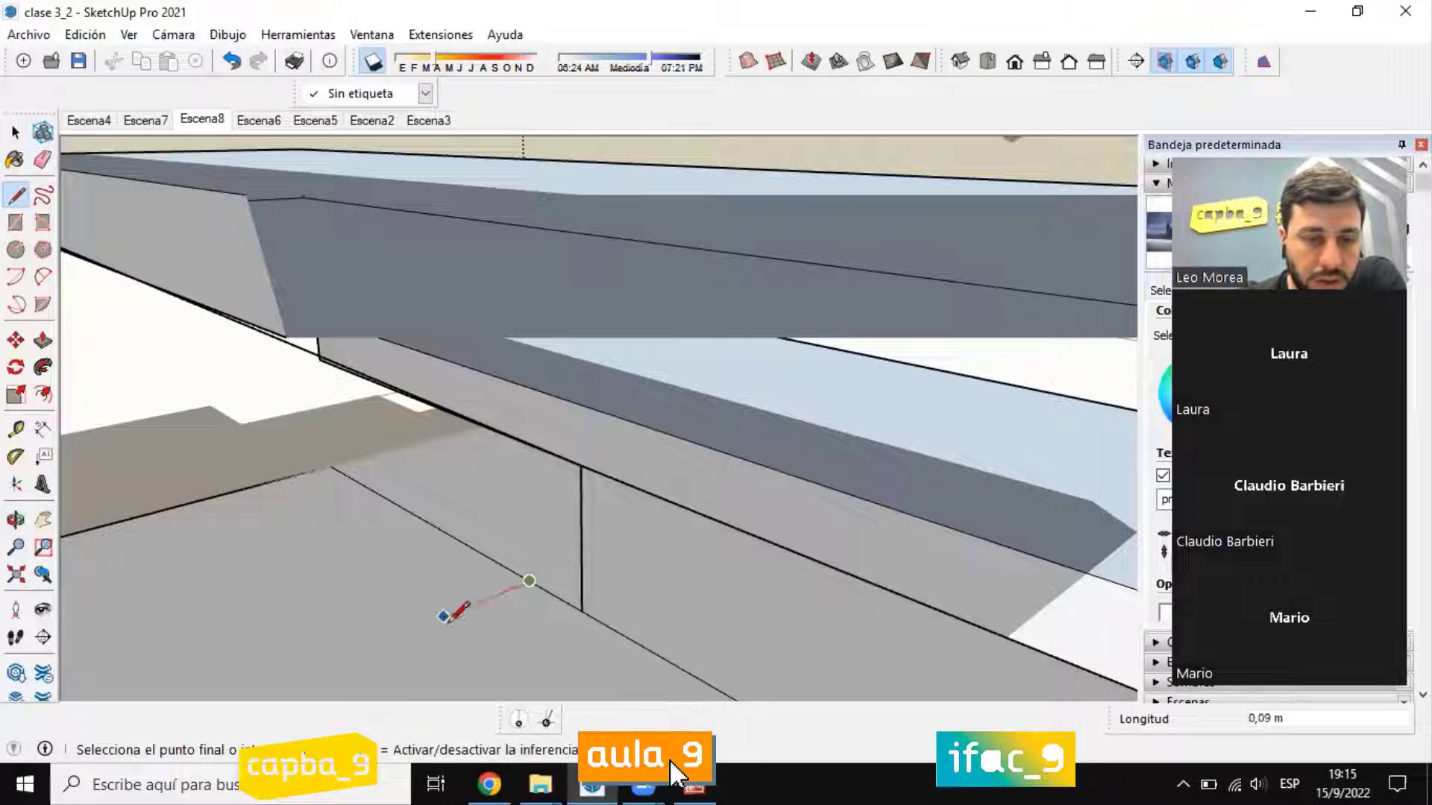
{"action": "left_click", "coordinate": [444, 616]}
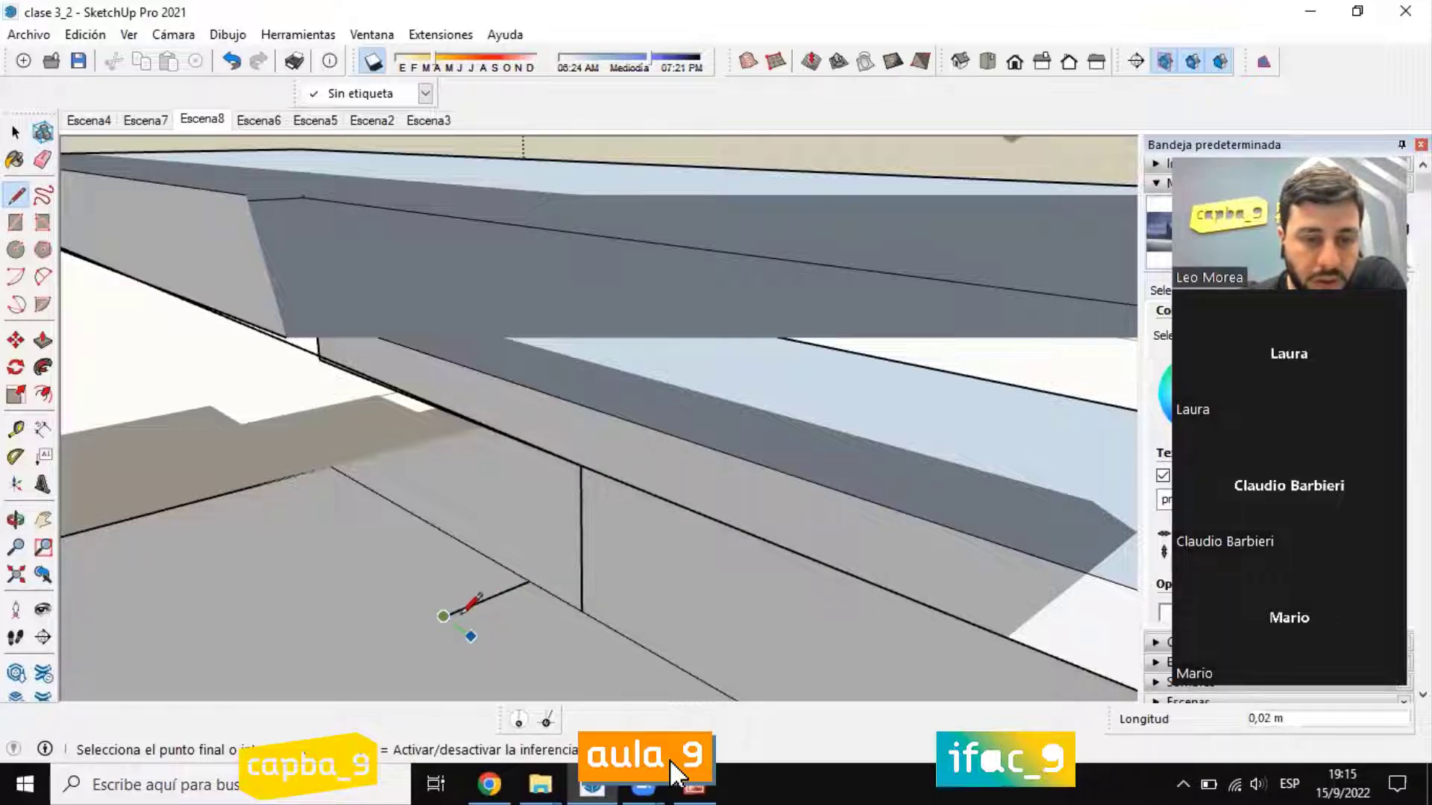
{"action": "left_click", "coordinate": [463, 631]}
{"action": "left_click", "coordinate": [515, 610]}
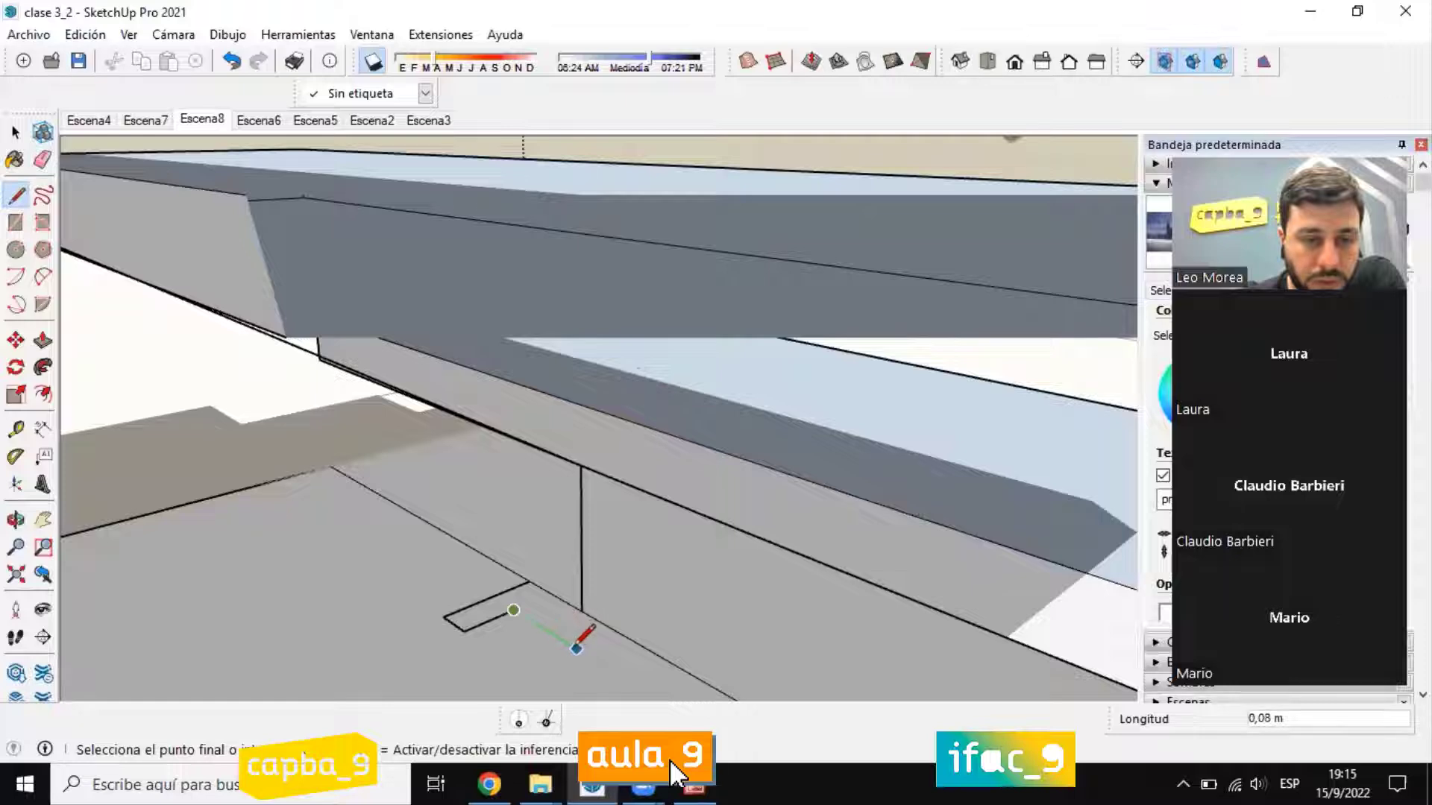
{"action": "left_click", "coordinate": [580, 650]}
{"action": "scroll", "coordinate": [580, 649], "scroll_direction": "down", "scroll_amount": 2}
{"action": "left_click", "coordinate": [537, 668]}
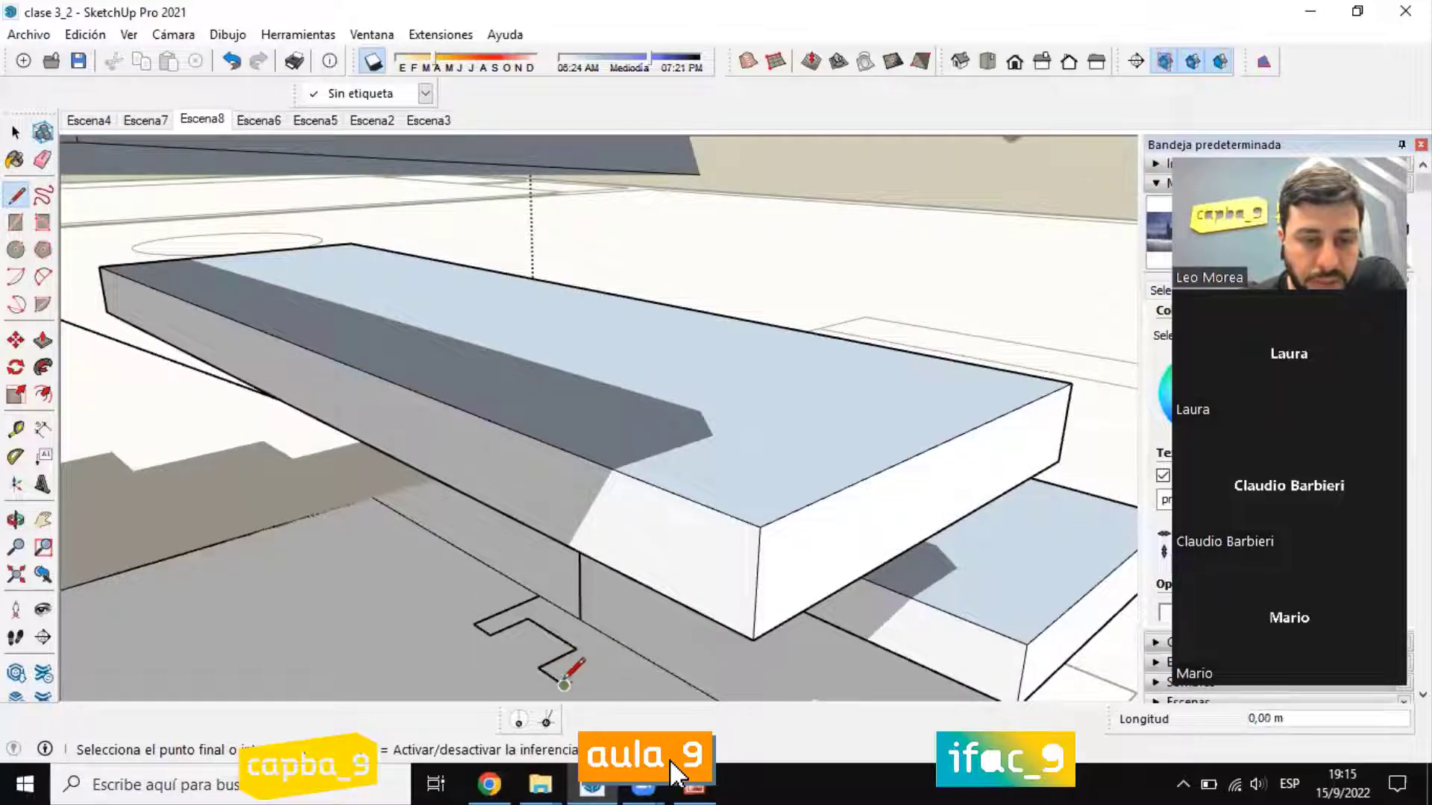
{"action": "left_click", "coordinate": [564, 685]}
{"action": "left_click", "coordinate": [632, 650]}
Step: Draw a narrower outer edge about 0.09 m long for the profile's second leg and erase the excess strip beyond it
{"action": "left_click", "coordinate": [538, 595]}
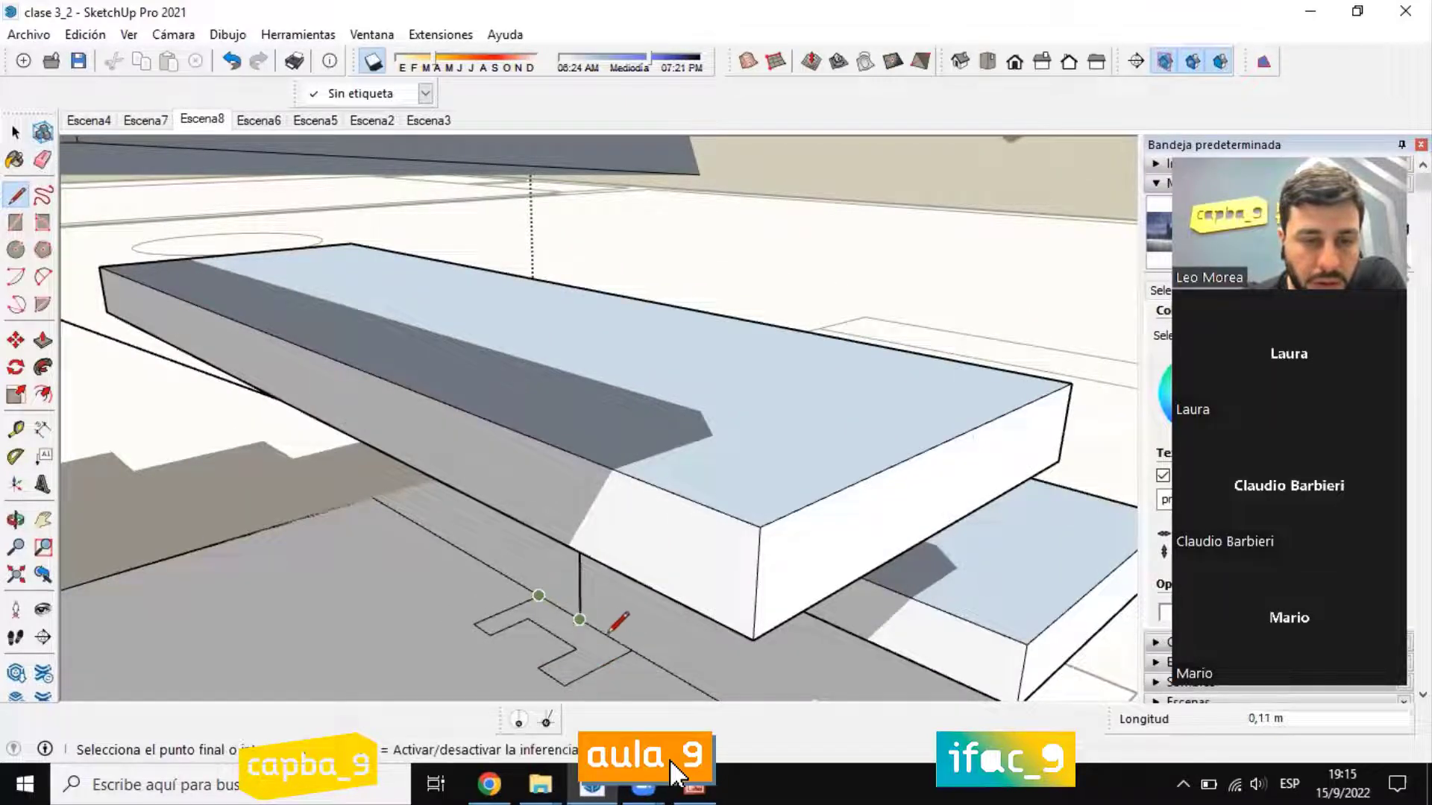
{"action": "middle_click_drag", "start_coordinate": [605, 635], "coordinate": [746, 597]}
{"action": "left_click", "coordinate": [793, 550]}
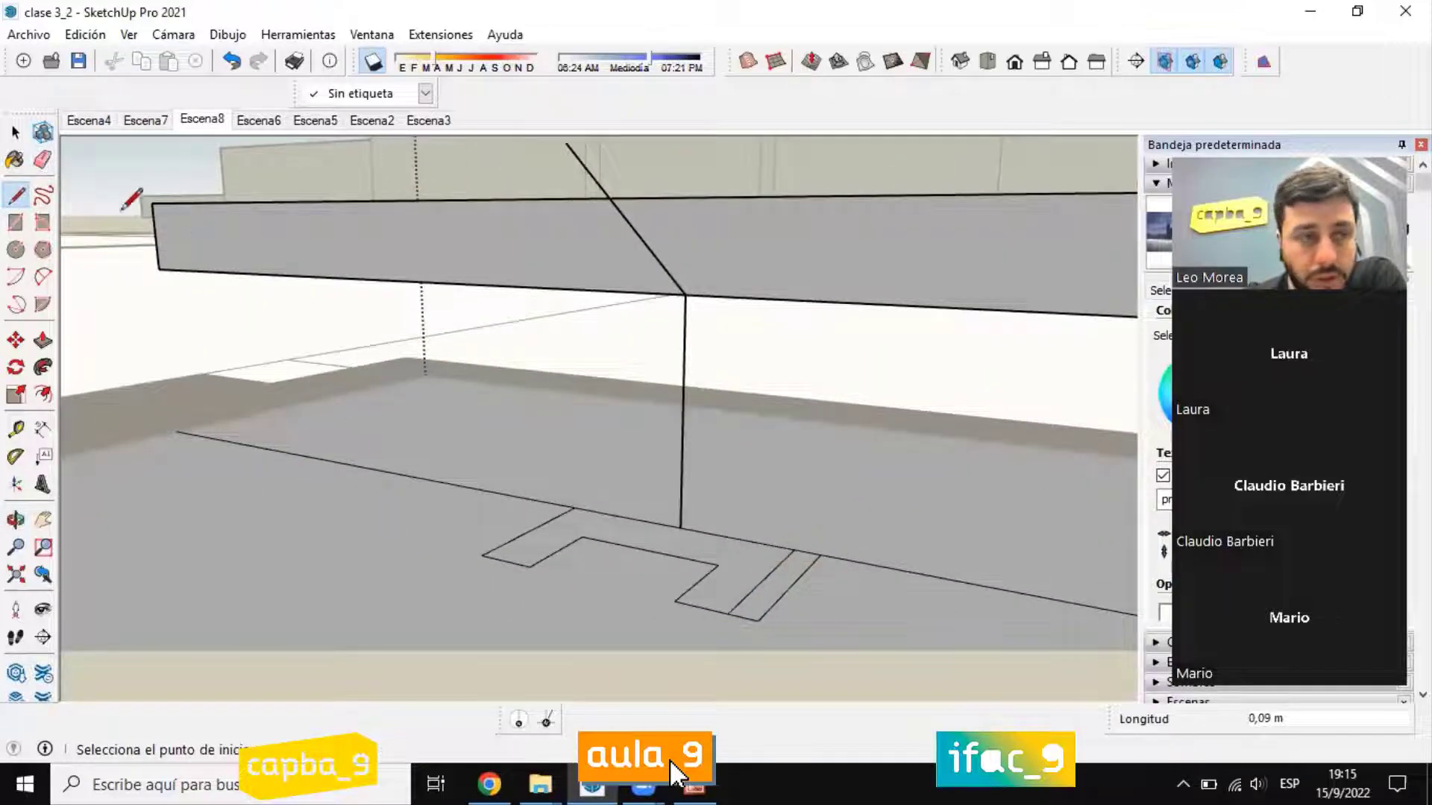
{"action": "key", "text": "e"}
{"action": "left_click_drag", "start_coordinate": [776, 627], "coordinate": [775, 596]}
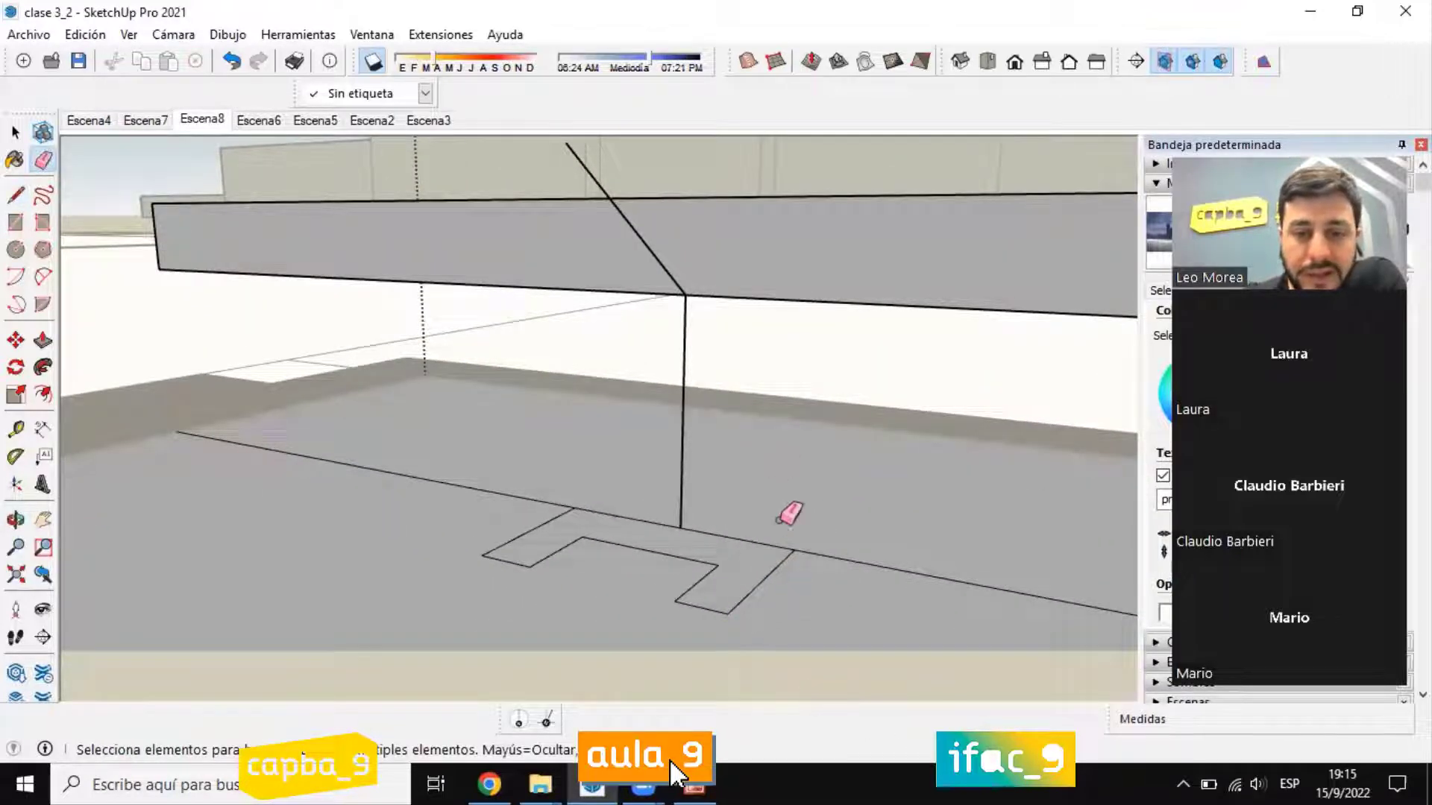
Step: Try to sweep the U-shaped channel profile along the stringer path with Follow Me
{"action": "mouse_move", "coordinate": [787, 508]}
{"action": "middle_mouse_down"}
{"action": "mouse_move", "coordinate": [719, 496]}
{"action": "mouse_move", "coordinate": [557, 601]}
{"action": "middle_mouse_up"}
{"action": "scroll", "coordinate": [556, 601], "scroll_direction": "up", "scroll_amount": 1}
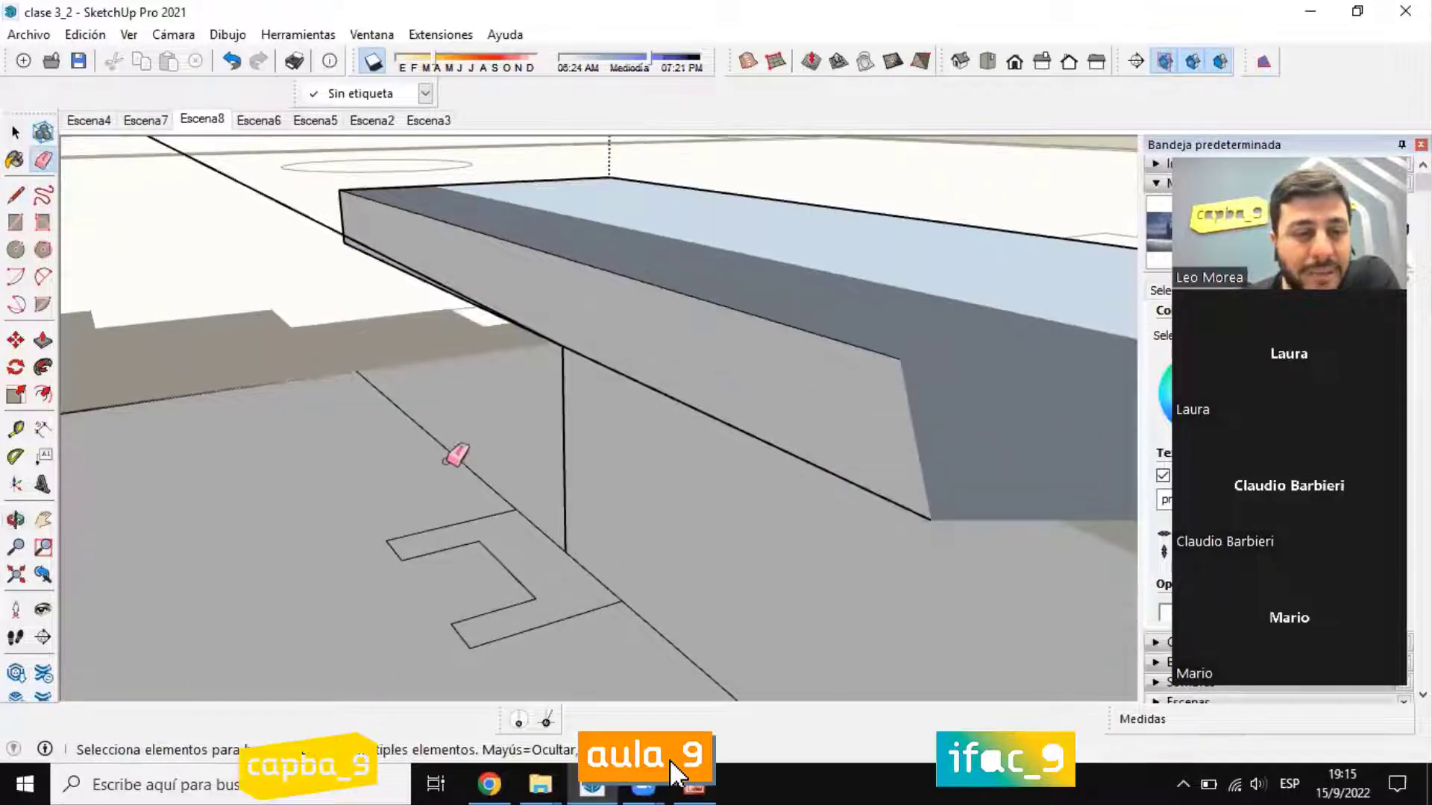
{"action": "left_click", "coordinate": [15, 133]}
{"action": "left_click", "coordinate": [535, 544]}
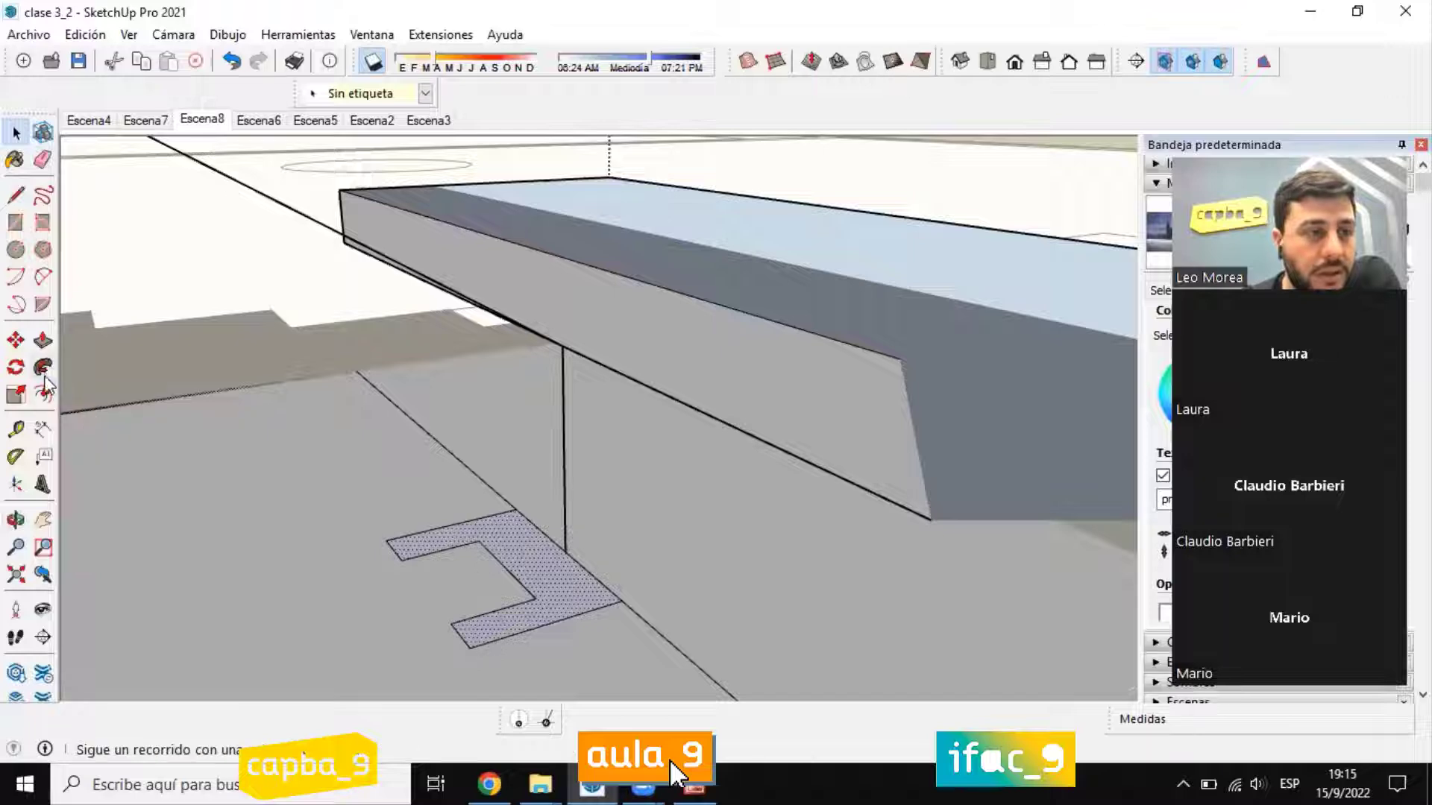
{"action": "left_click", "coordinate": [42, 367]}
{"action": "left_click_drag", "start_coordinate": [560, 575], "coordinate": [572, 510]}
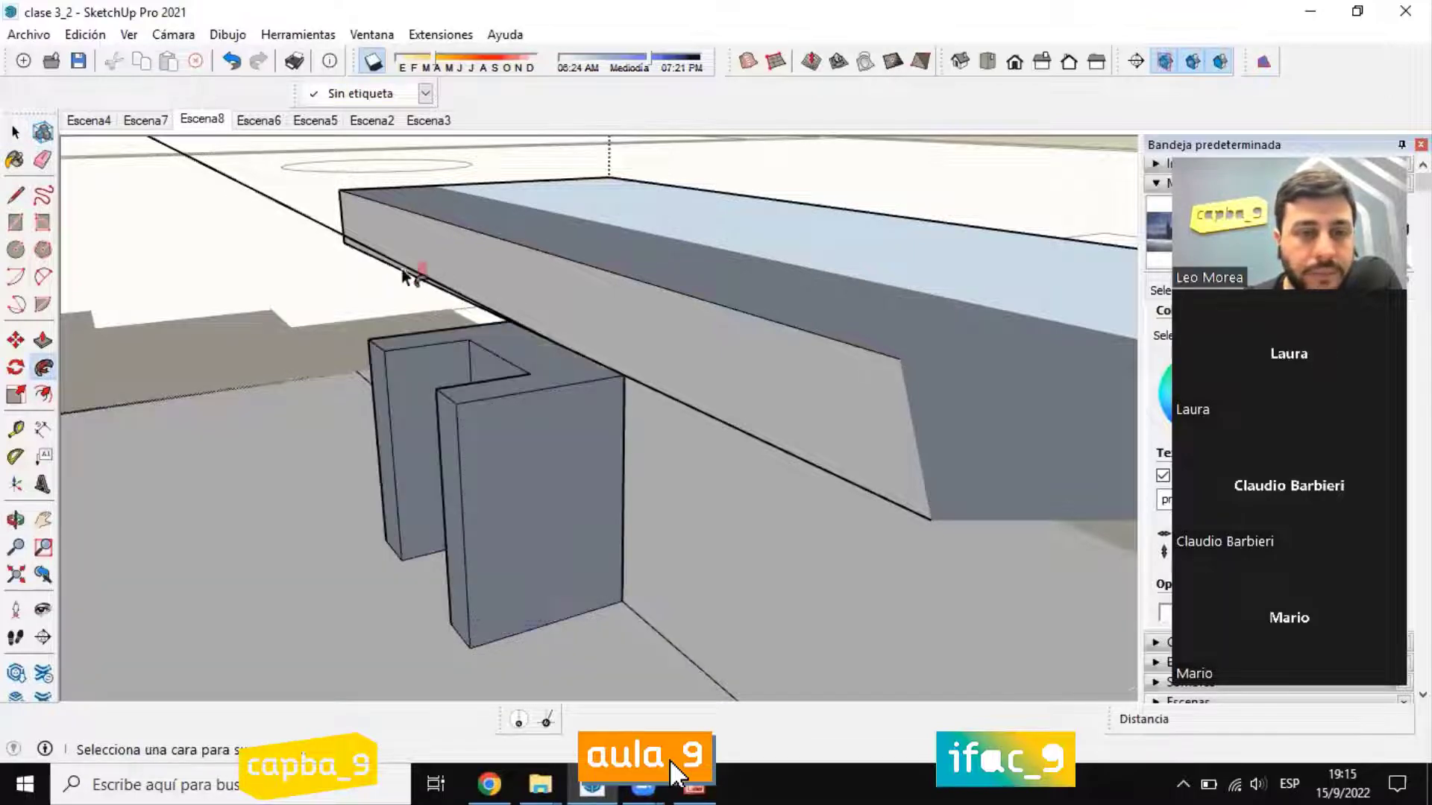
{"action": "scroll", "coordinate": [449, 321], "scroll_direction": "down", "scroll_amount": 4}
{"action": "mouse_move", "coordinate": [455, 325]}
{"action": "middle_mouse_down"}
{"action": "mouse_move", "coordinate": [619, 268]}
{"action": "mouse_move", "coordinate": [559, 289]}
{"action": "middle_mouse_up"}
{"action": "scroll", "coordinate": [506, 199], "scroll_direction": "down", "scroll_amount": 8}
{"action": "scroll", "coordinate": [562, 289], "scroll_direction": "up", "scroll_amount": 2}
{"action": "scroll", "coordinate": [526, 248], "scroll_direction": "up", "scroll_amount": 4}
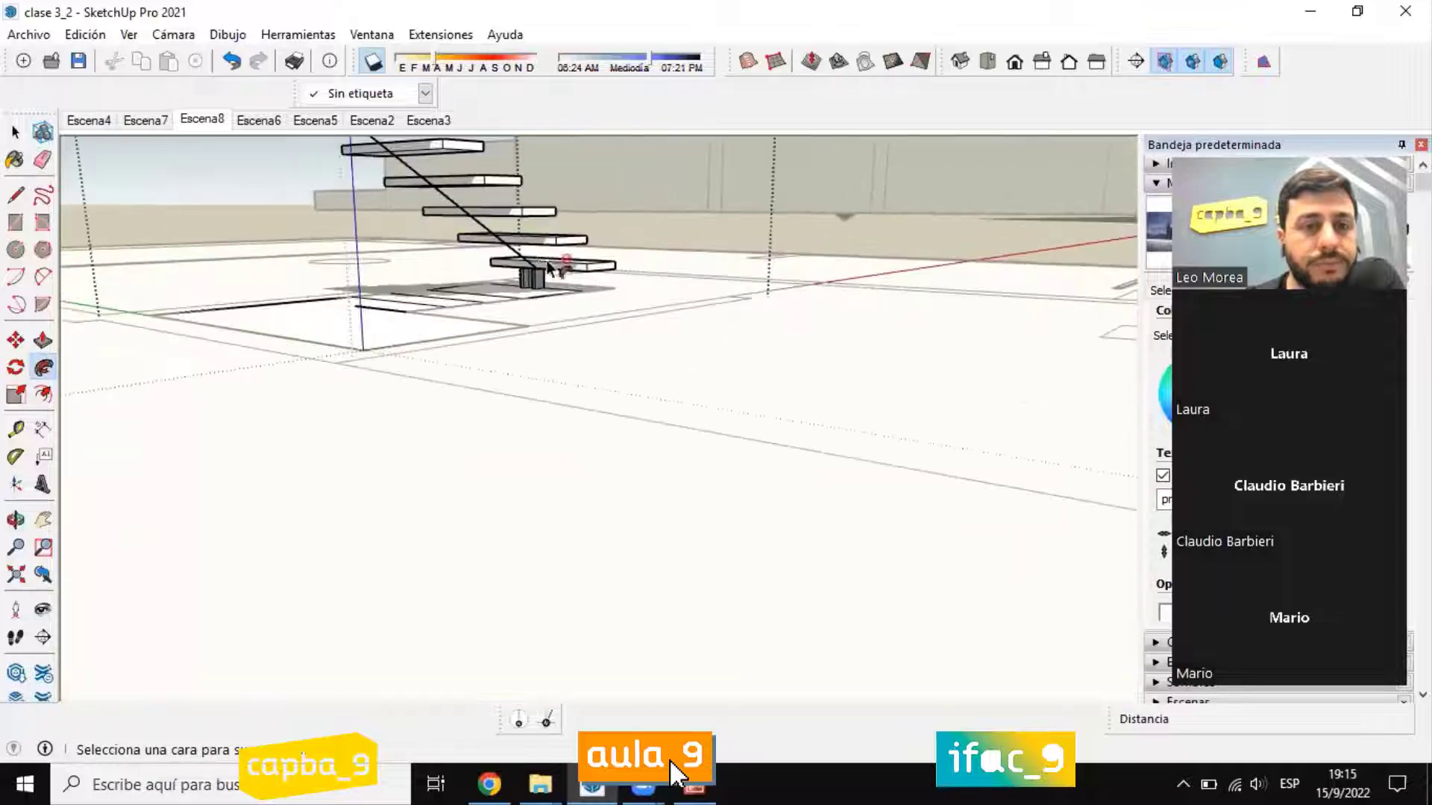
Step: Sweep the channel profile with Follow Me up the short vertical start and along the whole sloped path beneath the treads
{"action": "scroll", "coordinate": [549, 268], "scroll_direction": "up", "scroll_amount": 6}
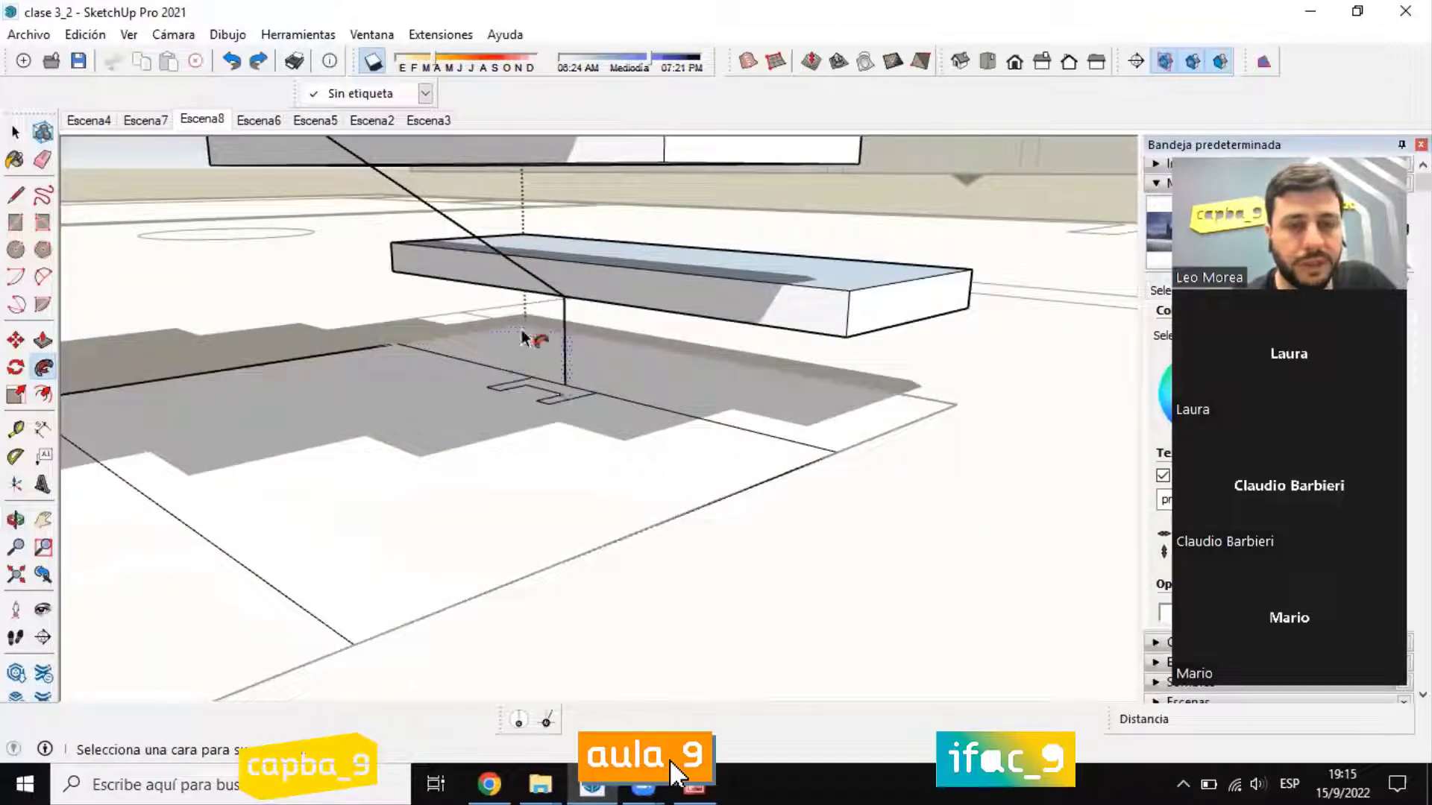
{"action": "left_click", "coordinate": [572, 395]}
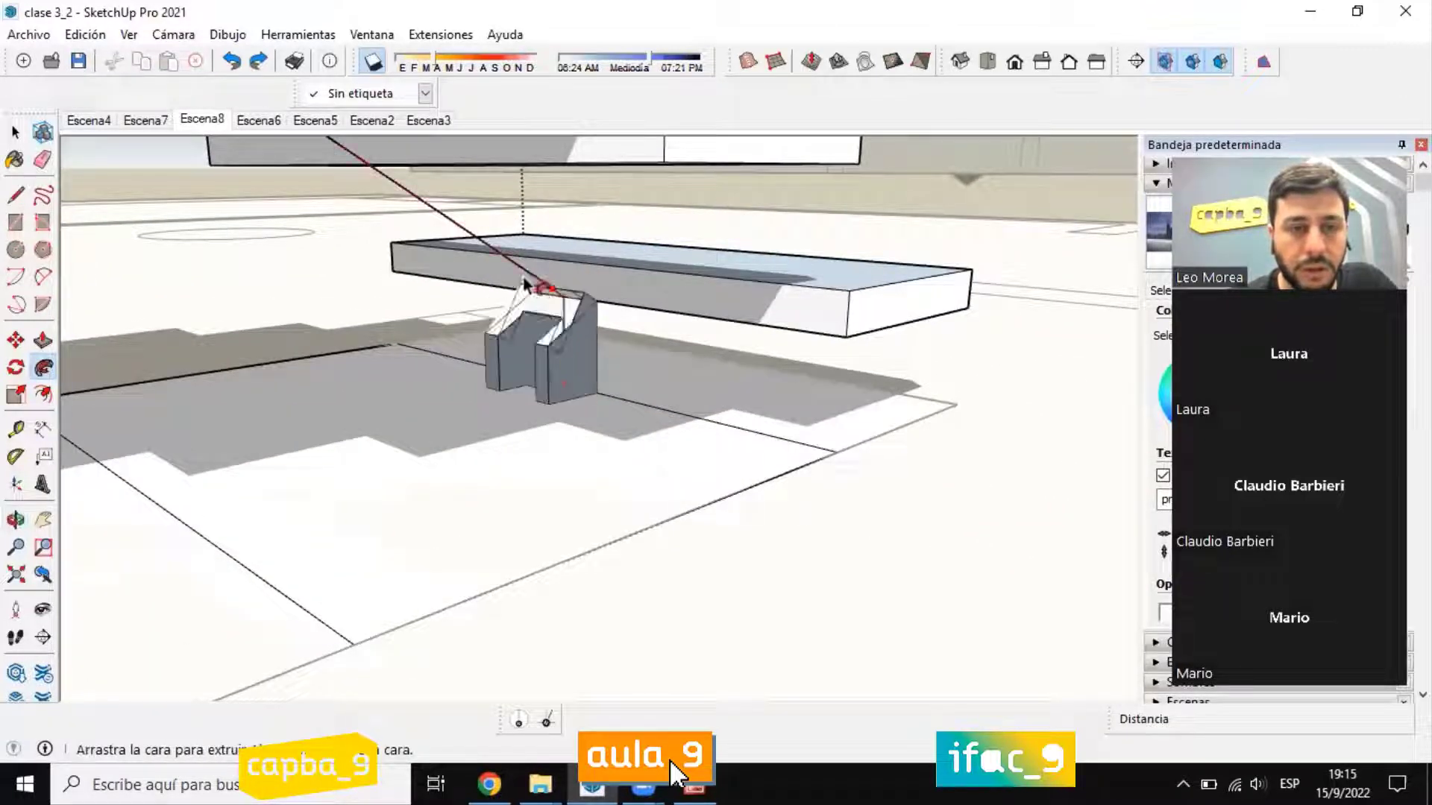
{"action": "middle_click_drag", "start_coordinate": [432, 229], "coordinate": [480, 294]}
{"action": "scroll", "coordinate": [483, 325], "scroll_direction": "down", "scroll_amount": 4}
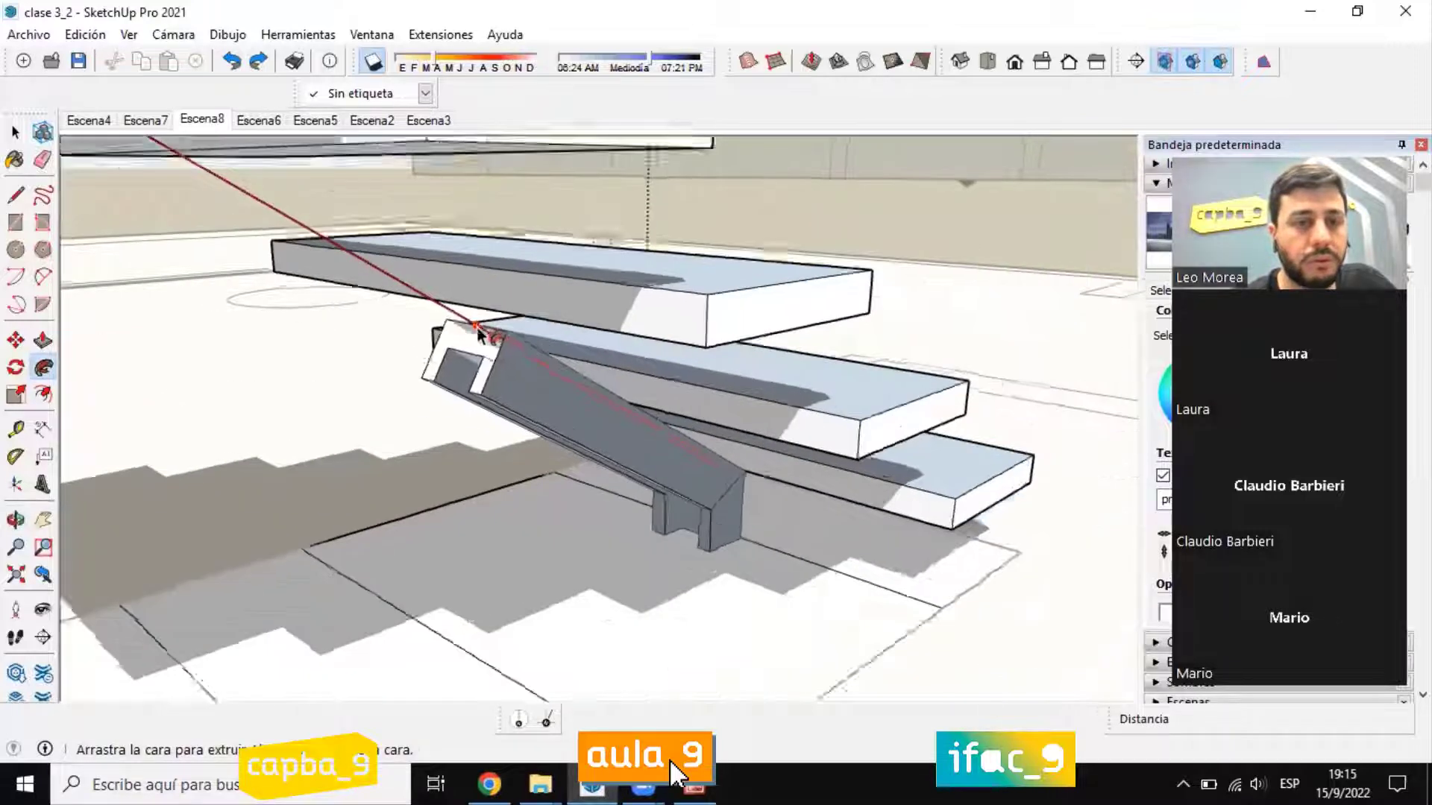
{"action": "middle_click_drag", "start_coordinate": [343, 239], "coordinate": [448, 320]}
{"action": "scroll", "coordinate": [449, 322], "scroll_direction": "up", "scroll_amount": 4}
{"action": "middle_click_drag", "start_coordinate": [450, 433], "coordinate": [497, 257]}
{"action": "left_click", "coordinate": [498, 191]}
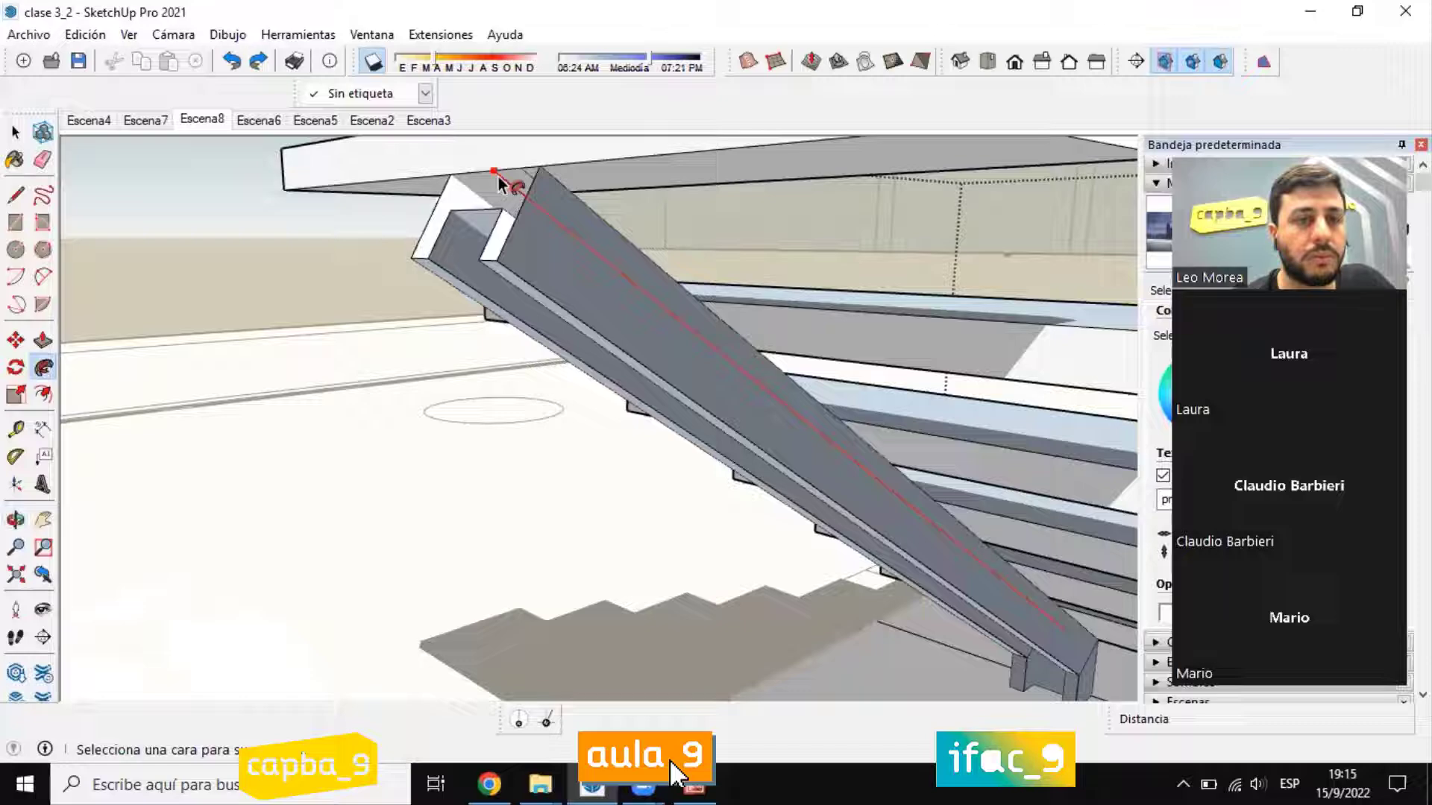
{"action": "left_click", "coordinate": [19, 132]}
Step: Examine the floating treads and their central stringer from above, from the front and from the side
{"action": "scroll", "coordinate": [560, 308], "scroll_direction": "down", "scroll_amount": 3}
{"action": "middle_click_drag", "start_coordinate": [701, 466], "coordinate": [1026, 581]}
{"action": "middle_click_drag", "start_coordinate": [535, 392], "coordinate": [206, 470]}
{"action": "scroll", "coordinate": [636, 377], "scroll_direction": "down", "scroll_amount": 4}
{"action": "middle_click_drag", "start_coordinate": [596, 448], "coordinate": [493, 498]}
{"action": "middle_click_drag", "start_coordinate": [596, 492], "coordinate": [485, 326]}
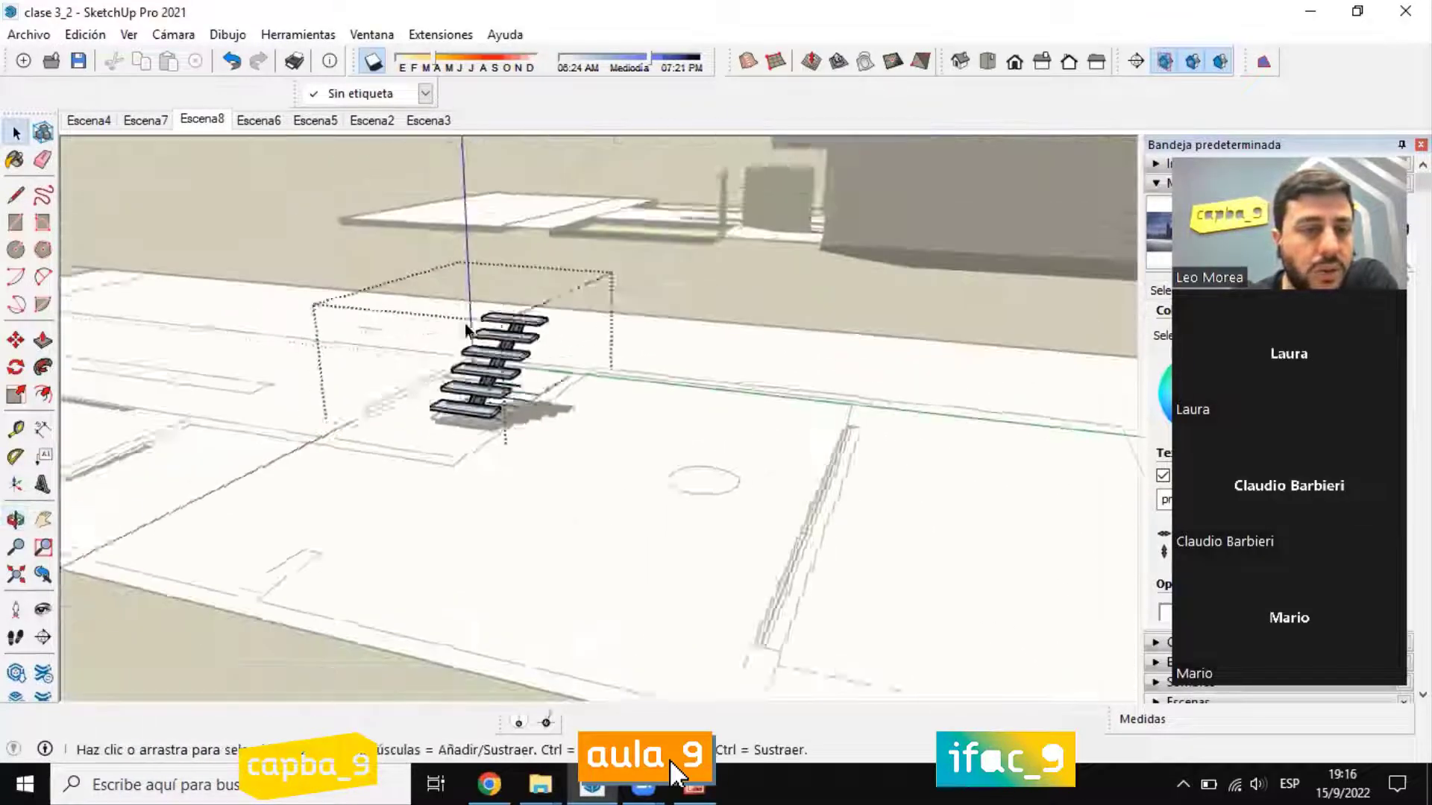
{"action": "scroll", "coordinate": [495, 321], "scroll_direction": "up", "scroll_amount": 6}
{"action": "scroll", "coordinate": [575, 365], "scroll_direction": "down", "scroll_amount": 1}
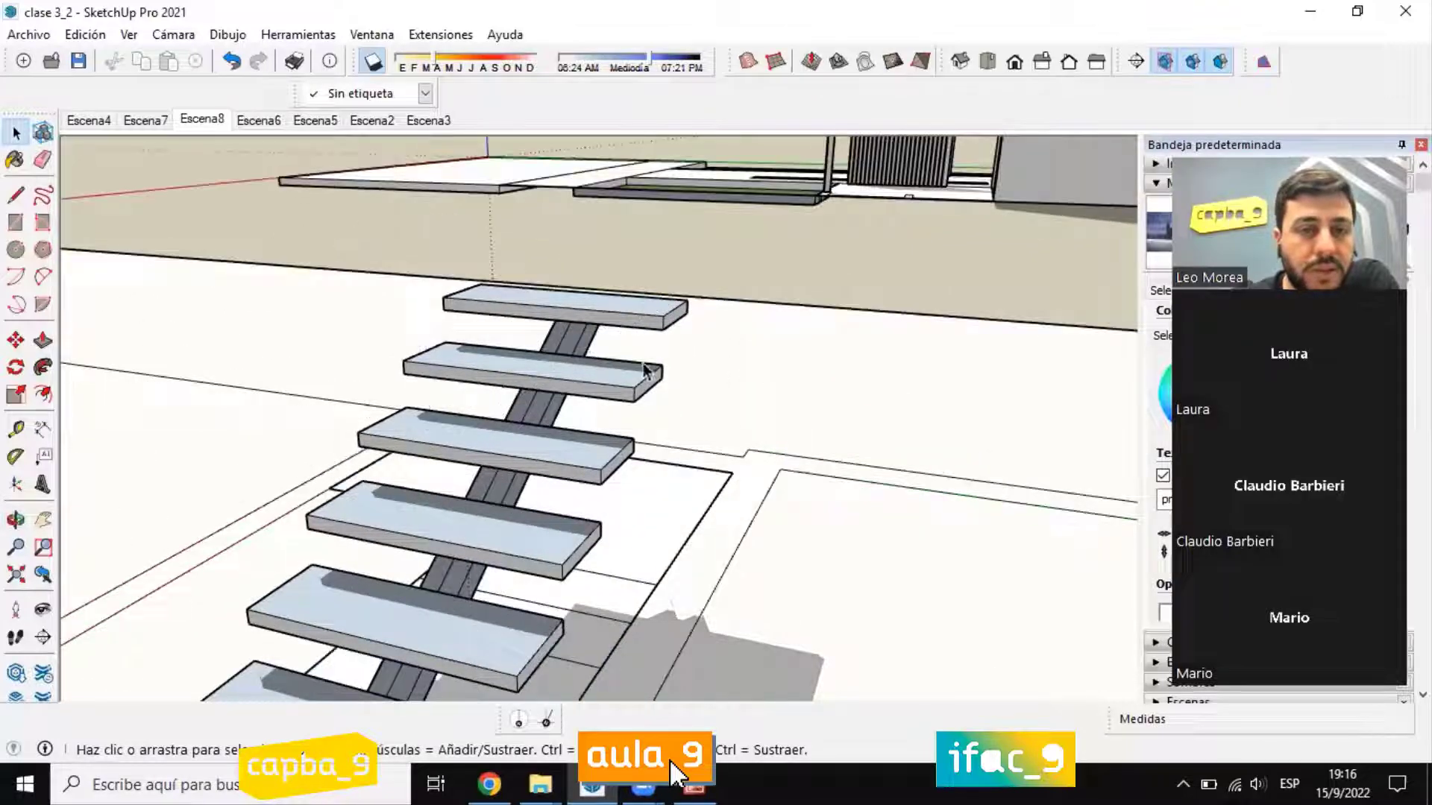
{"action": "middle_click_drag", "start_coordinate": [574, 369], "coordinate": [524, 366]}
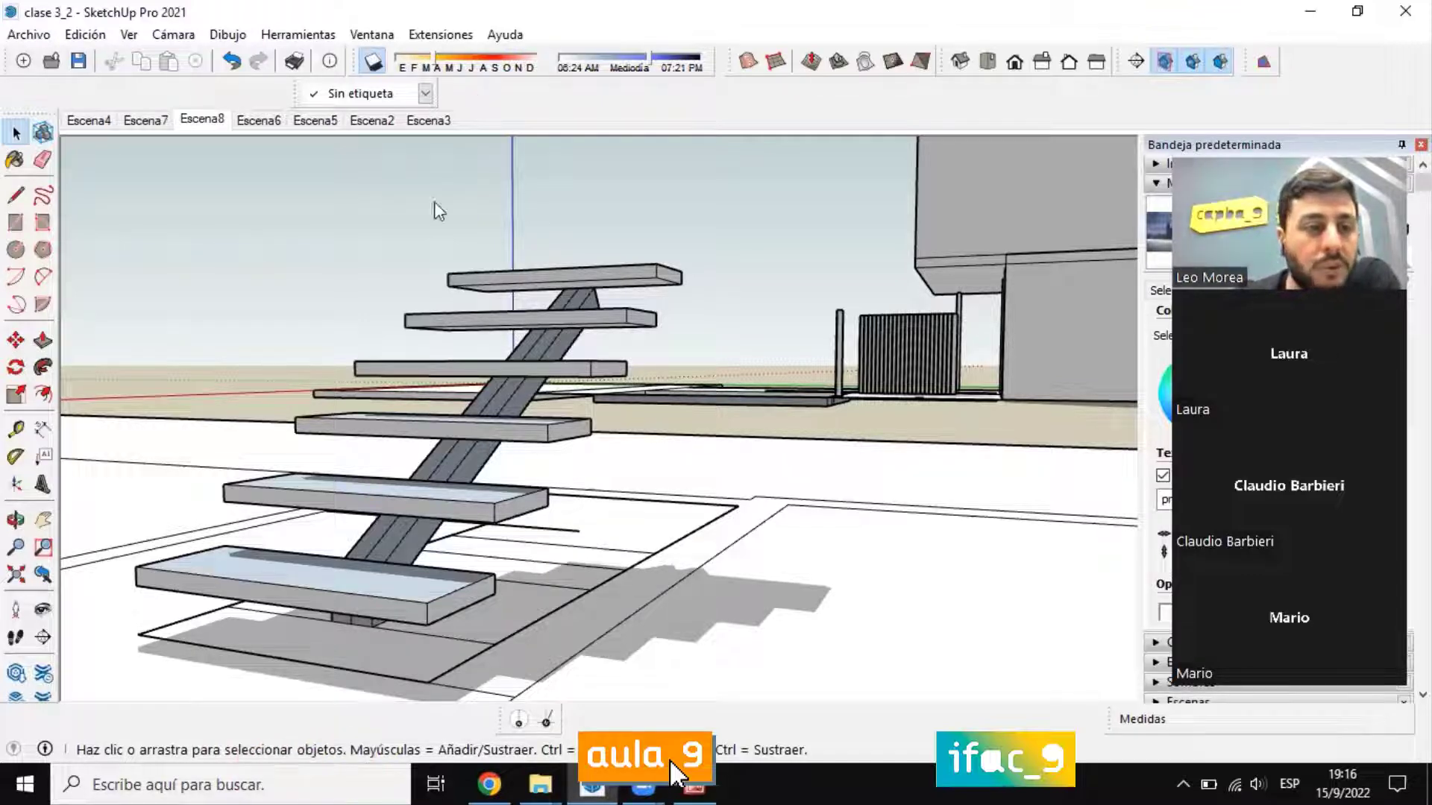
{"action": "middle_click_drag", "start_coordinate": [595, 476], "coordinate": [1071, 508]}
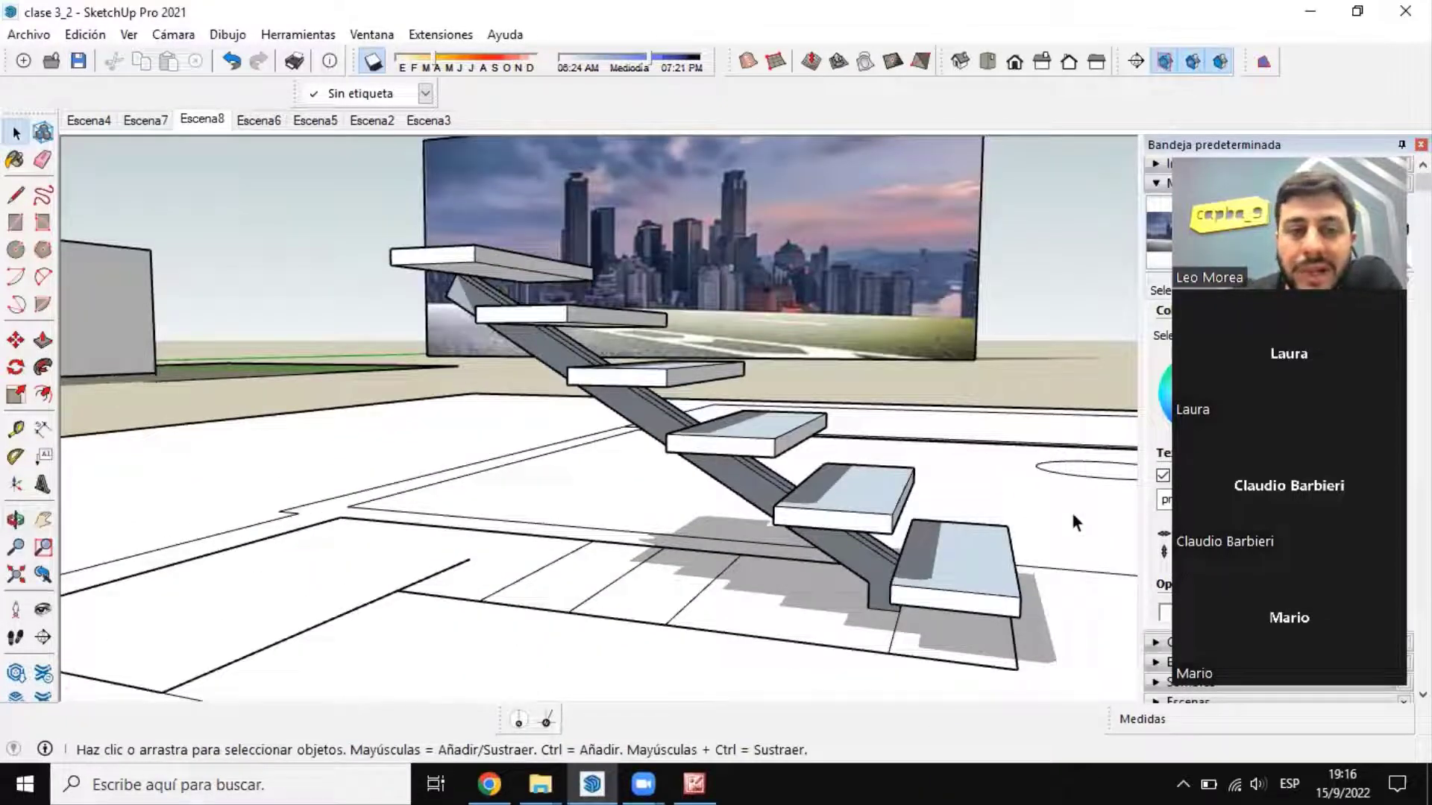
Step: Look over the house's entrance and slatted screen, and inspect the staircase again down to the stringer's foot
{"action": "scroll", "coordinate": [701, 462], "scroll_direction": "down", "scroll_amount": 12}
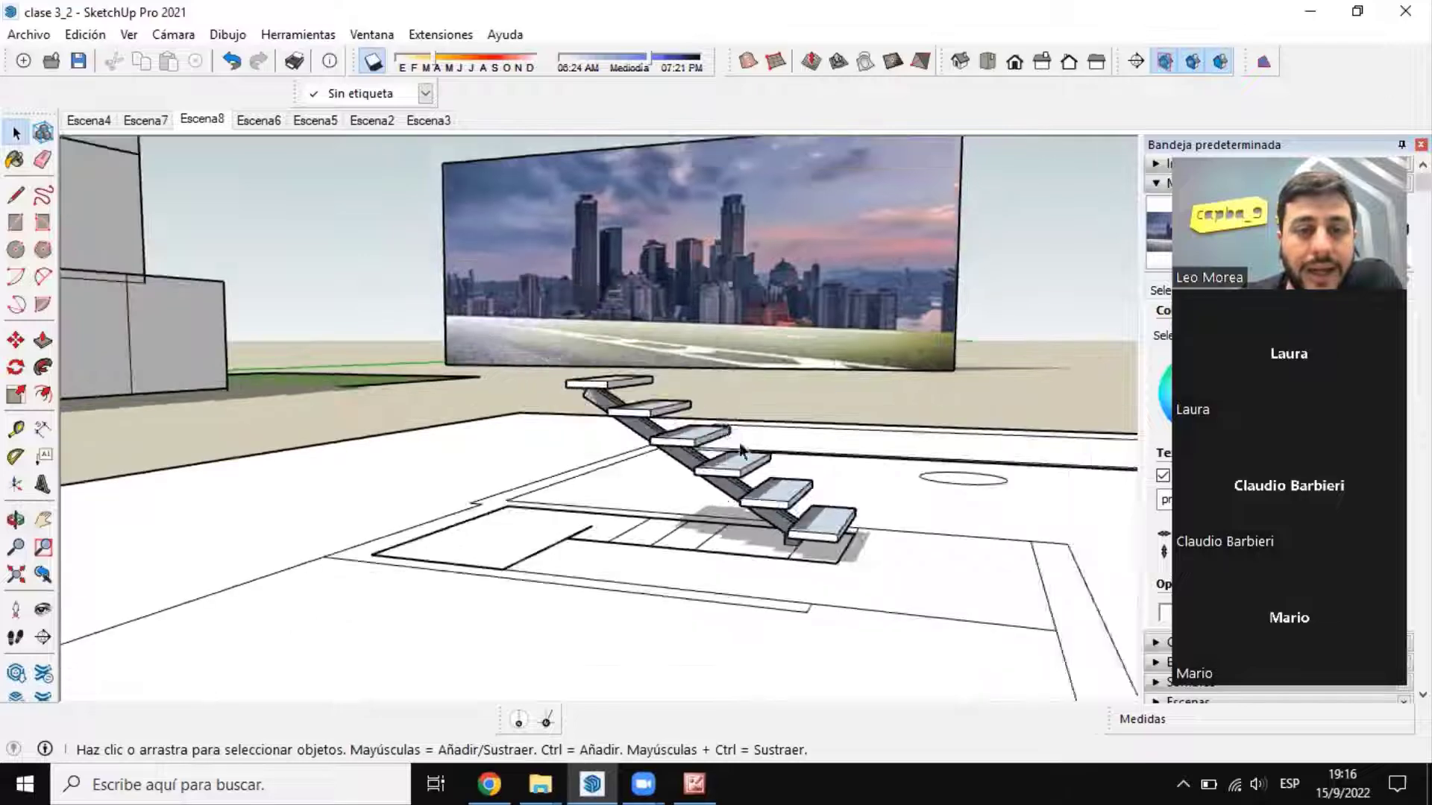
{"action": "scroll", "coordinate": [358, 390], "scroll_direction": "up", "scroll_amount": 10}
{"action": "scroll", "coordinate": [617, 449], "scroll_direction": "up", "scroll_amount": 3}
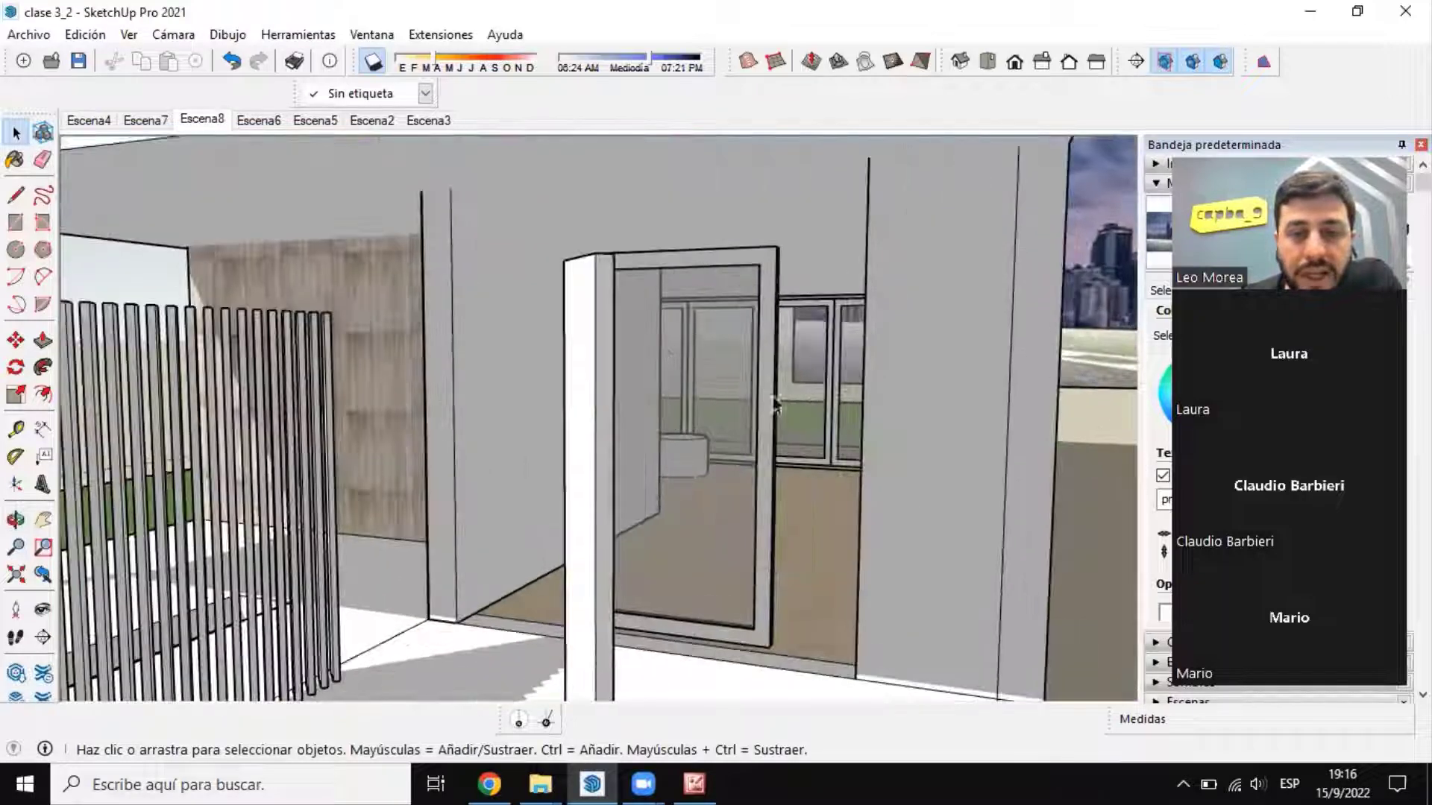
{"action": "scroll", "coordinate": [486, 436], "scroll_direction": "down", "scroll_amount": 6}
{"action": "scroll", "coordinate": [400, 447], "scroll_direction": "up", "scroll_amount": 6}
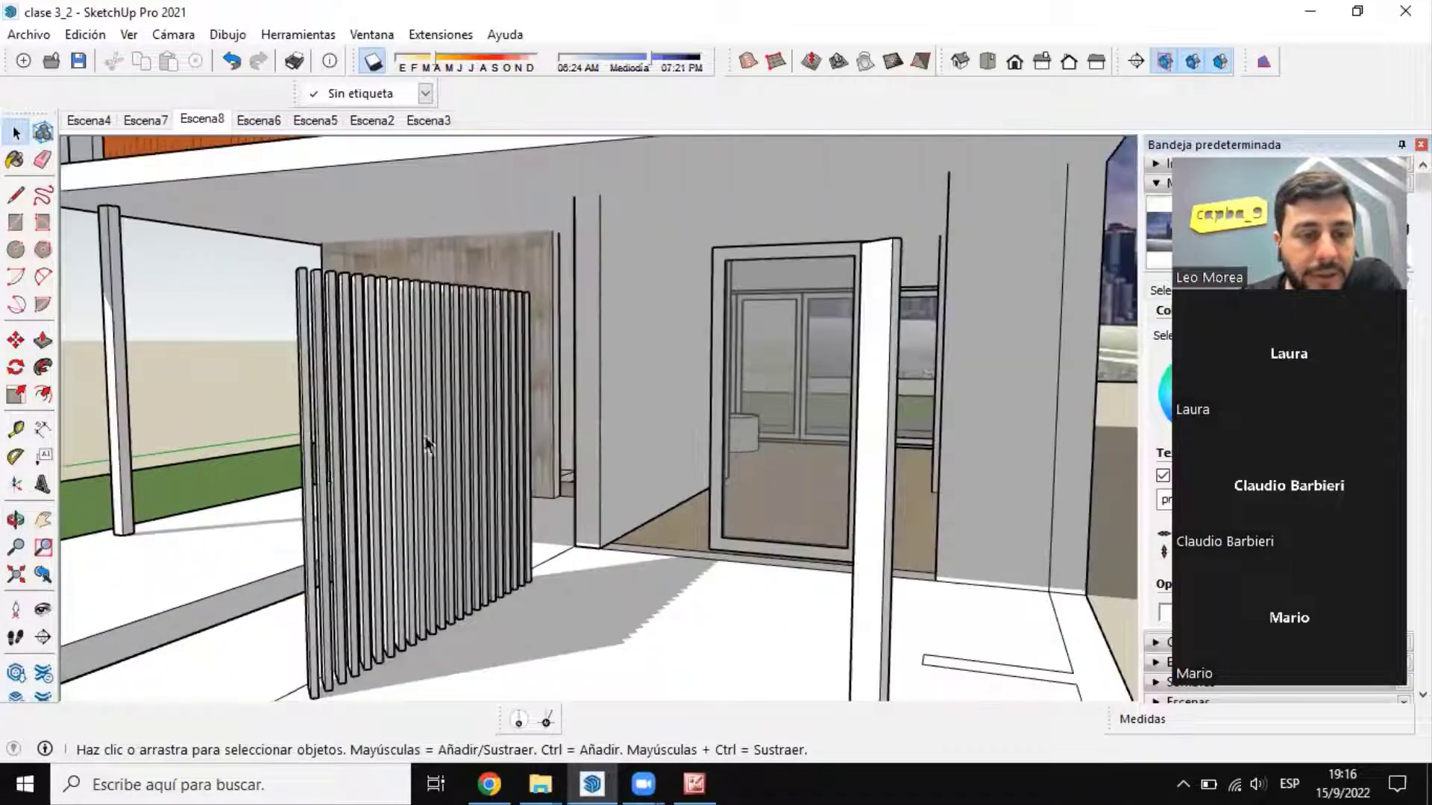
{"action": "scroll", "coordinate": [335, 414], "scroll_direction": "down", "scroll_amount": 6}
{"action": "scroll", "coordinate": [418, 350], "scroll_direction": "down", "scroll_amount": 3}
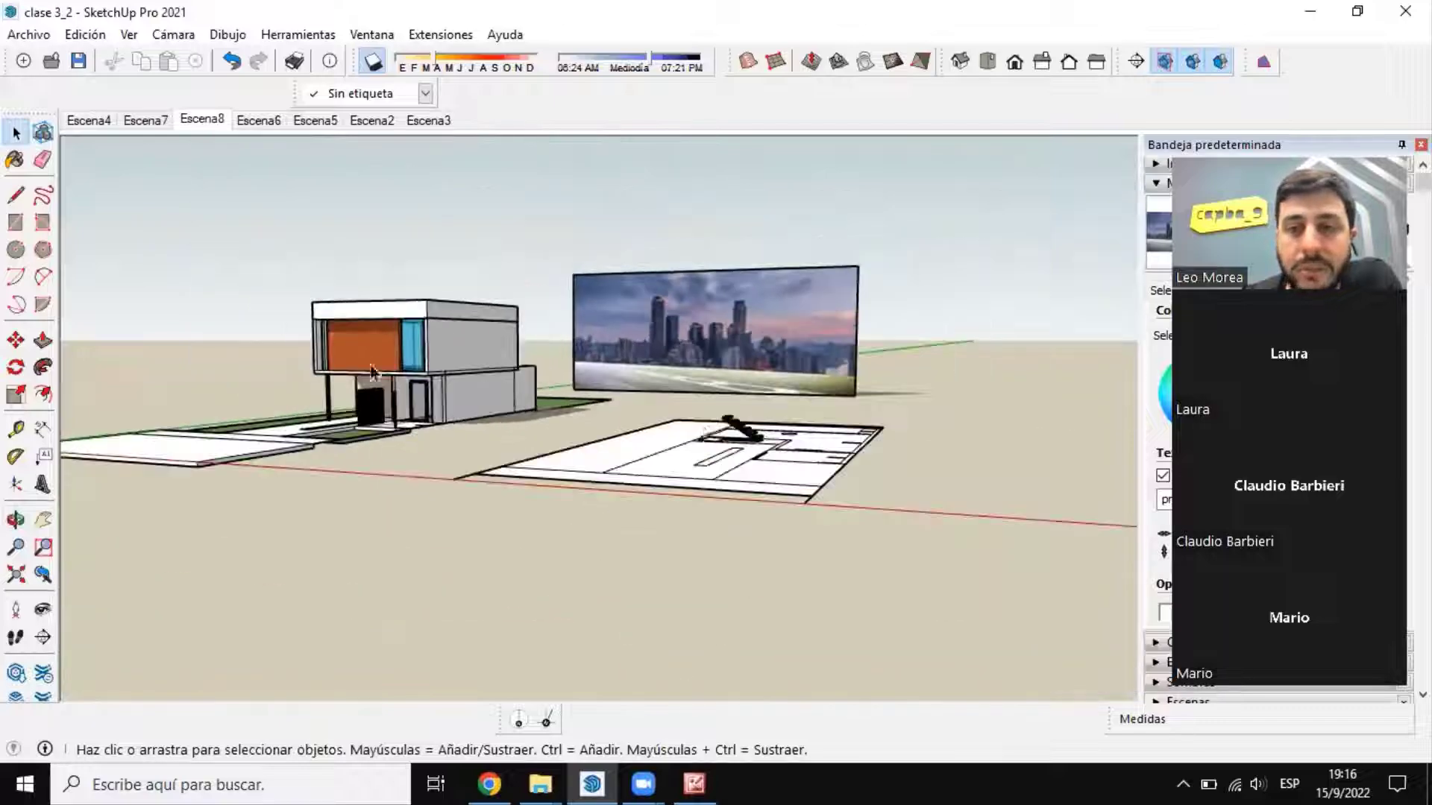
{"action": "scroll", "coordinate": [690, 431], "scroll_direction": "up", "scroll_amount": 8}
{"action": "middle_click_drag", "start_coordinate": [691, 431], "coordinate": [675, 531]}
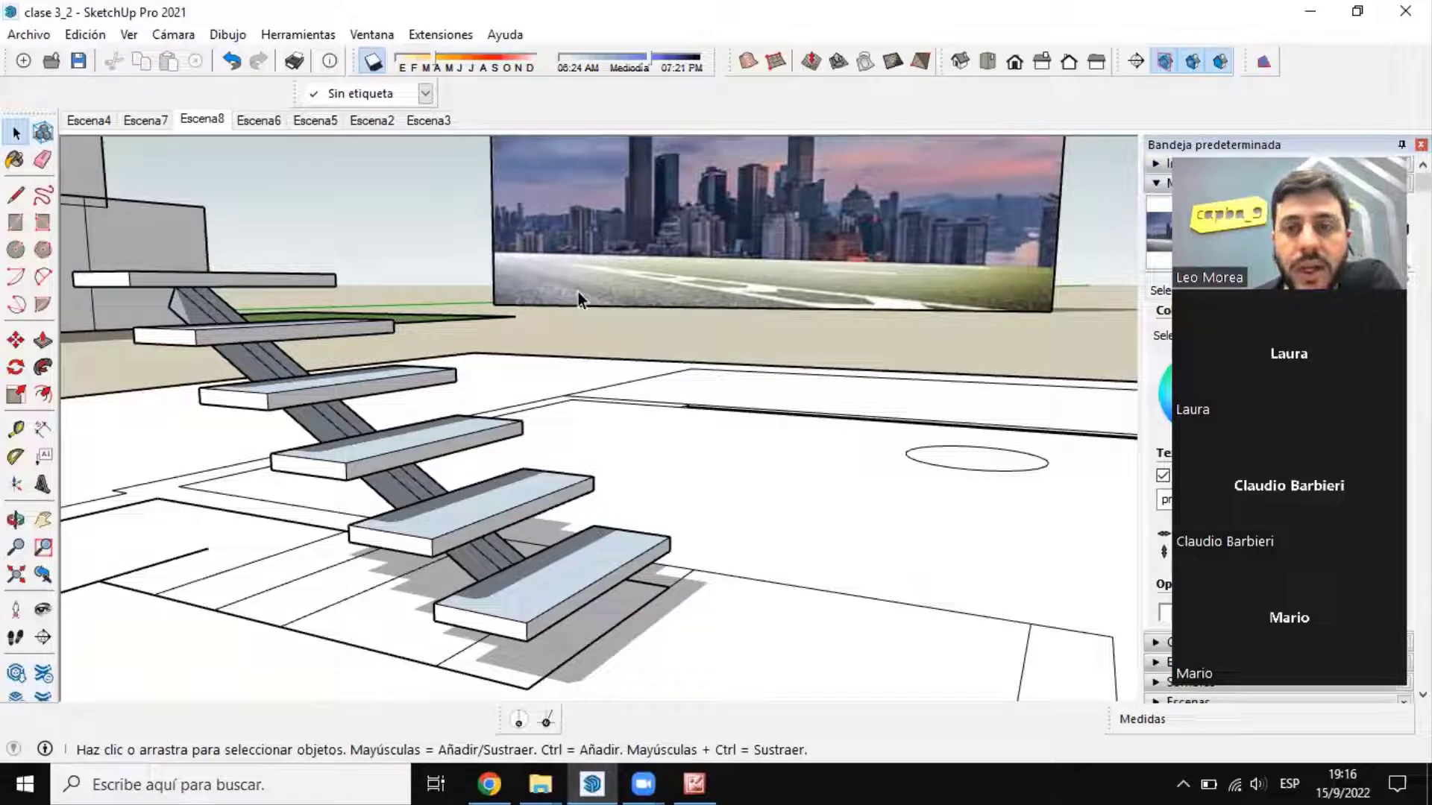
{"action": "middle_click_drag", "start_coordinate": [691, 343], "coordinate": [417, 470]}
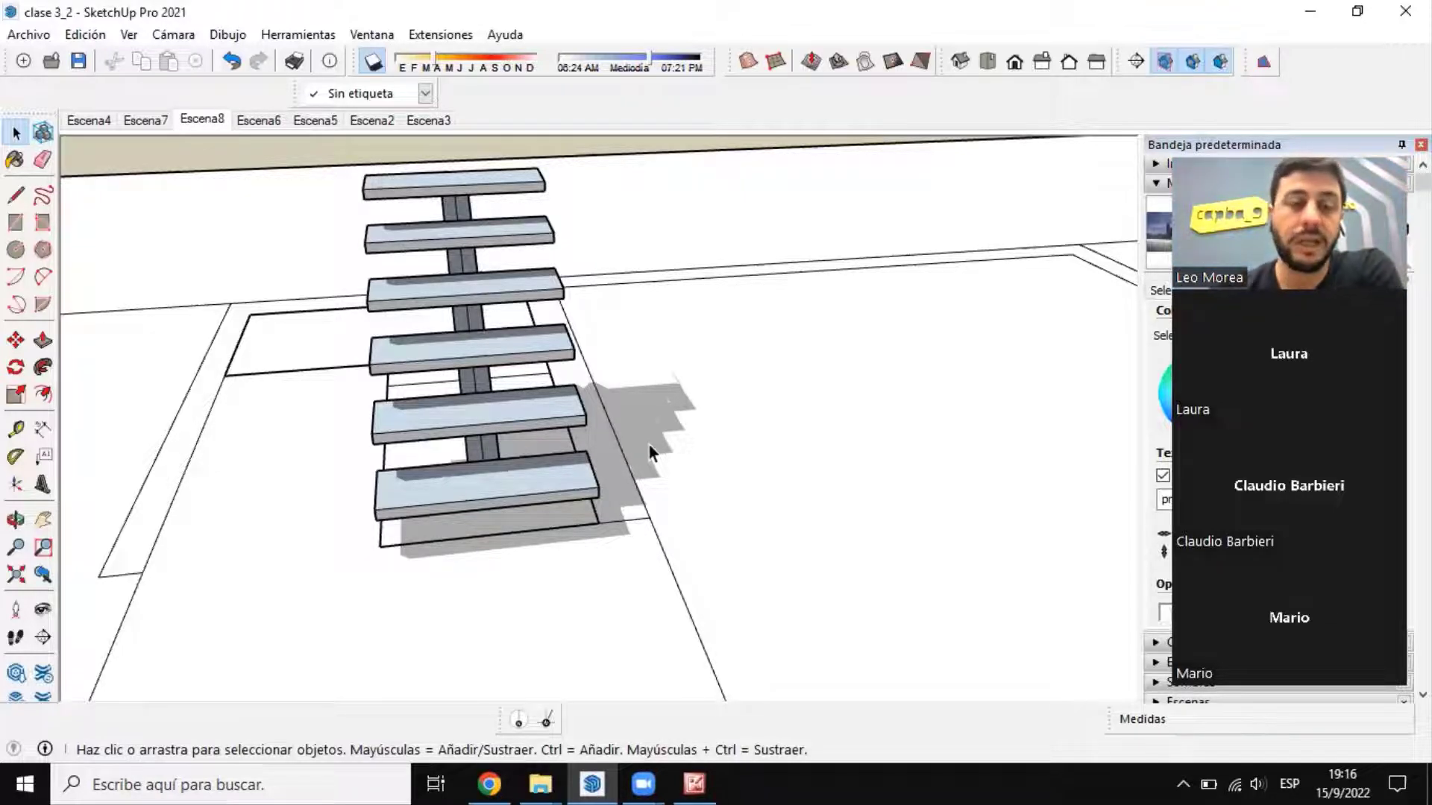
{"action": "middle_click_drag", "start_coordinate": [510, 513], "coordinate": [1156, 515]}
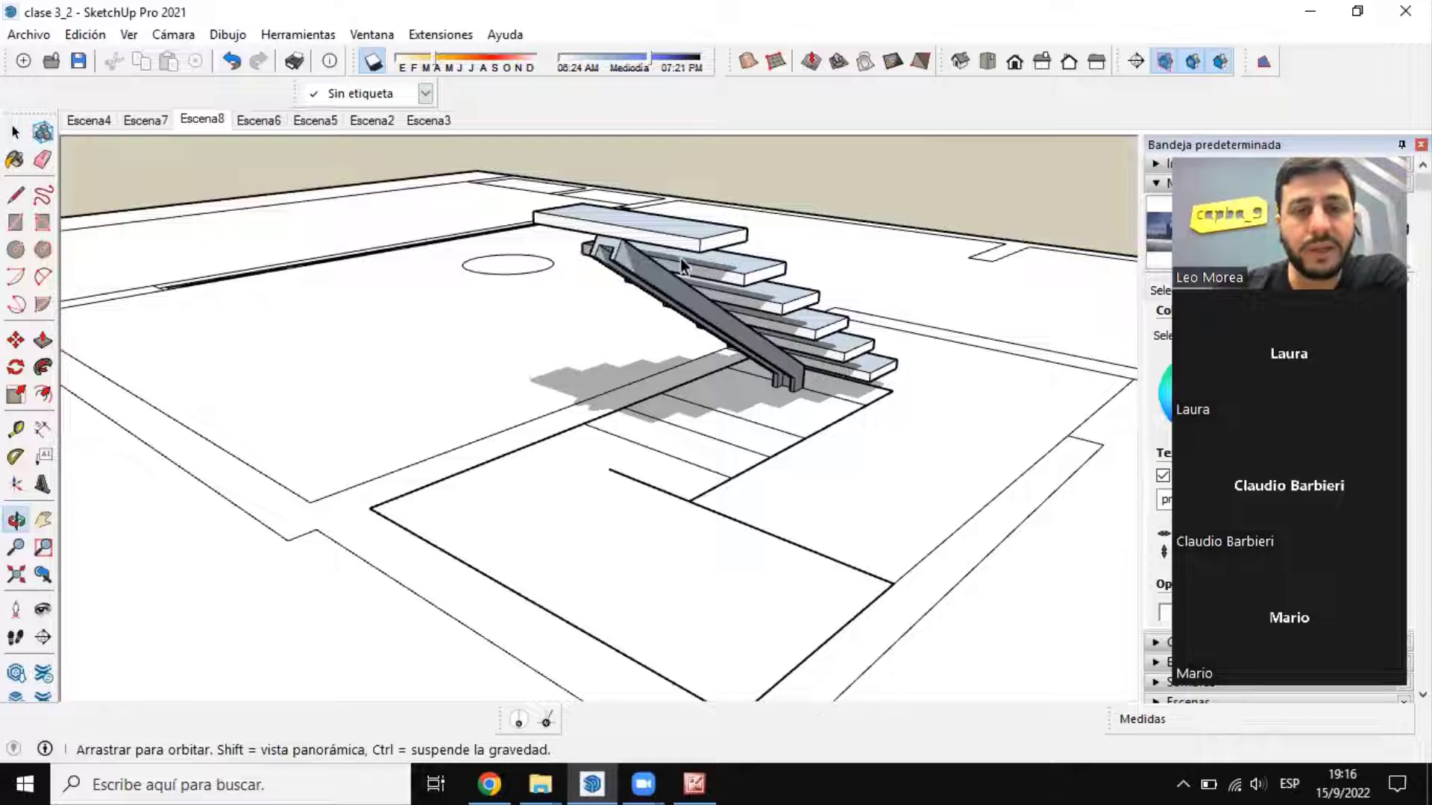
{"action": "middle_click_drag", "start_coordinate": [683, 266], "coordinate": [776, 440]}
{"action": "scroll", "coordinate": [772, 442], "scroll_direction": "up", "scroll_amount": 2}
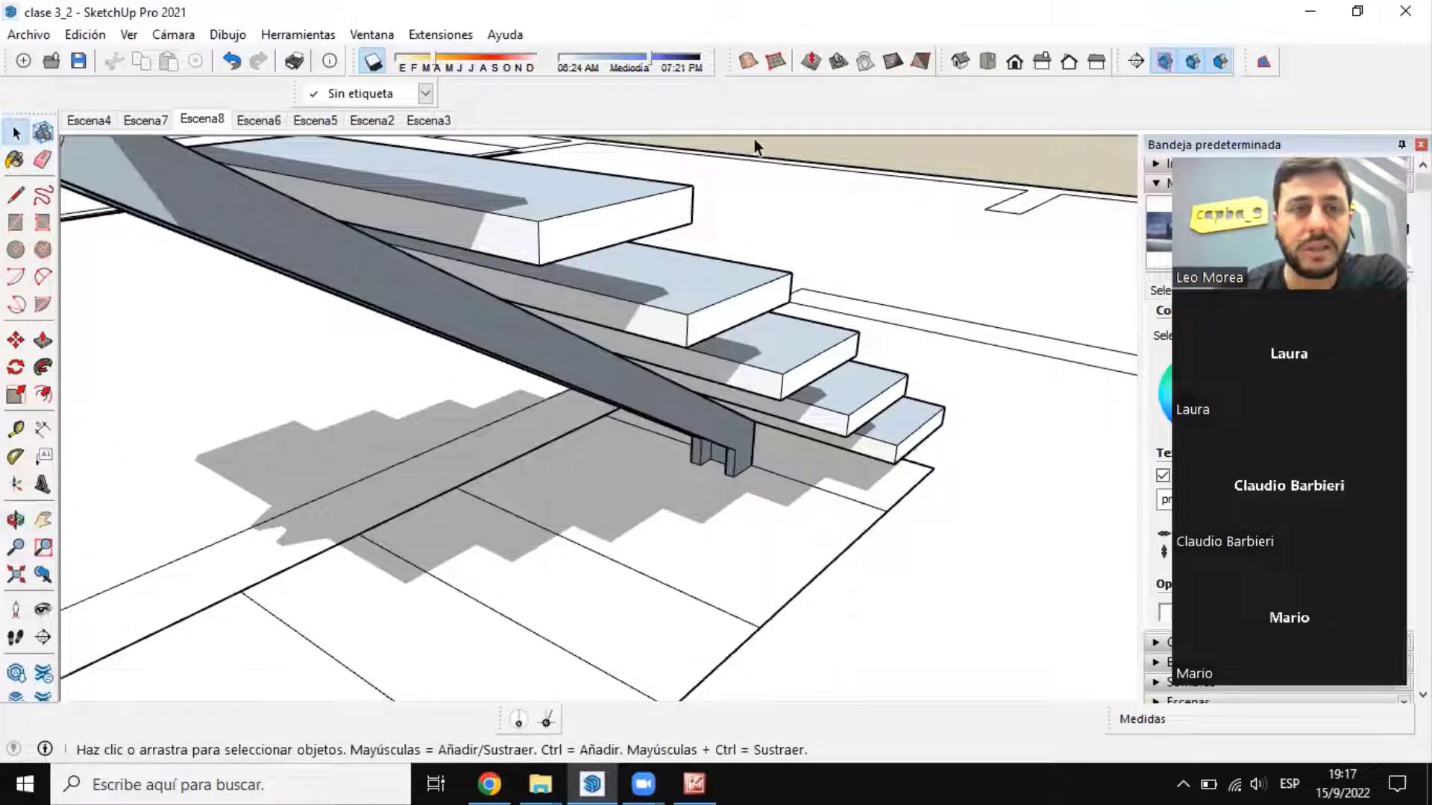